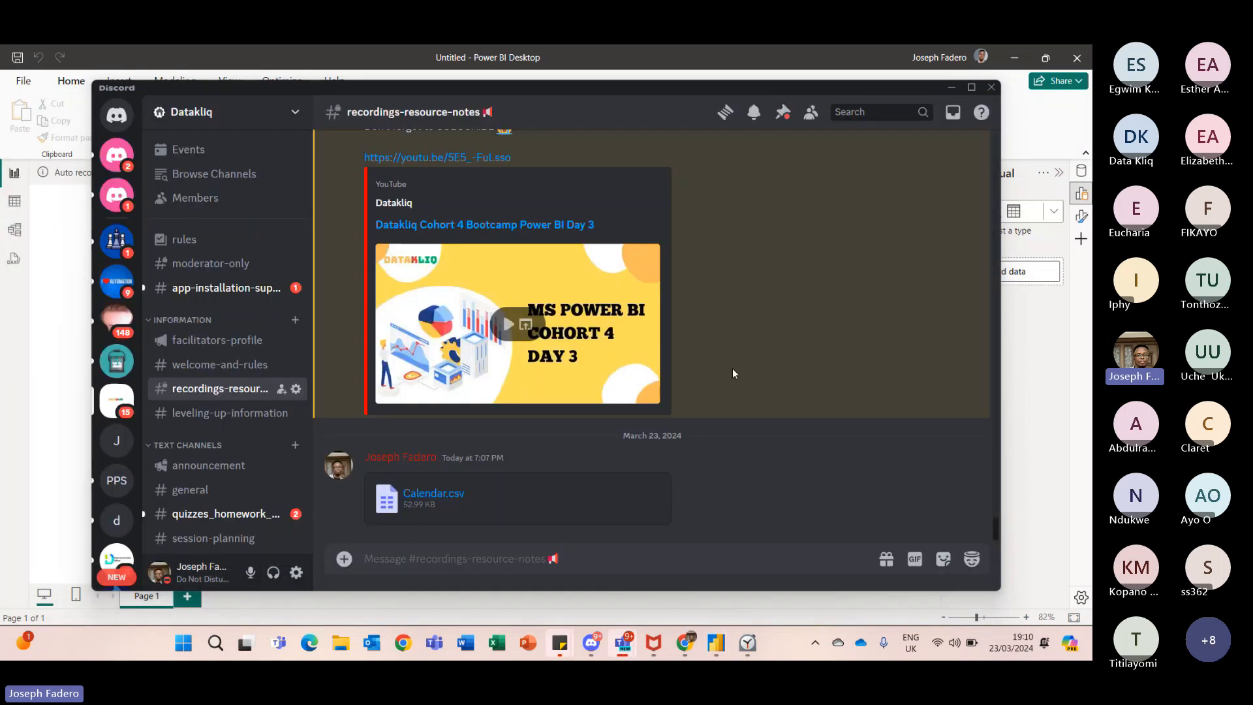
- Open the Power Query Editor and import the 'customer lookup (updated-DQ)' CSV from the DQ Dataset folder
click(489, 599)
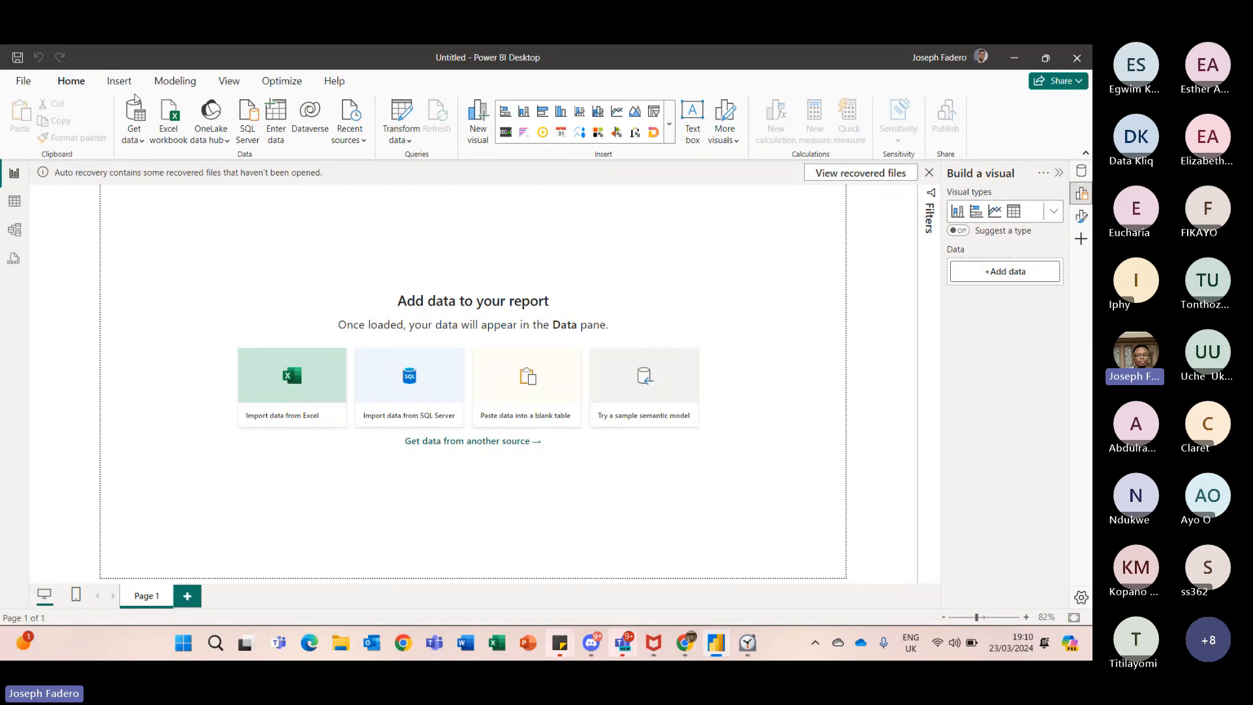
click(402, 115)
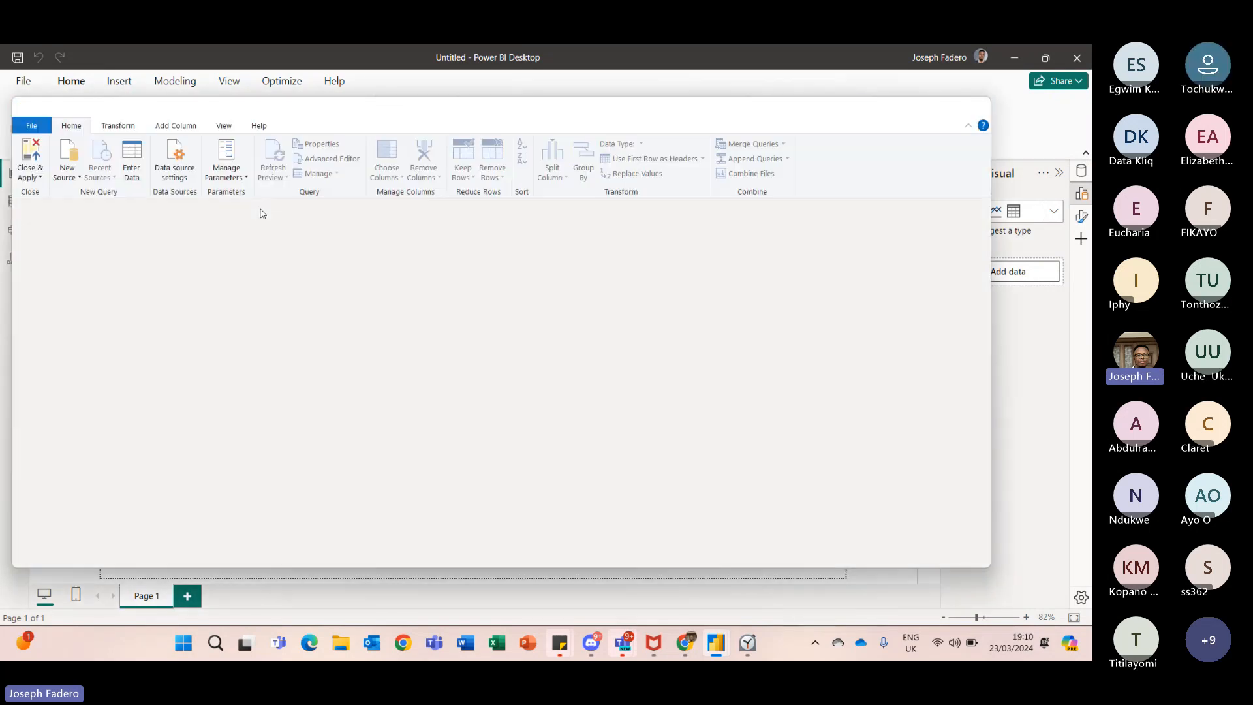
click(75, 177)
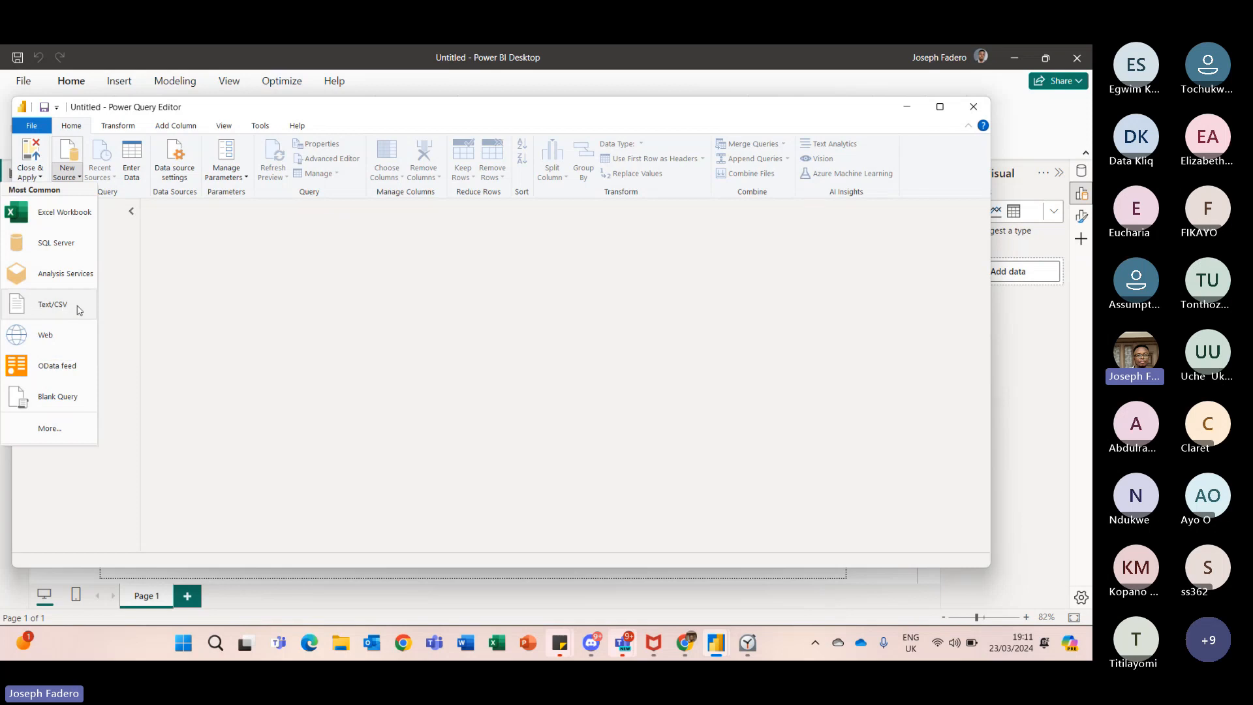
click(79, 310)
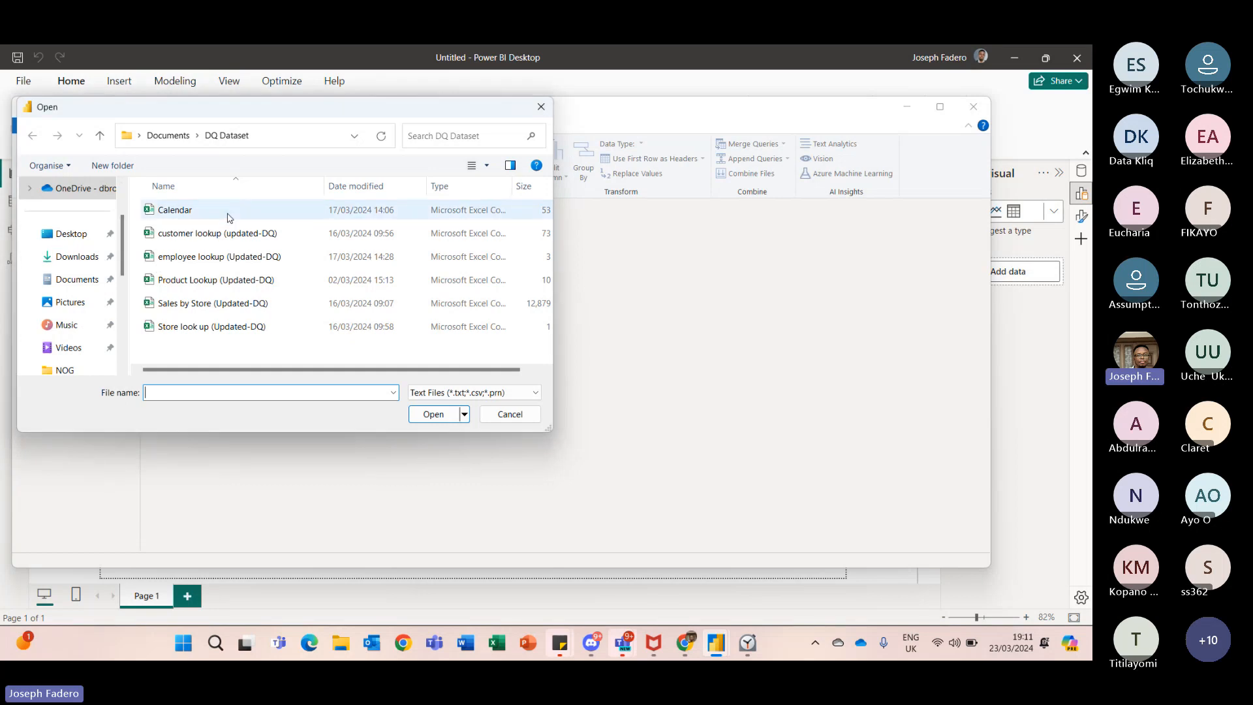
click(249, 243)
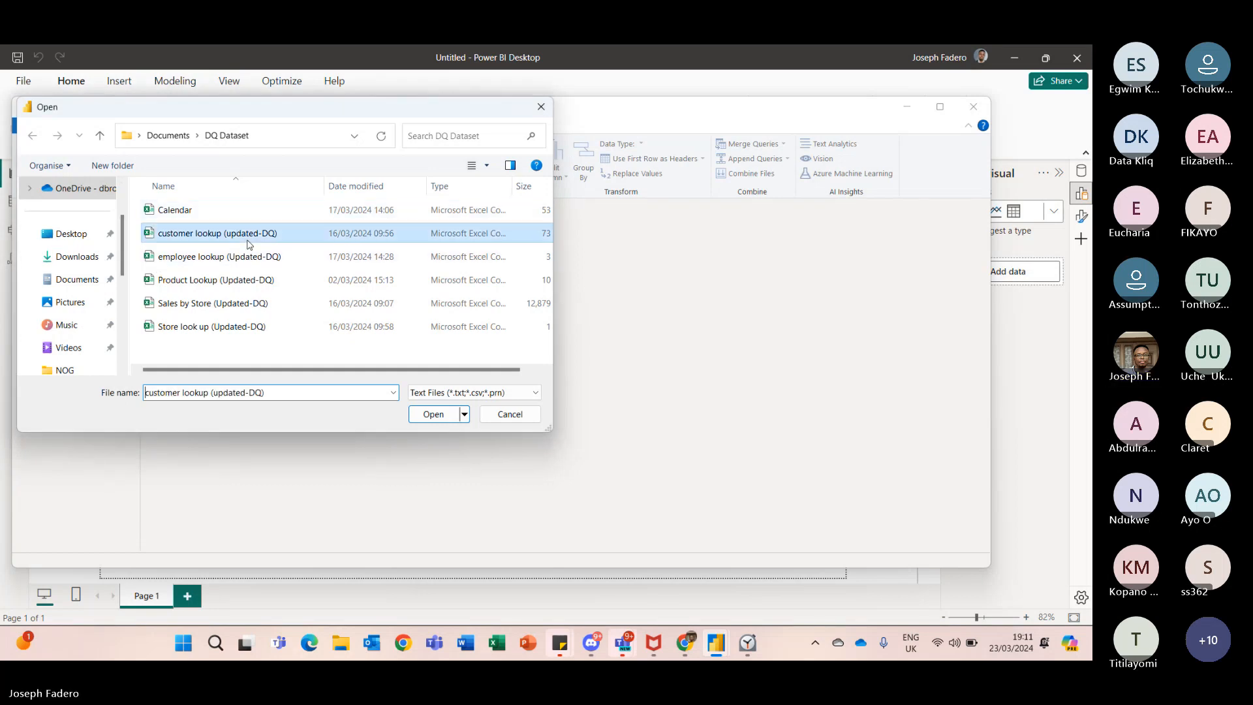
click(430, 421)
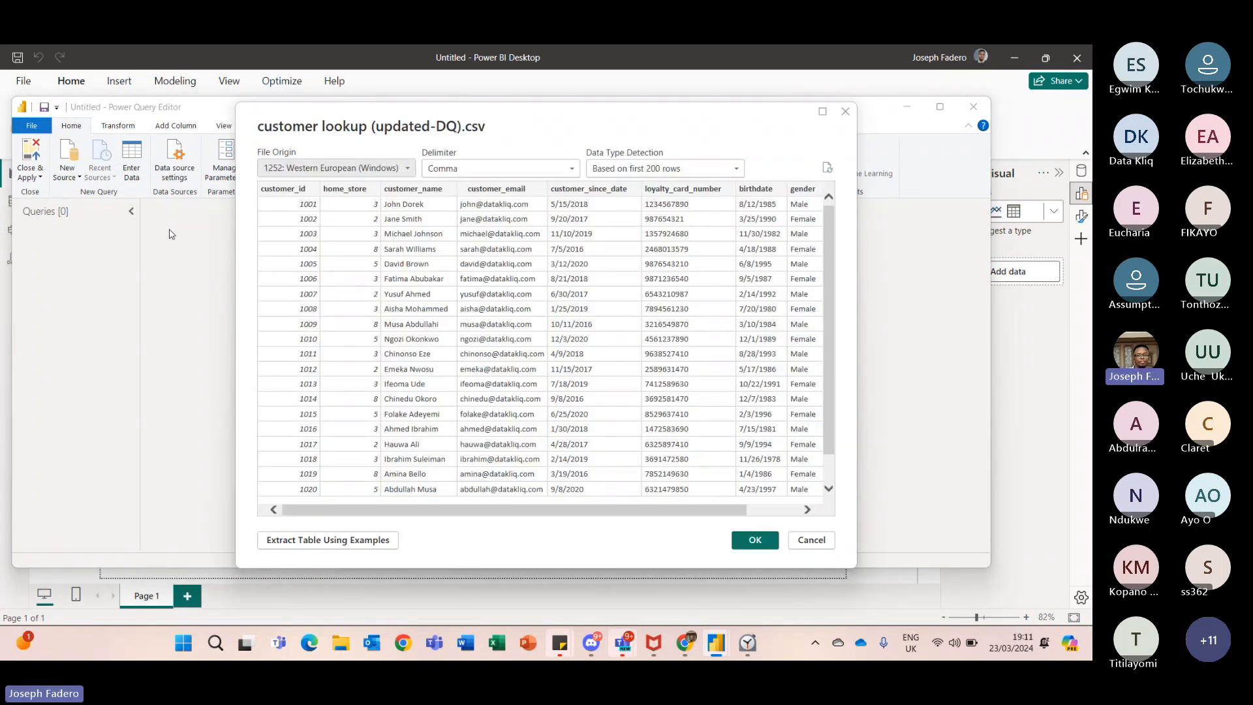
click(754, 541)
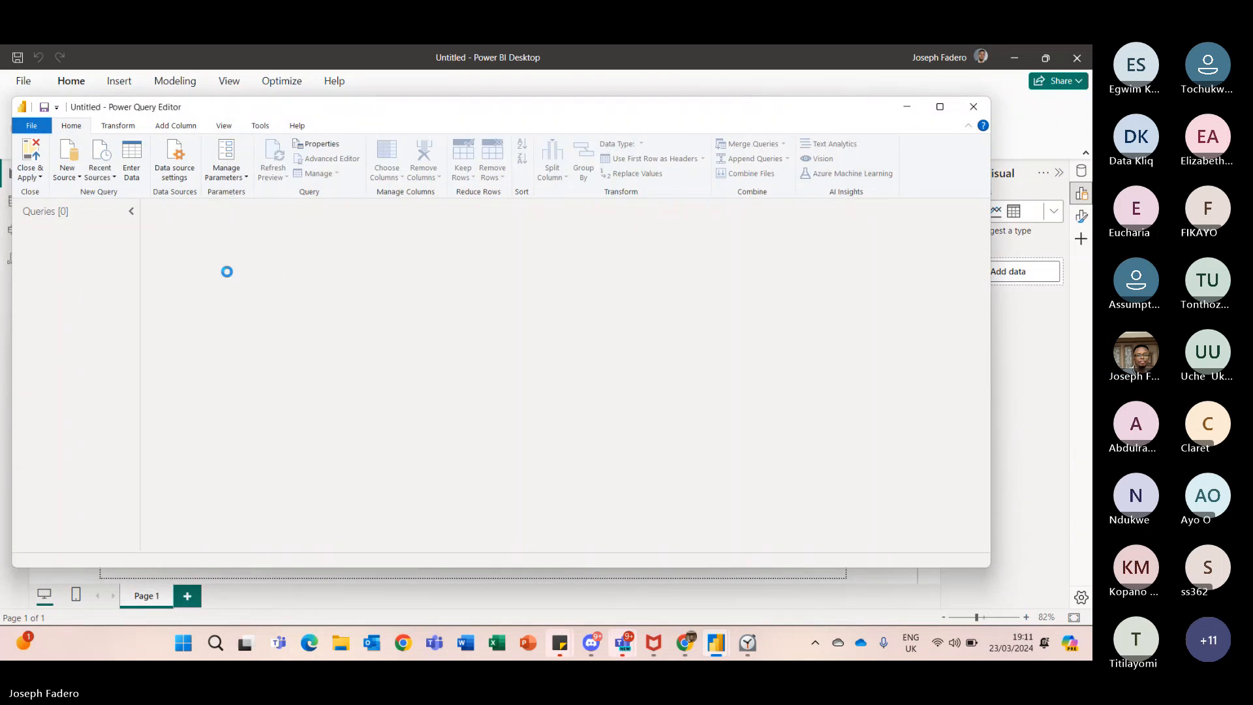
- Import the 'employee lookup (Updated-DQ)' CSV file as a new query
click(68, 172)
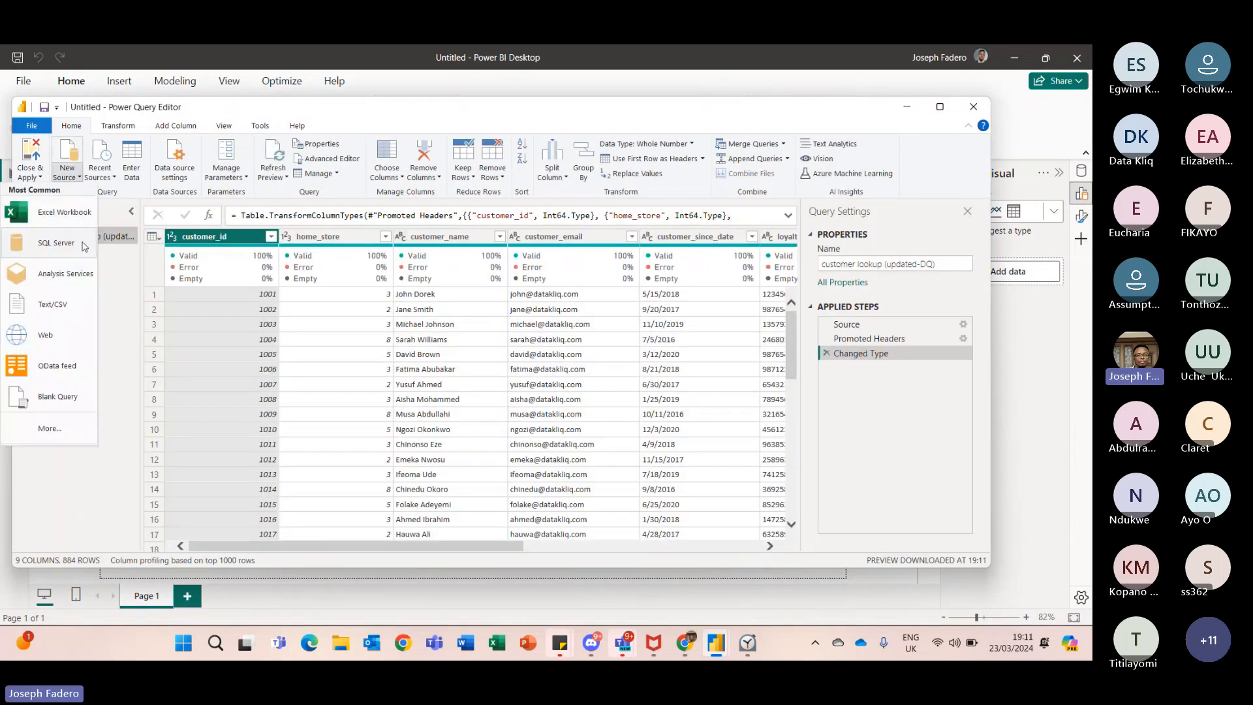
click(64, 306)
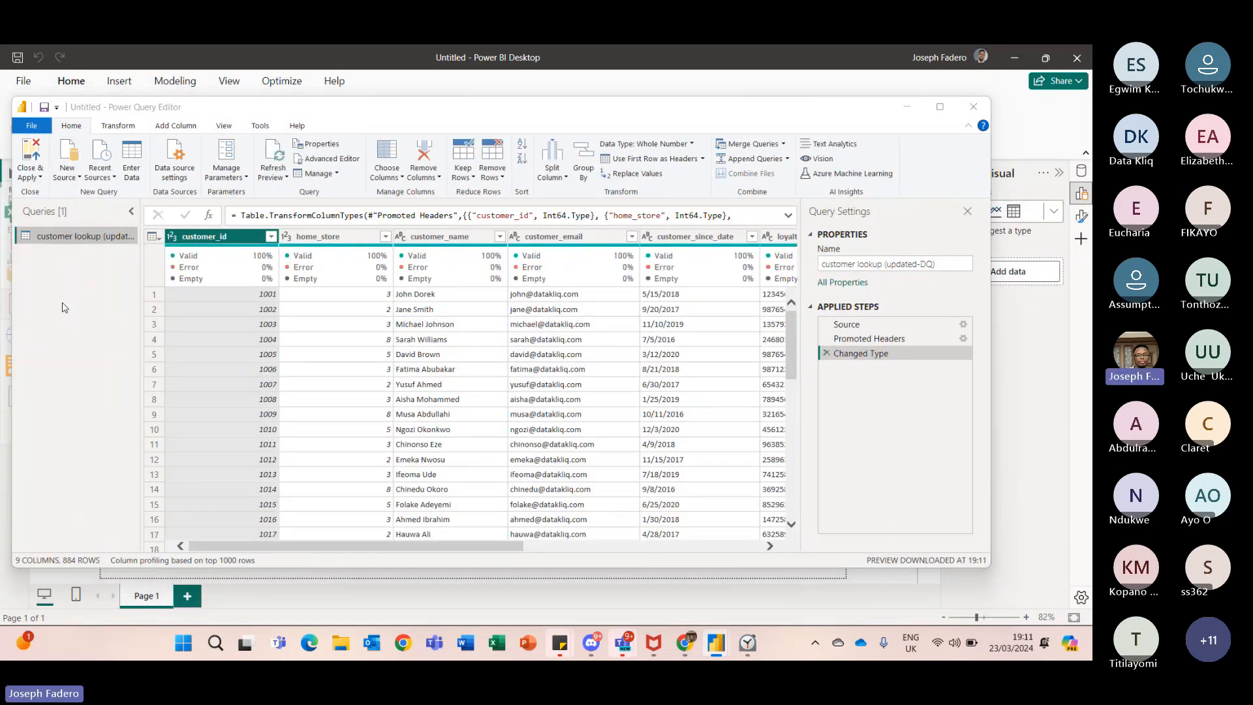
click(196, 257)
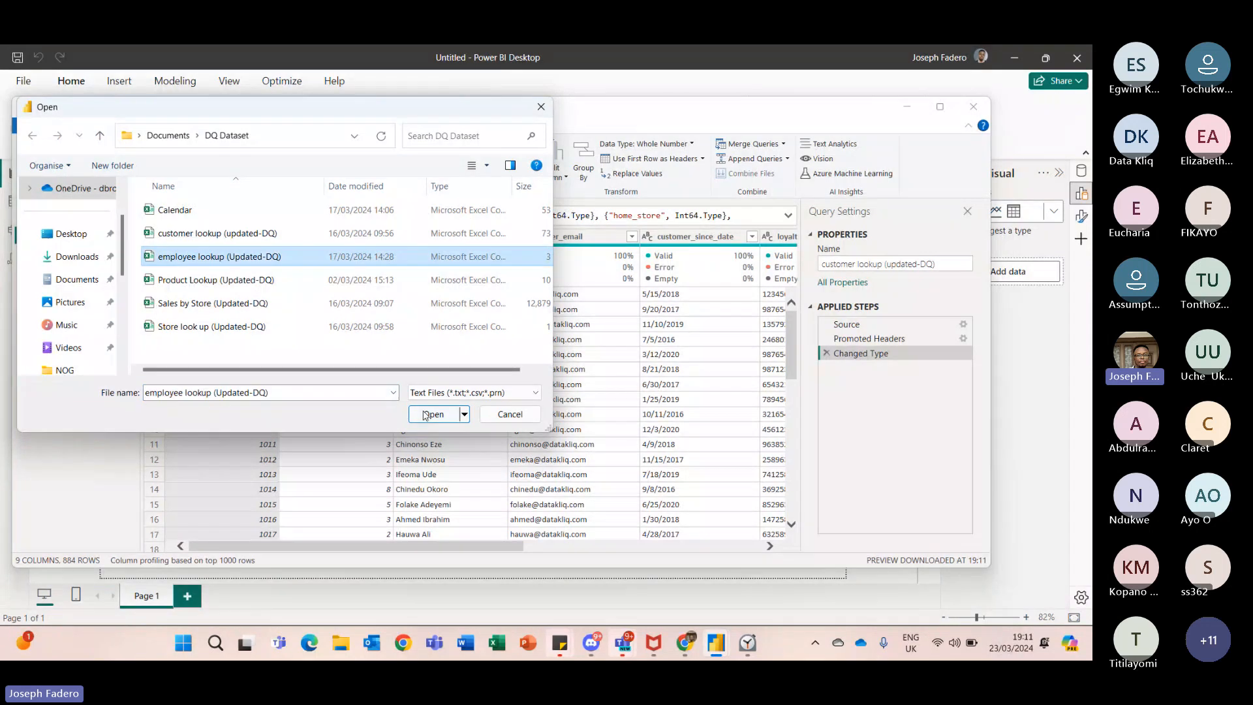
click(425, 415)
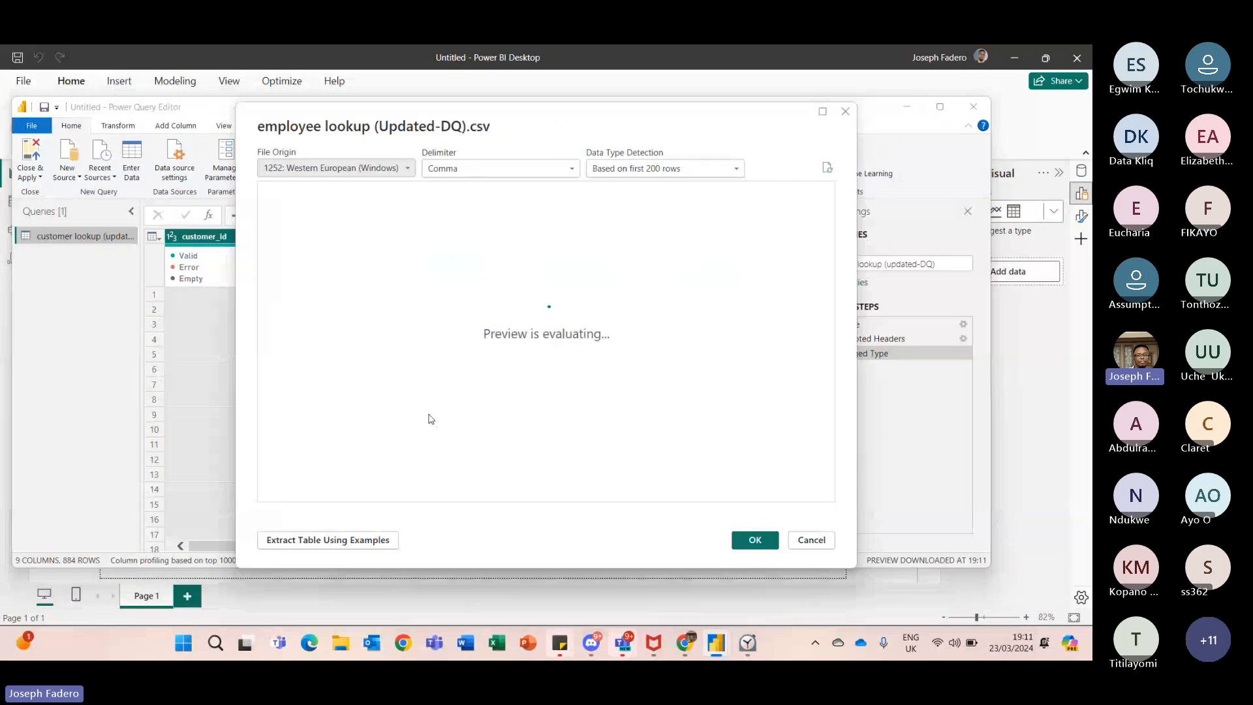
click(755, 541)
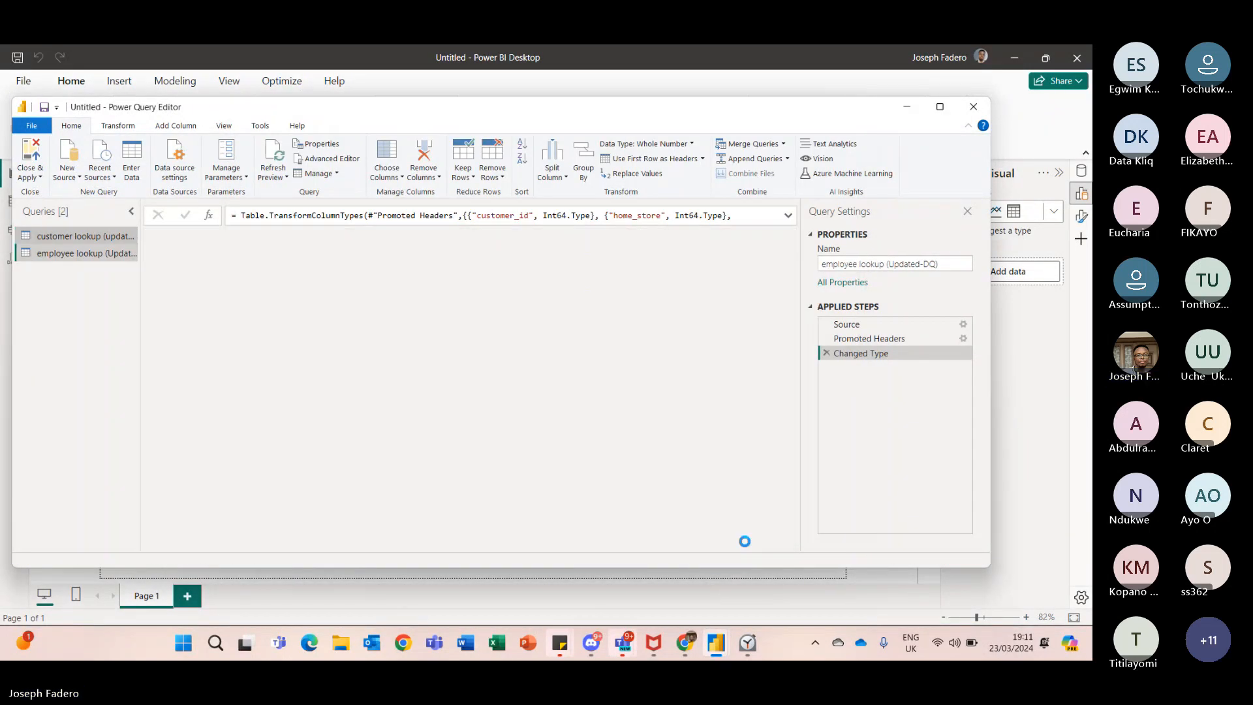
- Import the 'Product Lookup (Updated-DQ)' CSV file as a new query
click(68, 173)
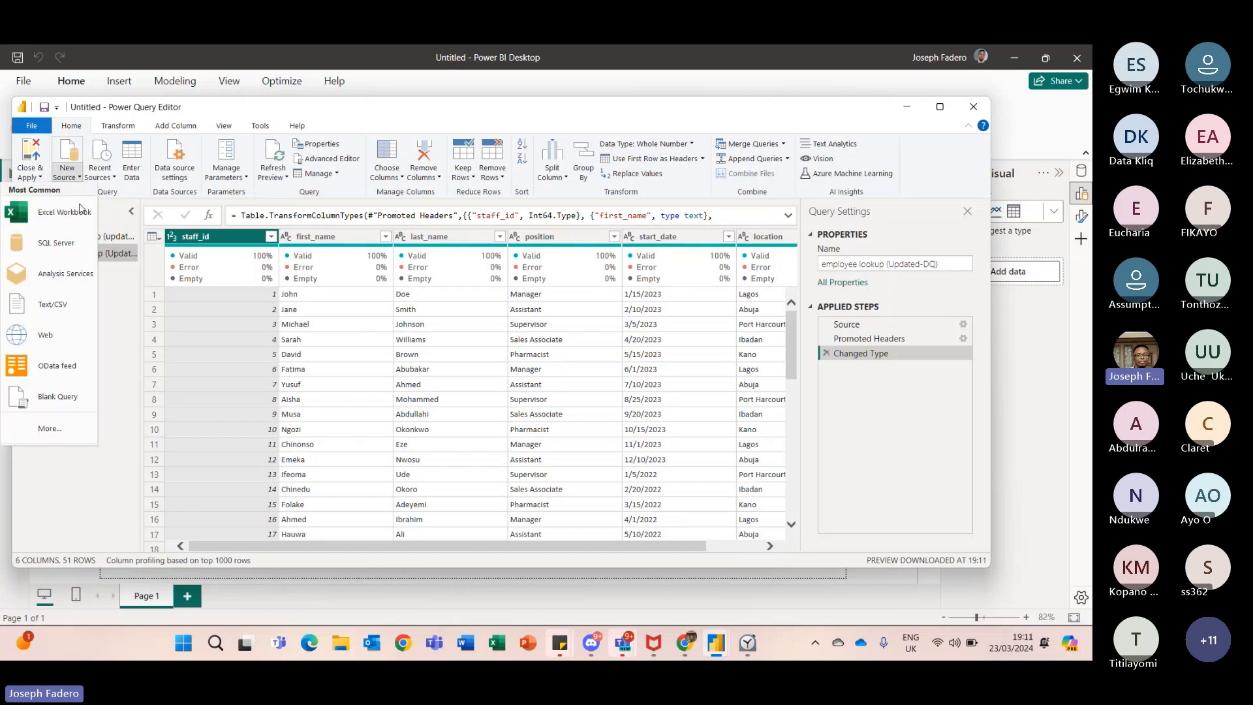
click(68, 310)
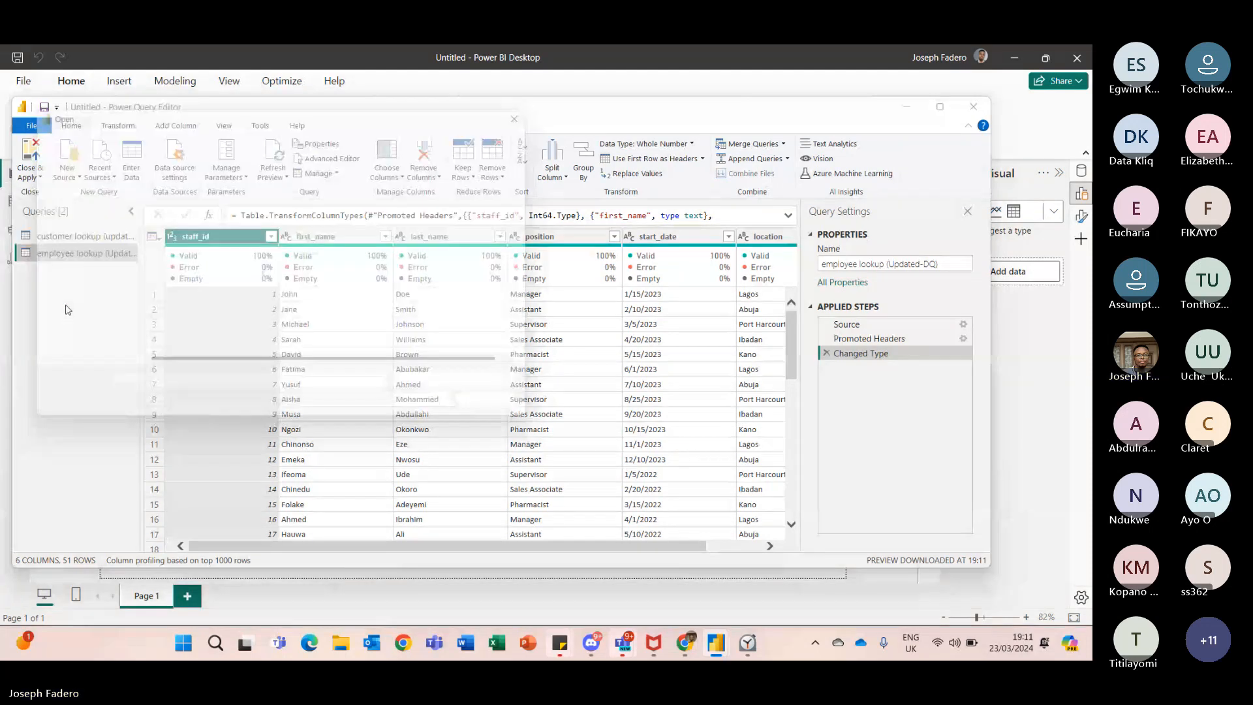
click(196, 280)
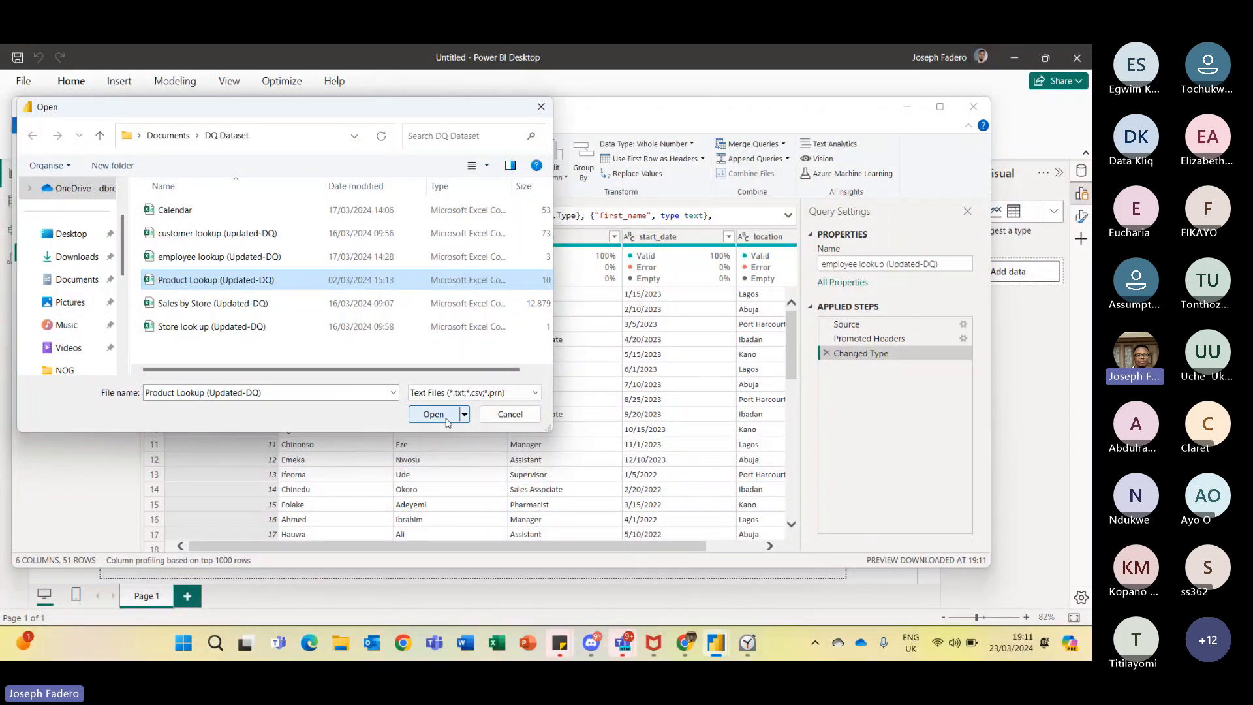
click(446, 419)
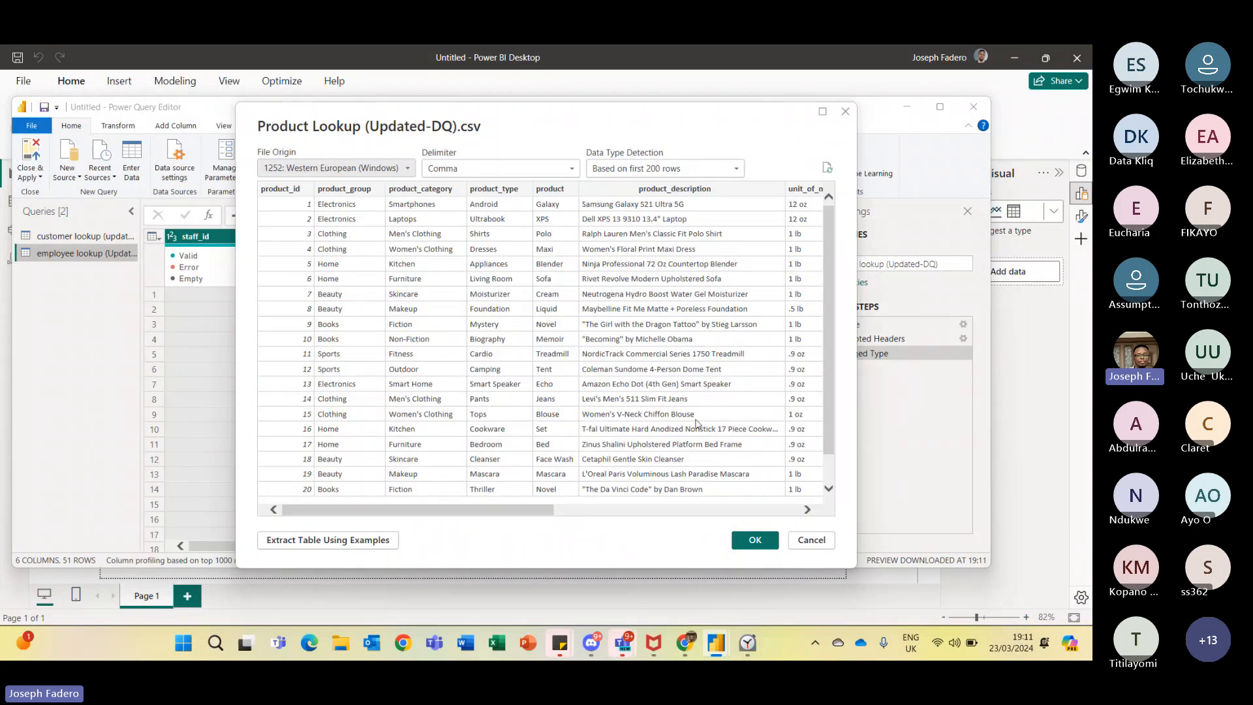
click(754, 541)
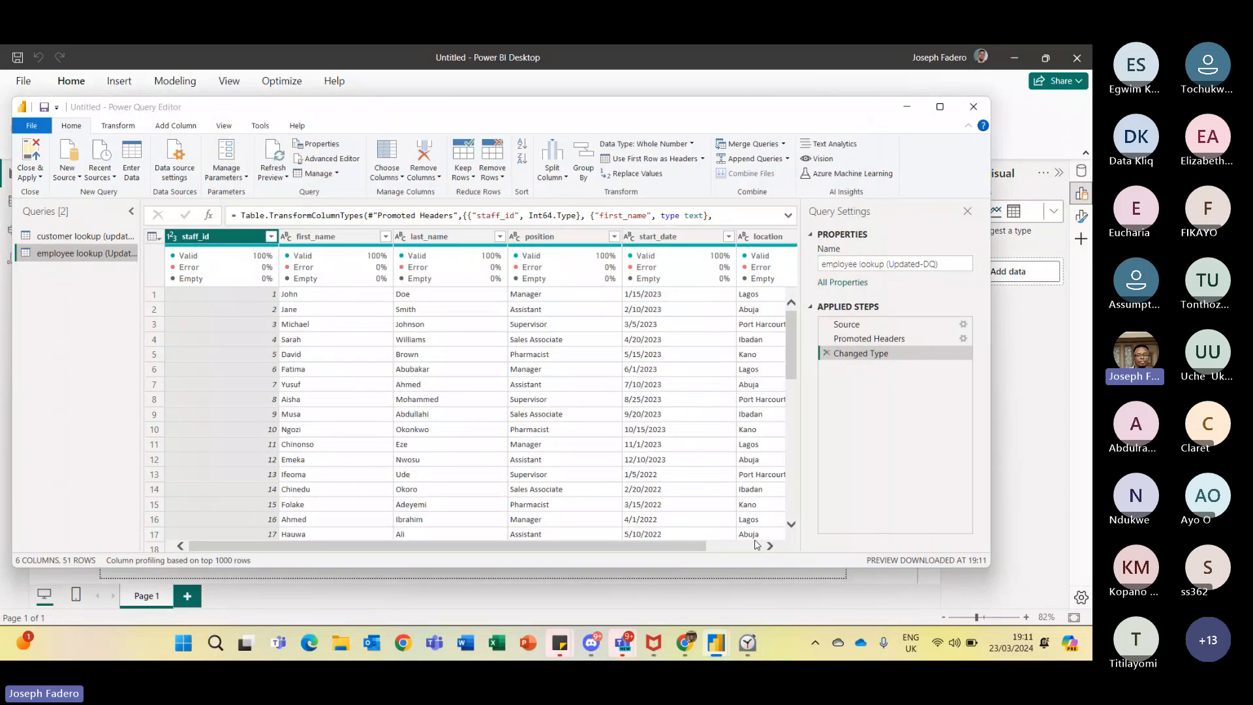
- Import the 'Sales by Store (Updated-DQ)' CSV file as a new query
click(79, 178)
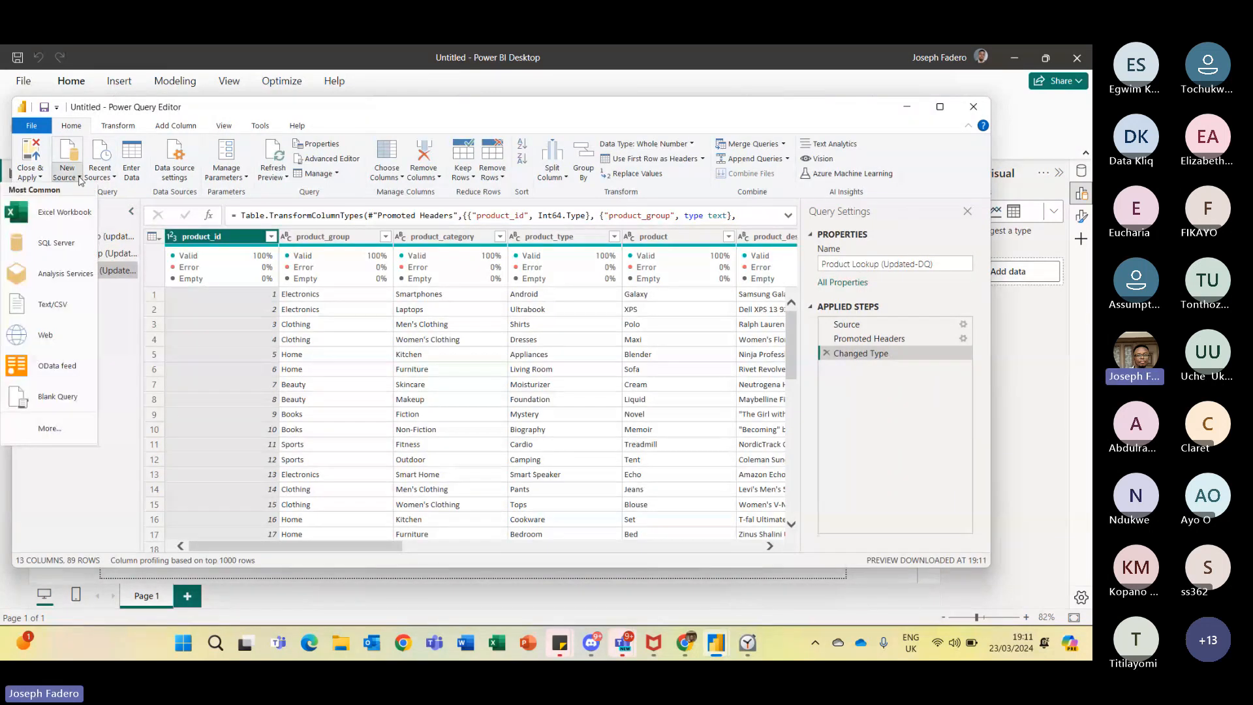
click(52, 304)
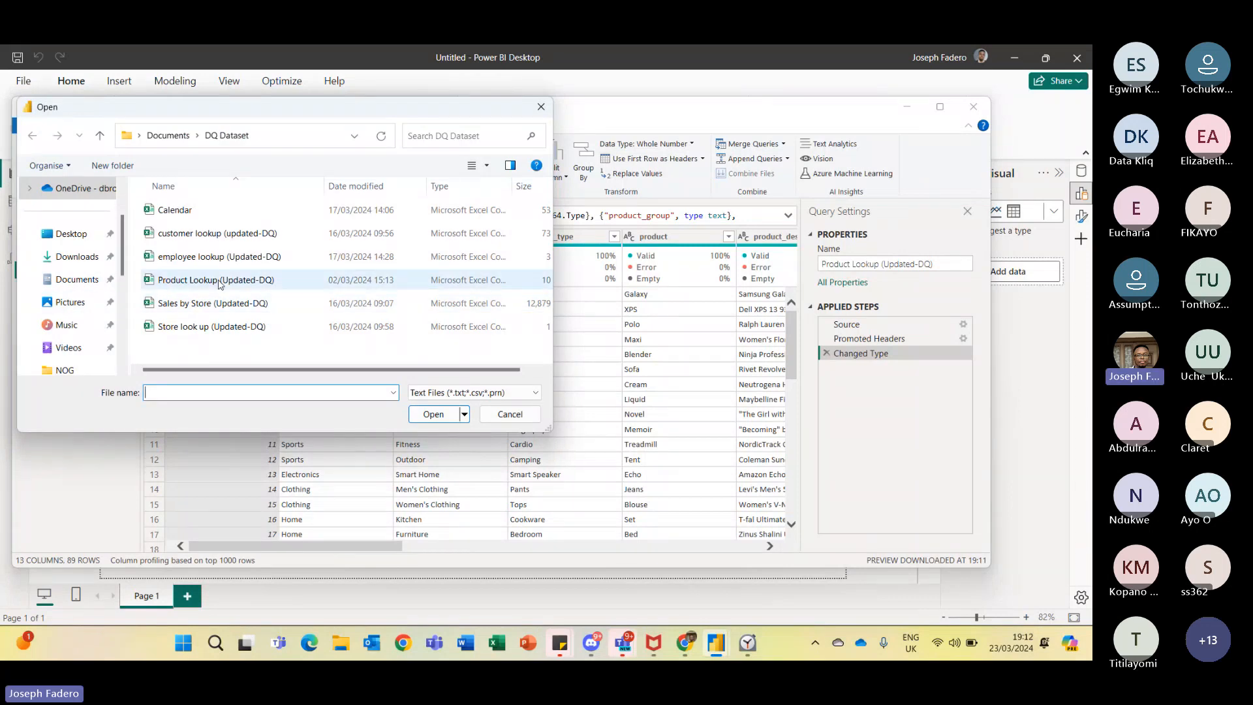
click(235, 303)
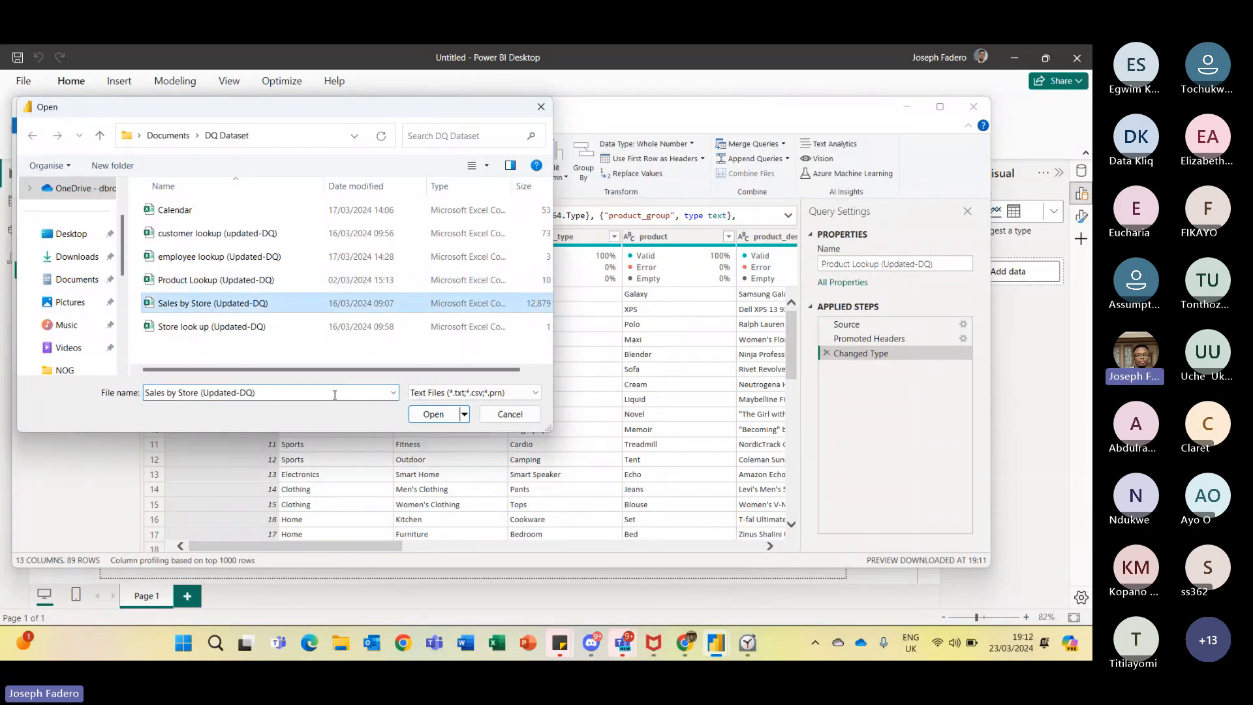
click(425, 416)
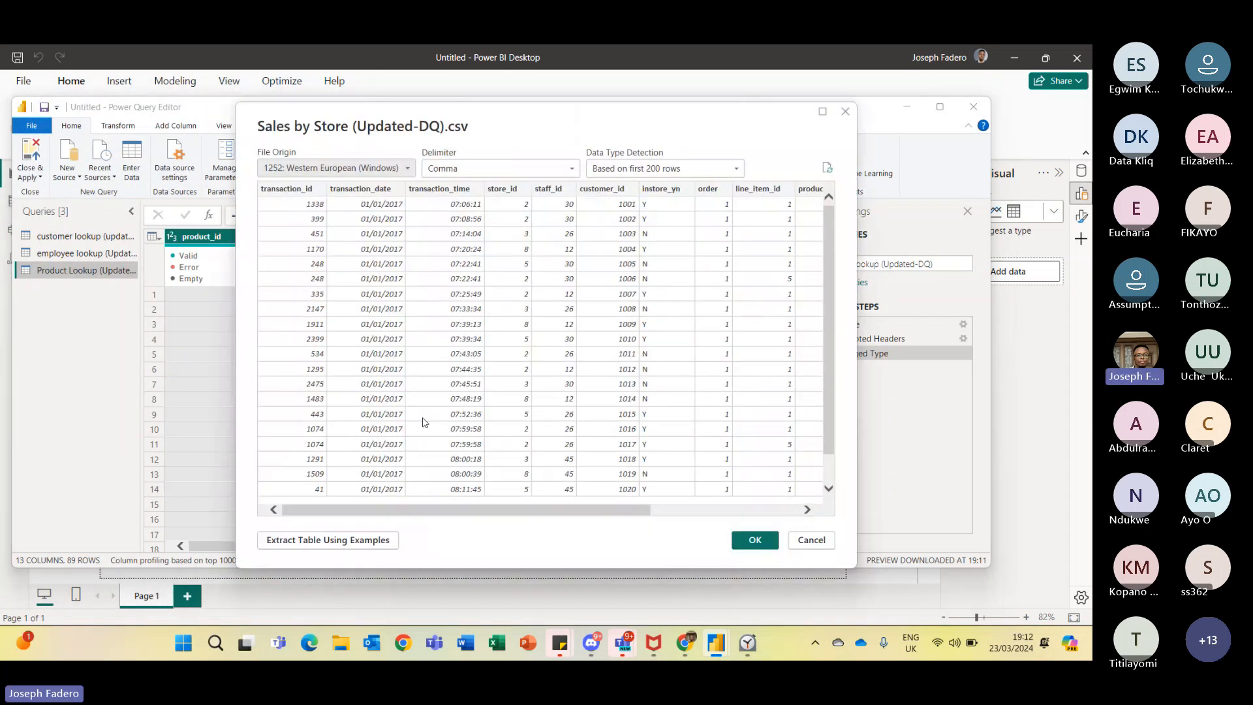
click(755, 540)
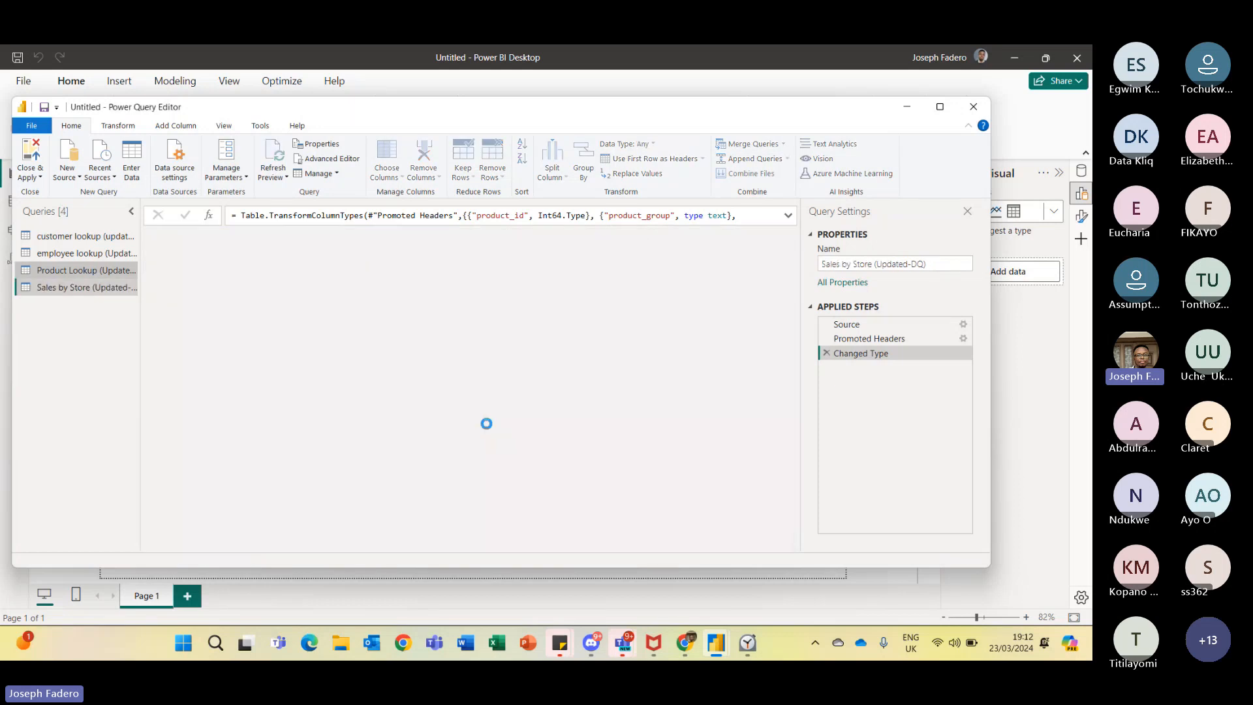
- Import the 'Store look up (Updated-DQ)' CSV file as a new query
click(71, 175)
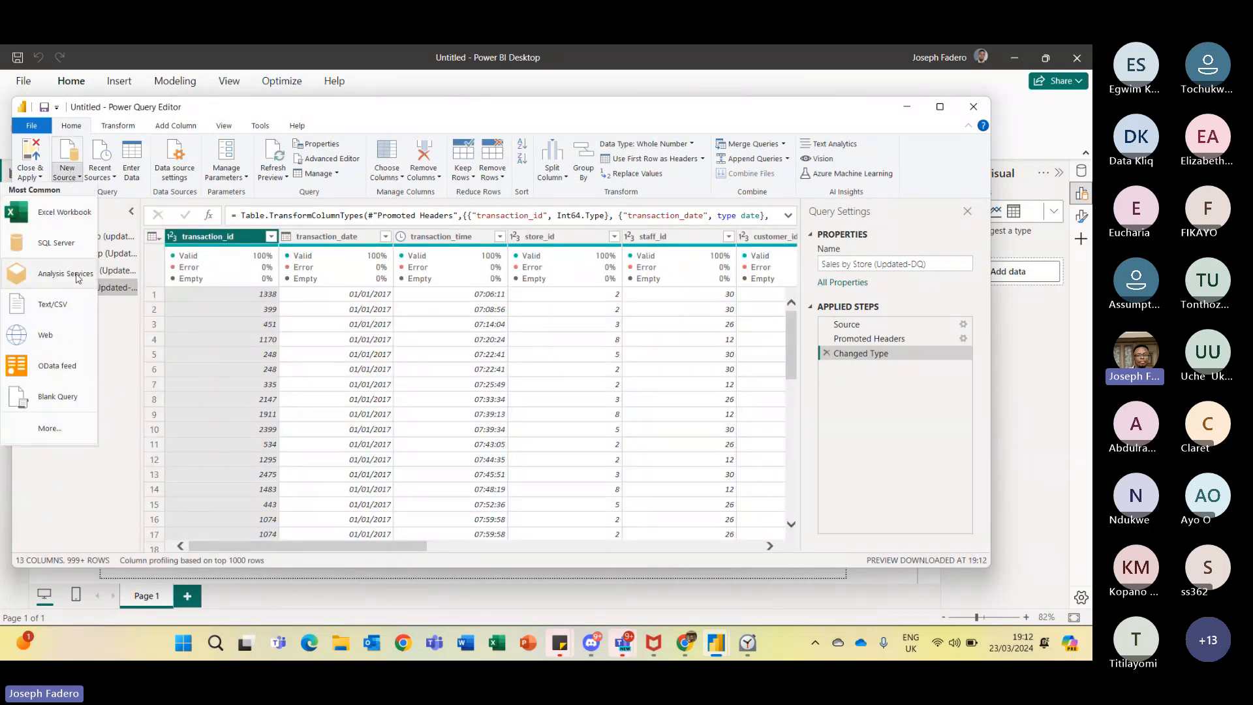
click(65, 307)
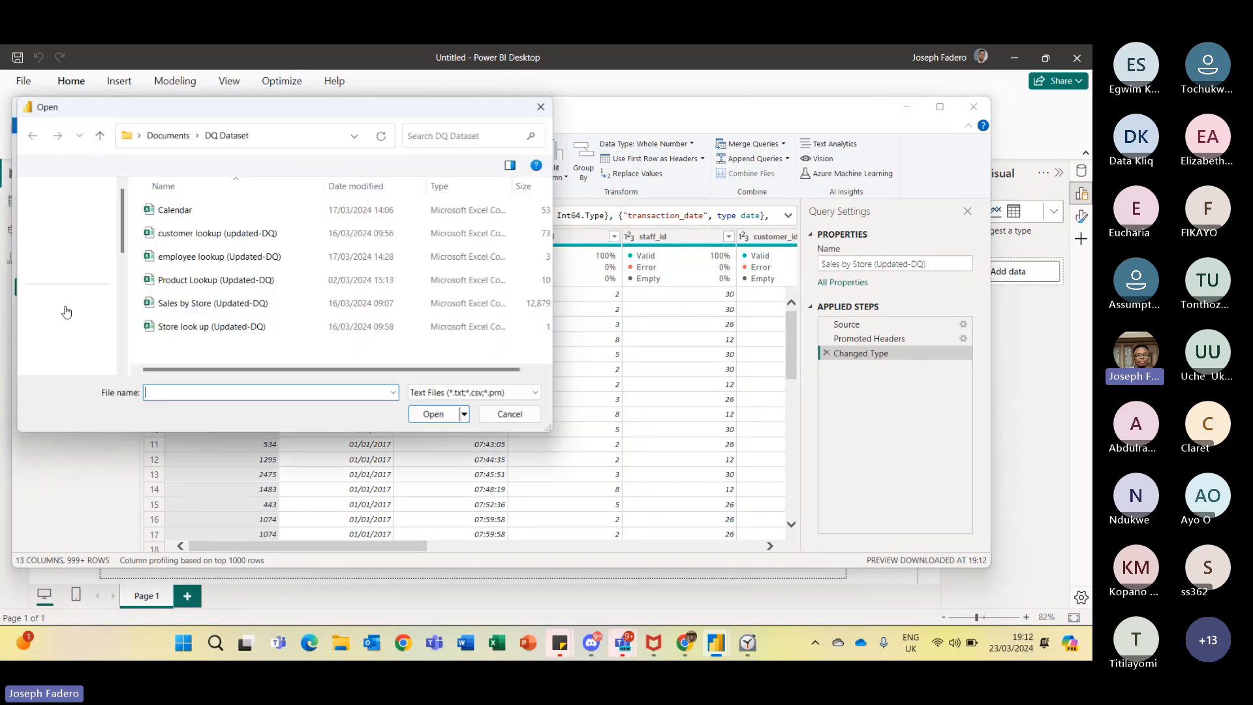
click(265, 327)
click(445, 415)
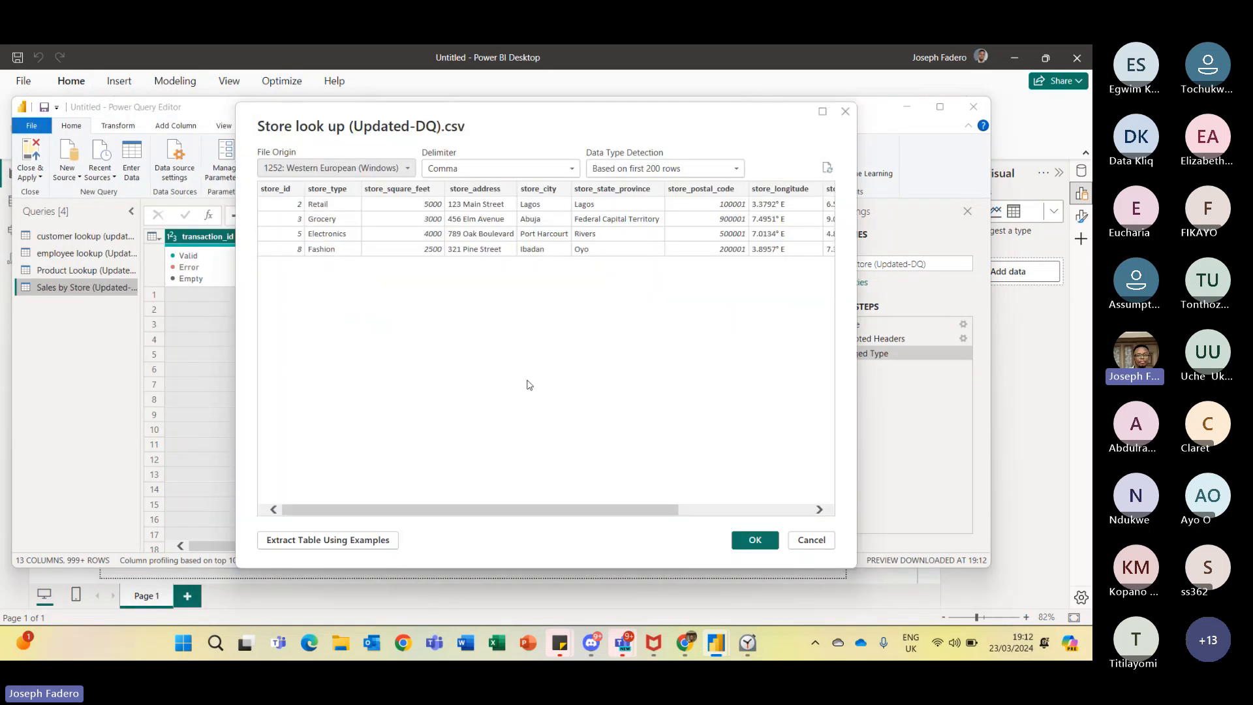
click(755, 539)
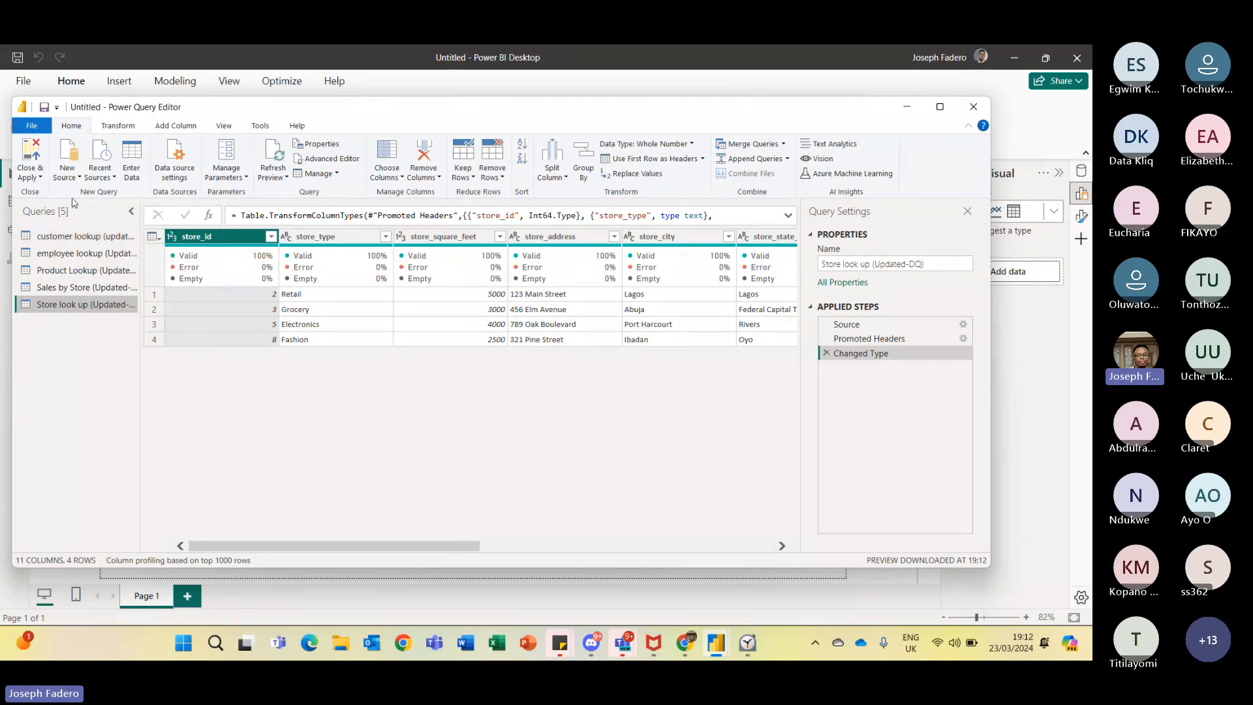
- Review the columns of the customer lookup query
click(87, 238)
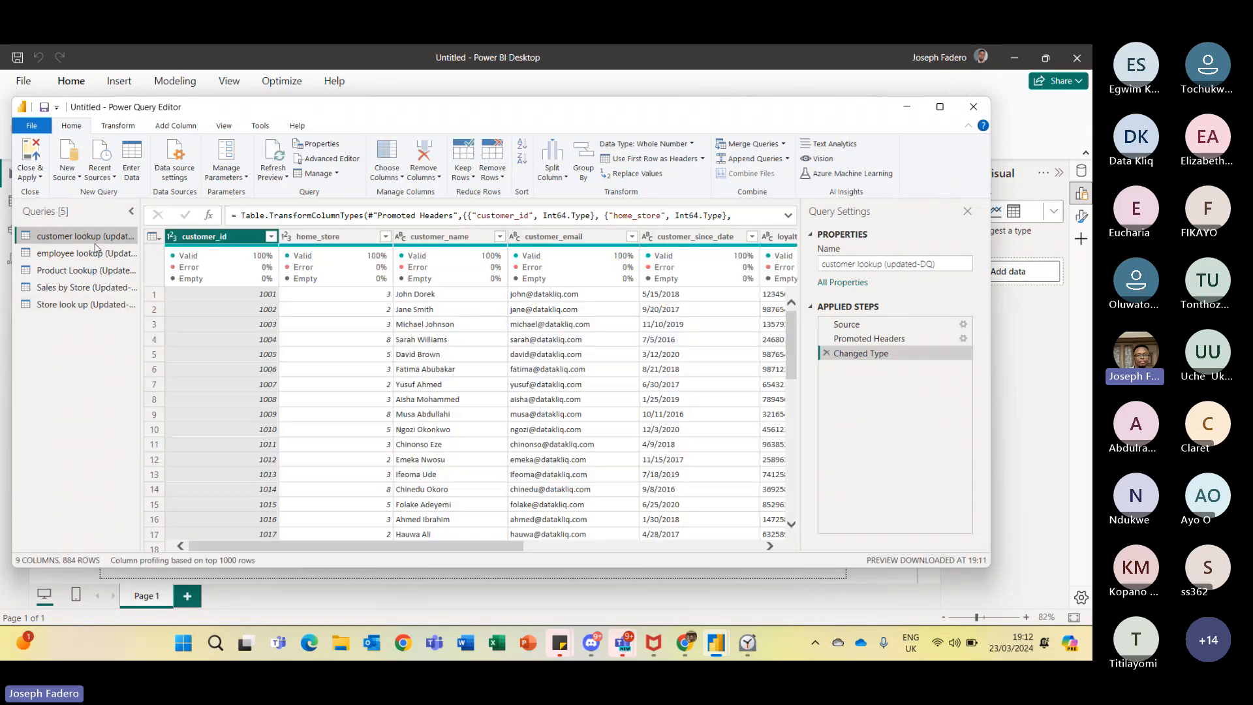
click(263, 236)
drag(512, 549, 538, 554)
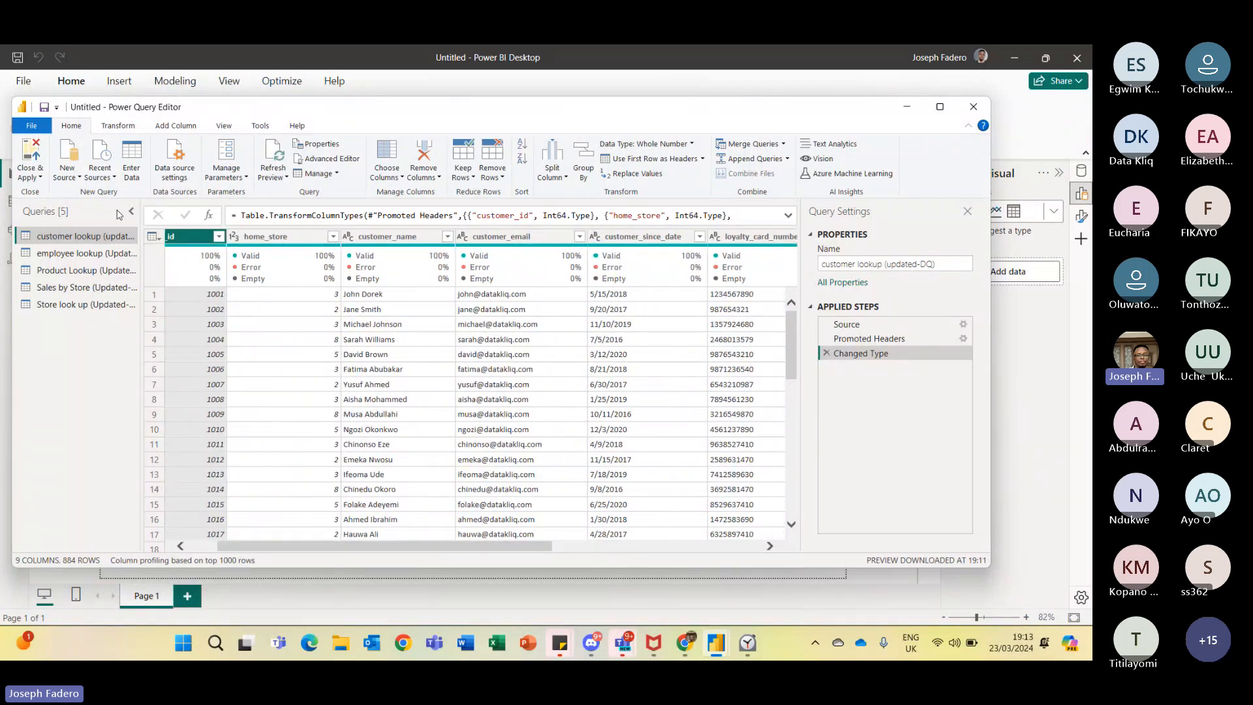
- Import the Calendar CSV file as a new query and return to the customer lookup query
click(75, 172)
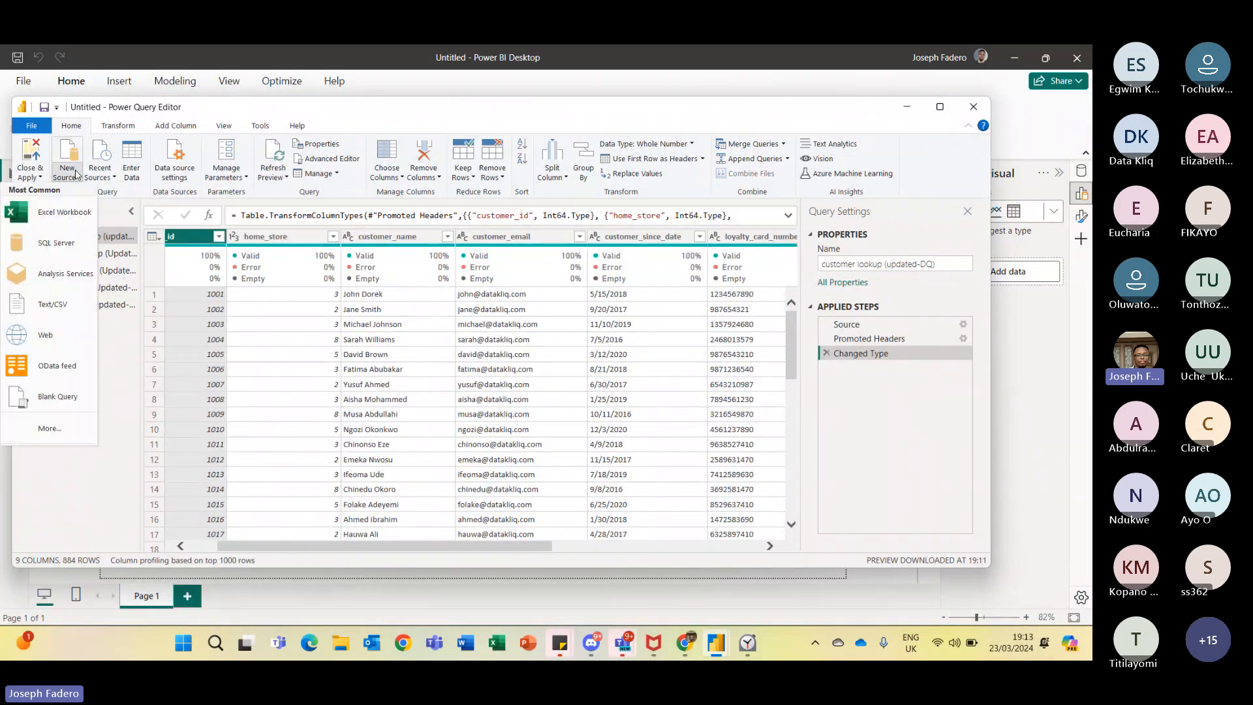
click(64, 302)
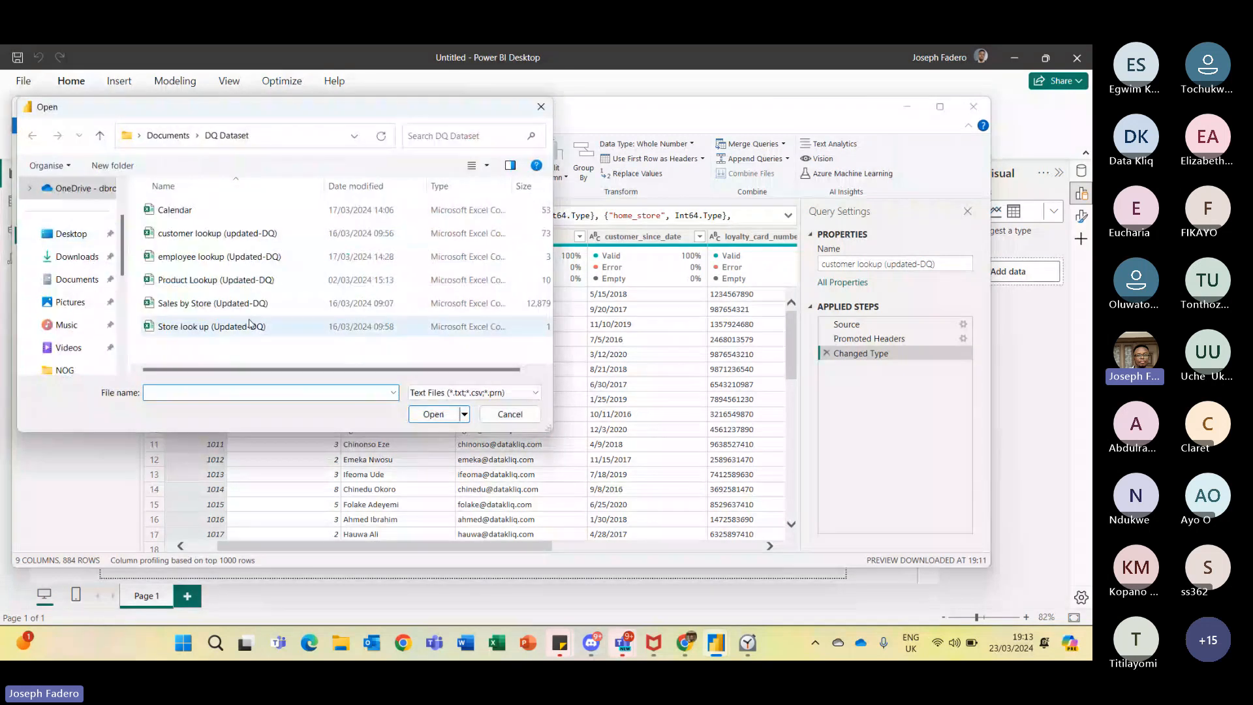
click(228, 211)
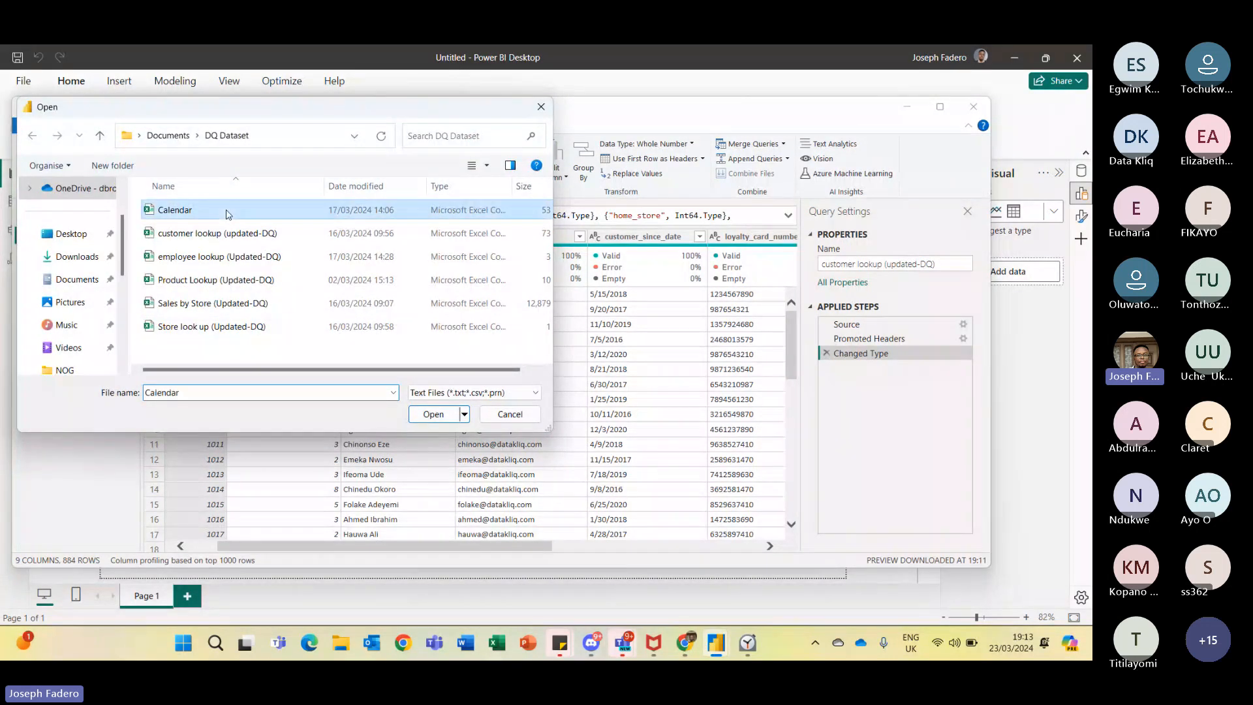
click(431, 415)
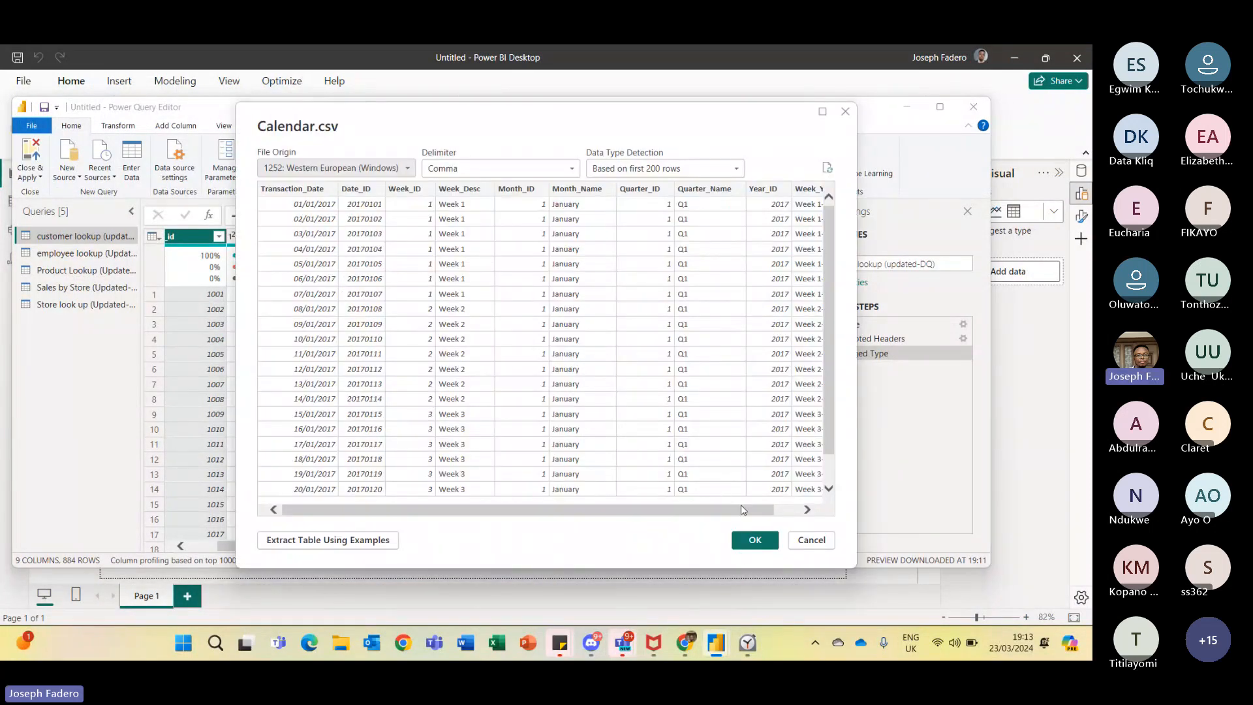
drag(742, 515, 592, 482)
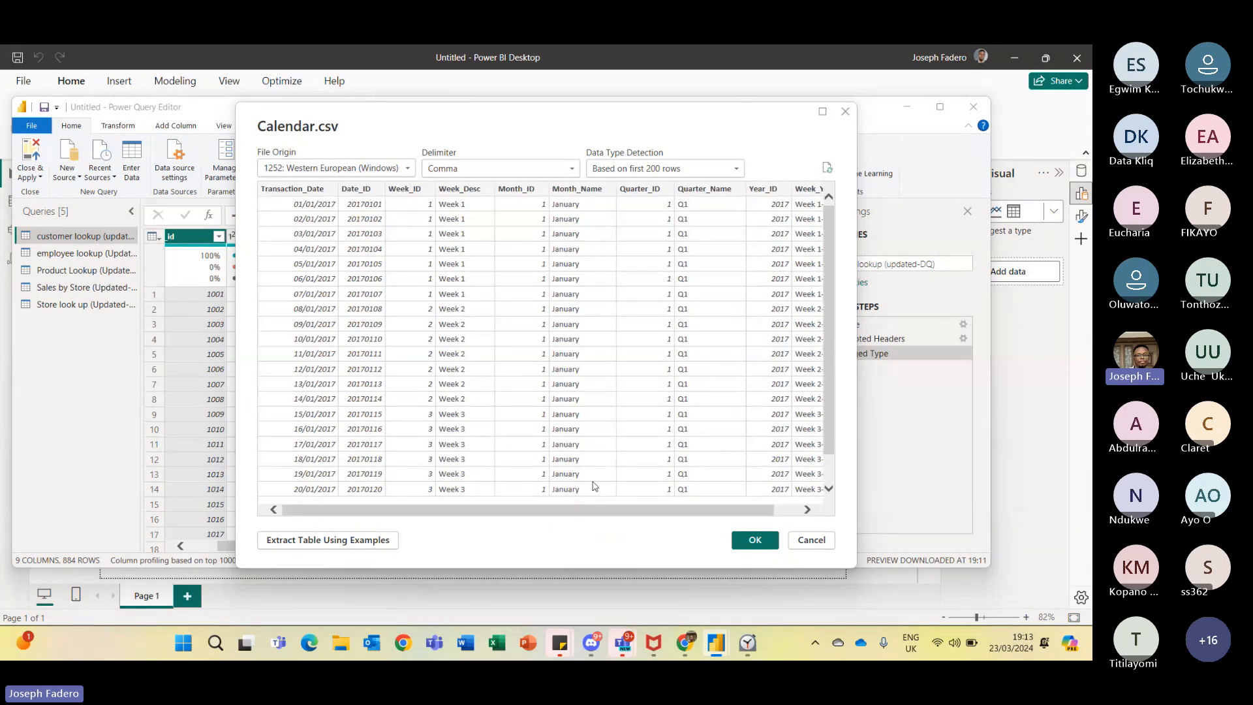
click(754, 540)
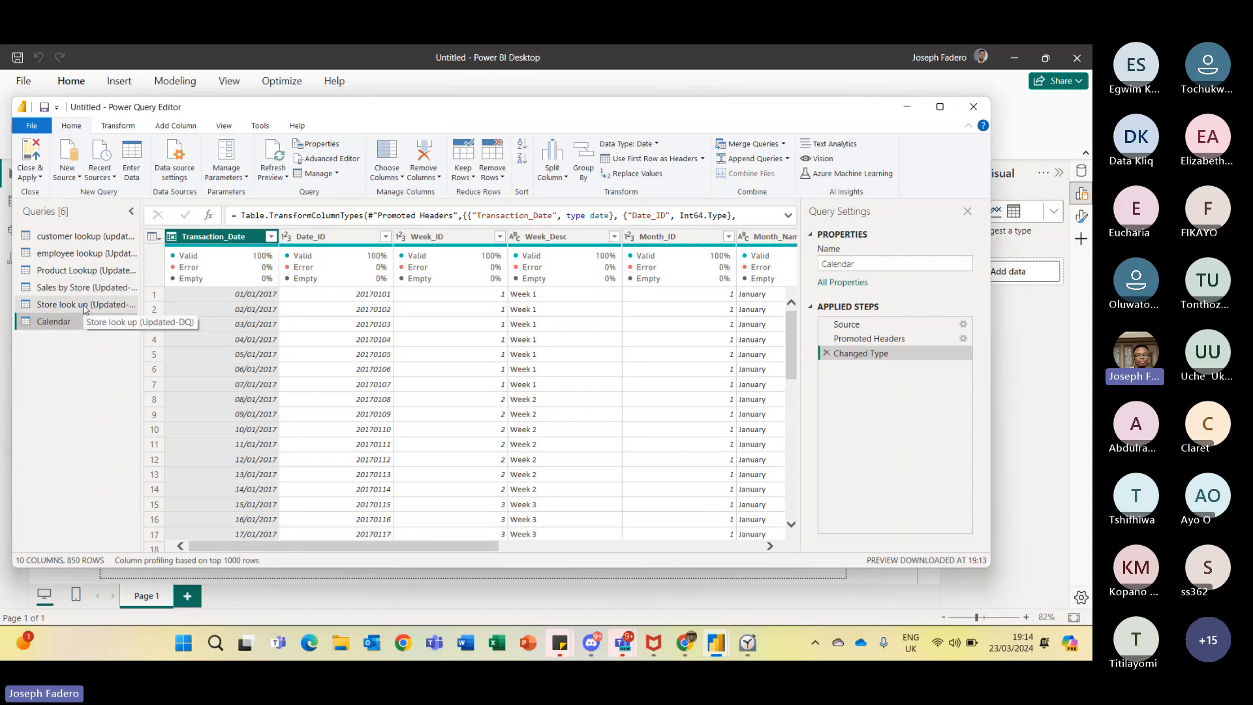
click(95, 240)
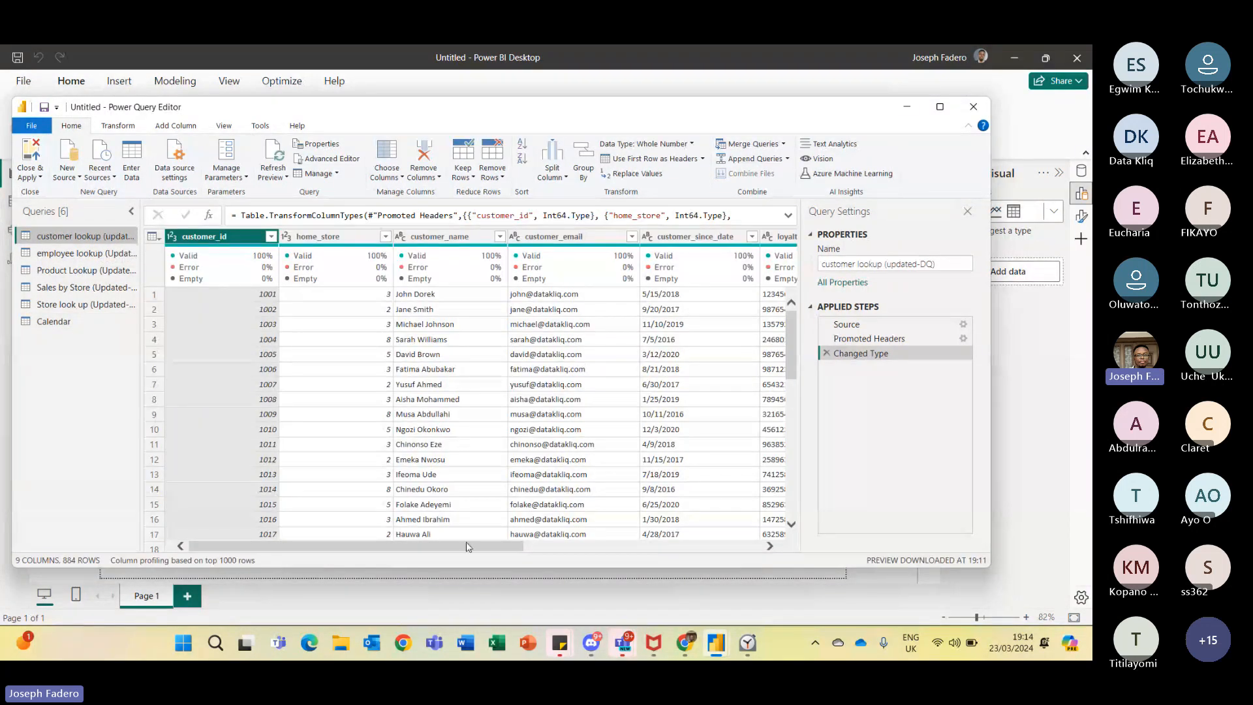
- Examine the customer_since_date and birthdate columns of the customer lookup query
drag(467, 547, 706, 588)
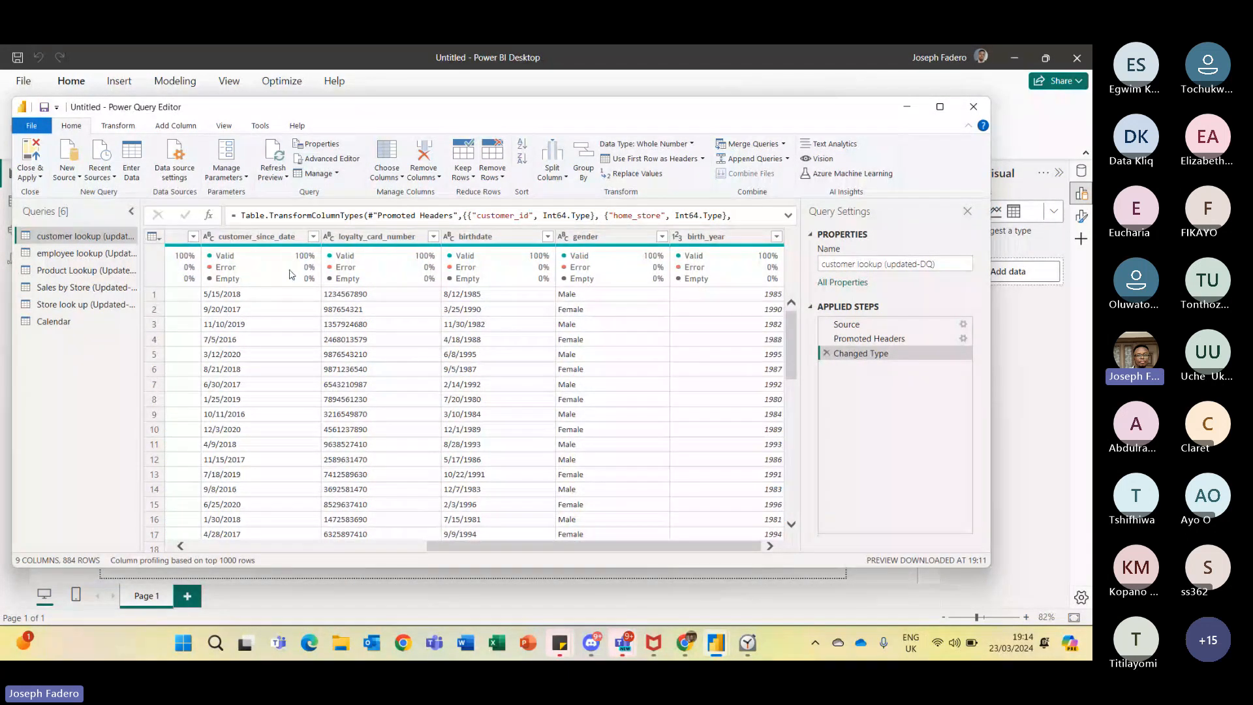
click(277, 236)
mouse_move(218, 268)
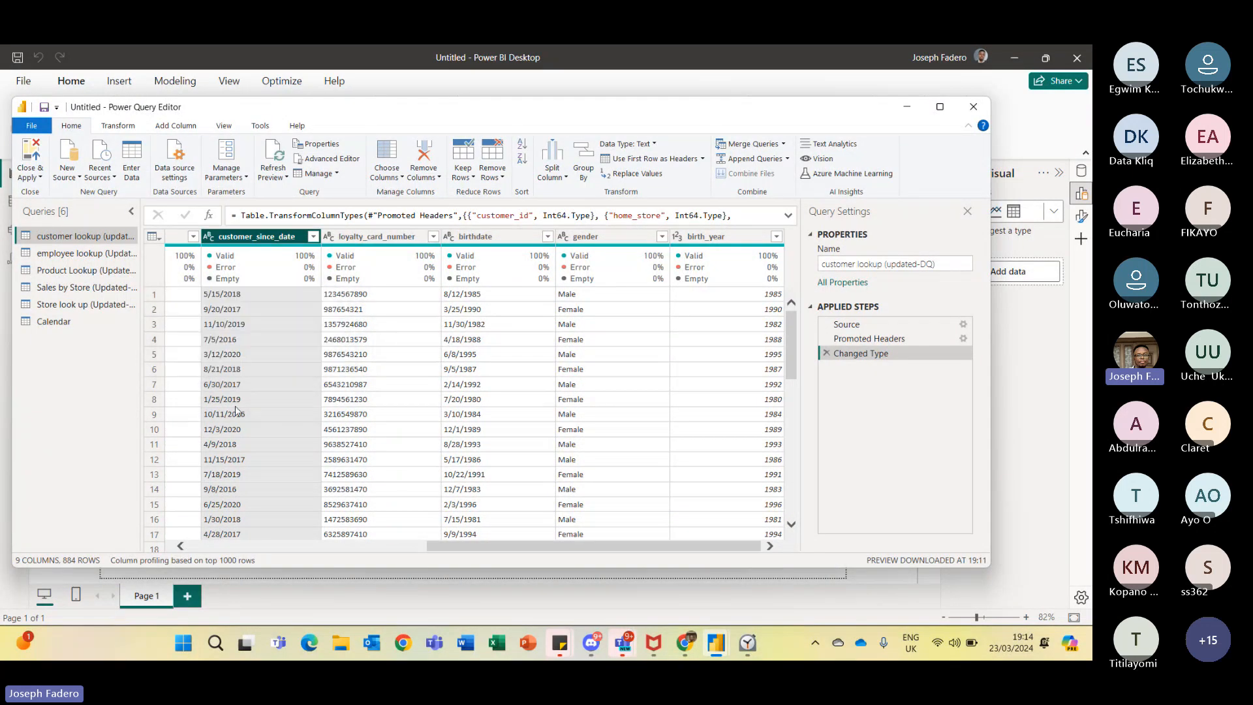
click(487, 237)
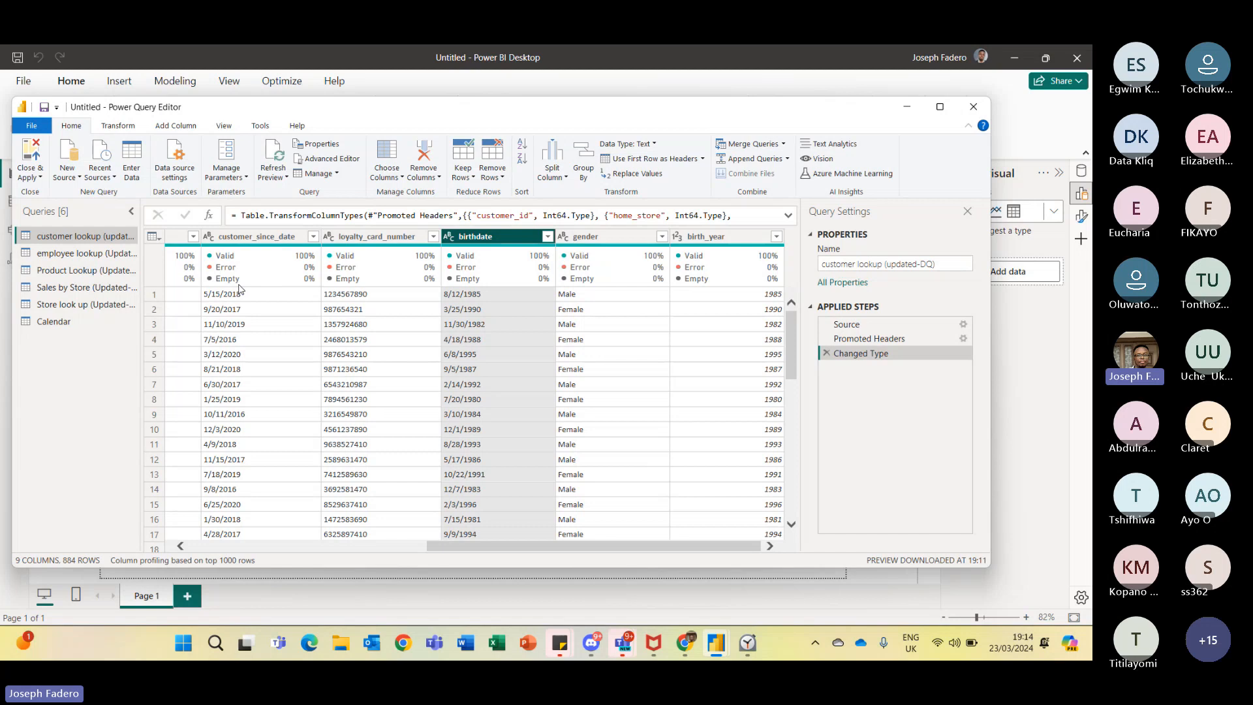
mouse_move(245, 279)
click(259, 300)
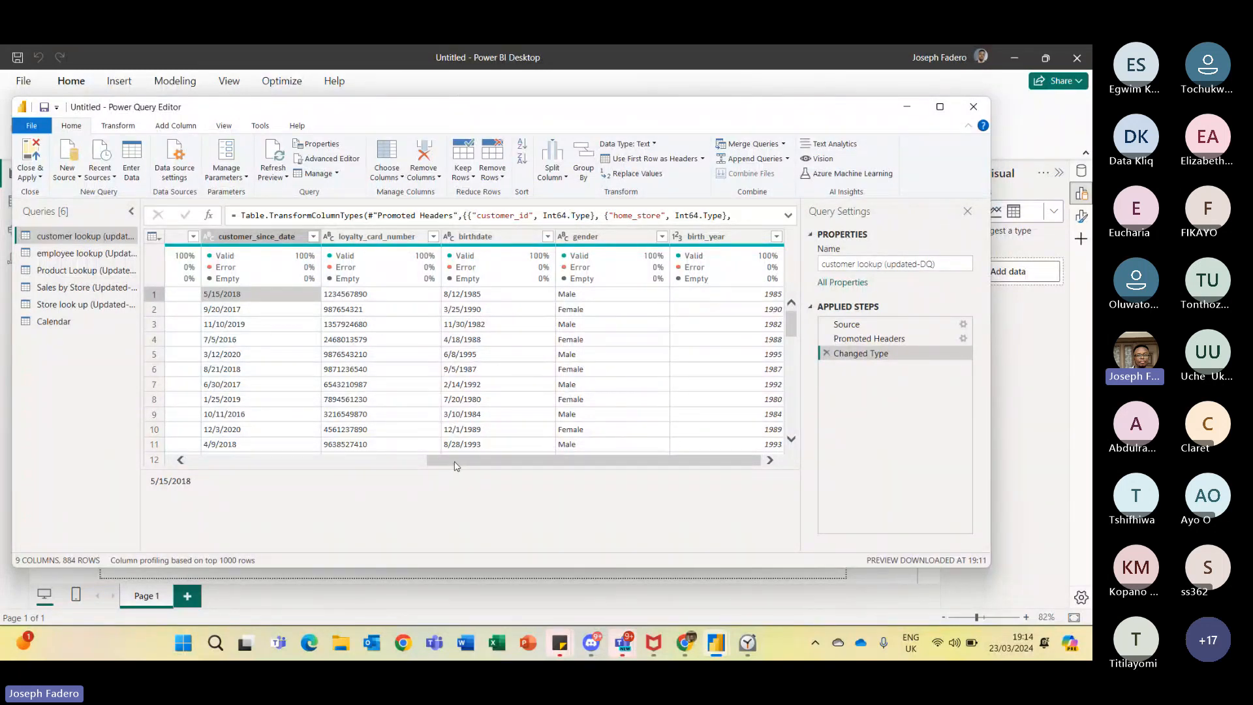
drag(455, 466, 205, 440)
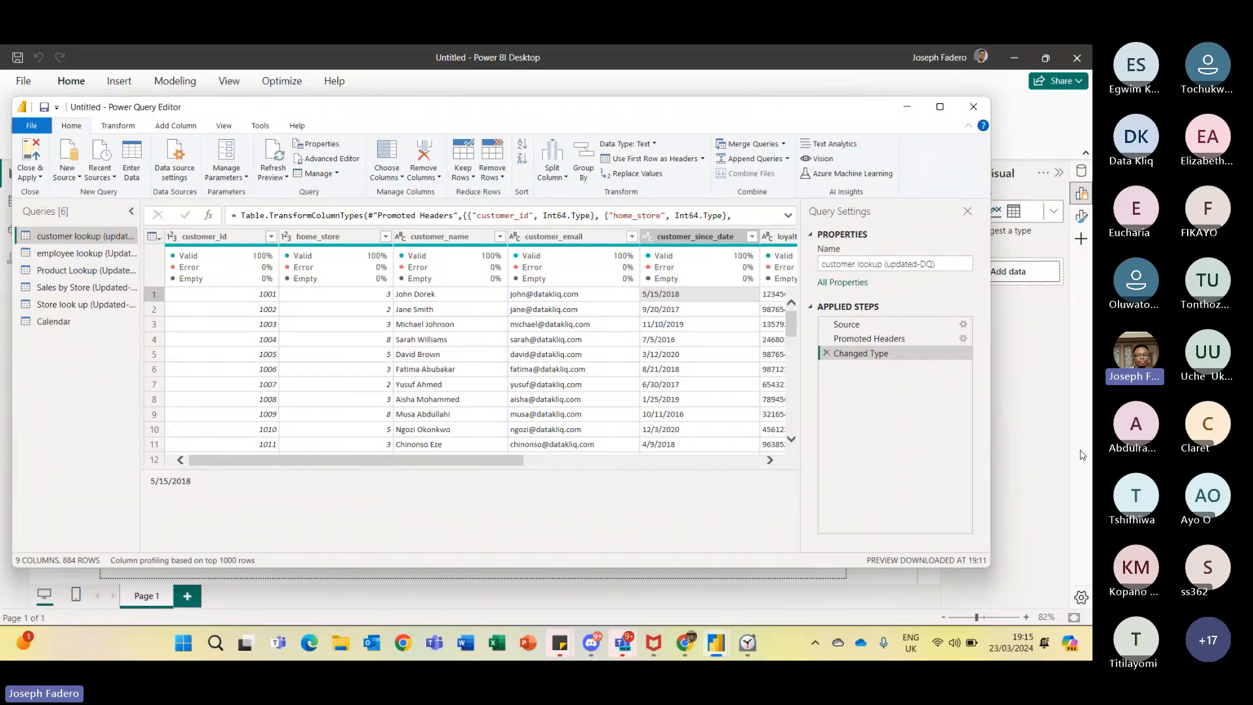
- Maximize the Power Query Editor window
click(1016, 456)
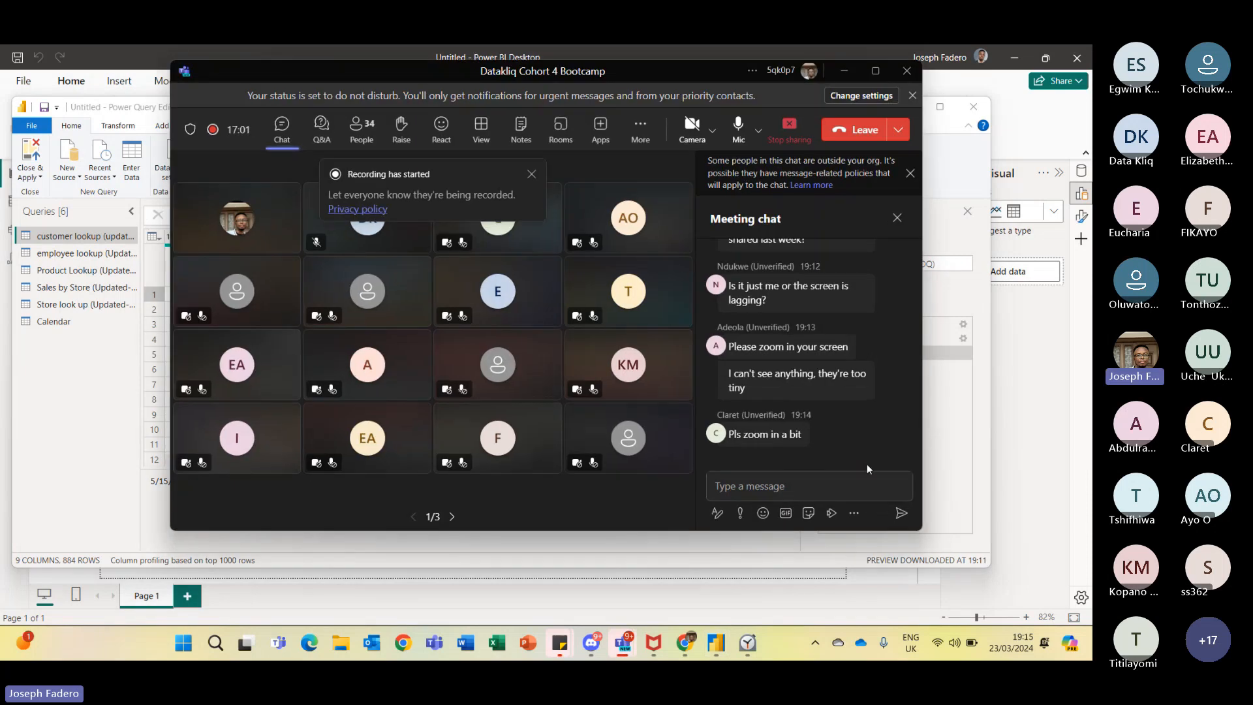
click(960, 516)
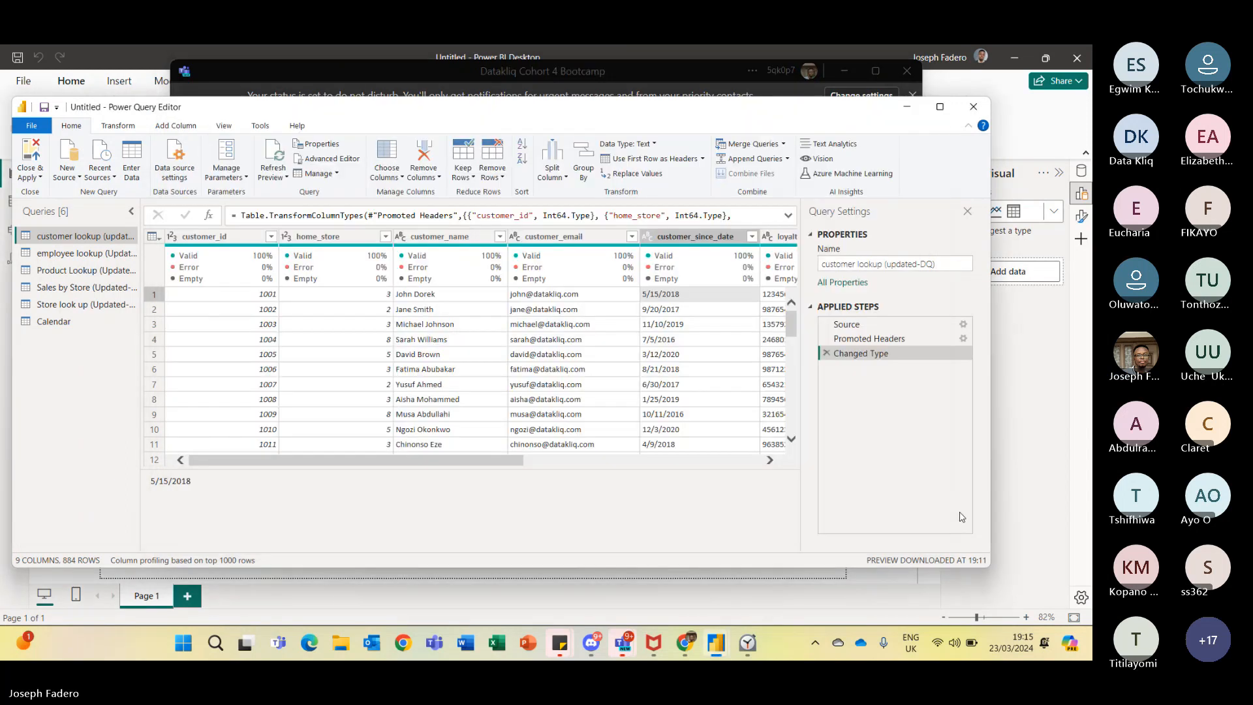
click(939, 108)
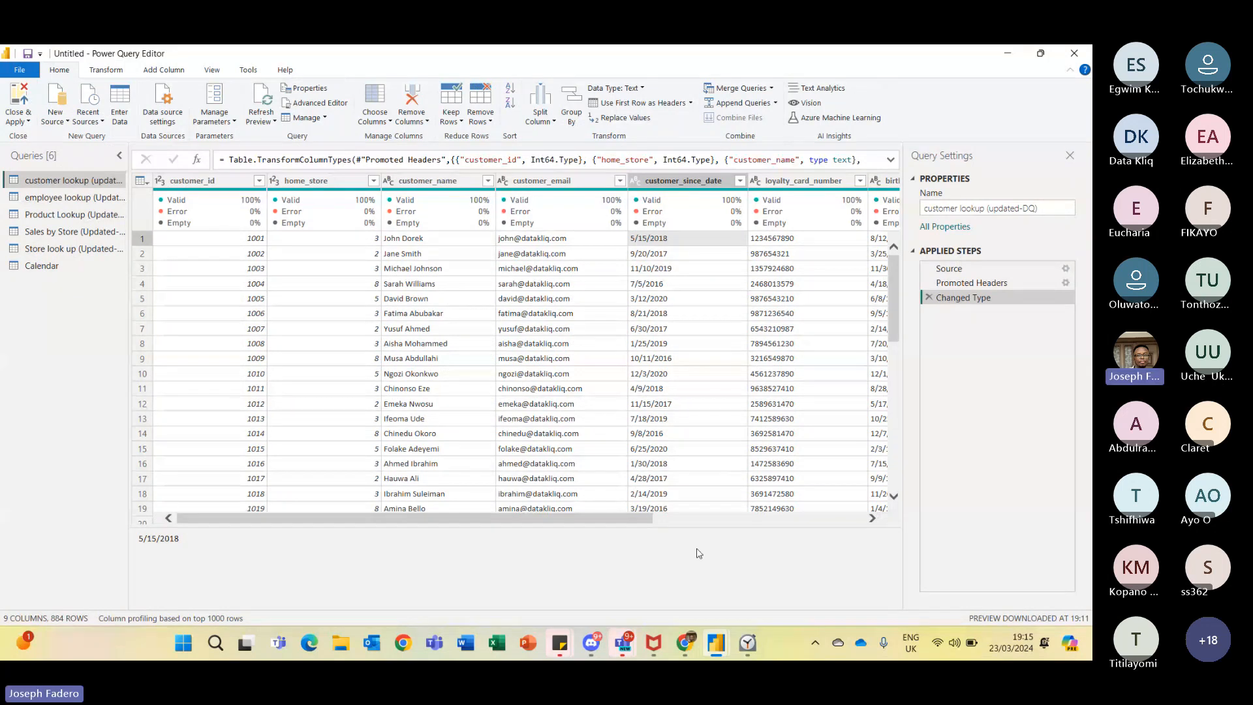
key(alt+Tab)
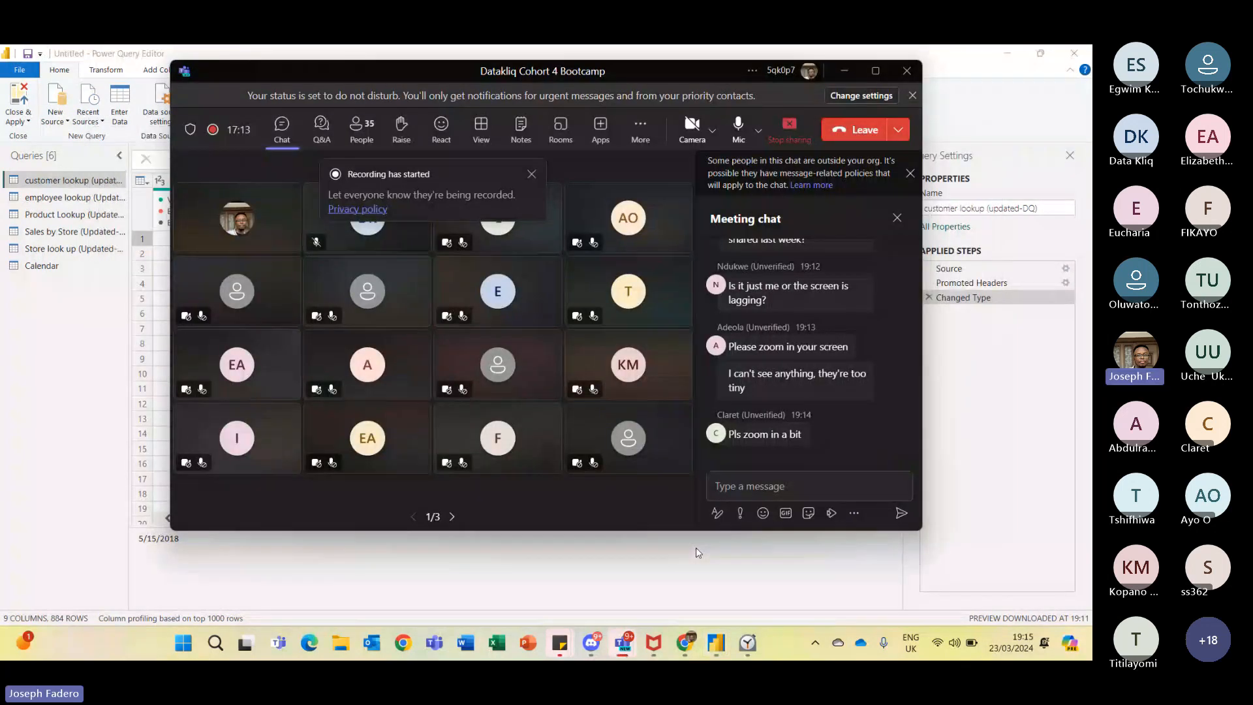
key(alt+Tab)
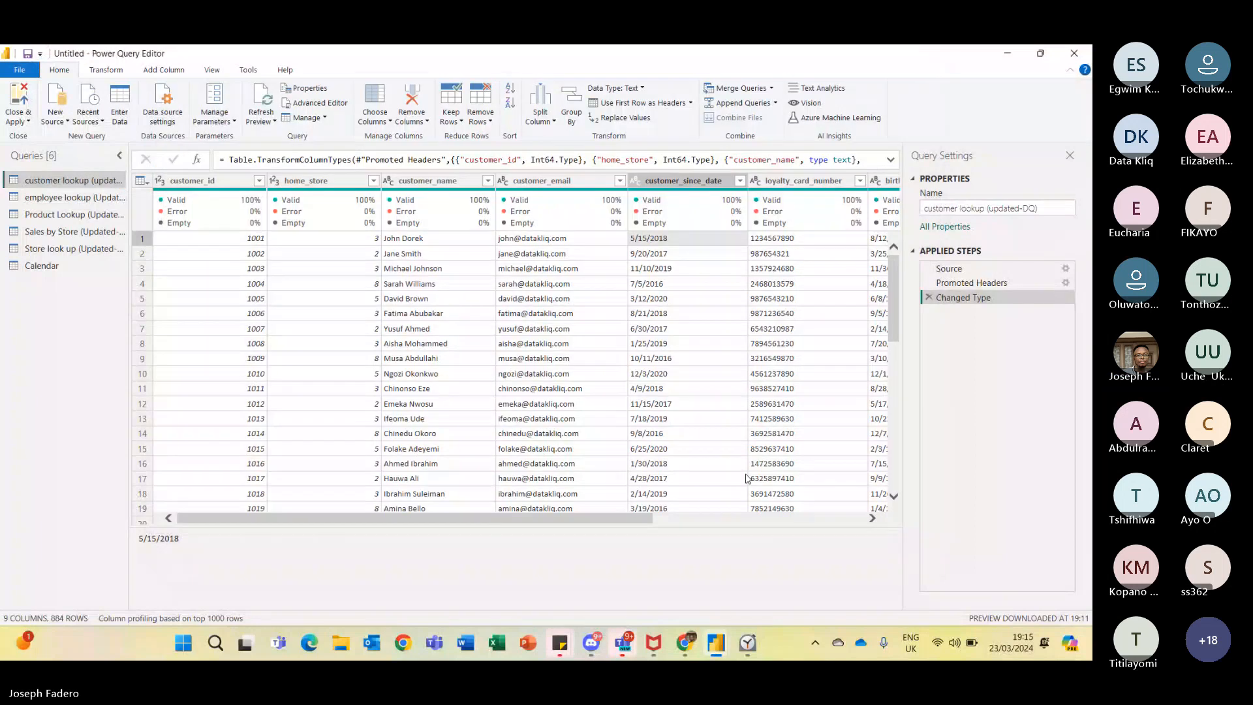
- Compare the date values in the customer_since_date and birthdate columns
drag(642, 520, 812, 520)
click(449, 181)
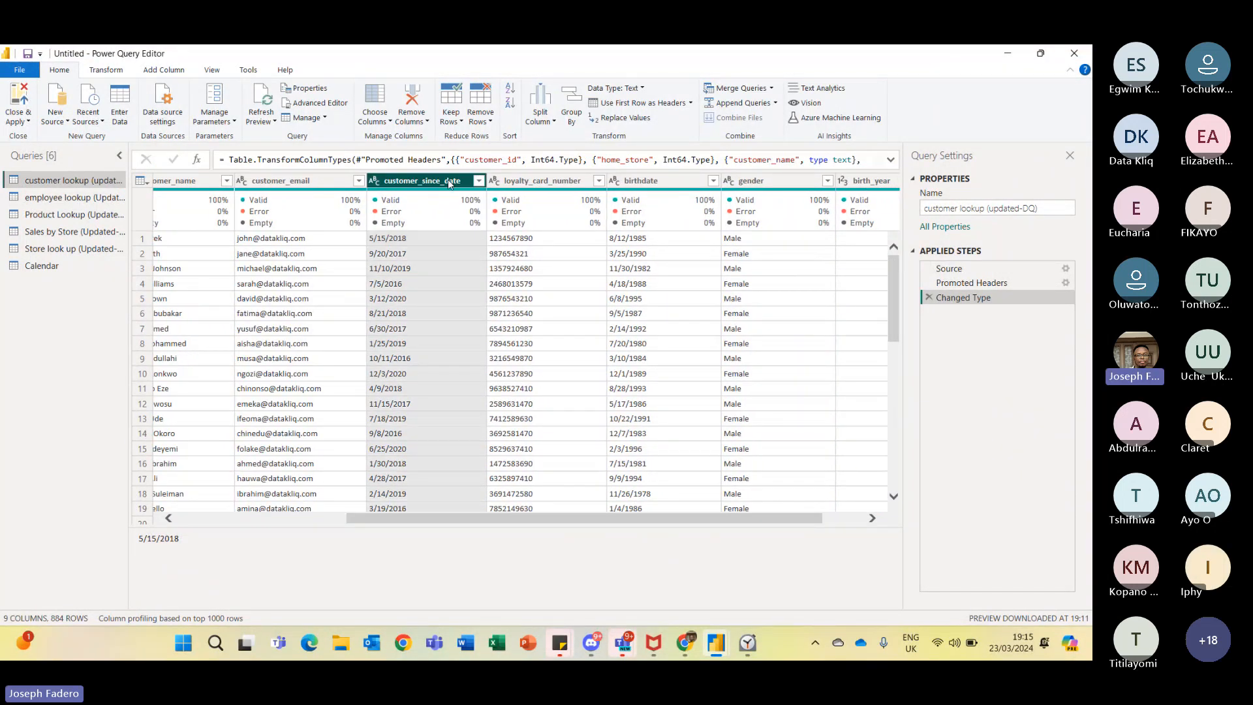
click(639, 183)
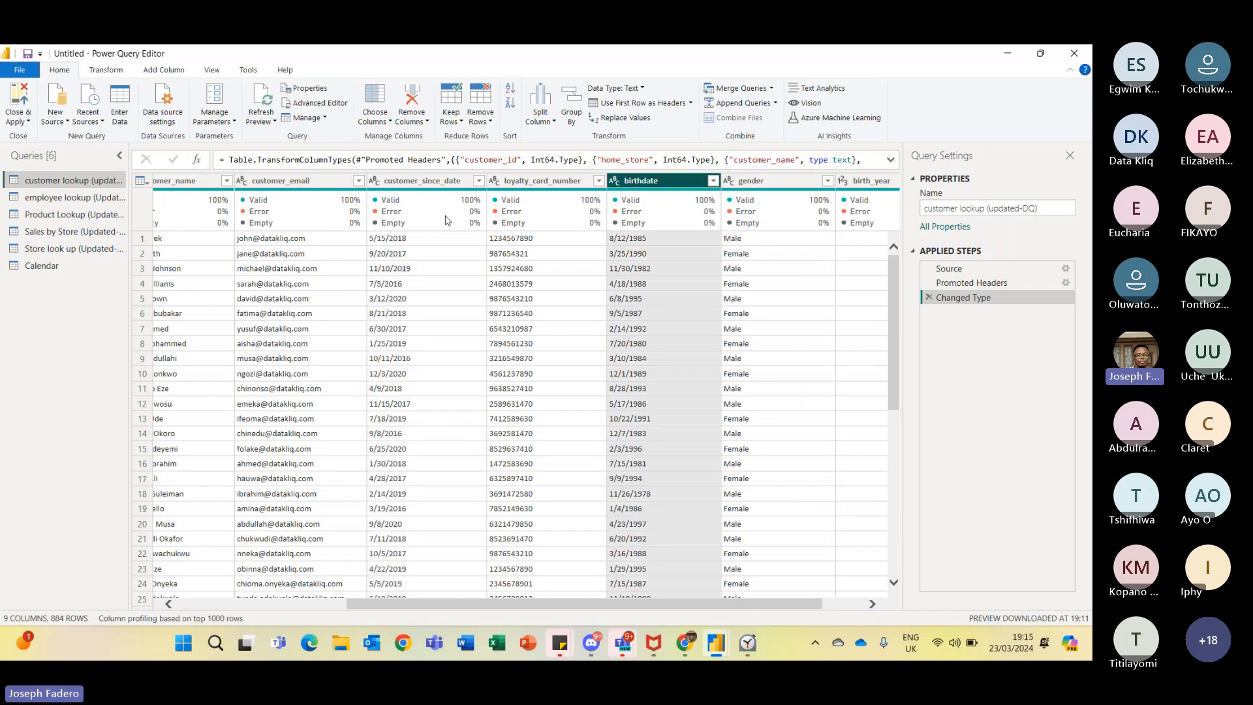
click(402, 183)
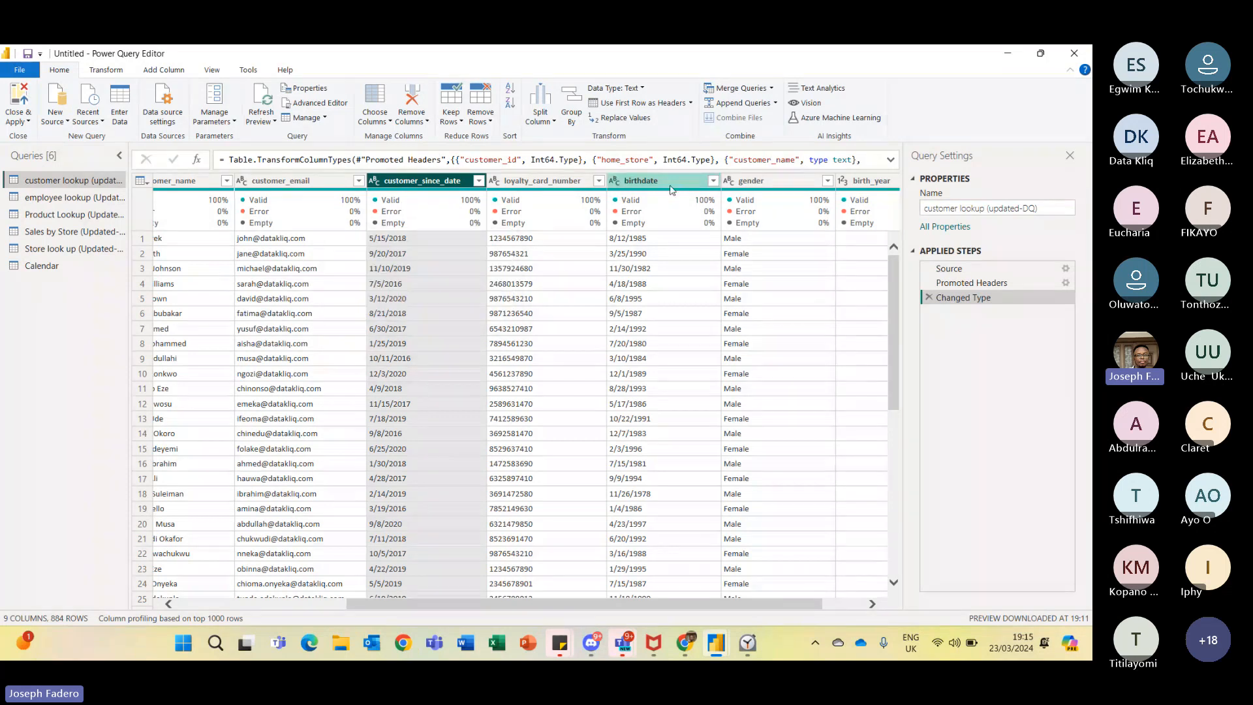
click(640, 182)
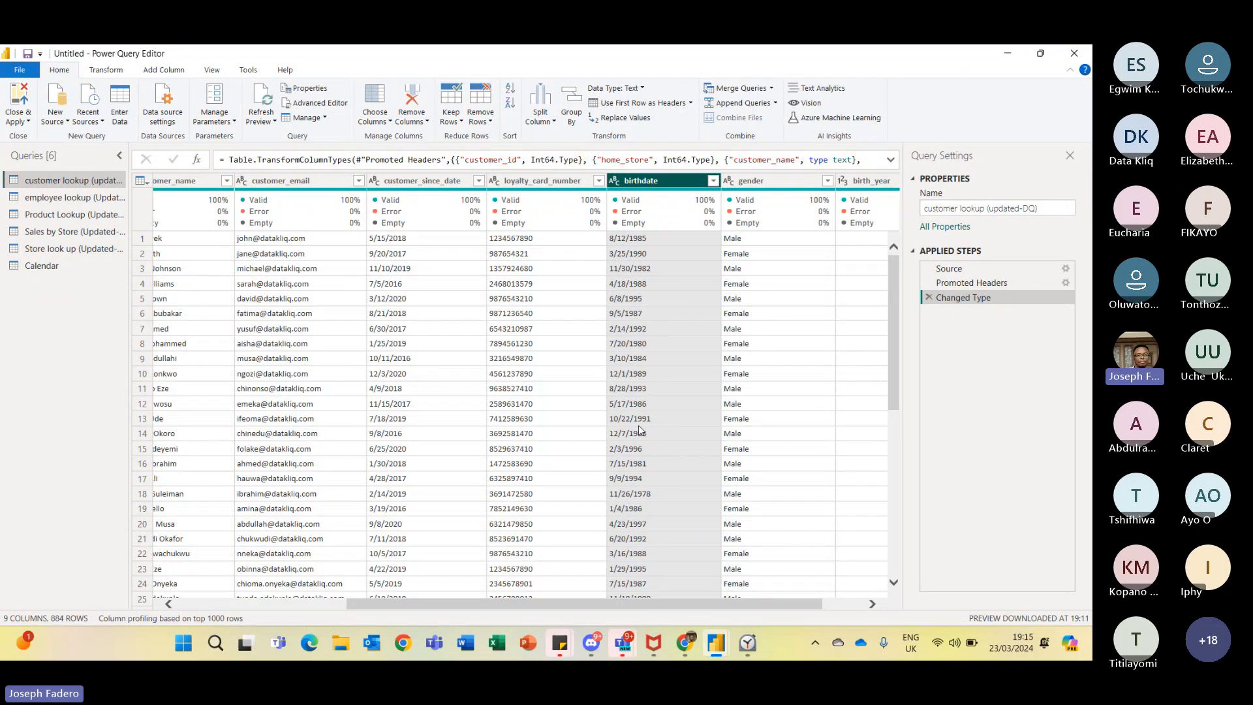
key(alt+Tab)
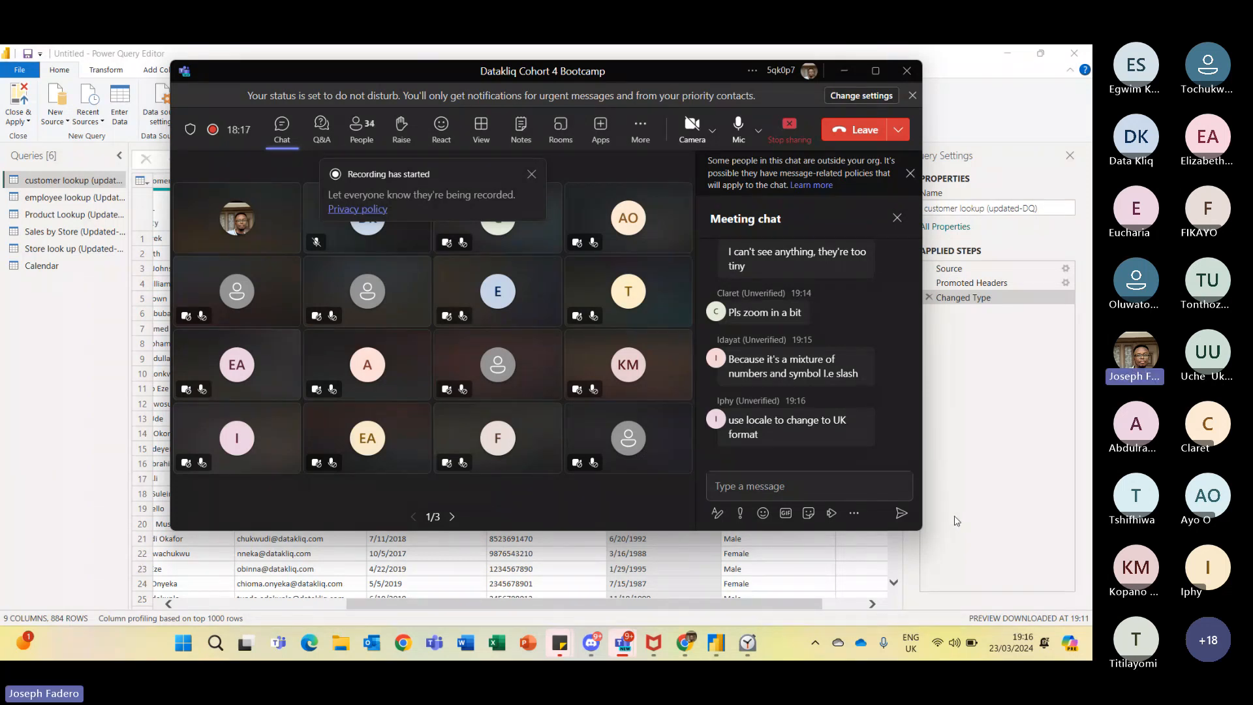
click(957, 521)
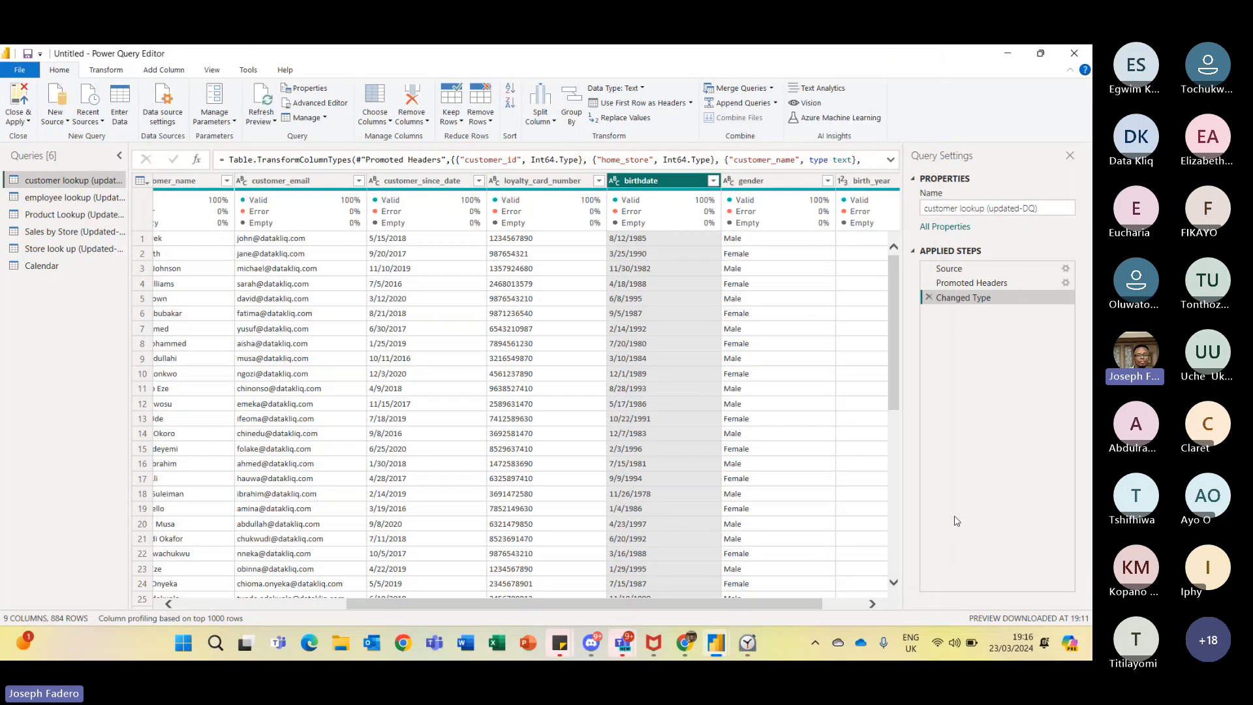
drag(813, 605, 694, 581)
drag(697, 577, 699, 578)
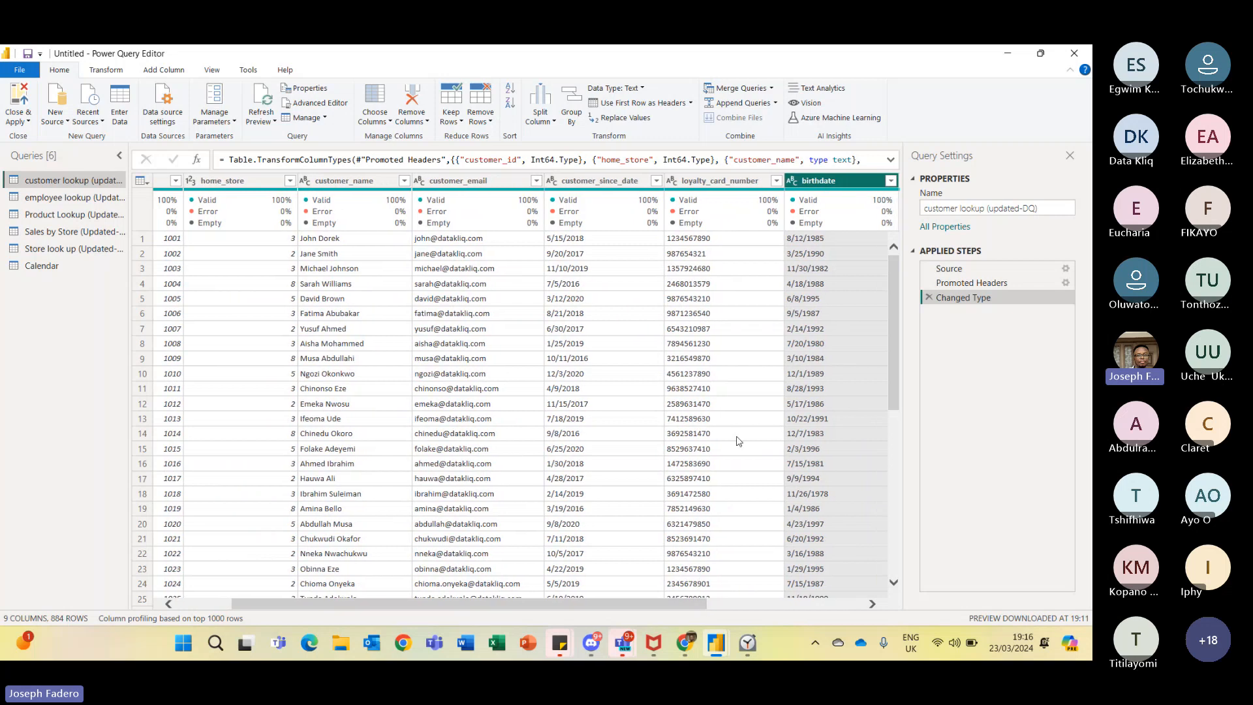
- Convert customer_since_date to Date using the English (Nigeria) locale and inspect one of its error values
click(588, 183)
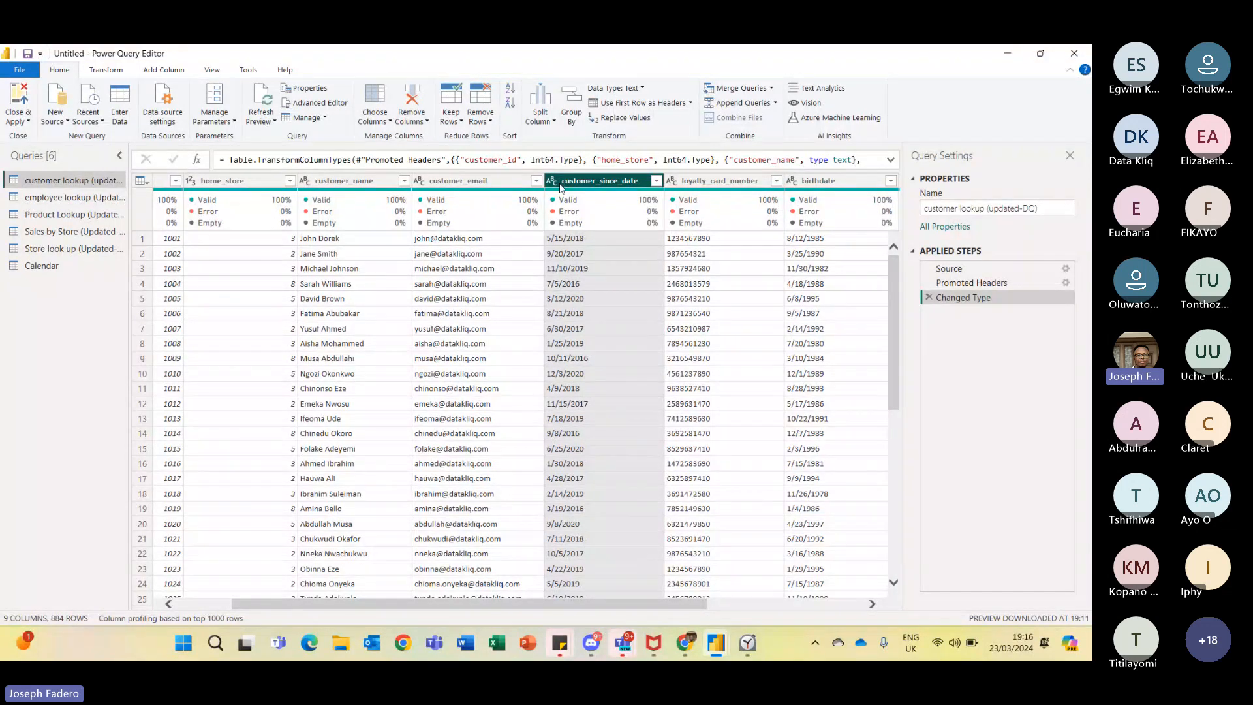
mouse_move(550, 197)
mouse_move(577, 222)
click(552, 182)
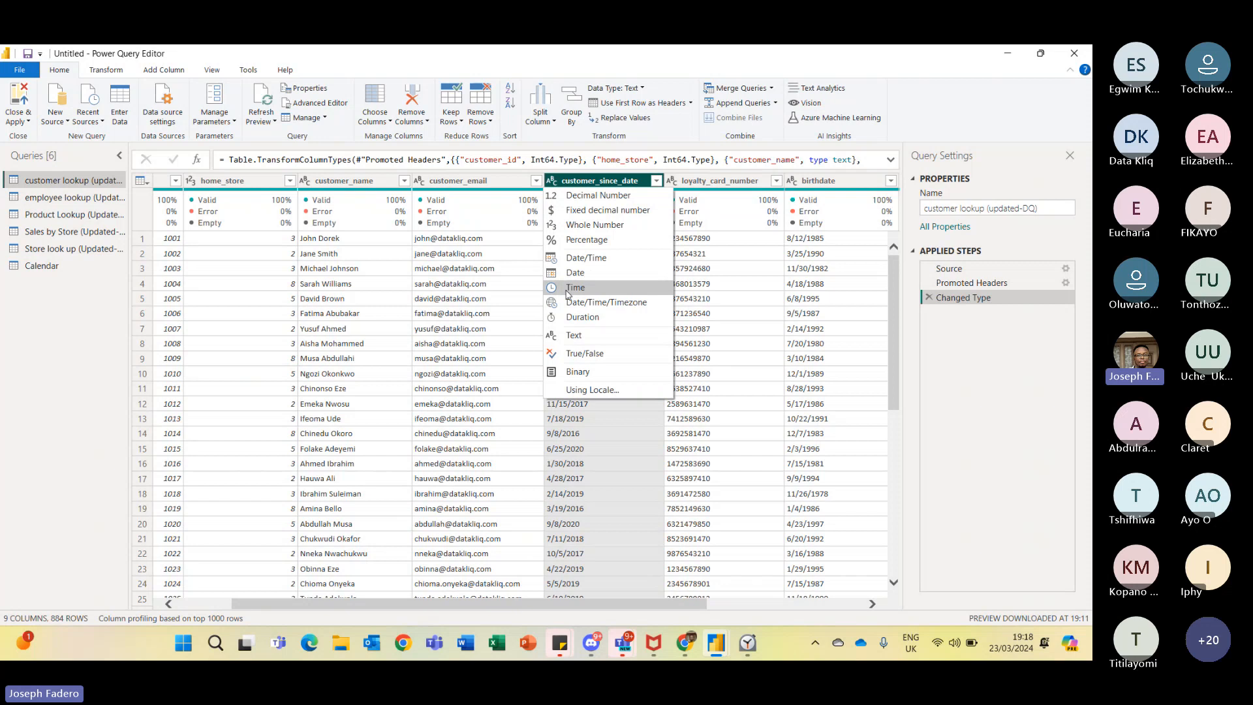
click(578, 391)
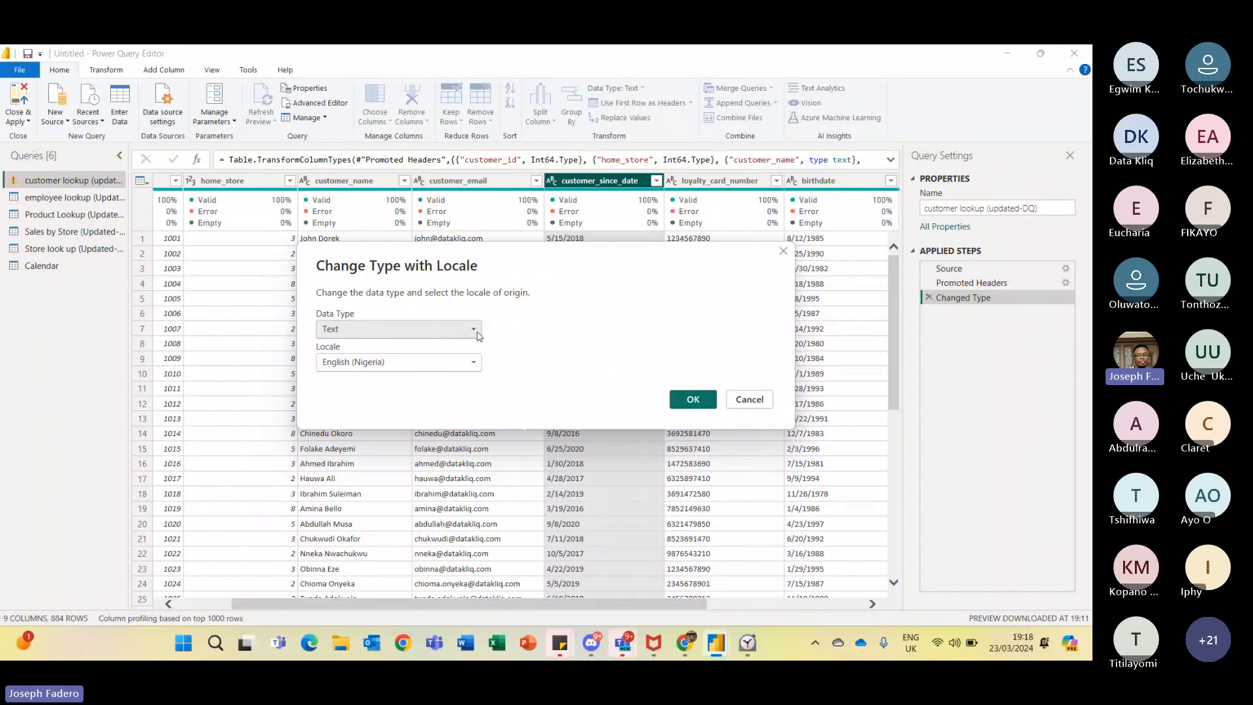
click(474, 330)
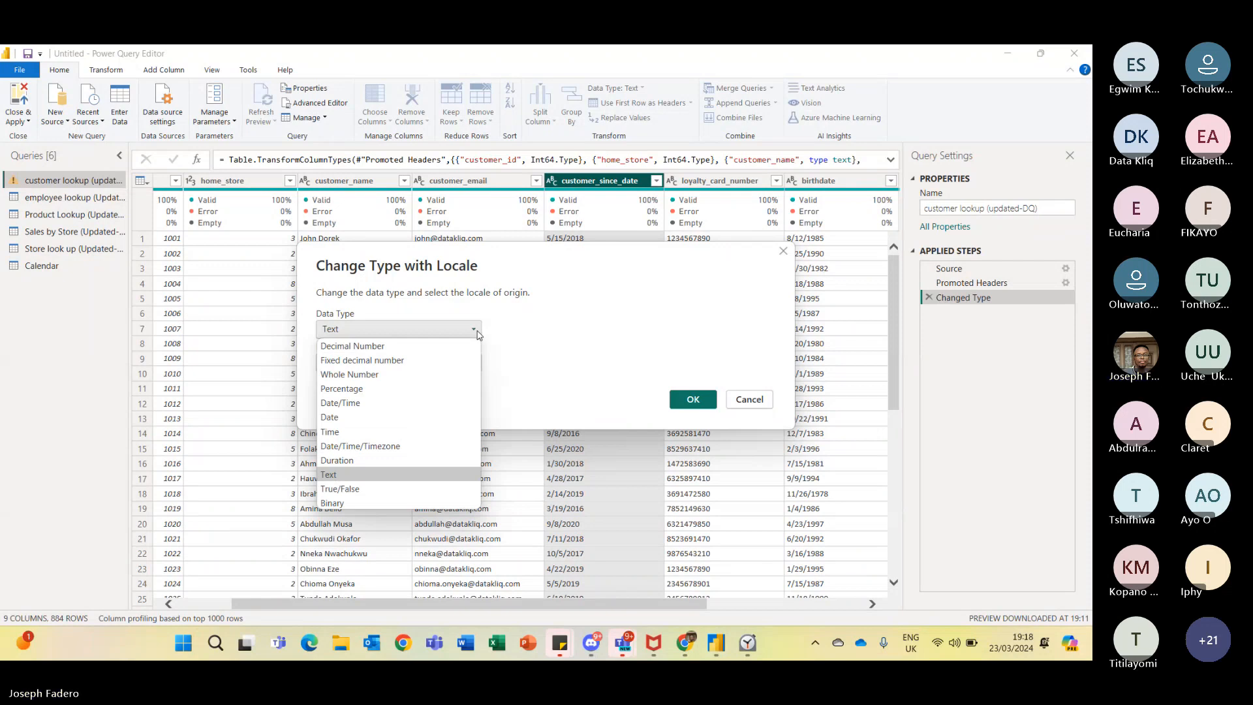
click(331, 417)
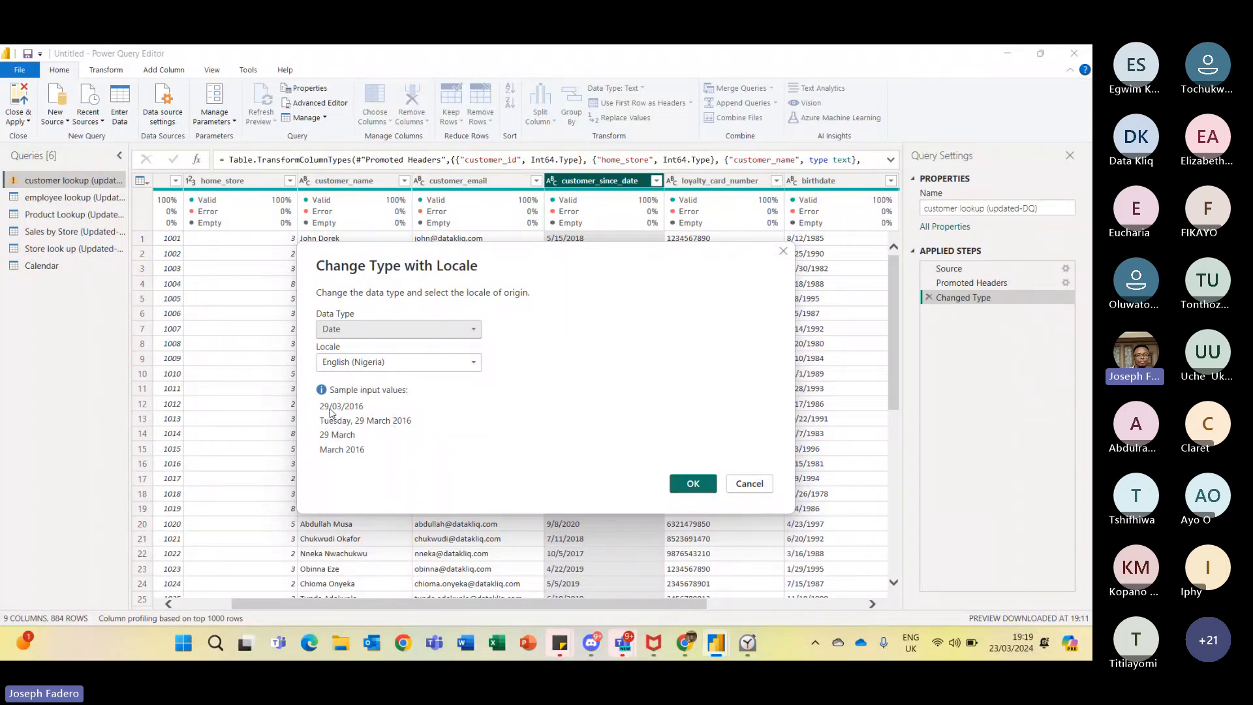
click(695, 486)
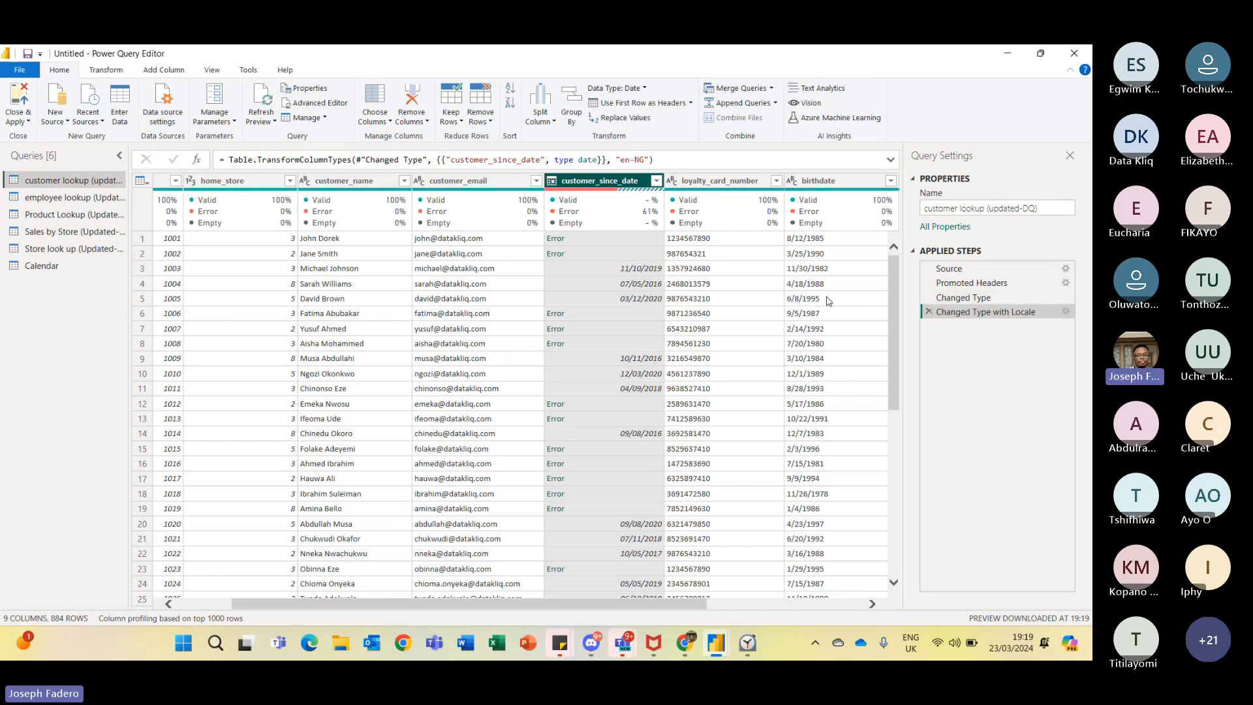
click(557, 240)
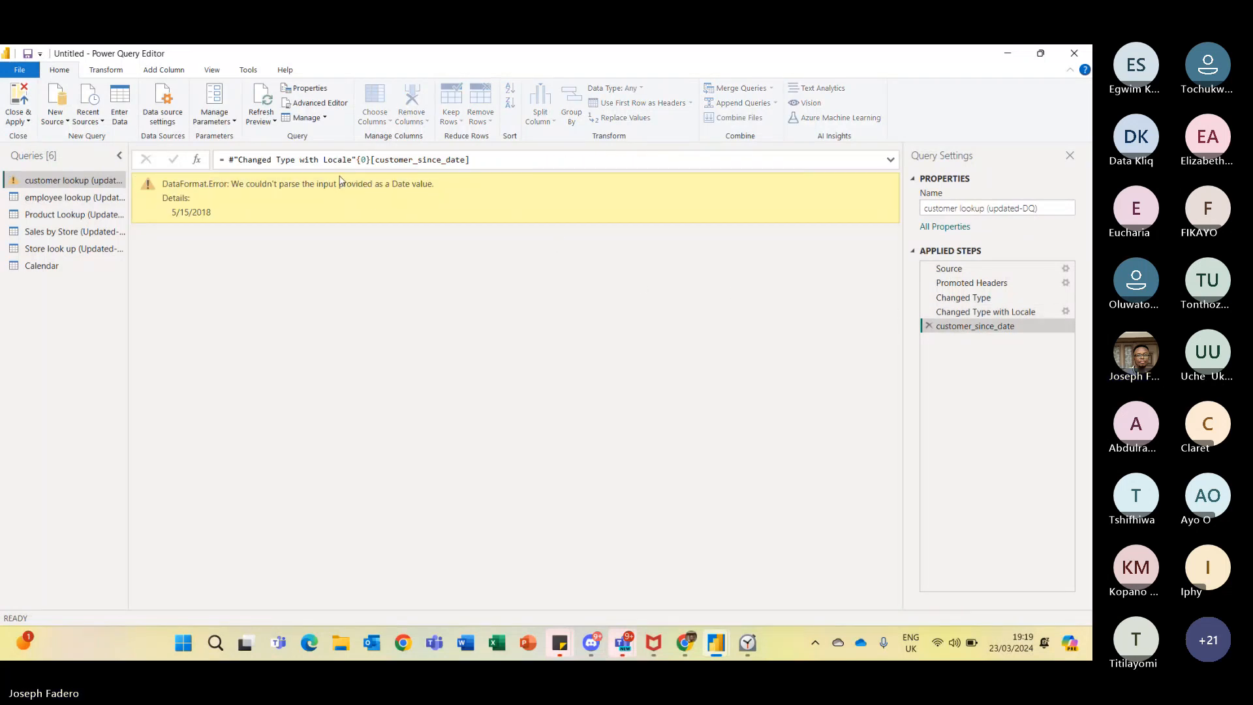
click(930, 327)
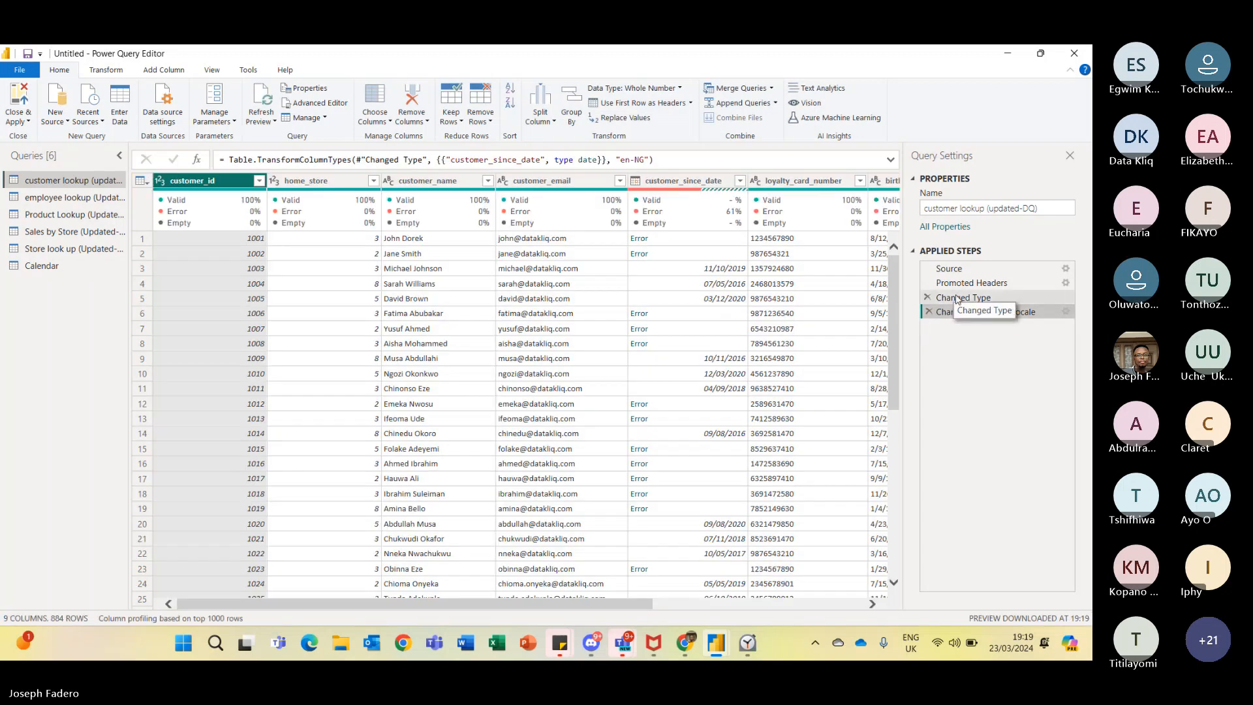
- Delete the Changed Type step and every step after it in the customer lookup query
click(957, 298)
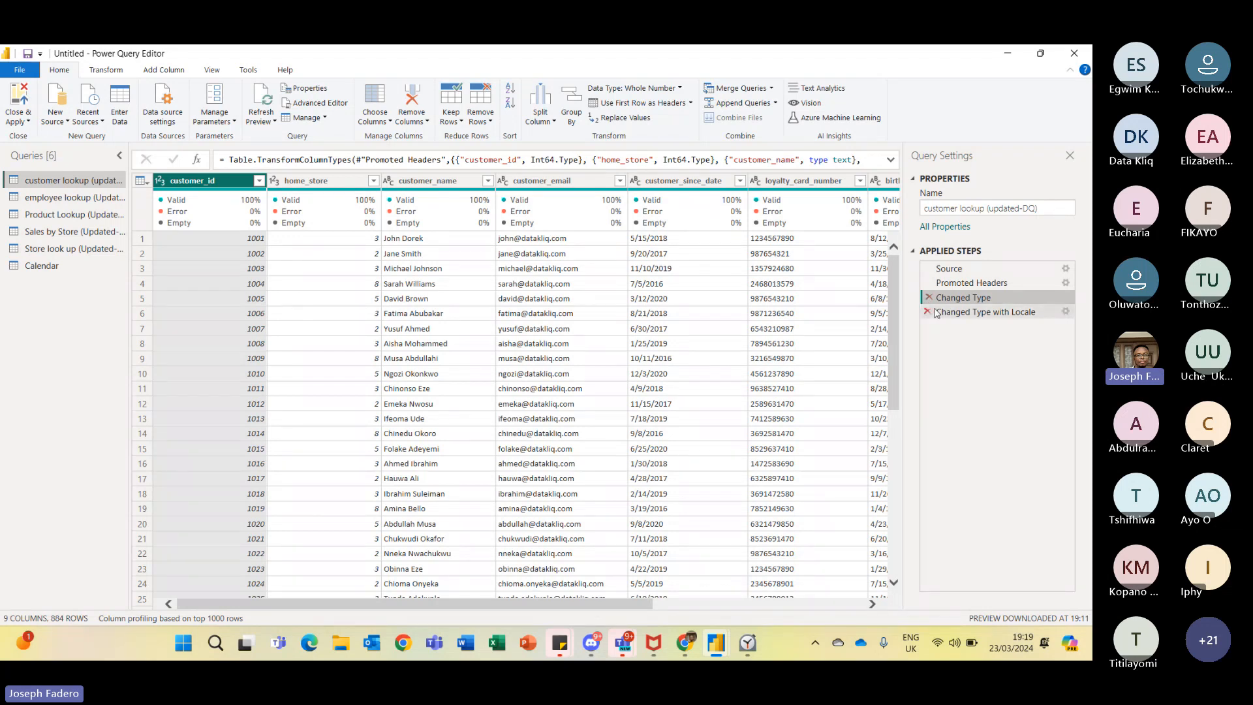
click(942, 315)
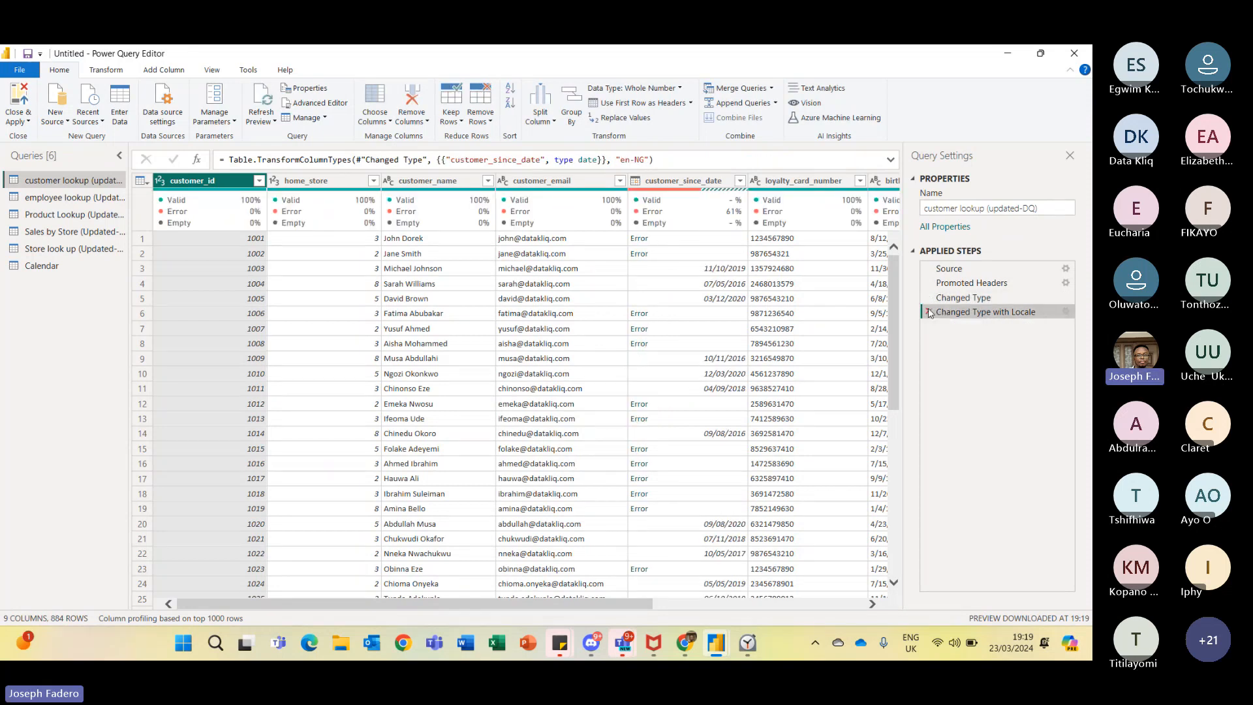
right_click(965, 301)
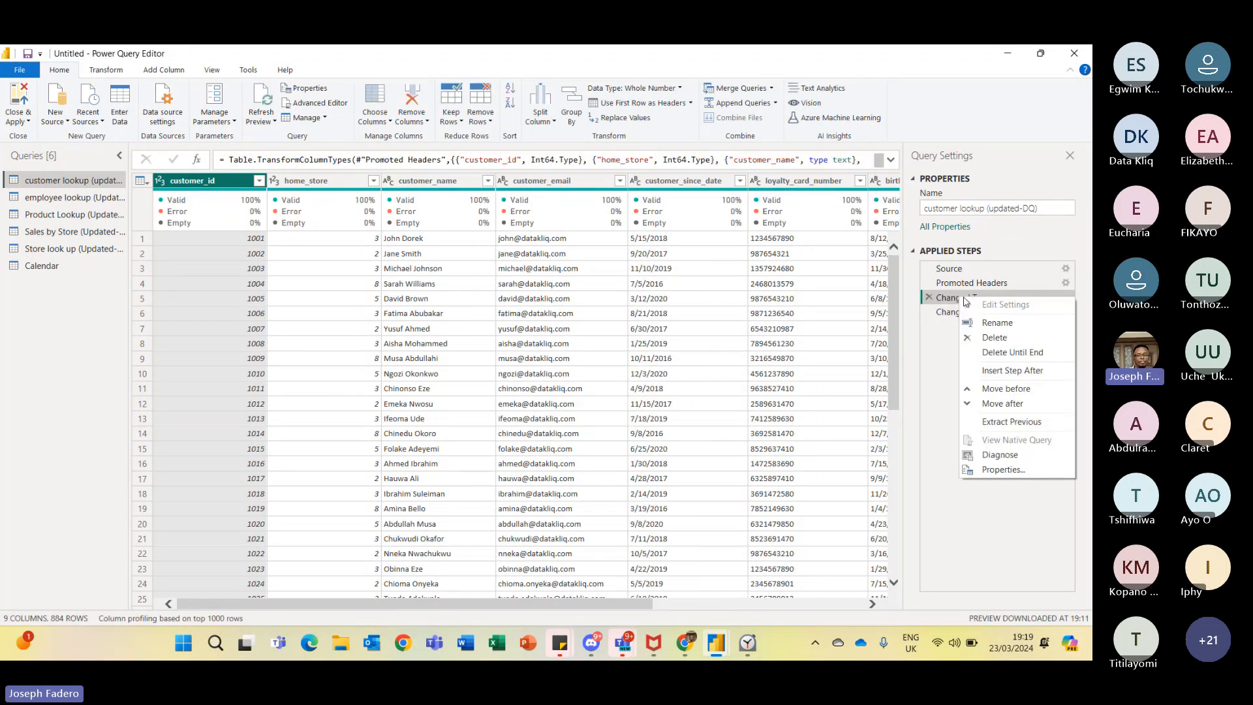
click(994, 353)
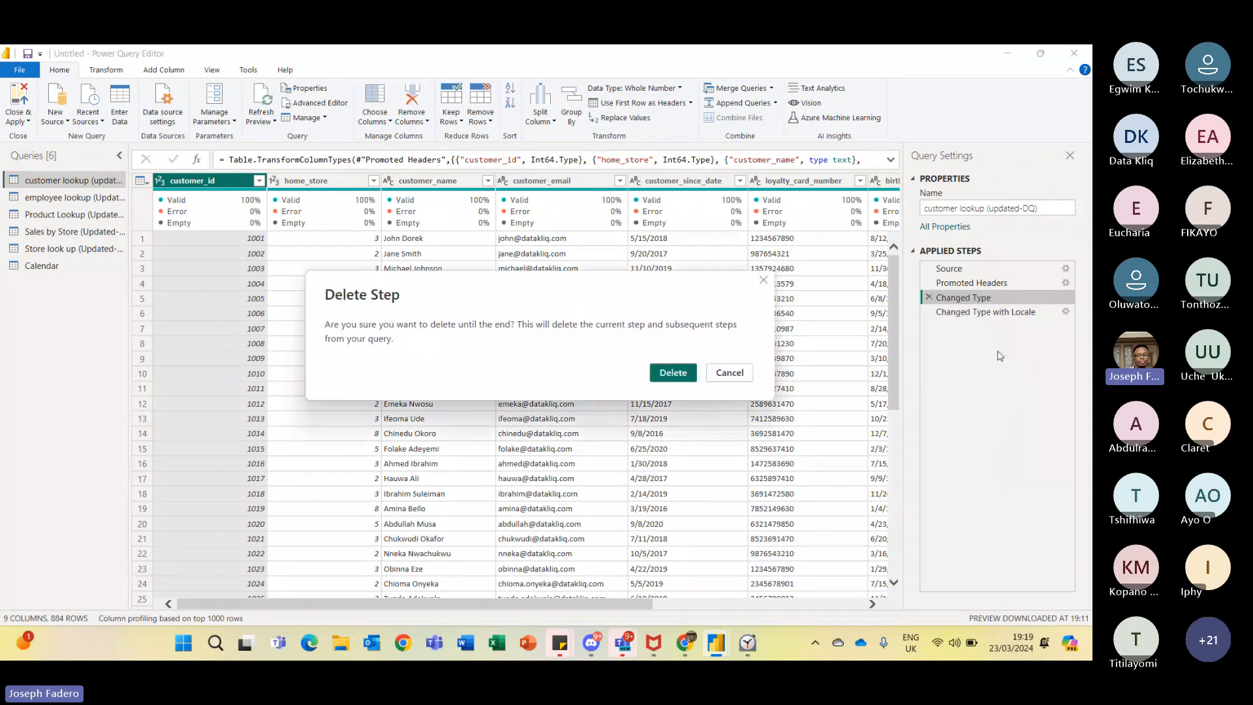
click(673, 373)
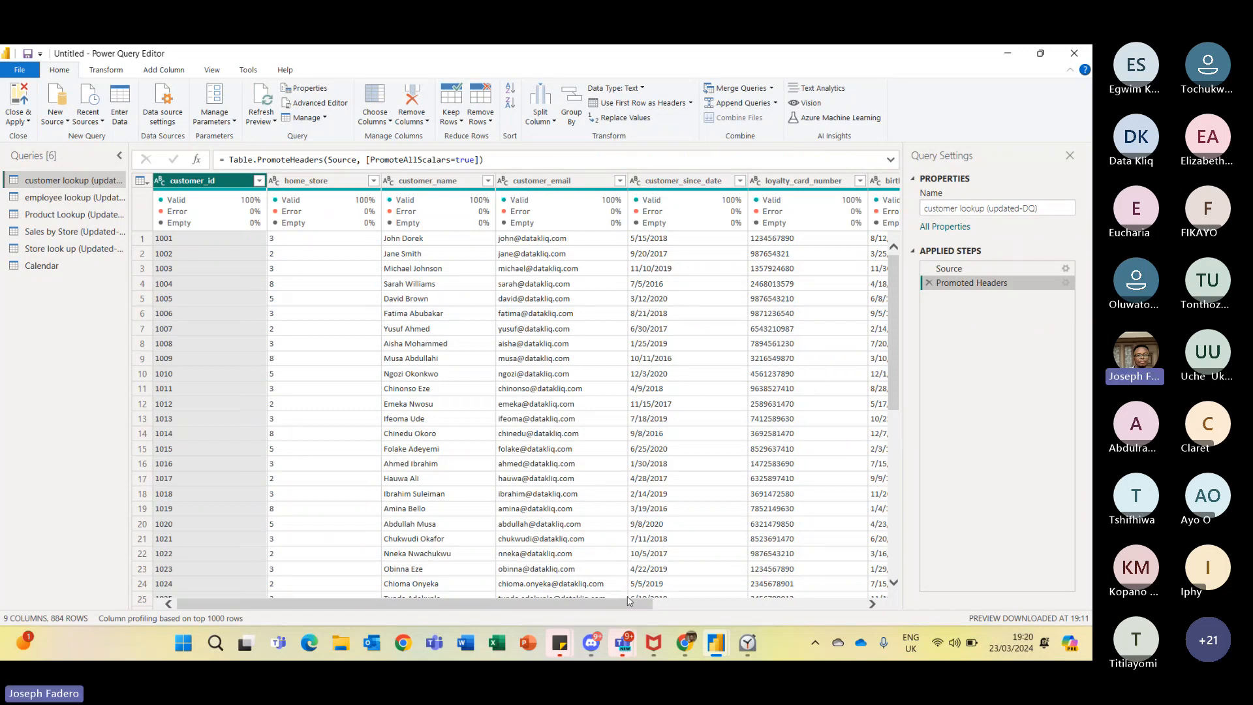
- Change customer_since_date to the Date type using the English (Nigeria) locale
drag(628, 602, 742, 583)
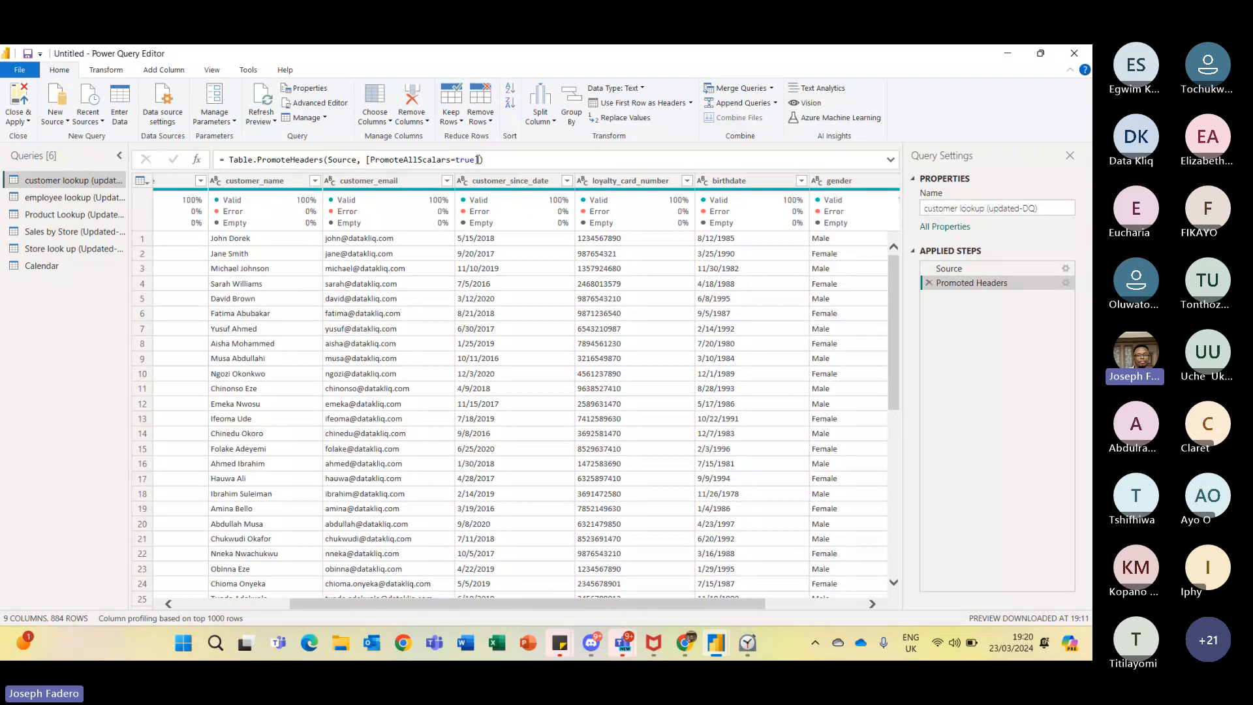
click(463, 181)
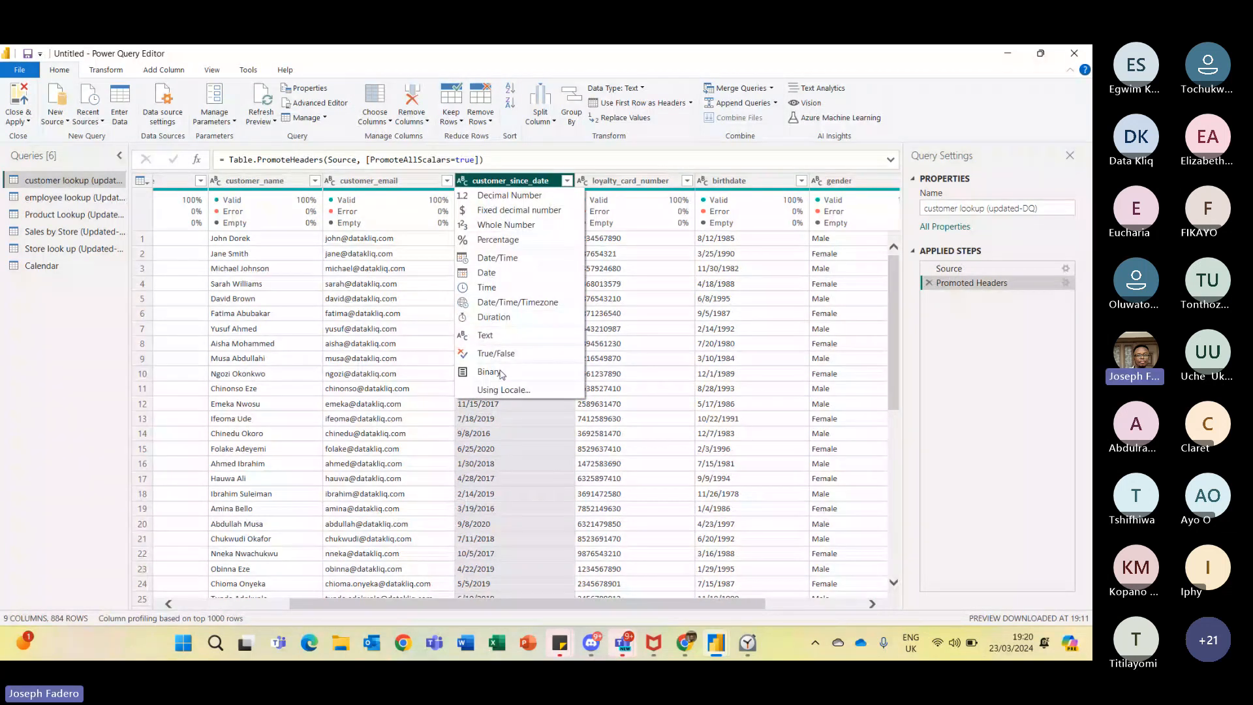
click(501, 391)
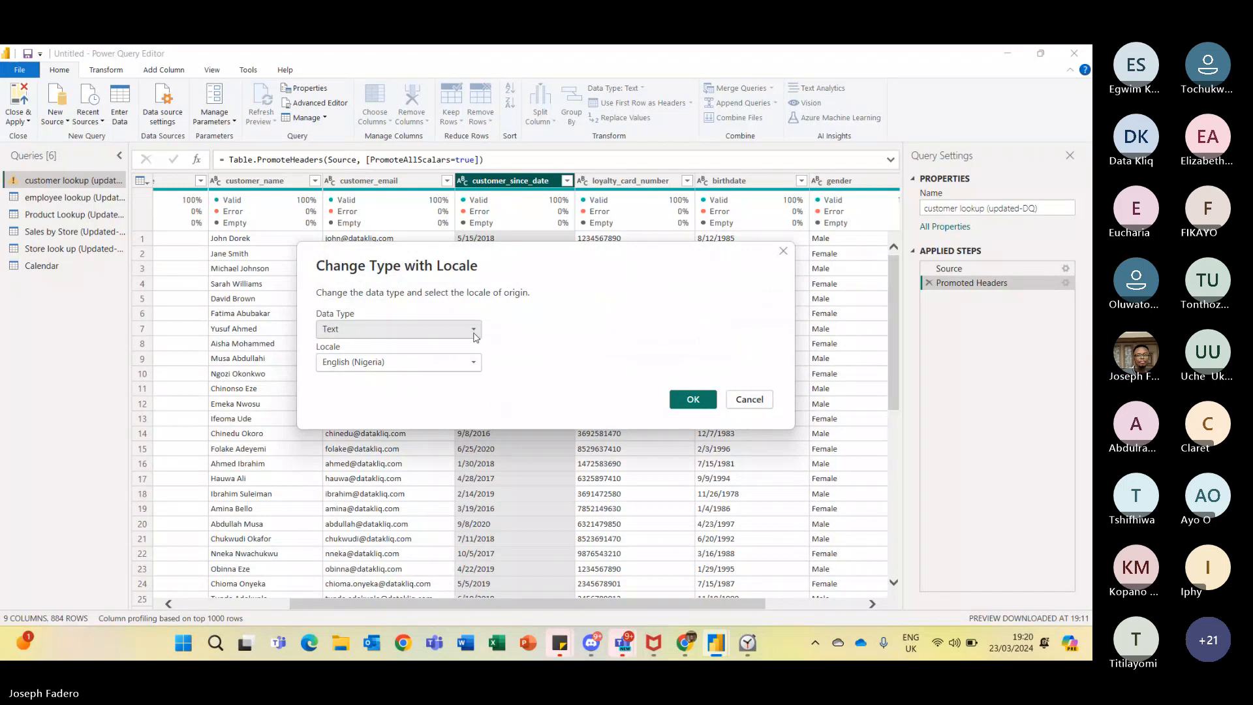
click(475, 337)
click(357, 420)
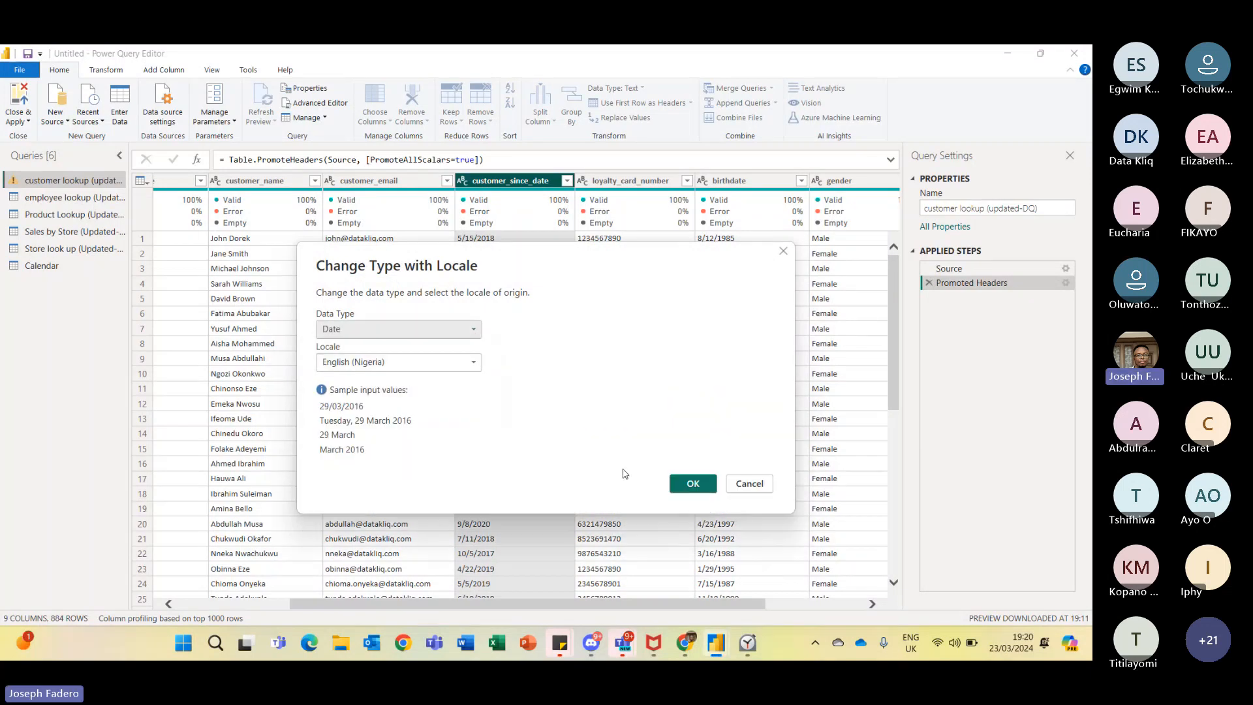
click(691, 484)
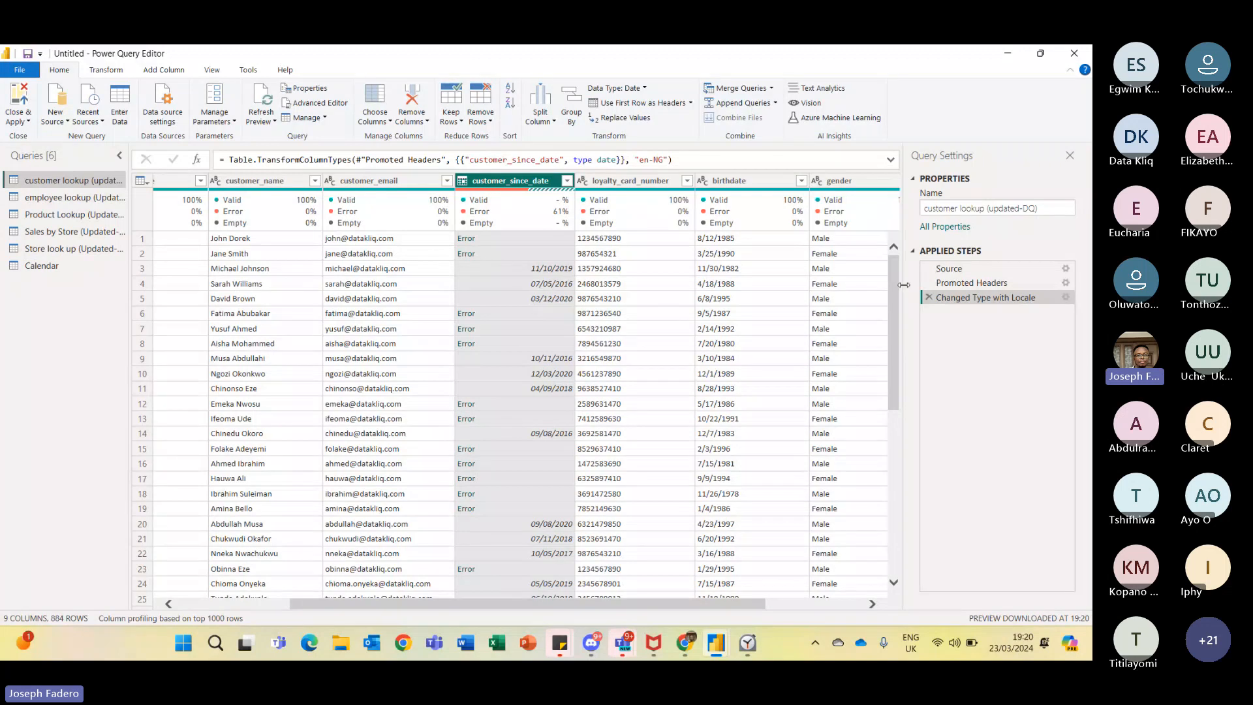
- Compare the customer_since_date values between the Promoted Headers and Changed Type with Locale steps
click(927, 288)
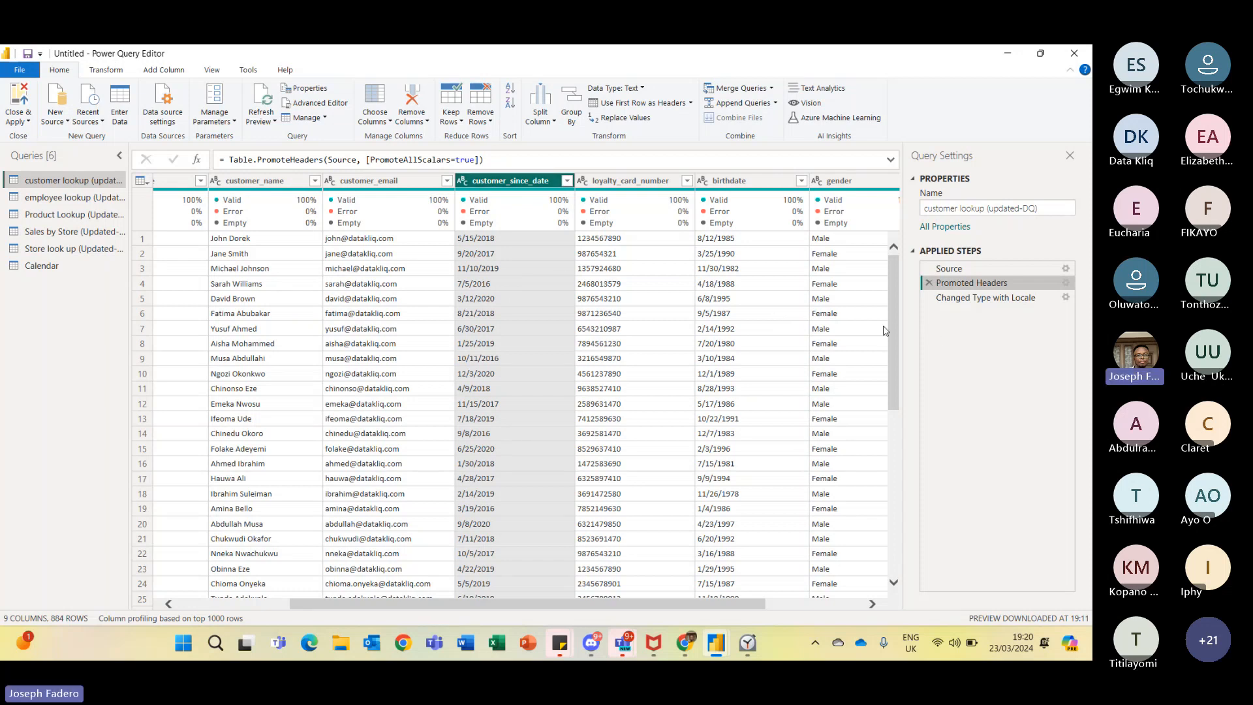
drag(891, 325, 876, 297)
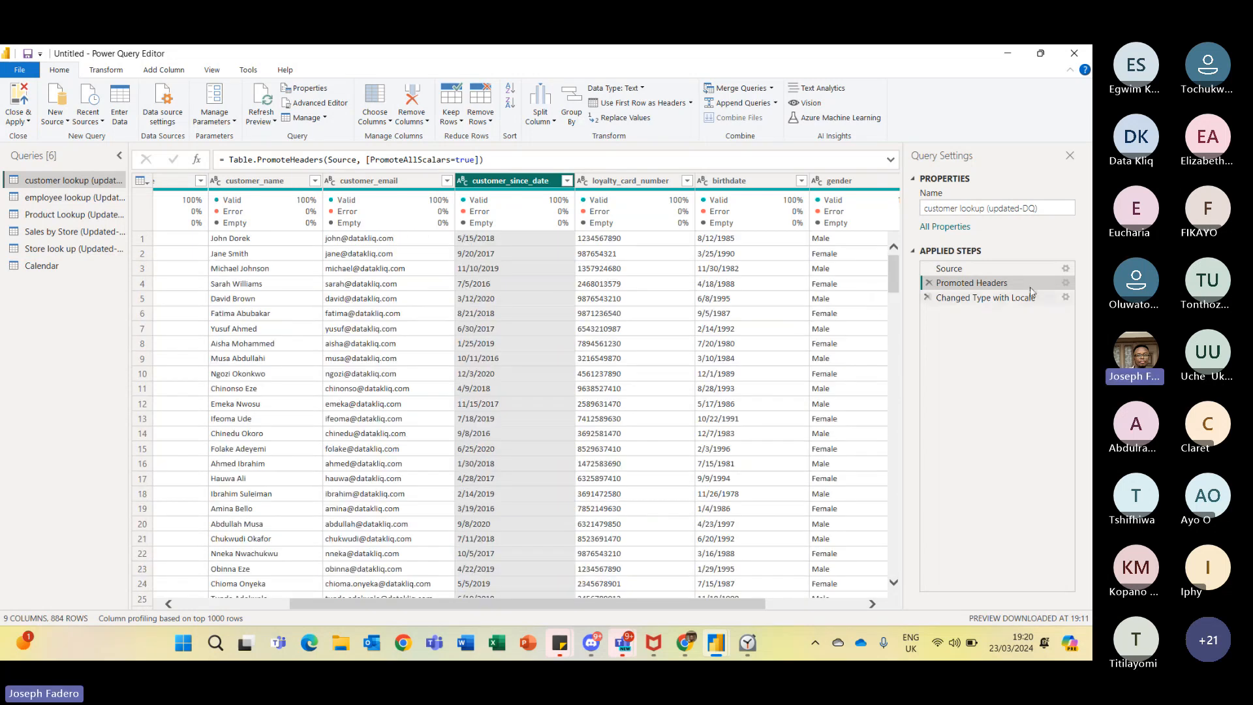
click(1026, 299)
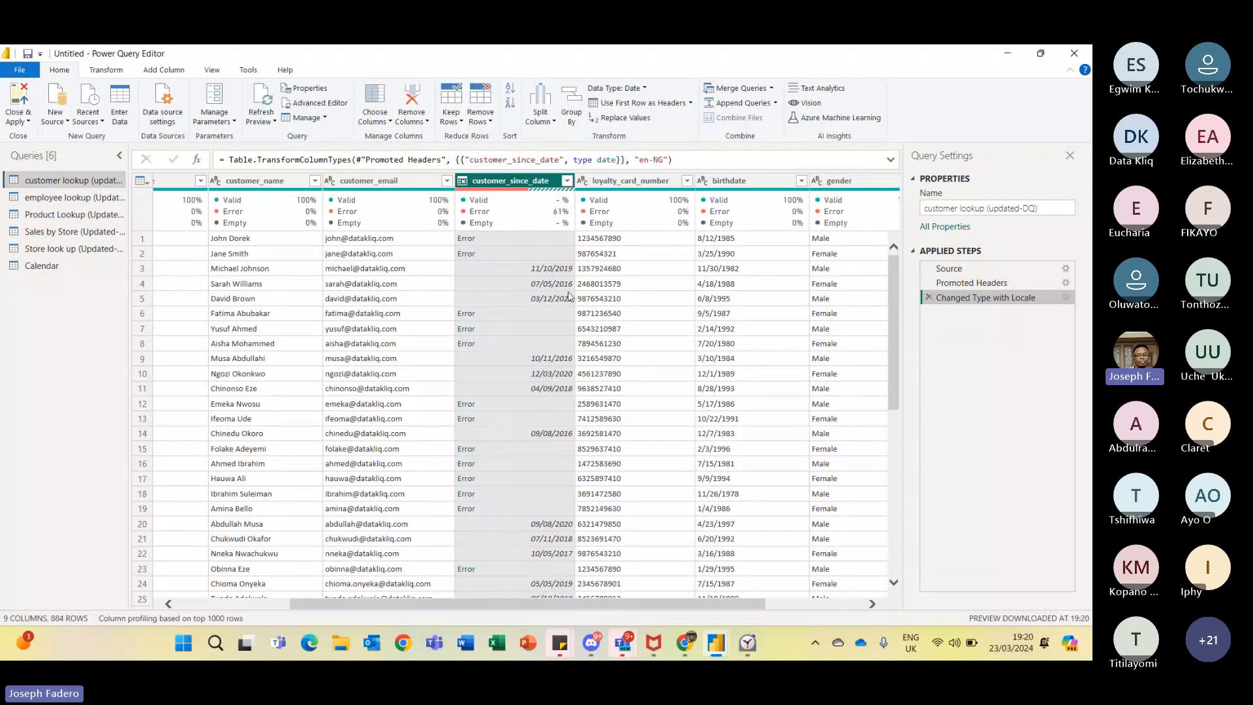
click(1001, 285)
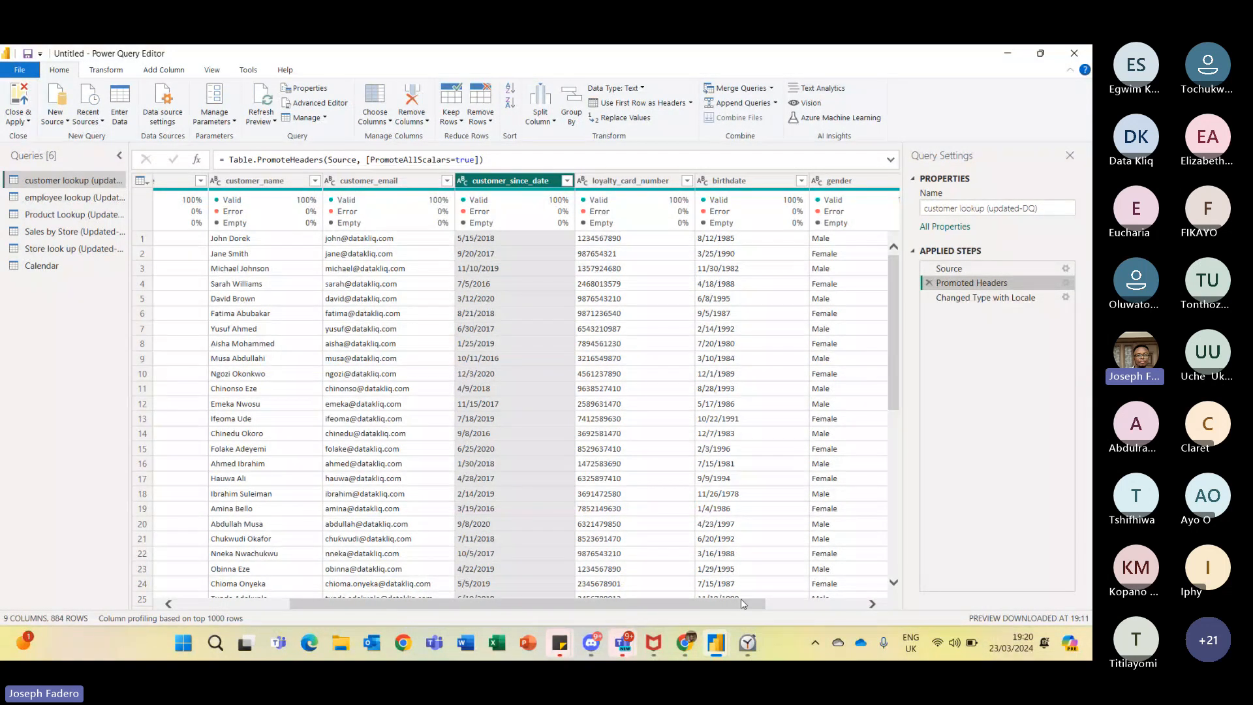
drag(742, 605, 847, 602)
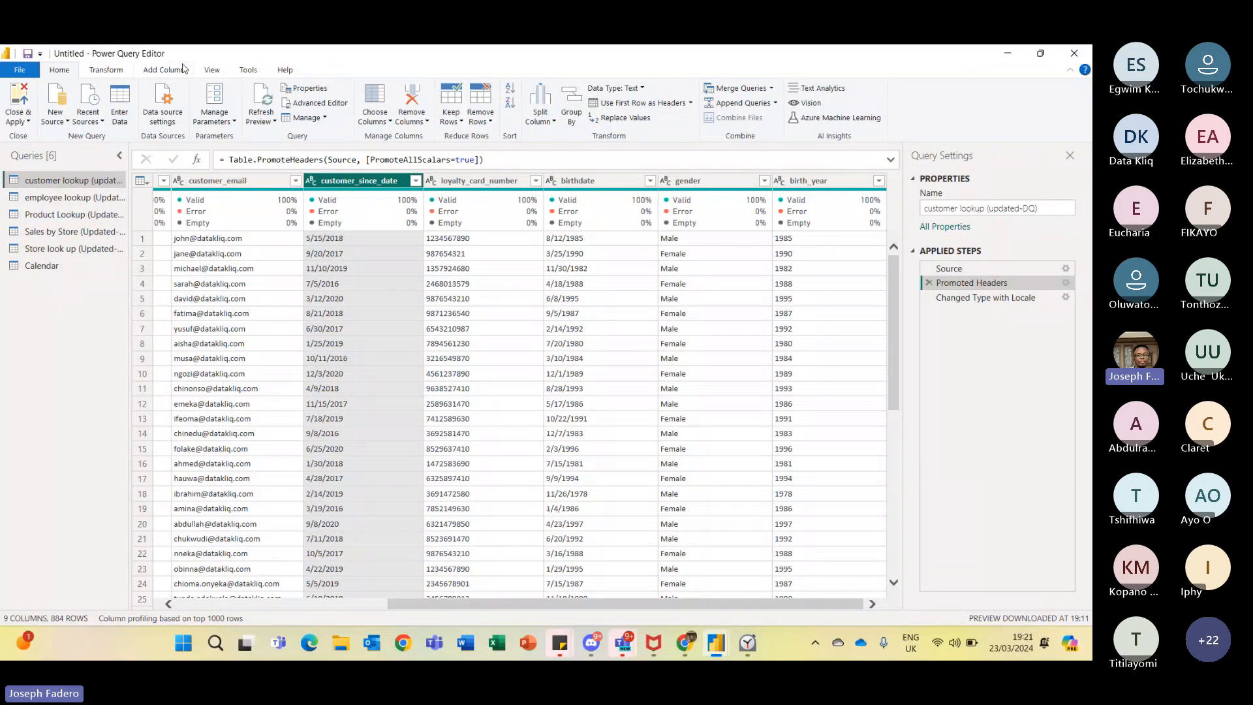
click(122, 71)
click(164, 71)
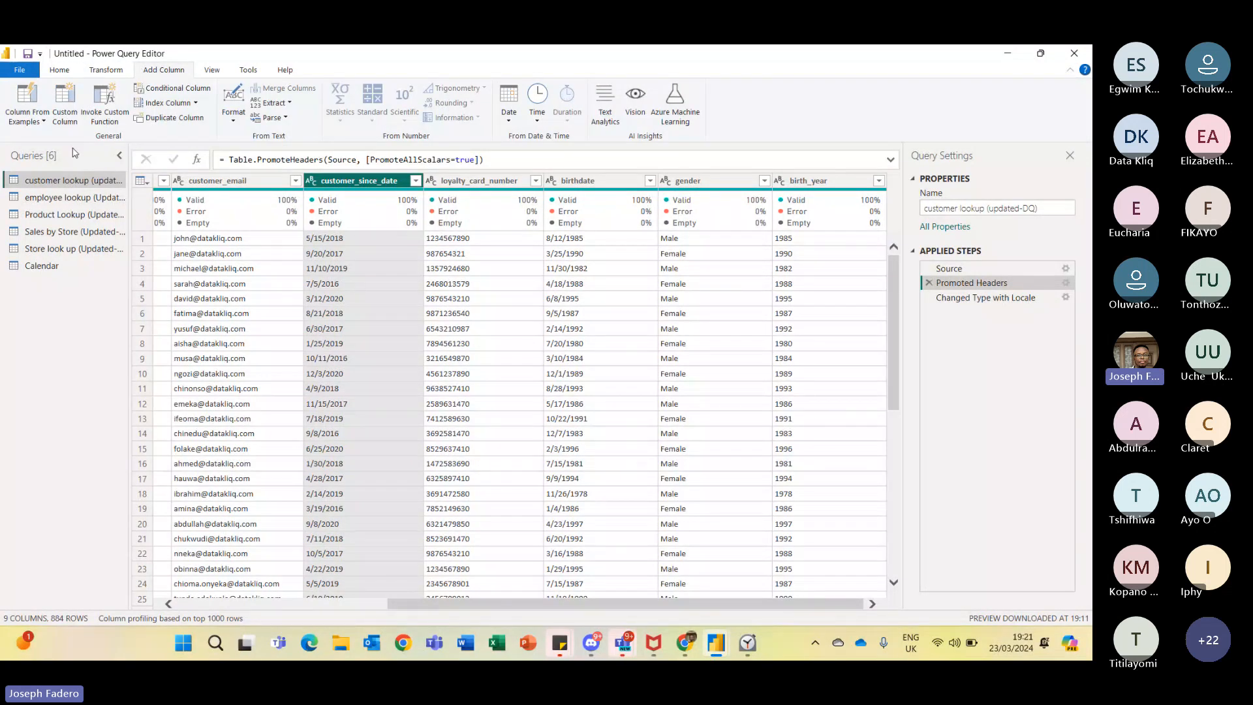
click(38, 127)
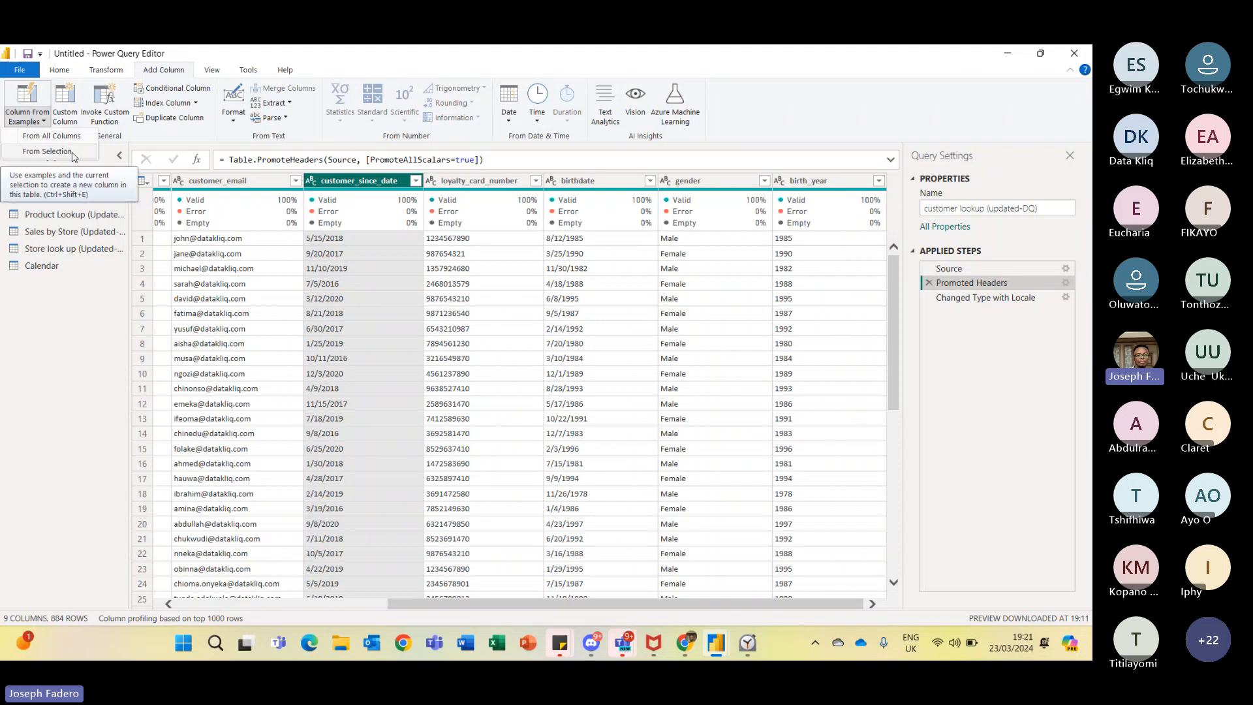
click(73, 154)
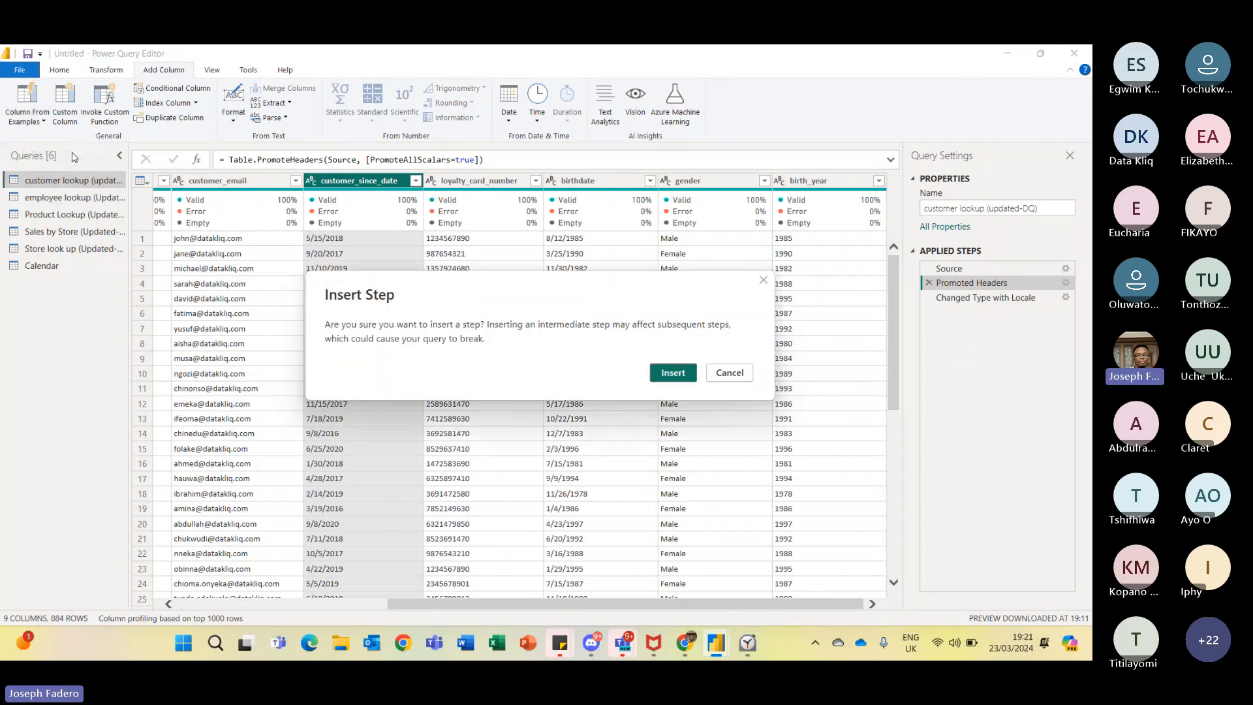
click(673, 372)
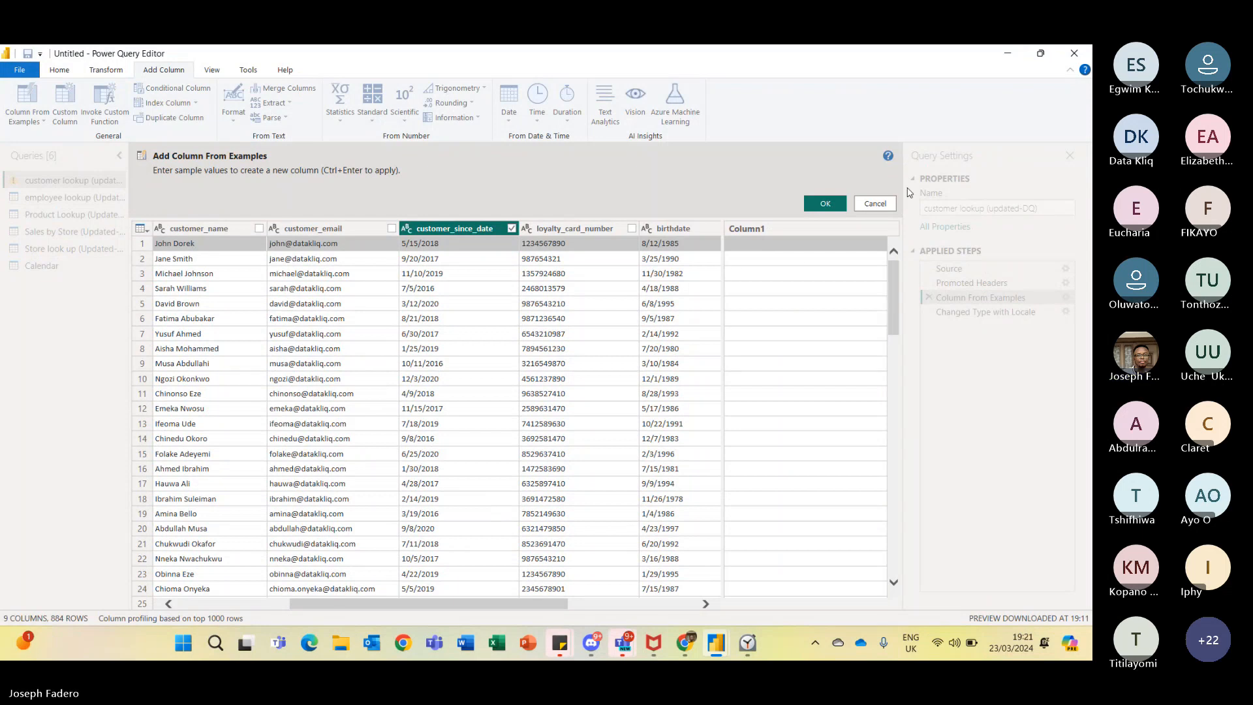
click(884, 203)
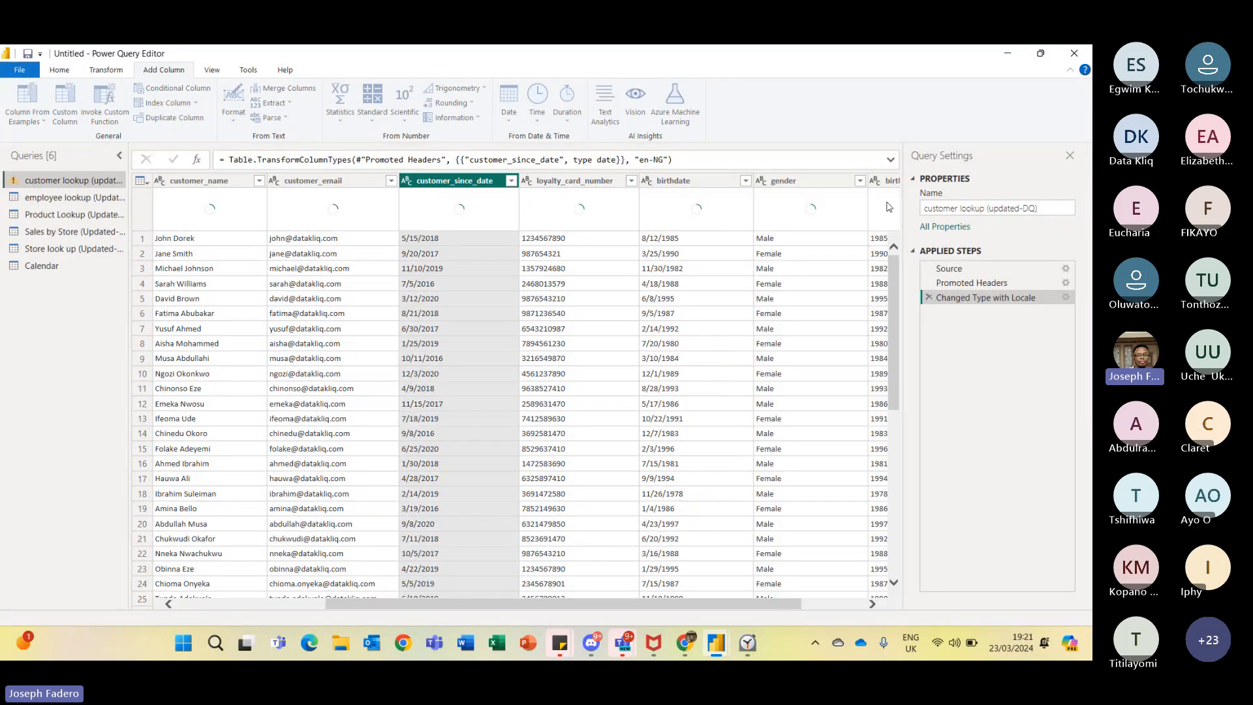
- Delete the Changed Type with Locale step from the customer lookup query
drag(1005, 297, 940, 305)
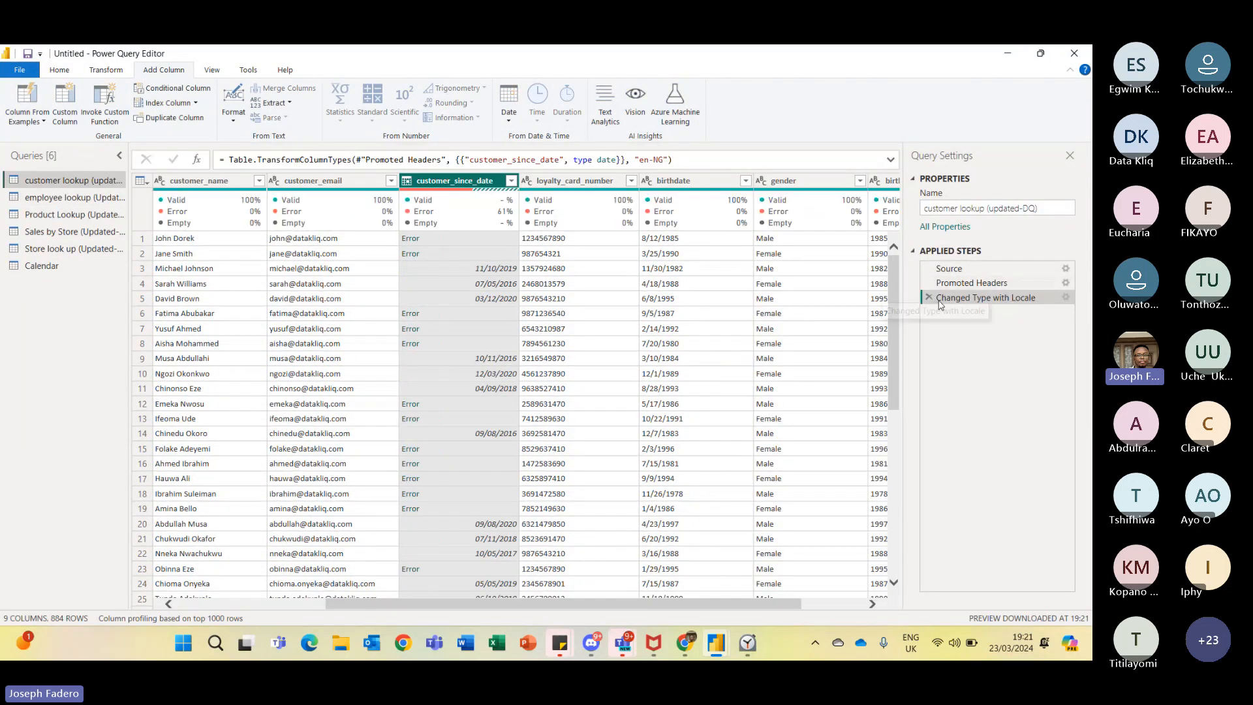
click(928, 298)
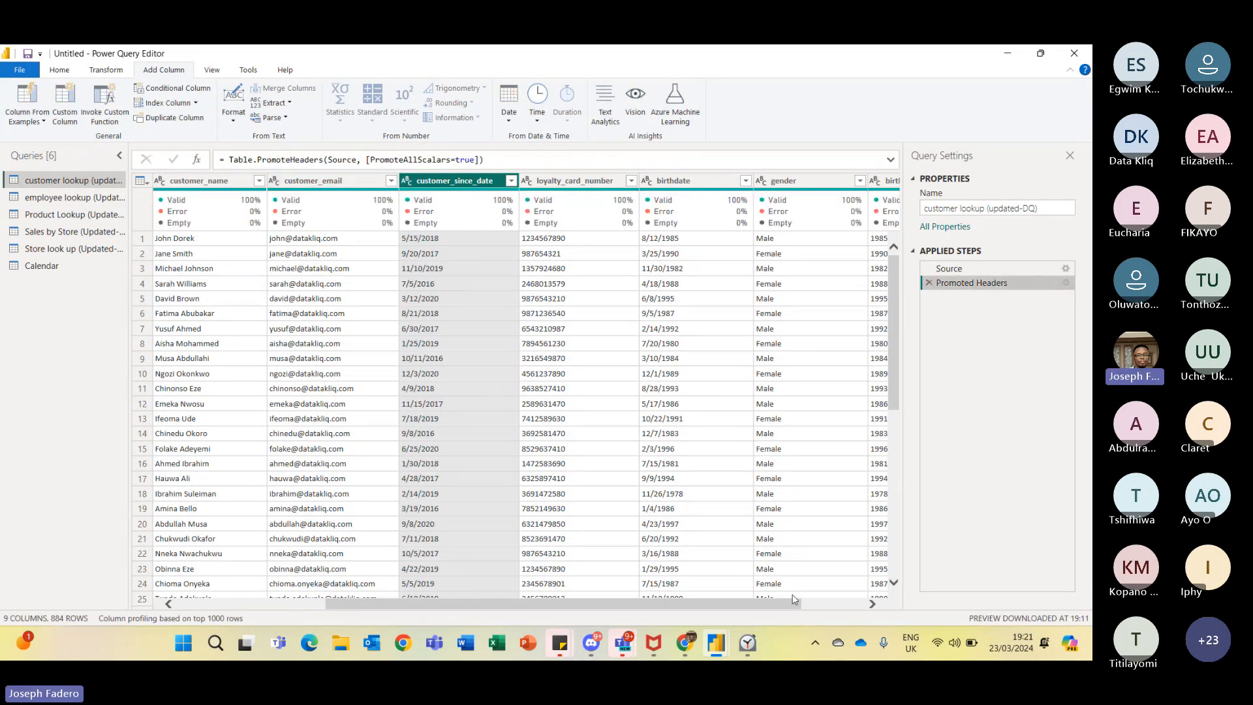
drag(794, 606, 855, 605)
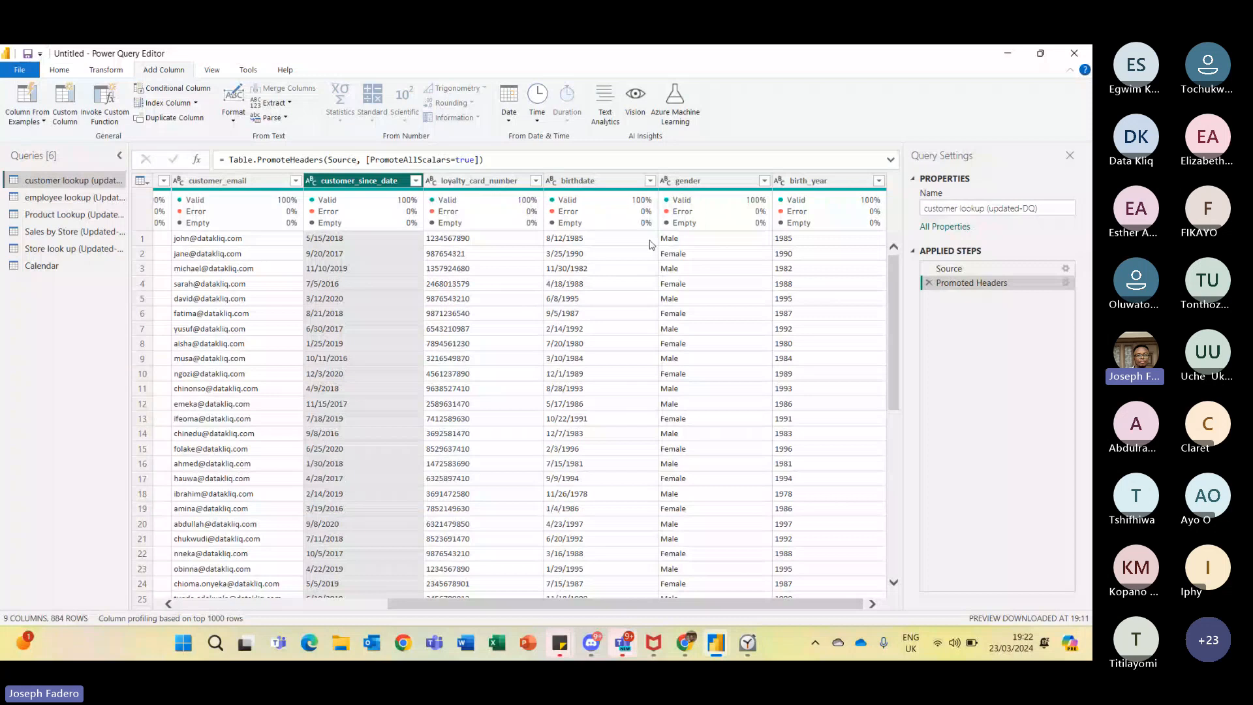
- Start a Column From Examples over all columns and enter 15/5/2018 as the first row's example
click(26, 101)
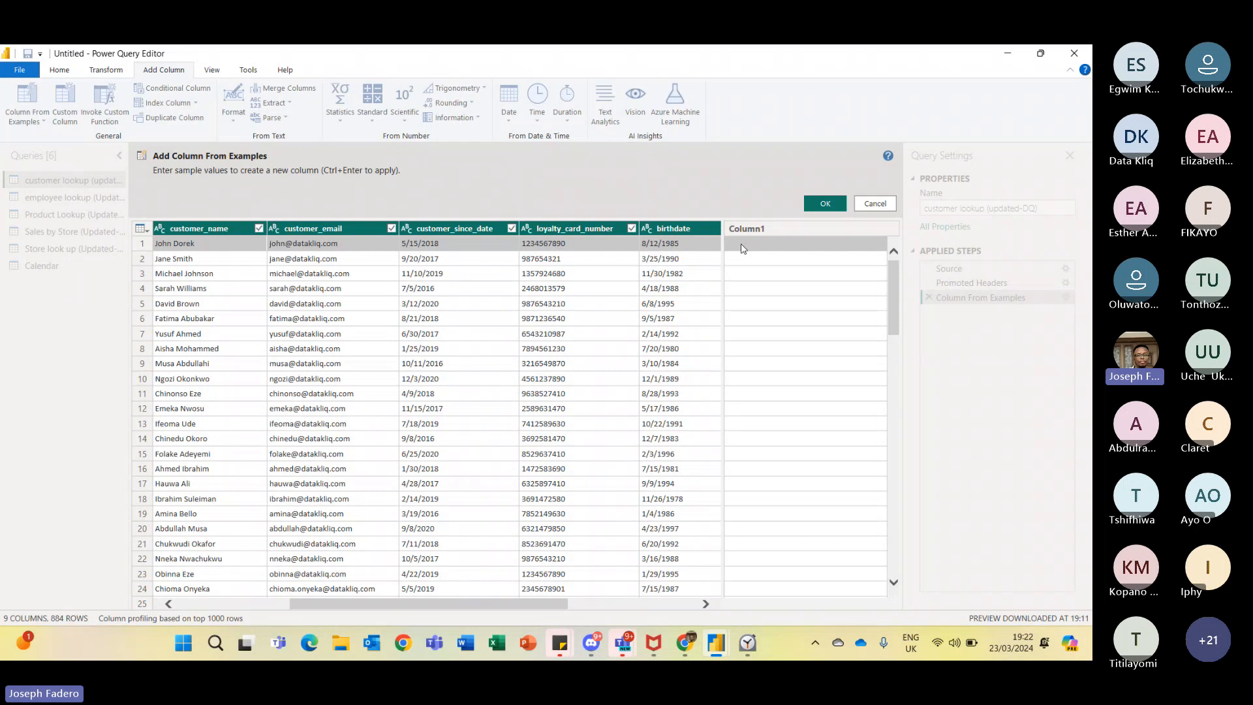
text(15)
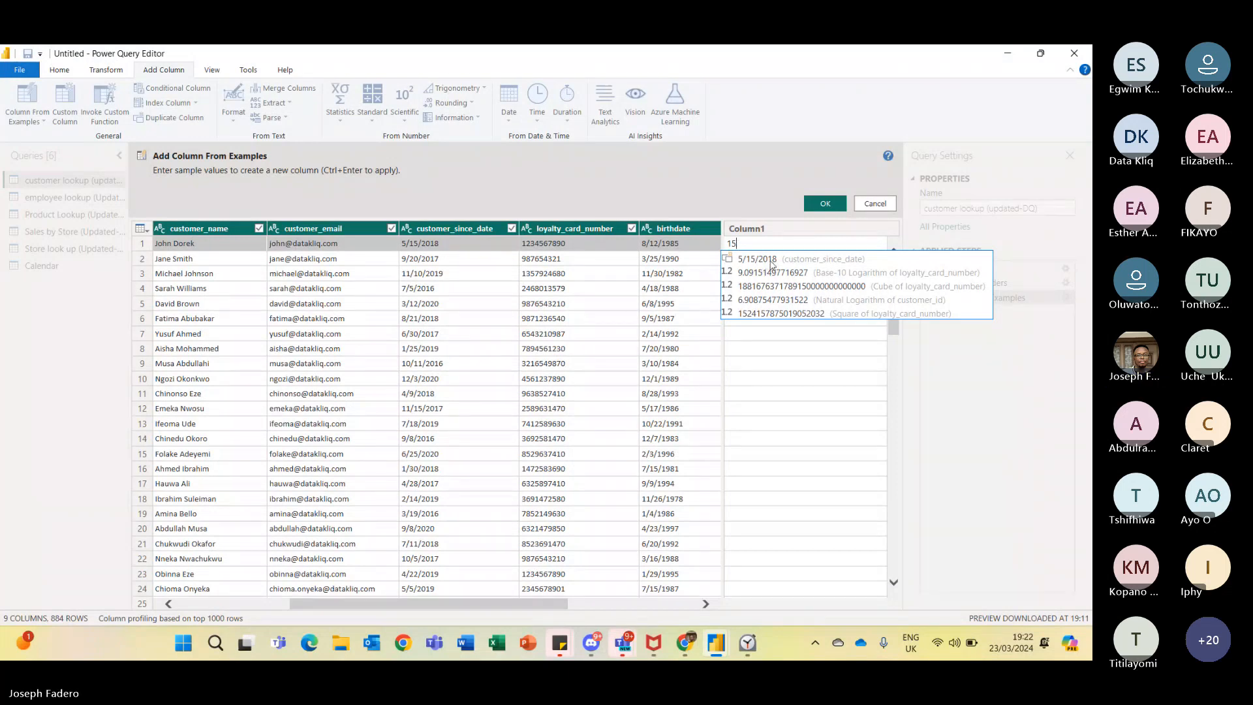
text(/)
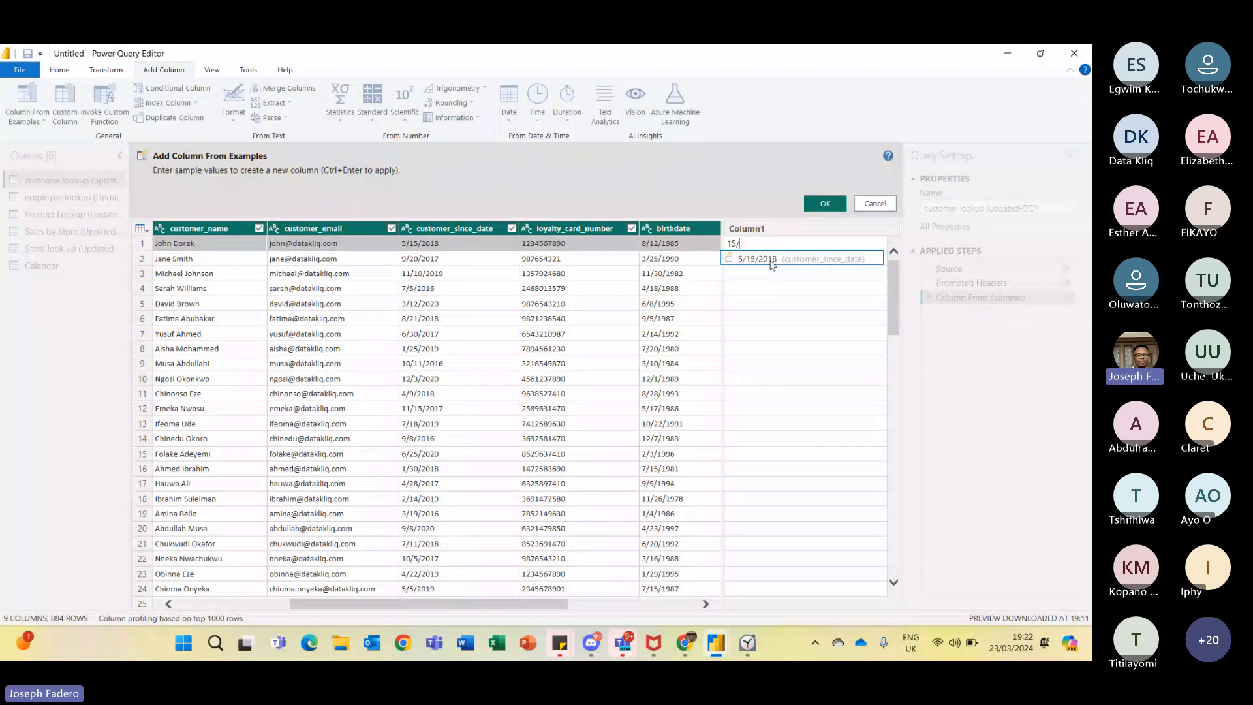
text(5/2018)
key(Return)
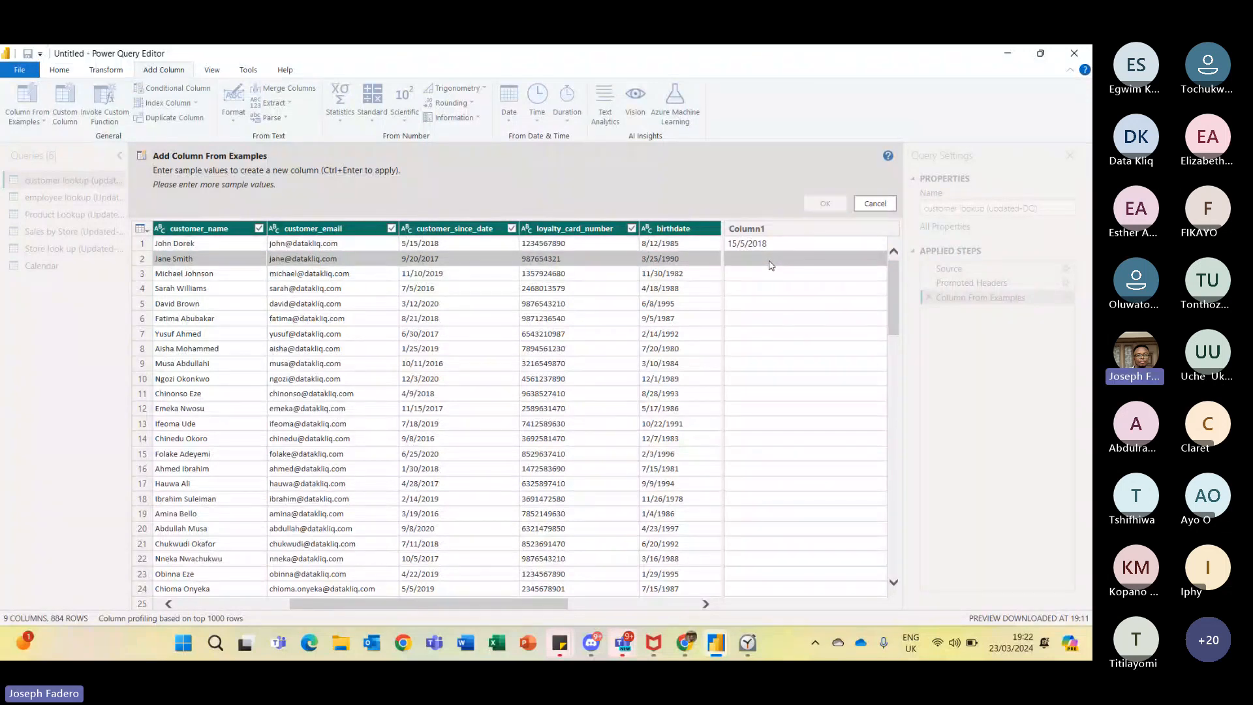
- Enter 20/9/2017 and 11/10/2019 as day-first examples for rows 2 and 3 of the new column
text(20)
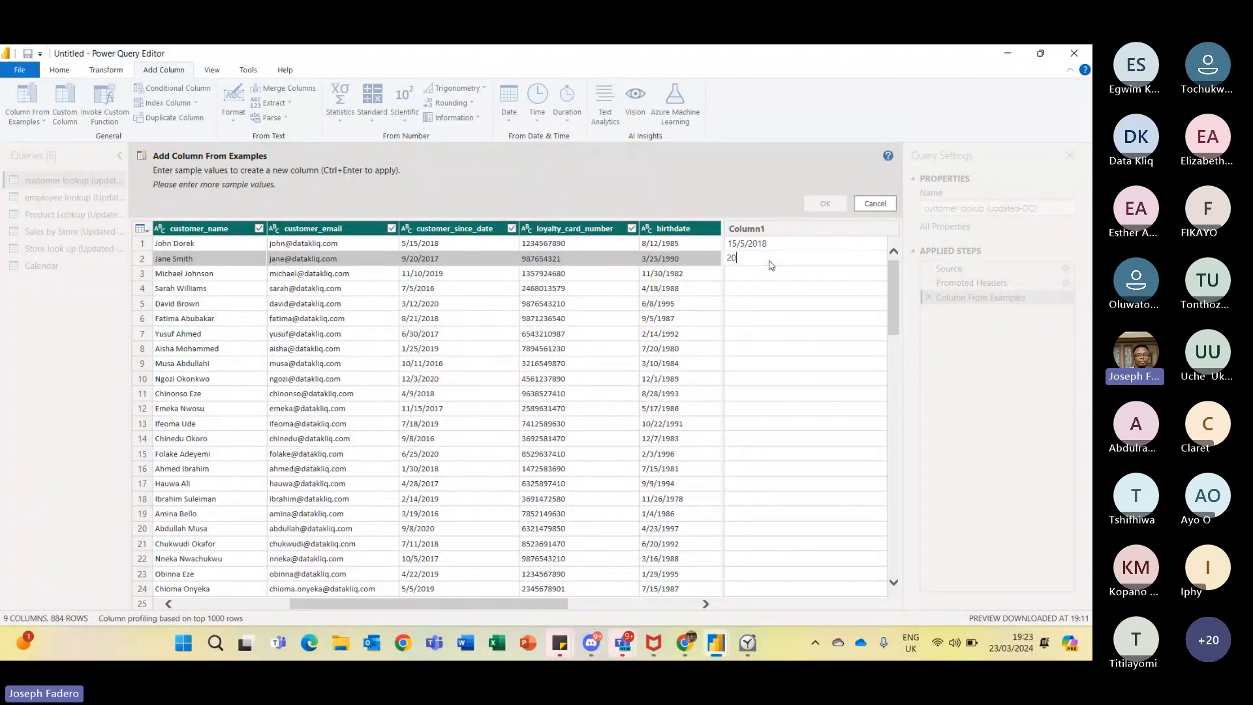
text(/)
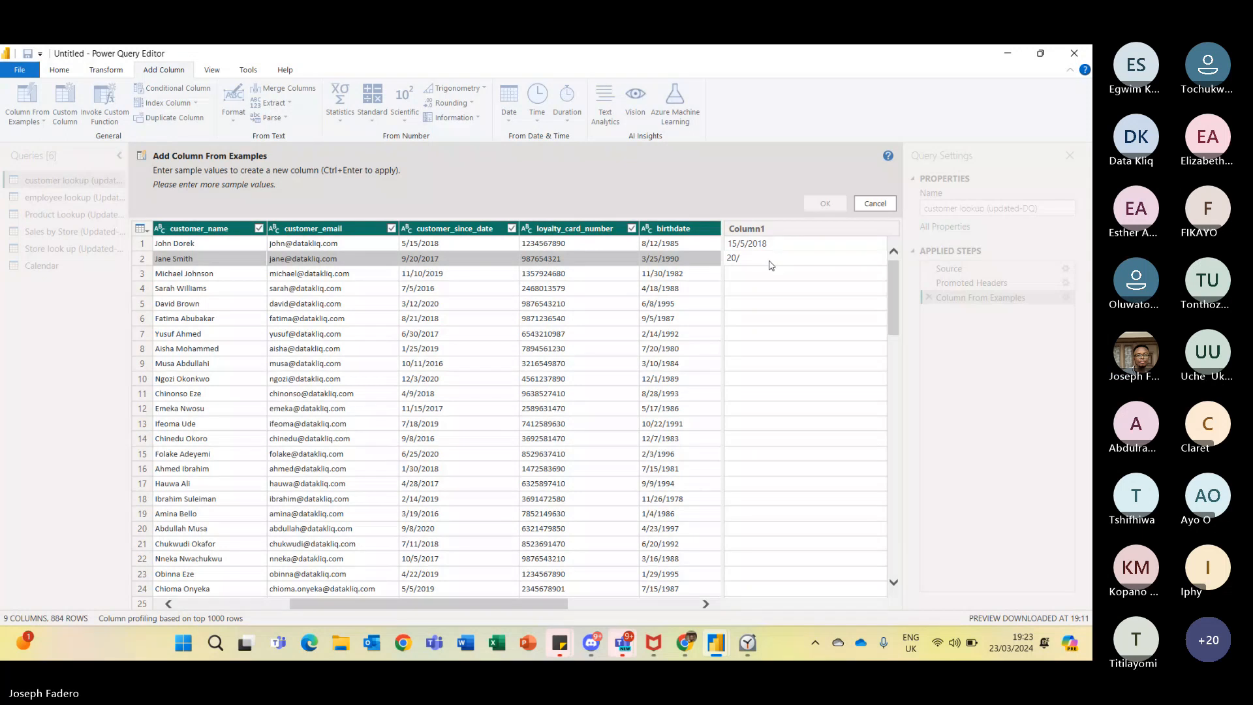
text(9/201)
text(6)
key(Return)
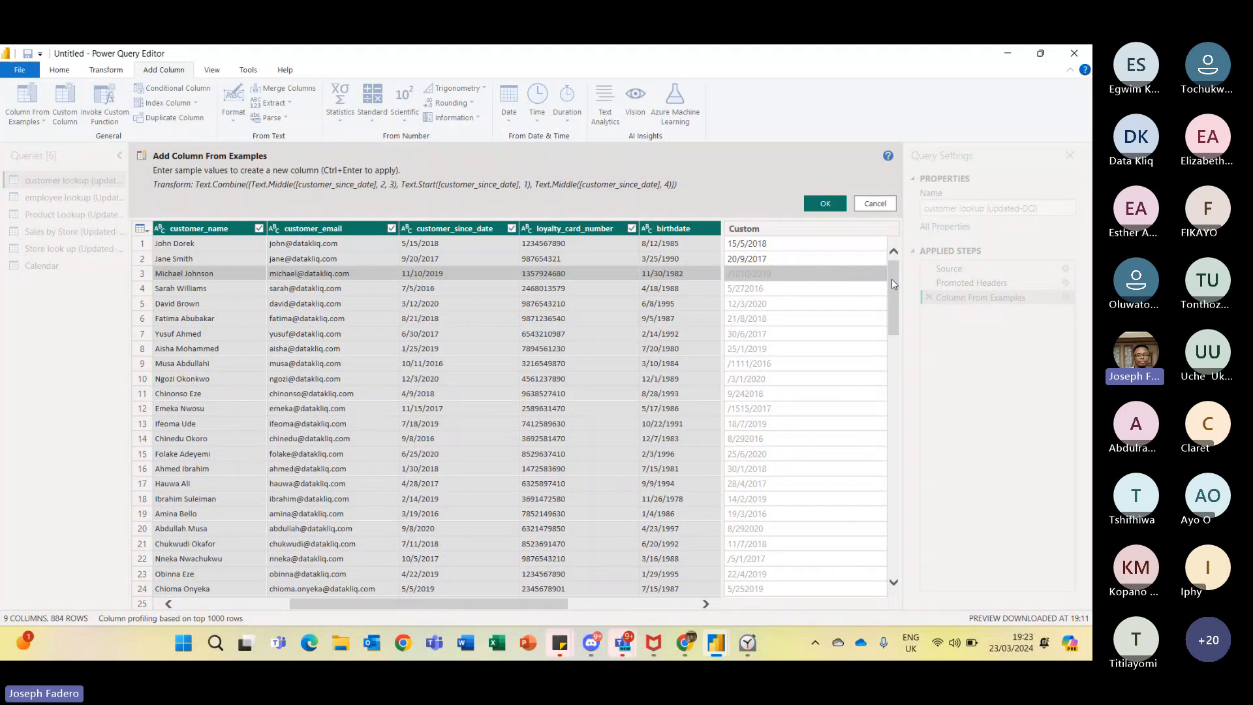
drag(893, 283, 893, 530)
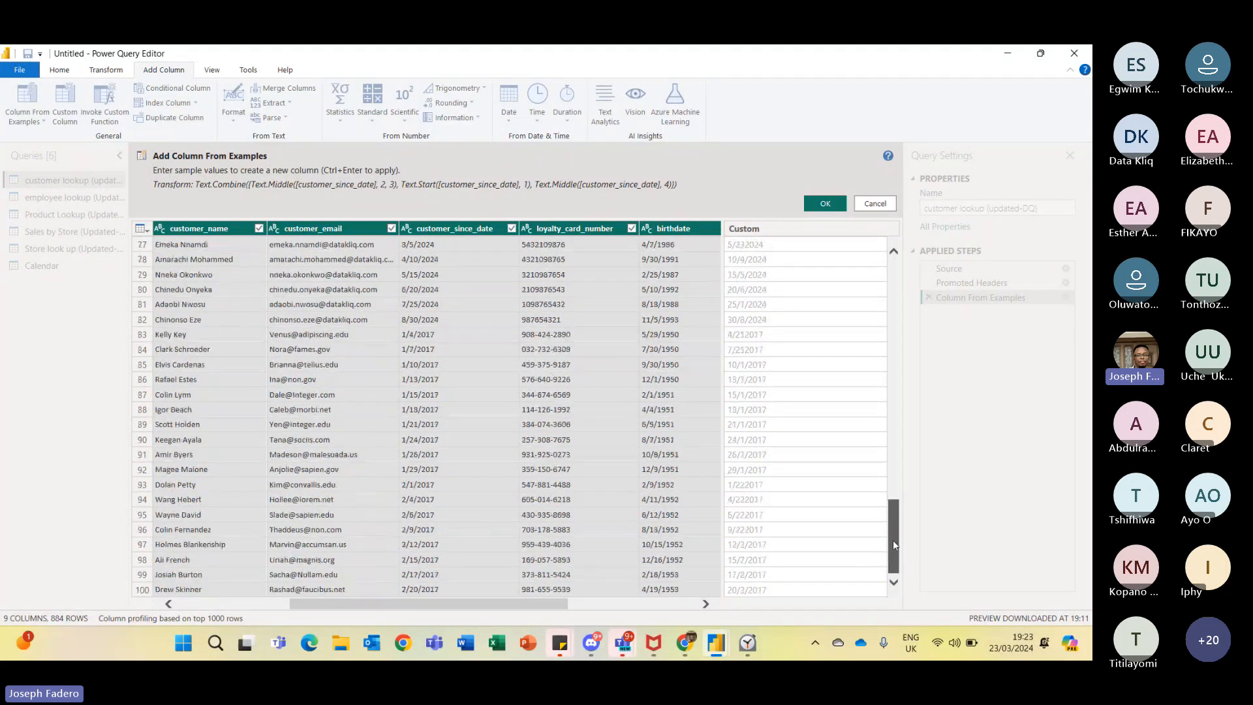
drag(893, 540, 894, 274)
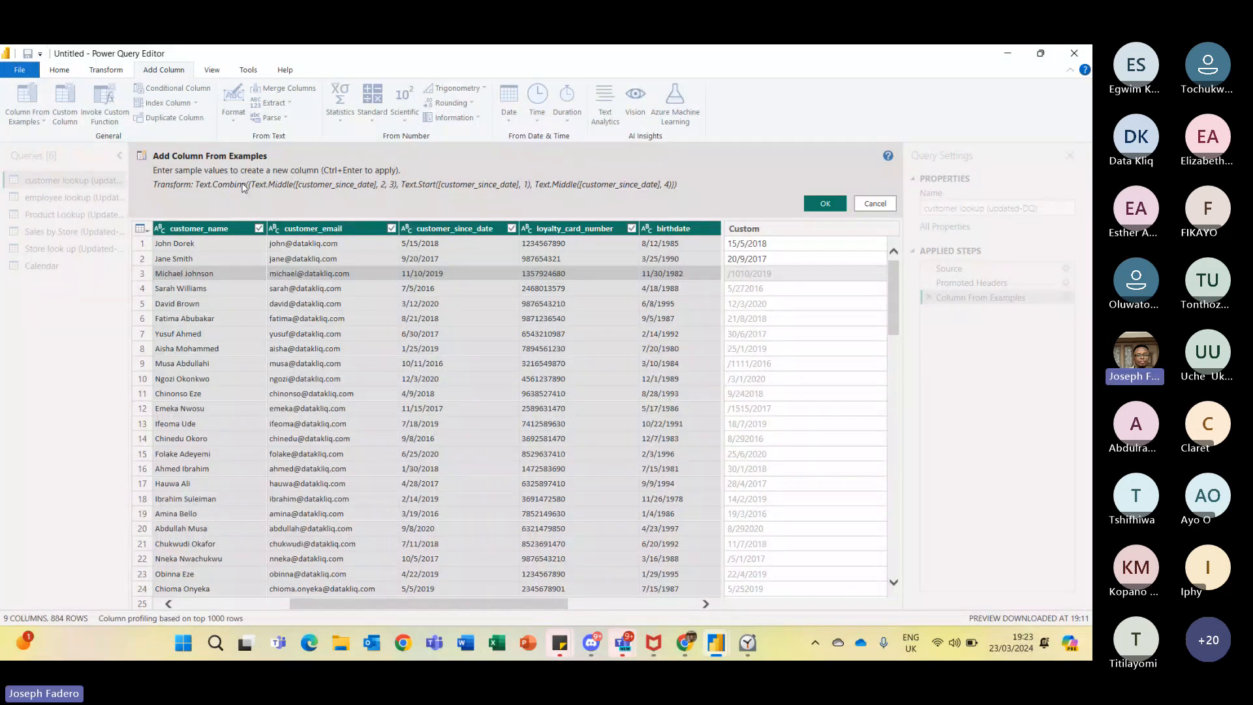
click(750, 277)
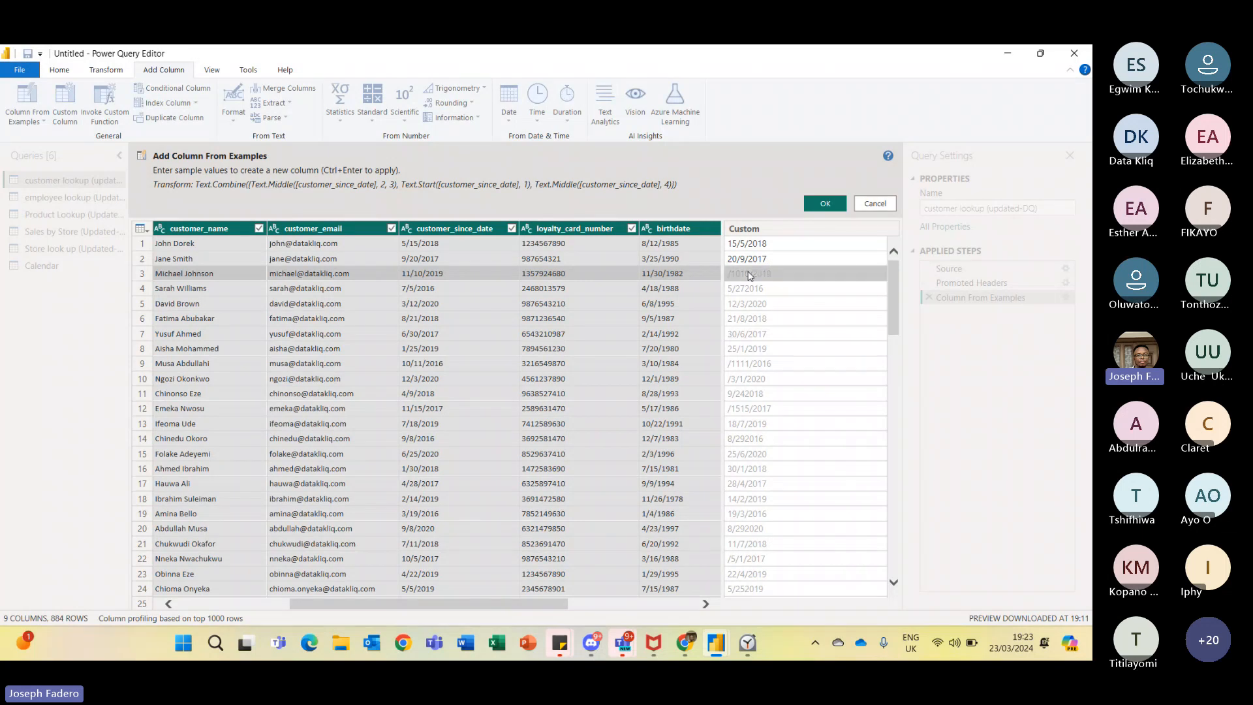
text(11/10)
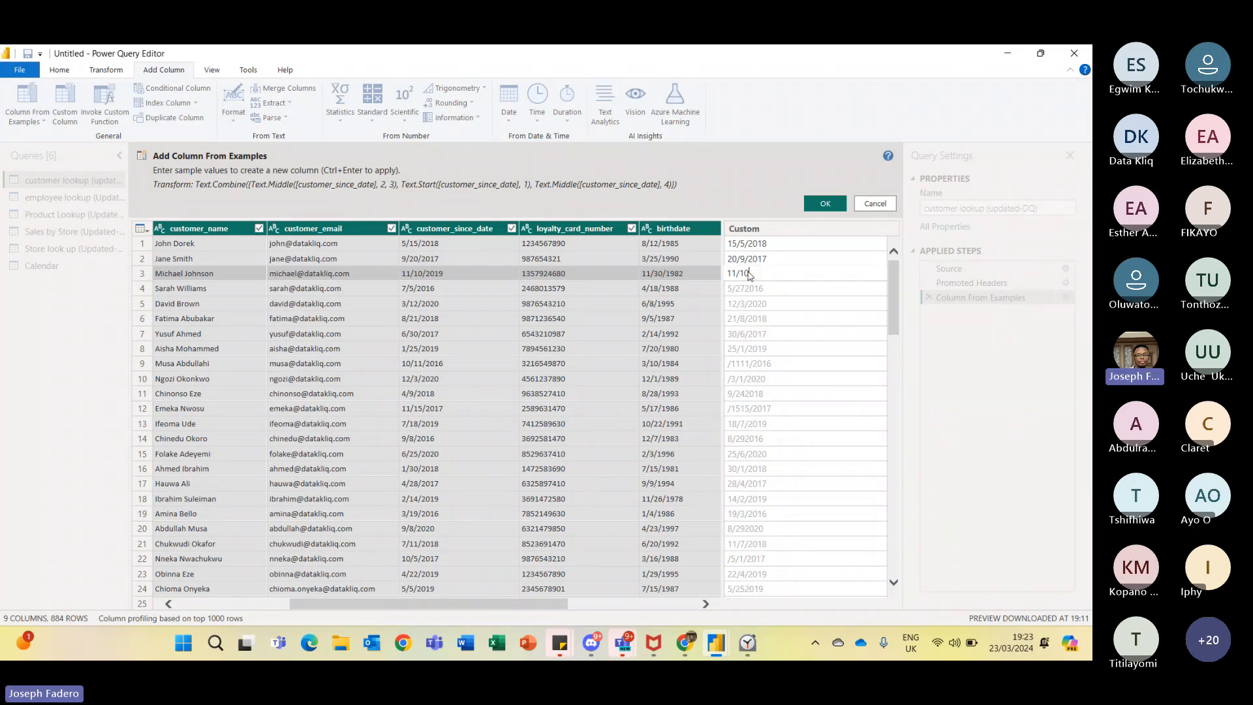
text(/2019)
key(Return)
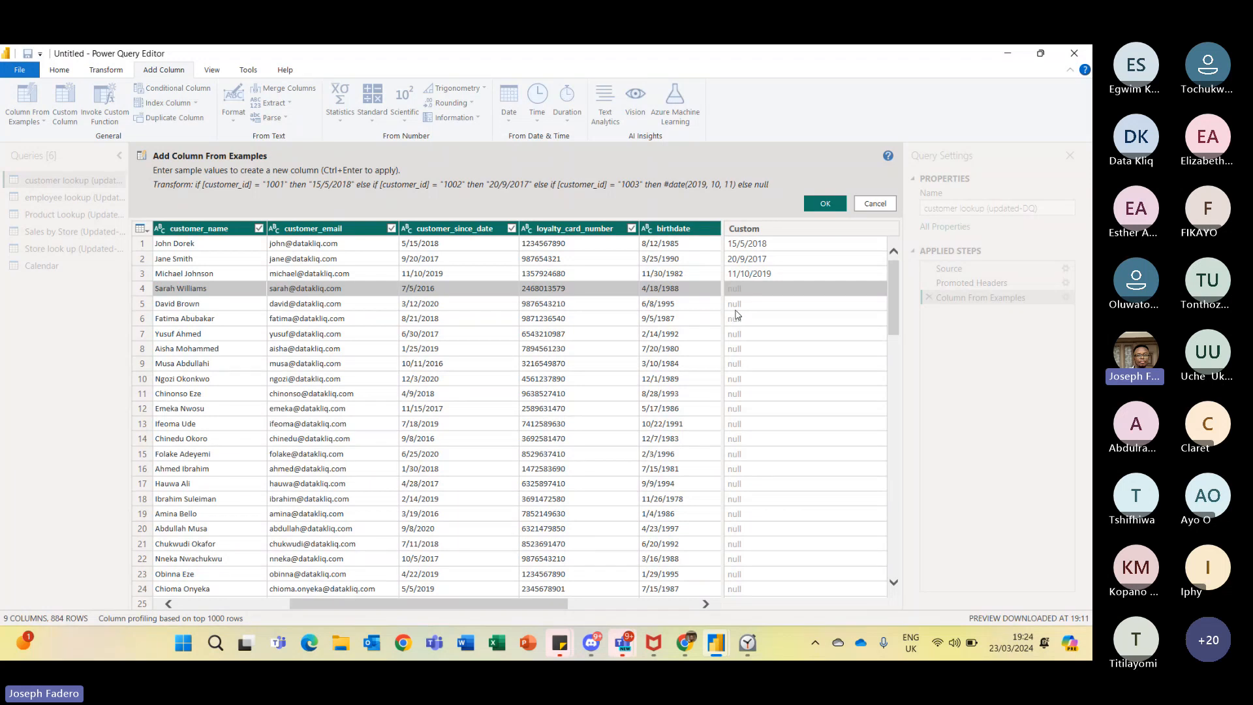
- Enter 5/7/2016 and 12/3/2020 as examples for rows 4 and 5
text(5/)
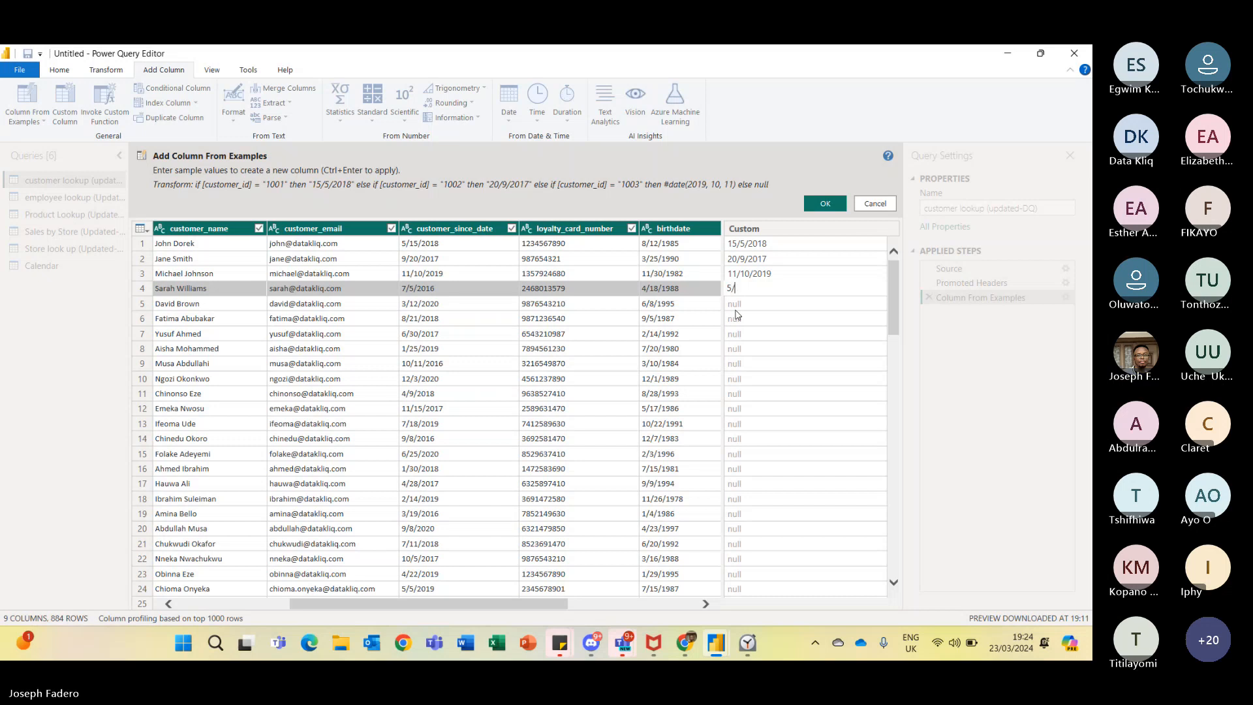
text(7/2016)
key(Return)
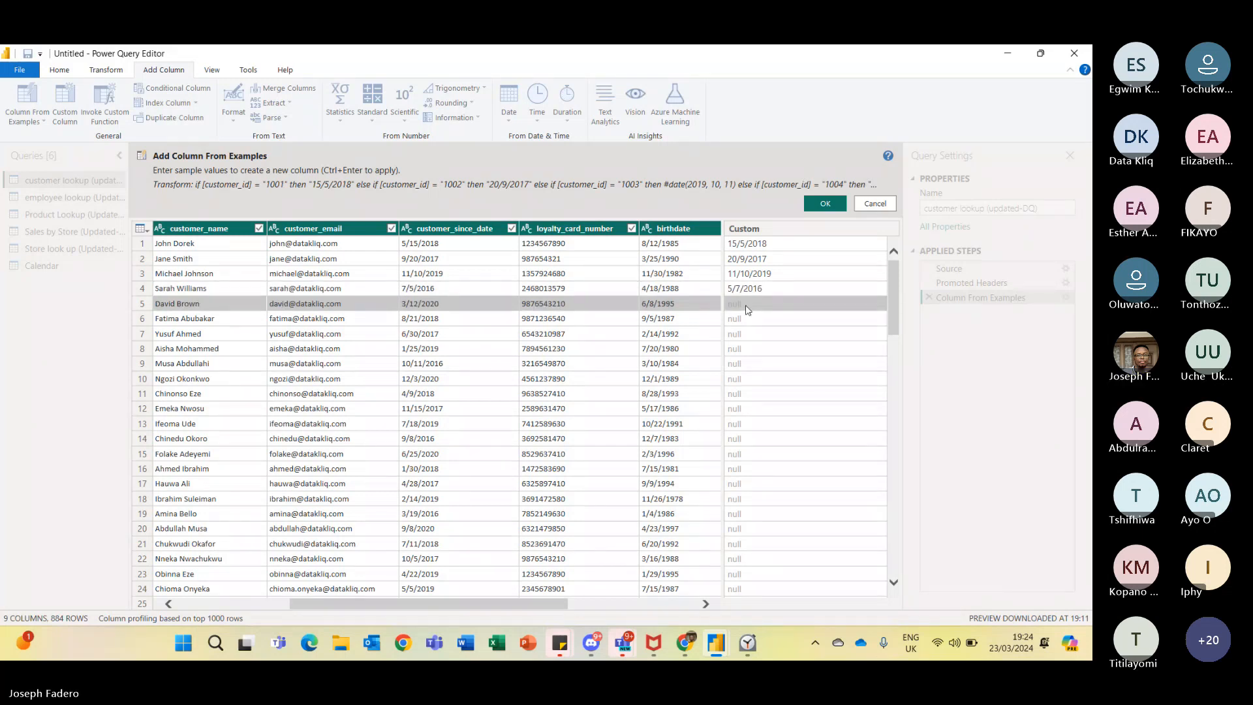
text(12)
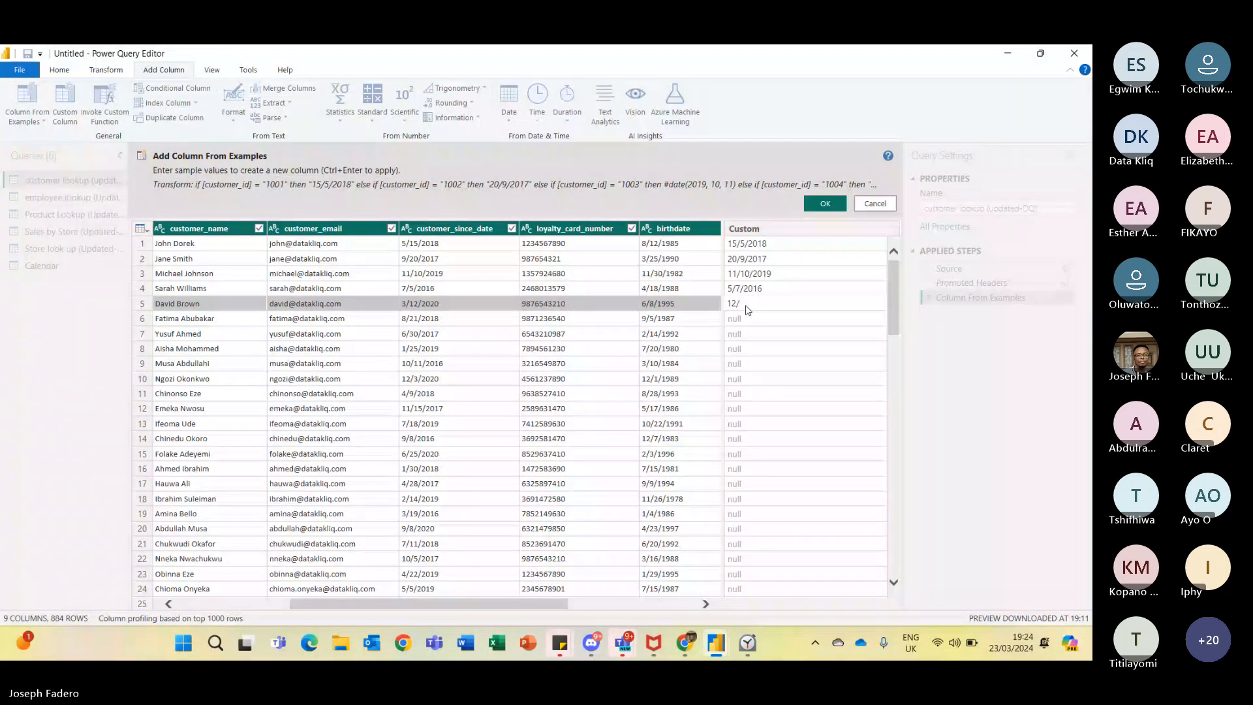
text(/3/2020)
key(Return)
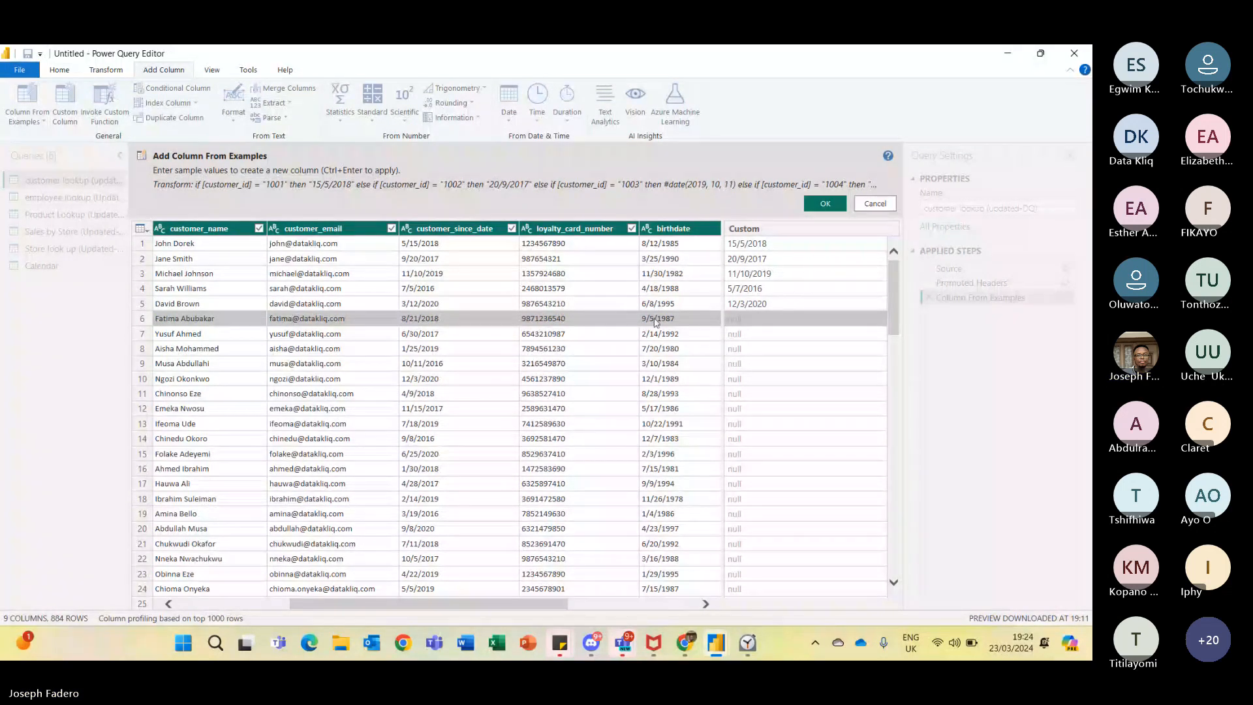
- Enter 21/8/2018 and 30/6/2017 as examples for rows 6 and 7
text(21/)
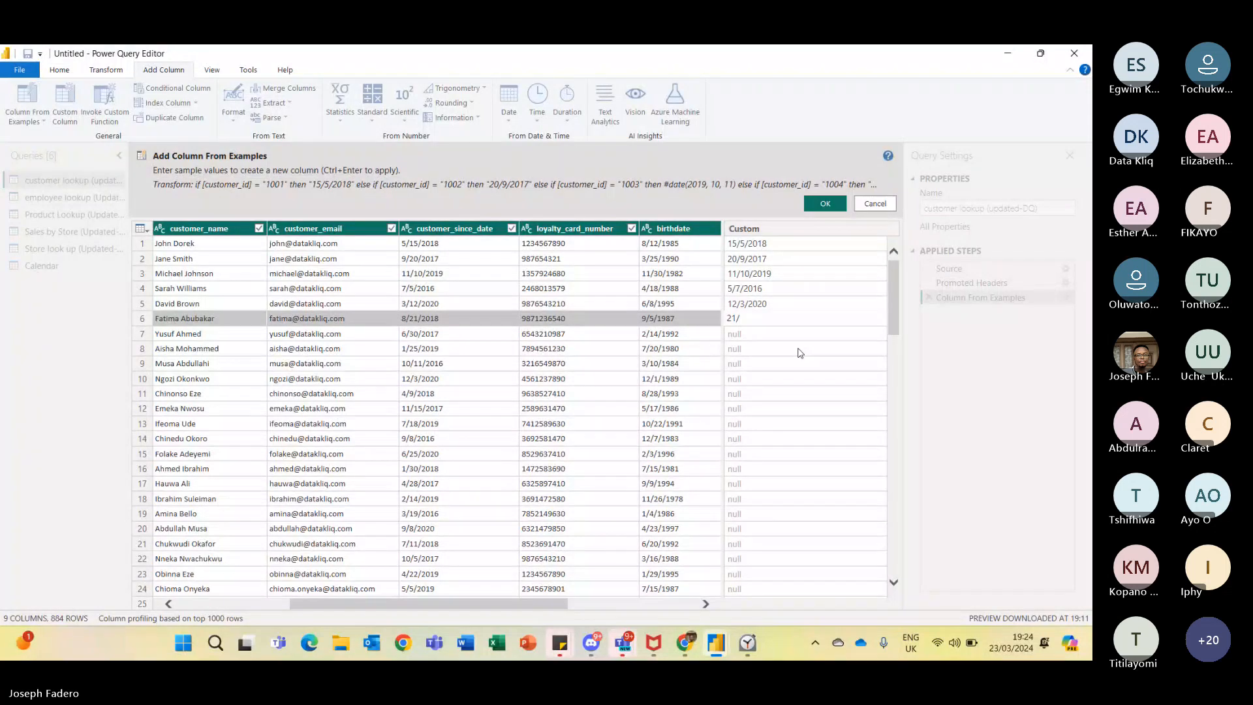
text(8/2018)
key(Return)
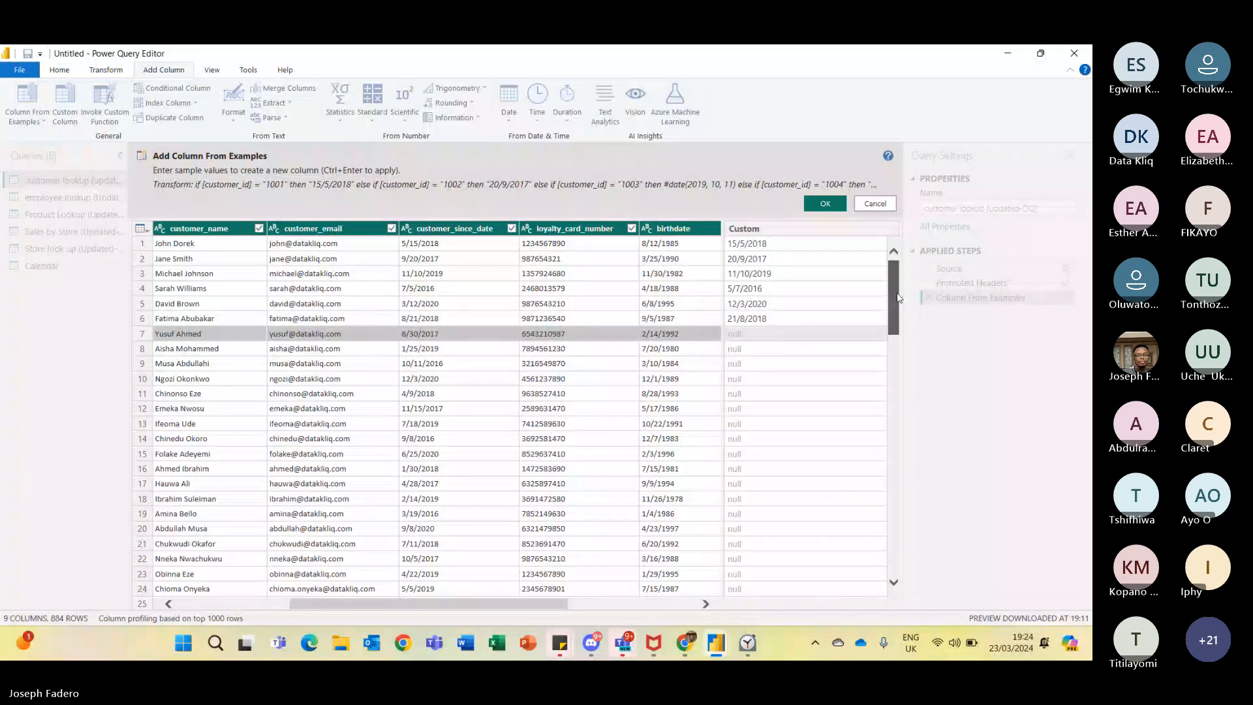
drag(900, 297, 910, 230)
click(786, 332)
text(30)
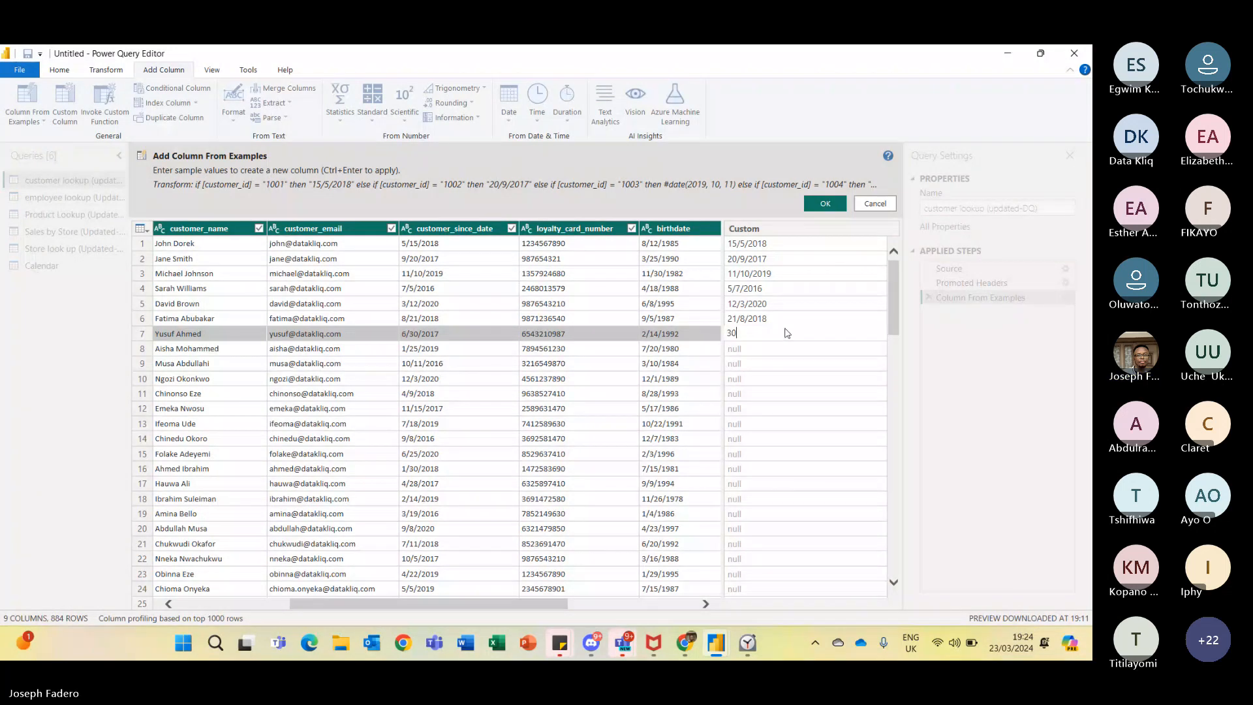
text(/6/2017)
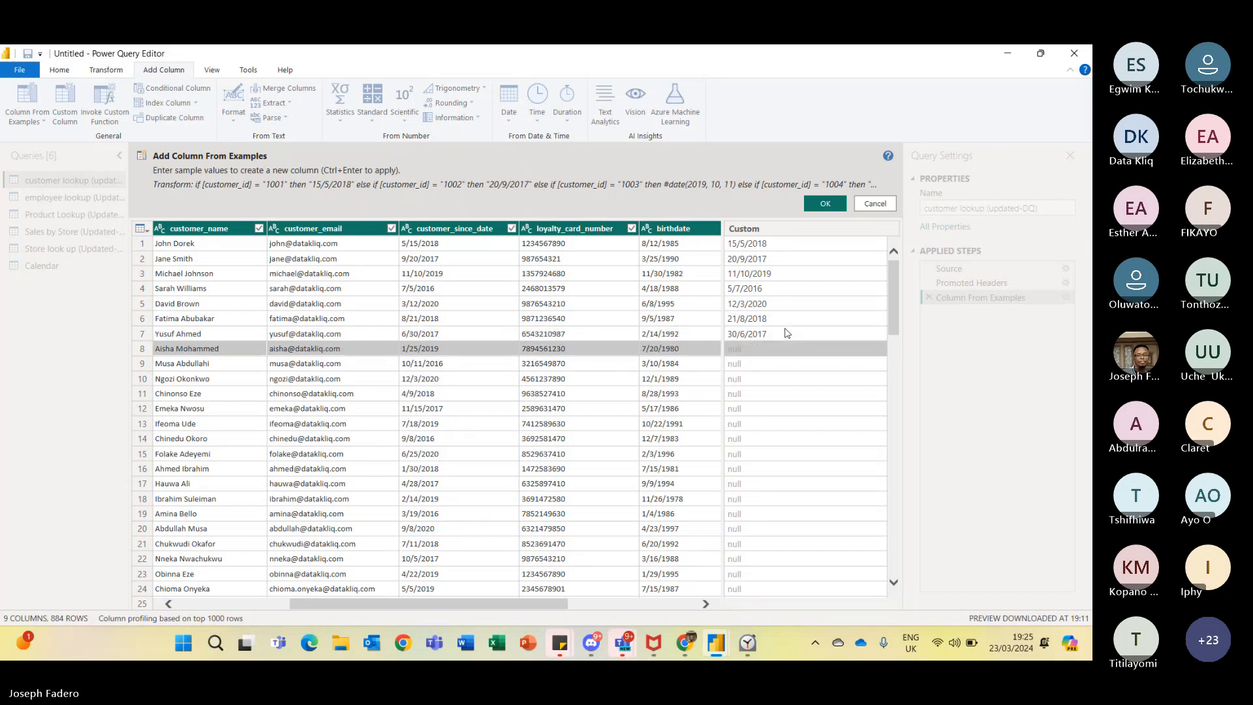
key(Return)
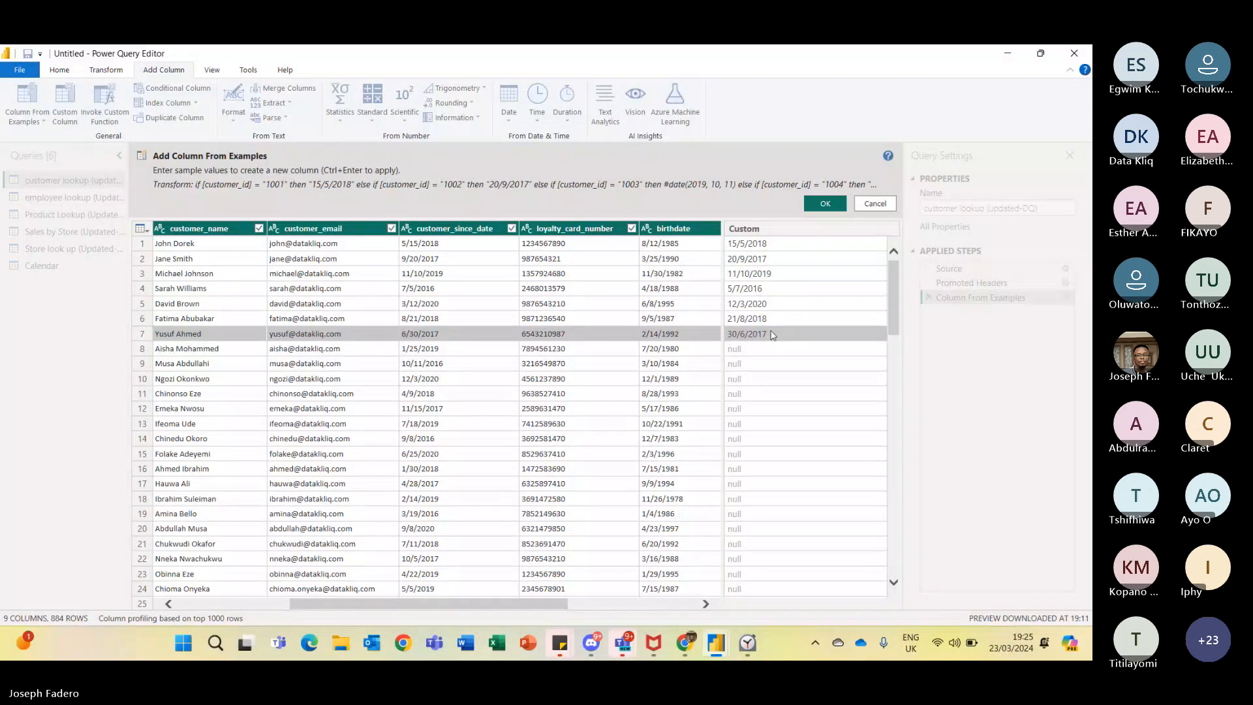
- Cancel the Column From Examples without adding the new column
click(767, 348)
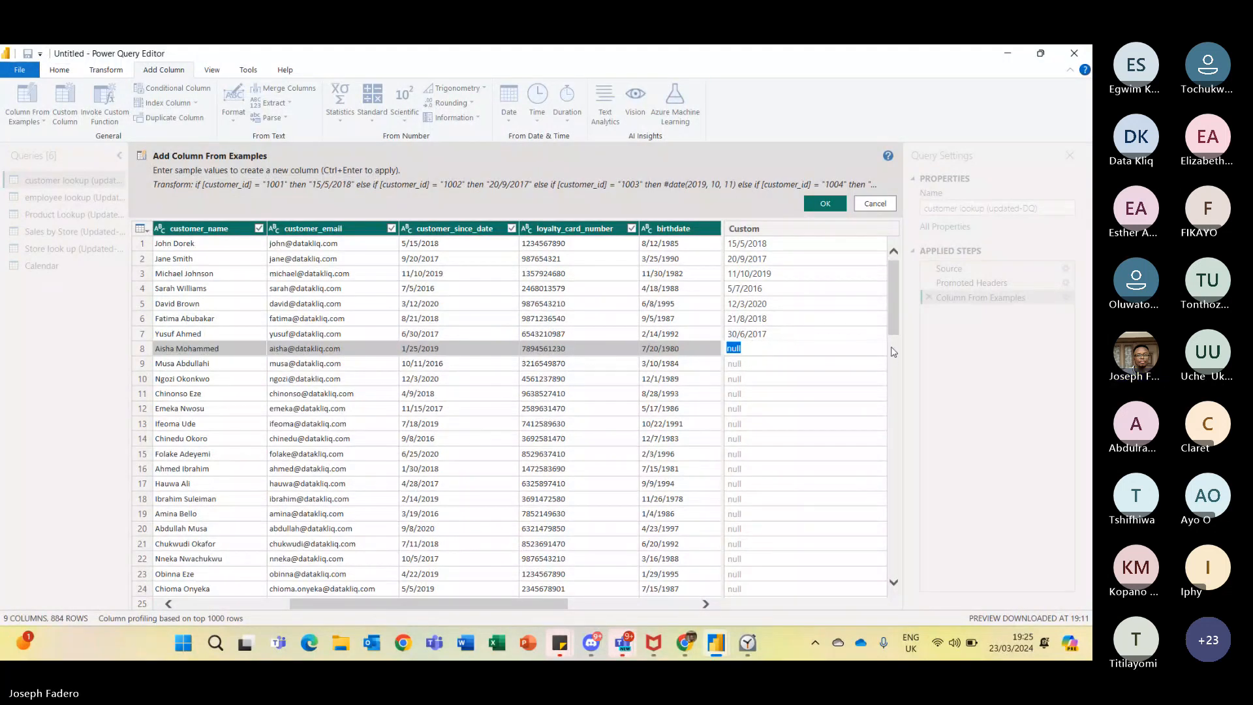
mouse_move(893, 310)
mouse_down()
mouse_move(887, 320)
mouse_move(897, 291)
mouse_up()
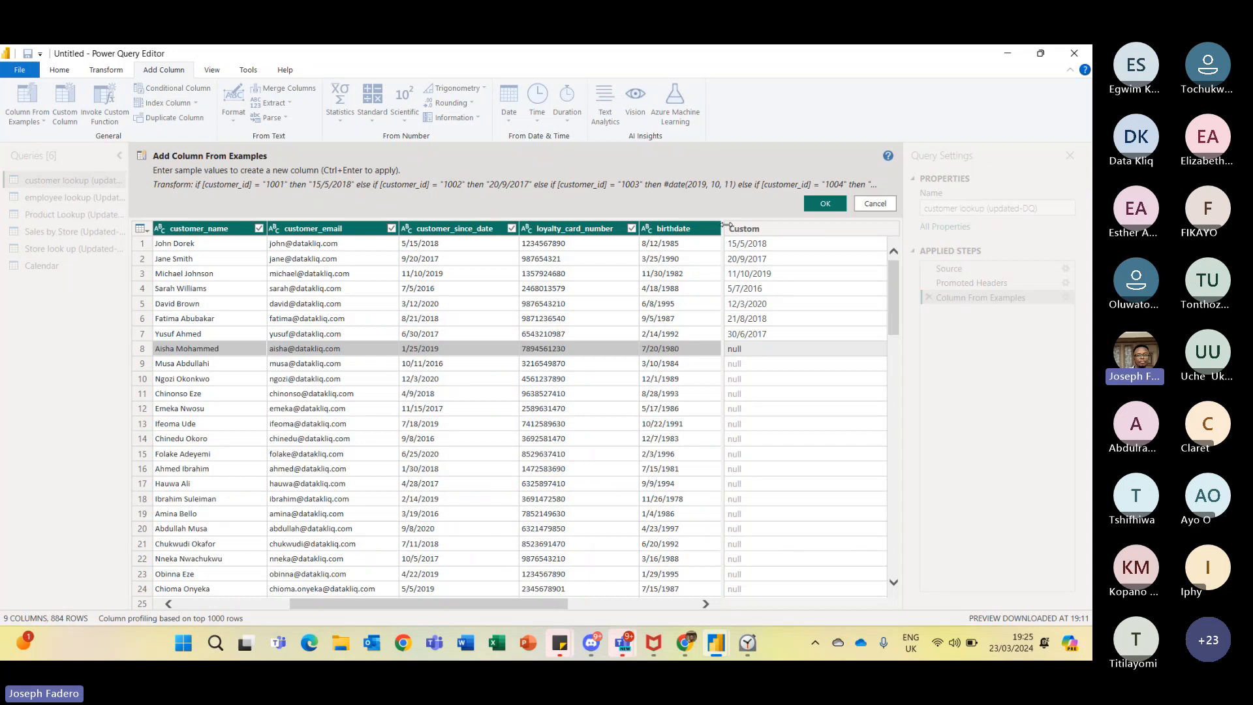
click(875, 203)
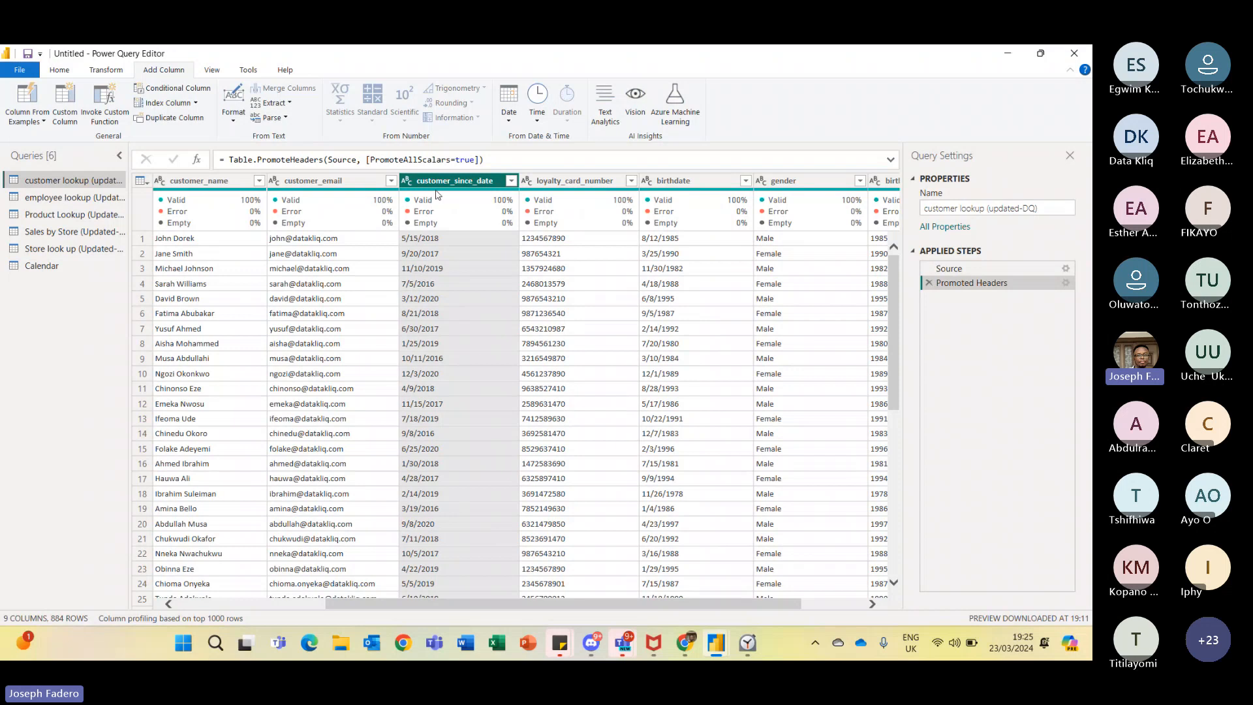
- Convert employee lookup's start_date to Date with the English (Nigeria) locale, then delete that applied step
scroll(759, 614, right, 3)
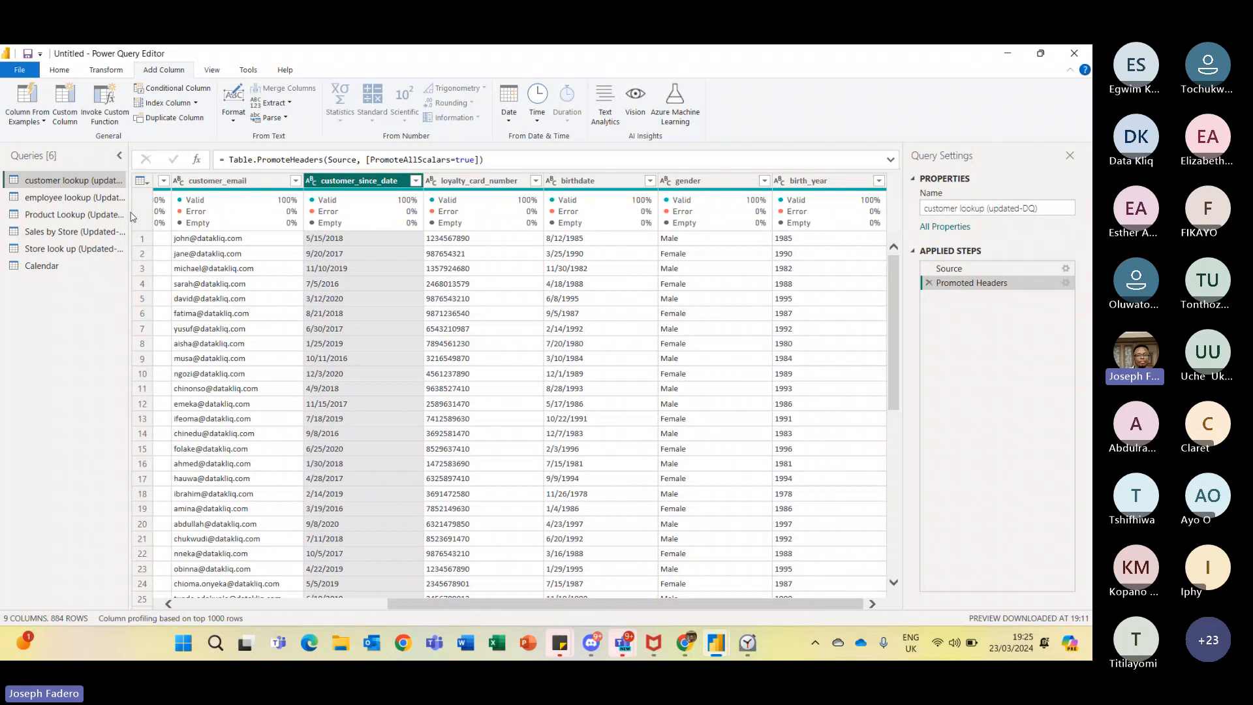
click(96, 198)
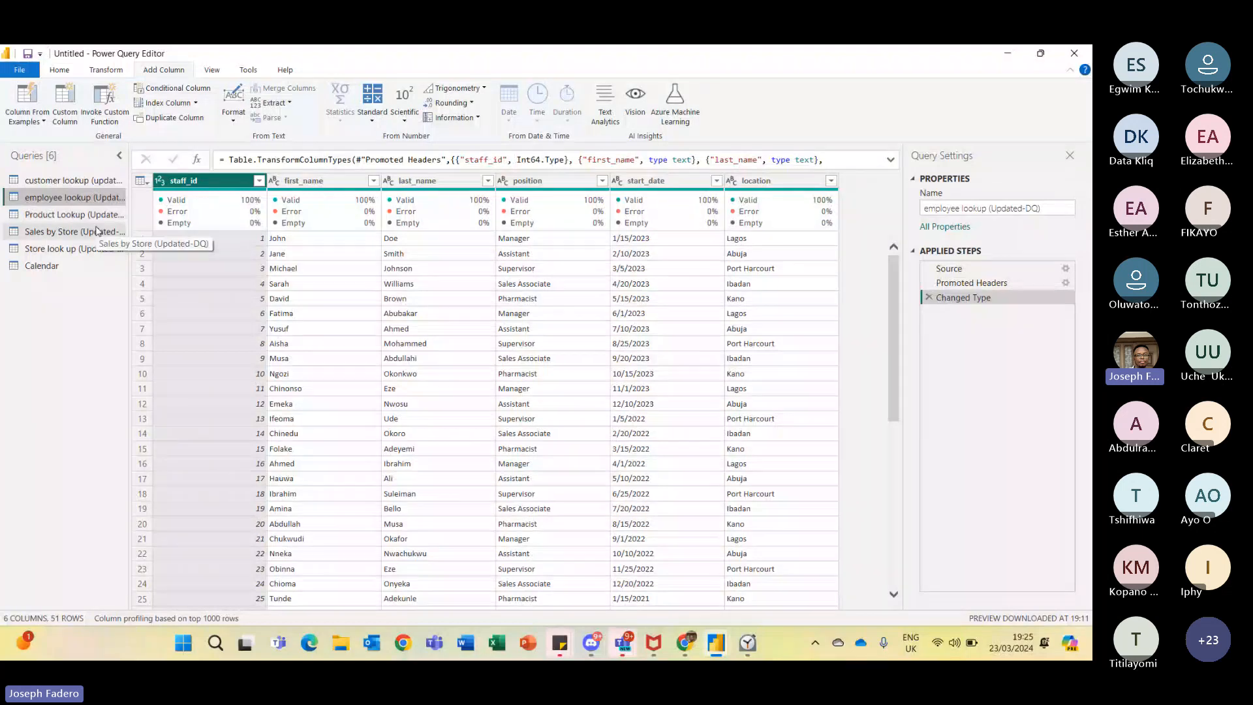
click(622, 182)
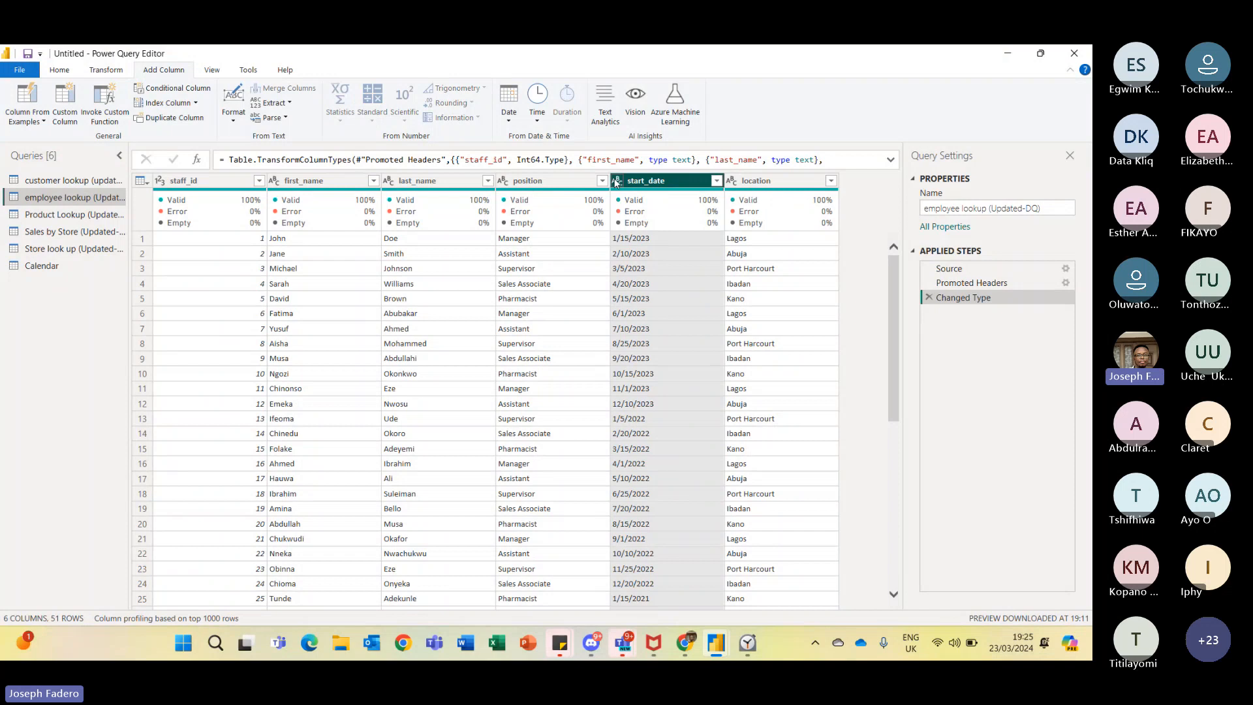
click(615, 182)
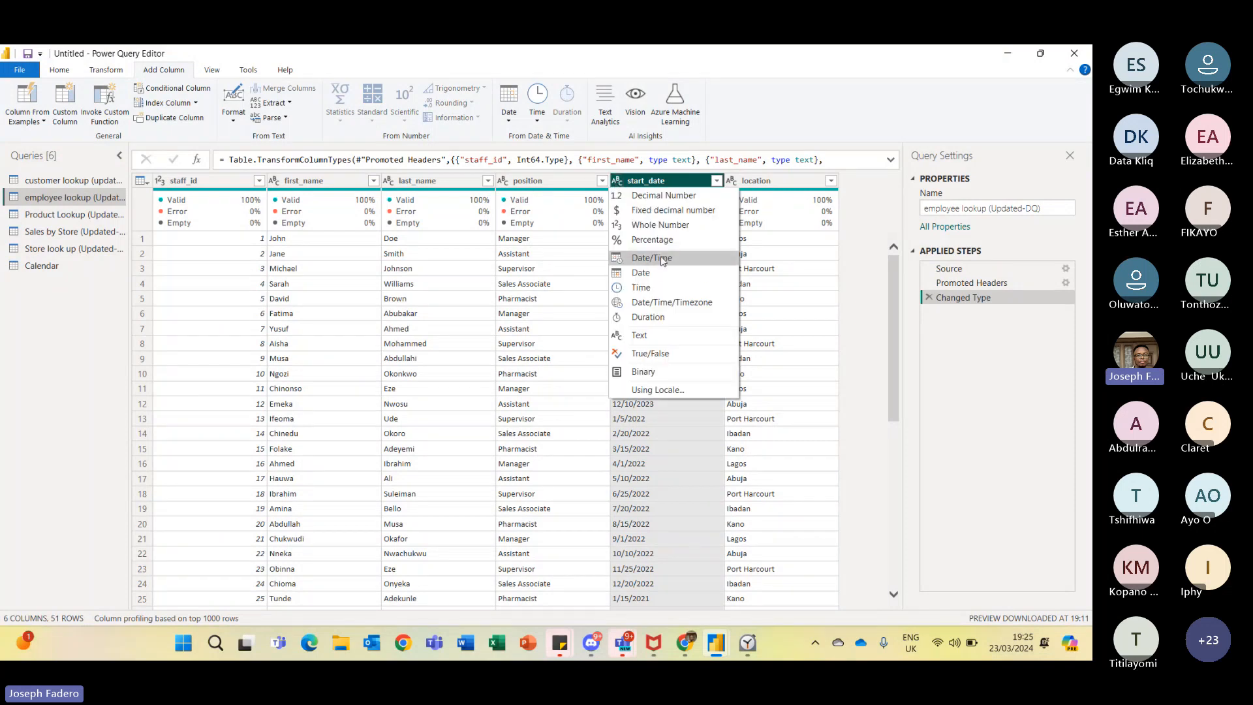
click(660, 393)
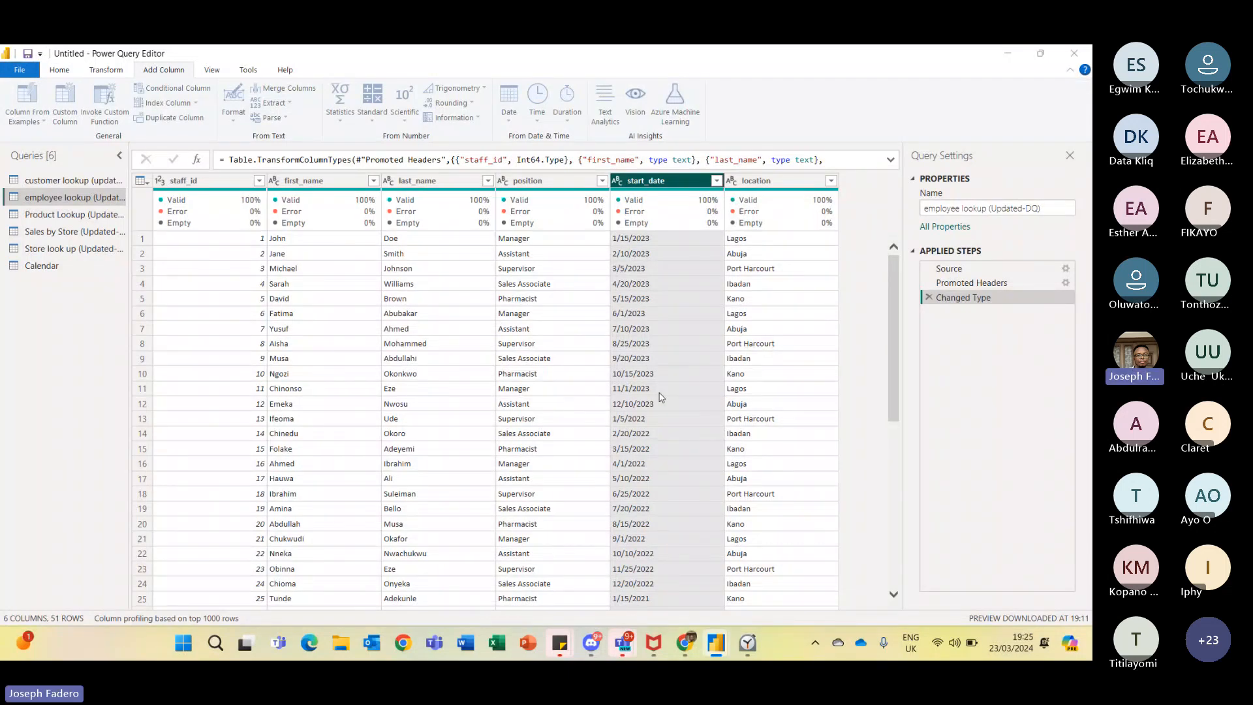
click(617, 181)
click(653, 386)
click(473, 330)
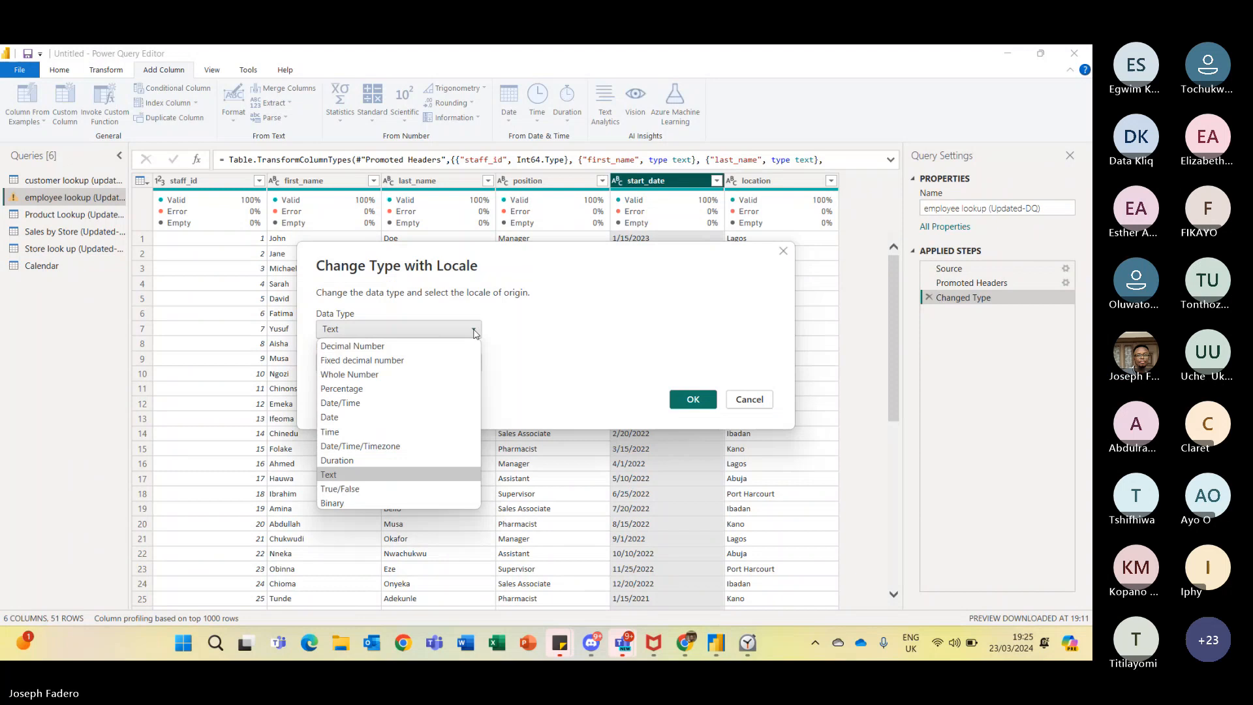
click(388, 417)
click(693, 484)
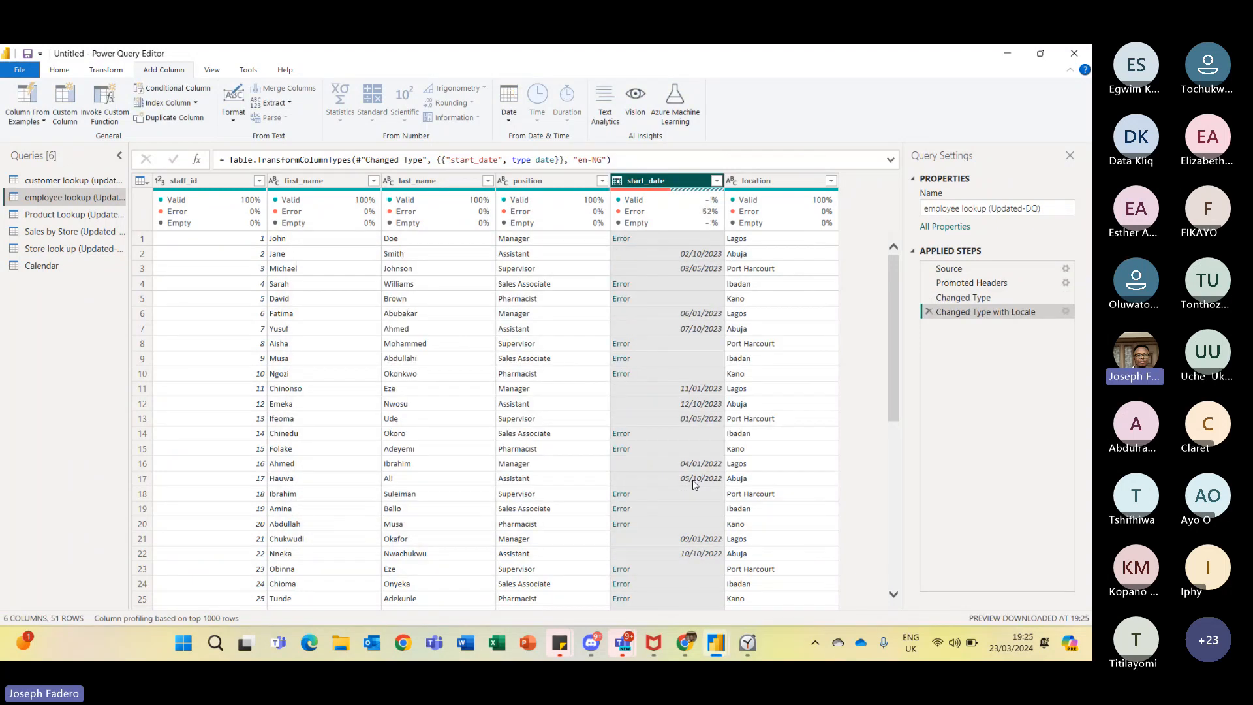
click(928, 312)
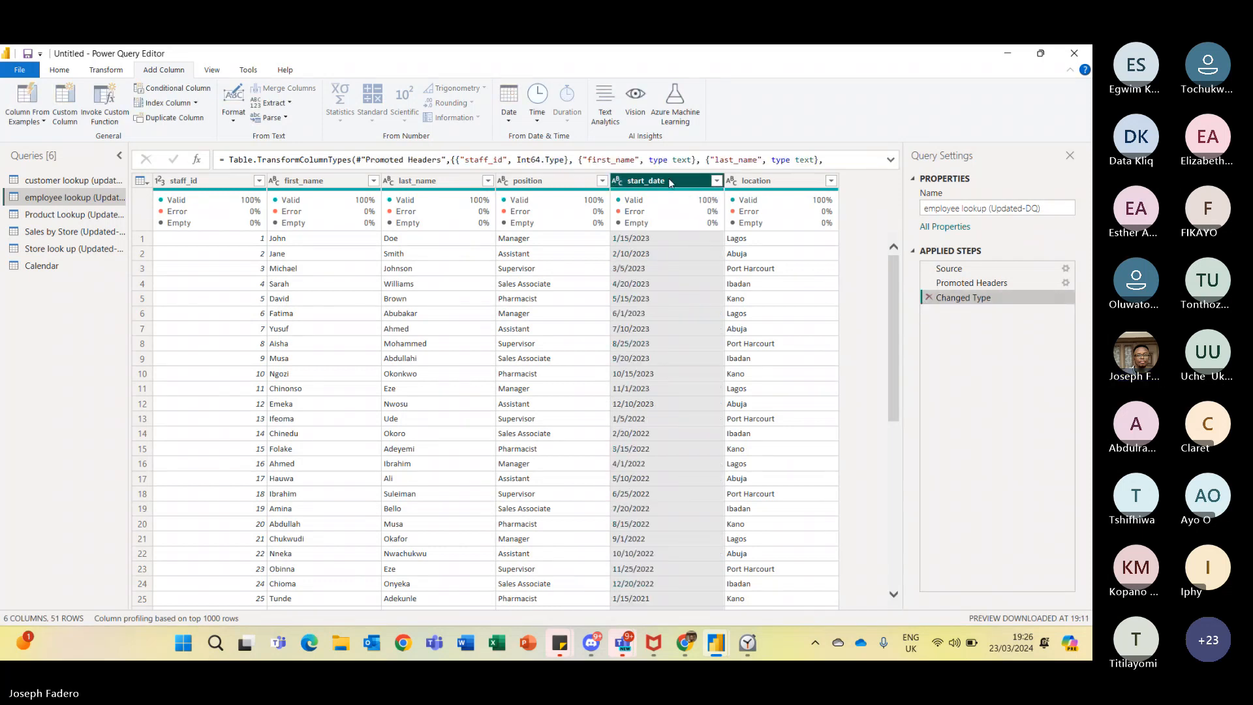
- Change start_date to the Date type using the English (United States) locale
click(621, 182)
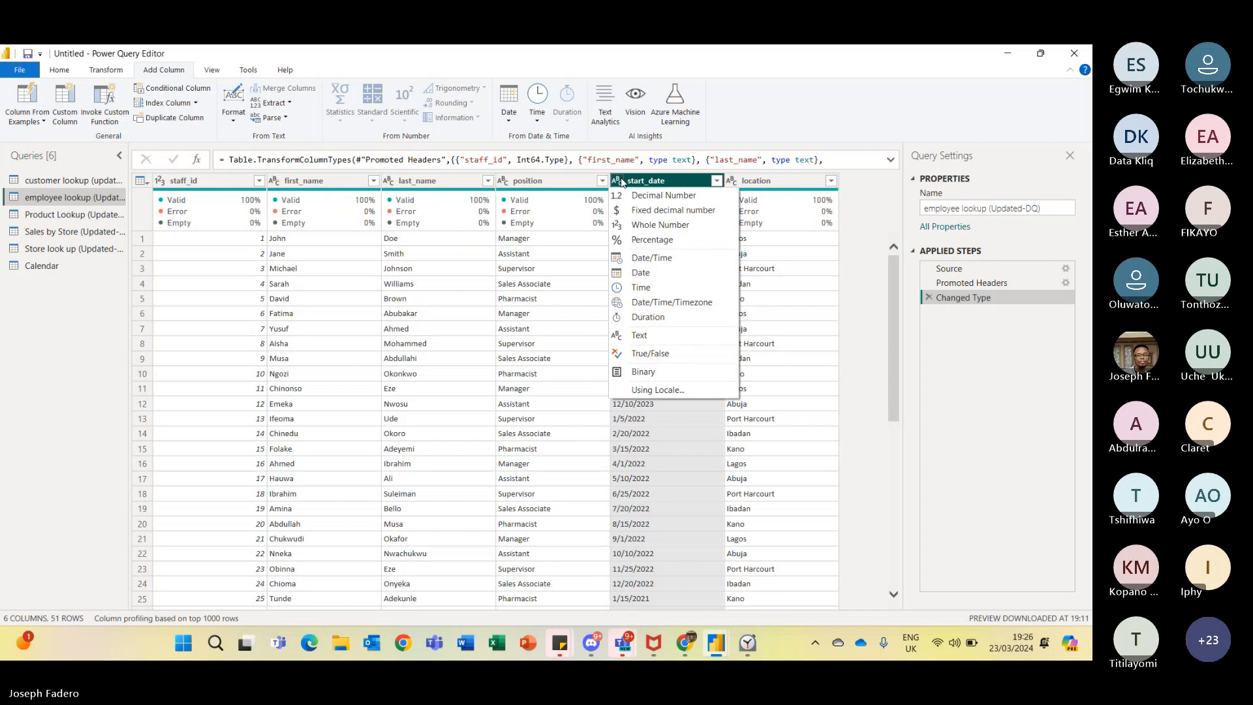
click(653, 389)
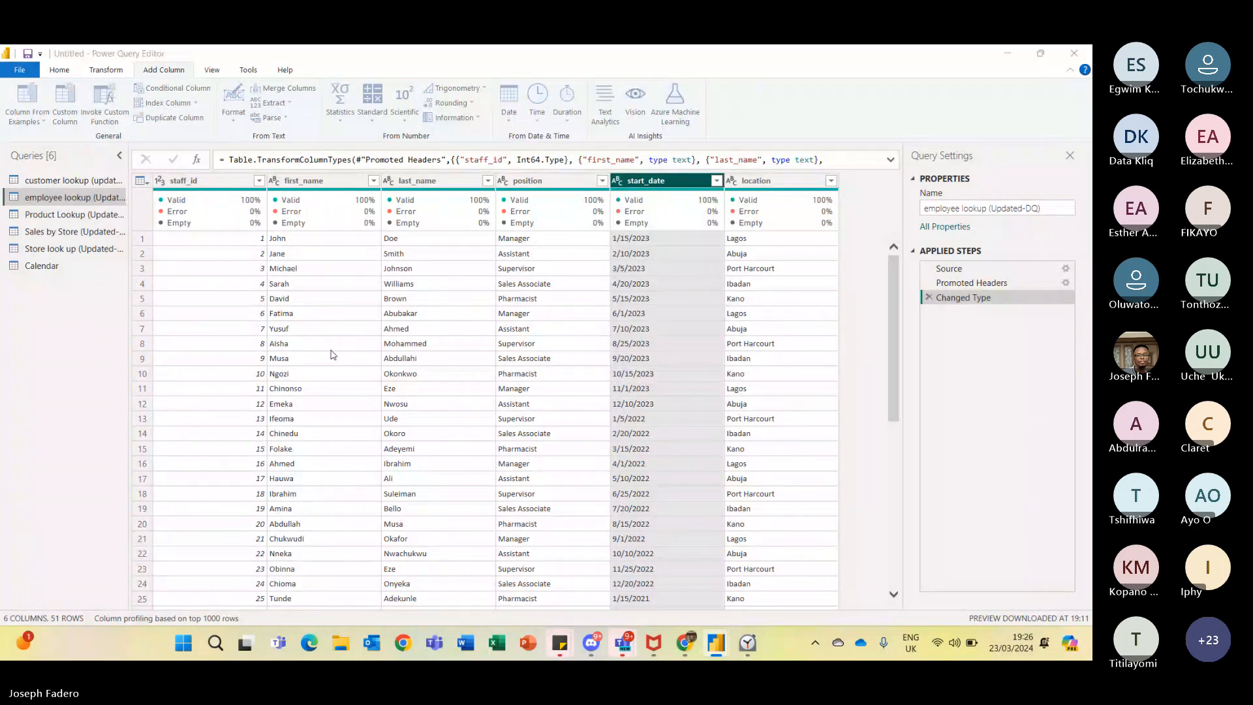
click(472, 331)
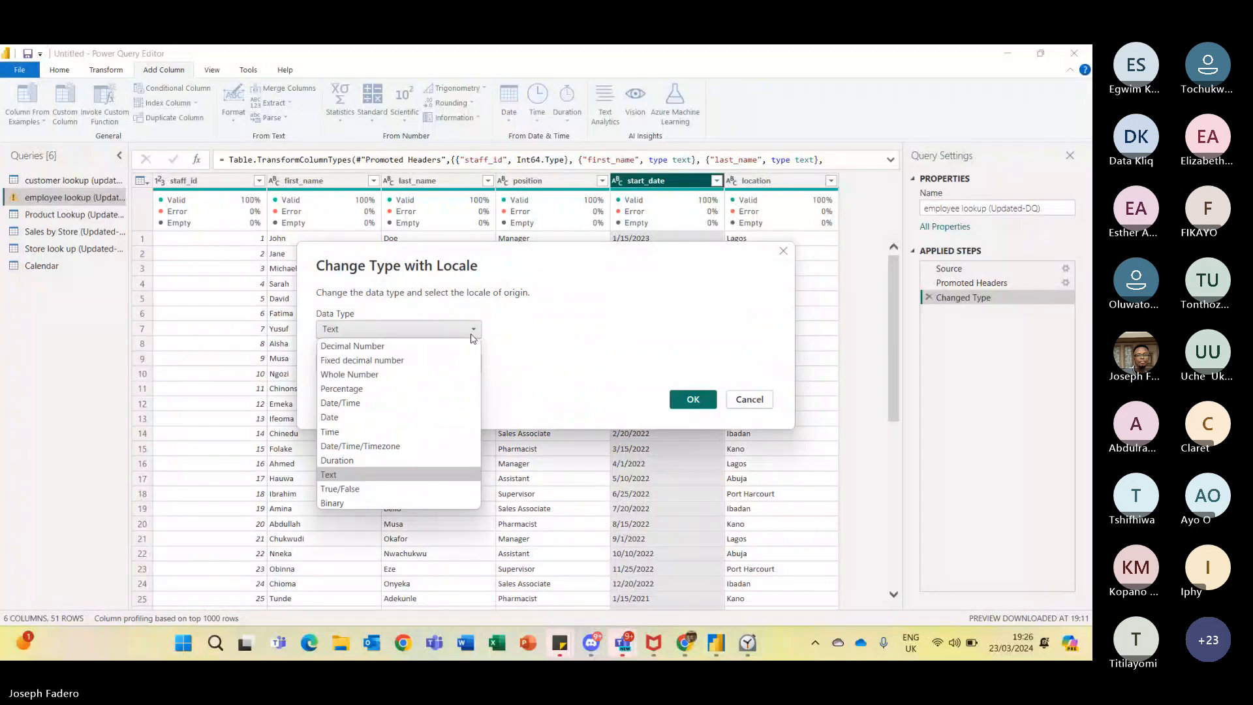
click(369, 417)
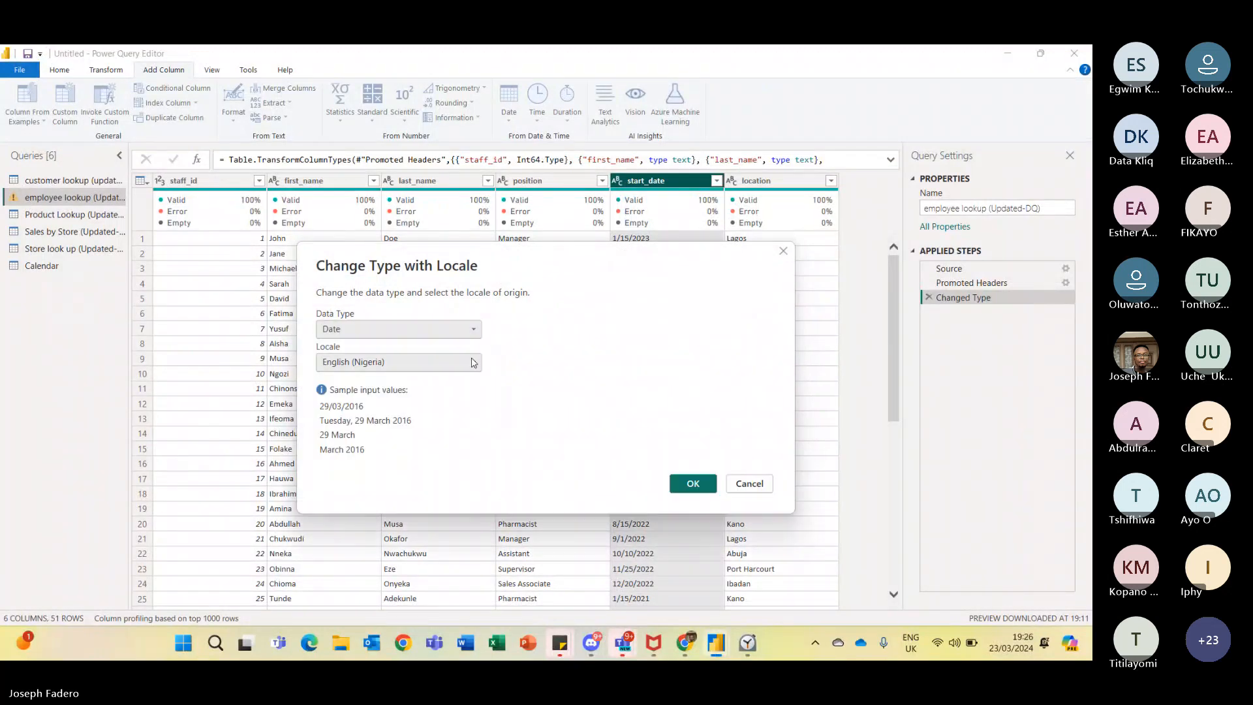
click(474, 363)
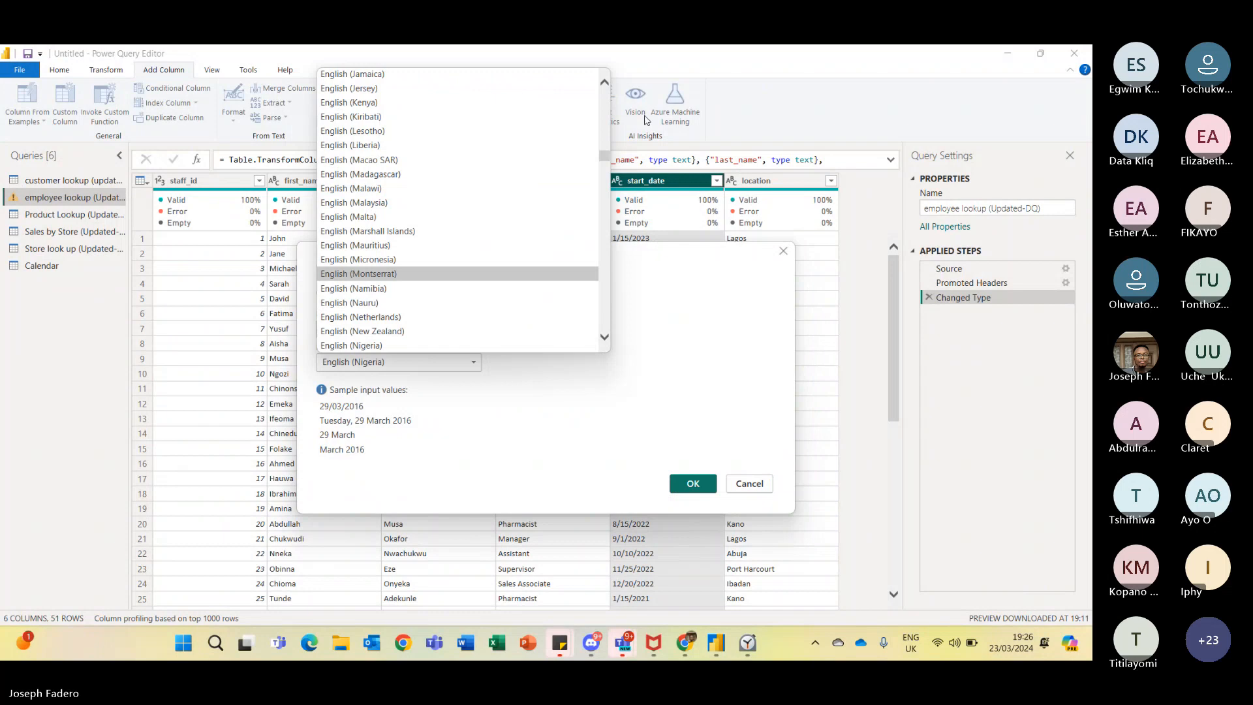
drag(605, 157, 604, 175)
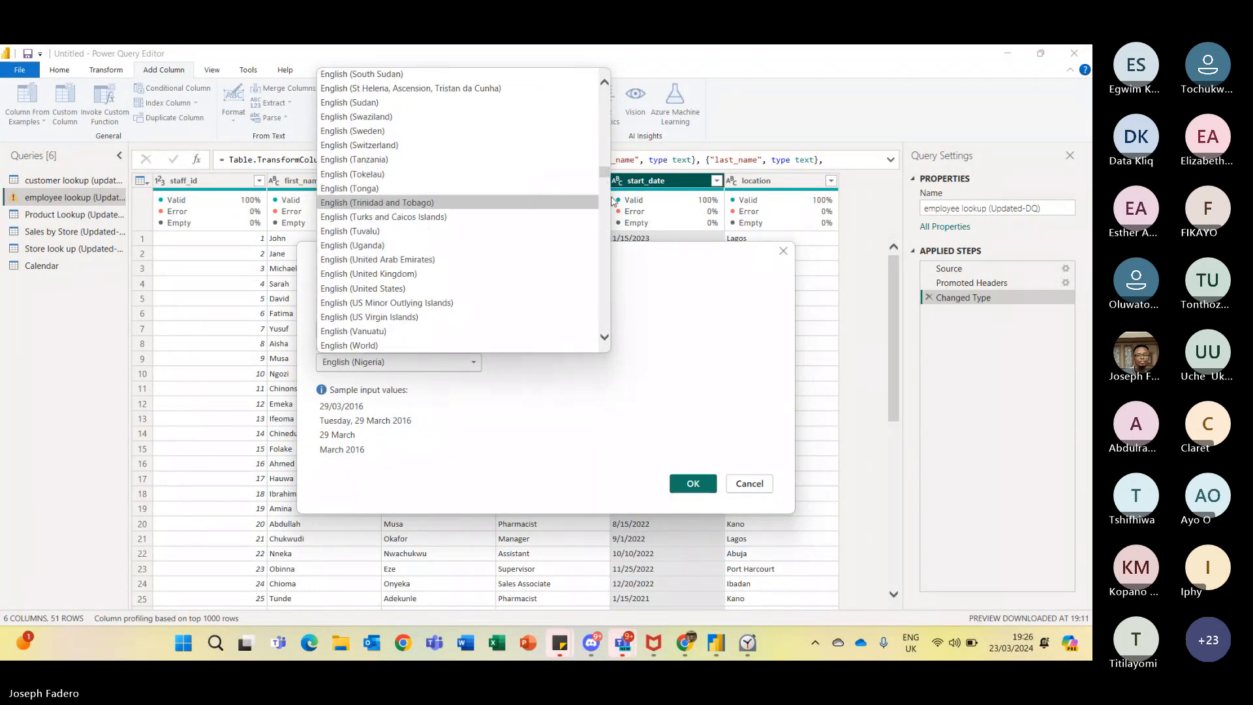
click(459, 289)
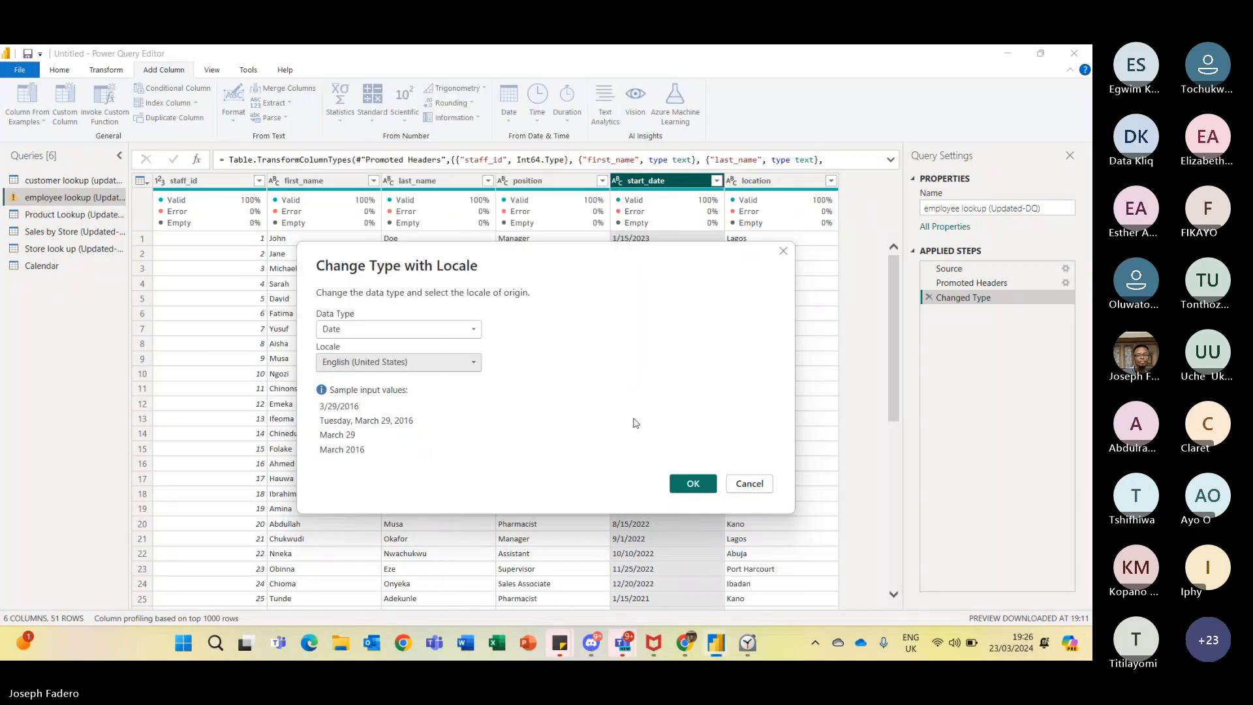
click(689, 484)
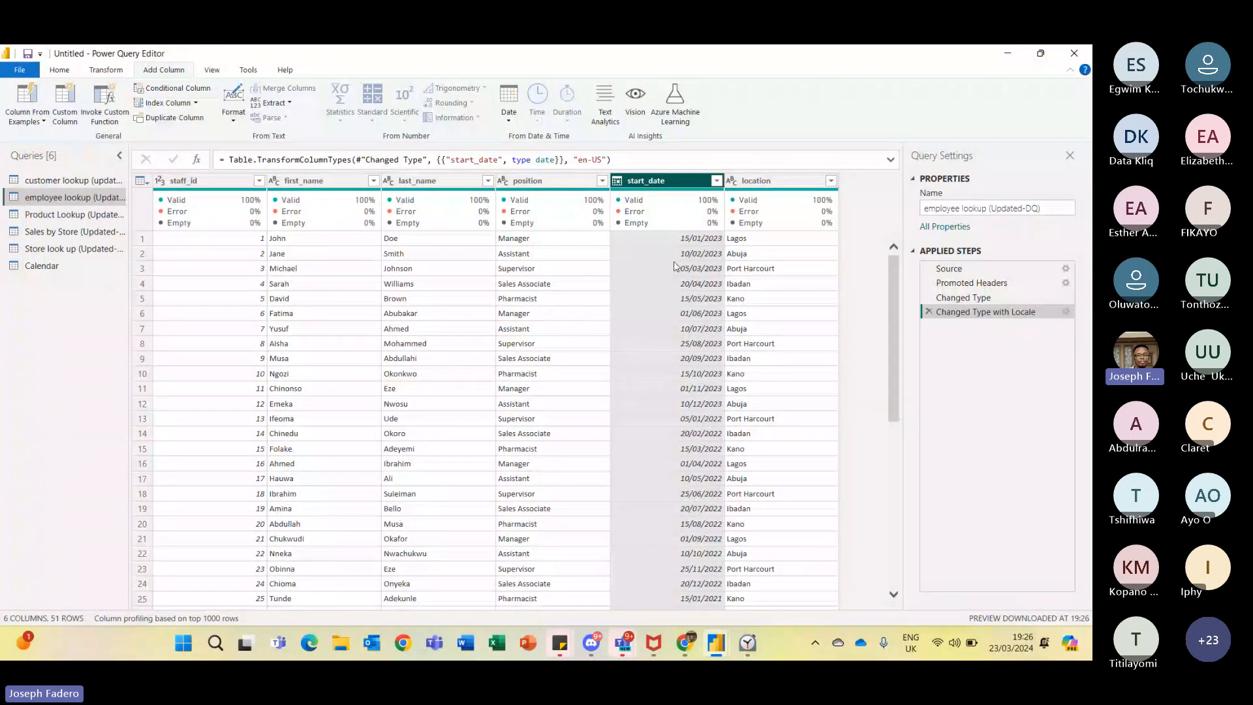
- Return to customer lookup and select the customer_since_date column
click(62, 182)
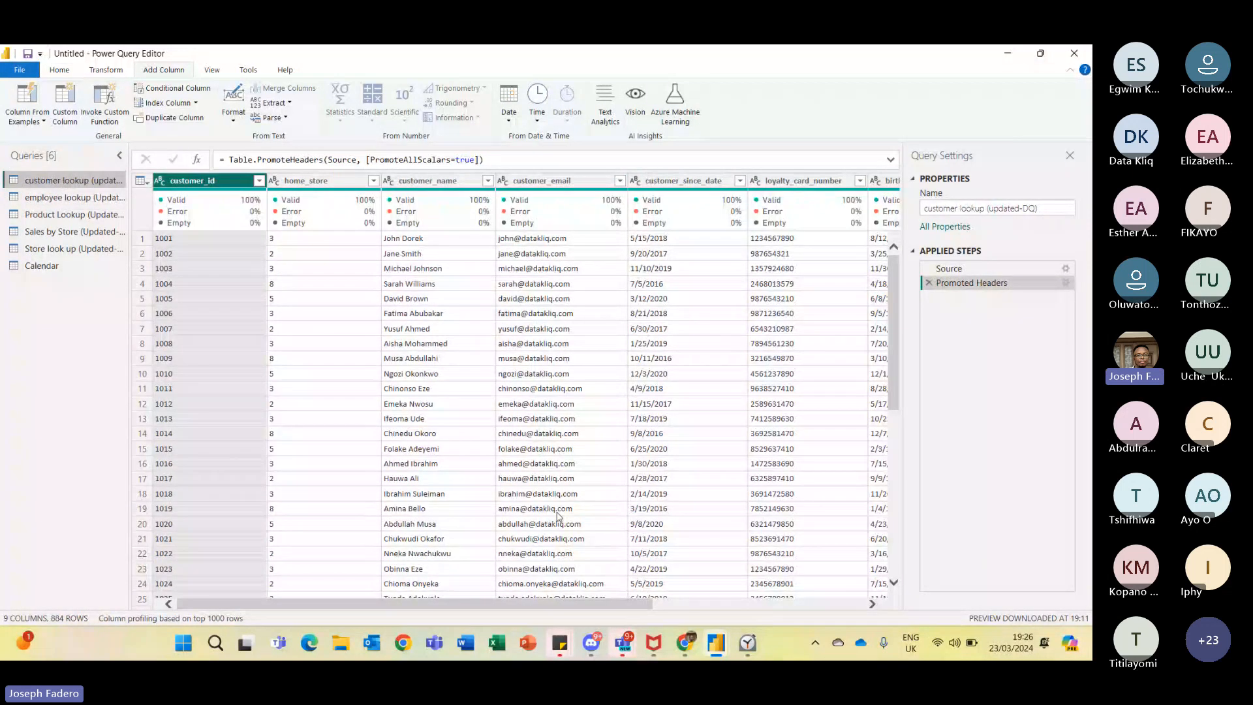
drag(601, 603, 844, 596)
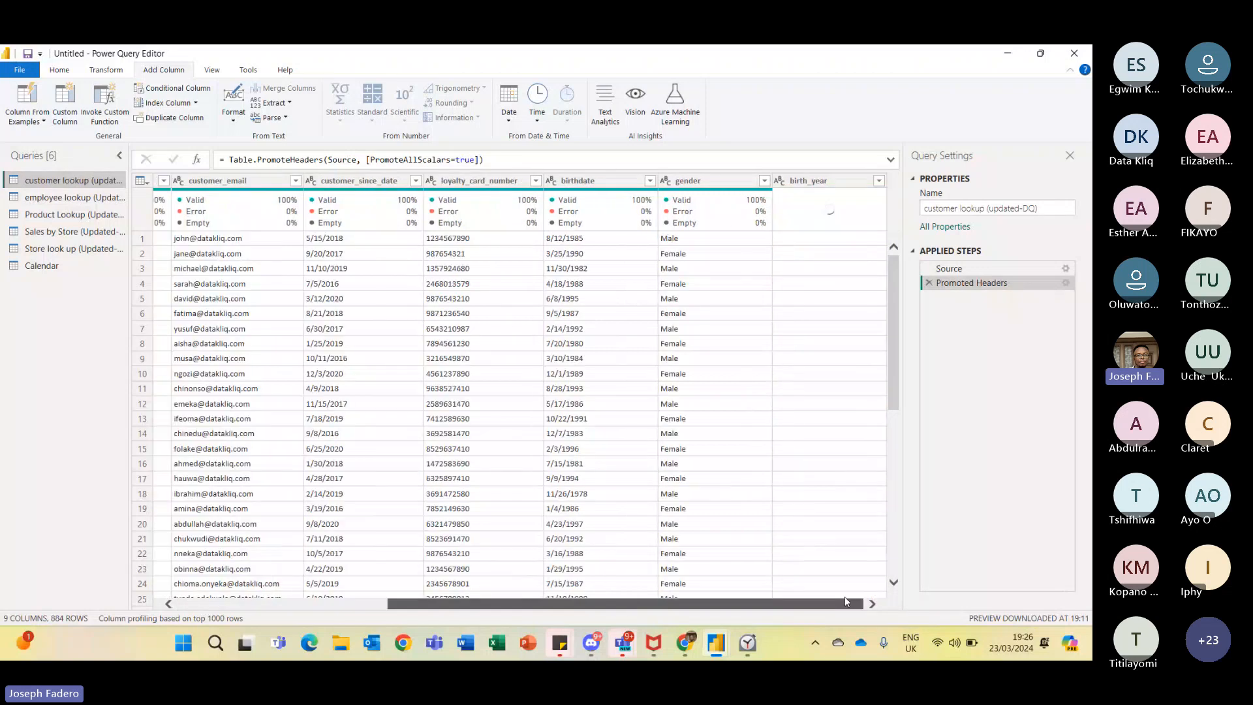
click(338, 181)
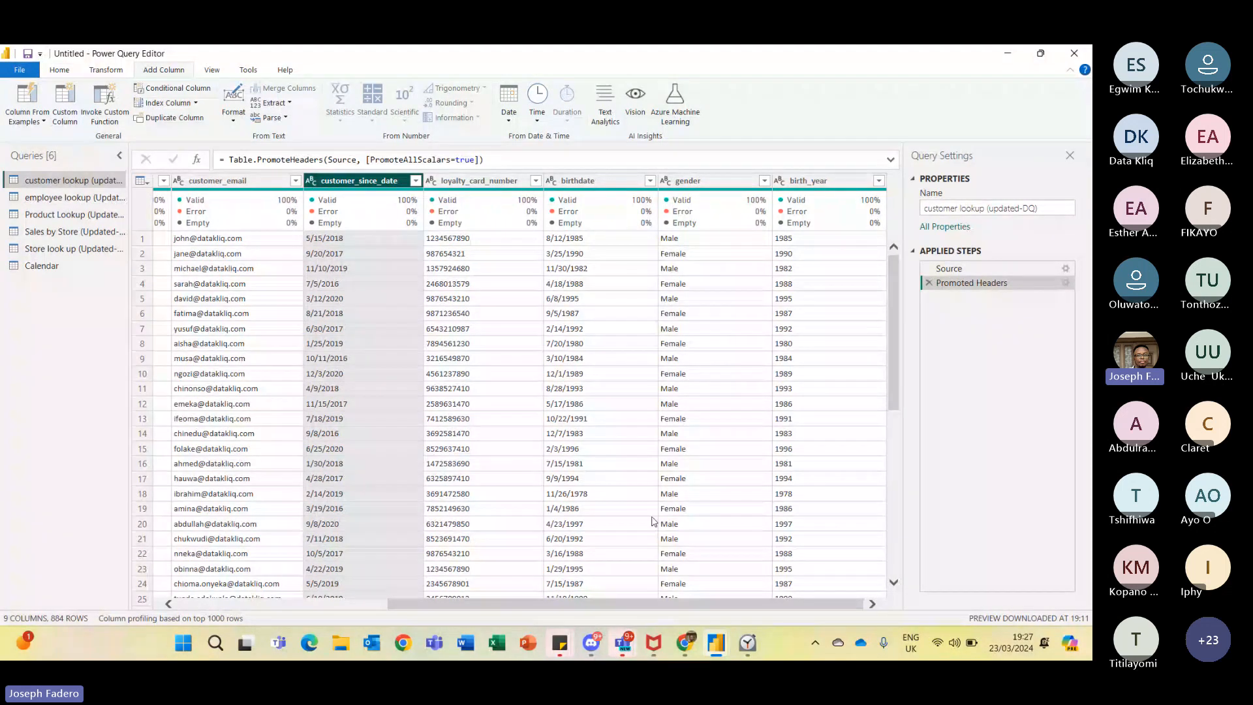
- Switch to the meeting window and read the latest chat messages
mouse_move(623, 636)
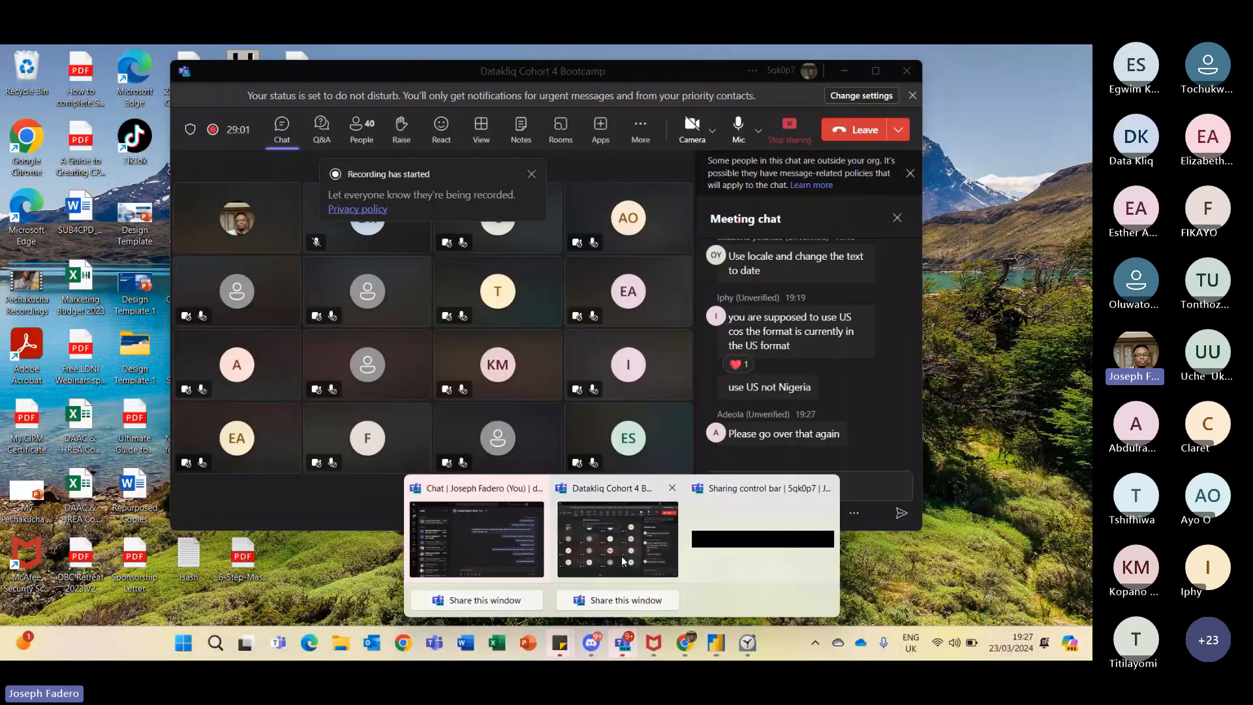
click(623, 562)
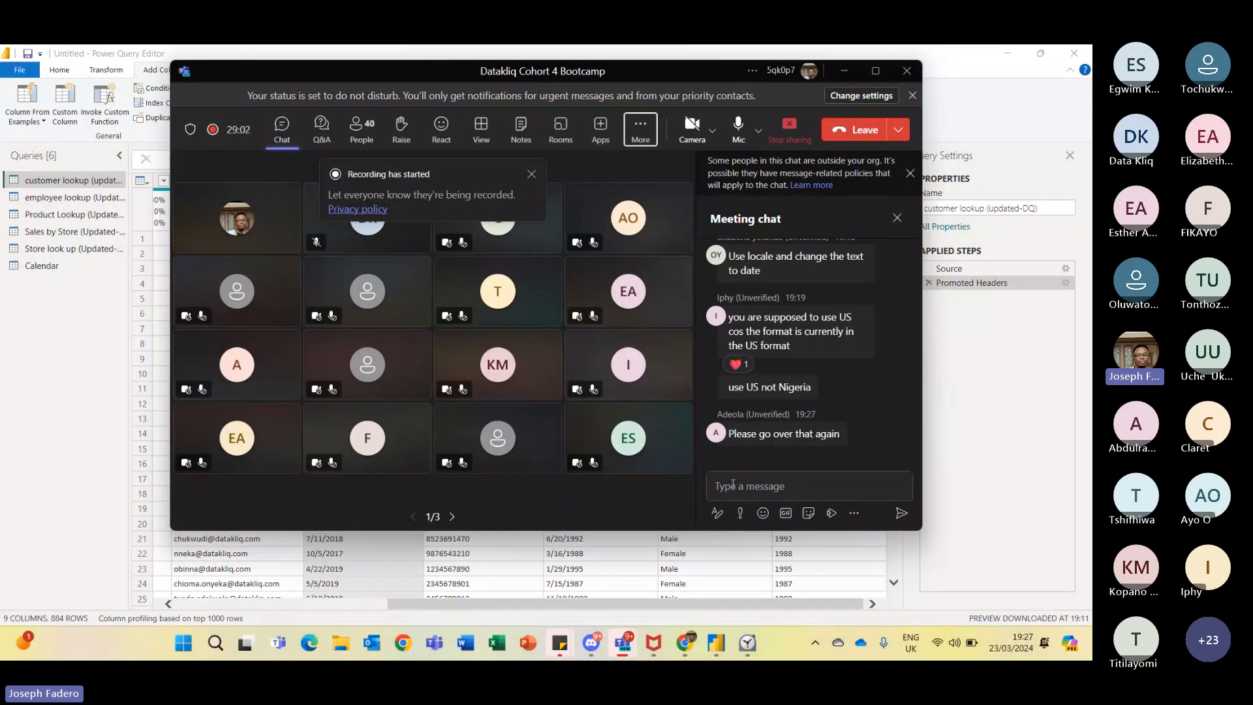
click(733, 484)
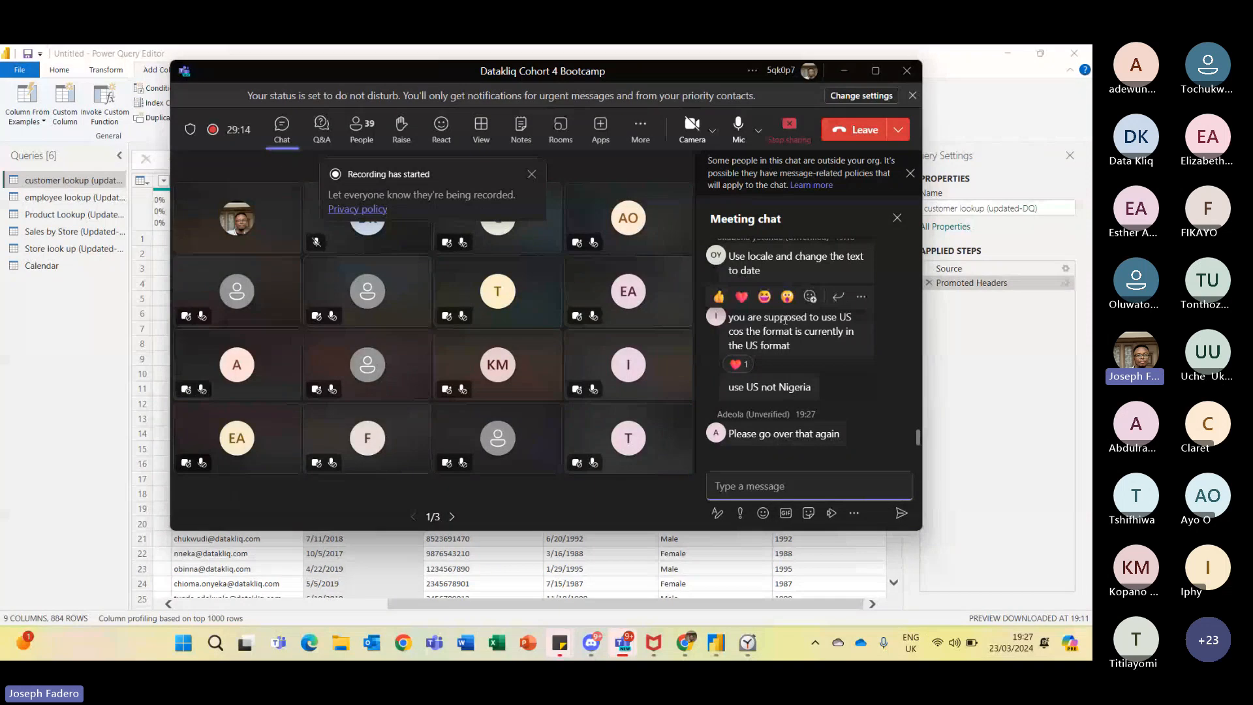
click(530, 175)
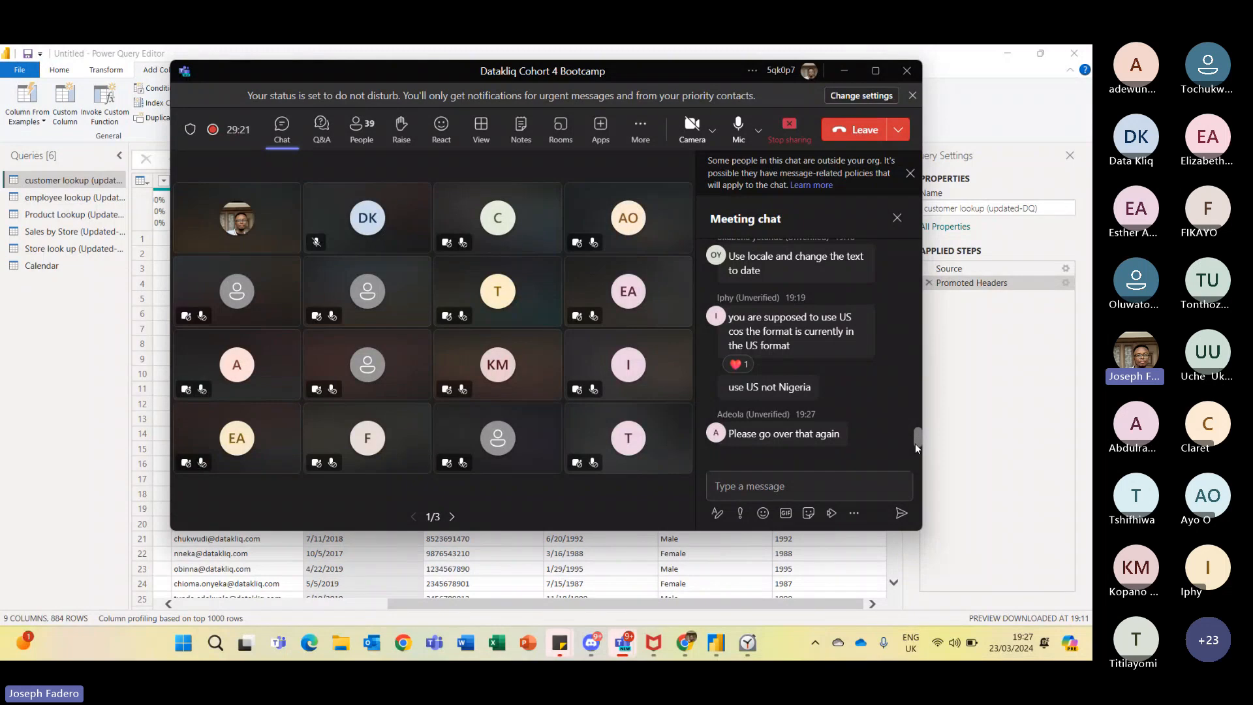
drag(916, 434, 915, 455)
click(982, 430)
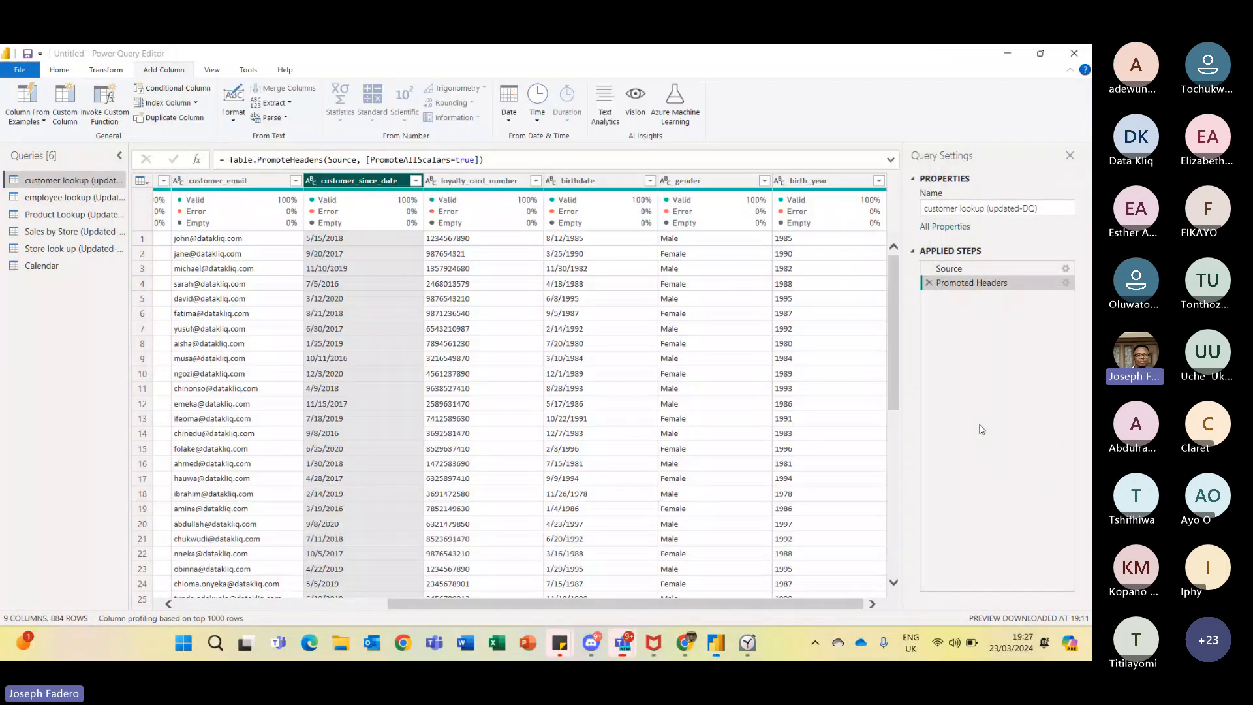
click(310, 181)
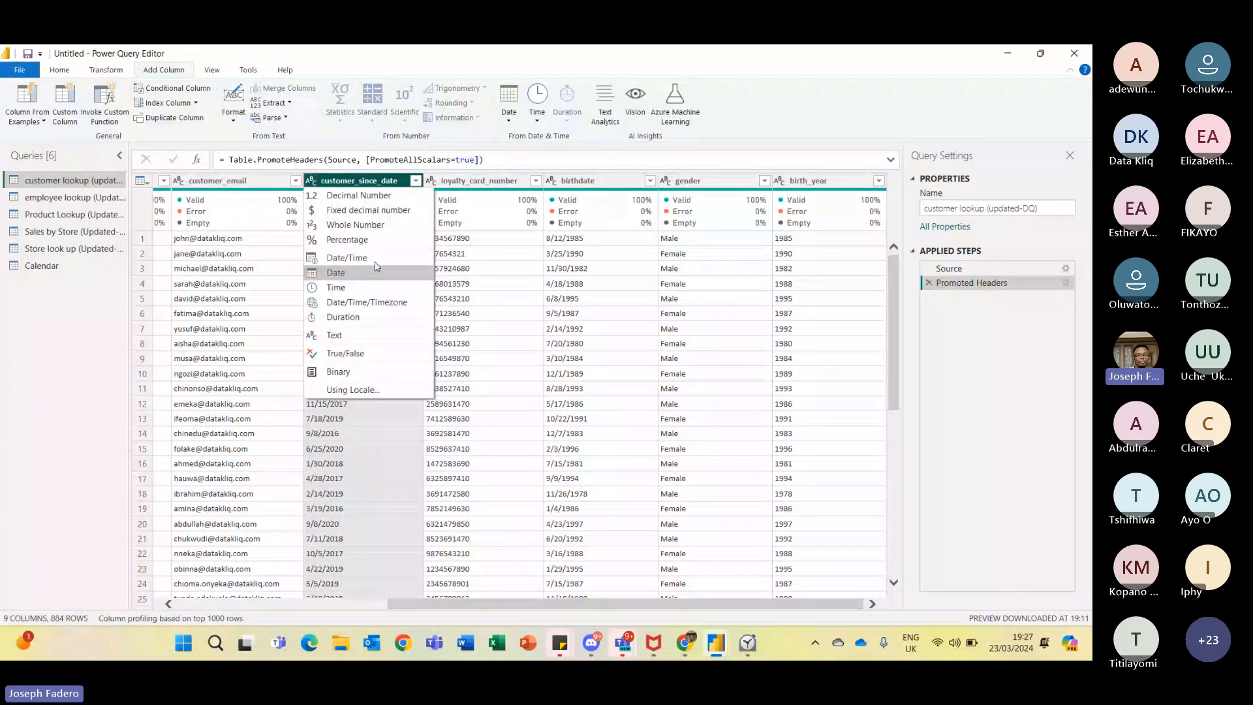
click(360, 393)
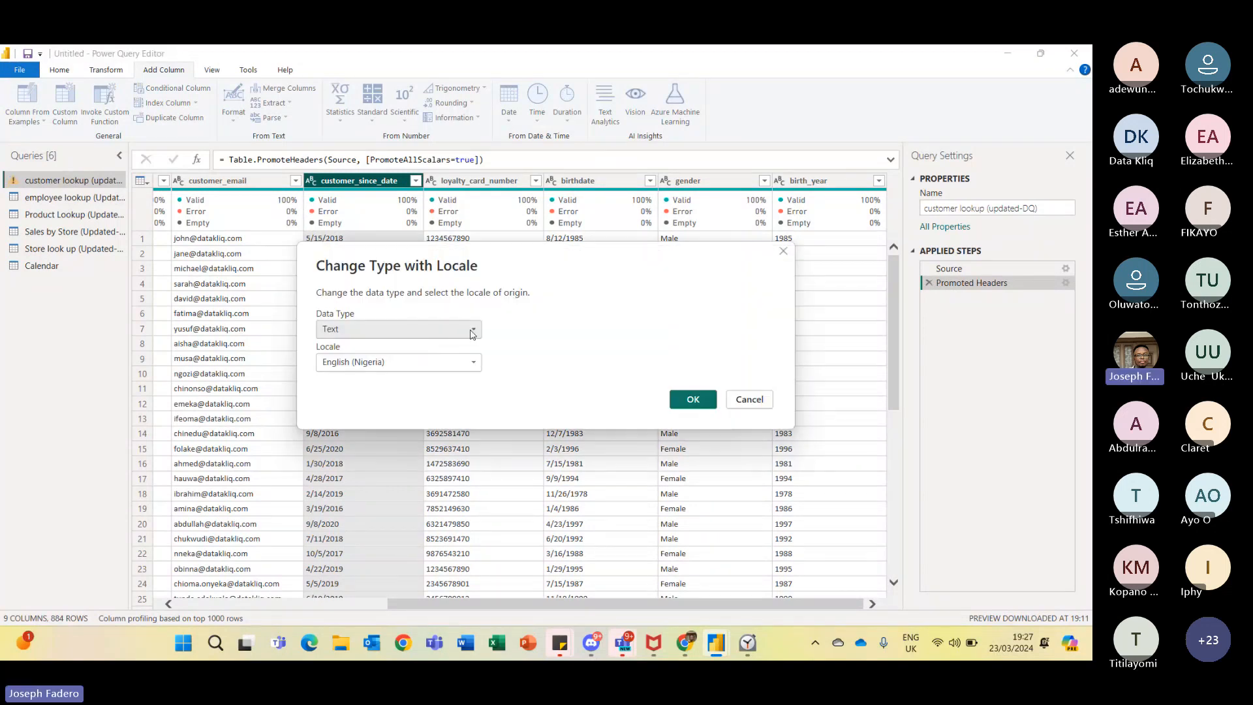
click(473, 329)
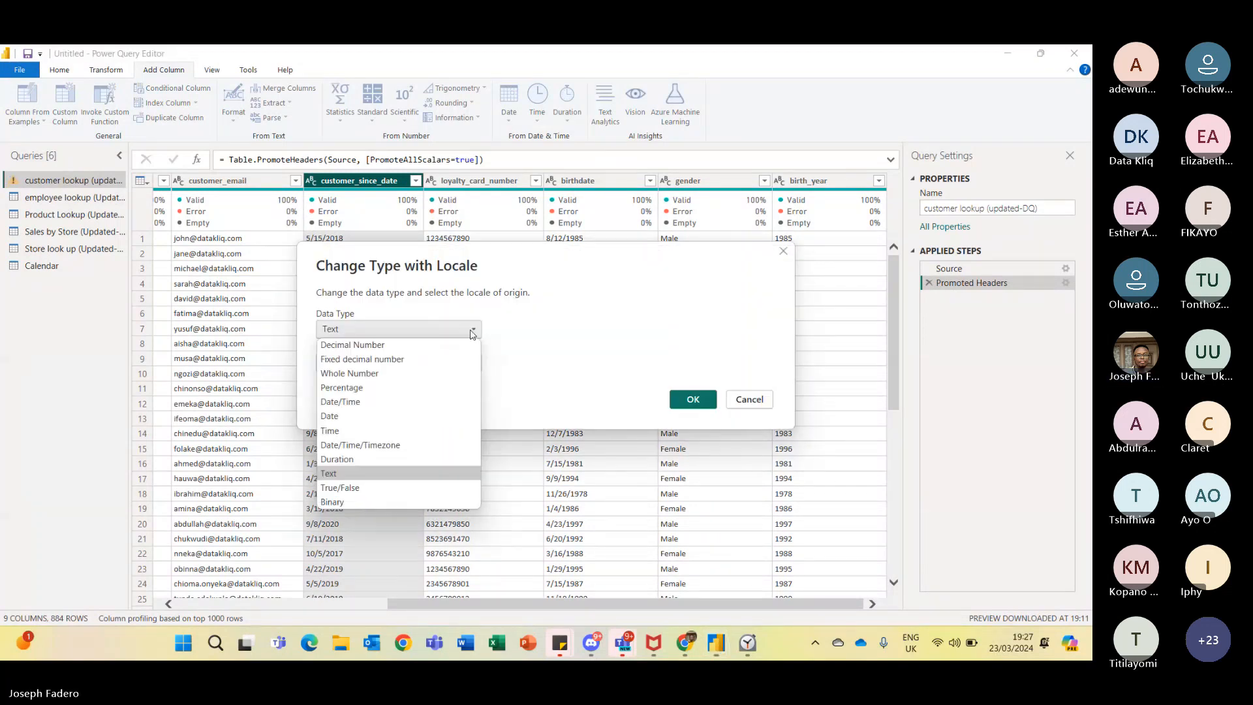
click(366, 412)
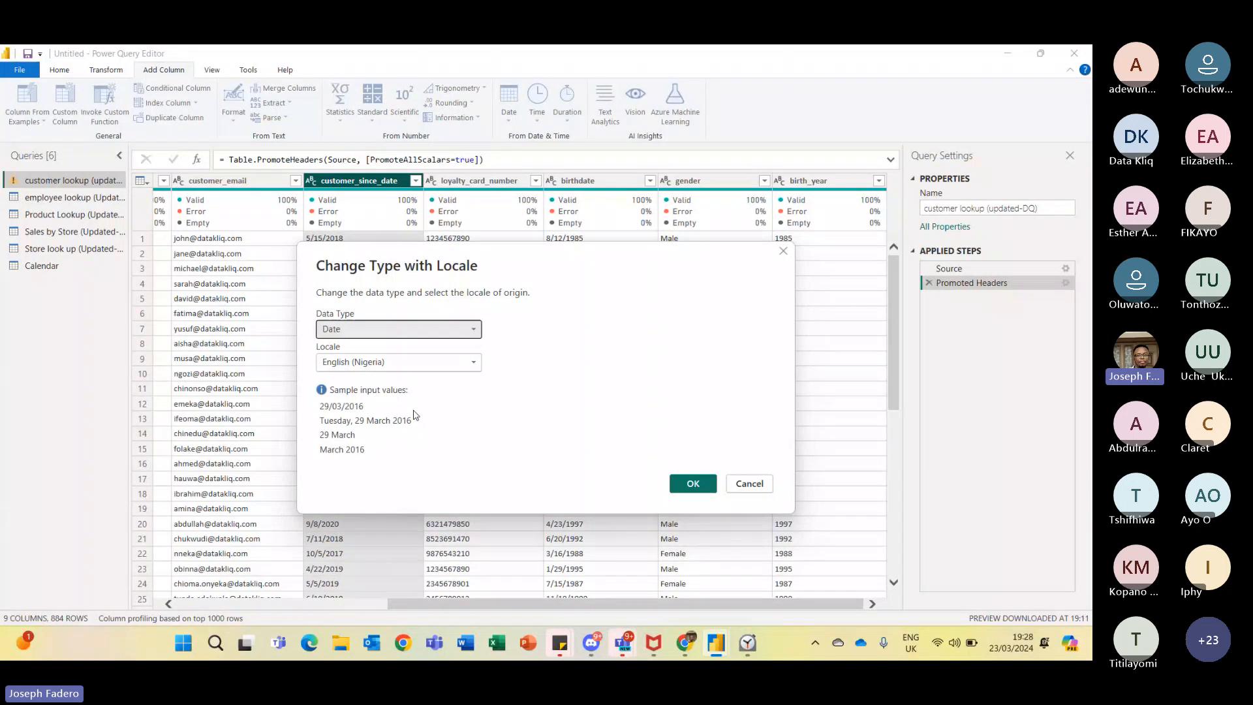
key(alt+Tab)
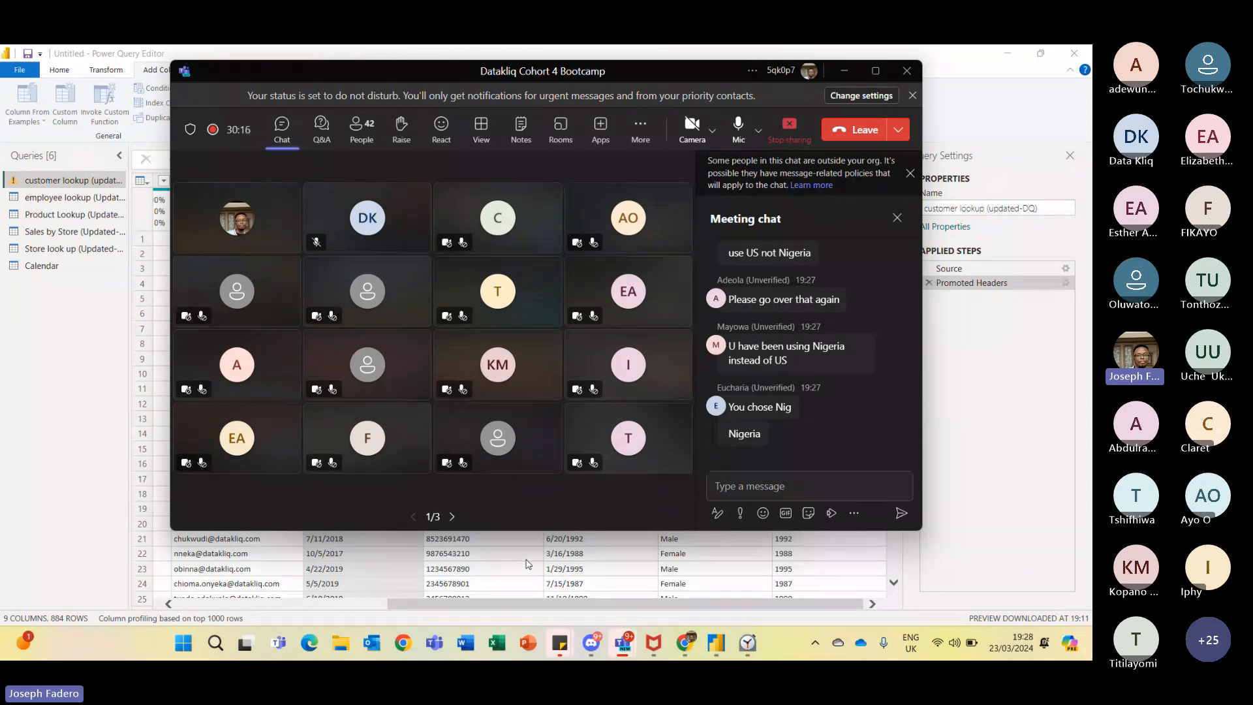
click(491, 556)
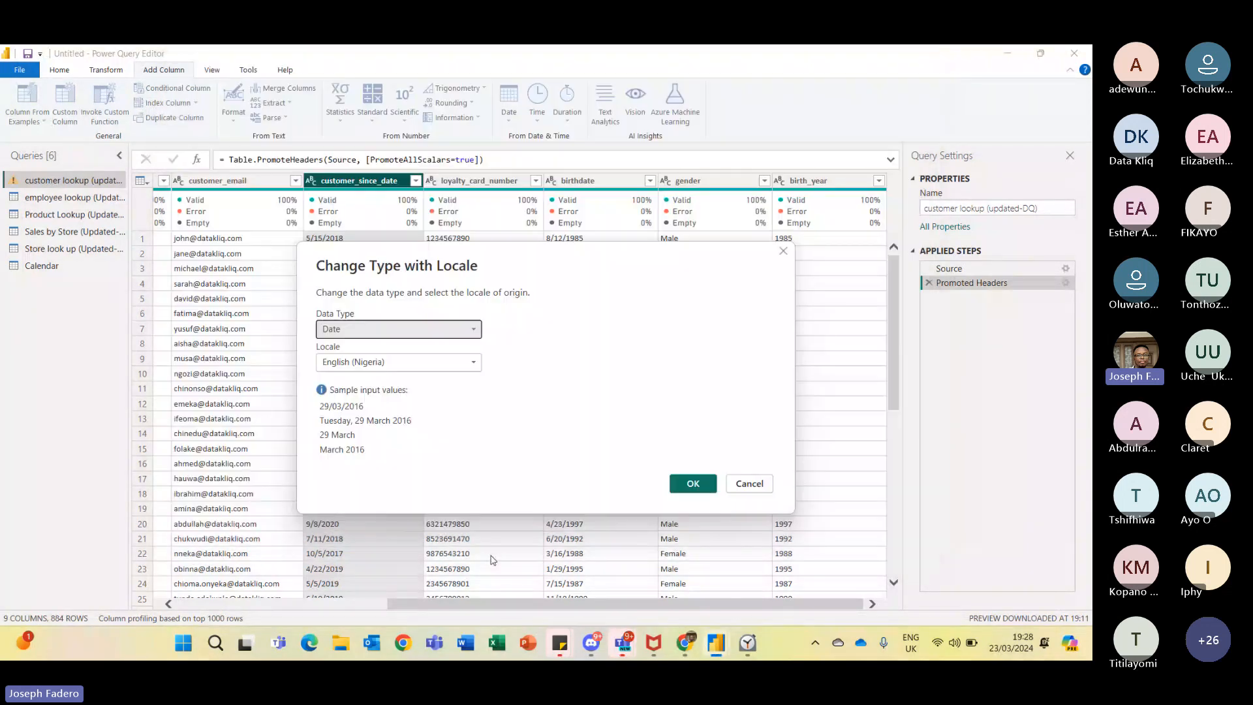
click(474, 362)
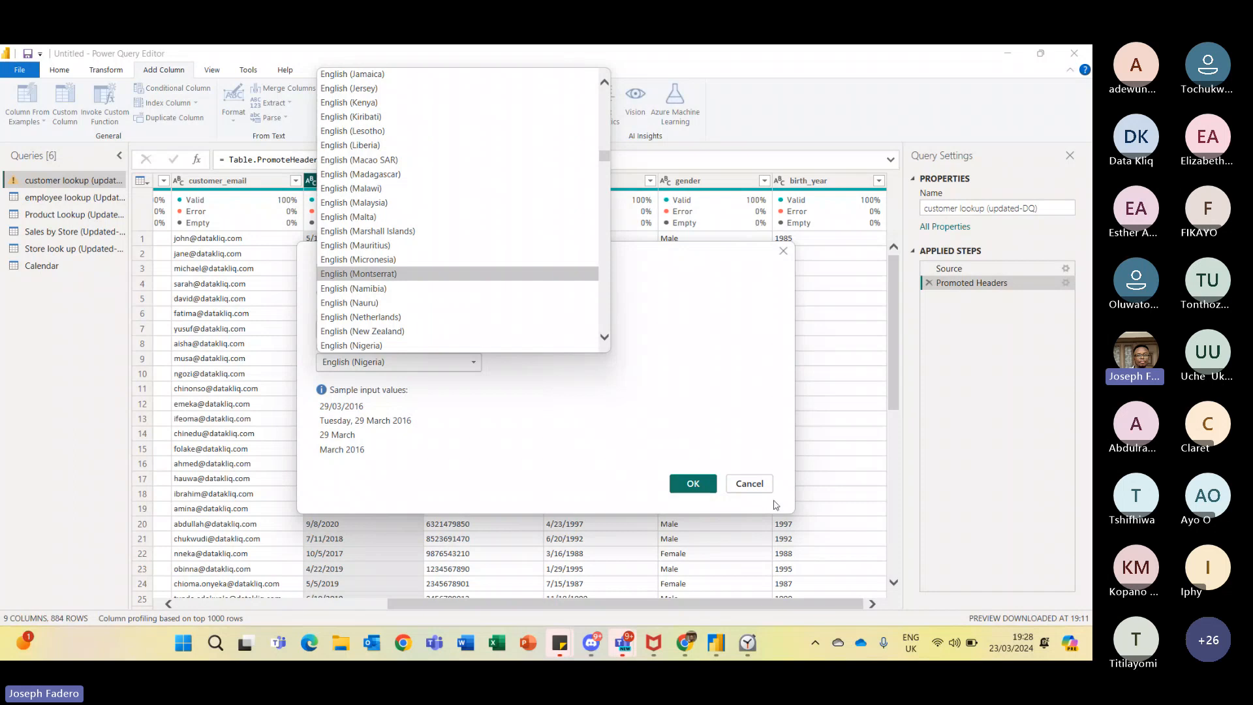
click(751, 484)
mouse_move(301, 200)
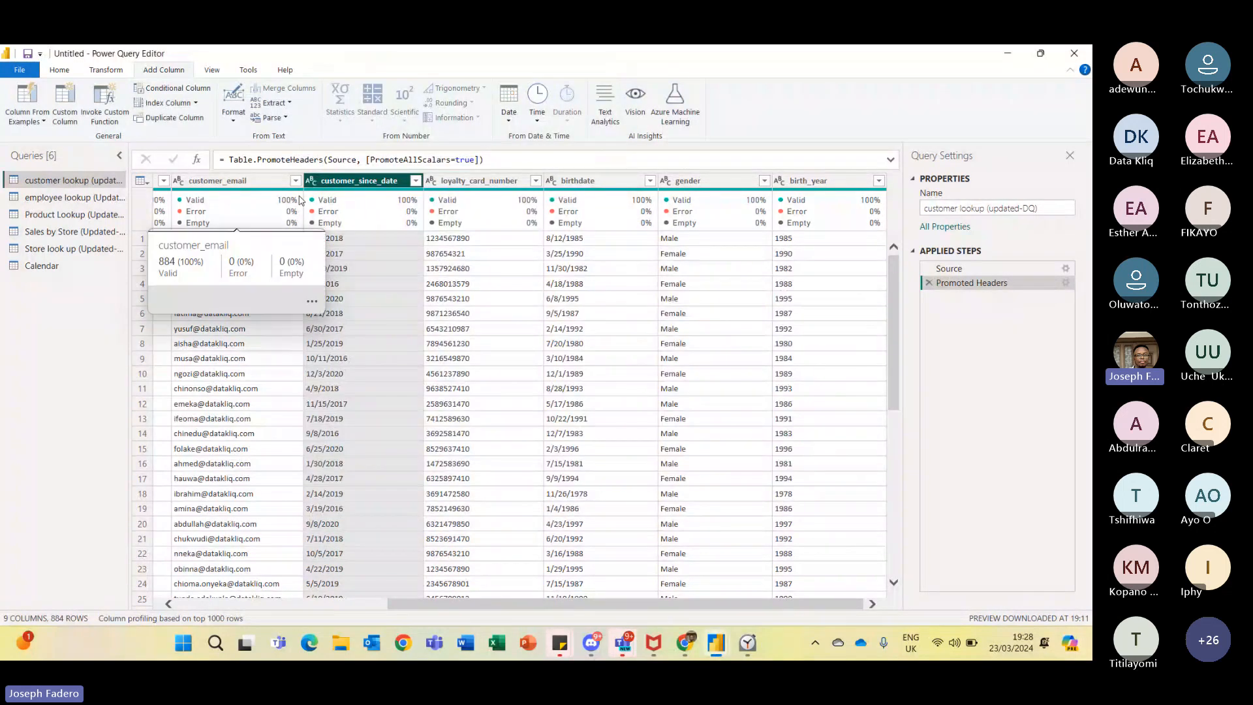
- Open the data source settings to review the connected CSV files, then close the dialog
click(22, 71)
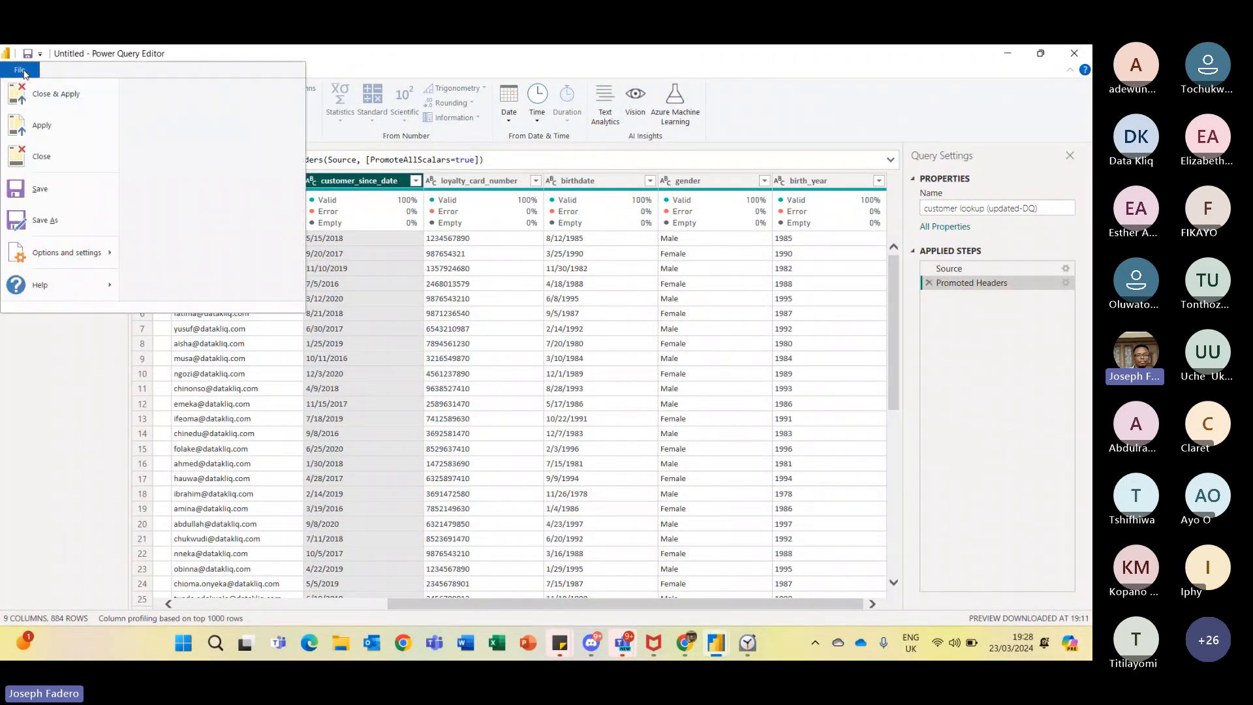
mouse_move(100, 254)
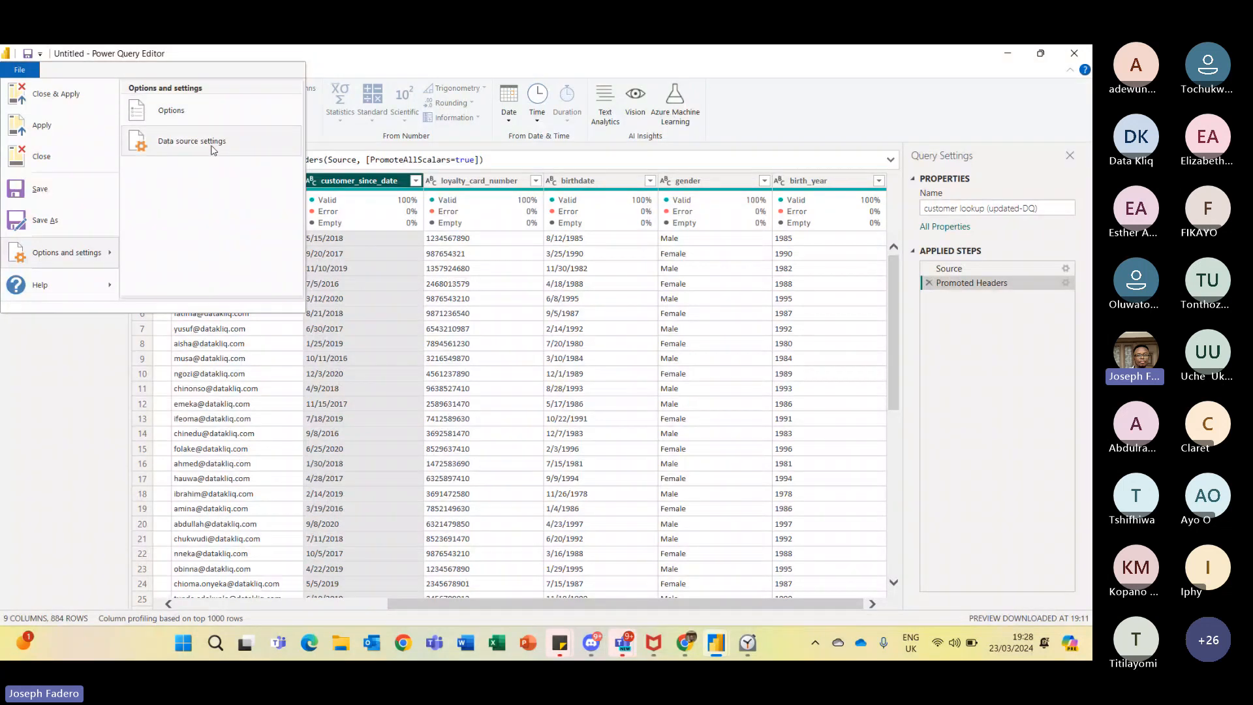
click(199, 140)
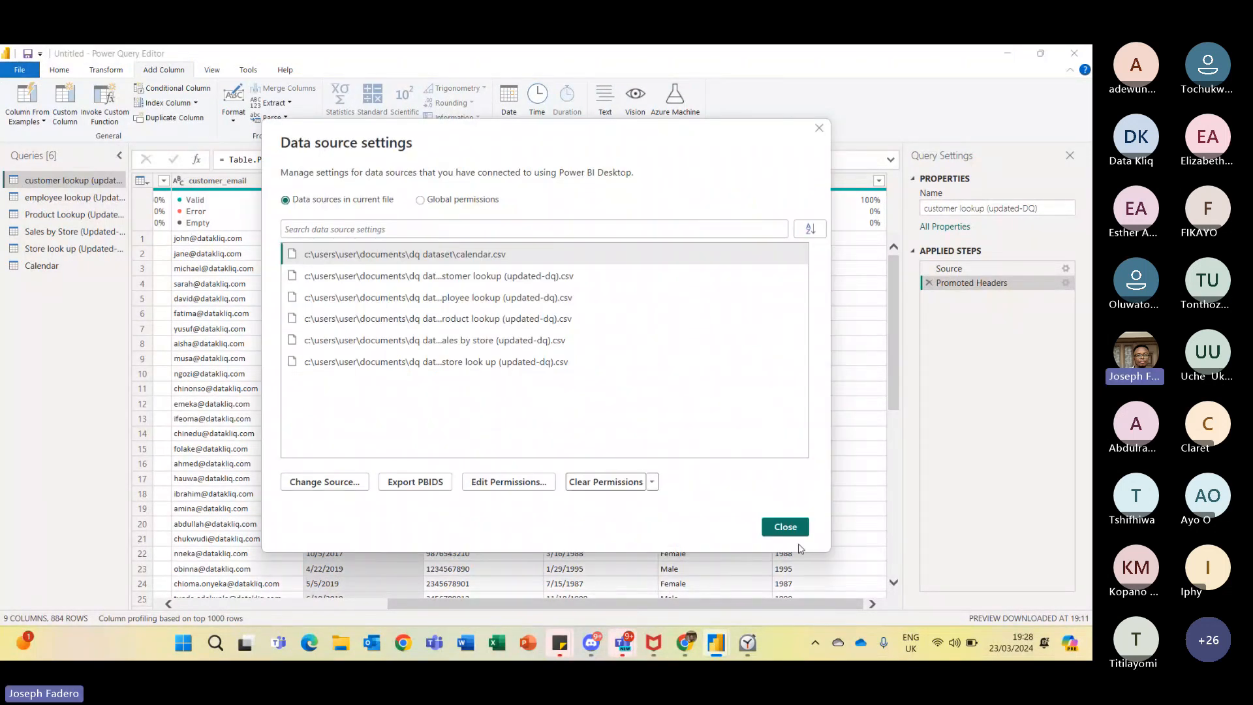
click(786, 527)
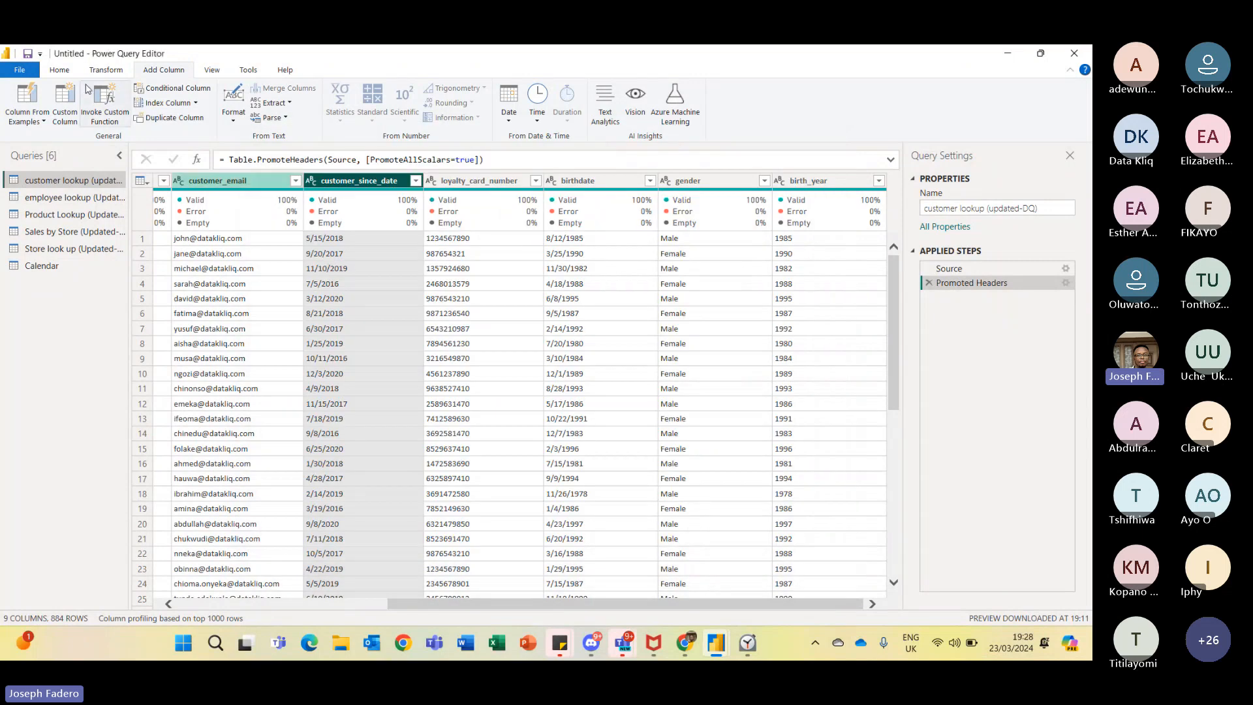
- Open the options and review the global and current-file regional settings, including the locale for import
click(20, 70)
mouse_move(84, 260)
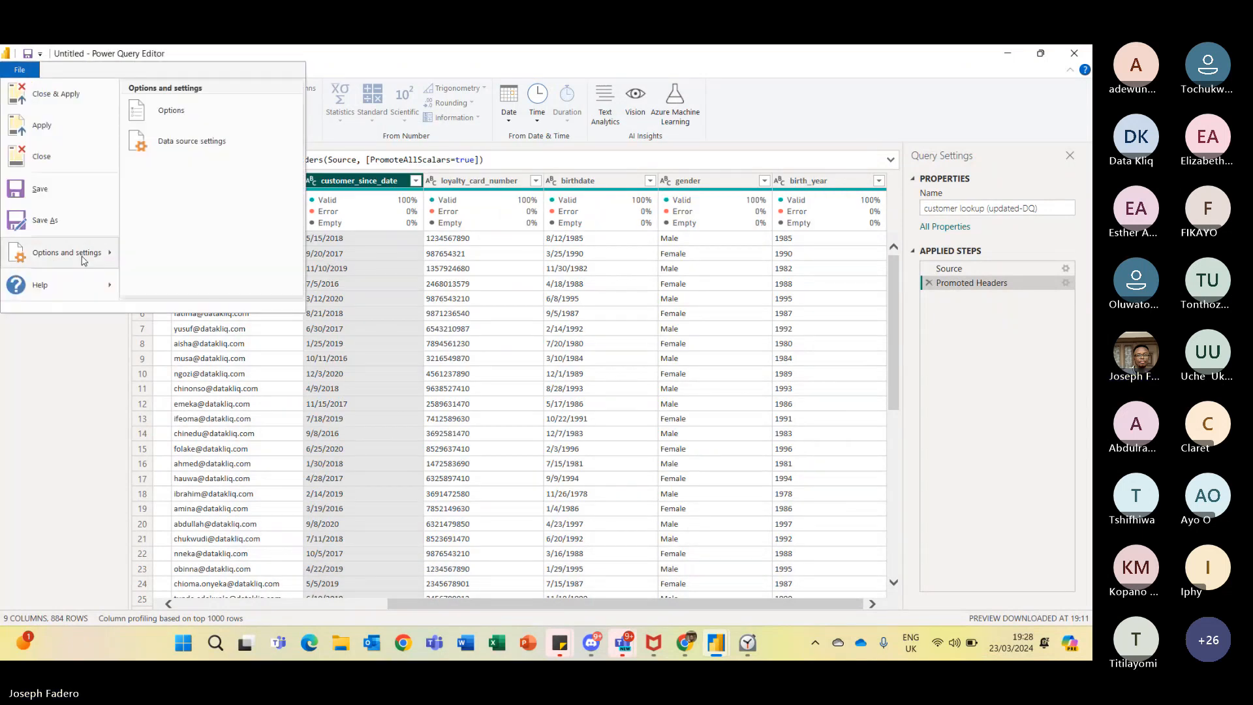
click(227, 115)
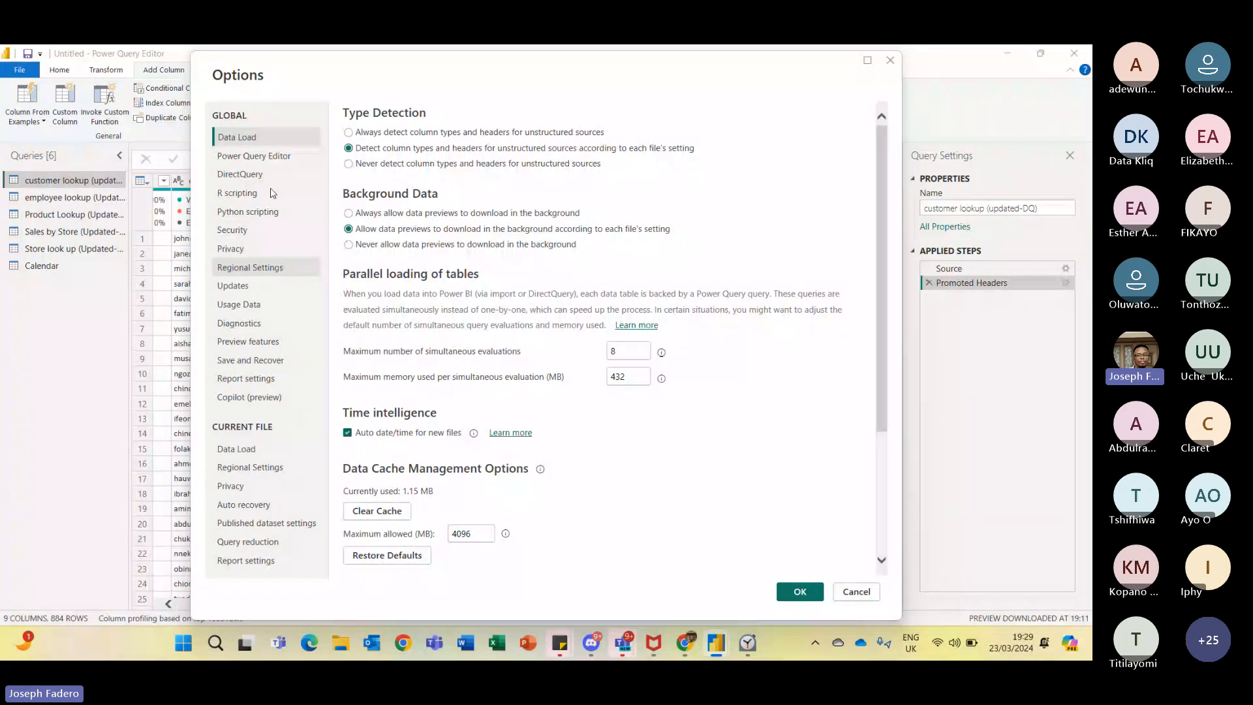
click(273, 269)
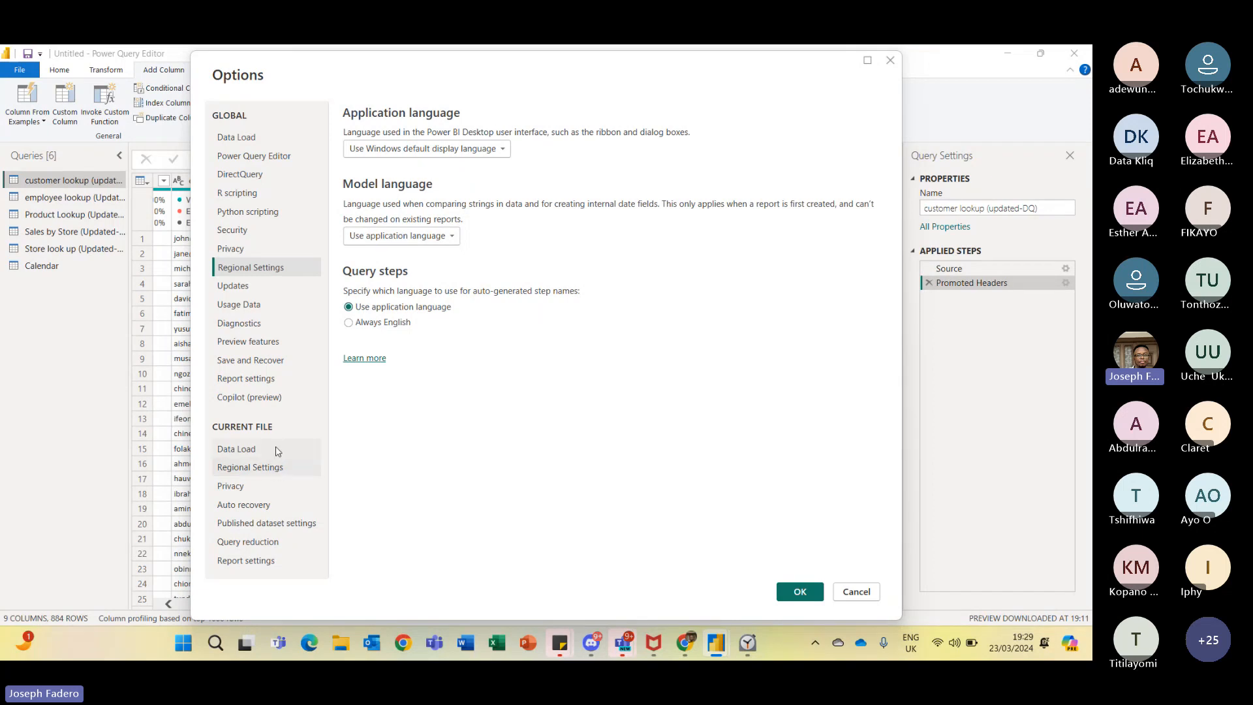
click(279, 472)
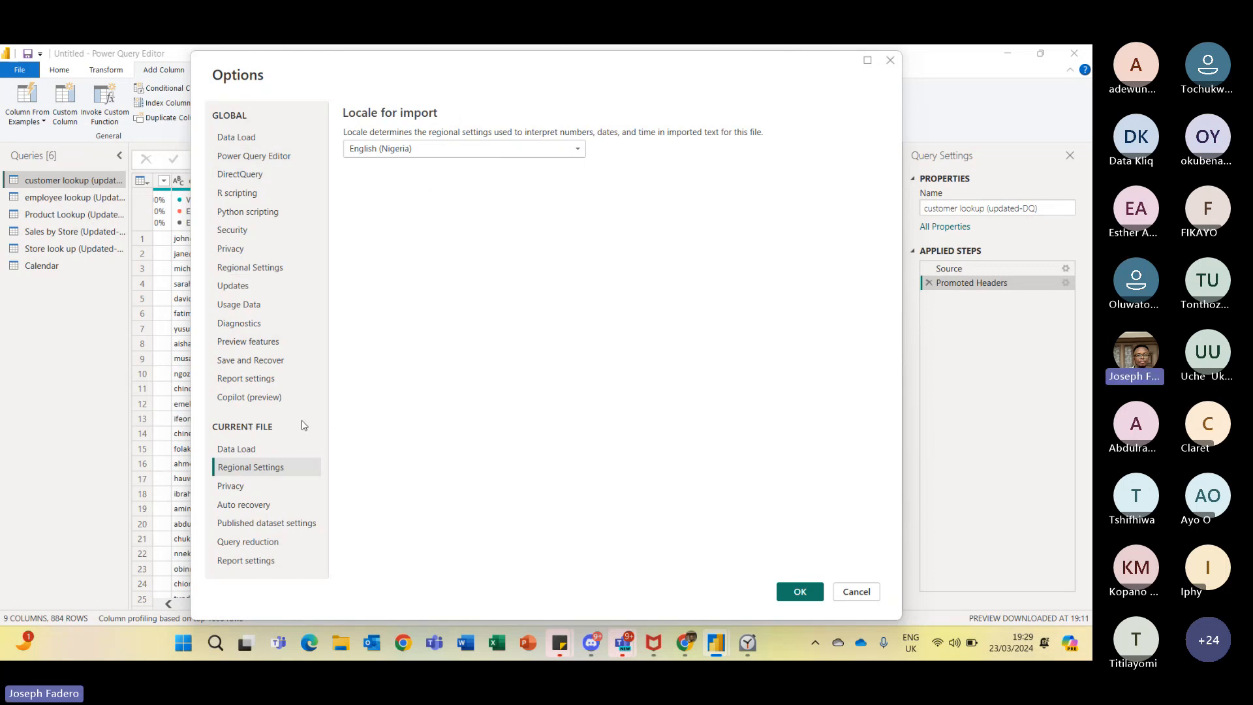
click(577, 150)
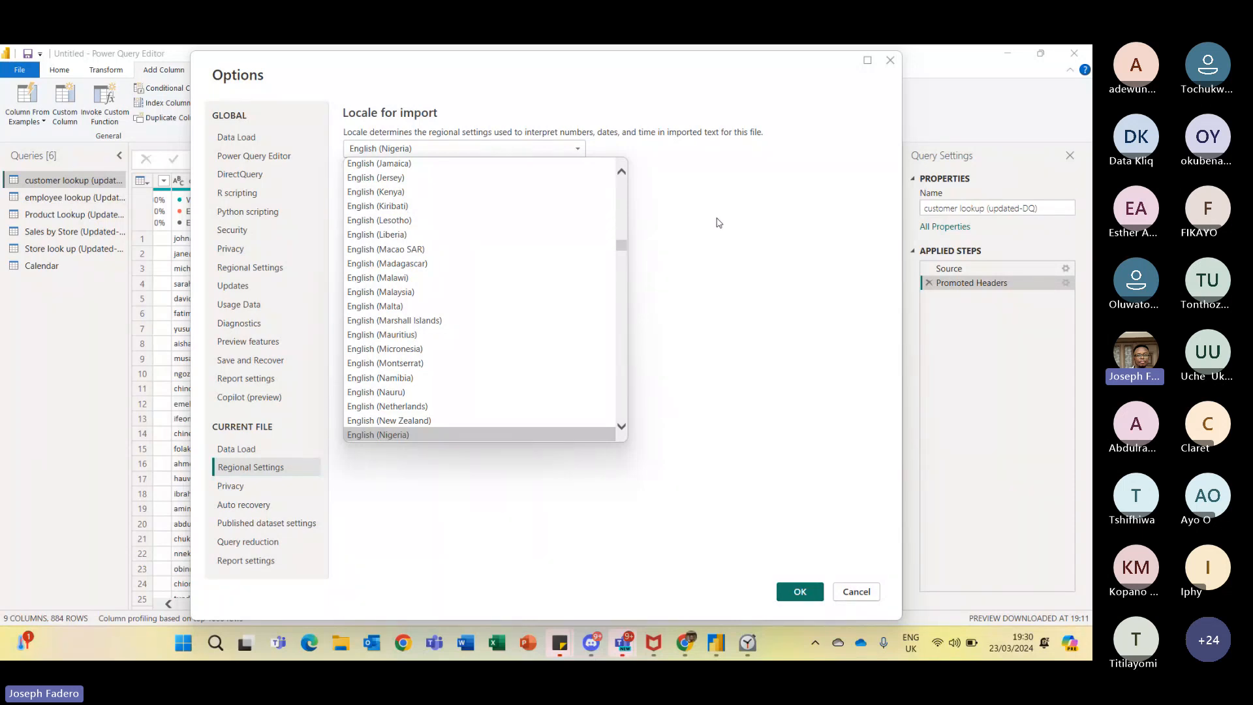
click(679, 240)
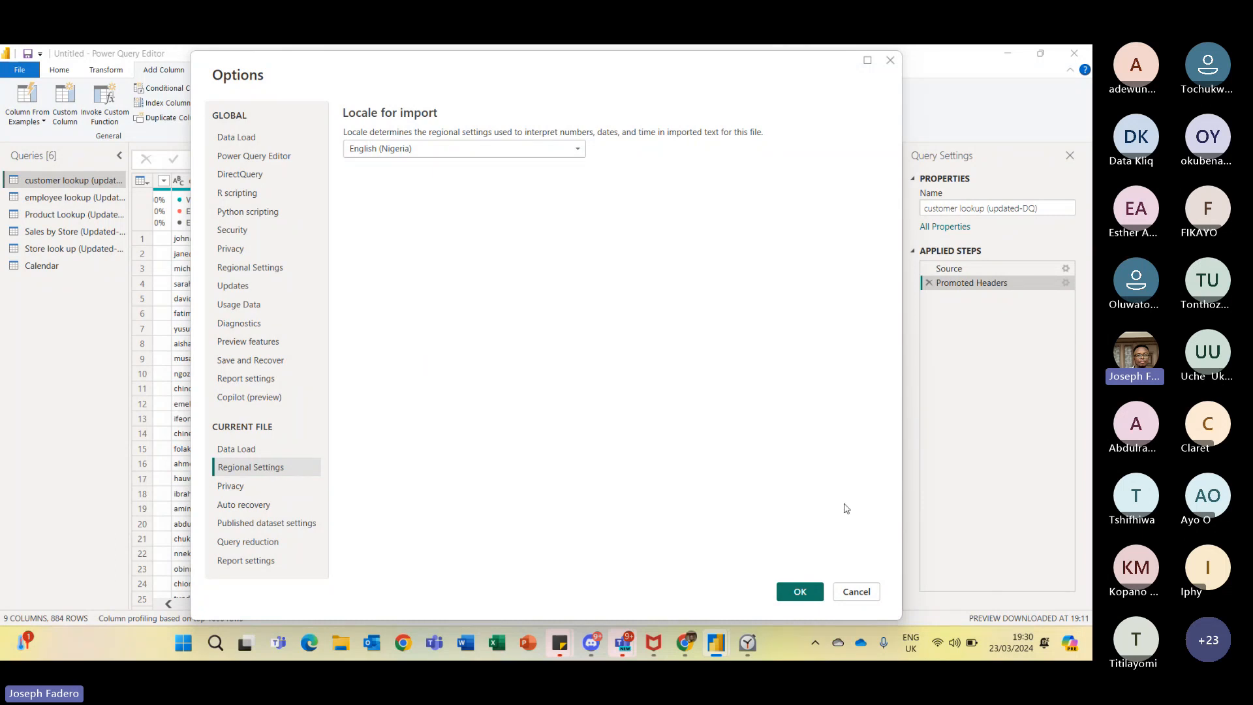
click(870, 598)
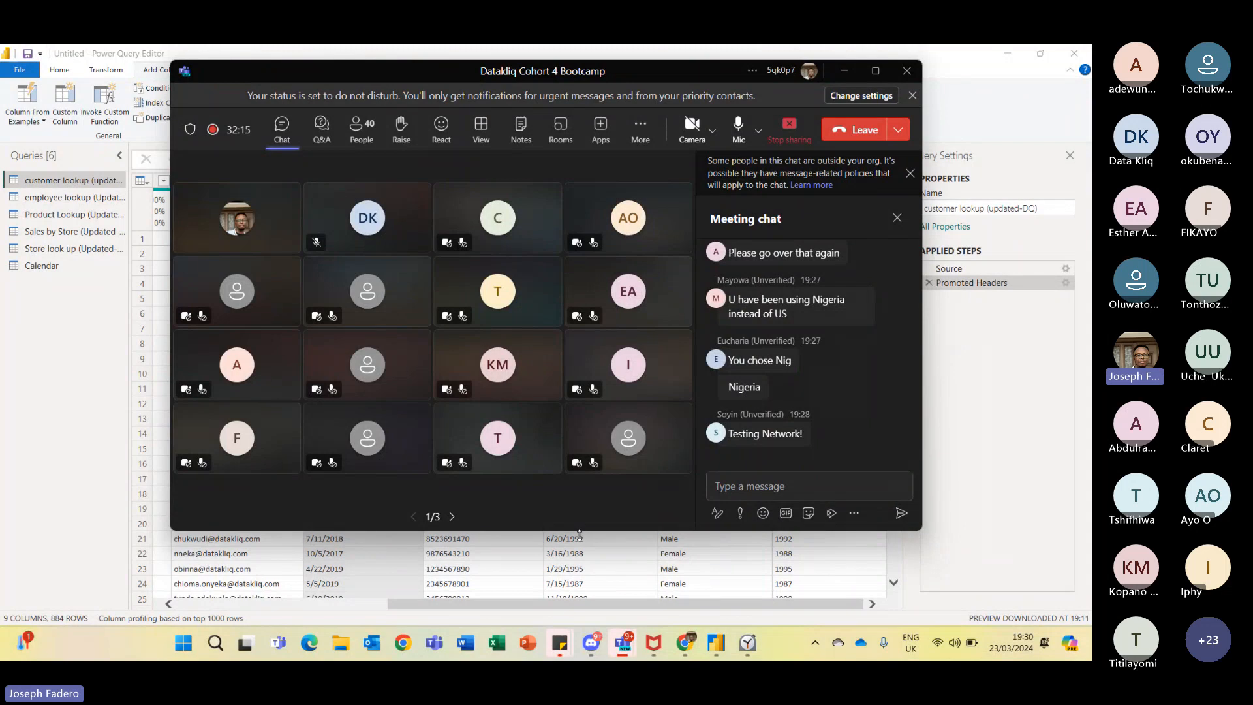
- Change customer_since_date to the Date type using the English (United States) locale
click(646, 573)
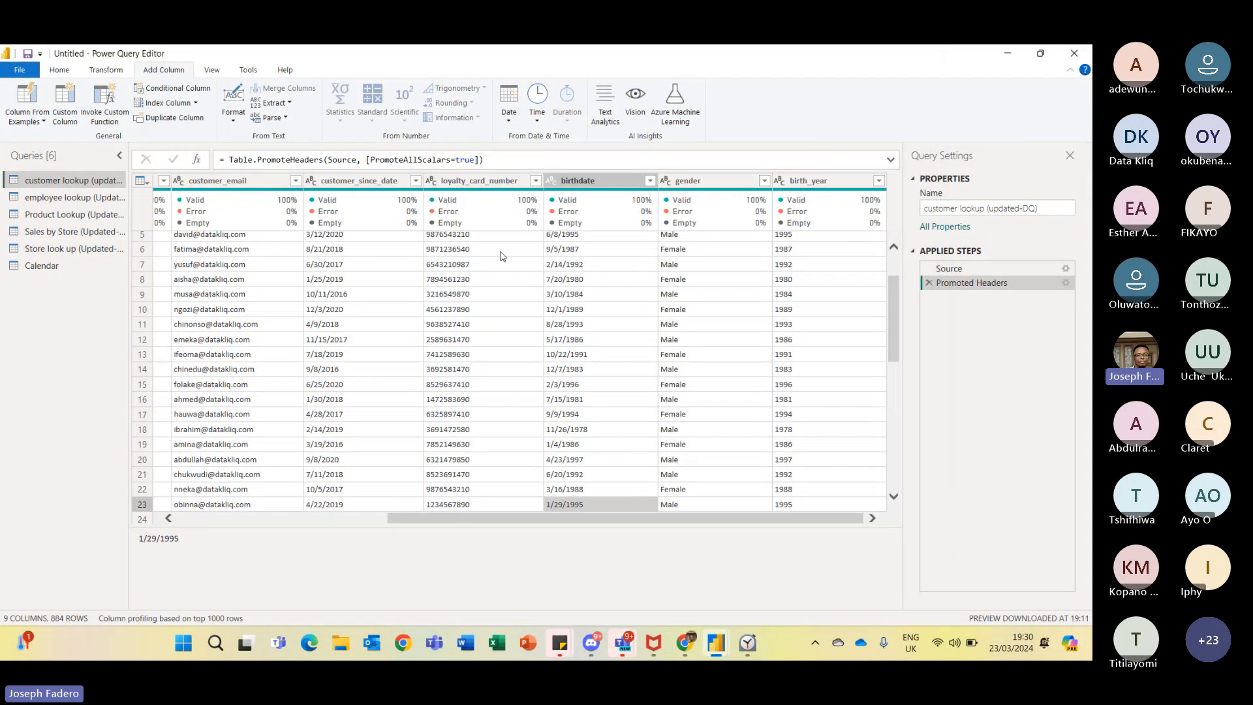
click(367, 180)
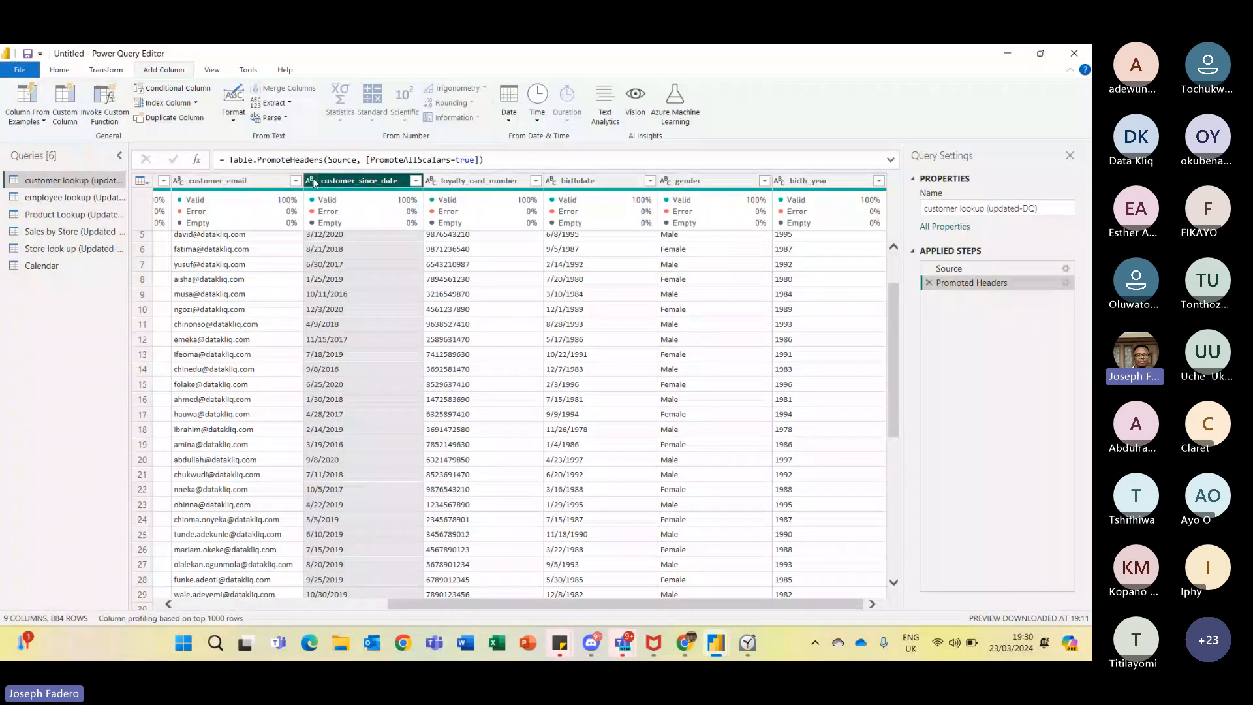
click(314, 182)
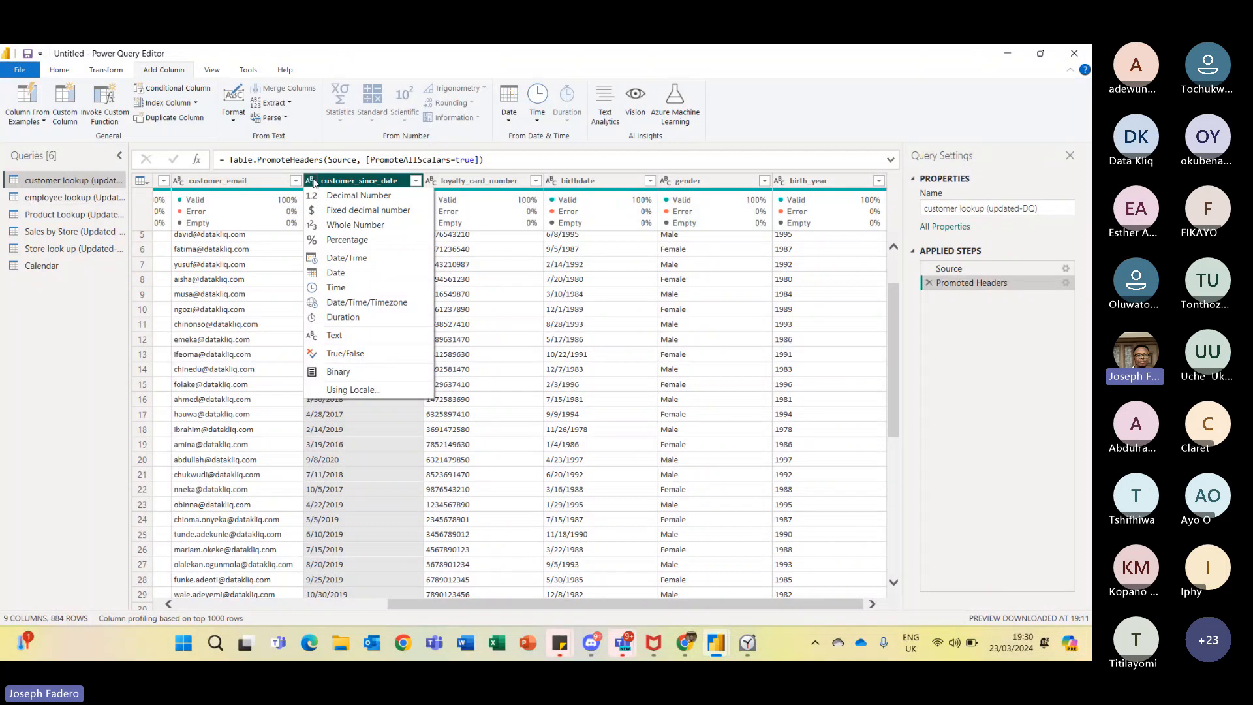
click(364, 394)
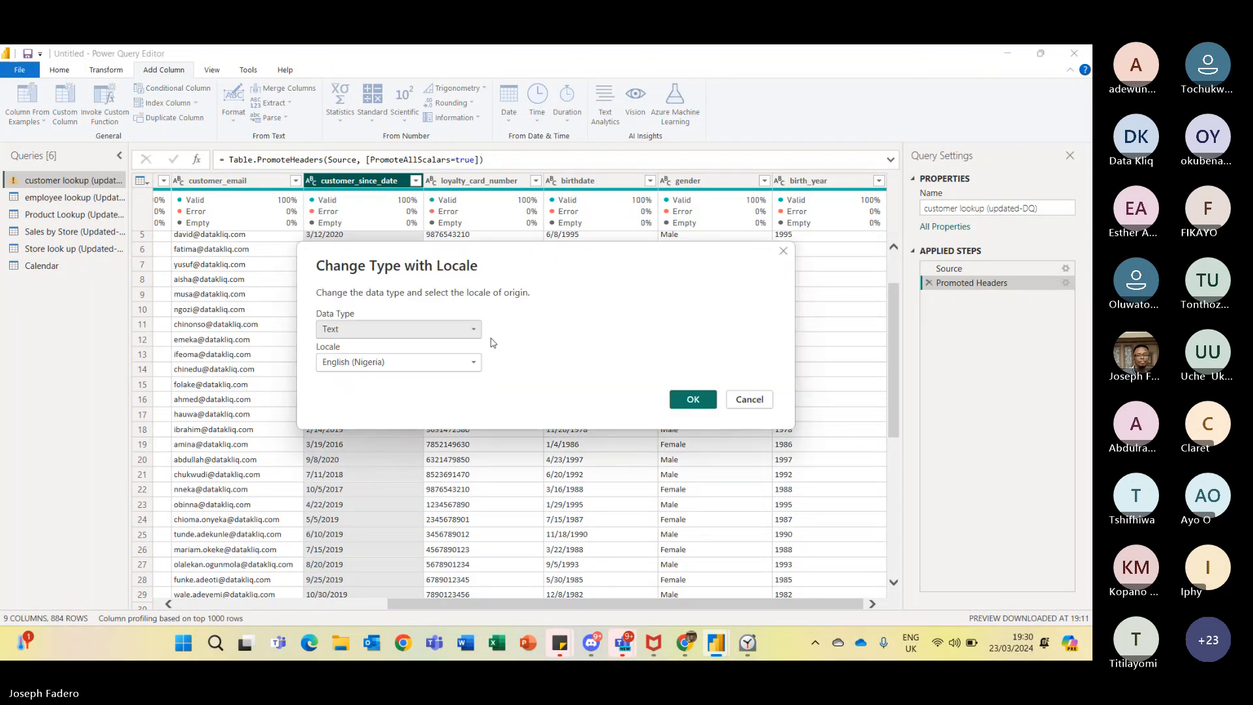
click(475, 332)
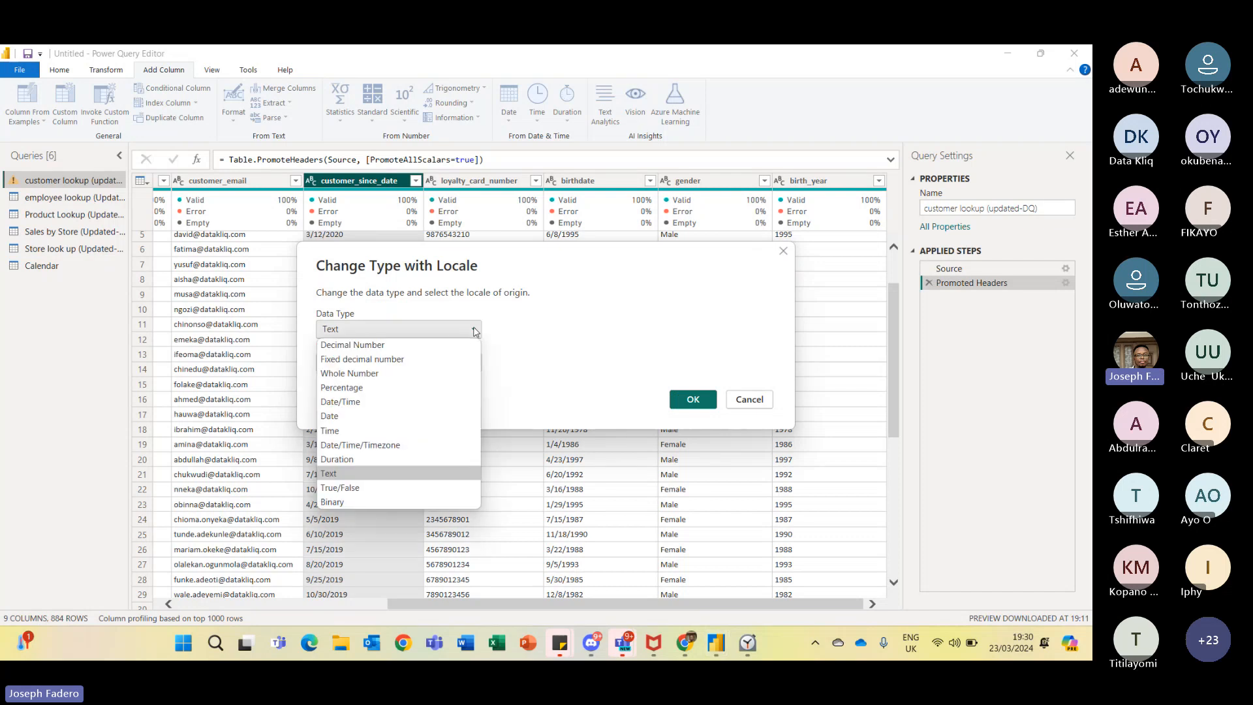
click(359, 418)
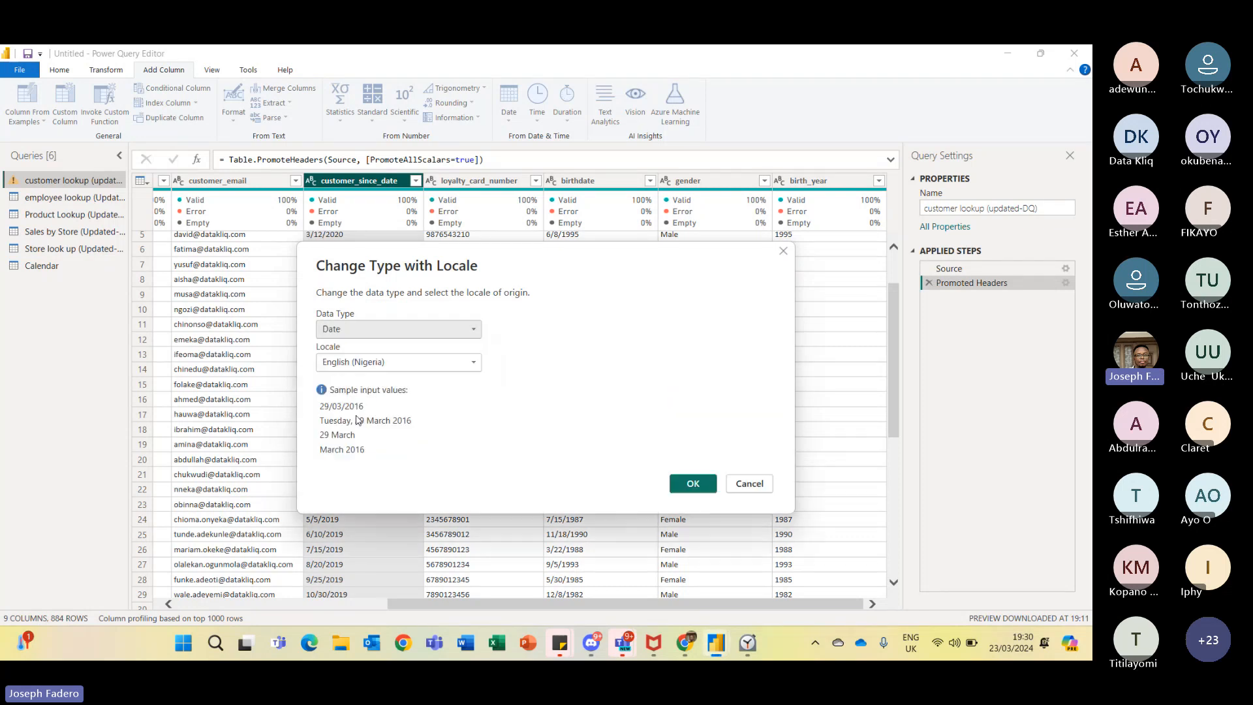
click(474, 364)
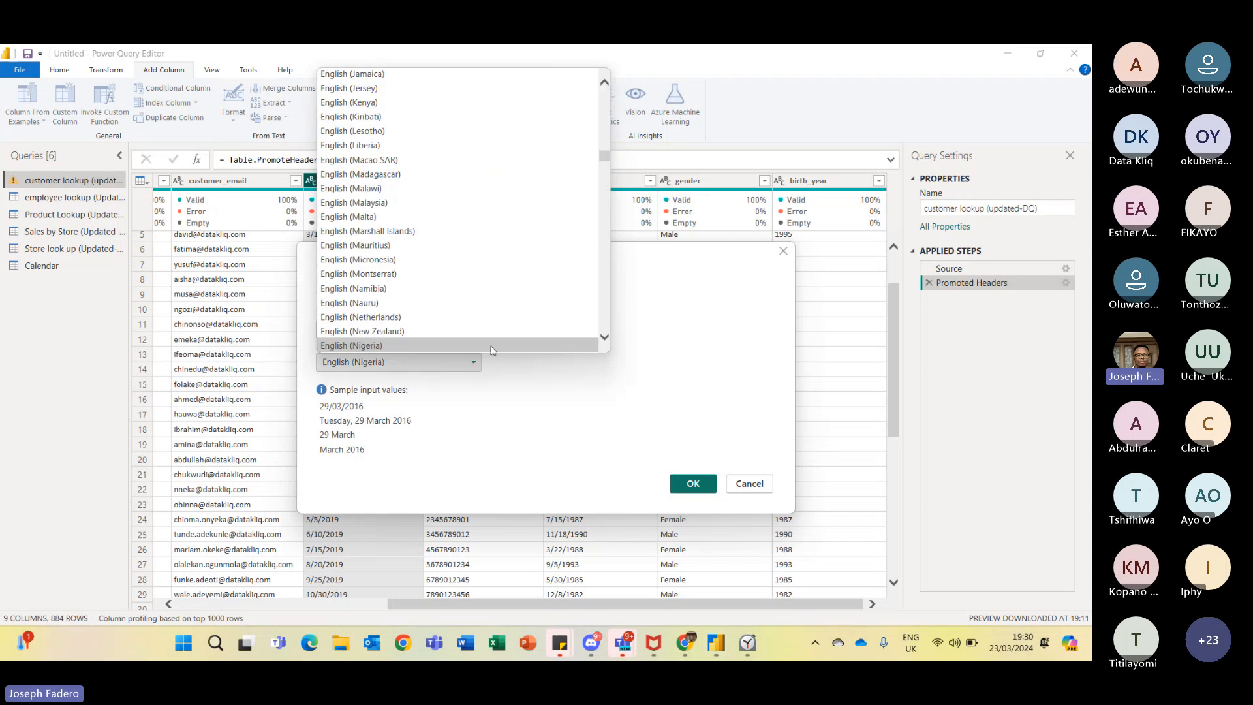
mouse_move(606, 160)
mouse_down()
mouse_move(603, 142)
mouse_move(600, 201)
mouse_move(602, 181)
mouse_up()
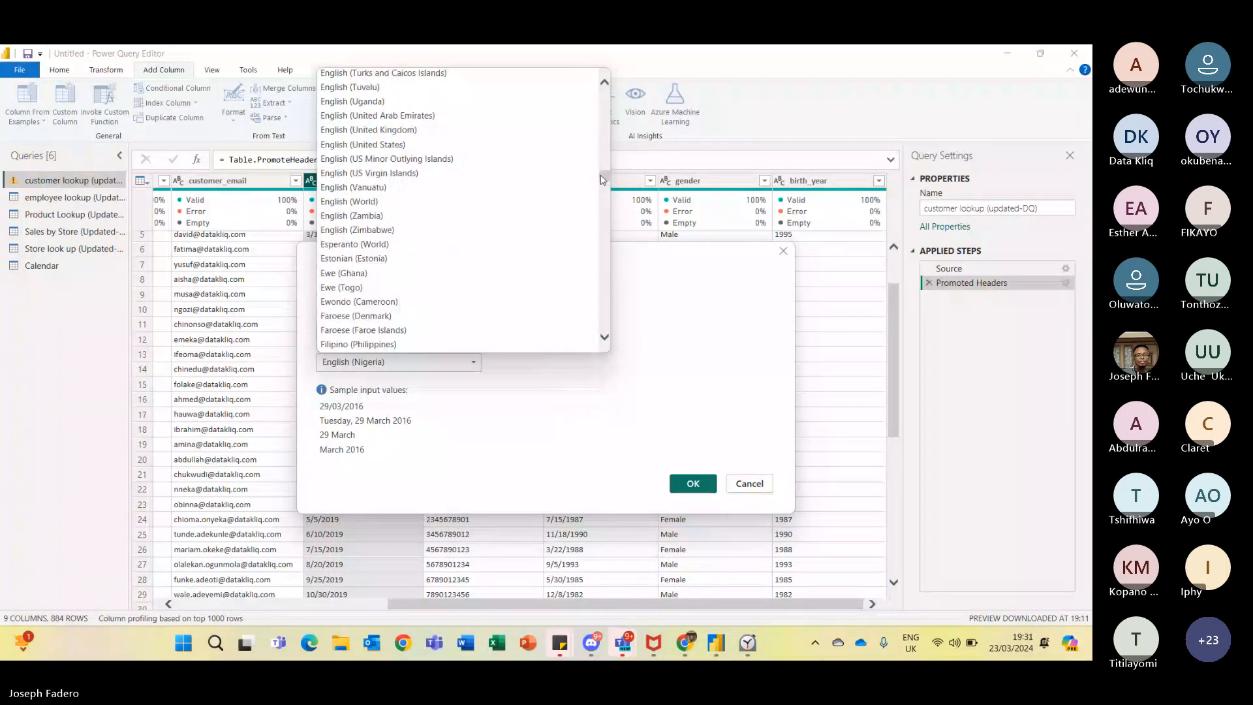
click(507, 144)
click(693, 484)
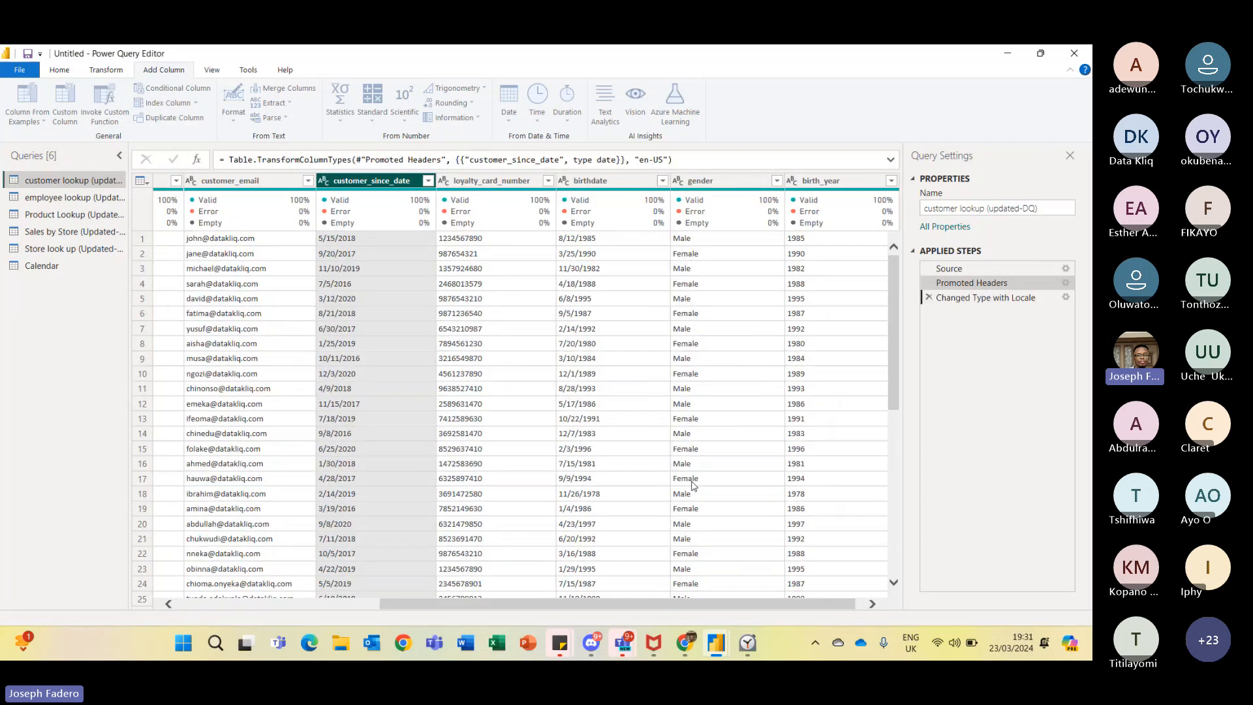
- Change birthdate to the Date type using the English (United States) locale
click(581, 181)
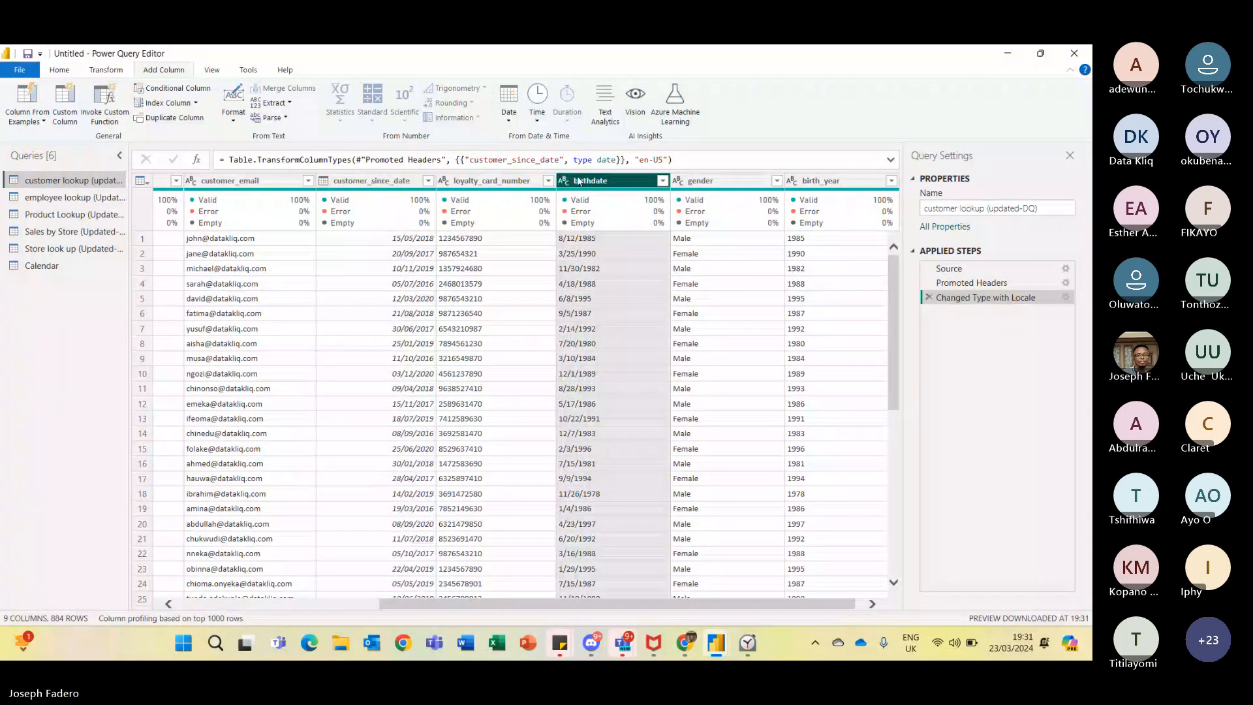
click(565, 181)
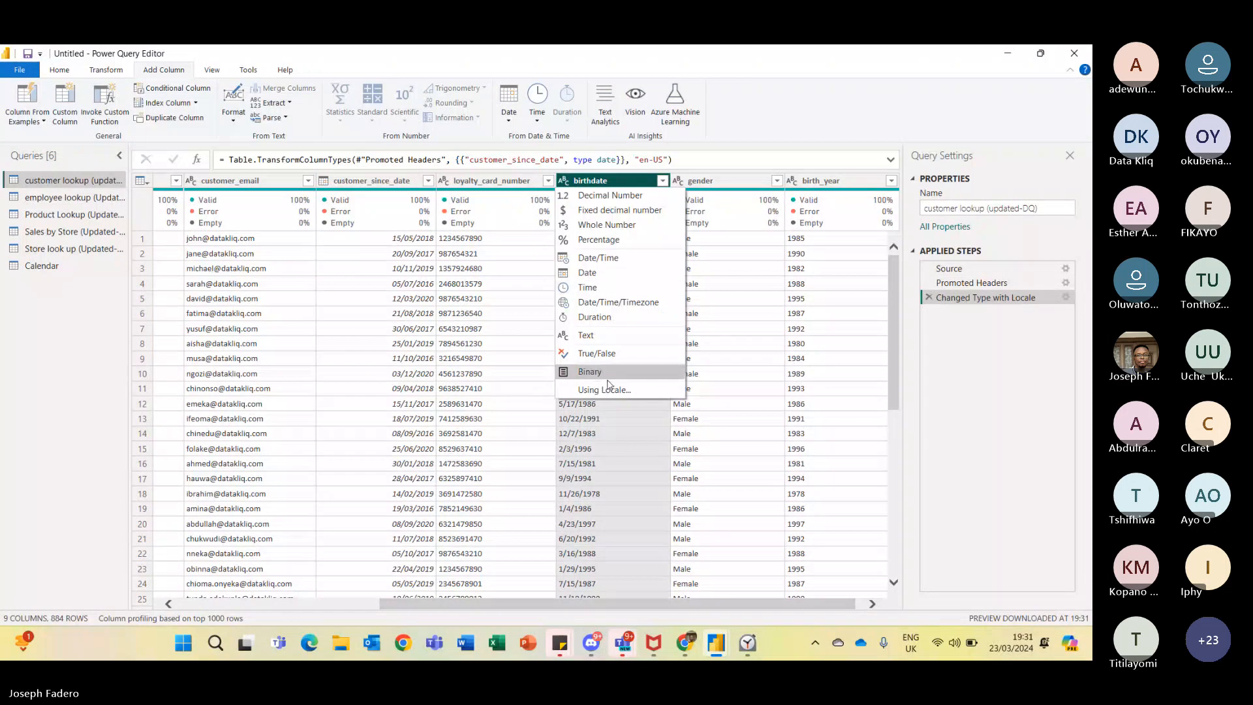
click(590, 387)
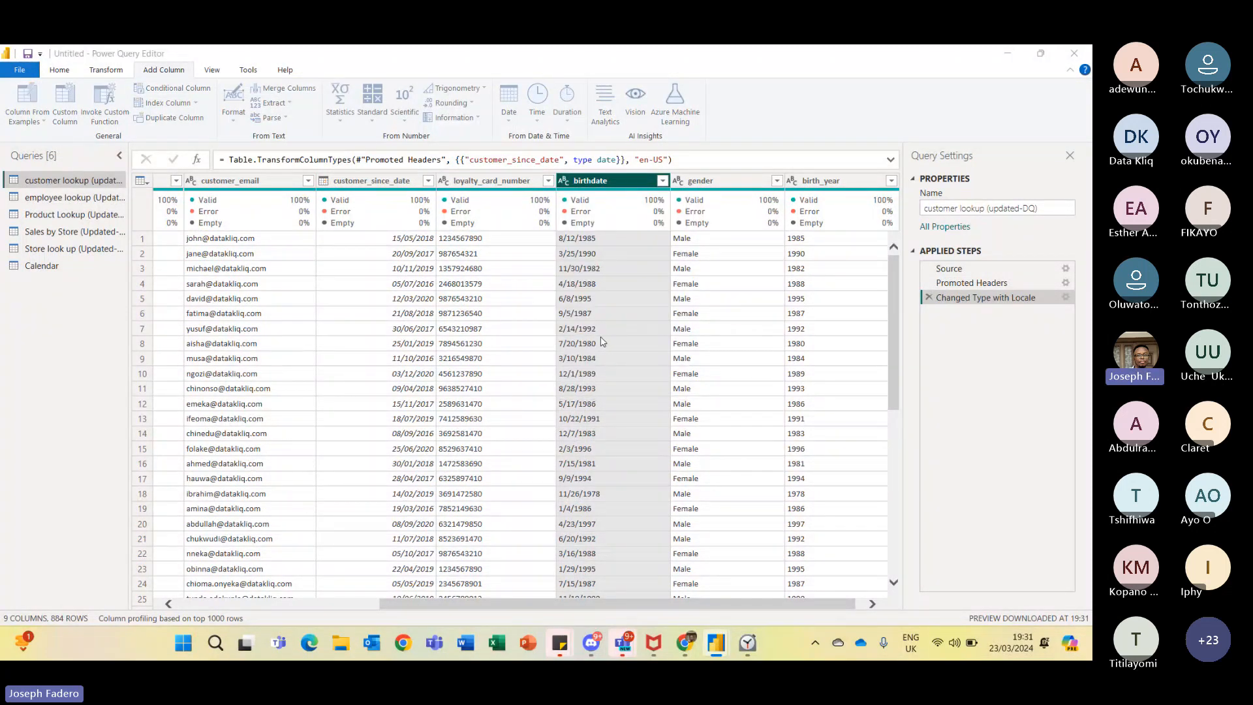
click(472, 332)
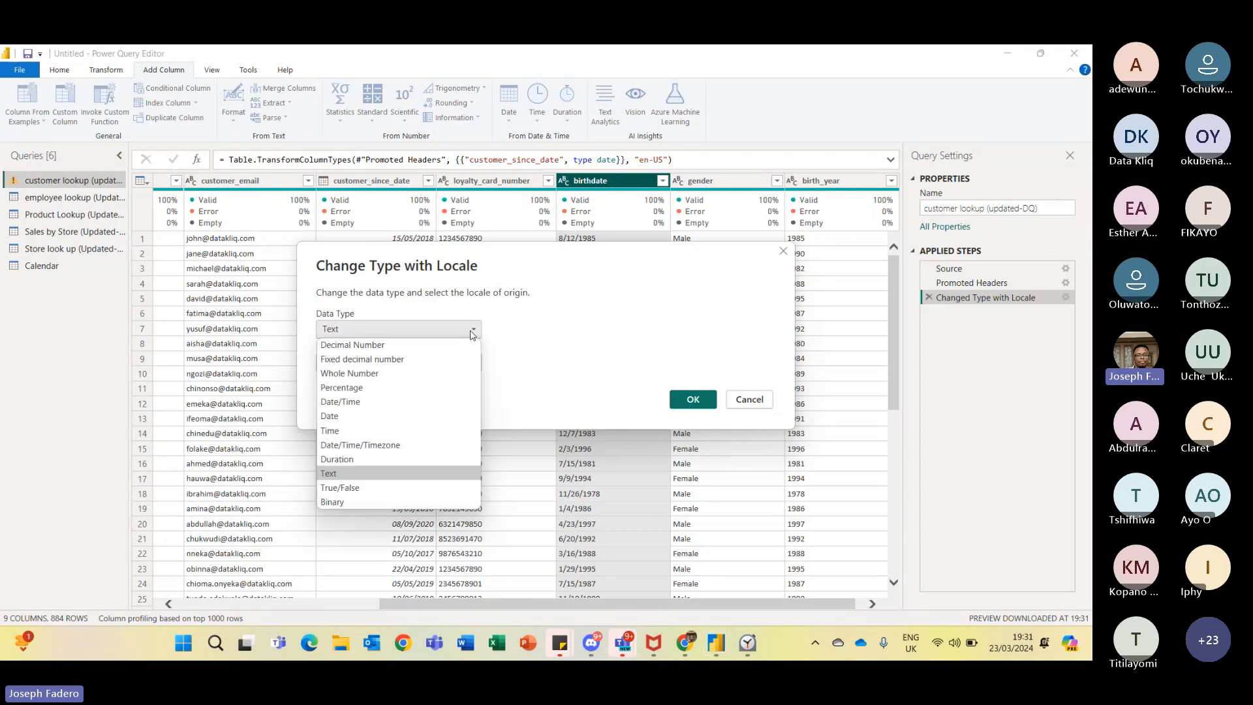
click(411, 416)
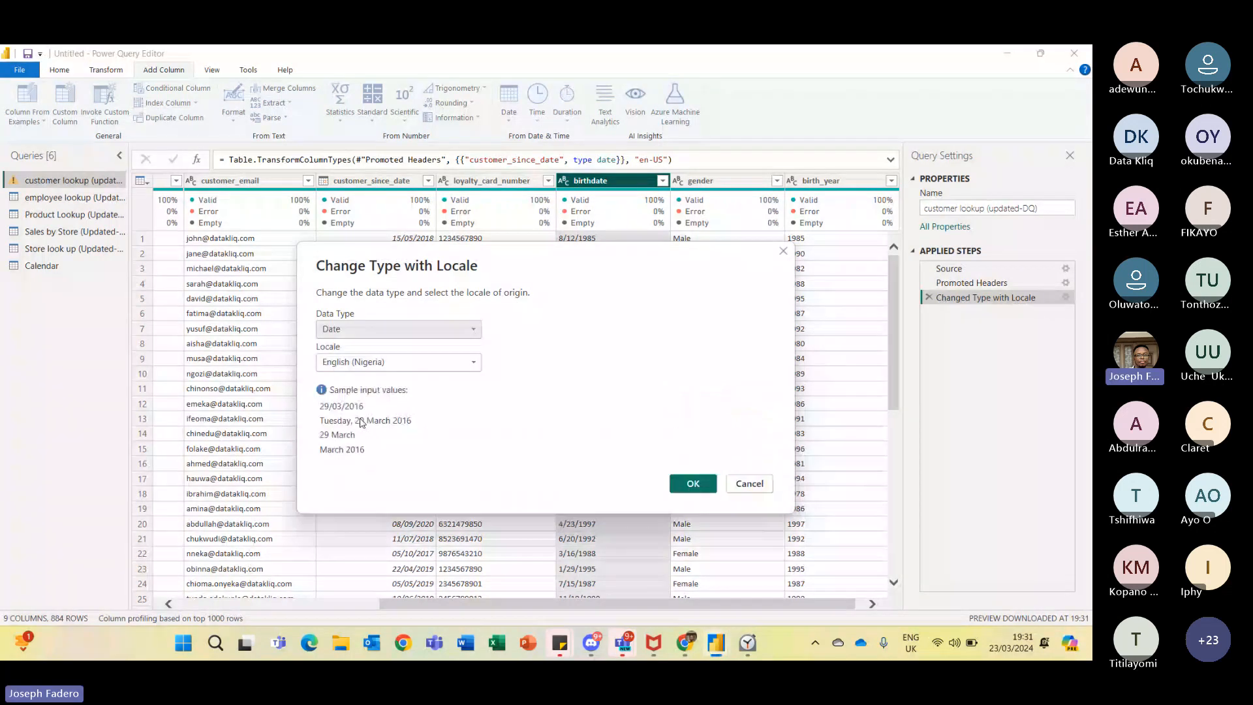
click(465, 363)
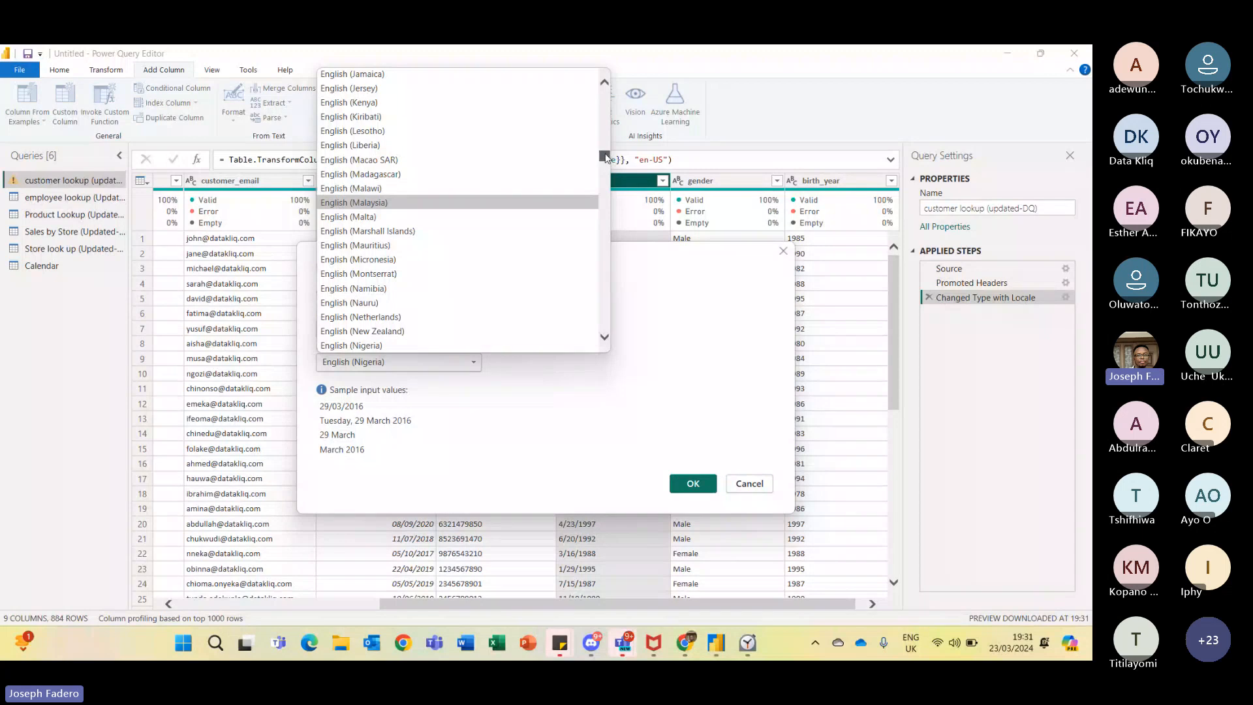
drag(606, 157, 612, 189)
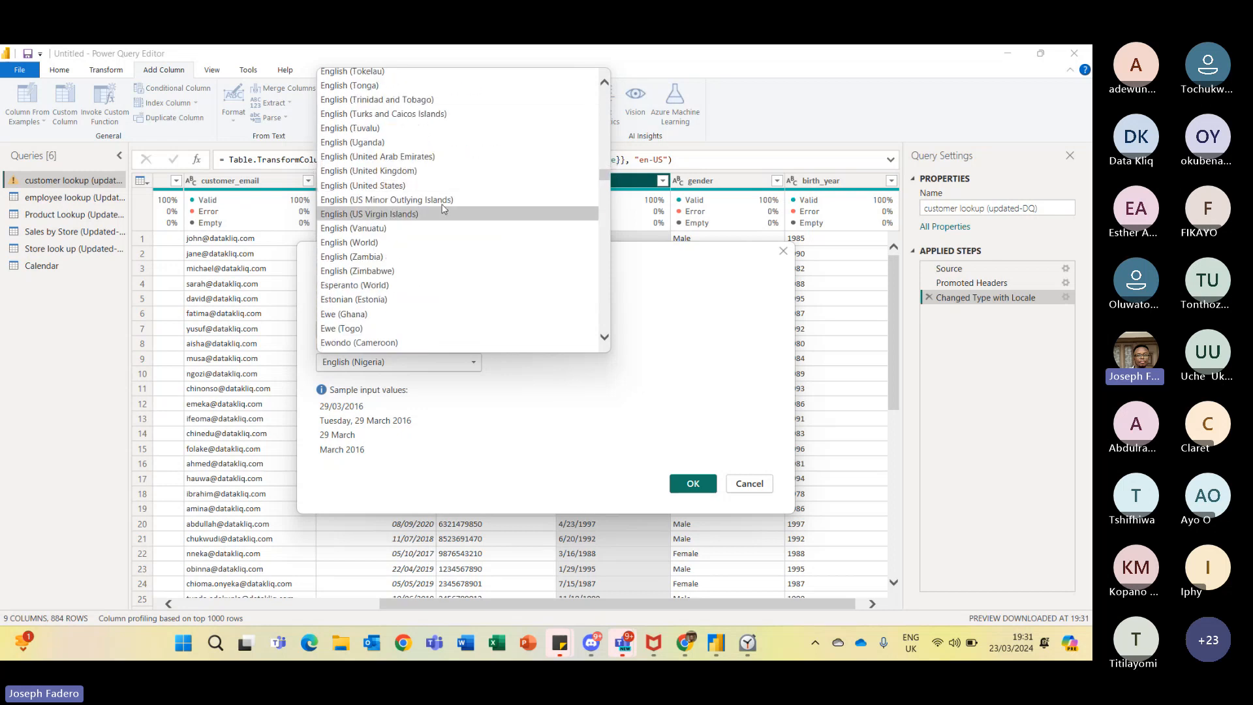
click(436, 186)
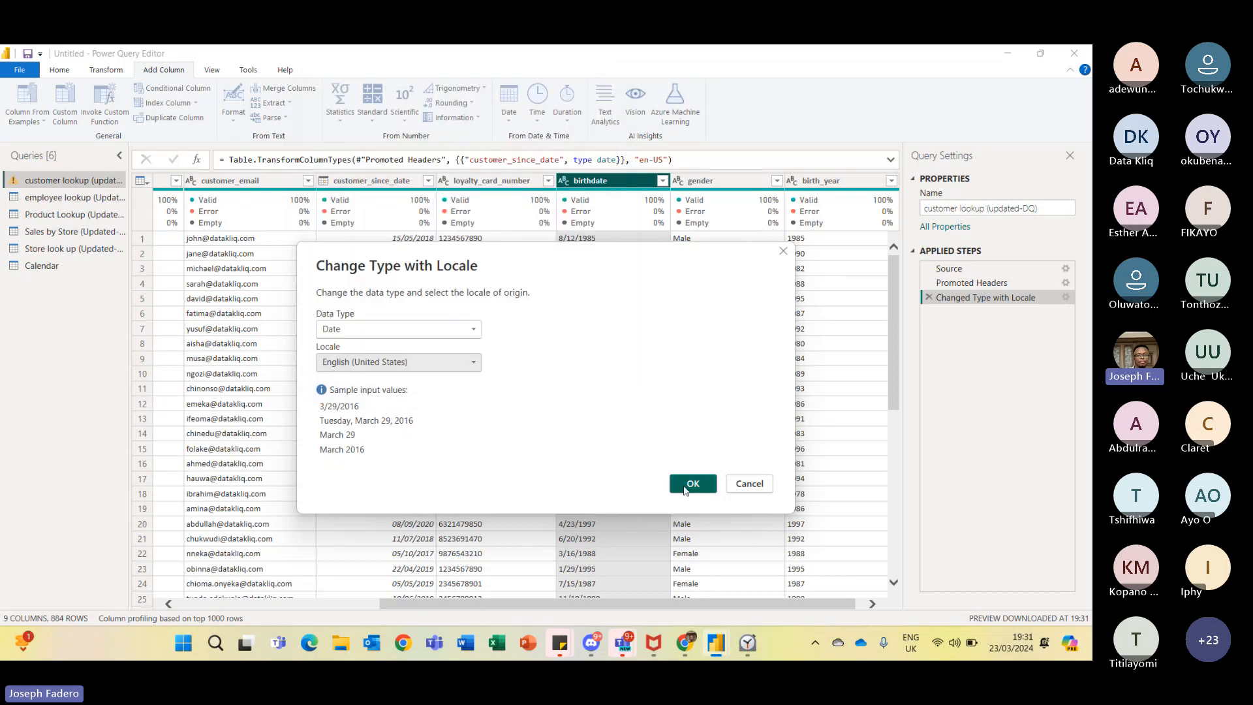
click(685, 486)
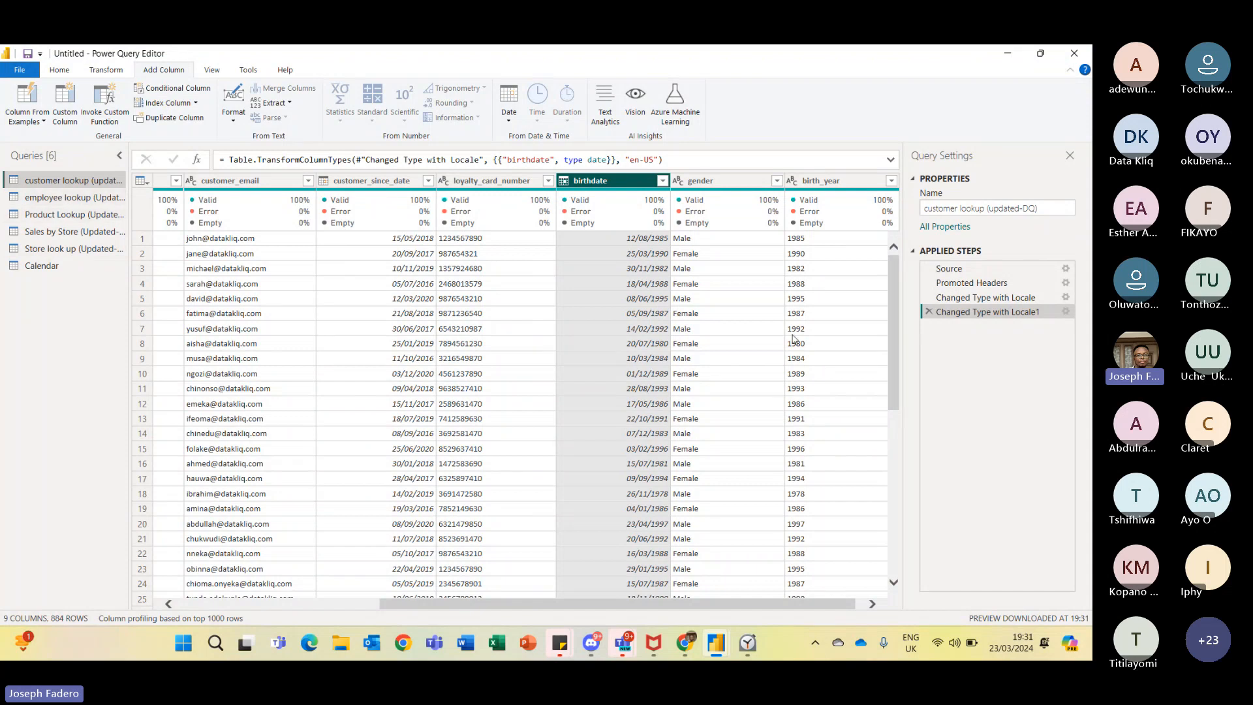
- Compare the two Changed Type with Locale steps of customer lookup and inspect the birthdate type-change formula
click(991, 297)
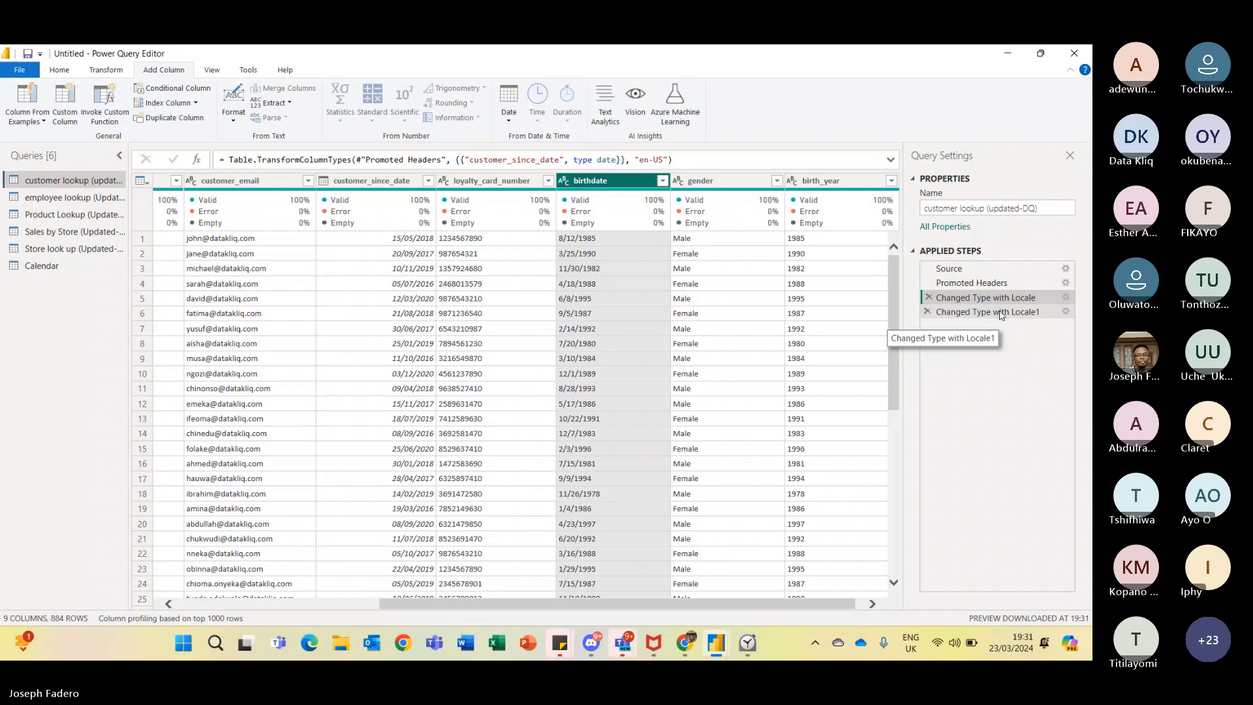
click(993, 311)
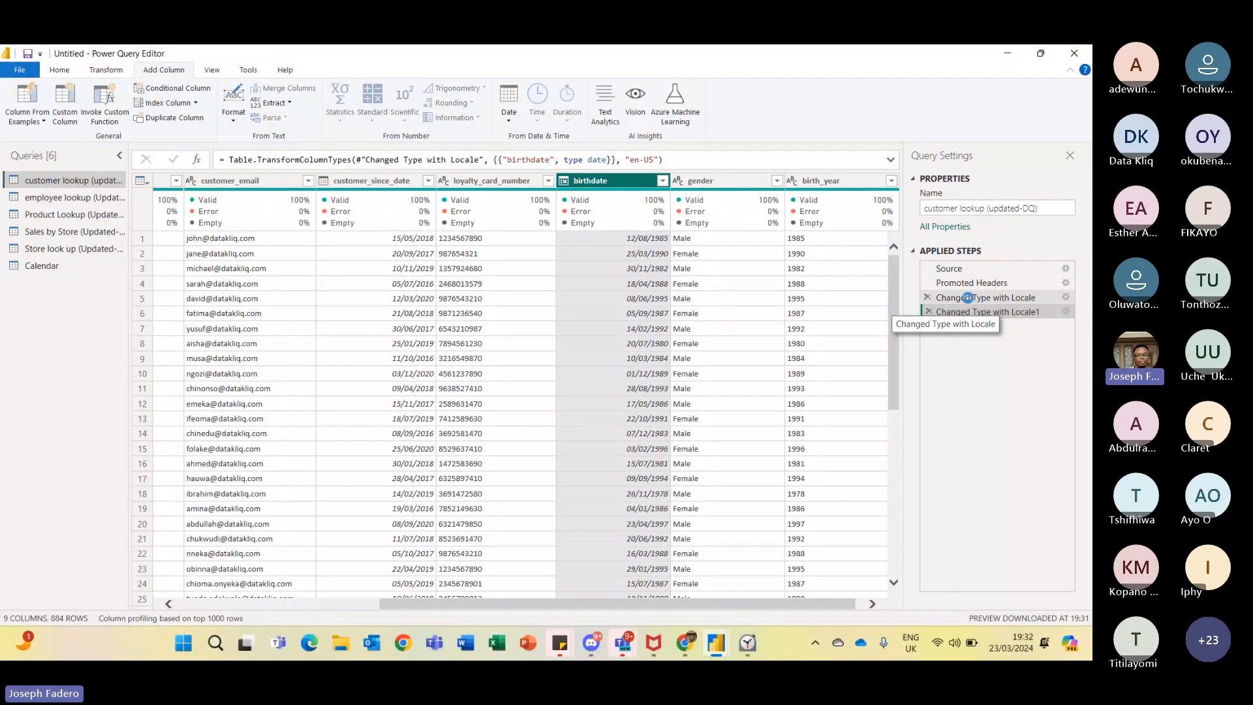
click(970, 300)
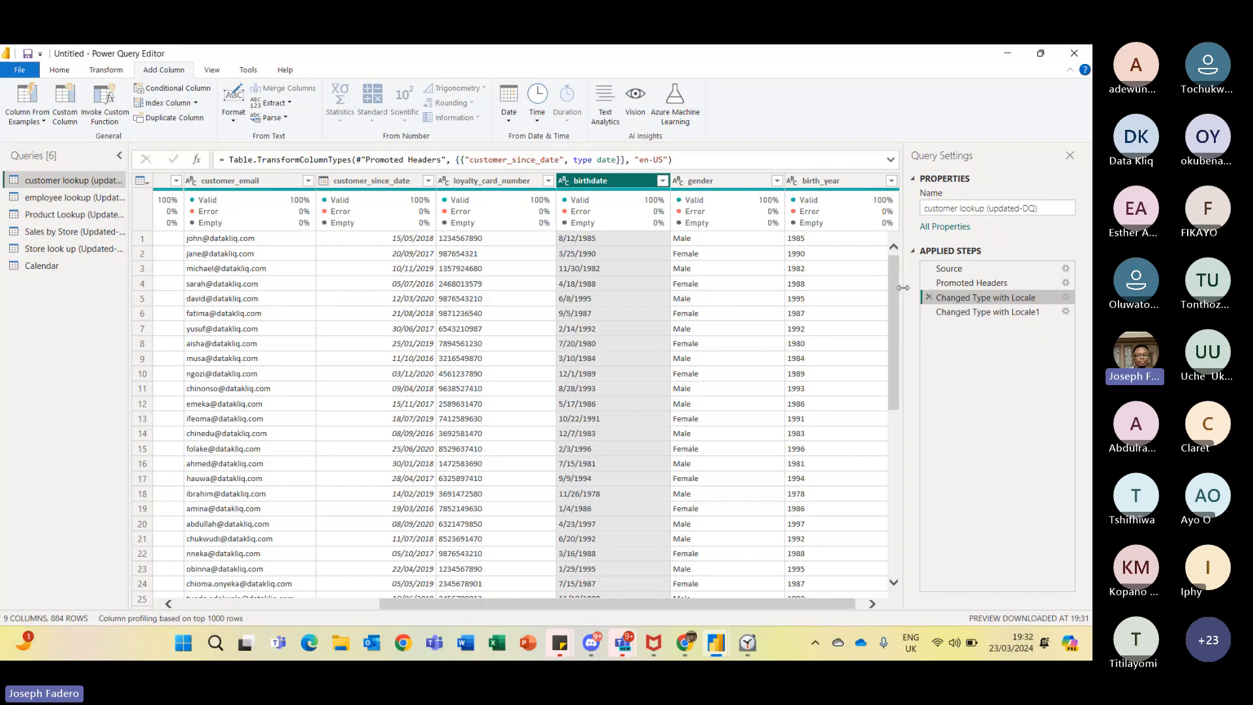
key(Down)
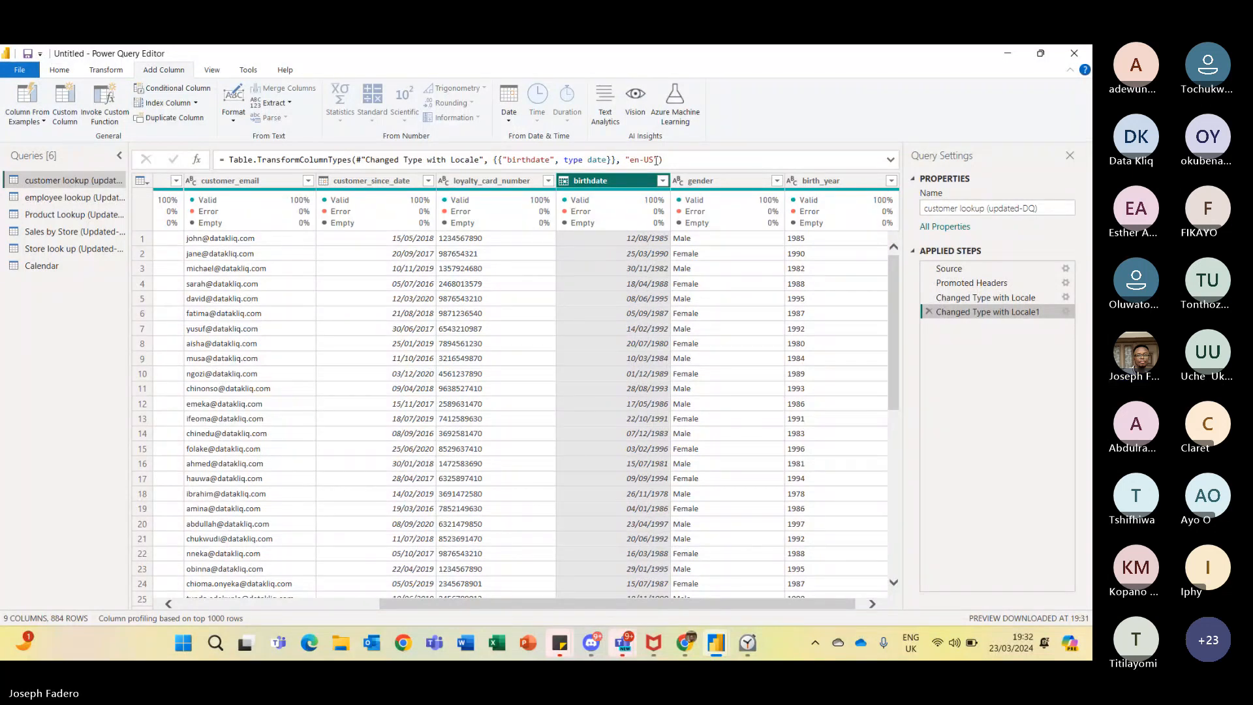
click(659, 159)
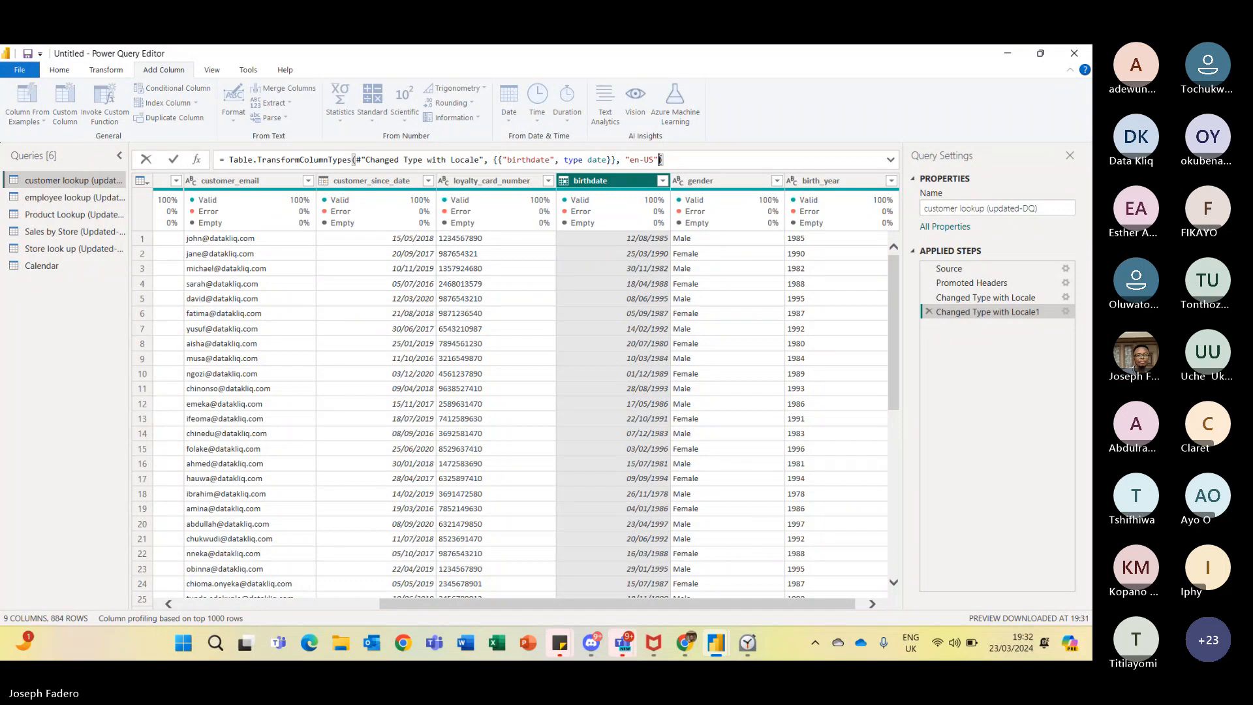
drag(659, 160, 491, 159)
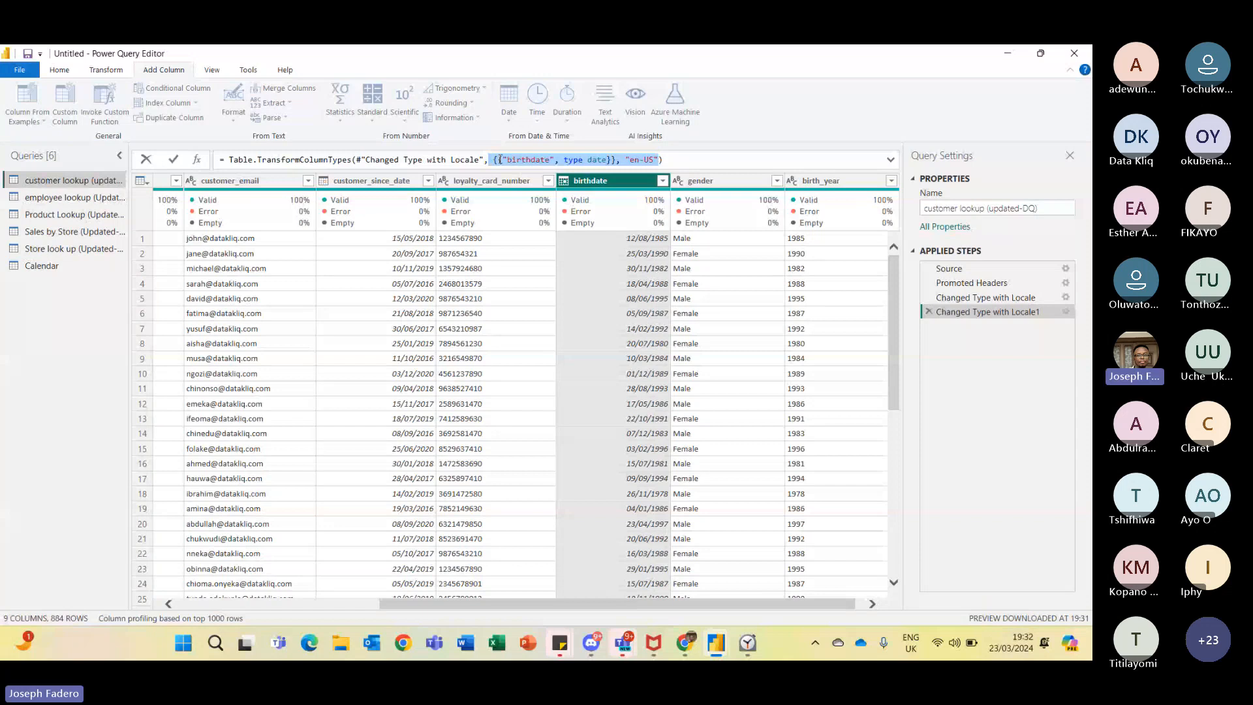
key(Escape)
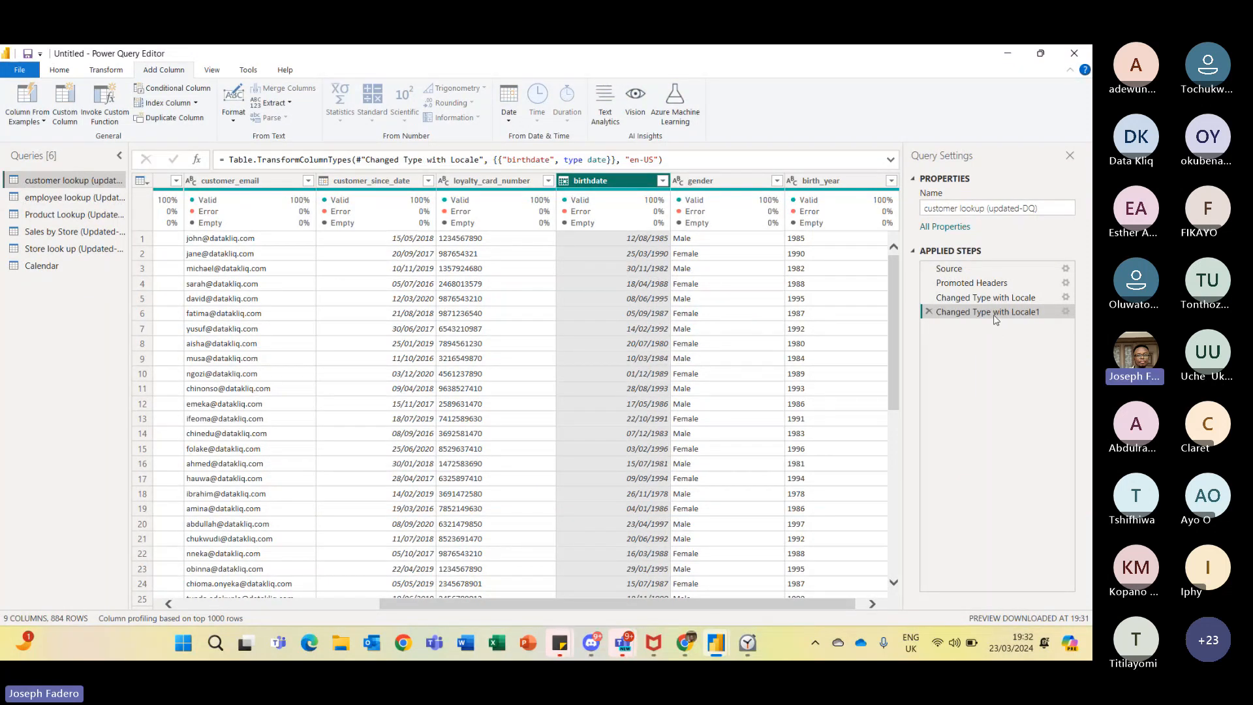
- Inspect the customer_since_date and birthdate column types under each applied step of customer lookup
click(991, 298)
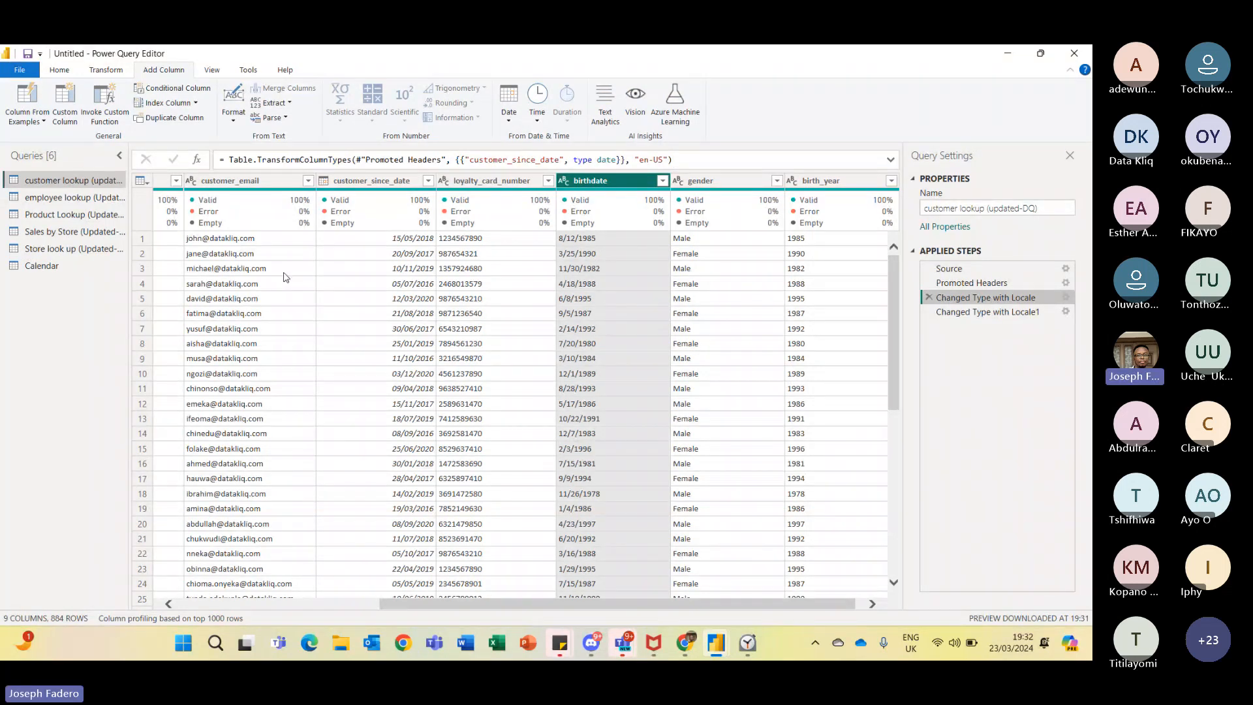
shift+click(386, 182)
click(386, 182)
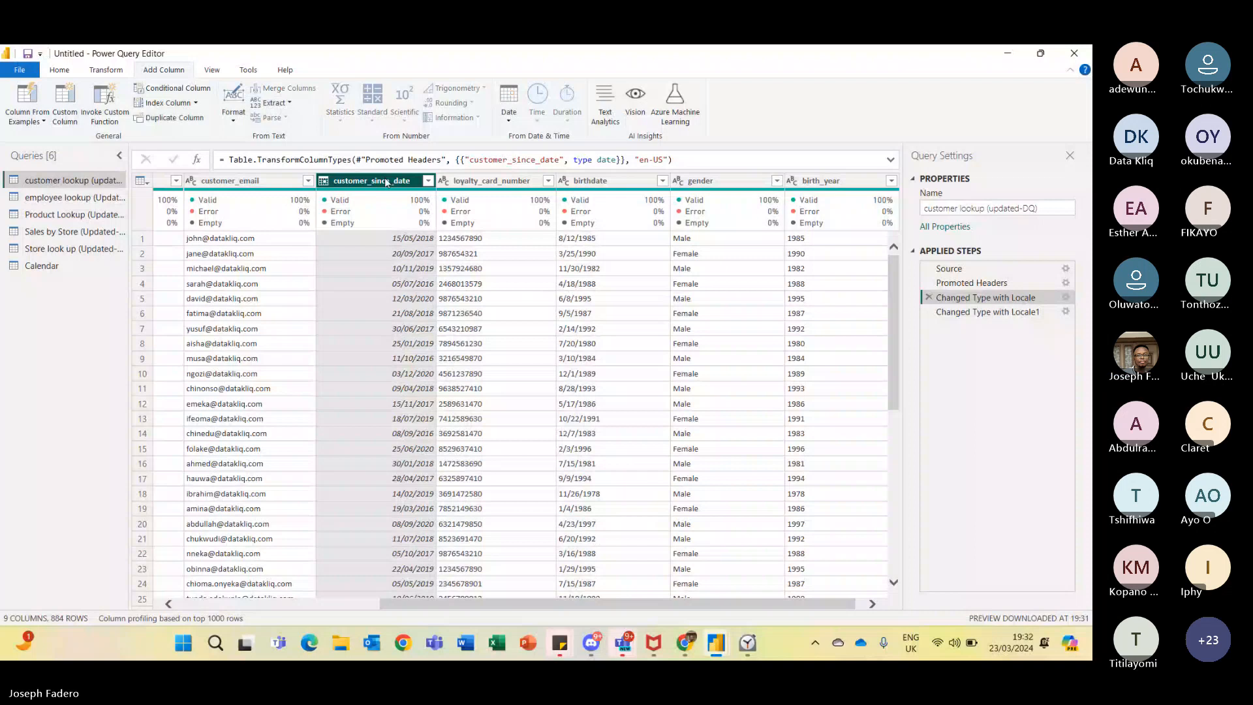
ctrl+click(566, 182)
click(563, 181)
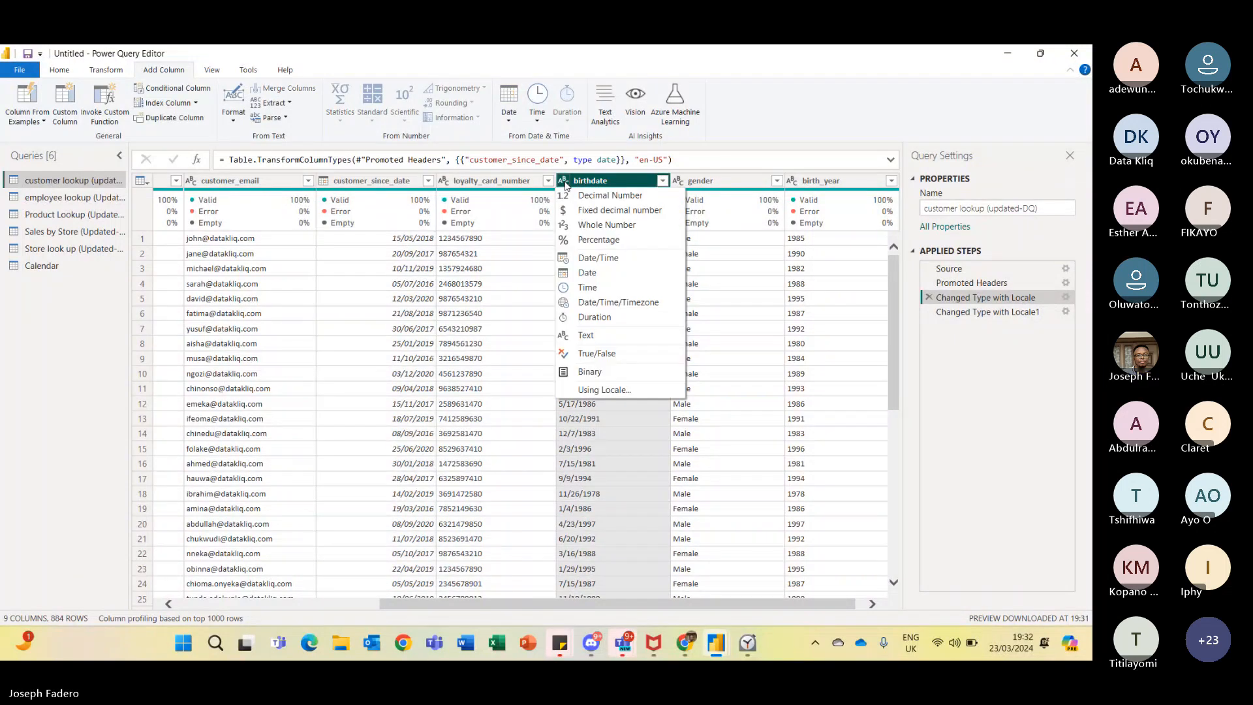
click(371, 182)
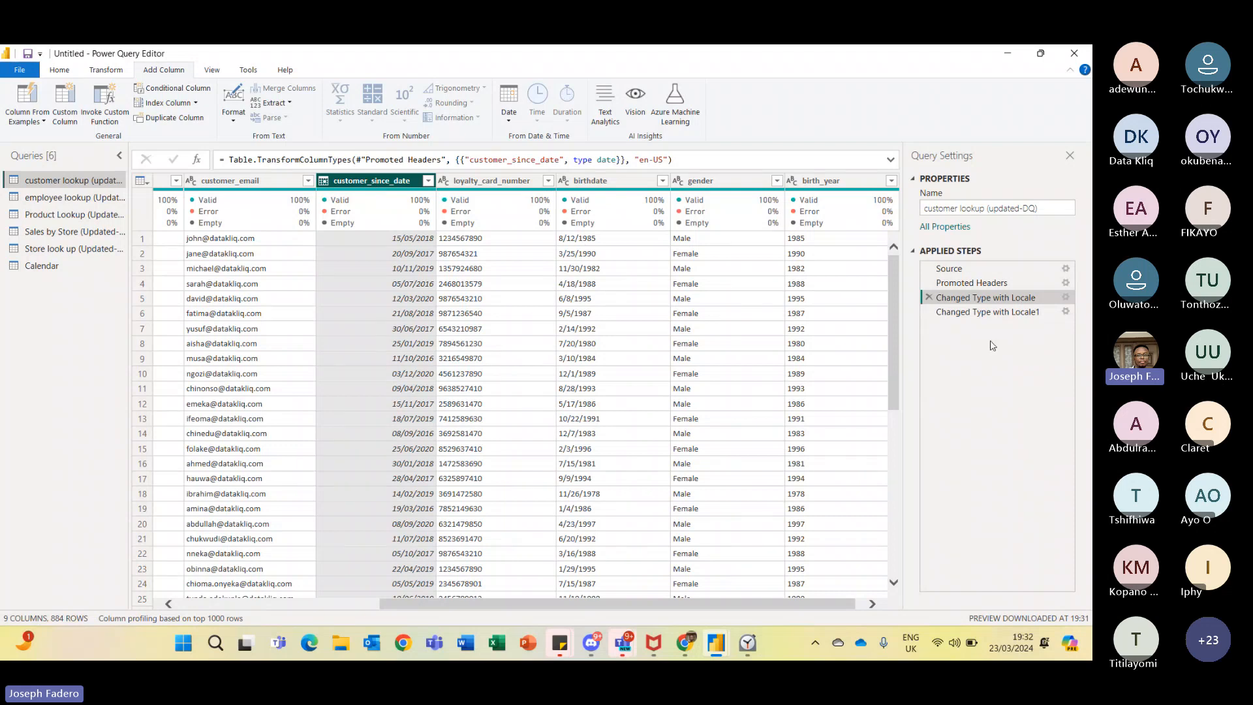
click(986, 311)
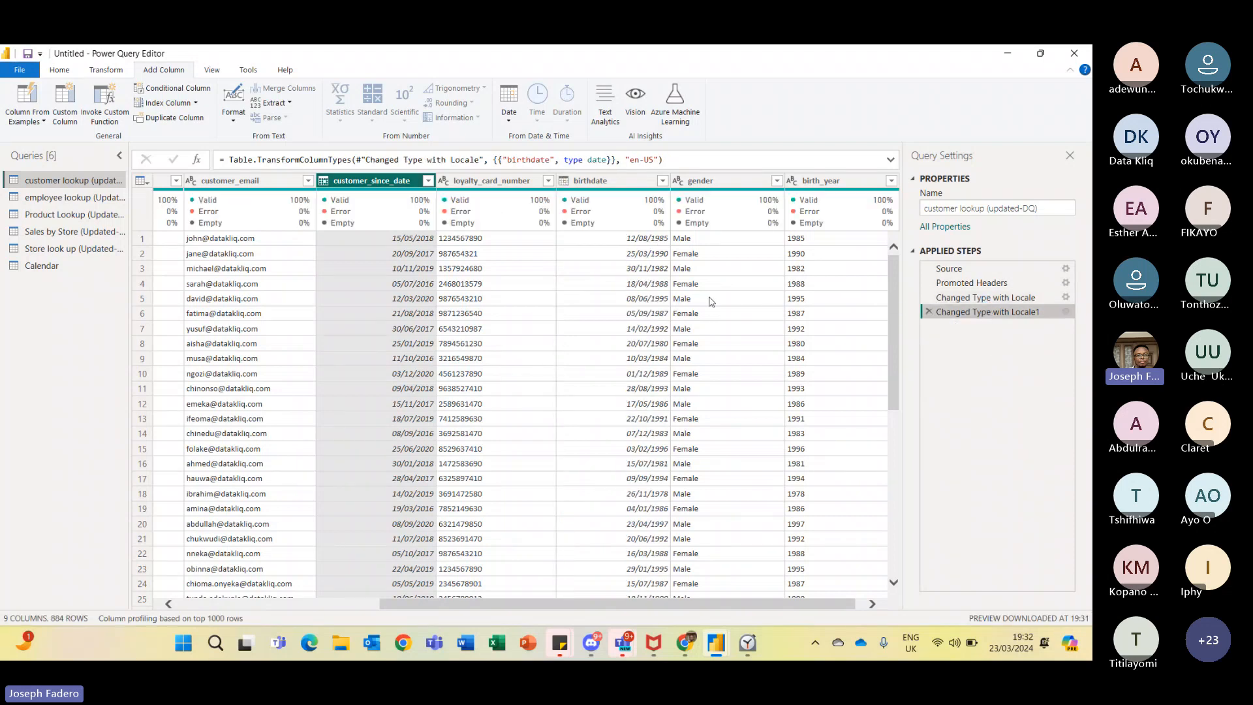
- Browse the employee lookup and Product Lookup queries to review their column types
click(88, 198)
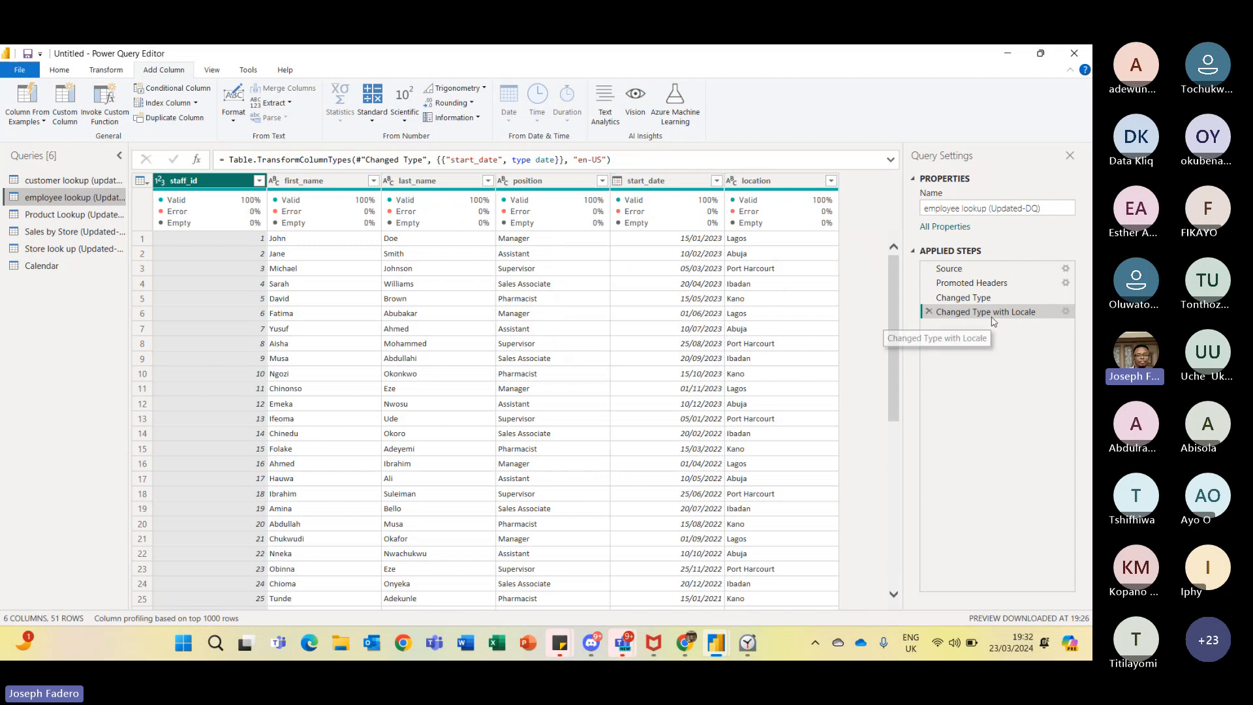
click(65, 215)
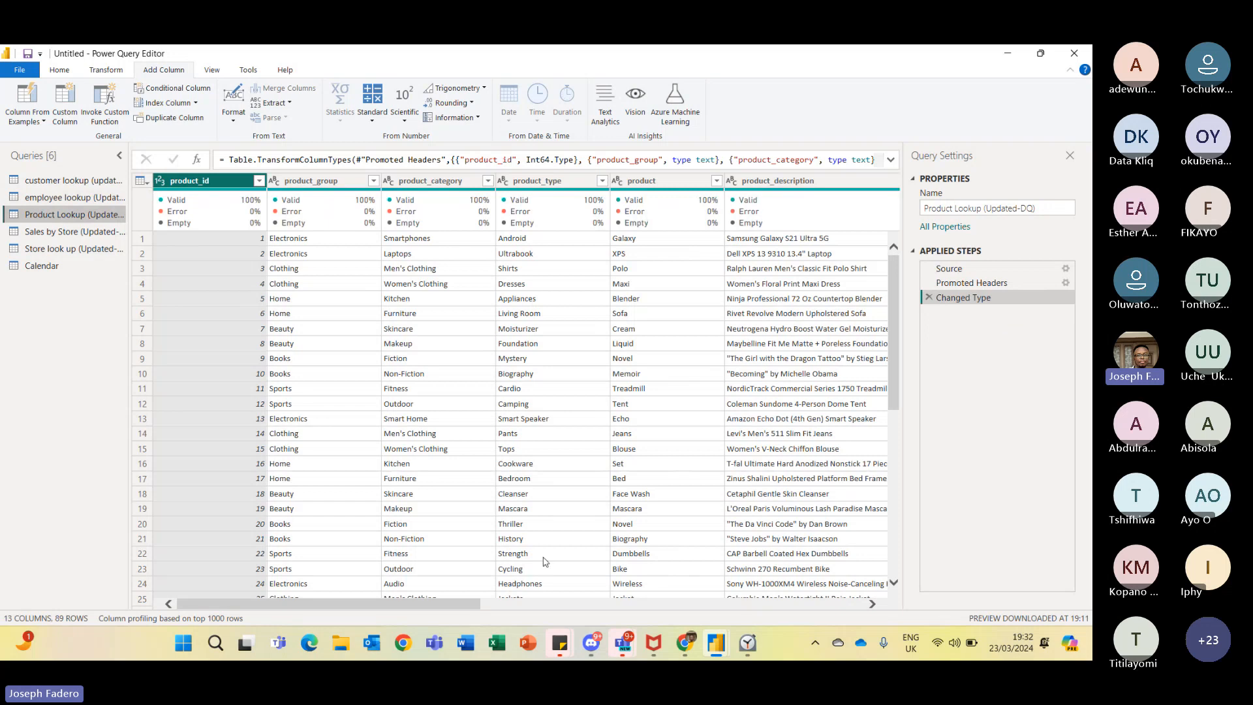
drag(463, 608, 435, 443)
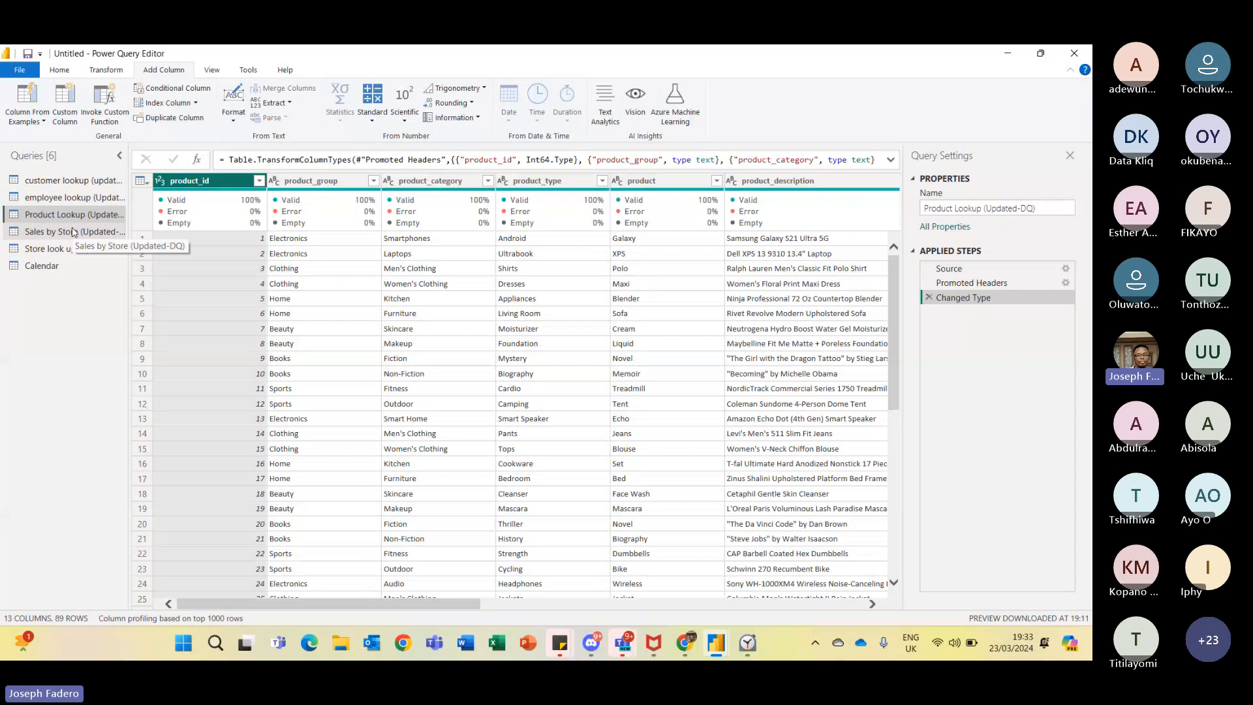
- Open the Sales by Store query and examine transaction_date under the Promoted Headers and Changed Type steps
click(98, 232)
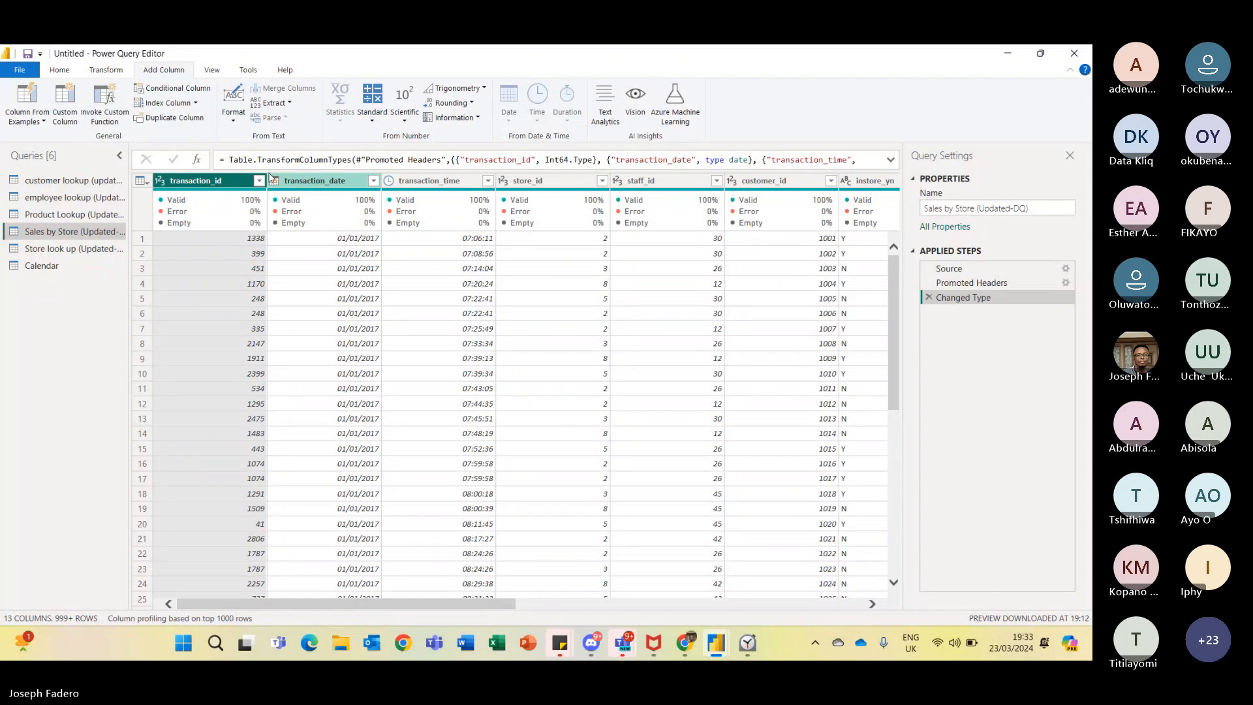
click(269, 181)
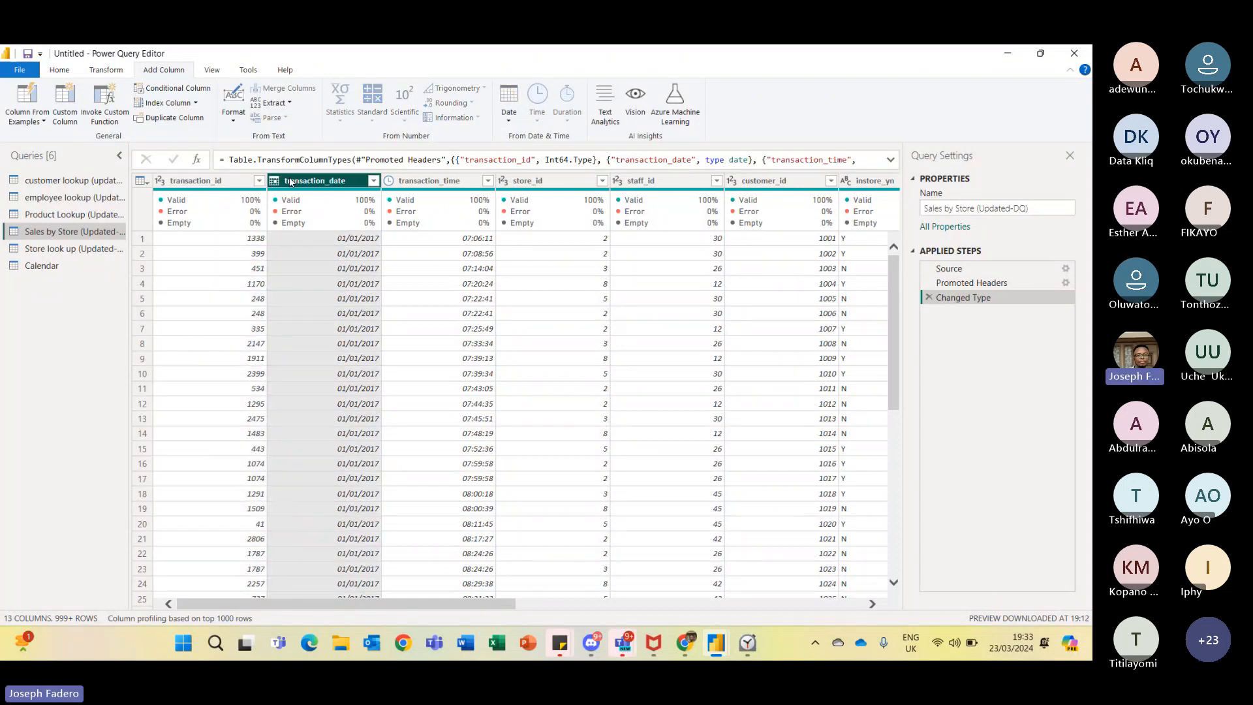
click(984, 283)
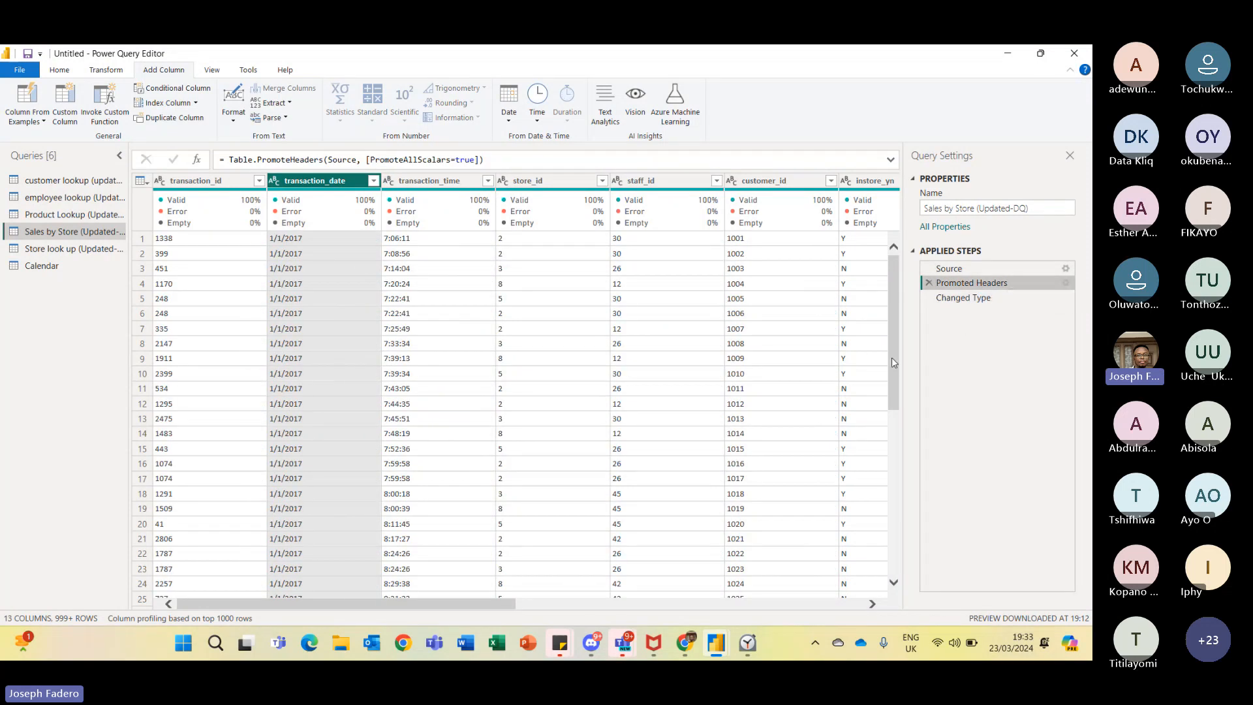
scroll(892, 357, down, 20)
scroll(509, 418, down, 20)
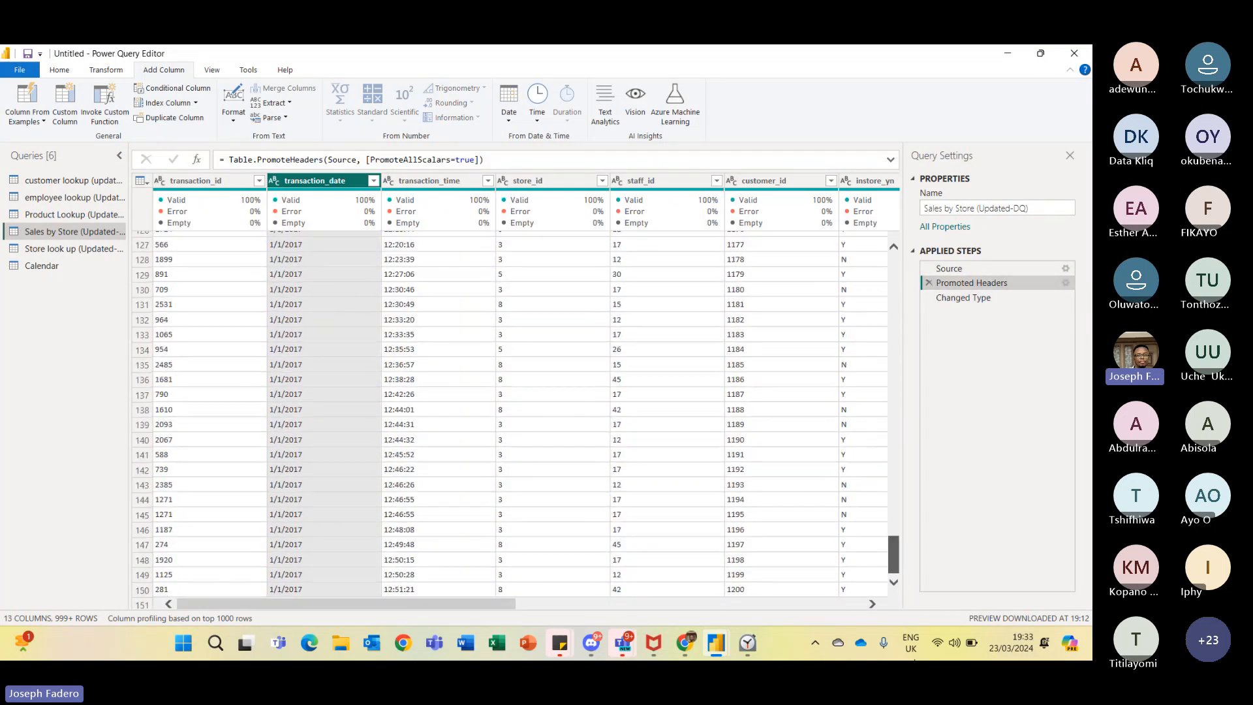
scroll(894, 563, down, 20)
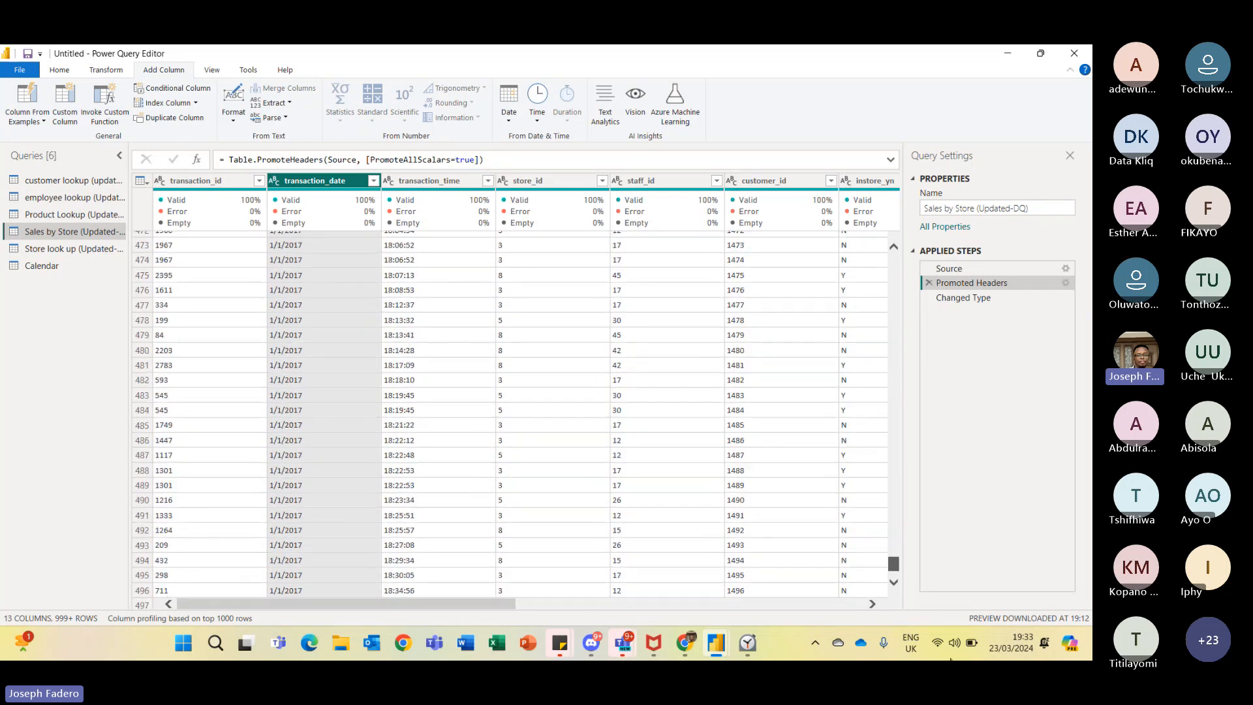
drag(895, 563, 898, 252)
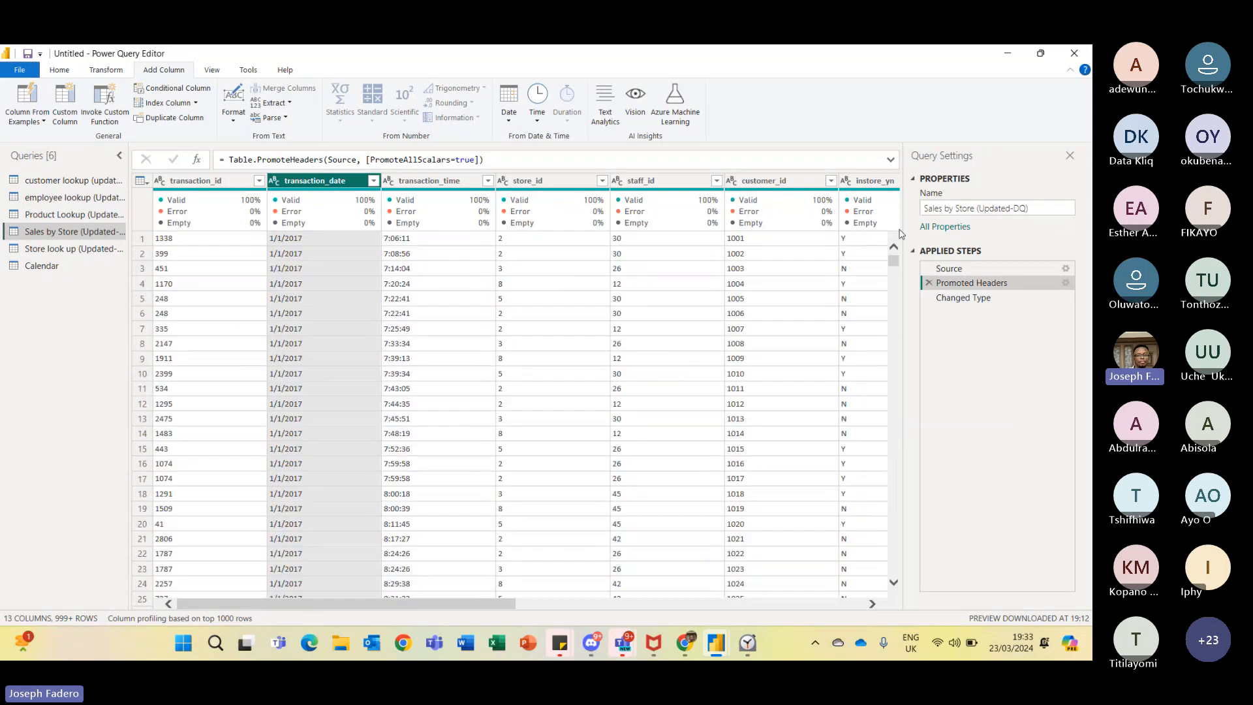
click(962, 298)
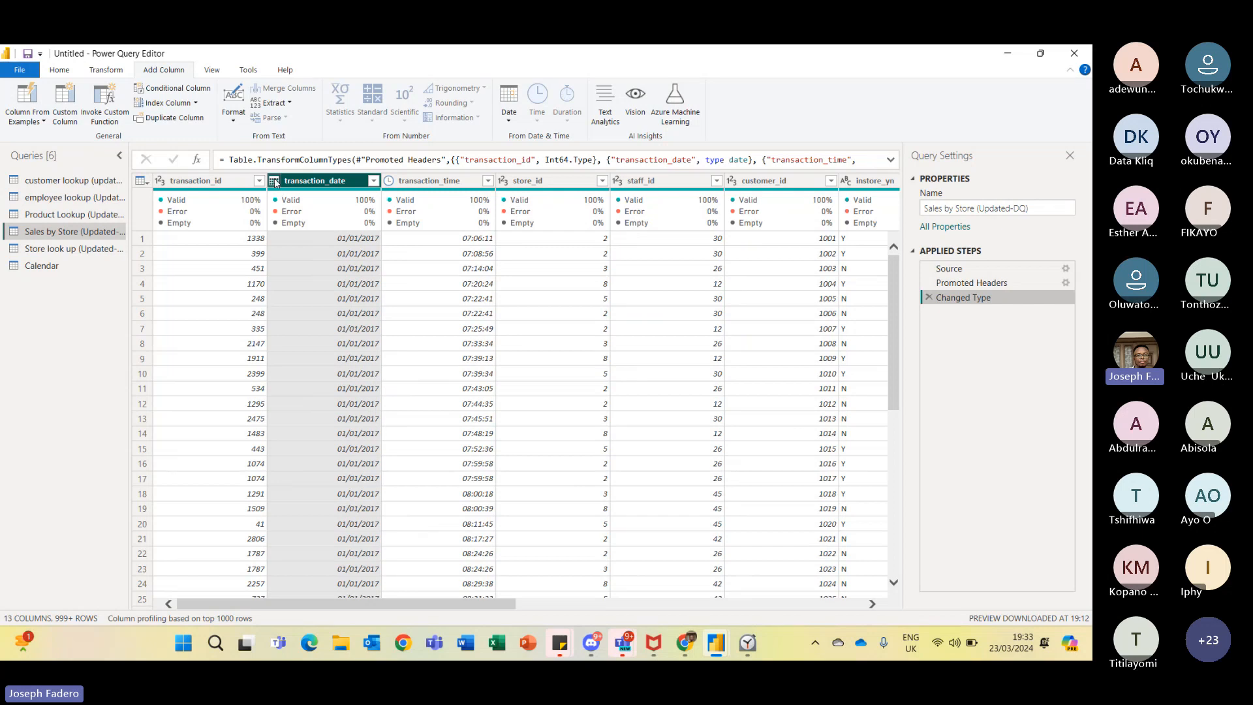
- Change transaction_date to the Date type using the English (United States) locale
click(275, 182)
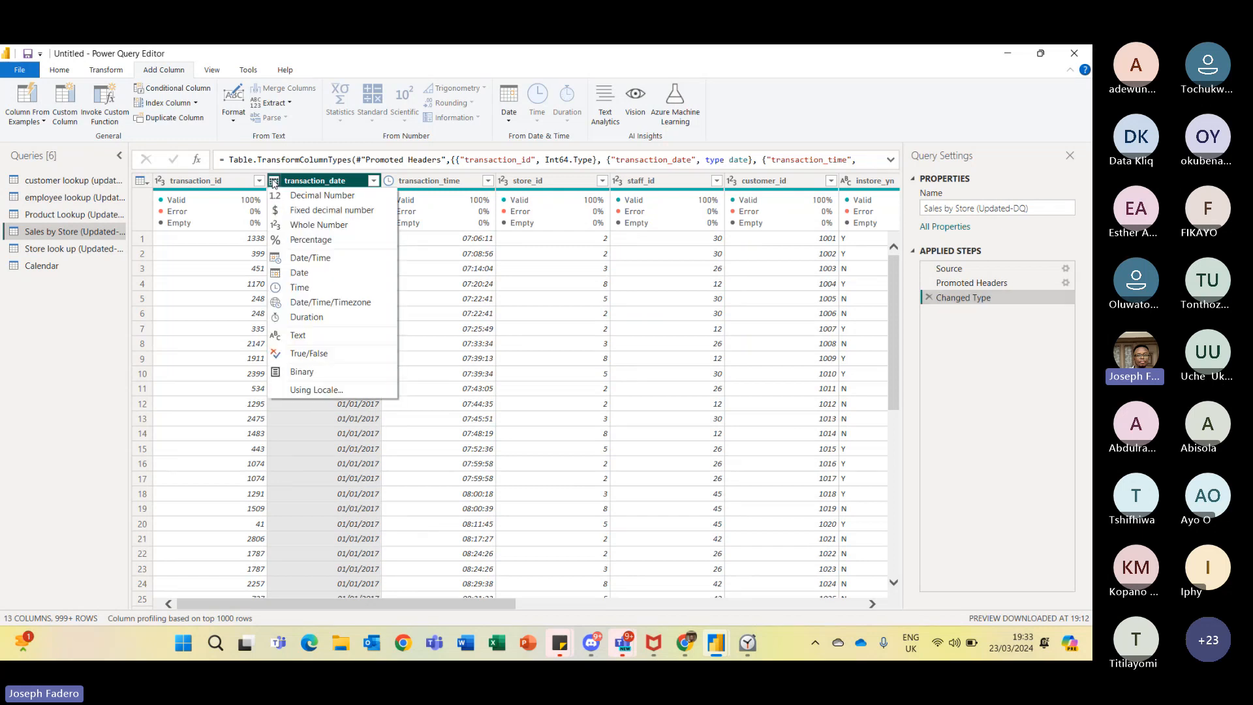
click(289, 390)
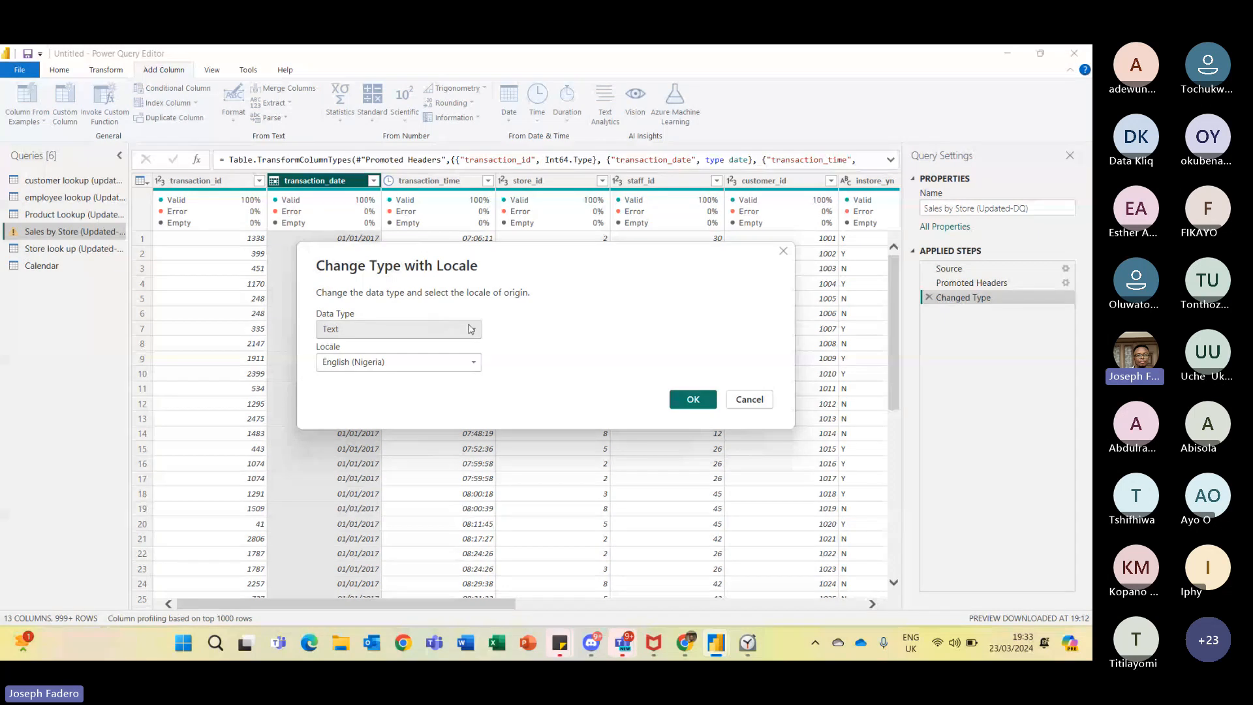
click(471, 329)
click(346, 421)
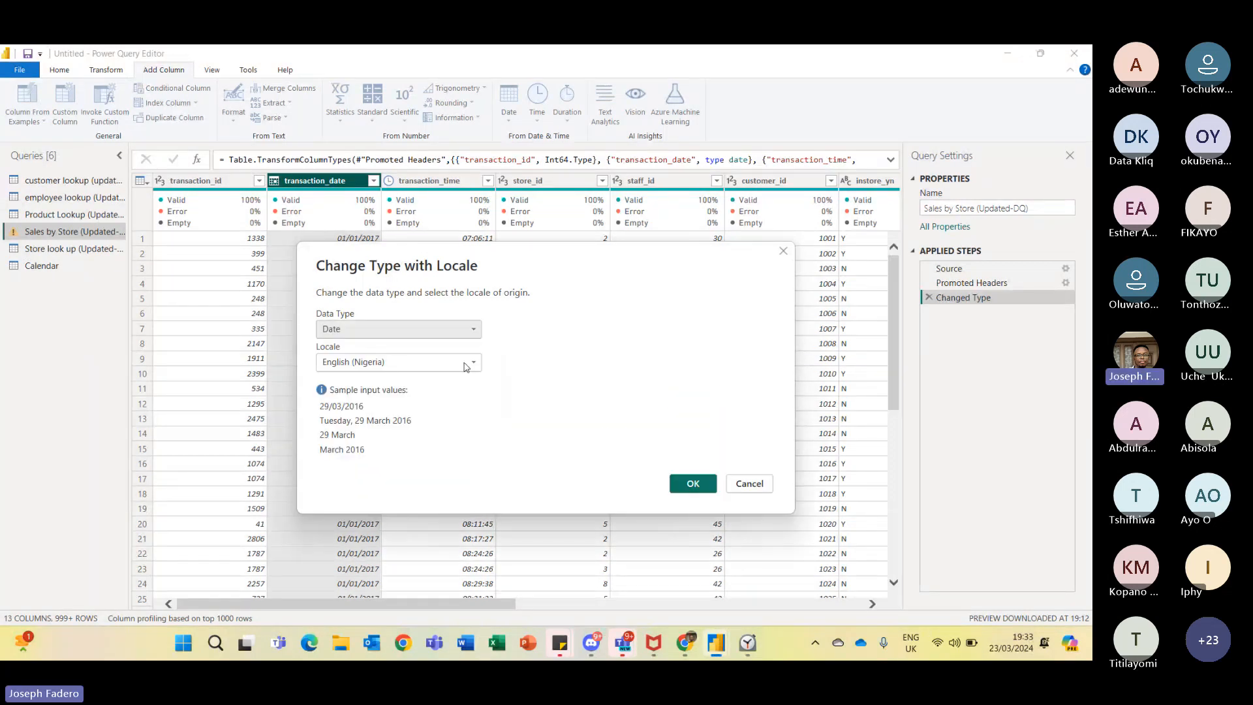
click(476, 361)
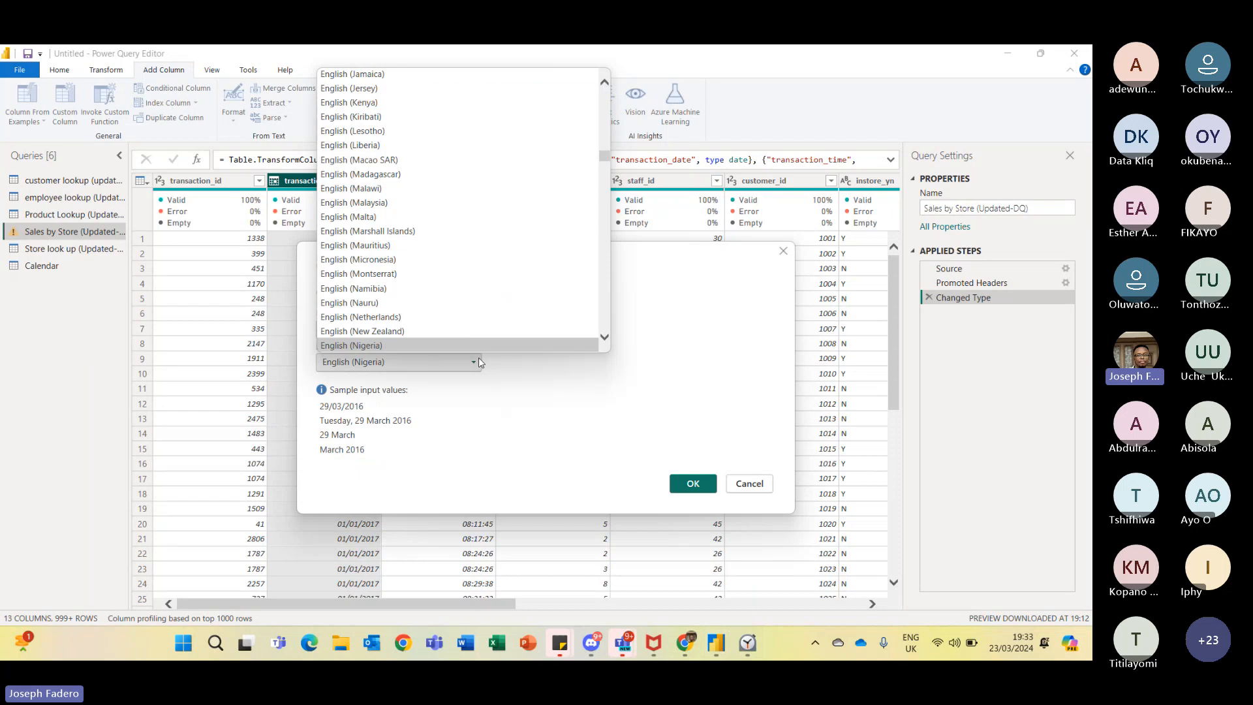
mouse_move(605, 157)
mouse_down()
mouse_move(604, 91)
mouse_move(605, 175)
mouse_up()
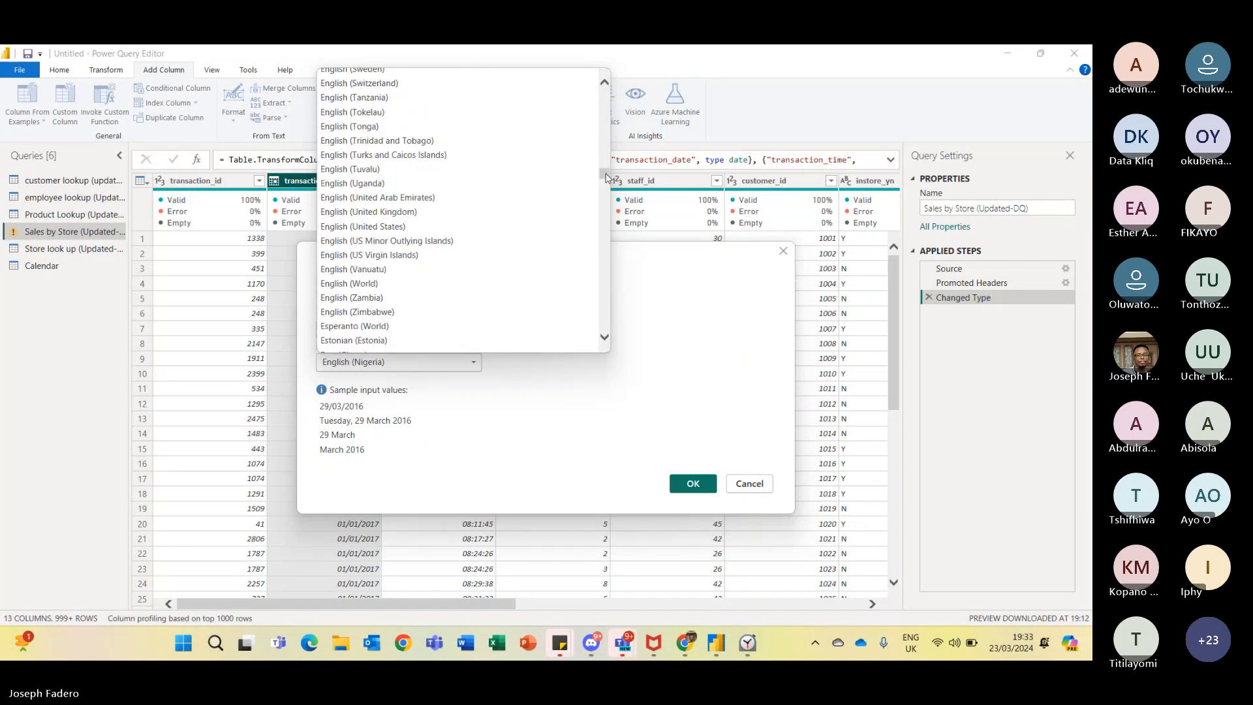
click(494, 226)
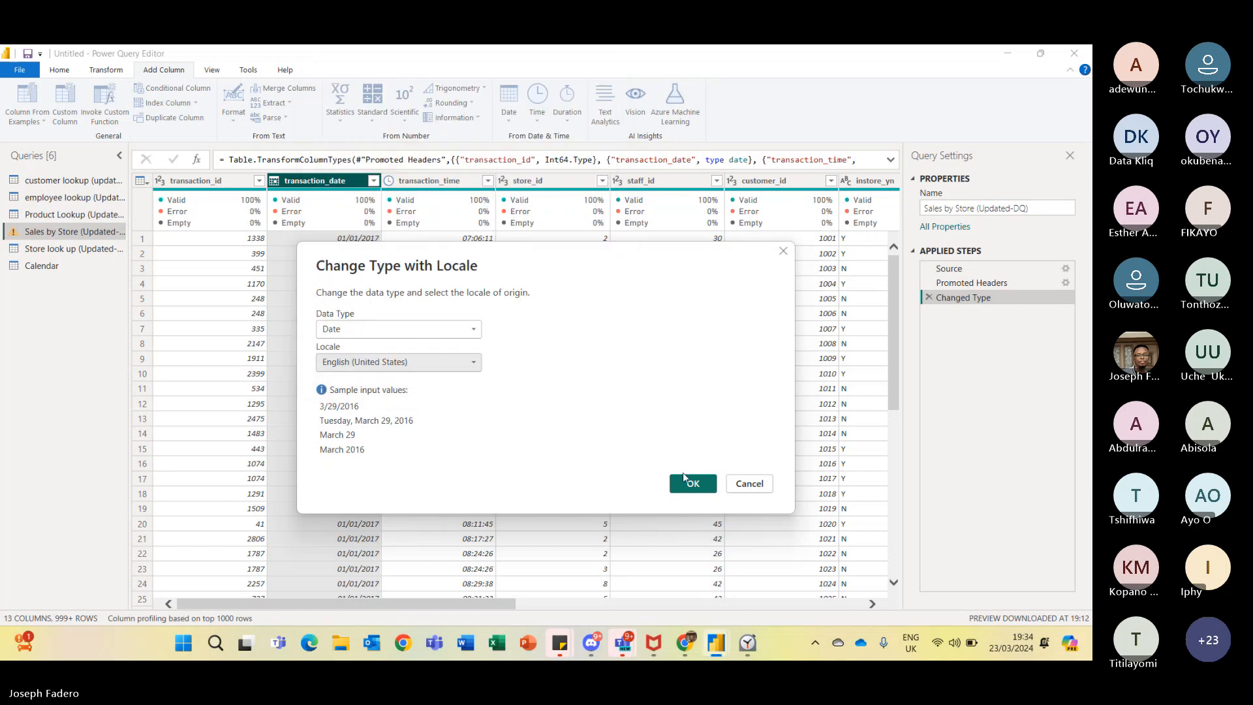
click(690, 485)
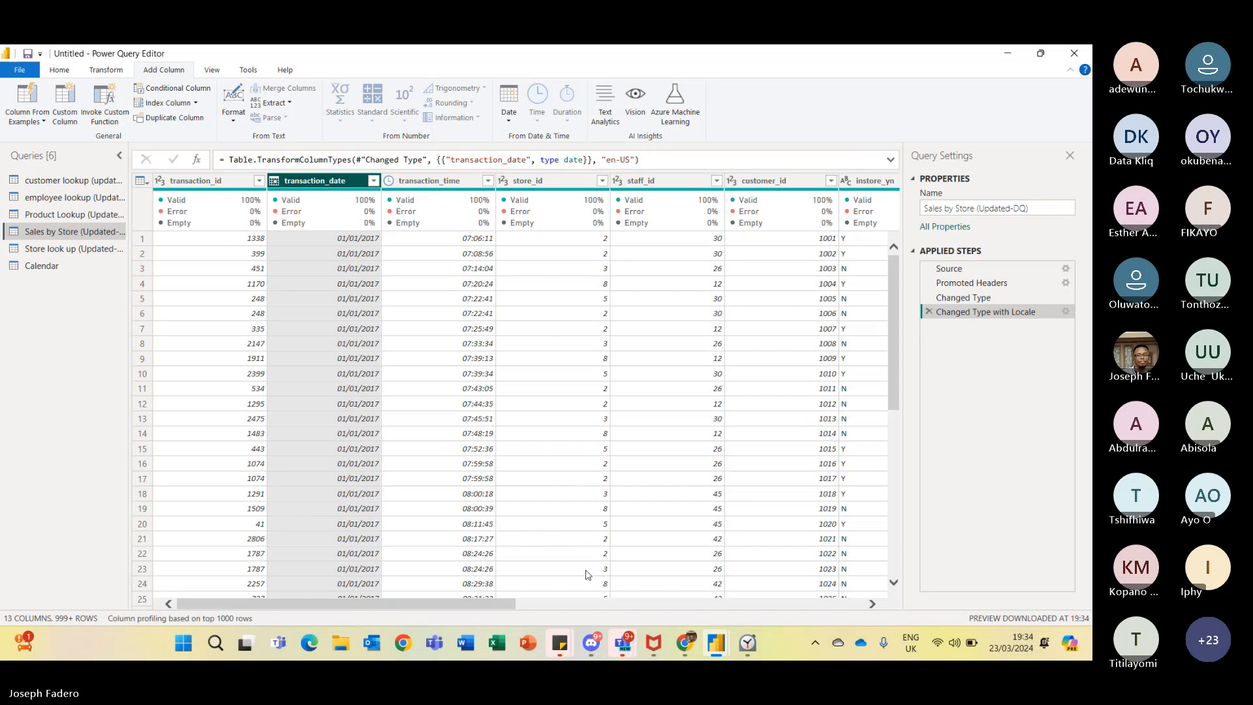
- Check the distinct transaction_date values in the column filter list, loading more, then cancel
click(373, 181)
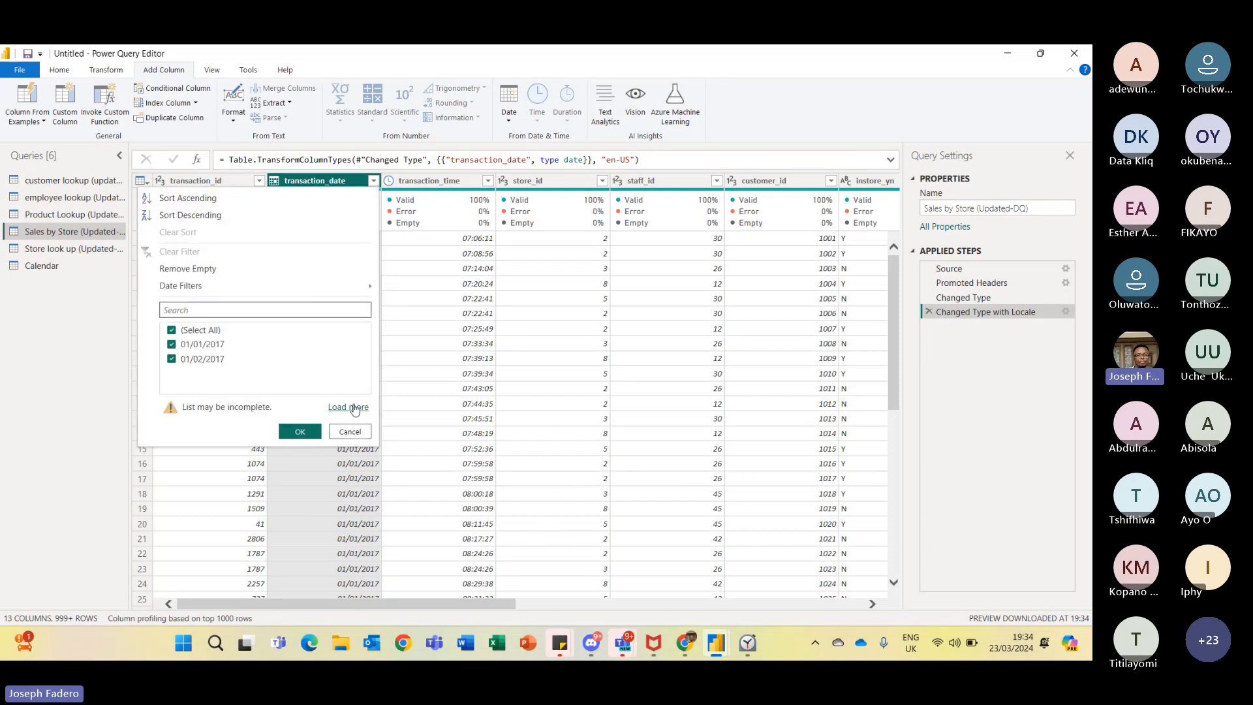
click(355, 407)
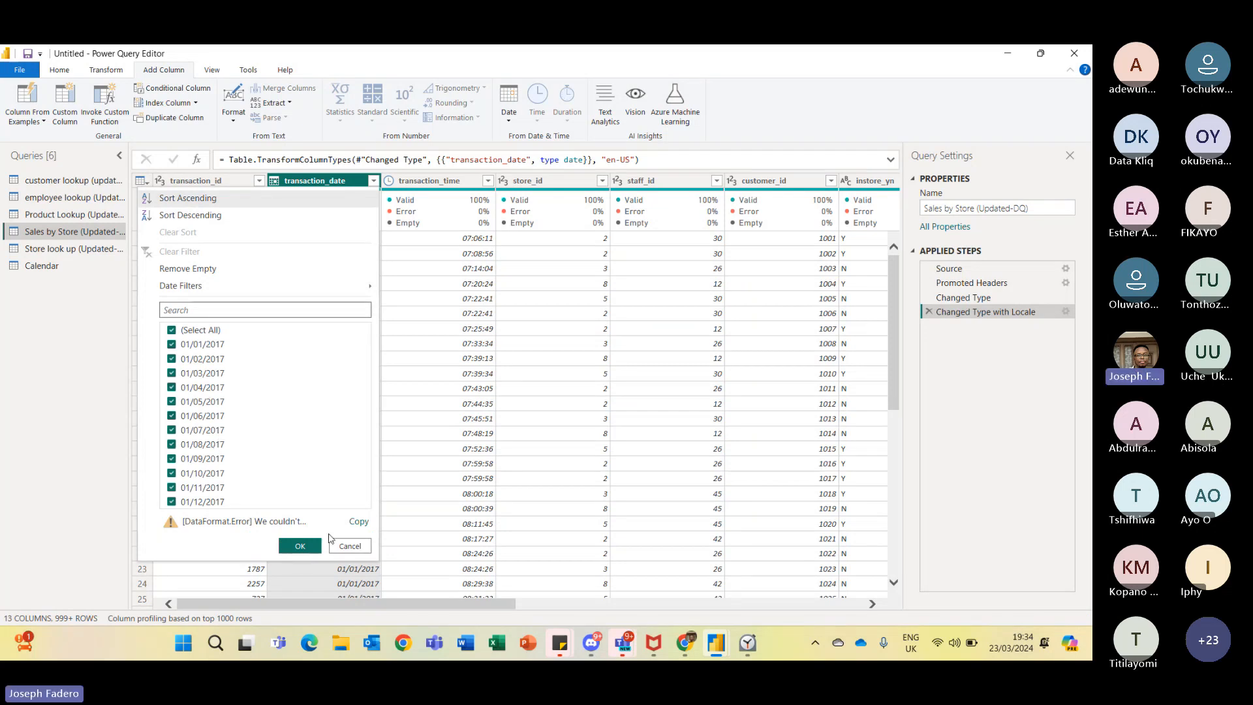
click(350, 548)
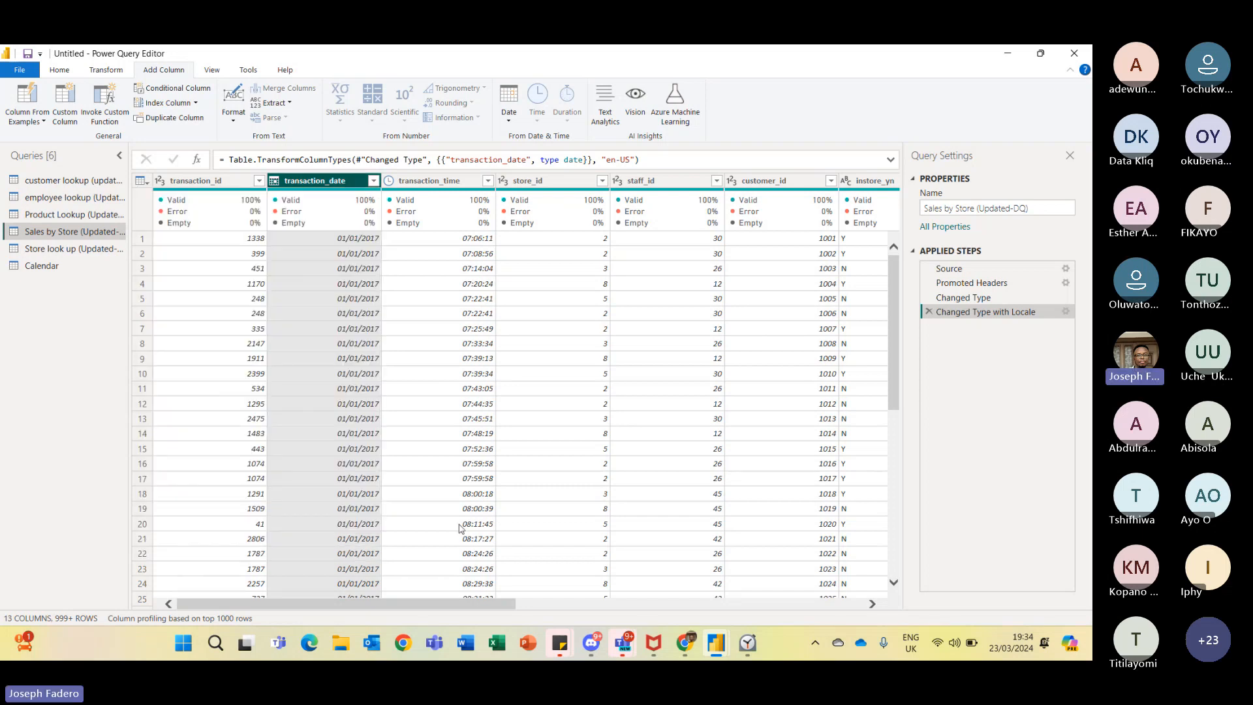
- Review the Store look up and Calendar queries and their column types
drag(510, 604, 438, 520)
click(69, 249)
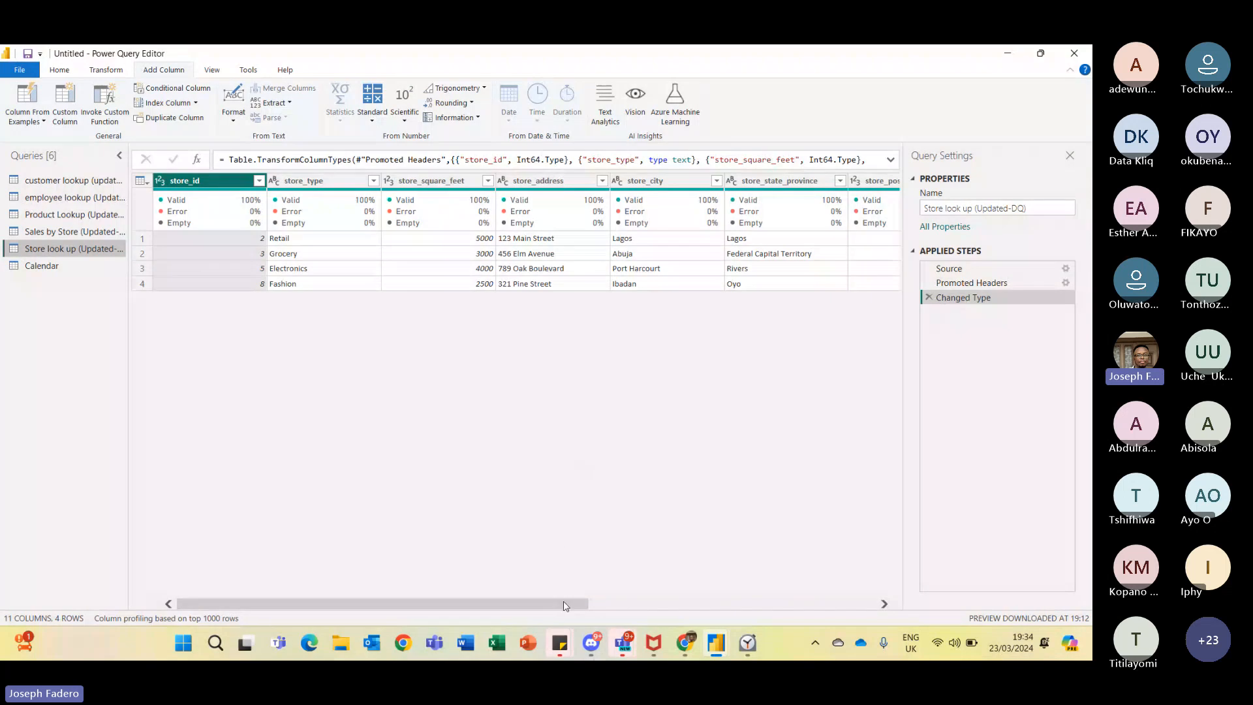
drag(565, 606, 404, 430)
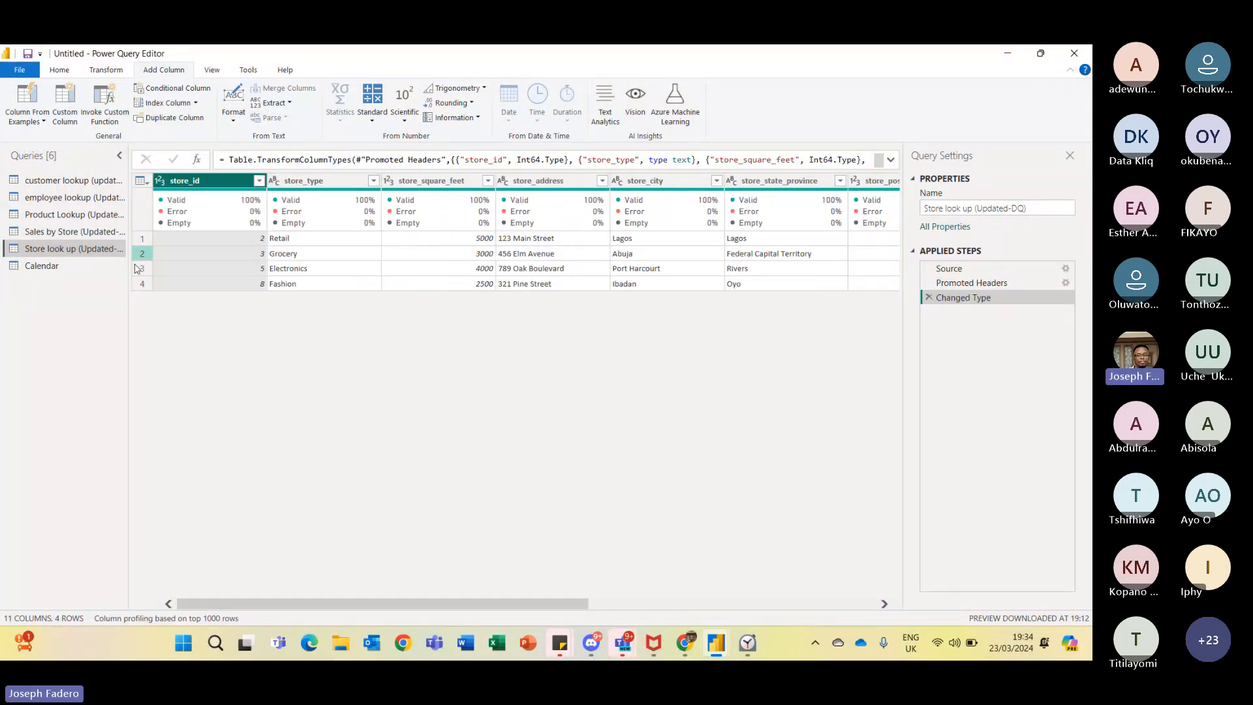
click(80, 269)
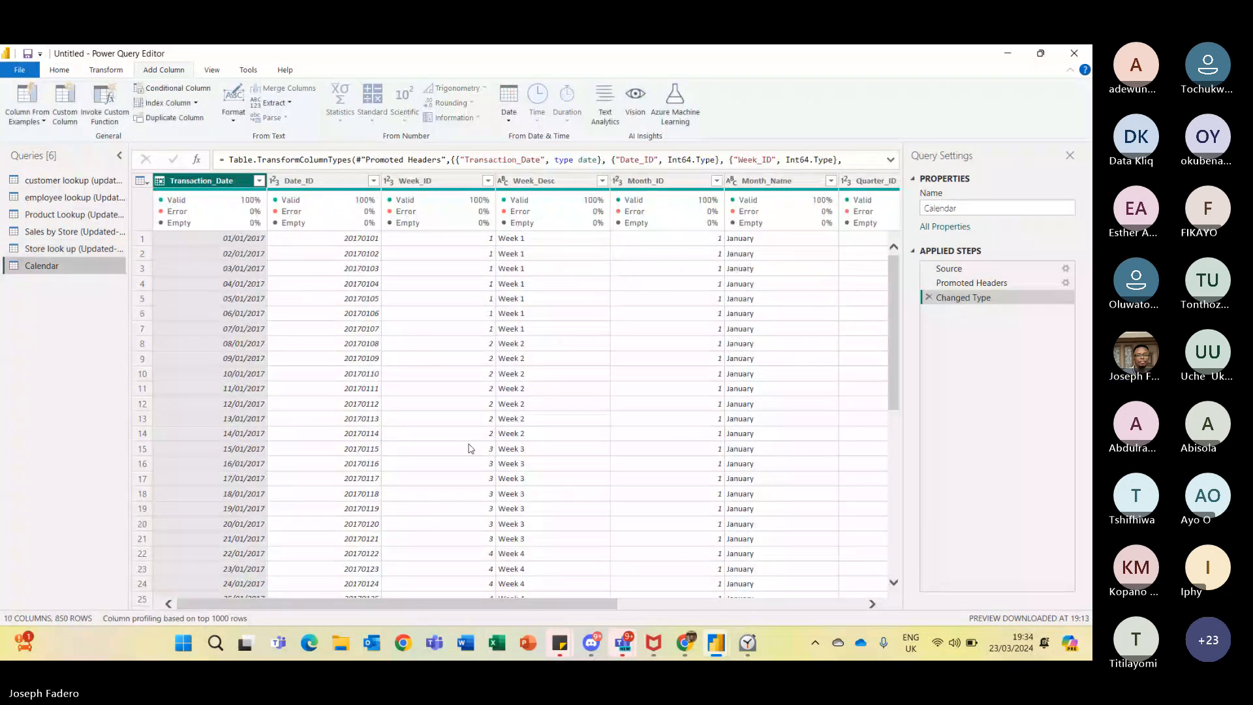
- Examine the Transaction_Date values and column types in the Calendar query
click(159, 183)
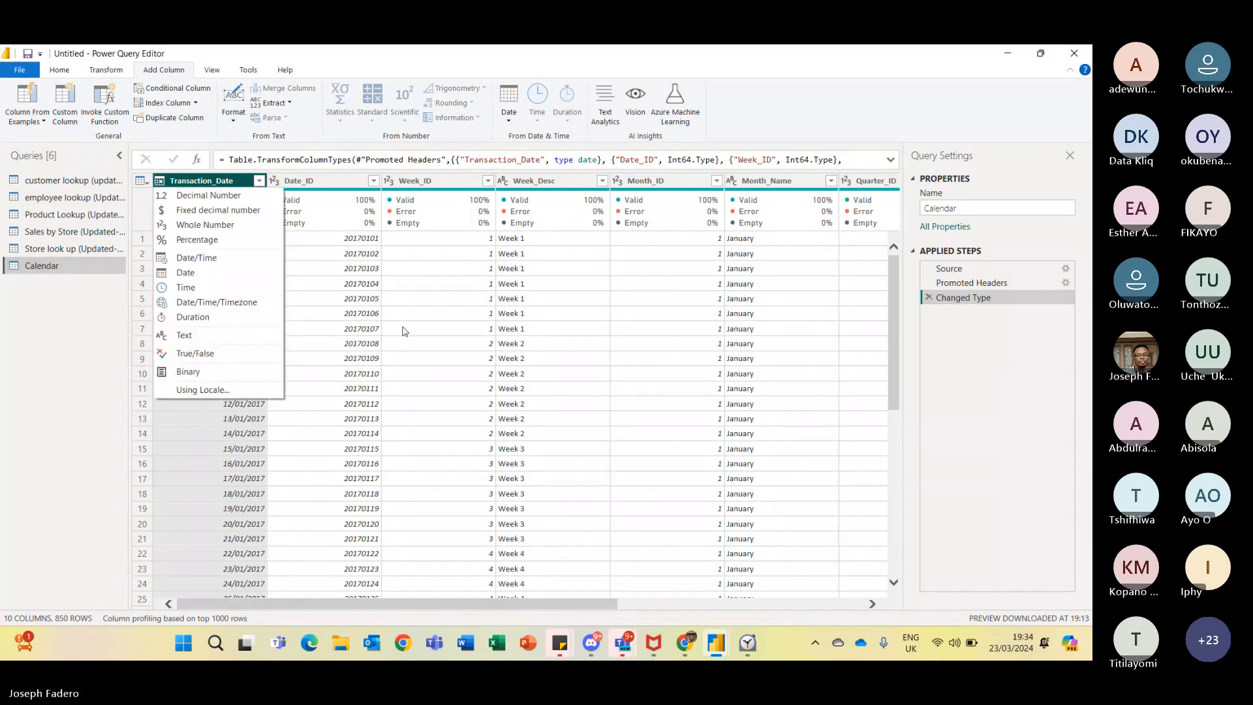
click(339, 316)
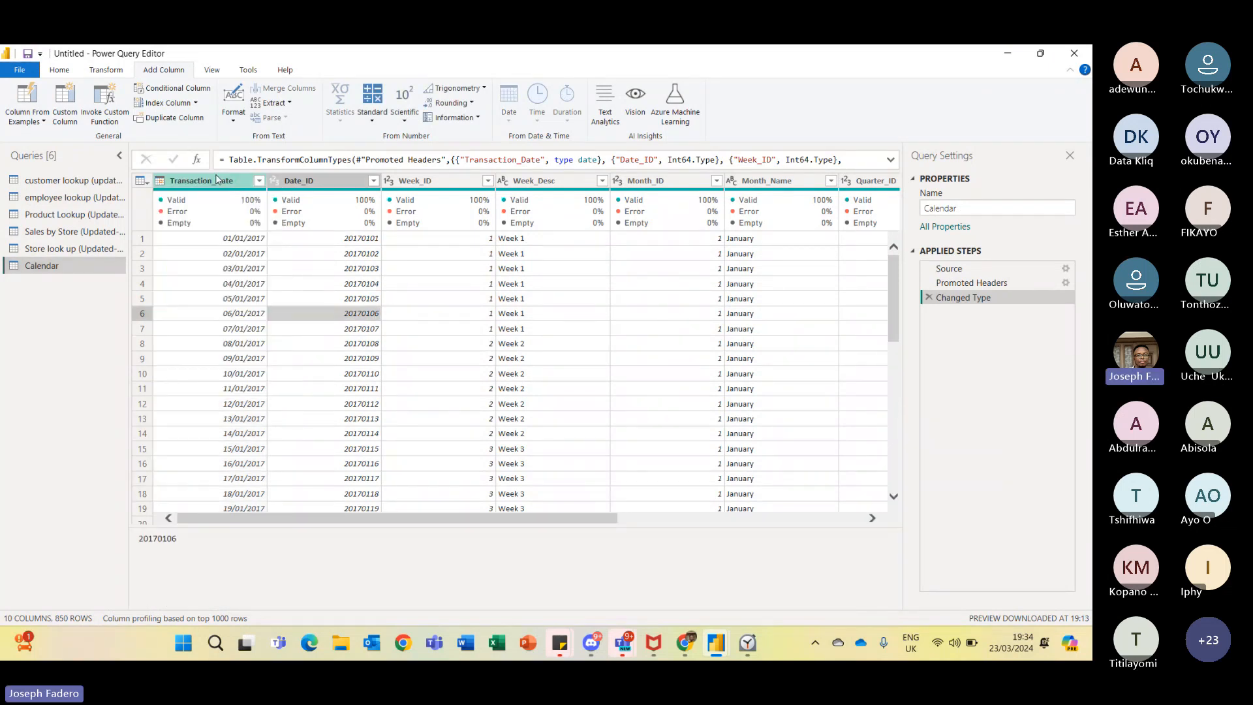
click(196, 181)
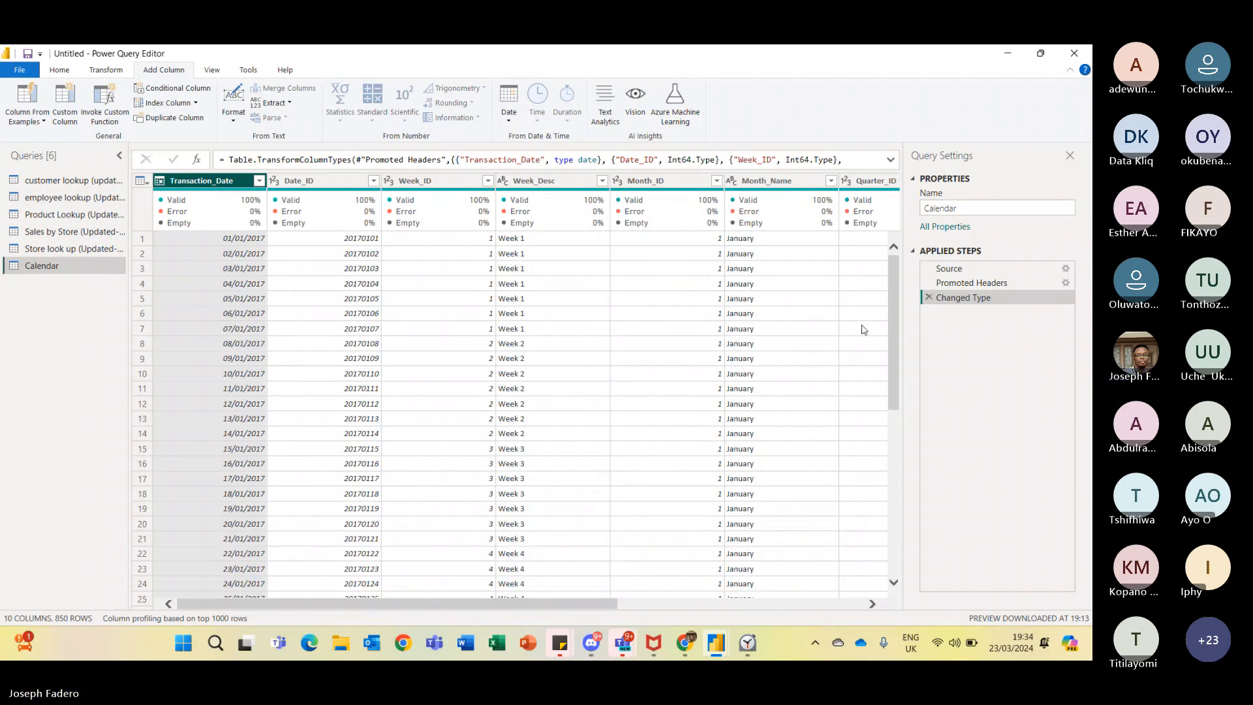
drag(894, 320, 922, 432)
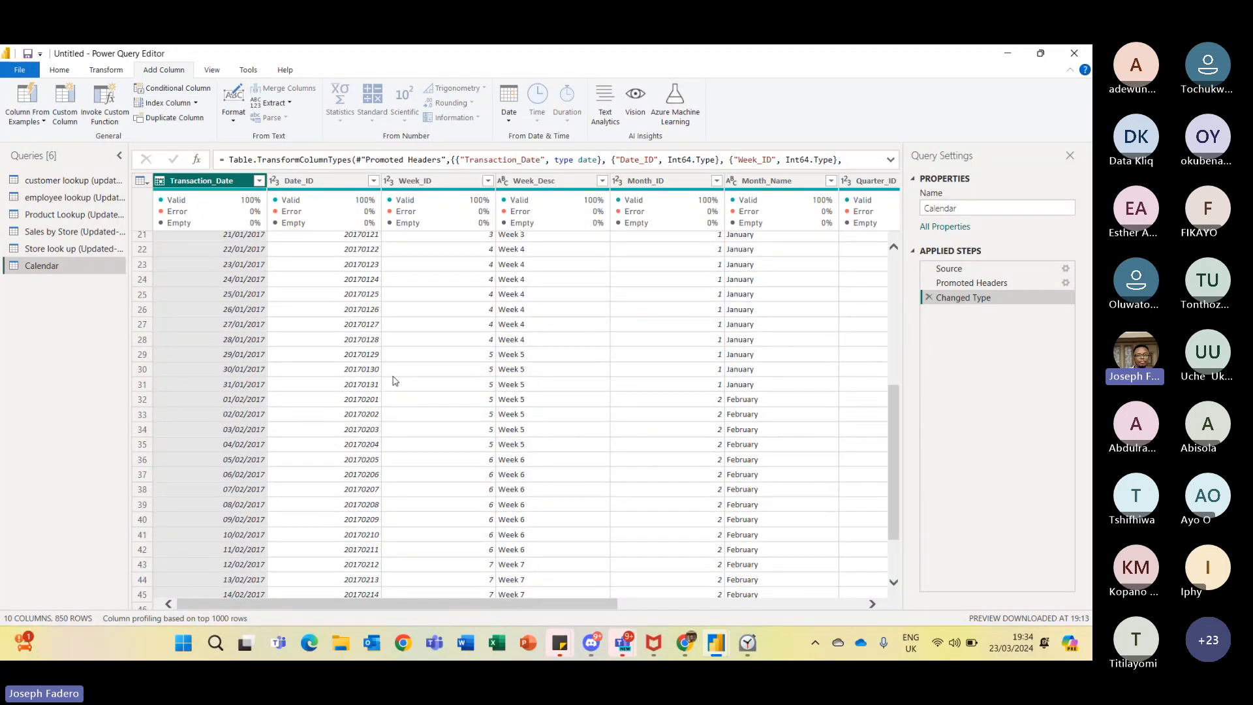
click(253, 386)
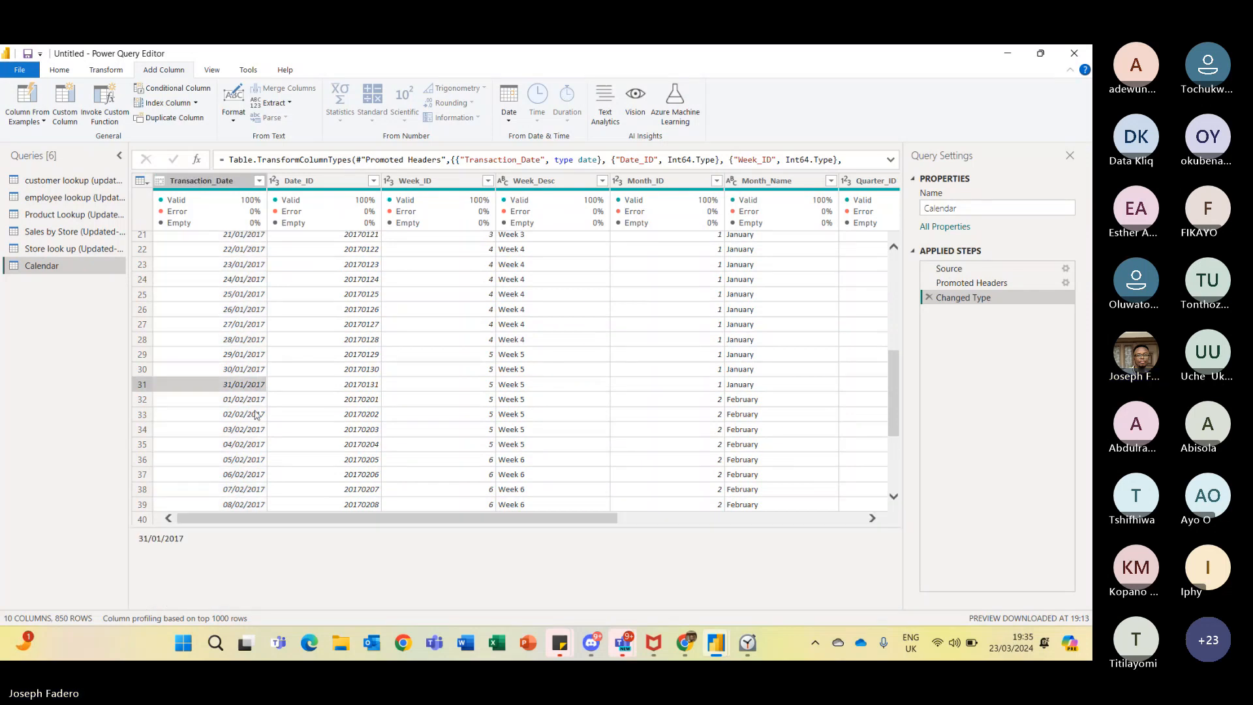
key(Down)
key(Down)
key(Down)
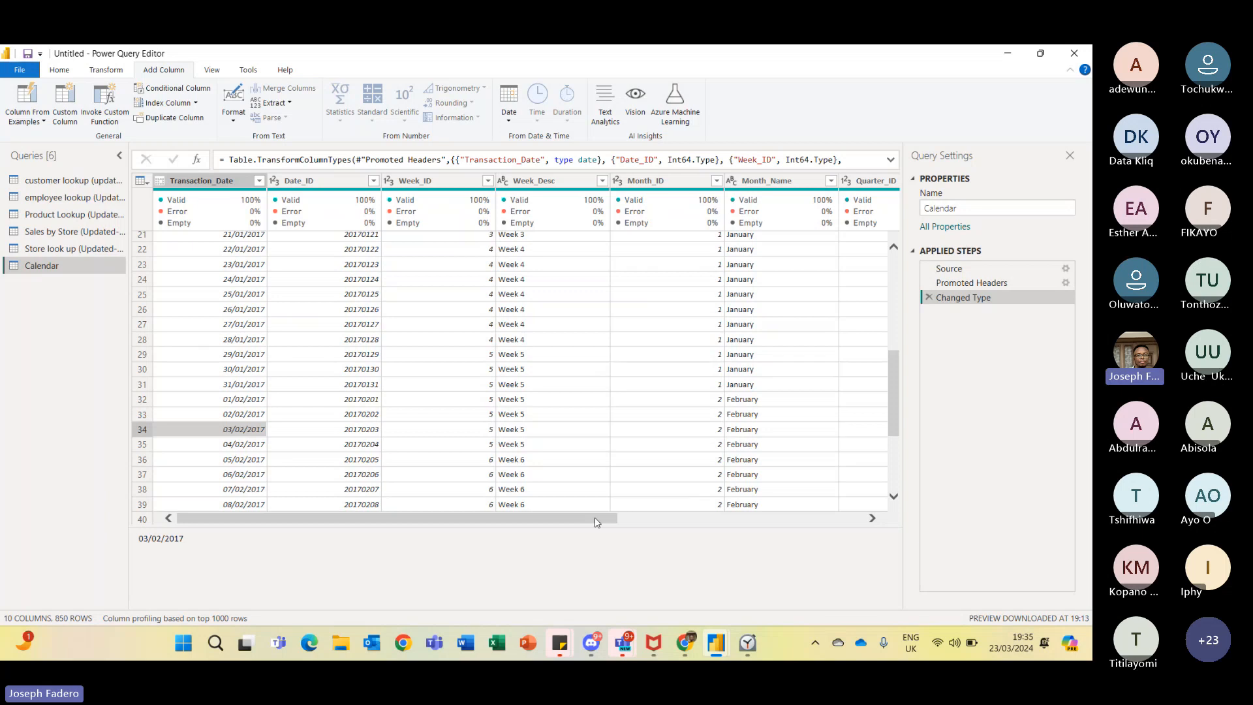
drag(585, 518, 832, 518)
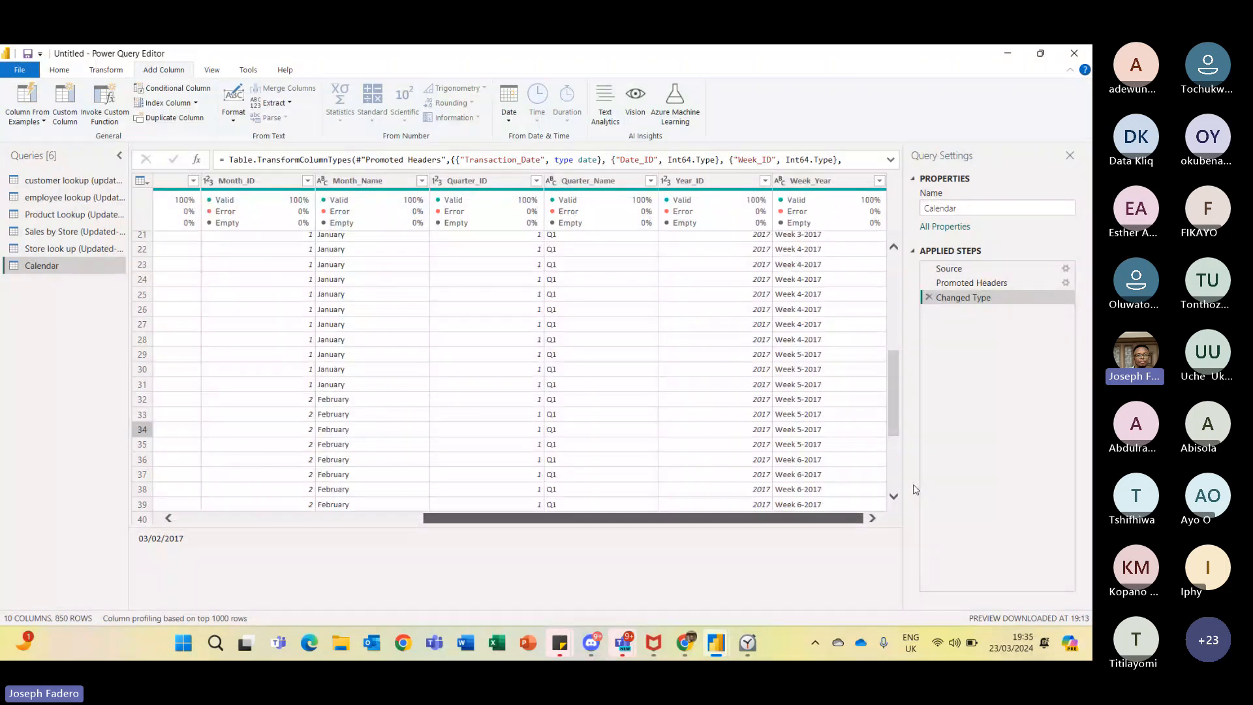
drag(916, 489, 433, 494)
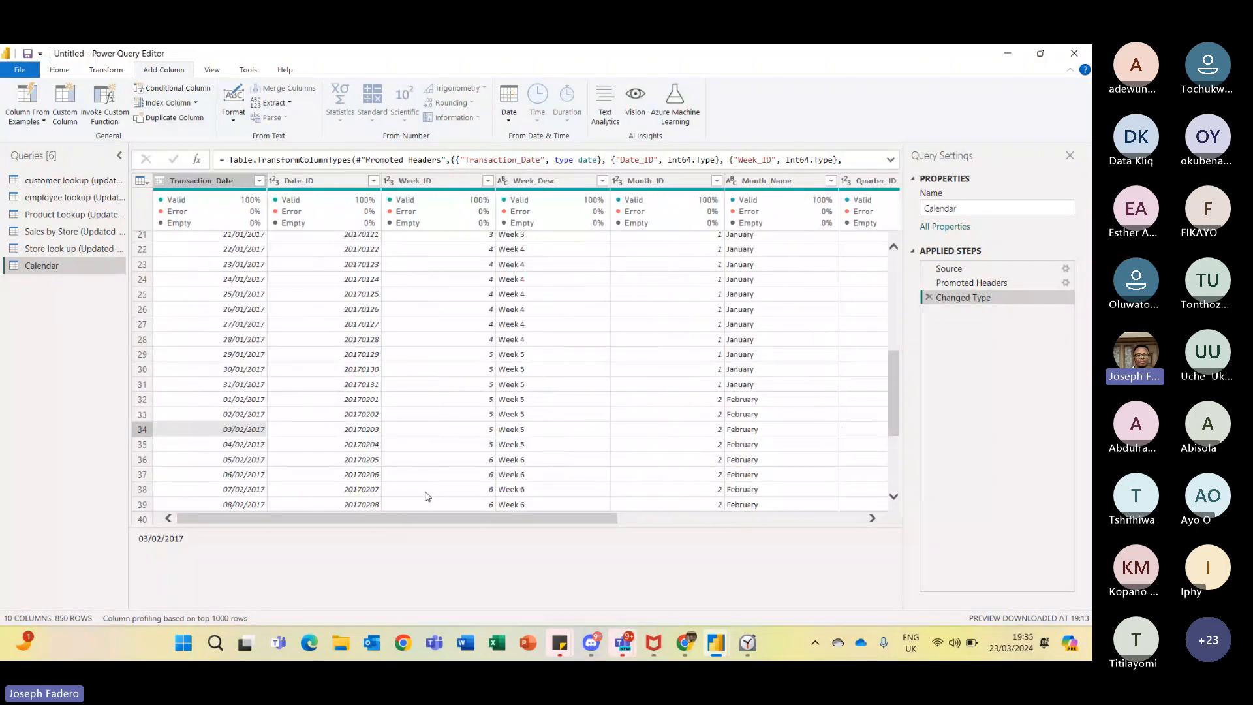
- Open the Sales by Store query and check the distinct transaction_date values in the filter list, loading more, then cancel
click(99, 248)
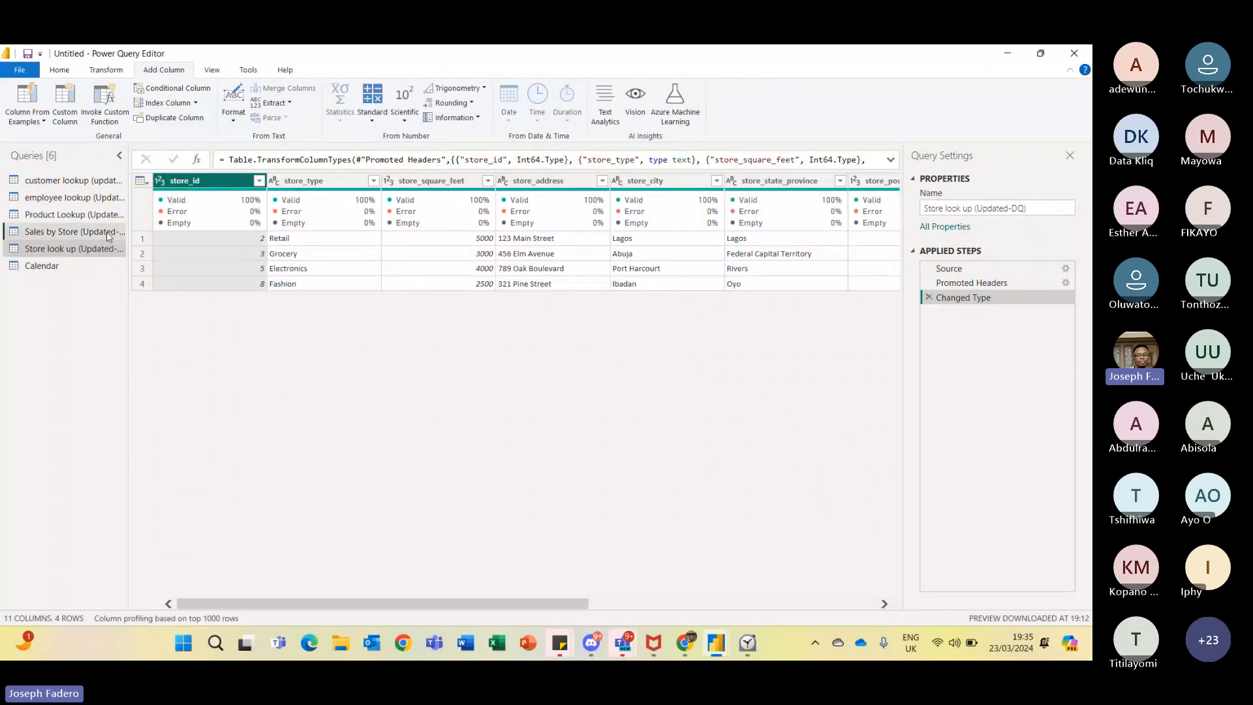
click(108, 233)
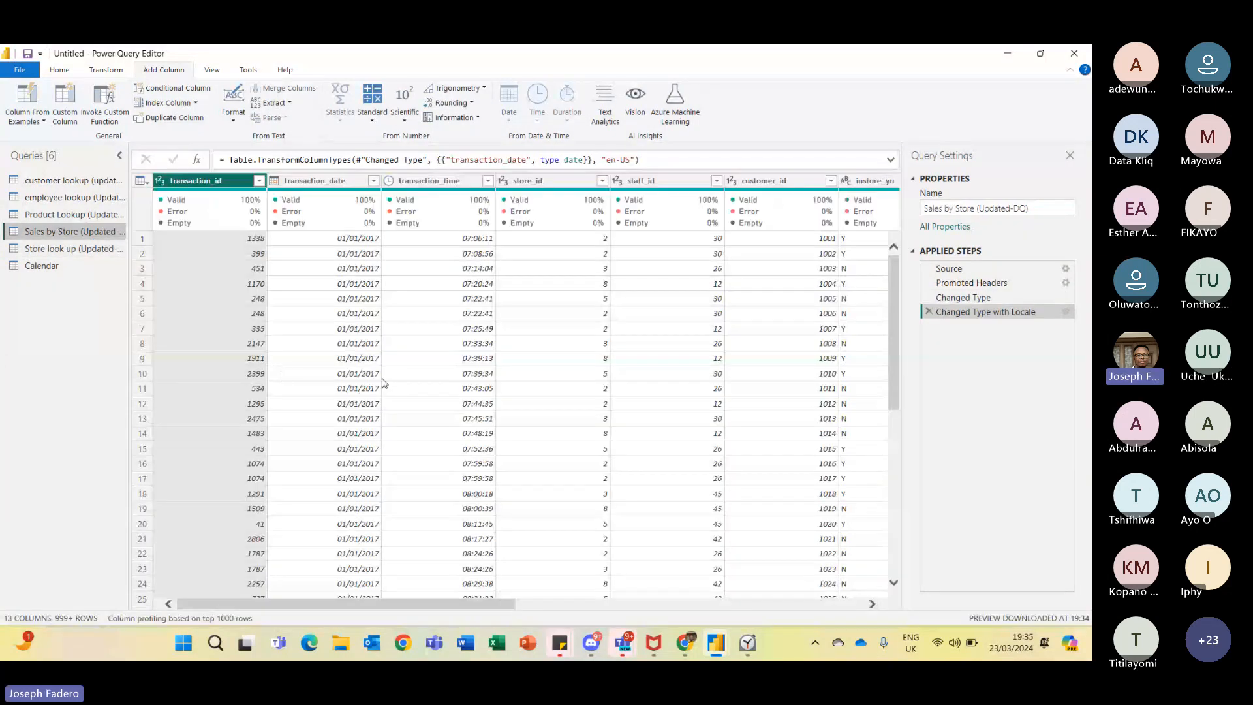
click(299, 182)
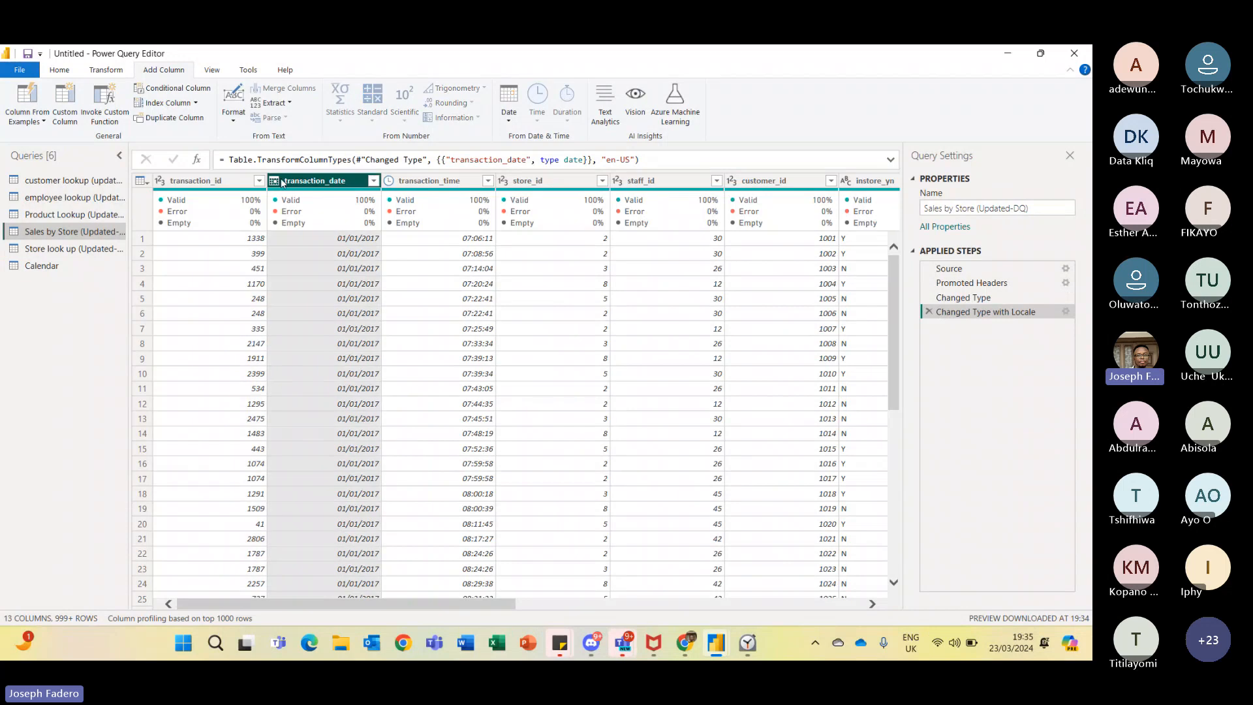
click(374, 182)
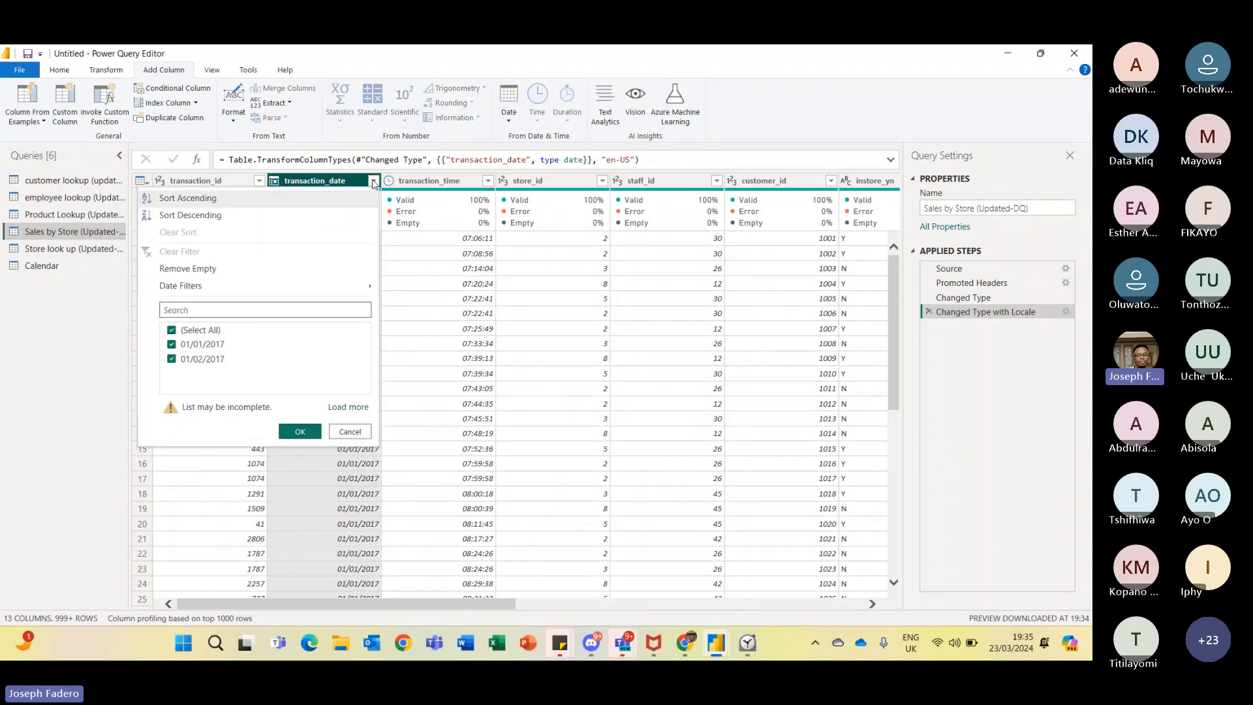
click(349, 407)
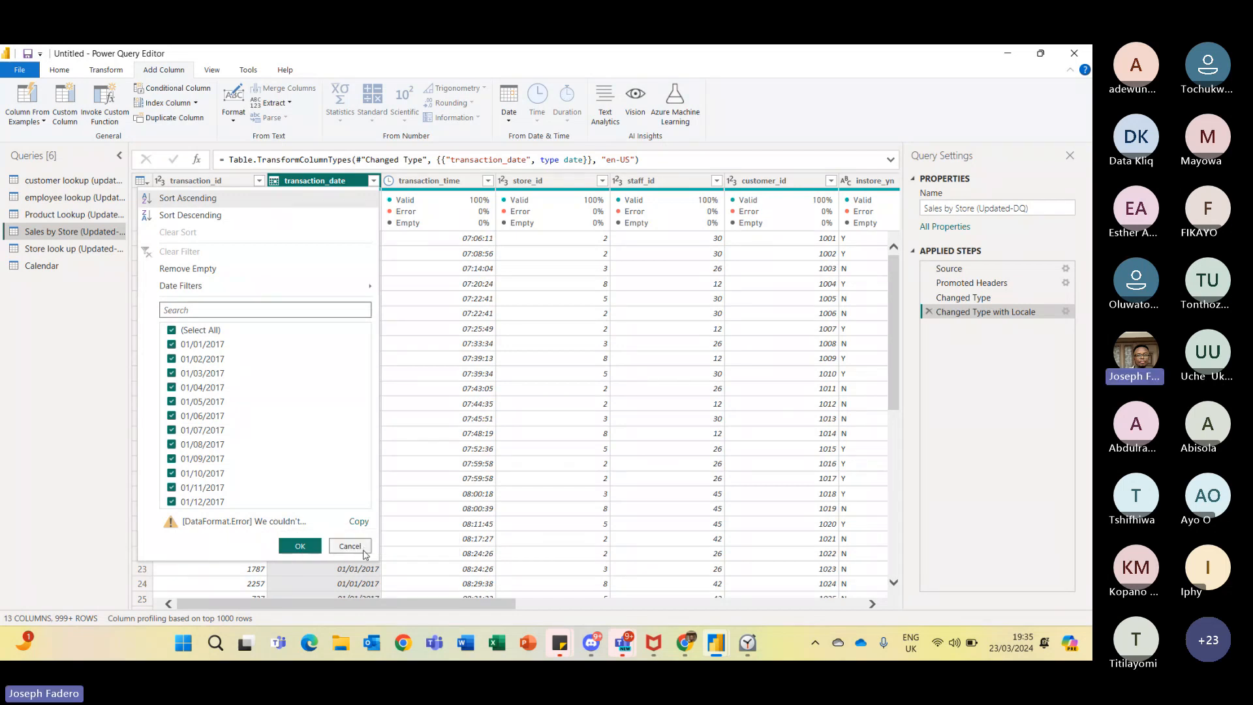
click(350, 546)
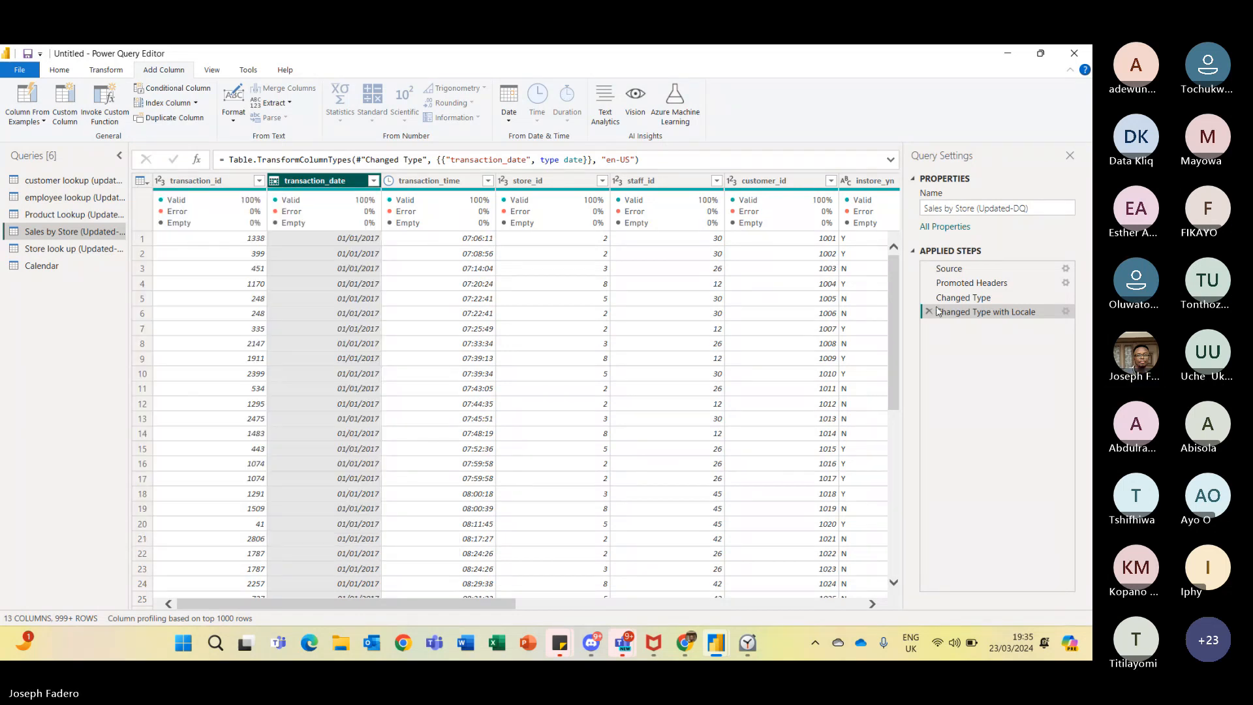
- Compare the transaction_date filter values under the Changed Type step, then return to the Changed Type with Locale step
click(976, 298)
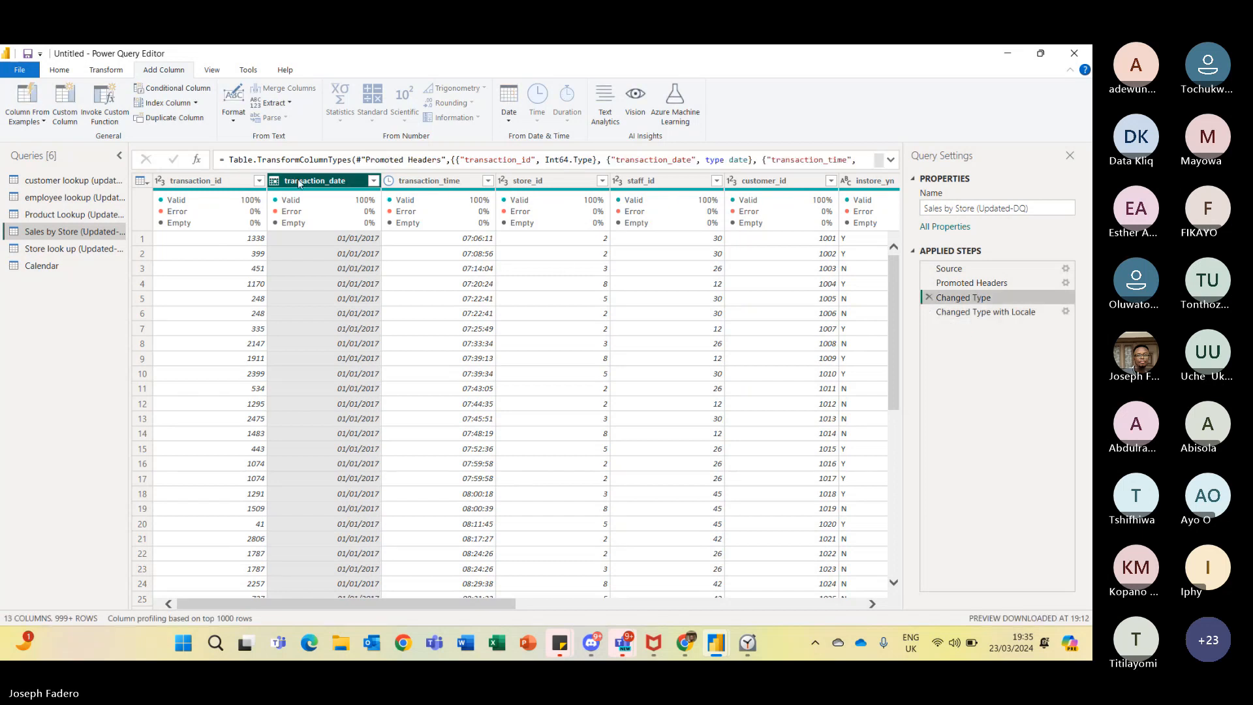
click(372, 181)
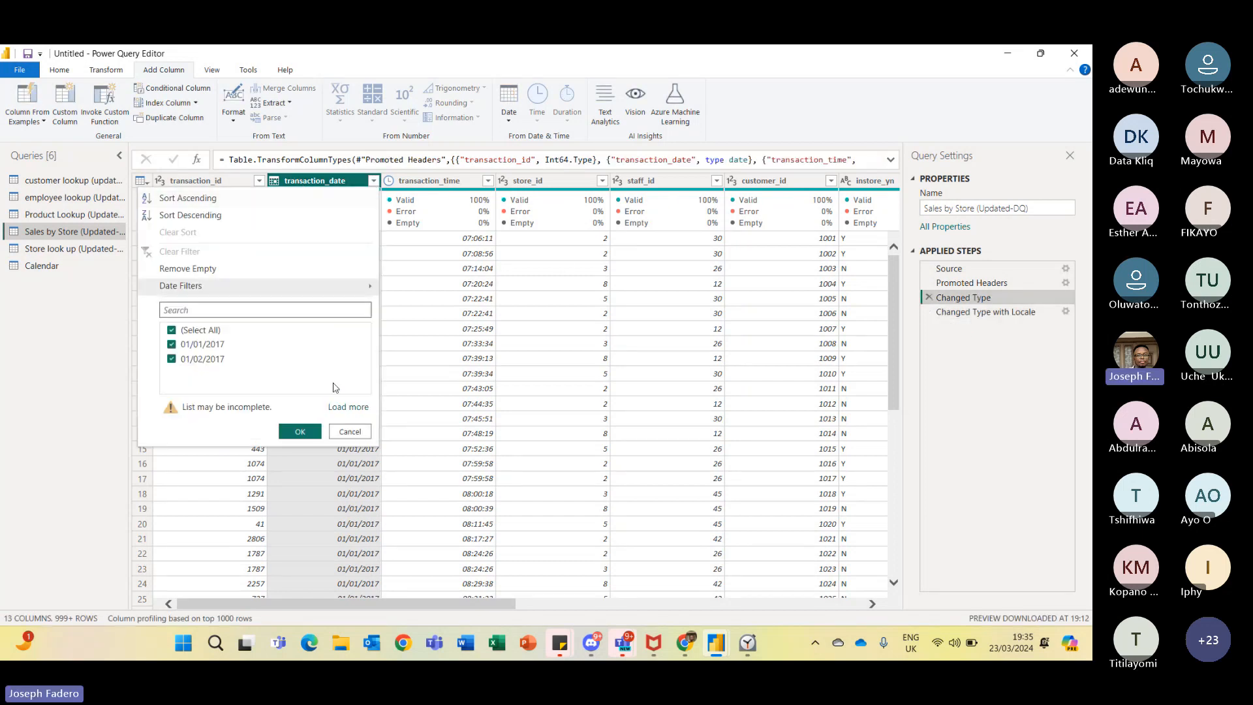
click(348, 407)
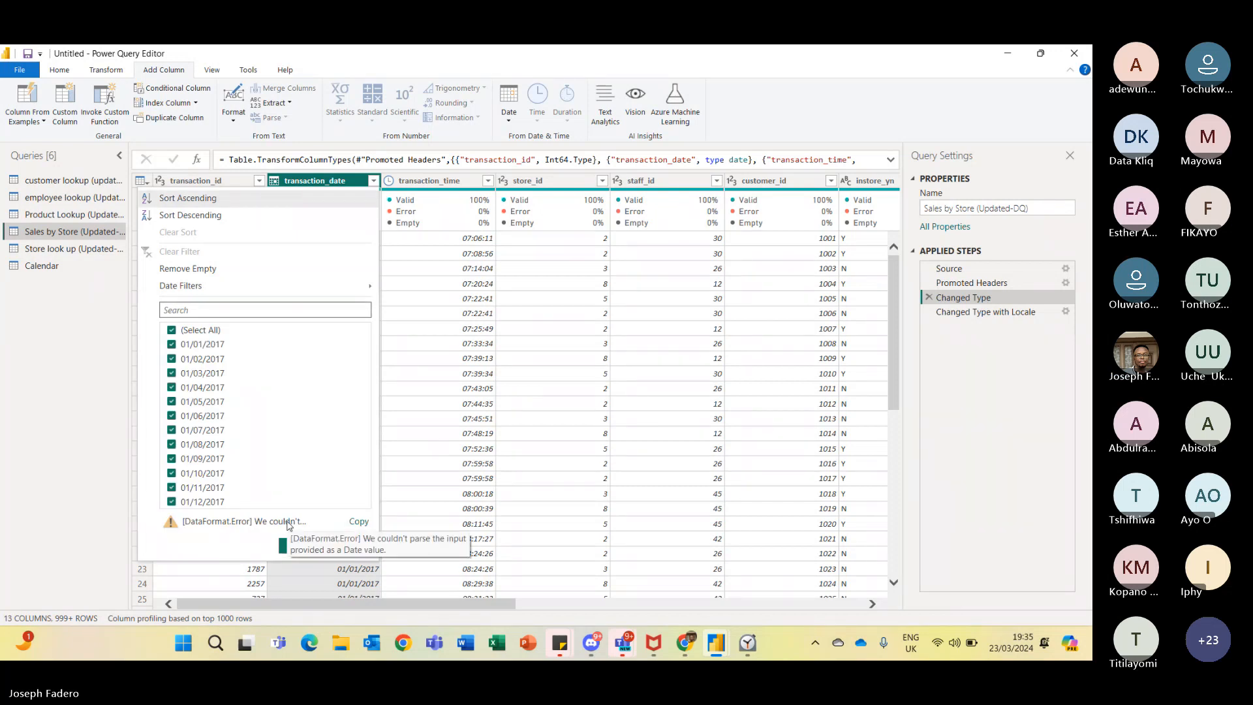
click(301, 547)
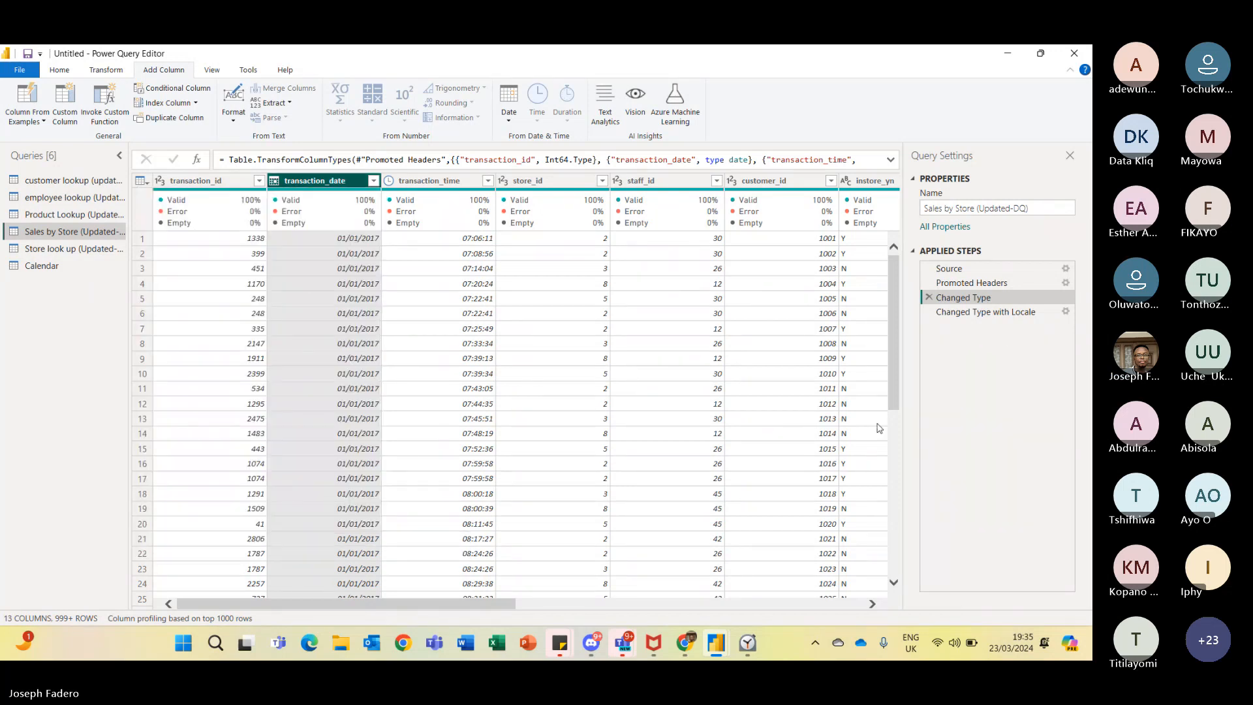
click(979, 312)
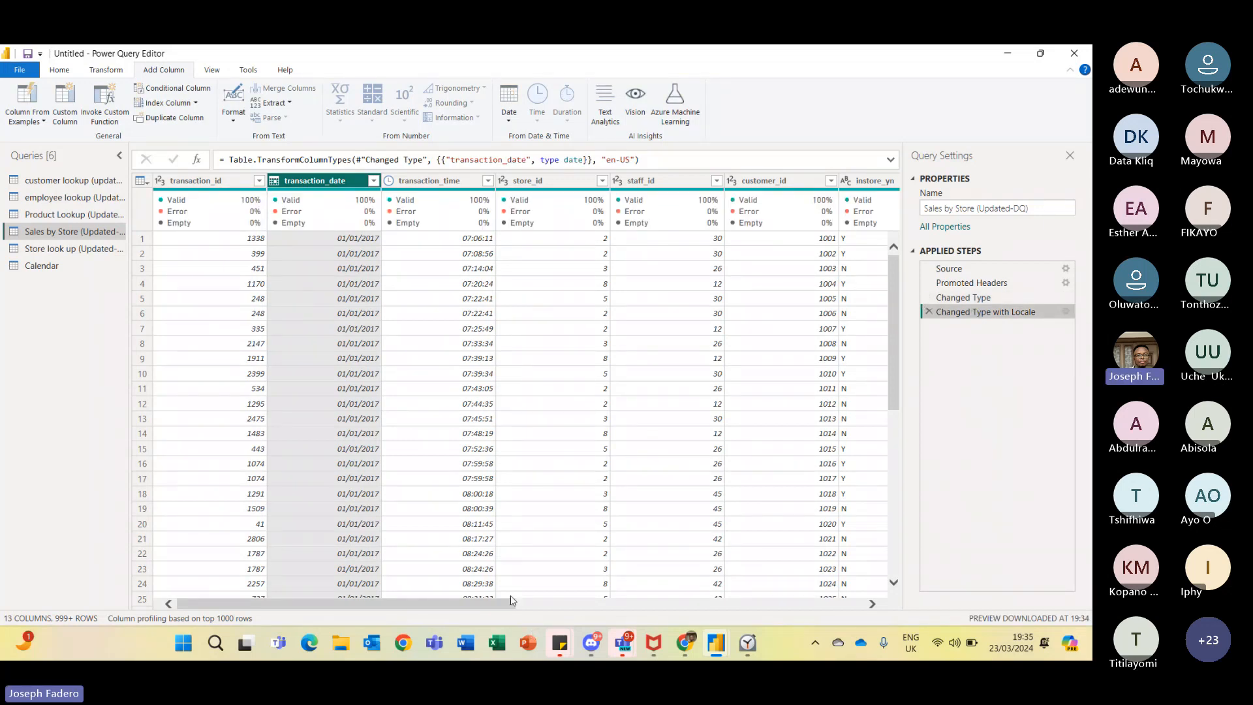
drag(512, 603, 919, 590)
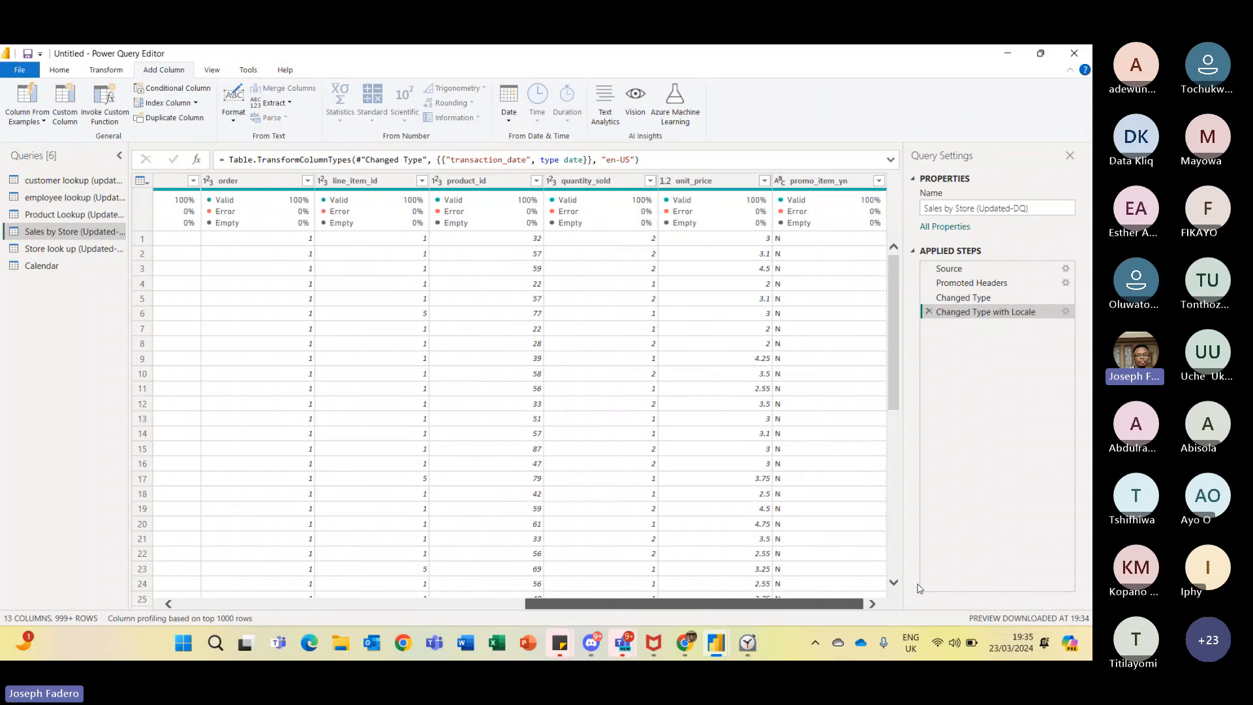
- Close and apply the queries to load them into the report
click(58, 72)
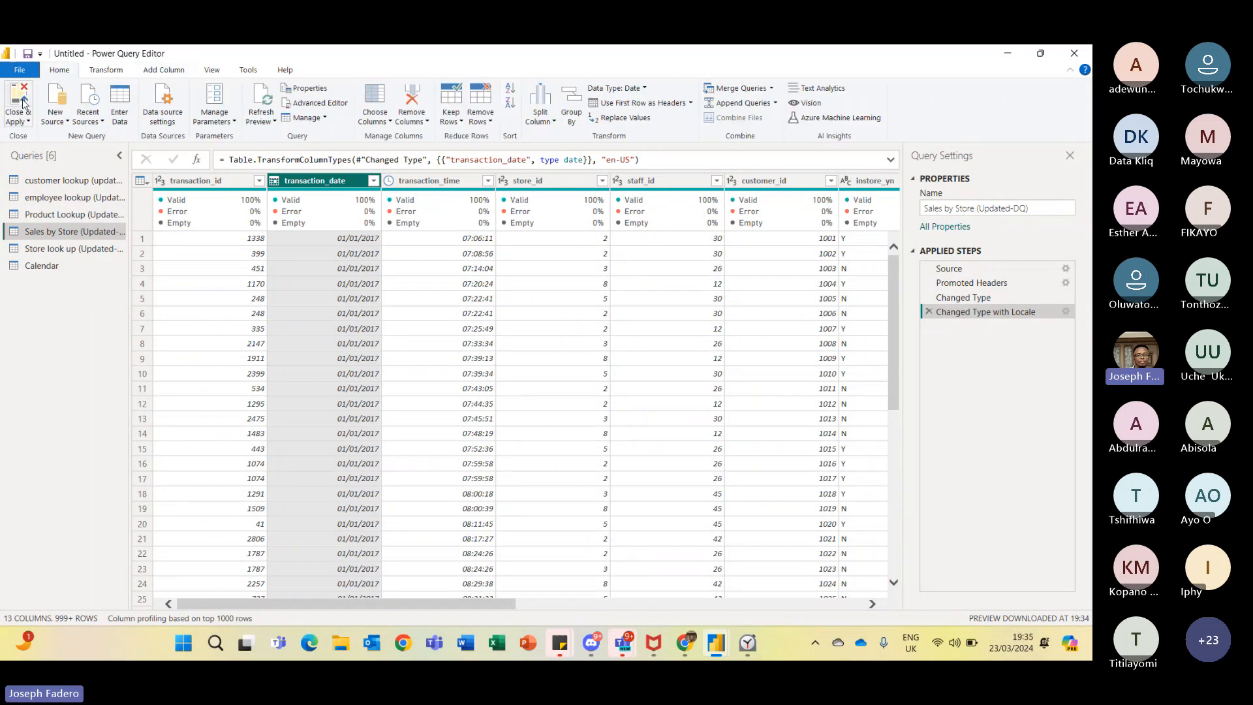
click(23, 103)
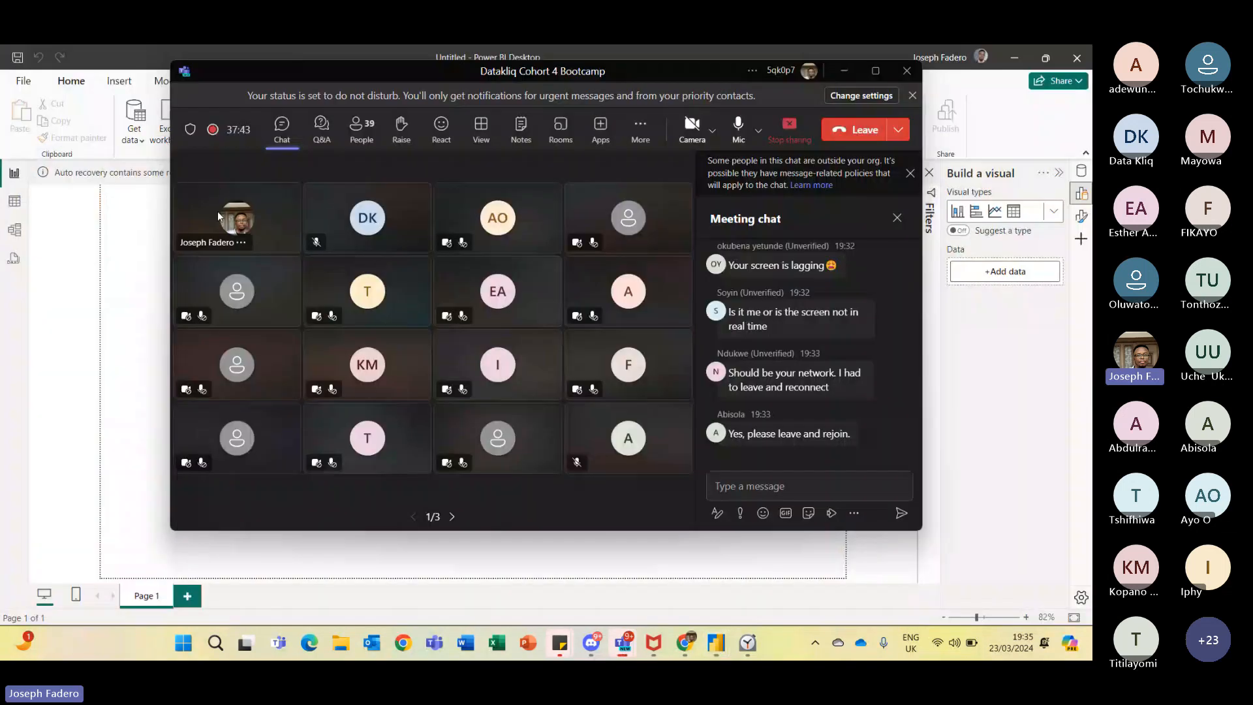
click(104, 327)
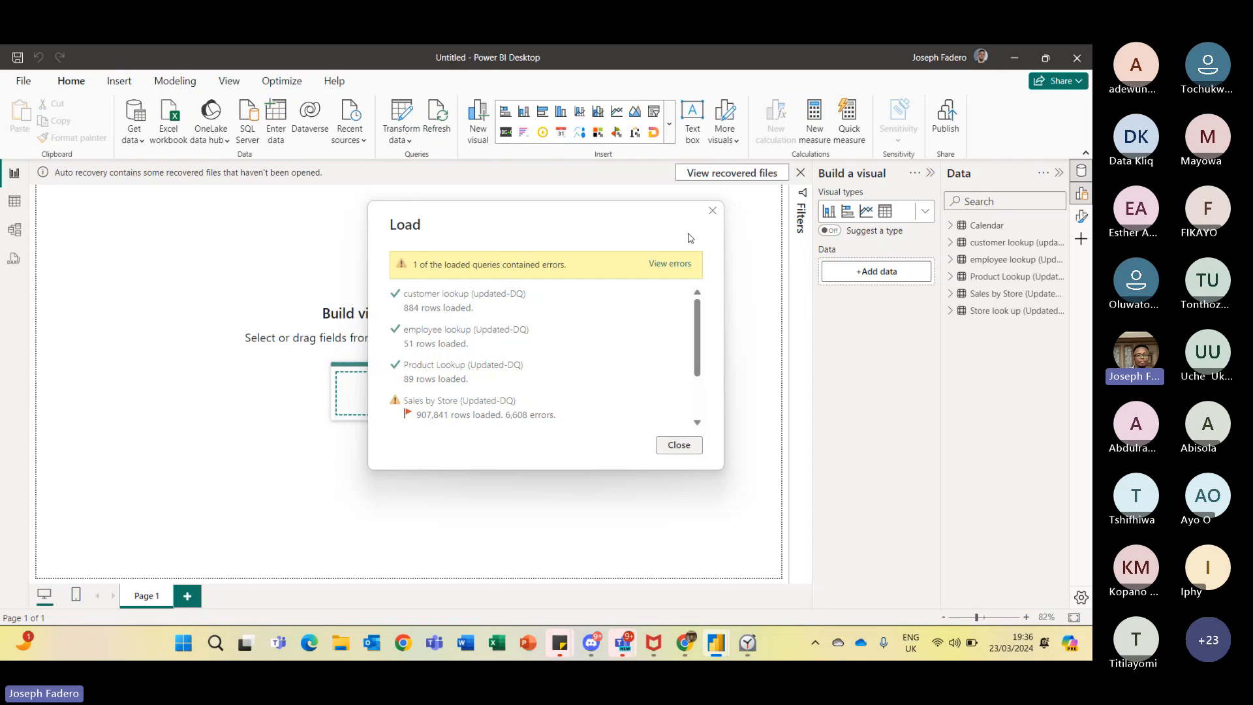
- Open the load errors and inspect the transaction_date error details in the errors query
click(680, 265)
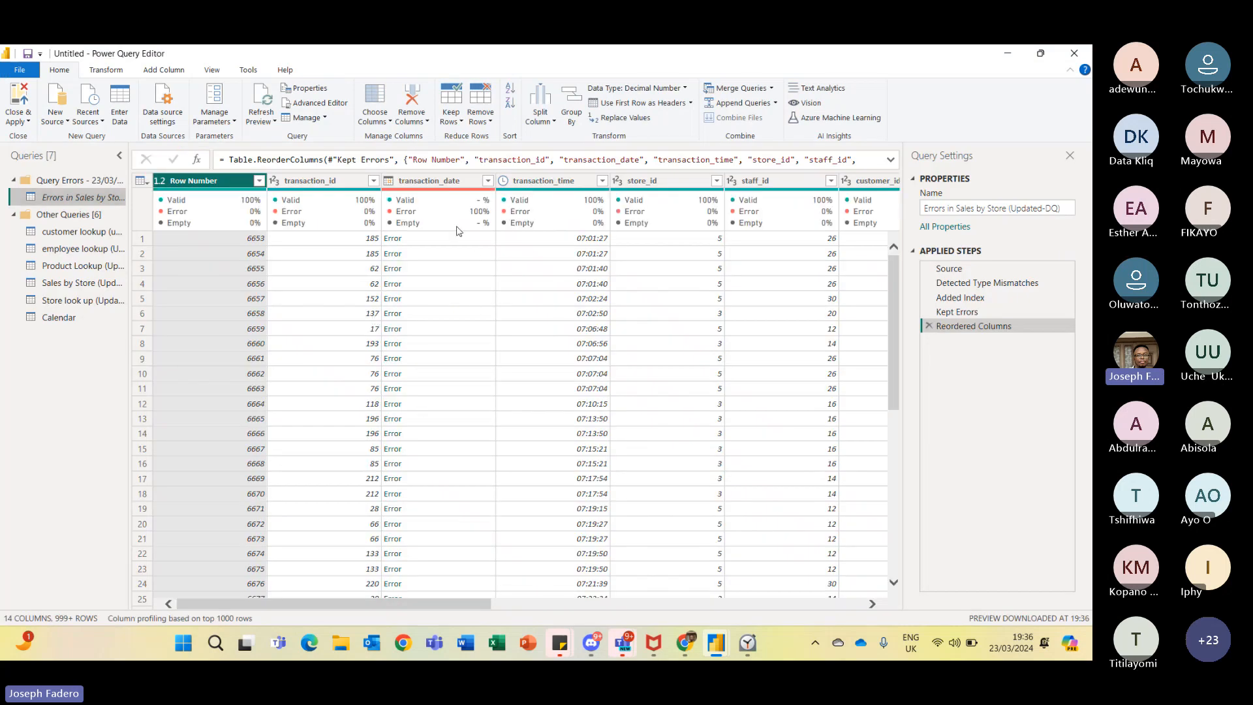
click(446, 241)
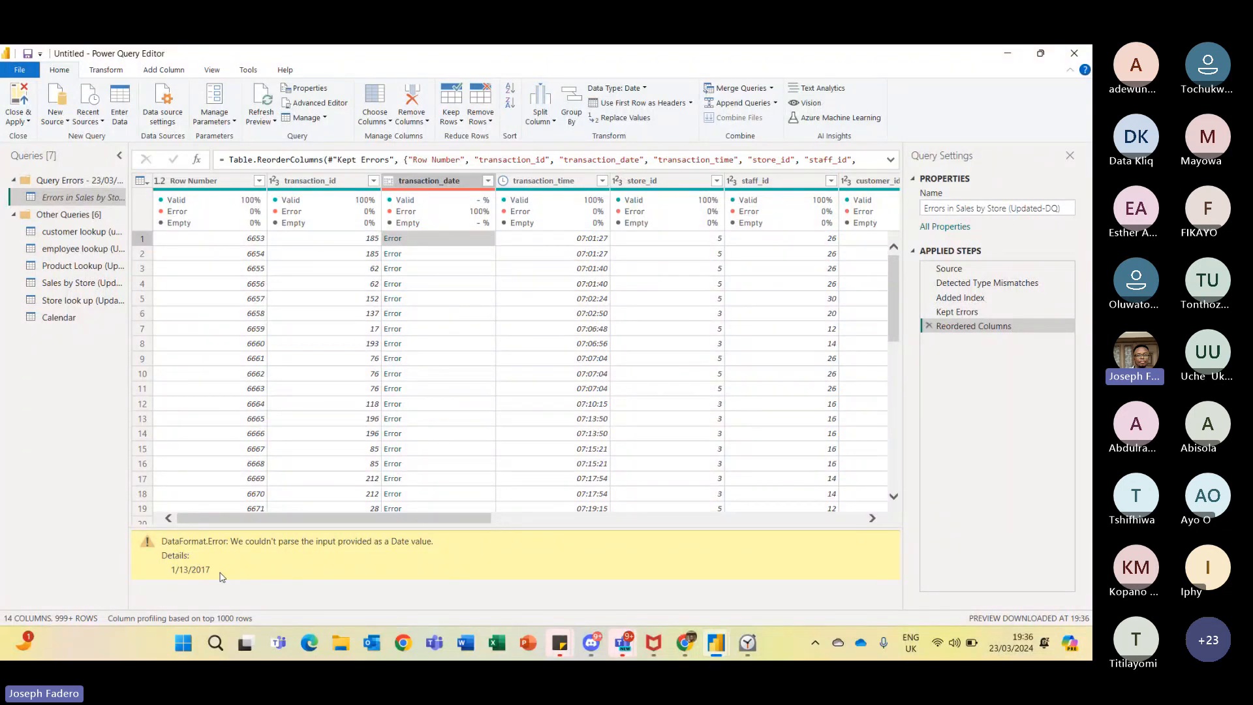
drag(895, 304, 871, 529)
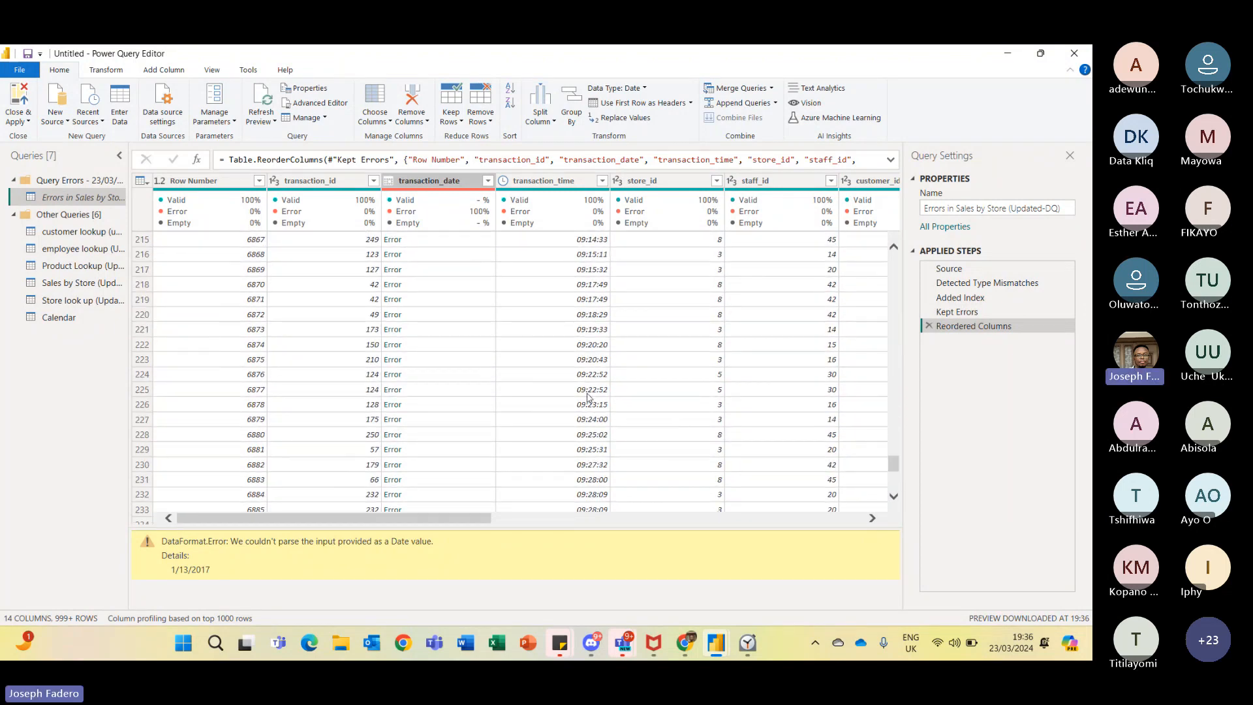
click(404, 313)
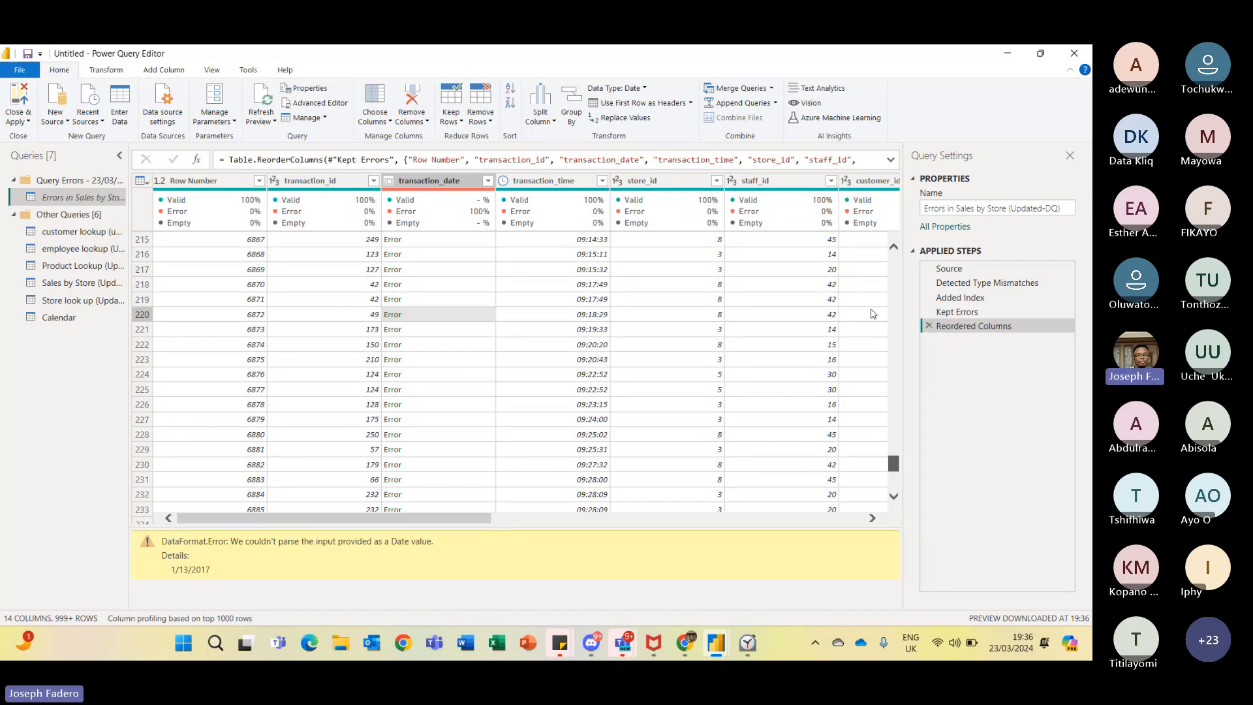
drag(873, 314, 867, 242)
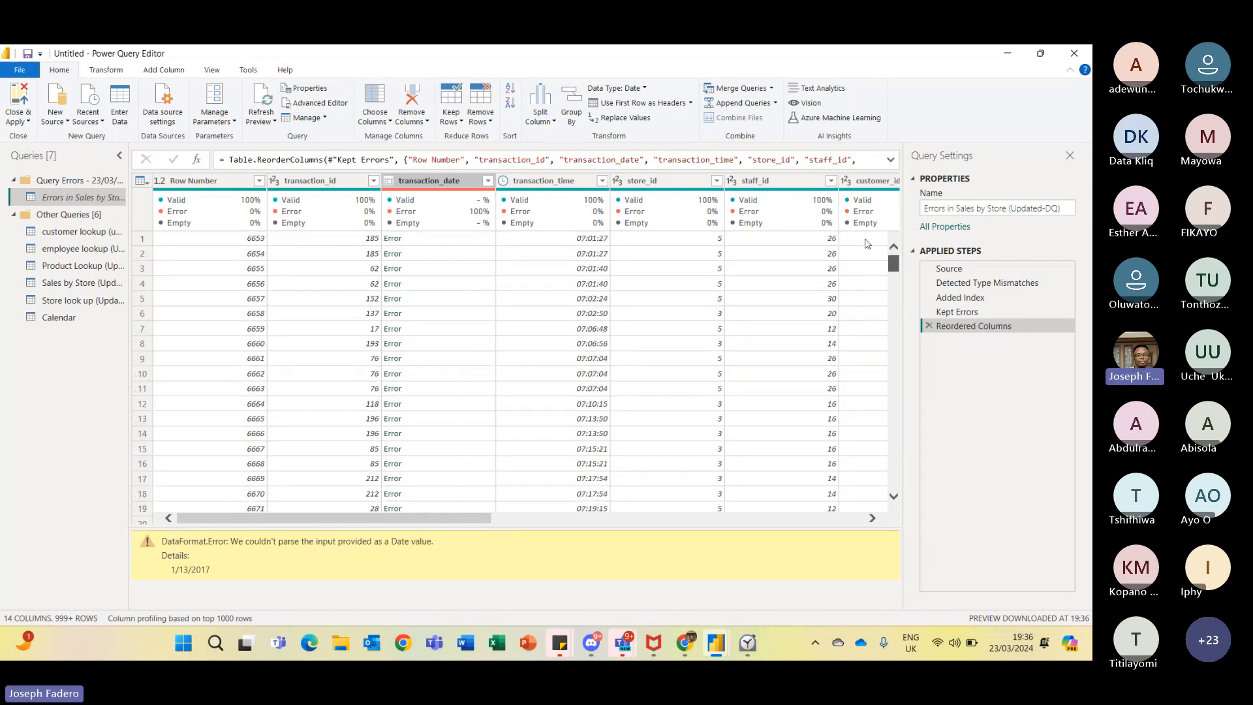
- Delete the Changed Type with Locale step from the Sales by Store query
click(94, 285)
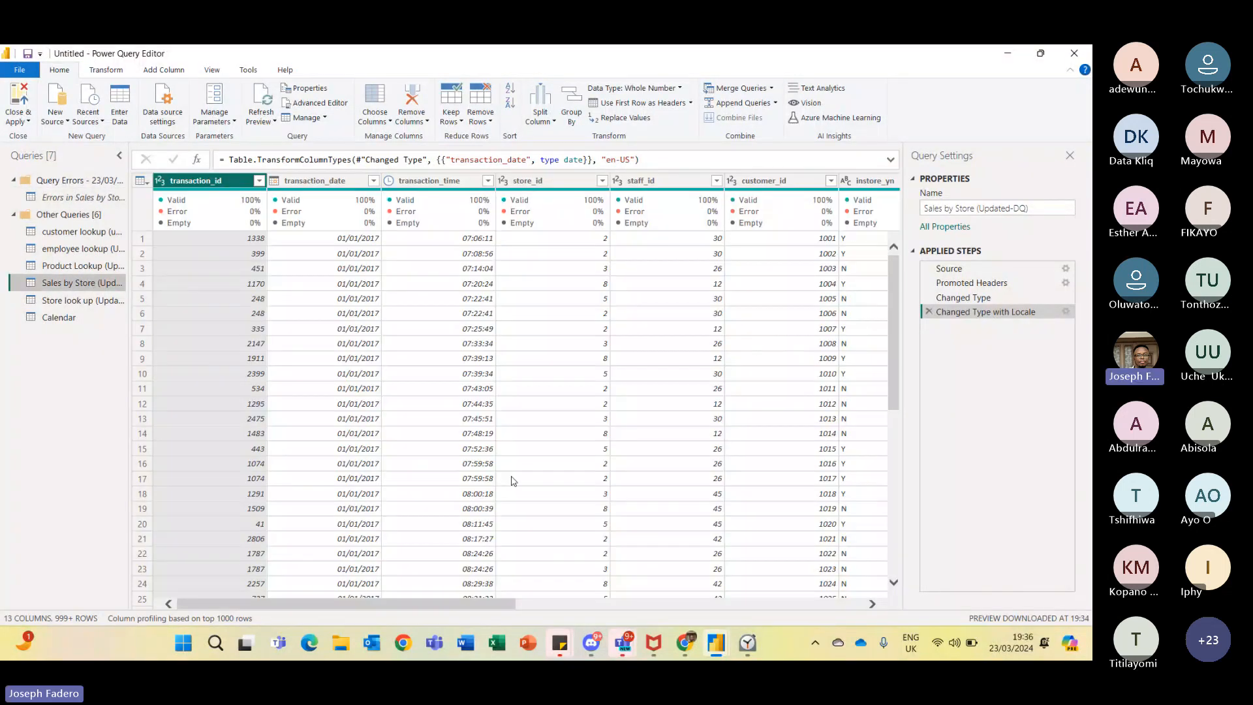
click(317, 181)
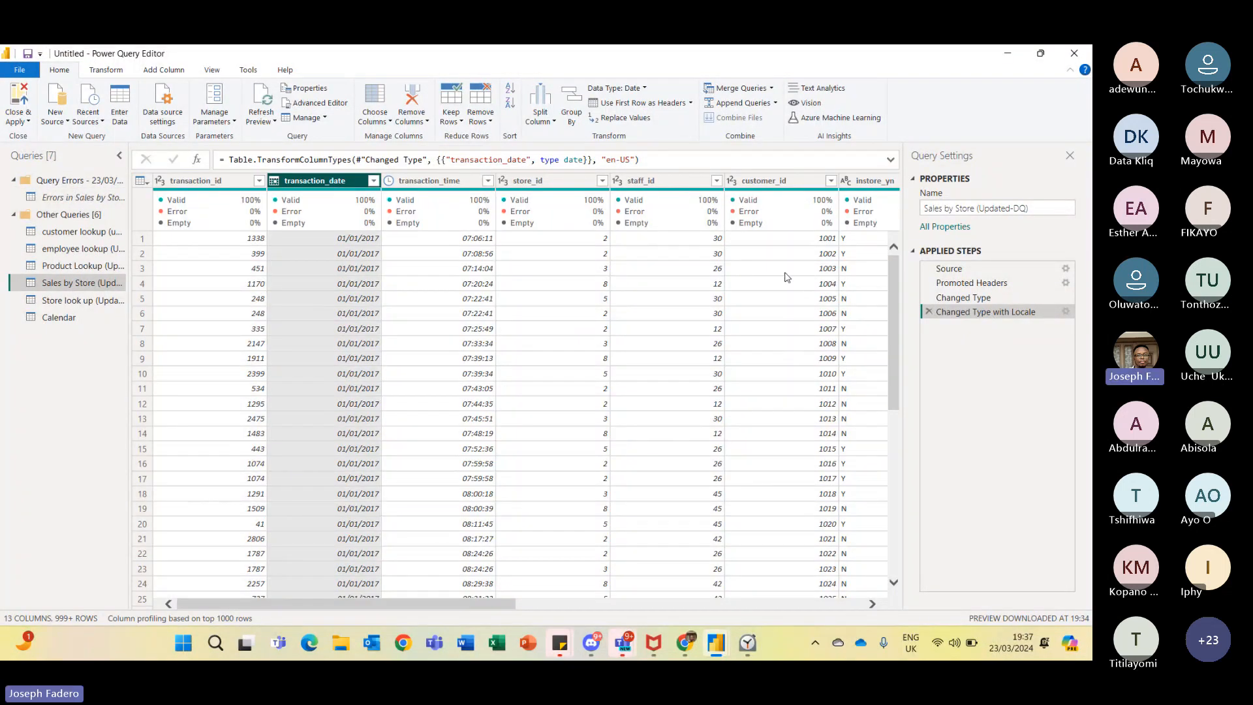
click(985, 301)
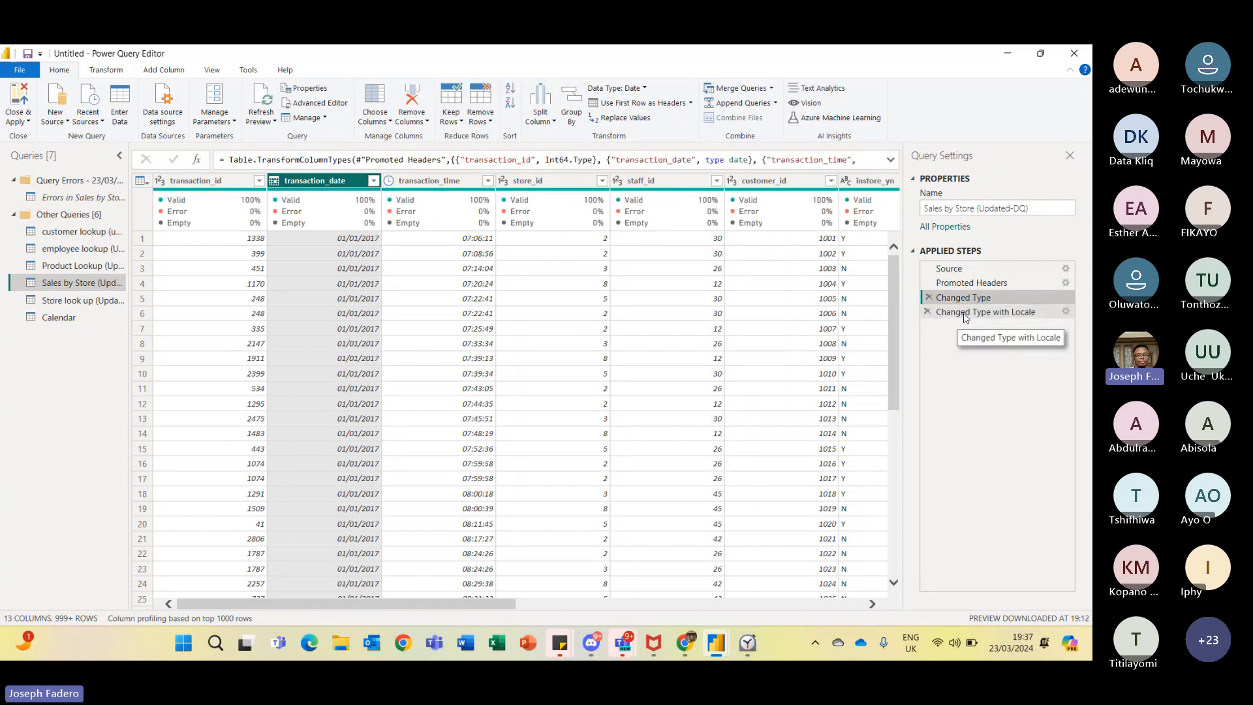
click(966, 315)
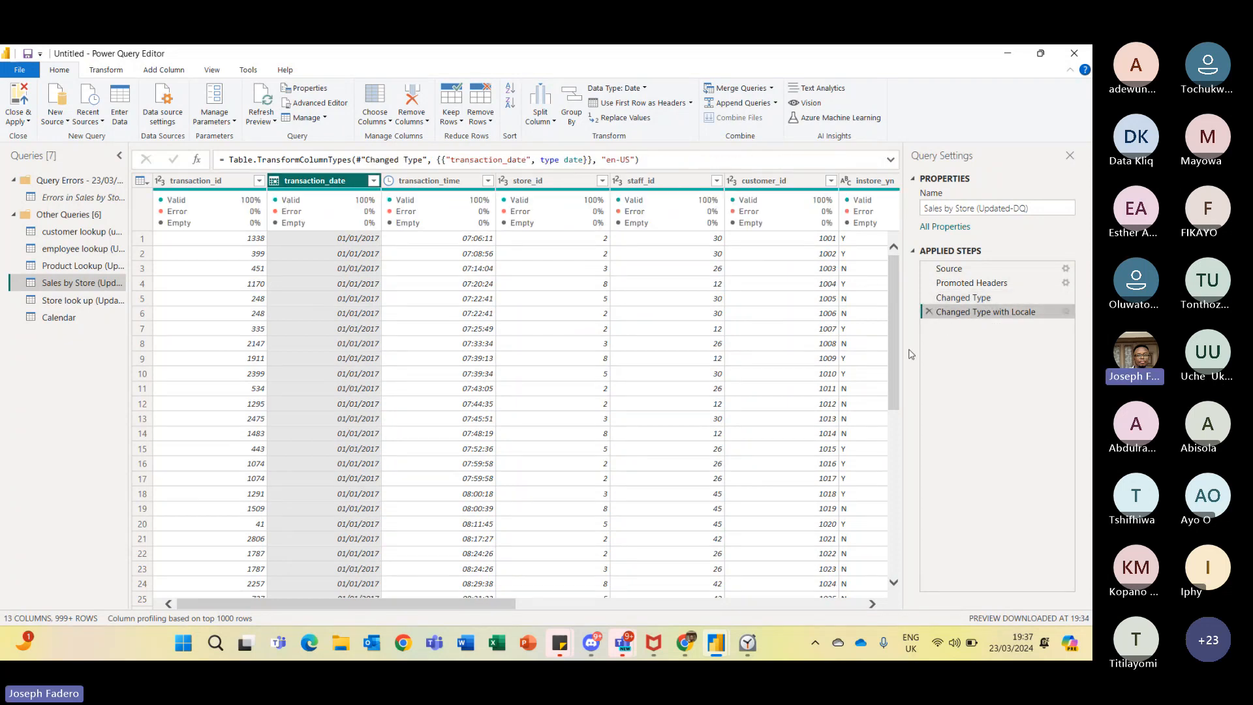
click(930, 315)
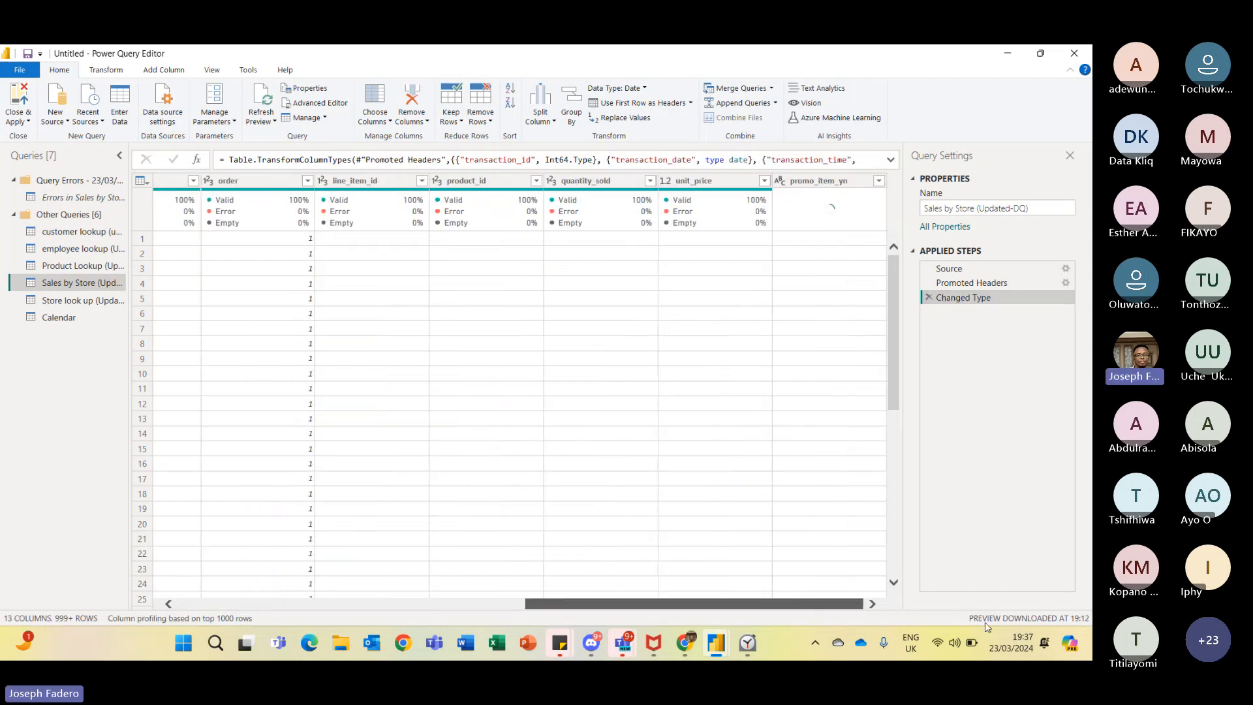
- Delete the Errors in Sales by Store (Updated-DQ) query
drag(506, 604, 389, 568)
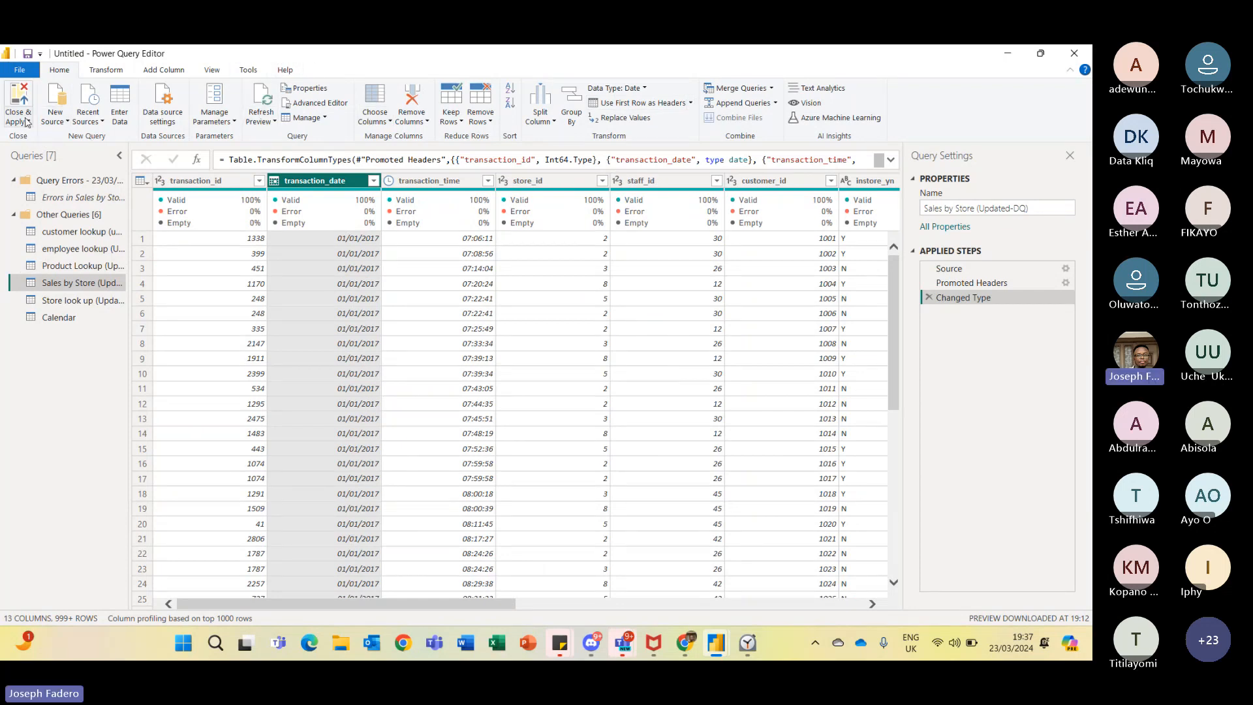
click(79, 198)
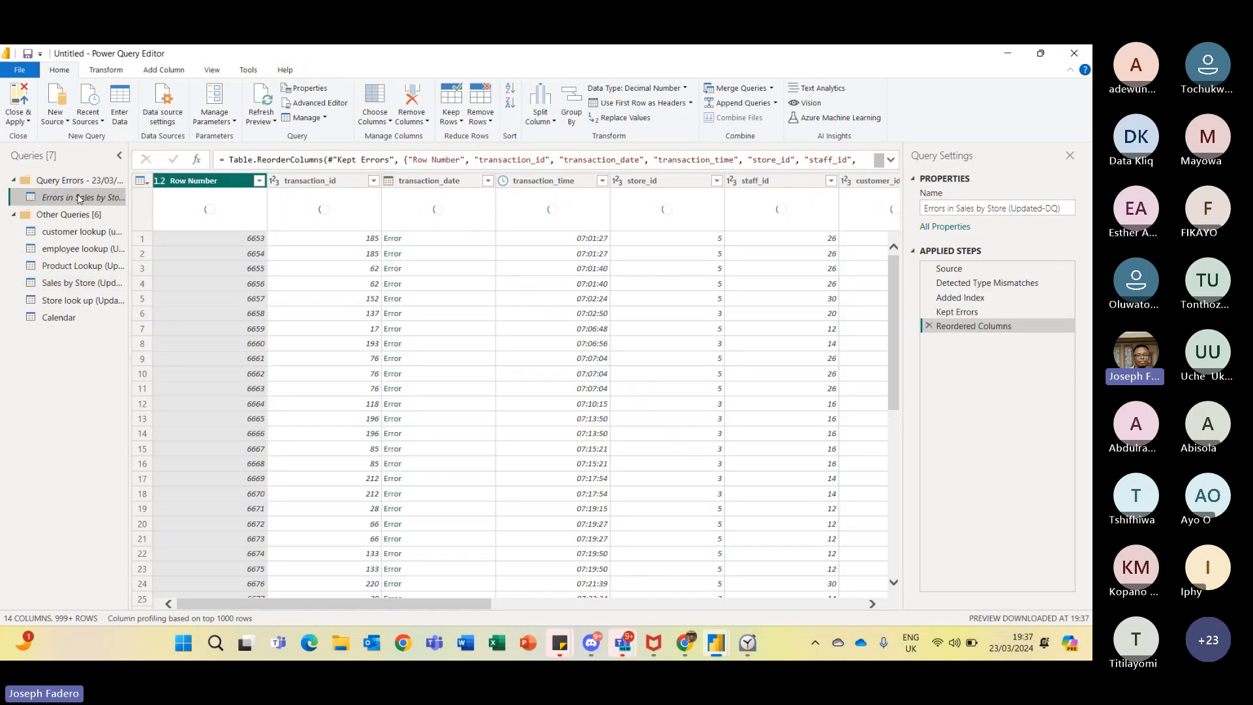
right_click(79, 198)
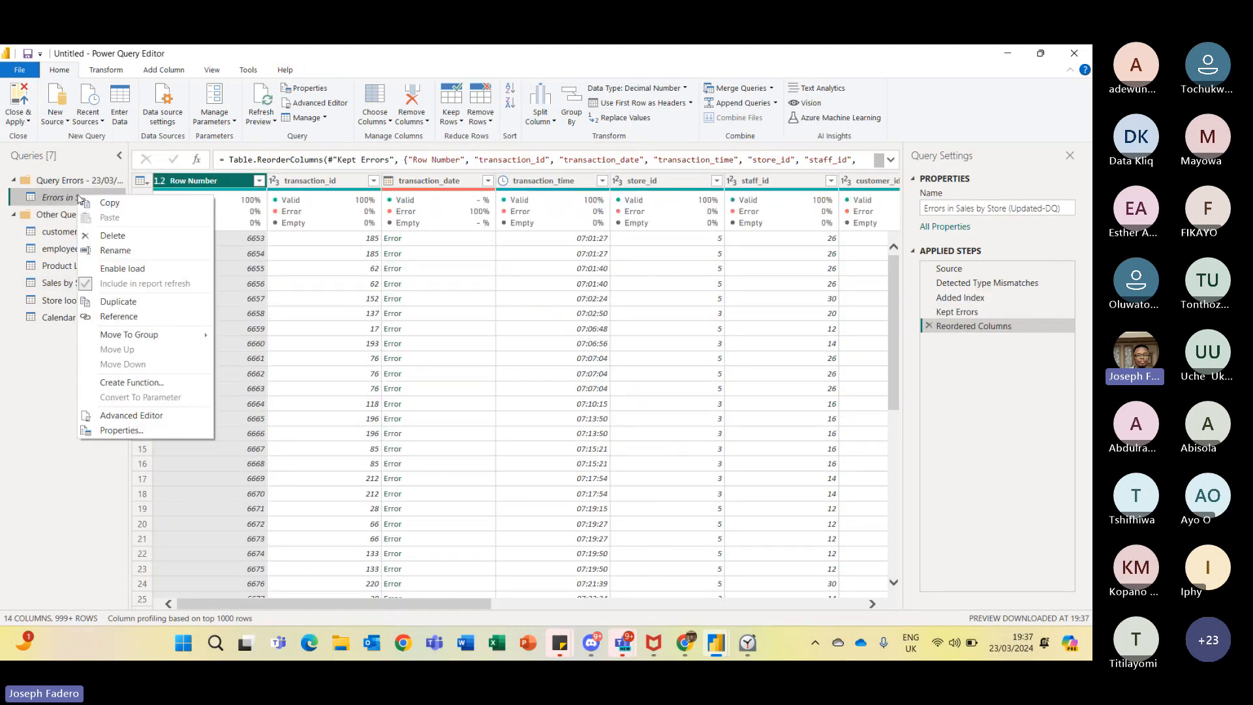
click(156, 237)
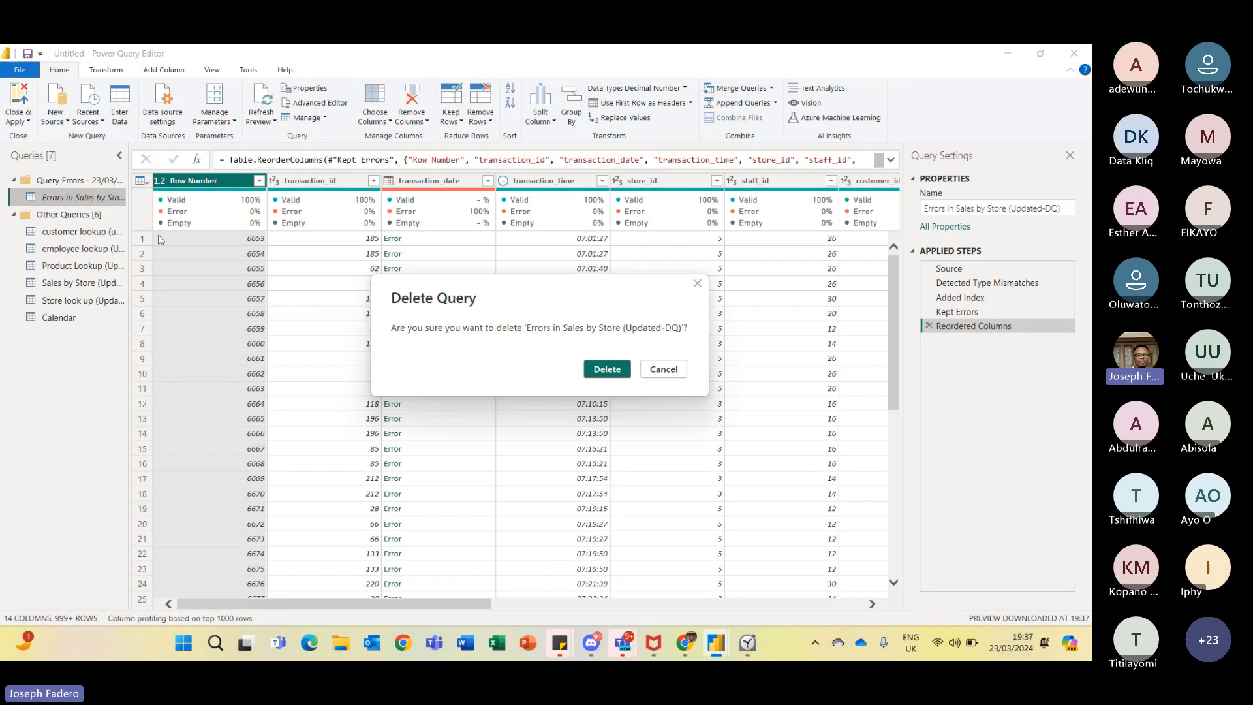
click(594, 367)
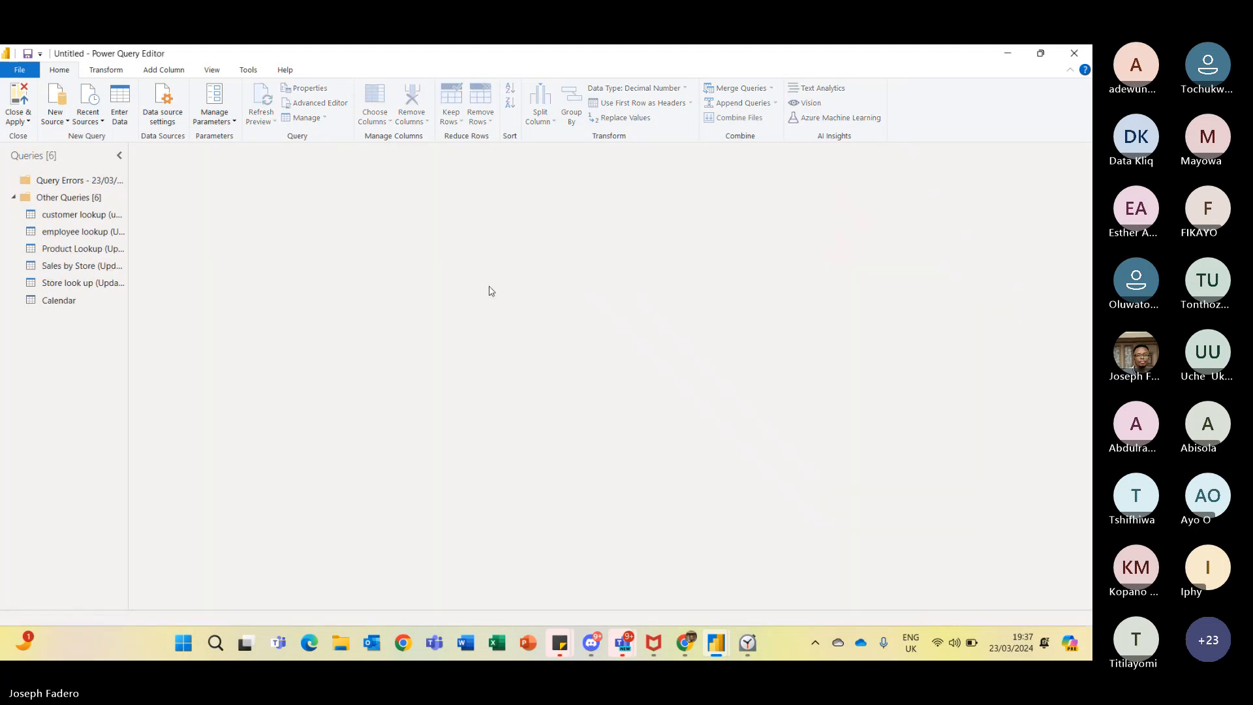
- Delete the now-empty Query Errors group
click(107, 181)
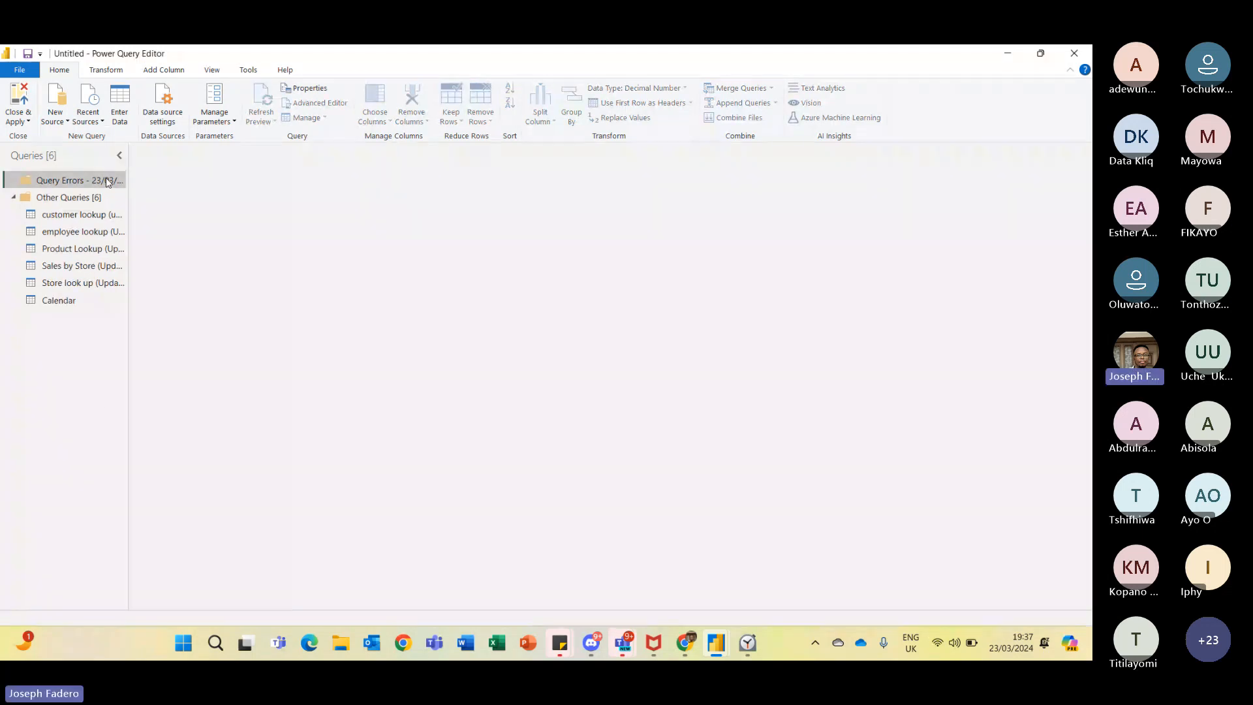
right_click(108, 182)
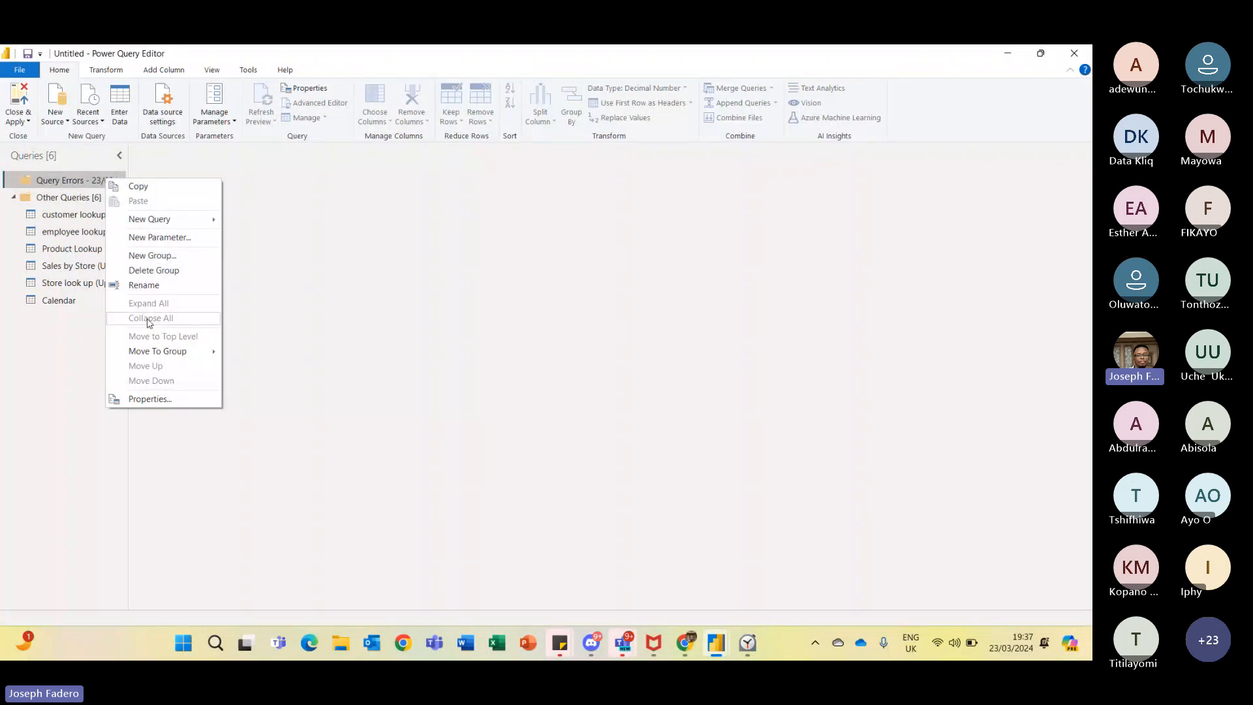
click(172, 273)
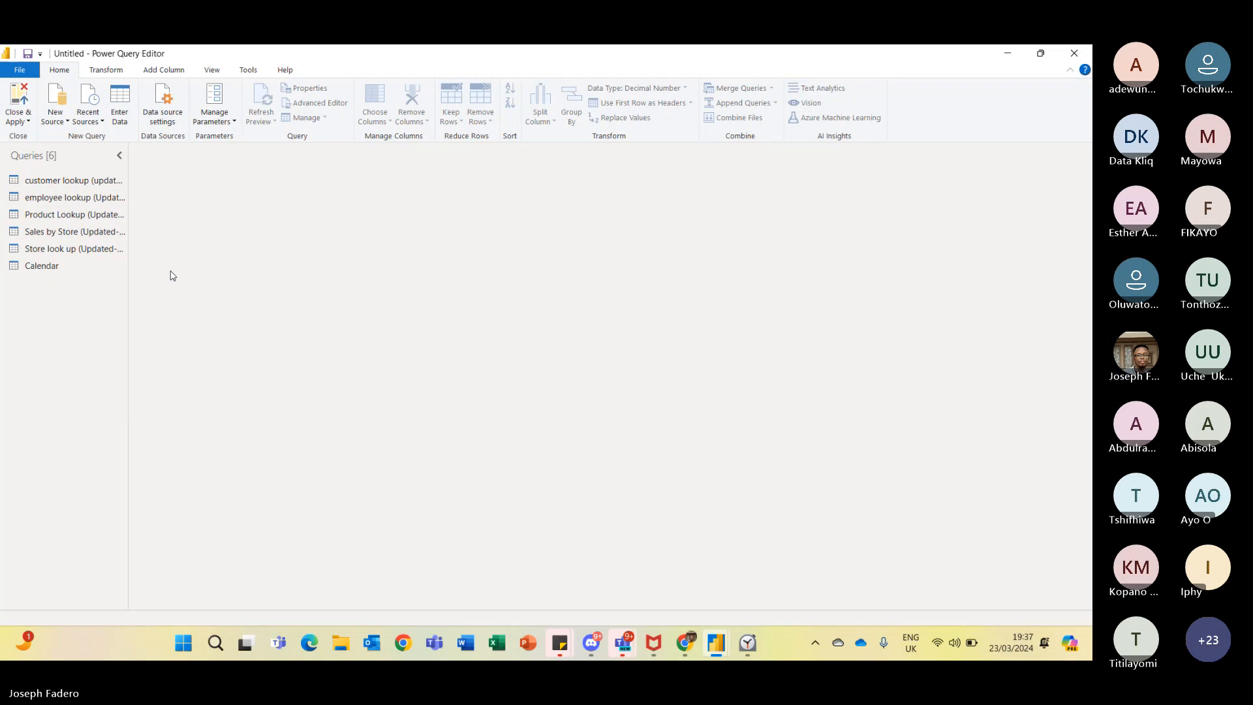
- Close and apply the queries to load them into the report
click(27, 118)
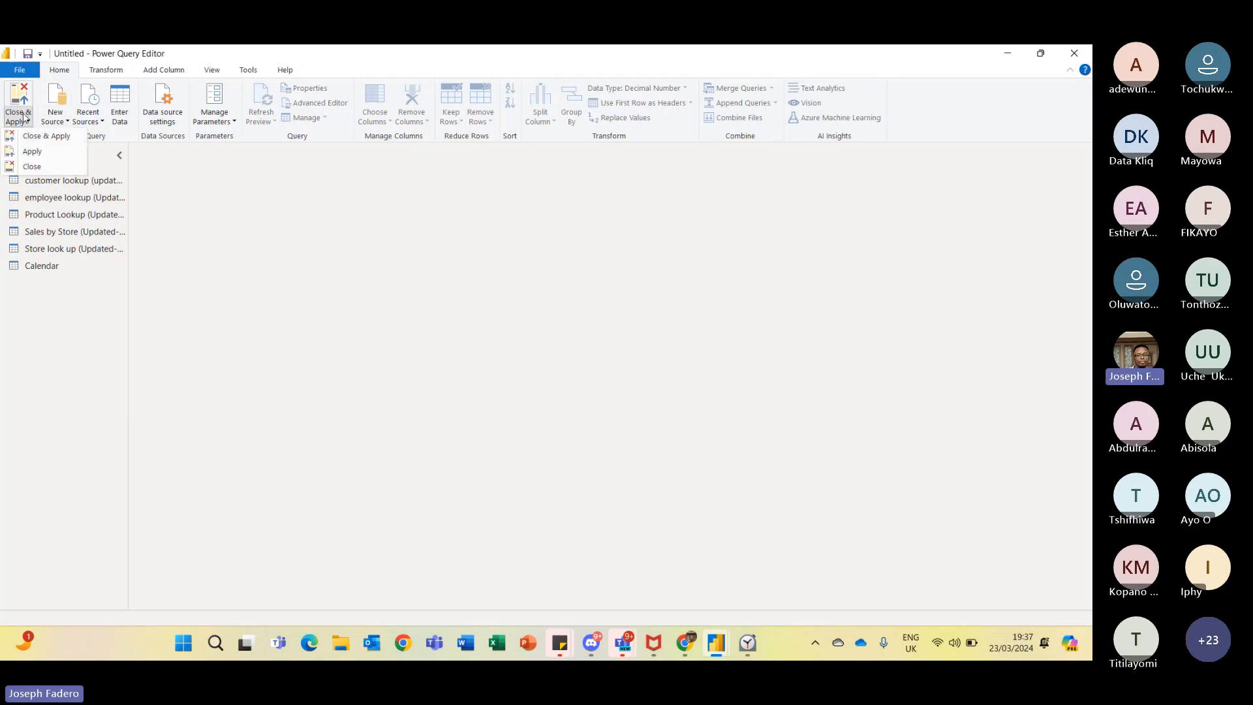
click(49, 138)
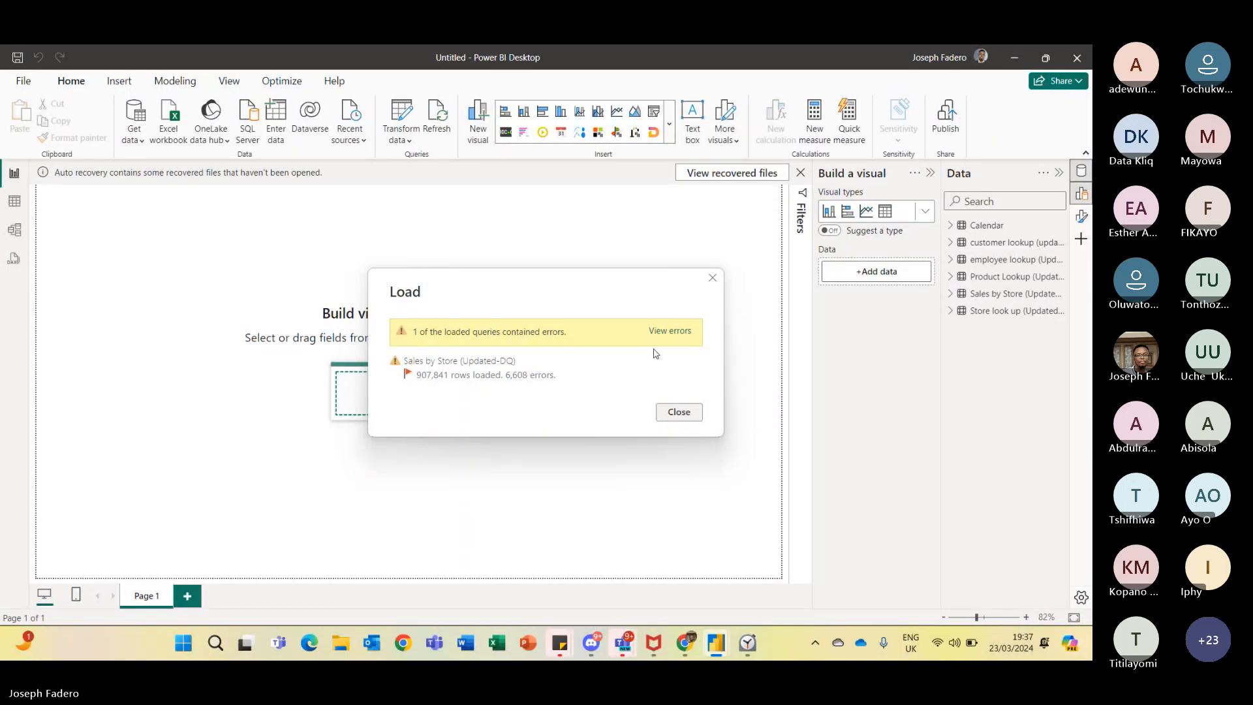
- Open the load errors and examine the transaction_date error details and the errors query's formula
click(685, 333)
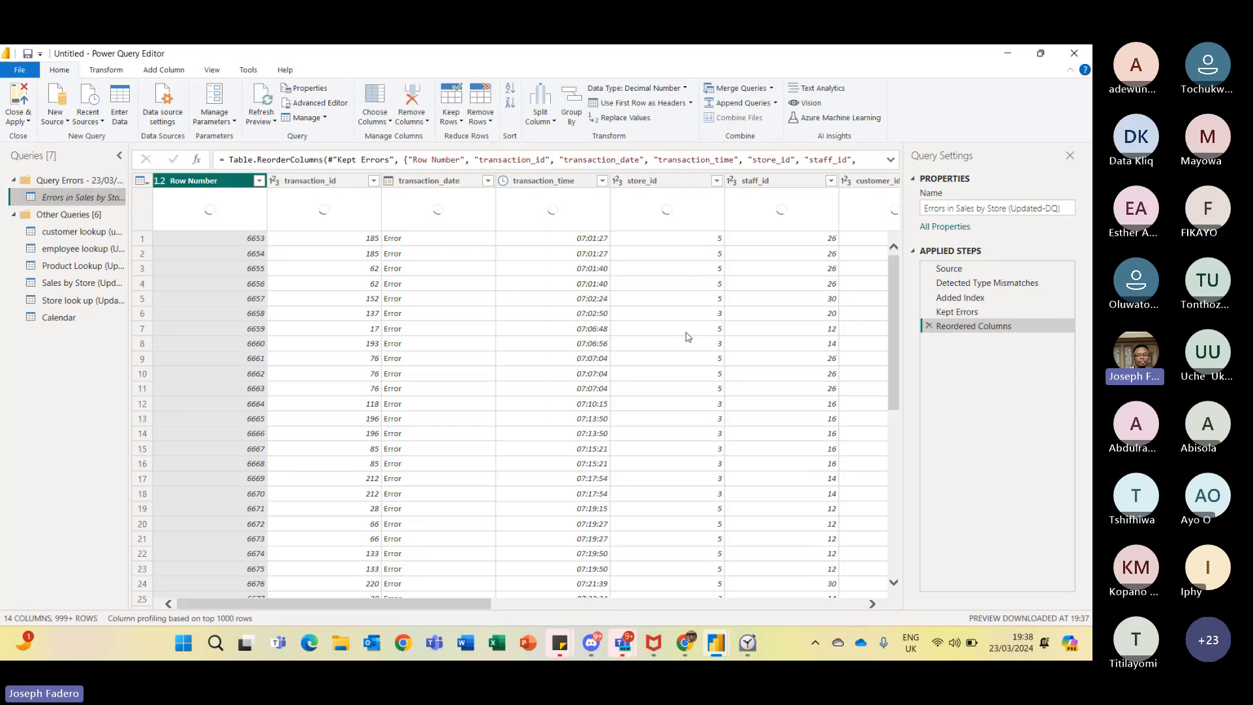
drag(486, 604, 462, 530)
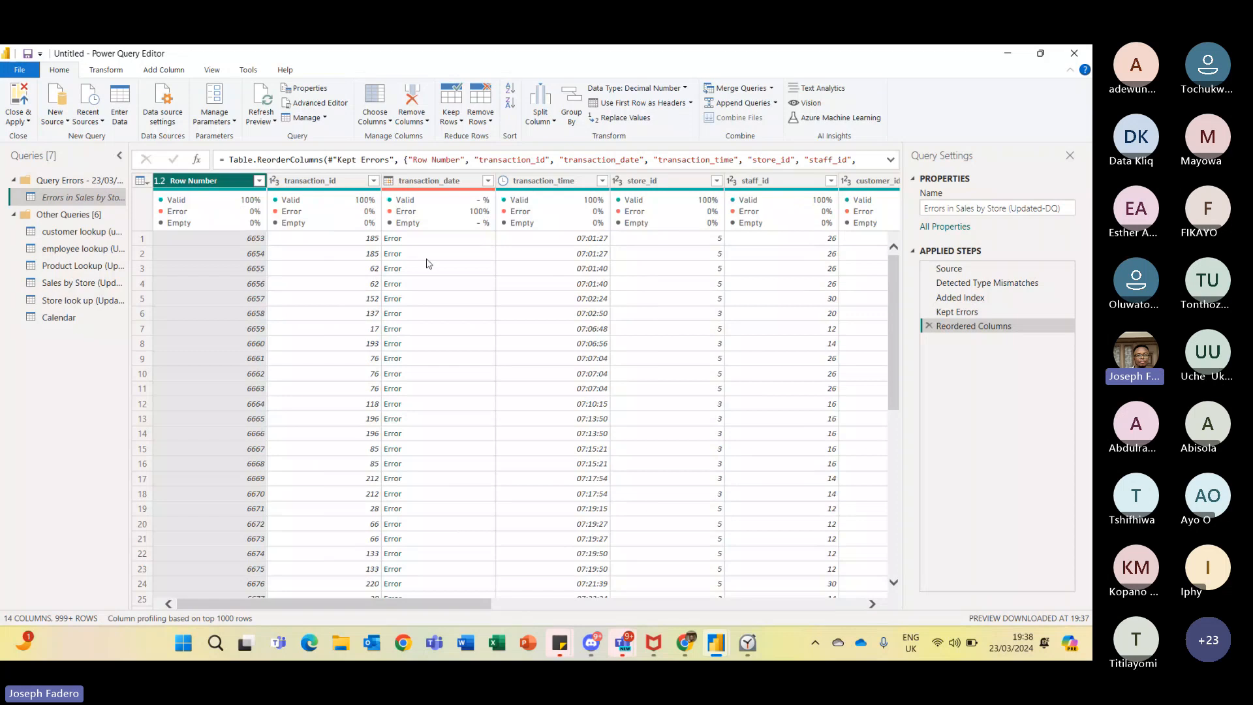
click(446, 182)
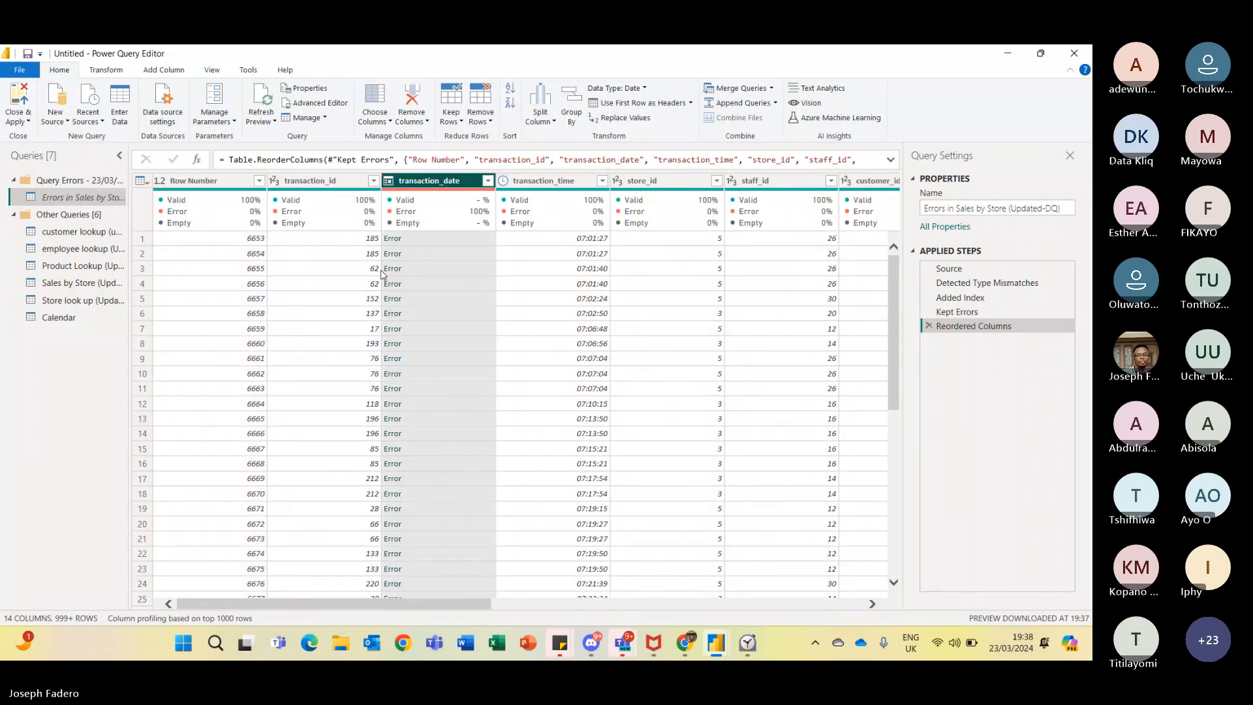
click(394, 239)
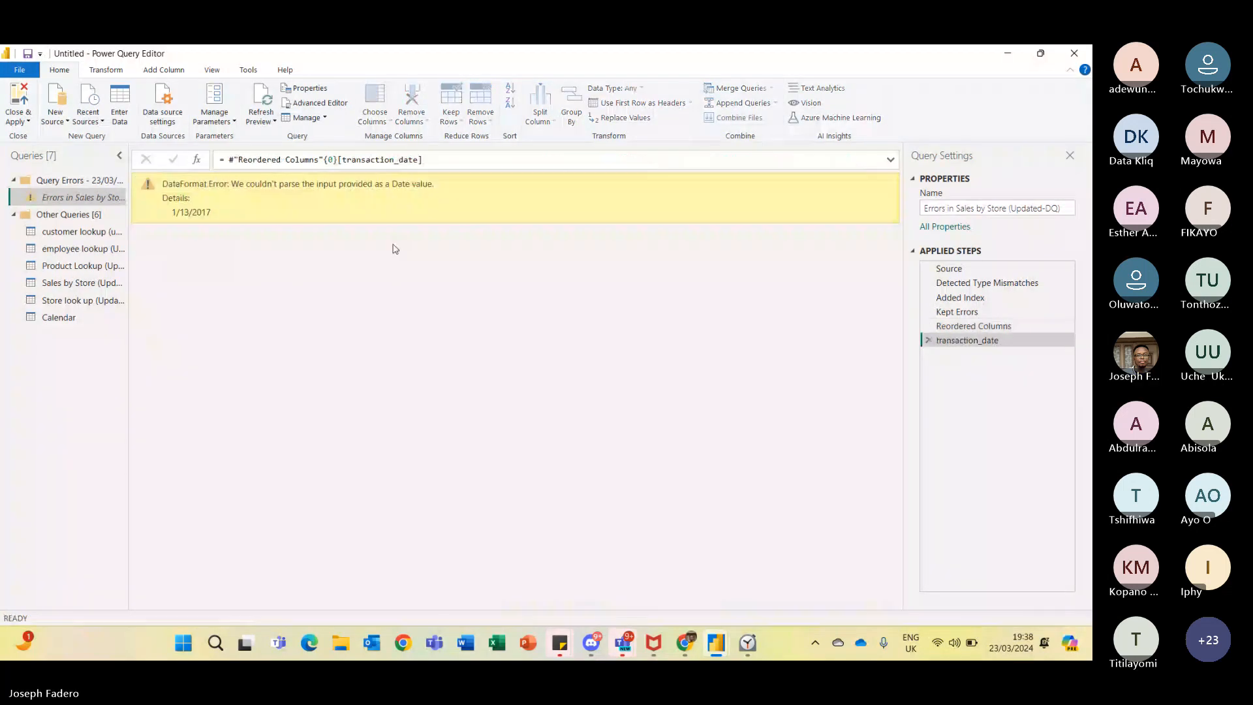
click(934, 326)
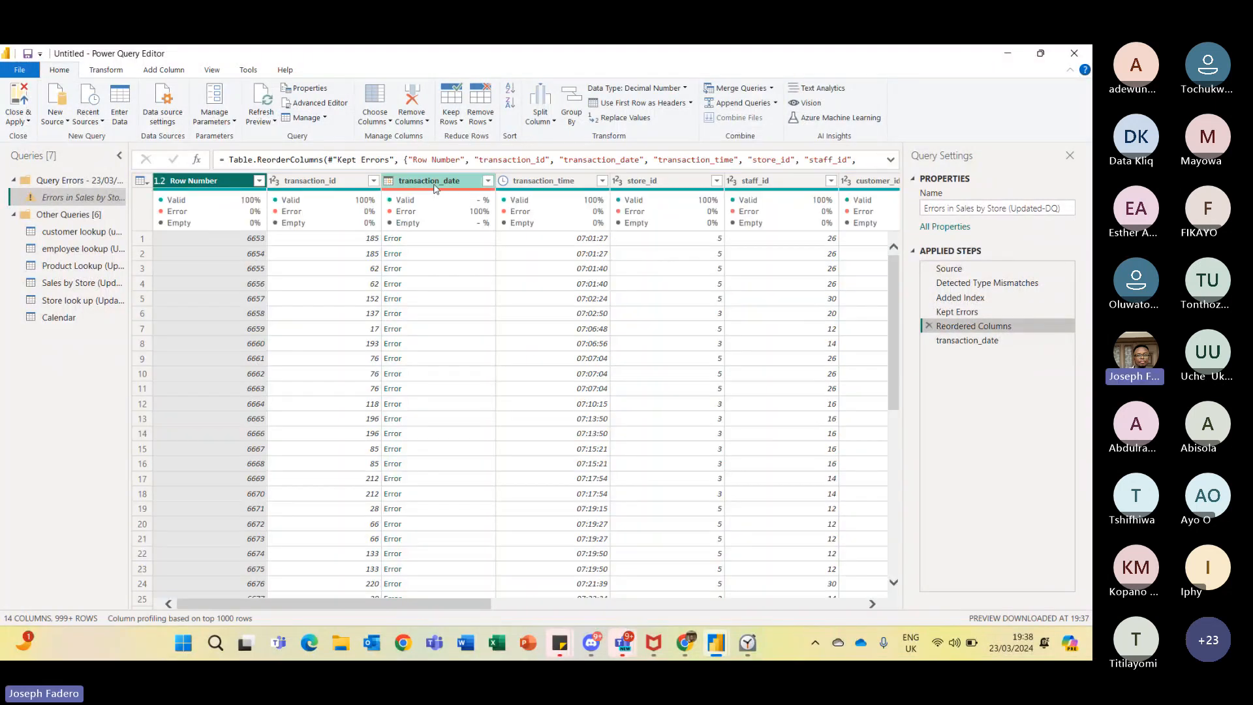
click(428, 186)
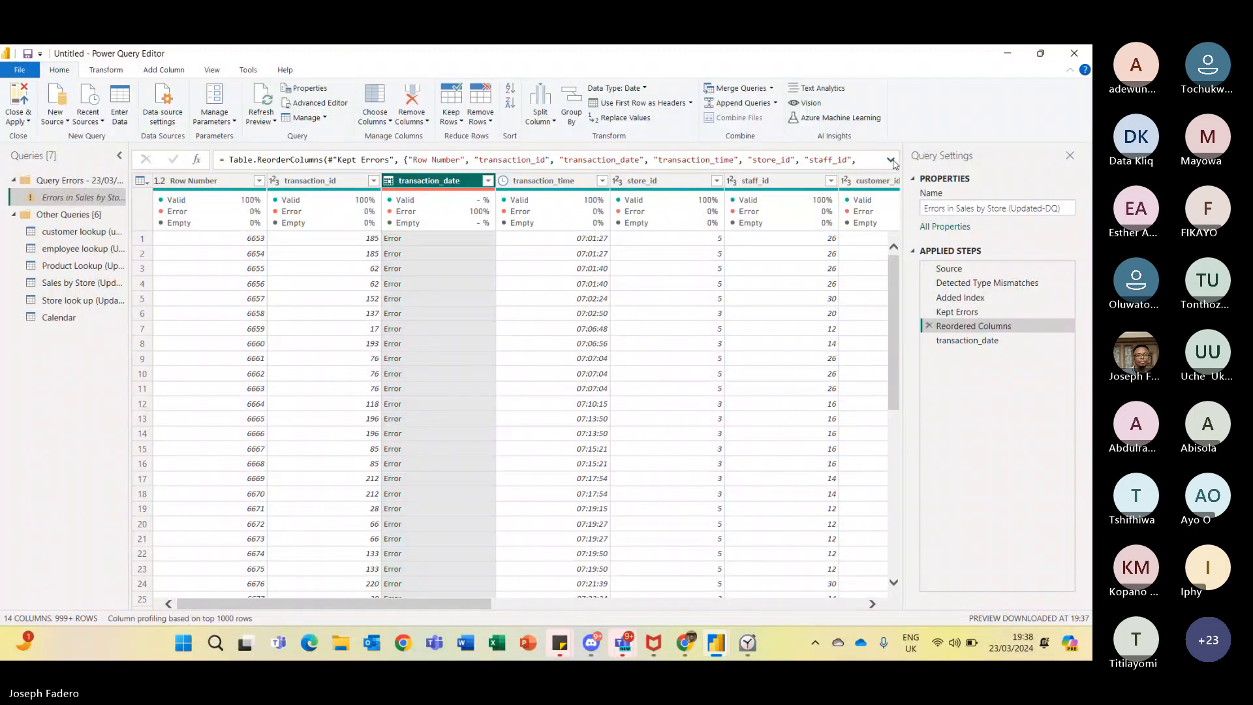
click(890, 160)
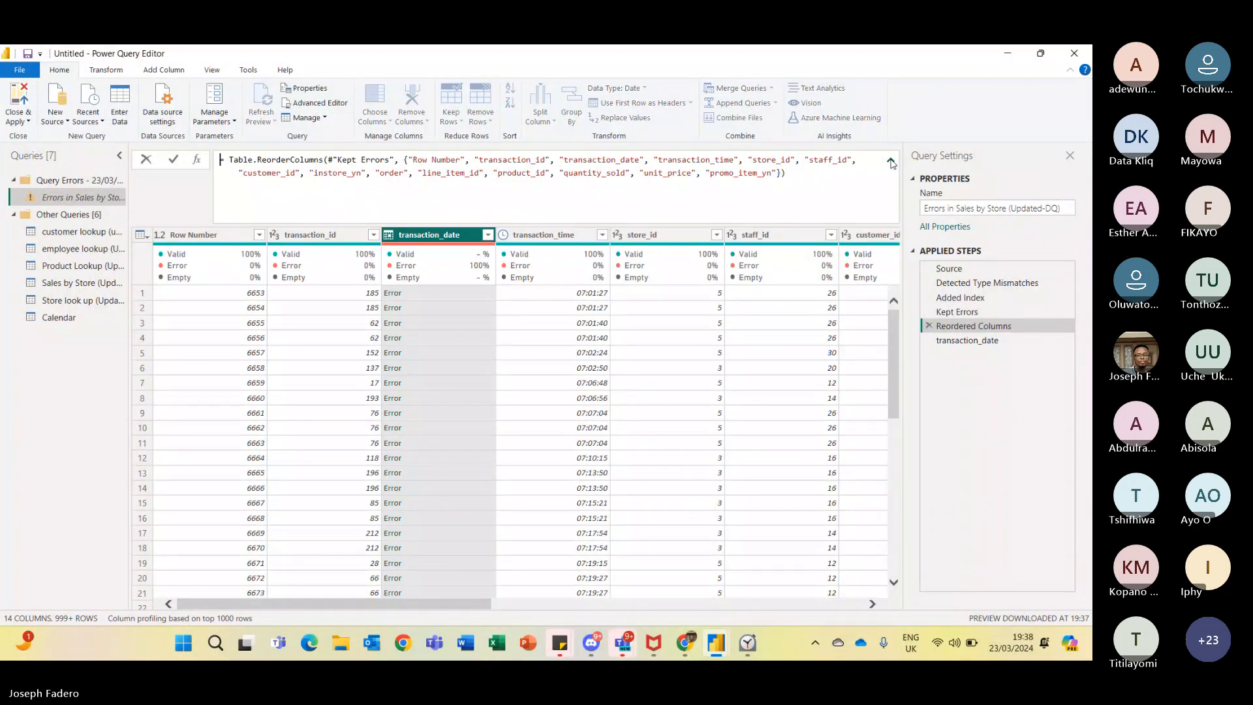
click(891, 162)
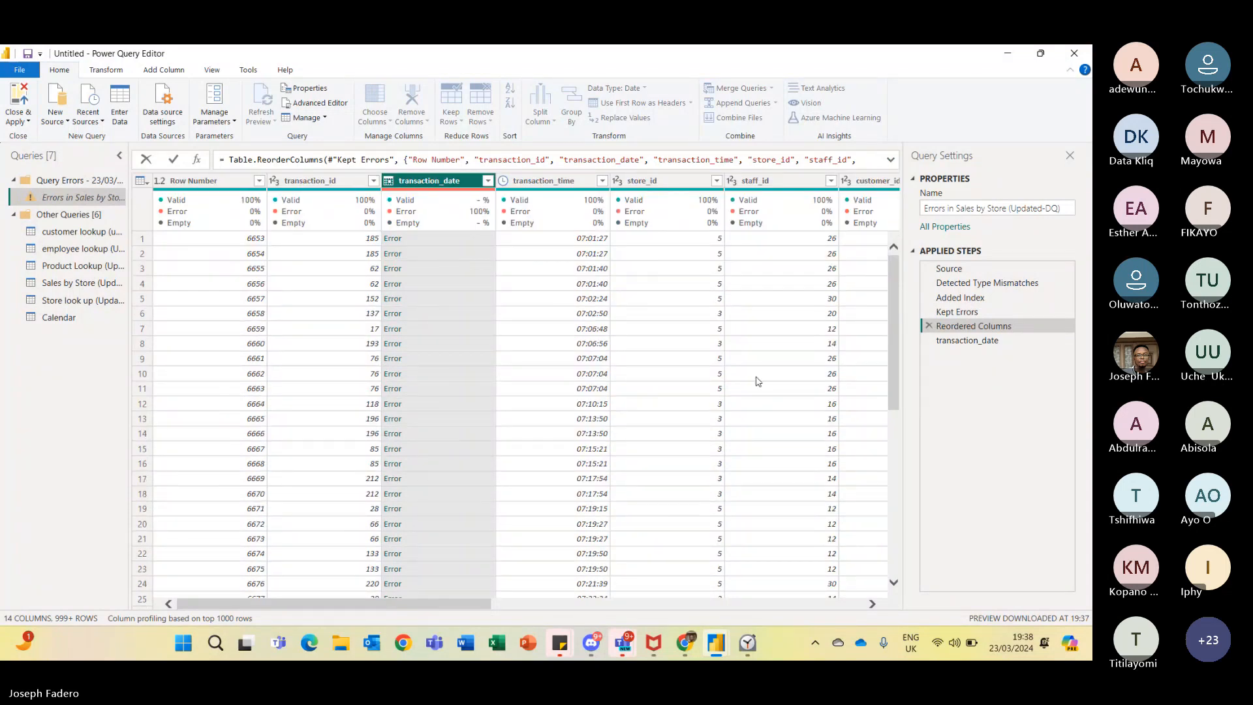
click(893, 376)
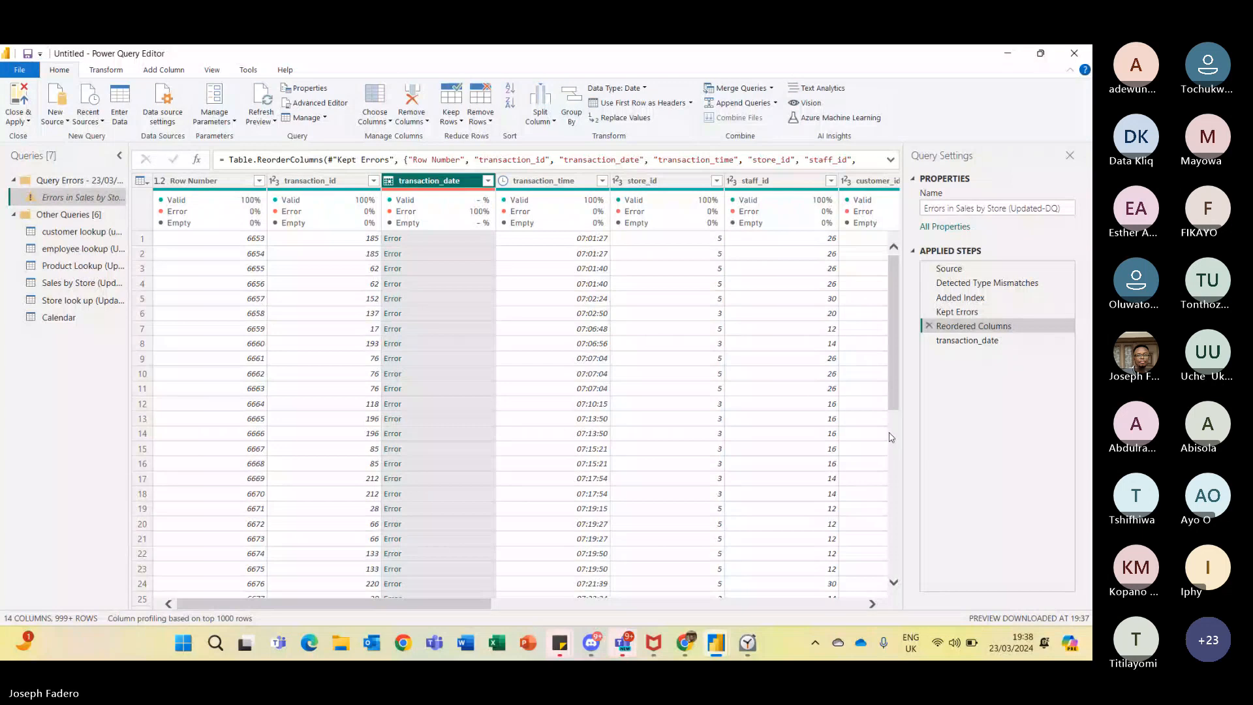
mouse_move(891, 387)
mouse_down()
mouse_move(904, 619)
mouse_move(888, 382)
mouse_up()
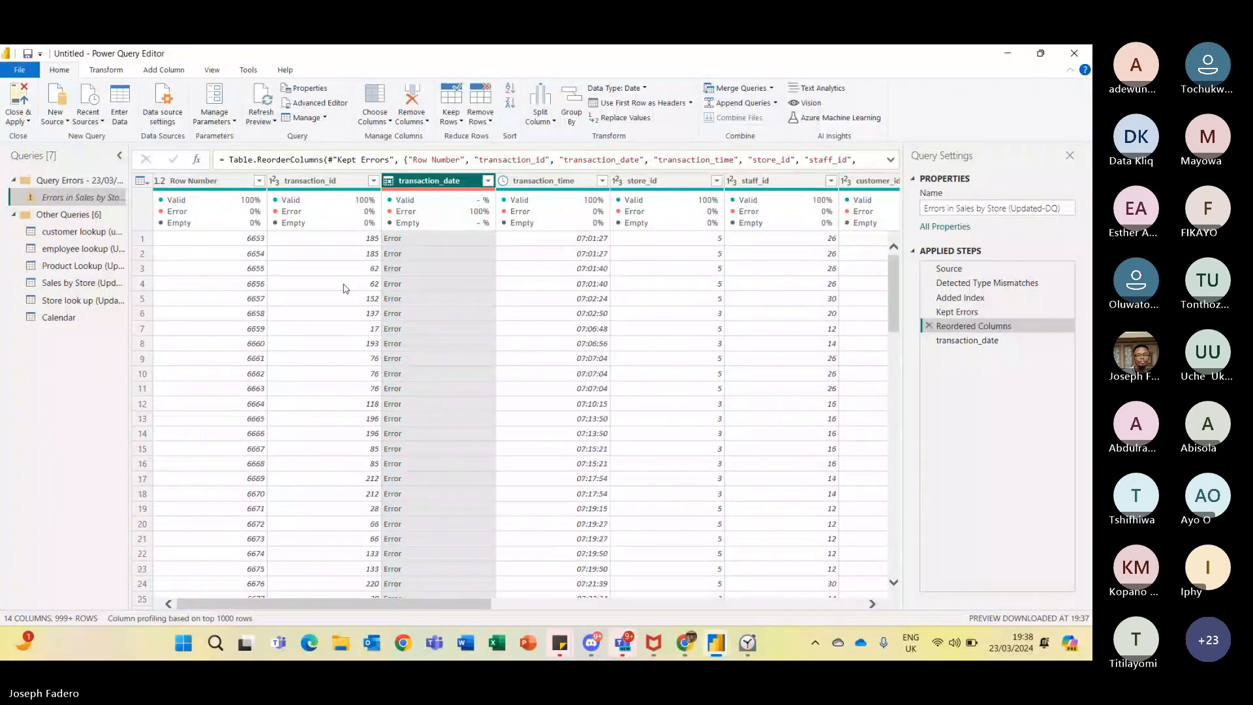
- Duplicate the Sales by Store (Updated-DQ) query
click(98, 283)
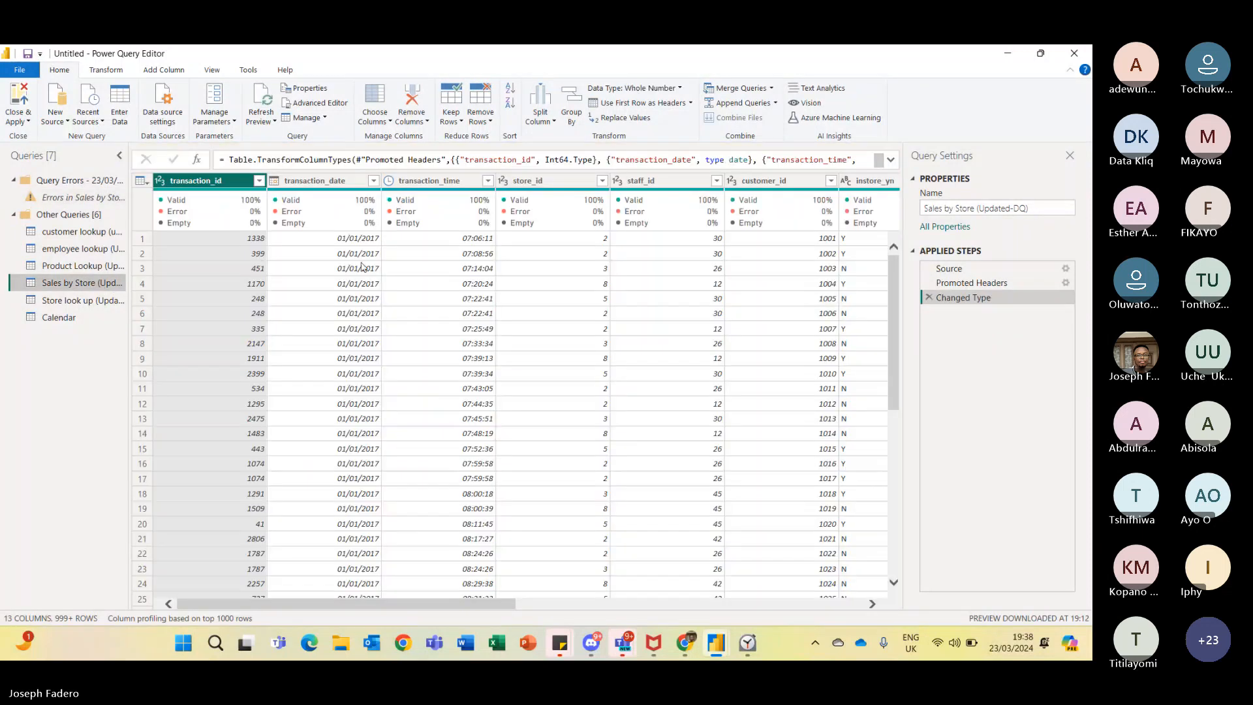
click(319, 189)
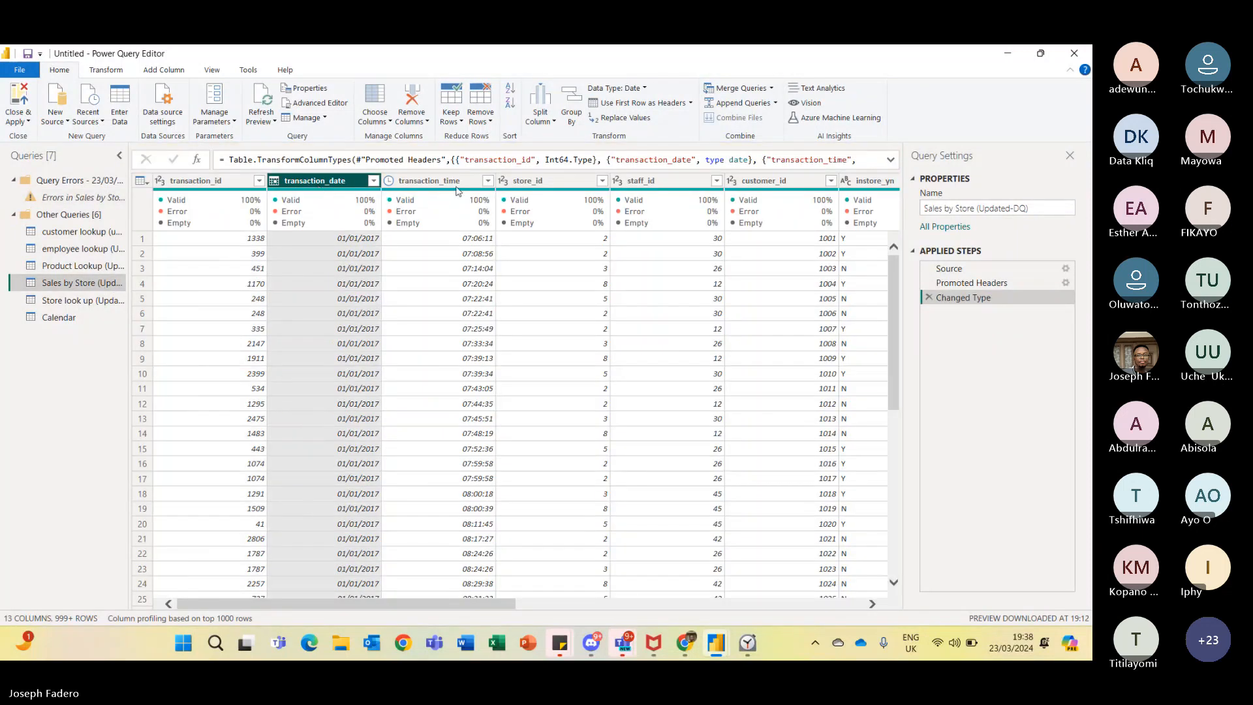
right_click(333, 184)
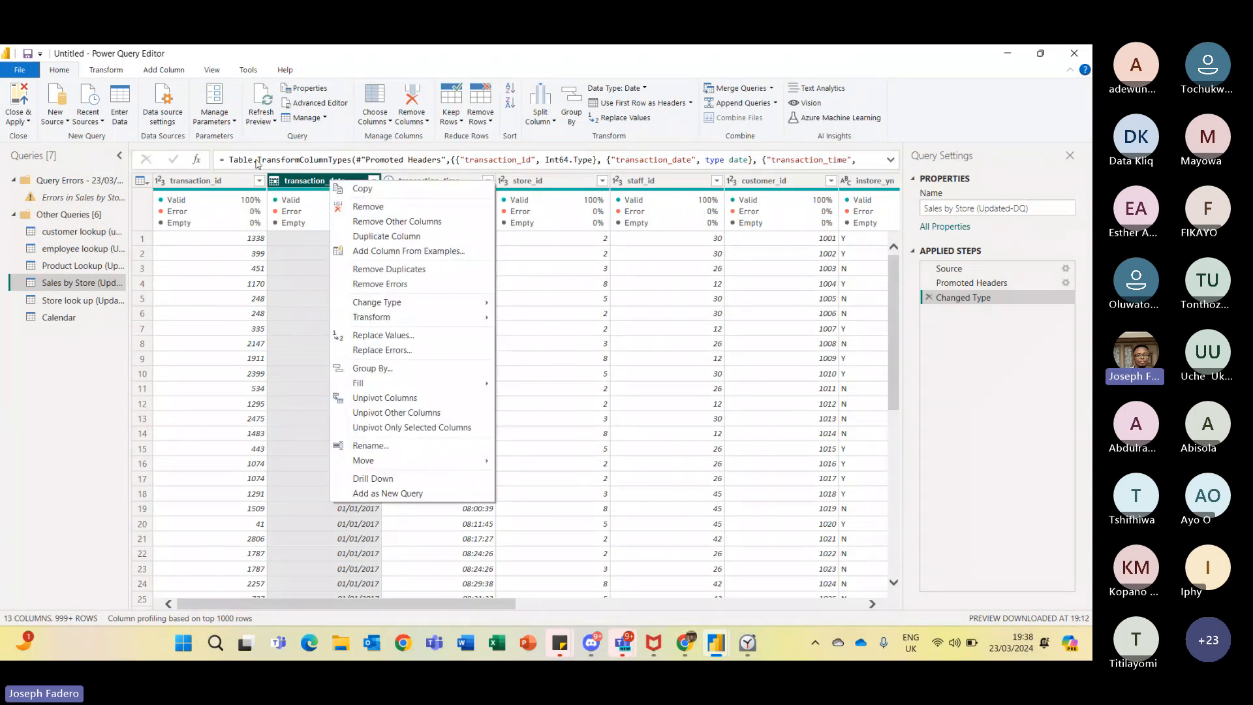
click(106, 70)
click(107, 70)
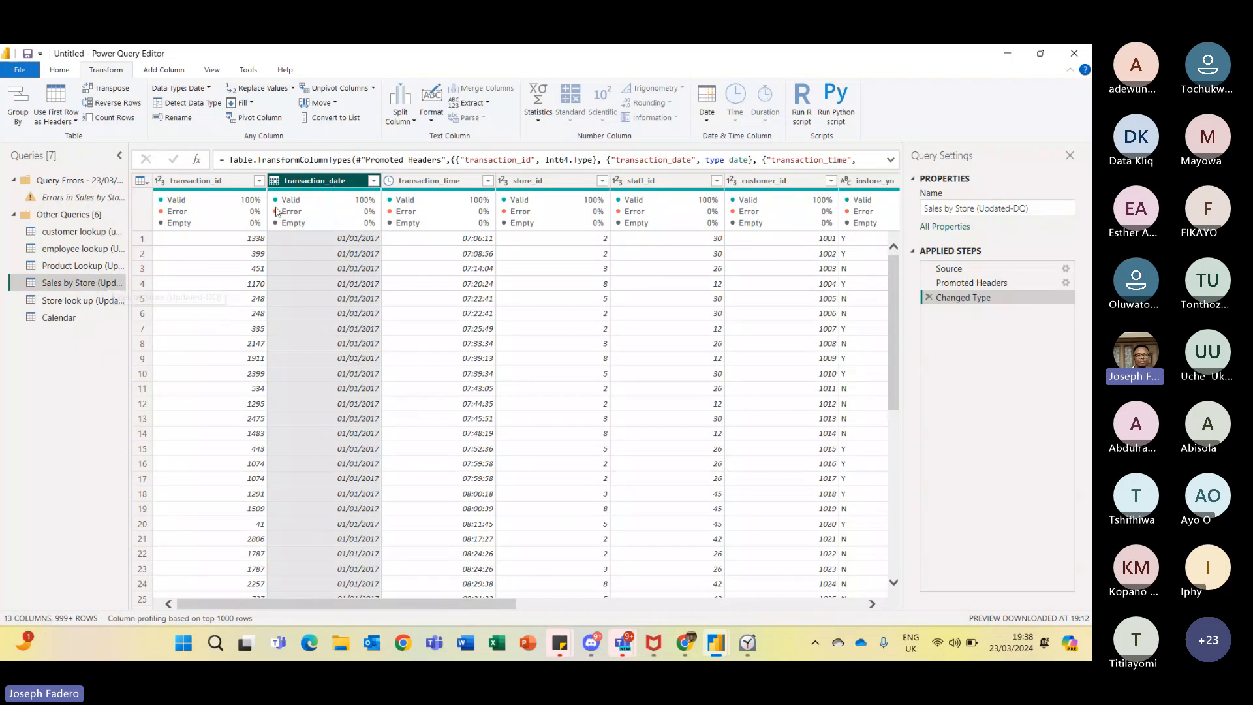
right_click(109, 288)
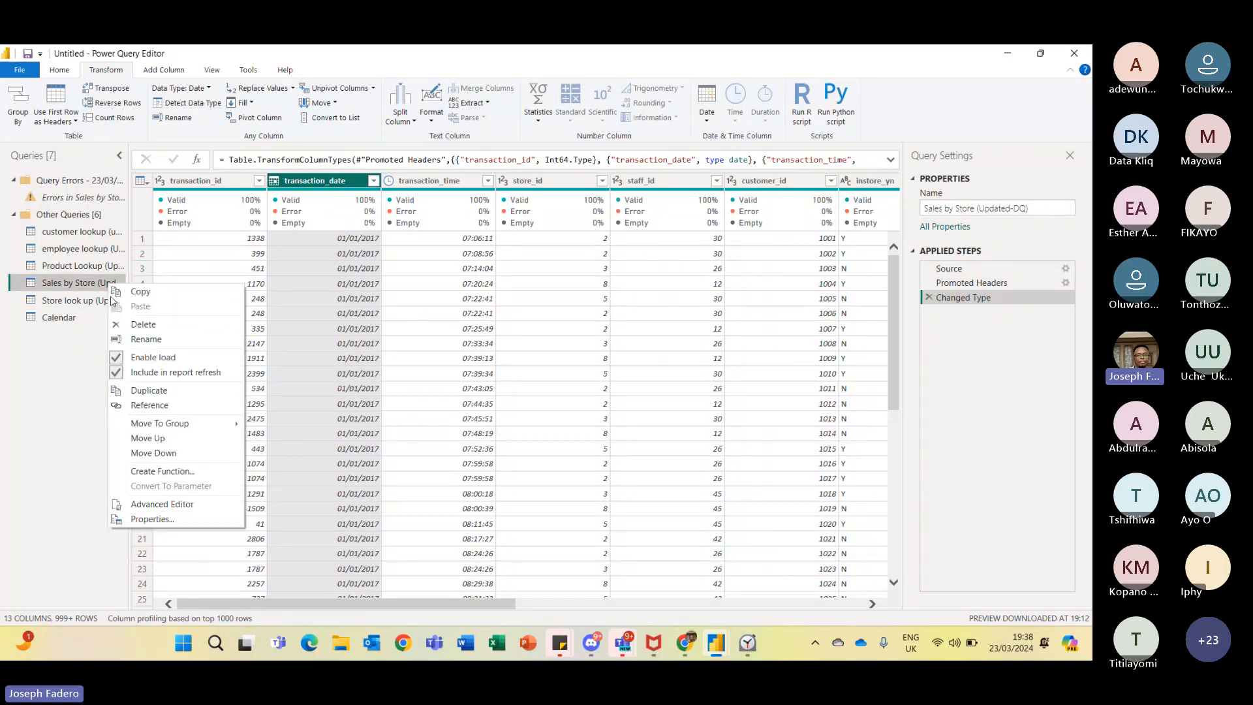
click(155, 393)
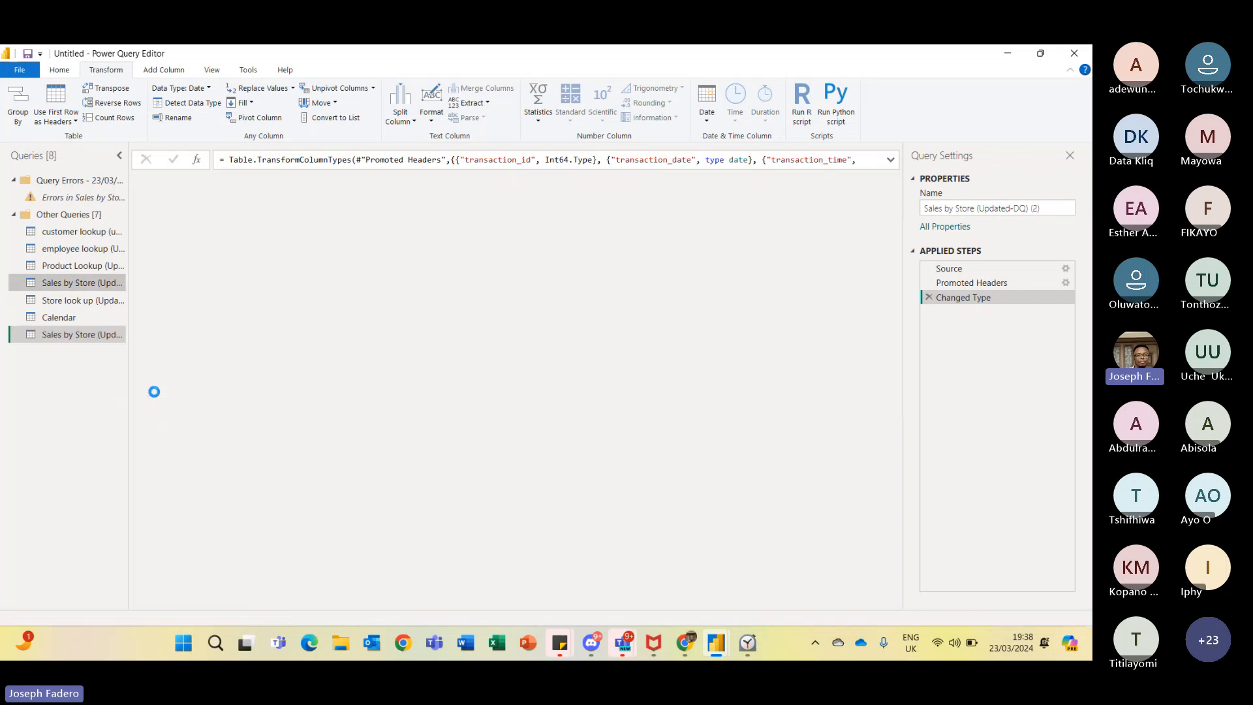
- Keep only the transaction_date column in the duplicated query, removing all other columns
click(348, 180)
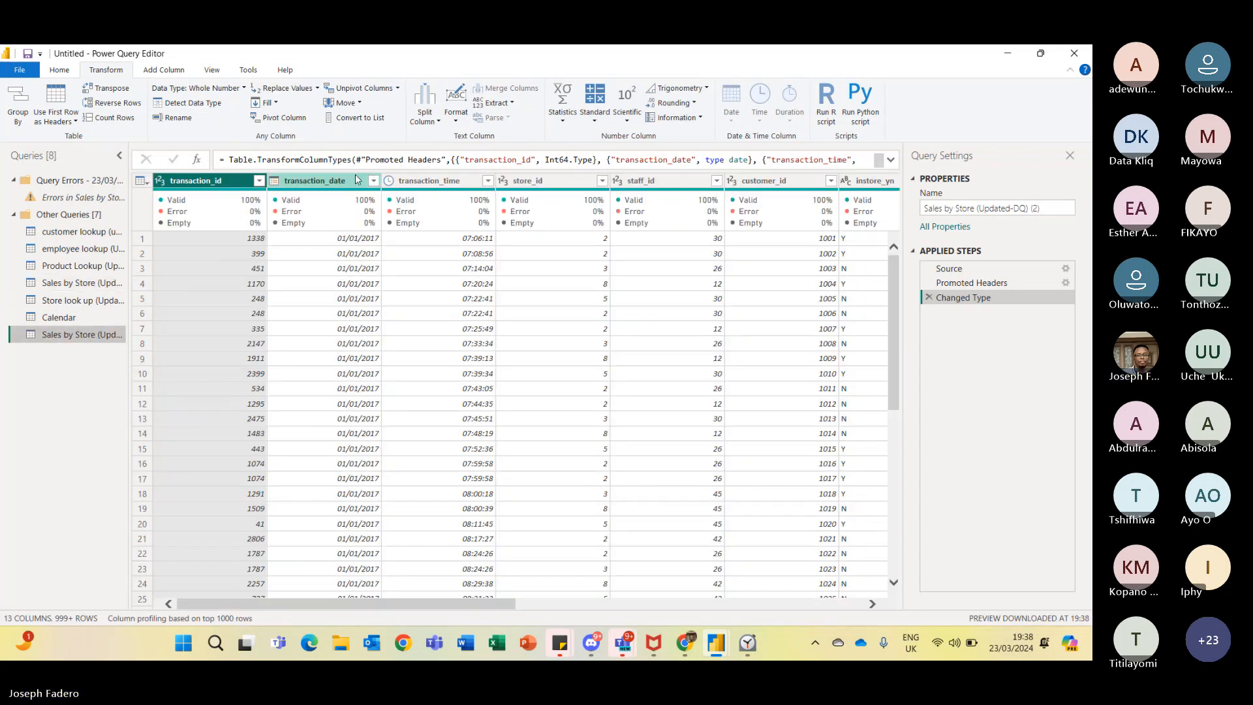
right_click(348, 181)
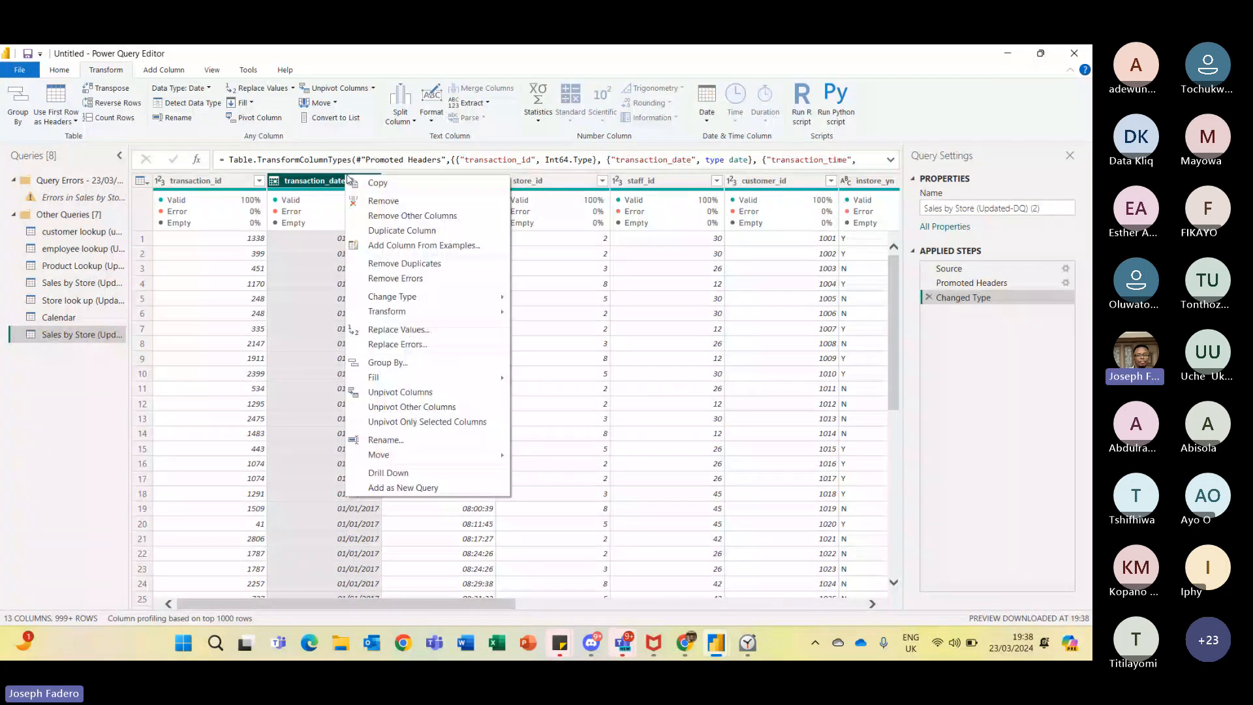
click(426, 216)
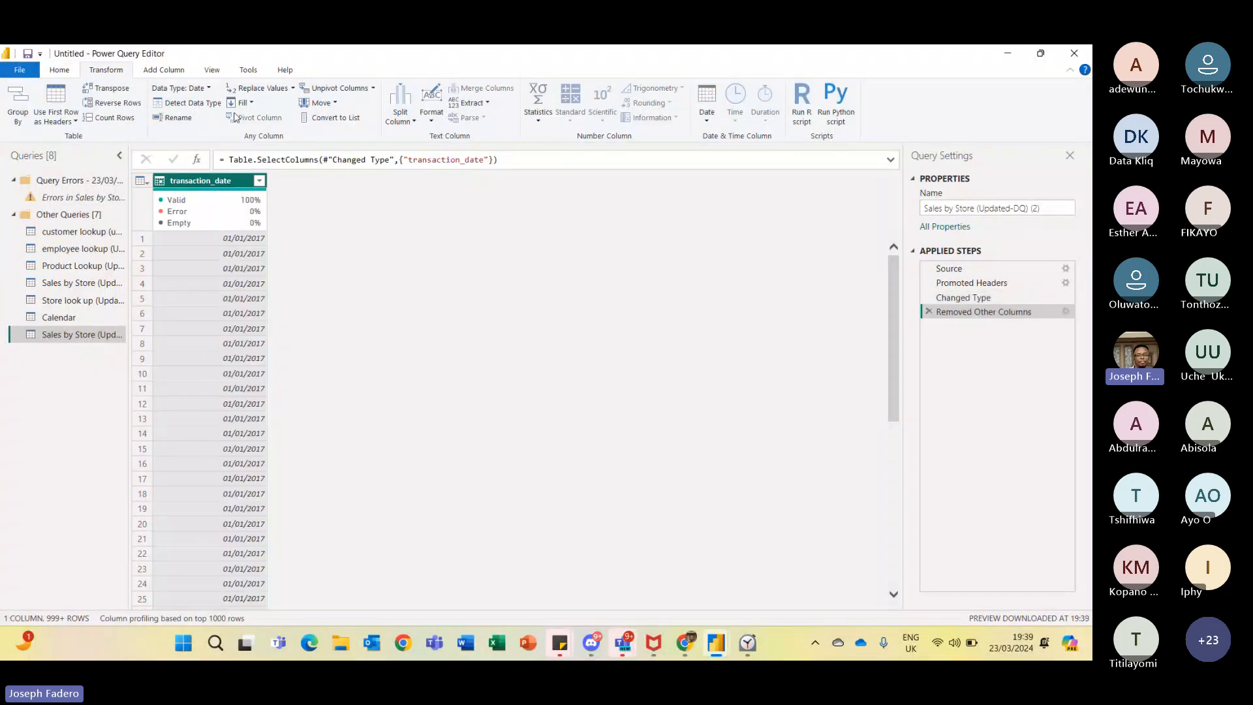
- Remove duplicate values from the transaction_date column
click(69, 69)
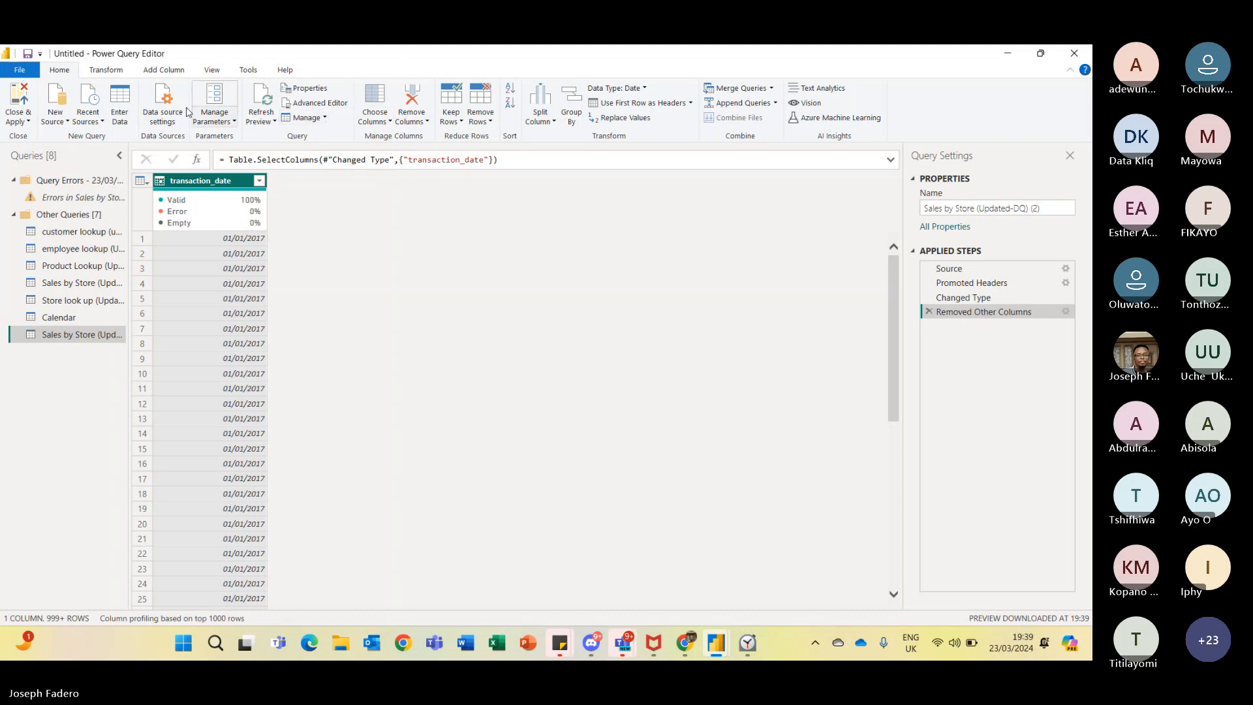
right_click(197, 181)
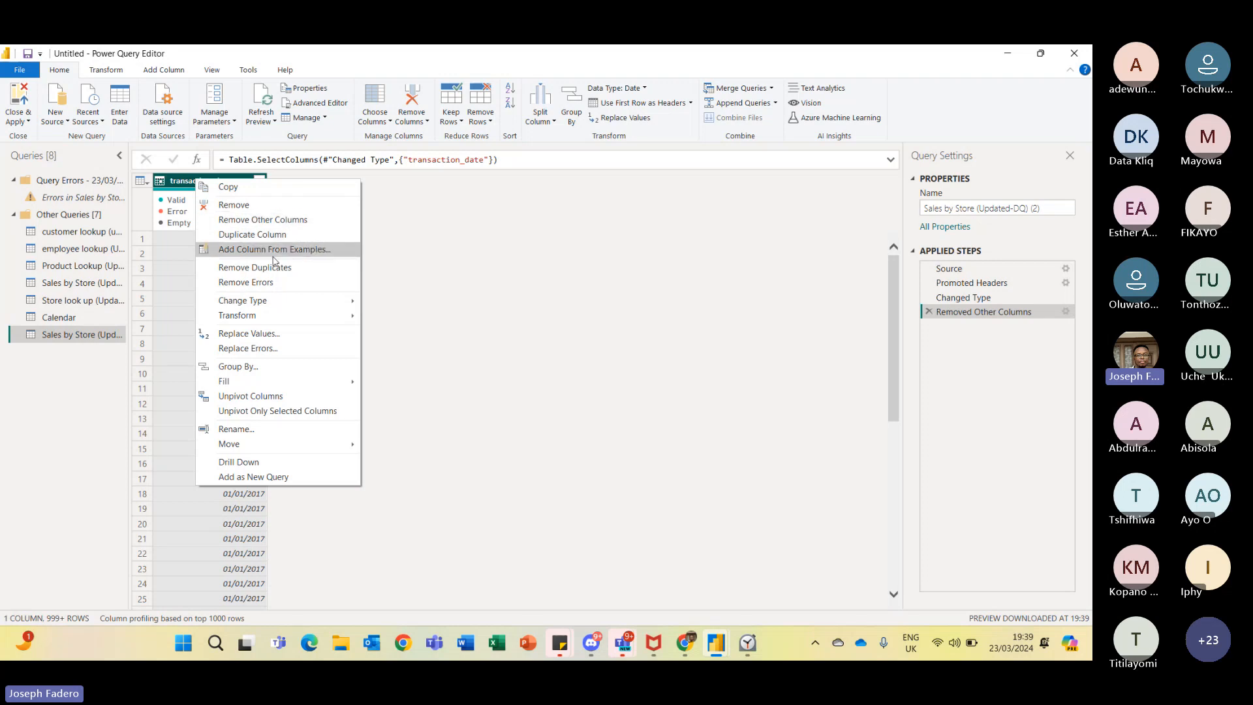
click(306, 269)
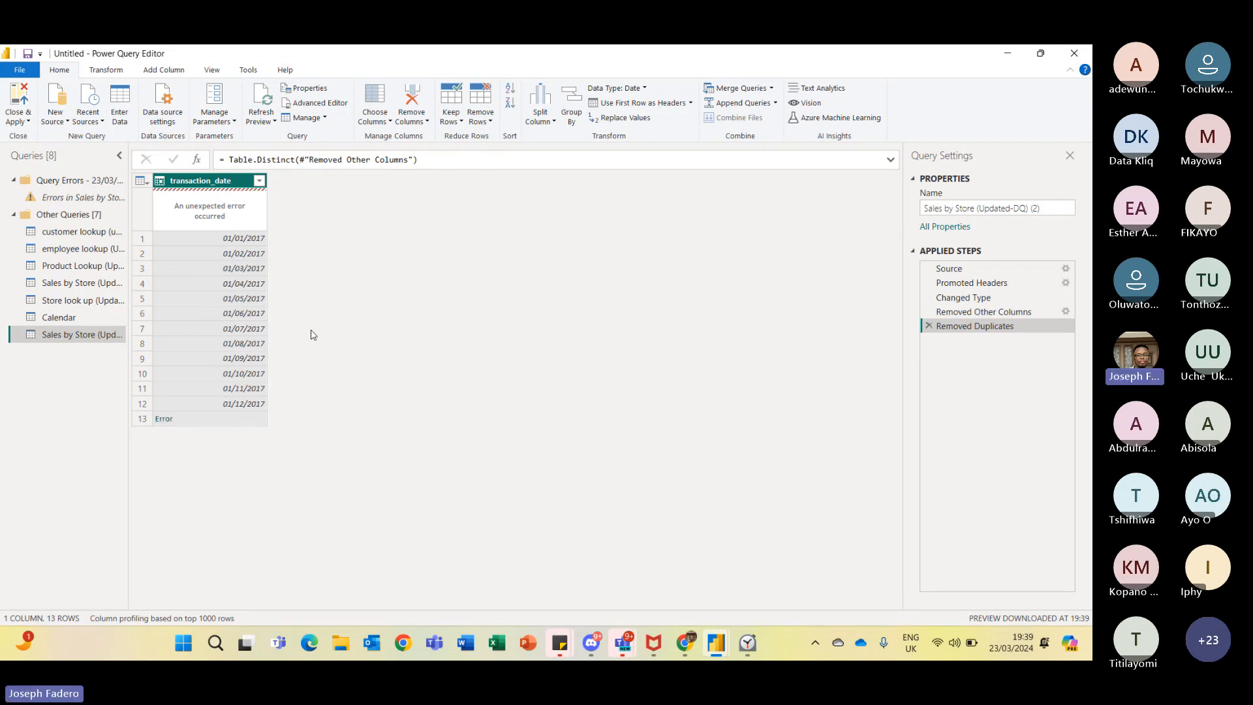
- Delete the Changed Type step from the duplicated query and return to the Removed Duplicates step
click(991, 299)
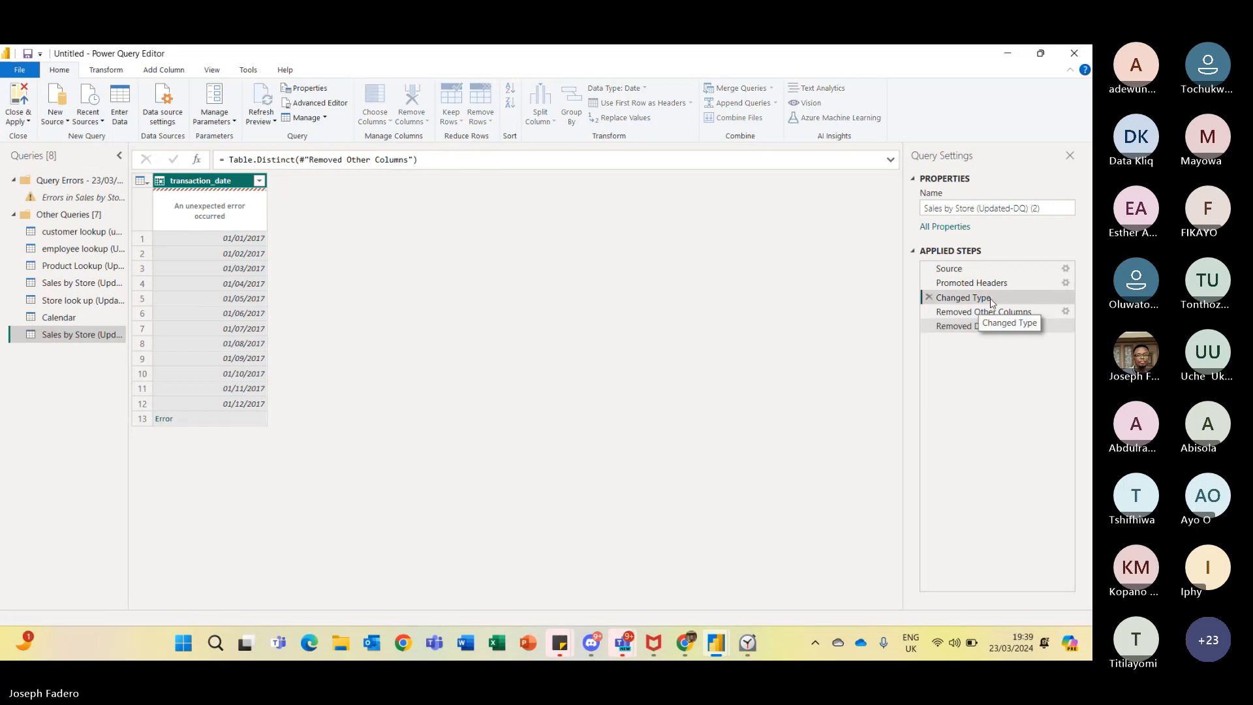
click(929, 297)
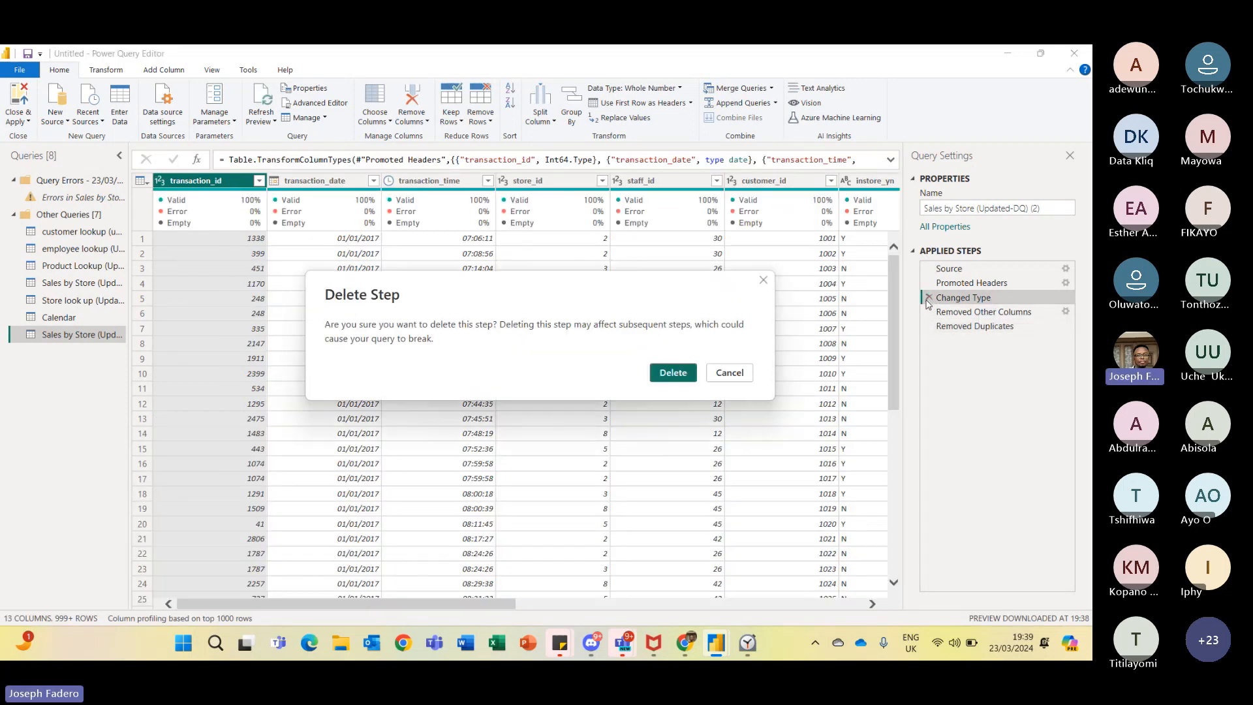
click(669, 375)
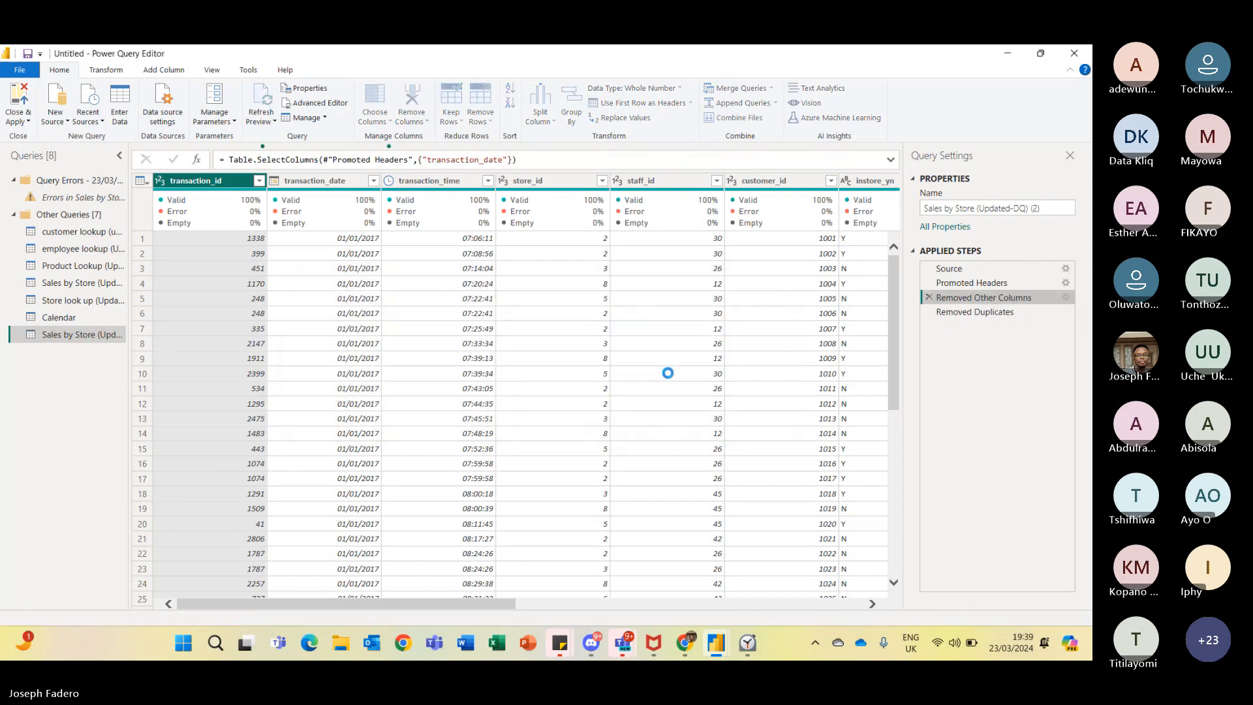
click(1000, 312)
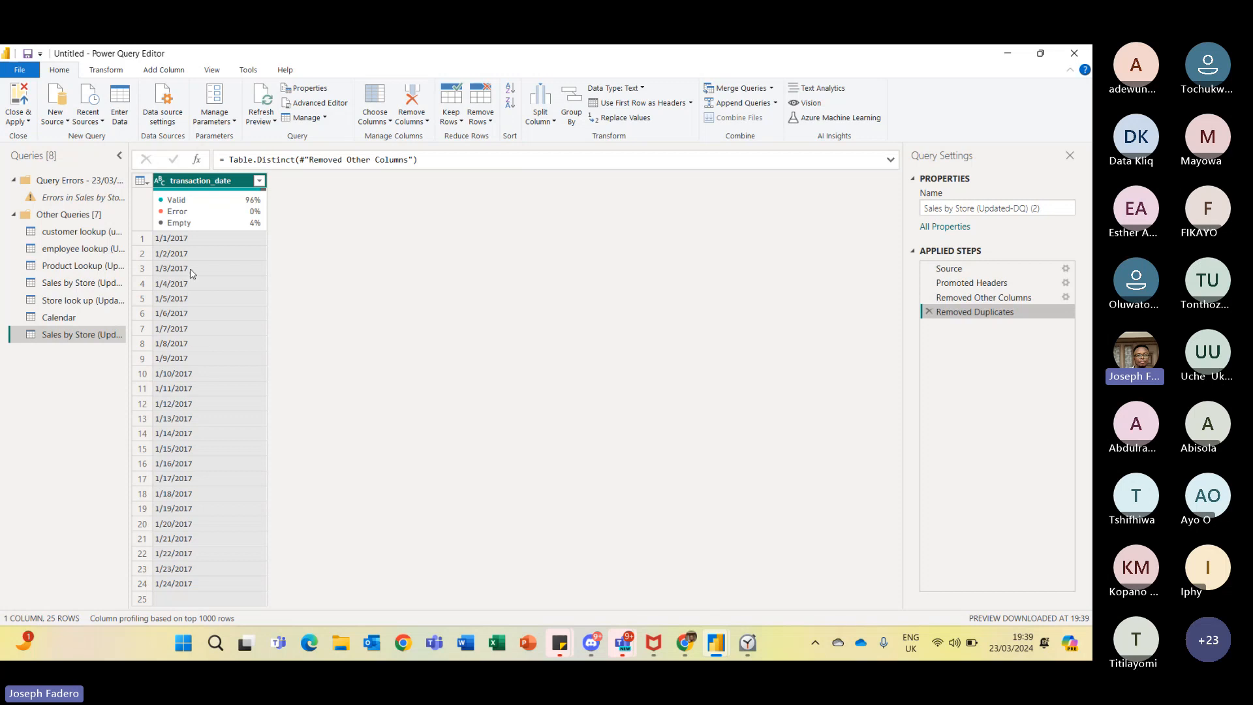
mouse_move(181, 226)
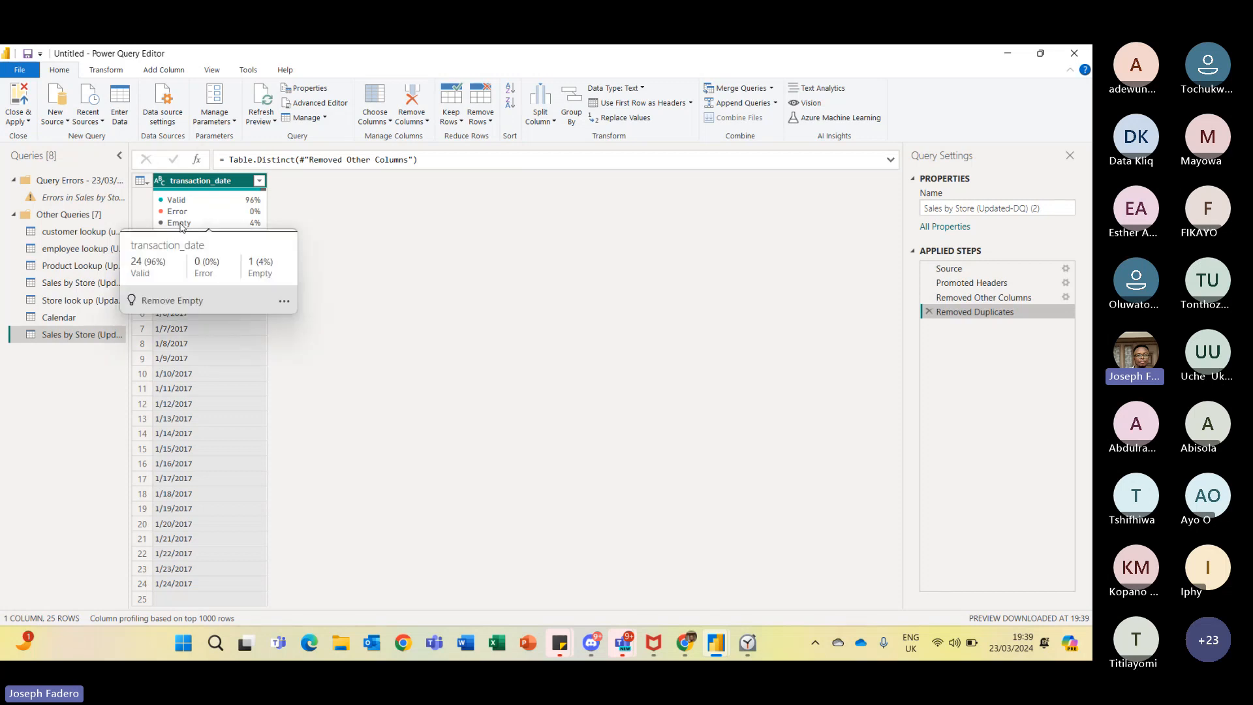
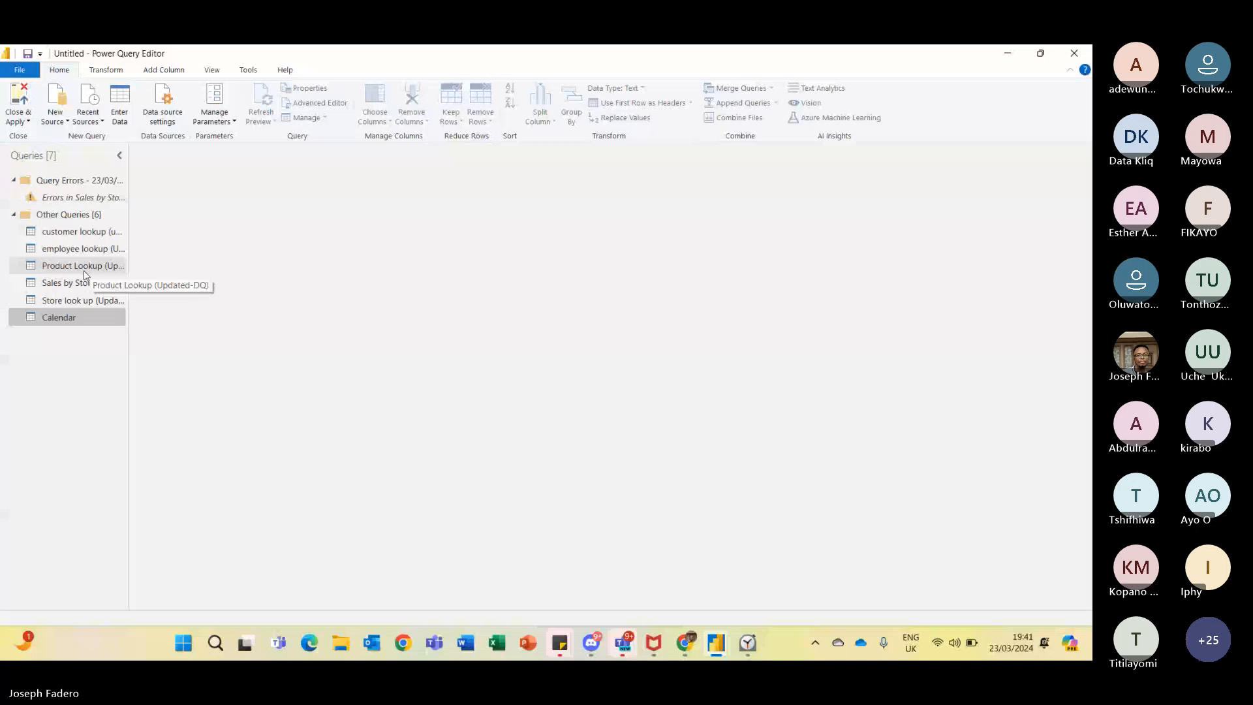
- Review the Product Lookup and Sales by Store queries, then close and apply the Power Query changes
click(85, 268)
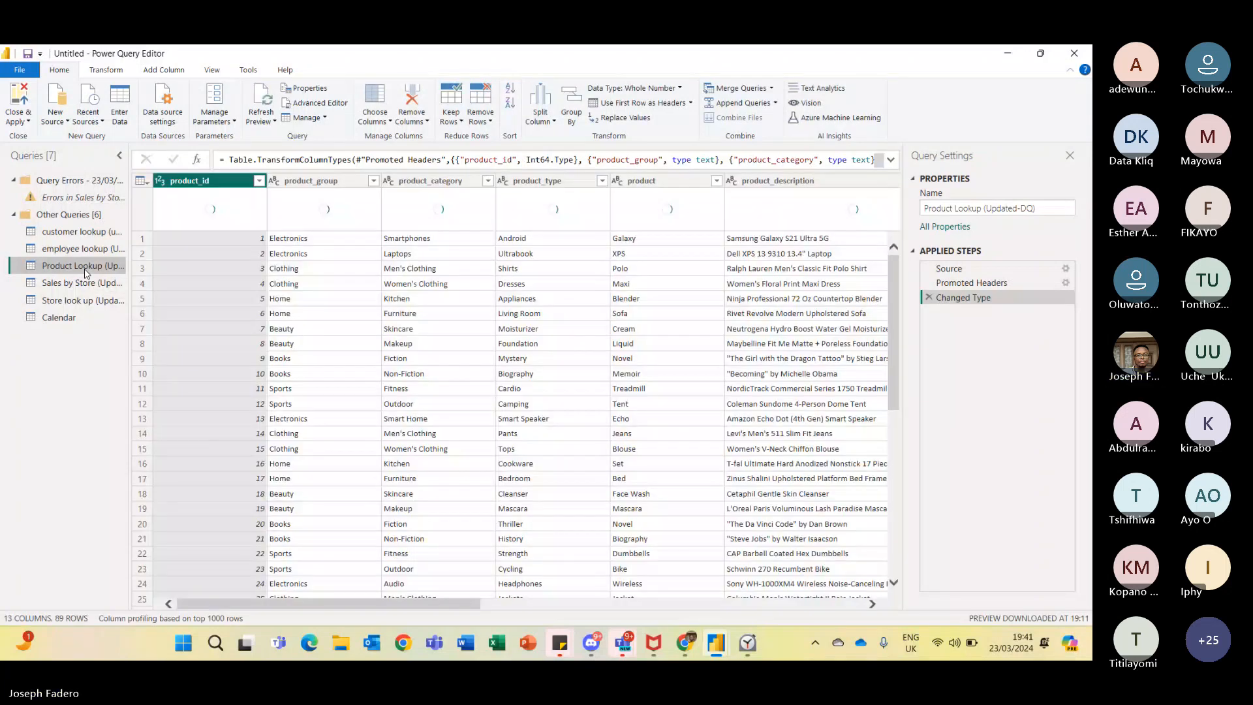
click(75, 288)
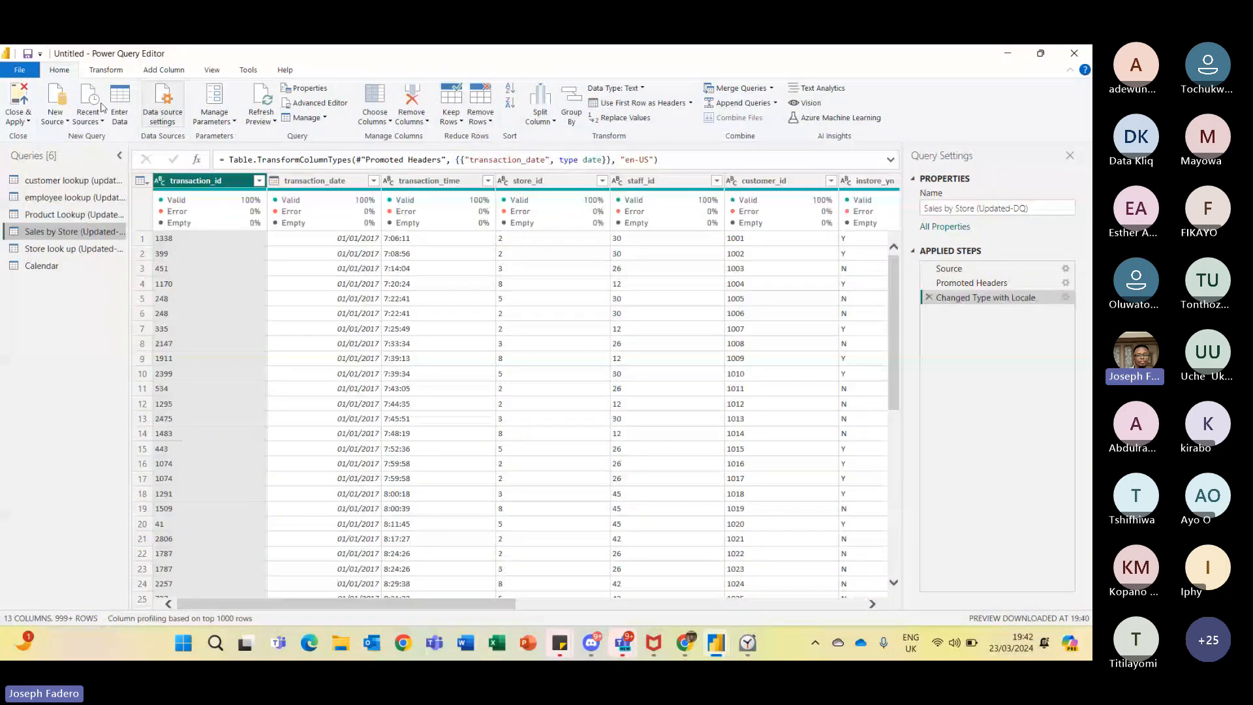
click(19, 99)
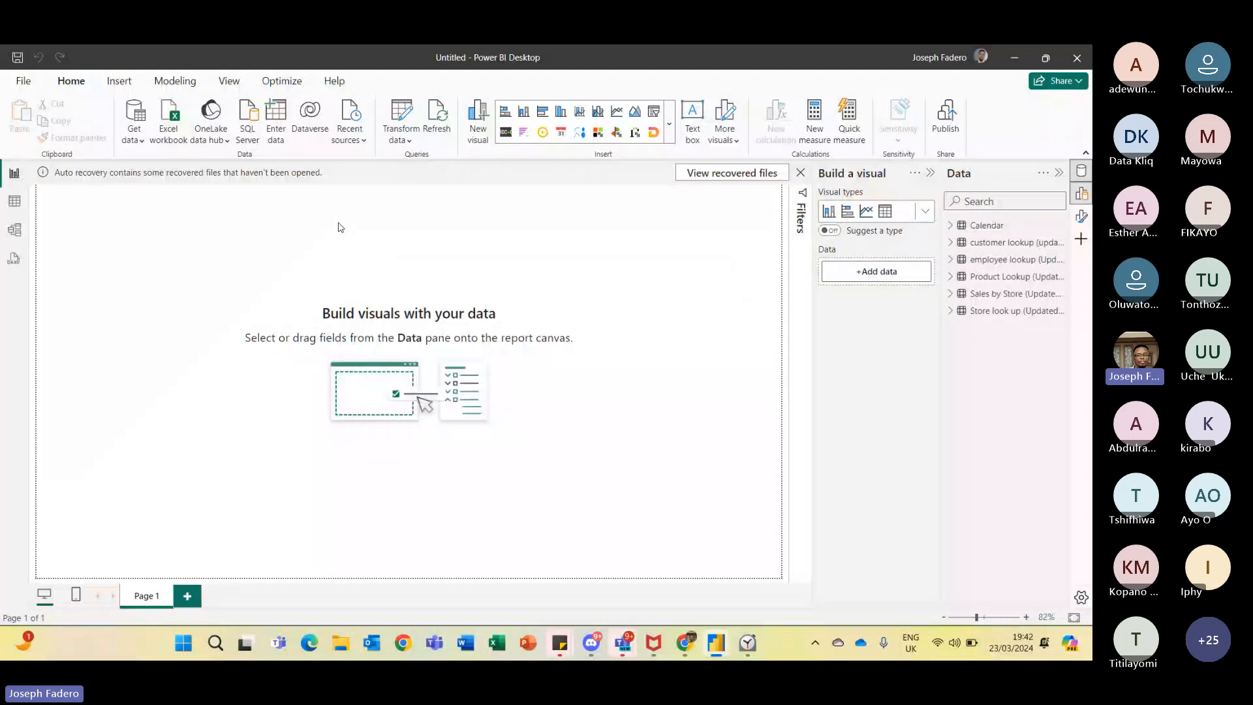
- In the model view, rearrange the Calendar and customer lookup tables on the relationship diagram
click(14, 230)
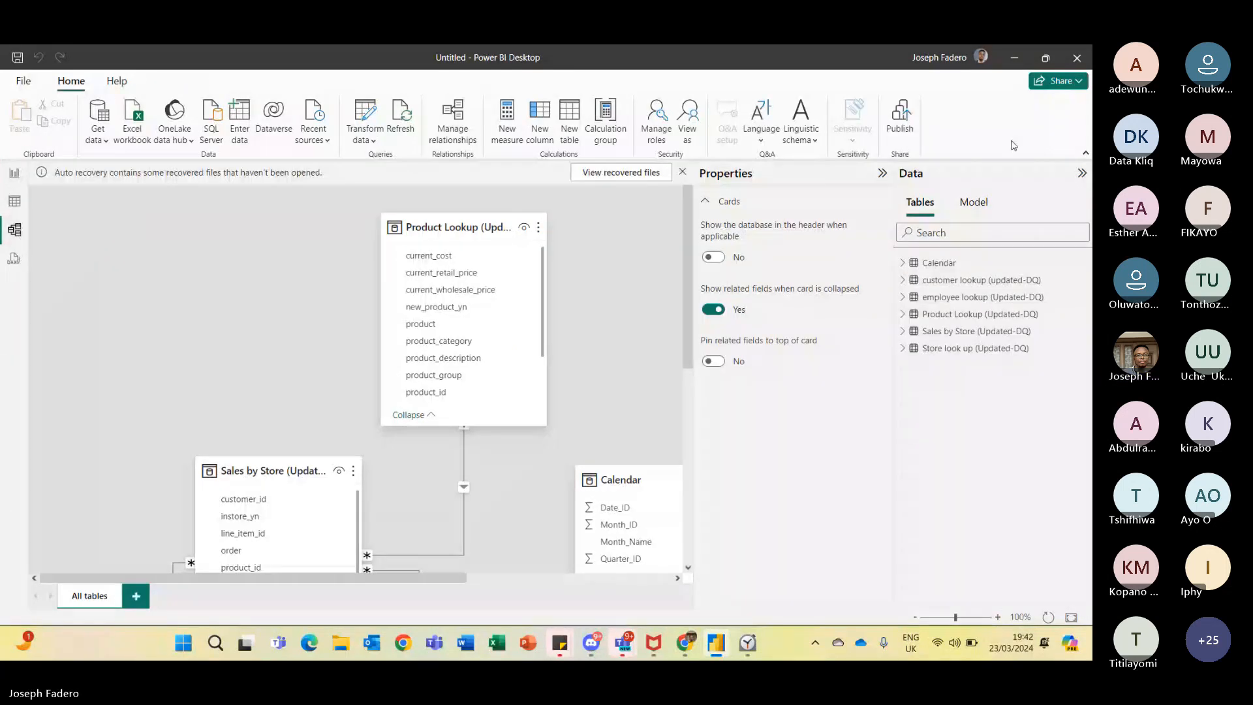
click(882, 173)
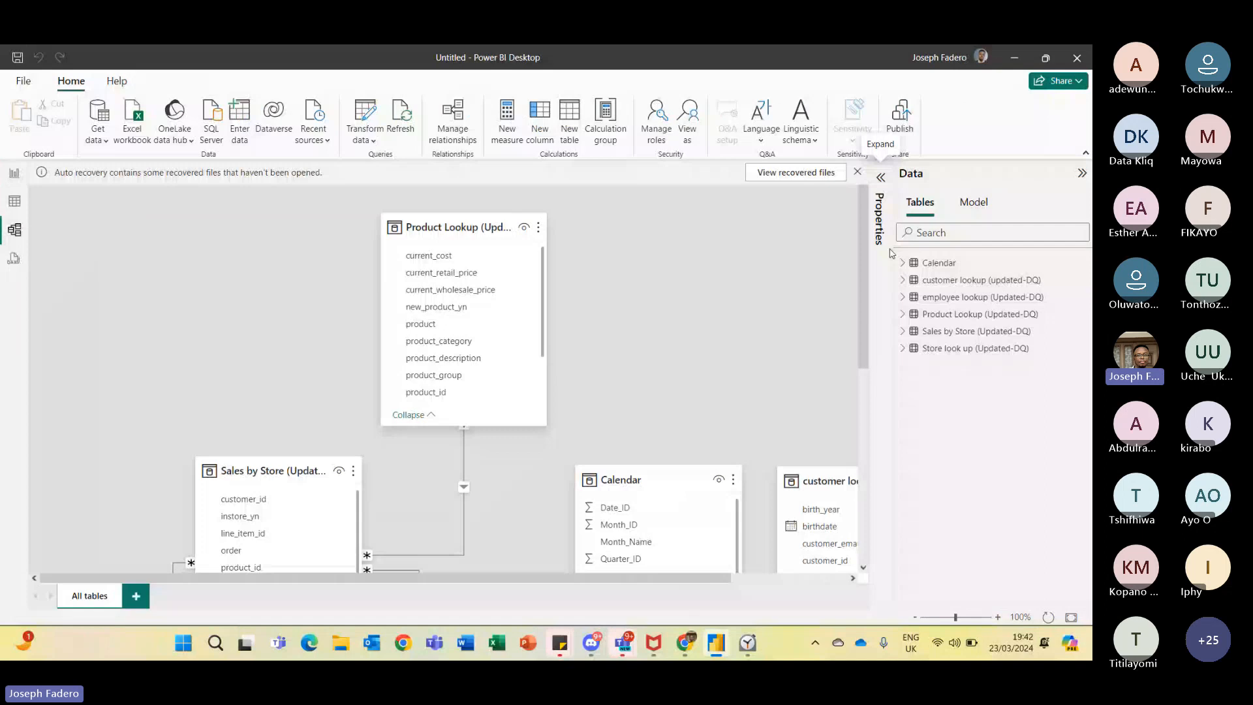
scroll(261, 292, down, 3)
drag(260, 292, 383, 290)
drag(617, 308, 124, 219)
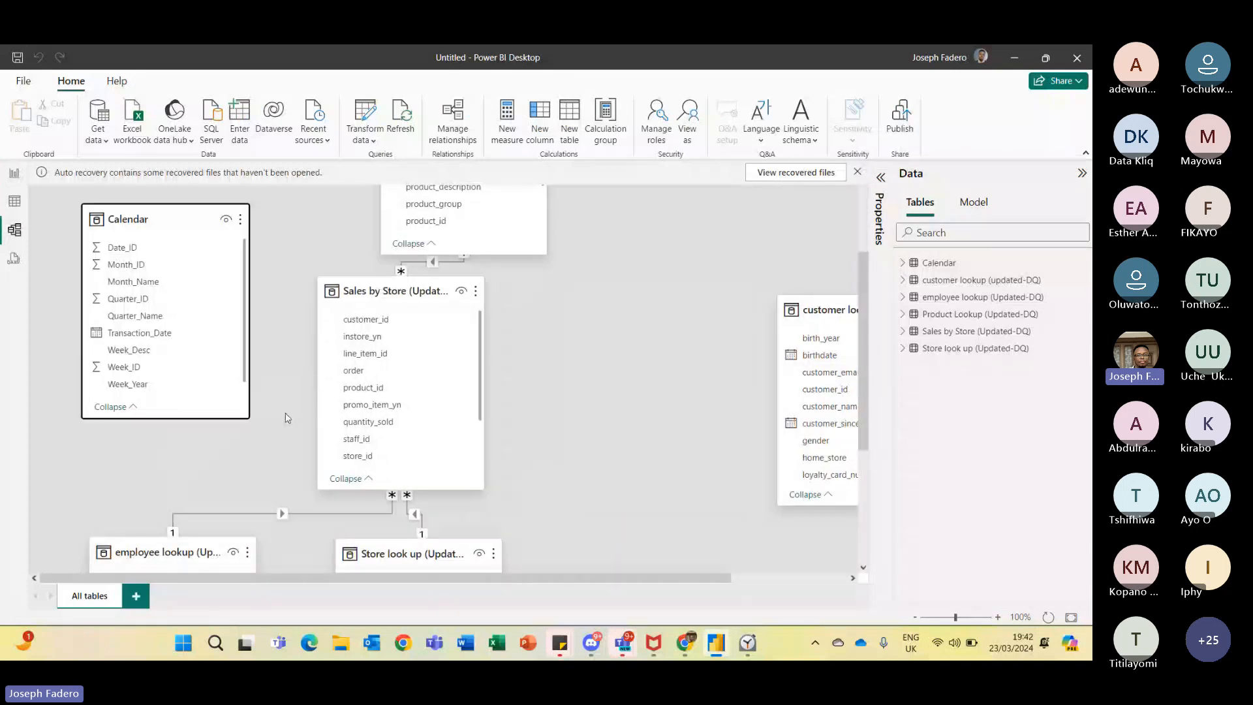
drag(827, 310, 651, 275)
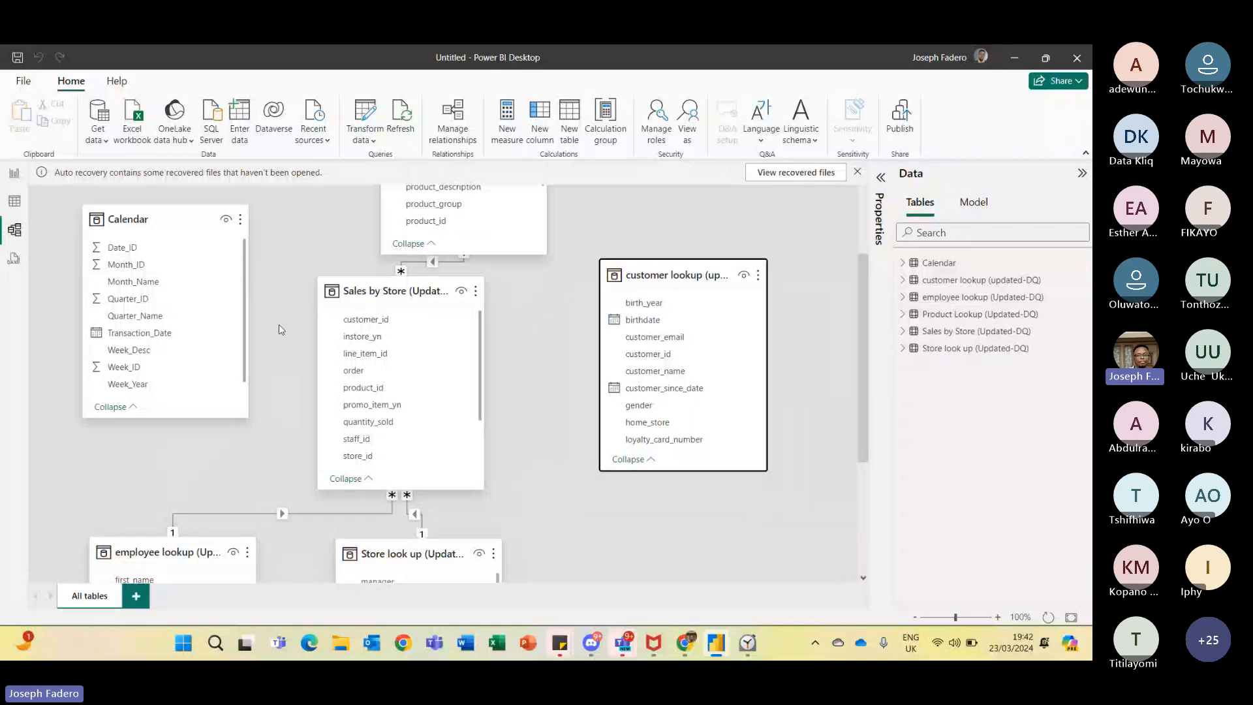
- Scroll through the Sales by Store table's fields in the model diagram
click(475, 366)
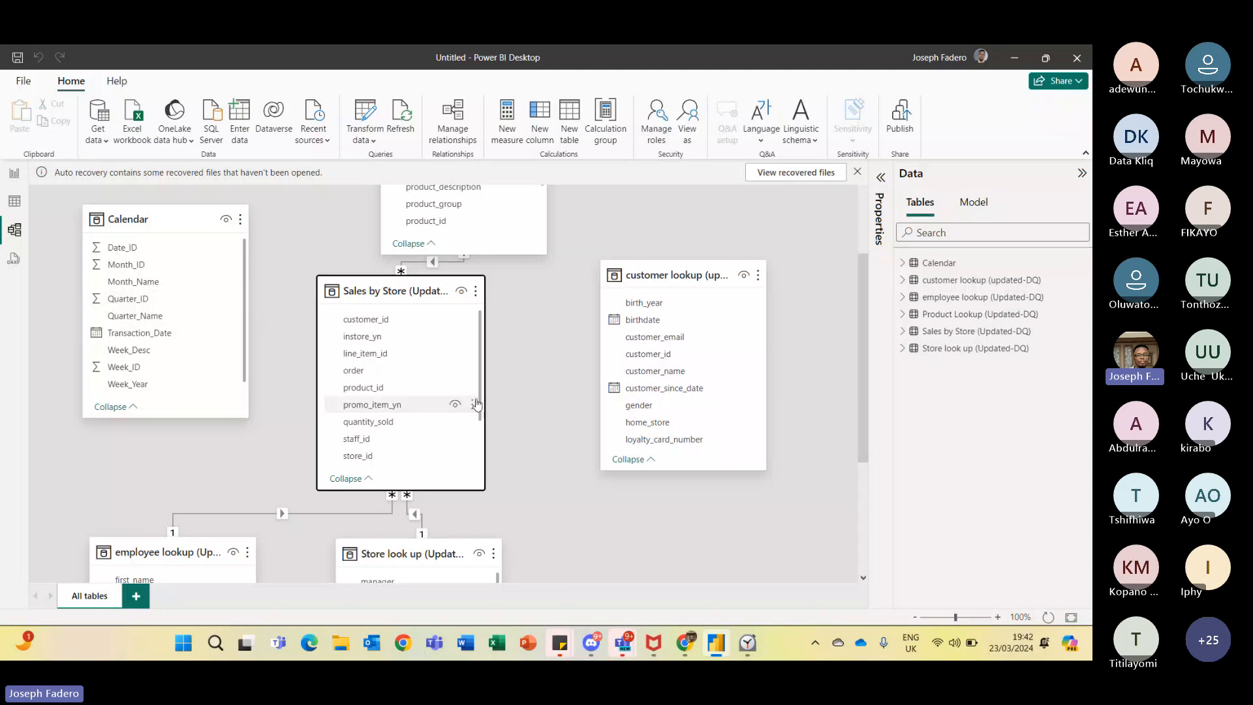
drag(480, 400, 480, 444)
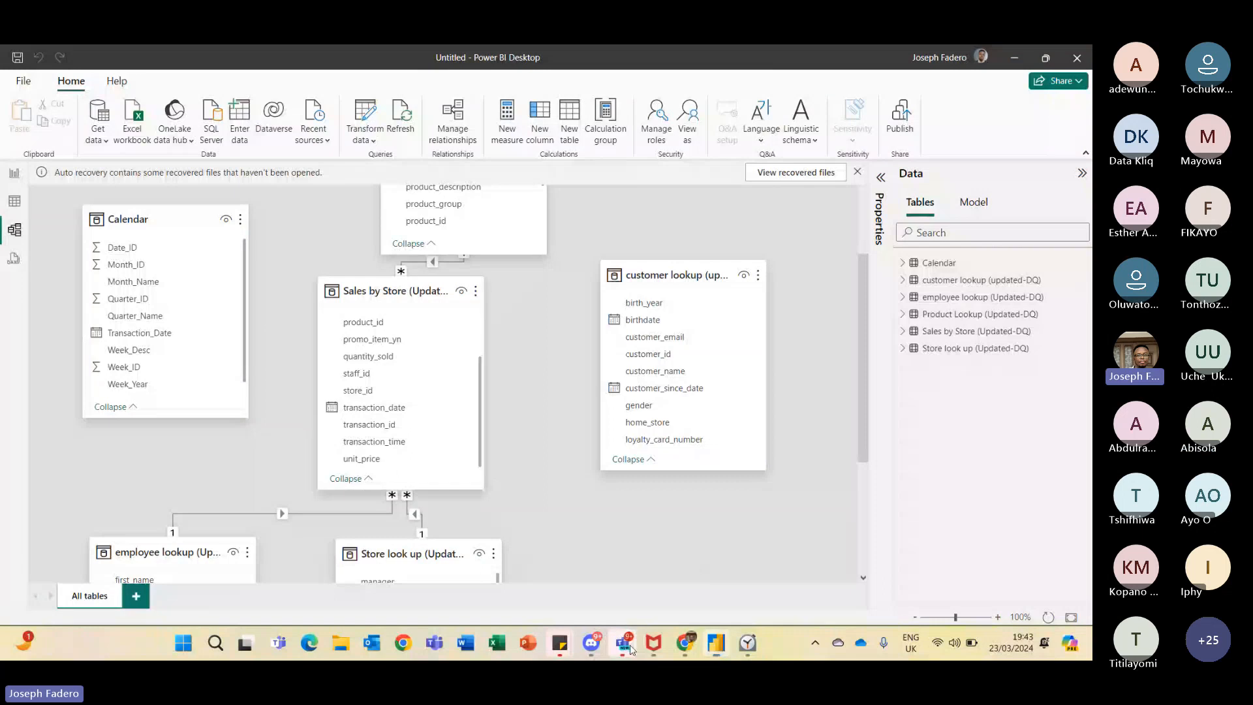
mouse_move(630, 636)
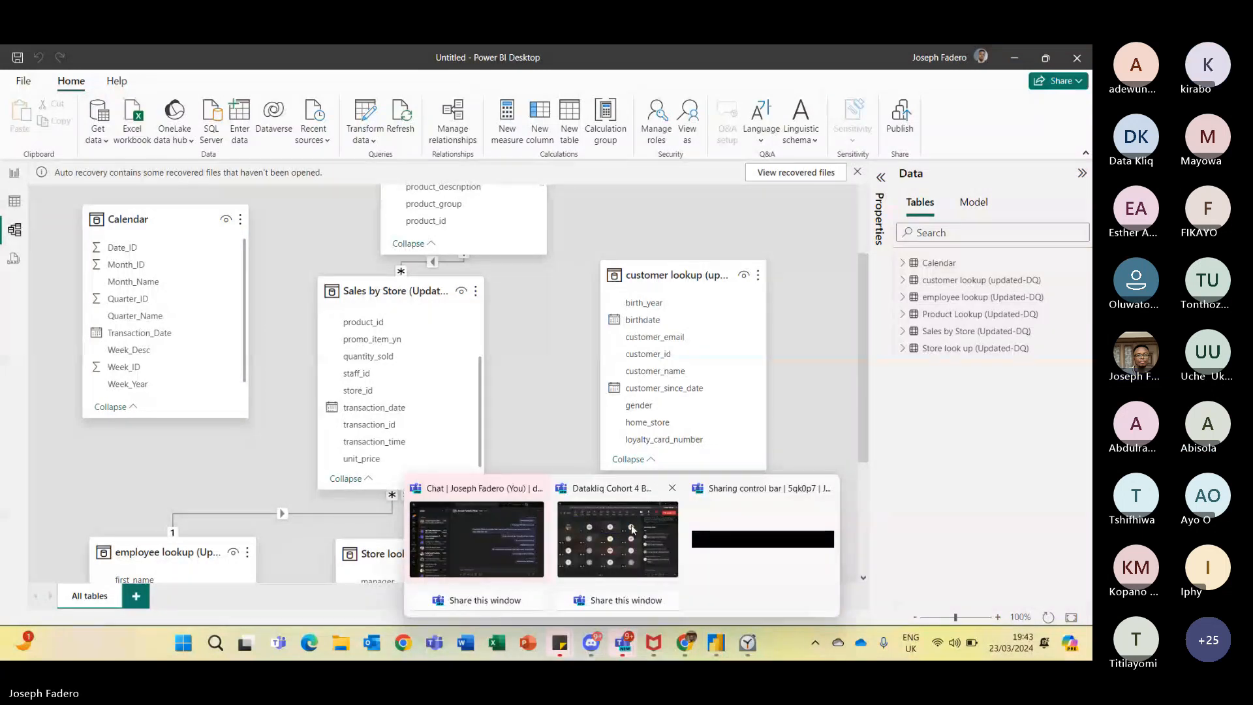
click(619, 539)
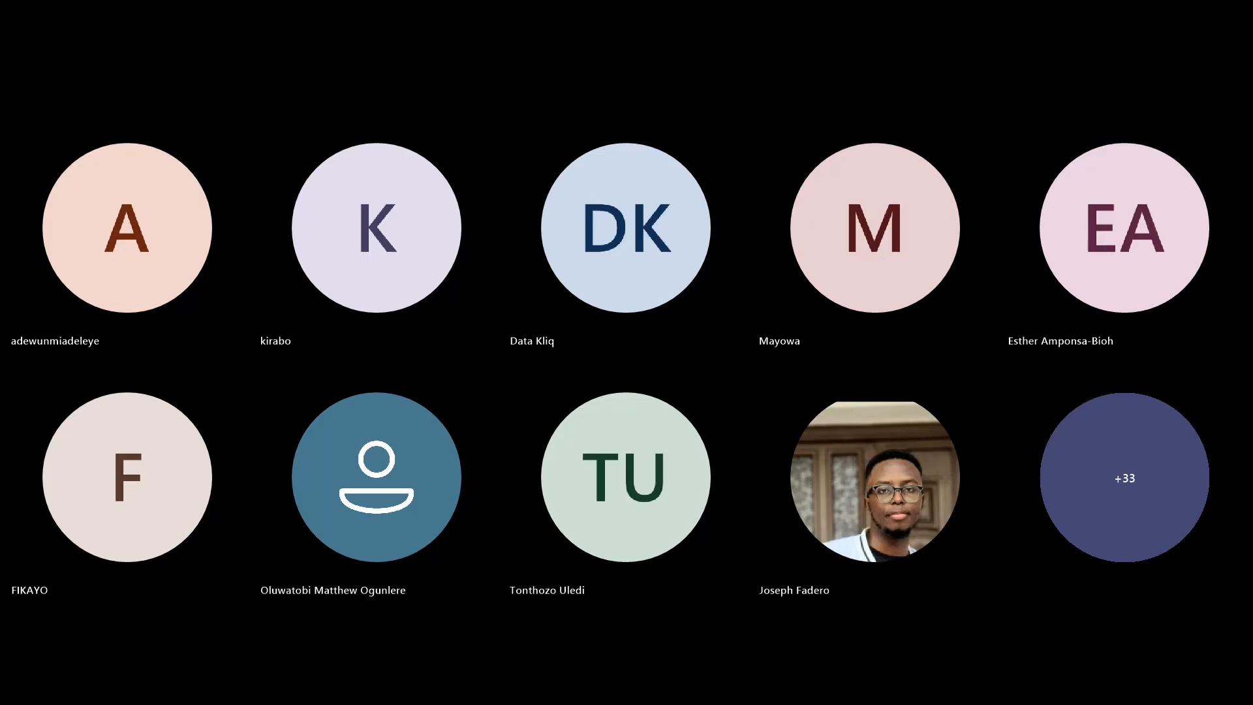
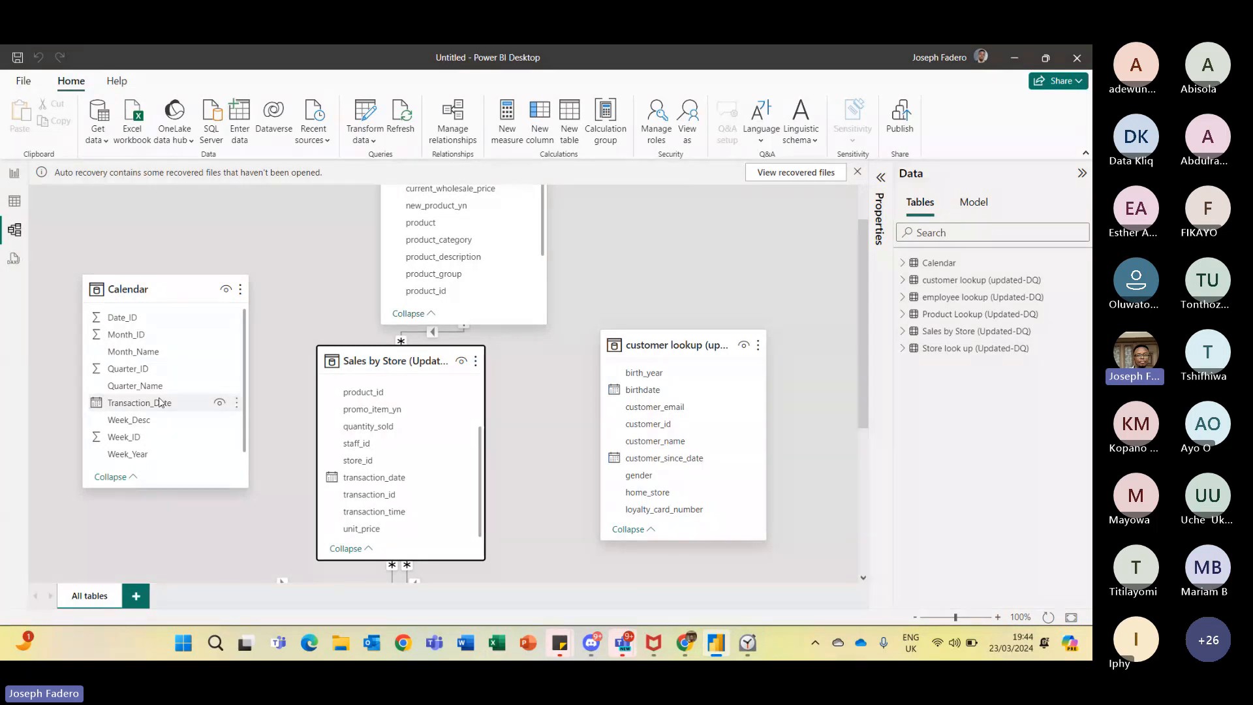
- Relate the Calendar table's Transaction_Date to Sales by Store's transaction_date, and shift the Sales by Store table slightly
drag(175, 402, 382, 482)
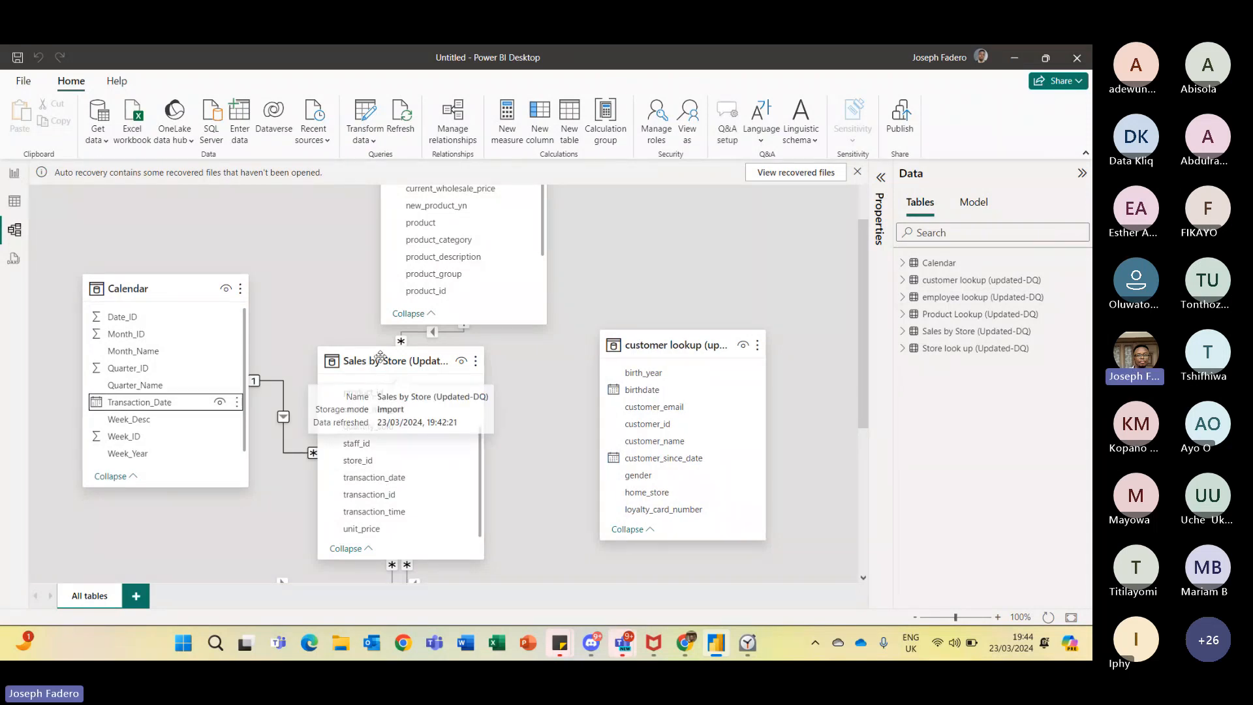
drag(381, 357, 418, 354)
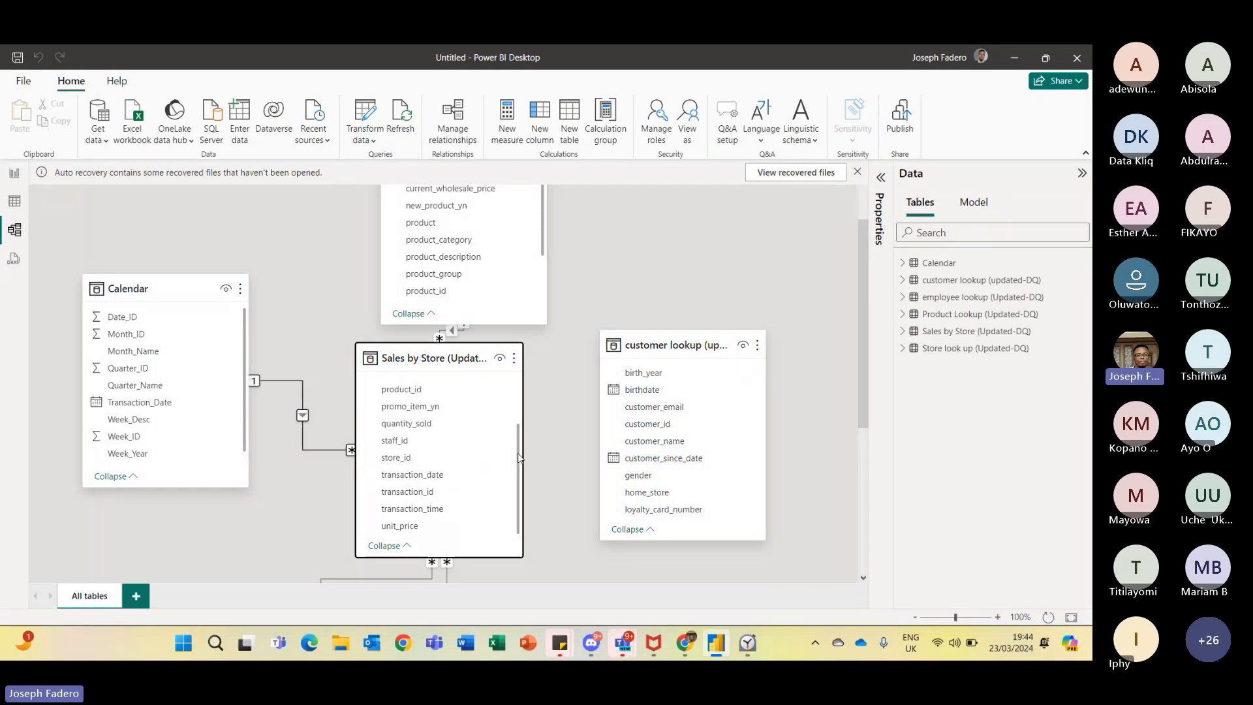
- Relate Sales by Store's customer_id to the customer lookup table's customer_id
drag(519, 457, 516, 410)
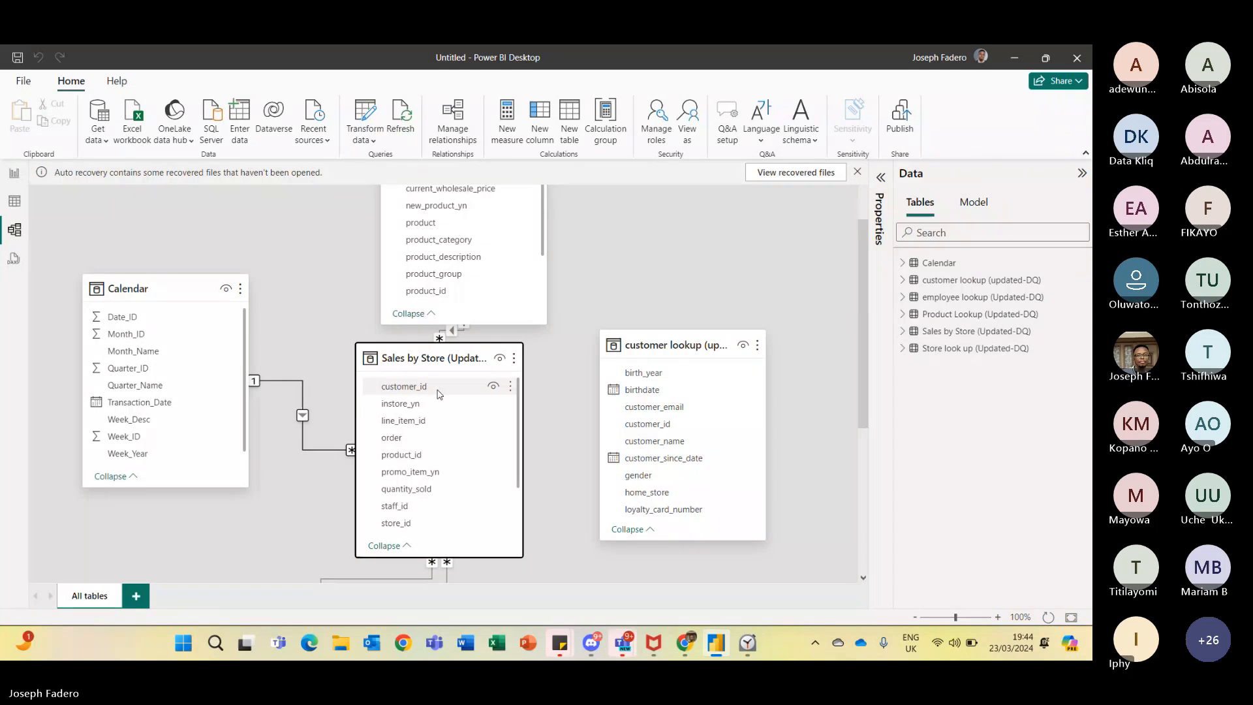
drag(438, 394, 650, 427)
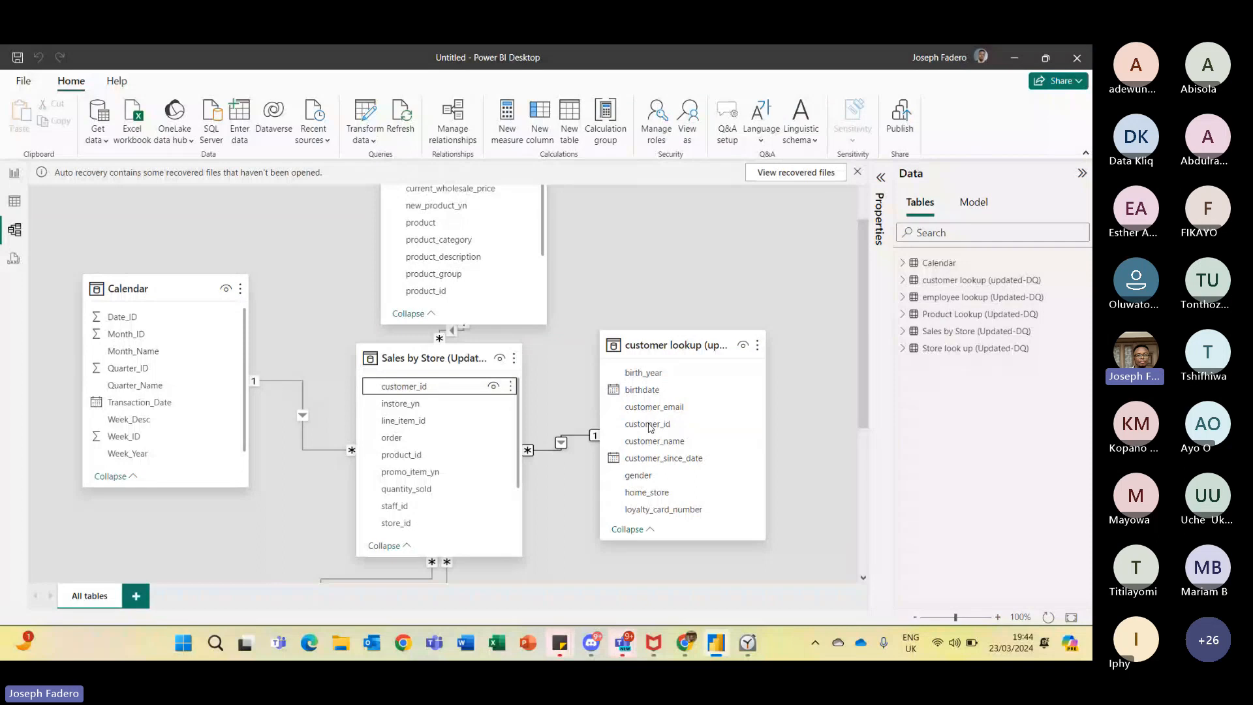
- Reposition the Store look up and employee lookup tables on the relationship diagram
scroll(857, 418, down, 5)
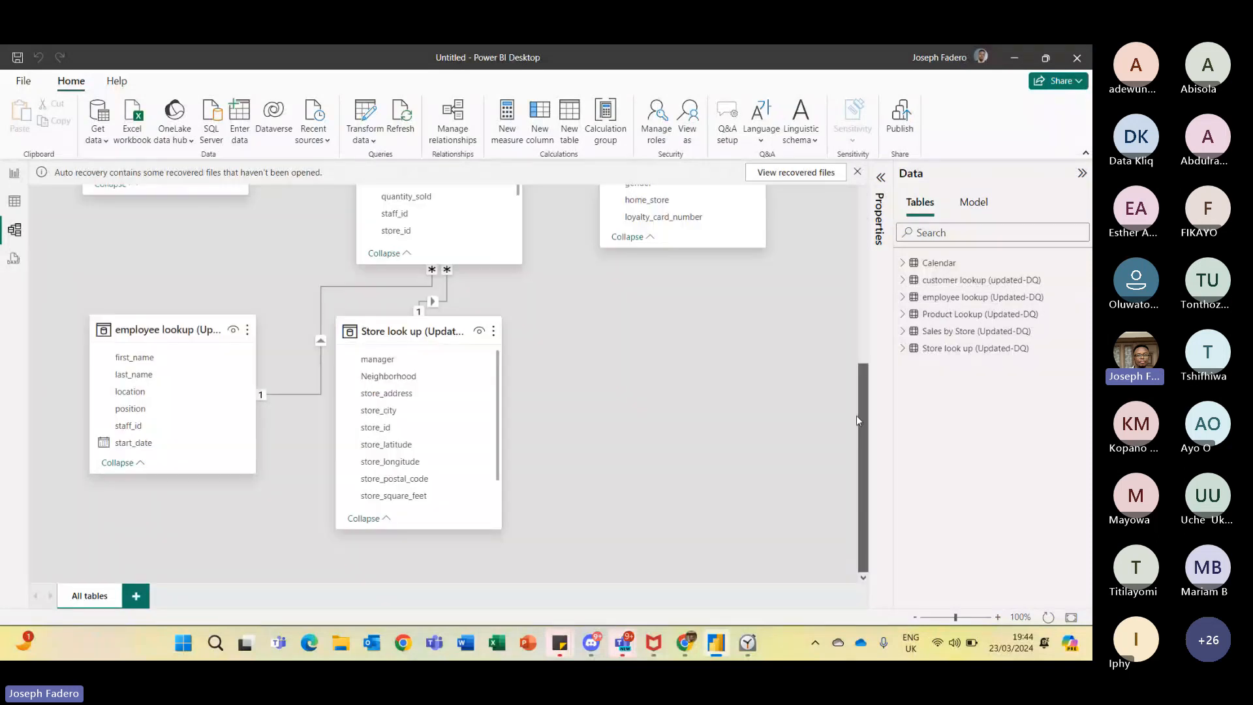
drag(432, 335, 612, 420)
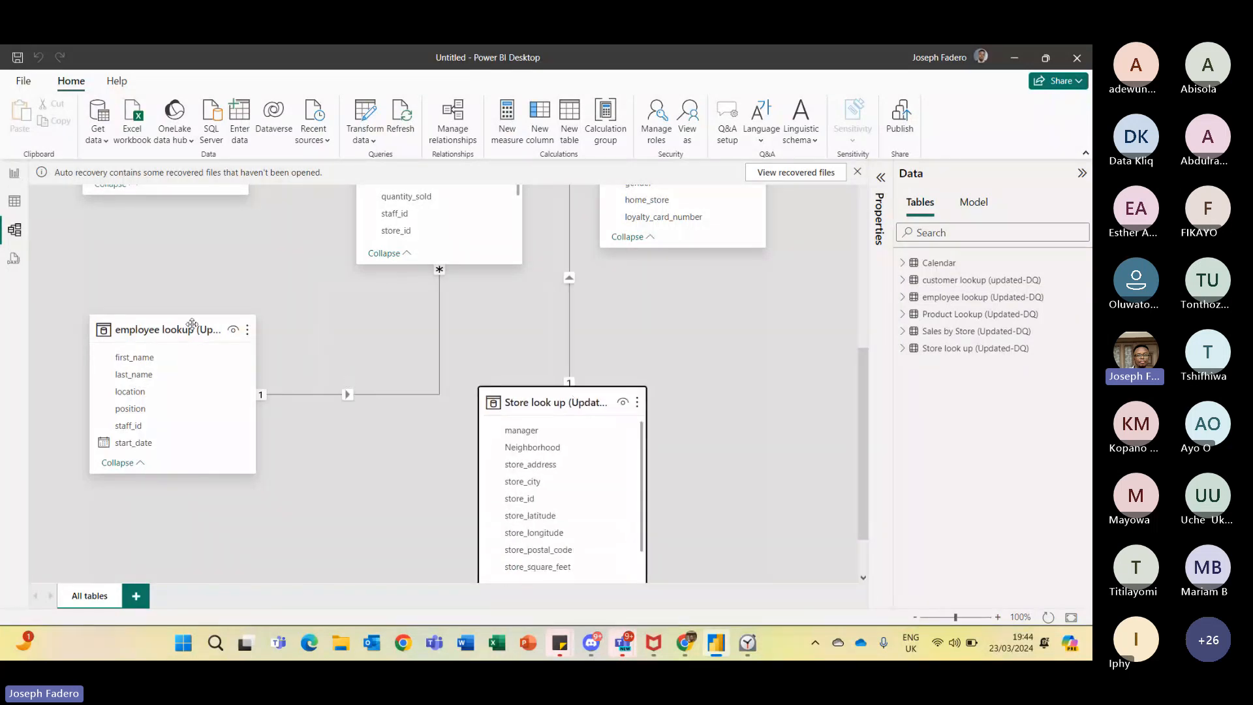
drag(192, 325, 182, 352)
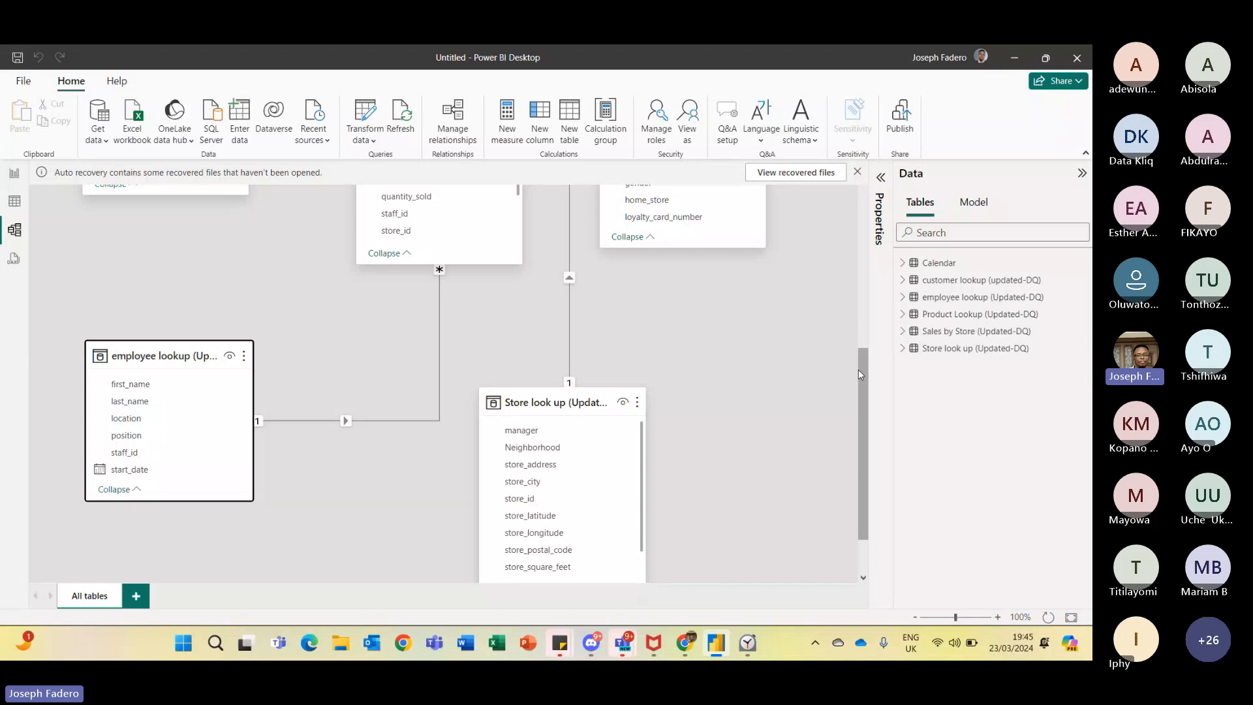
- Dismiss the recovered files notice, choosing to view the files later
drag(859, 370, 858, 251)
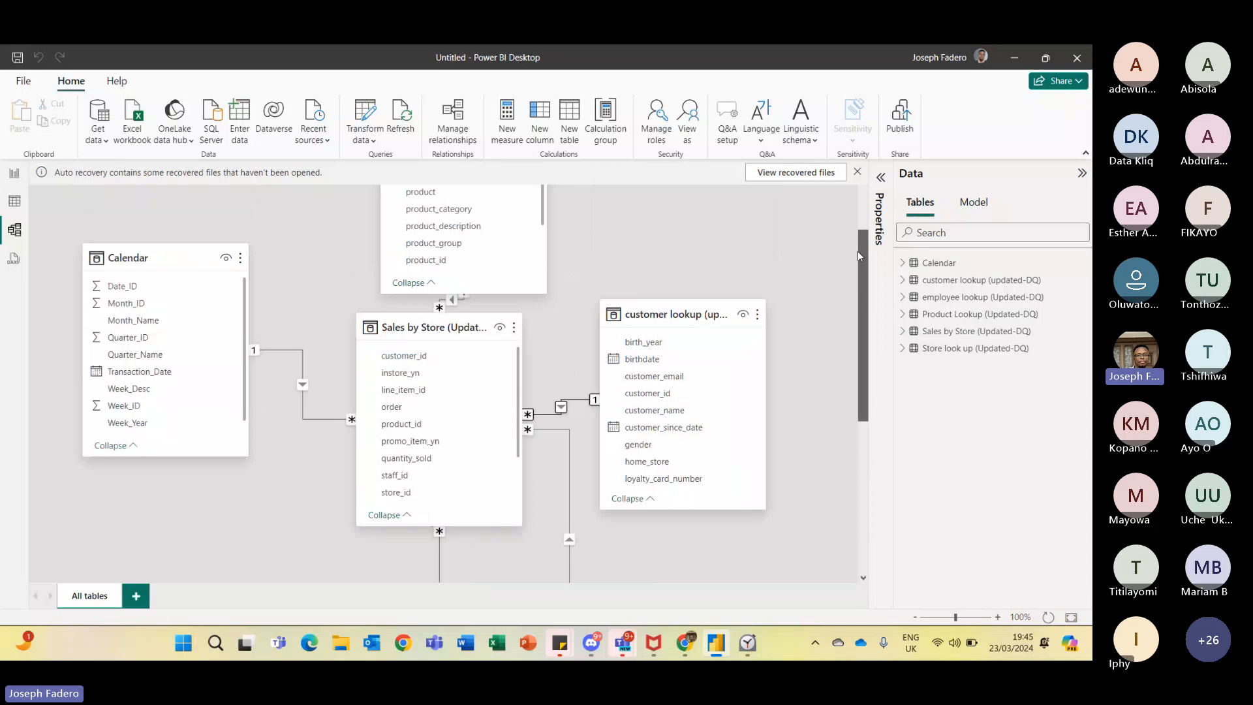
drag(859, 256, 859, 260)
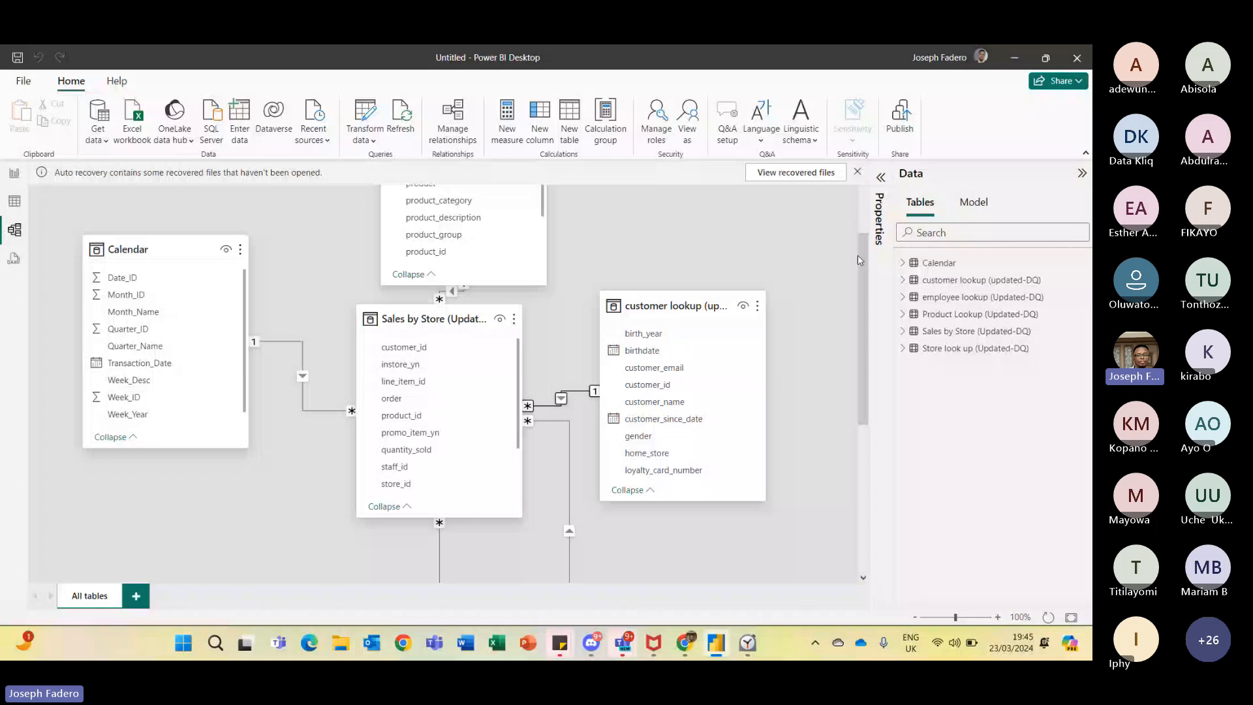
scroll(128, 495, down, 3)
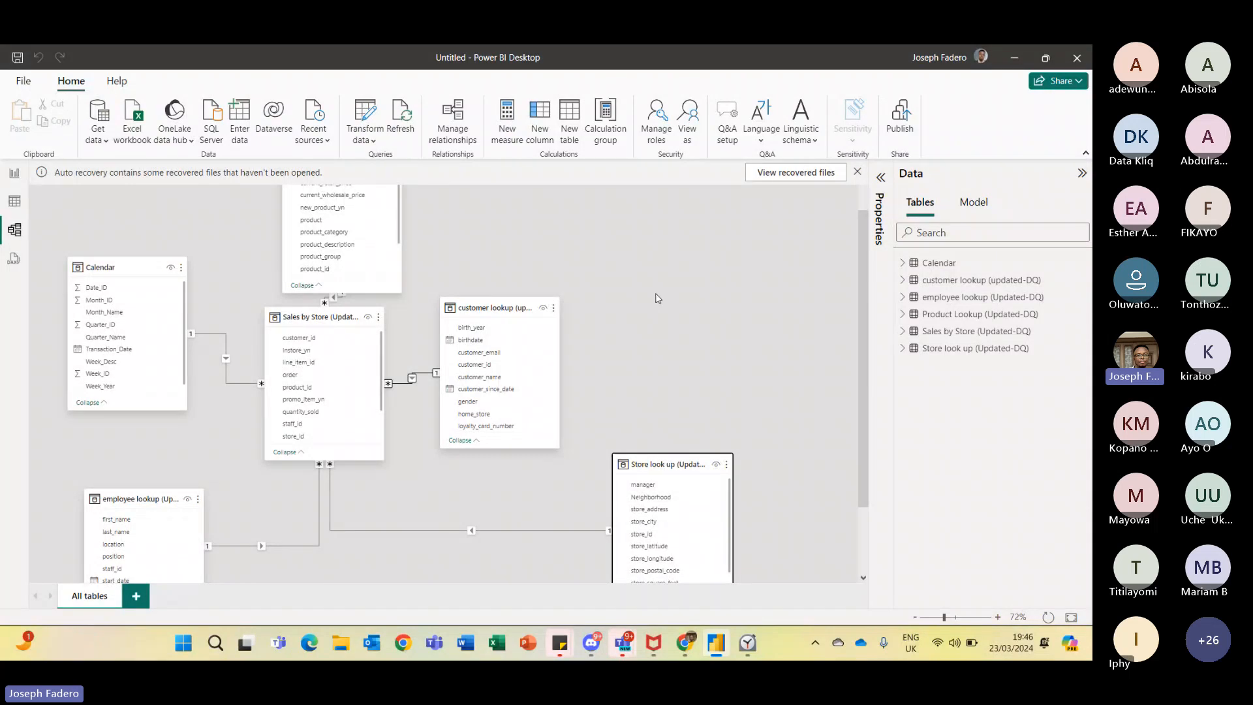
click(857, 172)
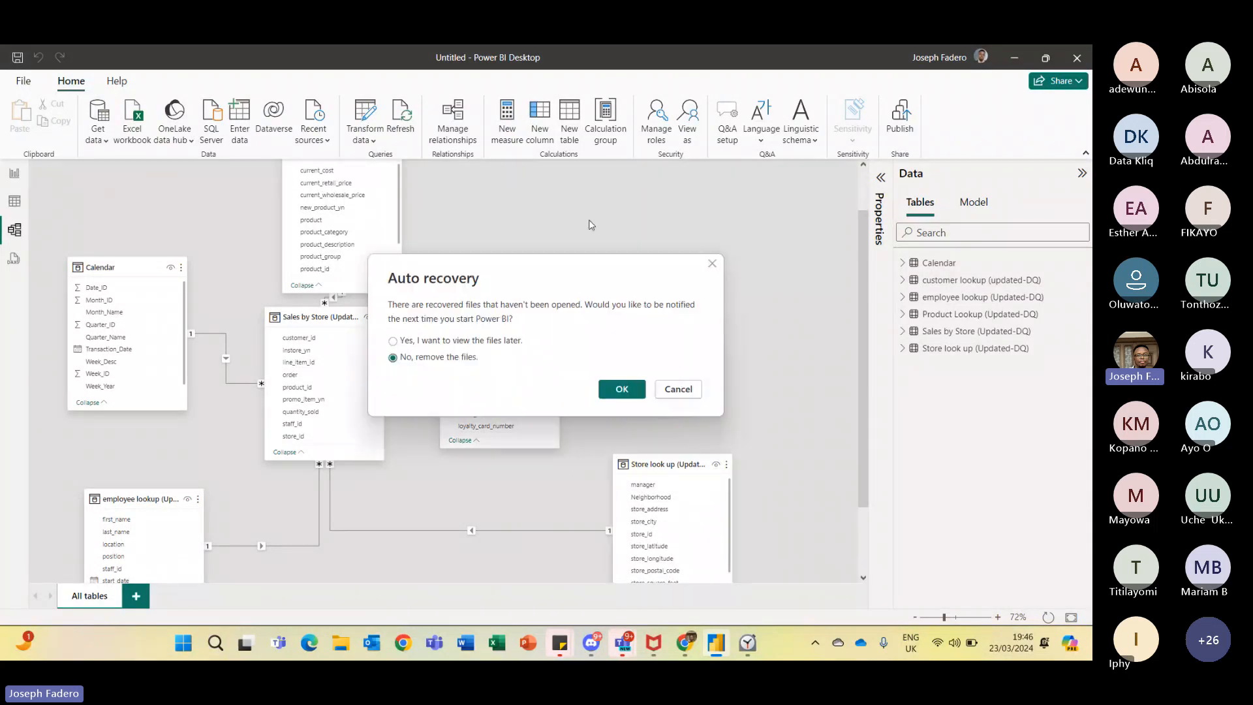
click(394, 341)
click(617, 389)
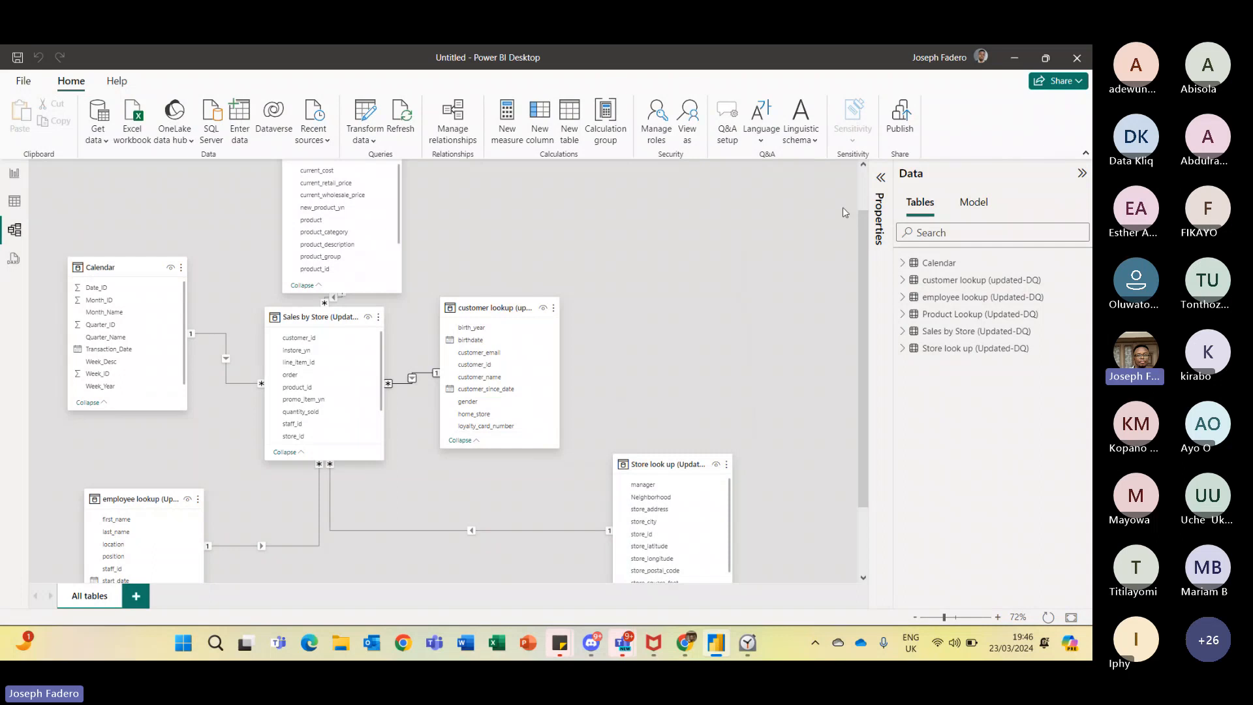
- Reposition the Product Lookup and Store look up tables in the diagram
drag(859, 213, 855, 179)
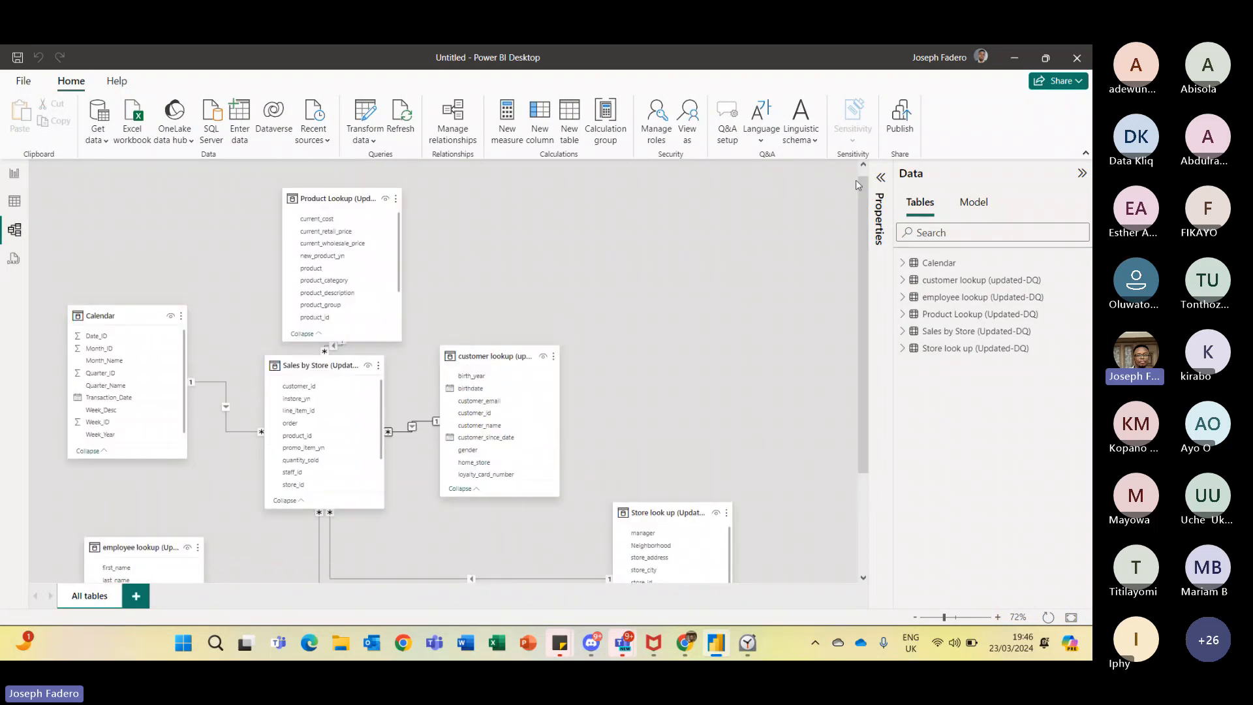
mouse_move(336, 196)
mouse_down()
mouse_move(377, 196)
mouse_move(355, 186)
mouse_up()
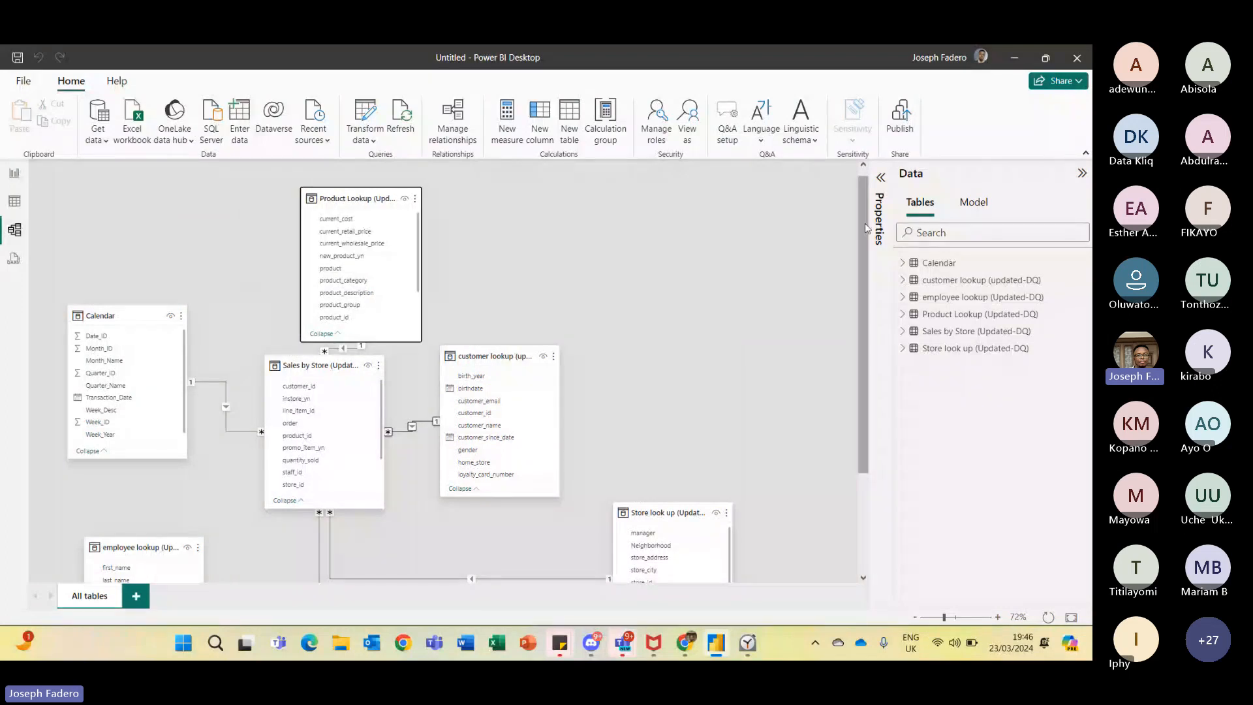
drag(859, 197, 860, 244)
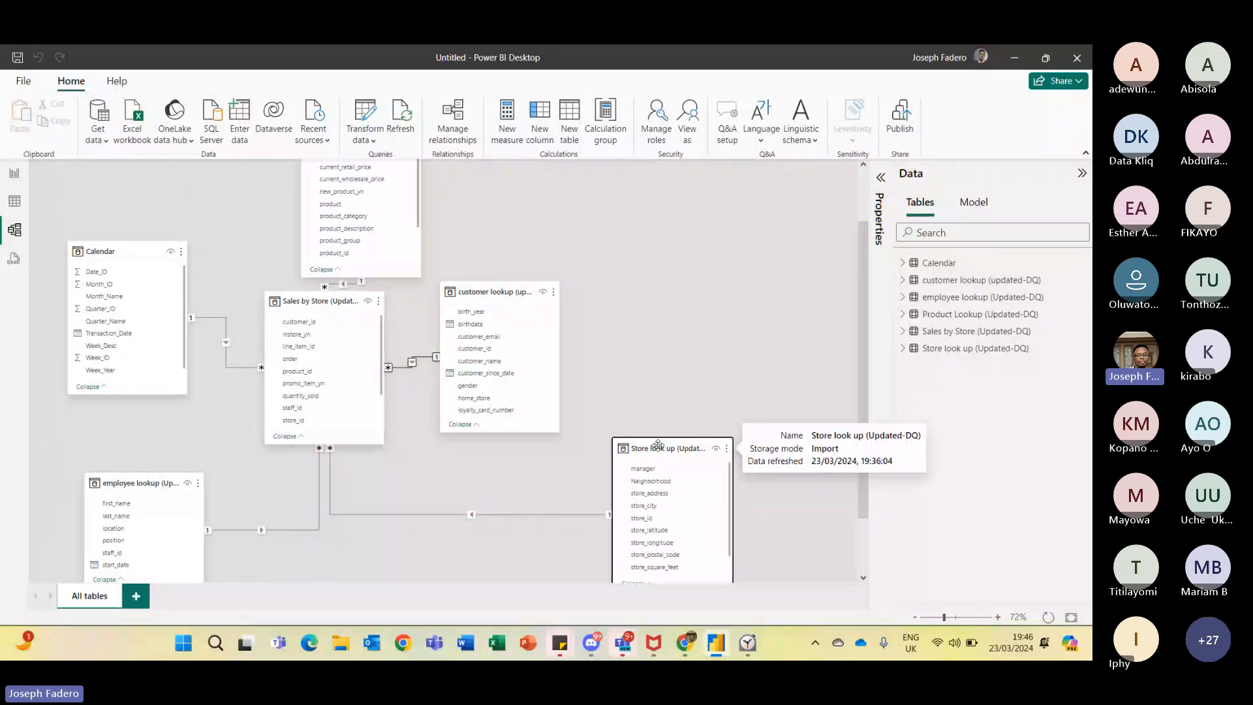
drag(659, 451, 428, 479)
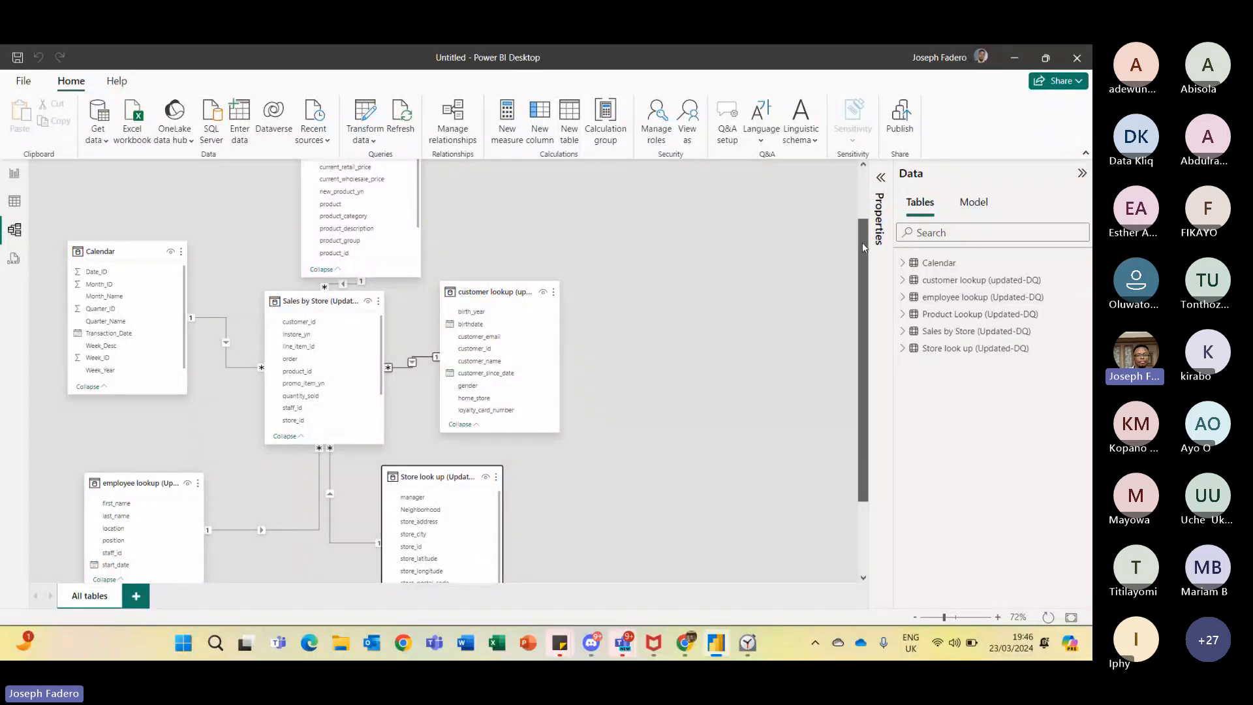
- Shift the Product Lookup table left and nudge the Store look up table into place
mouse_move(863, 246)
mouse_down()
mouse_move(861, 207)
mouse_move(859, 232)
mouse_up()
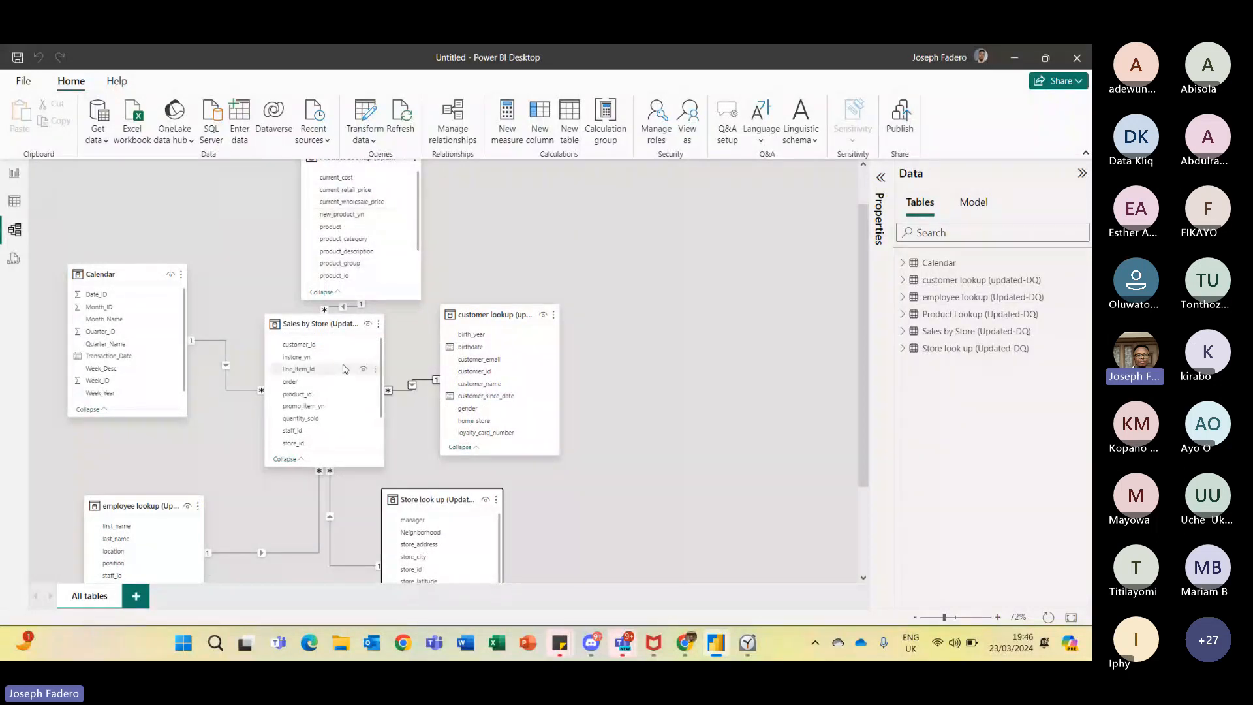
mouse_move(337, 340)
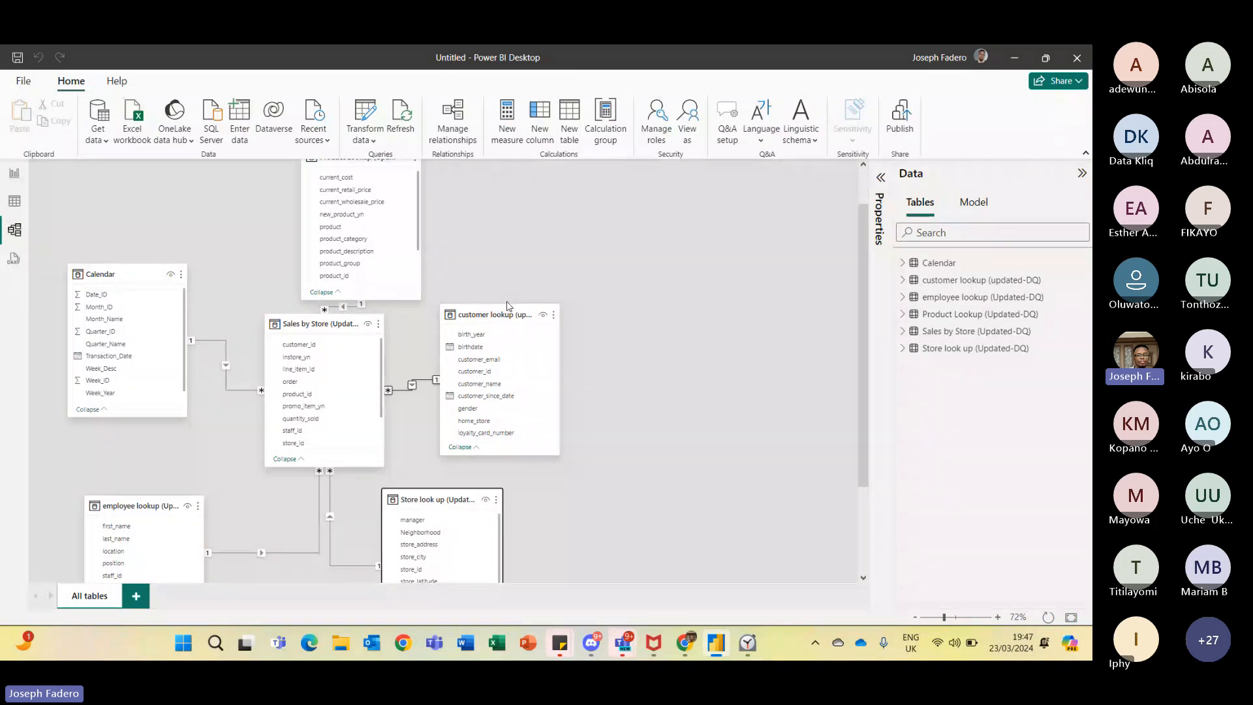
mouse_move(510, 315)
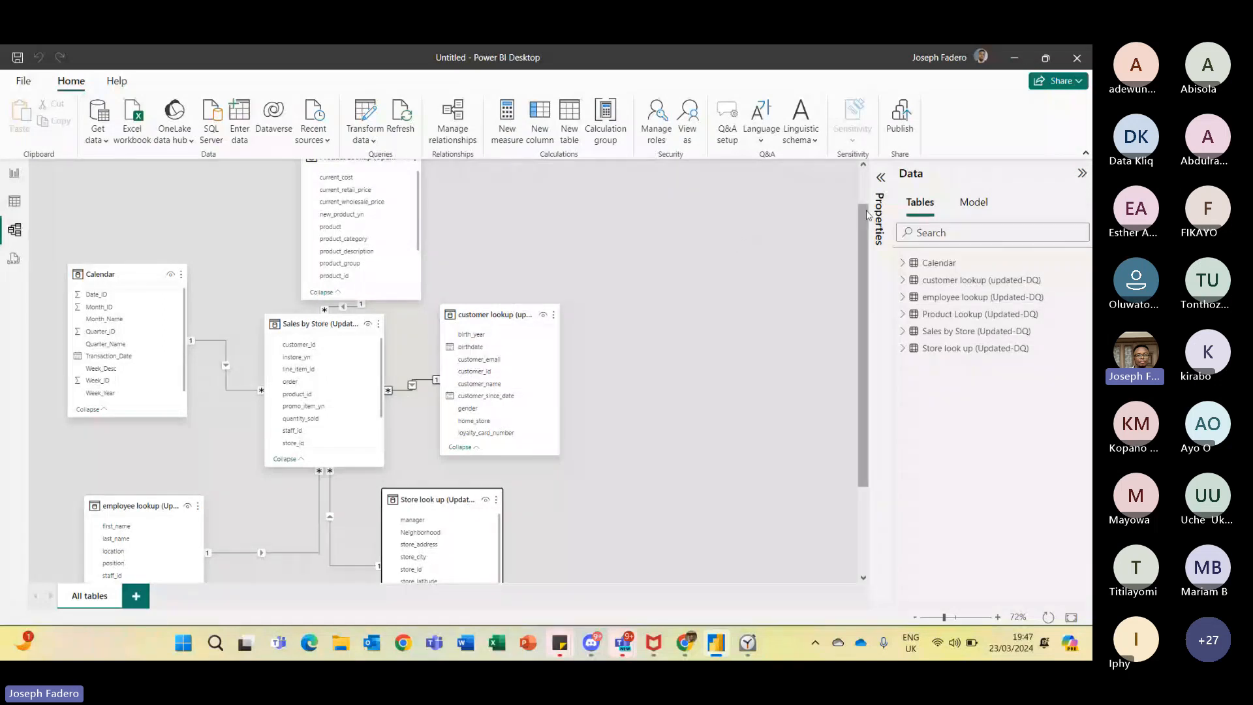
drag(865, 212, 845, 186)
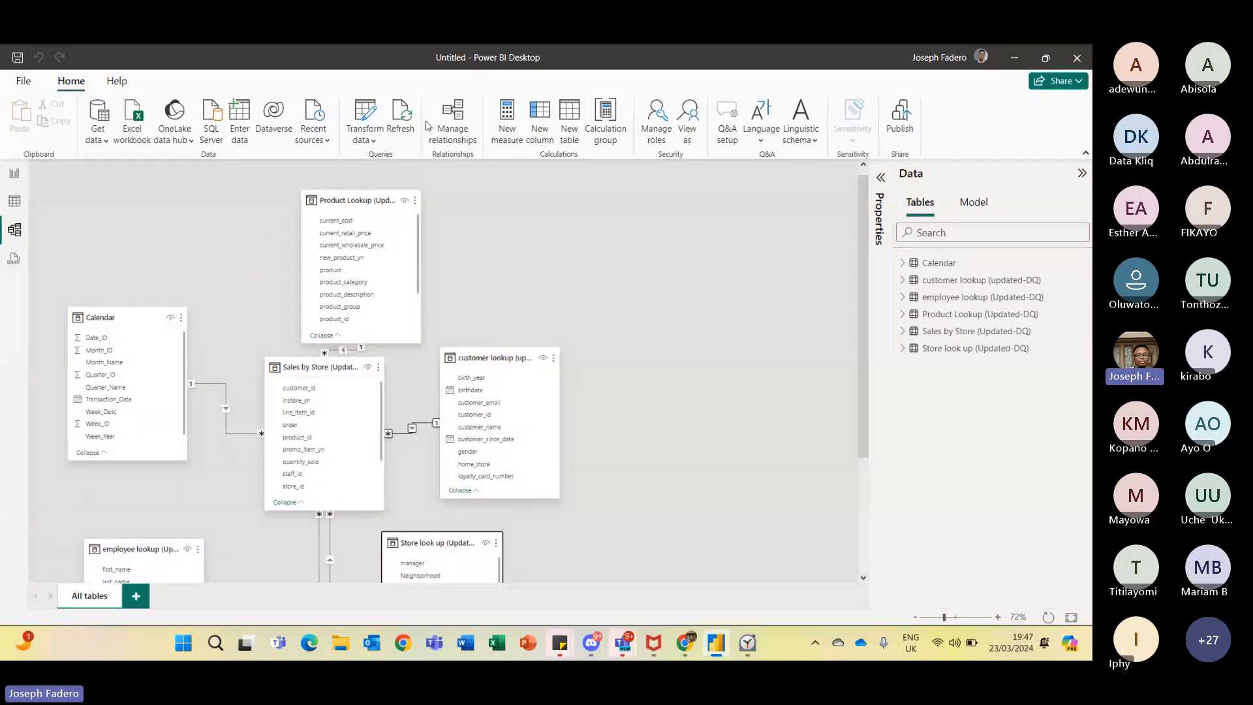
drag(353, 200, 274, 183)
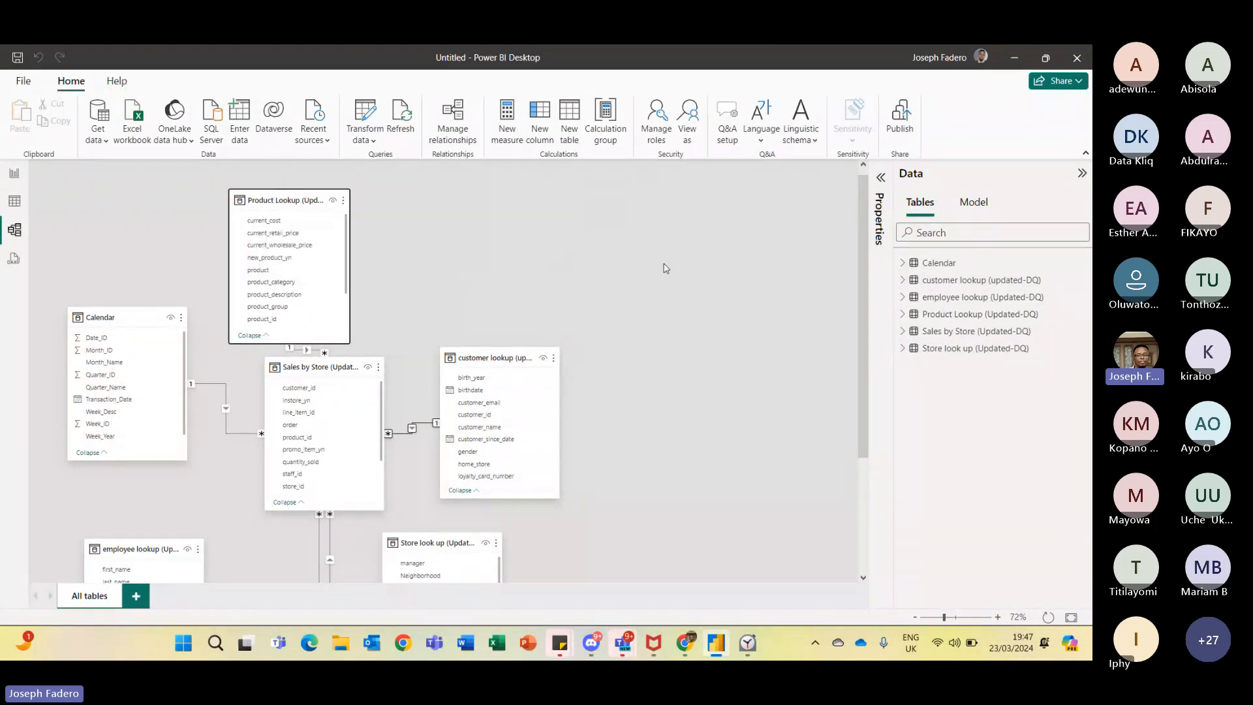
scroll(665, 269, down, 1)
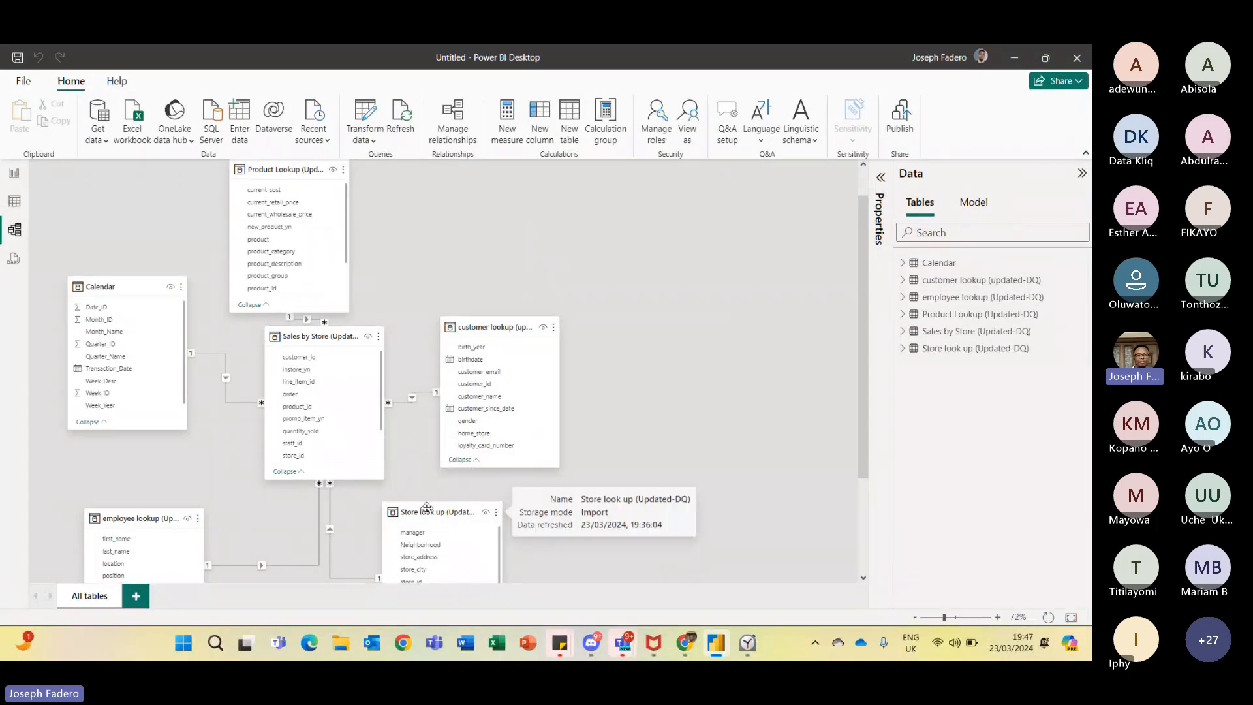
drag(427, 509, 451, 491)
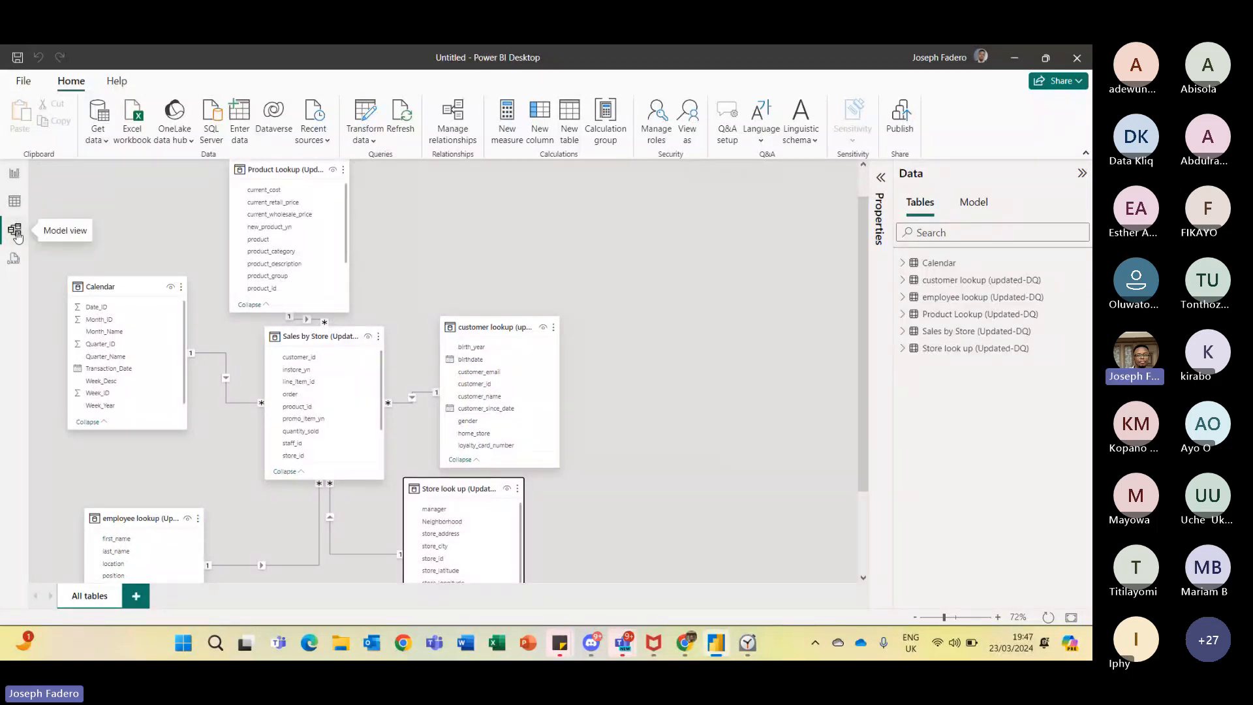
- In report view, build a table visual with customer lookup's customer_name and Sales by Store's quantity_sold
click(14, 173)
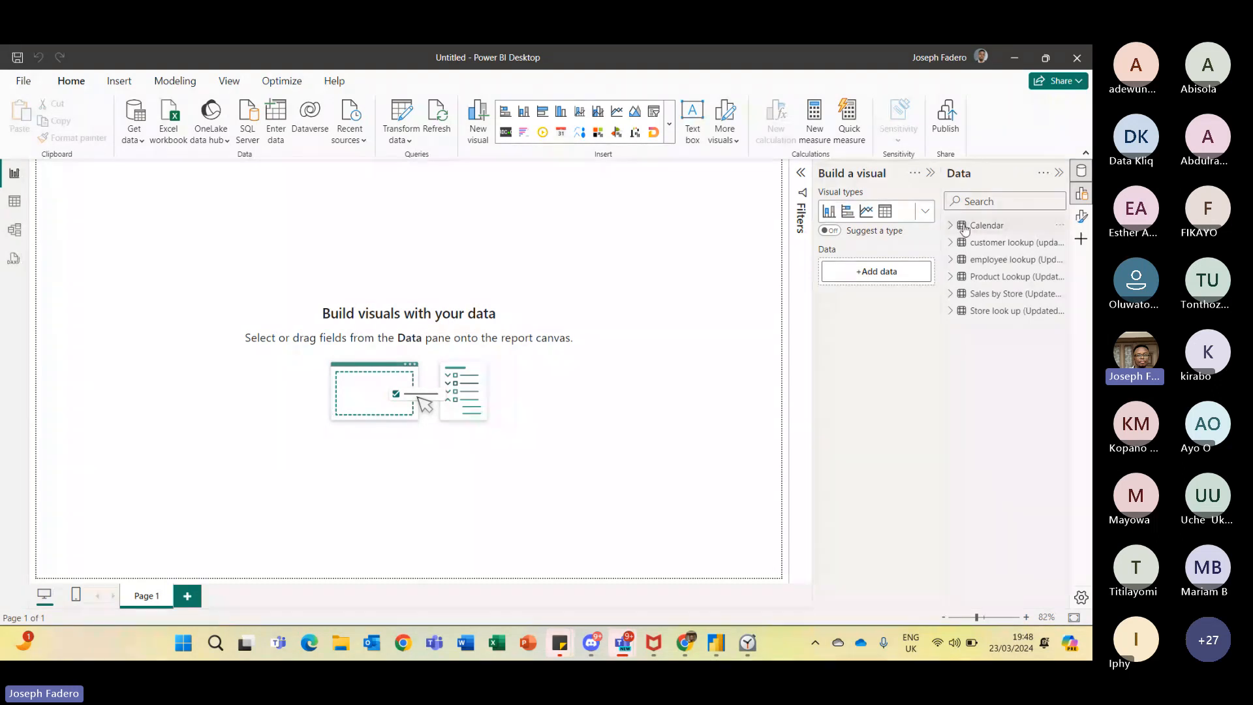
click(951, 243)
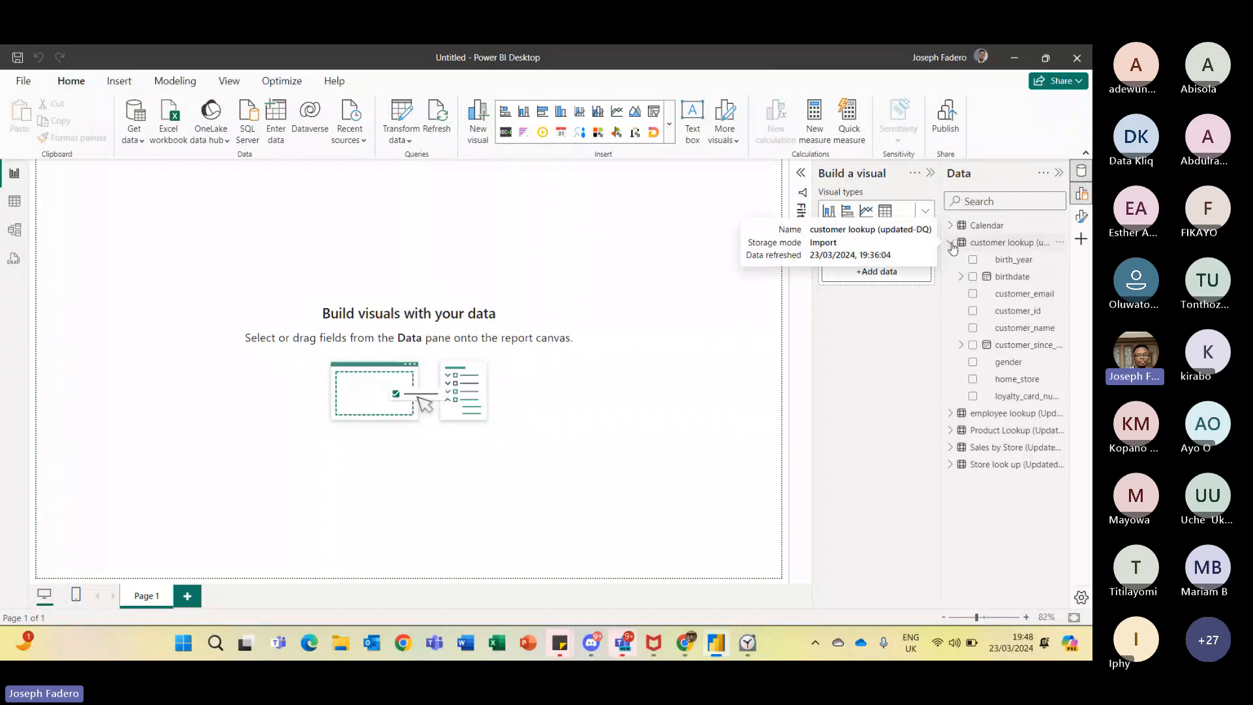
click(973, 329)
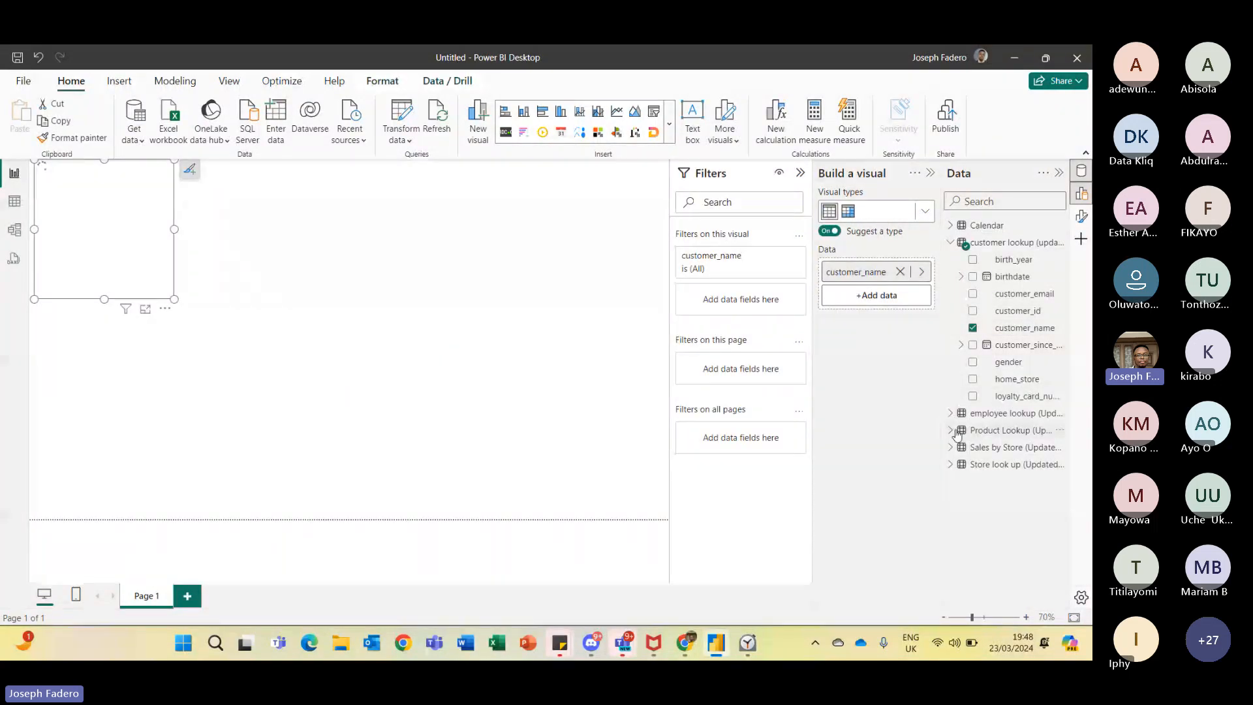
click(951, 449)
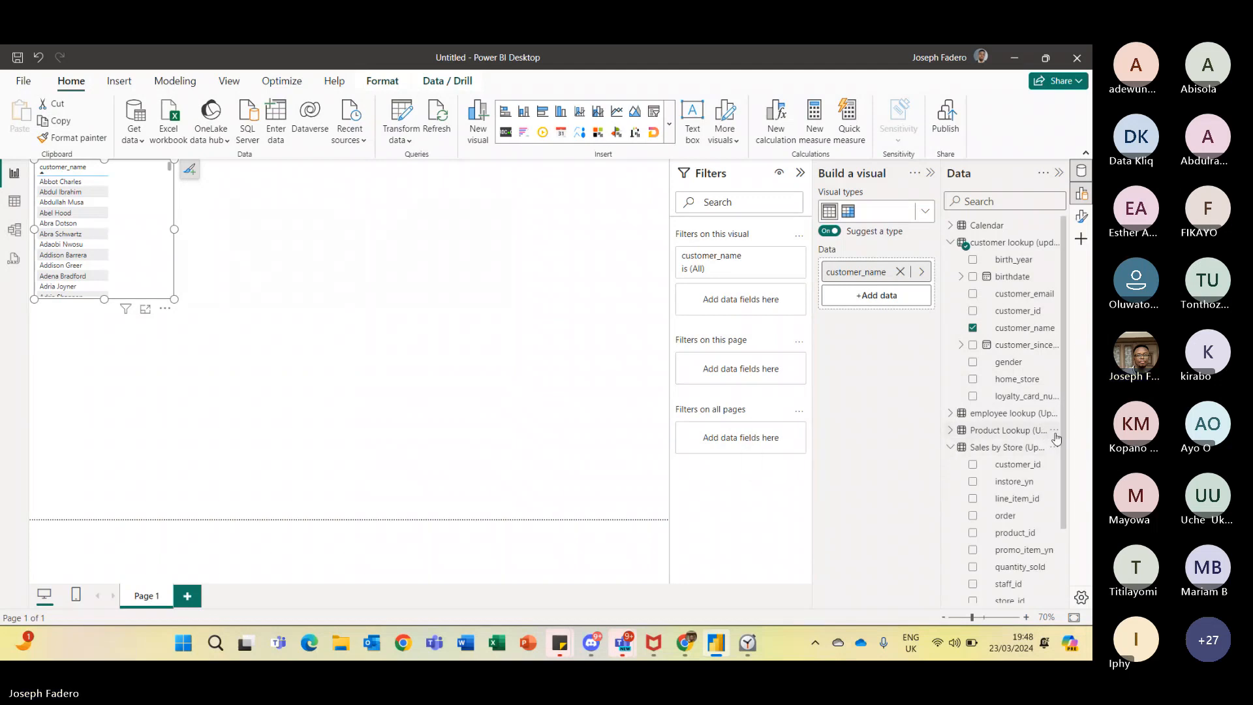
scroll(1061, 512, down, 2)
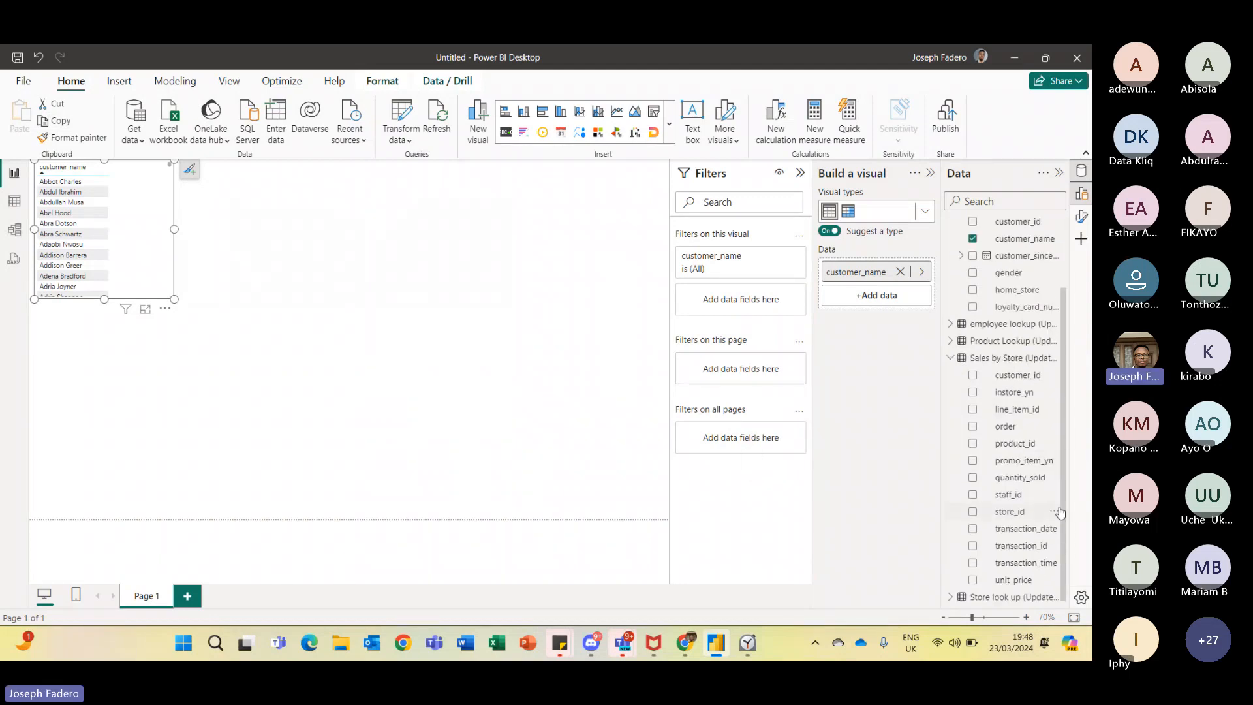
click(973, 478)
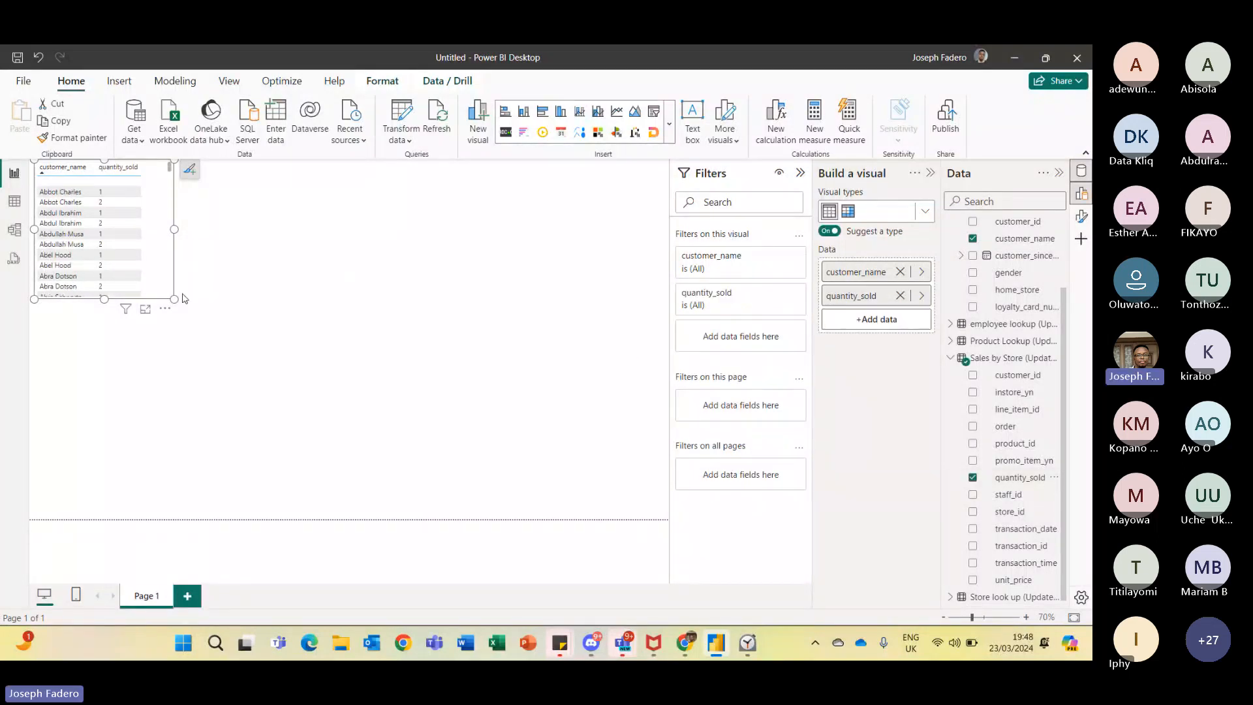
- Resize the table visual to be taller and narrower on the report page
drag(173, 301, 396, 453)
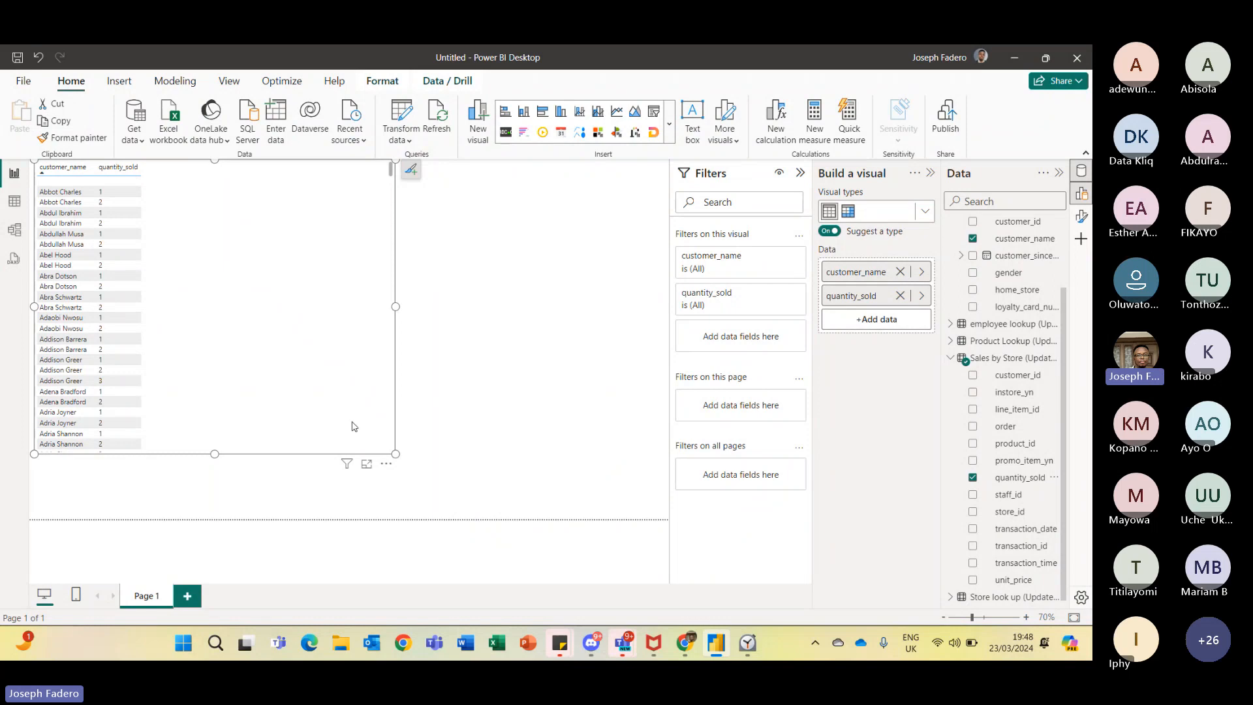
drag(395, 454, 223, 486)
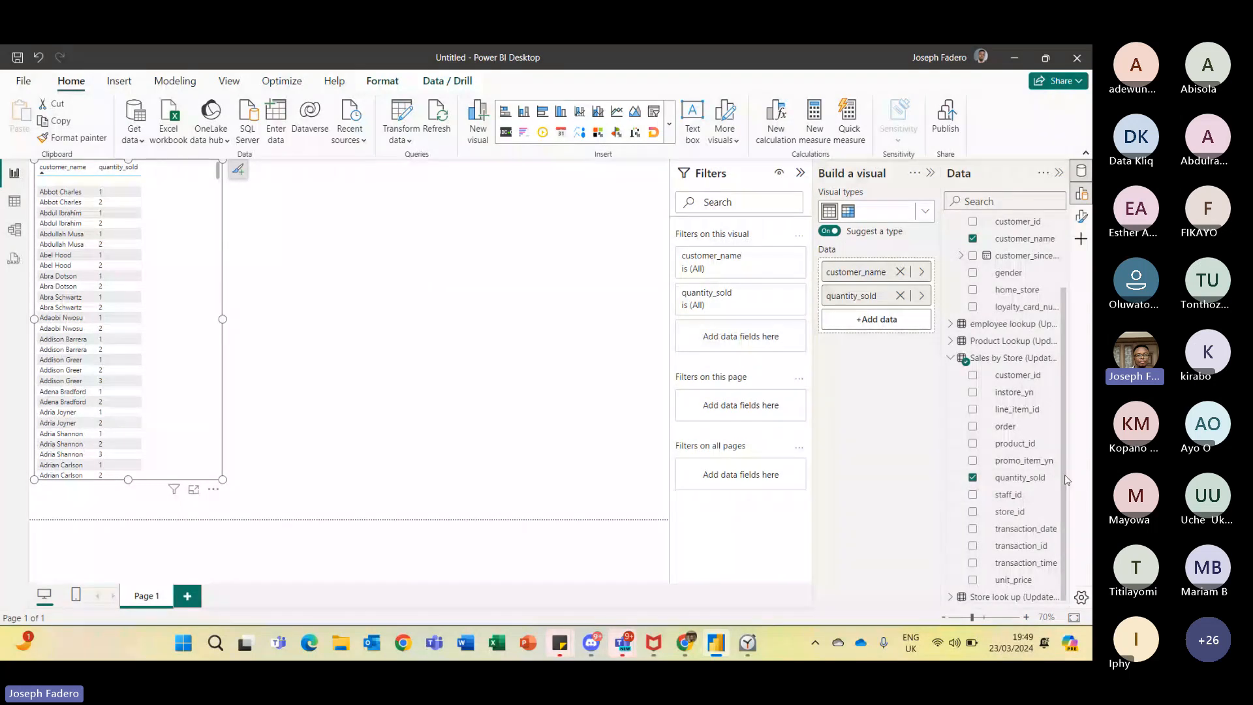
- Open the Power Query editor and select the Sales by Store query
drag(1063, 492, 1069, 223)
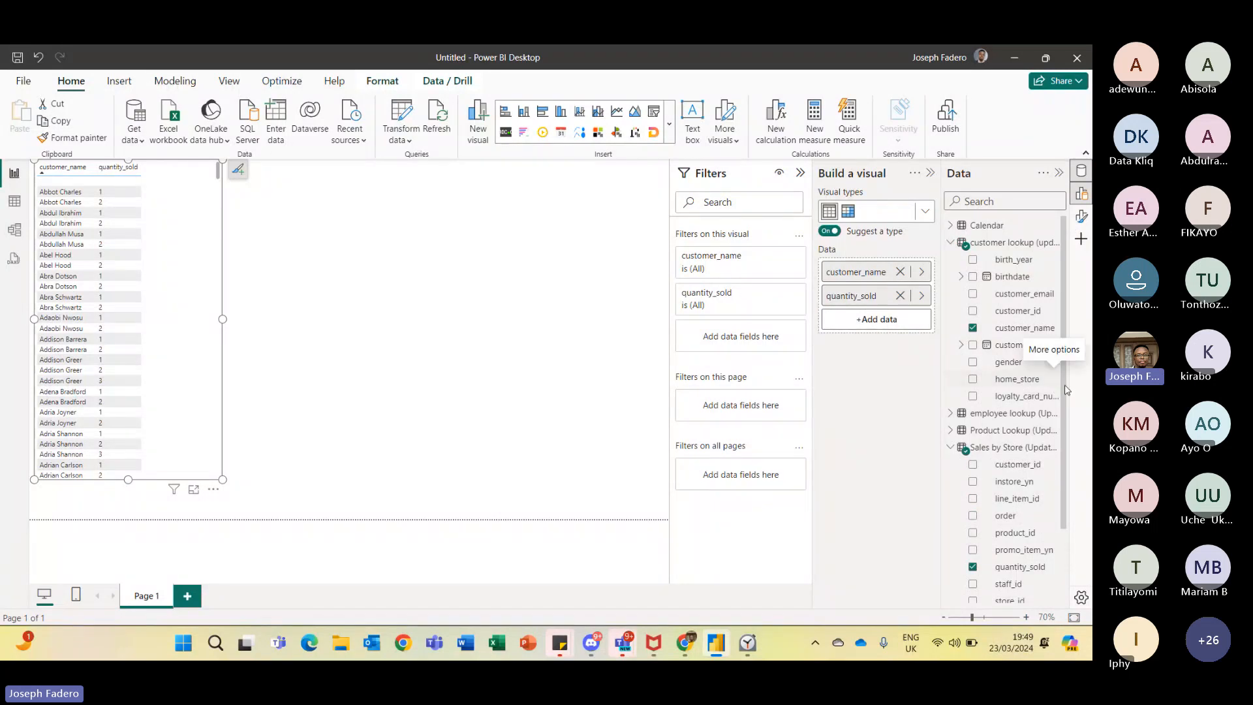
drag(1068, 390, 1064, 468)
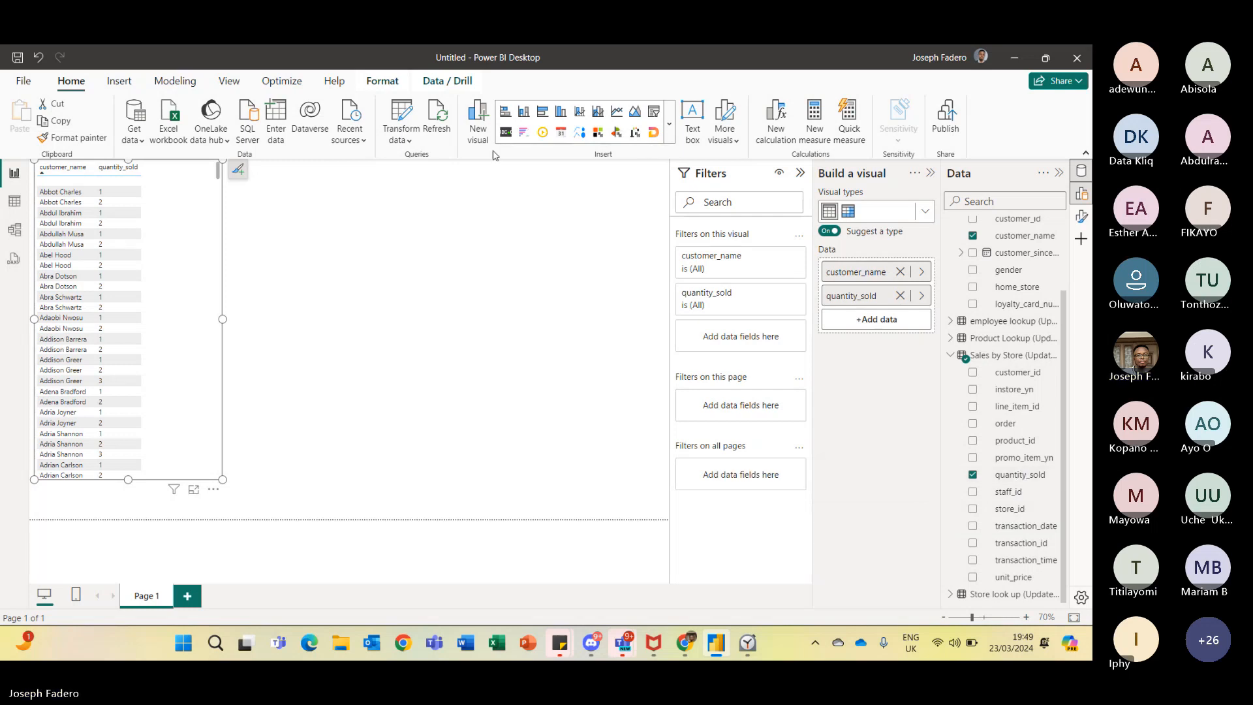
click(397, 117)
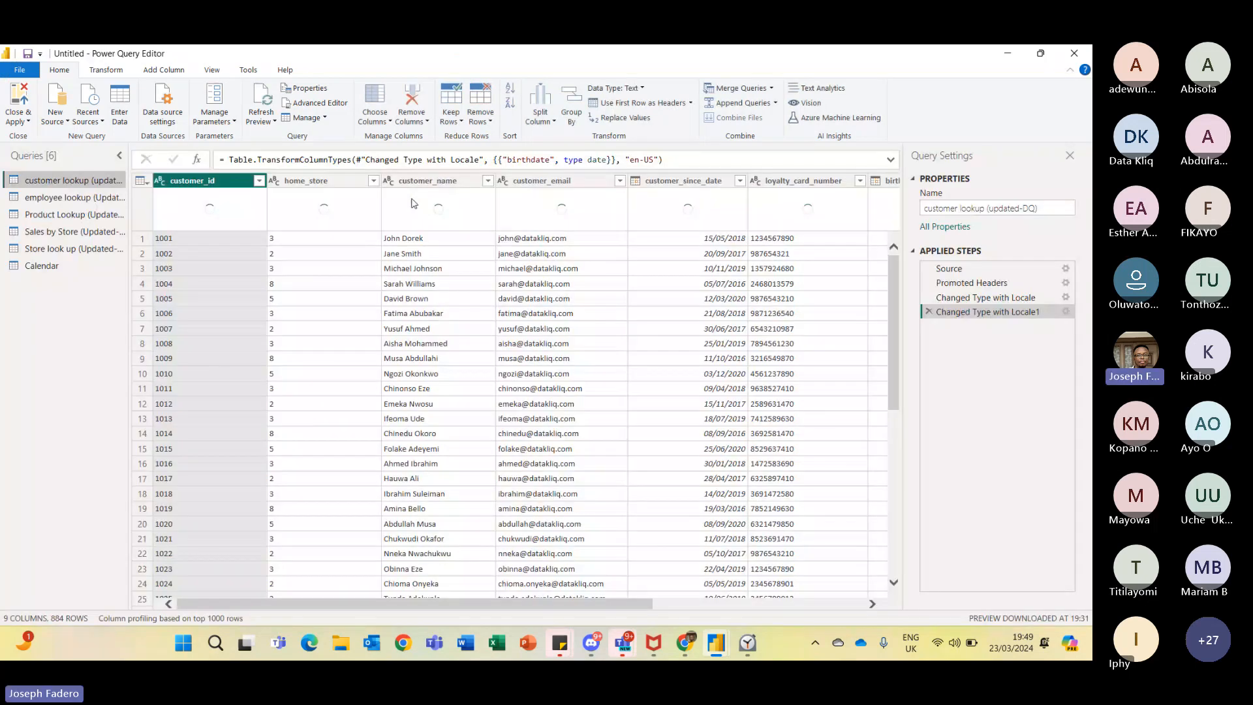
click(95, 233)
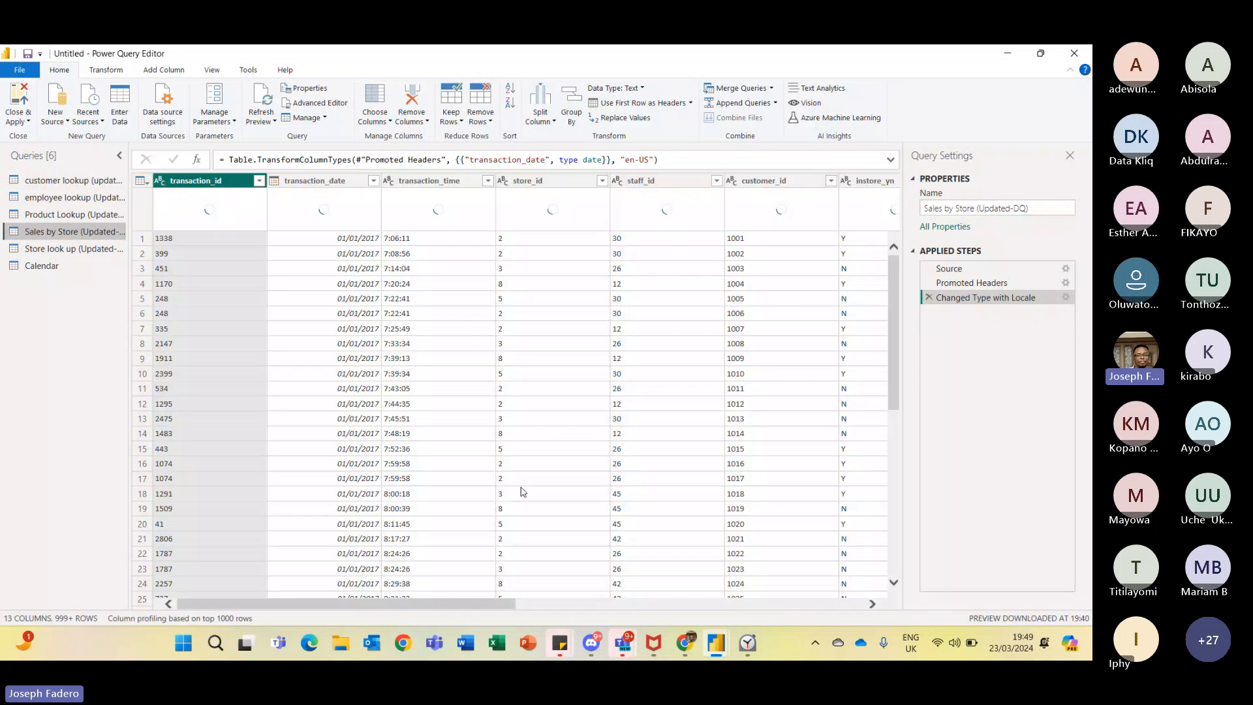
- Change the order and quantity_sold columns of Sales by Store to the Whole Number data type
scroll(820, 548, right, 5)
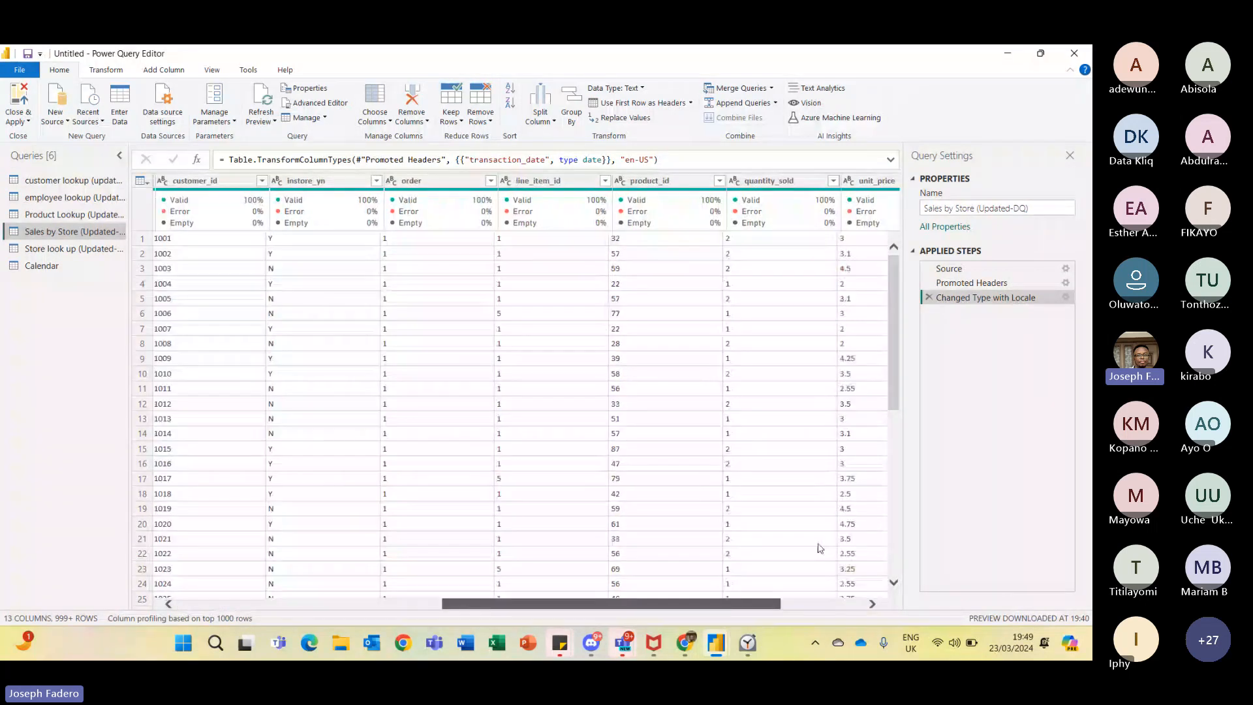
scroll(820, 549, right, 3)
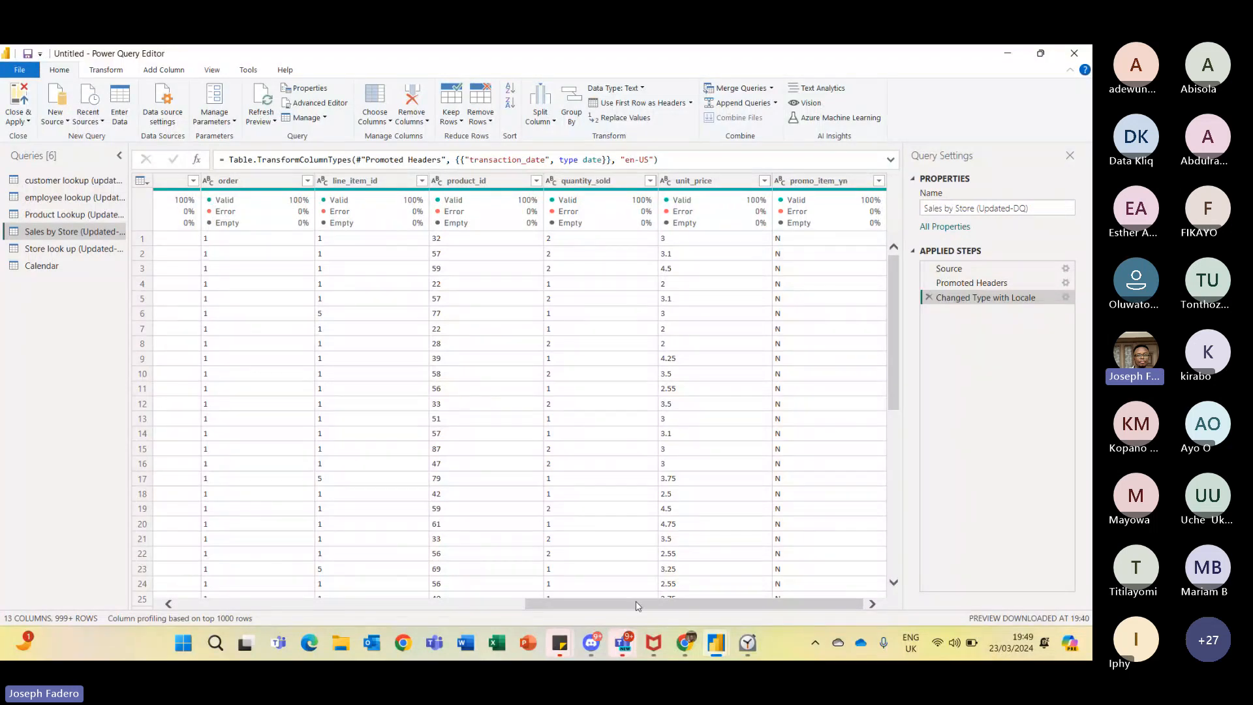
drag(638, 606, 376, 576)
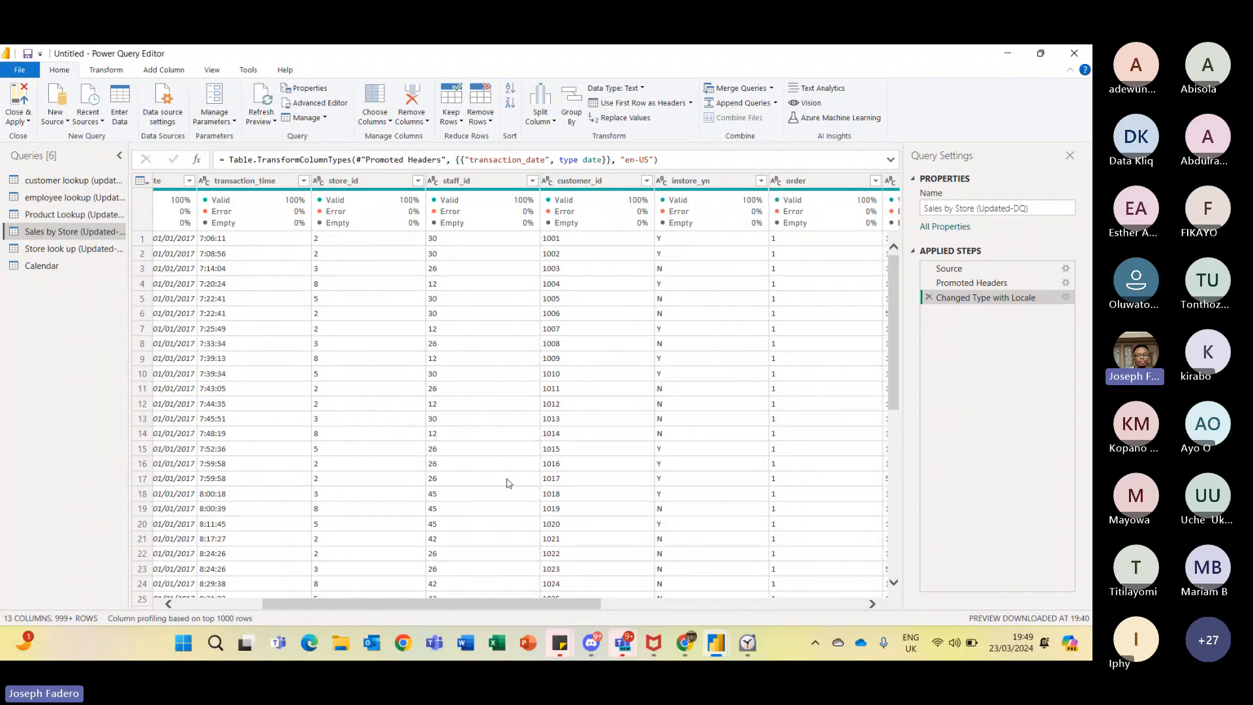
drag(581, 602, 819, 568)
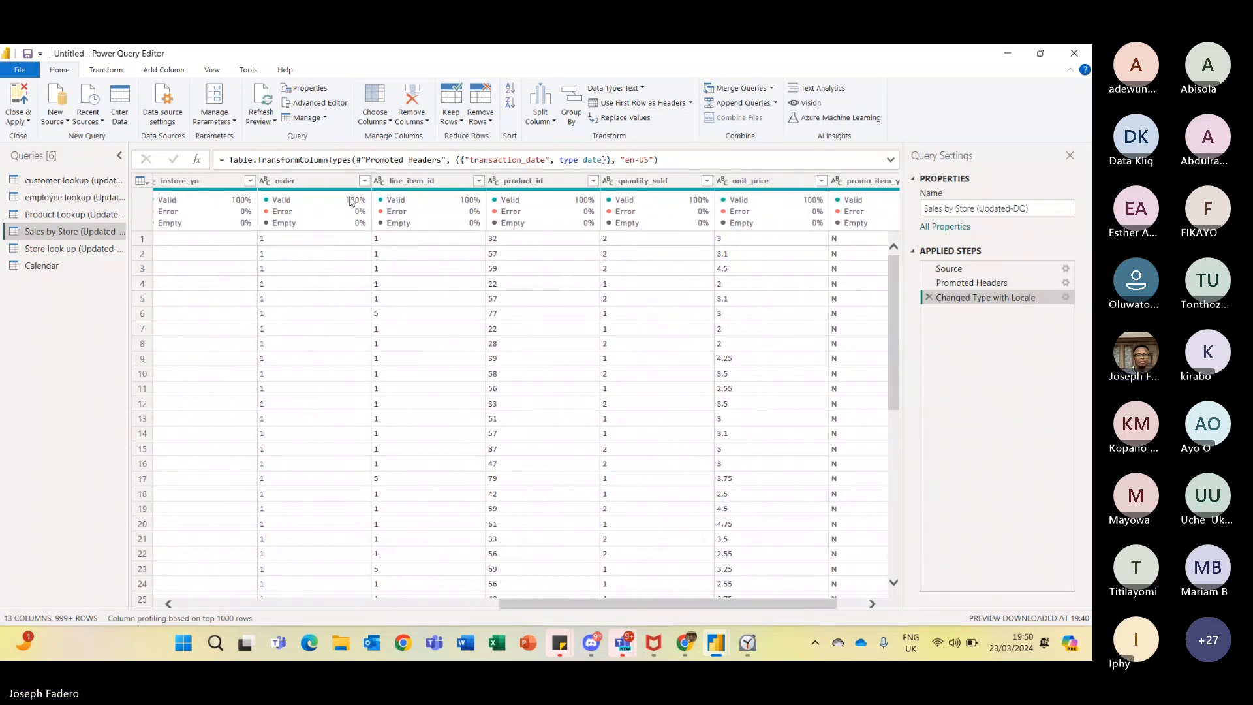
click(346, 199)
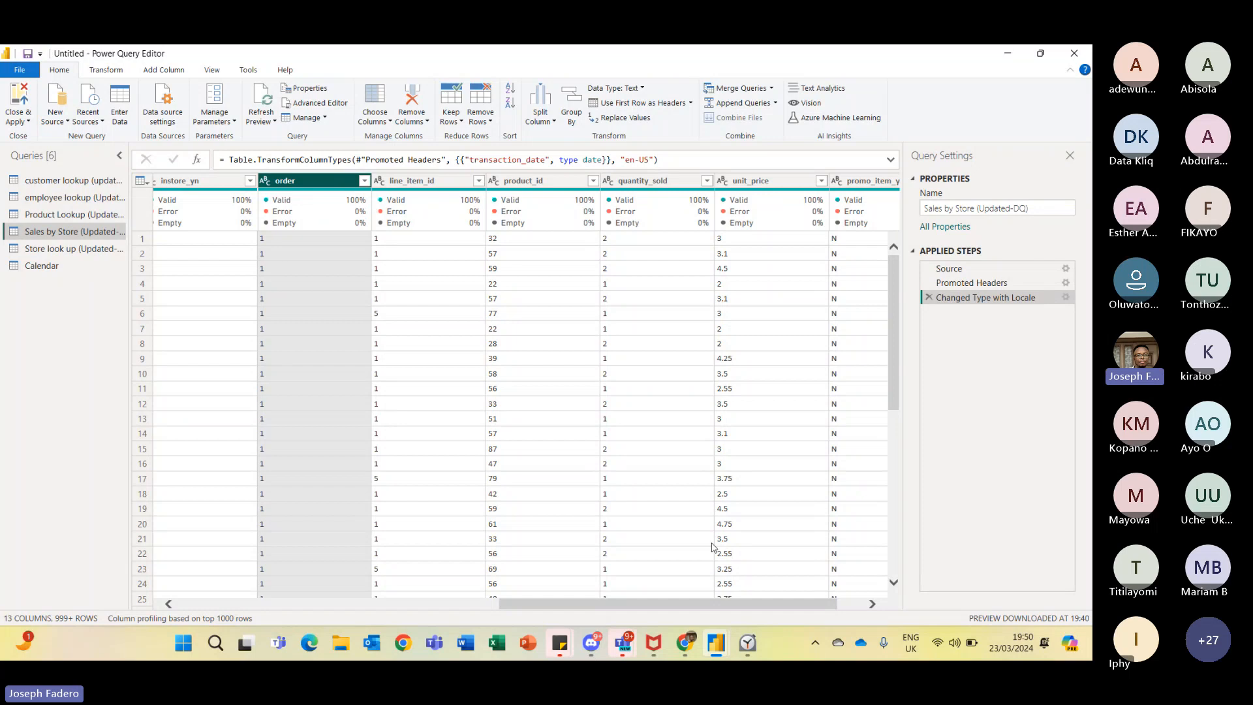
drag(740, 606, 766, 606)
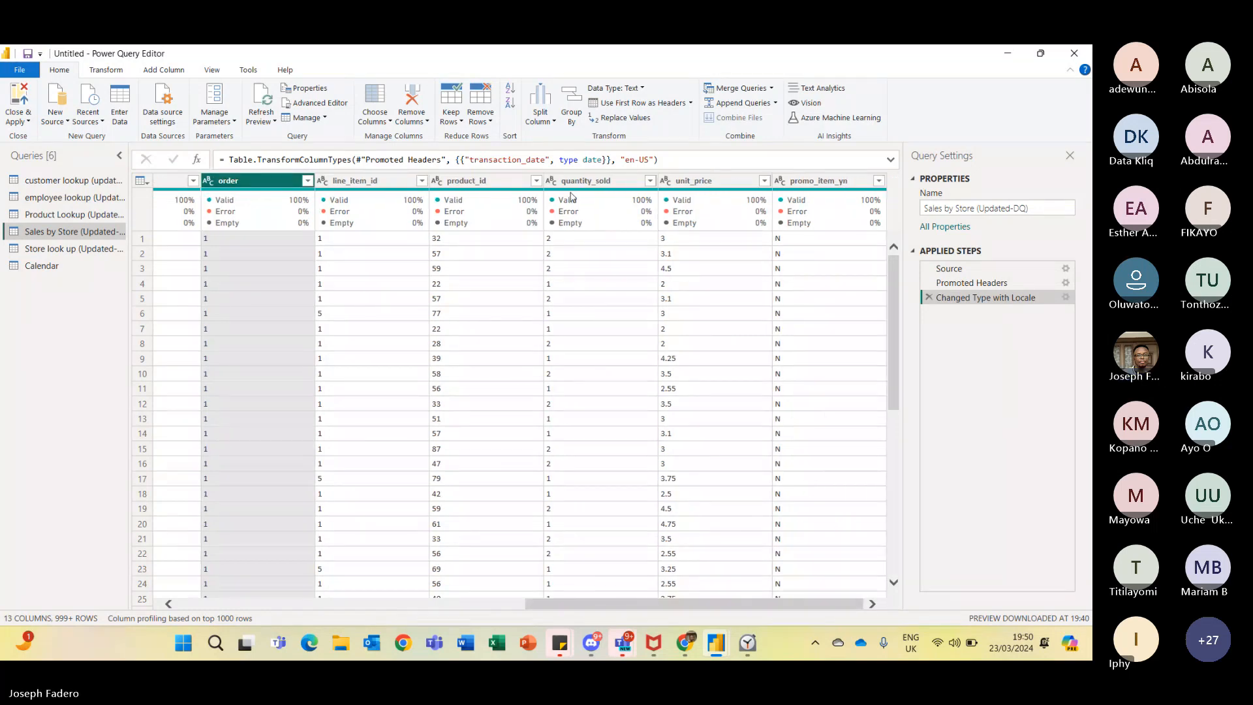
ctrl+click(553, 183)
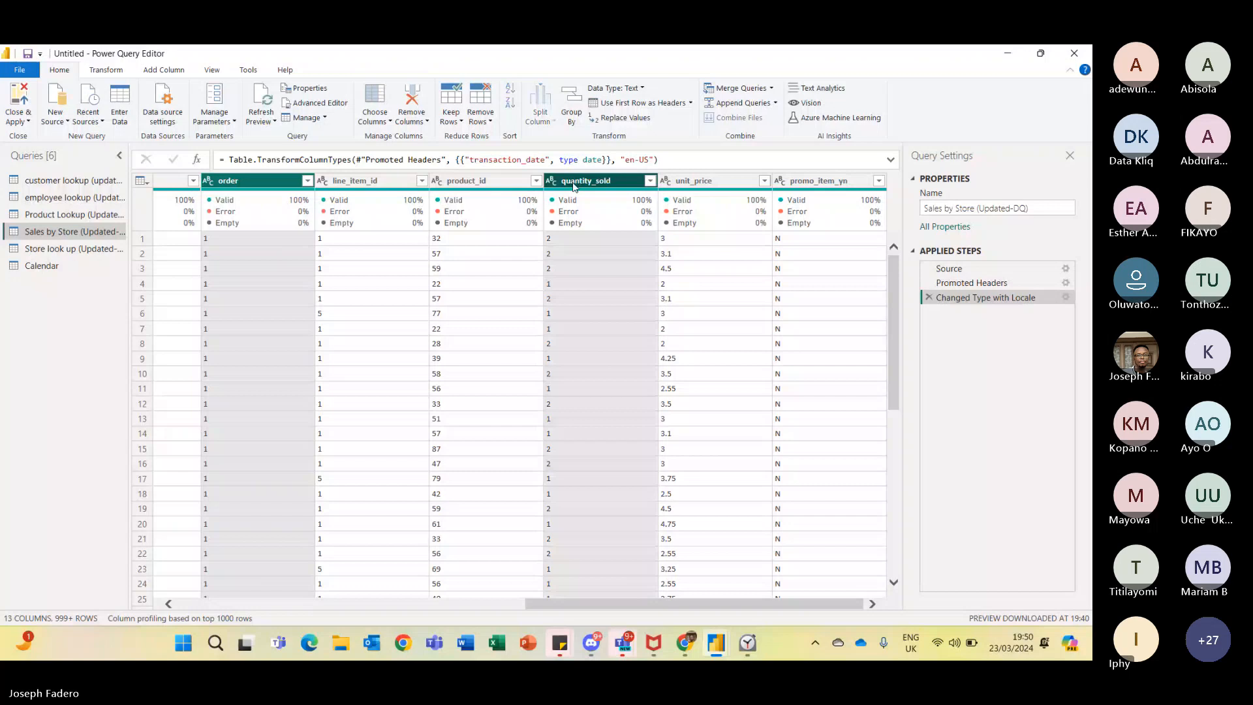
click(553, 183)
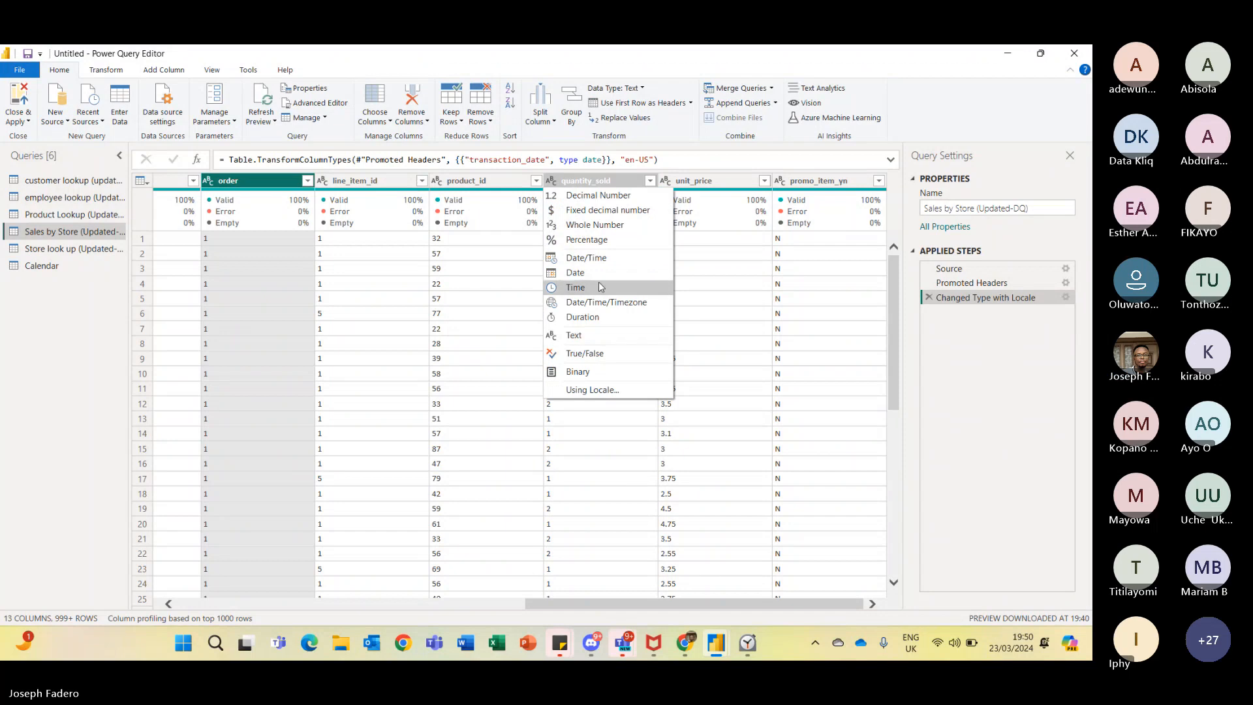
click(589, 226)
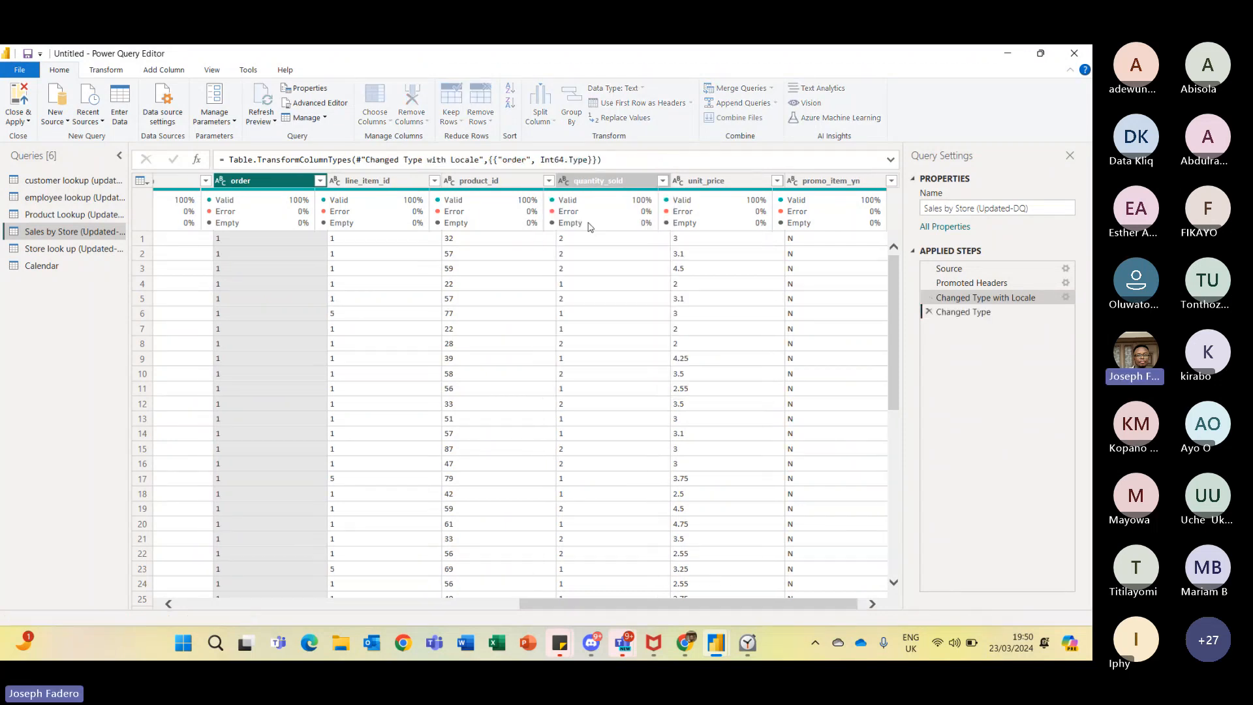
click(569, 181)
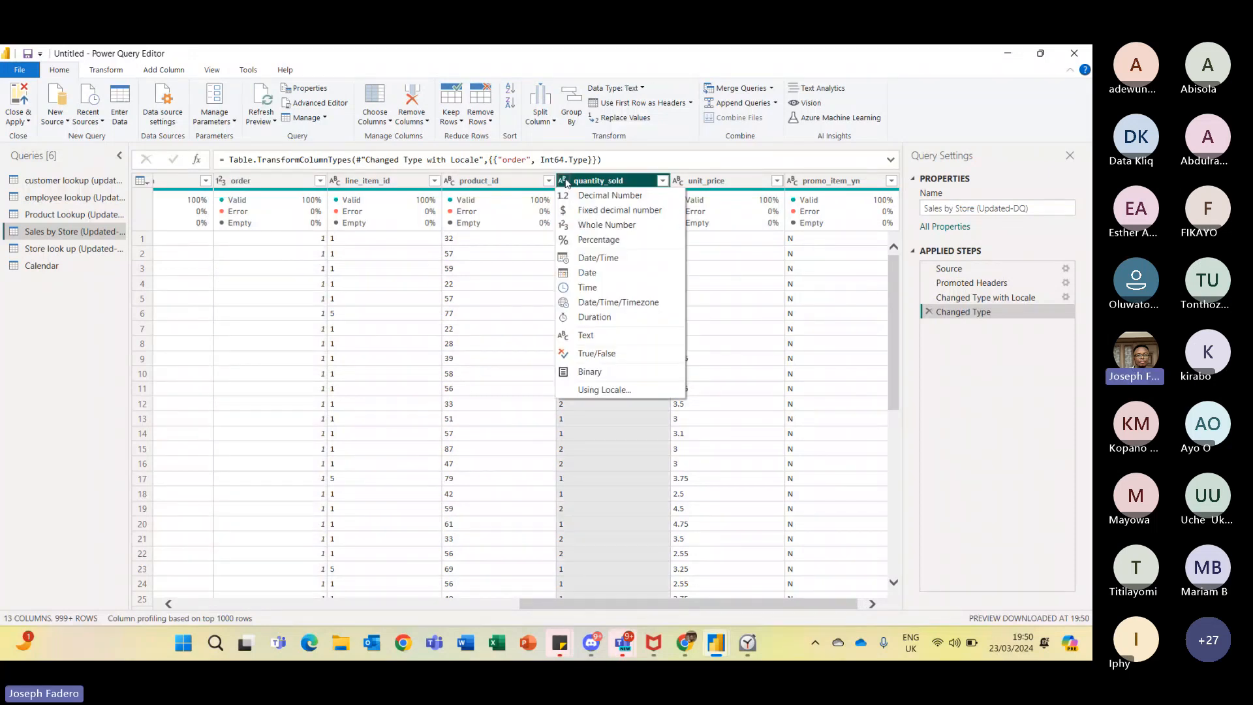
click(604, 227)
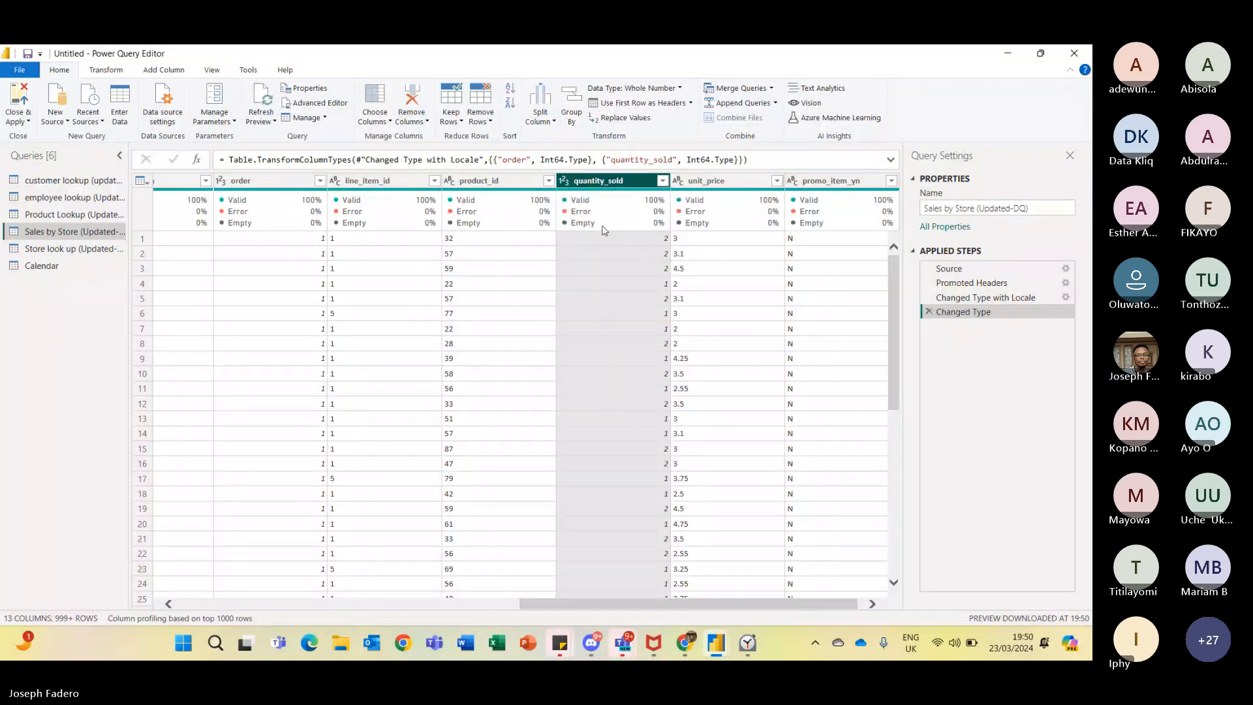
- Set the unit_price column's data type to Fixed decimal number
click(722, 182)
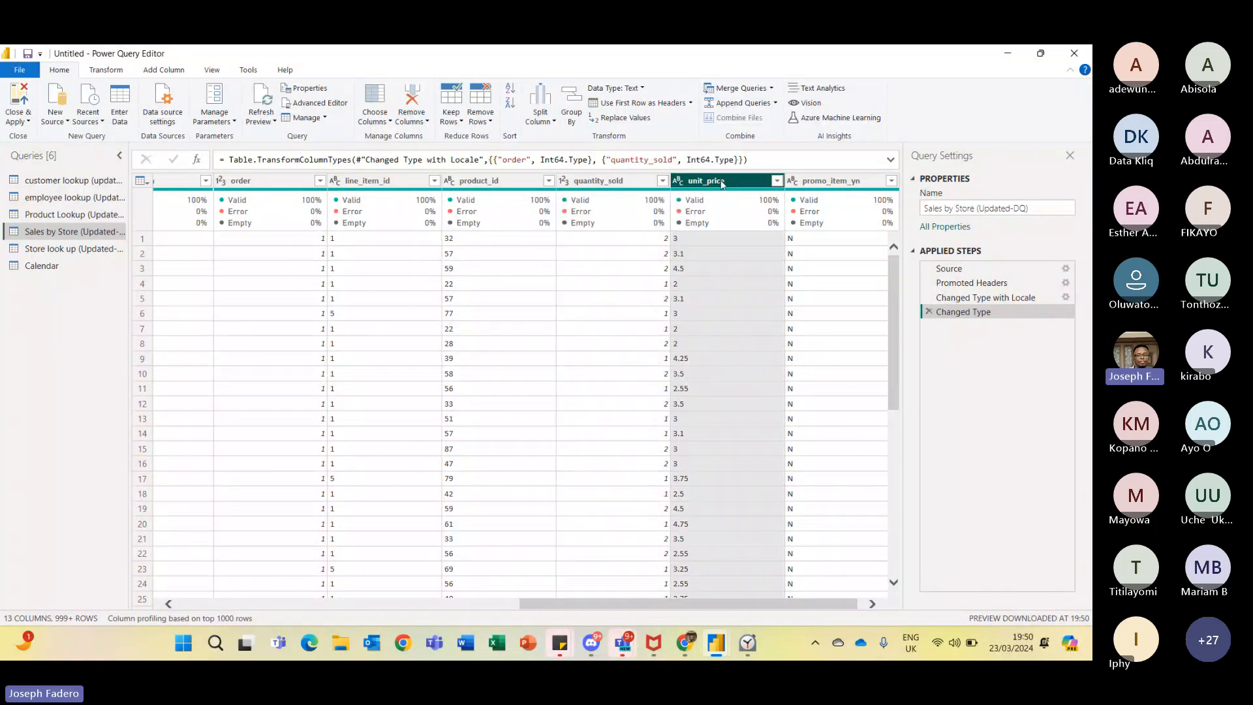
click(682, 184)
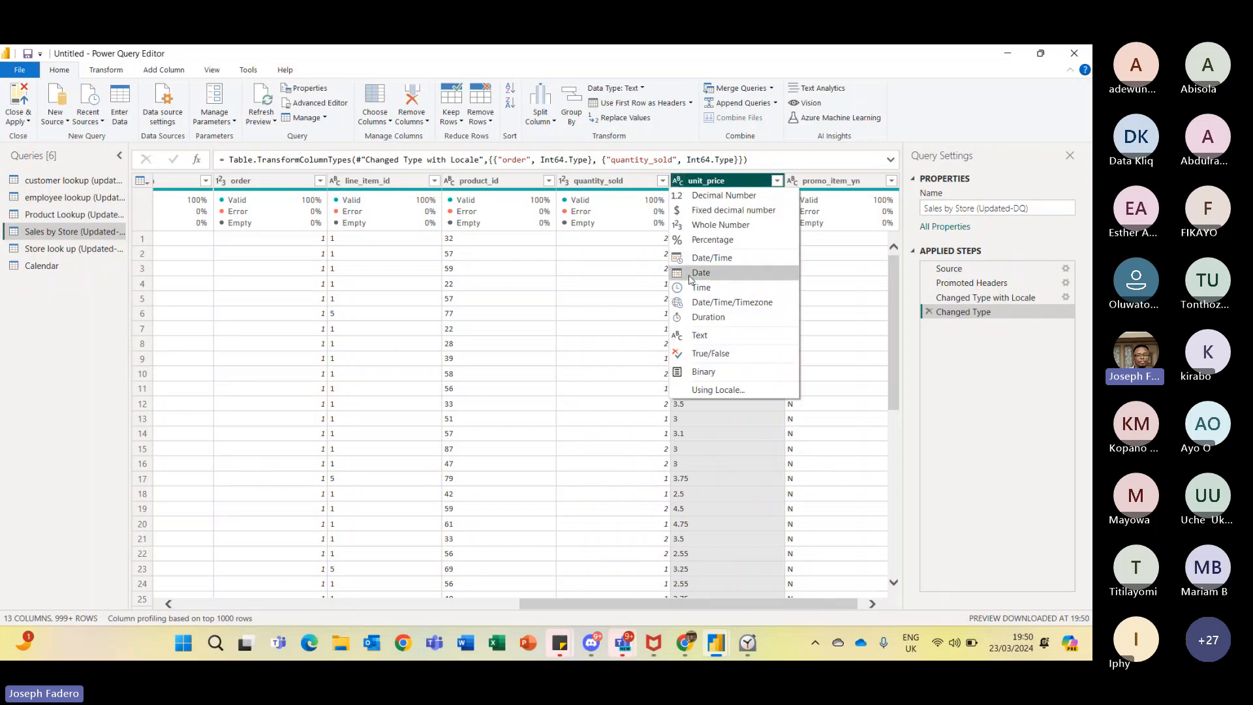
click(724, 211)
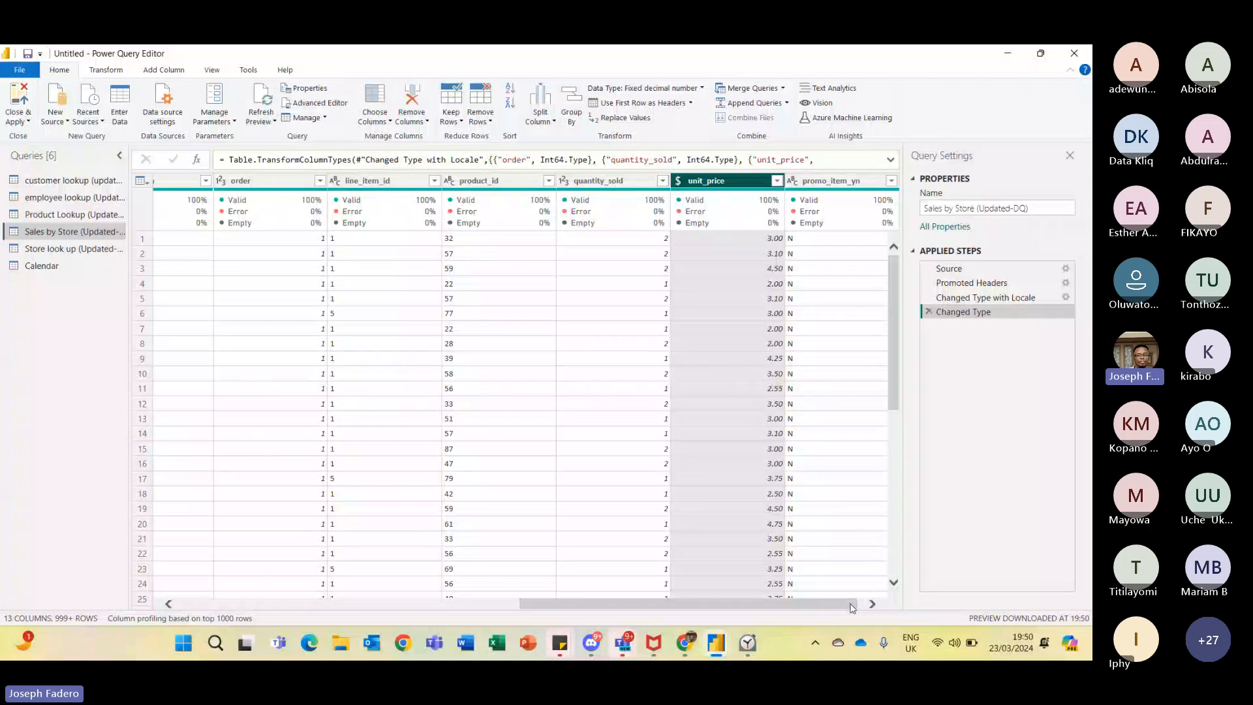
- Close the Power Query editor and apply the changes
drag(852, 609, 335, 562)
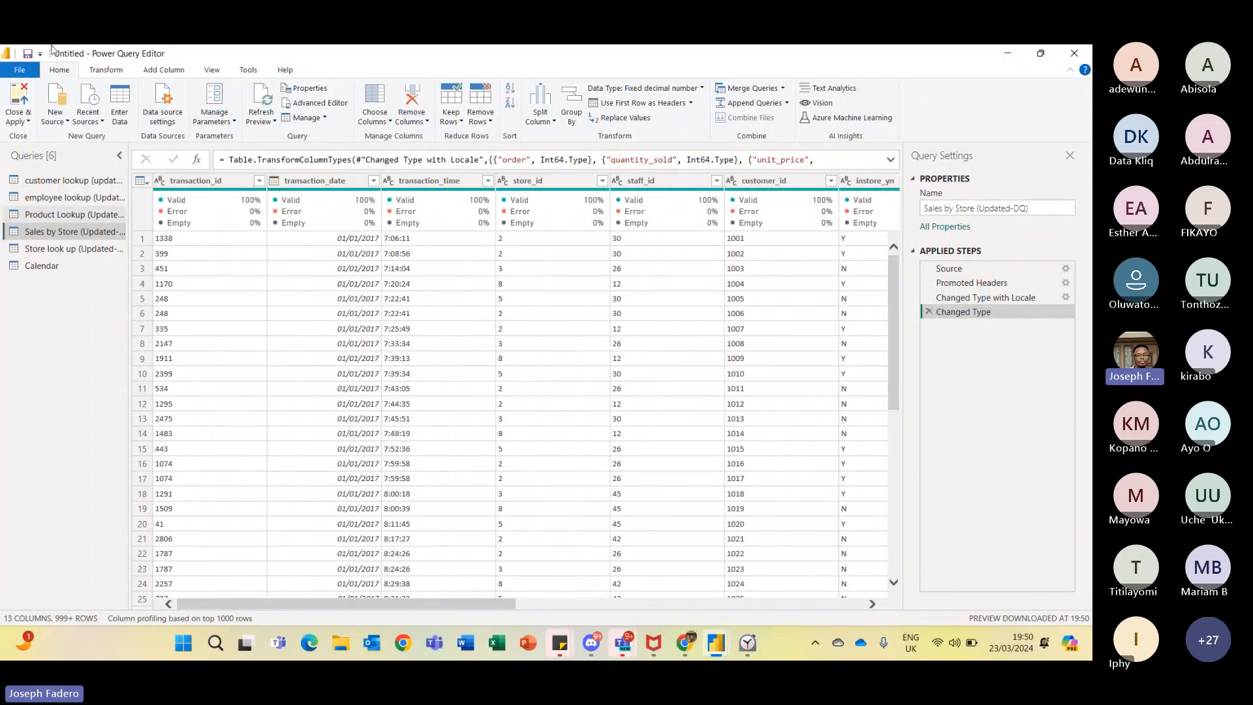
click(19, 119)
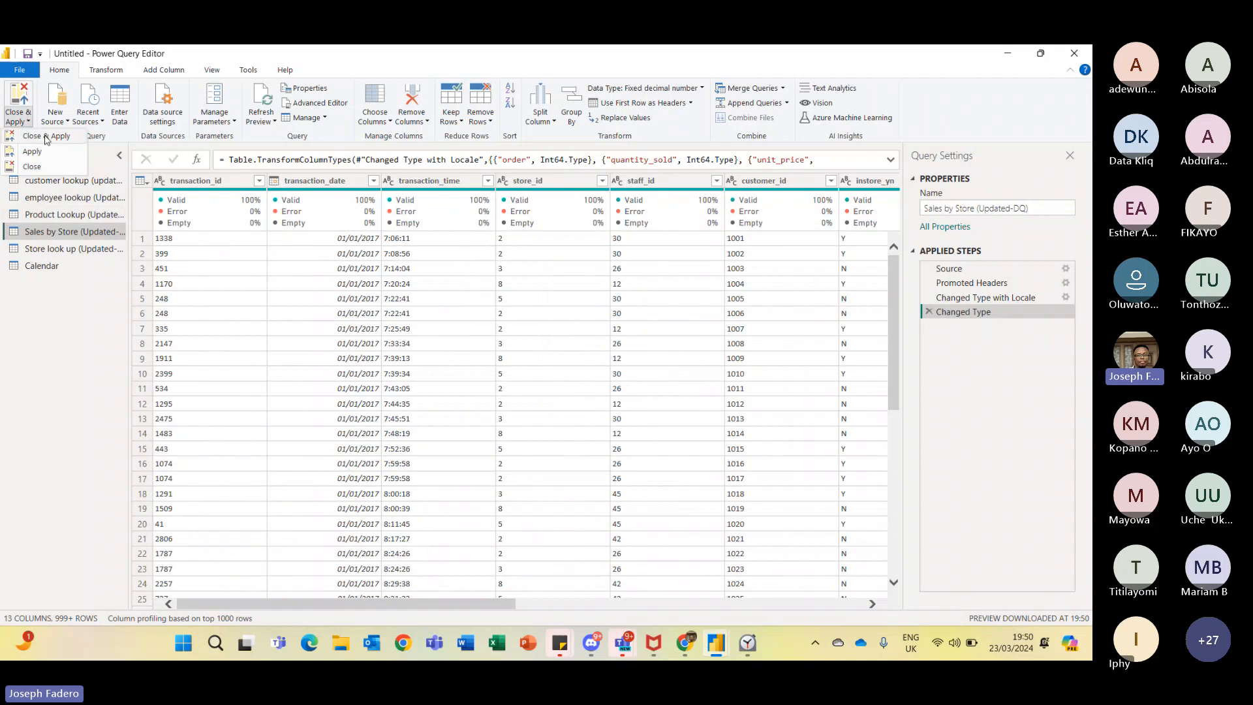
click(46, 137)
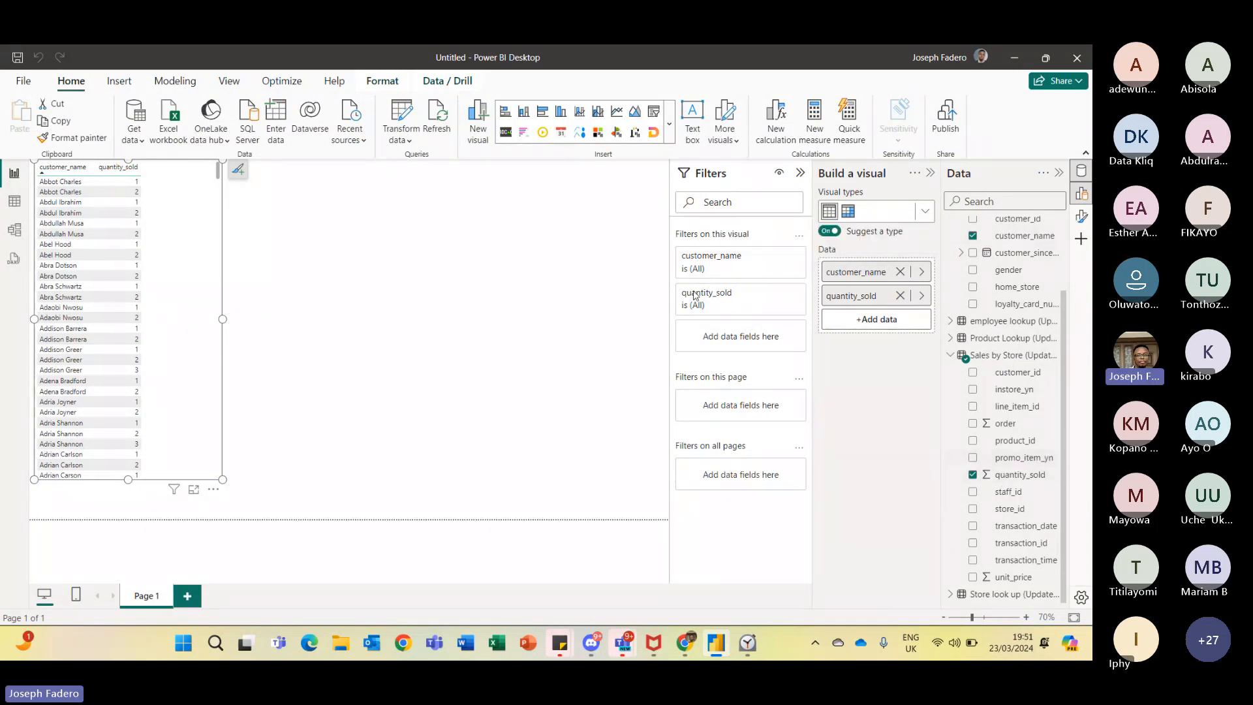
- Inspect the customer lookup and Sales by Store tables in data view, then return to the report
click(15, 204)
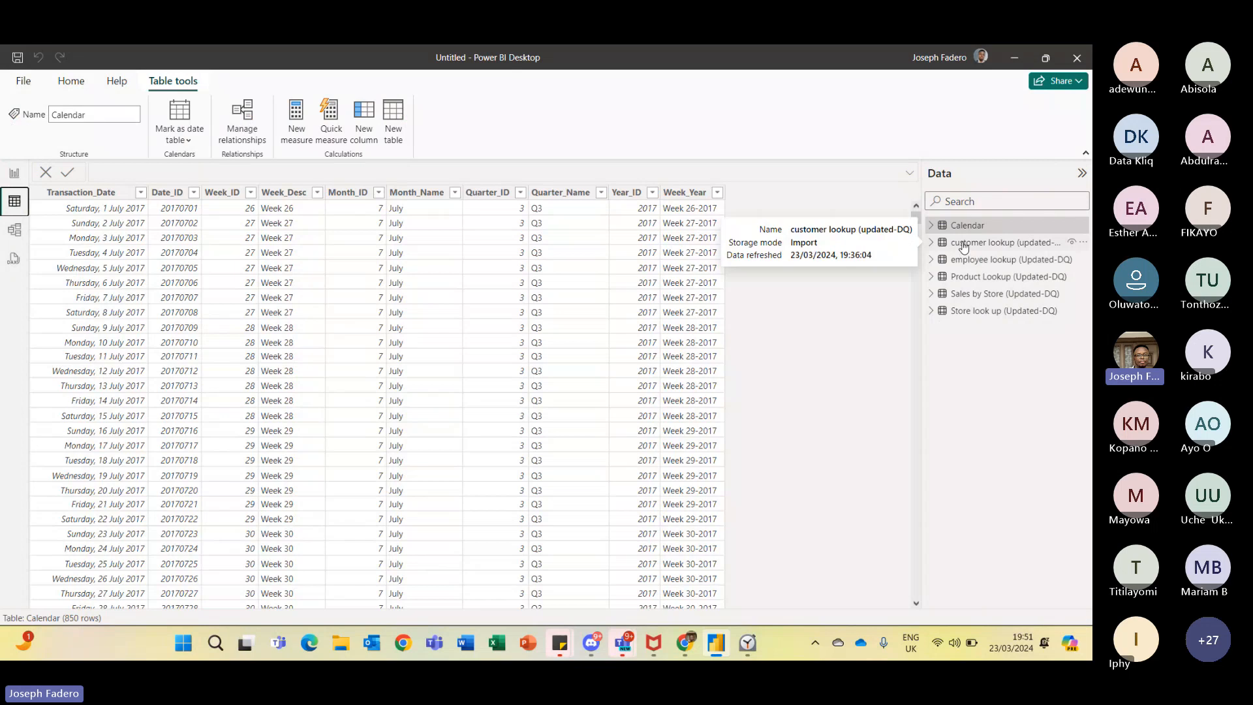
click(963, 244)
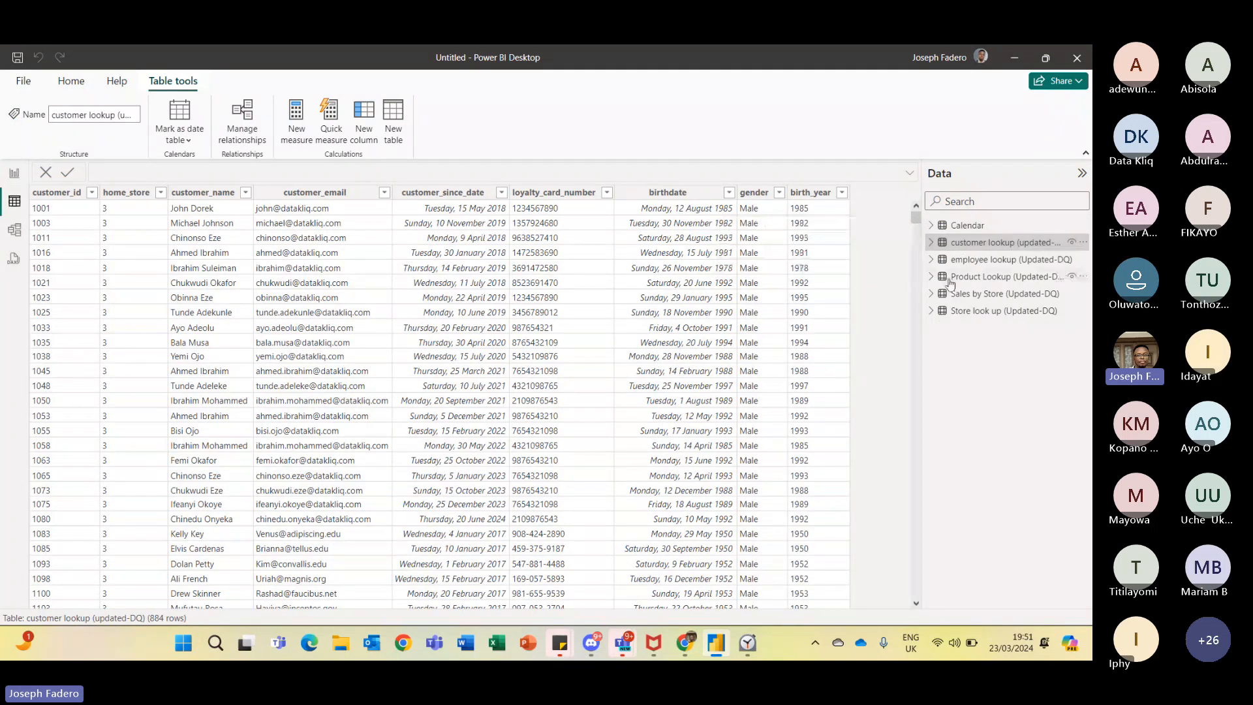
click(1006, 294)
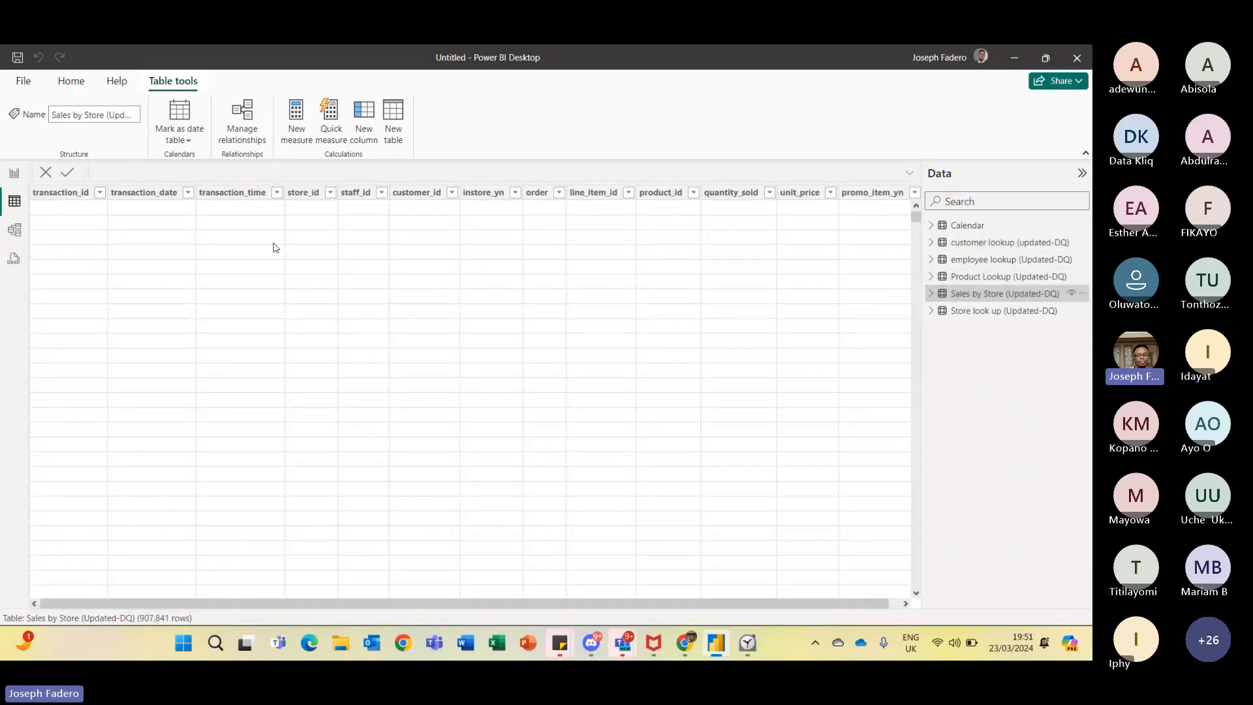
click(16, 175)
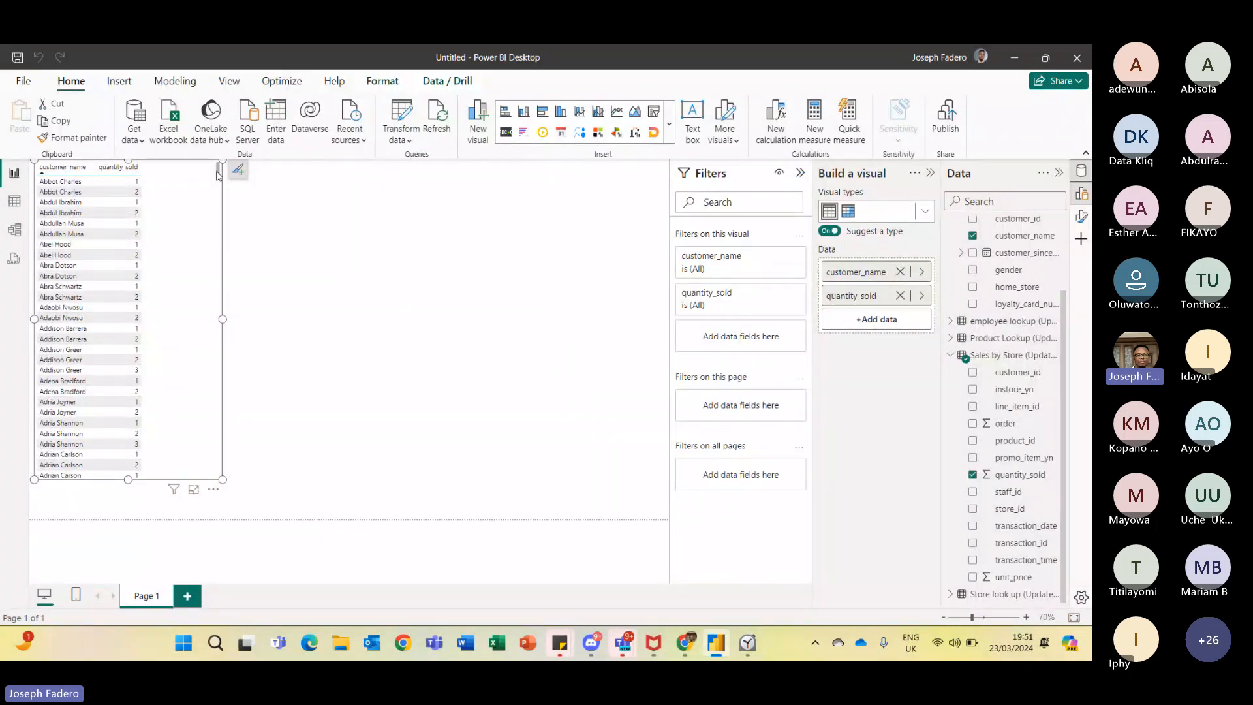
- Try the Sum, Average, Minimum, Maximum and Count (Distinct) aggregations on the visual's quantity_sold field
drag(219, 173, 204, 202)
right_click(853, 299)
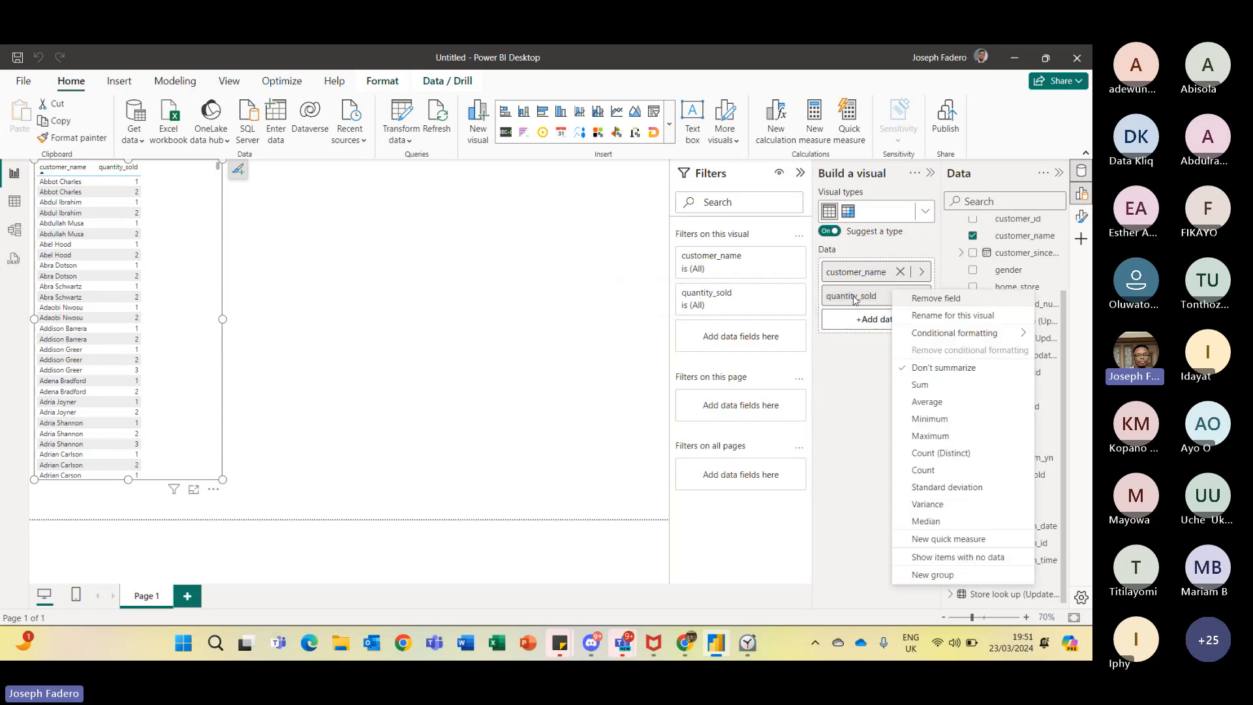
click(921, 389)
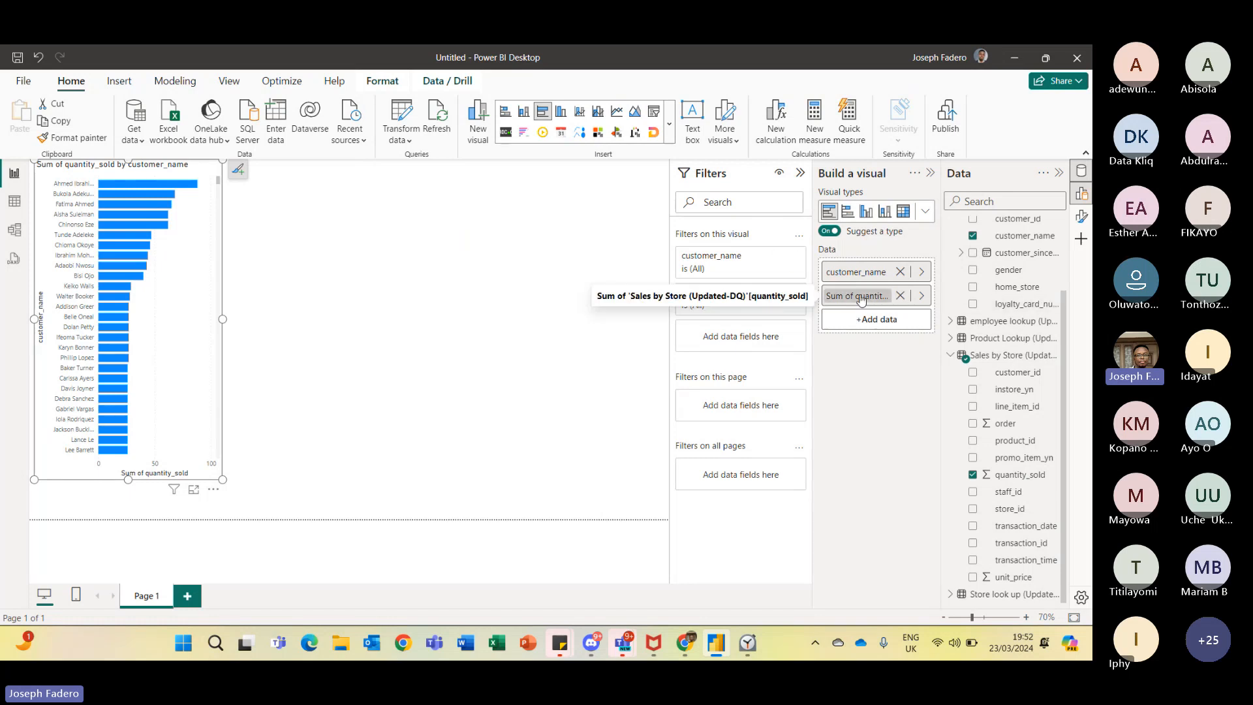
right_click(891, 296)
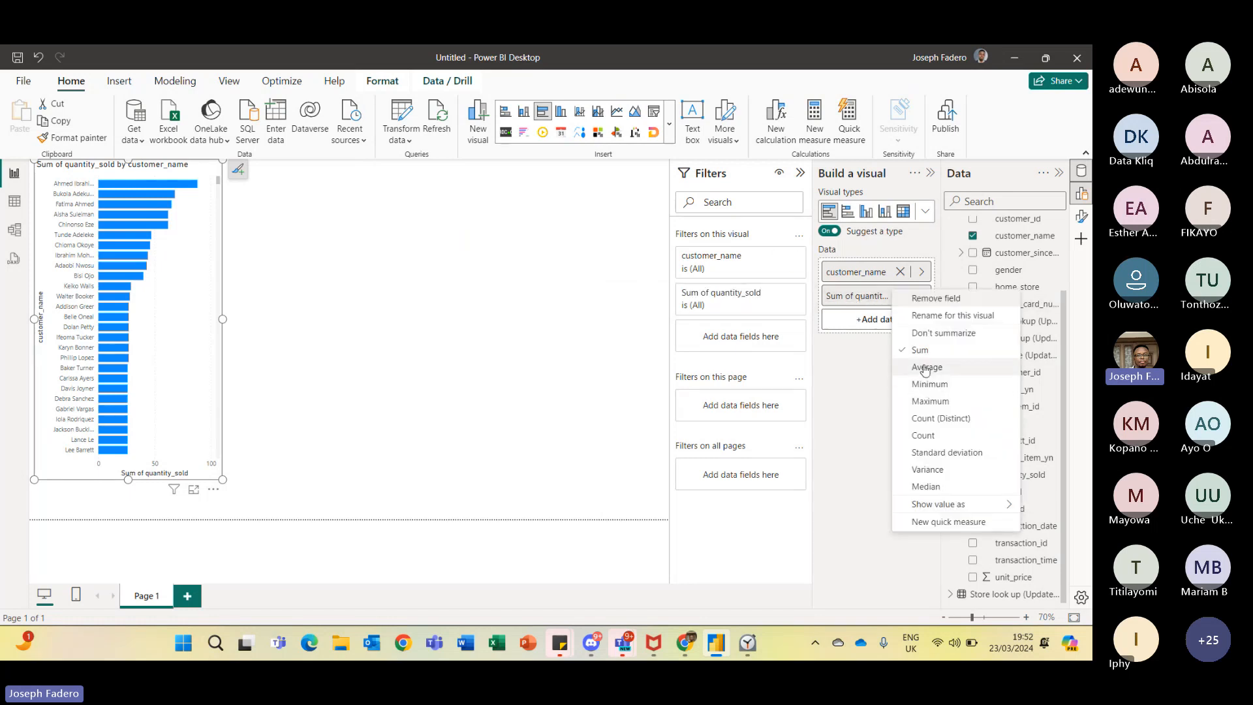
click(926, 367)
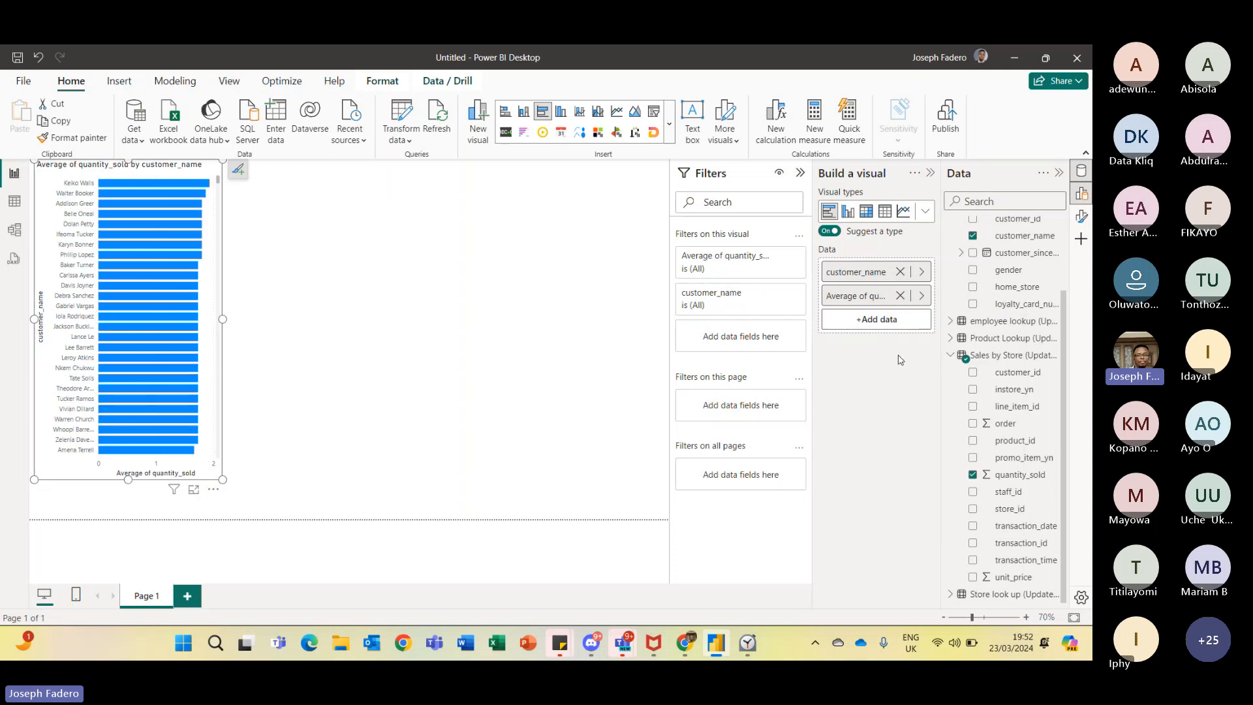
right_click(844, 298)
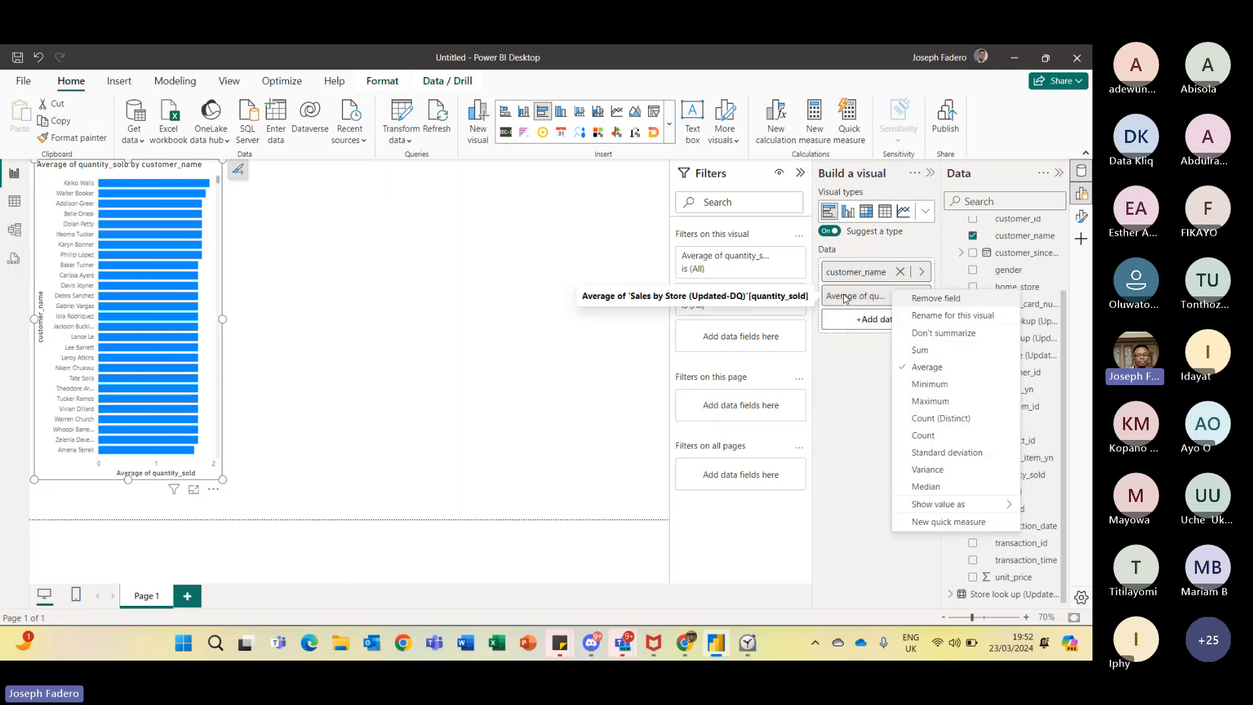
click(930, 385)
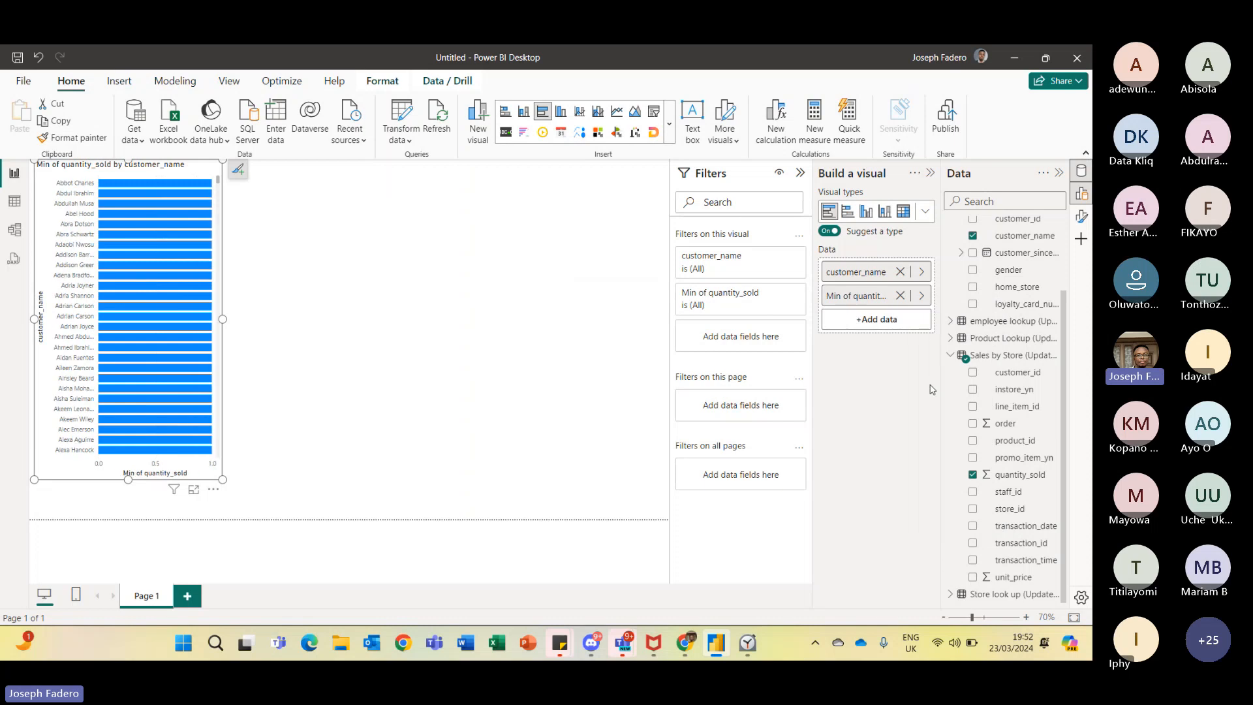
right_click(845, 294)
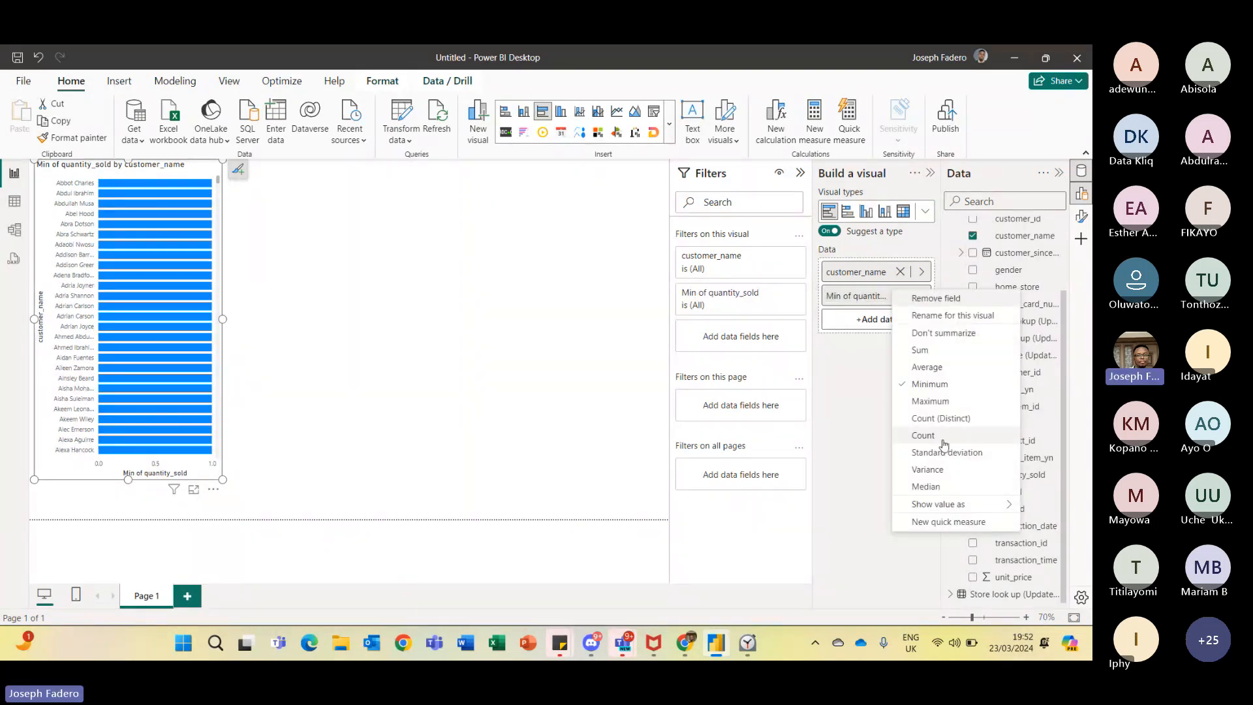
click(930, 401)
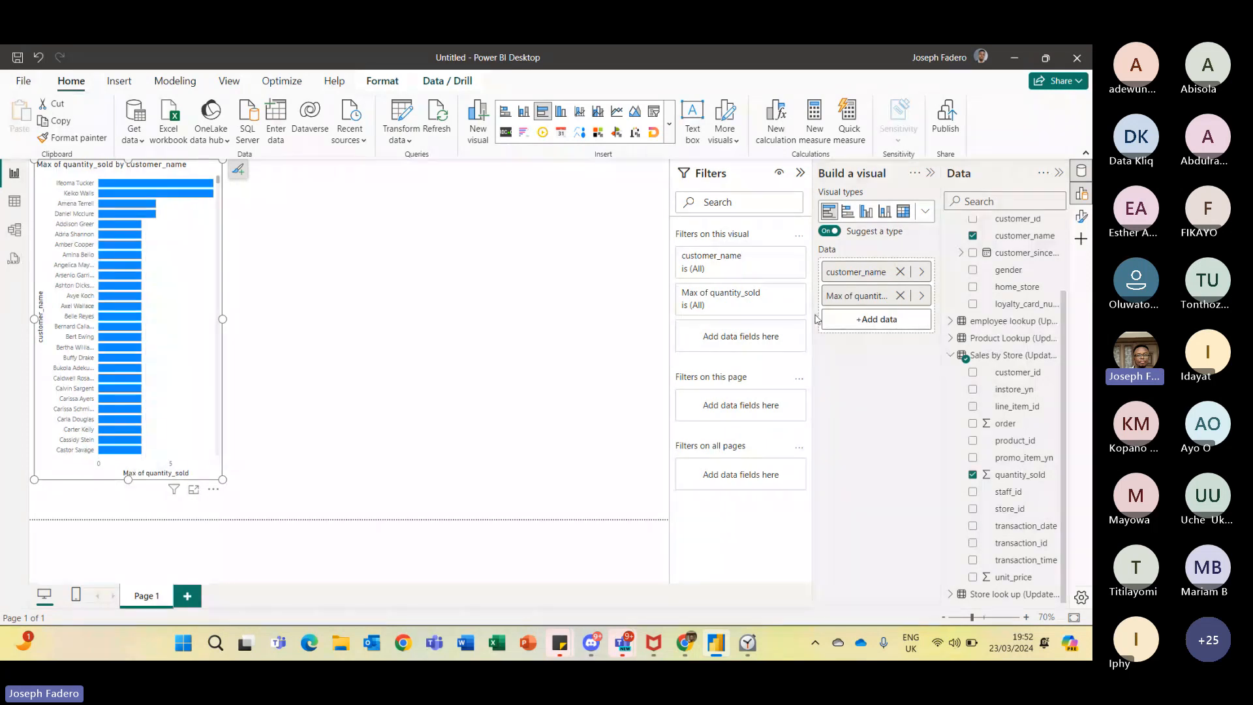
right_click(869, 299)
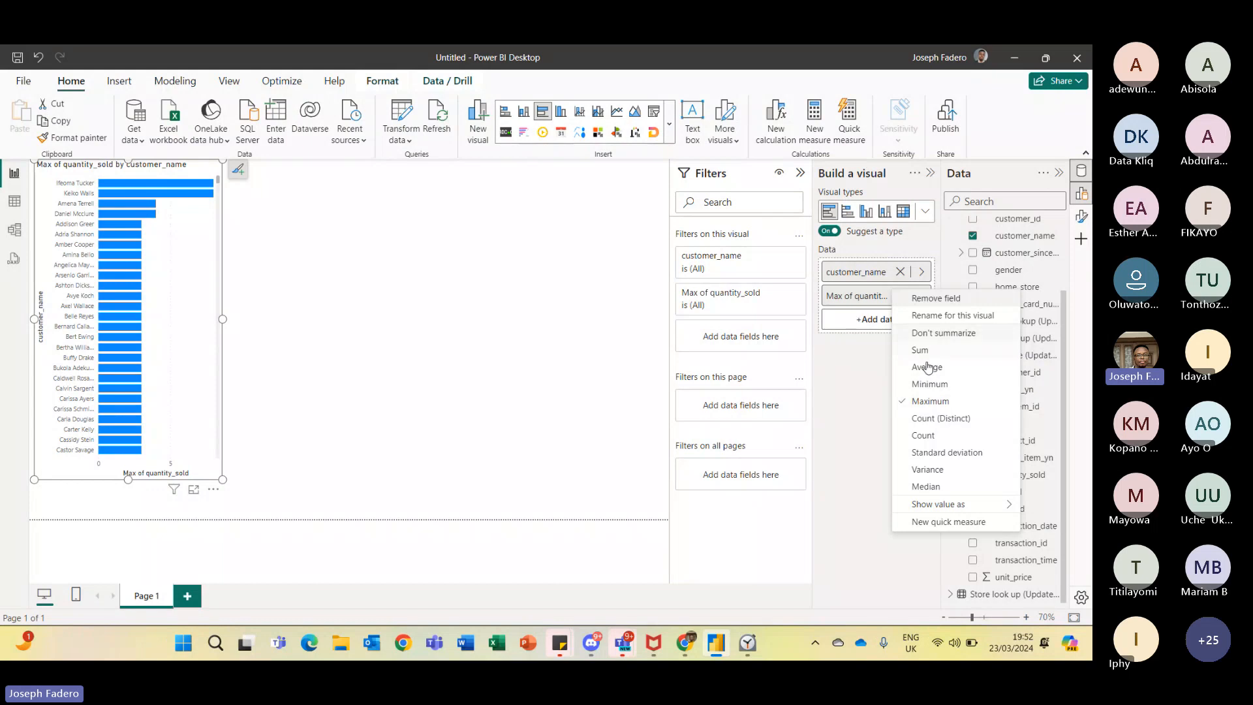
click(922, 420)
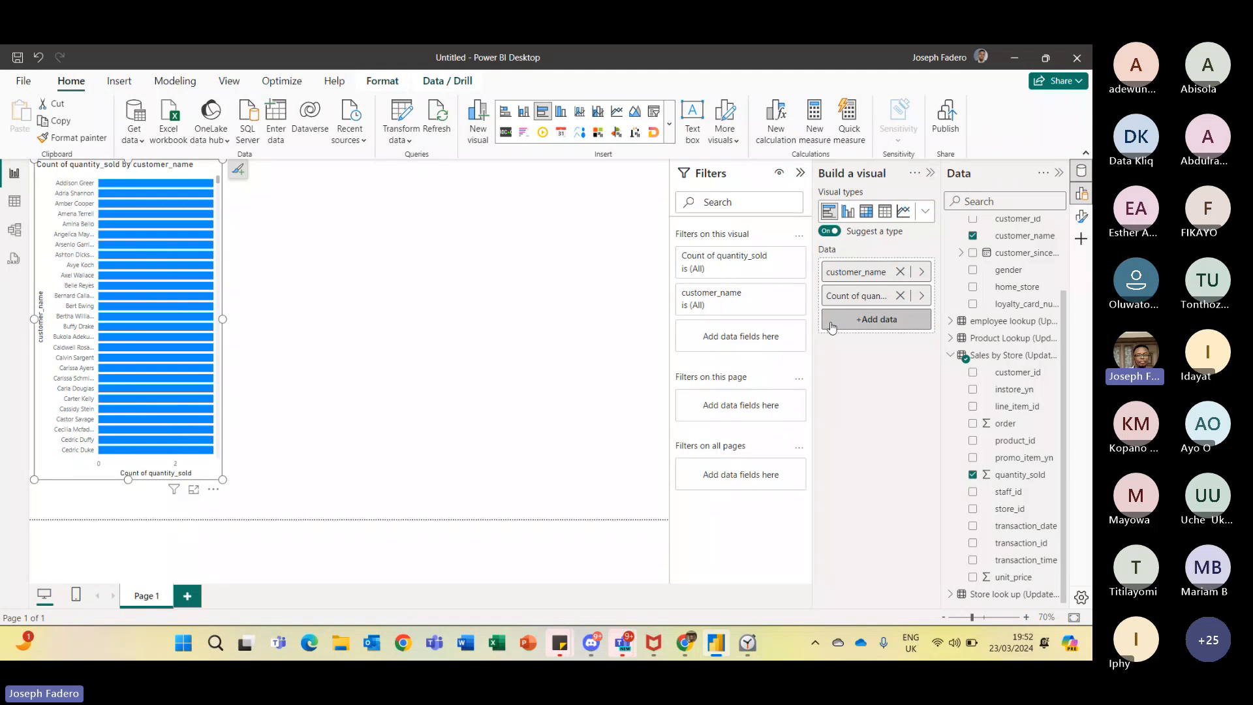
- Set the quantity_sold field's aggregation to Sum and deselect the visual
click(922, 296)
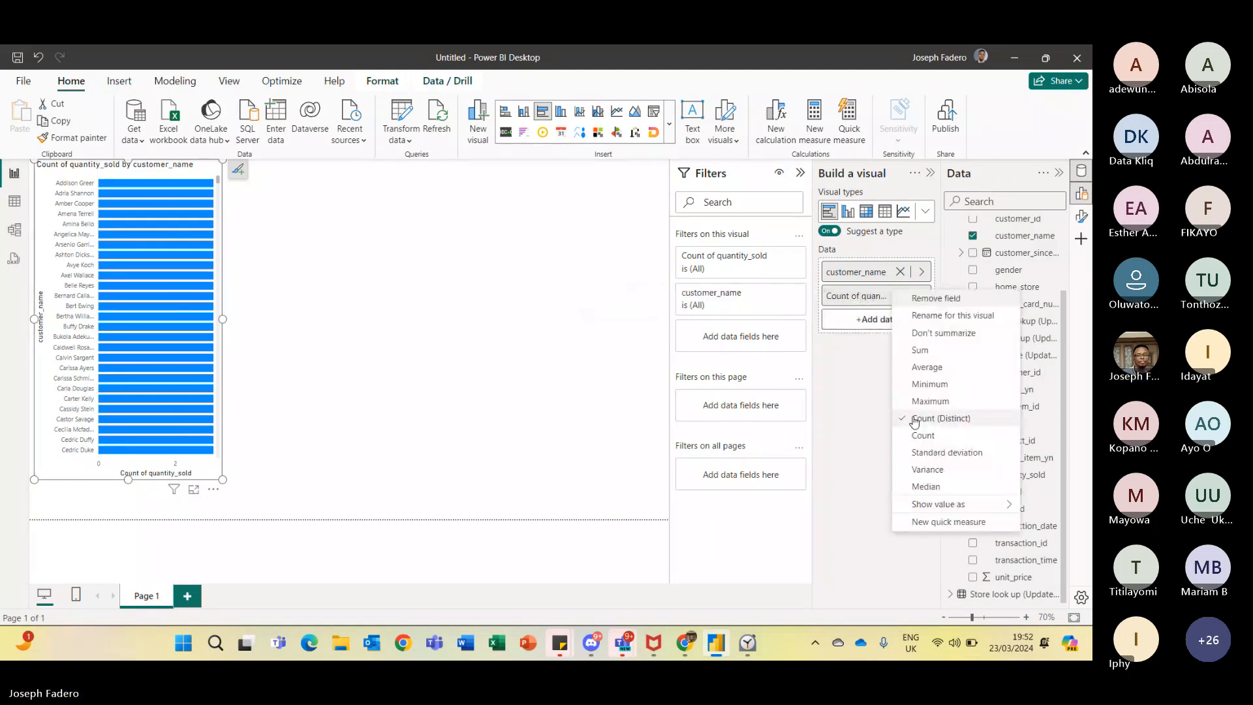
click(922, 350)
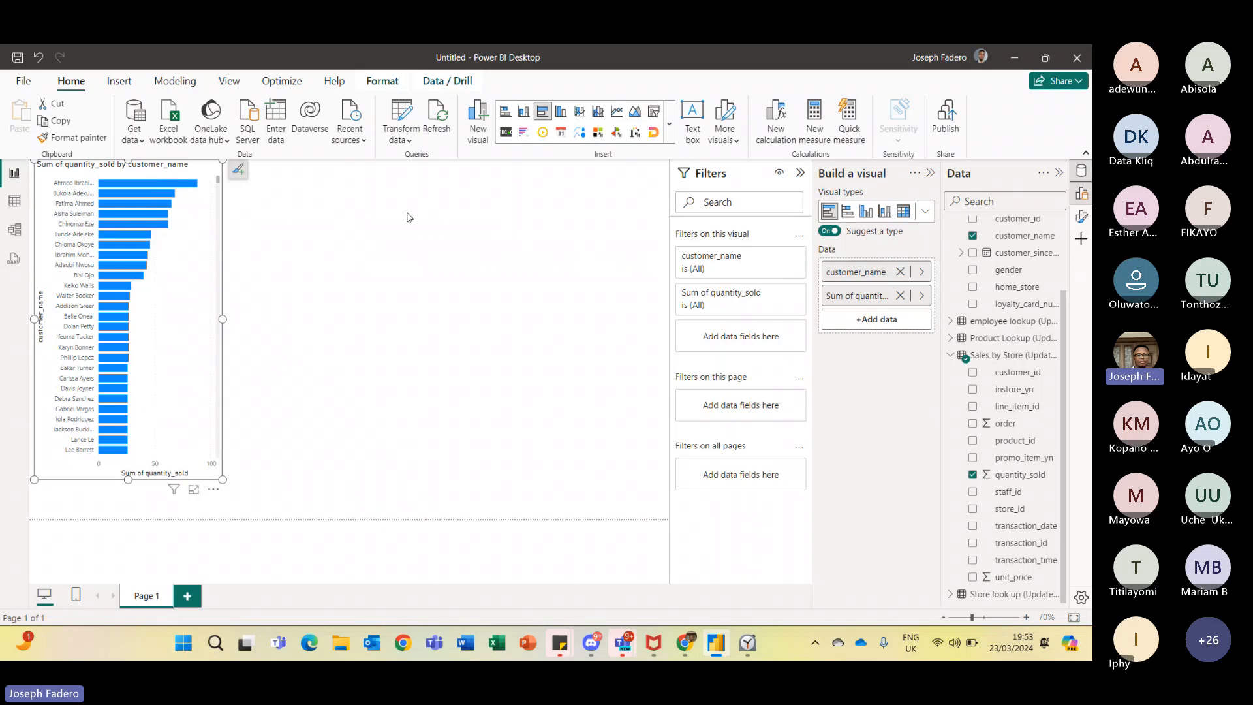
click(314, 191)
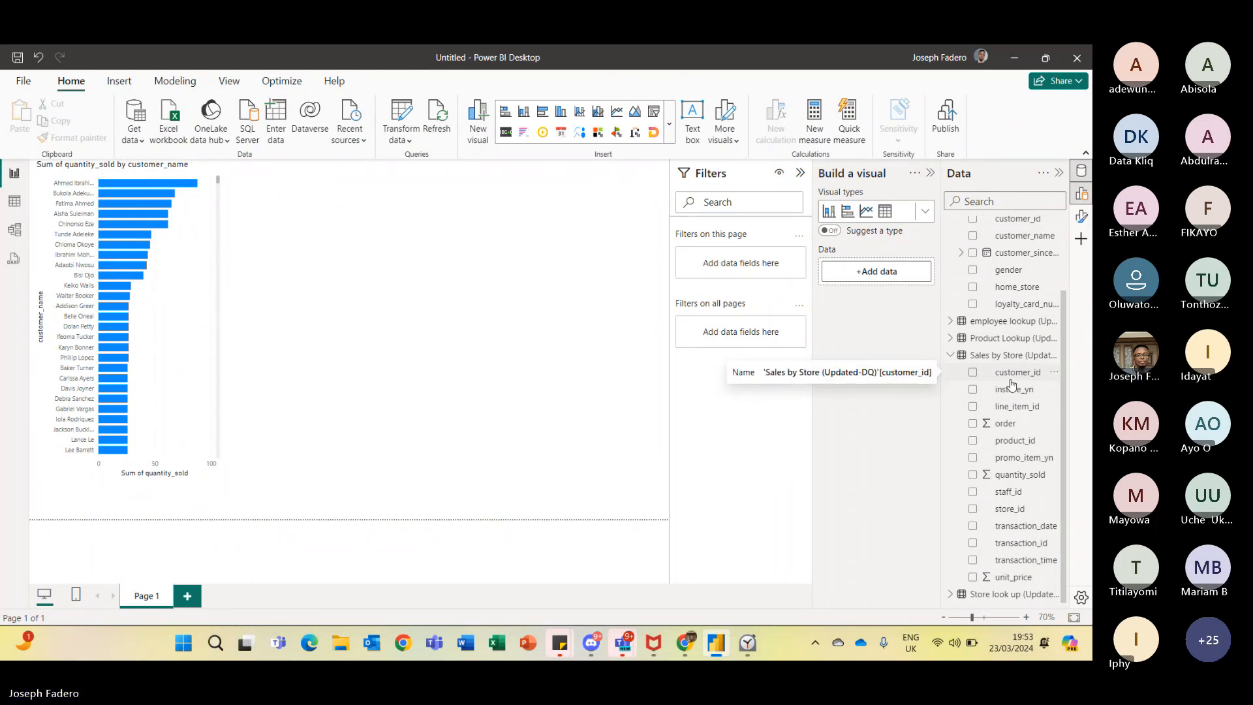
- Create a new measure in the Sales by Store table and start its formula as Total Quantity Sold = SUM(
click(1054, 356)
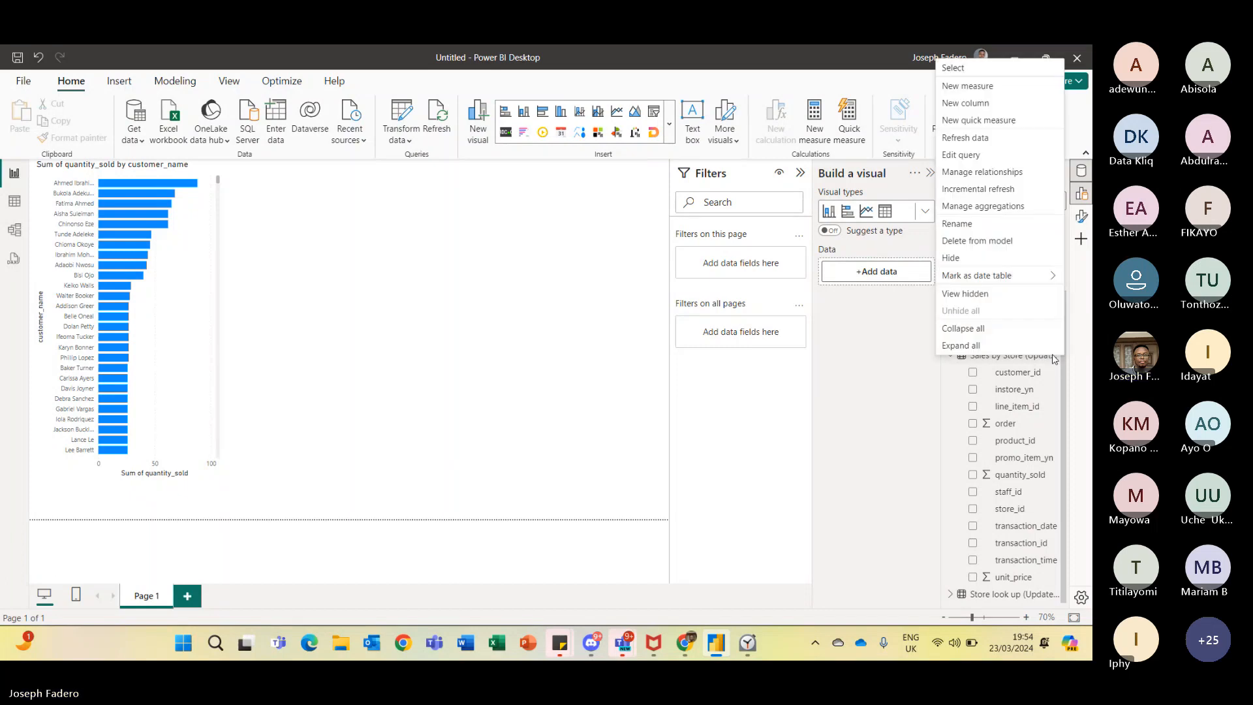
click(975, 90)
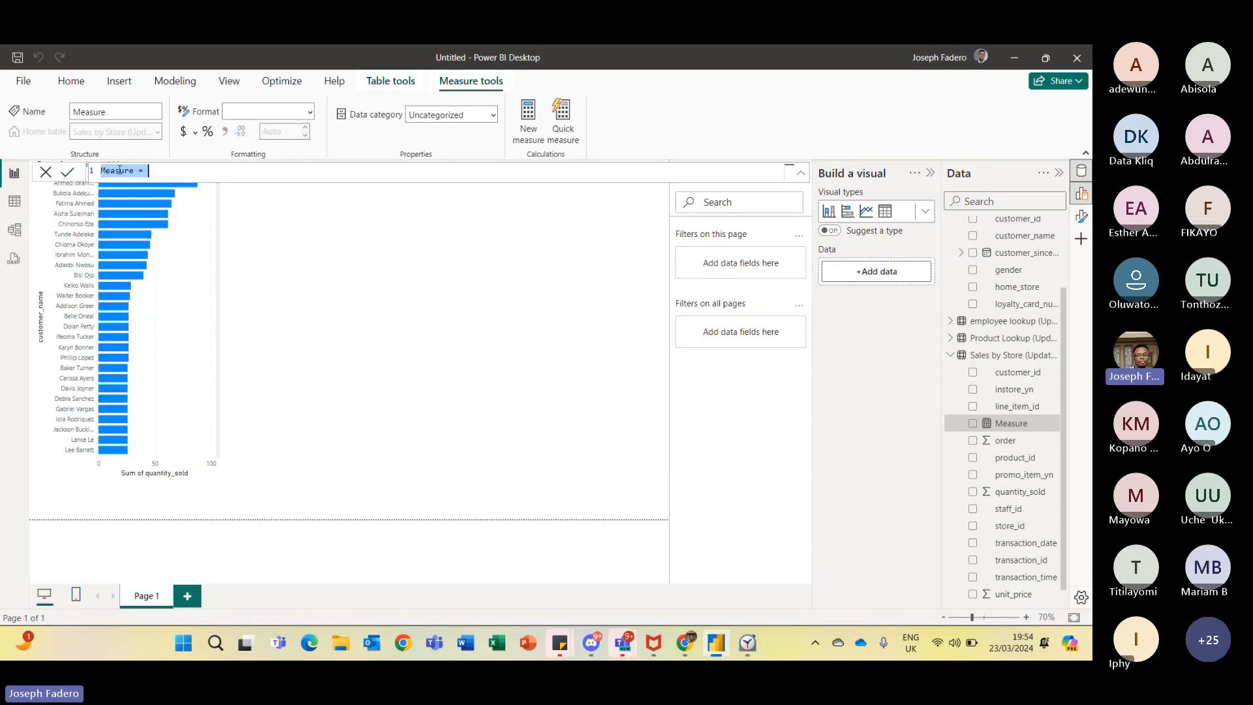
drag(151, 170, 94, 173)
text(Quantity Sold)
key(BackSpace)
key(BackSpace)
key(BackSpace)
key(BackSpace)
key(BackSpace)
key(BackSpace)
key(BackSpace)
key(BackSpace)
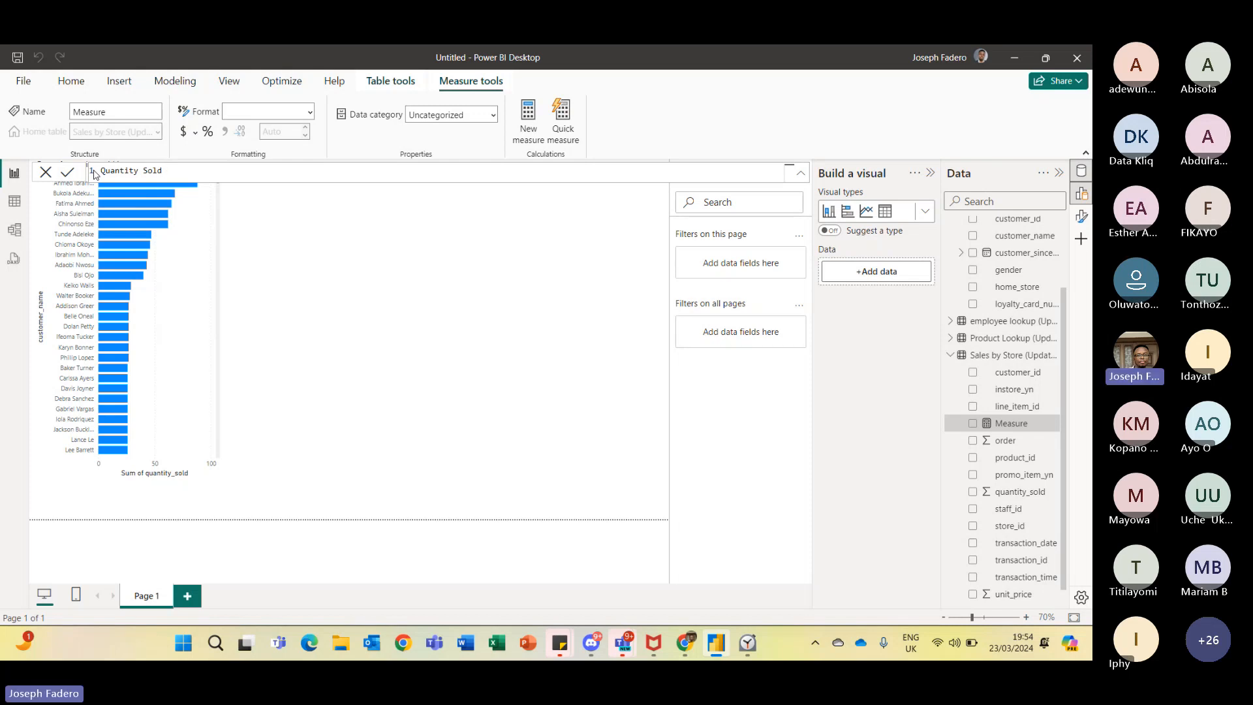
key(BackSpace)
key(BackSpace)
key(BackSpace)
key(BackSpace)
key(BackSpace)
text(Tot)
text(Quantity Sold = SUM()
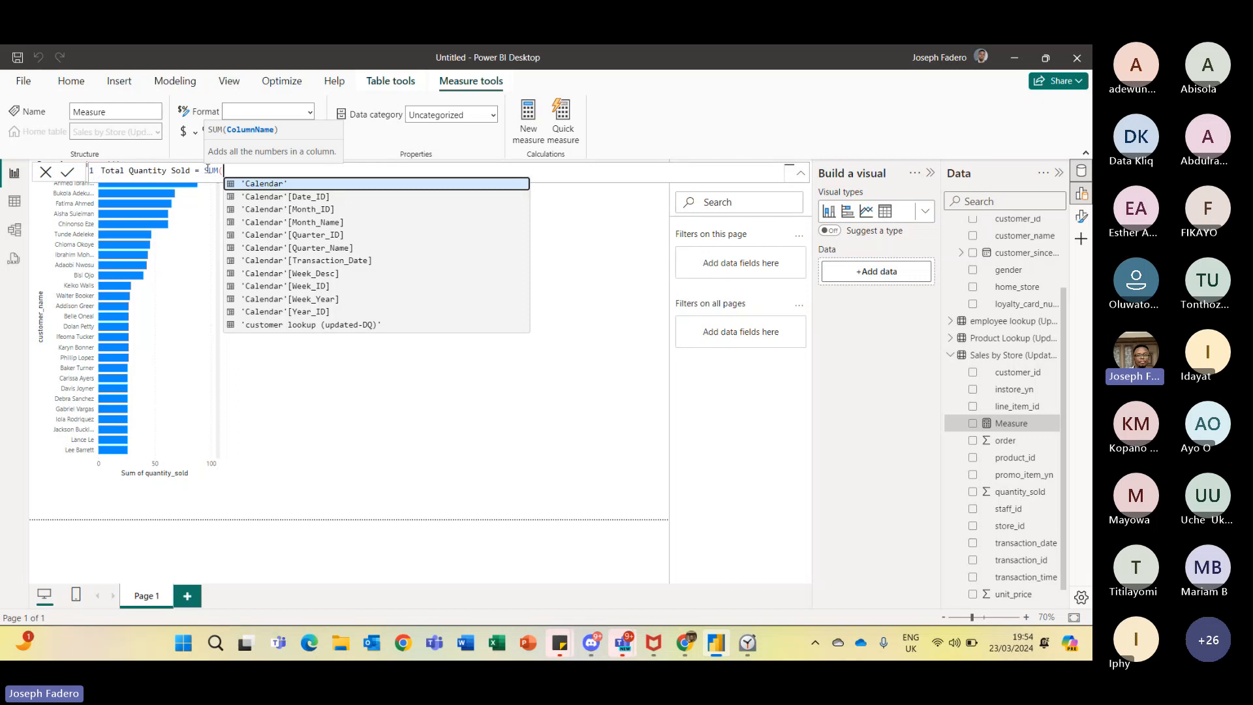
click(208, 170)
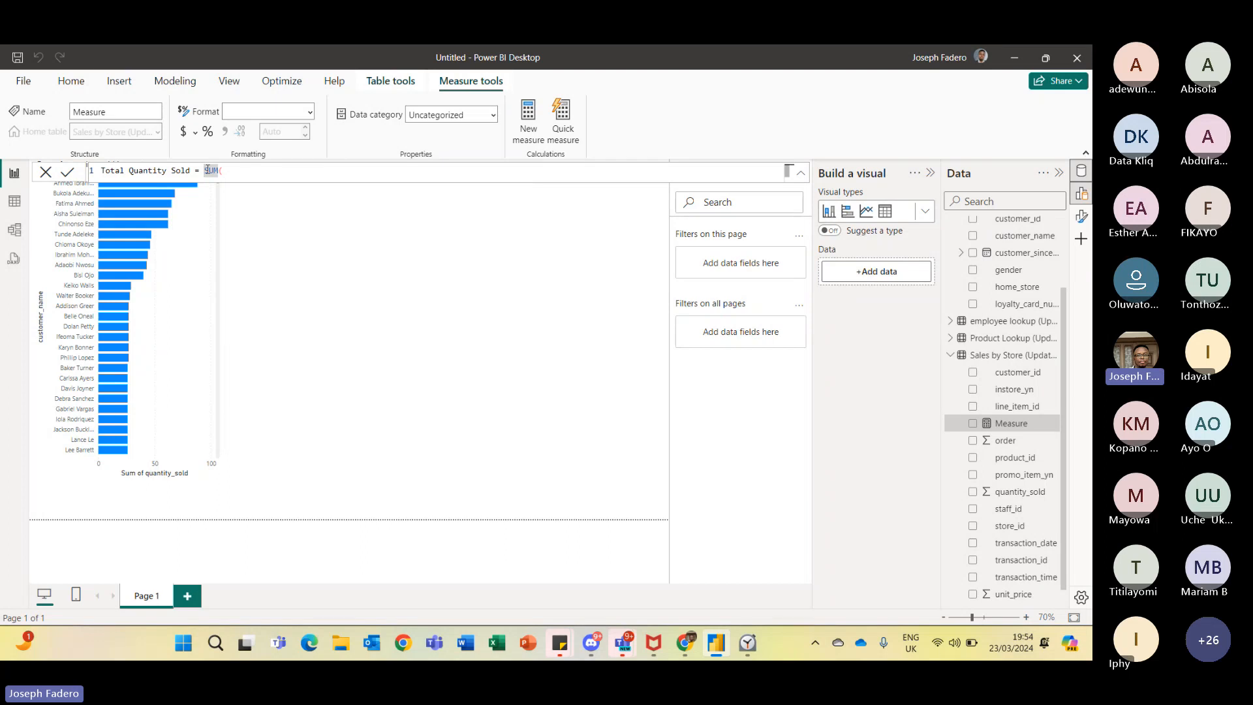
drag(205, 170, 220, 170)
click(241, 170)
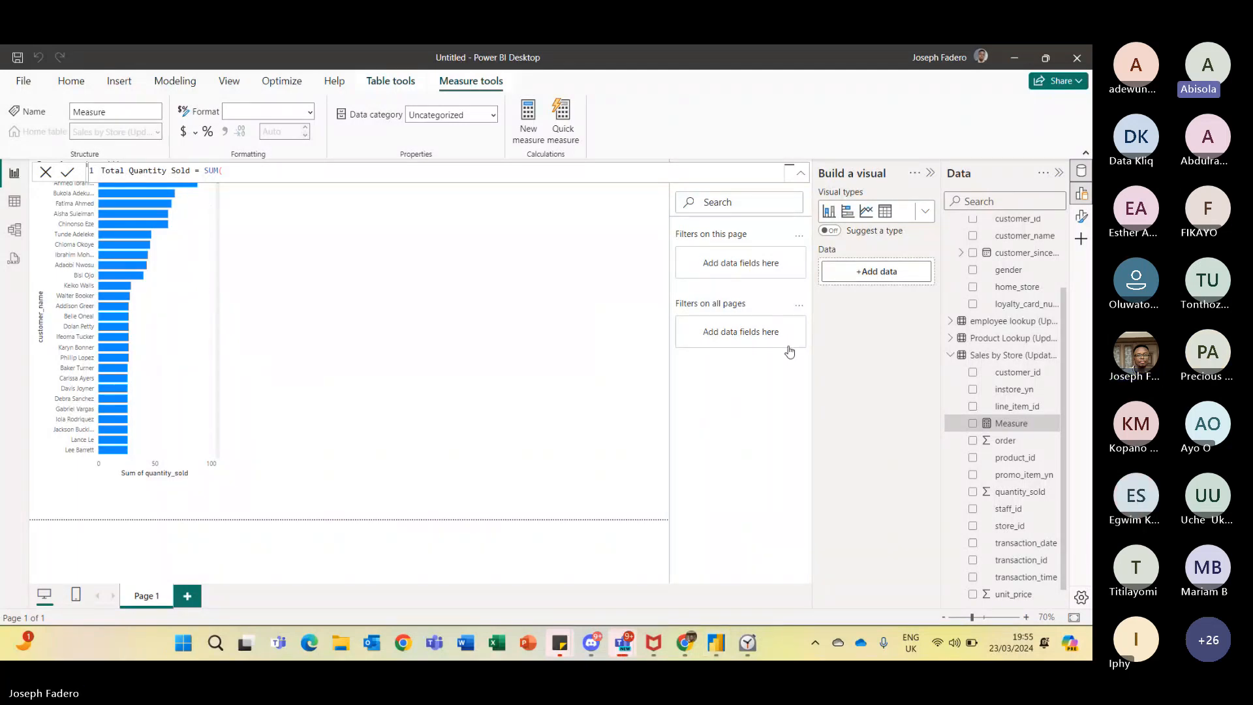
key(alt+Tab)
mouse_move(723, 398)
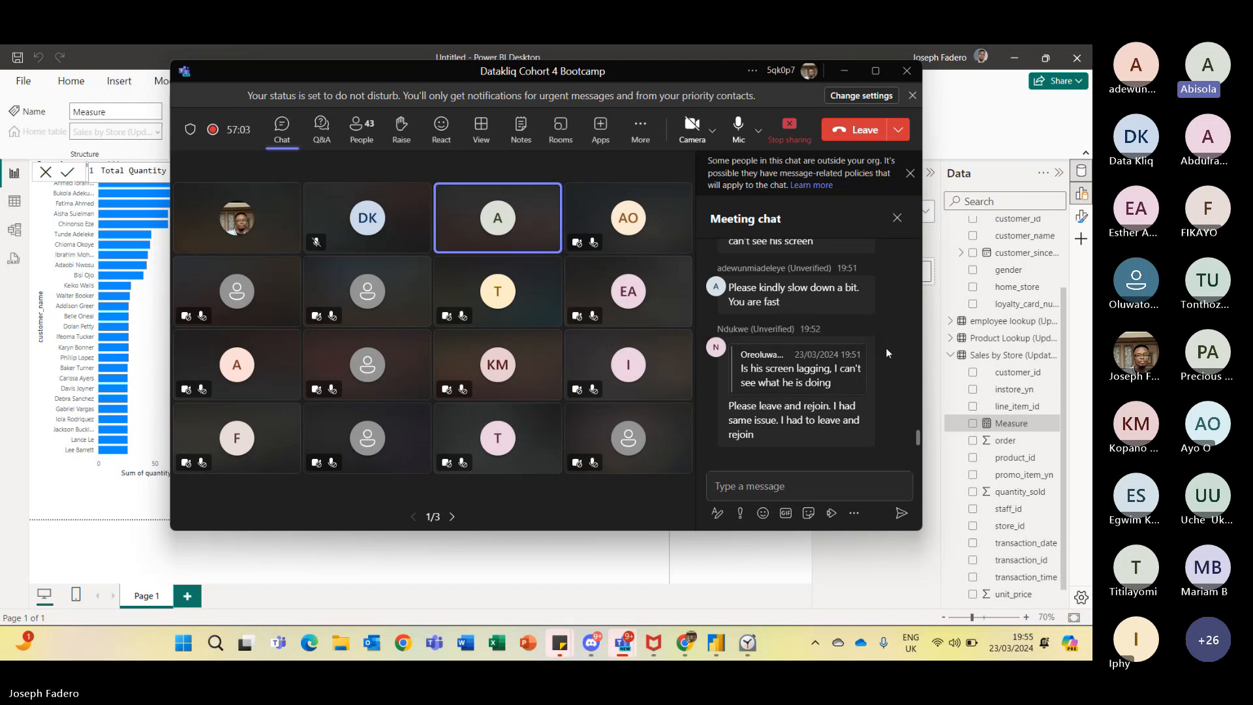
mouse_move(784, 382)
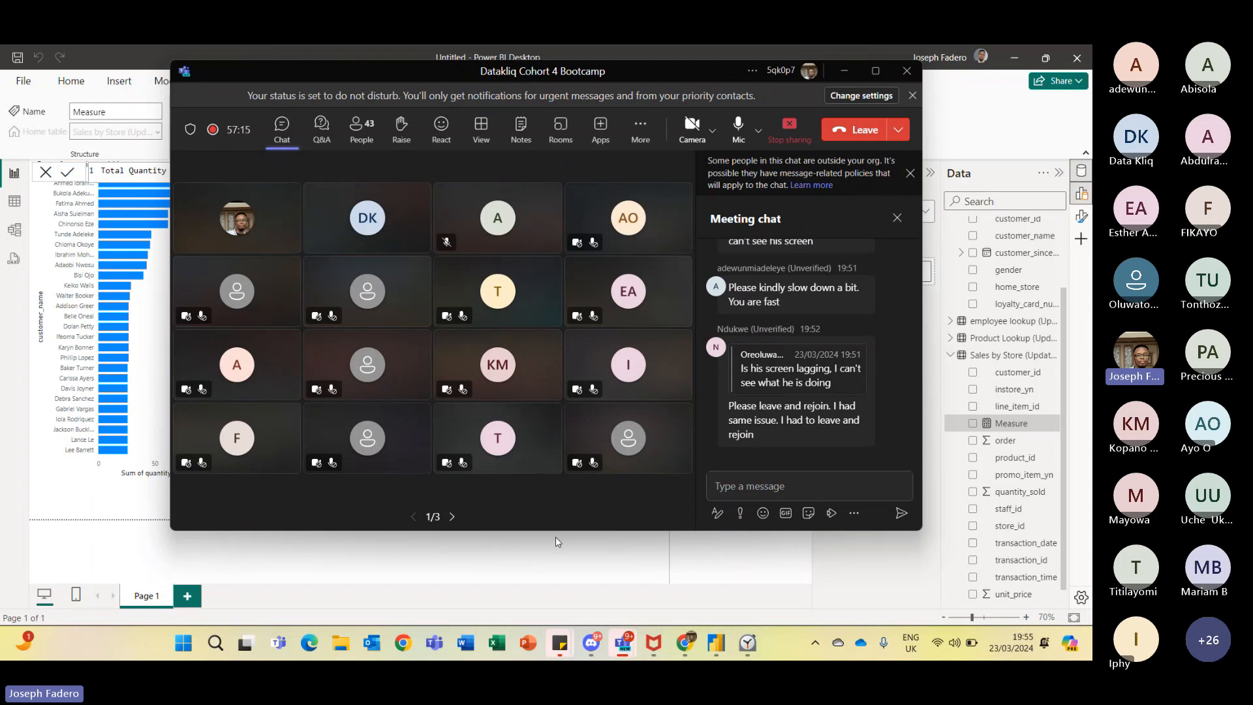
click(515, 573)
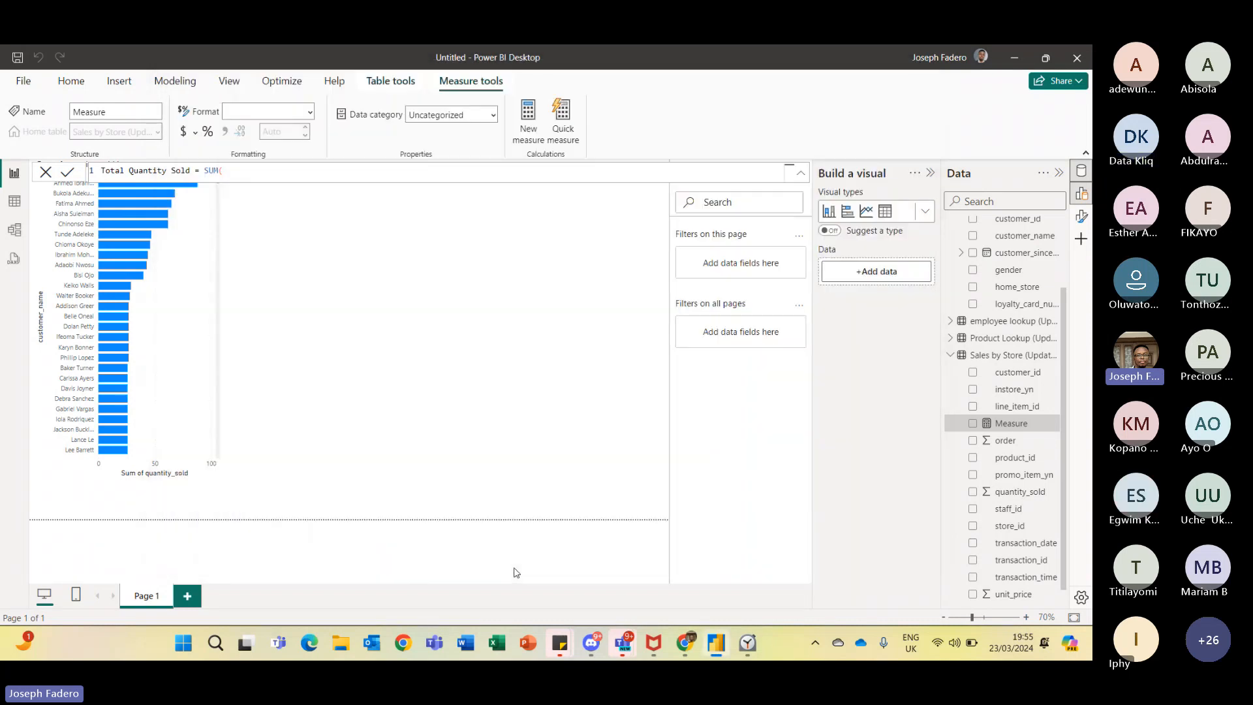
- Commit the unfinished Total Quantity Sold formula and leave the formula bar
key(Return)
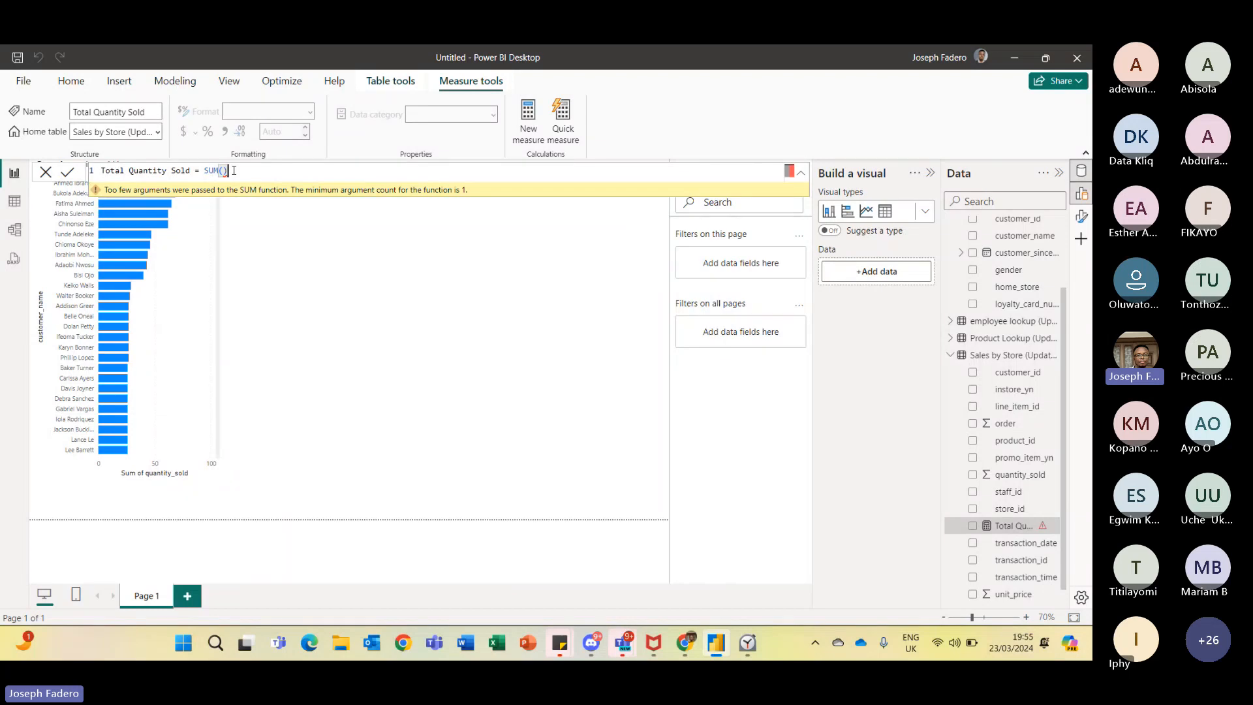
key(BackSpace)
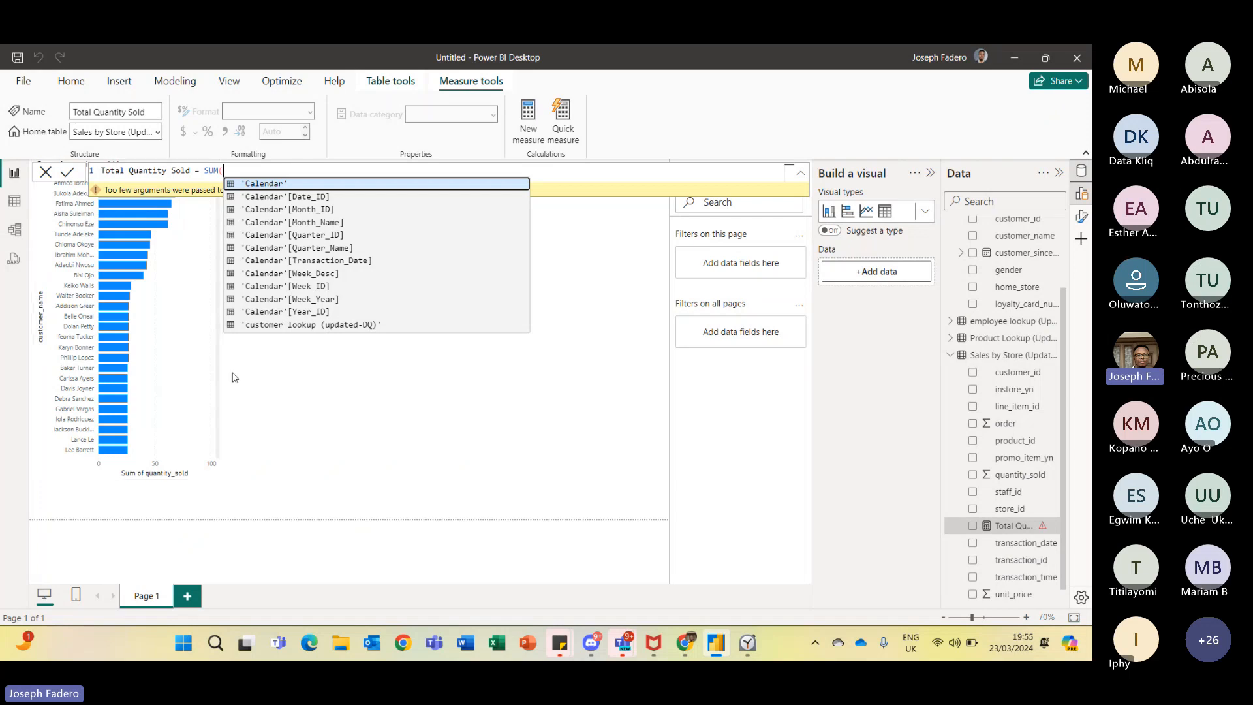
key(Escape)
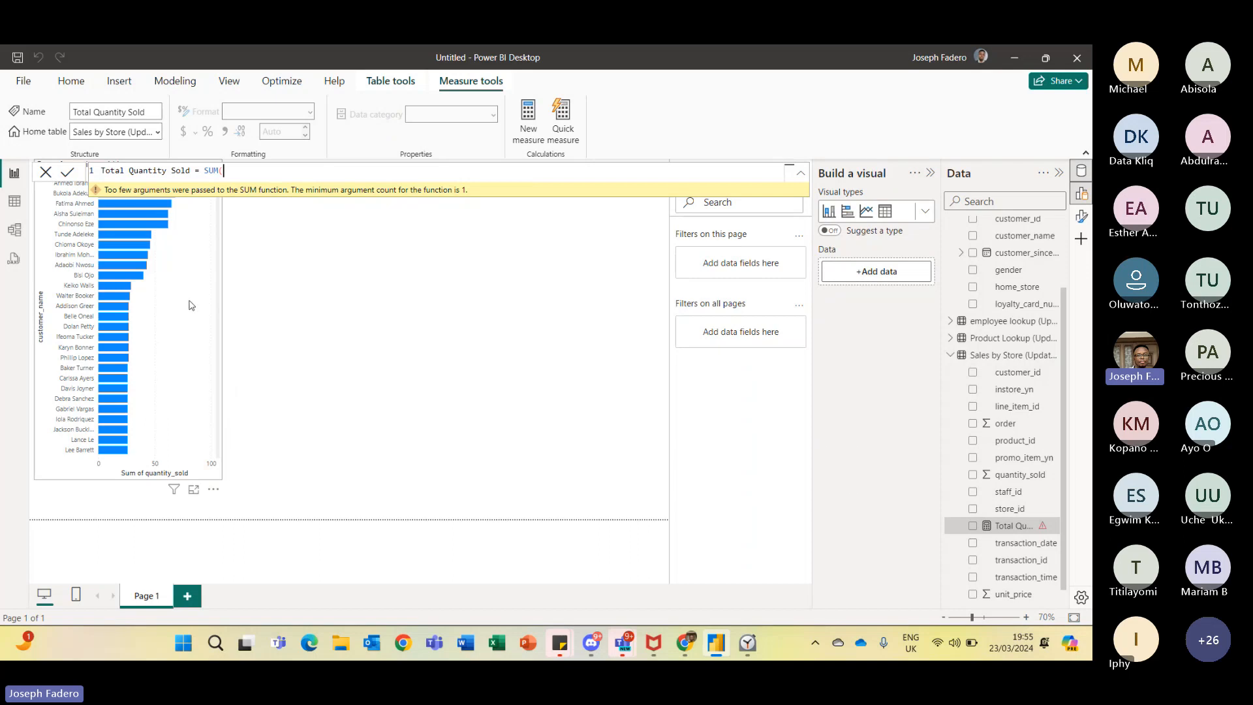
click(284, 344)
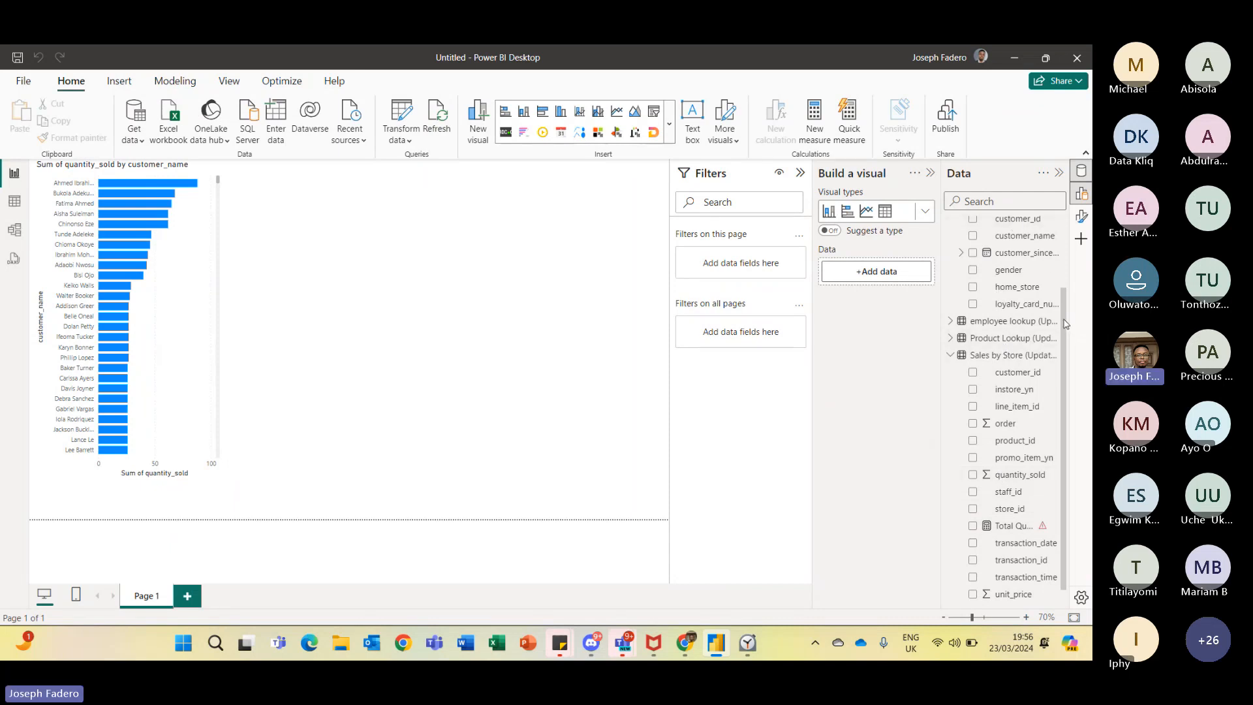
- Reopen the Total Quantity Sold measure and delete the SUM( part of its formula
drag(1064, 326, 1061, 379)
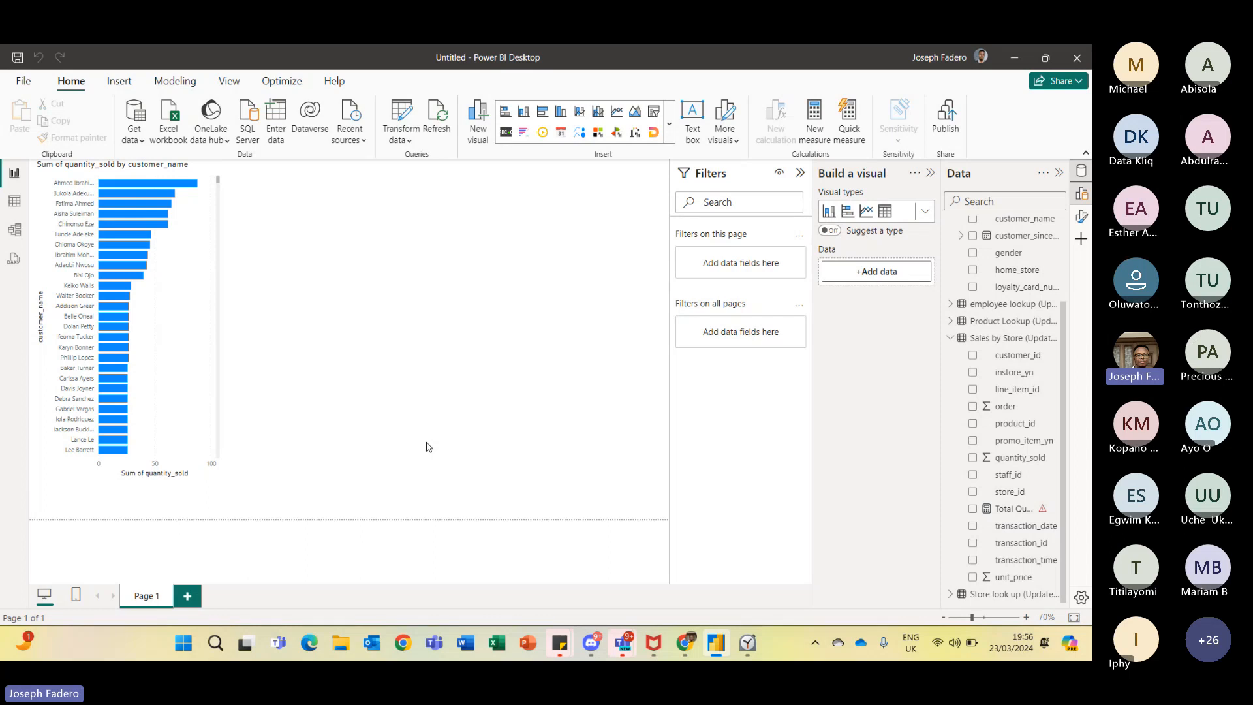
click(1004, 515)
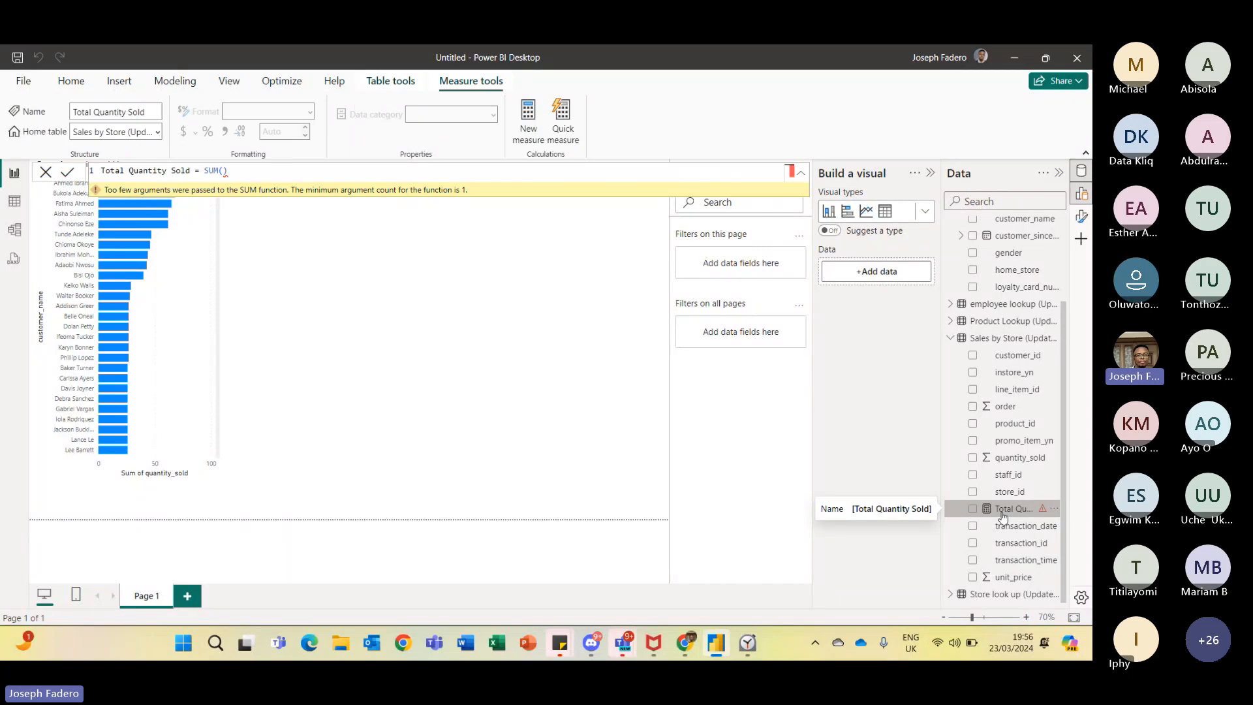
click(281, 173)
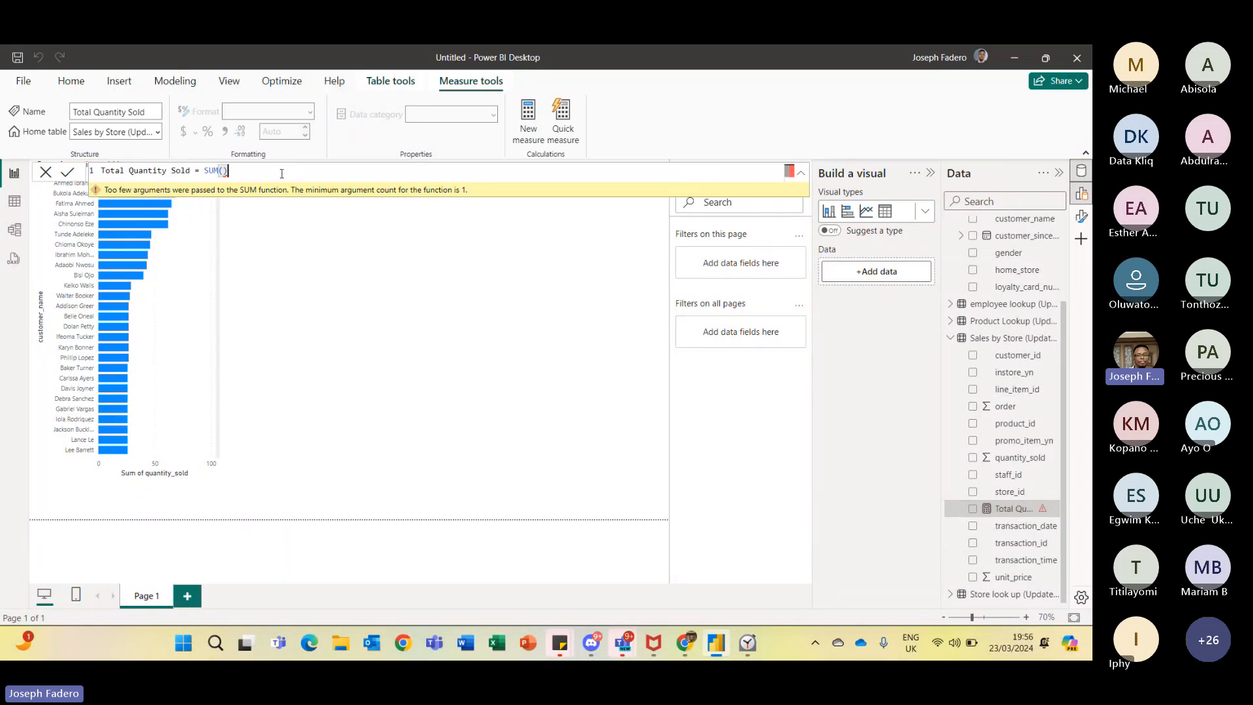
key(BackSpace)
key(BackSpace)
key(BackSpace)
key(BackSpace)
key(BackSpace)
key(BackSpace)
key(BackSpace)
key(BackSpace)
key(BackSpace)
key(BackSpace)
key(BackSpace)
key(BackSpace)
key(BackSpace)
key(BackSpace)
key(BackSpace)
key(BackSpace)
key(BackSpace)
key(BackSpace)
key(BackSpace)
key(BackSpace)
click(1052, 340)
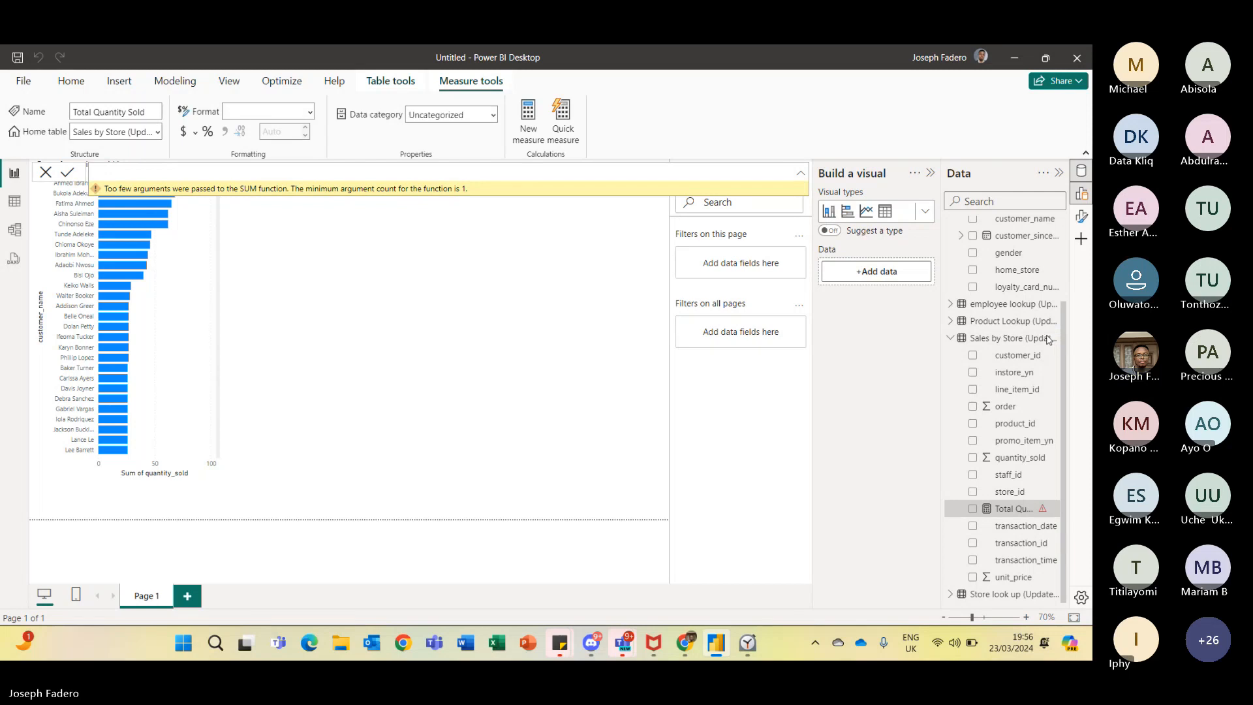
click(1054, 339)
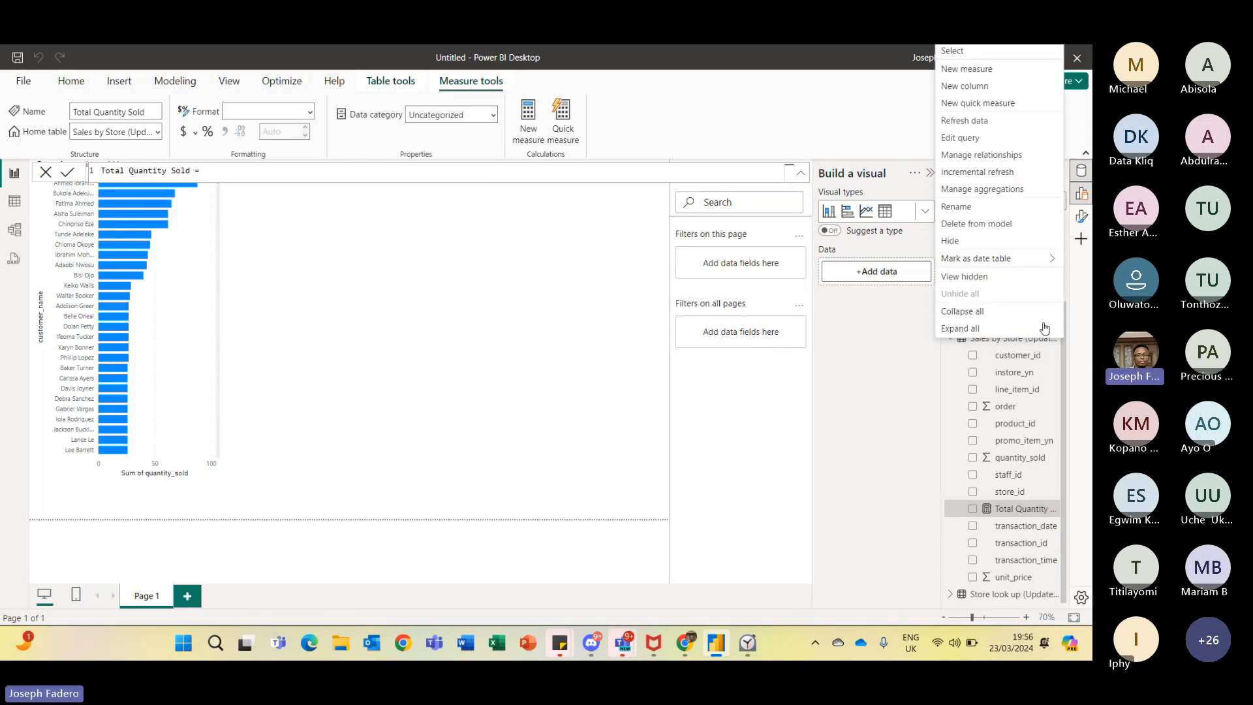
click(979, 70)
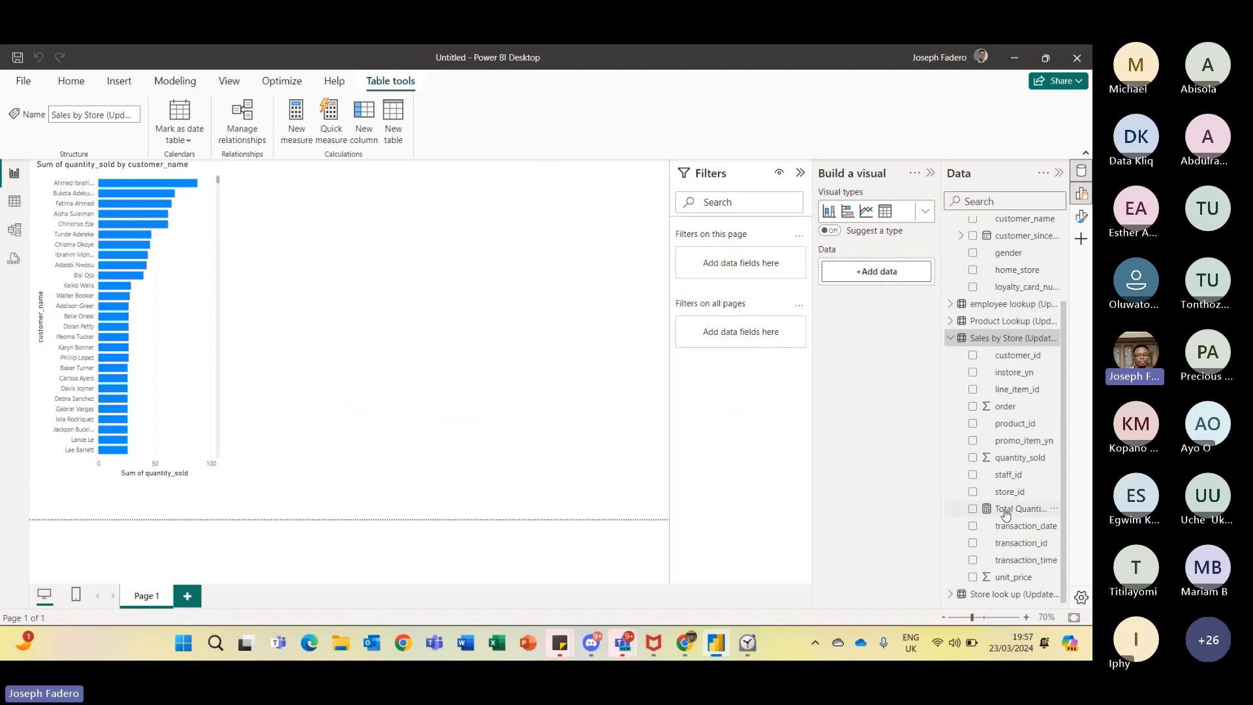
- Complete the Total Quantity Sold measure as SUM('Sales by Store (Updated-DQ)'[quantity_sold]) and commit it
click(1006, 513)
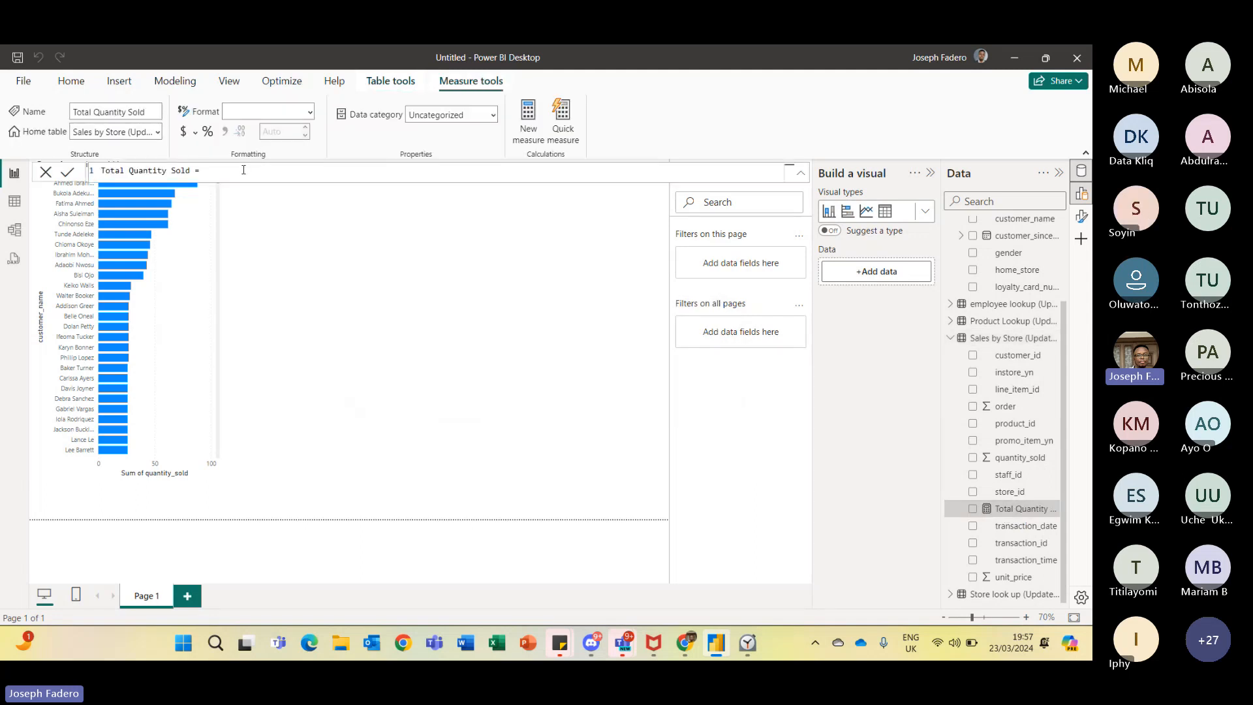
text(Sum)
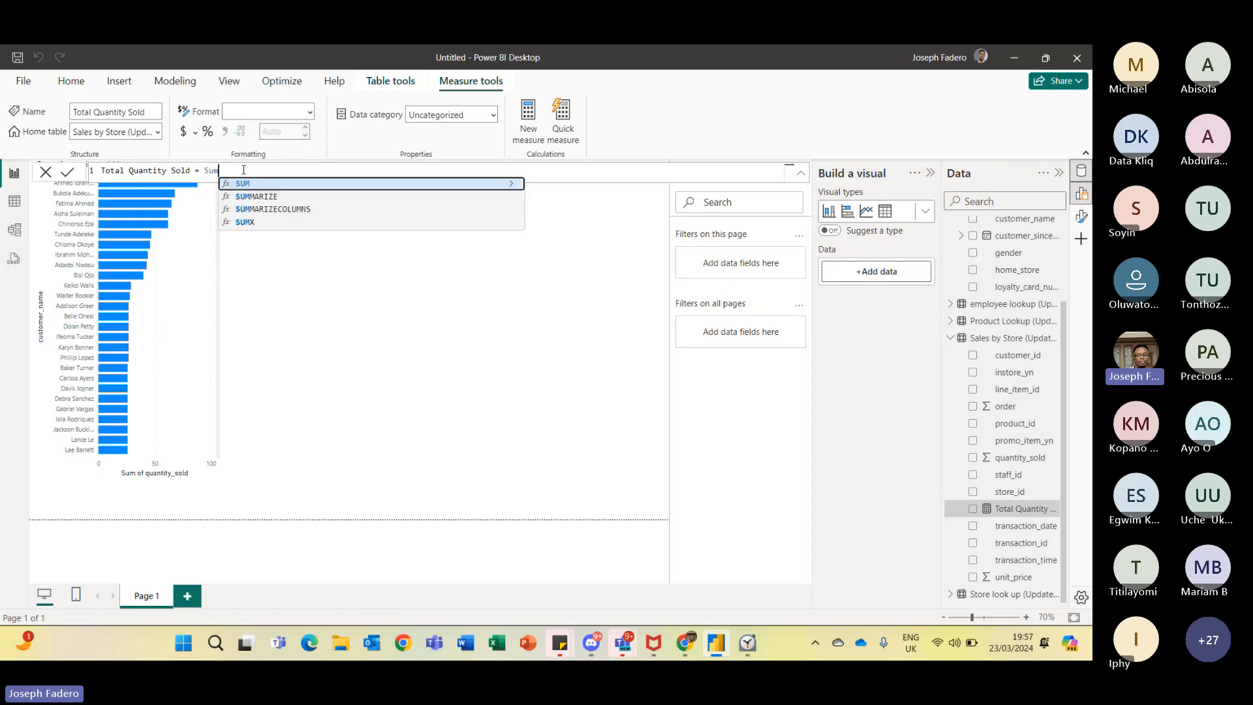
key(Tab)
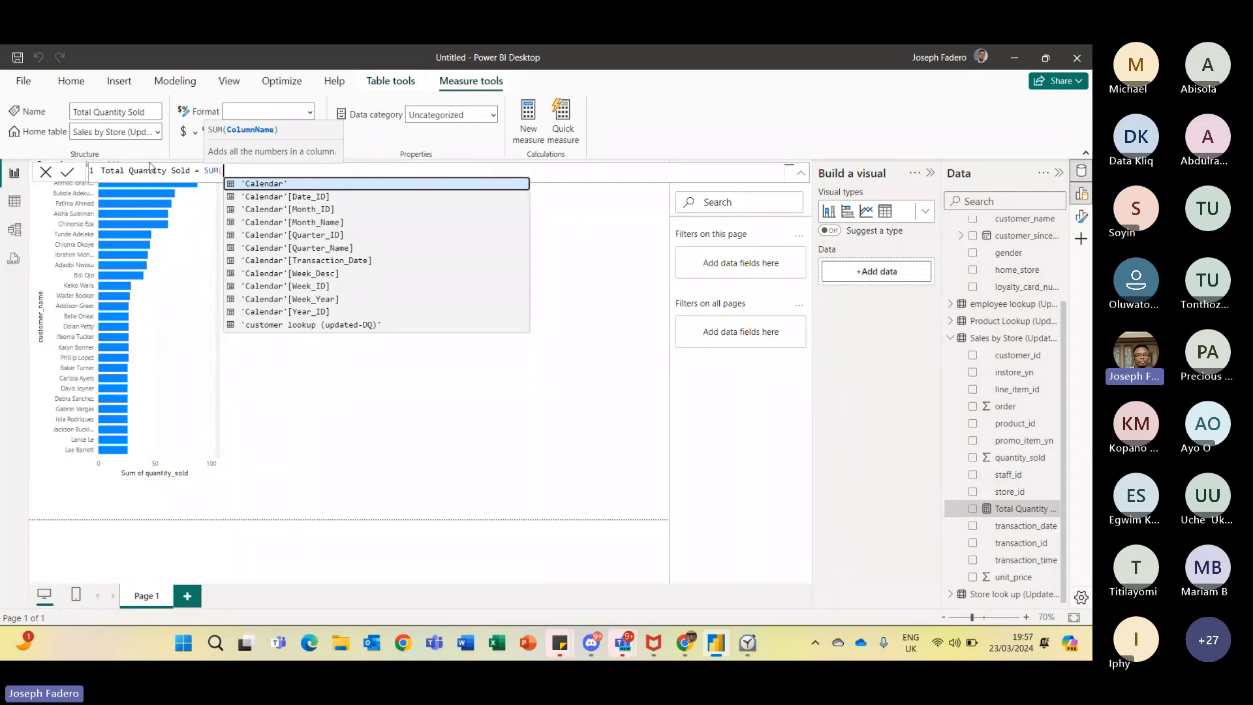
click(190, 171)
drag(190, 171, 100, 170)
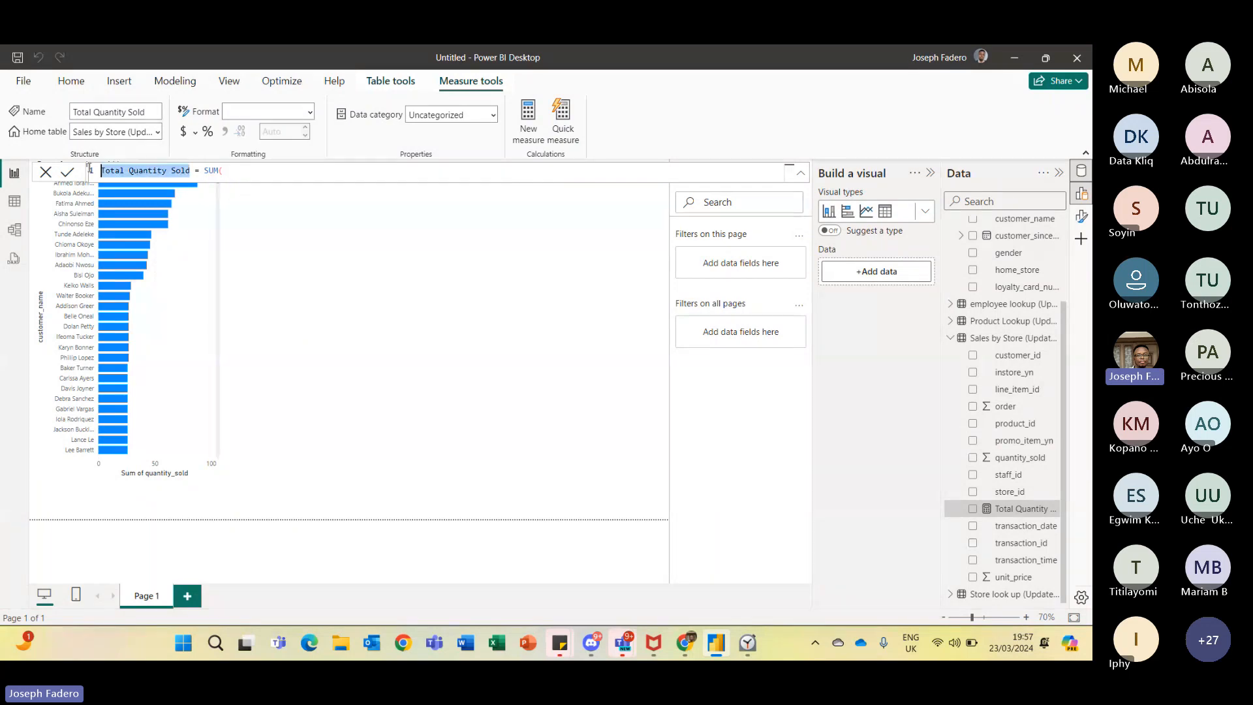
click(206, 171)
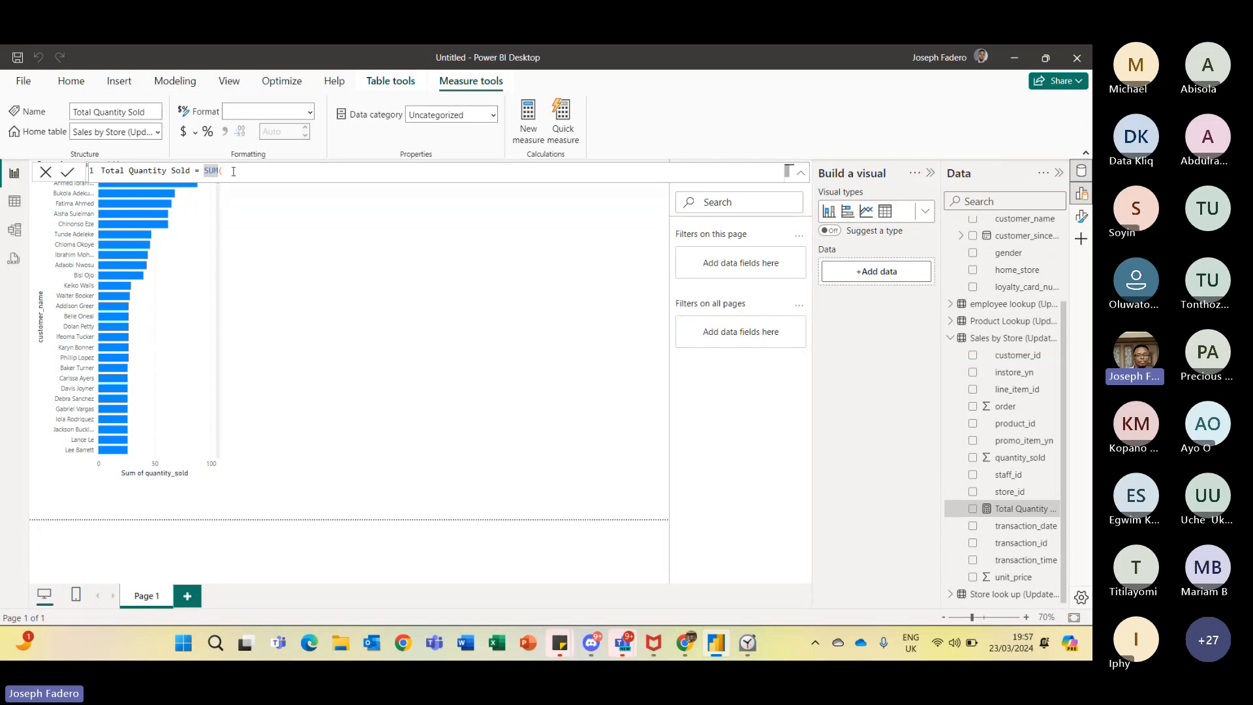
click(220, 170)
text(()
text(Quan)
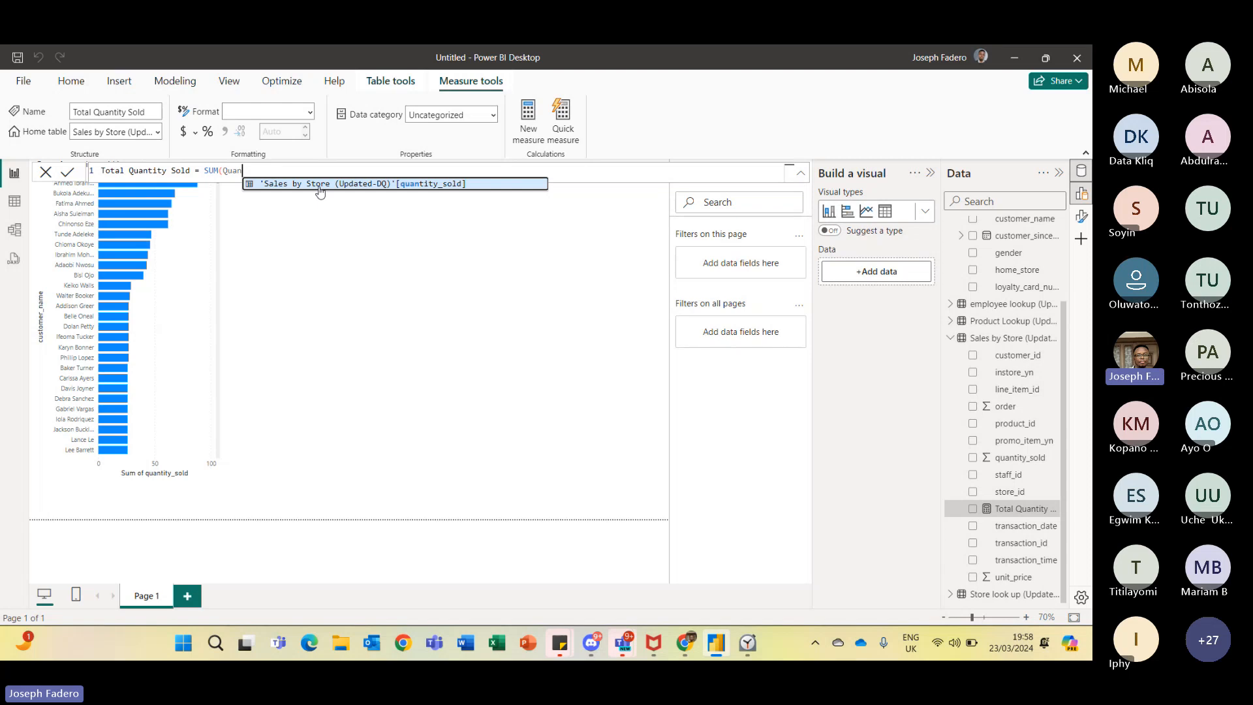
click(332, 184)
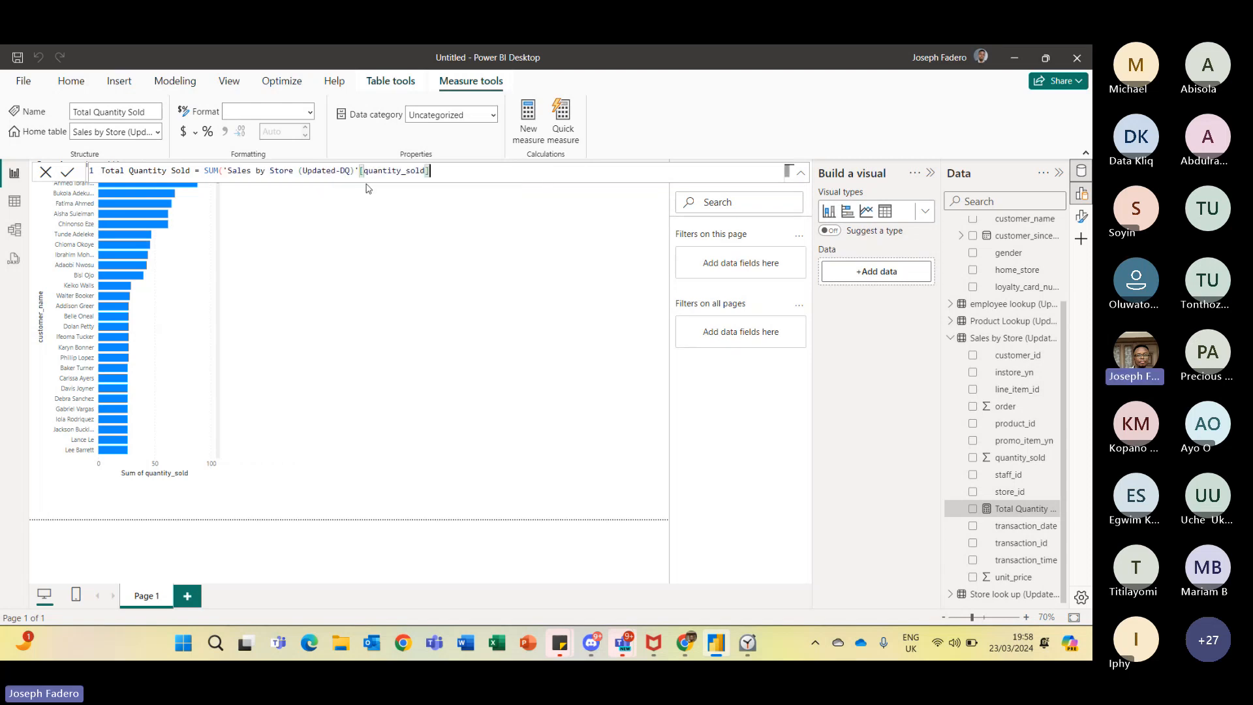
text())
click(67, 172)
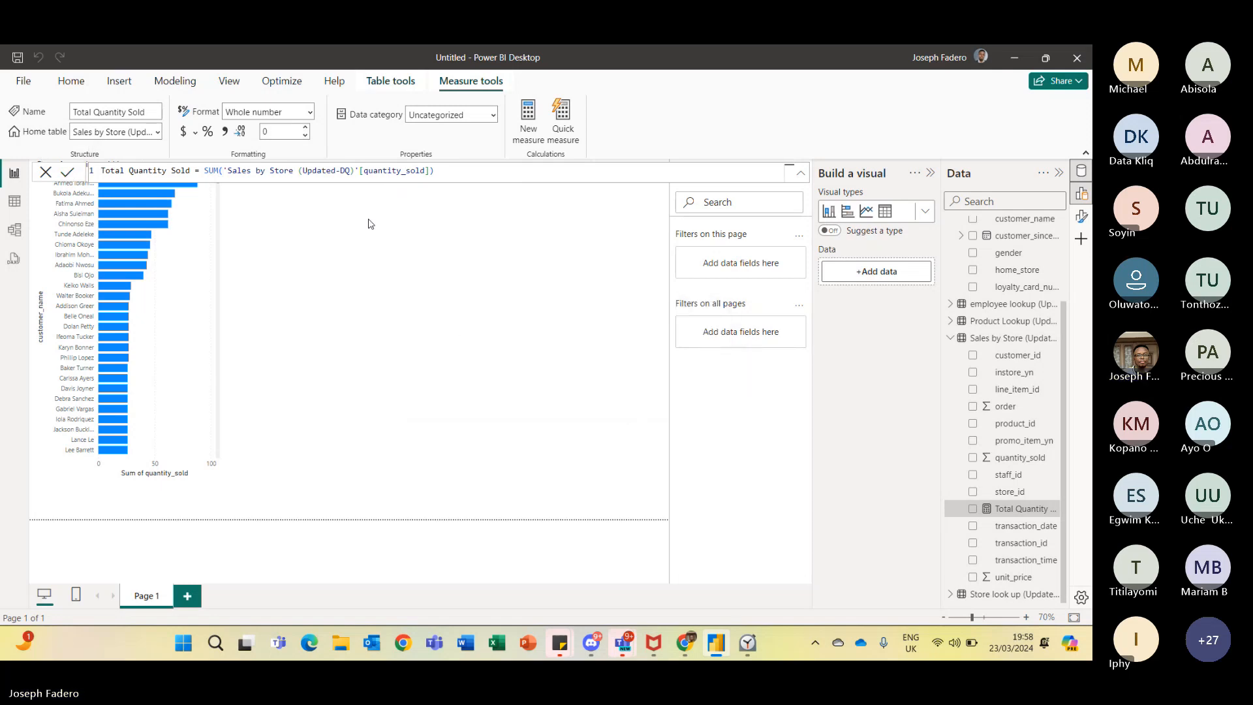
- Build a new visual showing the Total Quantity Sold measure by customer_name
click(450, 251)
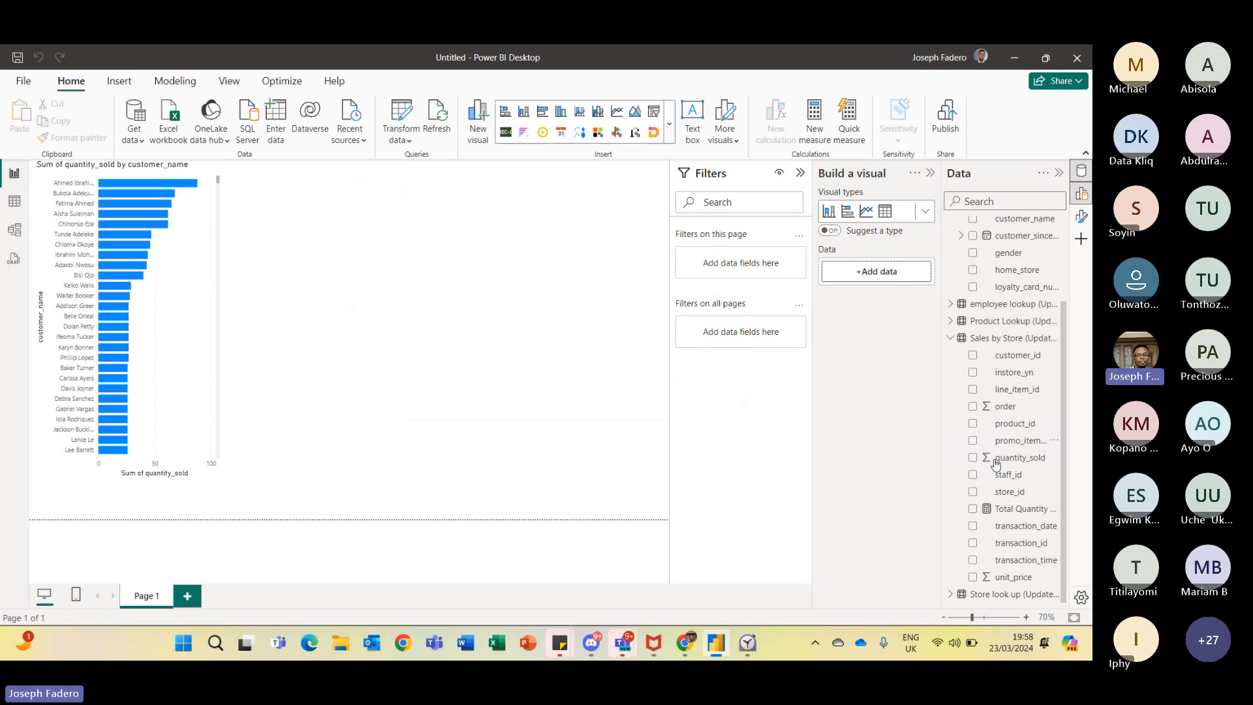
click(973, 513)
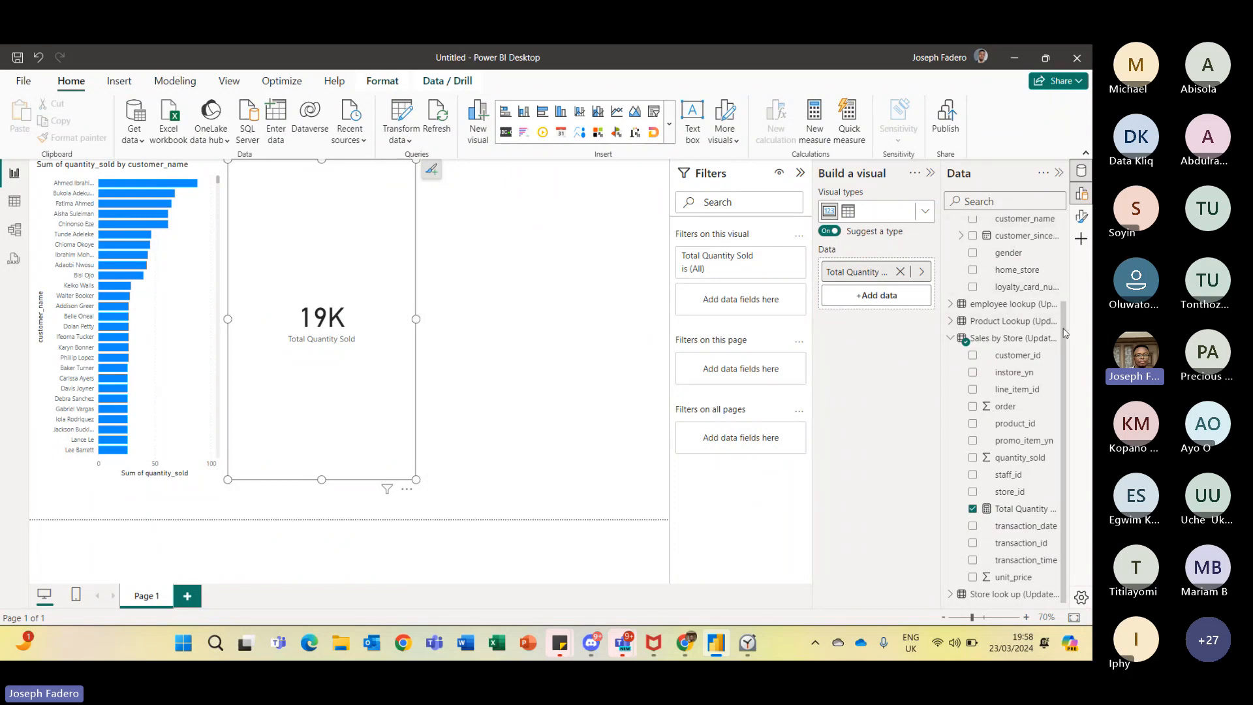
scroll(1064, 300, up, 1)
scroll(975, 319, up, 1)
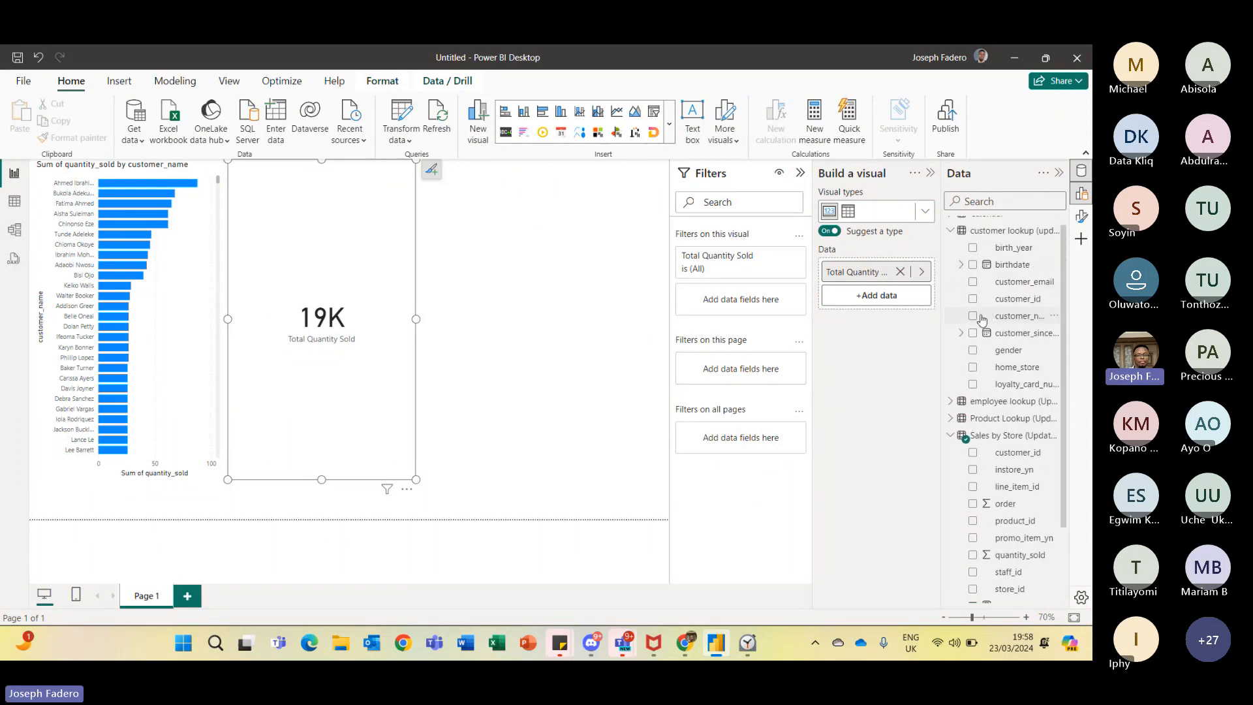
click(975, 318)
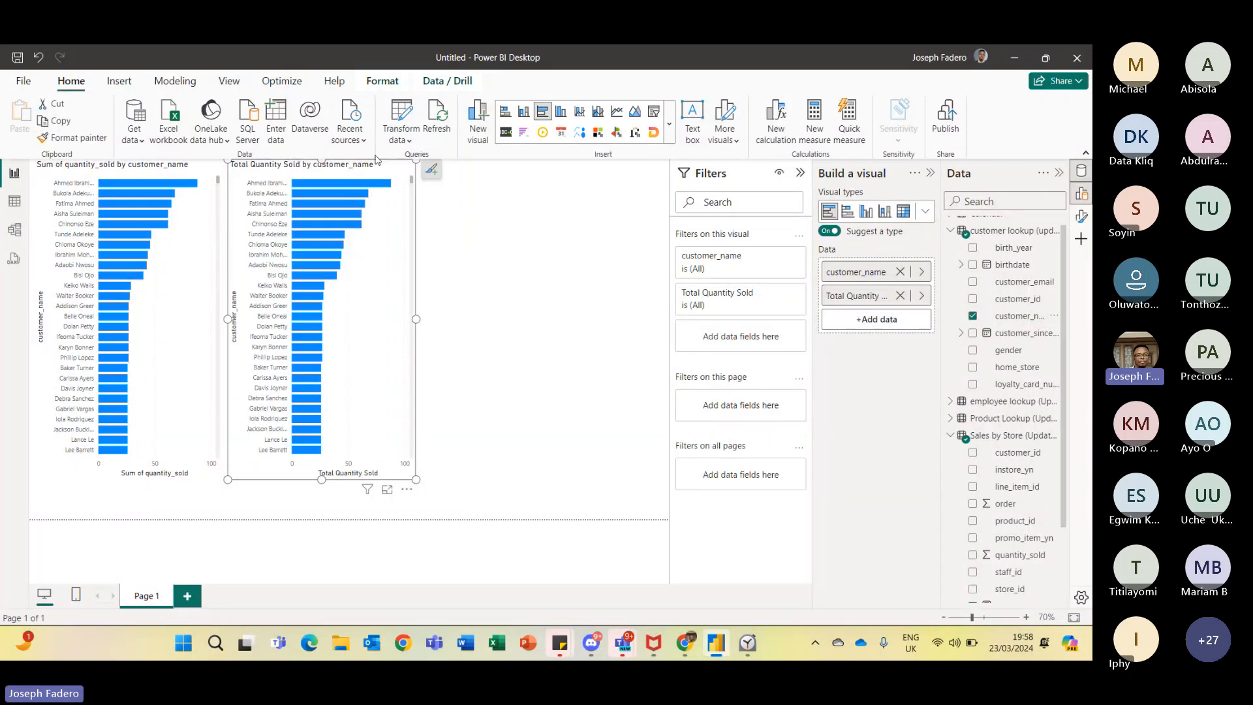
- Compare the two customer bar charts by selecting each one in turn and checking its fields
click(188, 165)
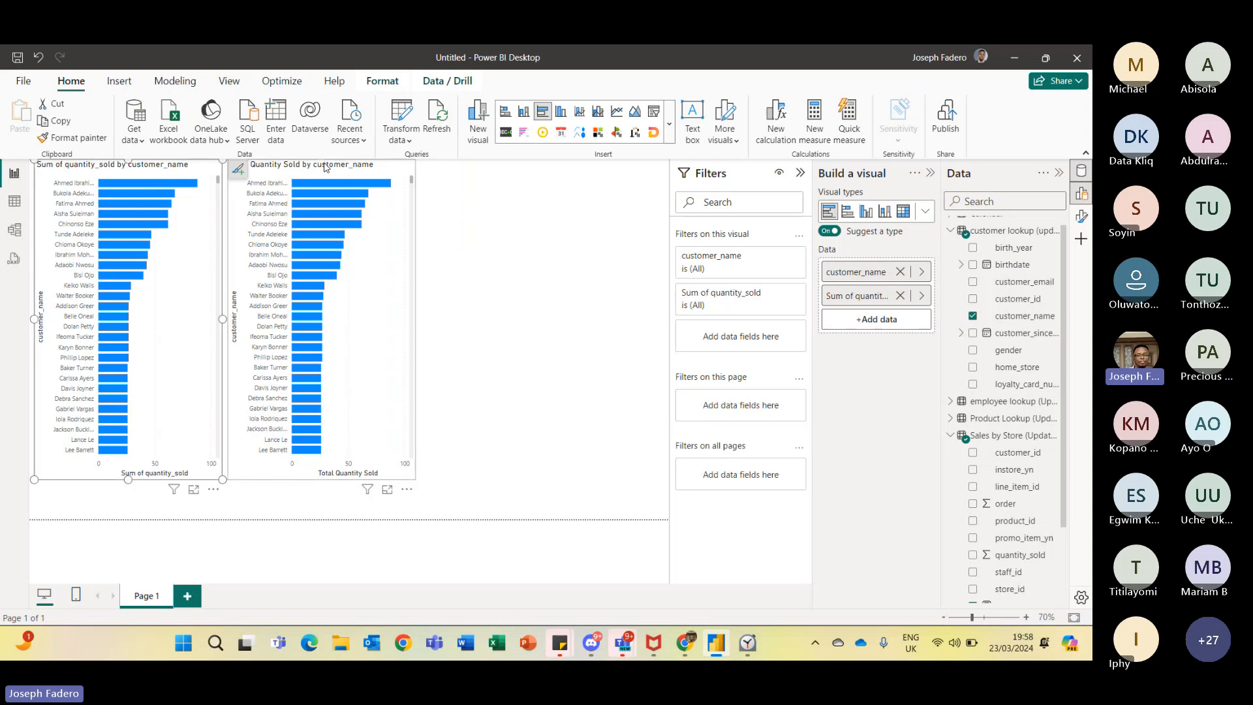
click(326, 168)
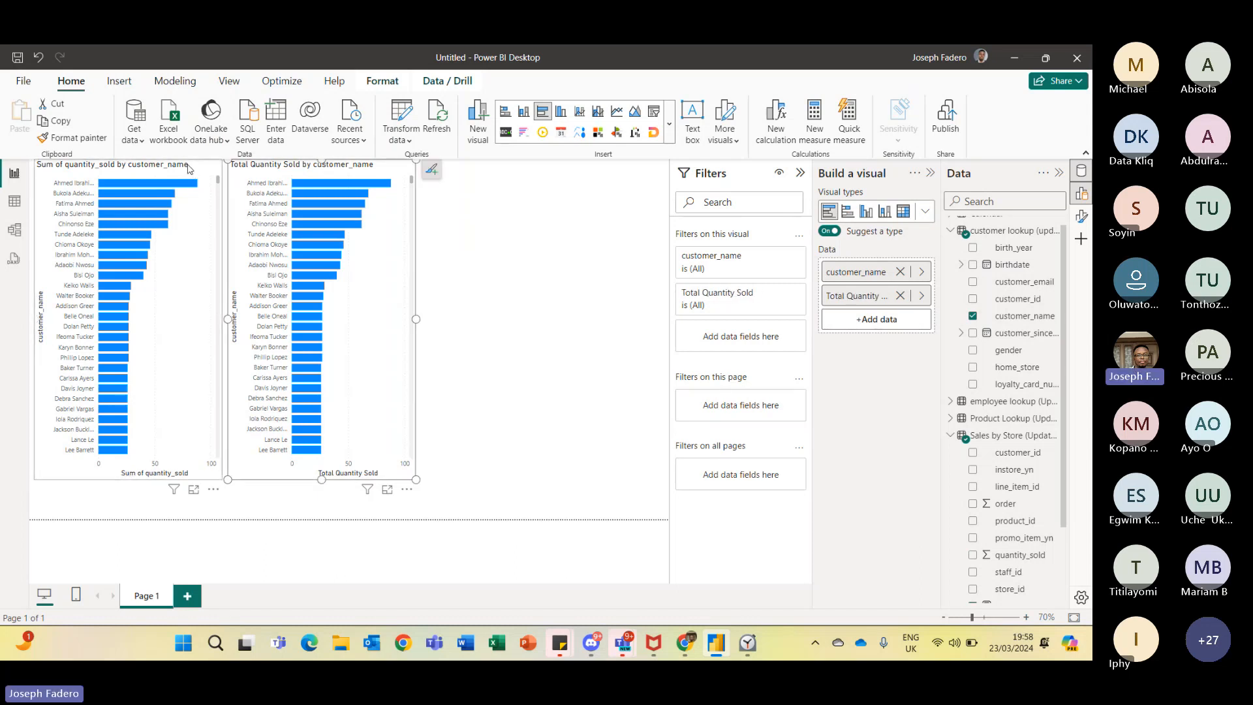
click(189, 169)
click(349, 169)
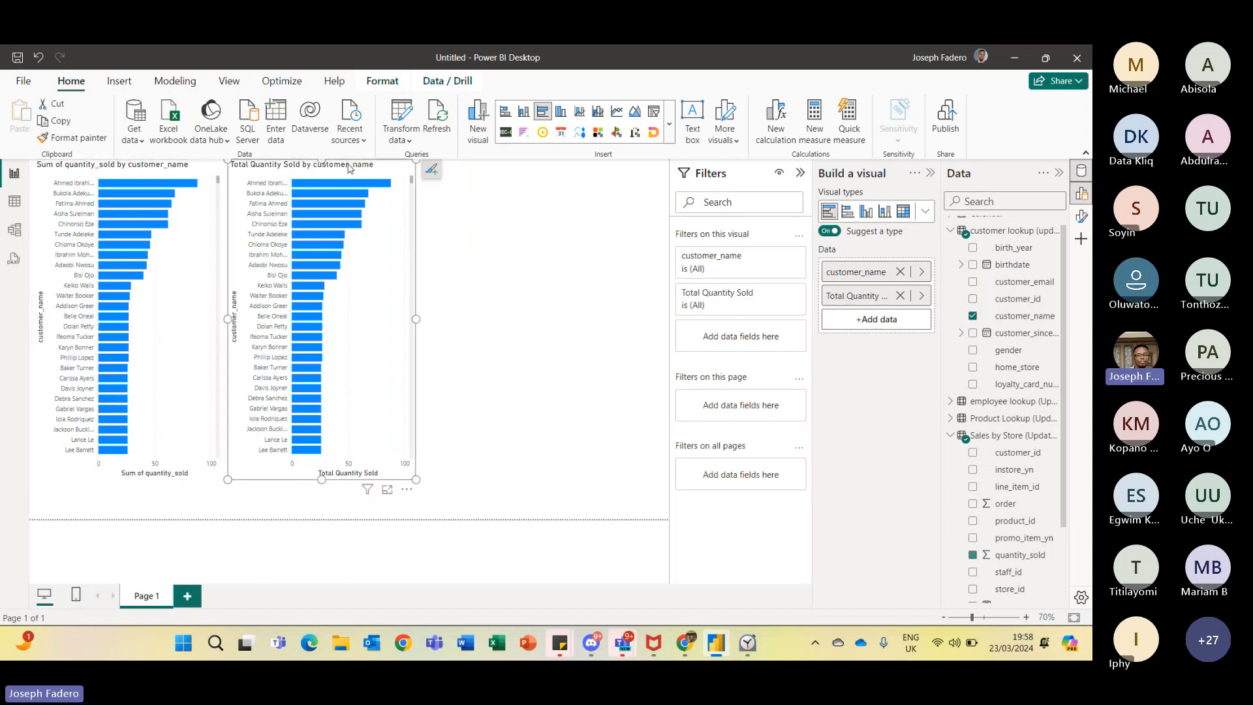
click(187, 169)
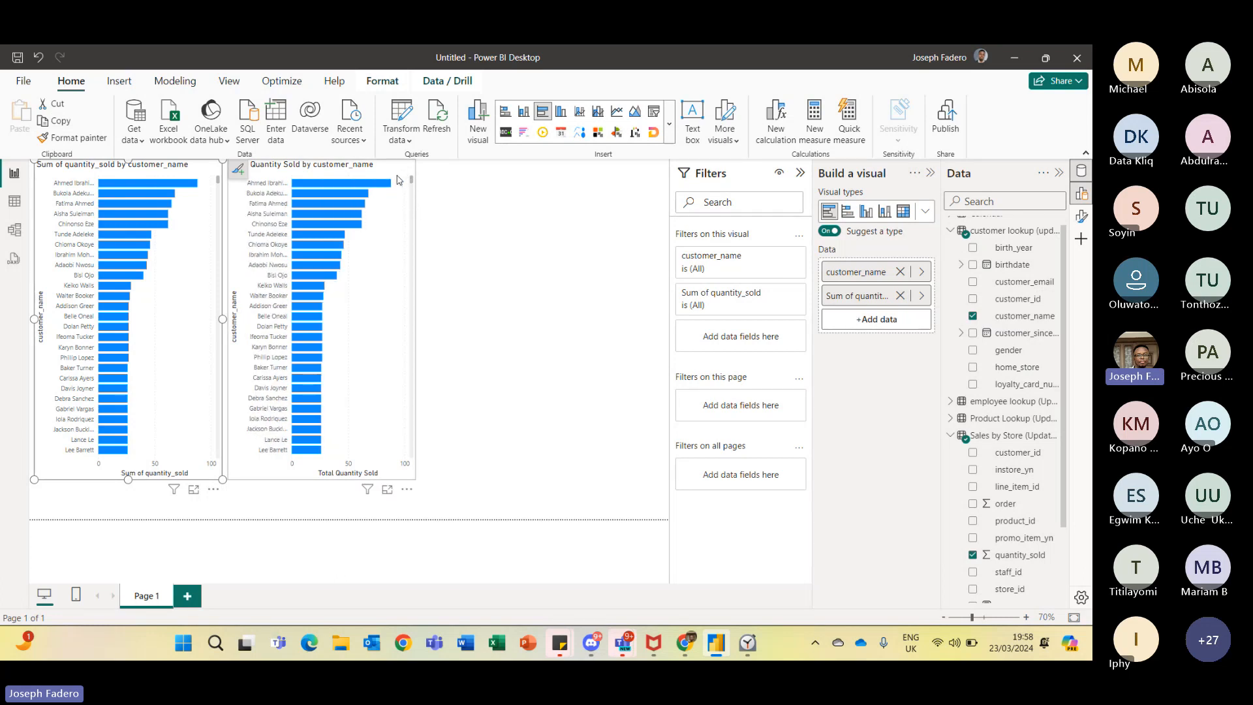
- Switch to the web browser and open the DAX Guide site, dax.guide, in a new tab
mouse_move(388, 185)
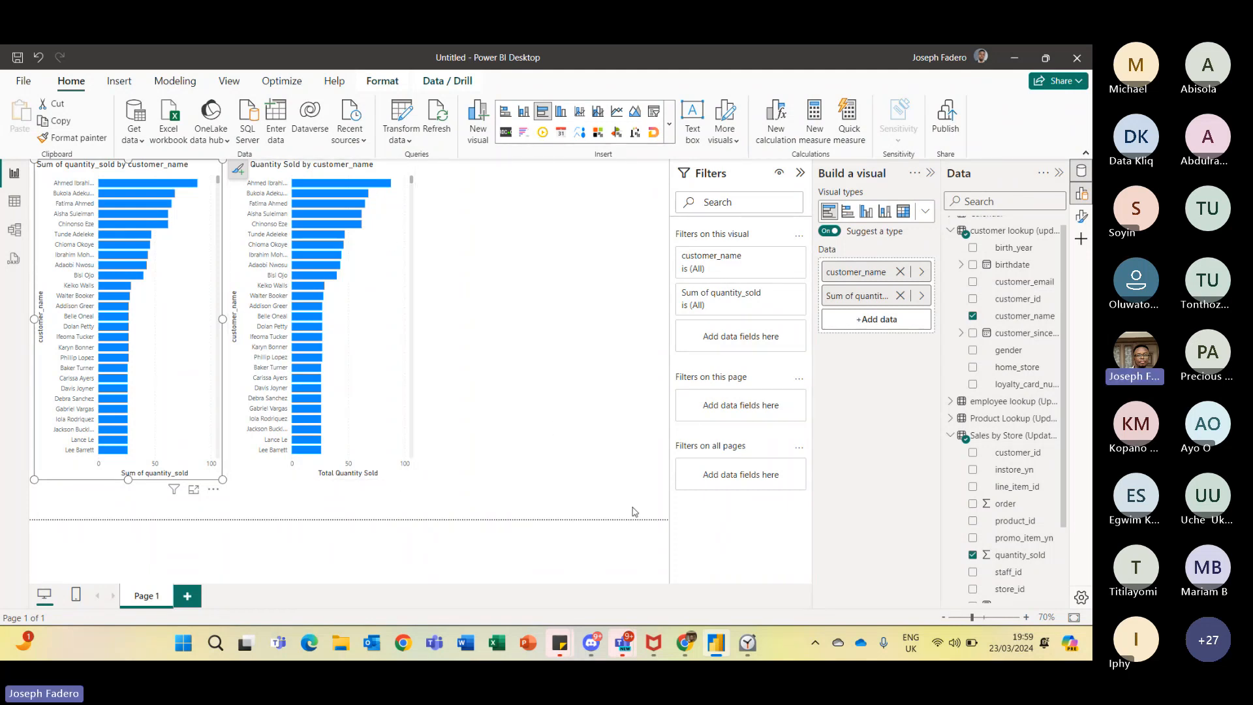
mouse_move(685, 643)
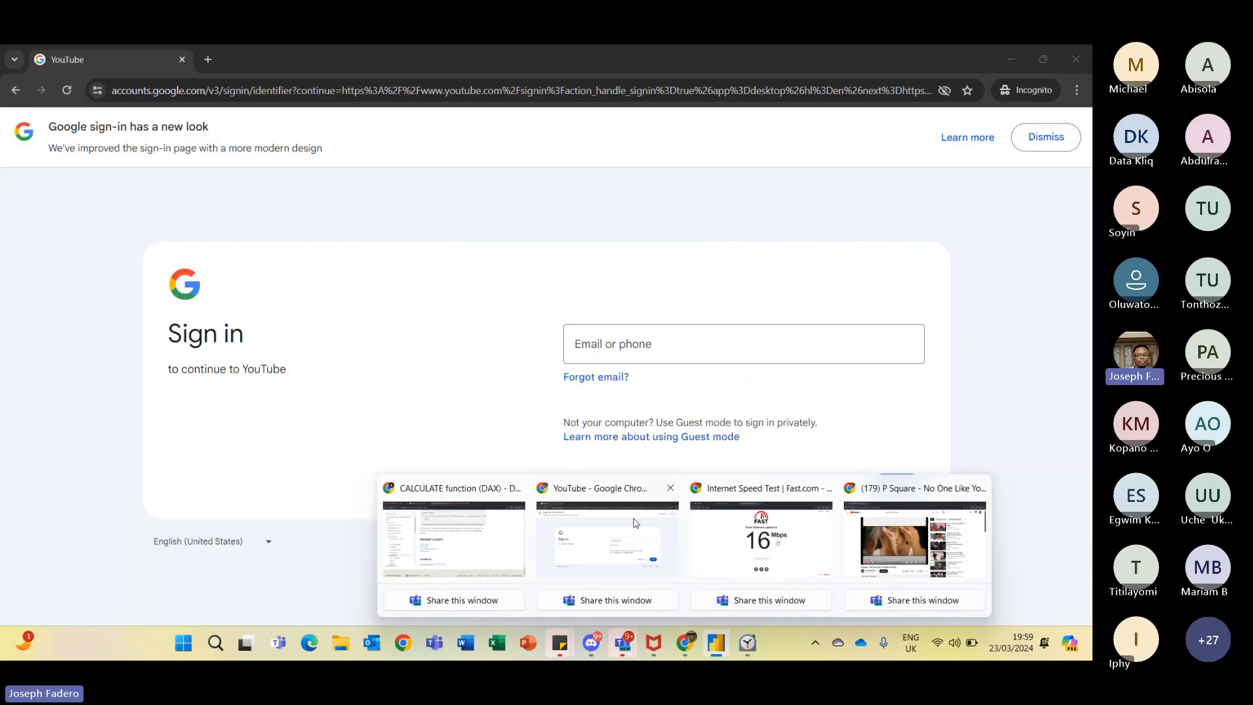
click(635, 523)
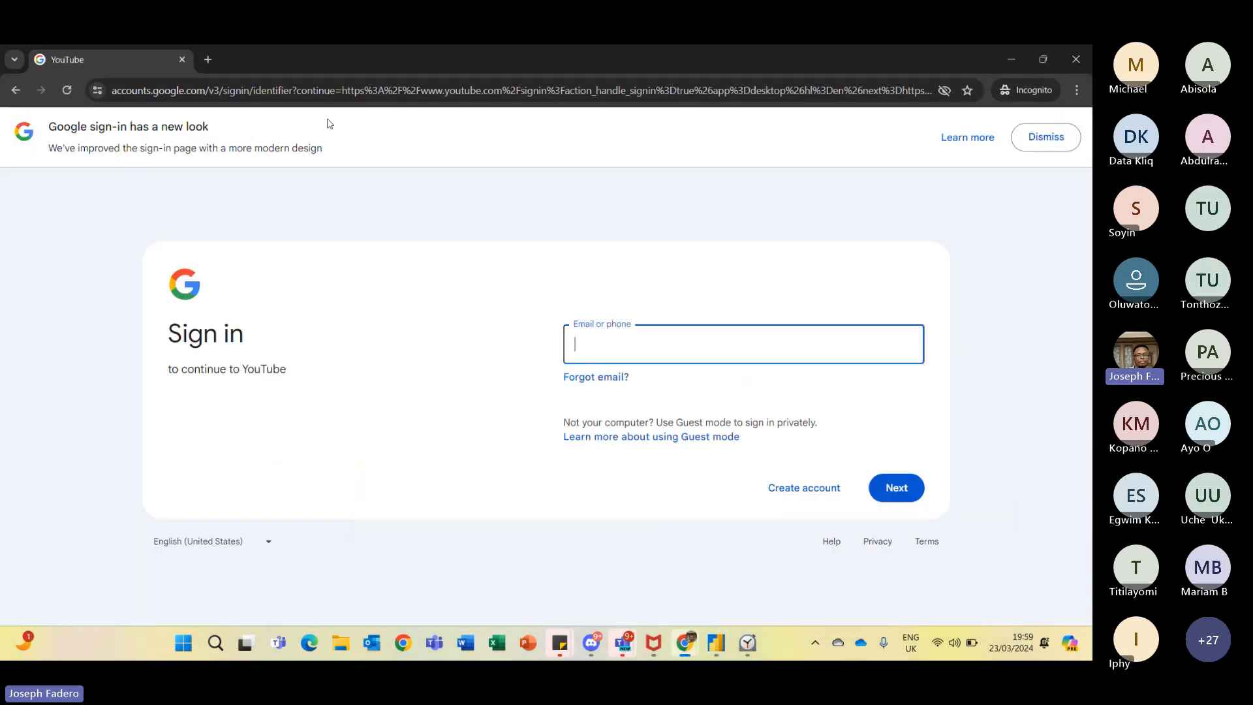
click(209, 59)
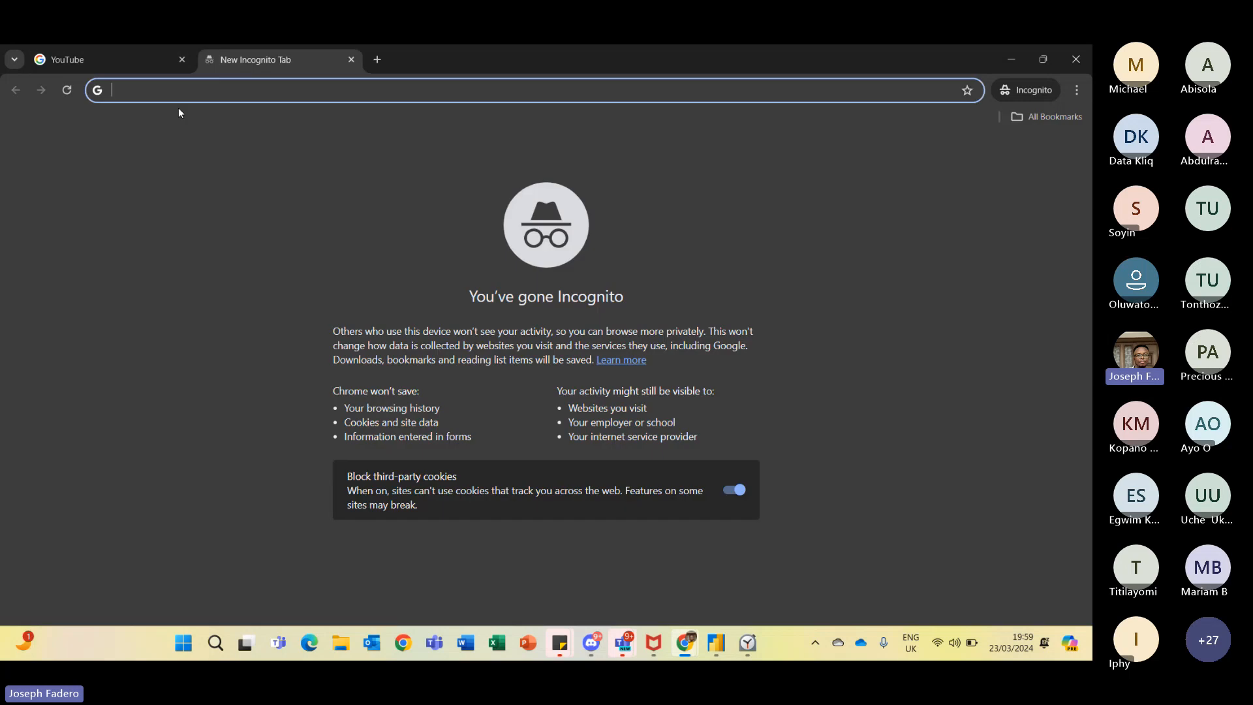
text(Dax)
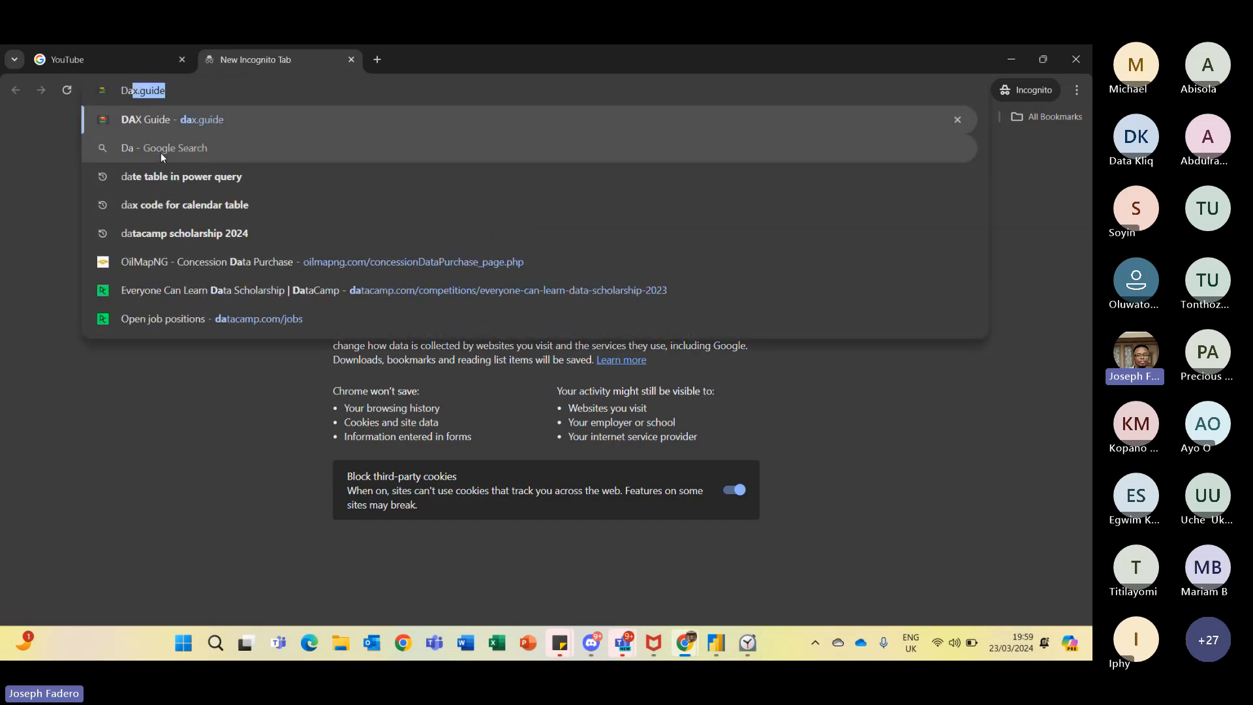
text(.gu)
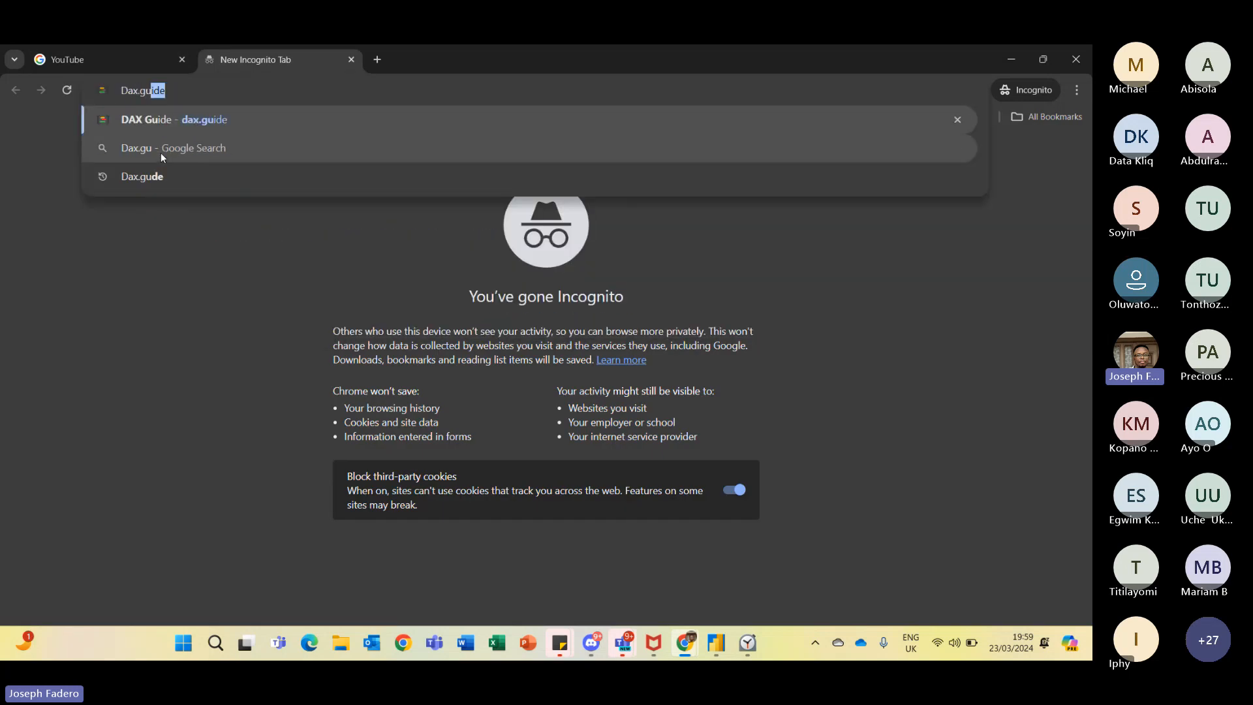
key(Return)
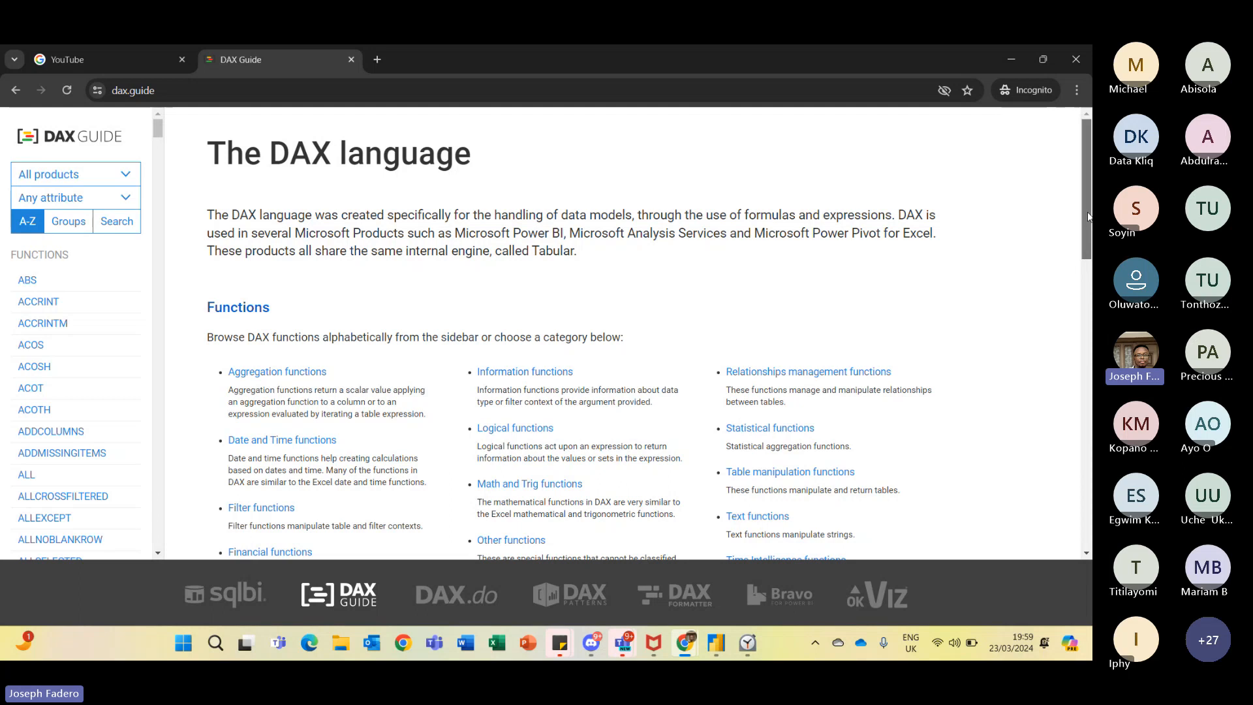
- Review the DAX function categories and open the Aggregation functions page in a new tab
drag(1088, 219, 1088, 263)
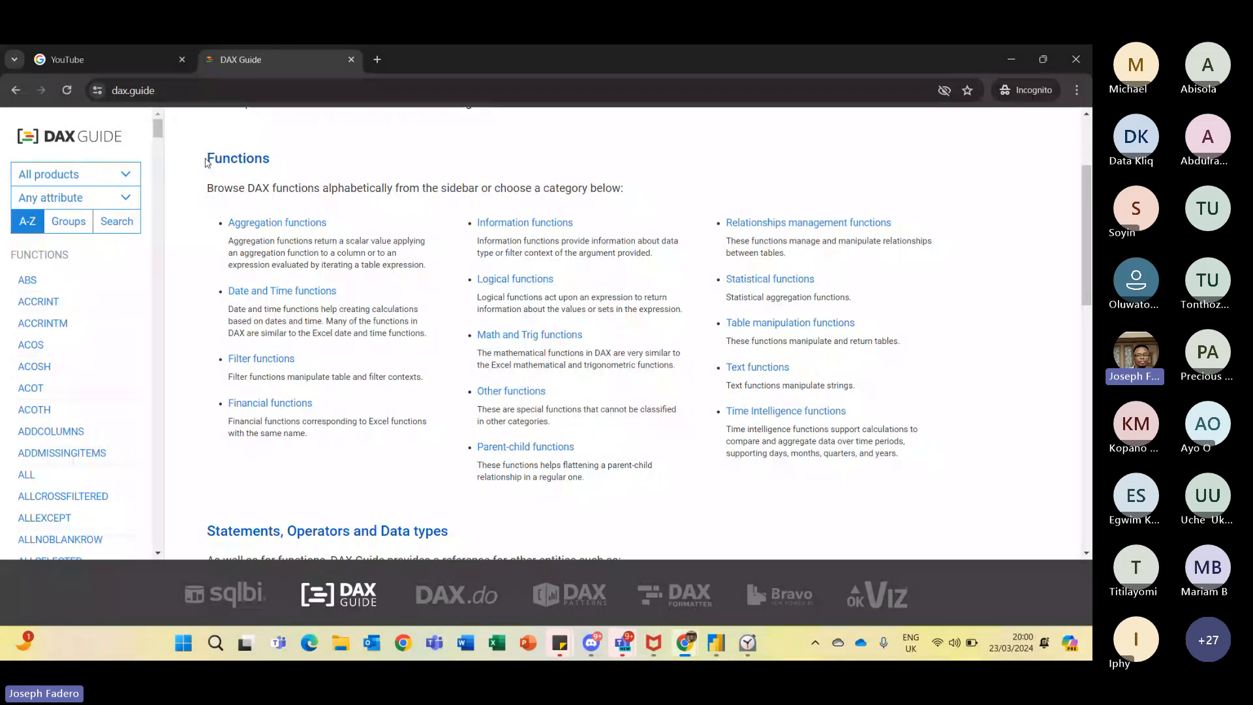
drag(203, 157, 953, 359)
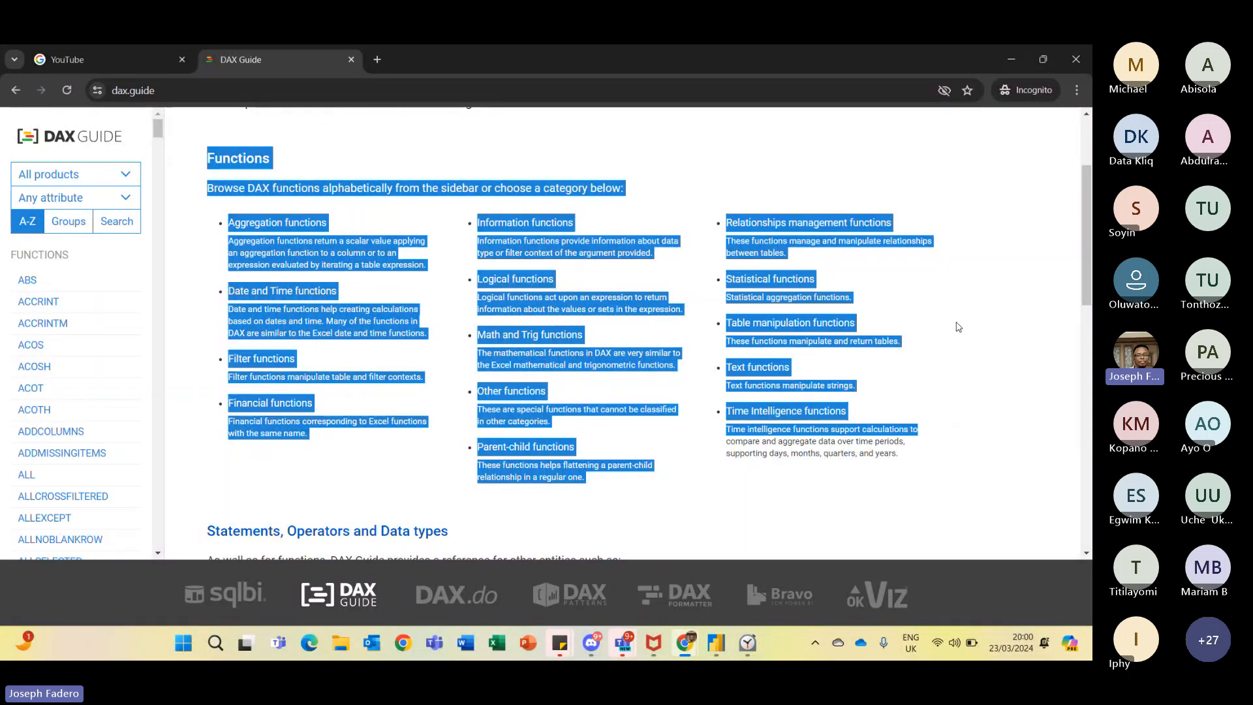
click(958, 327)
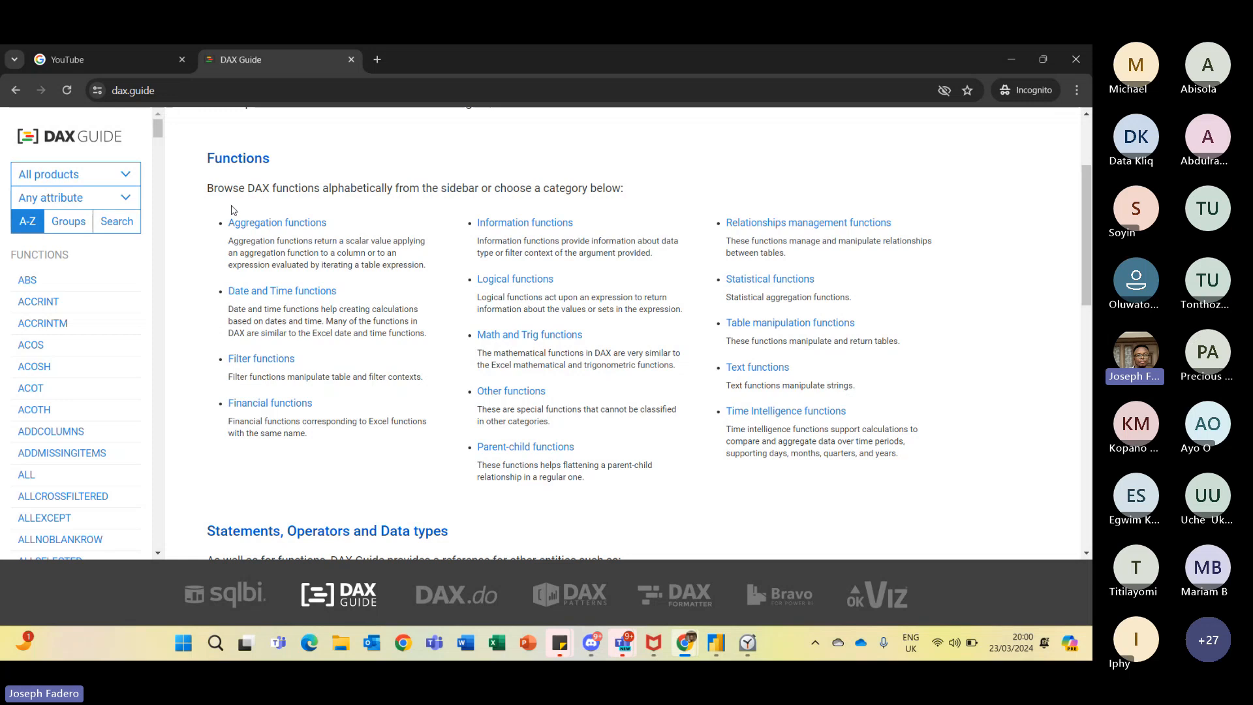
right_click(285, 226)
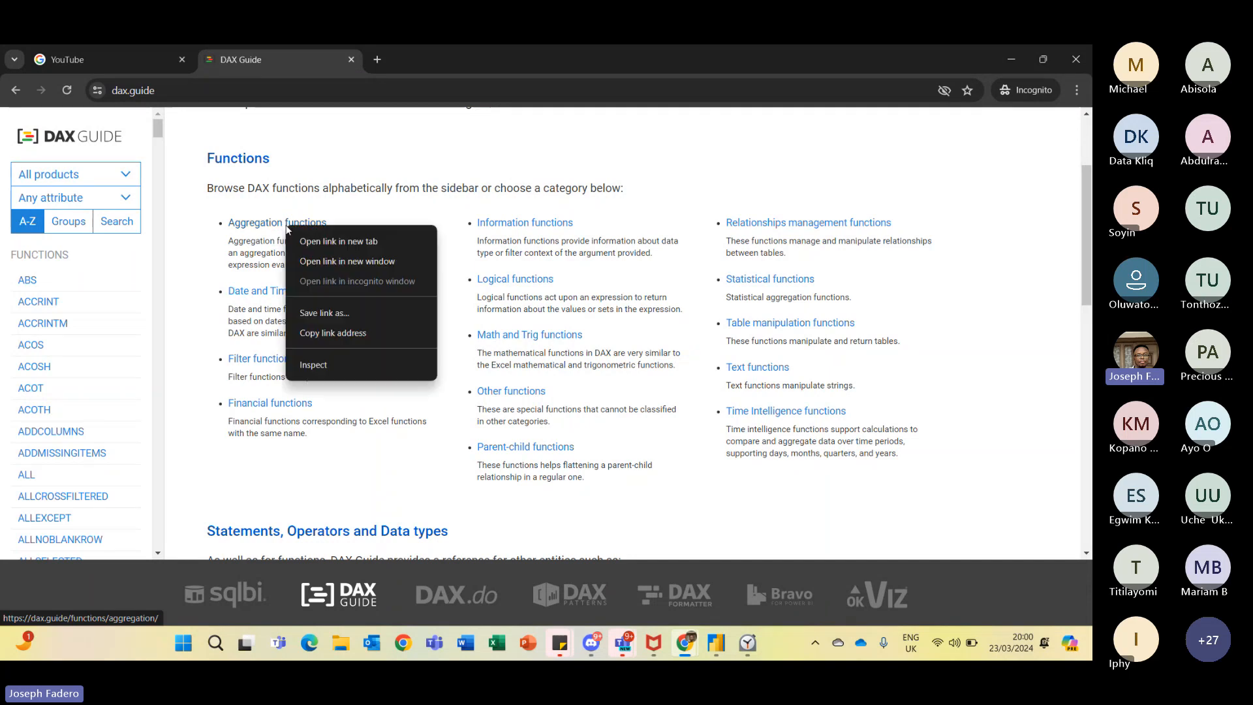
click(326, 242)
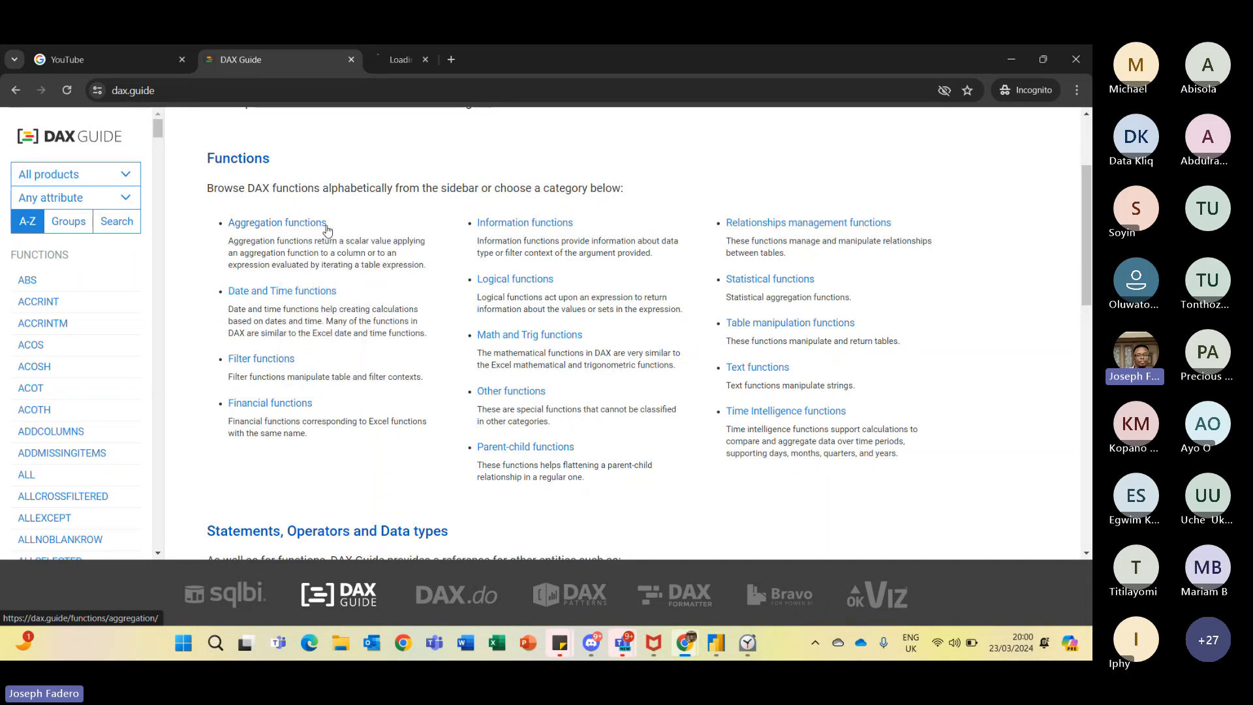
click(412, 58)
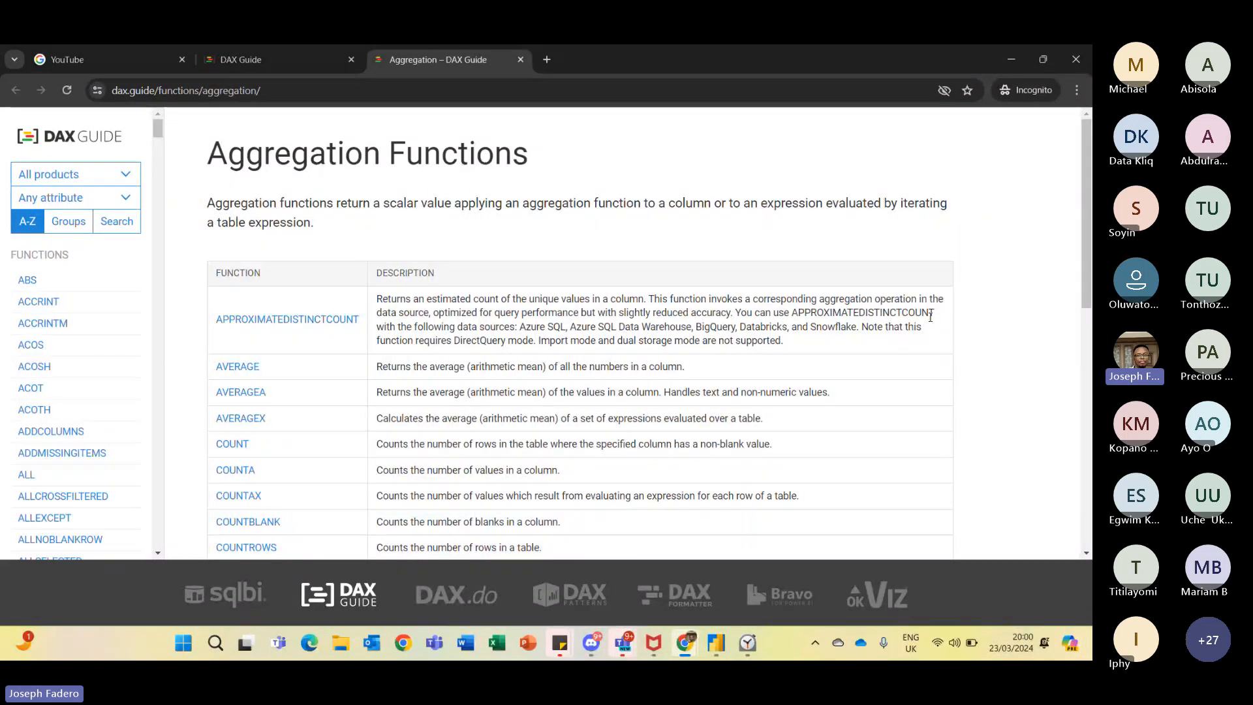
- Browse the list of aggregation functions and their descriptions
drag(1088, 273, 1092, 334)
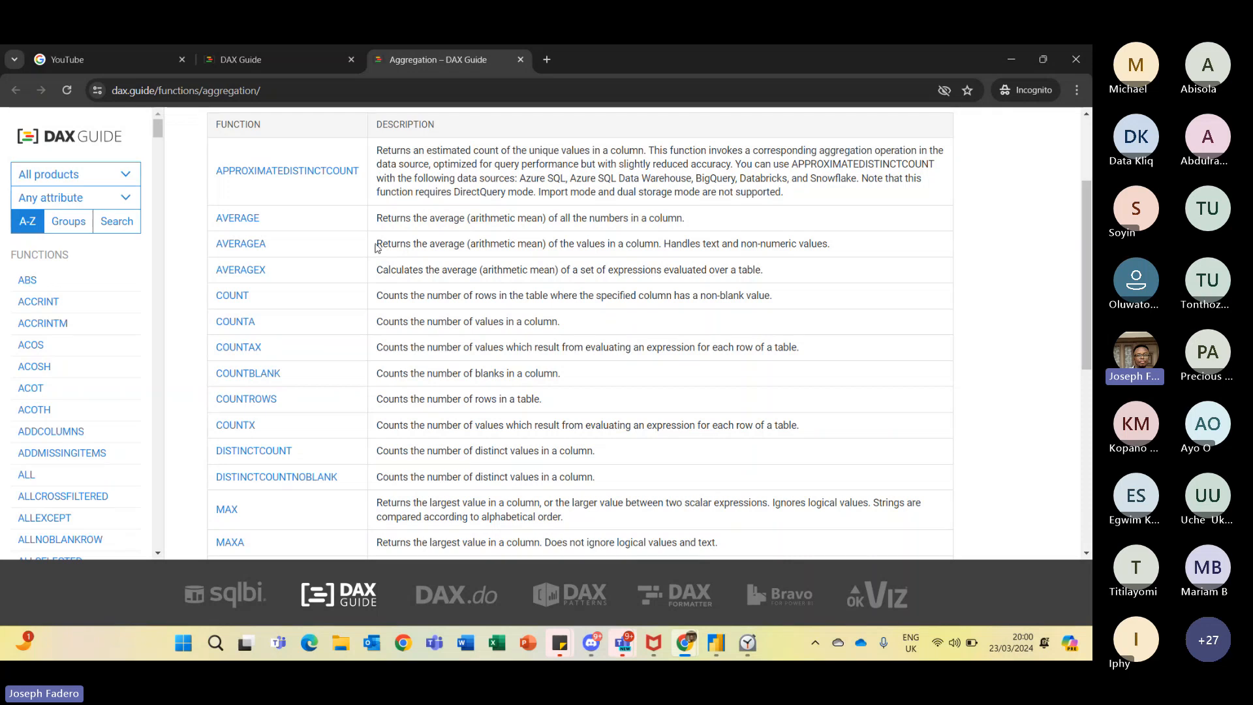
drag(379, 245, 862, 247)
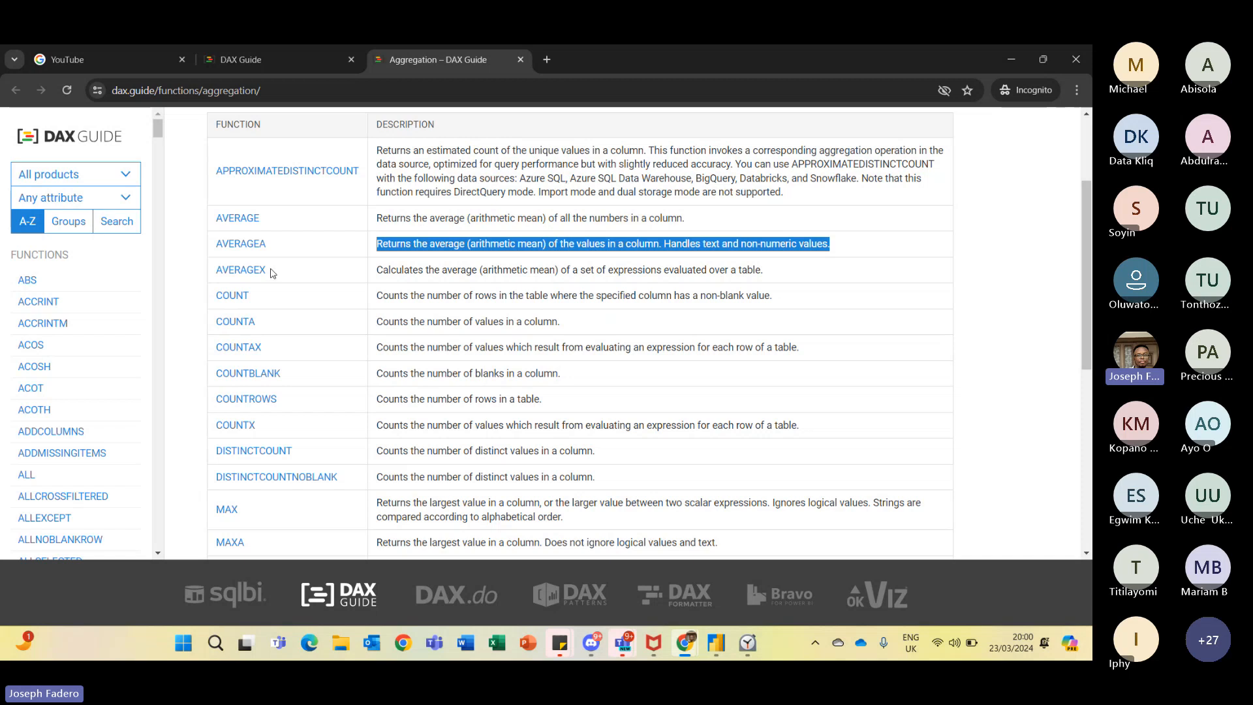
scroll(1087, 336, down, 2)
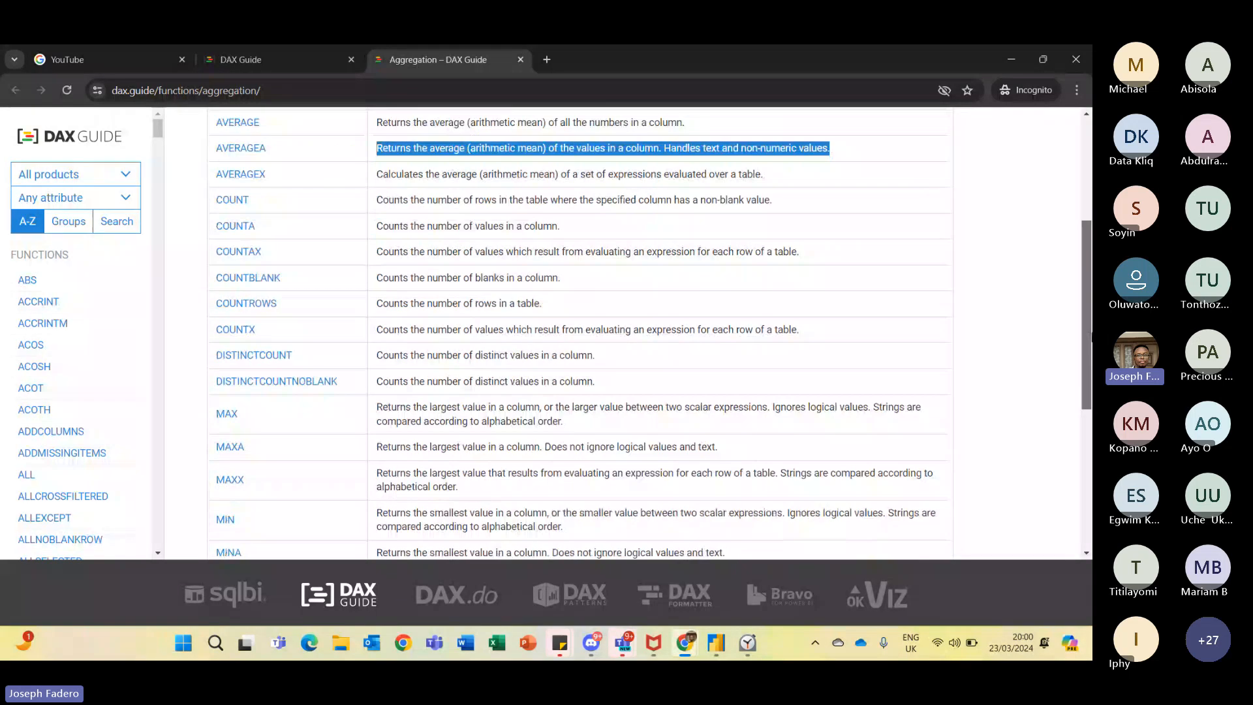
scroll(1087, 336, down, 1)
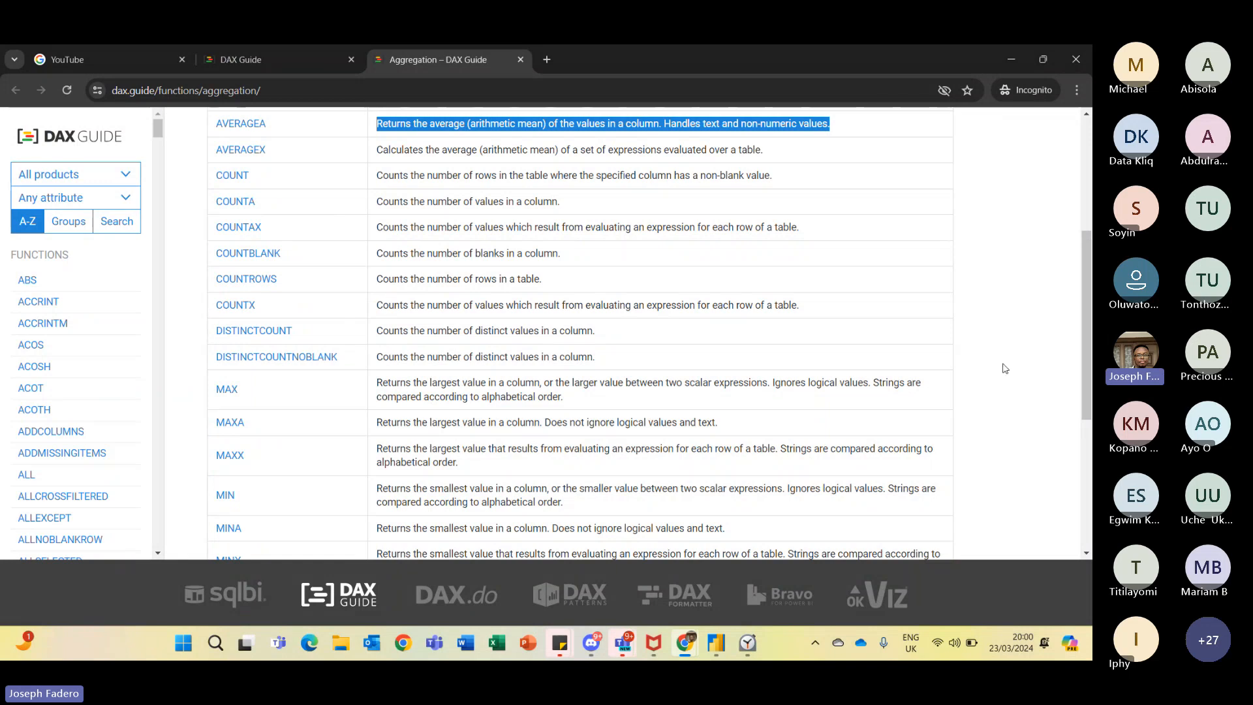
drag(1089, 365, 1092, 242)
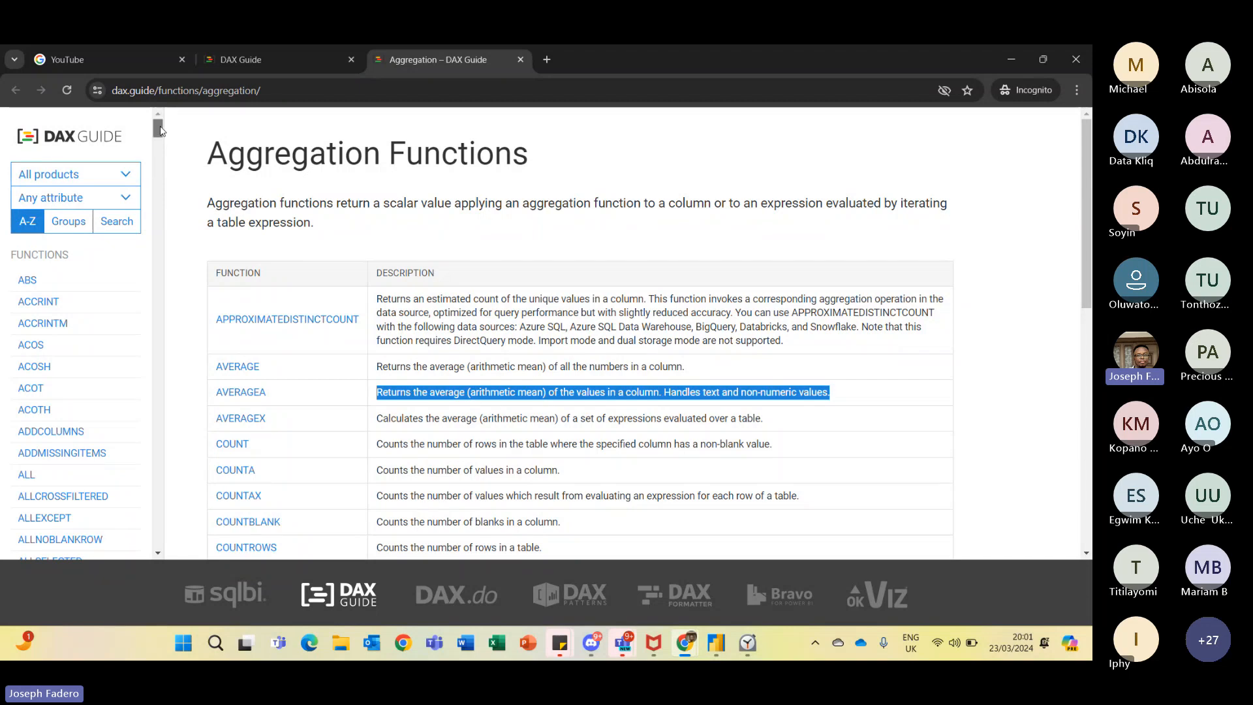
drag(160, 131, 161, 146)
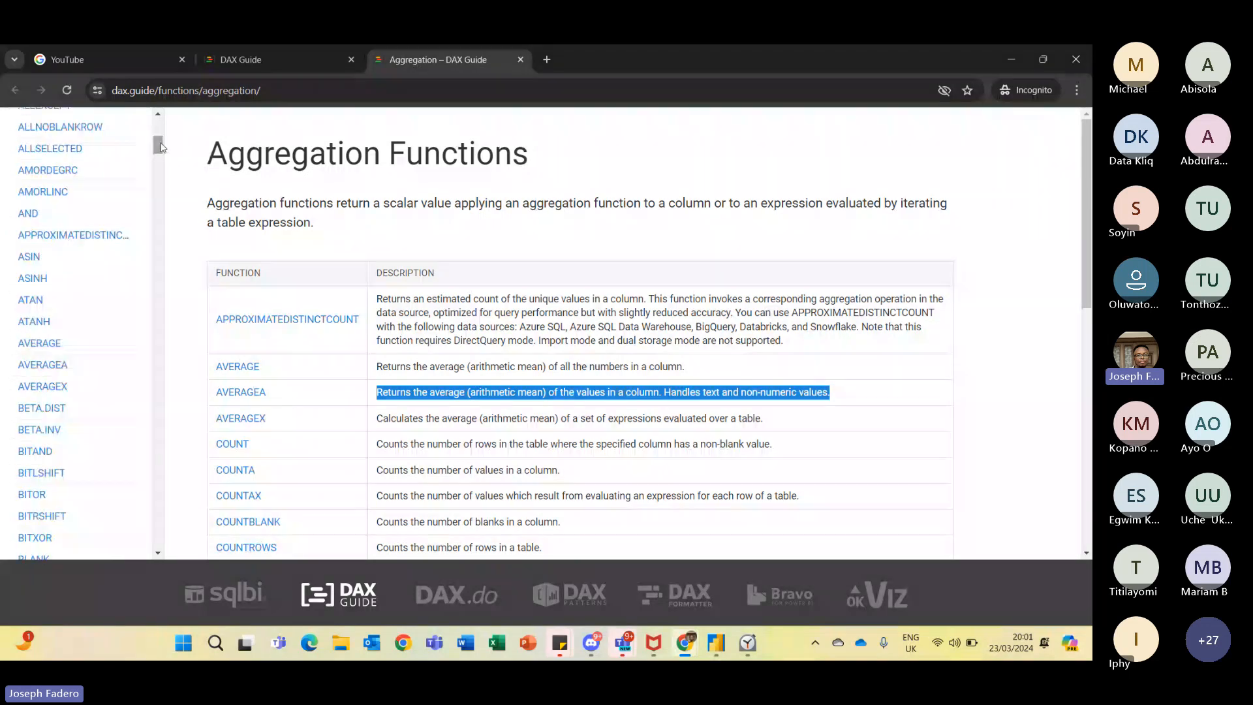
- Open the AVERAGE function's reference page and read its description, syntax and remarks
click(61, 346)
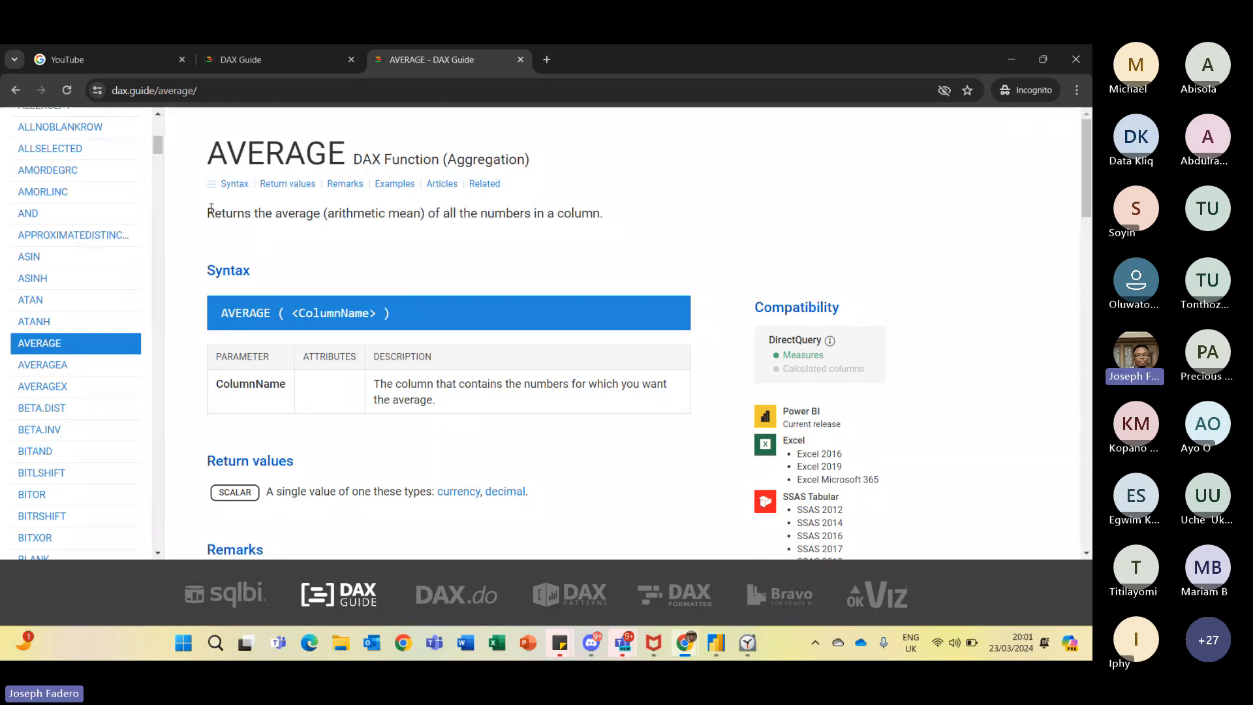
drag(211, 209, 660, 213)
drag(1087, 203, 1089, 281)
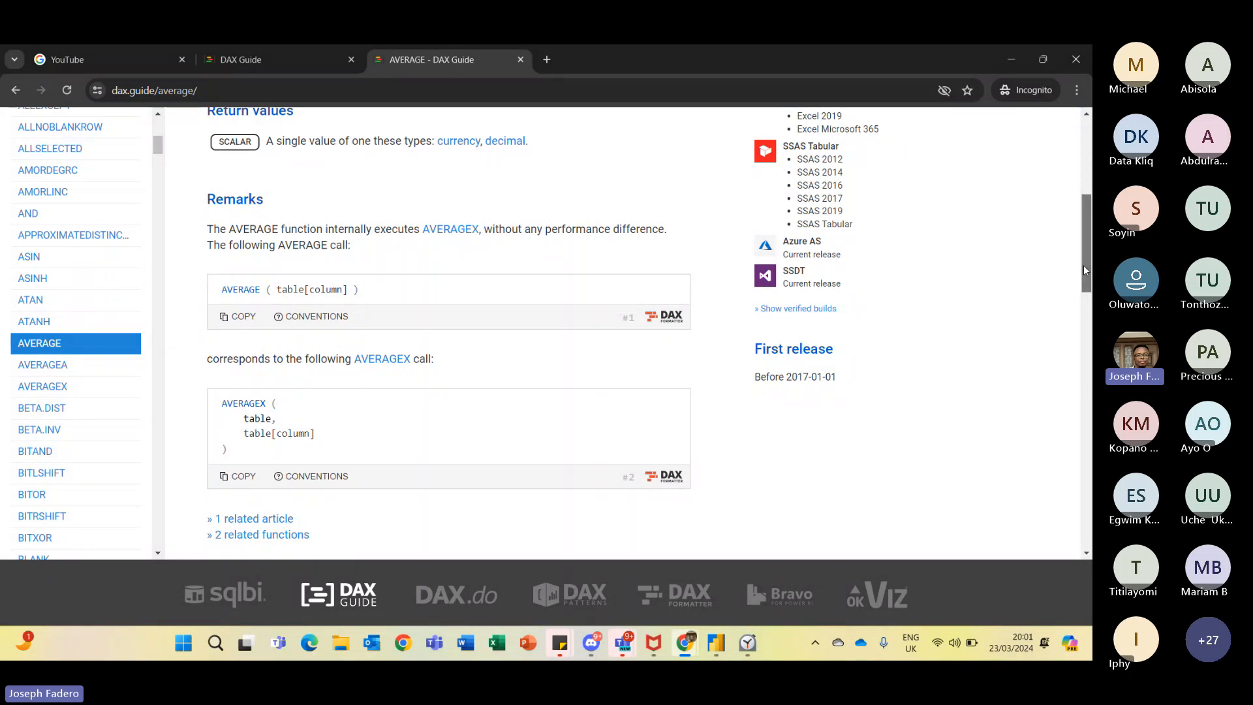
drag(1084, 269, 1082, 162)
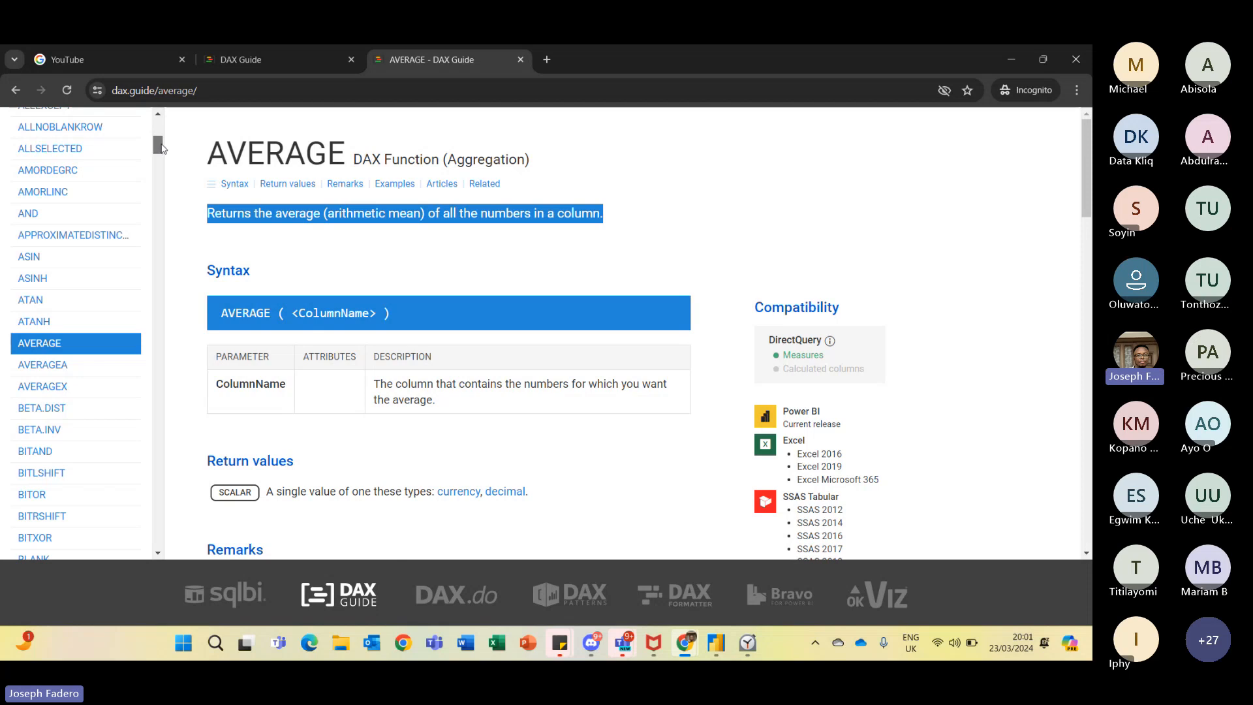
scroll(161, 149, up, 5)
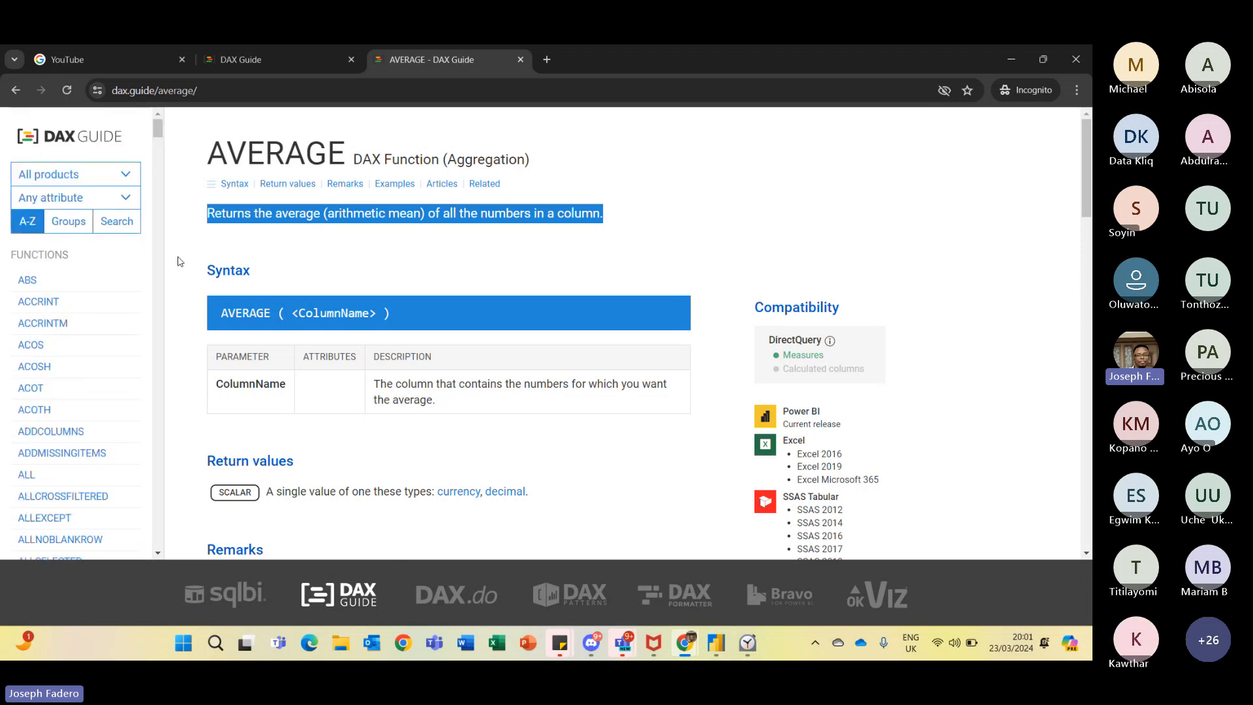
- Scroll through the alphabetical function list in the DAX Guide sidebar
key(alt+Tab)
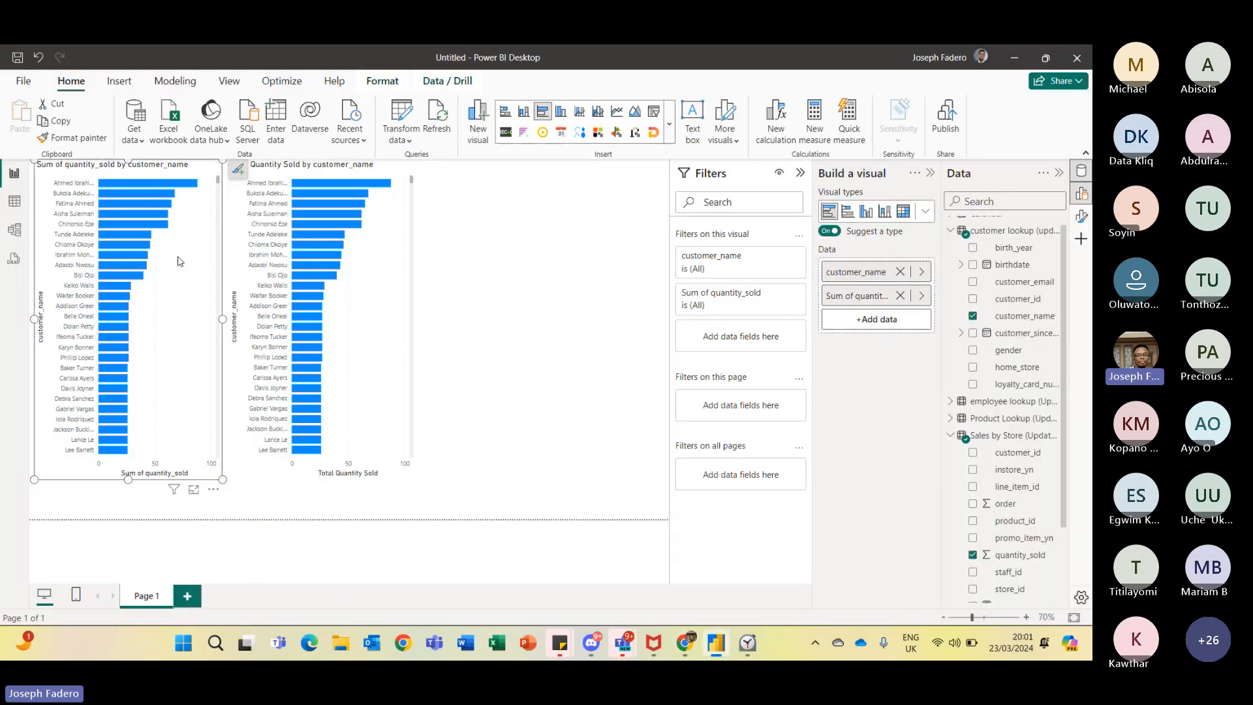
key(alt+Tab)
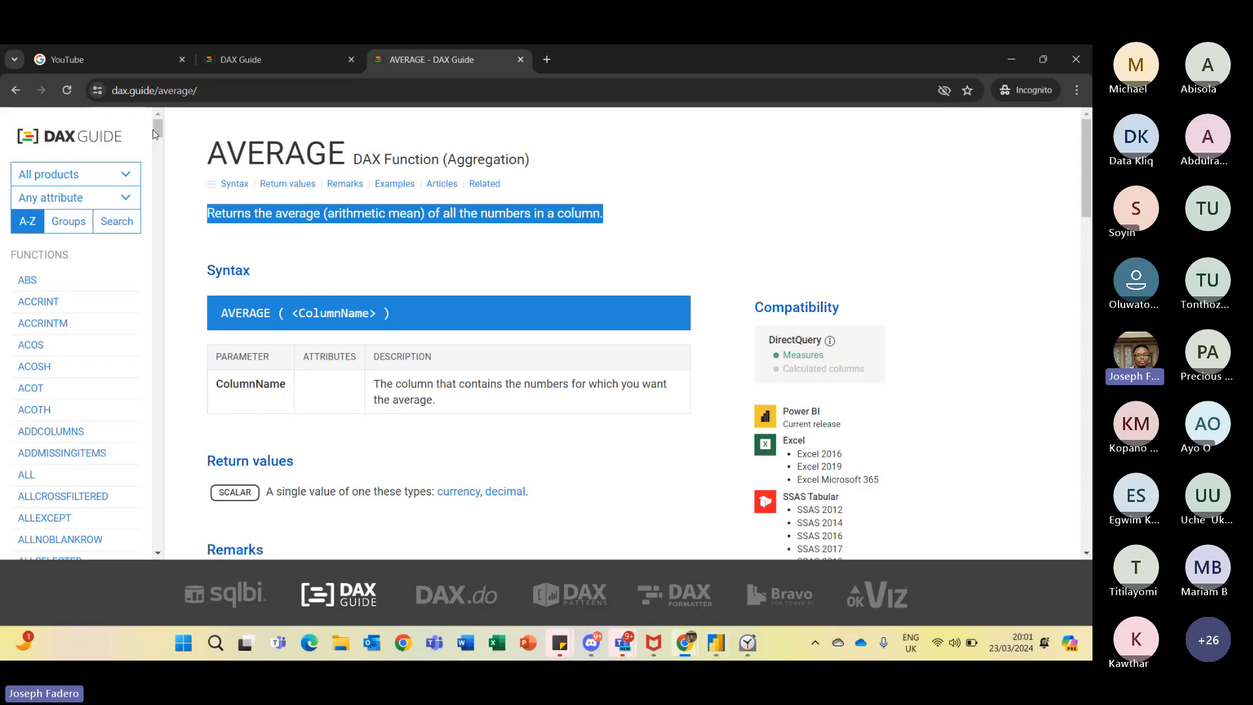
drag(157, 134, 159, 541)
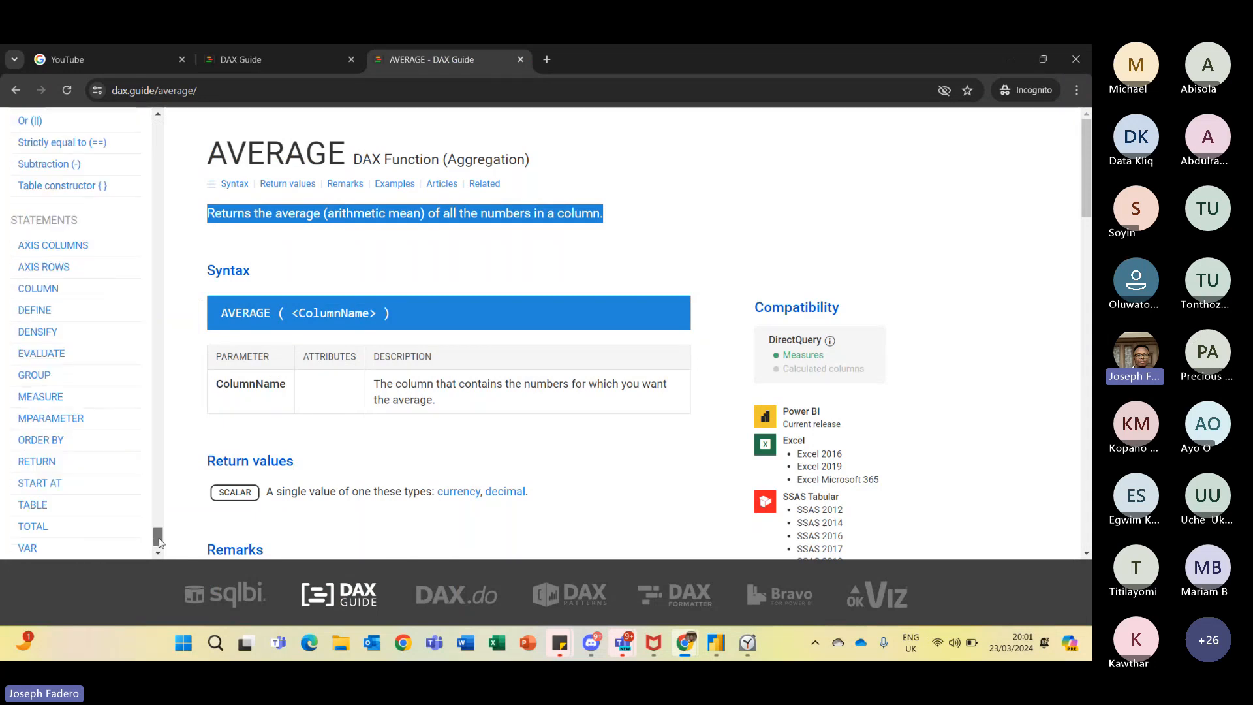
drag(159, 542, 162, 134)
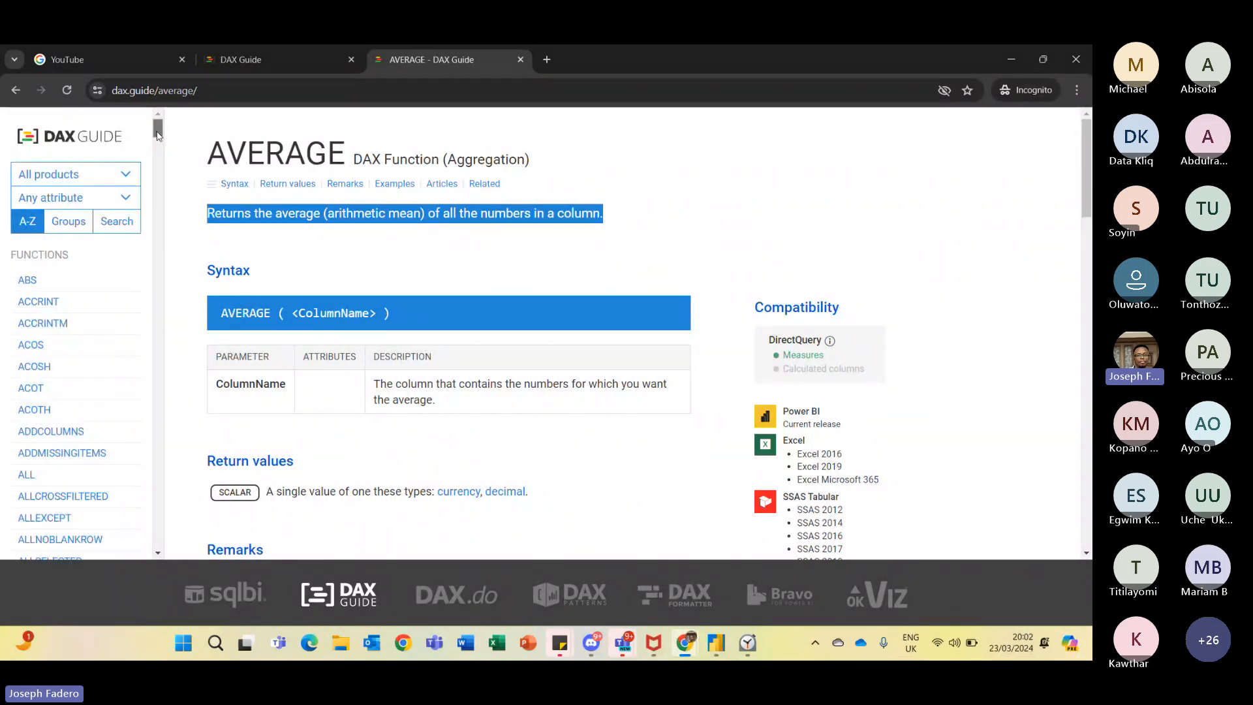
scroll(157, 143, down, 3)
scroll(157, 144, down, 4)
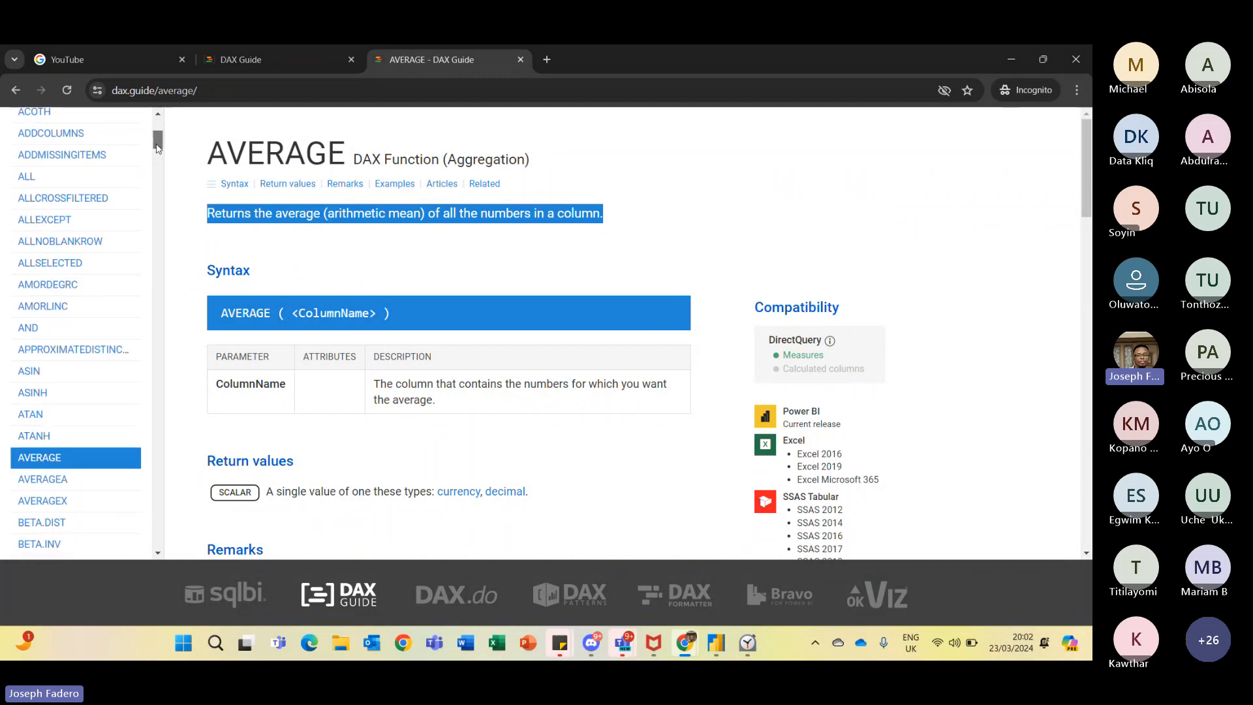
scroll(157, 145, up, 2)
mouse_move(156, 145)
mouse_down()
mouse_move(157, 127)
mouse_move(158, 210)
mouse_move(138, 161)
mouse_move(148, 130)
mouse_move(154, 164)
mouse_up()
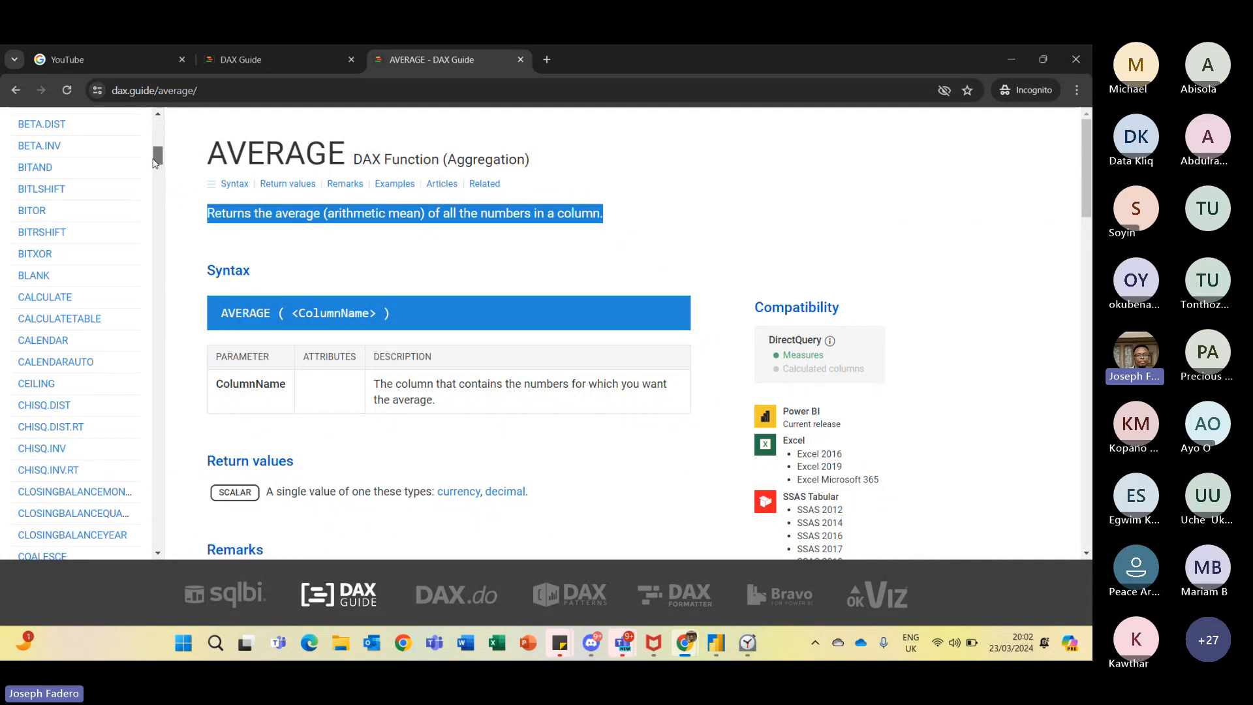
drag(154, 163, 160, 115)
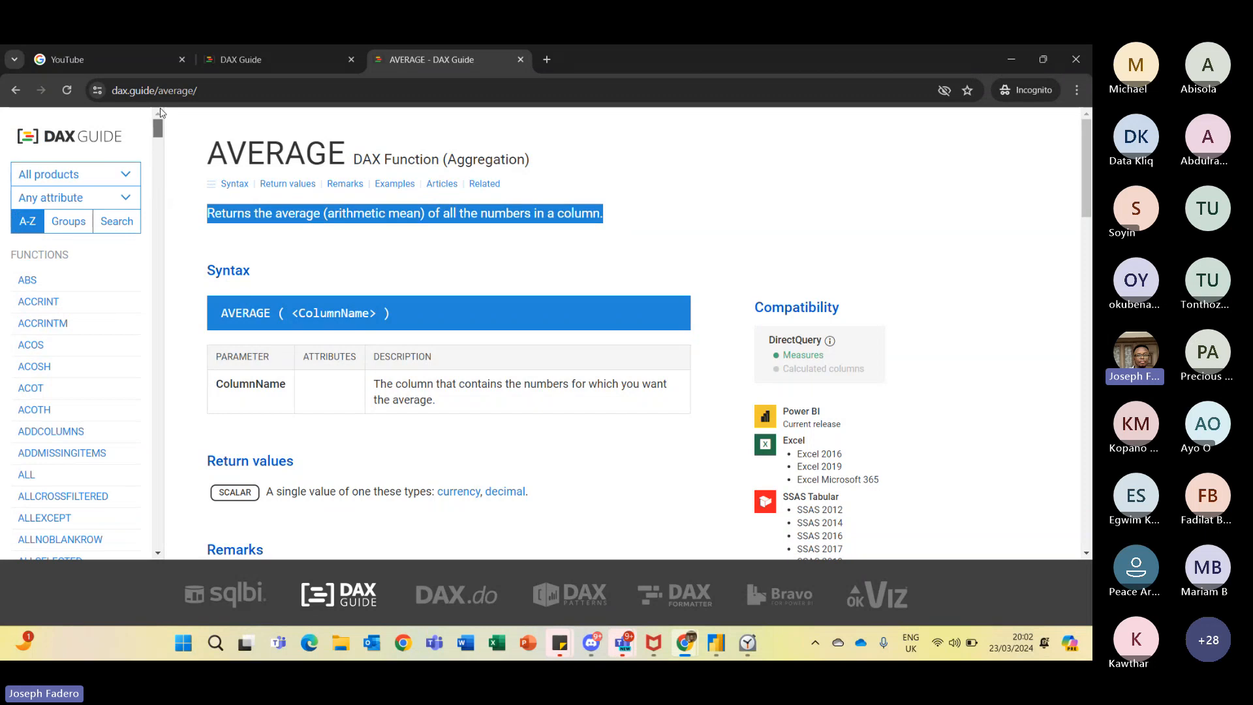
- Return to Power BI, select the Total Quantity Sold chart, and add a new measure to the Sales by Store table
key(alt+Tab)
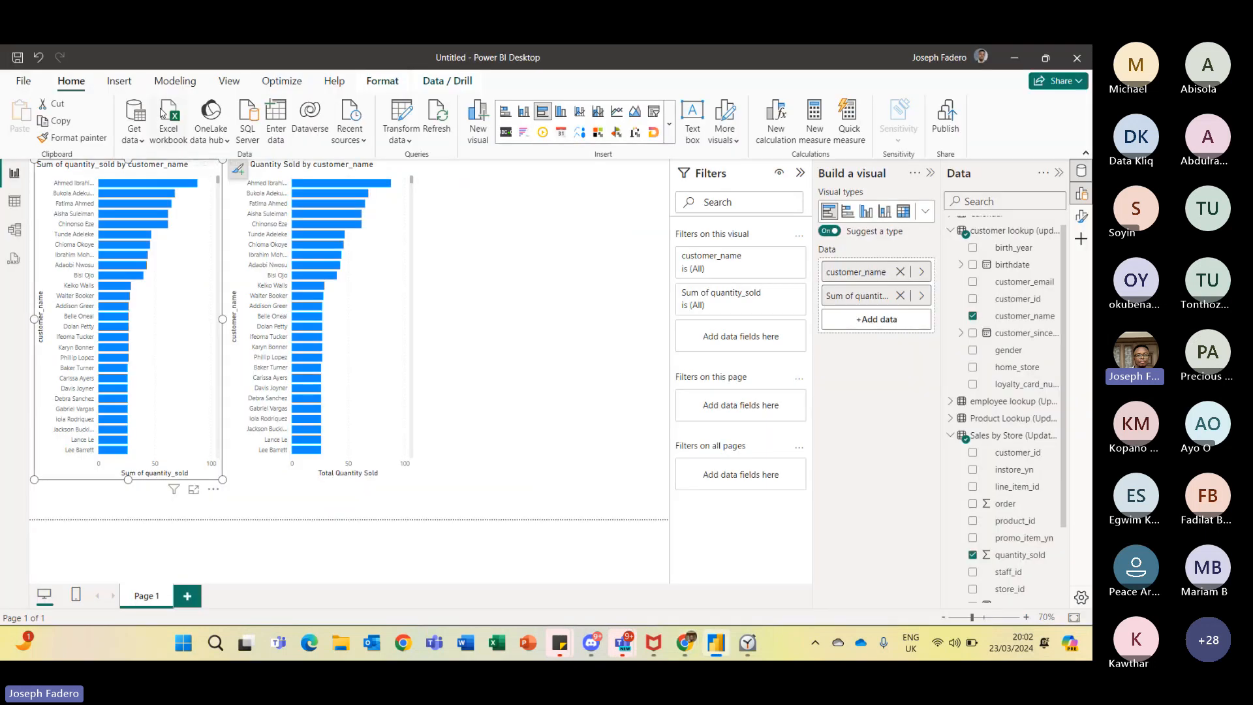
click(375, 170)
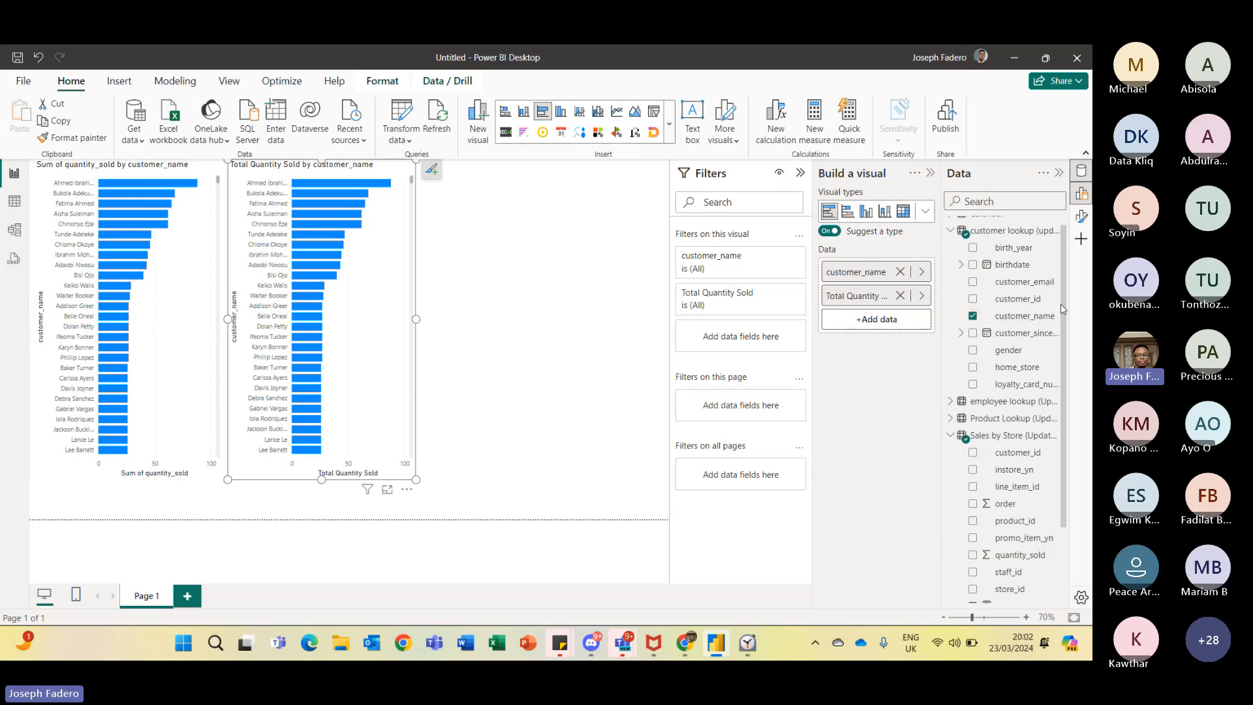
drag(1066, 304, 1079, 408)
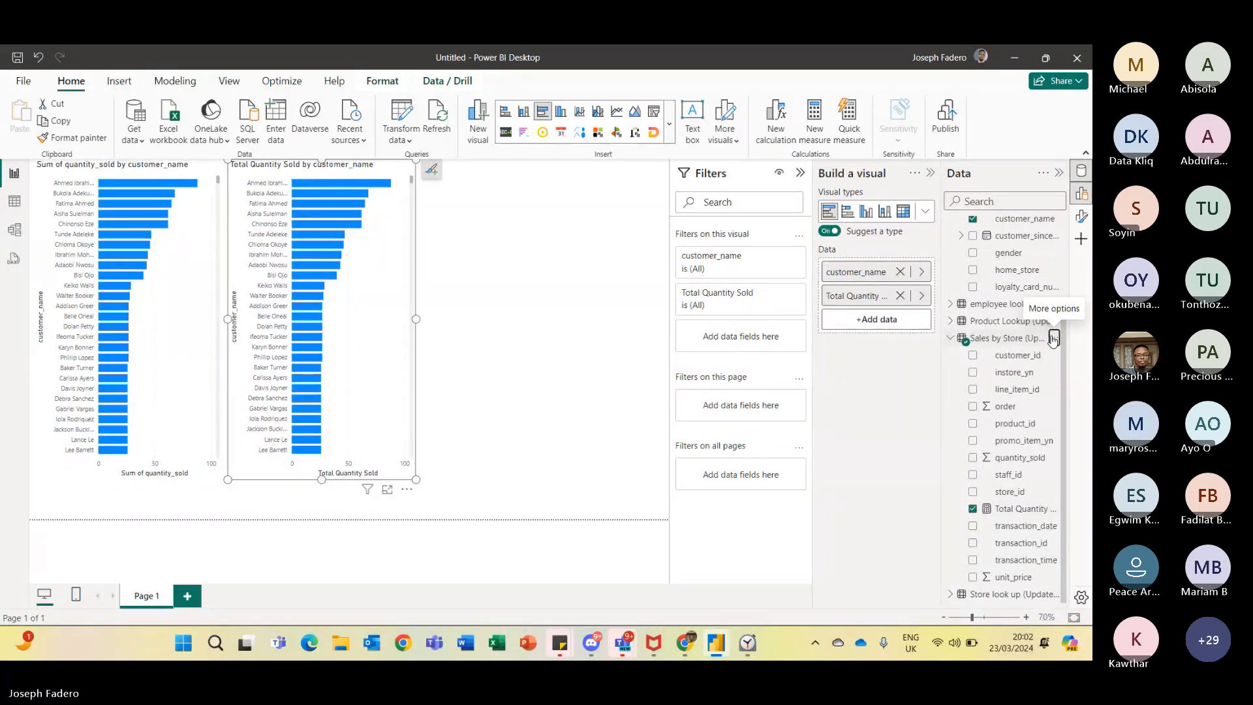
click(1052, 340)
click(847, 87)
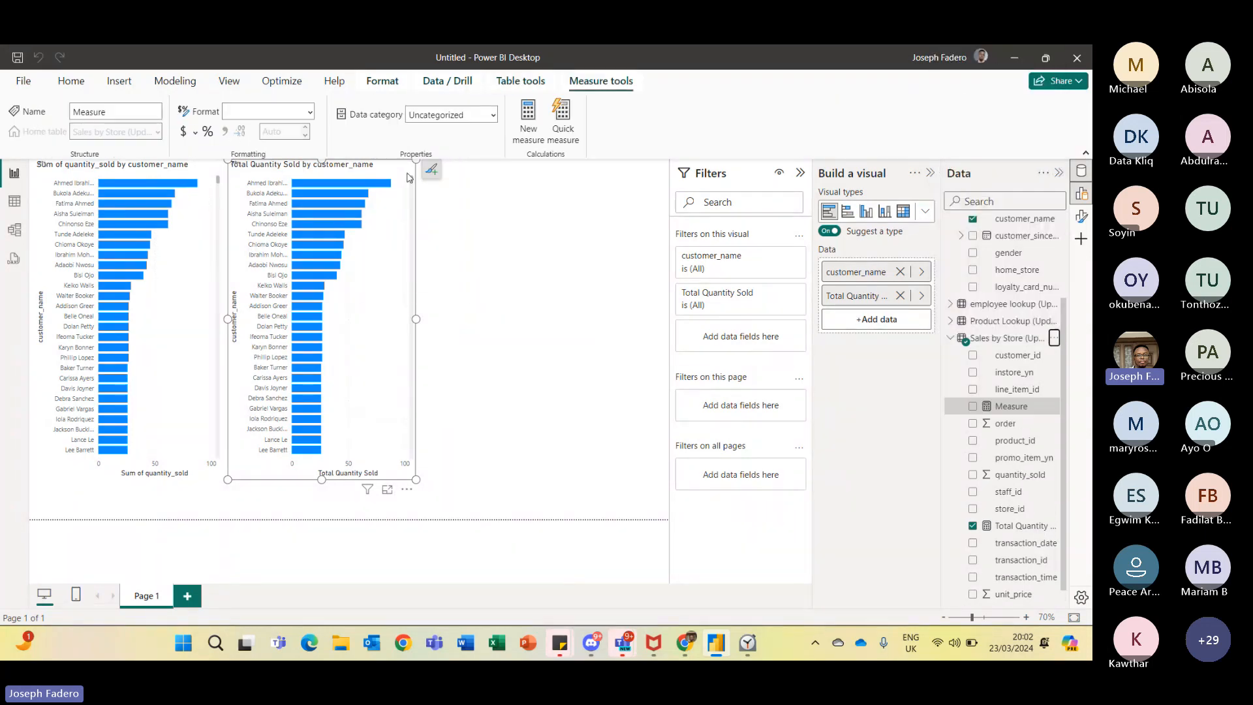
- Define the measure as Average Qtsold = AVERAGE('Sales by Store (Updated-DQ)'[quantity_sold]) and commit it
text(Ave)
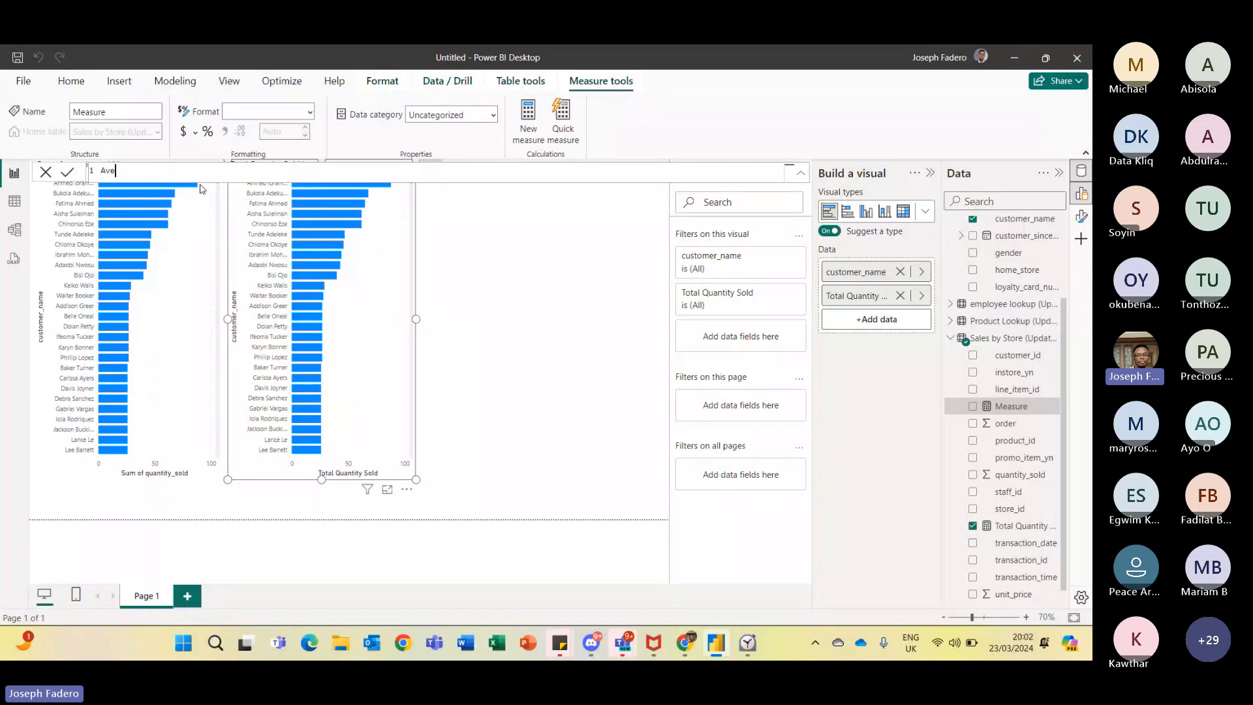
text(rag)
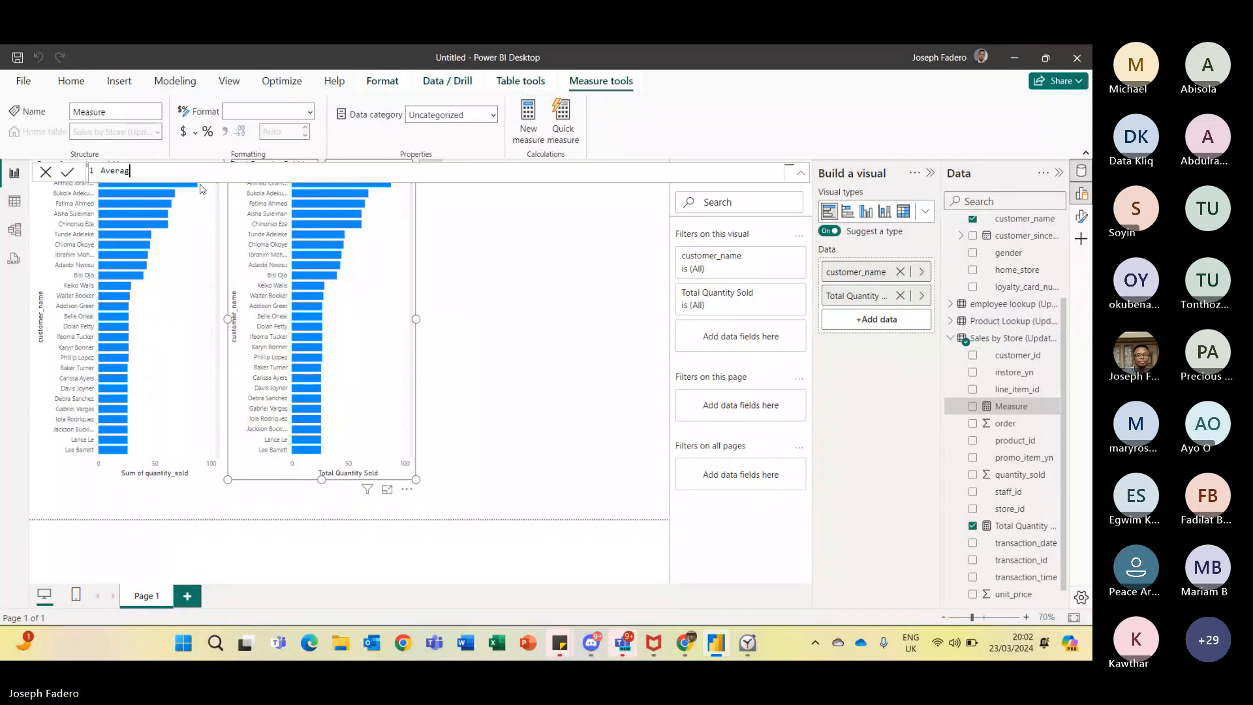
text(e Qts)
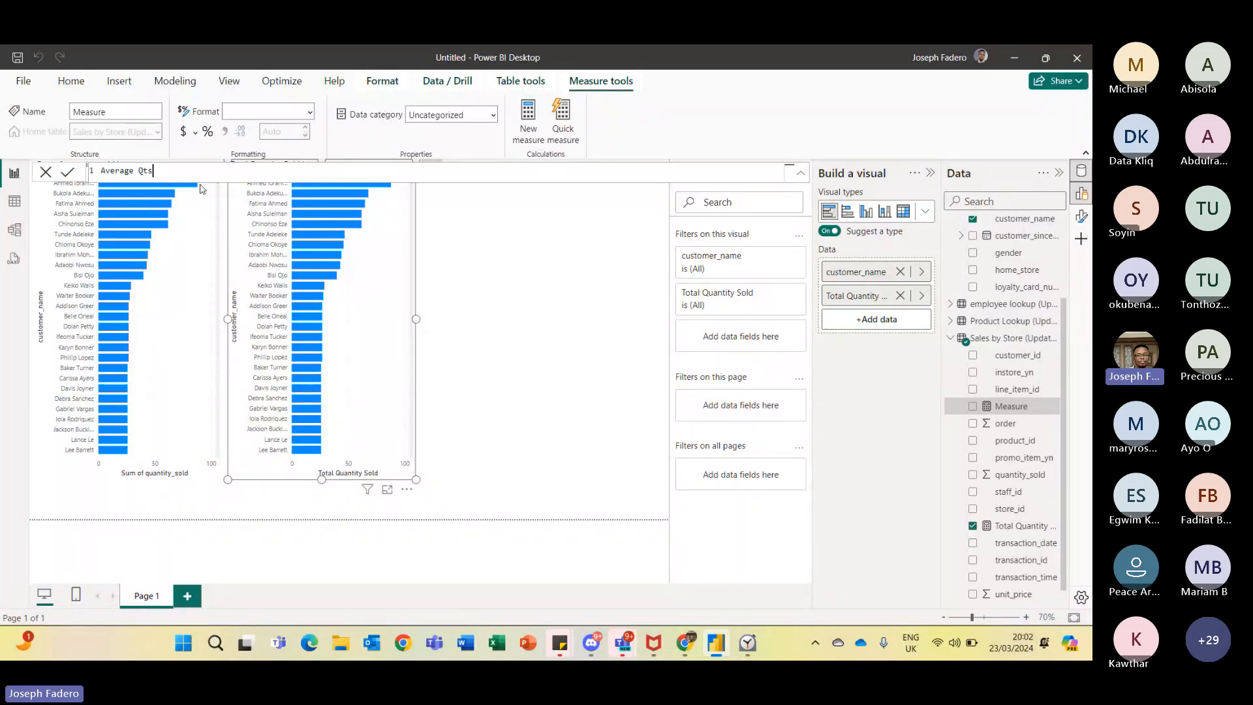
text(old = Avera)
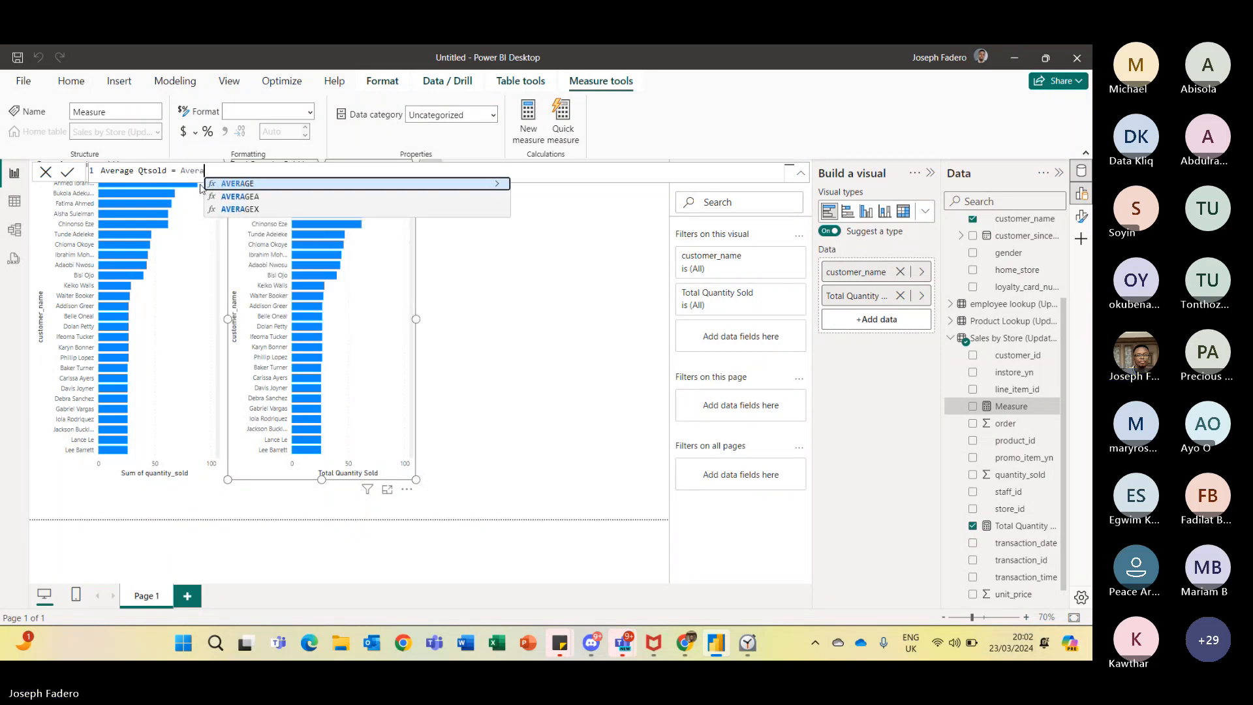
key(Tab)
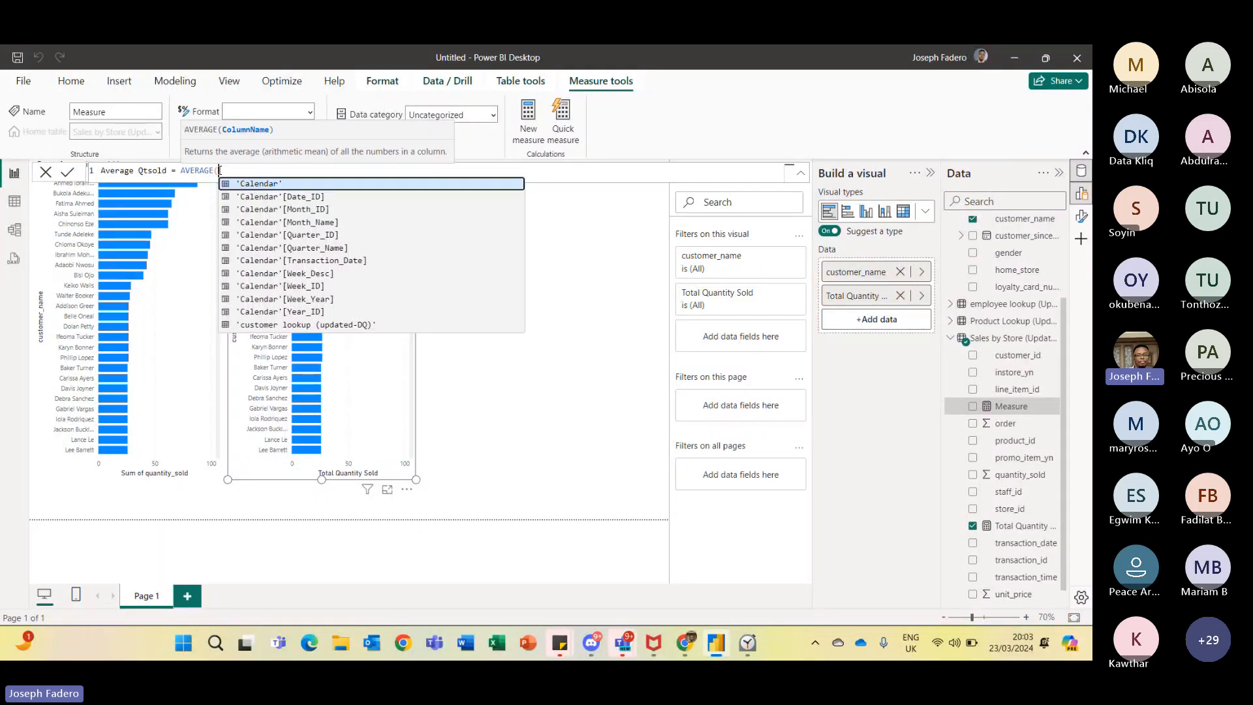
text(s)
key(BackSpace)
text(Q)
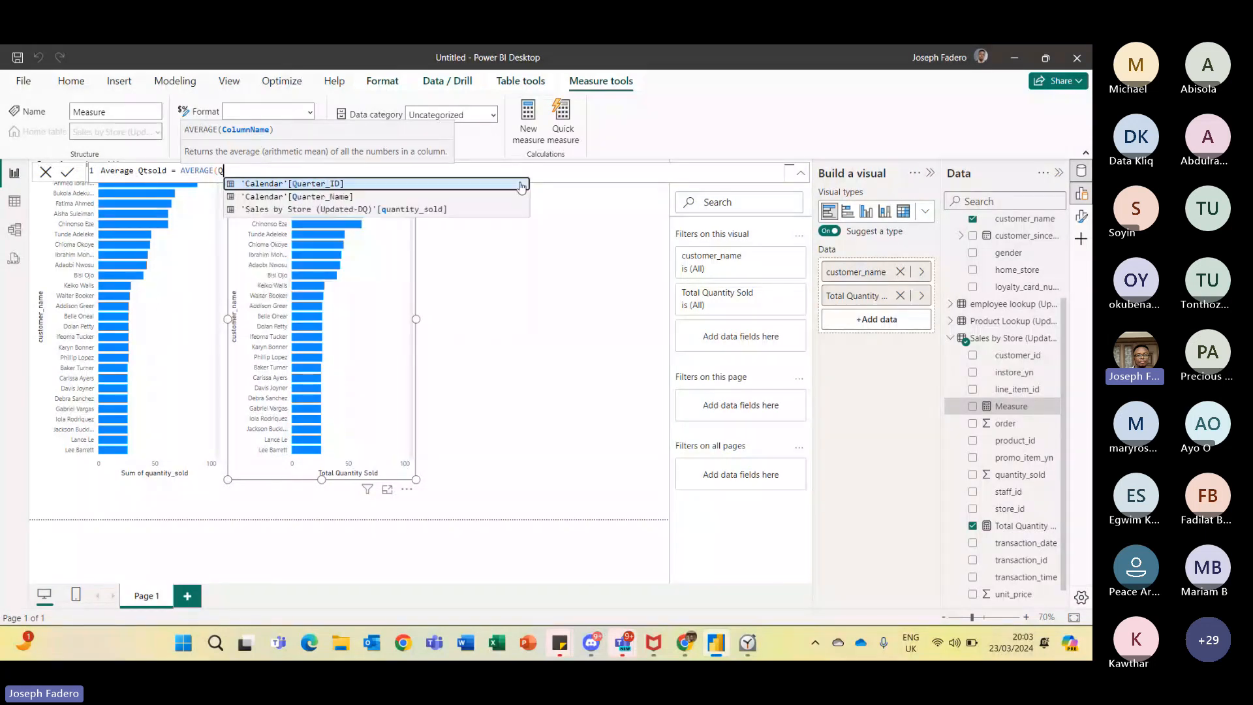
text(uan)
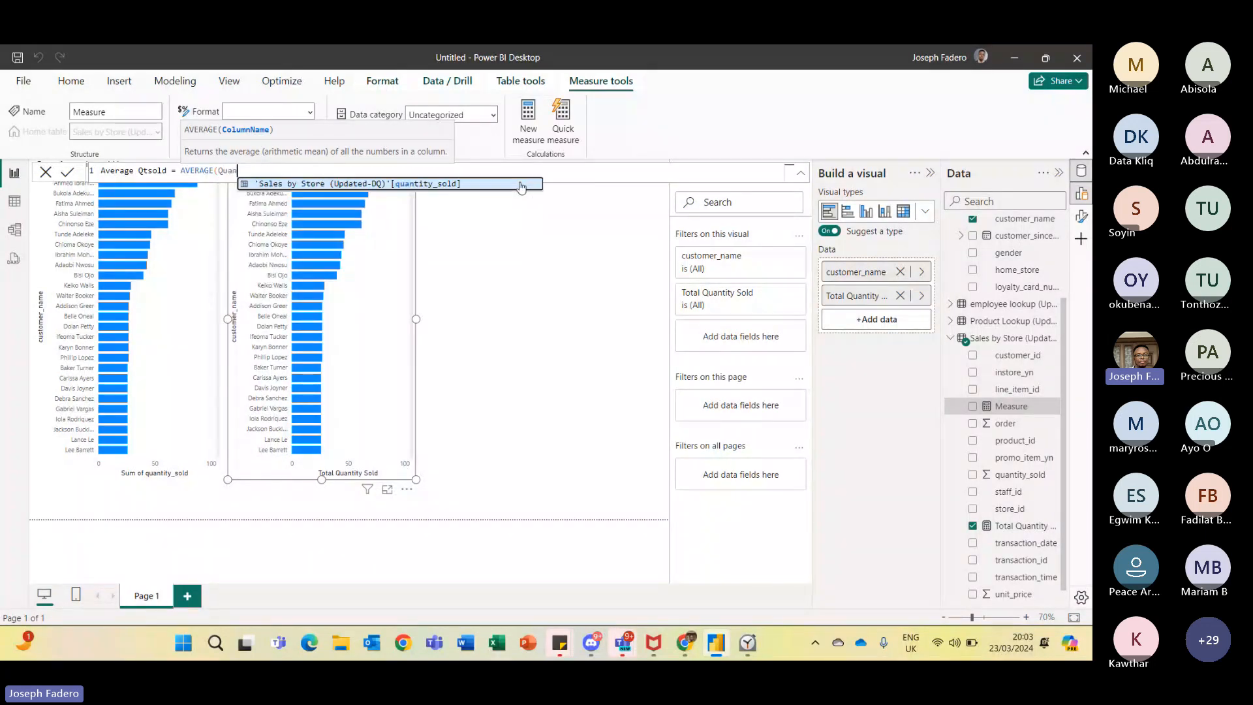
click(481, 184)
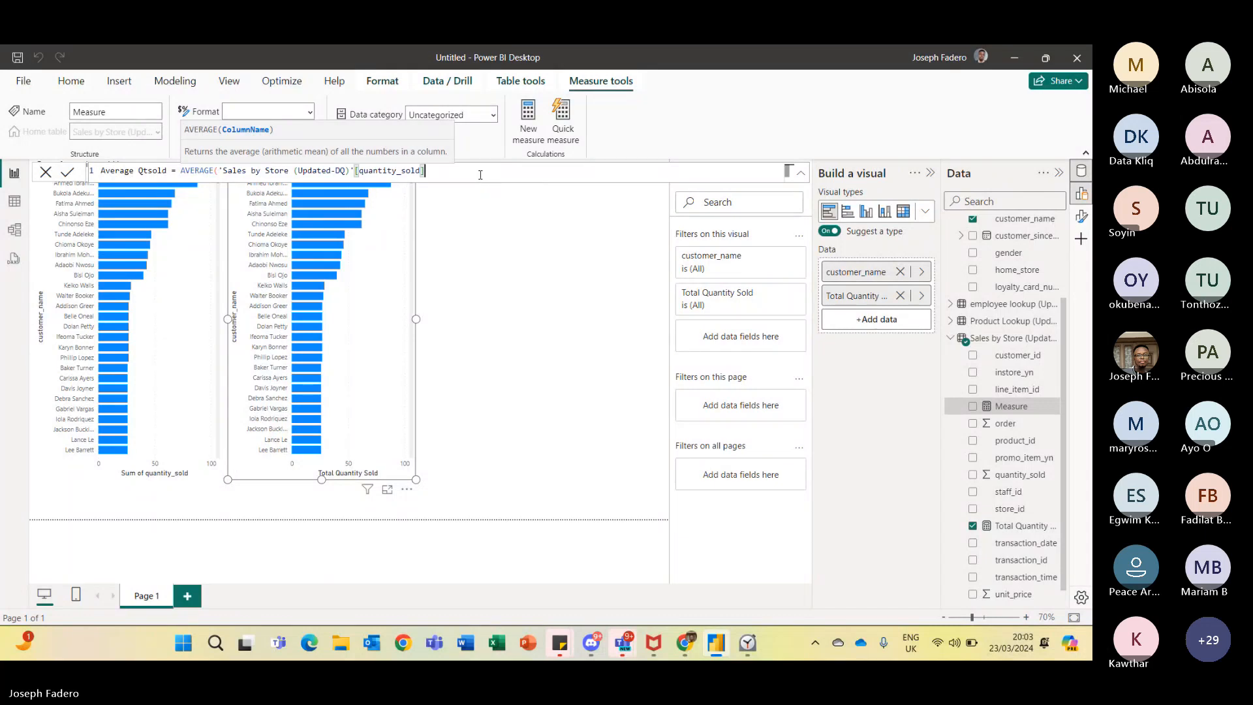
text())
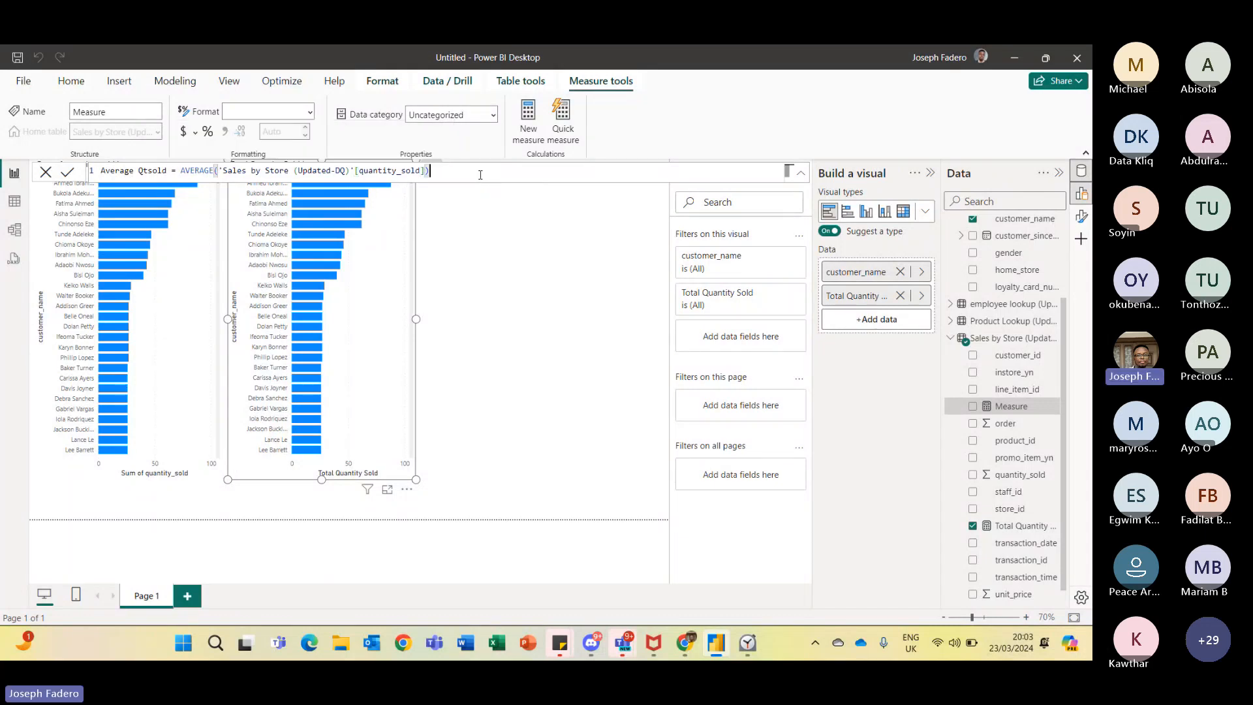
click(67, 171)
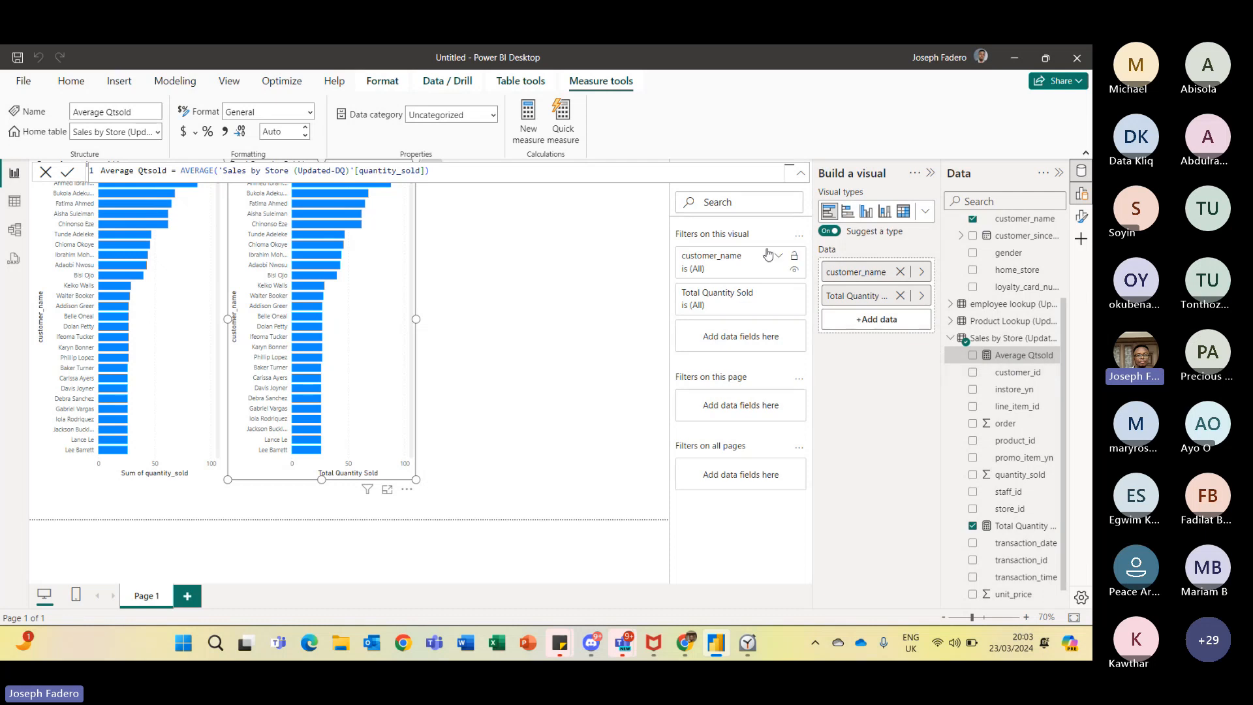
click(801, 178)
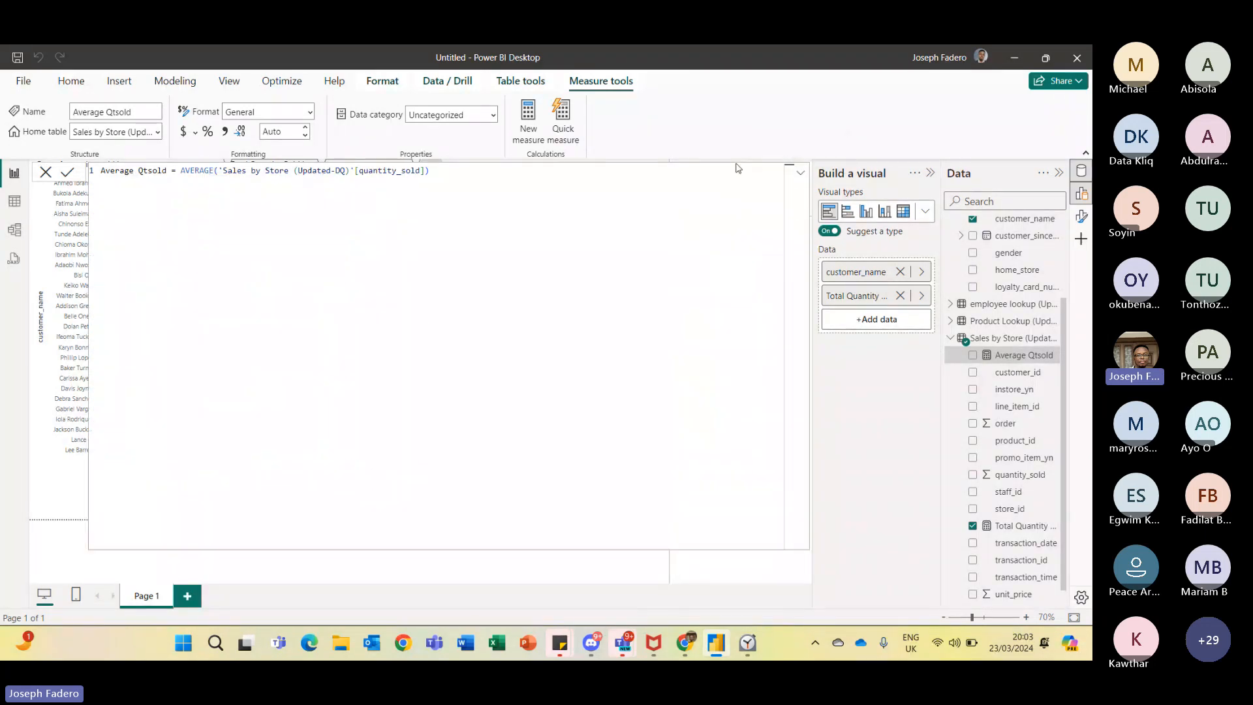
click(800, 176)
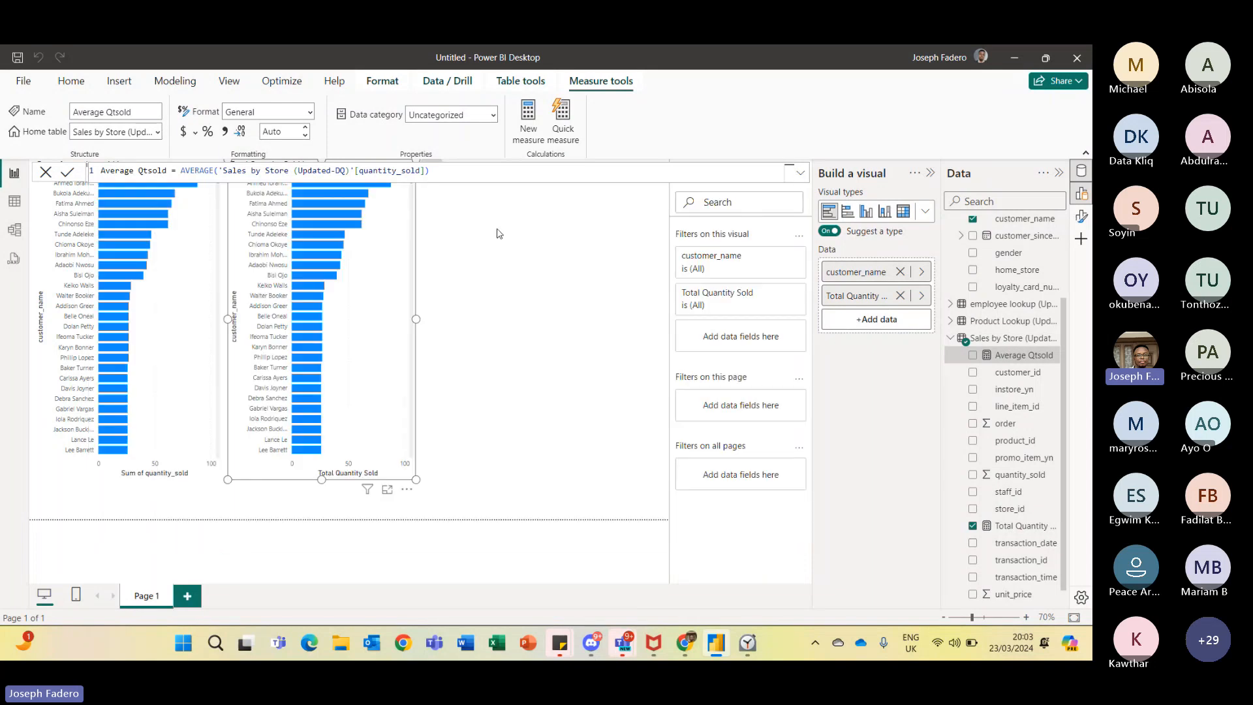
- Show the Average Qtsold measure in a new card visual and move the card beside the bar charts
click(501, 234)
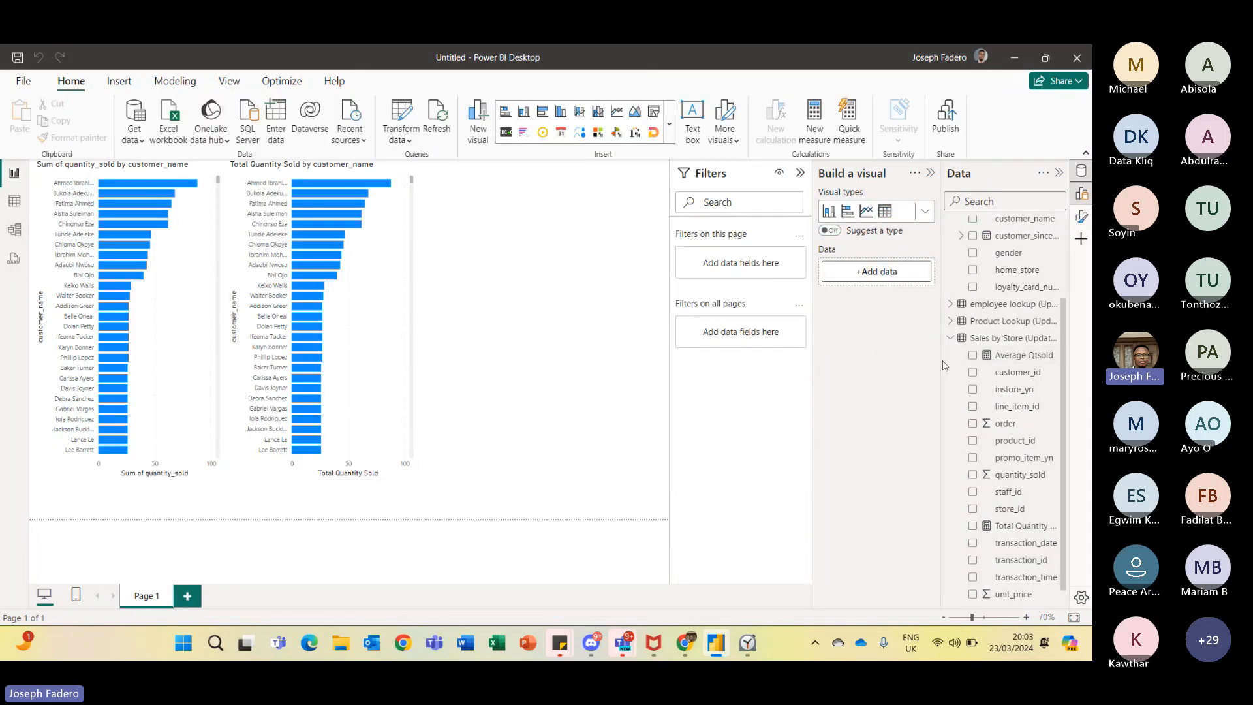
scroll(1030, 366, down, 1)
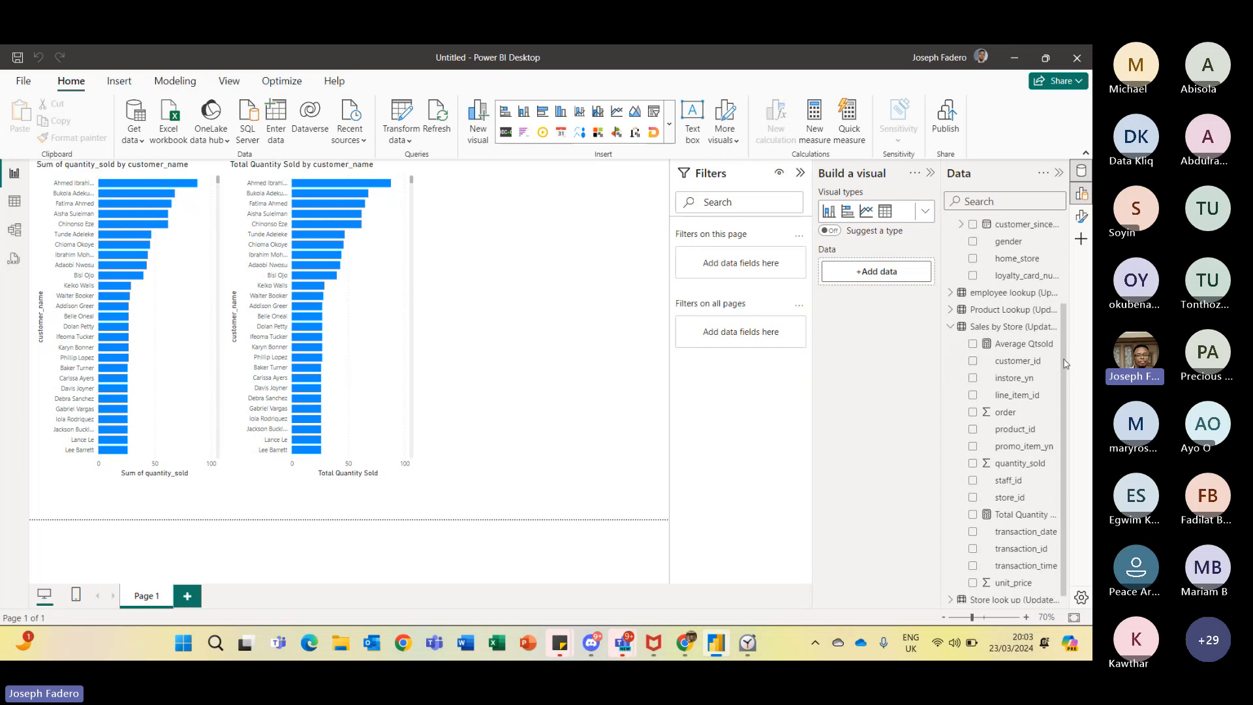
click(1013, 339)
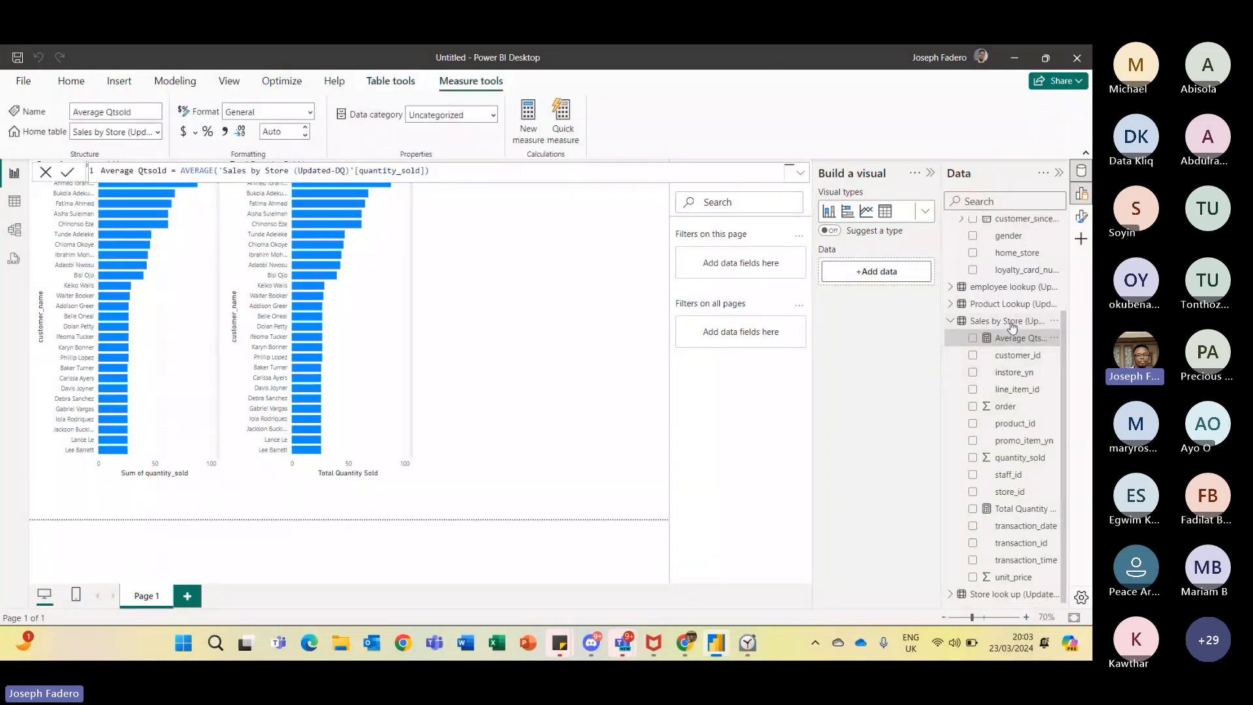
click(1013, 322)
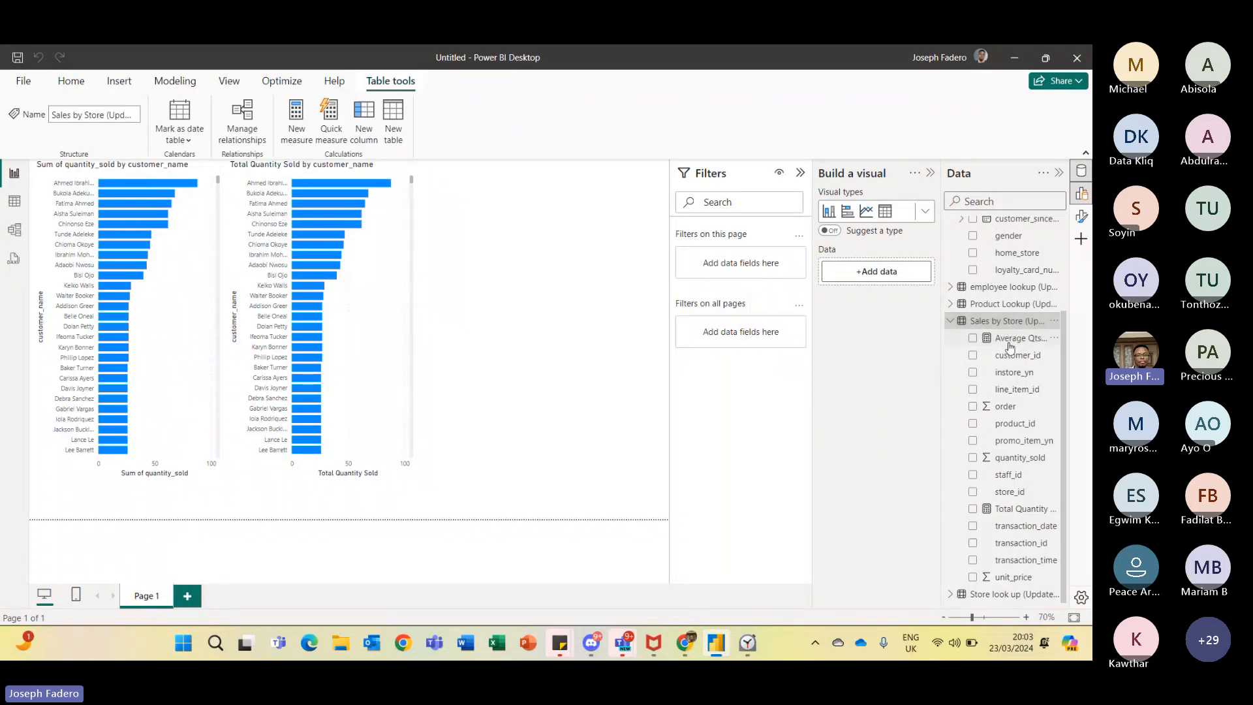
click(1011, 338)
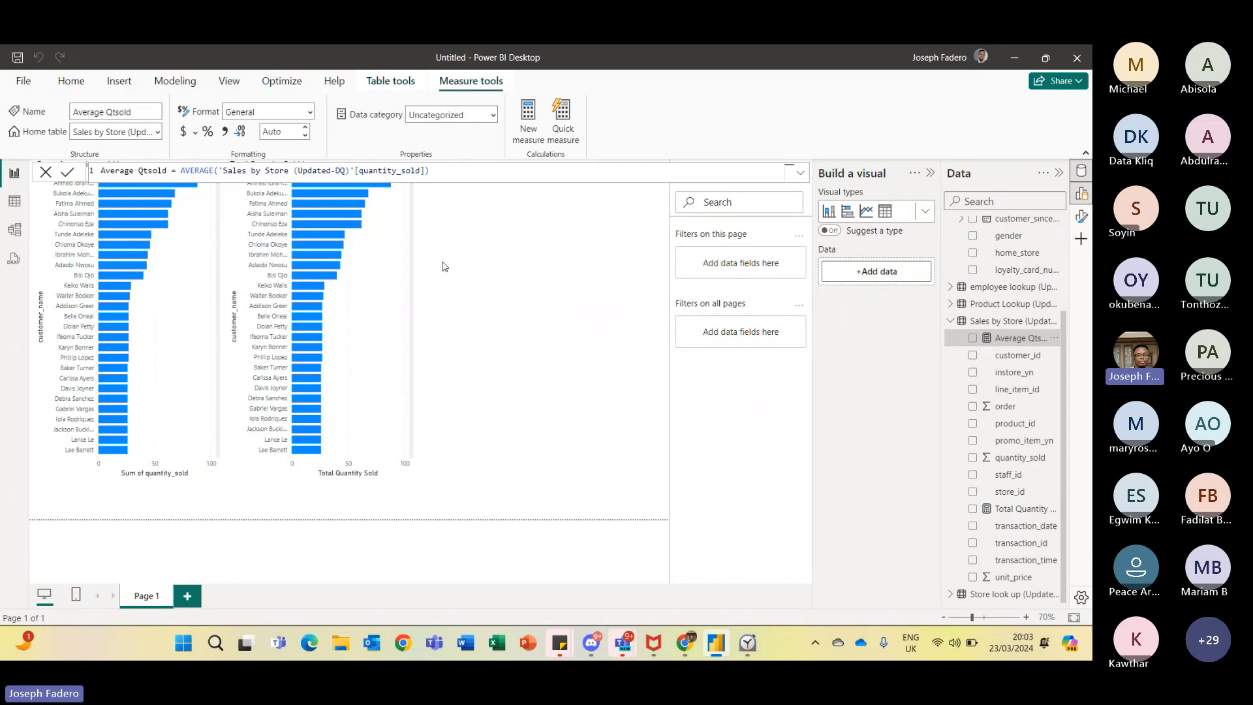
click(480, 315)
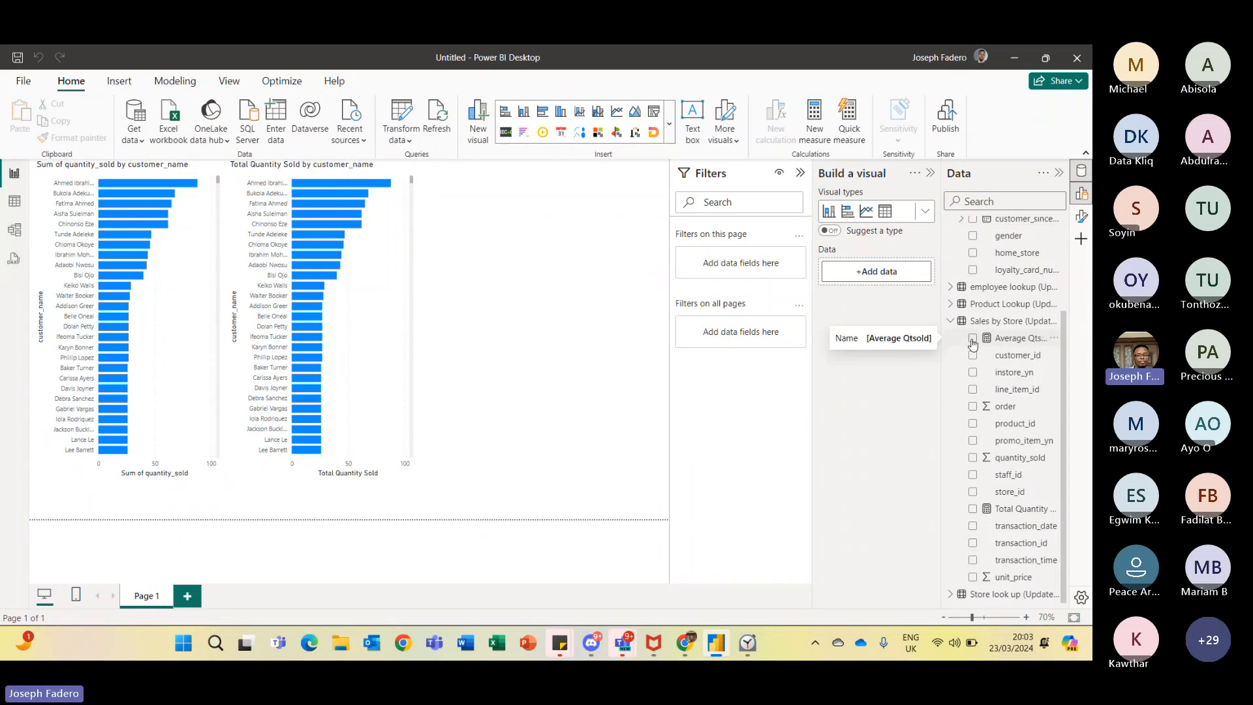
click(973, 340)
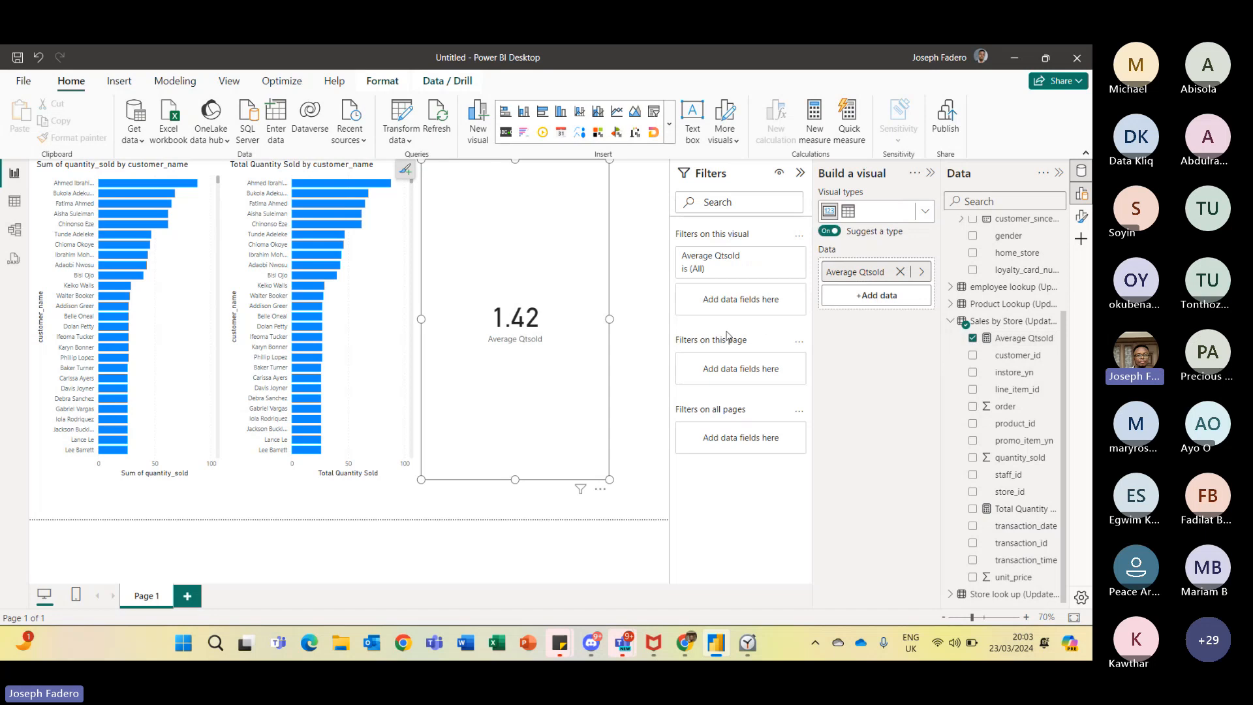
drag(421, 161, 445, 382)
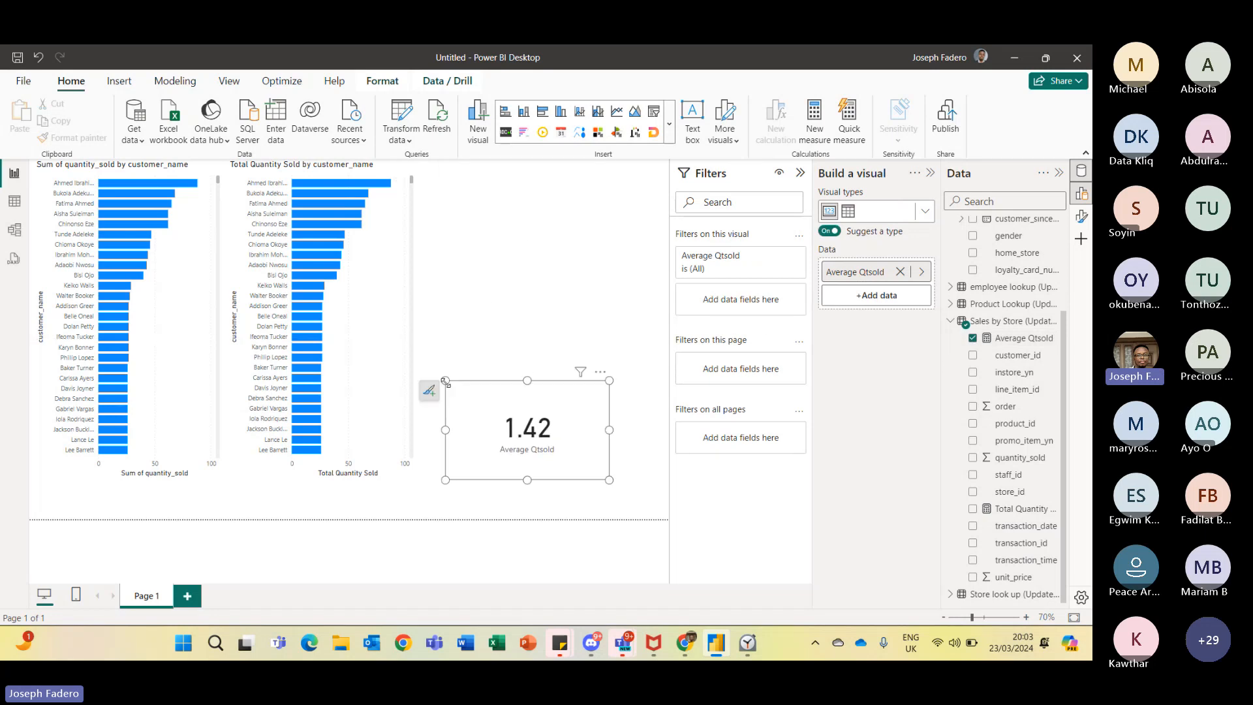
- Try adding the product field from Product Lookup to the Average Qtsold card, then remove it again
click(958, 307)
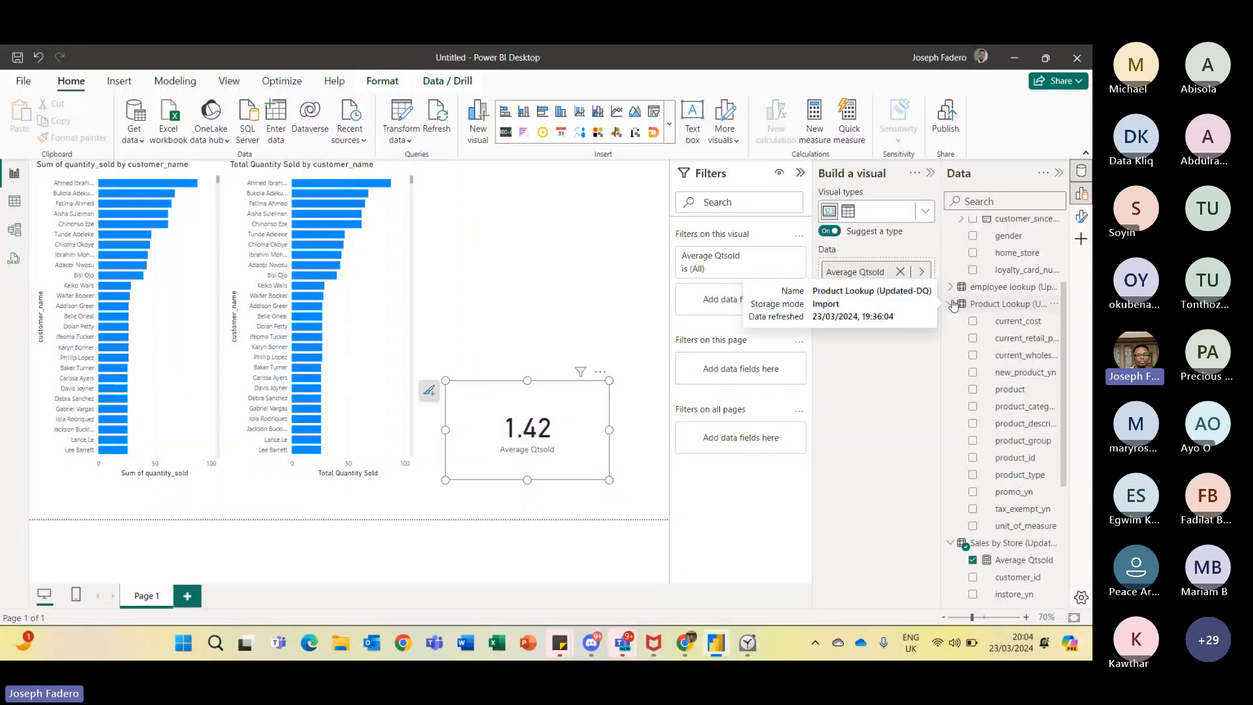
click(972, 391)
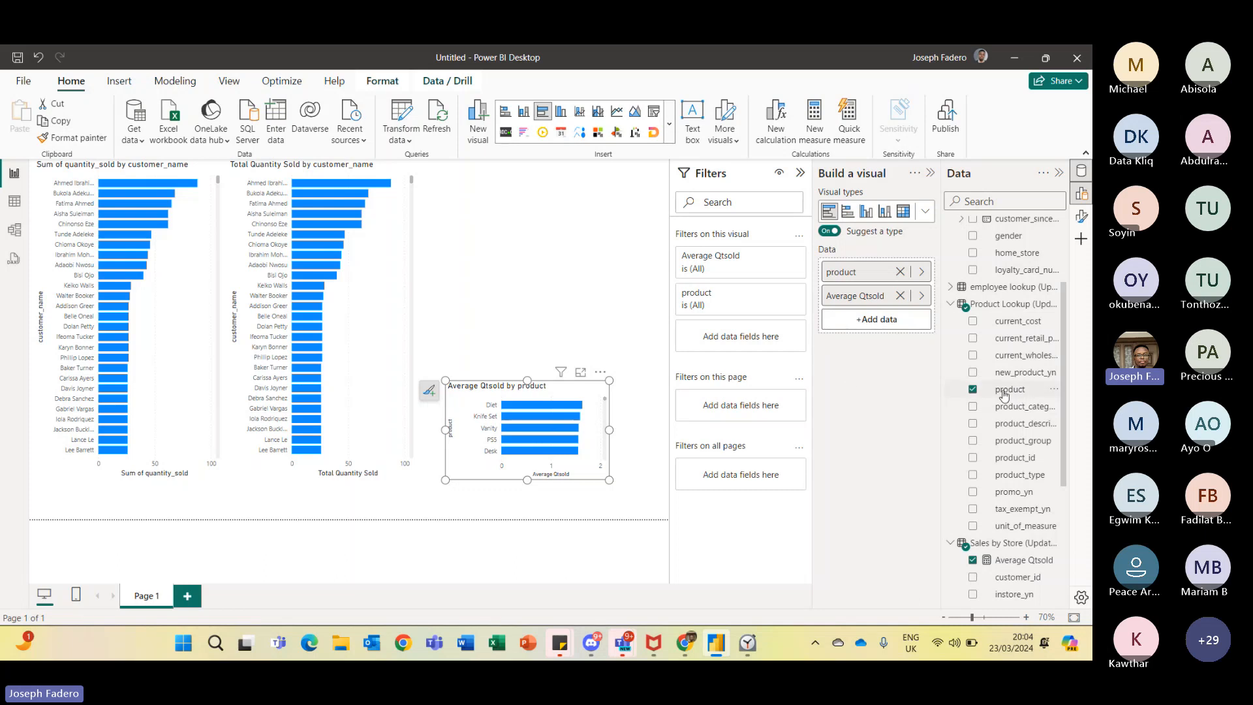
click(973, 390)
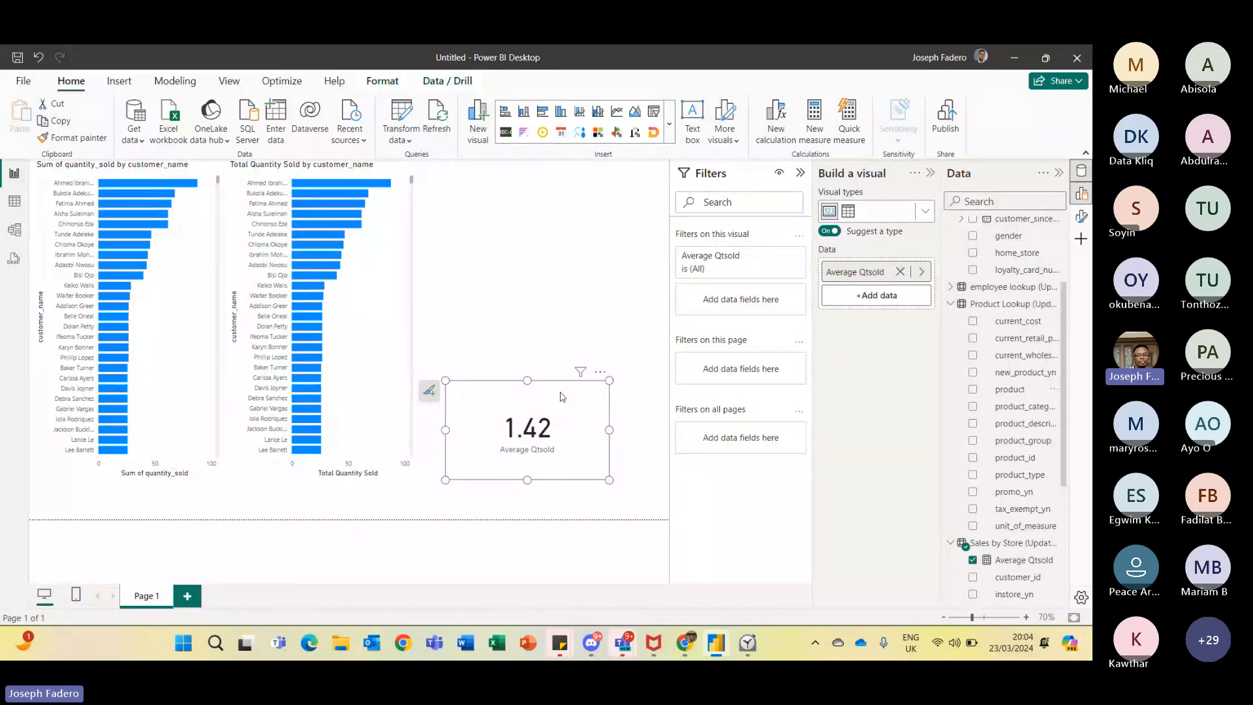
- Delete the Average Qtsold card visual from the report page
click(599, 375)
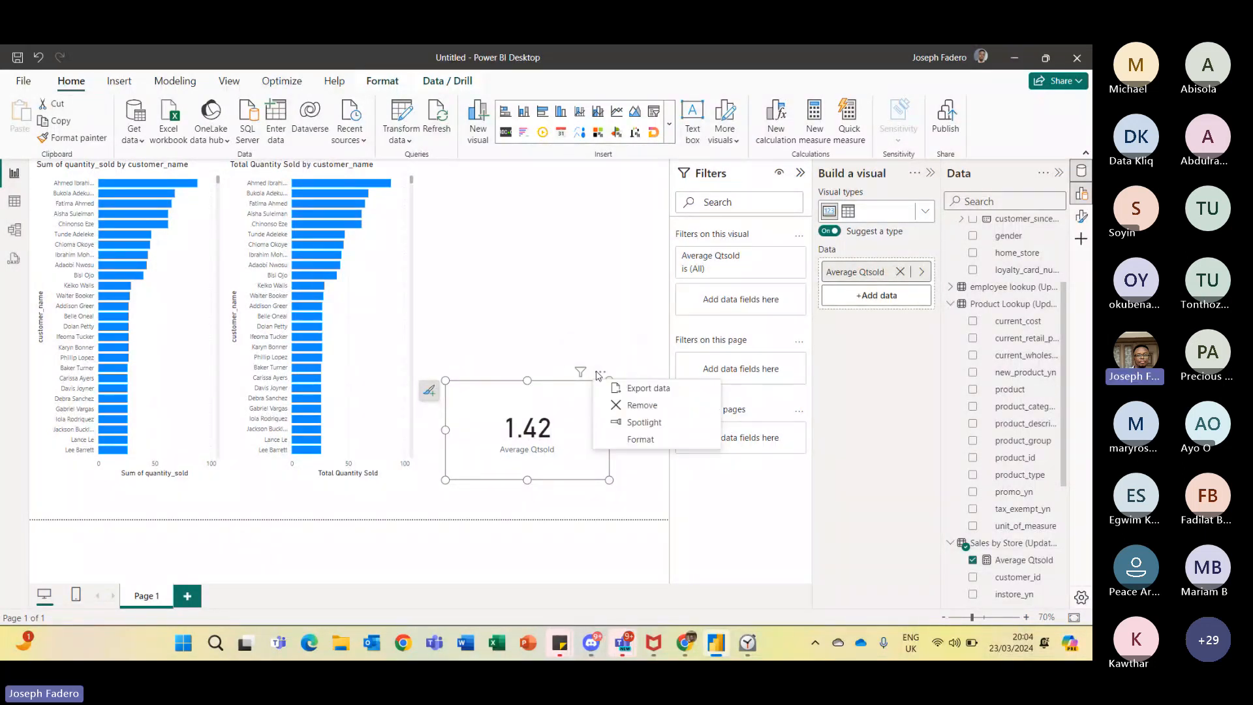
click(637, 404)
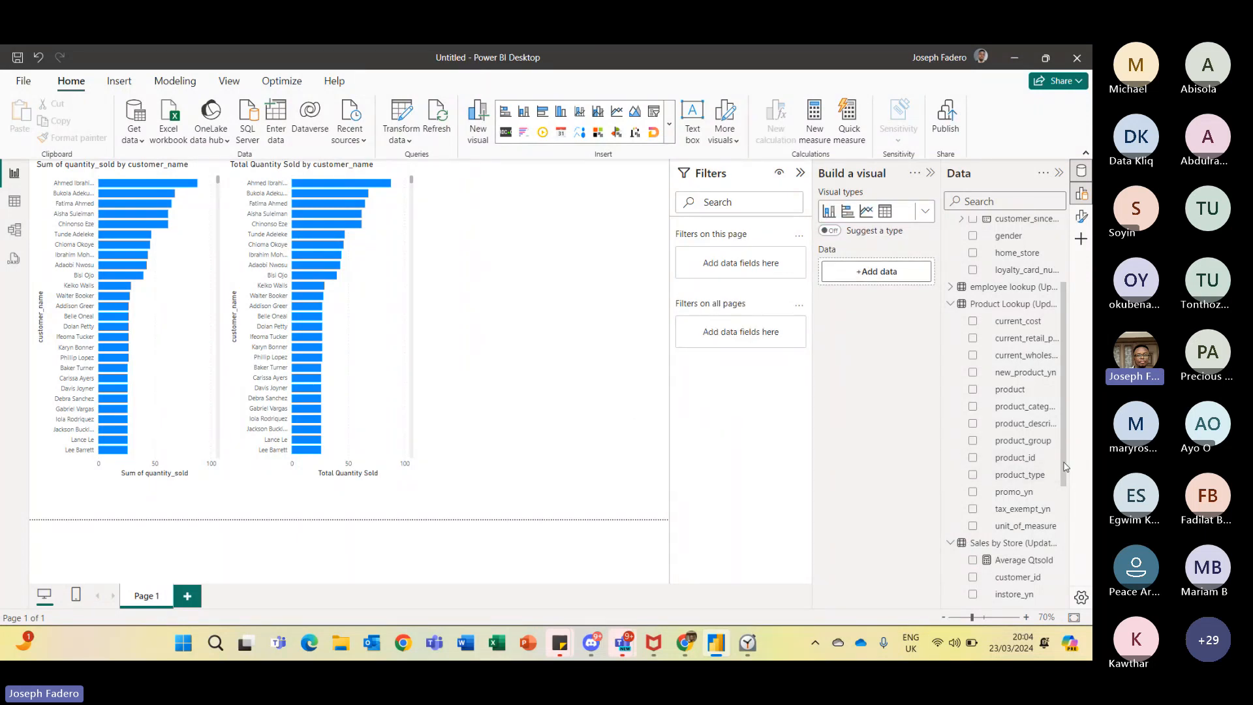
scroll(1058, 470, down, 5)
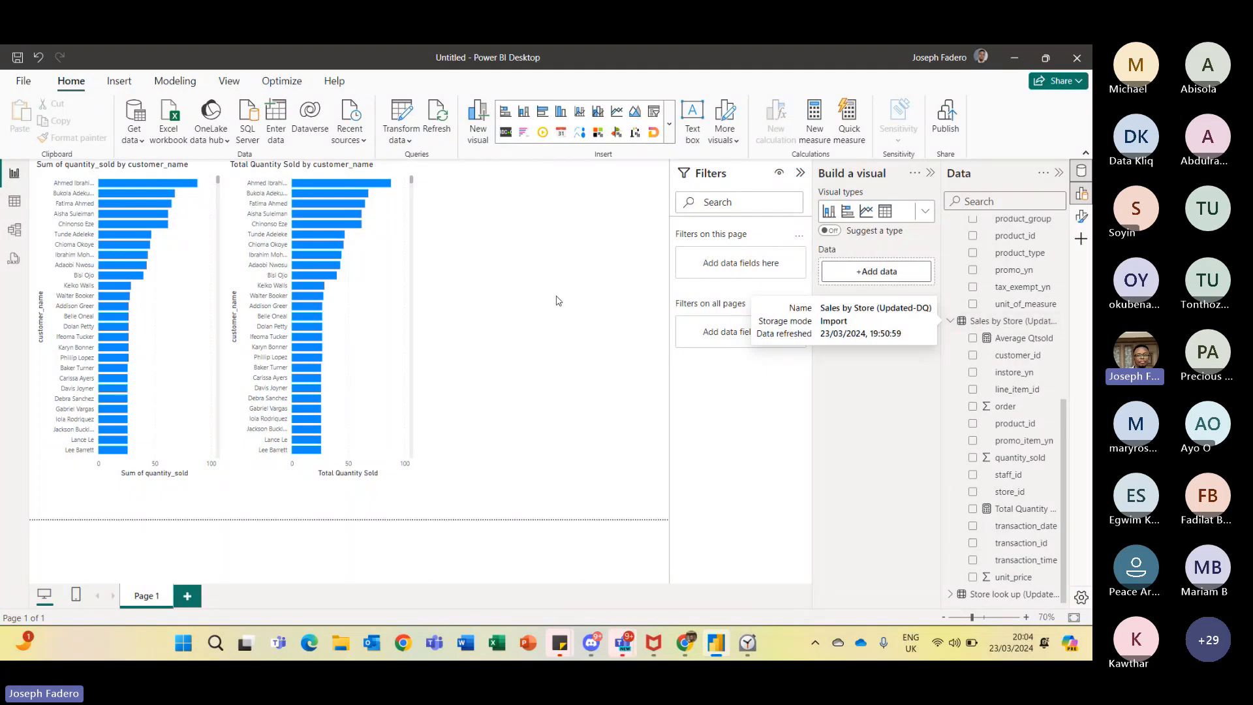
- Switch to the Teams meeting window and review the meeting chat and the participants list
mouse_move(623, 646)
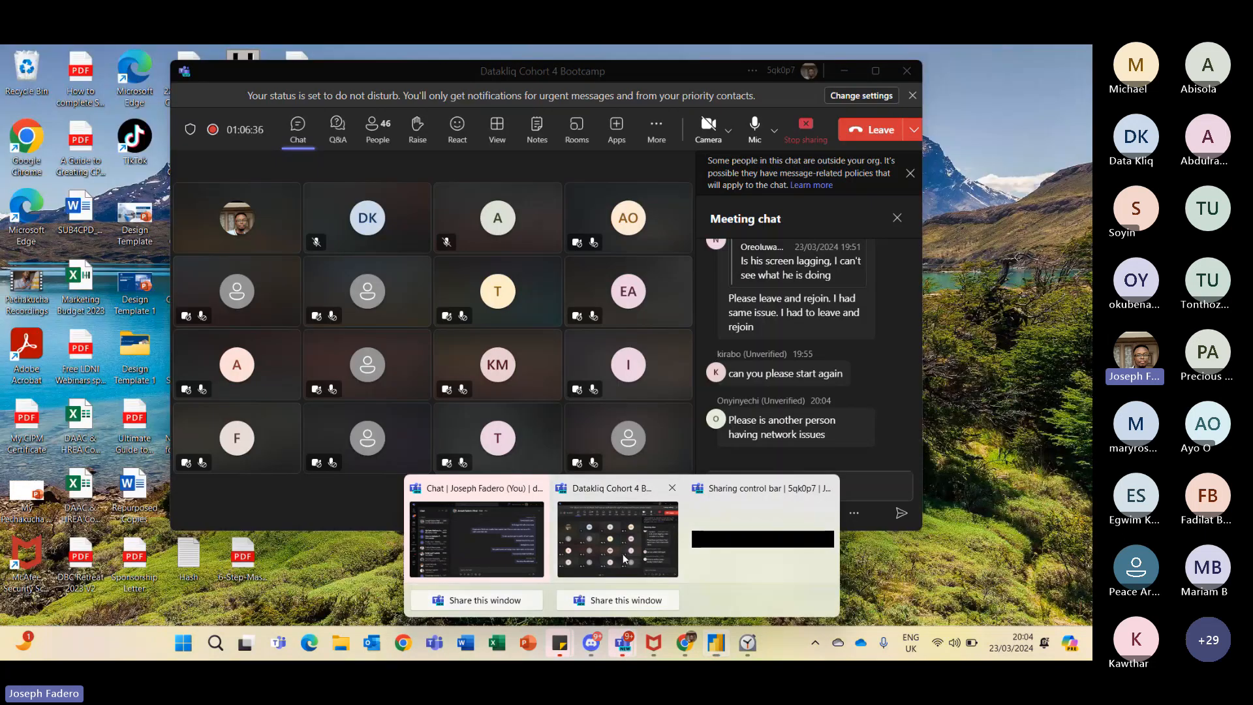
click(623, 559)
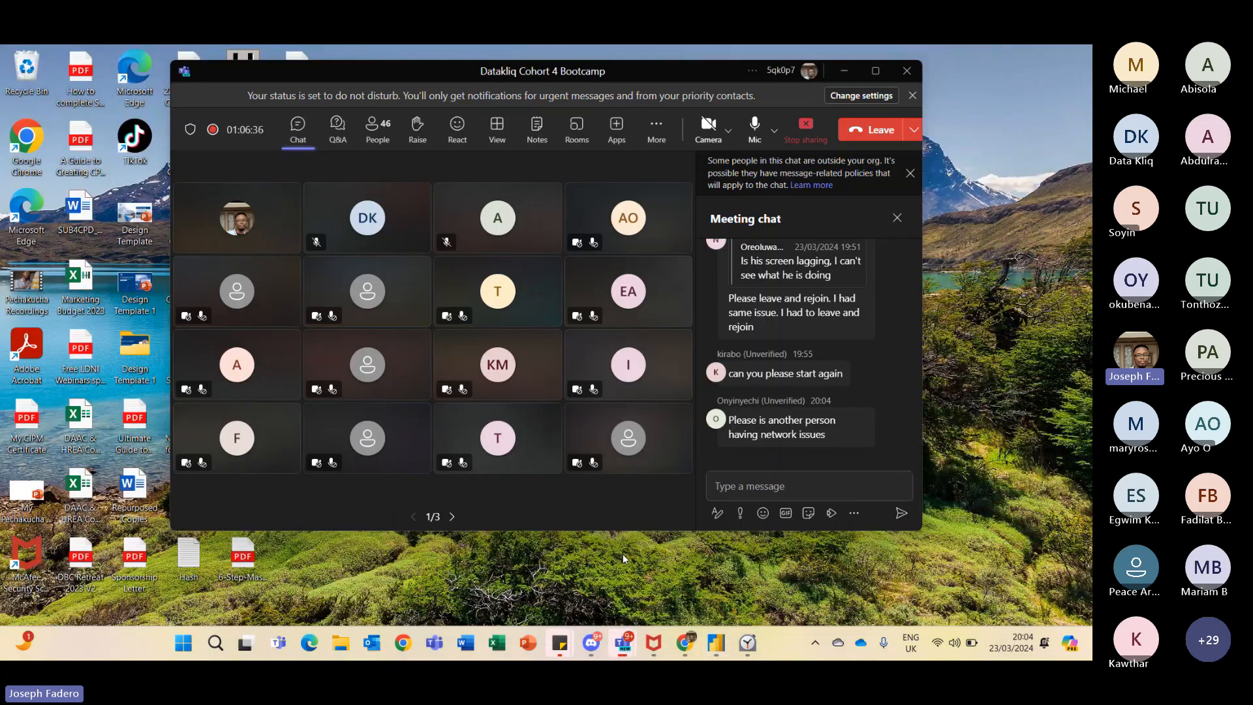
click(735, 480)
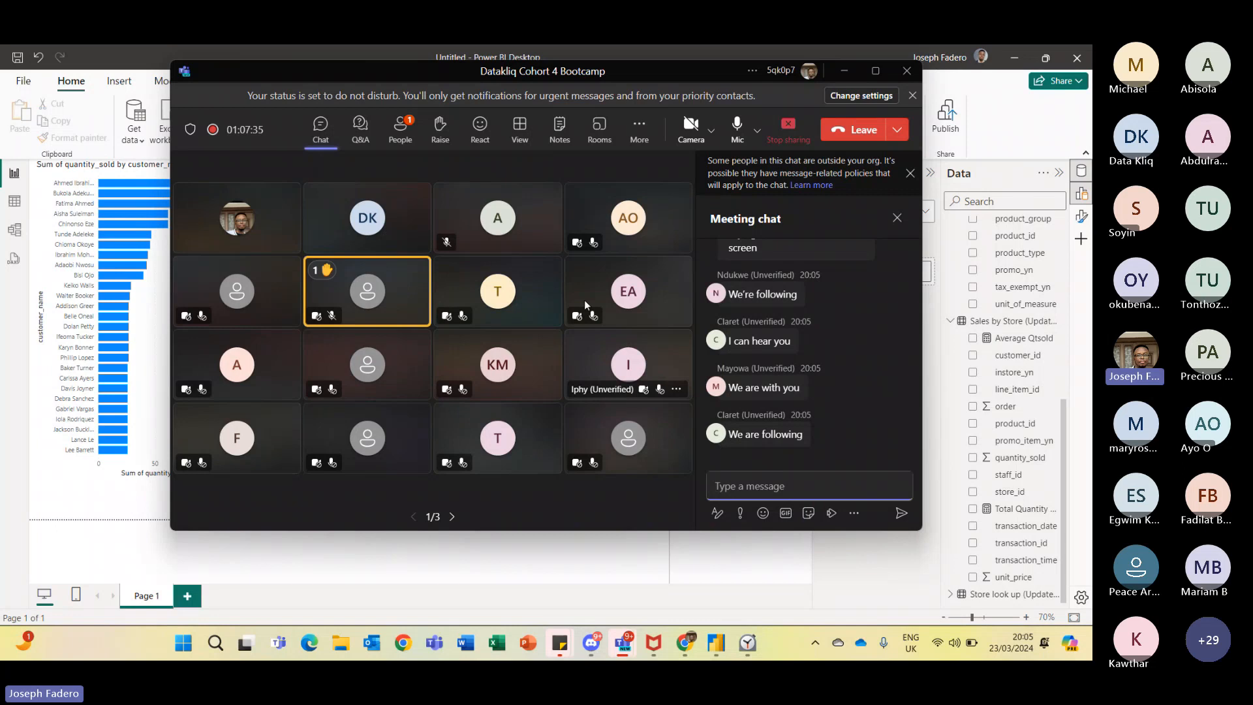
click(409, 126)
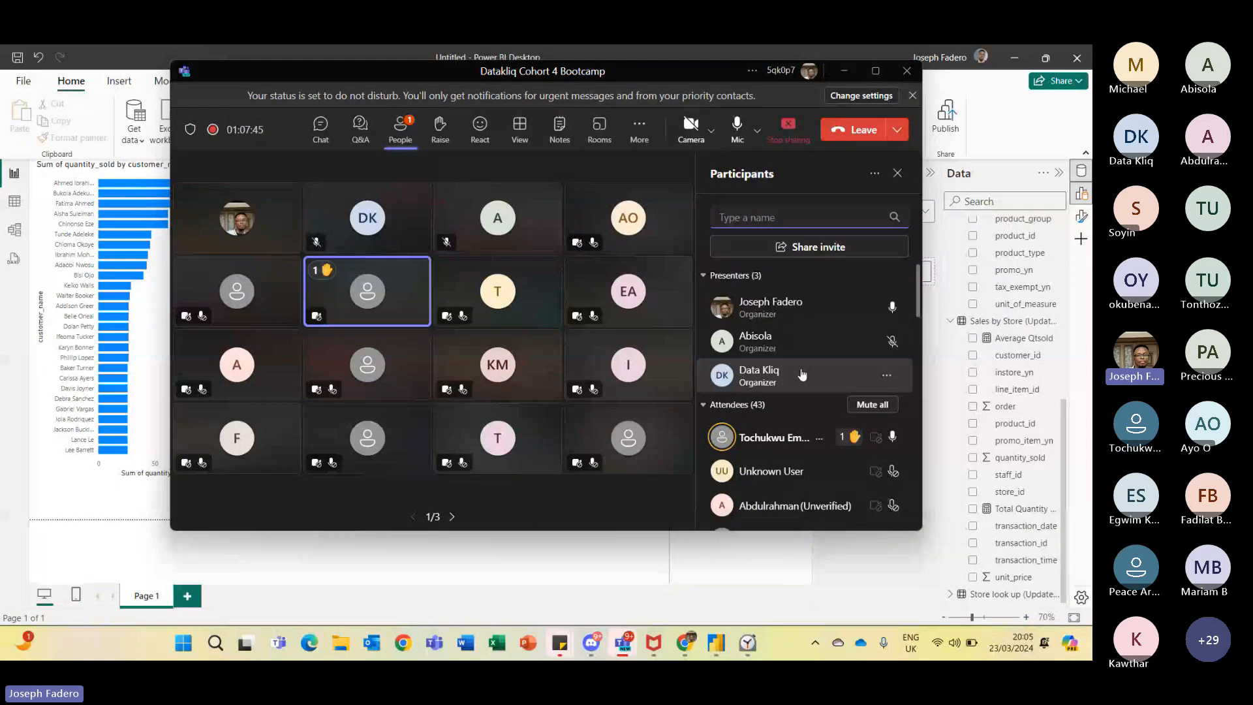
mouse_move(747, 643)
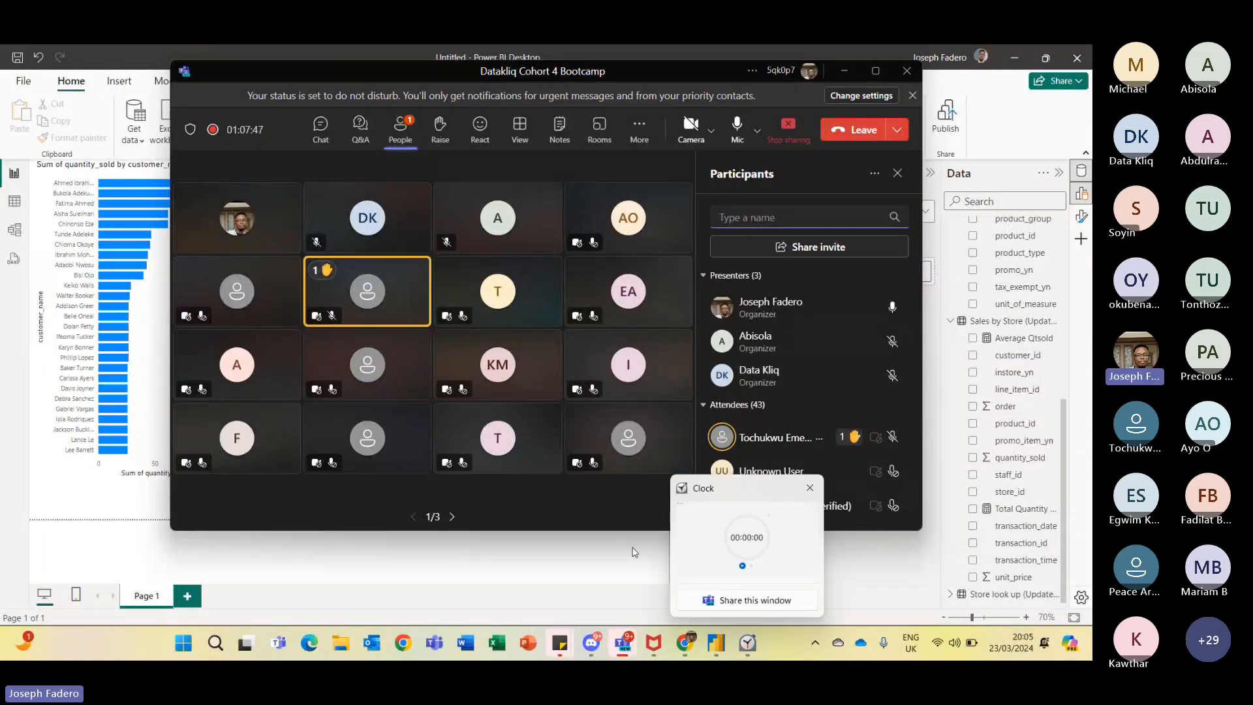
- Return to the report and select each customer bar chart in turn to compare their fields
click(613, 555)
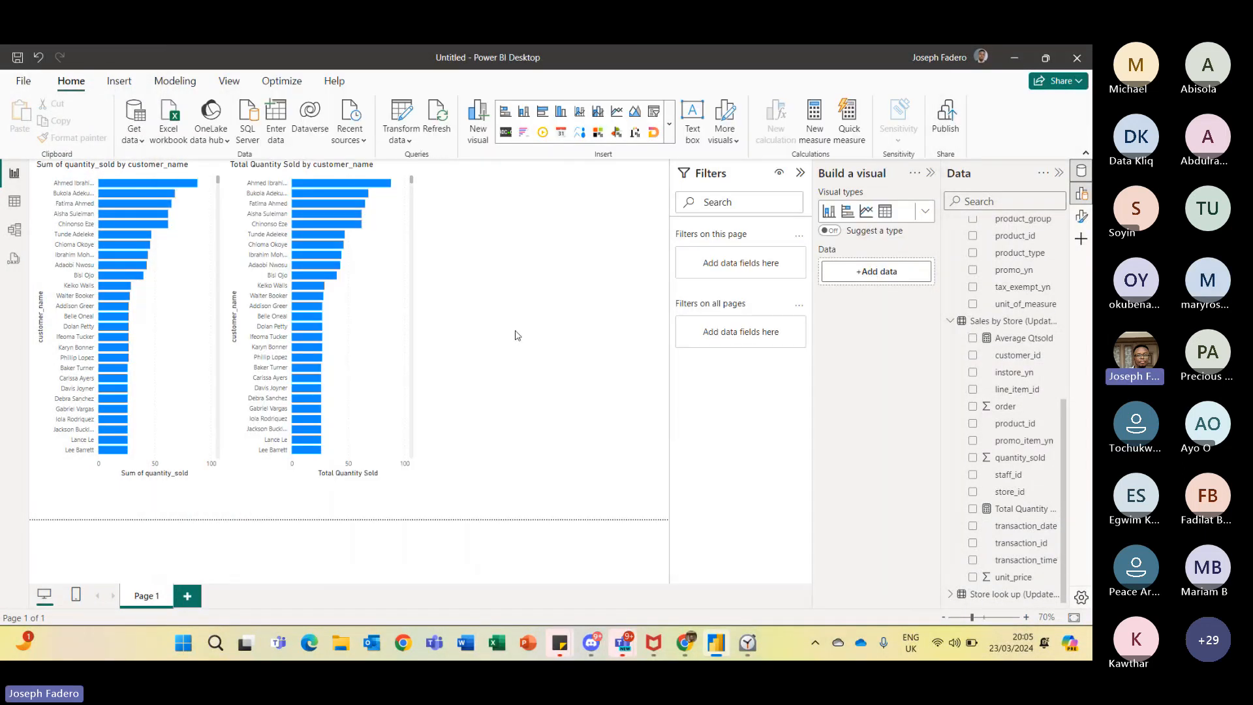
click(381, 167)
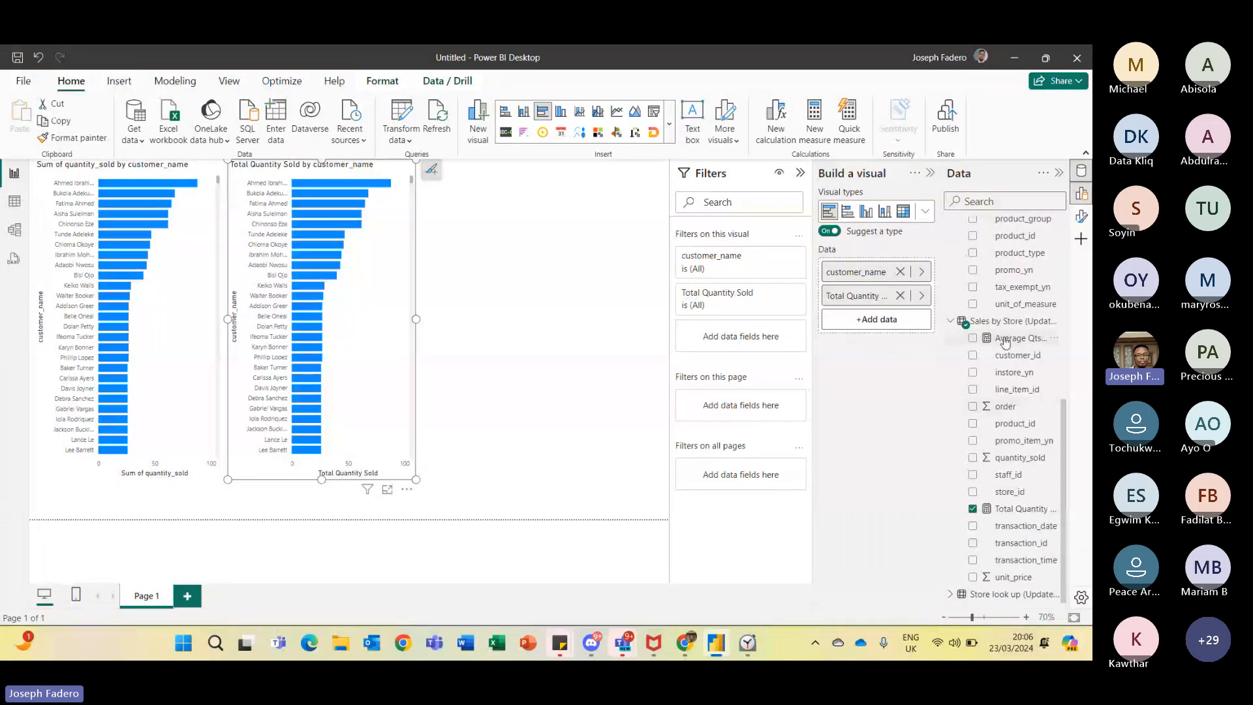
click(194, 167)
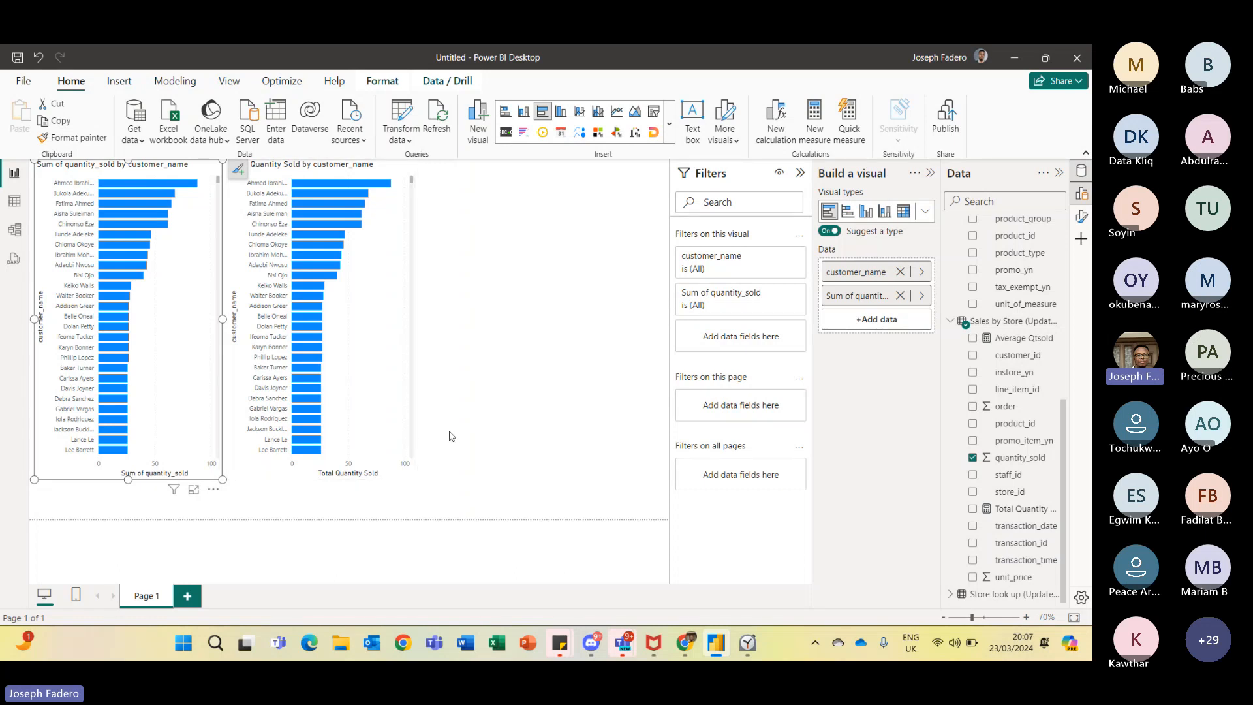
click(352, 171)
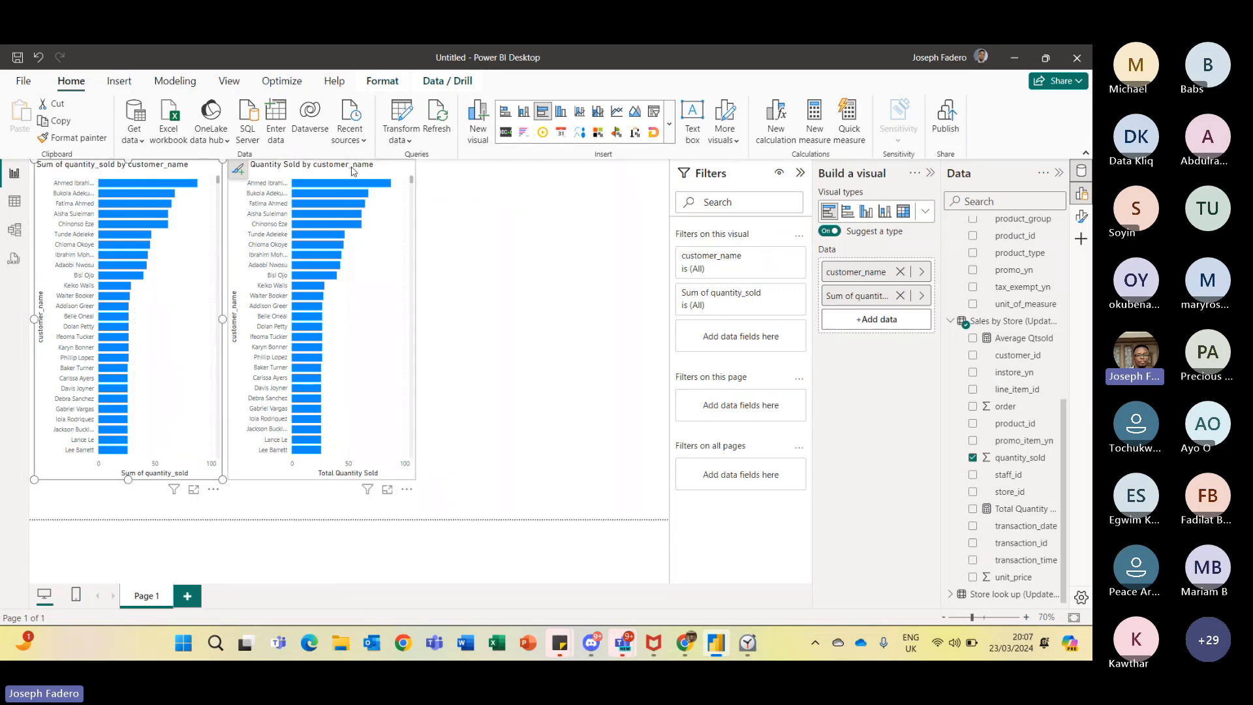
click(501, 206)
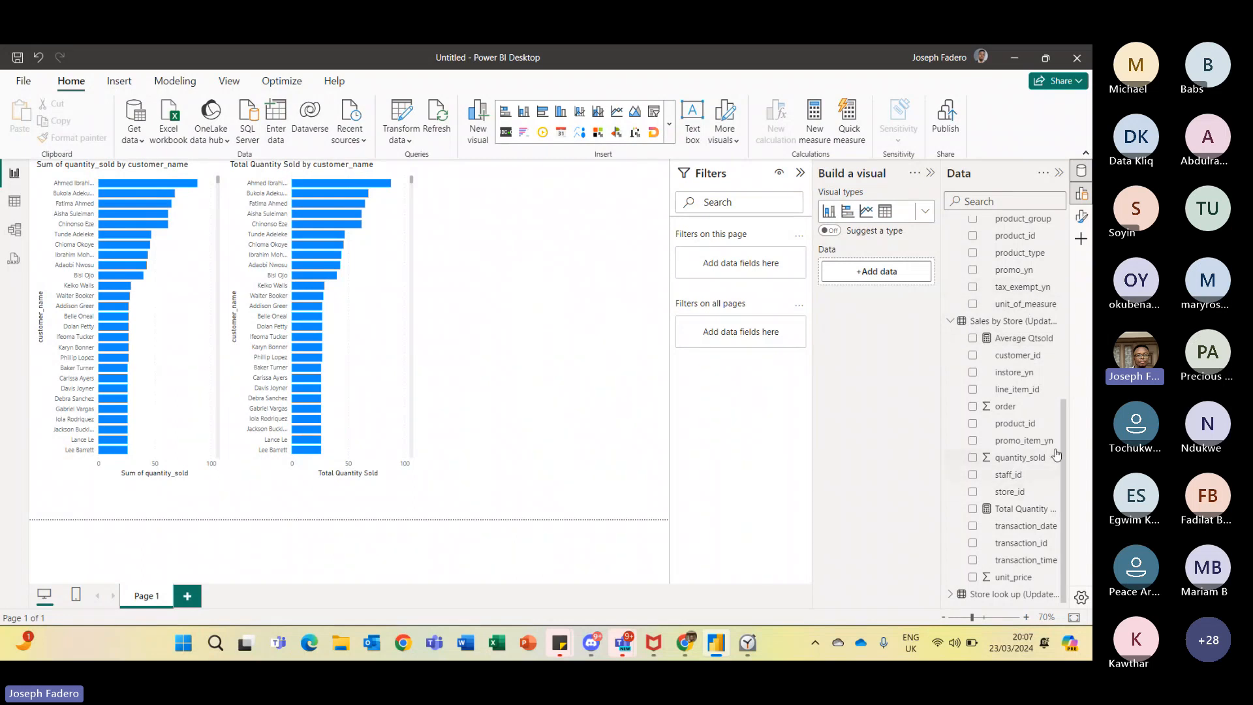
- Open the table view to examine the employee lookup table data
scroll(1057, 424, up, 5)
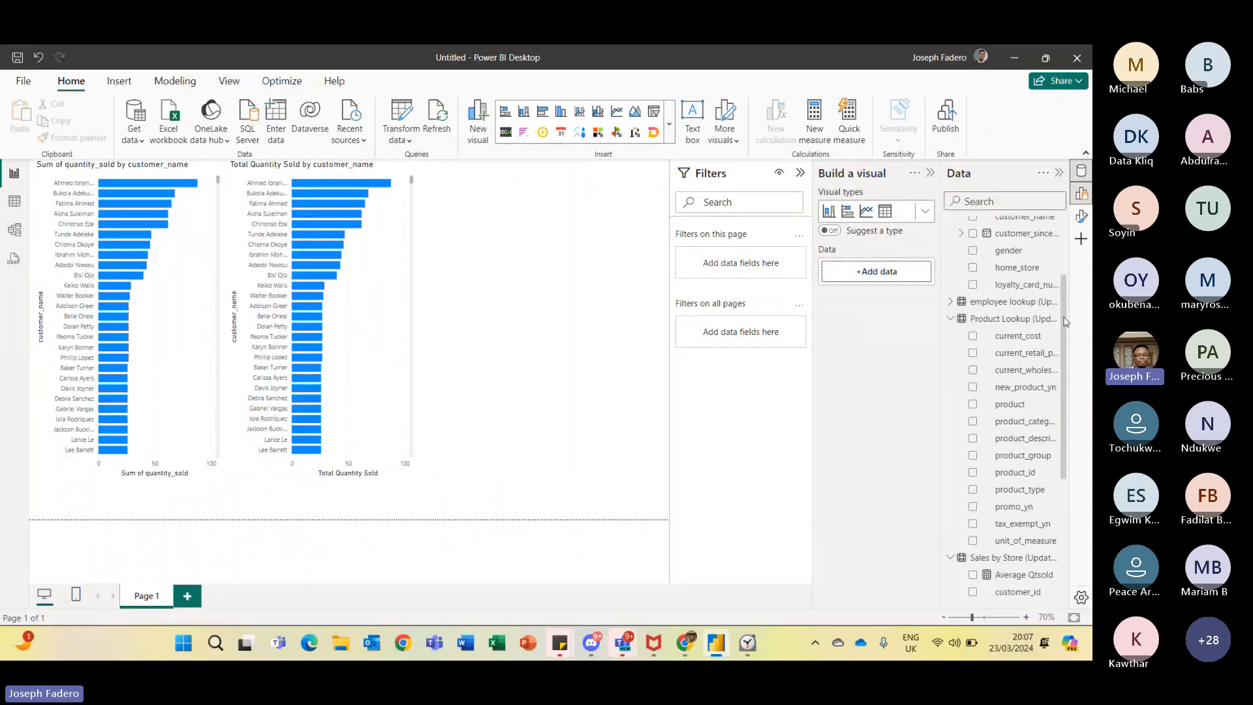
drag(1068, 266, 1067, 262)
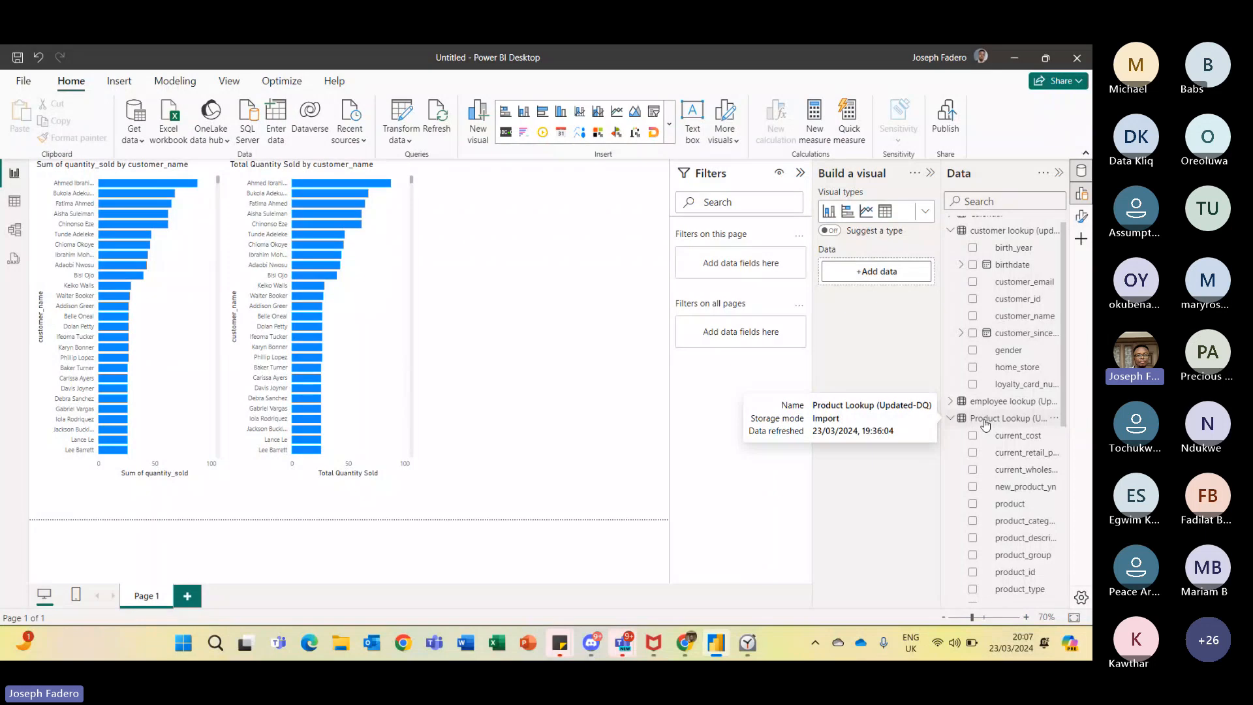
click(5, 206)
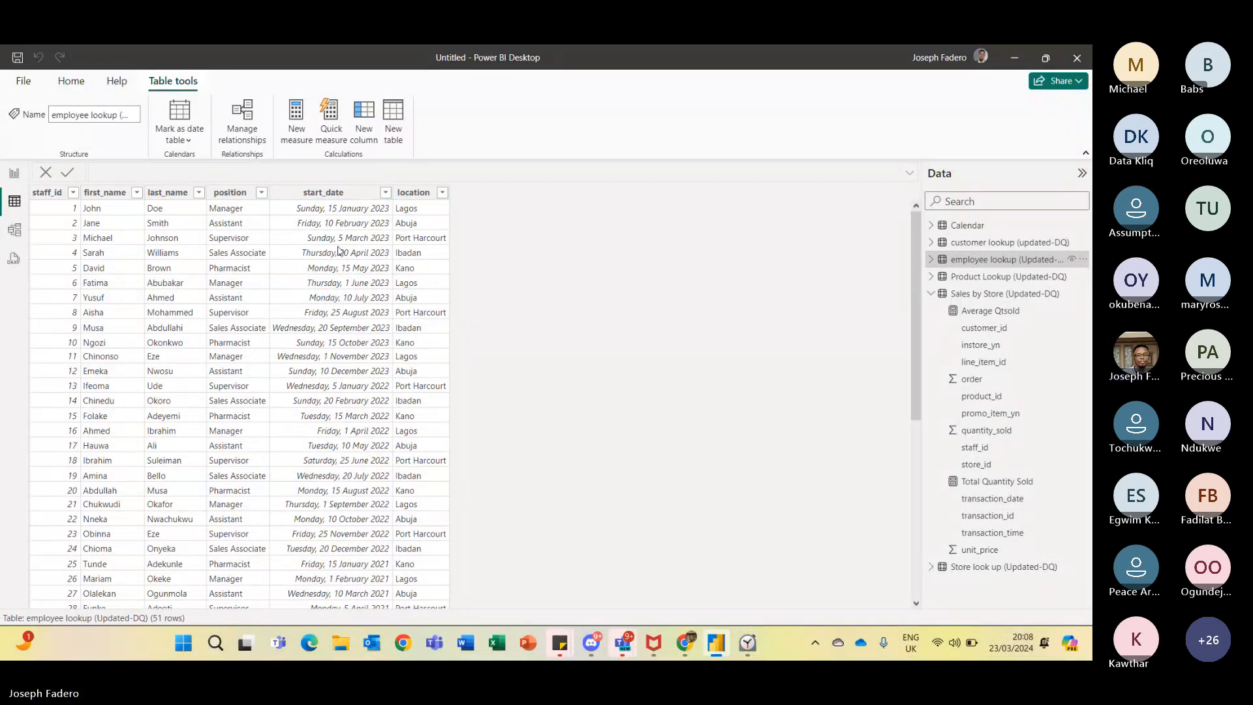
- Switch to the Teams meeting and check the meeting chat and participants list
key(alt+Tab)
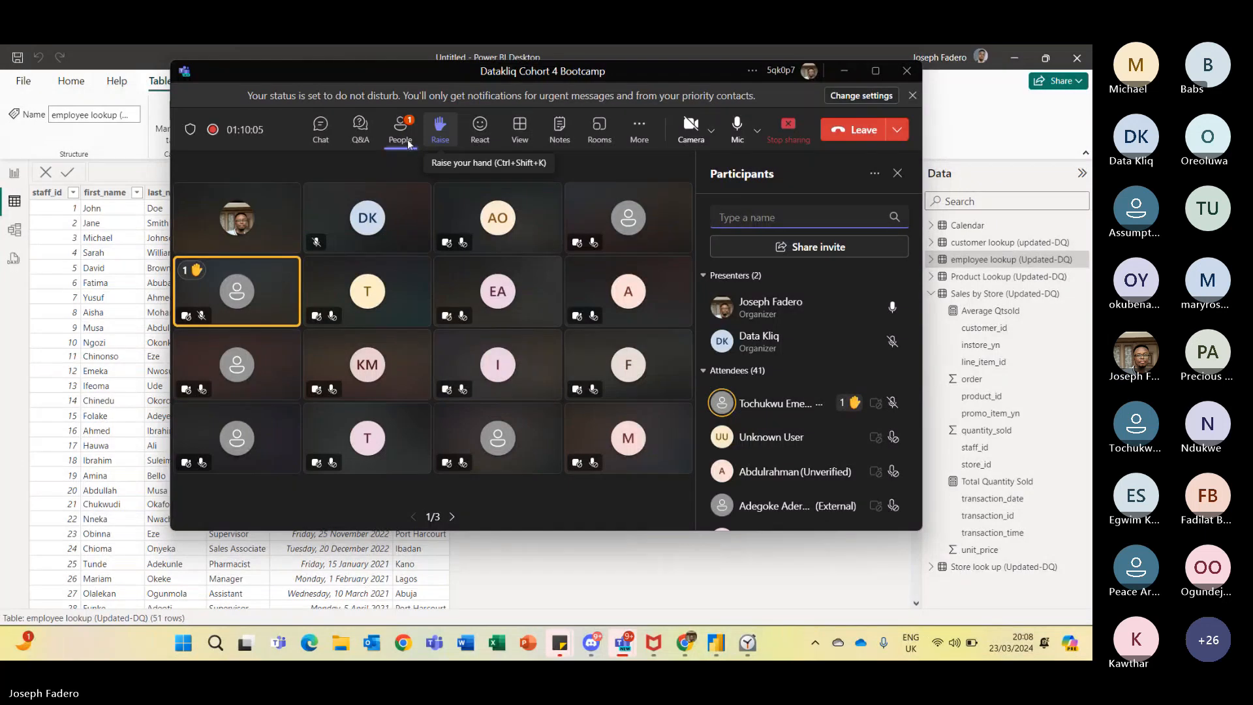
click(321, 128)
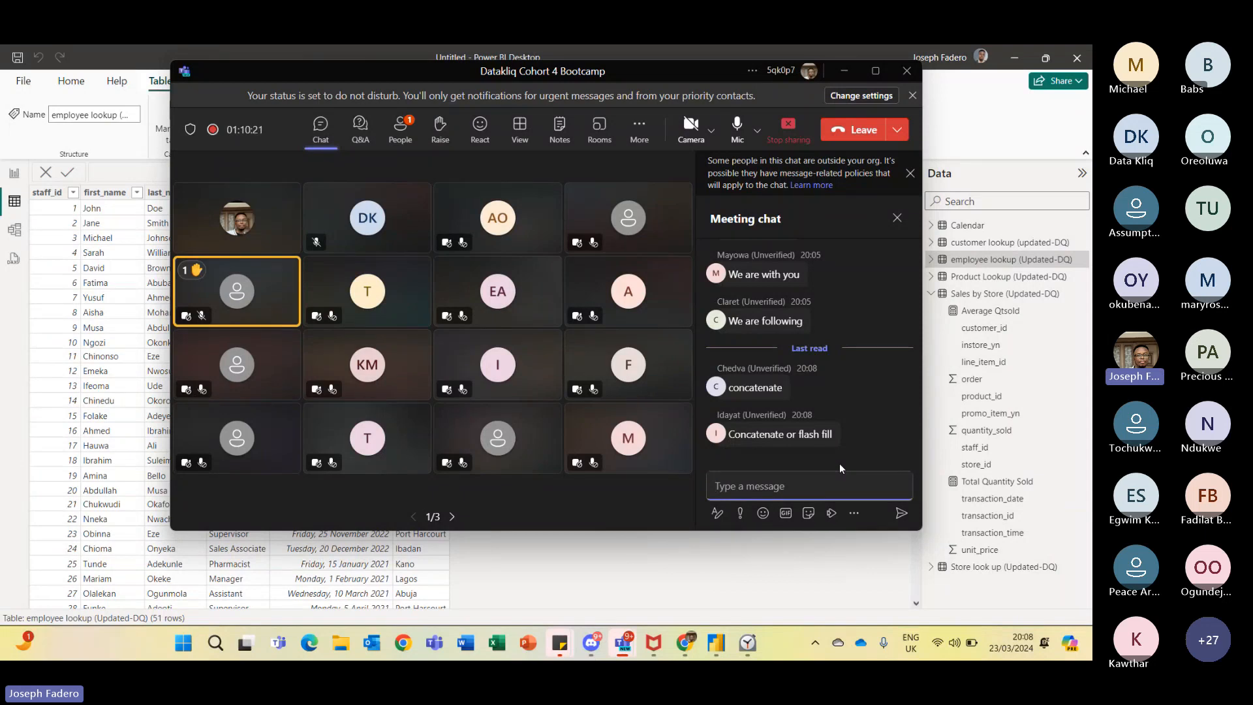
mouse_move(746, 447)
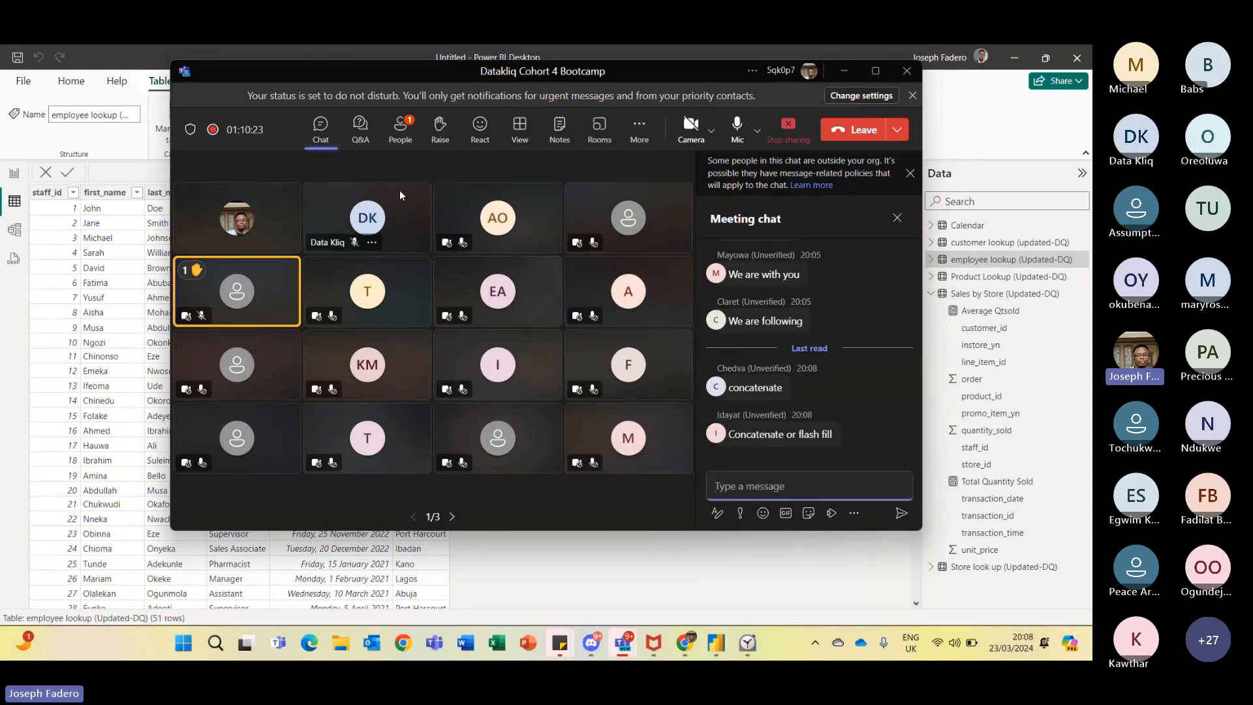
click(394, 144)
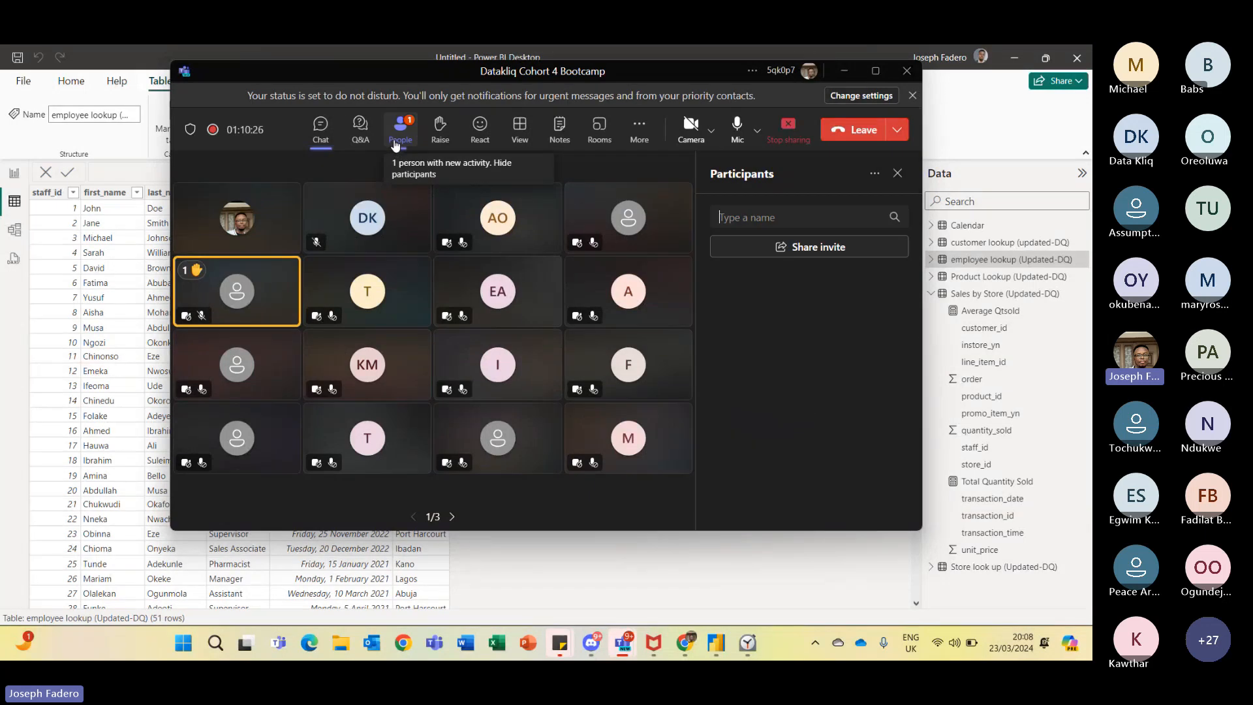
click(320, 130)
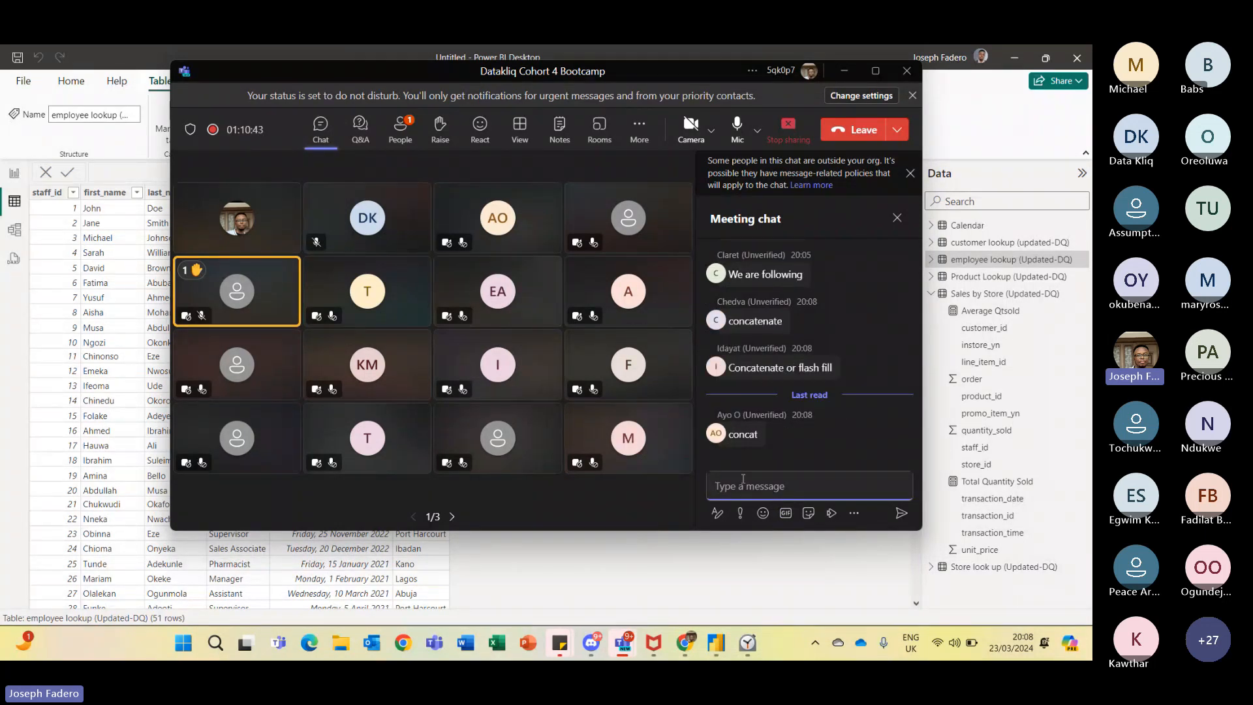
- Post an "&" message in the meeting chat and return to Power BI
text(&)
key(Return)
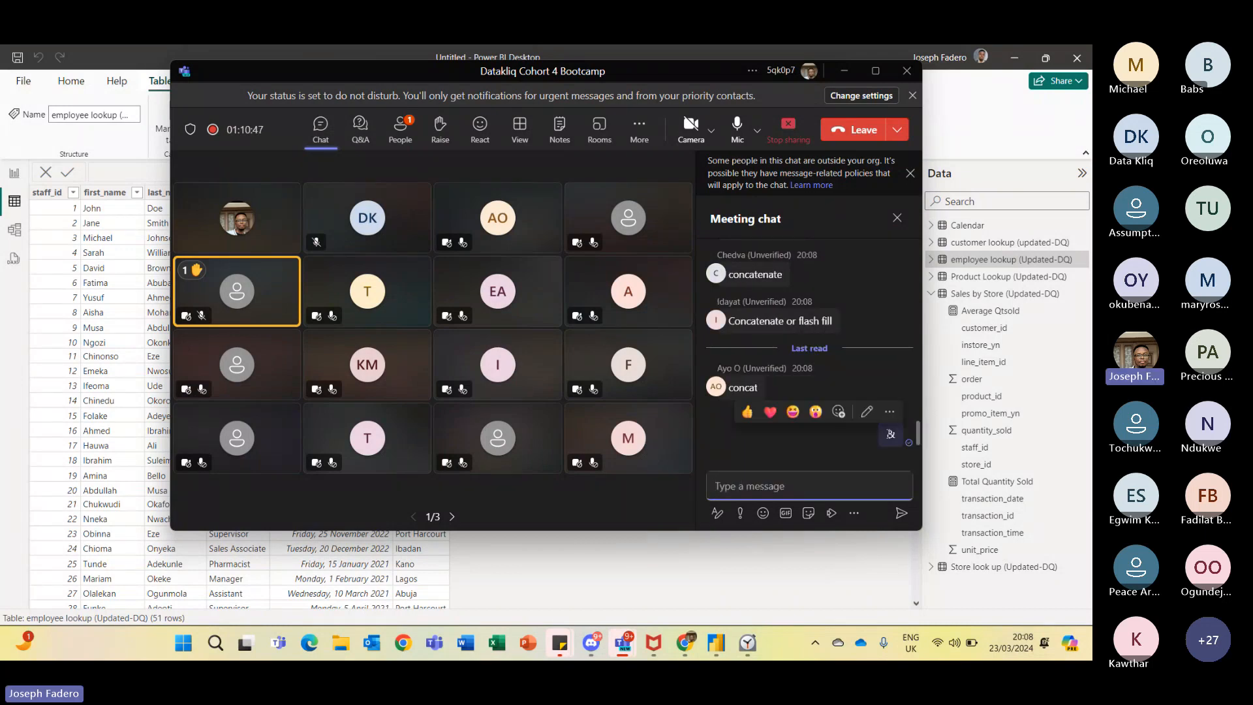
click(616, 564)
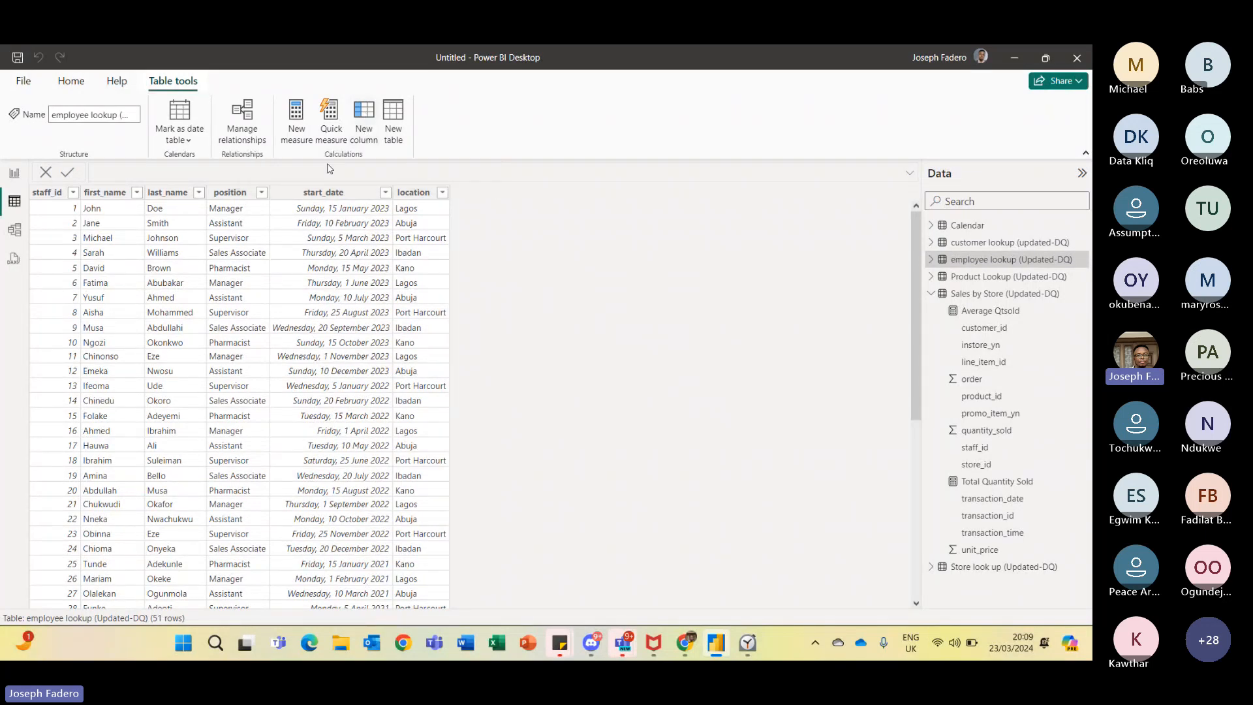
- Add a calculated column Full_name to the employee lookup table: first_name & " " & last_name
click(365, 120)
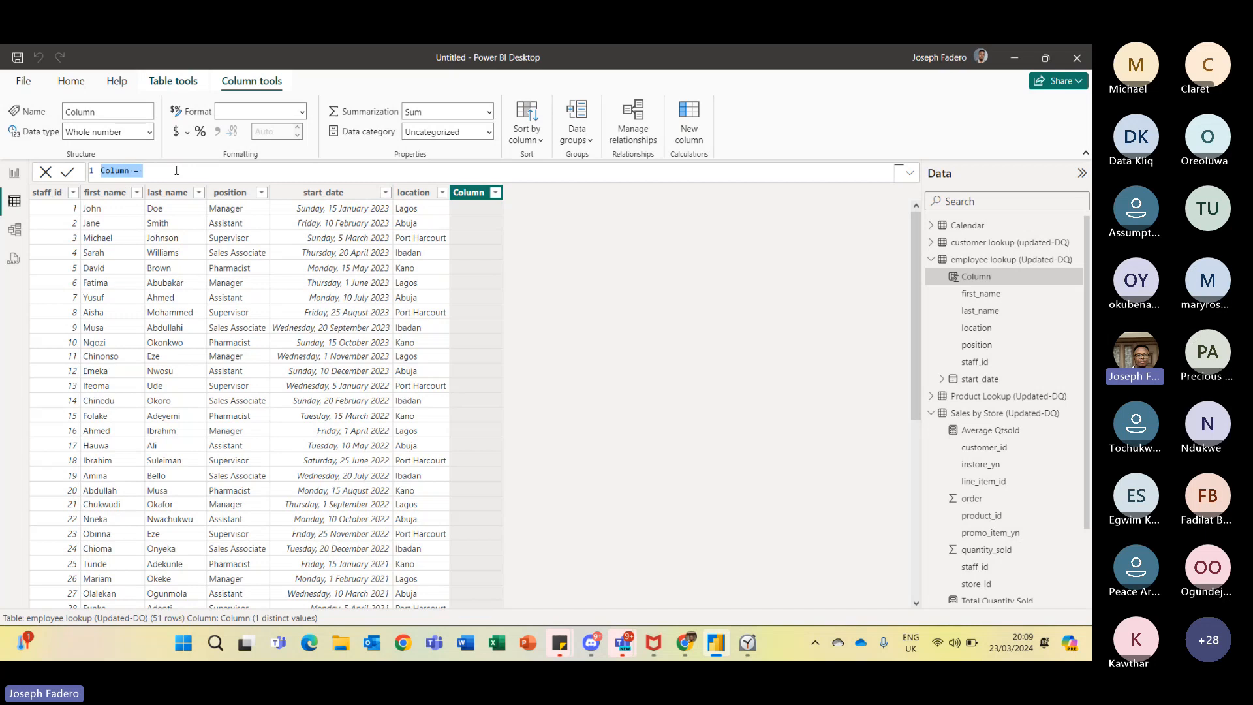
text(Full )
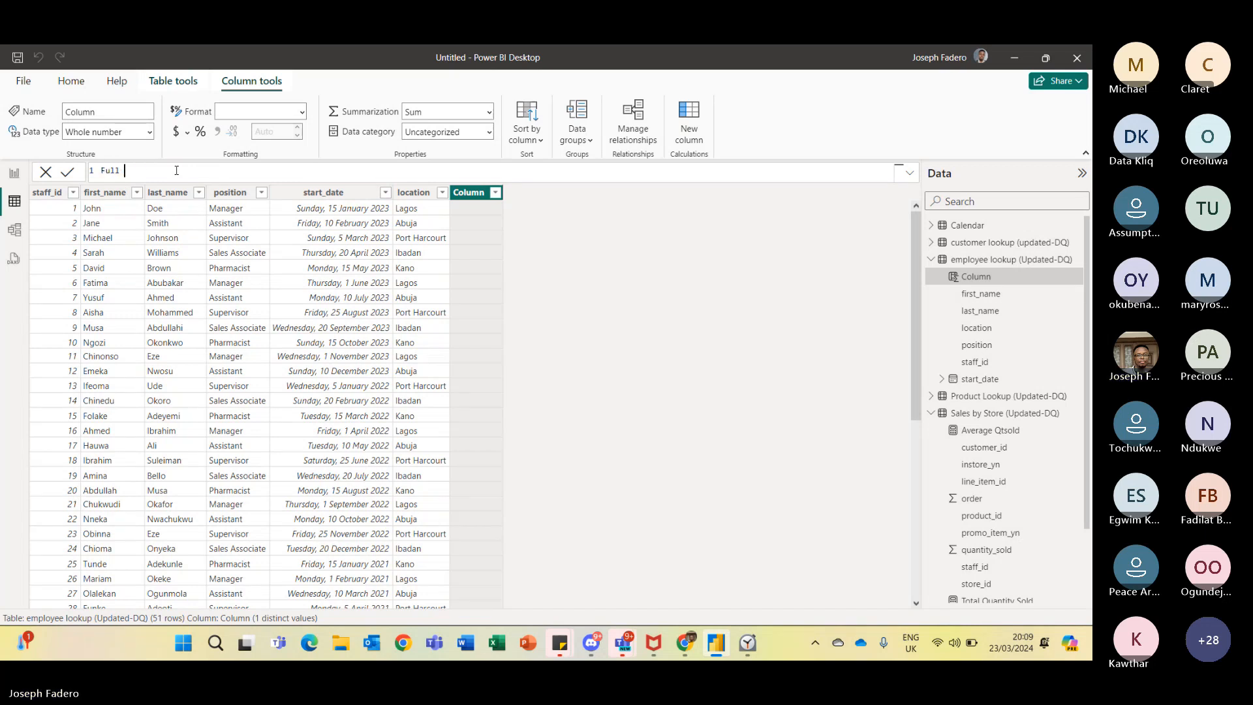
text(N)
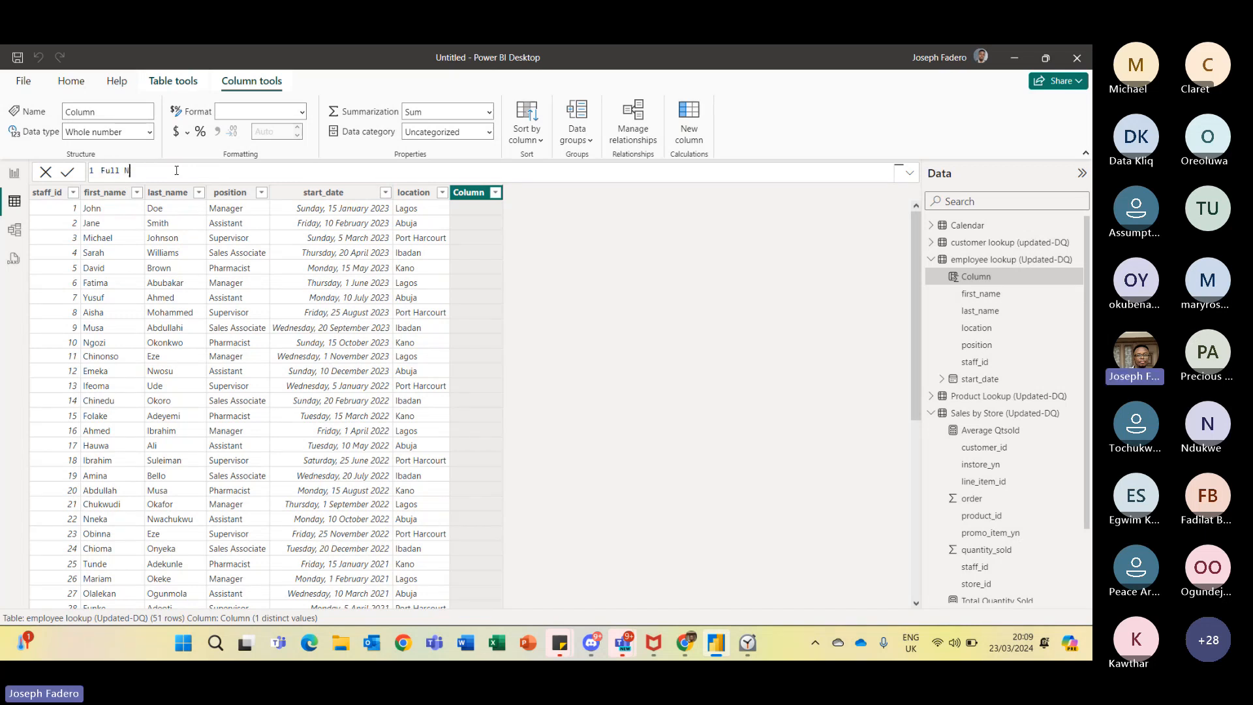
text(ame)
key(BackSpace)
key(BackSpace)
key(BackSpace)
key(BackSpace)
key(BackSpace)
key(BackSpace)
text(_name=)
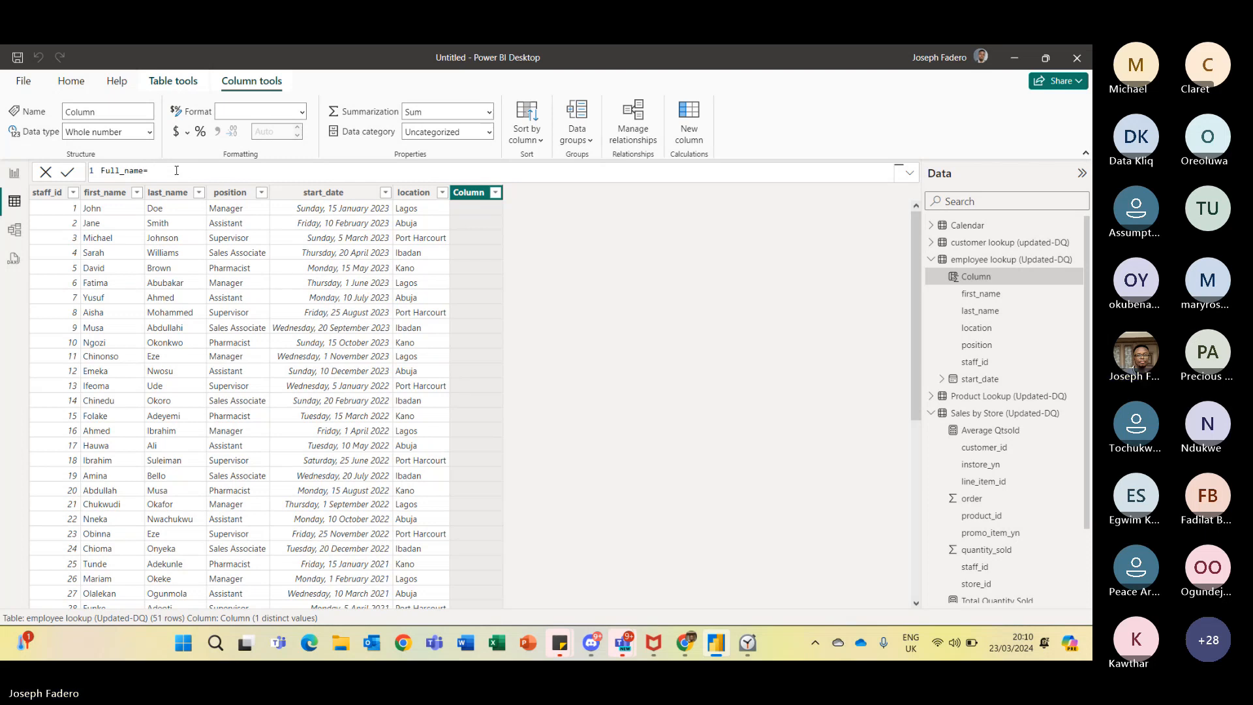
text( Fi)
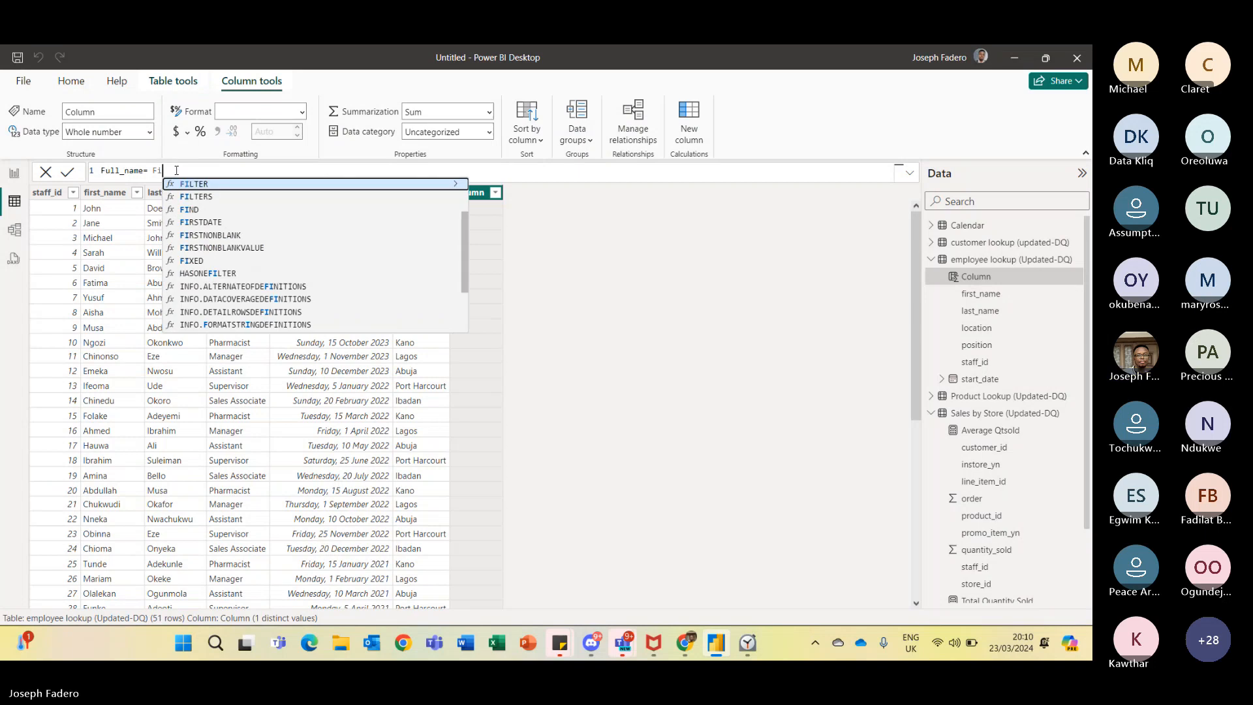
text(rst)
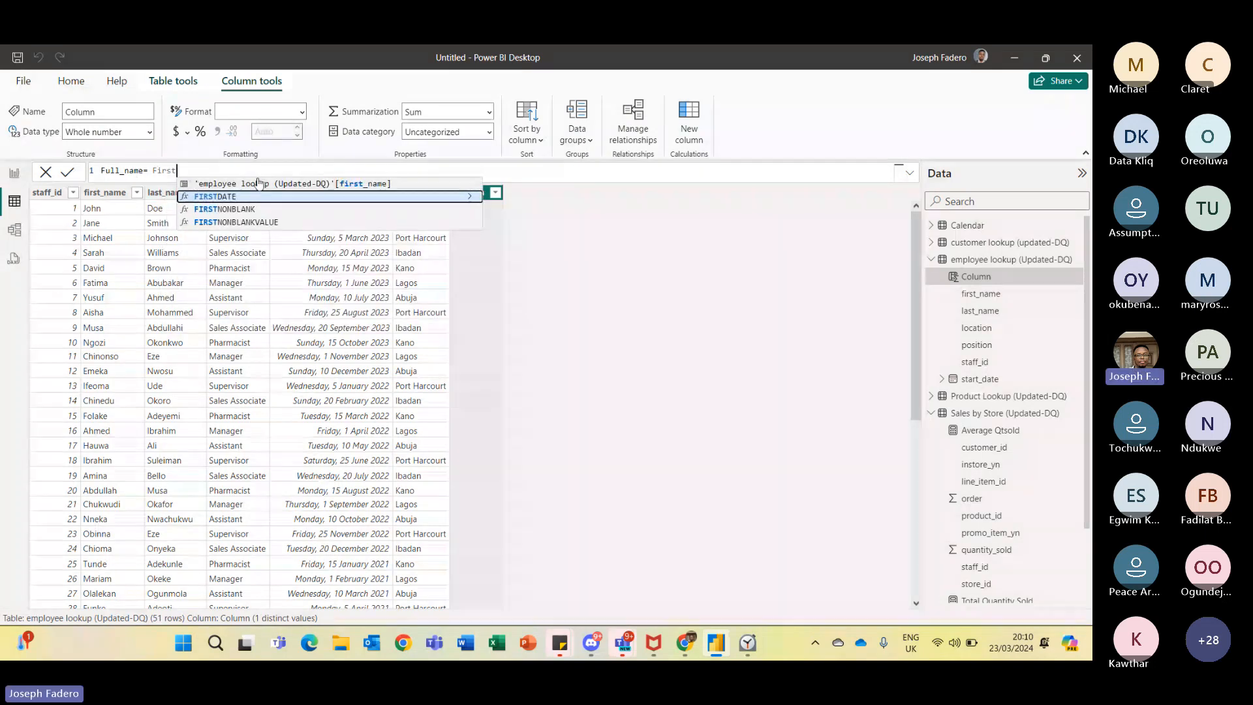
click(259, 183)
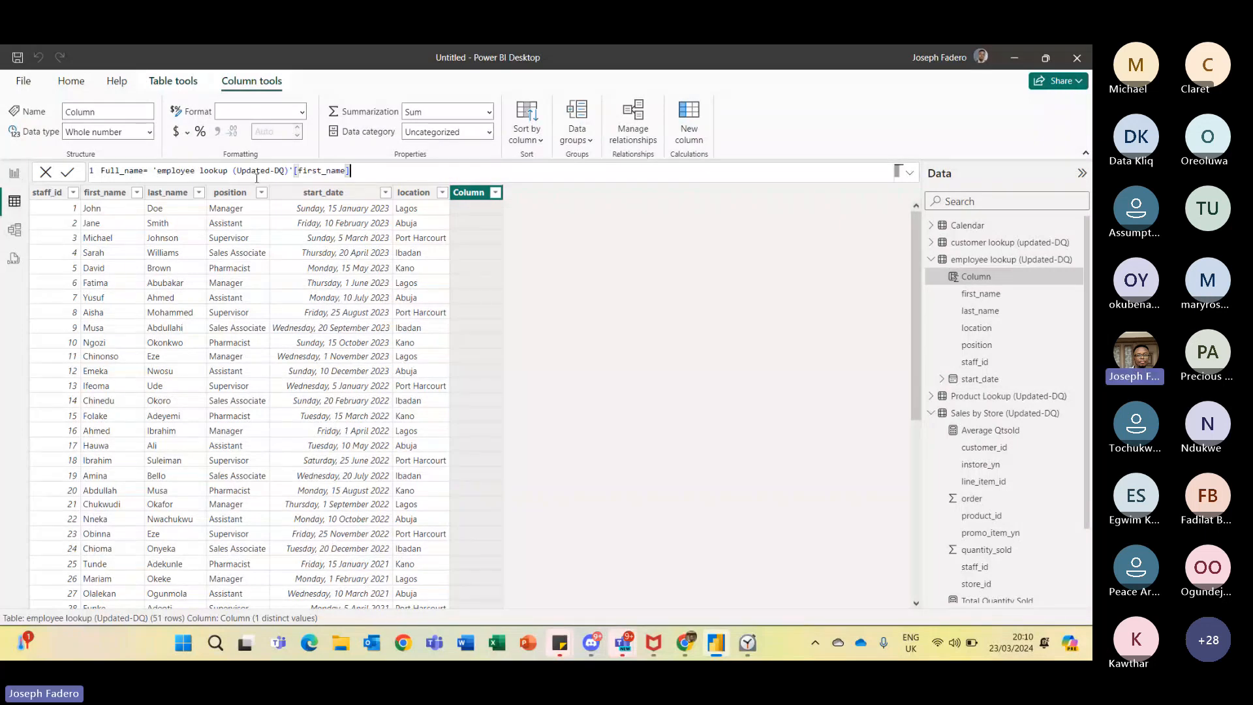
text(&)
text(" ")
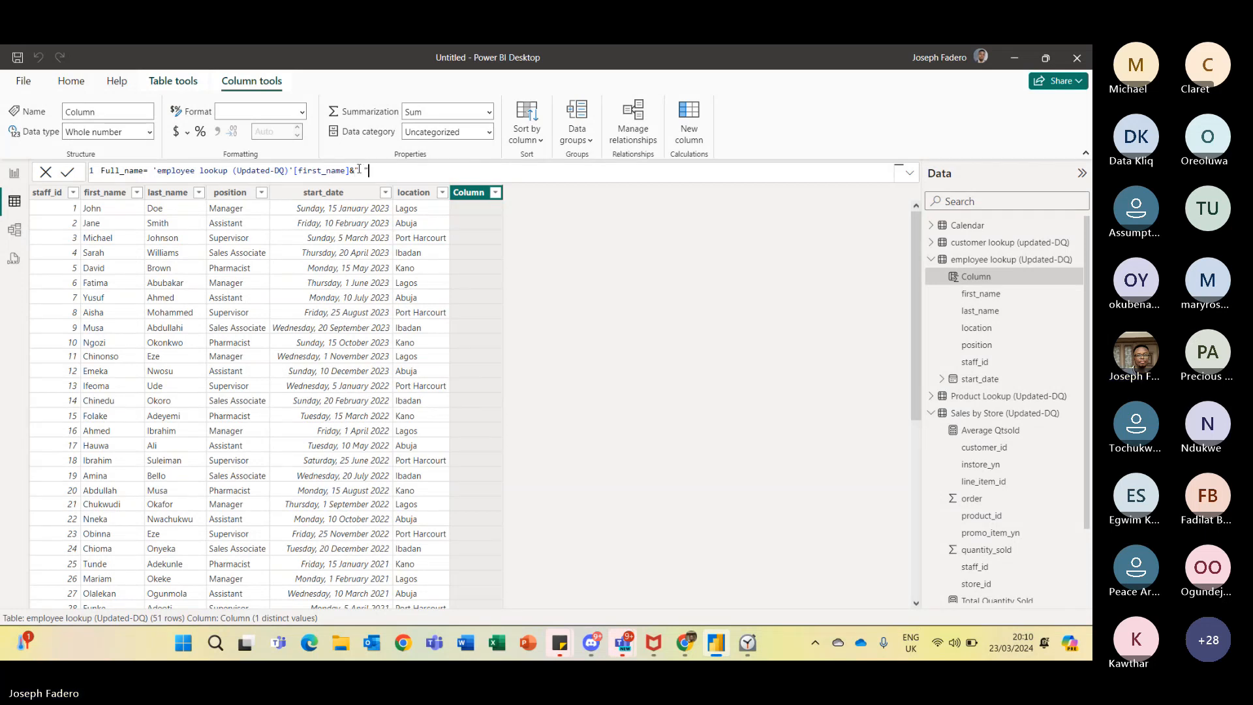
text(&)
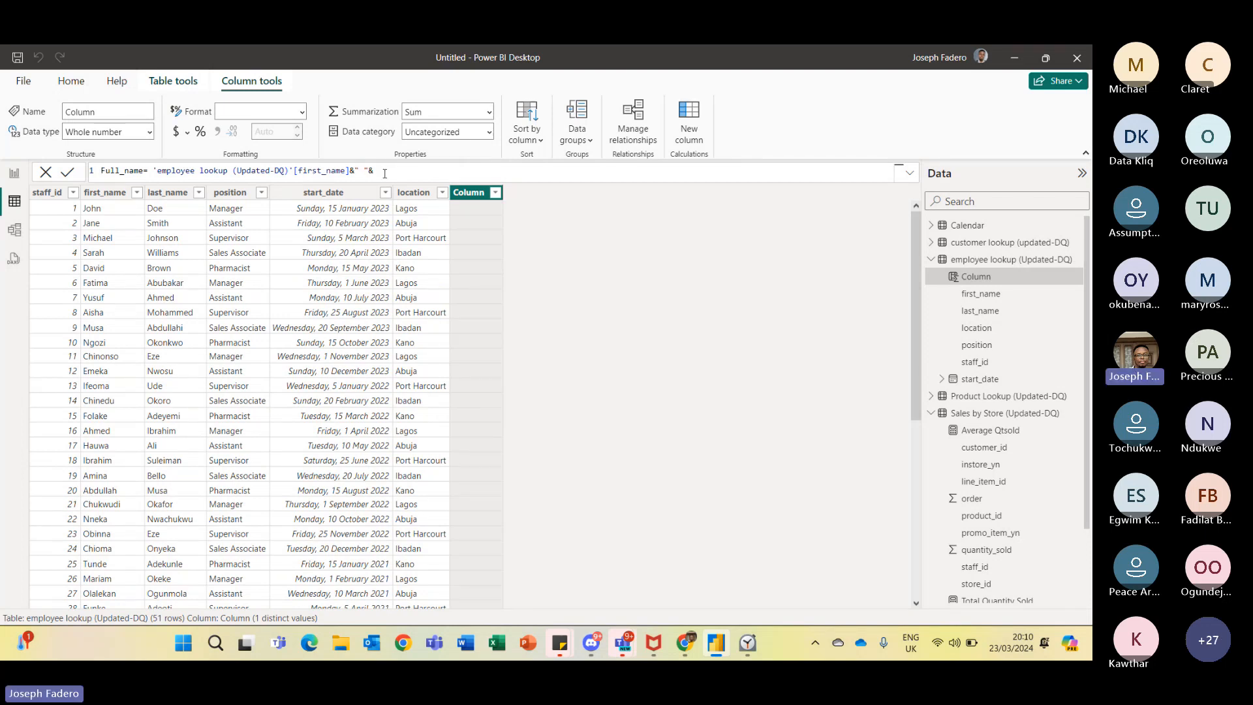
text(Last)
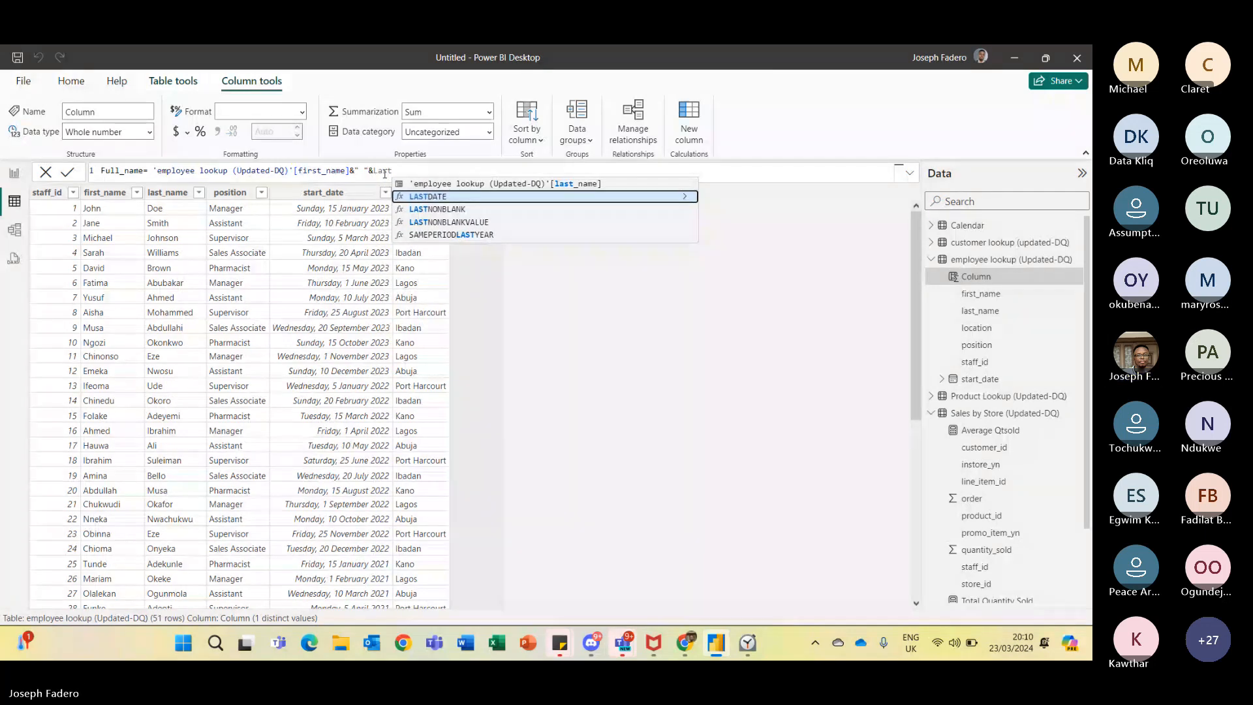
click(550, 184)
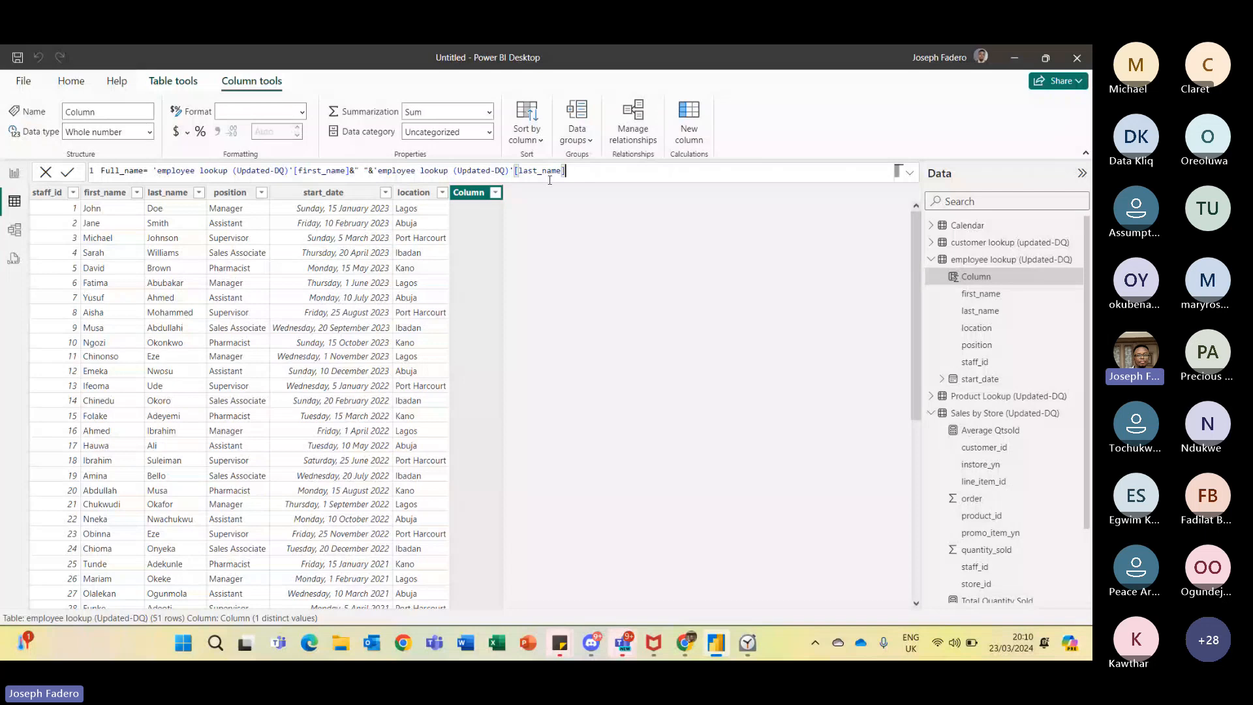
click(71, 174)
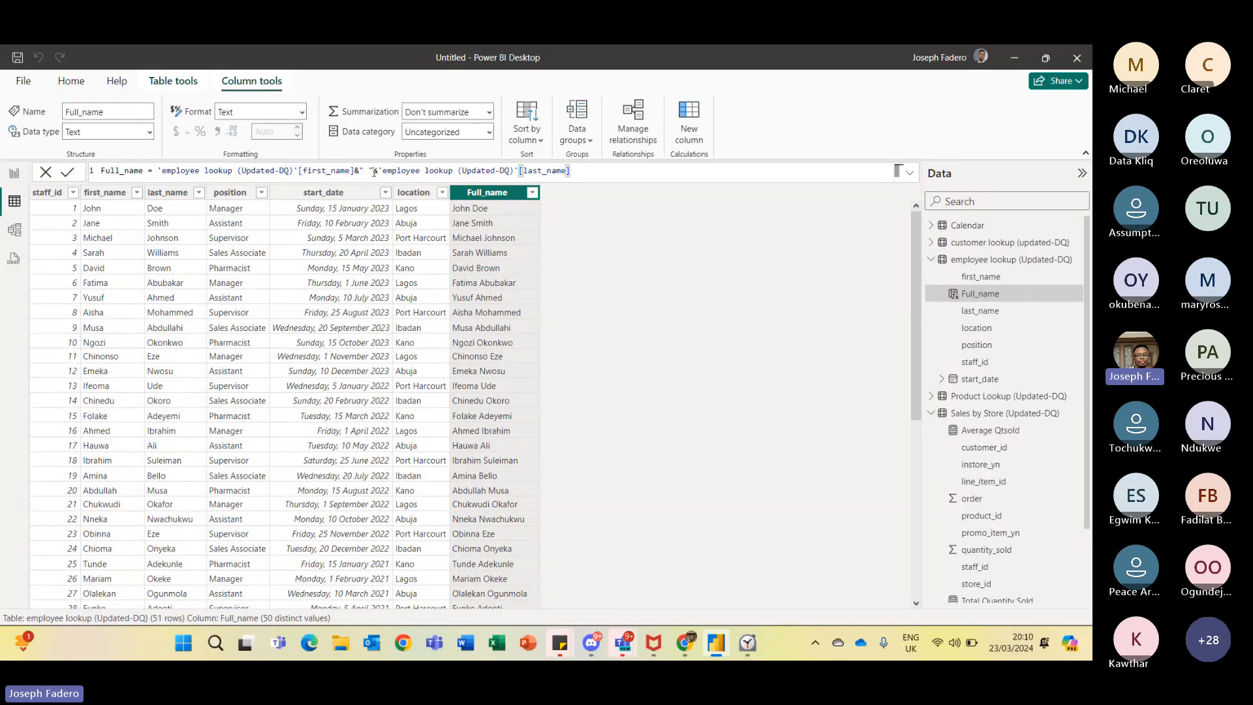
drag(374, 172, 355, 171)
click(583, 171)
- Build a bar chart of Total Quantity Sold by Full_name on the report page
click(15, 174)
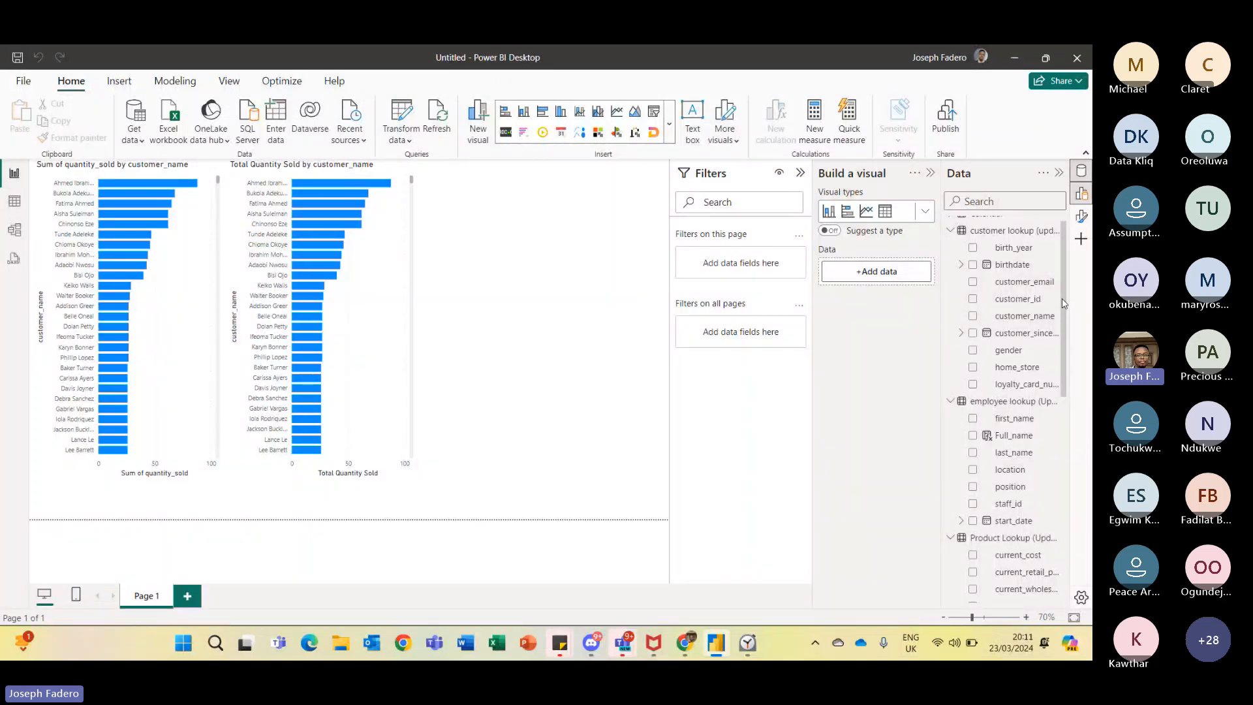
scroll(1062, 294, up, 2)
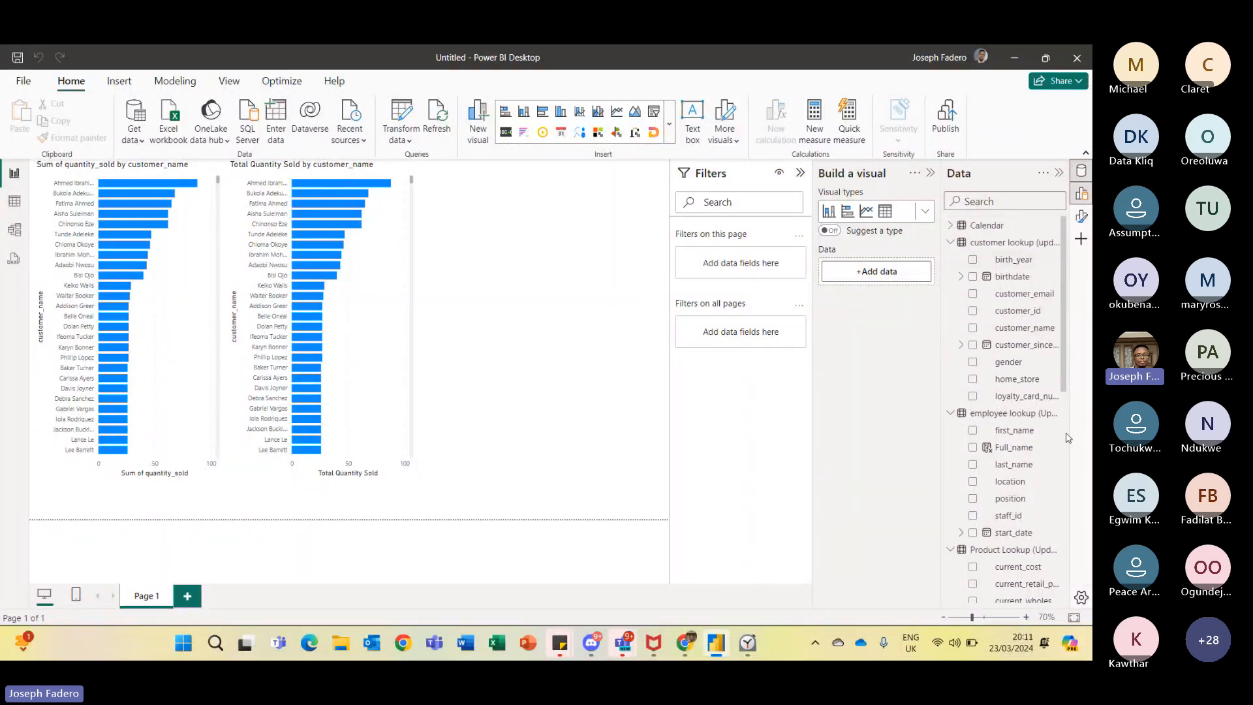
click(973, 447)
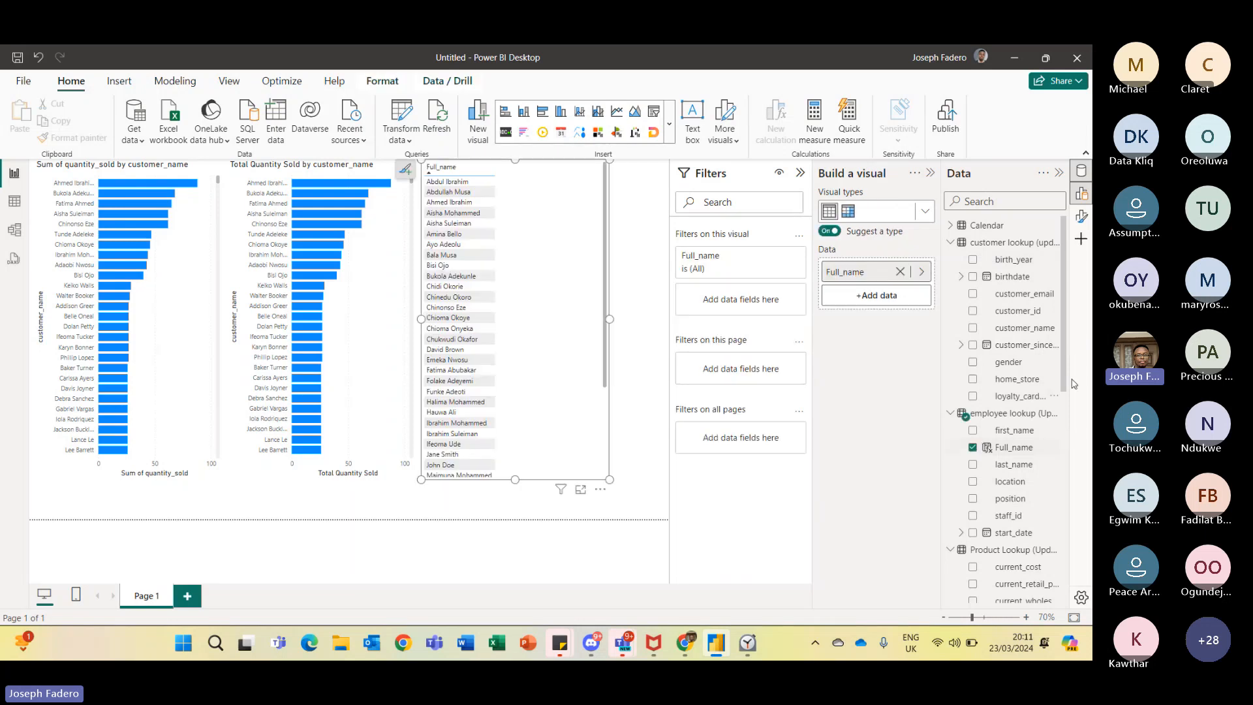
drag(1066, 374, 1085, 589)
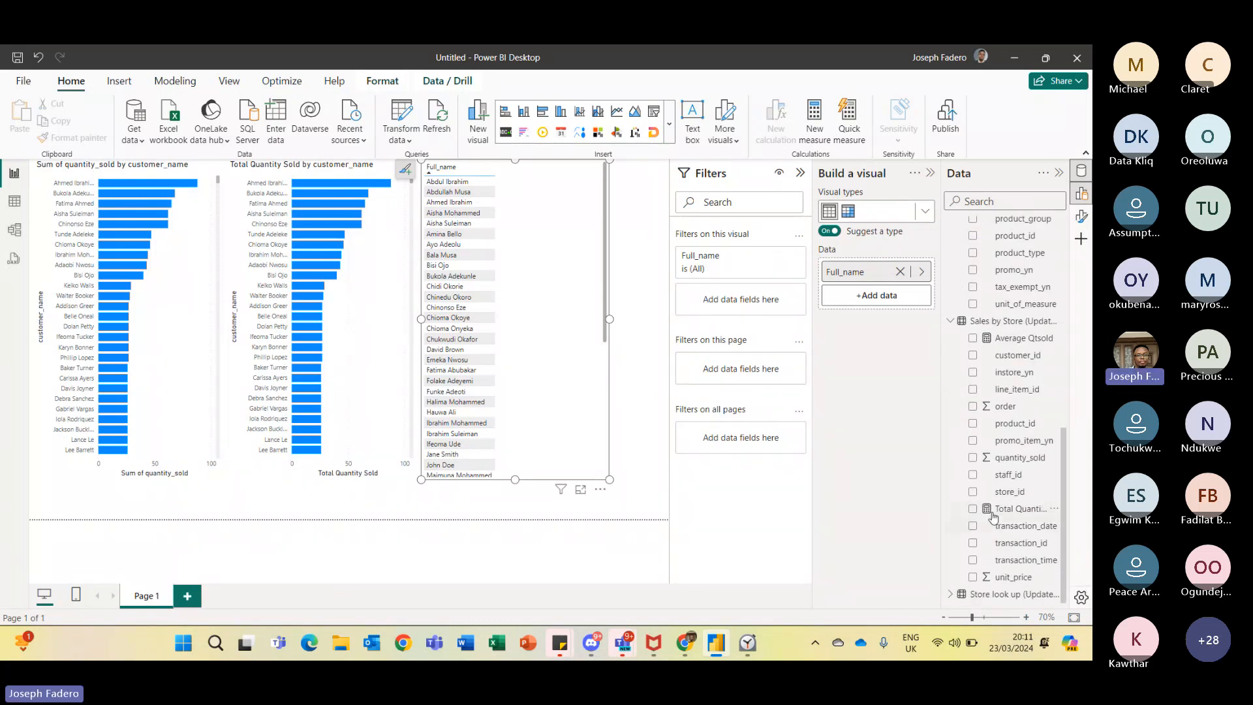
click(973, 510)
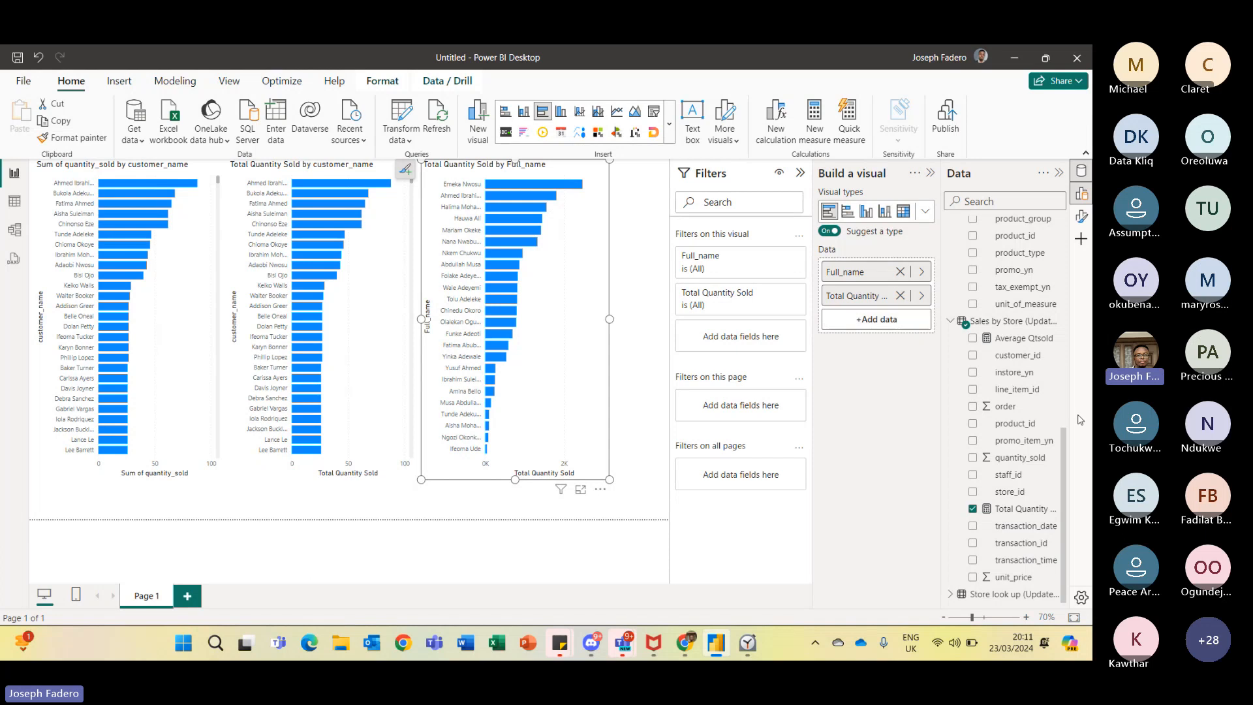
scroll(1064, 446, up, 1)
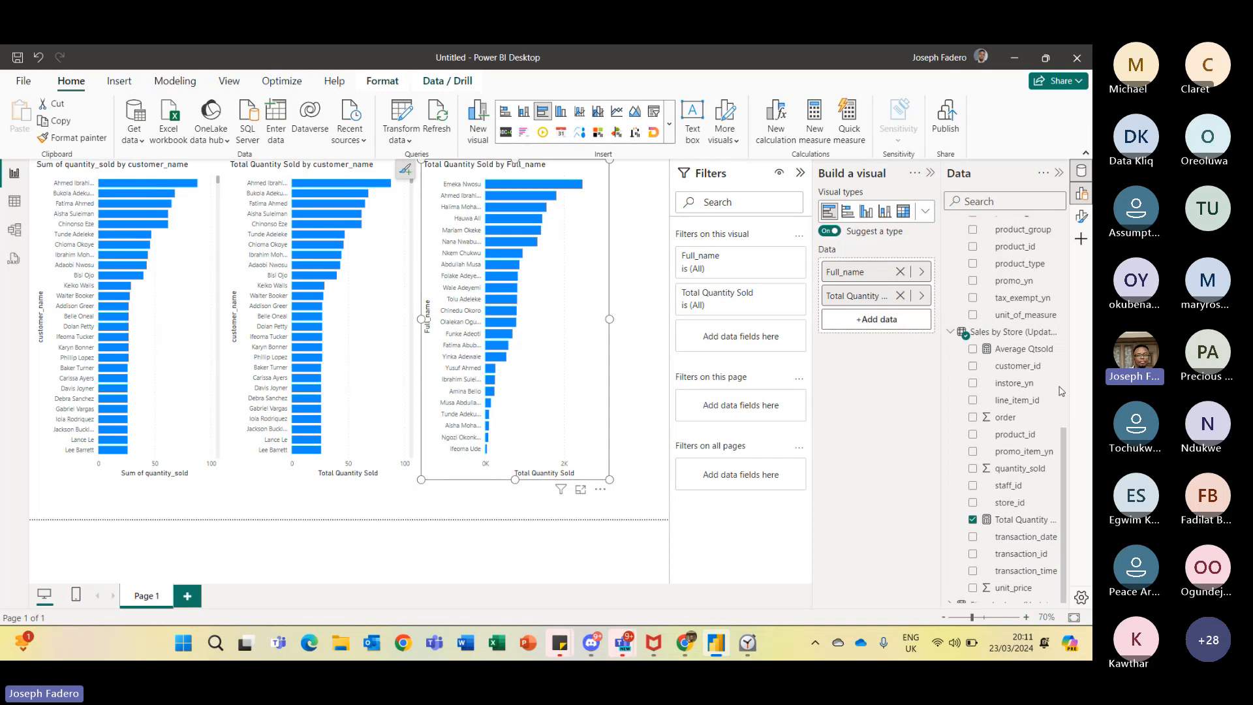
scroll(1061, 391, up, 5)
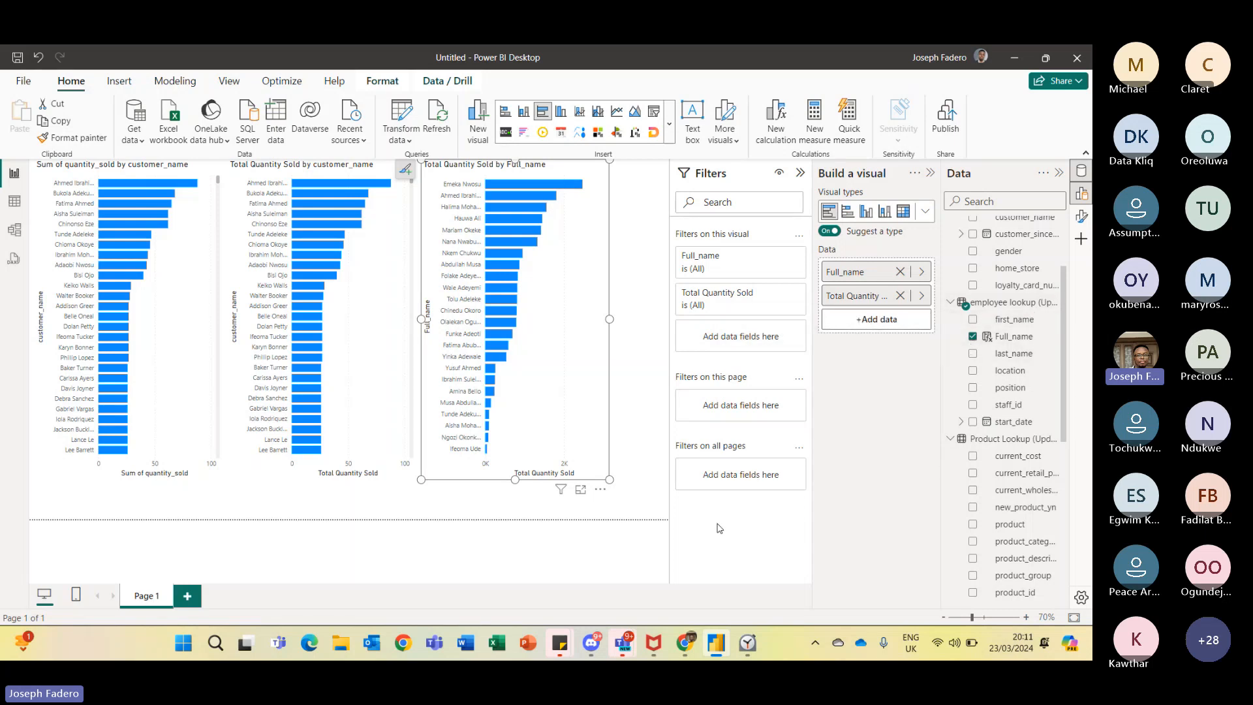
click(643, 511)
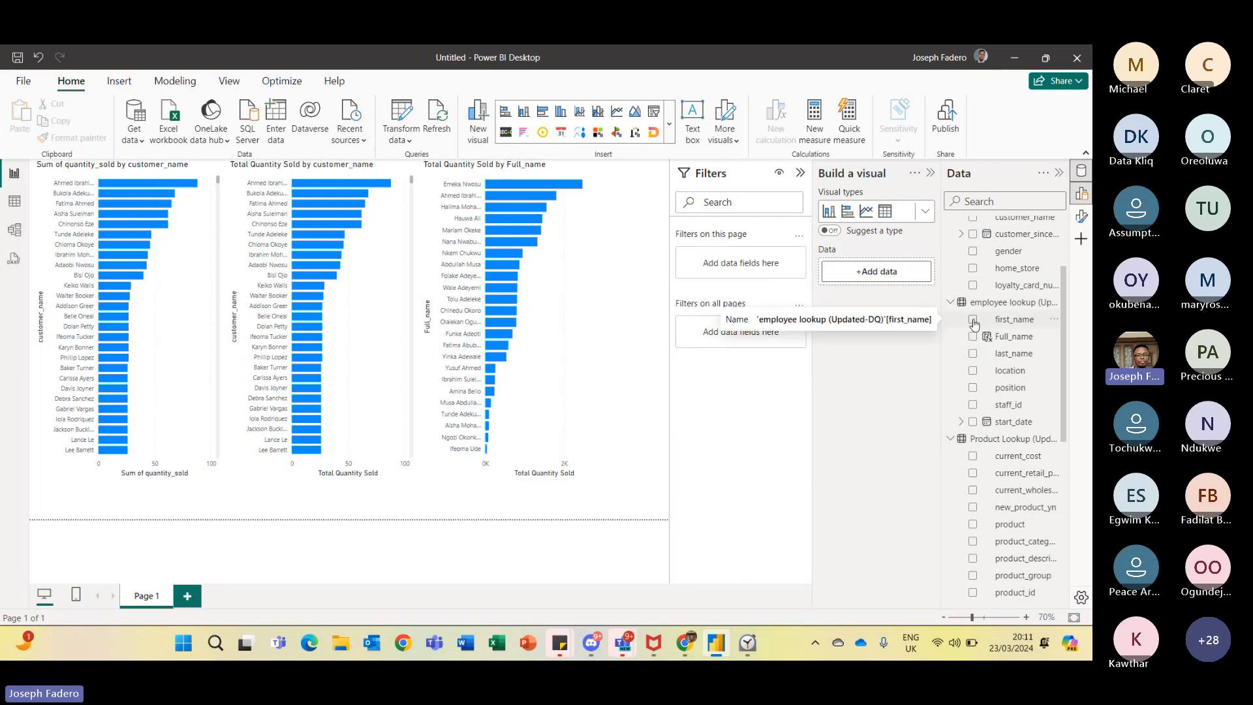
click(974, 320)
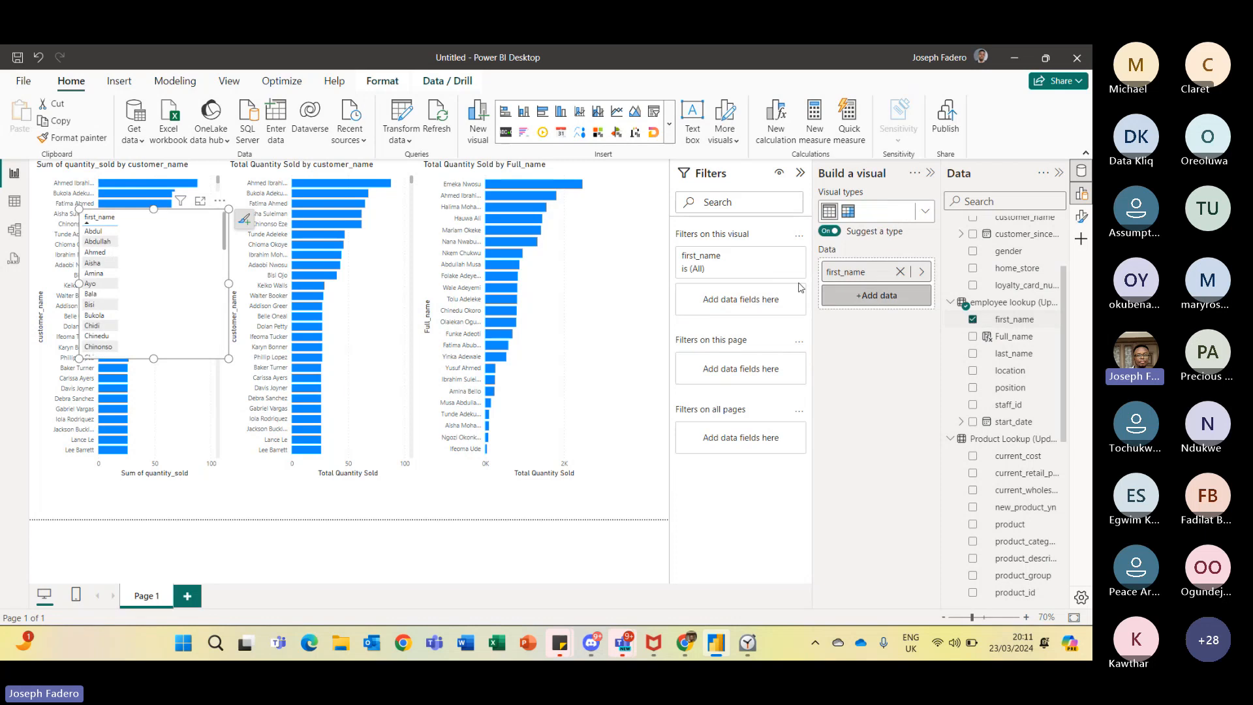
click(927, 213)
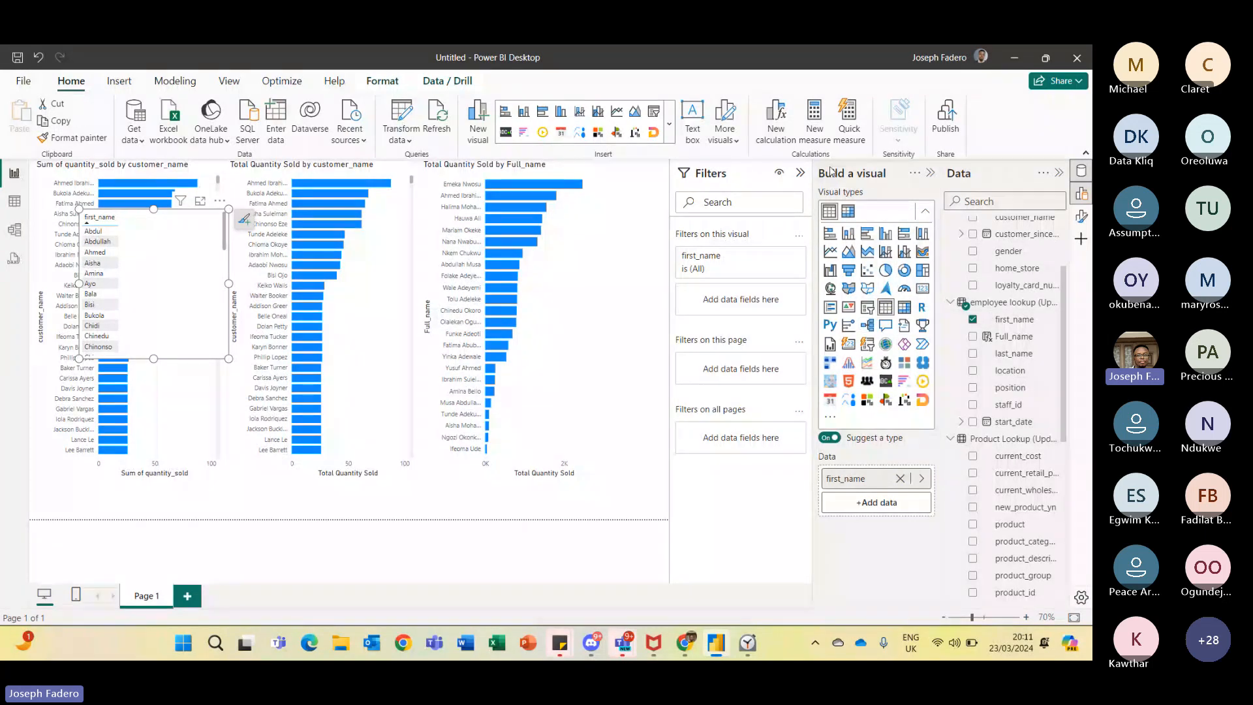
click(867, 310)
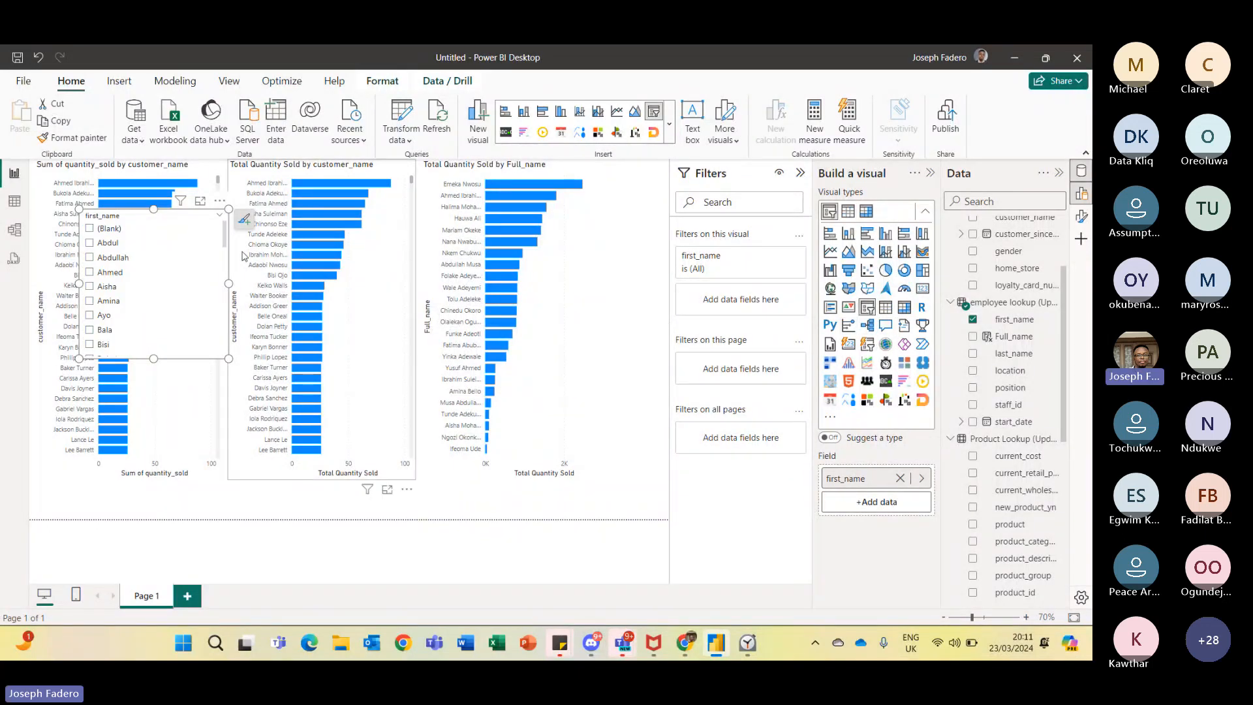
click(220, 204)
key(Delete)
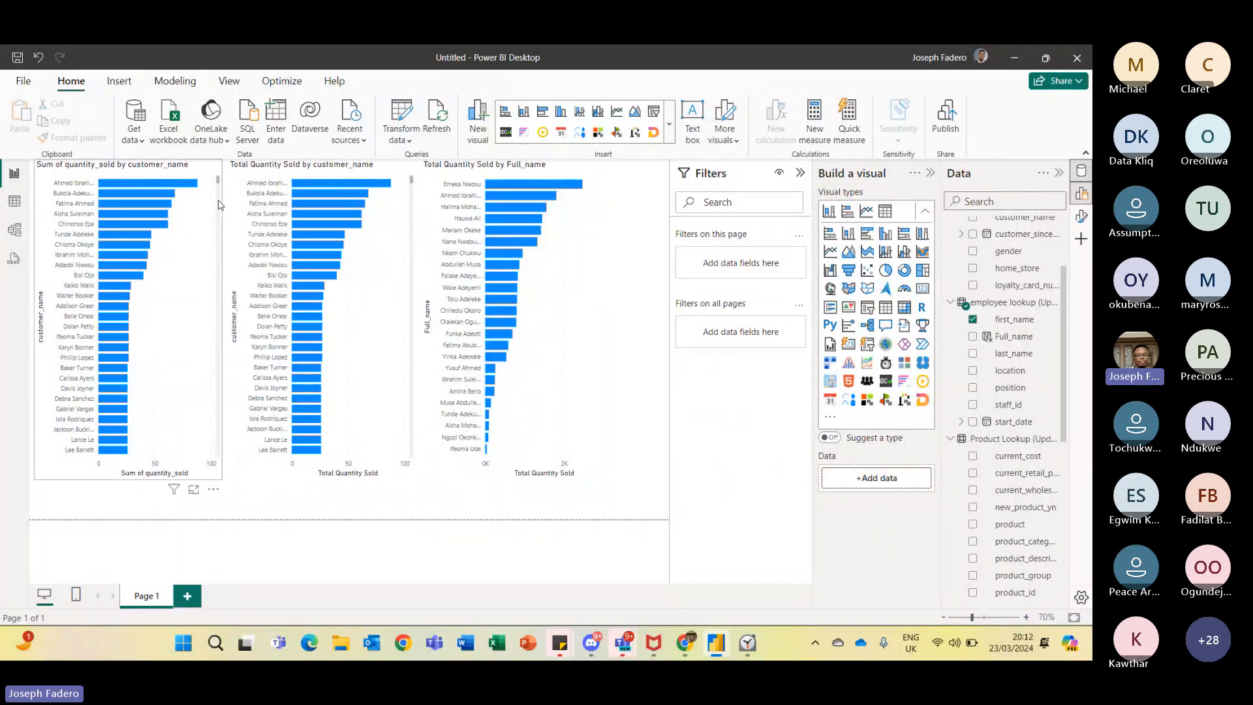
click(974, 336)
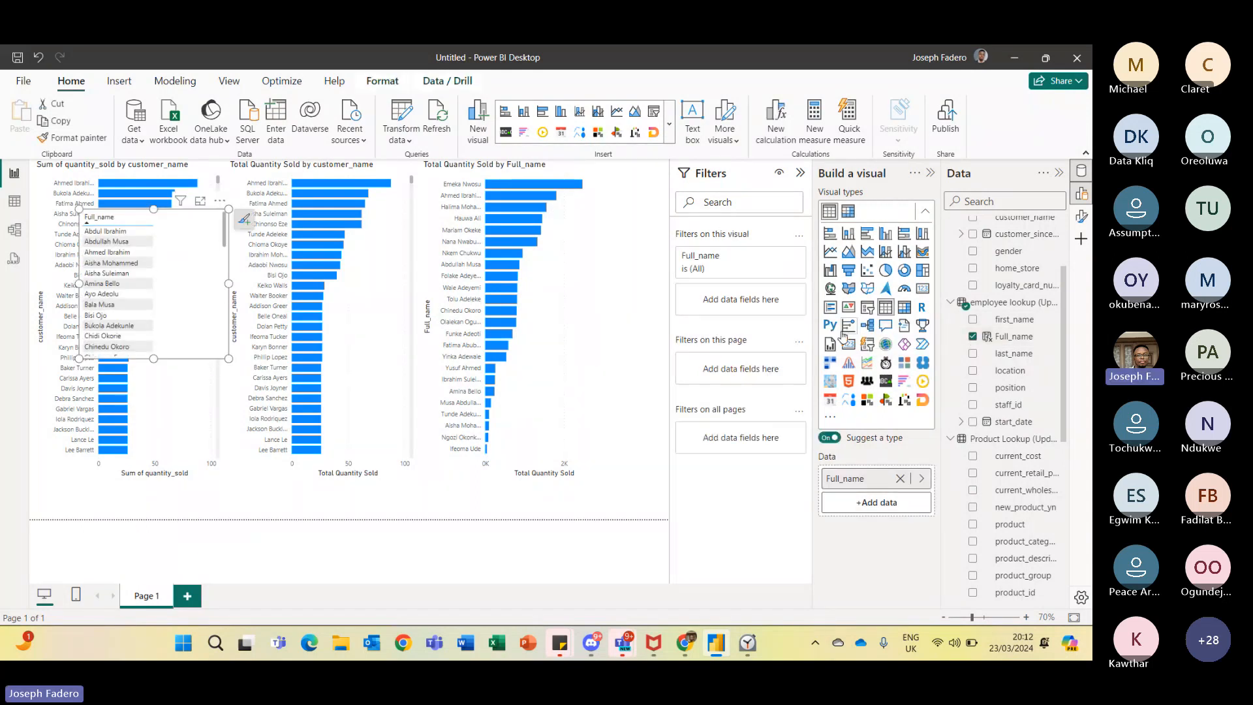
click(867, 312)
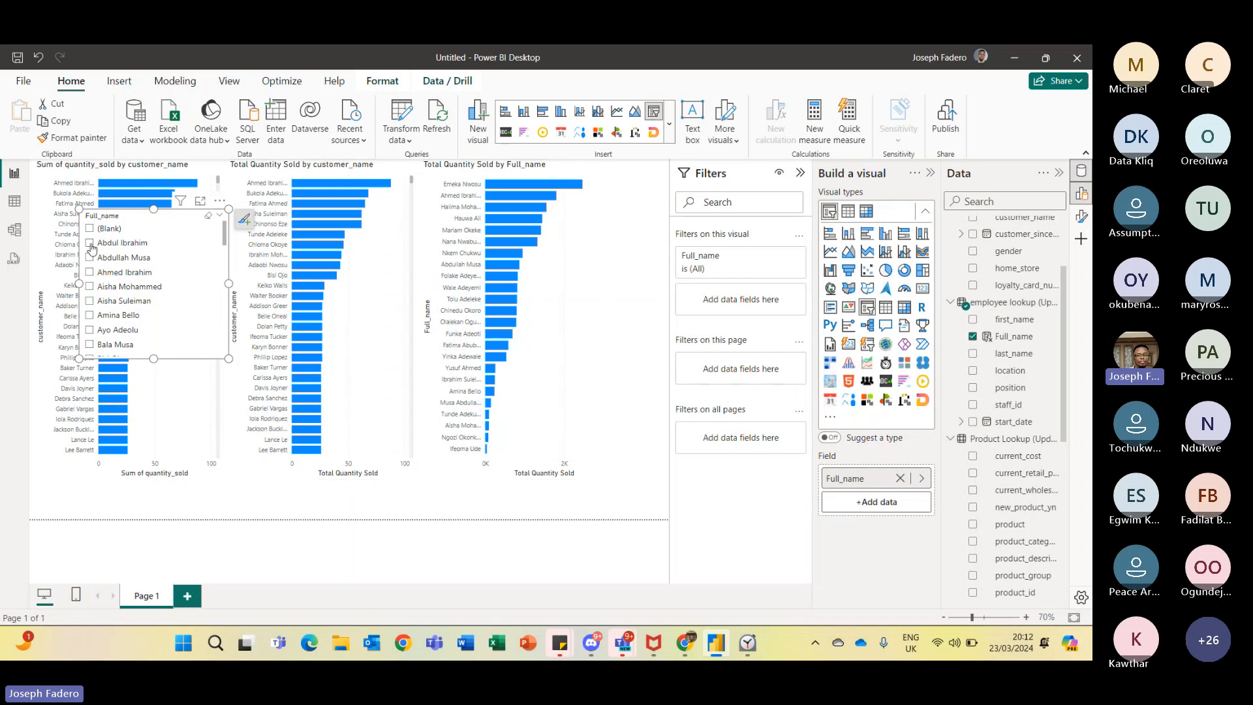
click(90, 243)
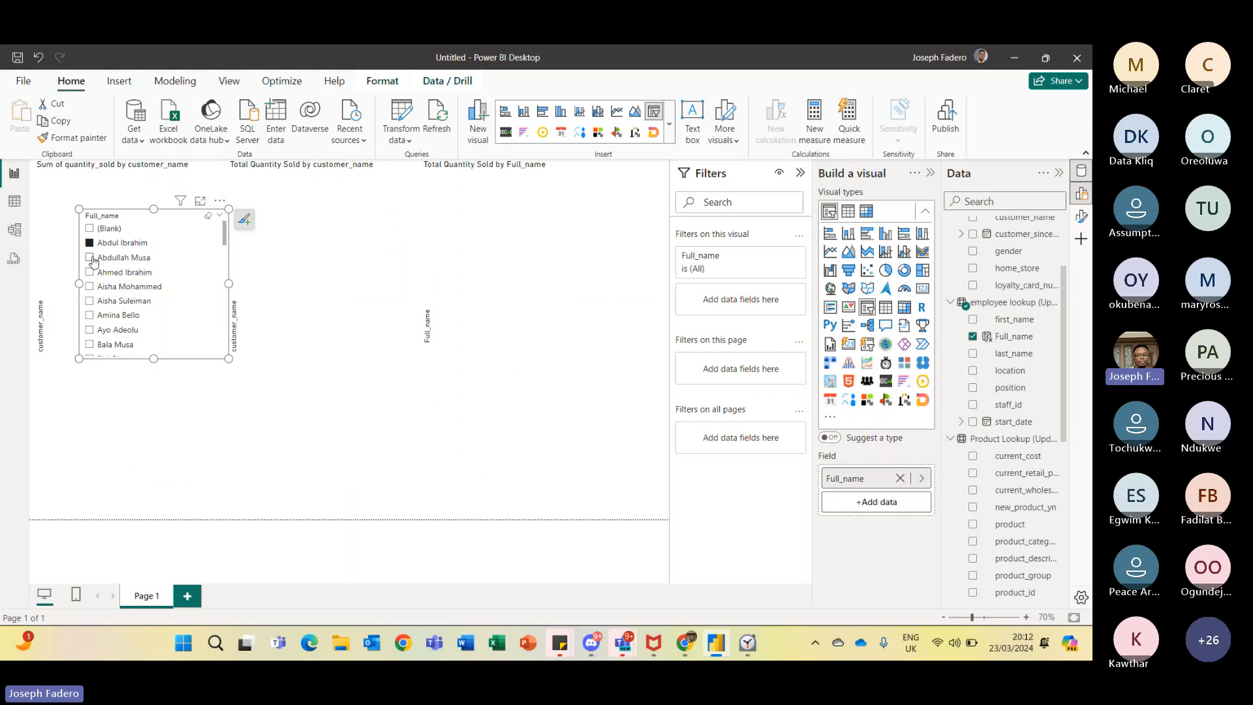
click(91, 259)
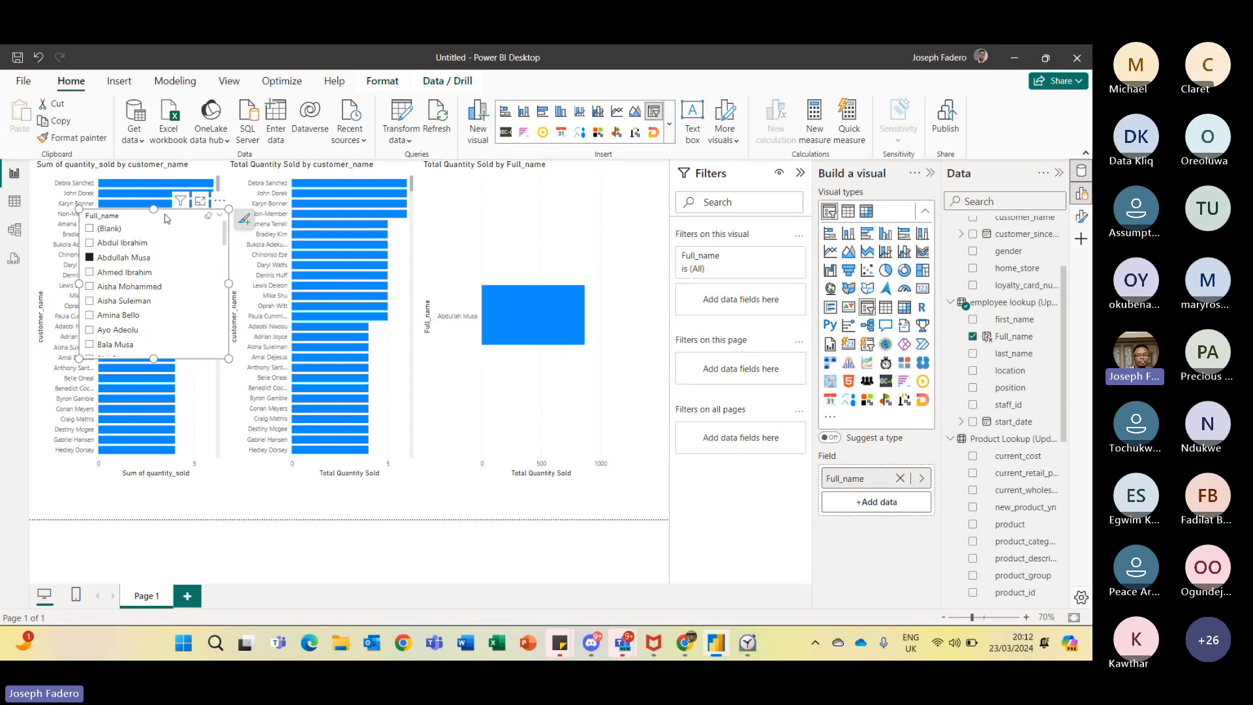
click(222, 203)
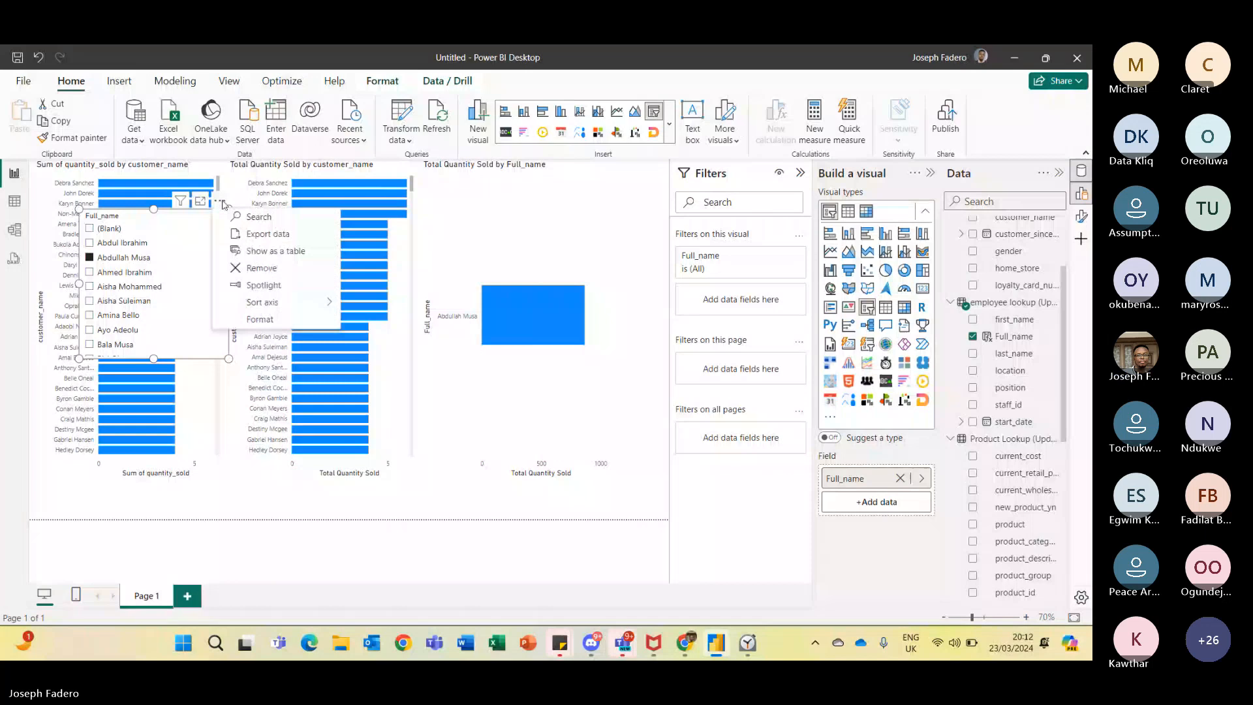
click(262, 269)
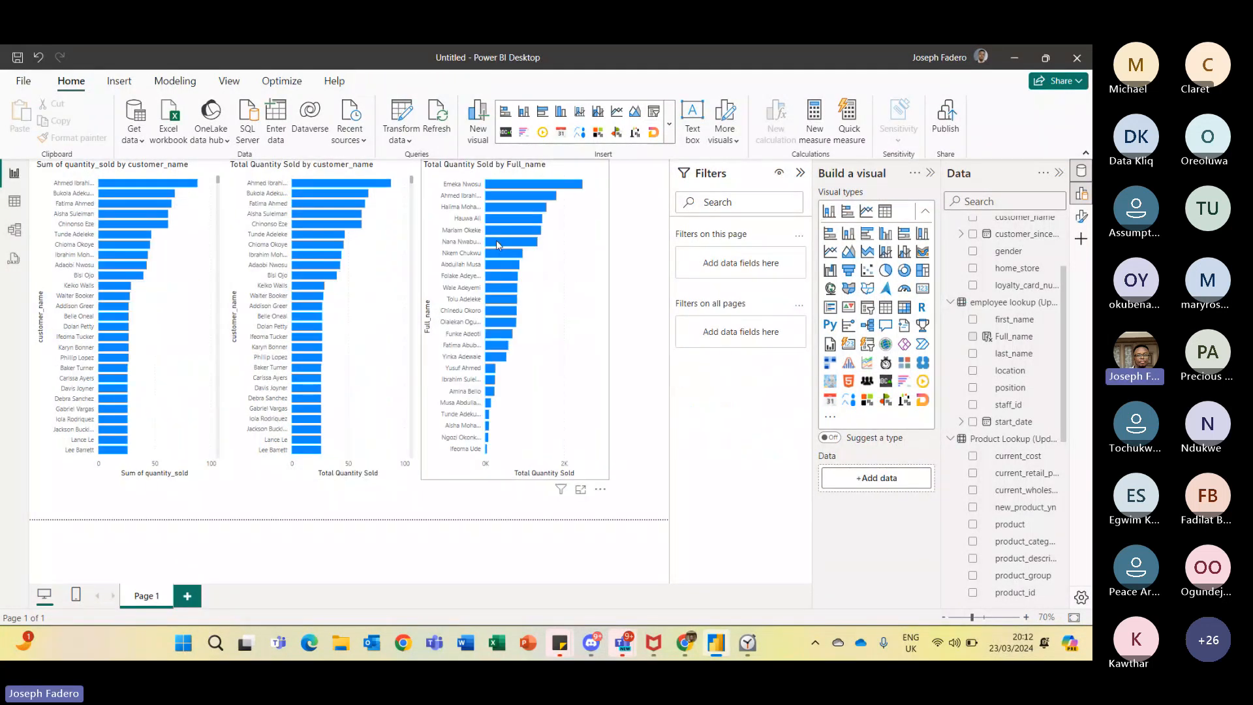
- Delete all three bar charts from the report page
click(449, 176)
key(Delete)
click(367, 169)
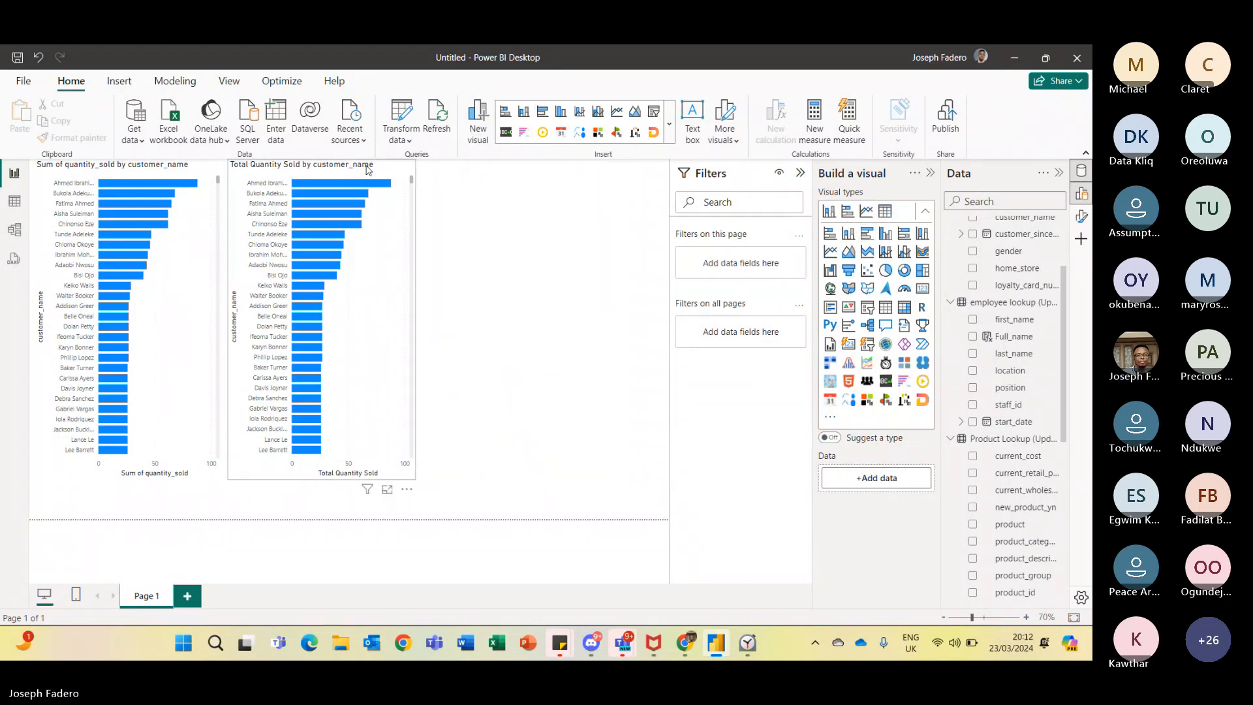
key(Delete)
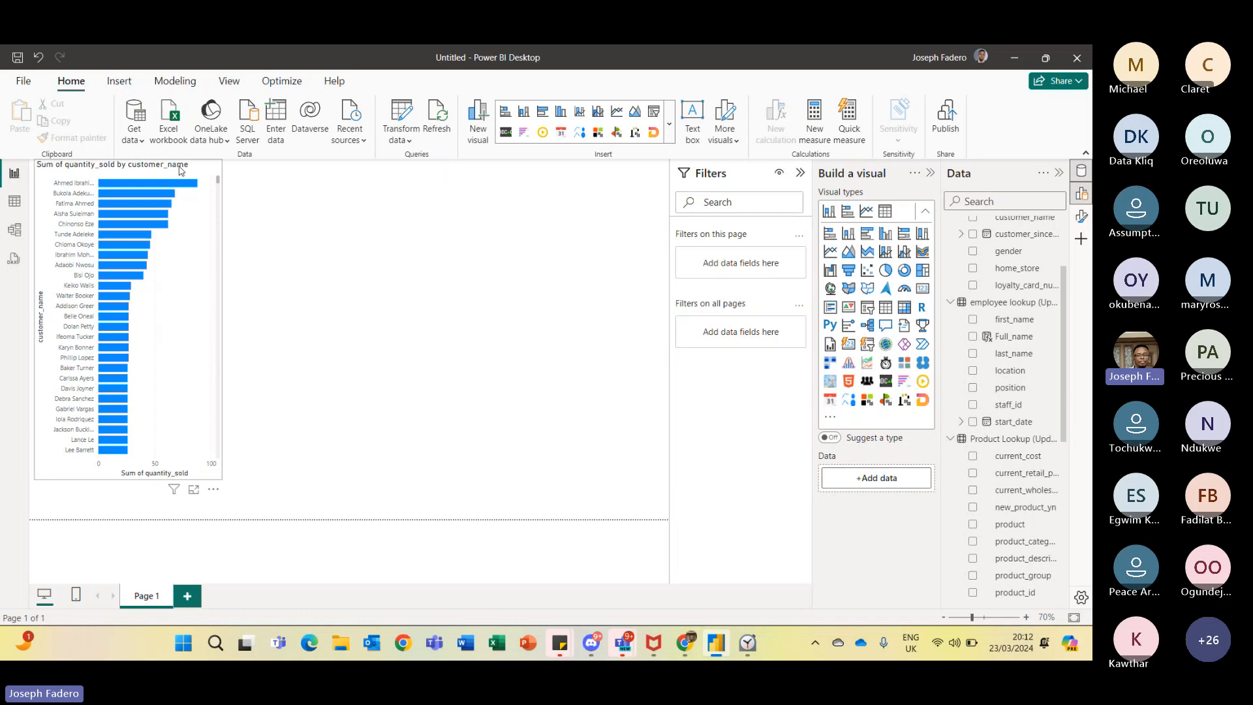
click(181, 171)
key(Delete)
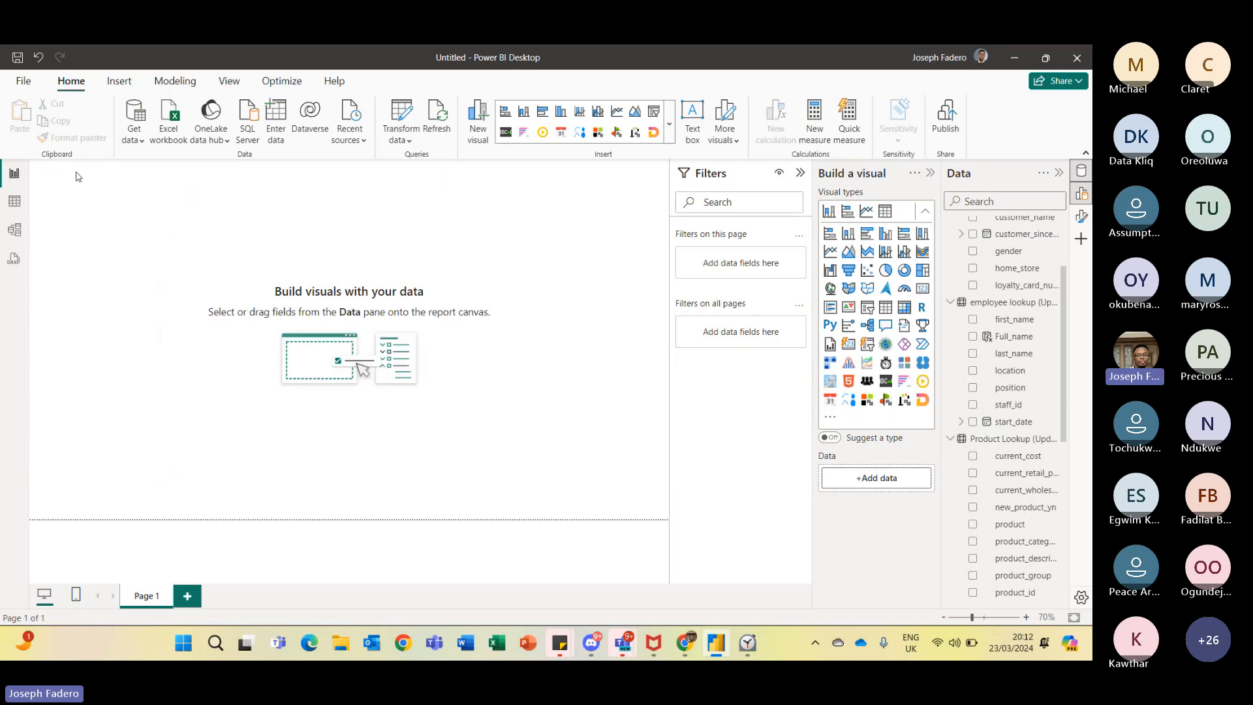
- Open the Sales by Store (Updated-DQ) table in table view
click(14, 201)
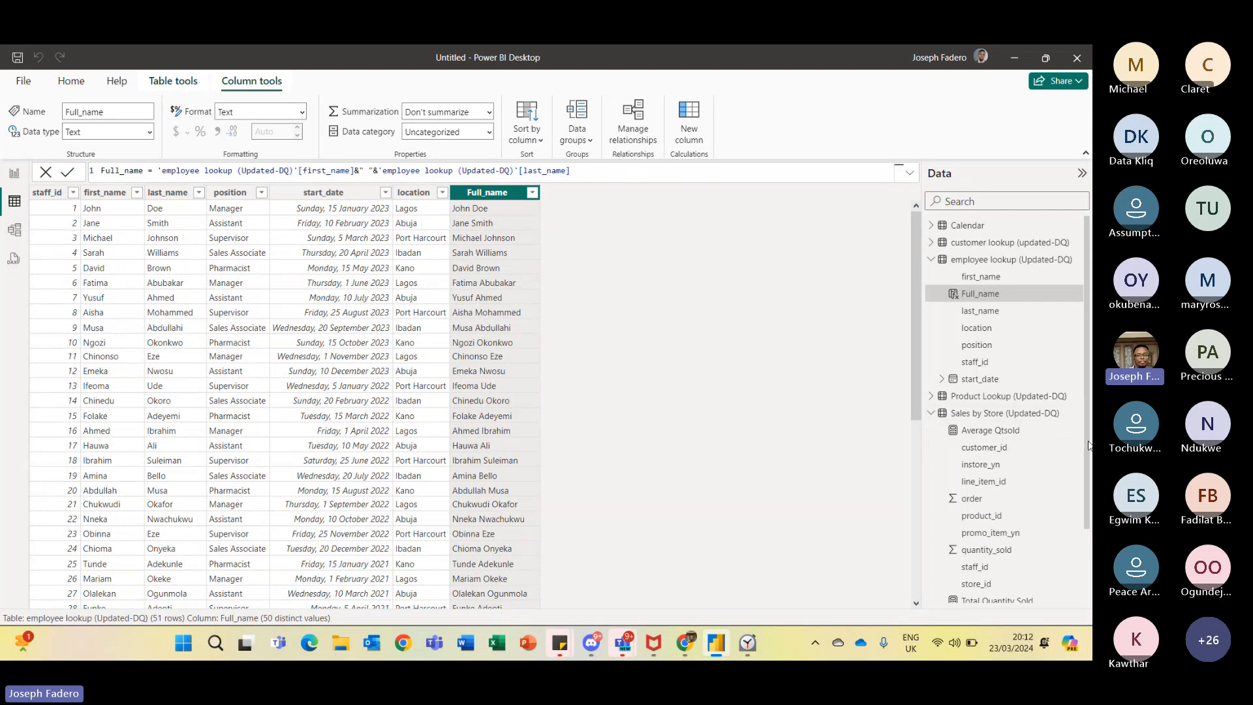
drag(1088, 446, 1088, 525)
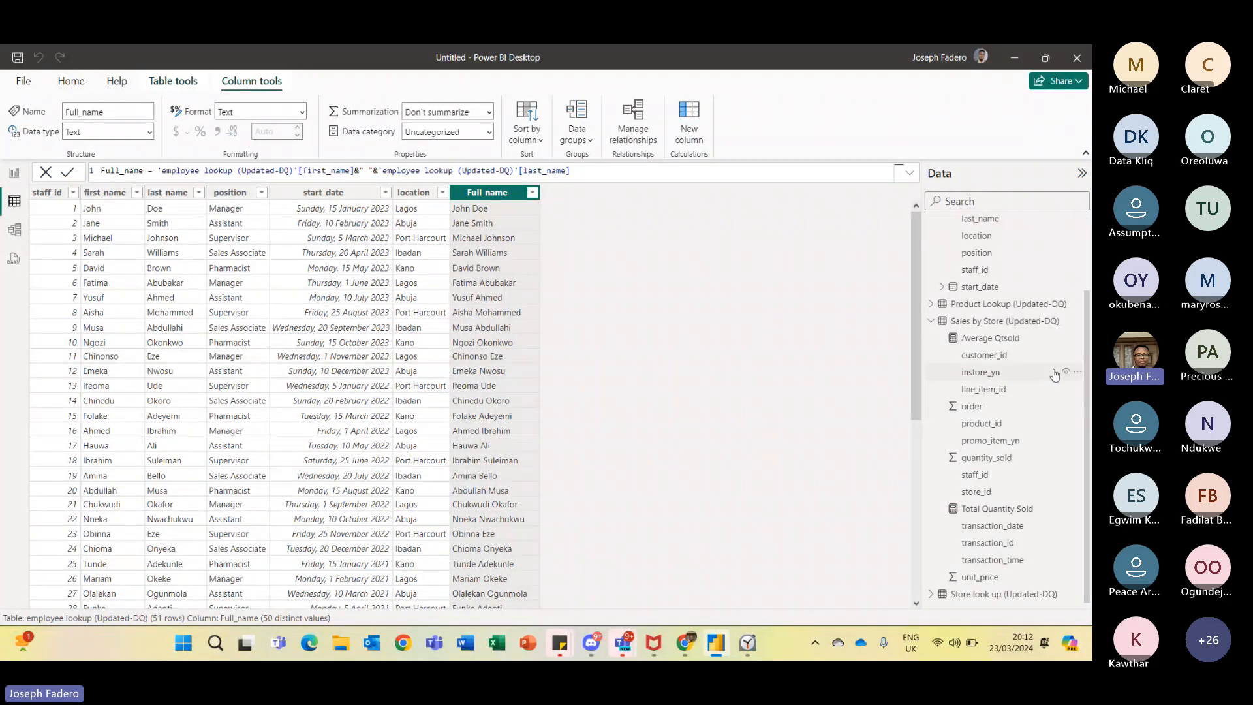
click(1019, 326)
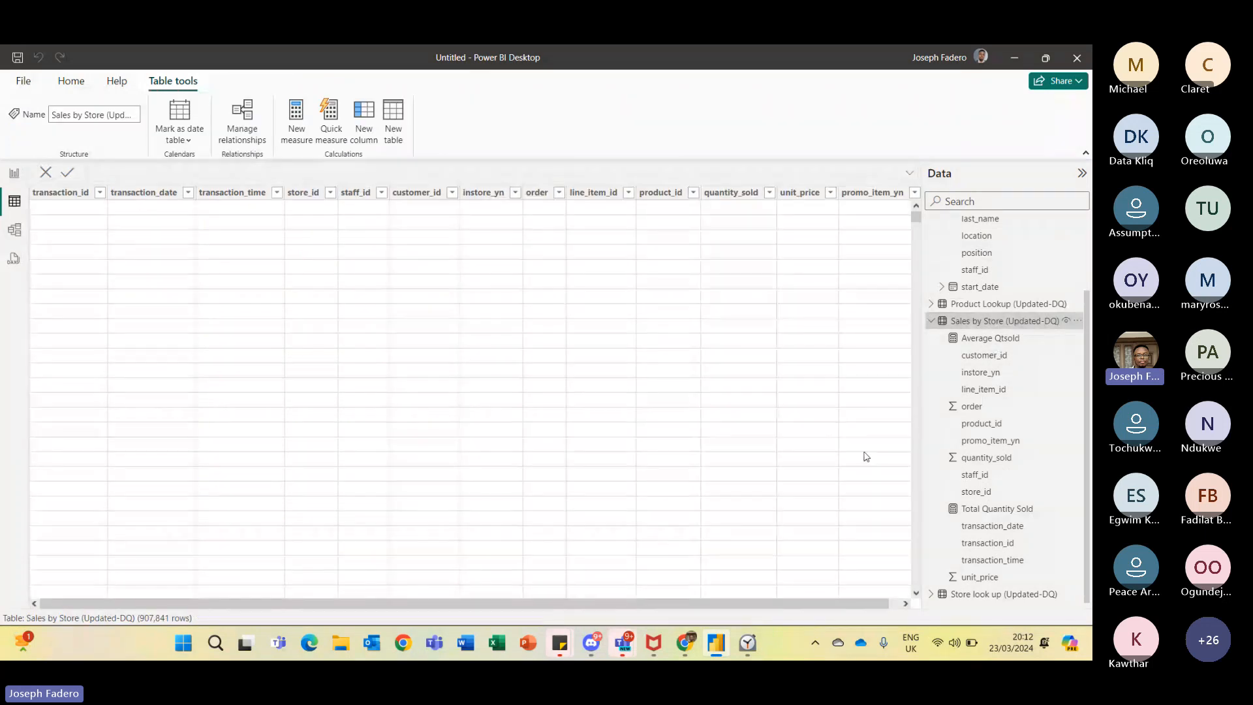
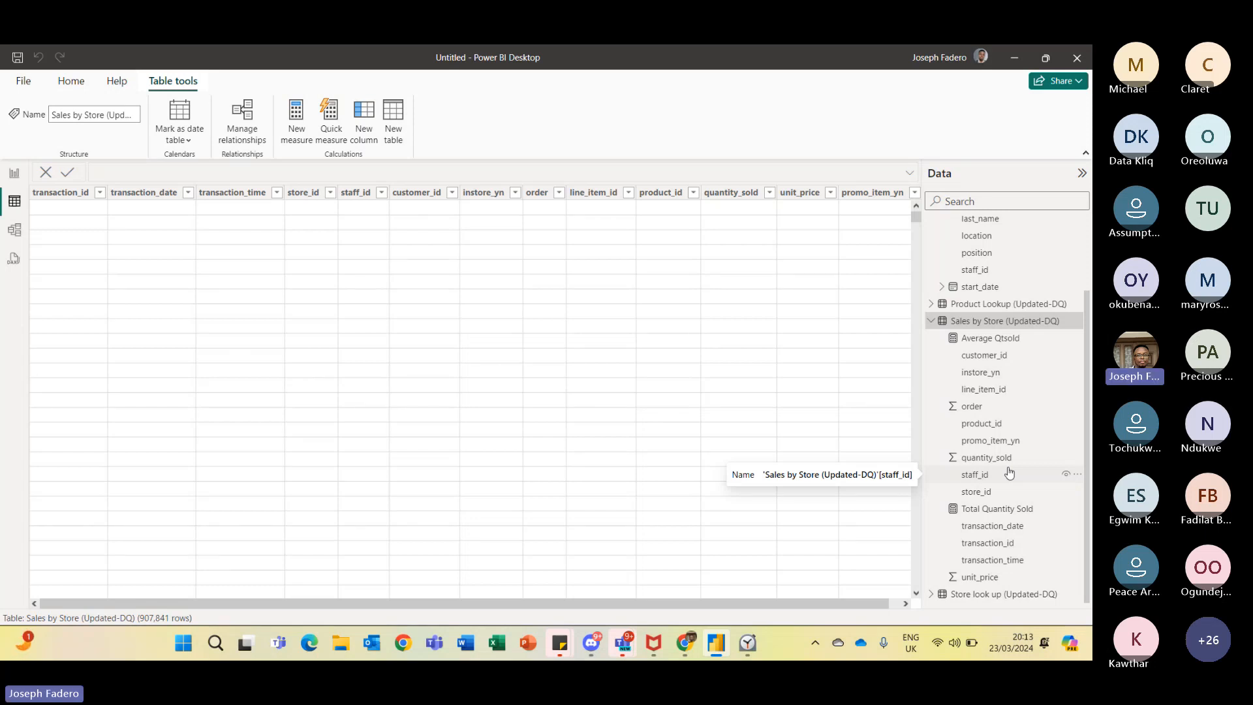
- Switch to the Teams meeting chat to read participants' suggestions, then return to the Sales by Store table
key(alt+Tab)
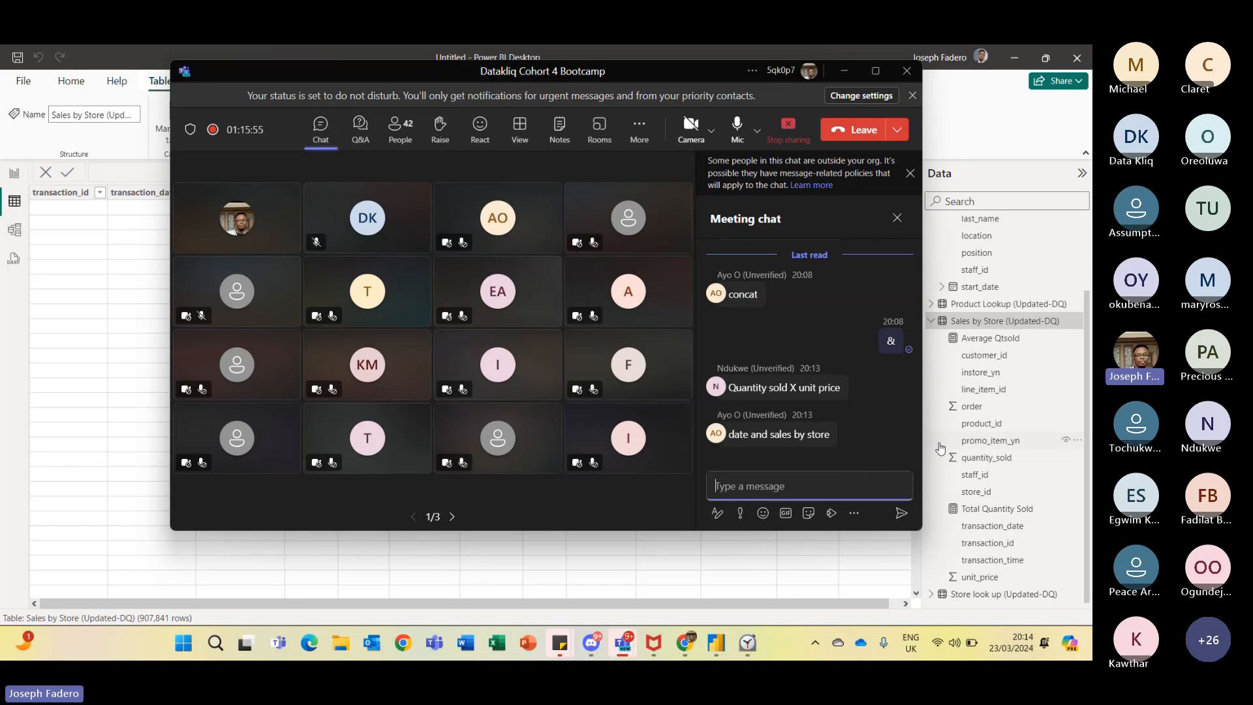
click(888, 546)
click(990, 441)
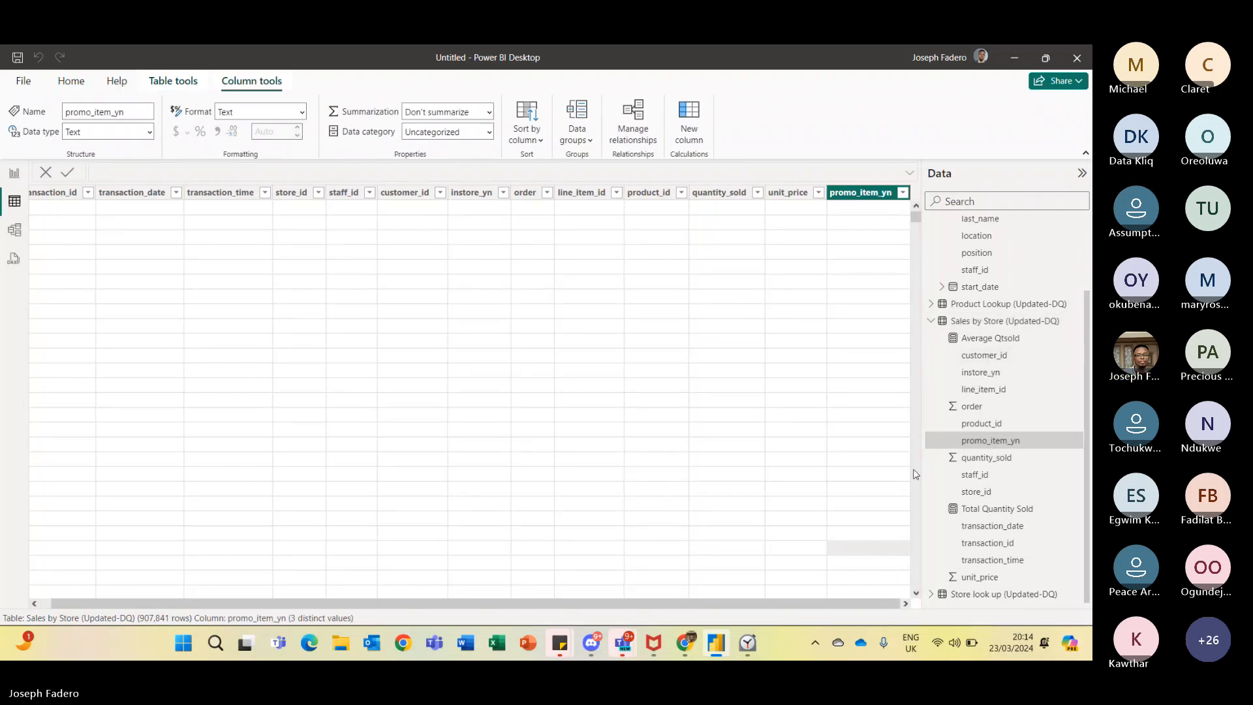
click(1000, 320)
key(alt+Tab)
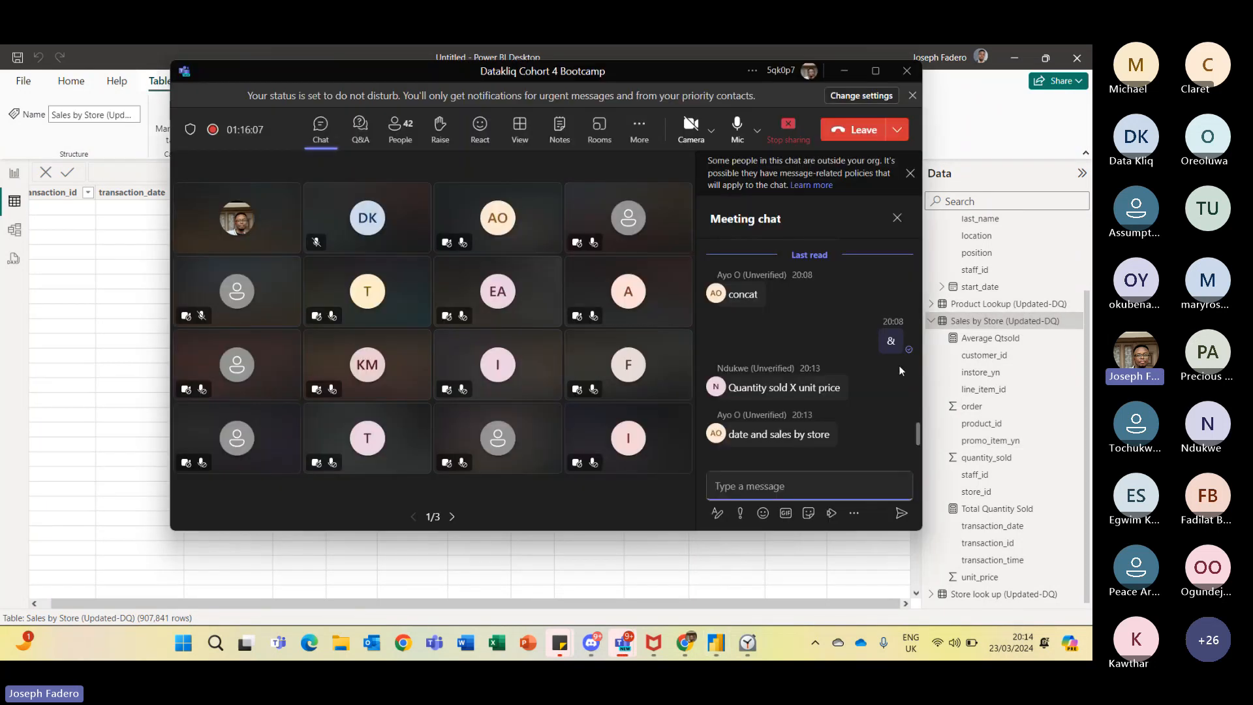
key(alt+Tab)
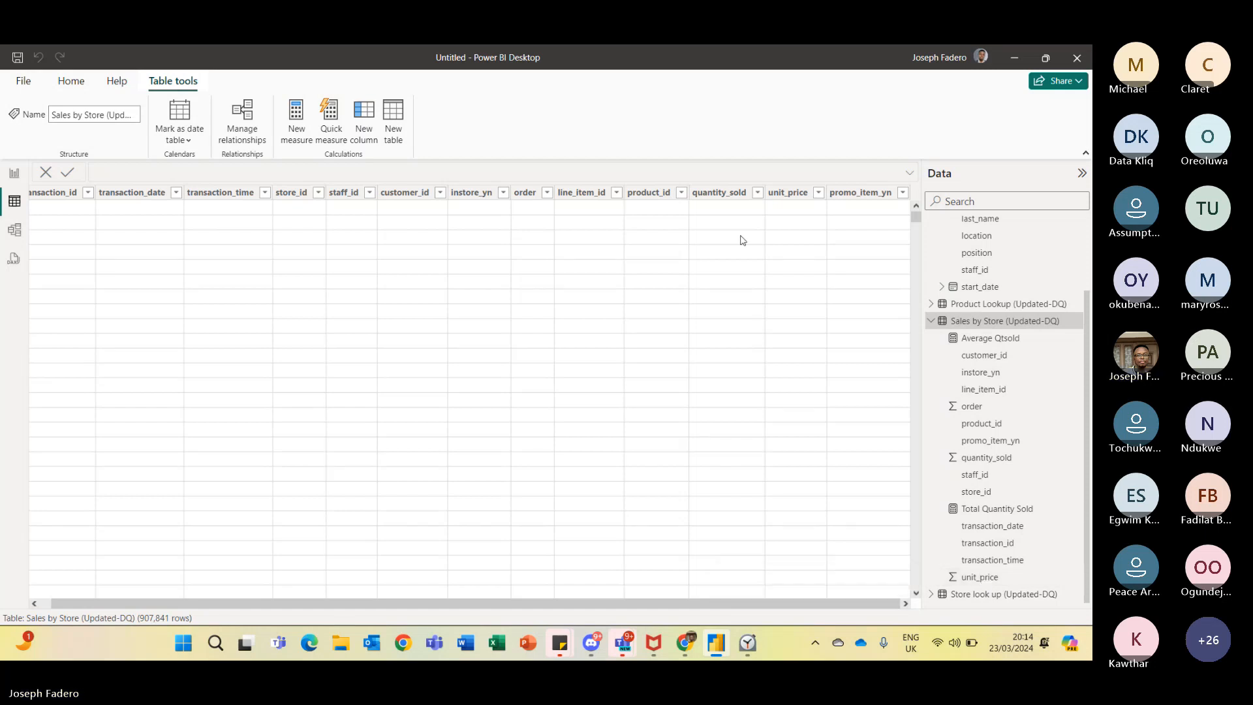
- Add a calculated column Sales = 'Sales by Store (Updated-DQ)'[quantity_sold]*'Sales by Store (Updated-DQ)'[unit_price] to the Sales by Store table
click(716, 192)
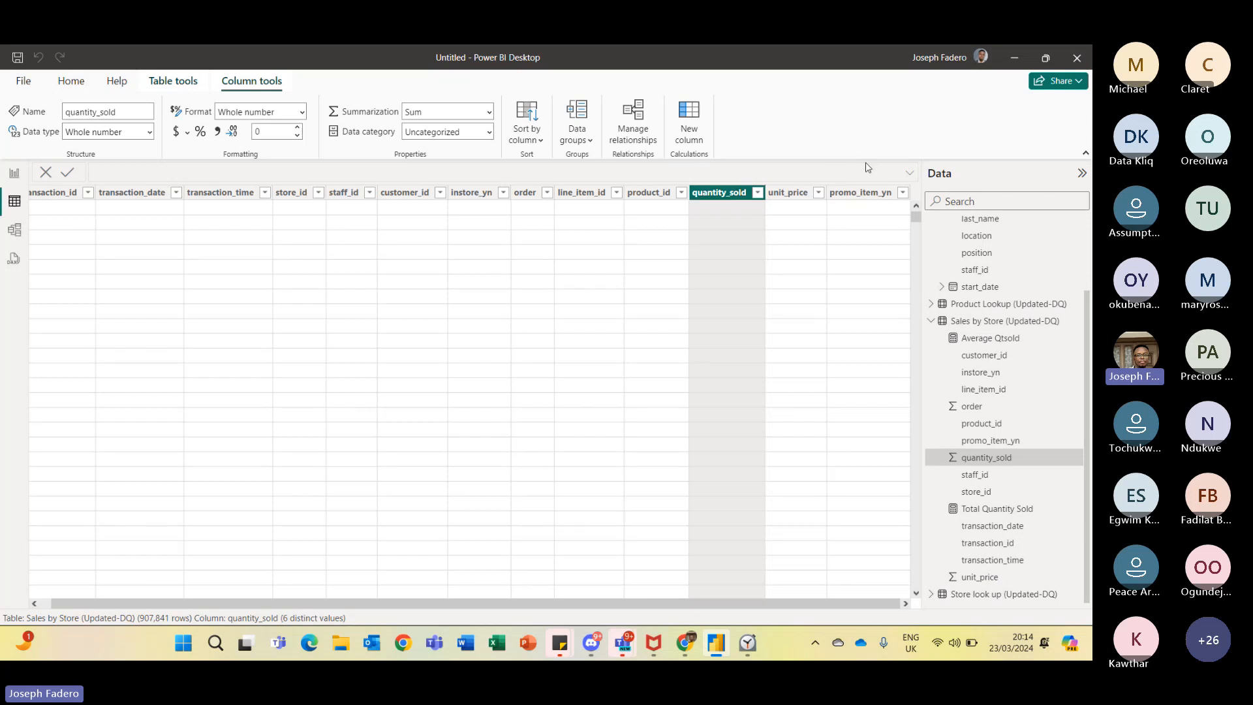
click(149, 81)
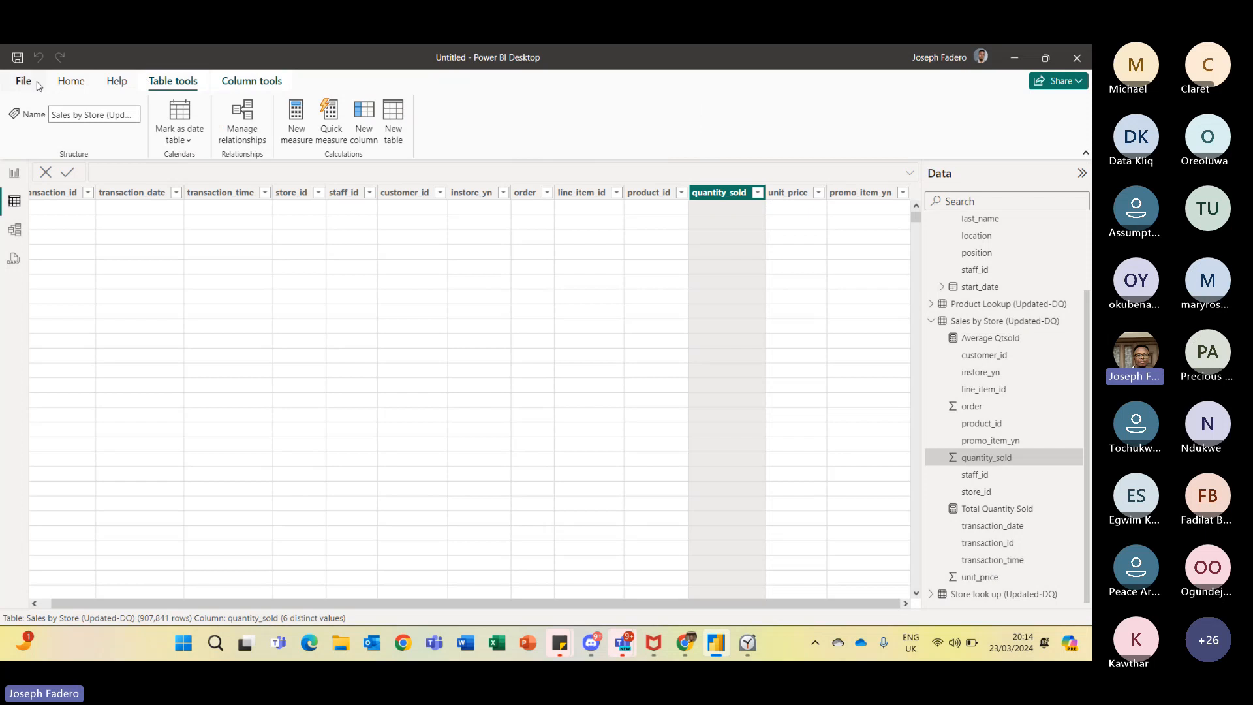
click(365, 117)
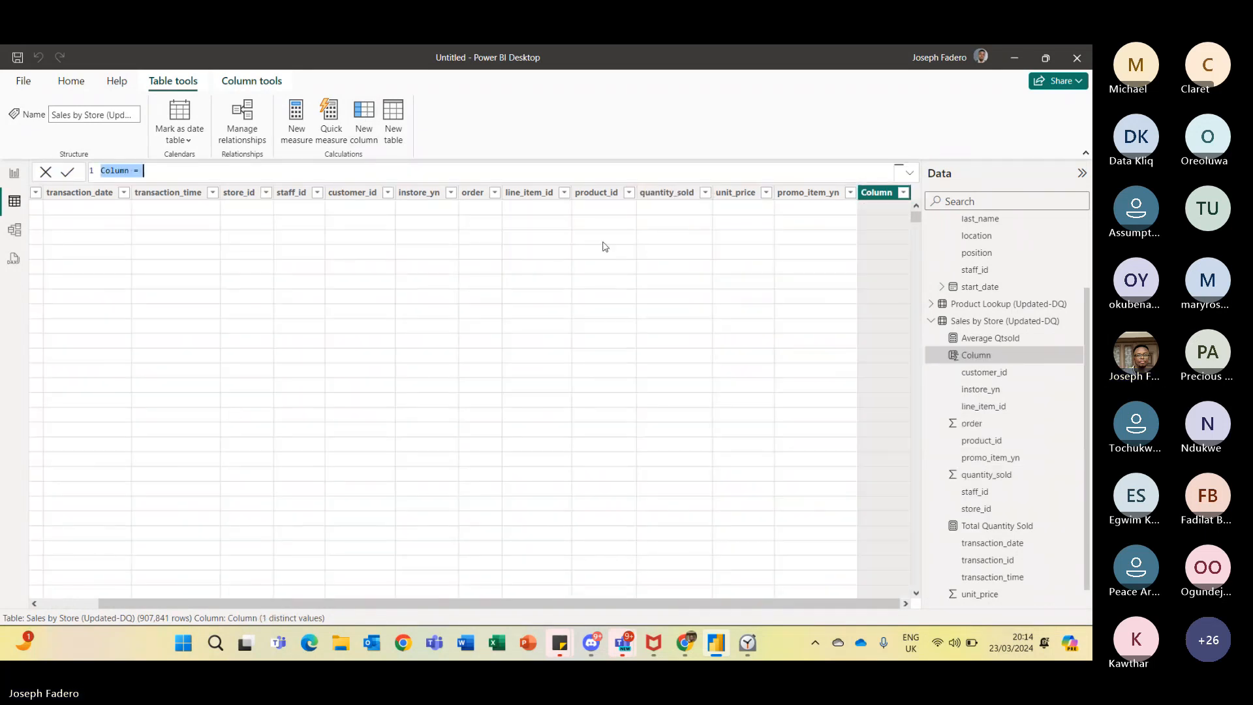
text(Sales)
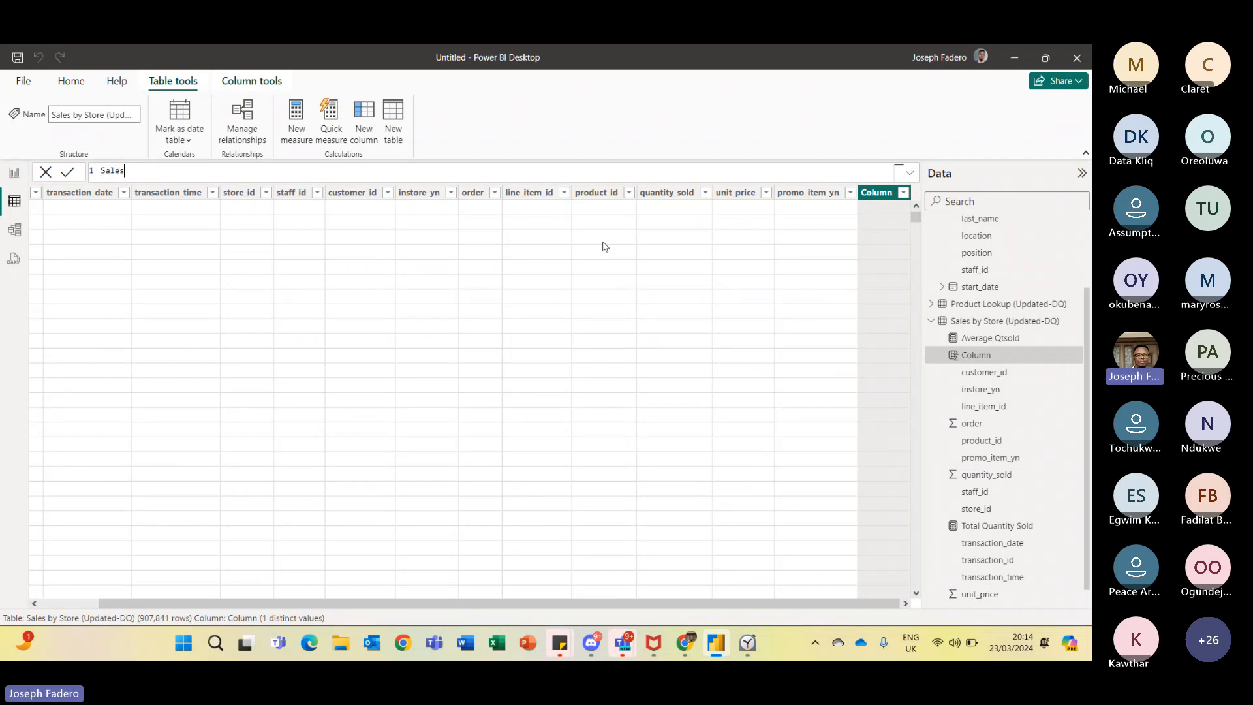
text( = )
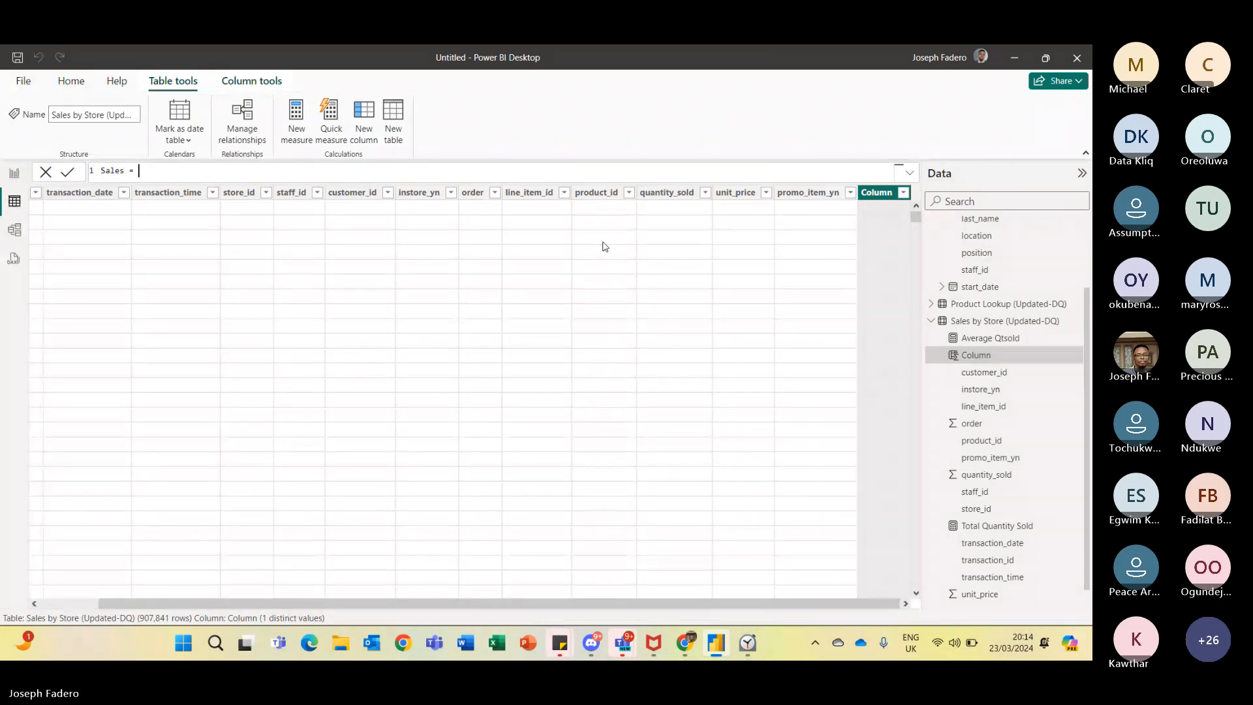
text(Quan)
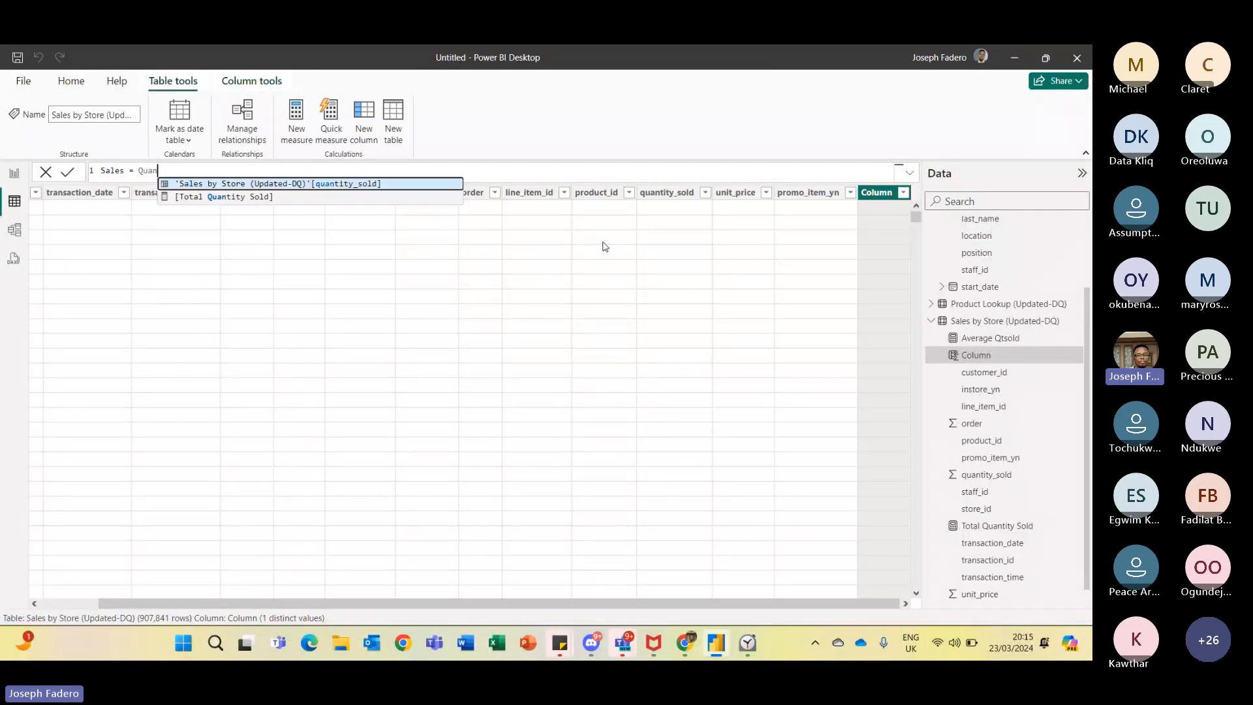
click(384, 184)
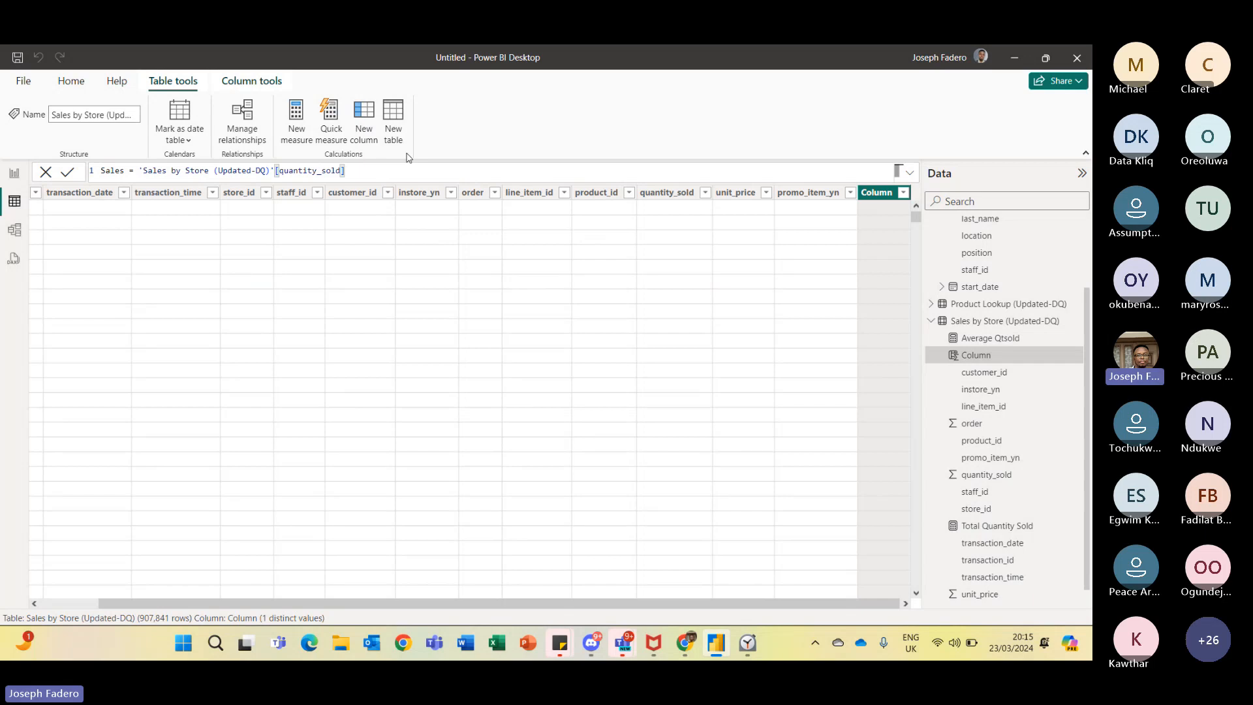
text(*)
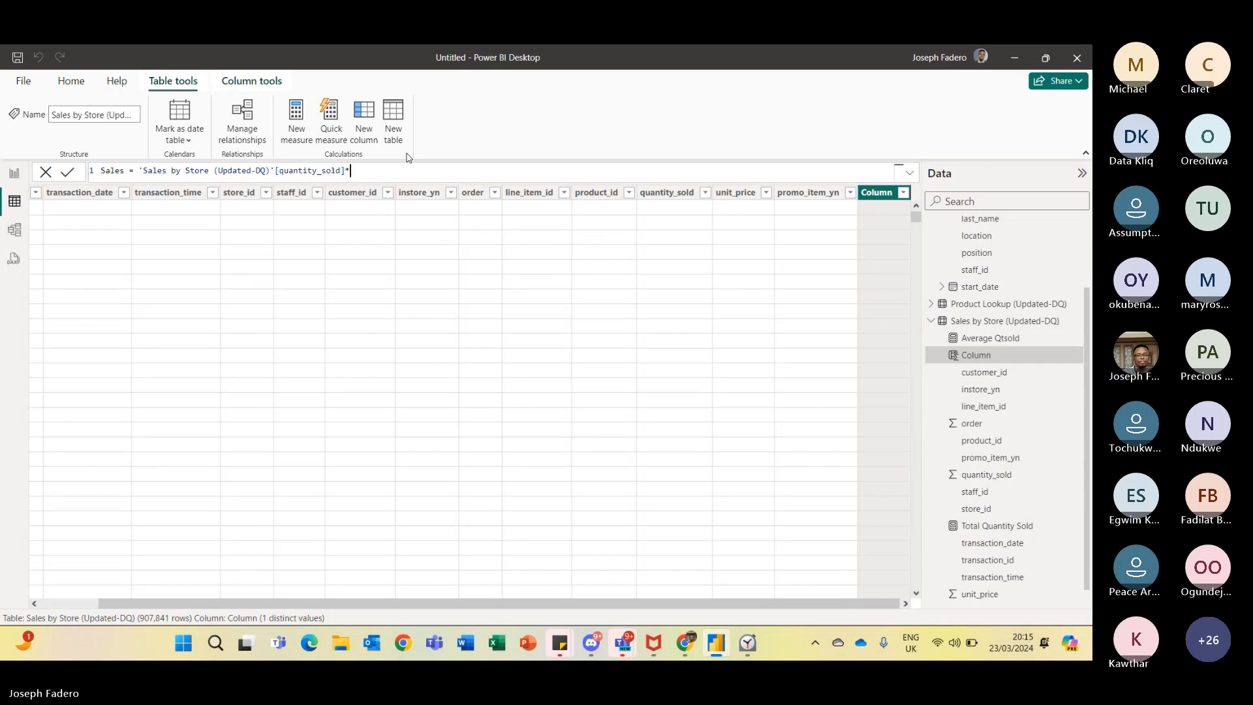
text(Unit)
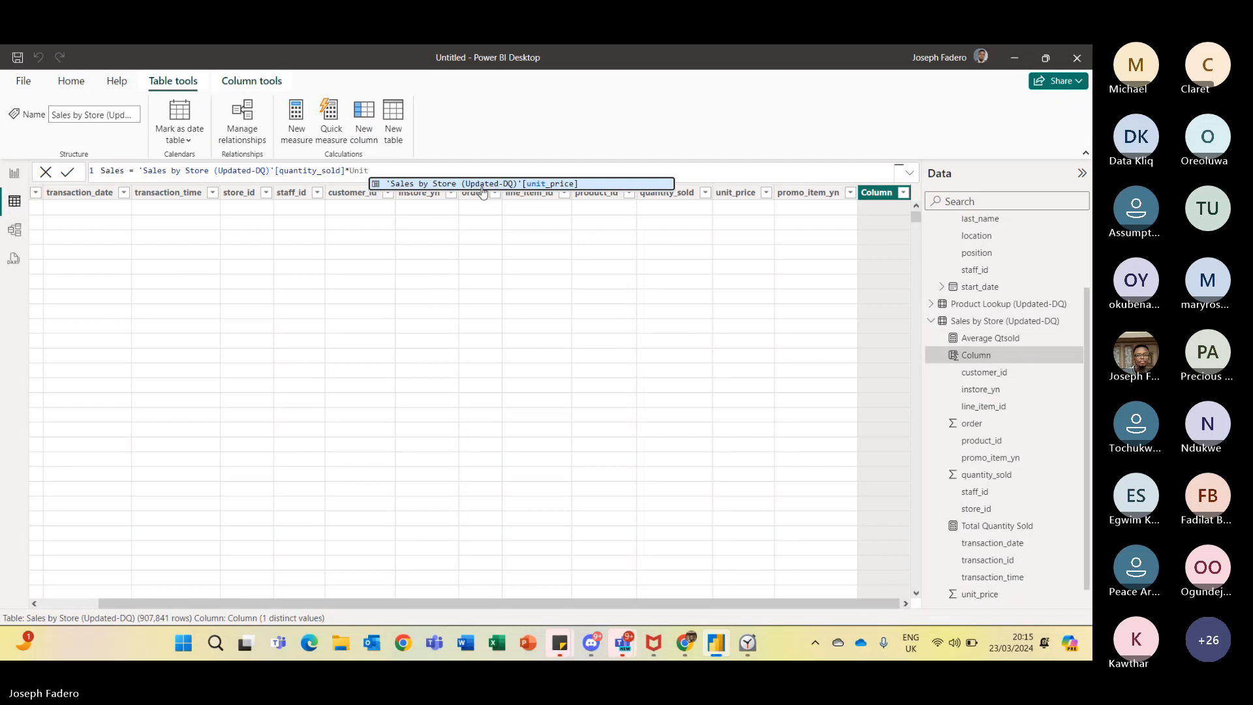
key(Tab)
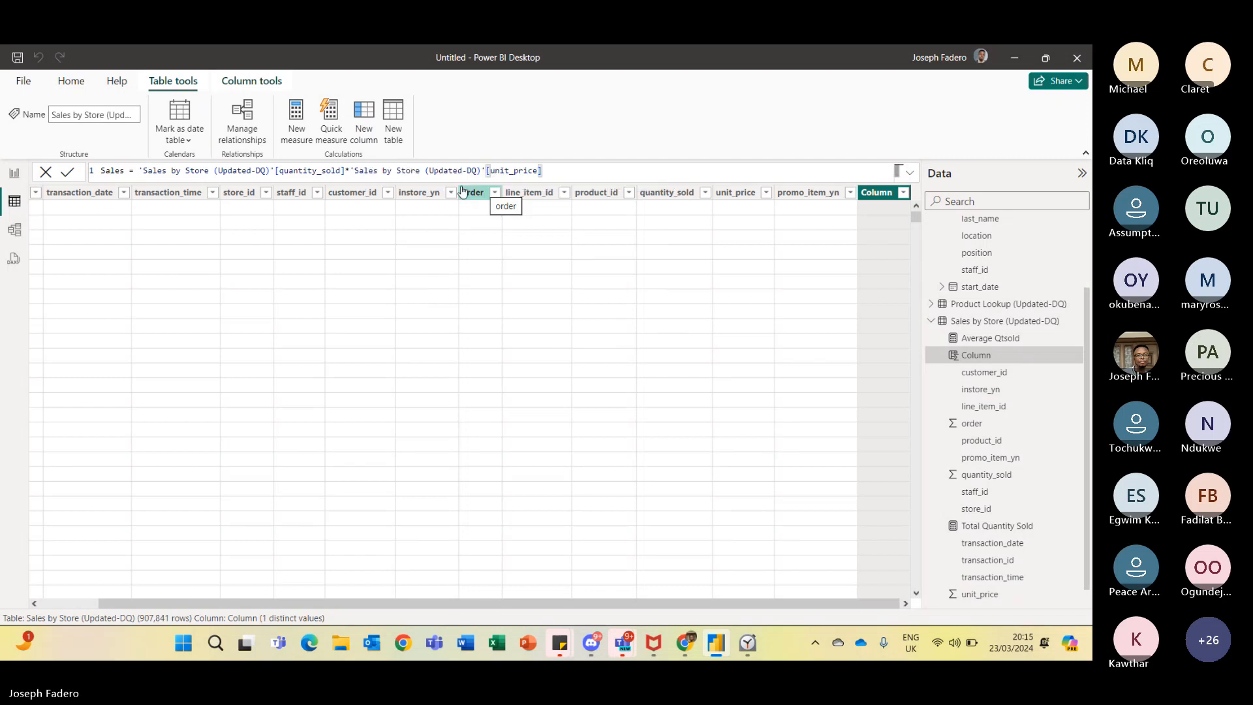
click(73, 173)
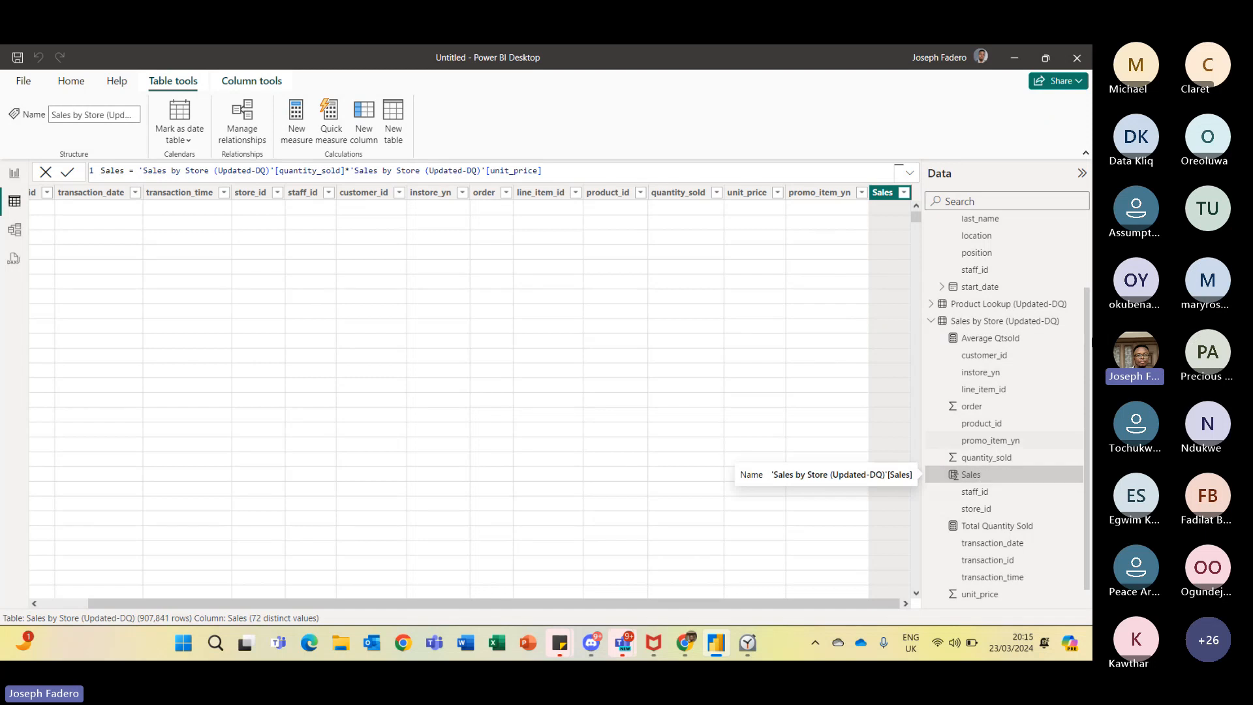
- Build a bar chart of Sum of Sales by Full_name on the report page
click(984, 323)
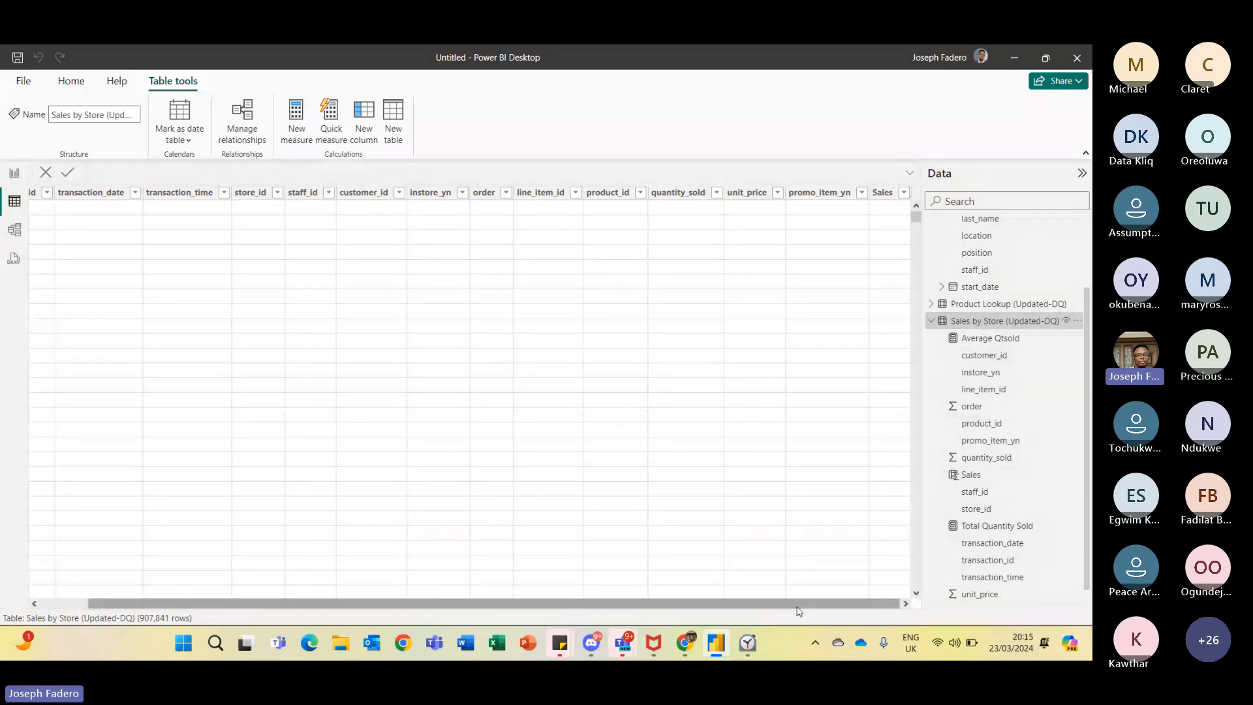
drag(797, 606, 749, 606)
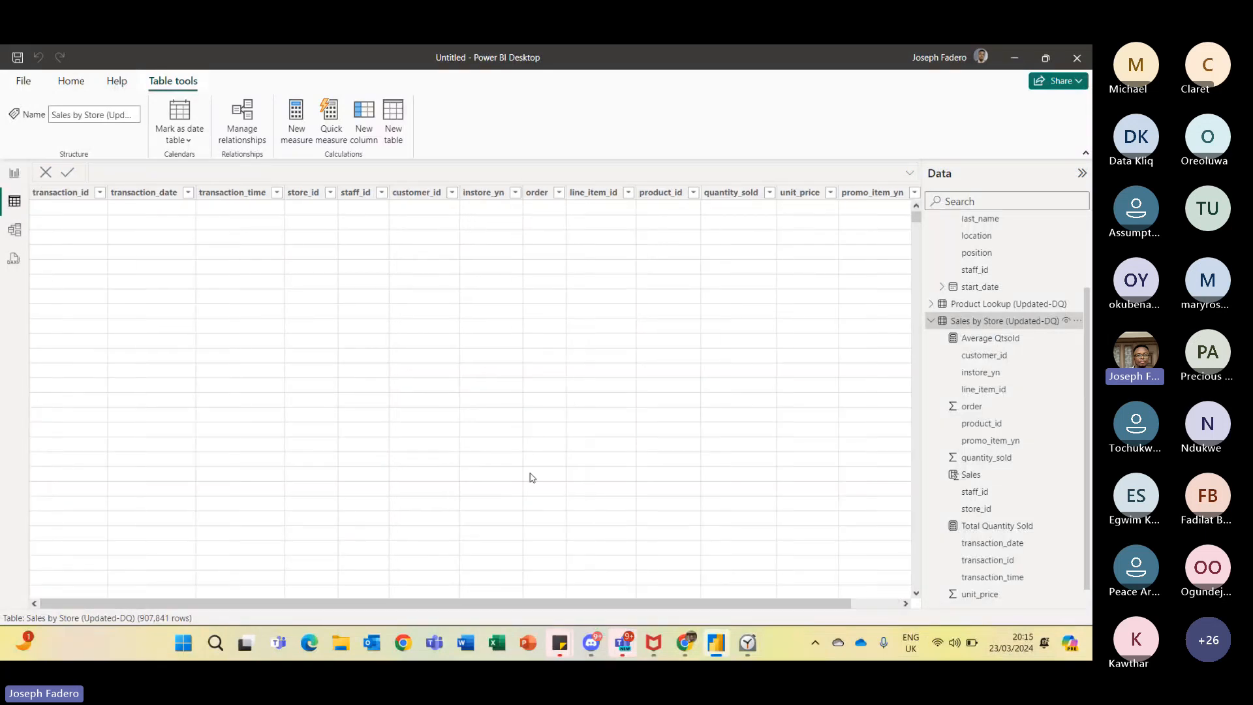
click(15, 174)
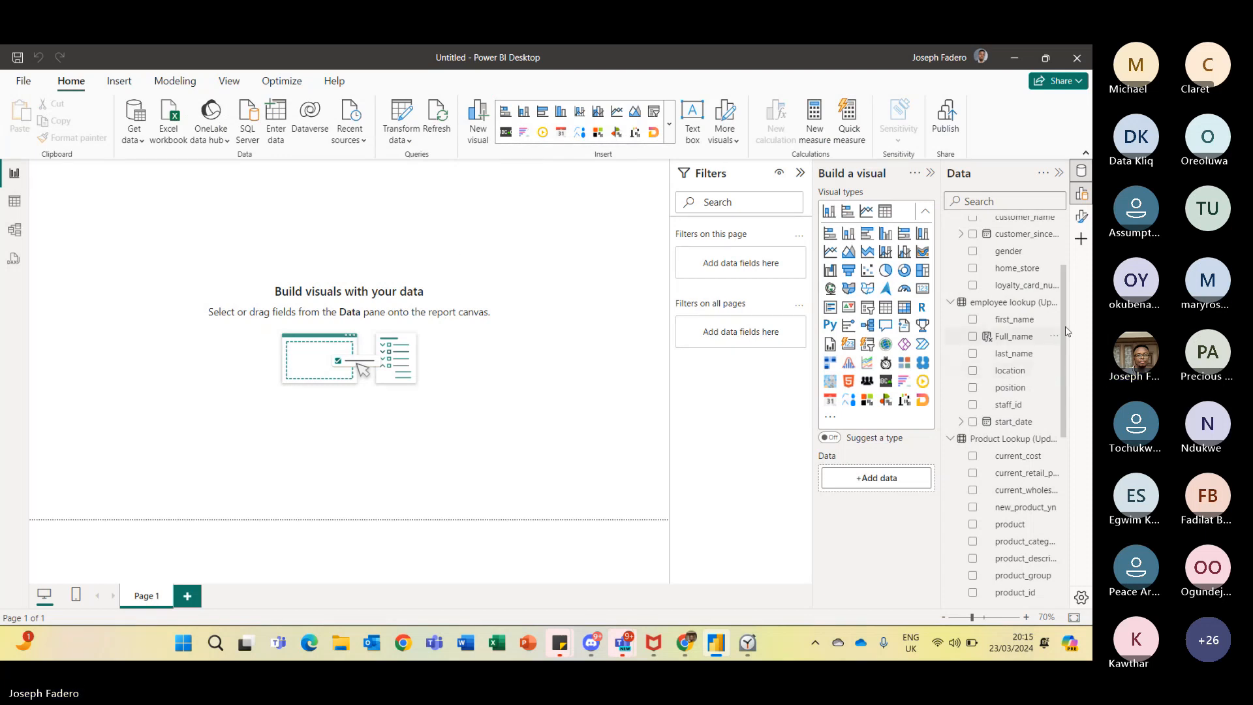
click(974, 338)
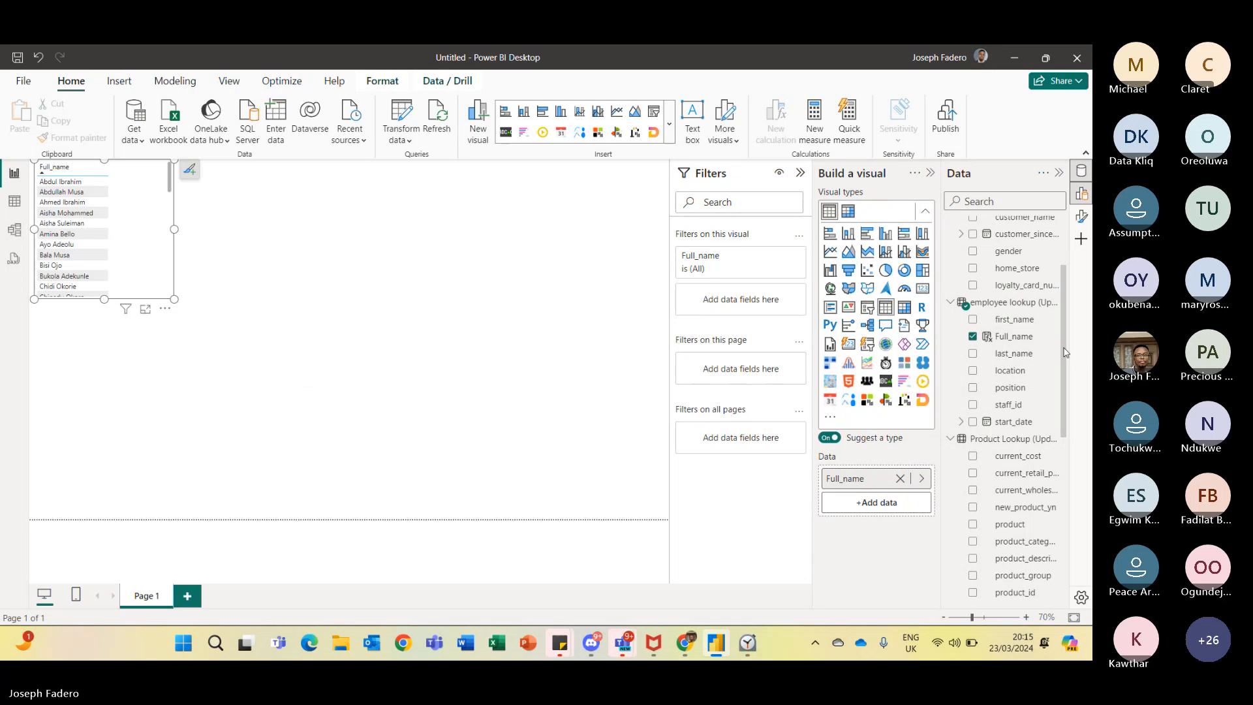
drag(1064, 353, 1072, 519)
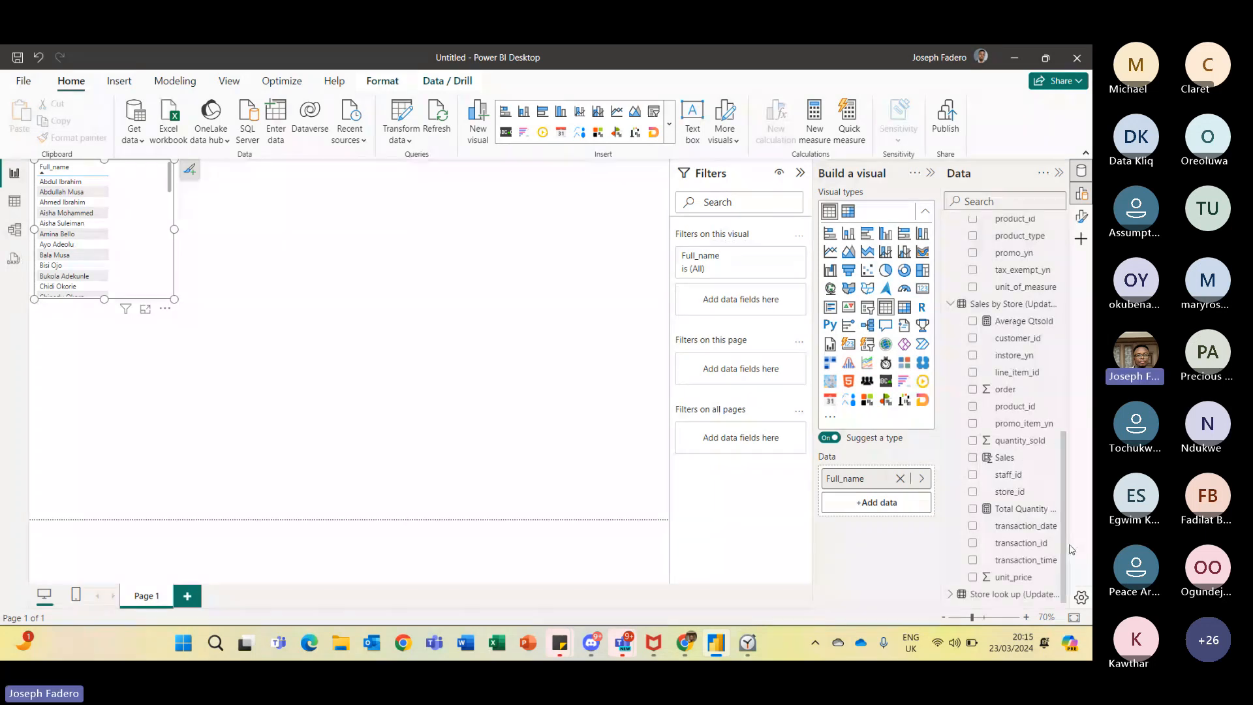
click(973, 459)
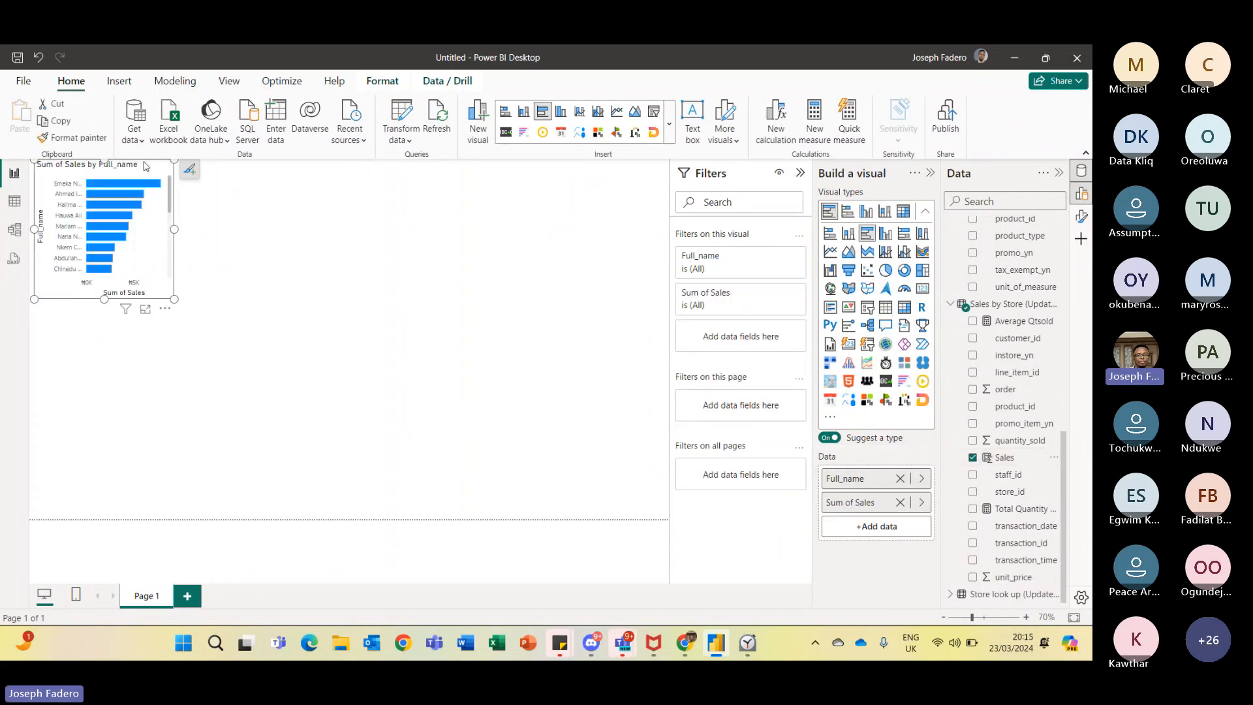
- Move and resize the Sales by Full_name bar chart and turn on its data labels
drag(145, 166, 145, 206)
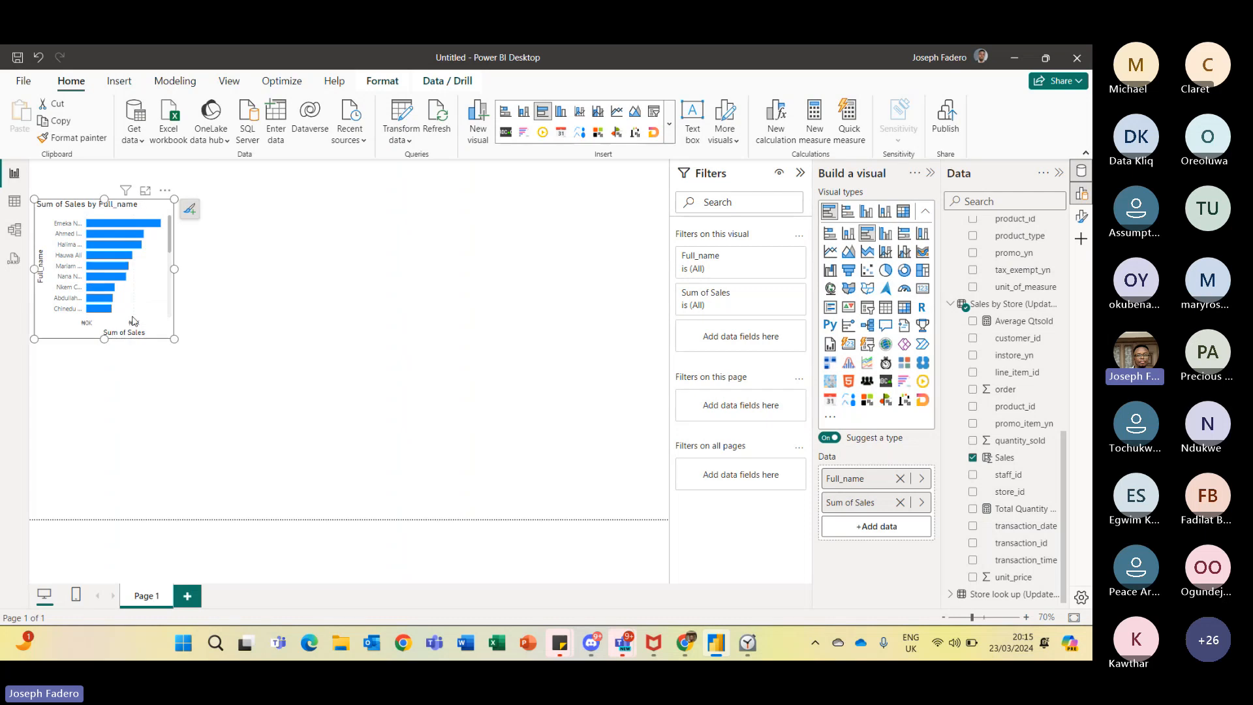
click(187, 210)
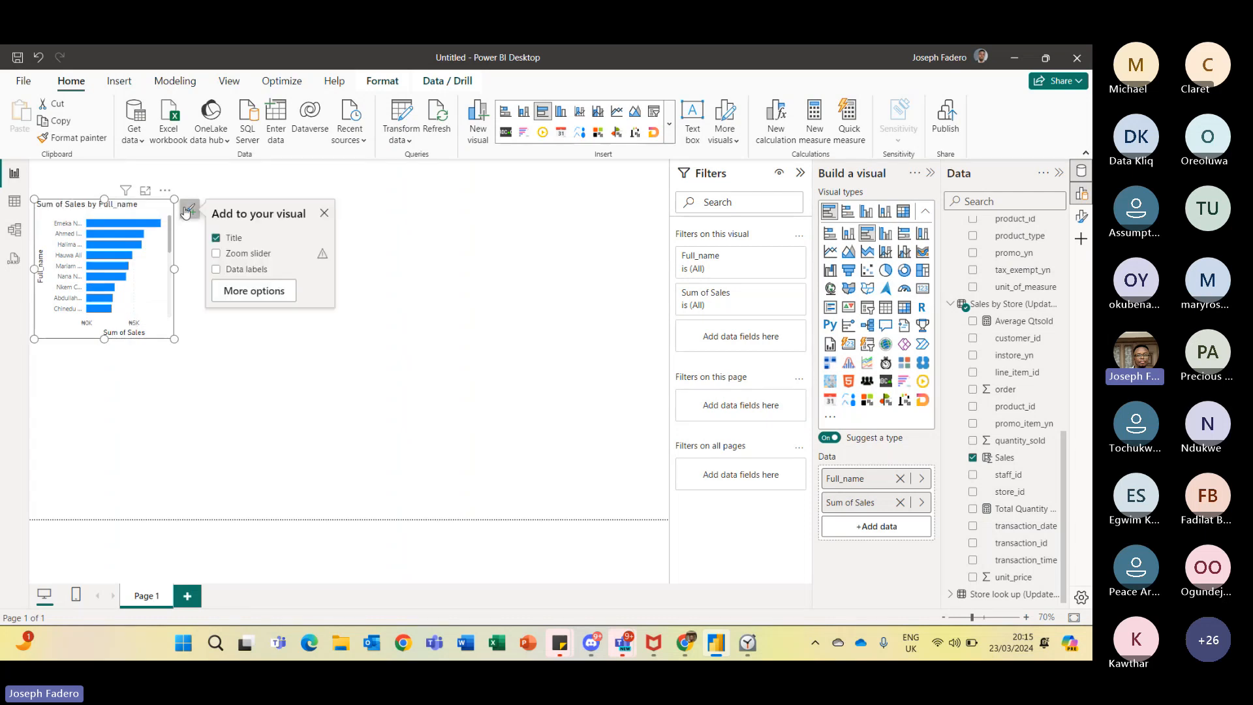
click(216, 270)
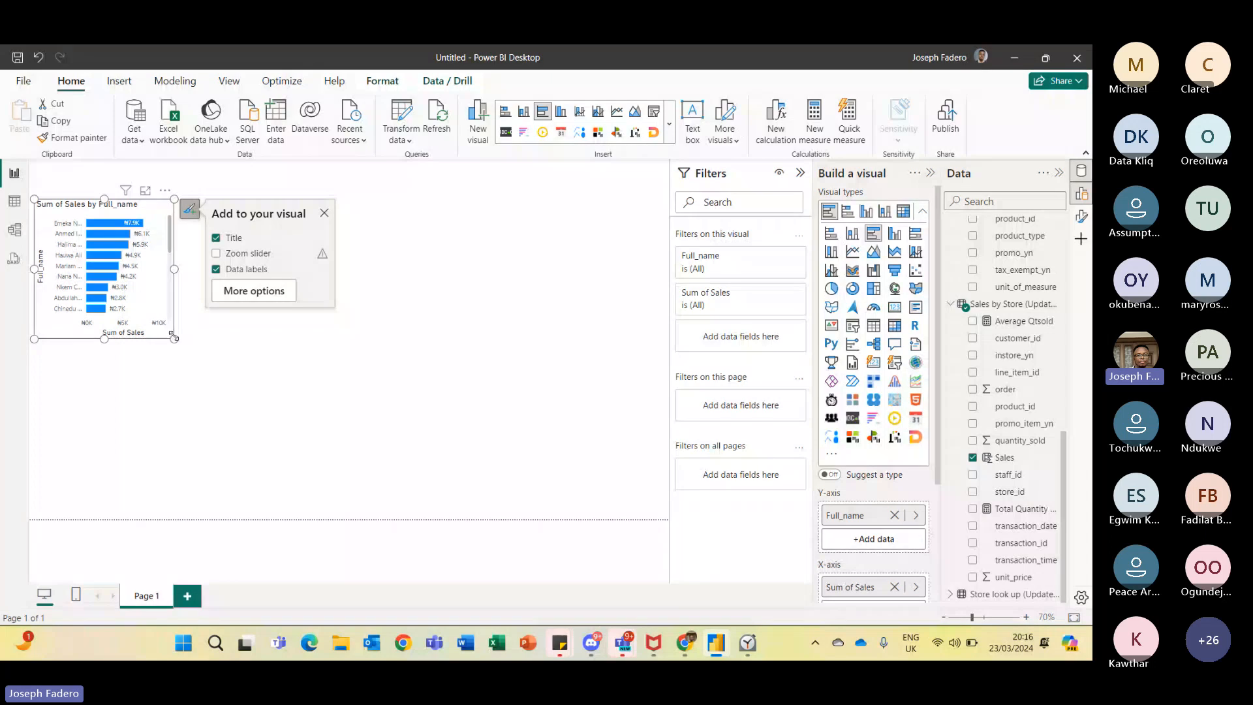
drag(174, 337, 188, 314)
click(210, 322)
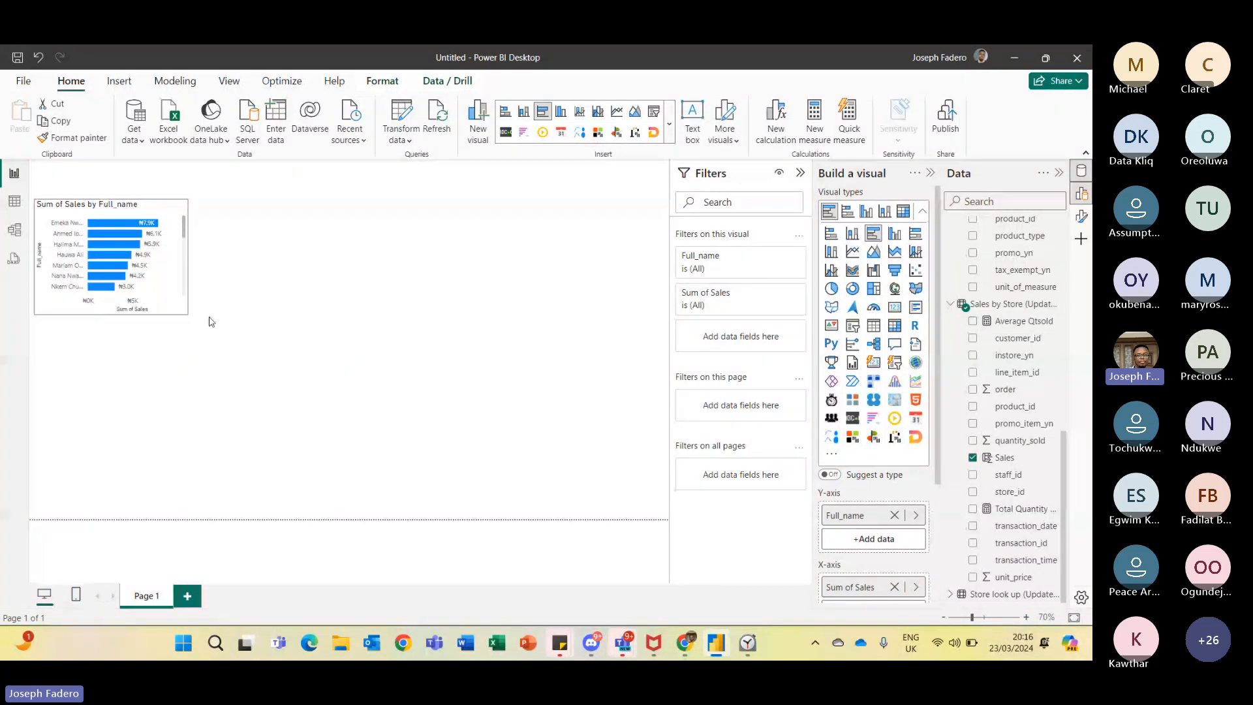
click(95, 210)
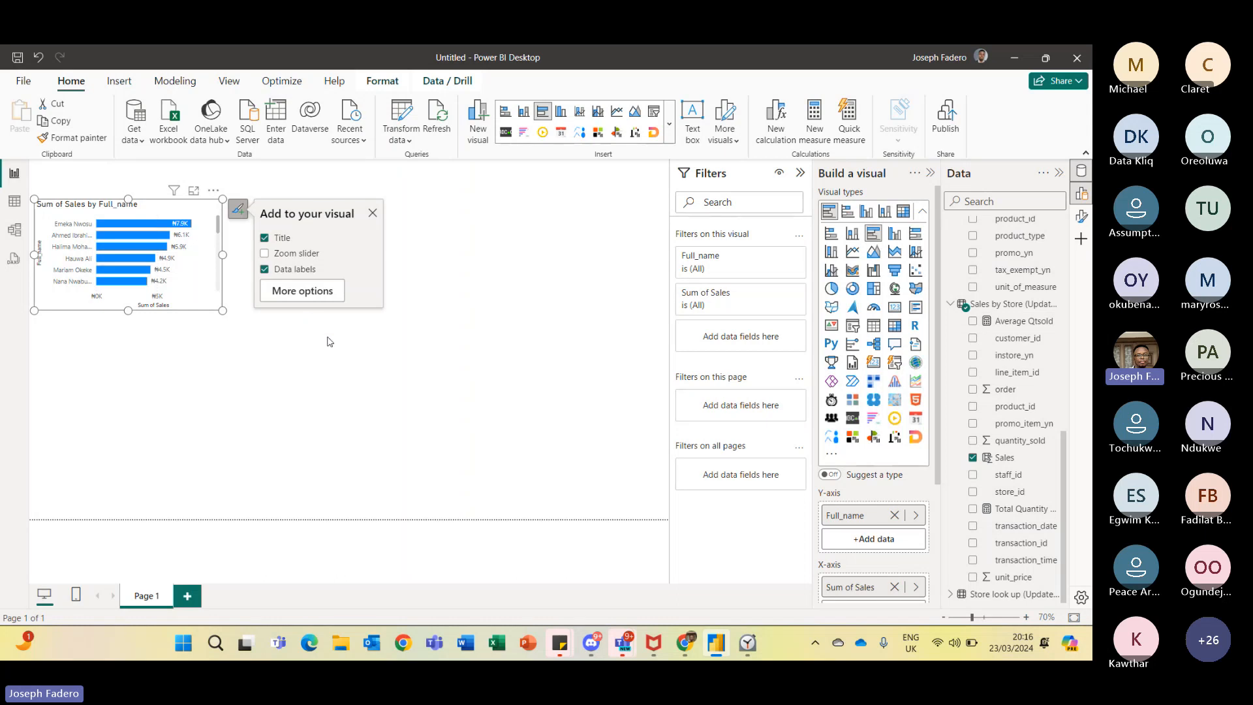
click(289, 327)
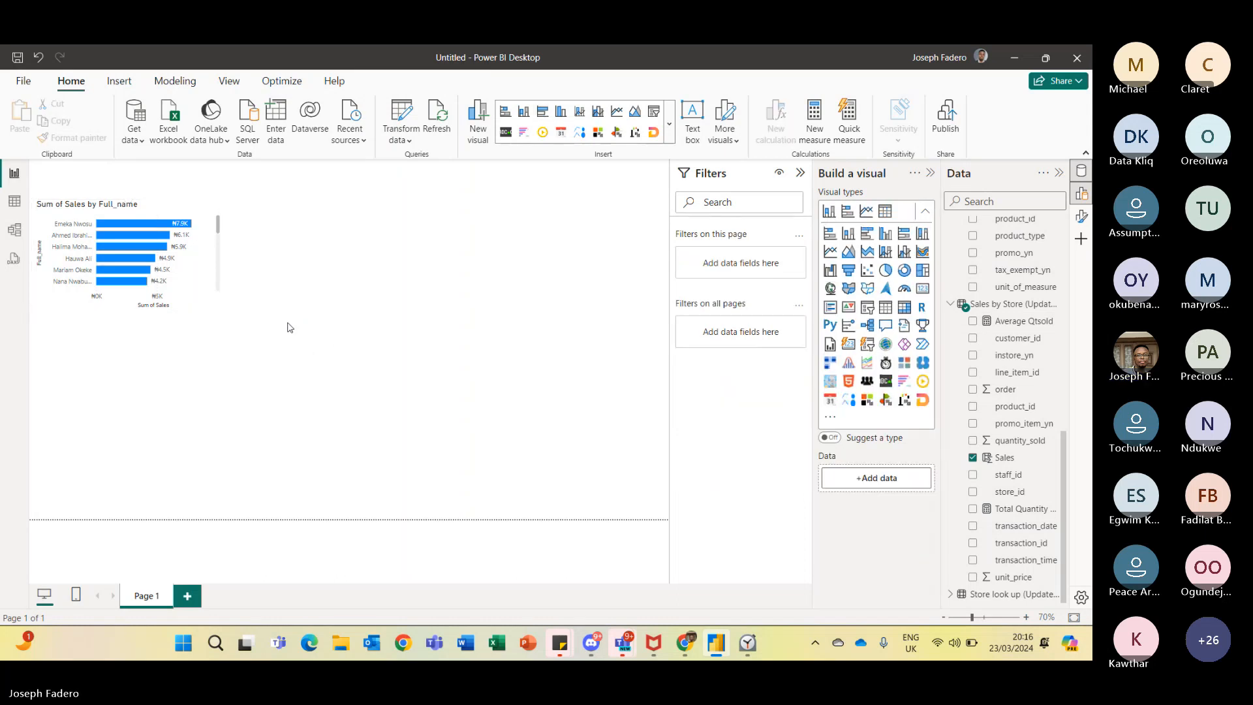
- Remove the Sum of Sales by Full_name bar chart from the report page
click(221, 201)
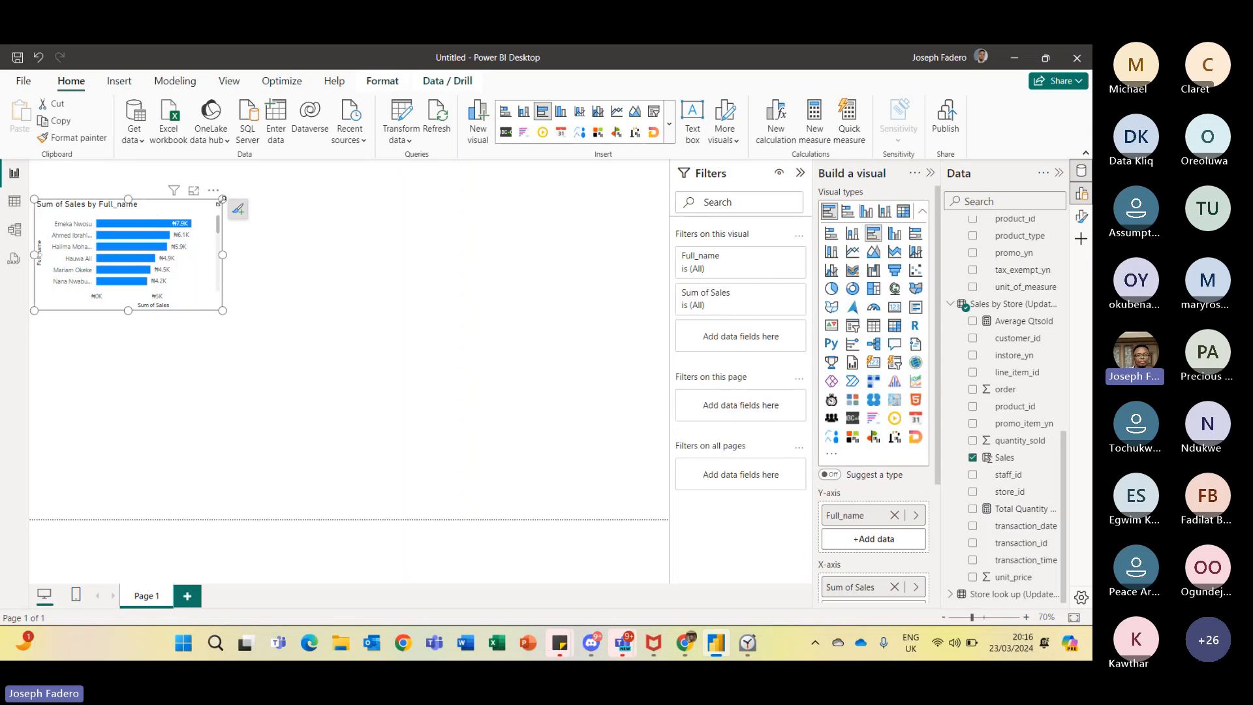
click(214, 192)
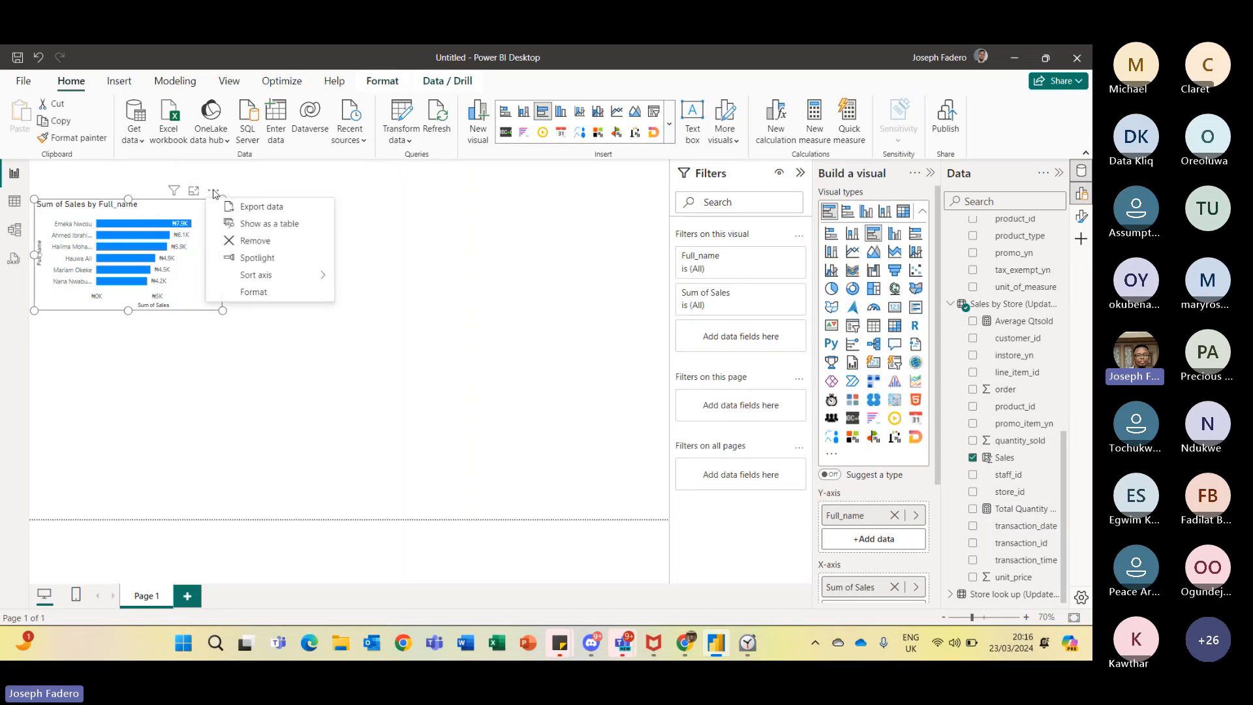
click(250, 243)
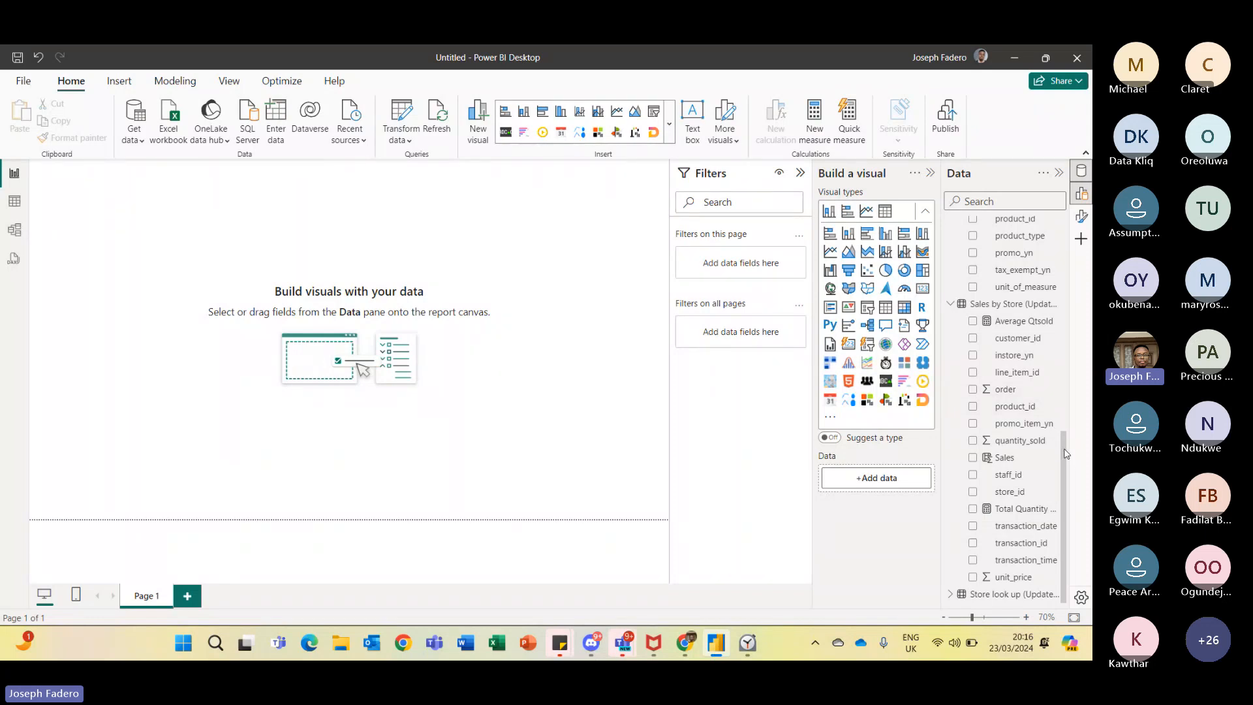
scroll(1065, 432, up, 1)
scroll(1067, 435, up, 15)
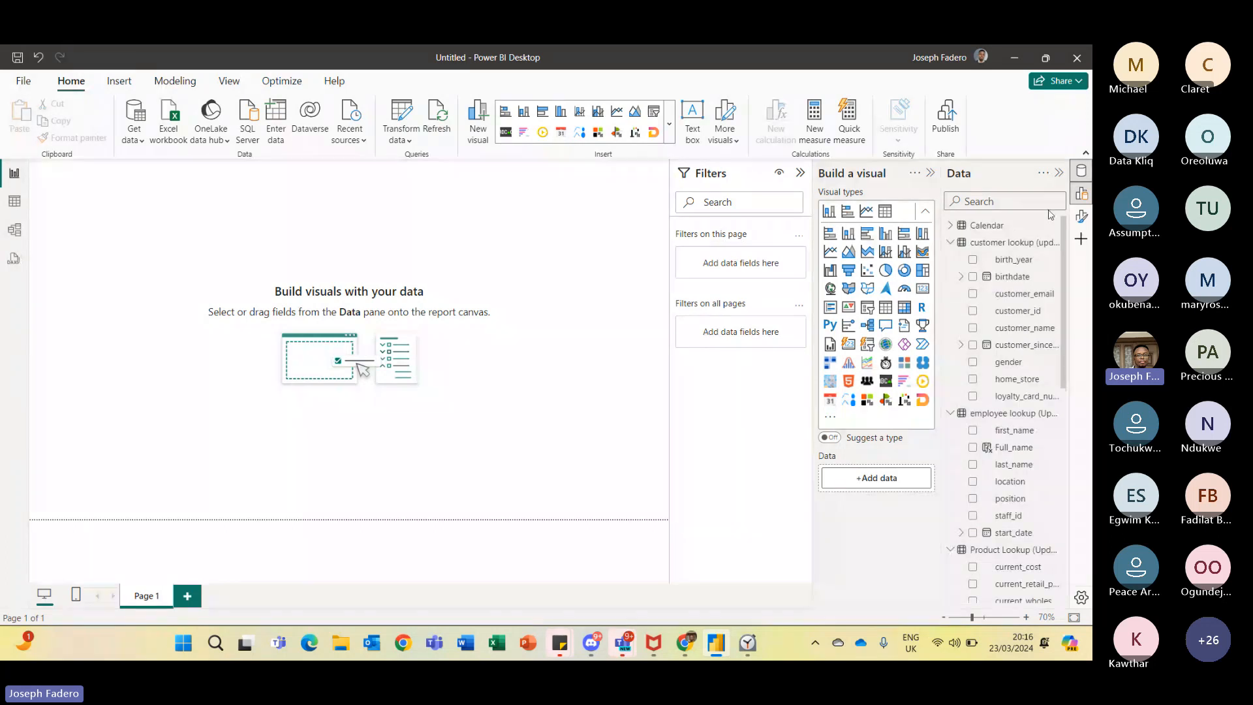
scroll(1061, 250, down, 1)
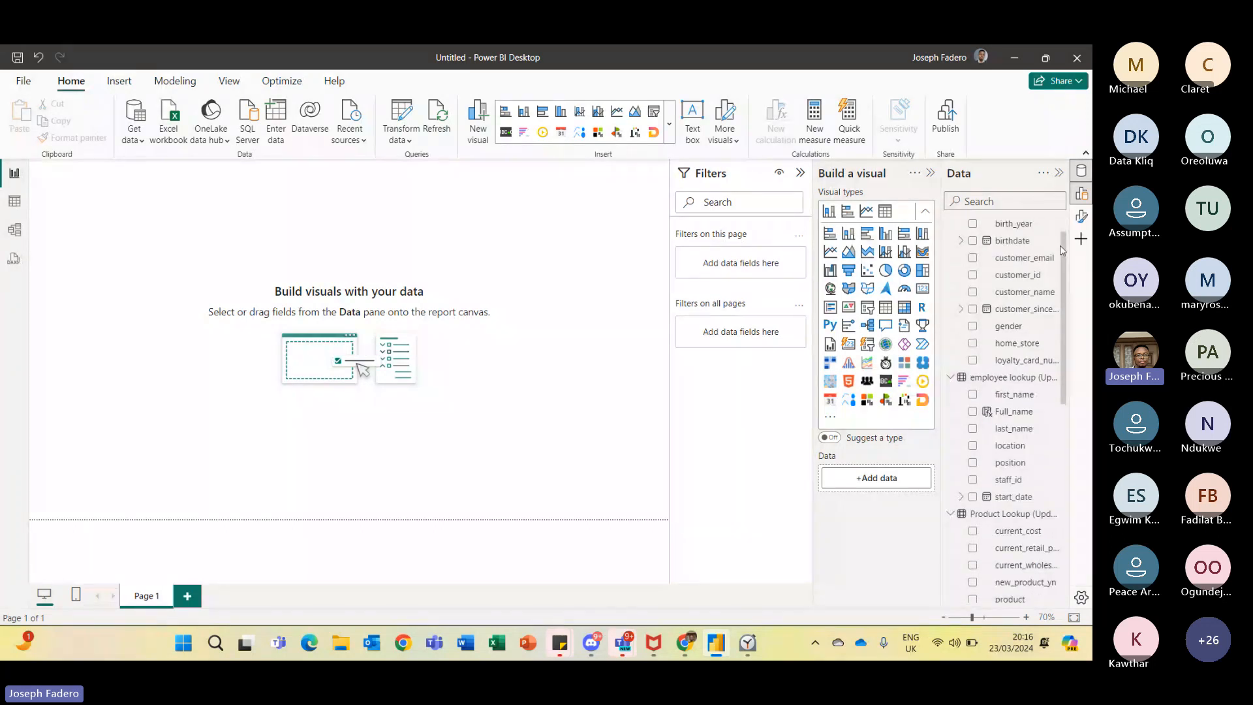
scroll(1064, 261, down, 2)
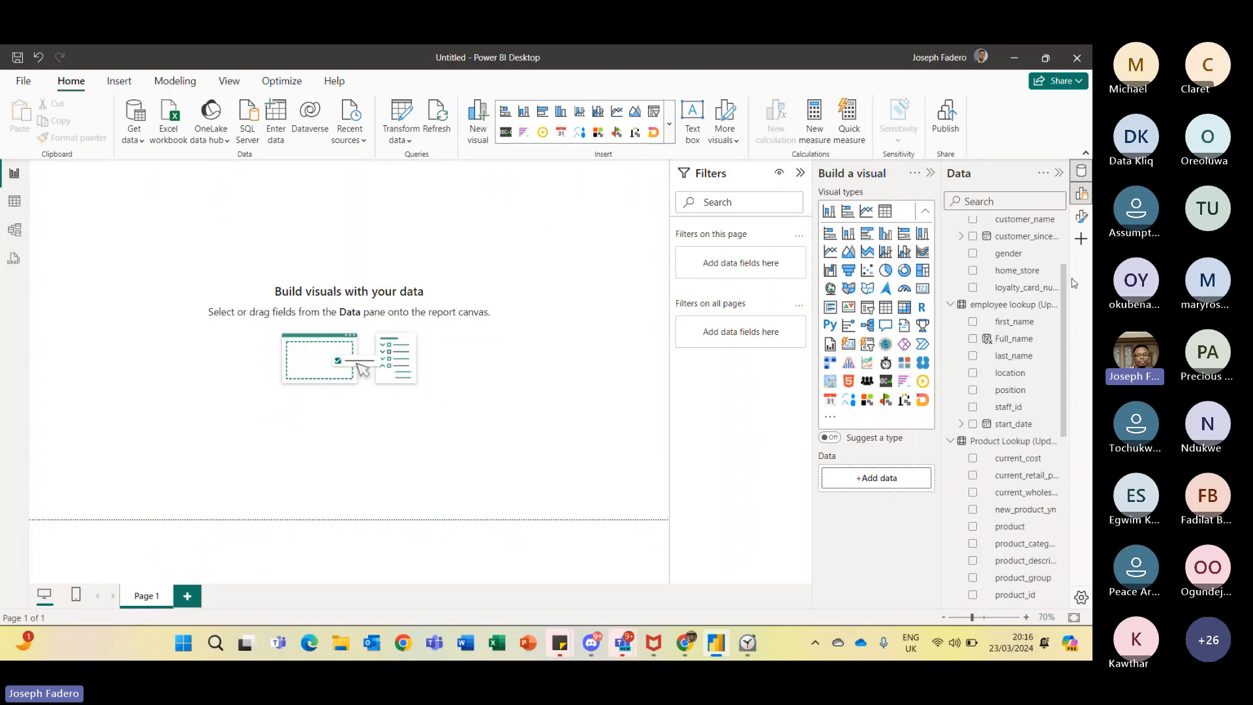
drag(1074, 282, 1081, 455)
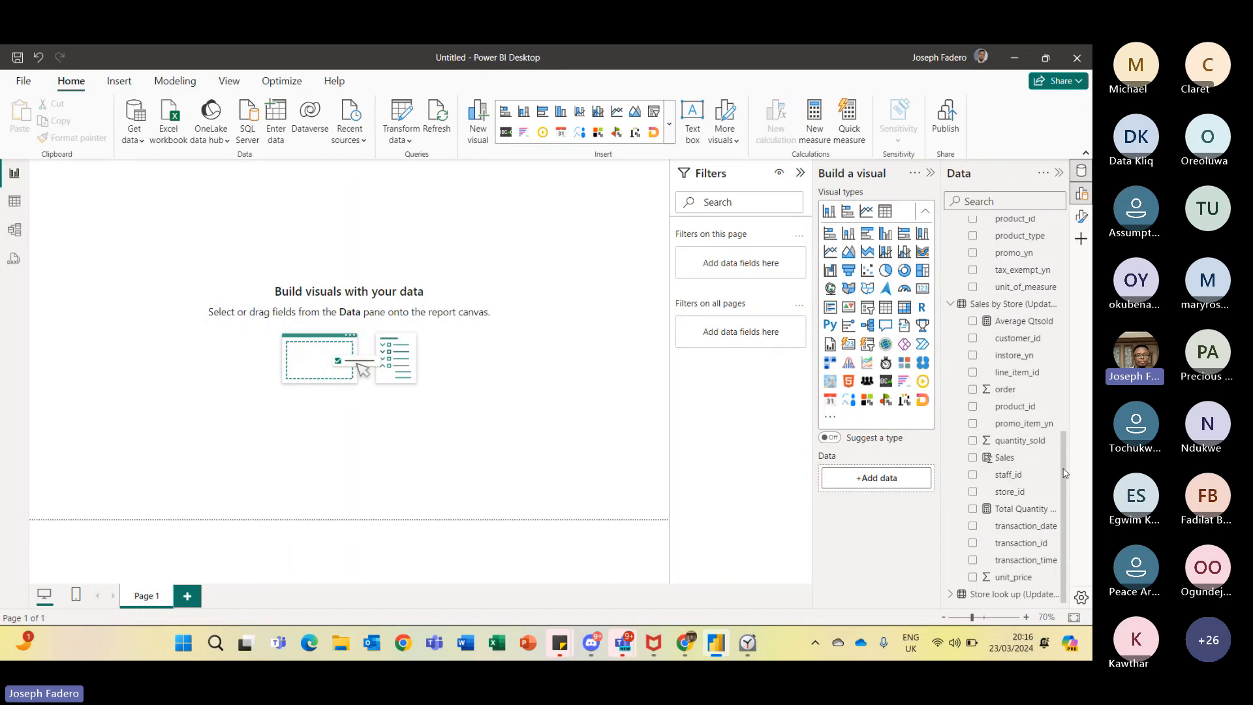
drag(1063, 468, 1065, 415)
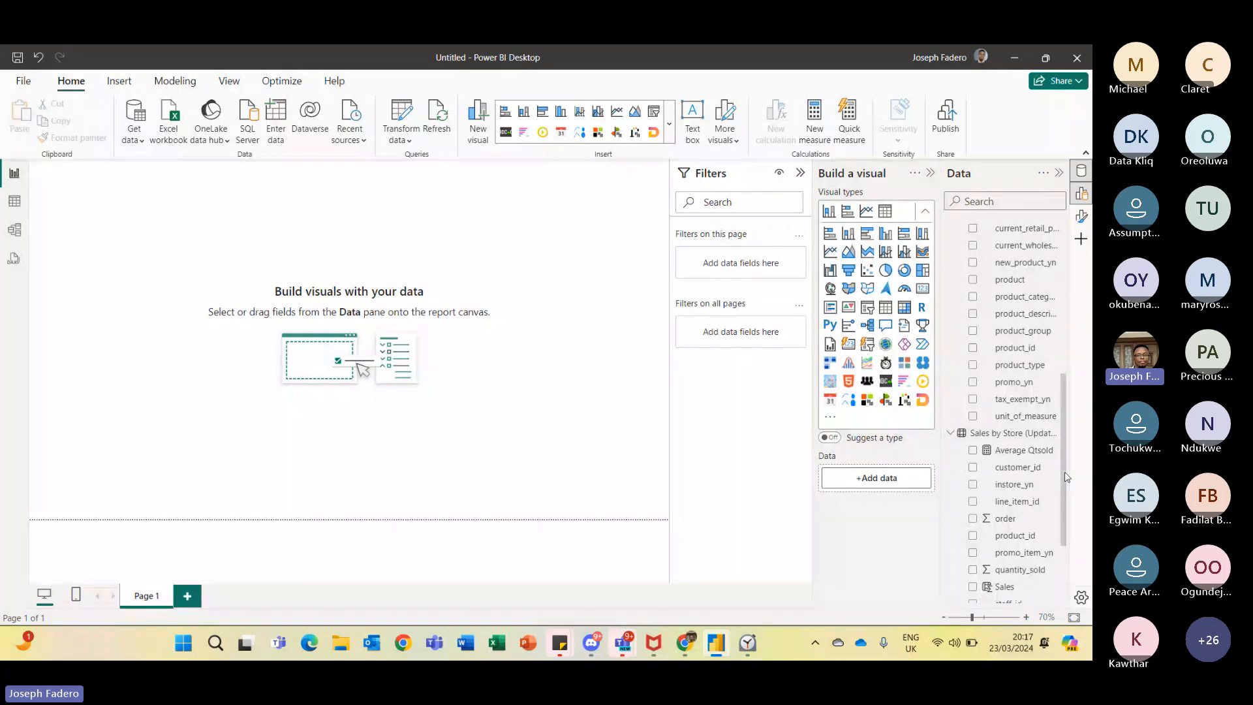
- Create a new empty table named Measures_Table with Enter data and load it
scroll(1068, 476, down, 3)
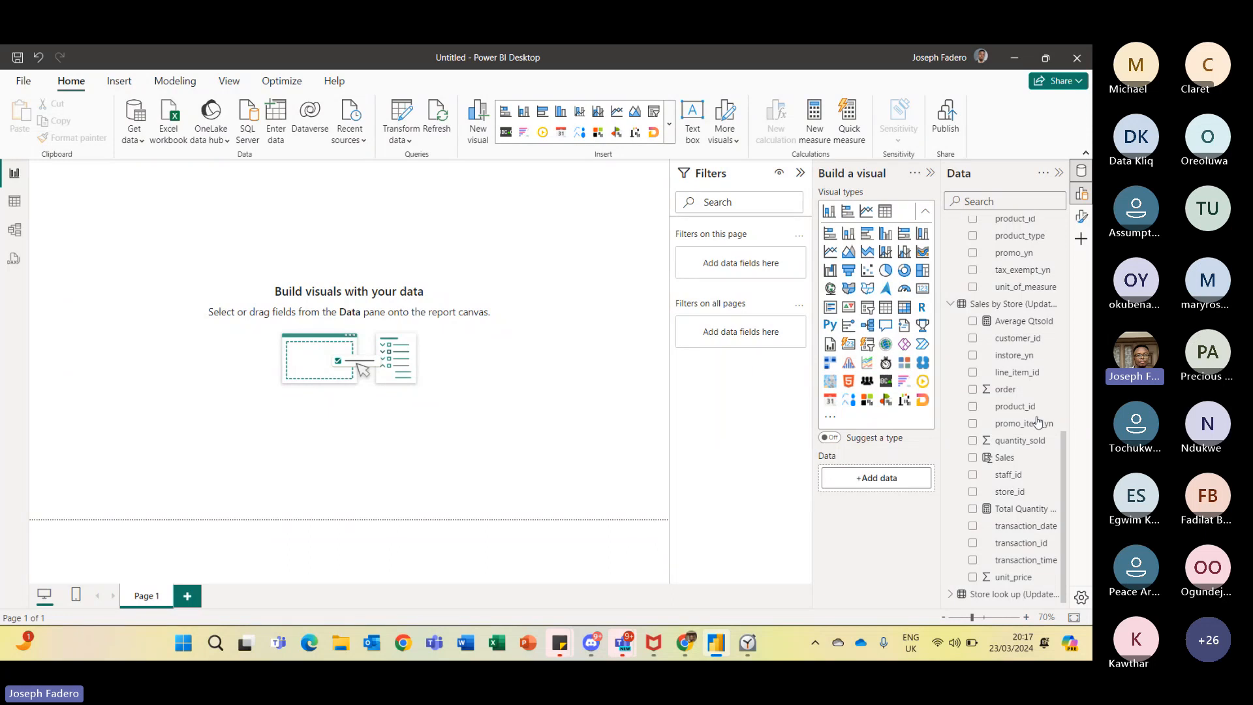
drag(1066, 430, 1080, 484)
scroll(1071, 379, up, 3)
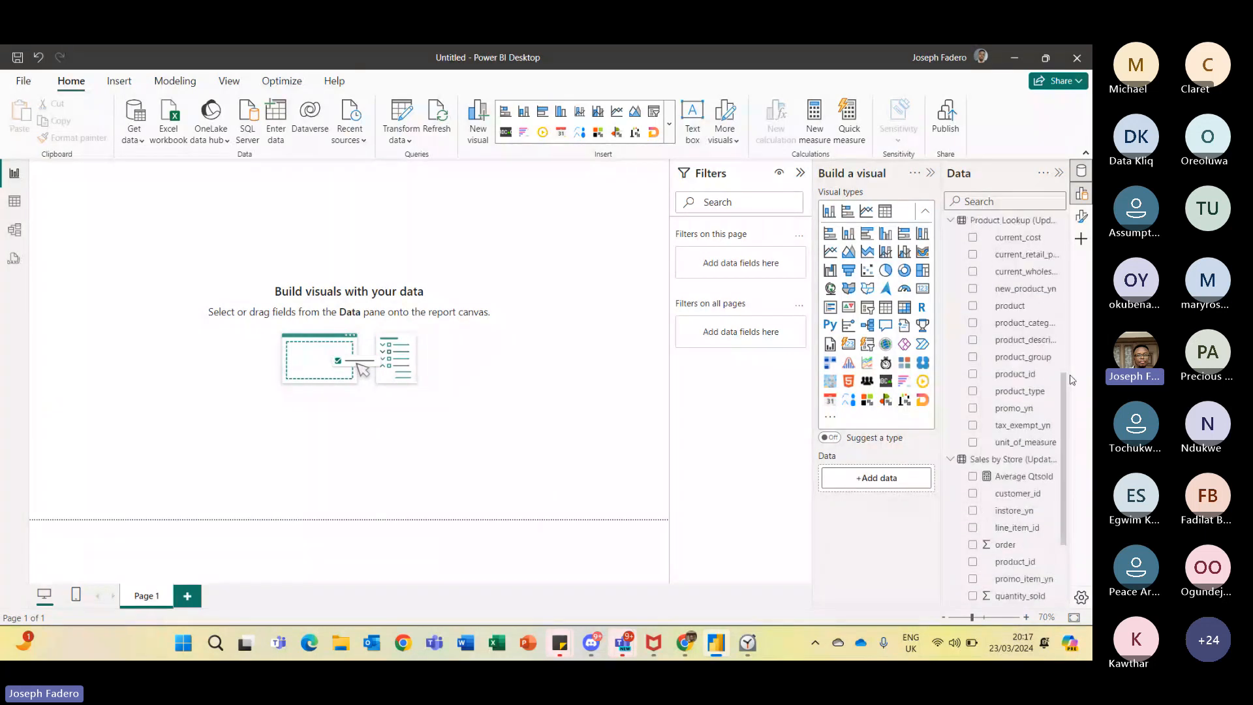
scroll(1070, 379, up, 5)
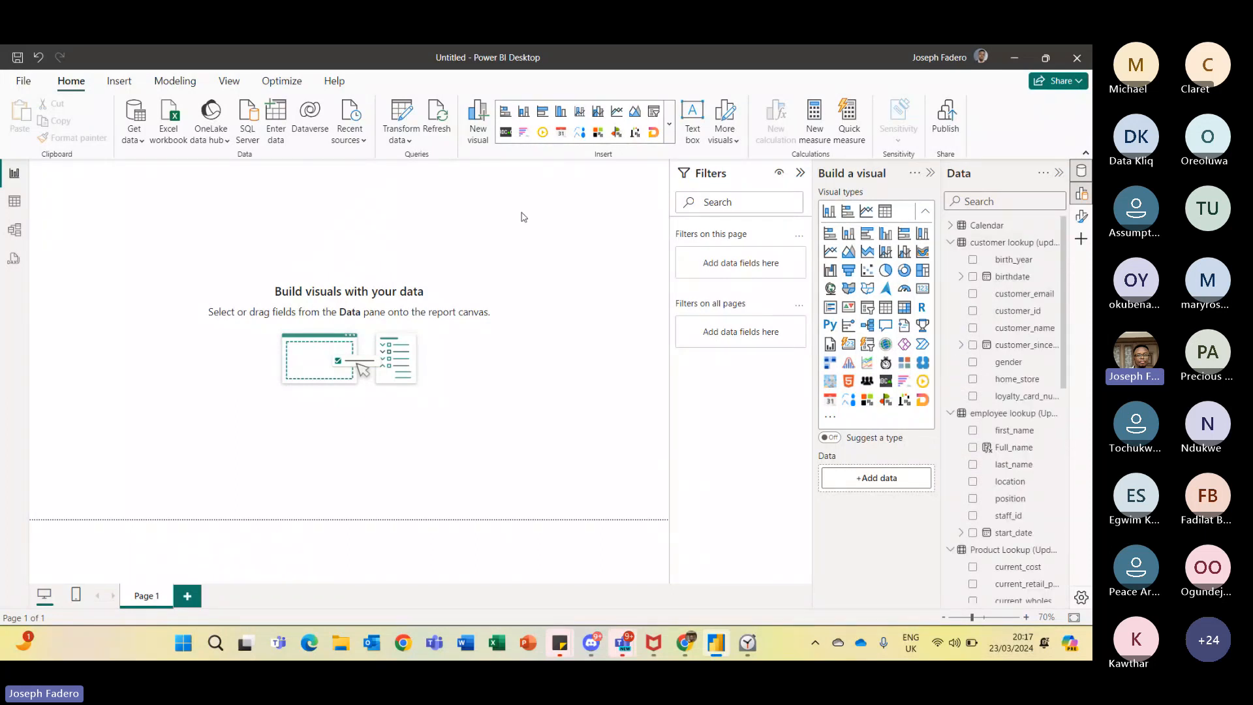
click(279, 122)
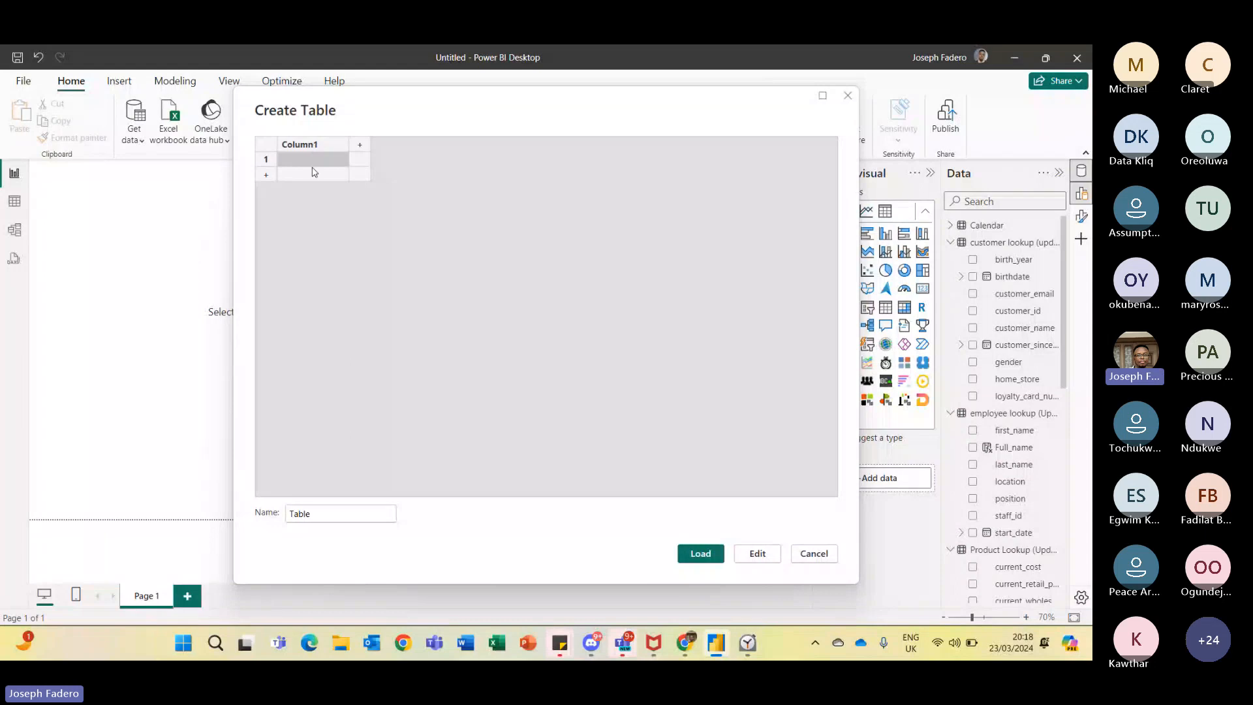
click(307, 514)
text(Measur)
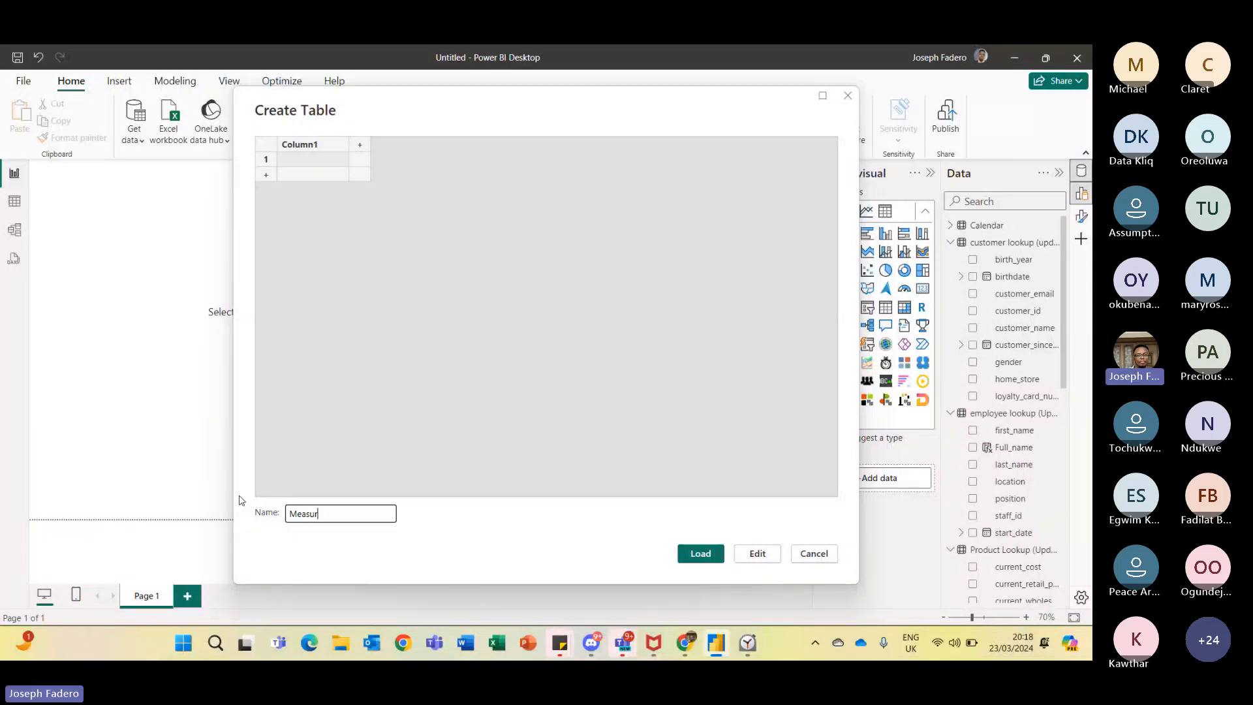
text(es_)
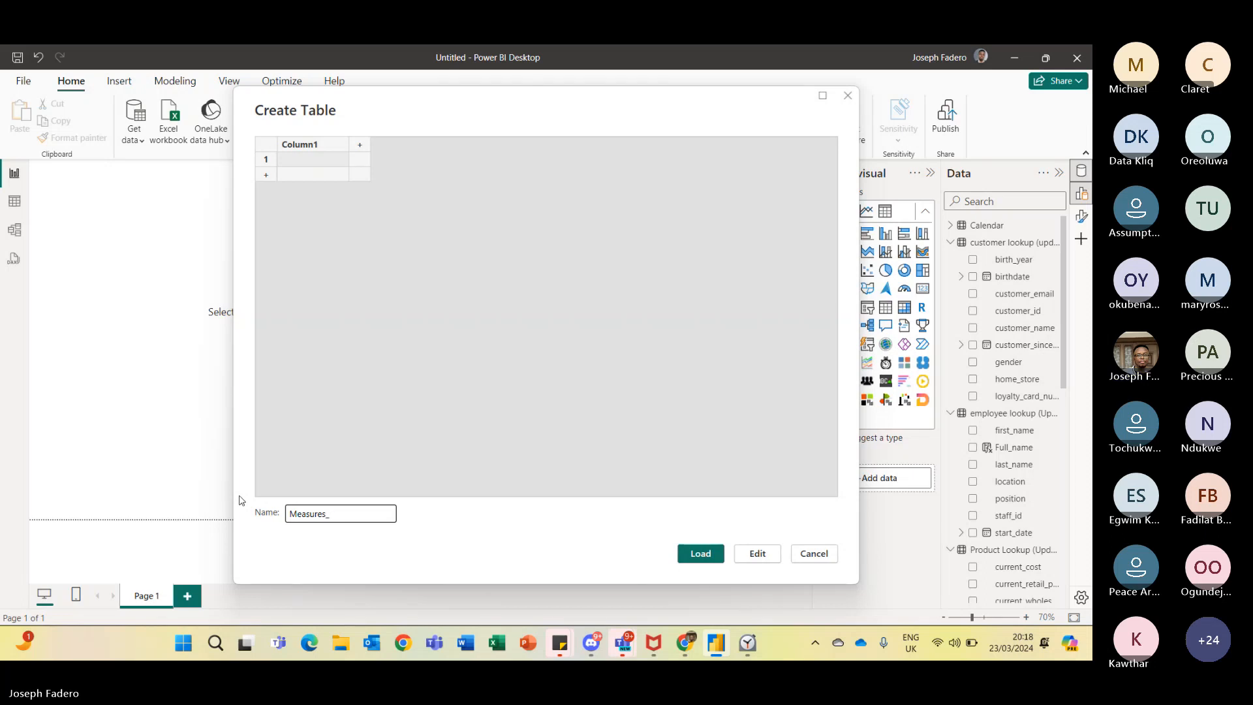
text(Table)
click(320, 148)
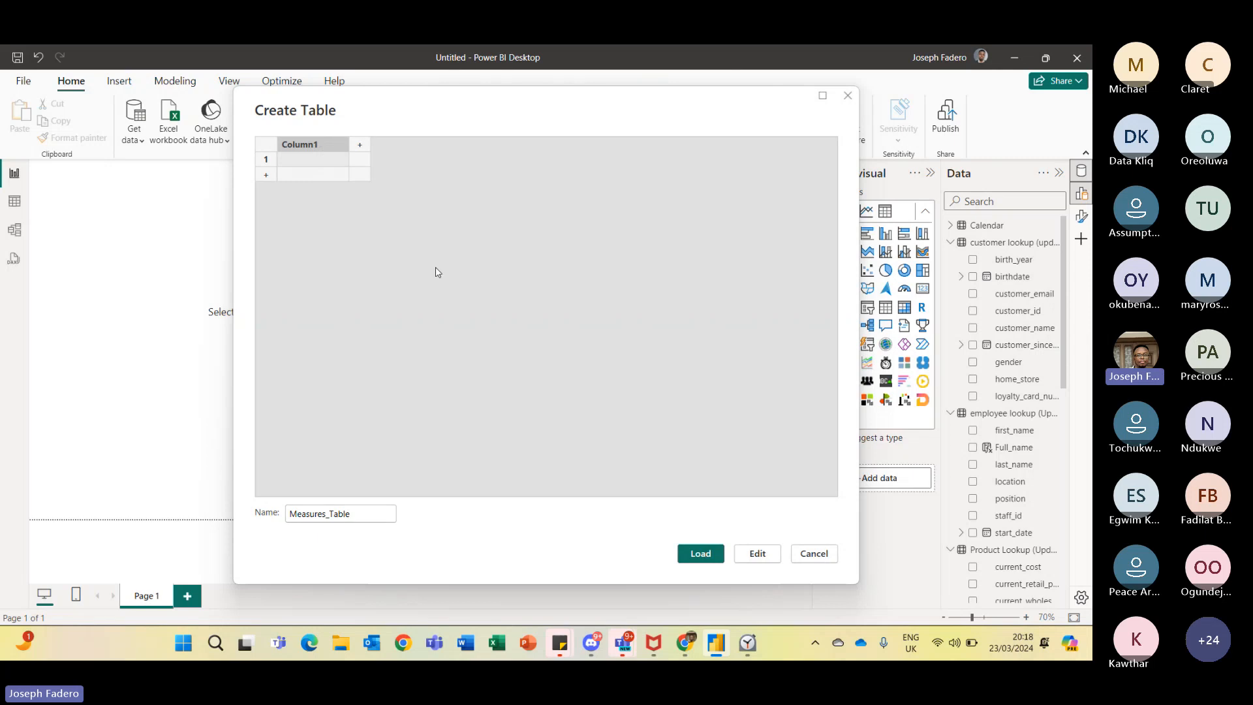
click(701, 555)
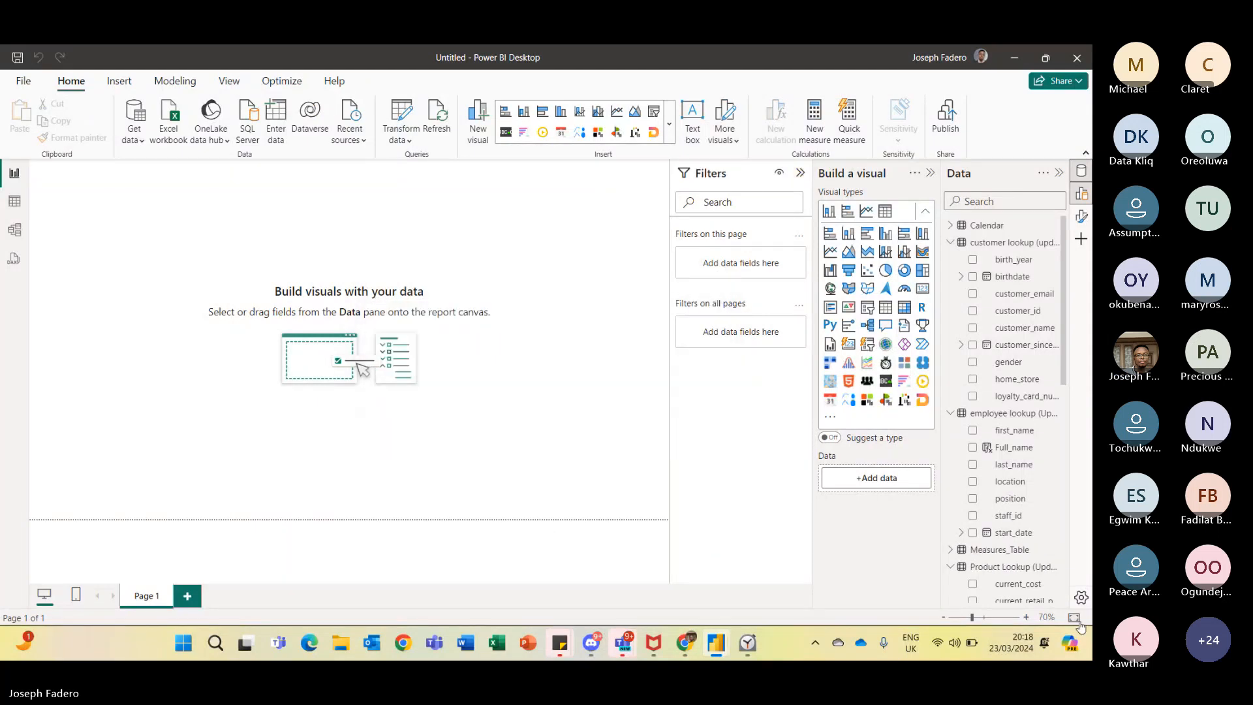
- Move the Total Quantity Sold measure into Measures_Table by setting its home table
click(975, 550)
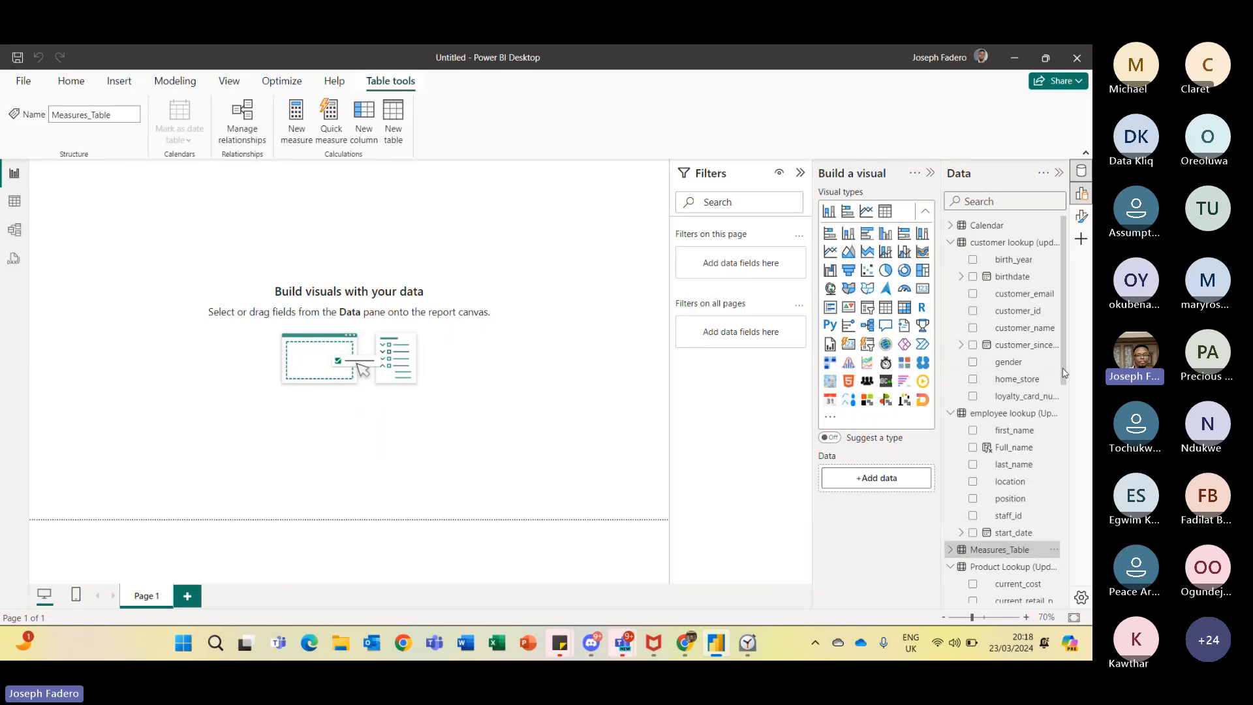
drag(1063, 372, 1088, 558)
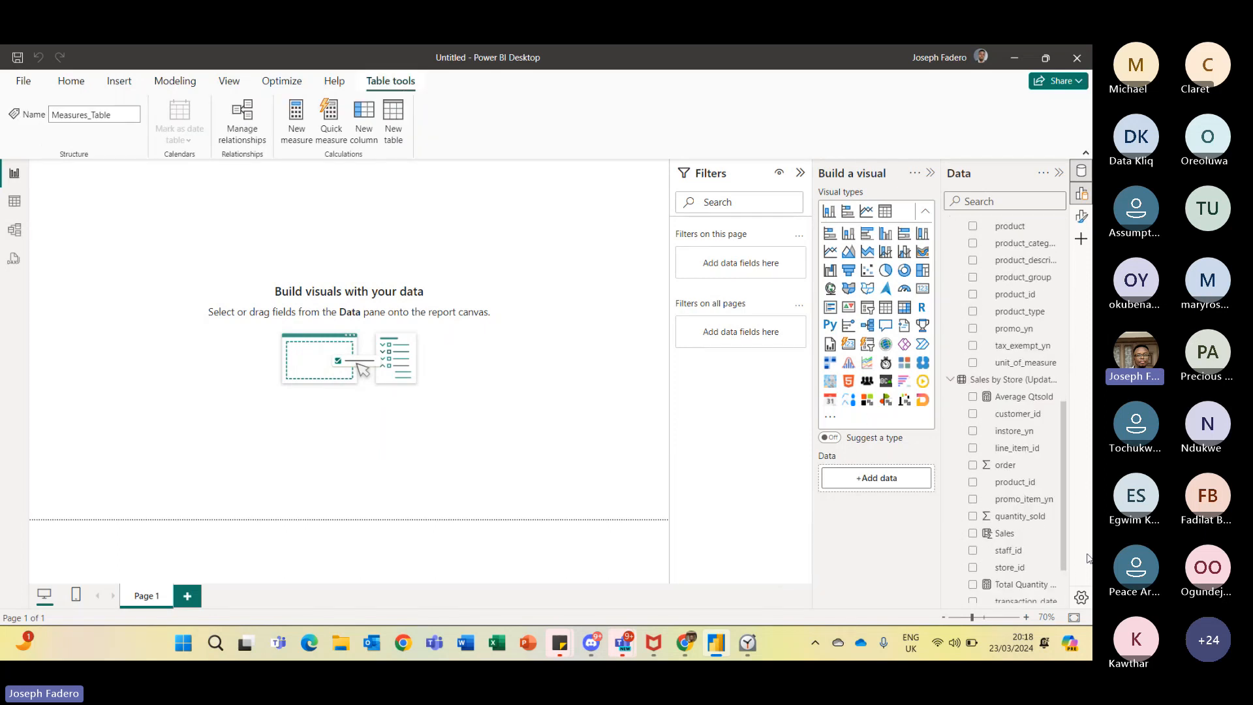
scroll(1051, 548, down, 2)
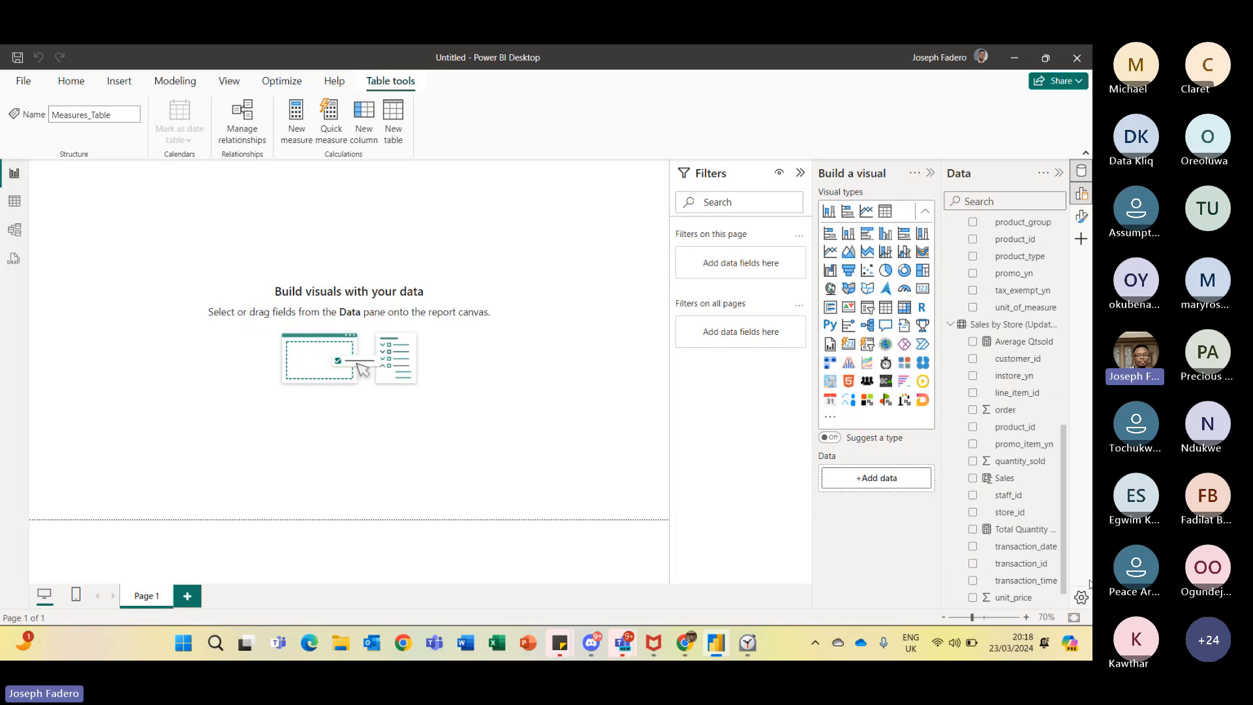
click(1036, 529)
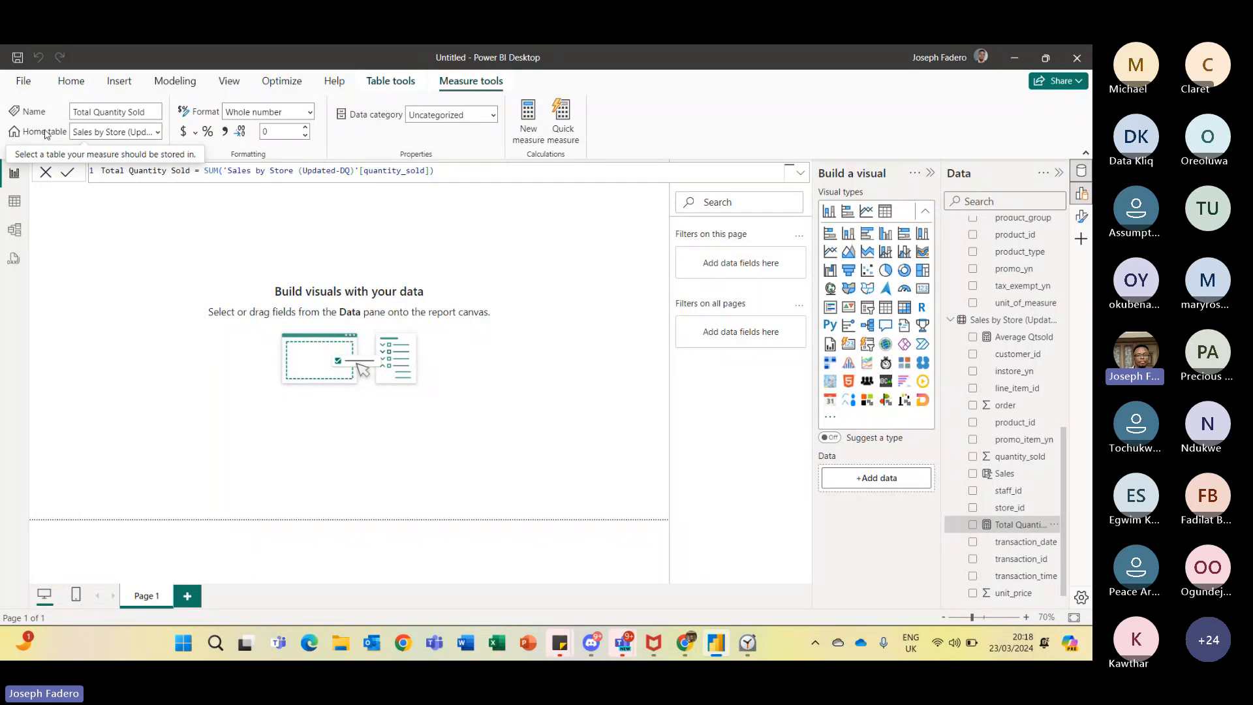
click(158, 134)
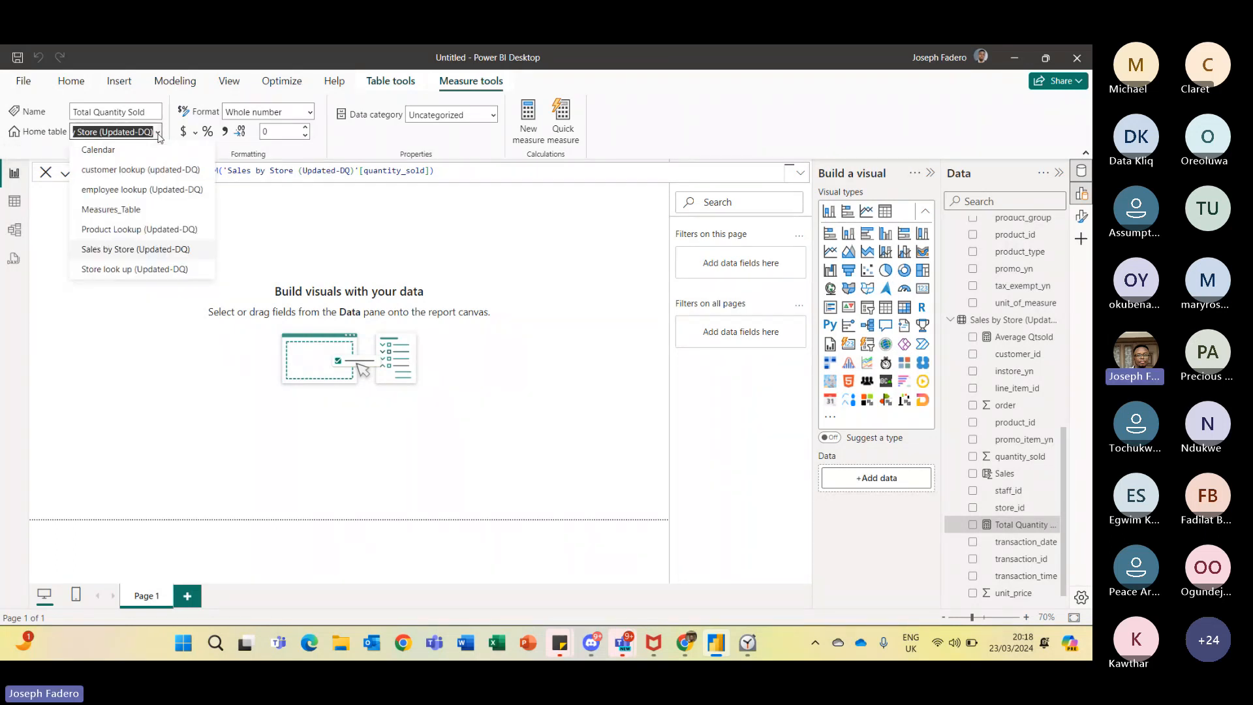
click(145, 209)
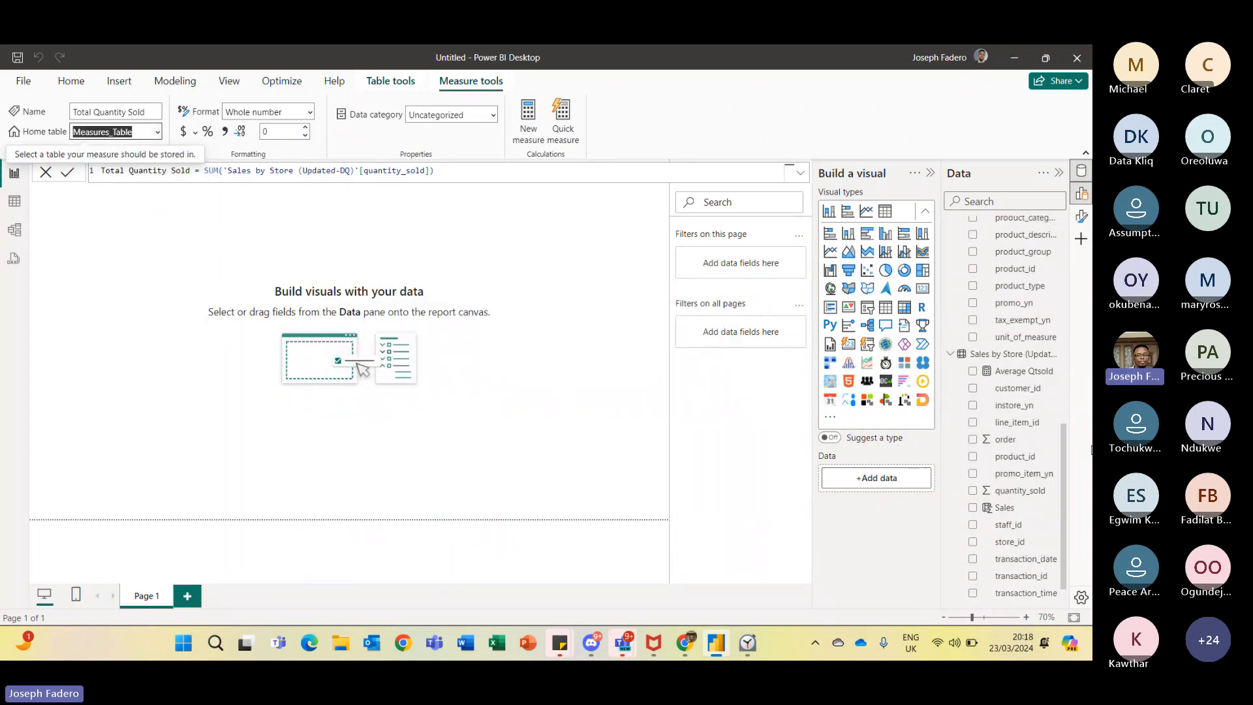
- Move the Average Qtsold measure into Measures_Table by setting its home table
scroll(1069, 443, up, 1)
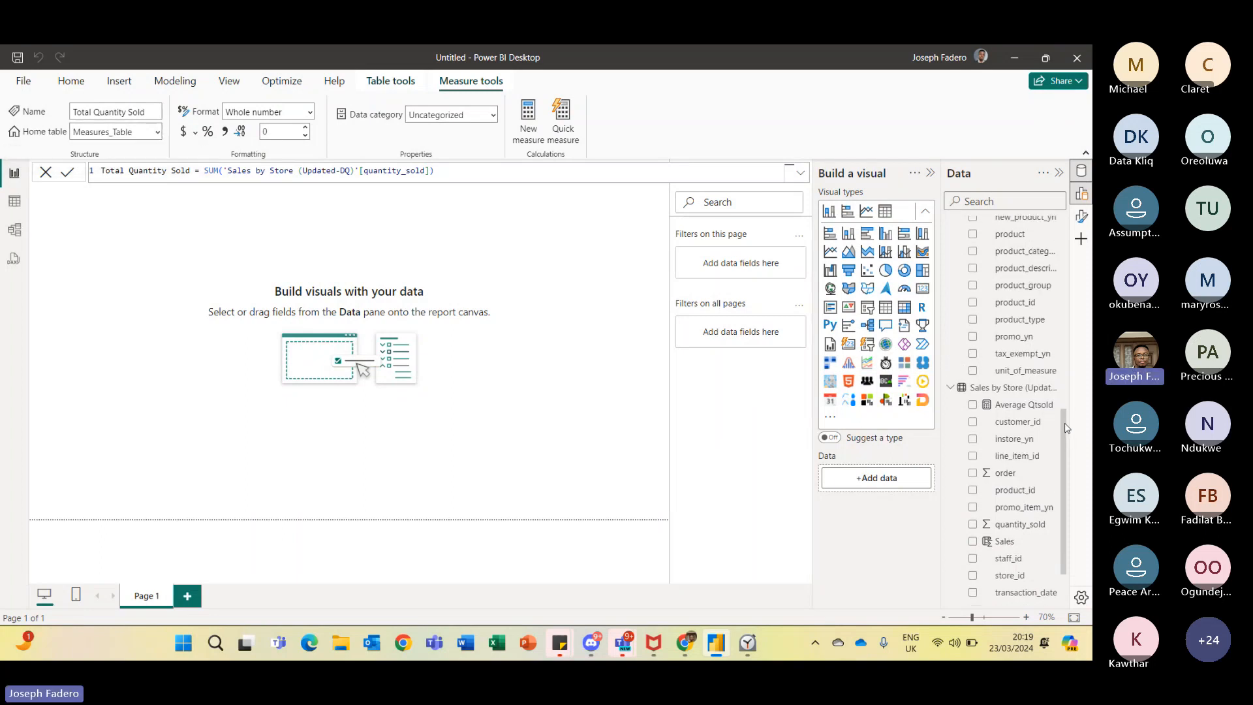
click(1028, 406)
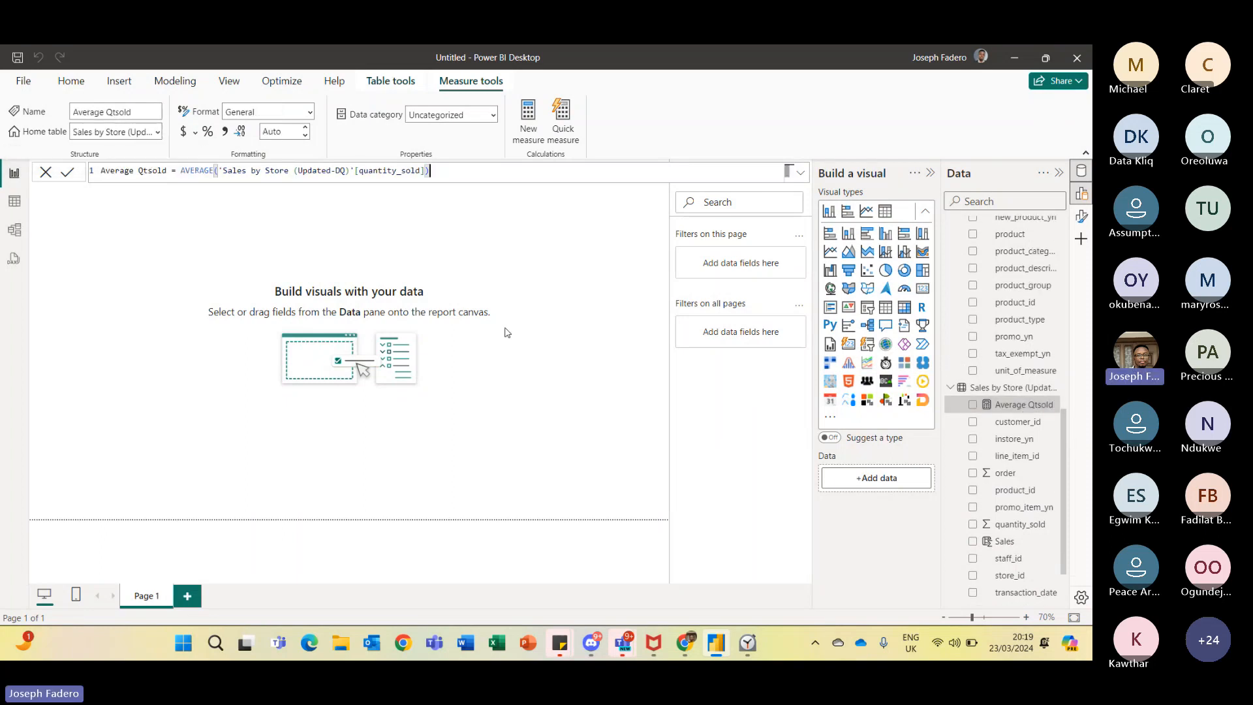
click(153, 130)
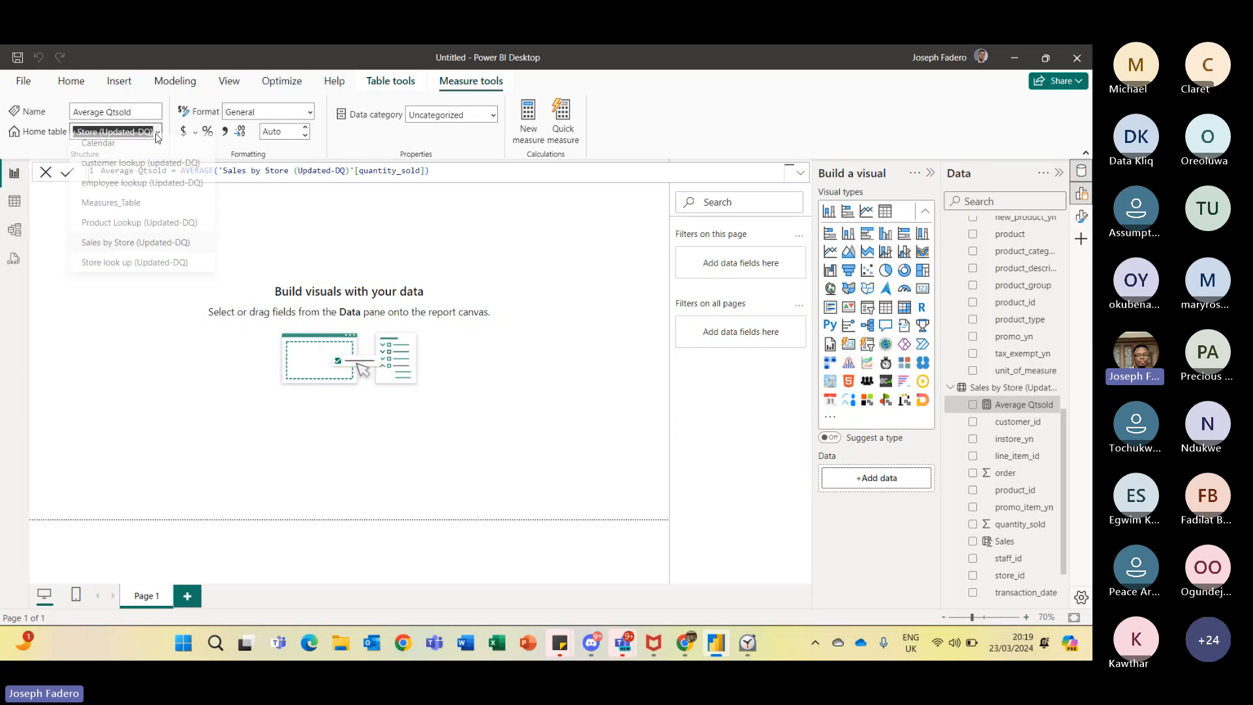
click(136, 210)
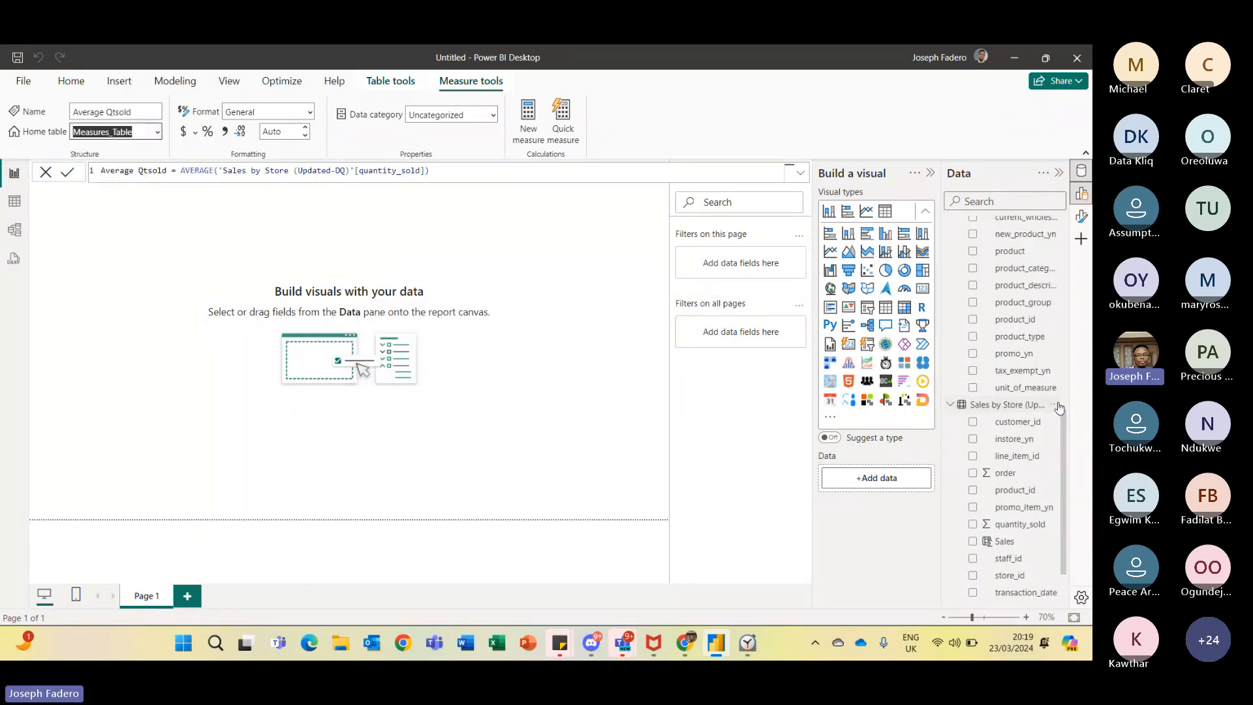
- Scroll through the Data pane to review the fields in Measures_Table and Sales by Store
scroll(1059, 389, up, 2)
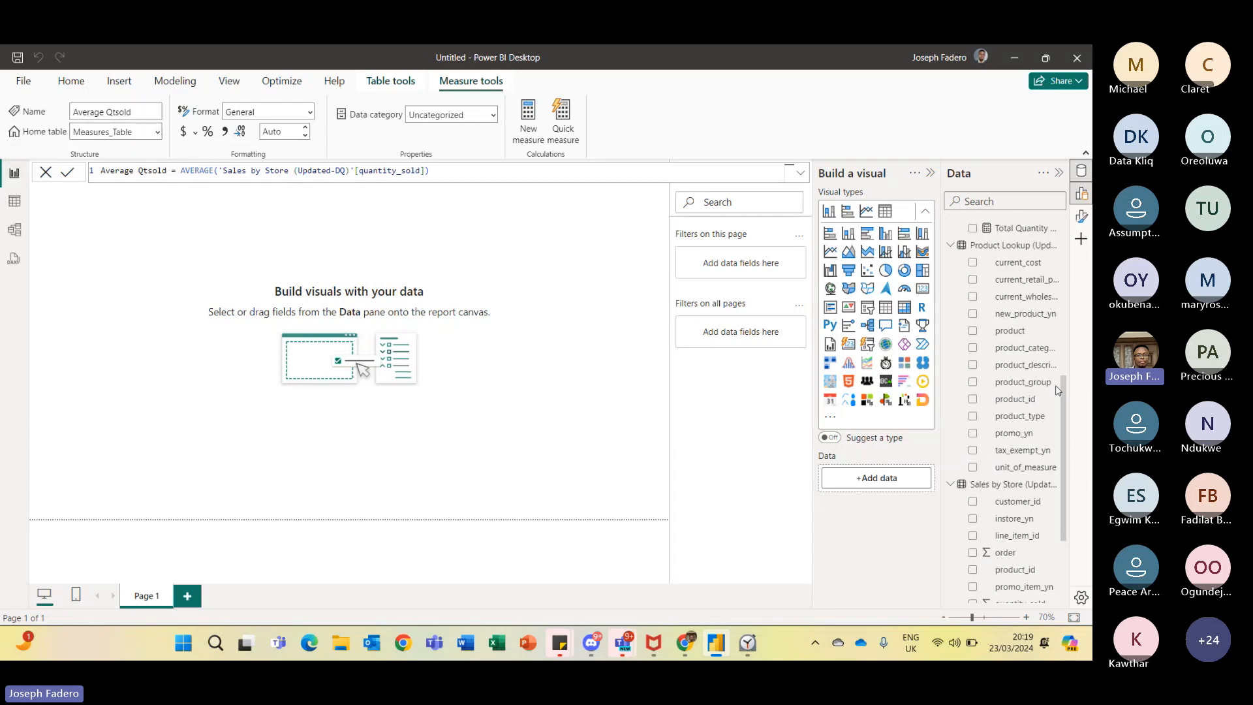
drag(1059, 390, 1060, 224)
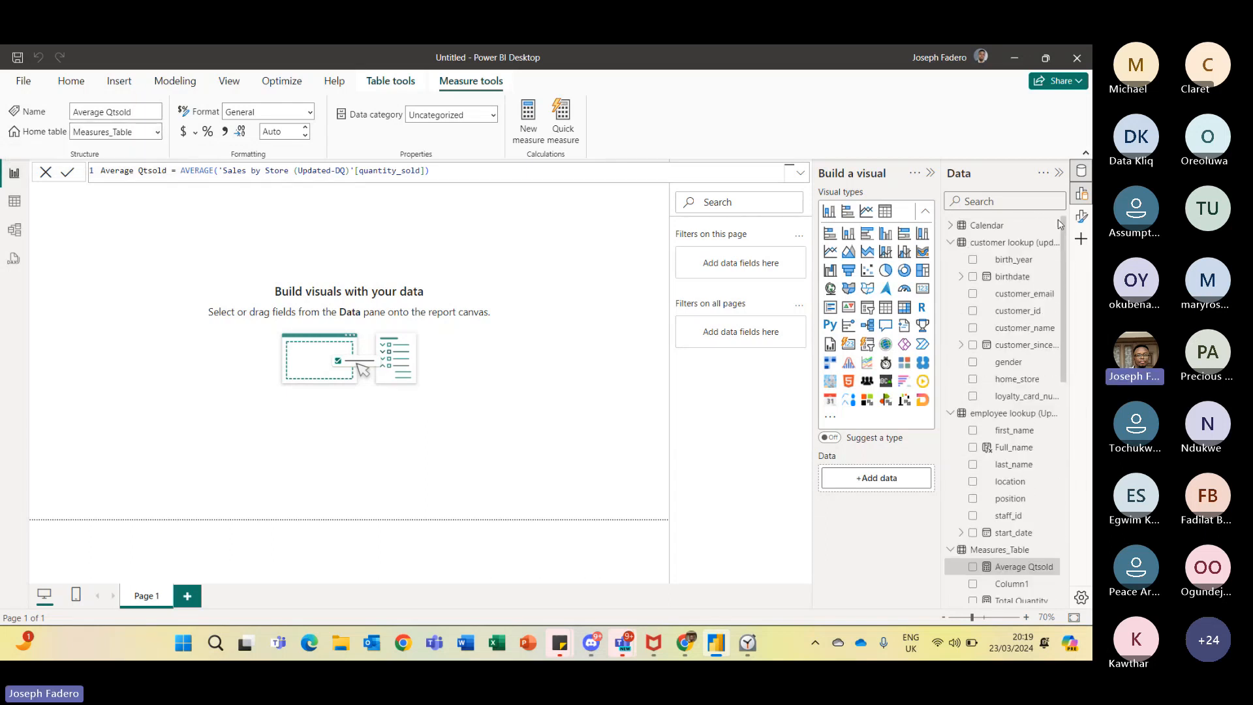
scroll(999, 392, down, 3)
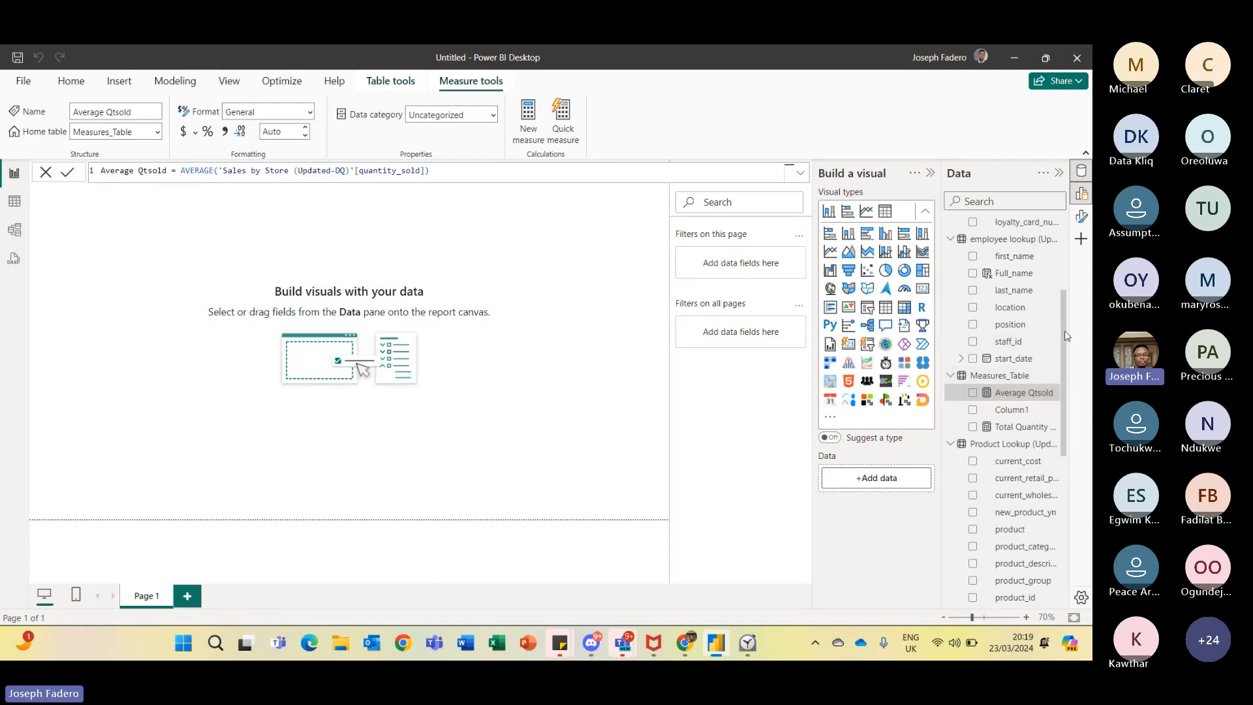
drag(1064, 336, 1052, 312)
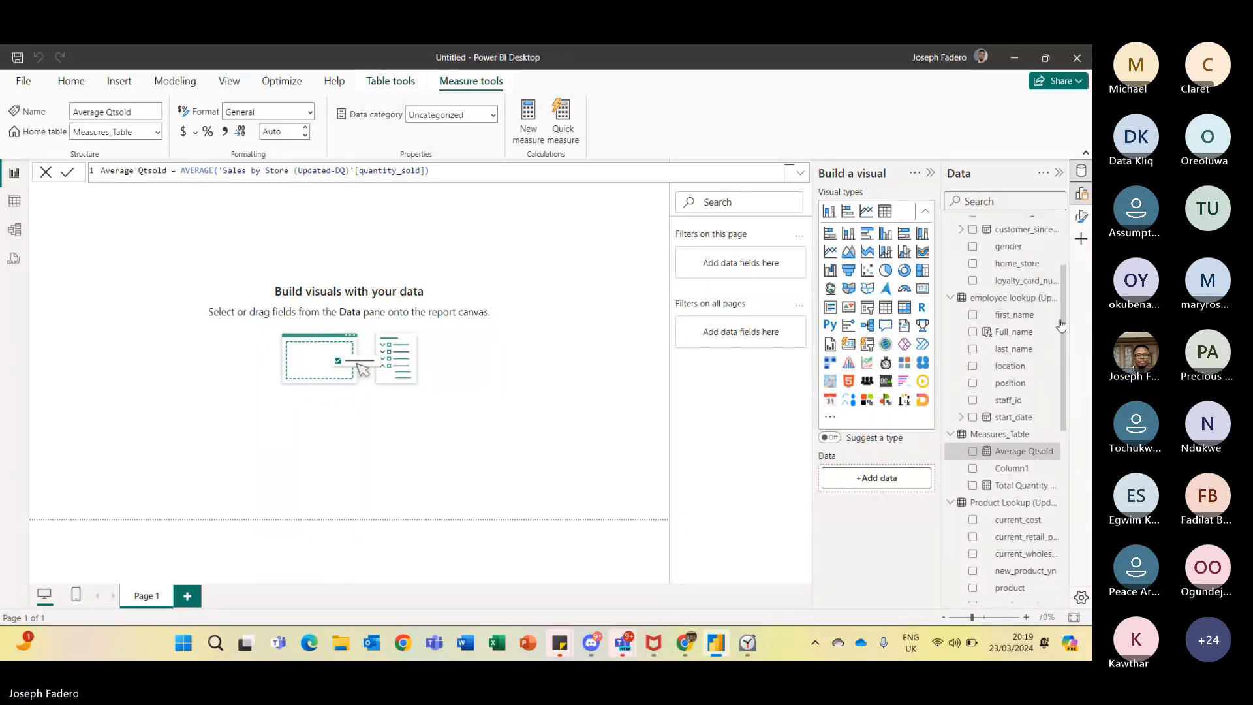
drag(1066, 320, 1060, 528)
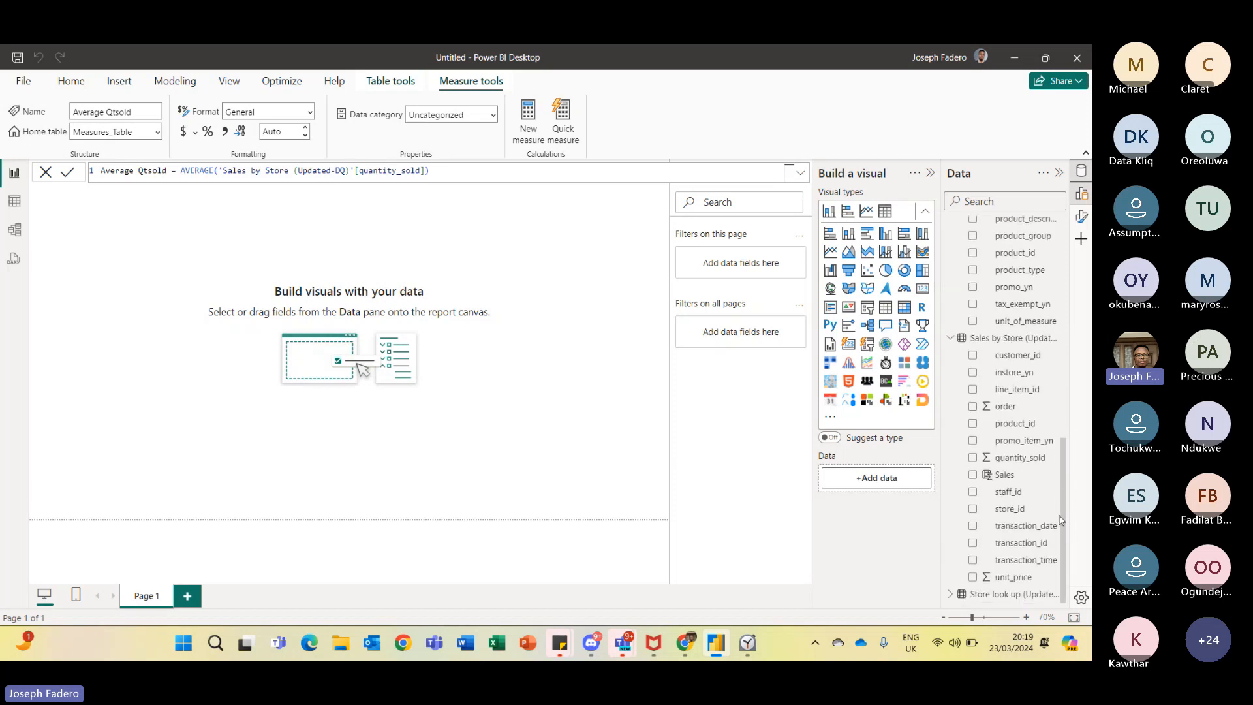
drag(1062, 505, 1083, 483)
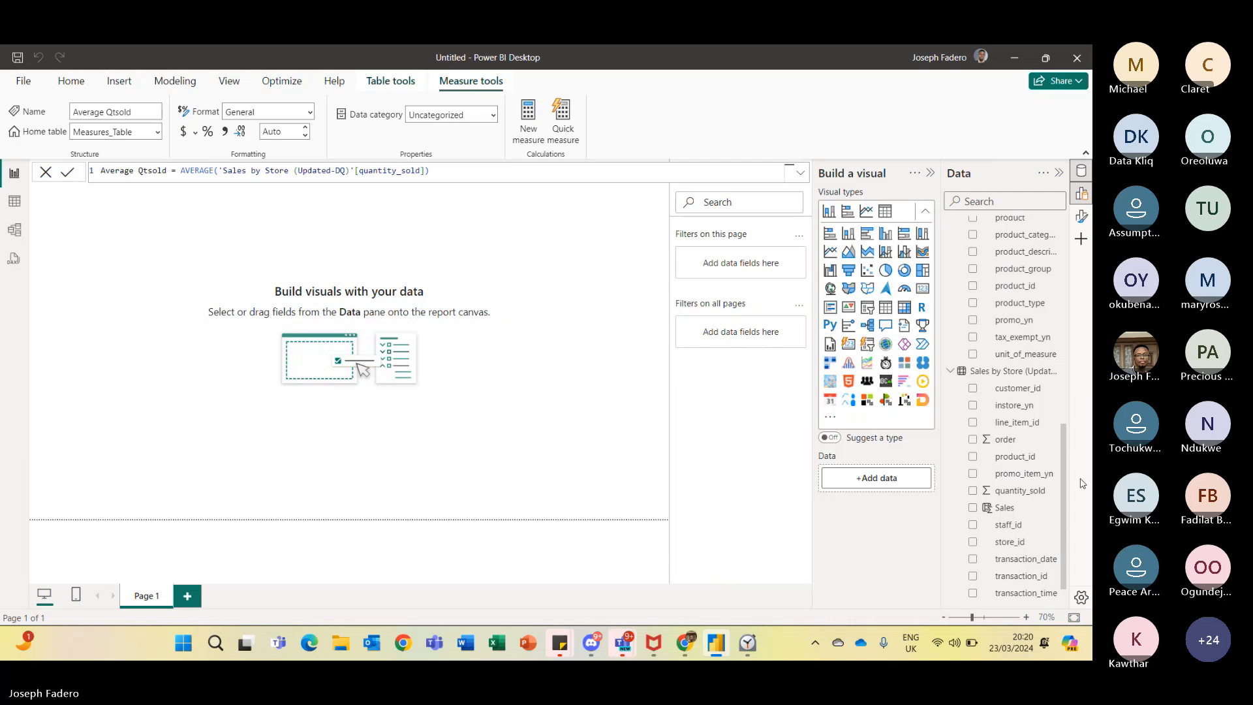
key(alt+Tab)
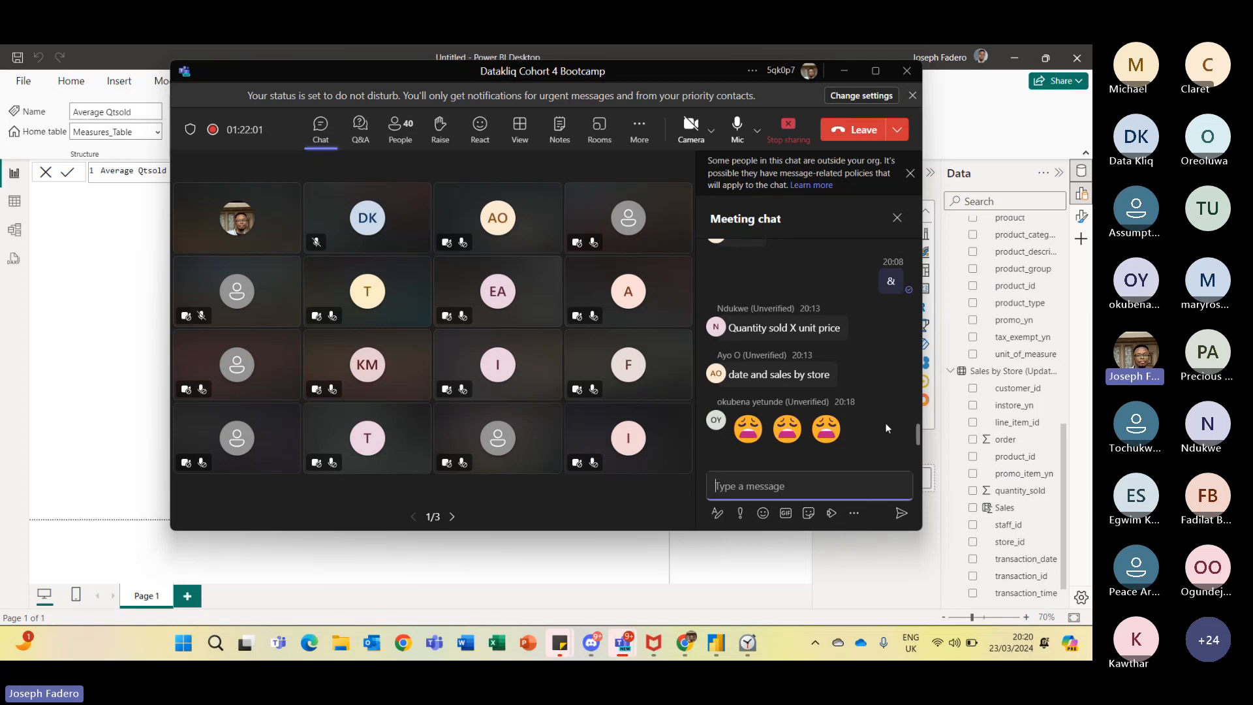
click(934, 458)
key(alt+Tab)
click(865, 553)
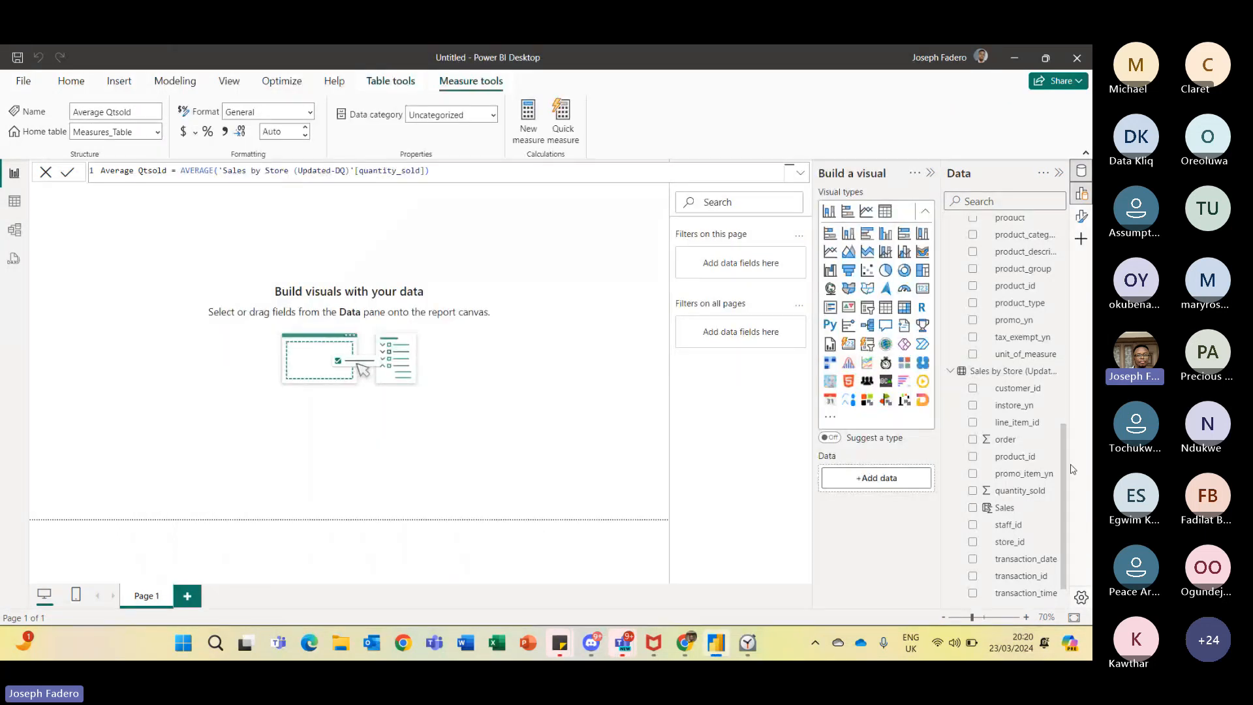
- Create a new measure in Measures_Table: Total Sales = SUM('Sales by Store (Updated-DQ)'[Sales])
drag(1068, 454, 1068, 341)
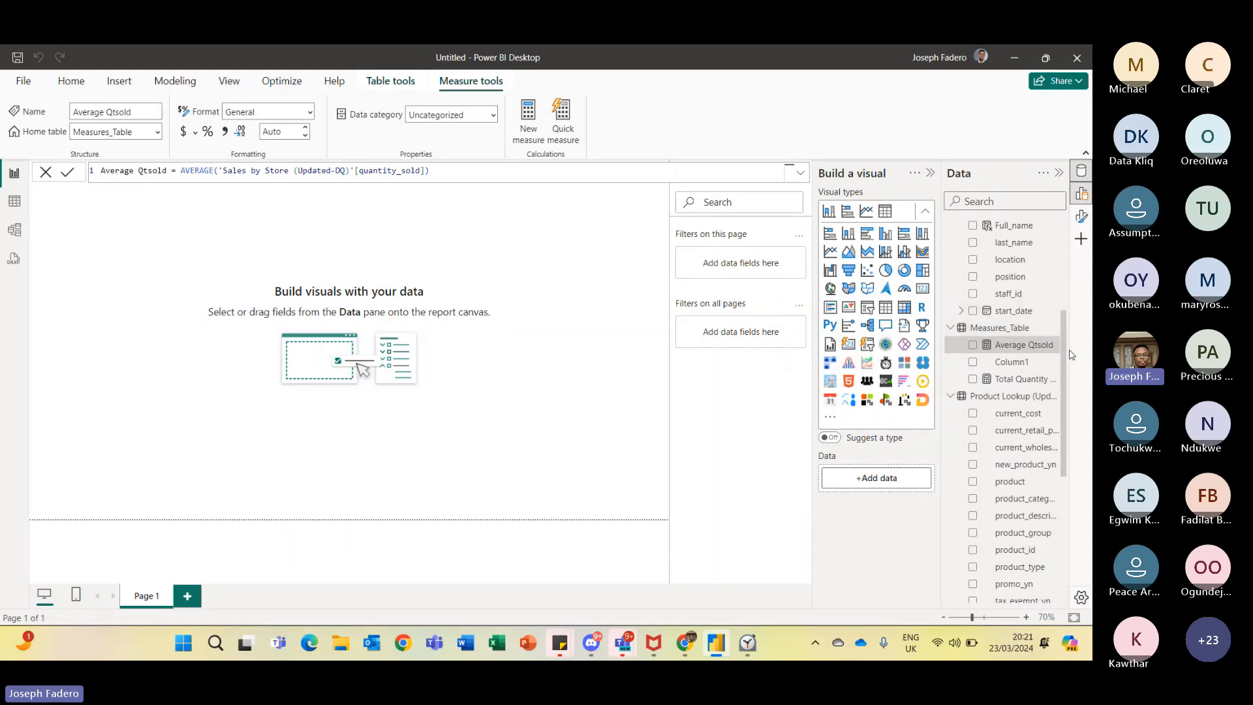
mouse_move(1066, 351)
mouse_down()
mouse_move(1074, 498)
mouse_move(1069, 337)
mouse_up()
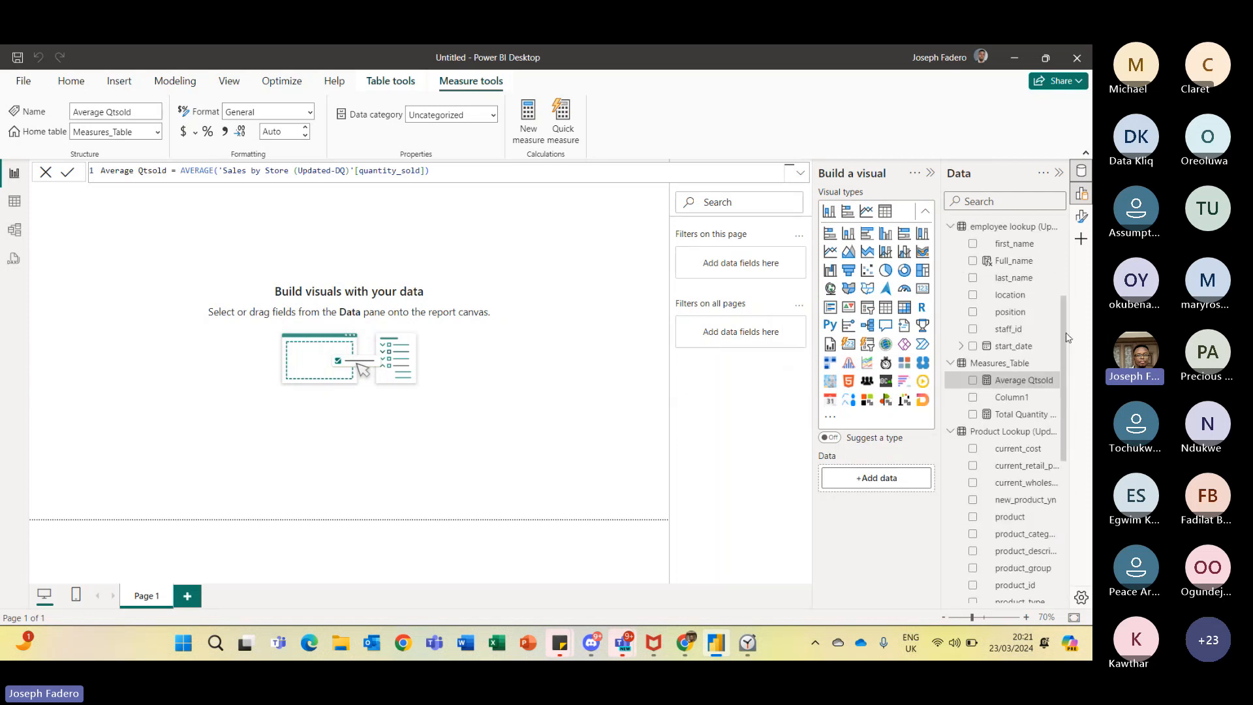
click(1051, 379)
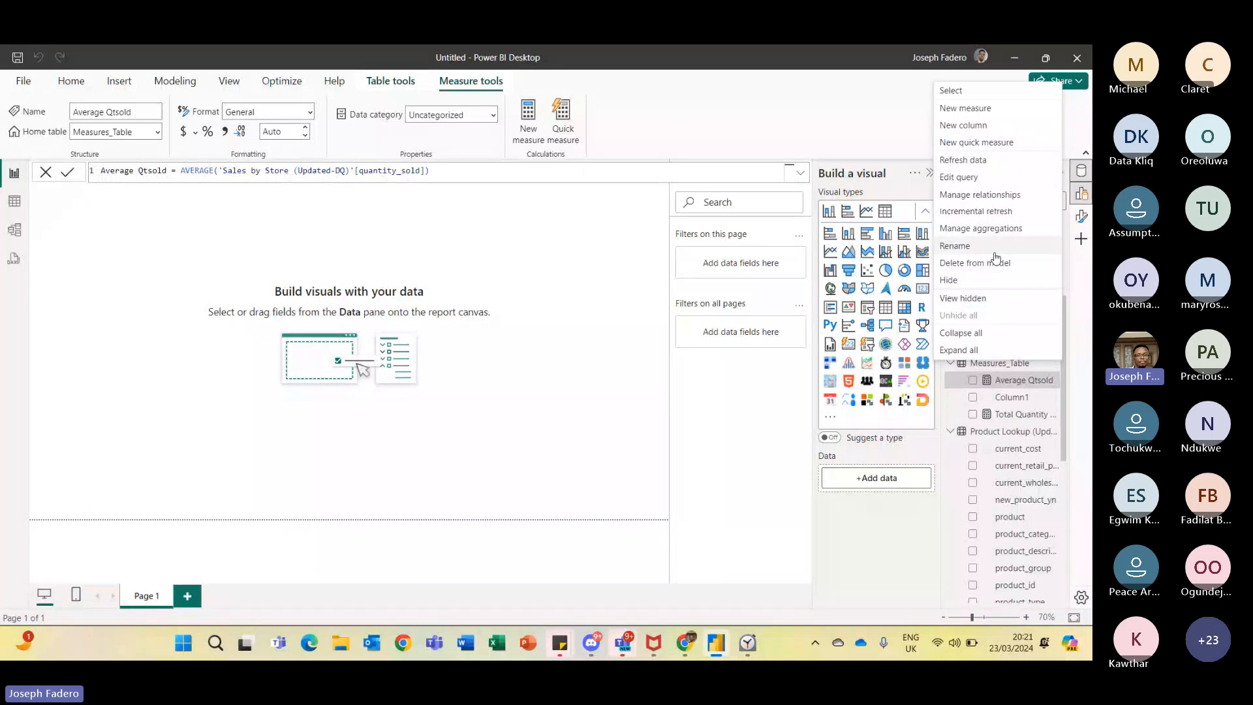
click(983, 109)
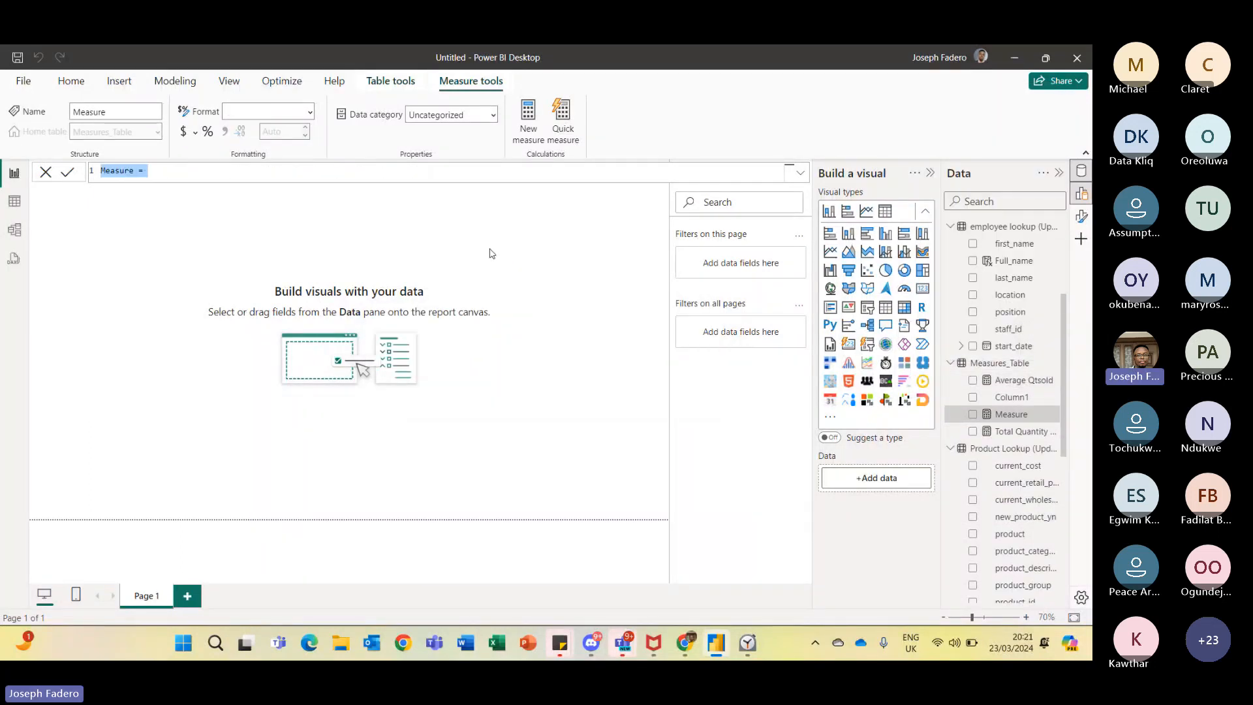
text(Total )
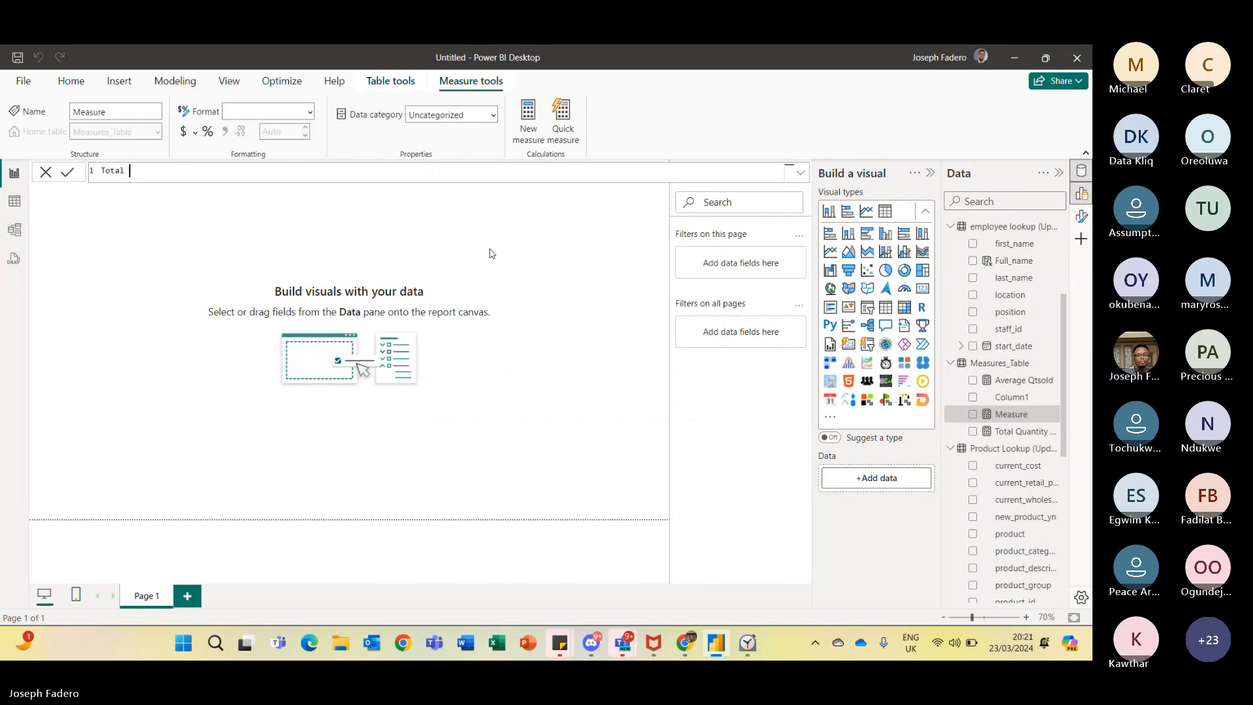
text(Sales )
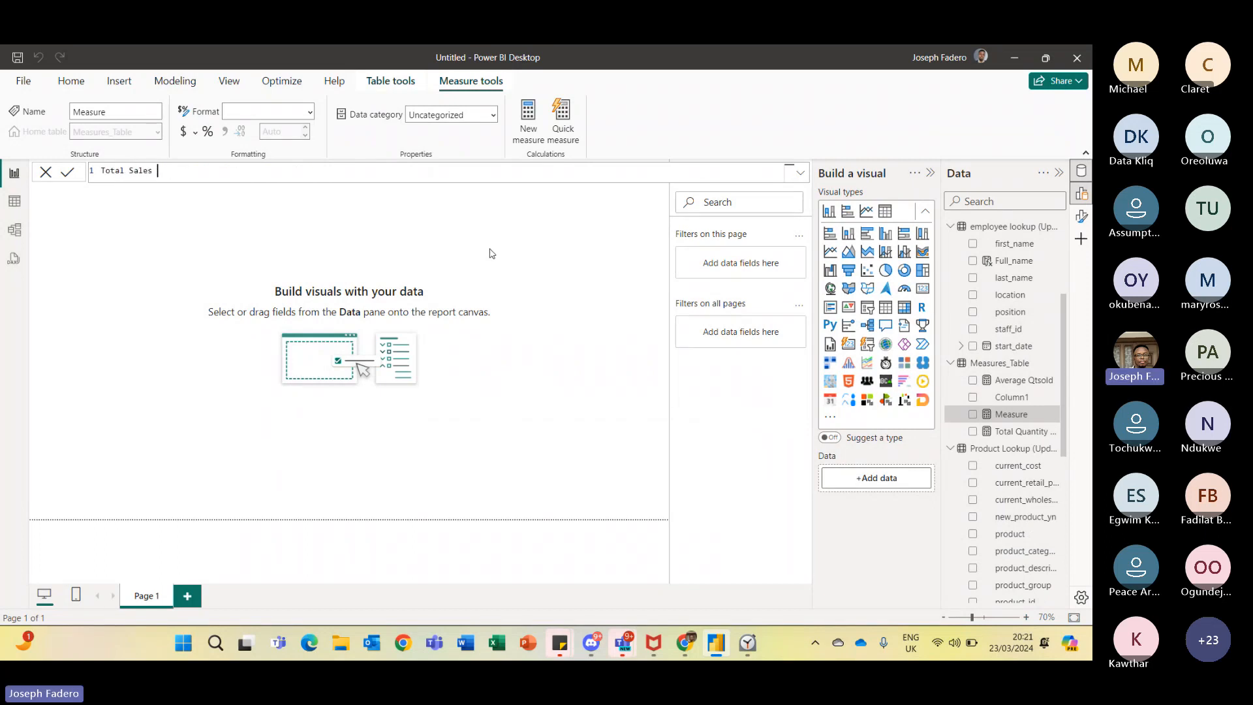
text(= SUM()
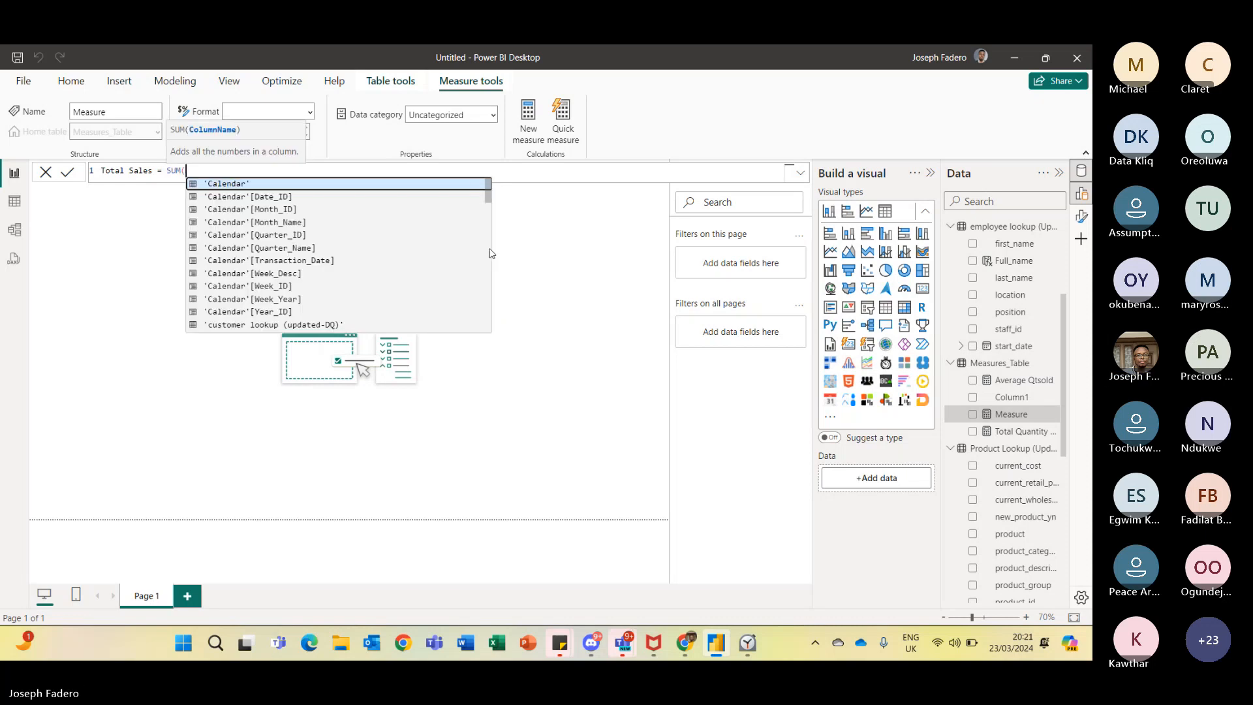
text(sales)
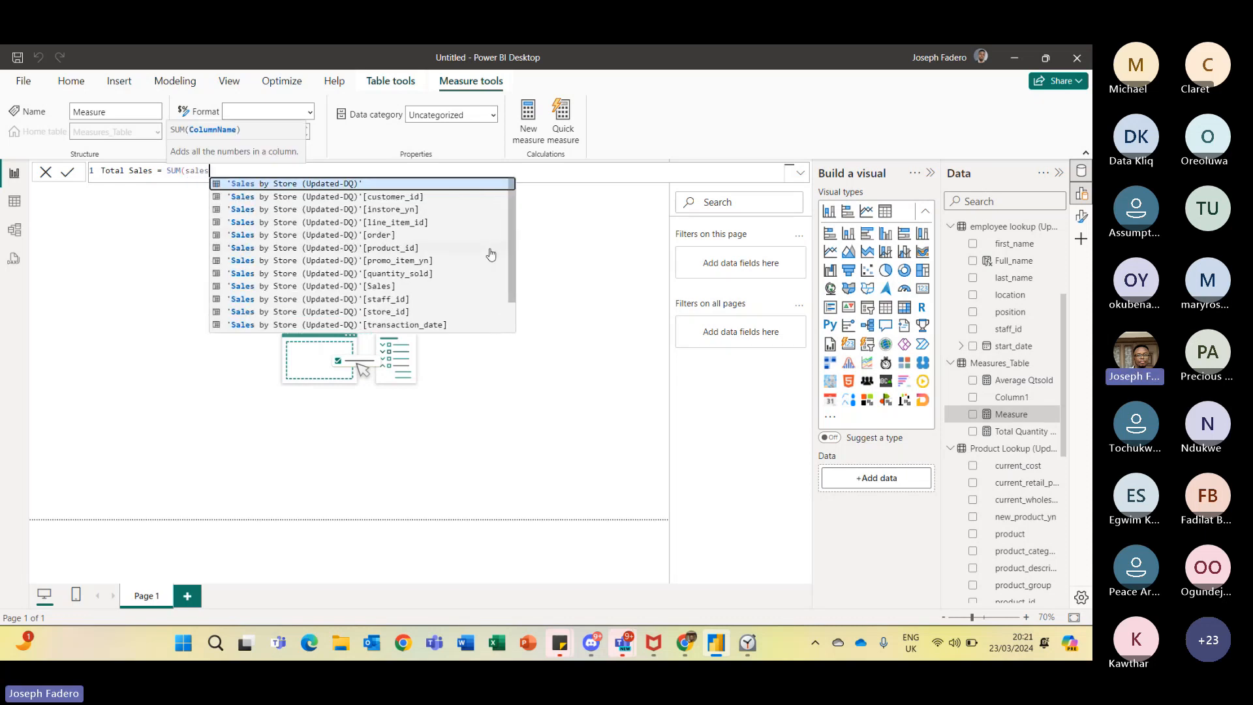
click(380, 287)
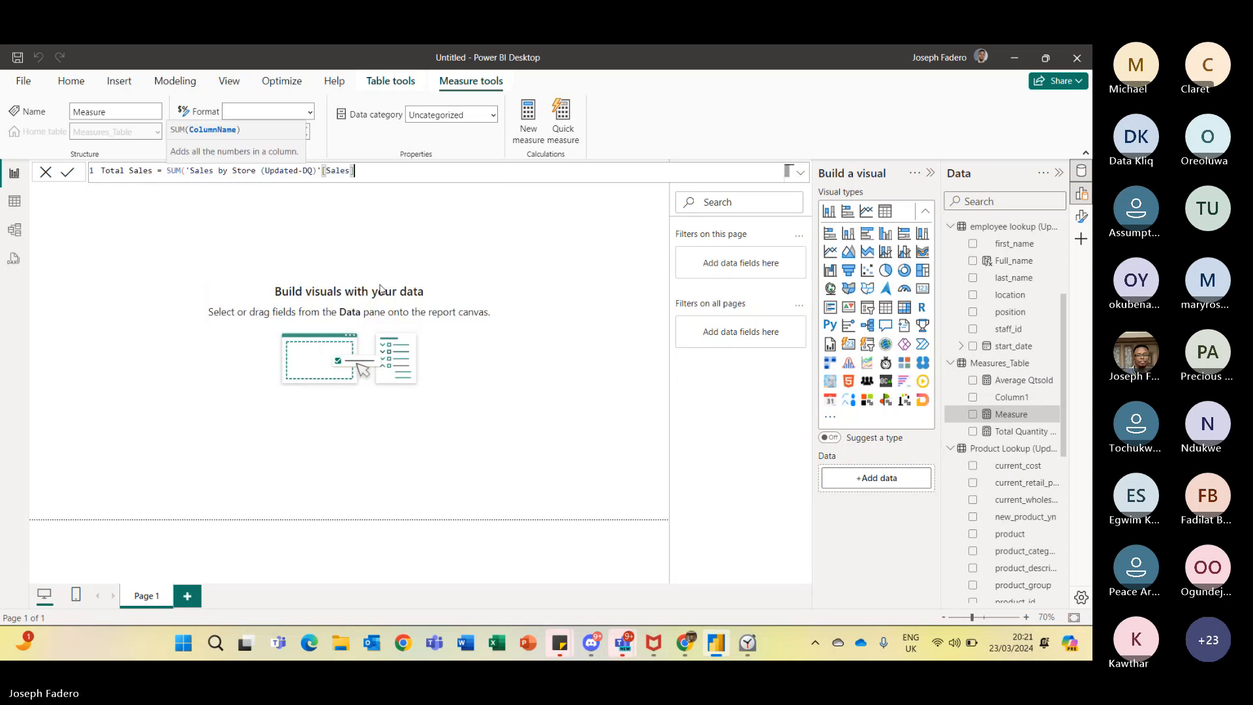
text())
key(Return)
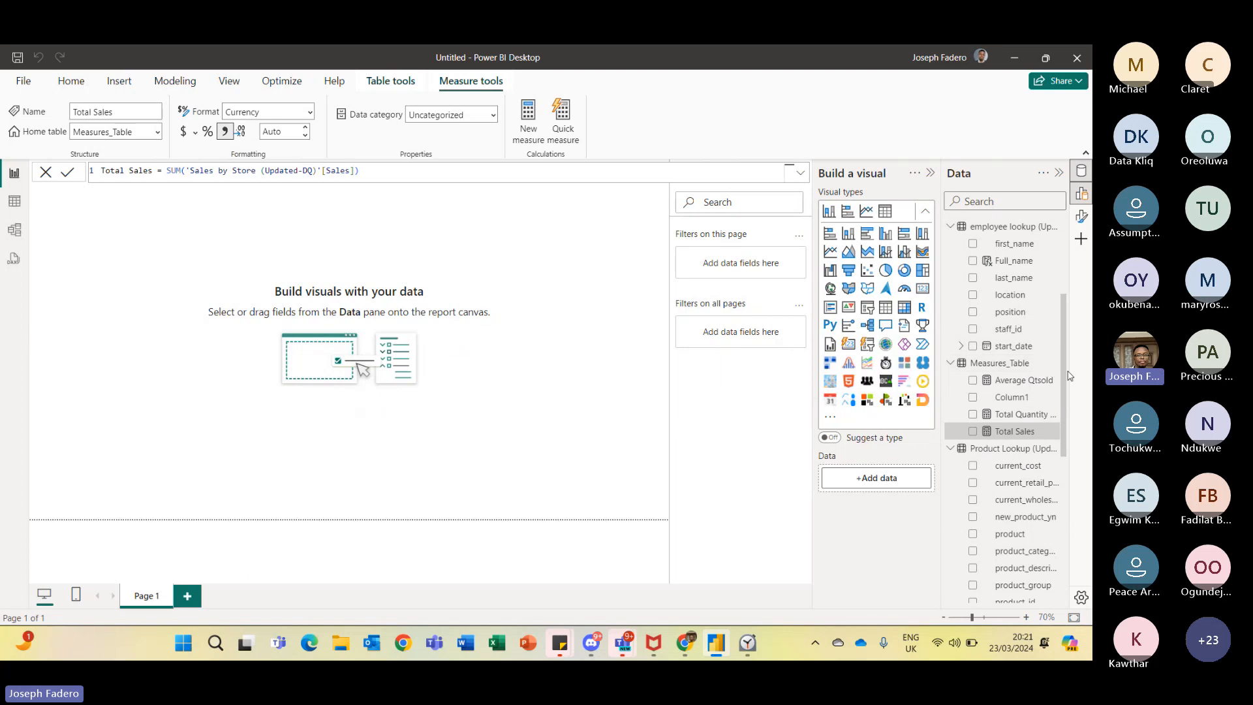
- Add a new measure to Measures_Table: Total transaction = COUNTROWS('Sales by Store (Updated-DQ)')
mouse_move(1064, 370)
mouse_down()
mouse_move(1066, 520)
mouse_move(1072, 357)
mouse_move(1076, 527)
mouse_move(1062, 359)
mouse_up()
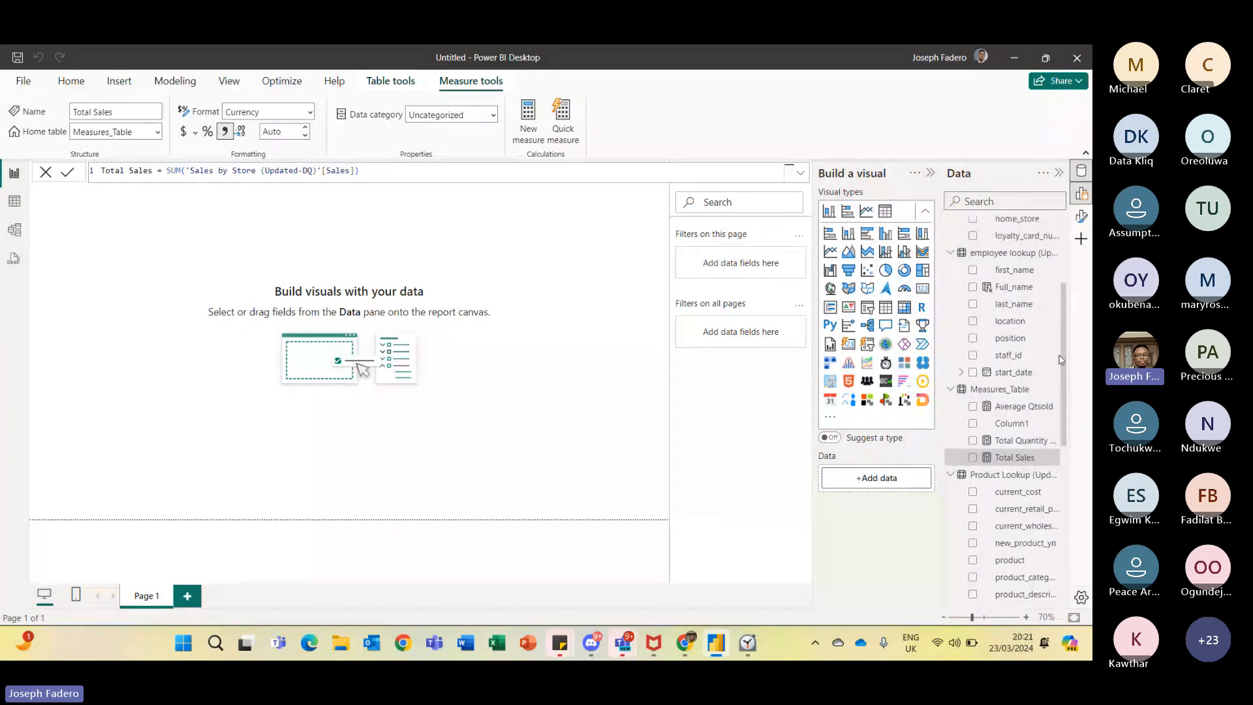
click(1050, 390)
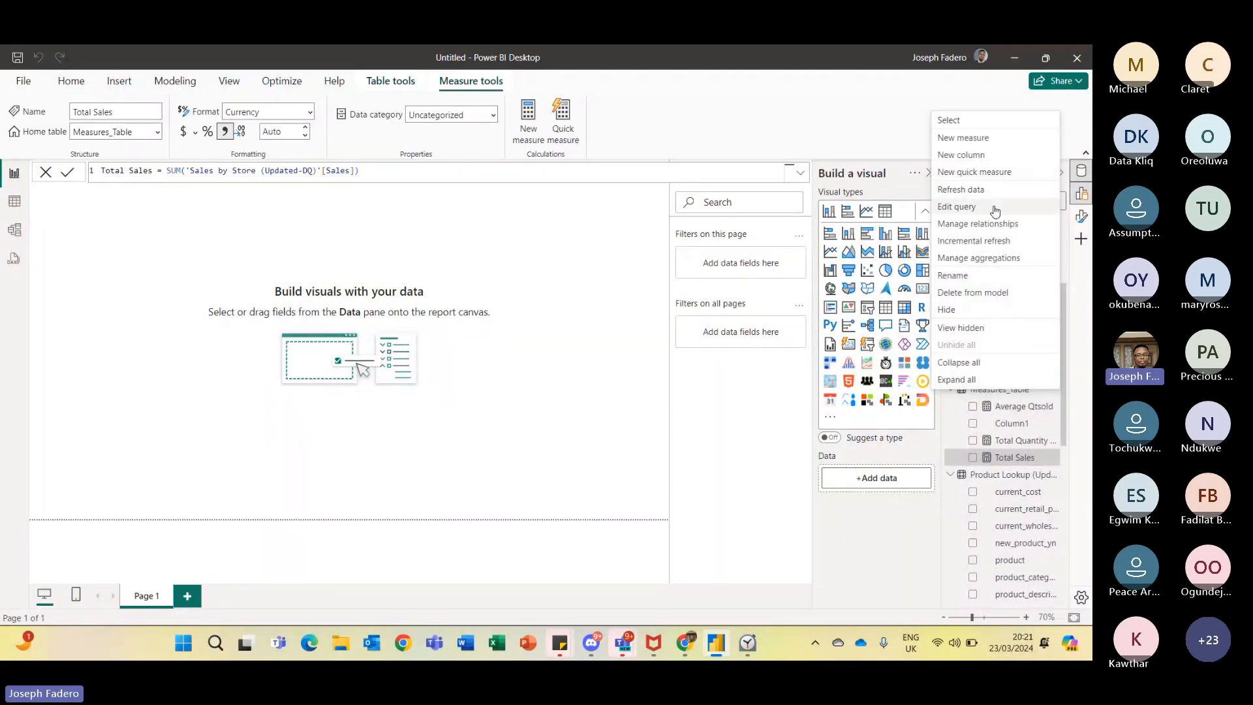
click(962, 141)
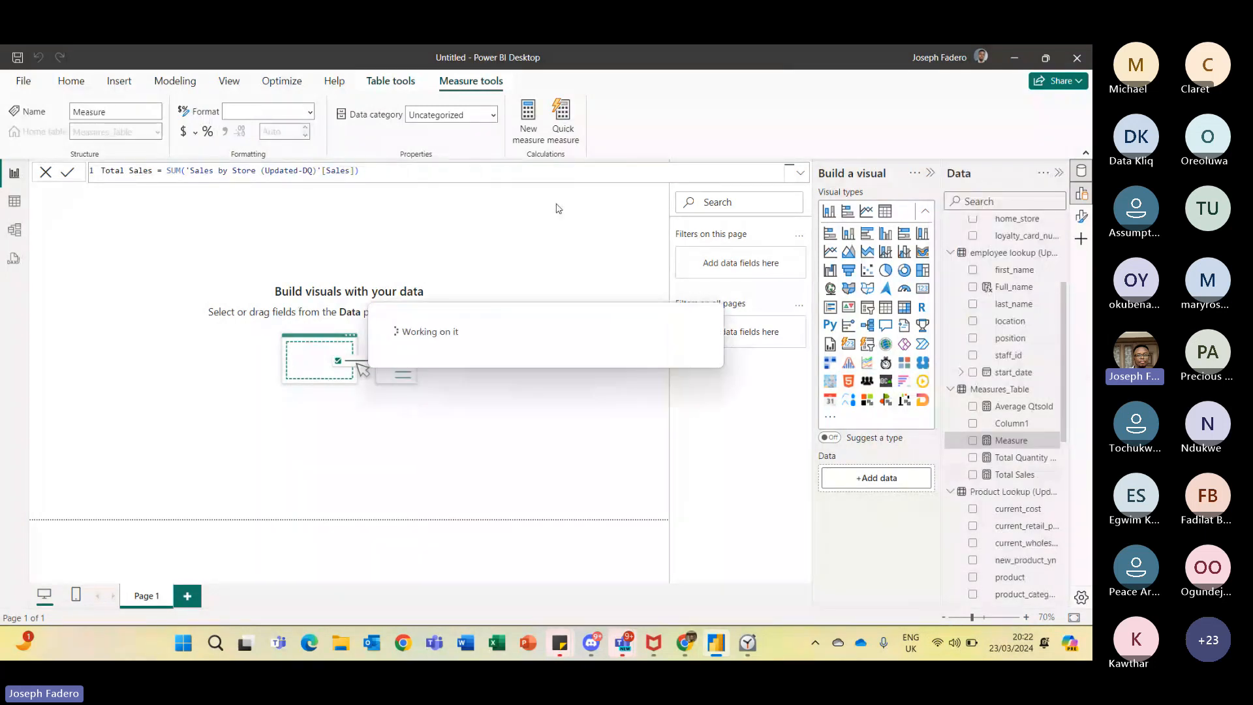
text(C)
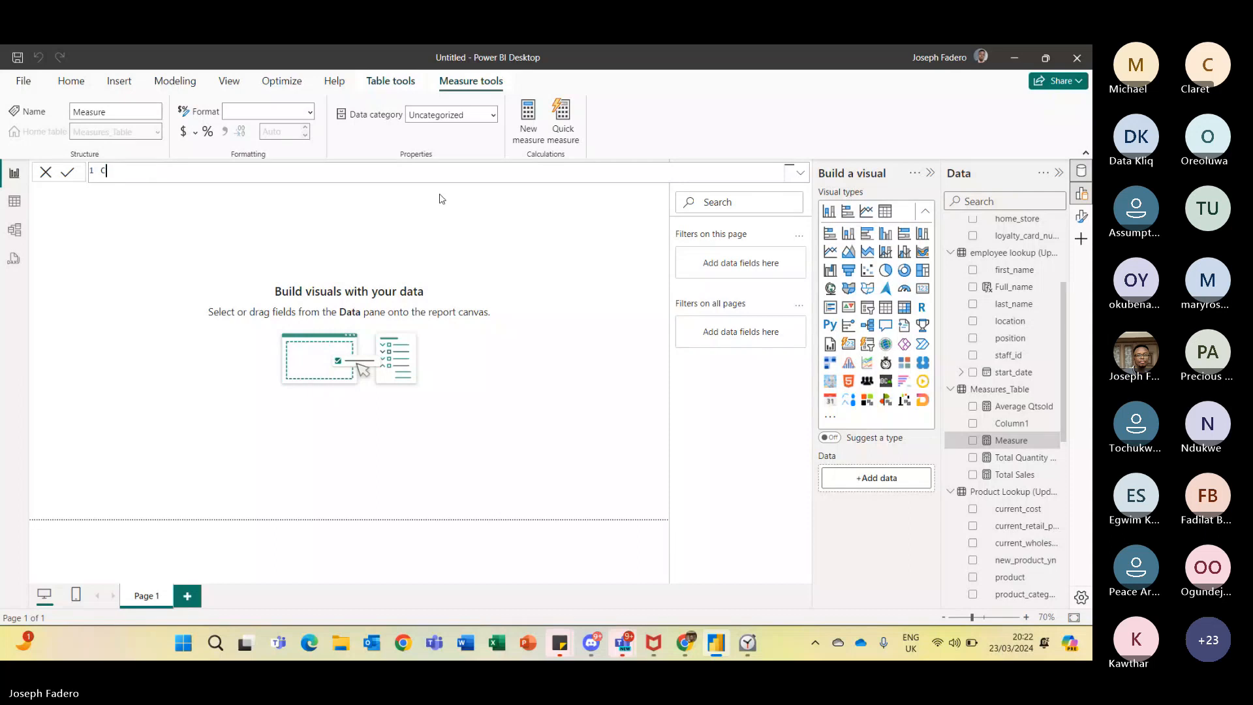
key(BackSpace)
text(Tot)
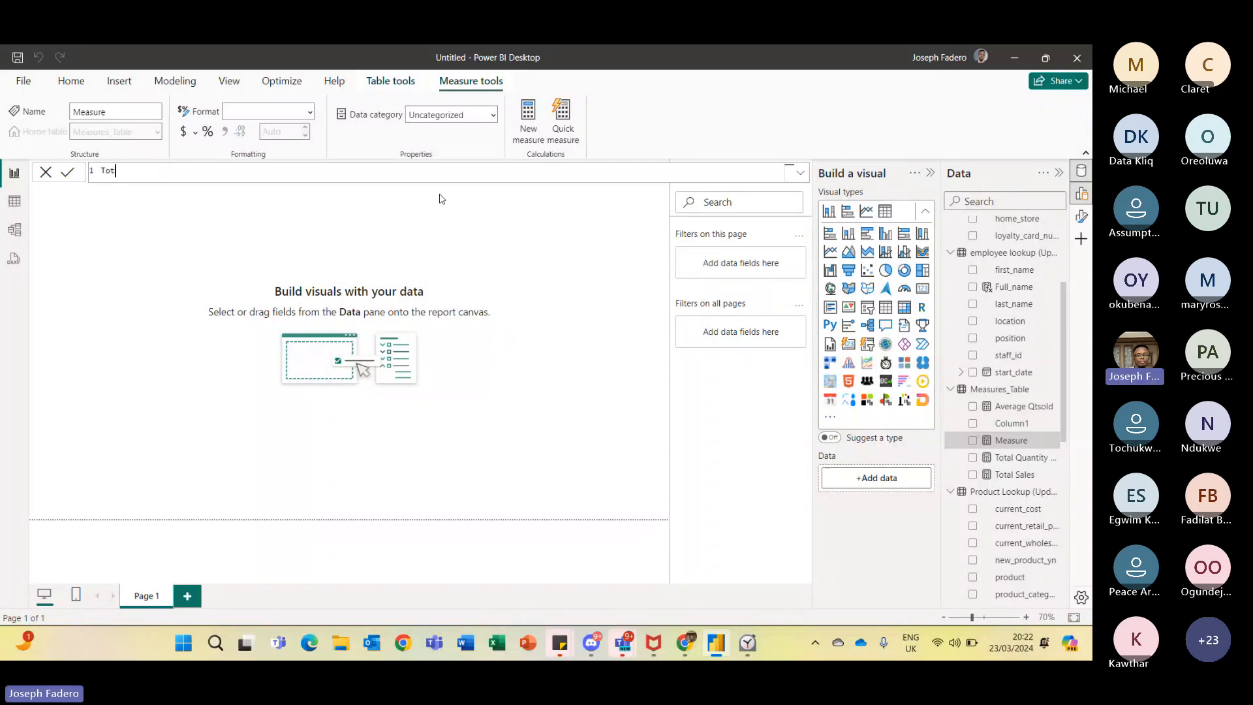
text(al trans)
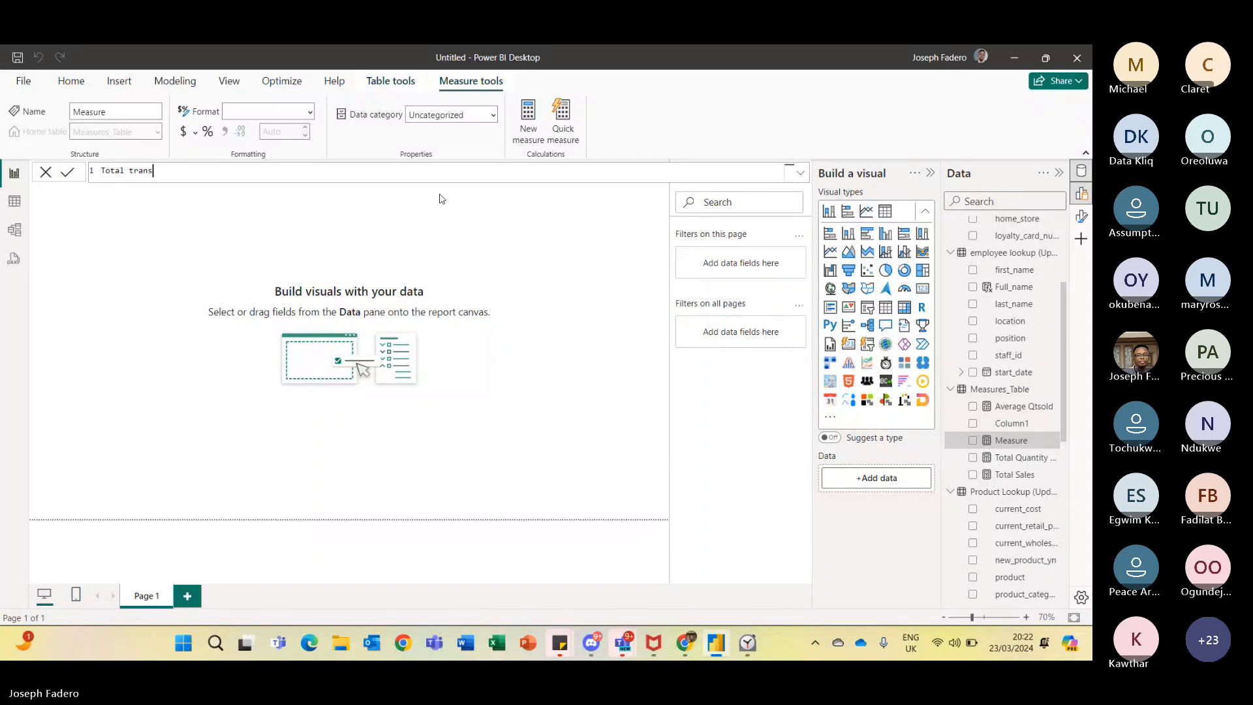
text(action = )
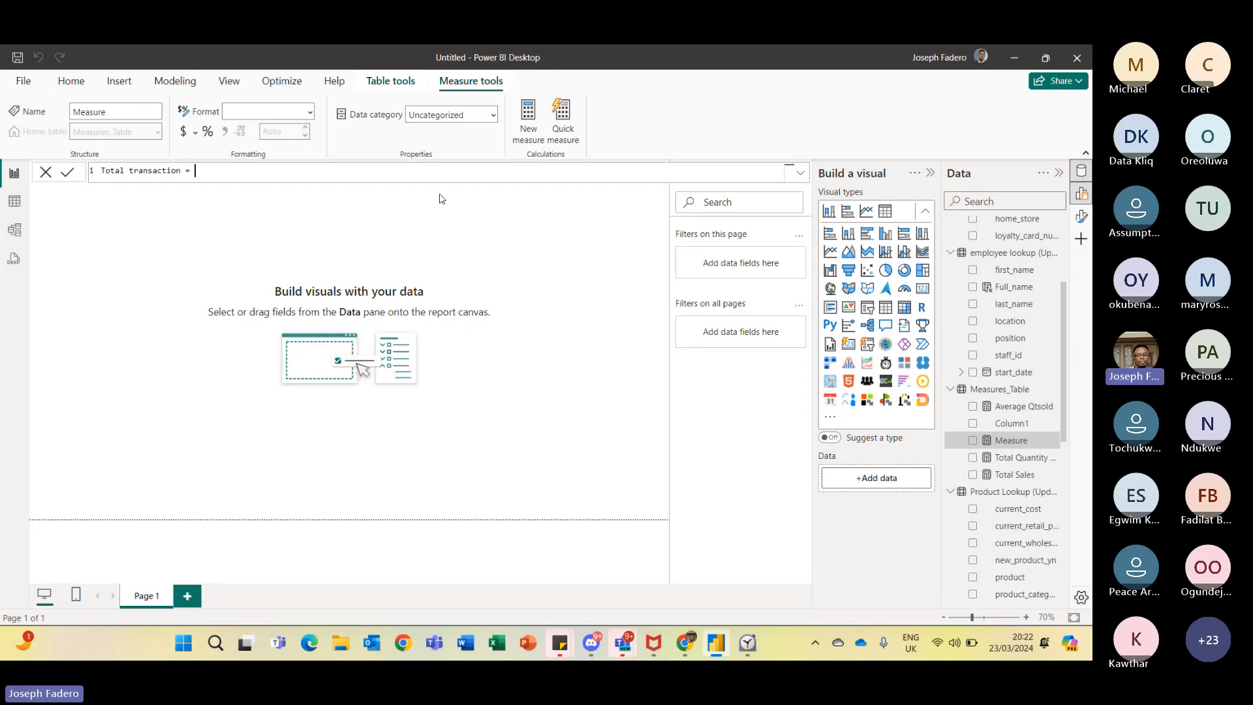
text(Countr)
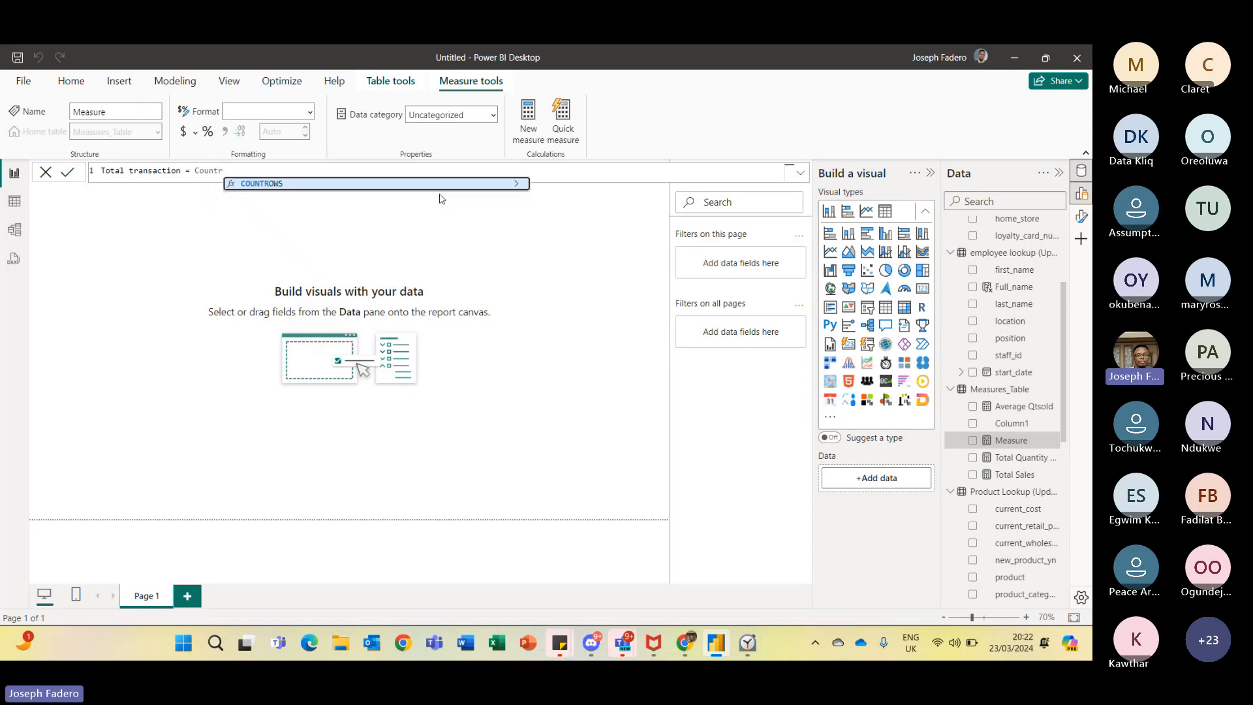
key(Tab)
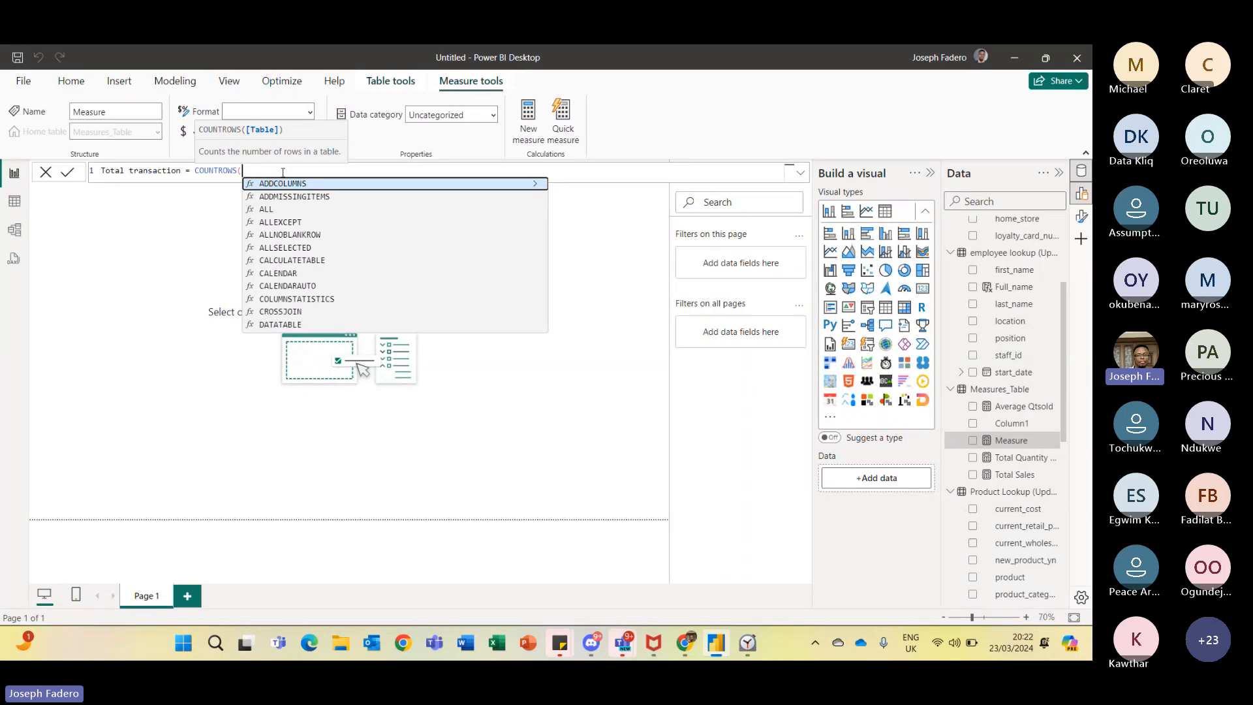
text(S)
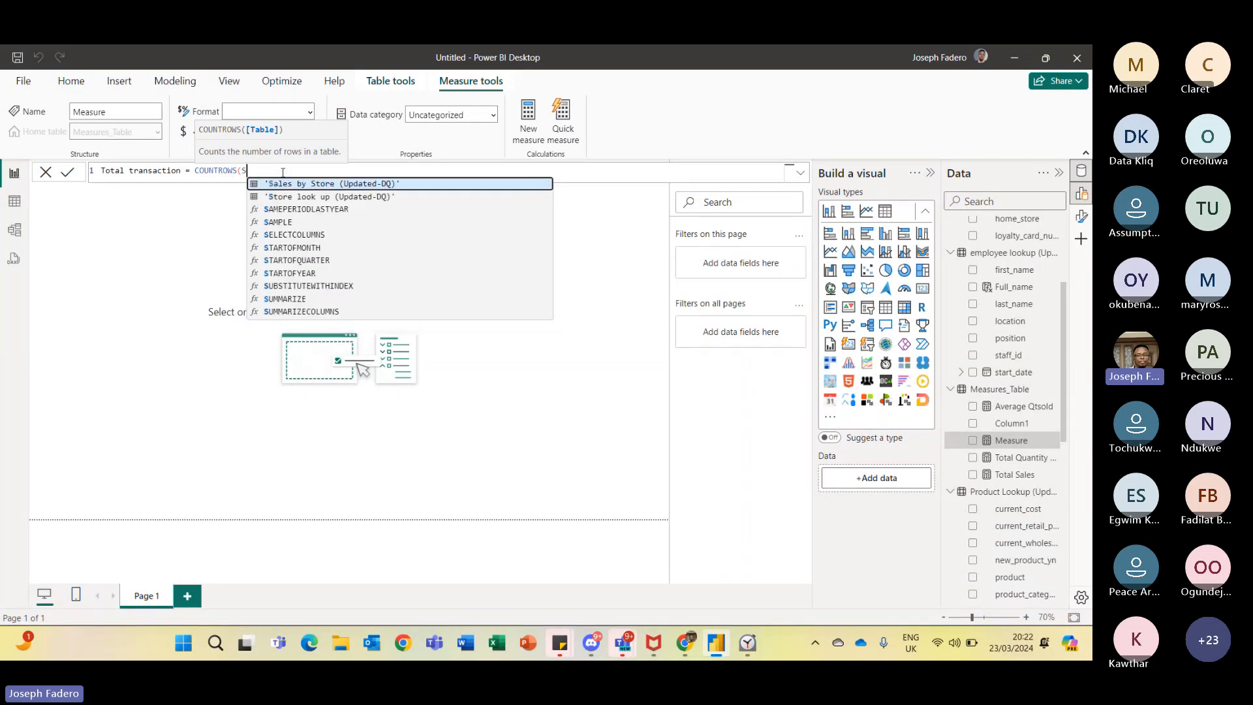
key(Tab)
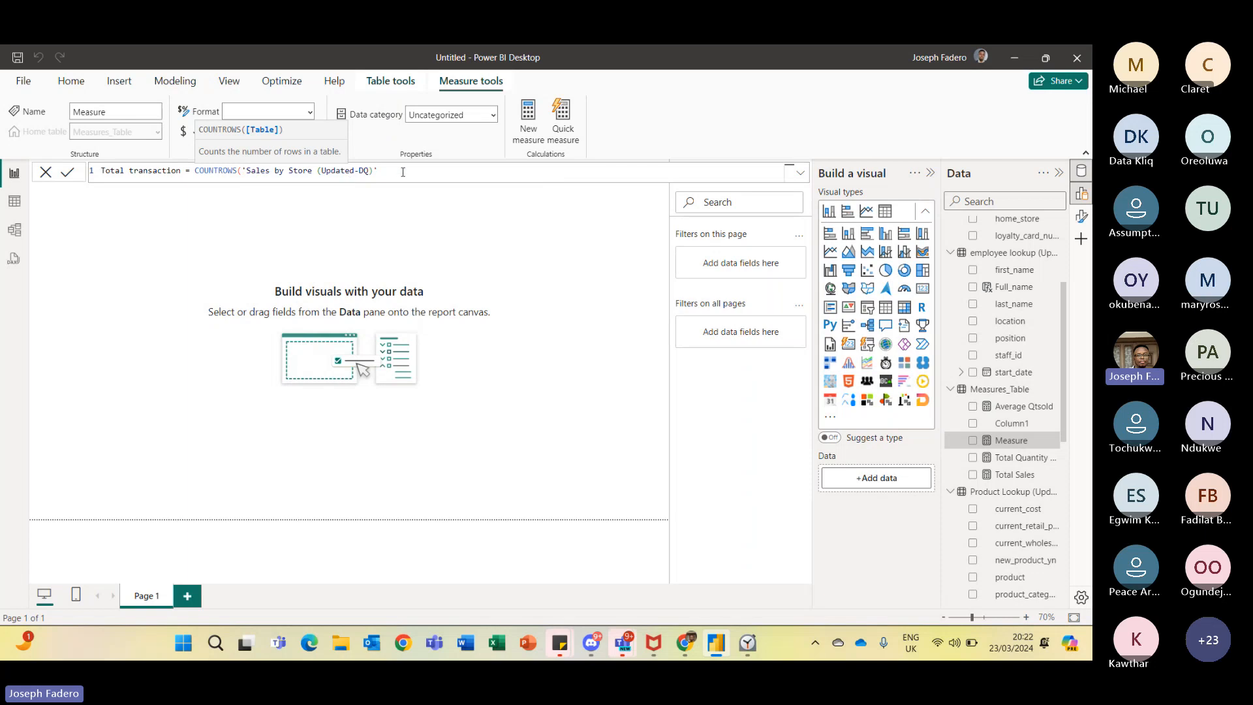
text())
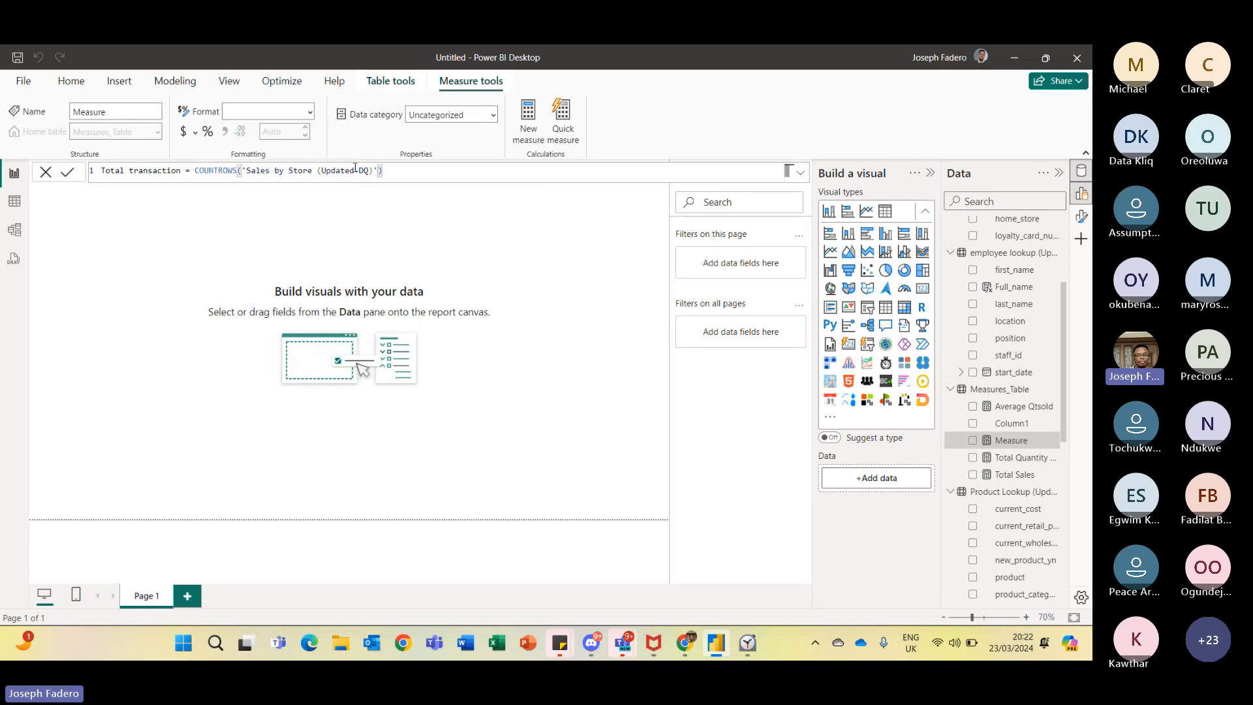
click(68, 174)
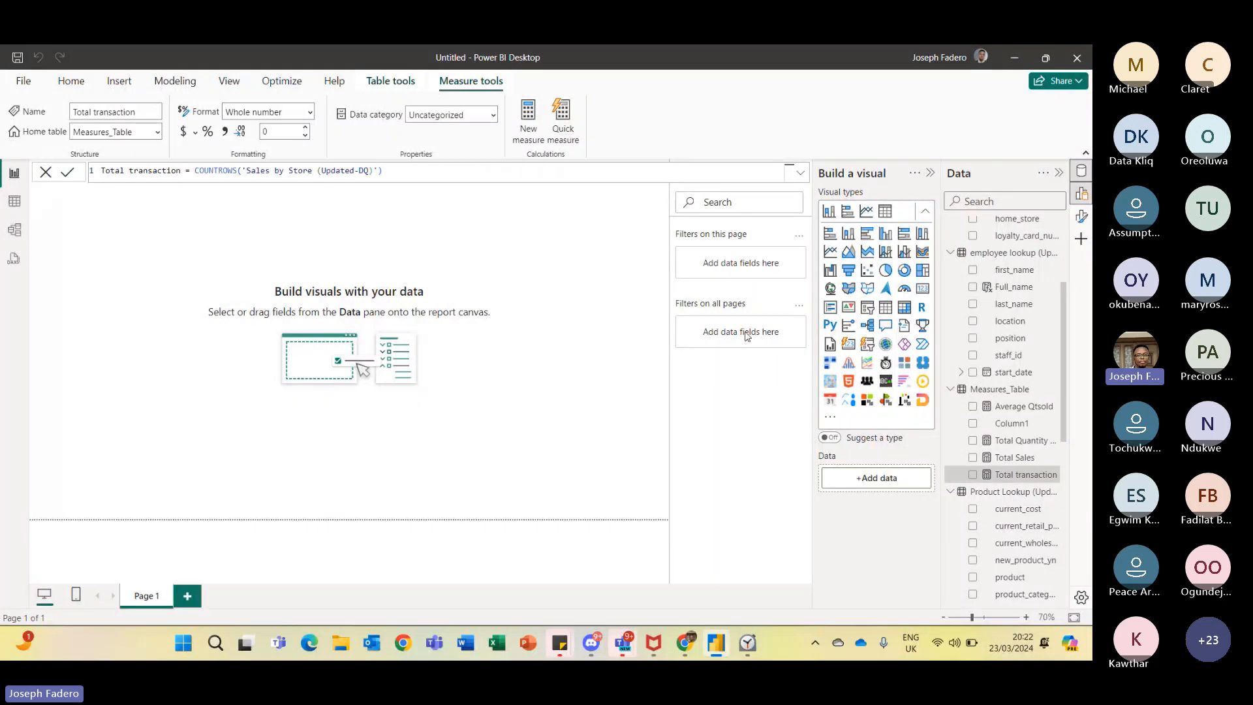
- Review the formulas of the Total Quantity, Total Sales and Total transaction measures in Measures_Table
click(1011, 443)
click(1016, 458)
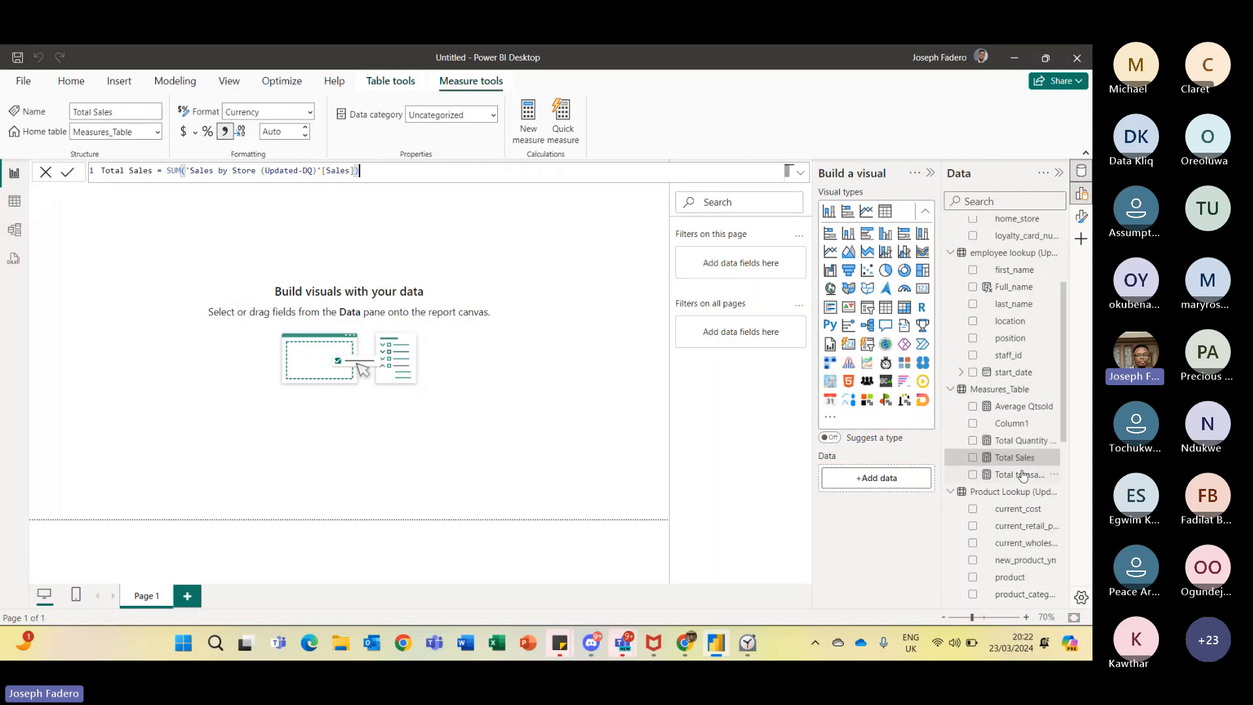
click(1023, 477)
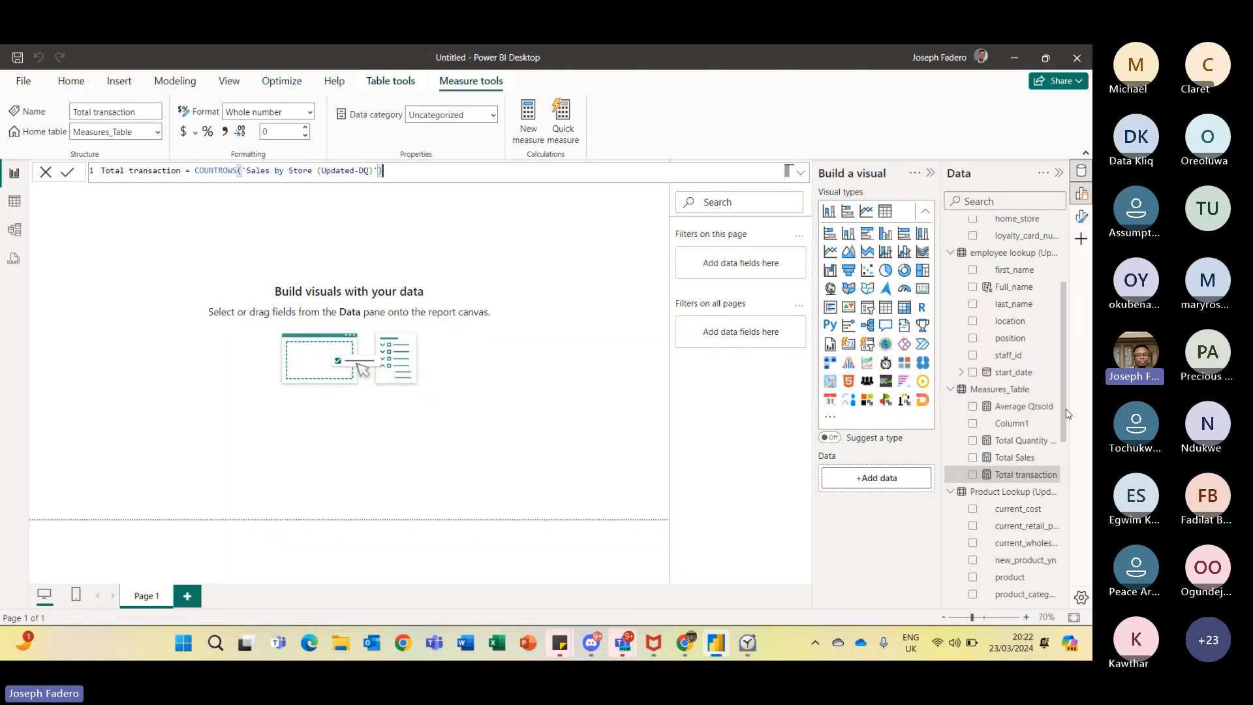
drag(1068, 413, 1062, 456)
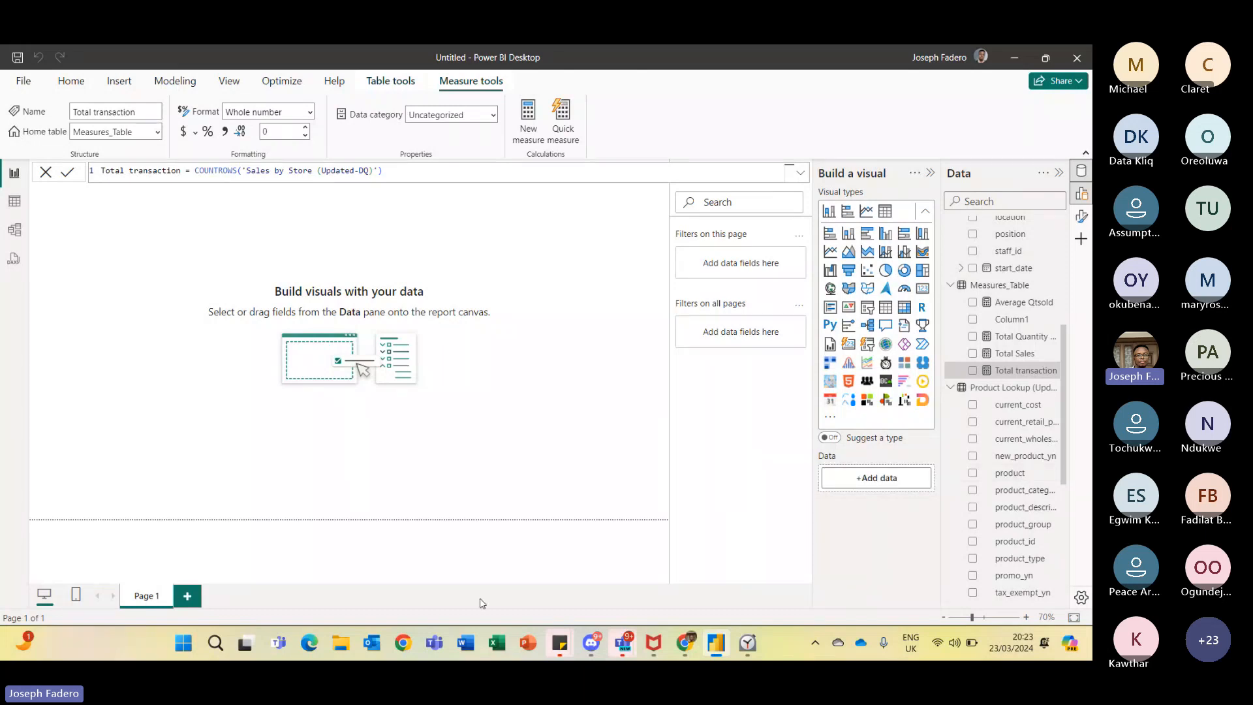
- Switch to File Explorer and open Product Lookup (Updated-DQ) from the DQ Dataset folder in Excel, dismissing document recovery
click(339, 654)
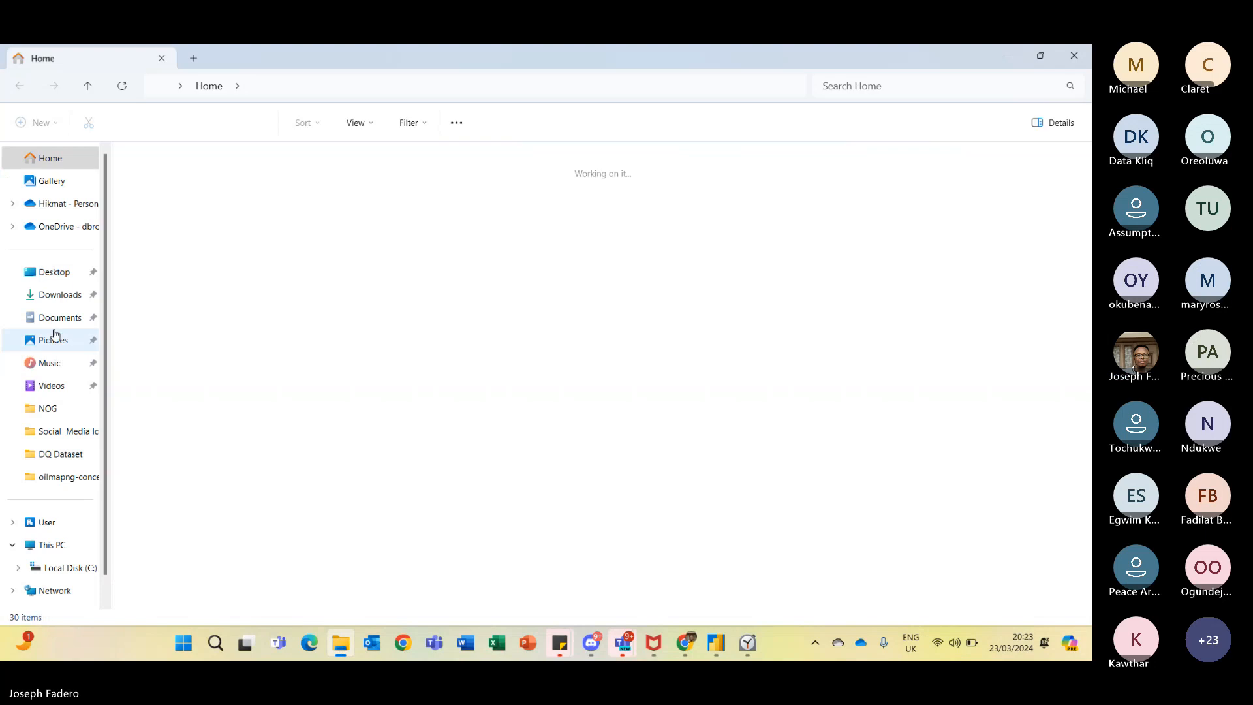
click(56, 319)
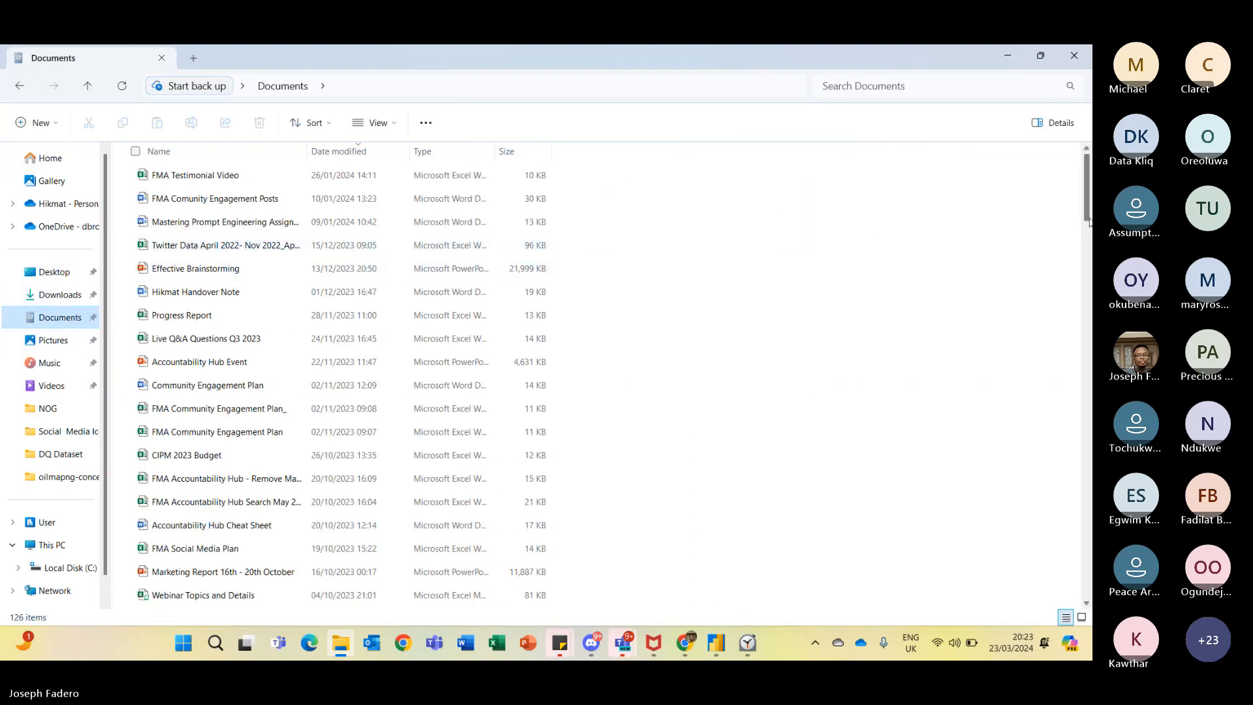
drag(1089, 222, 1092, 578)
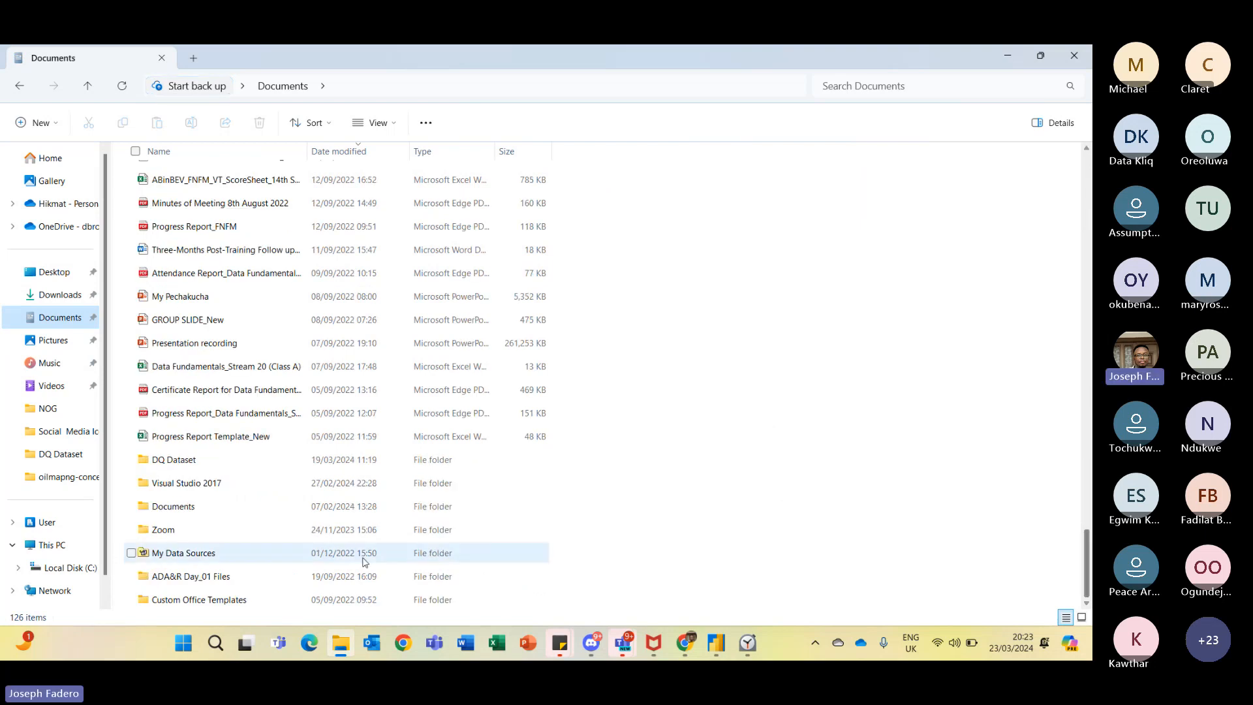
click(252, 463)
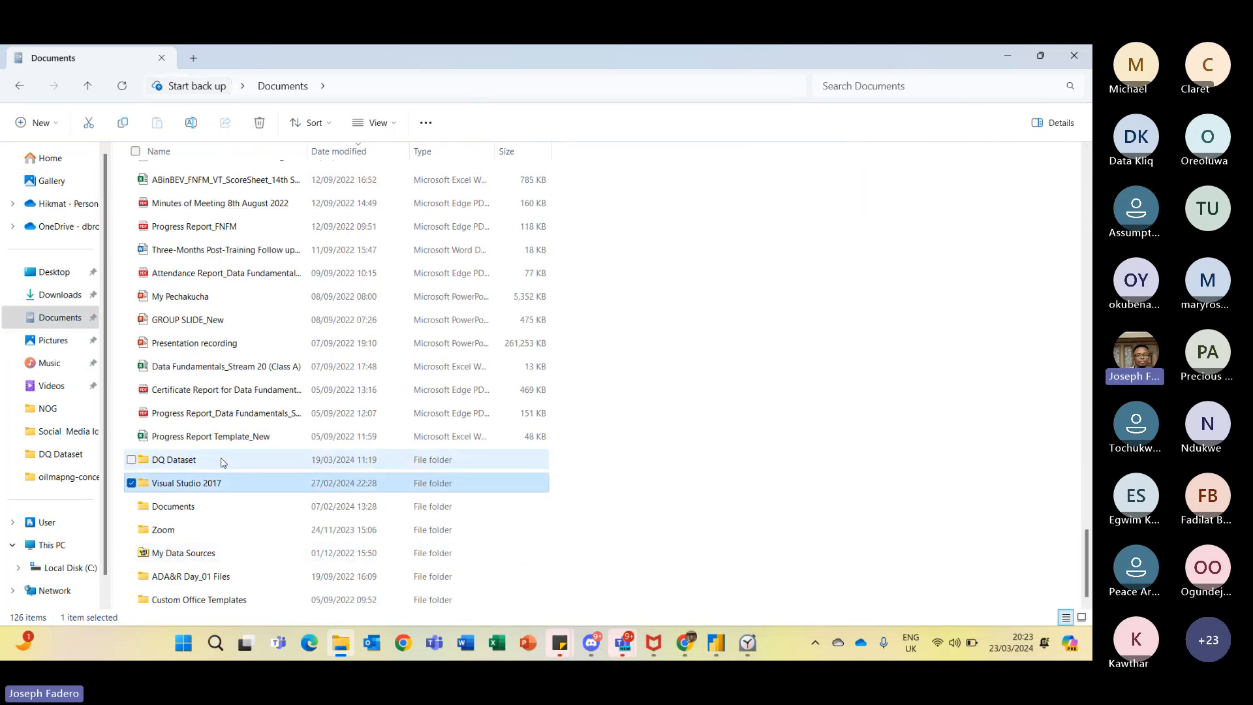
double_click(222, 461)
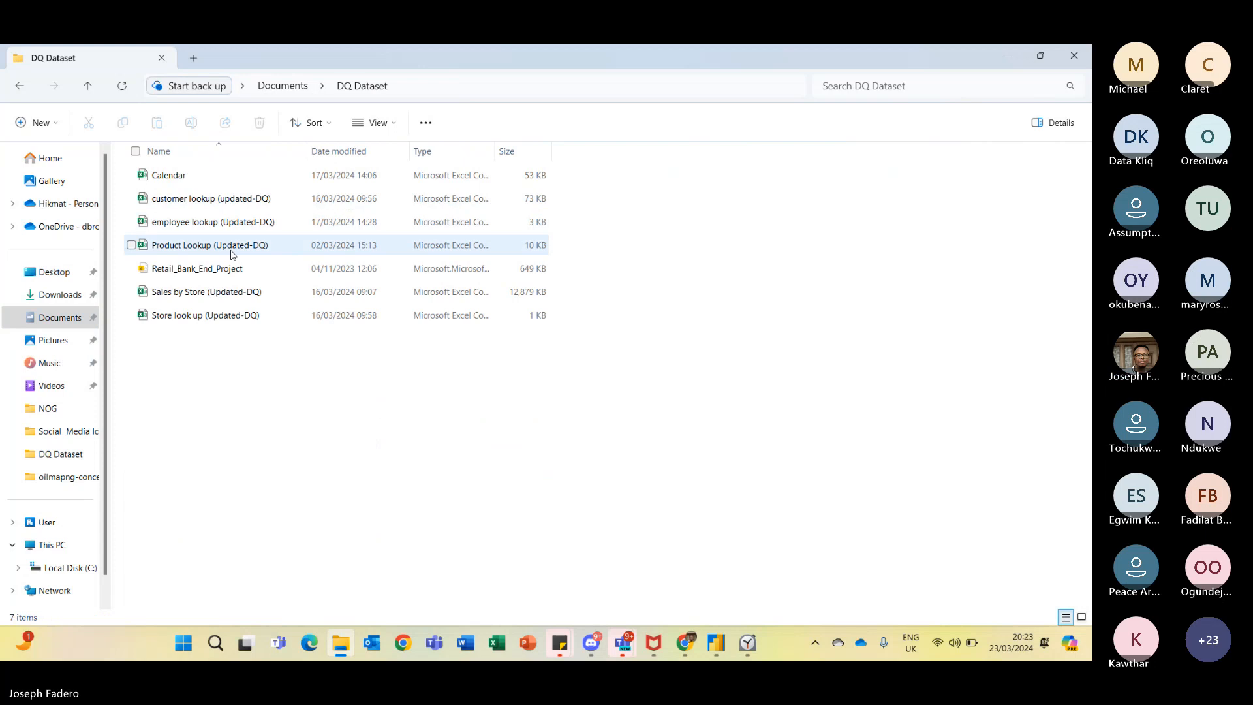
click(229, 247)
double_click(256, 249)
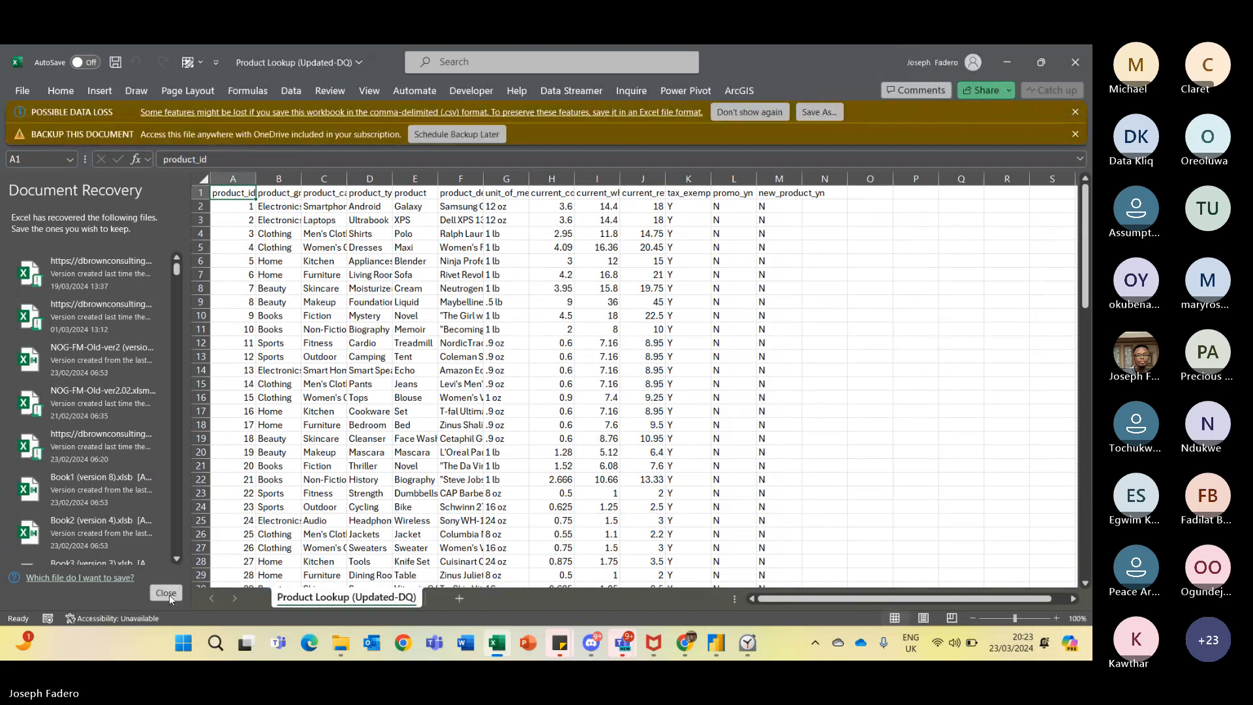
click(166, 593)
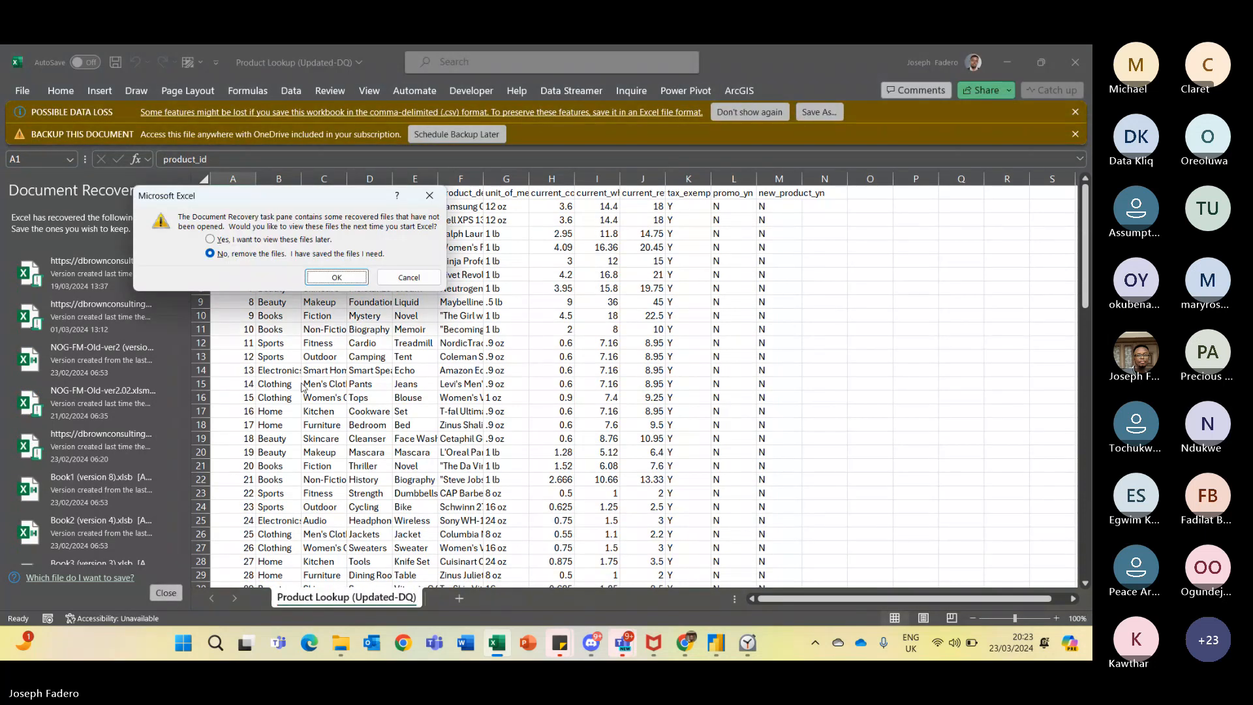
click(336, 276)
- Examine the product category values in the Product Lookup sheet
click(121, 216)
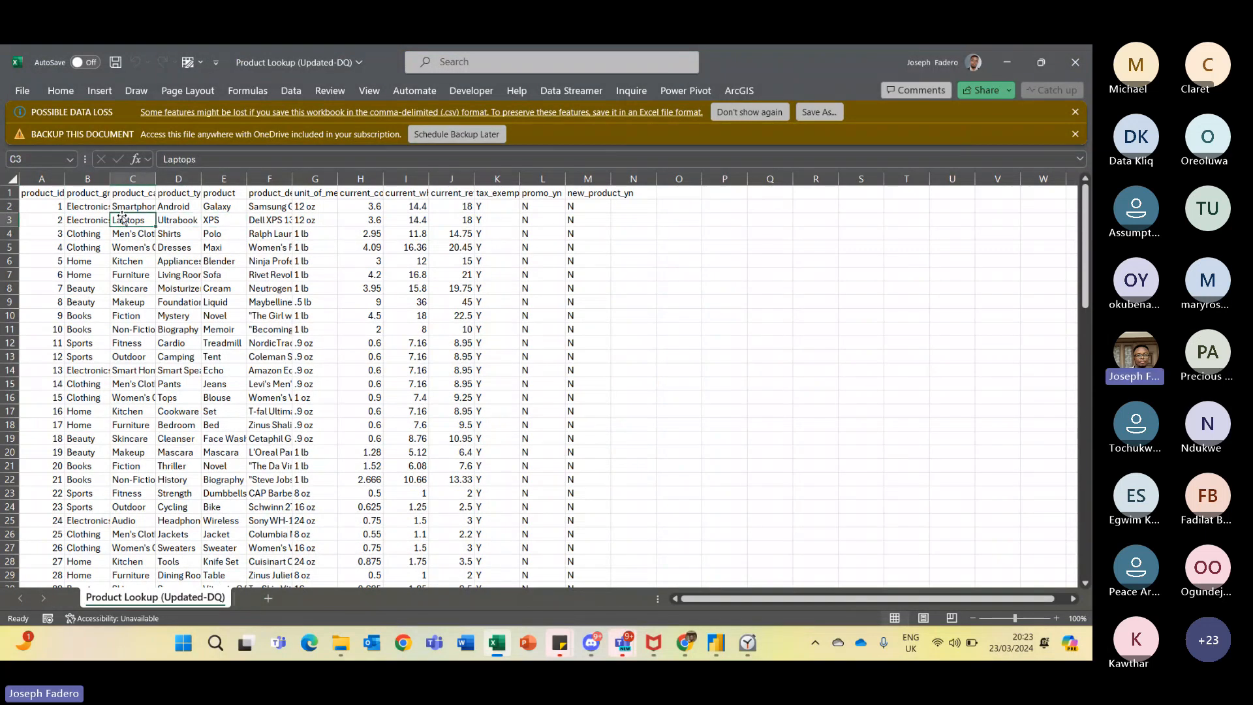
key(Down)
key(Up)
key(Up)
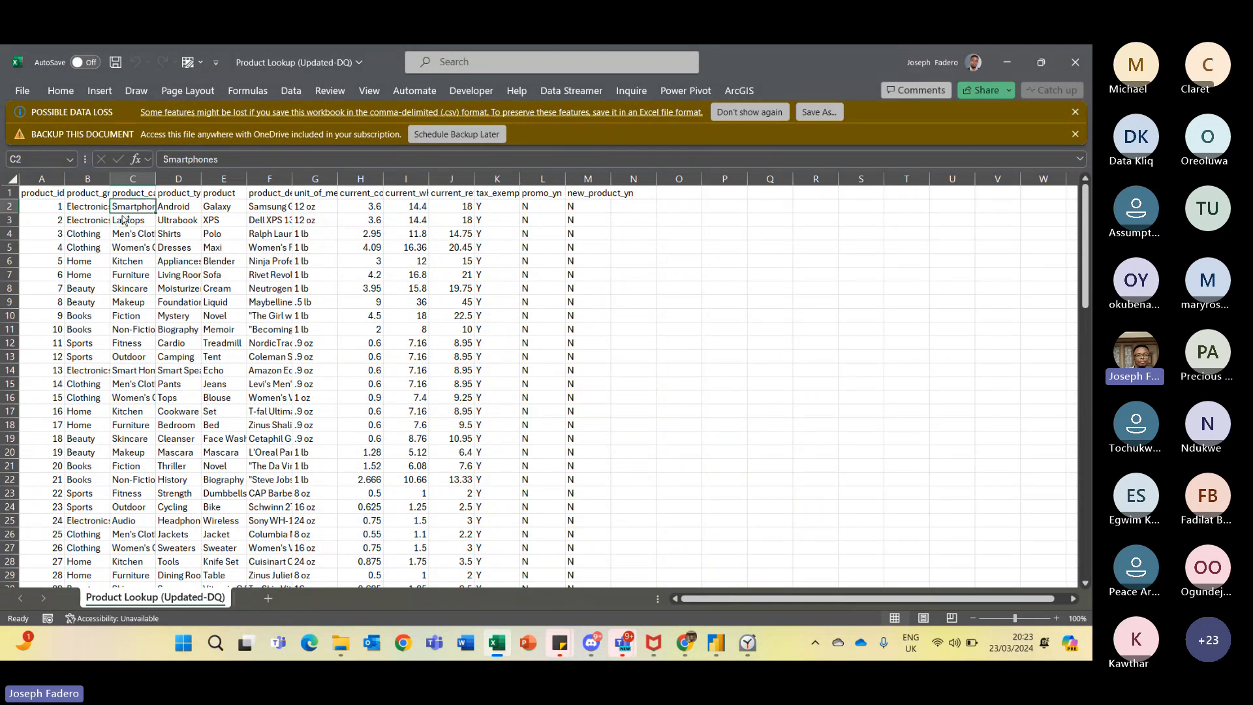
- Copy the Smartphones category from cell C2 and paste it into cell R3
key(ctrl+Down)
key(ctrl+Up)
key(Down)
key(ctrl+c)
key(Right)
key(Right)
key(Right)
key(Right)
key(Right)
key(Right)
key(Right)
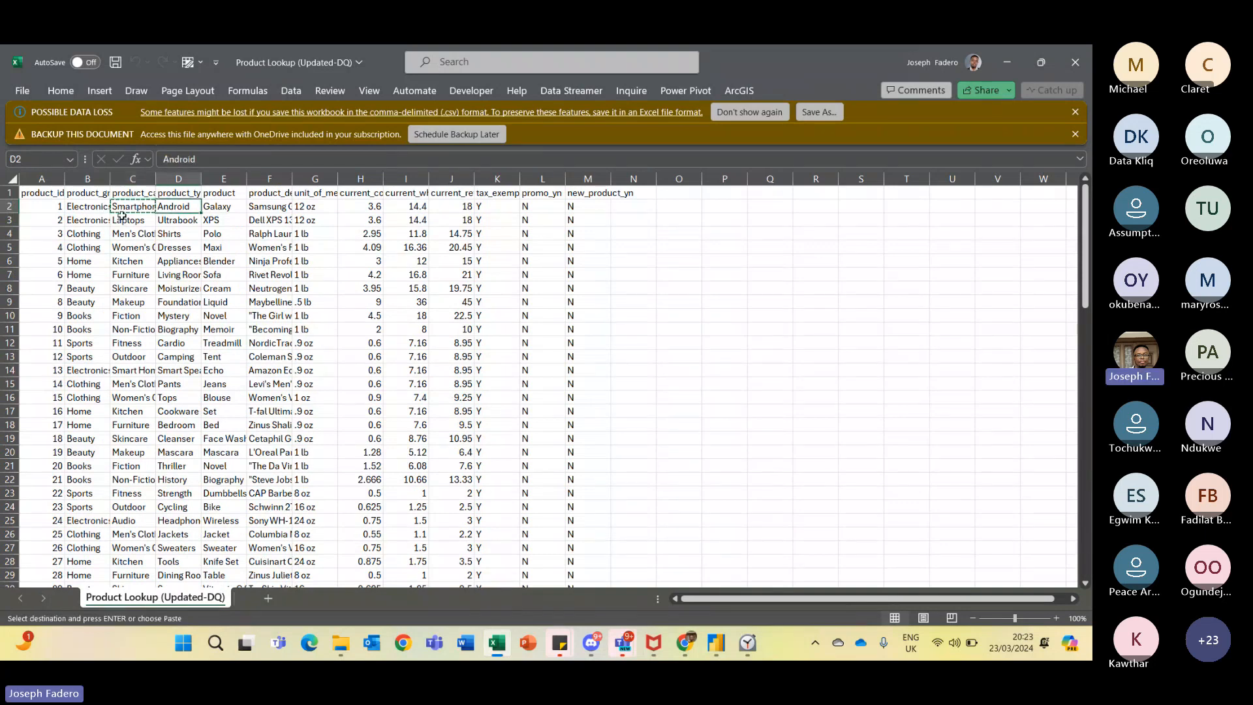
key(Right)
key(Right)
key(Right)
key(Right)
key(Right)
key(Right)
key(Right)
key(Right)
key(Right)
key(Right)
key(Right)
key(Right)
key(Left)
key(Left)
key(Left)
key(Left)
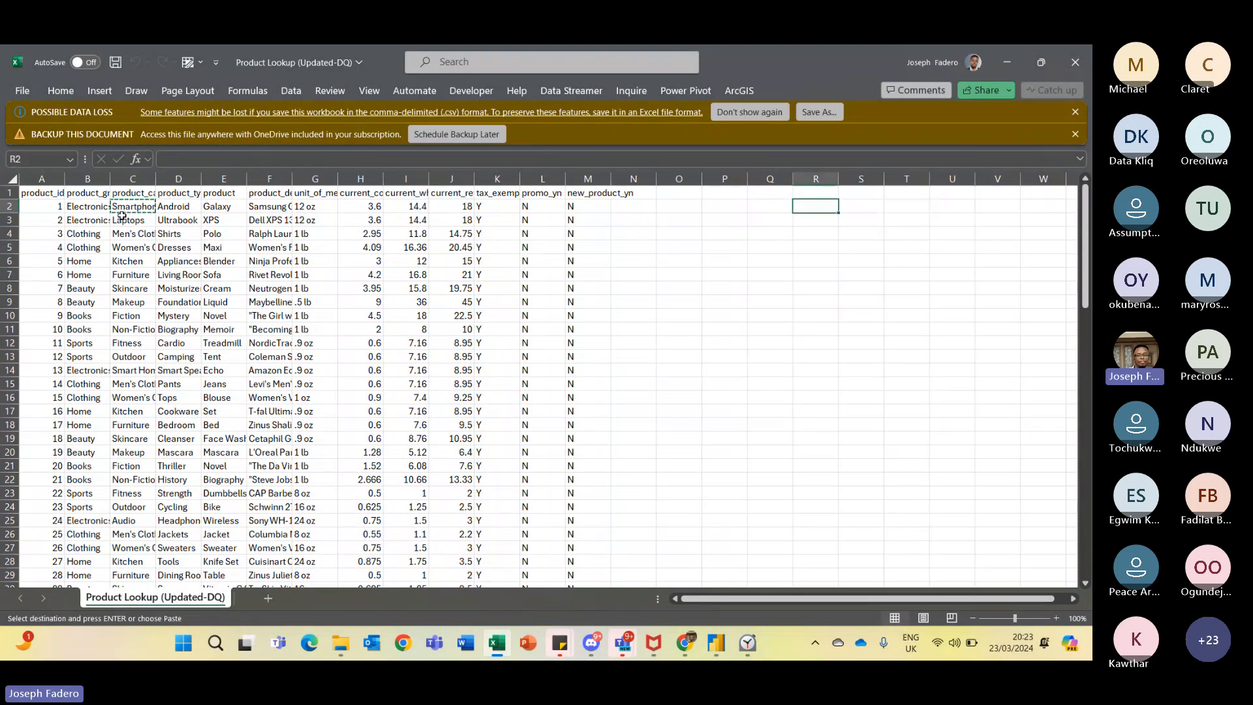
key(Down)
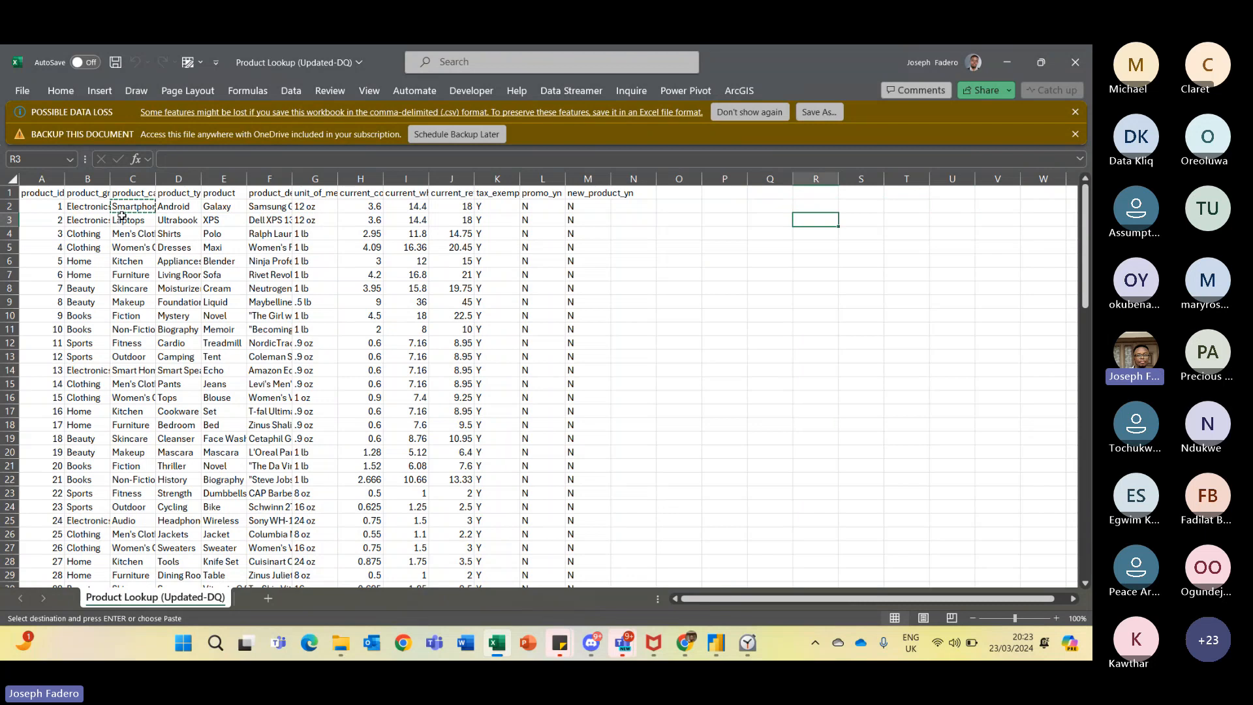
key(ctrl+v)
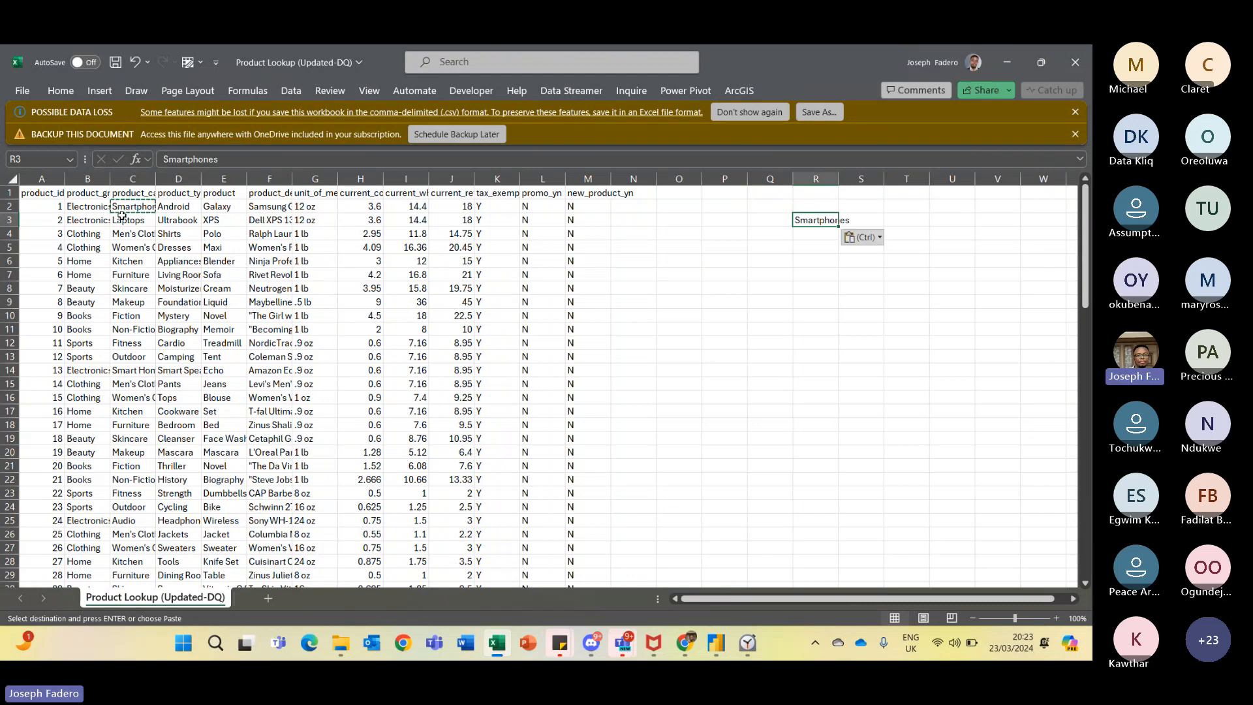
- Switch to Power BI, browse the Sales by Store fields in the Data pane, and return to the workbook
key(Left)
key(Left)
key(Left)
key(Left)
key(Left)
key(Right)
key(Right)
key(Right)
key(Right)
key(Right)
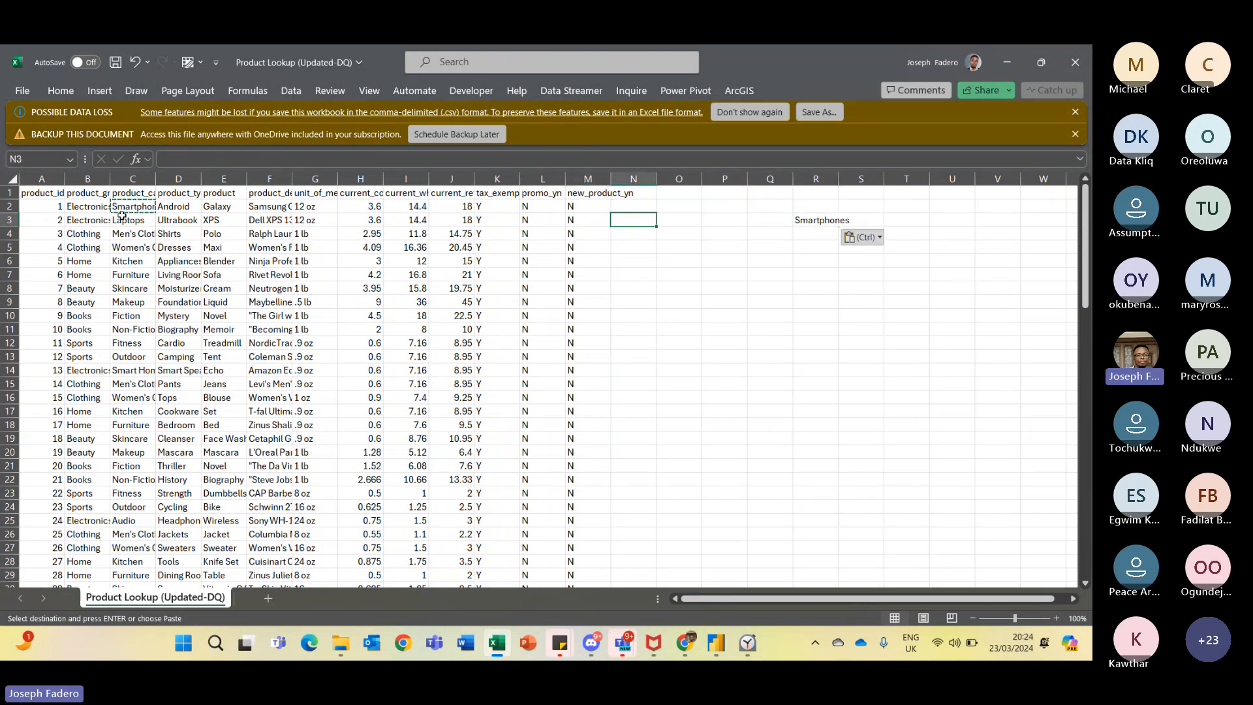
key(alt+Tab)
key(alt+Tab)
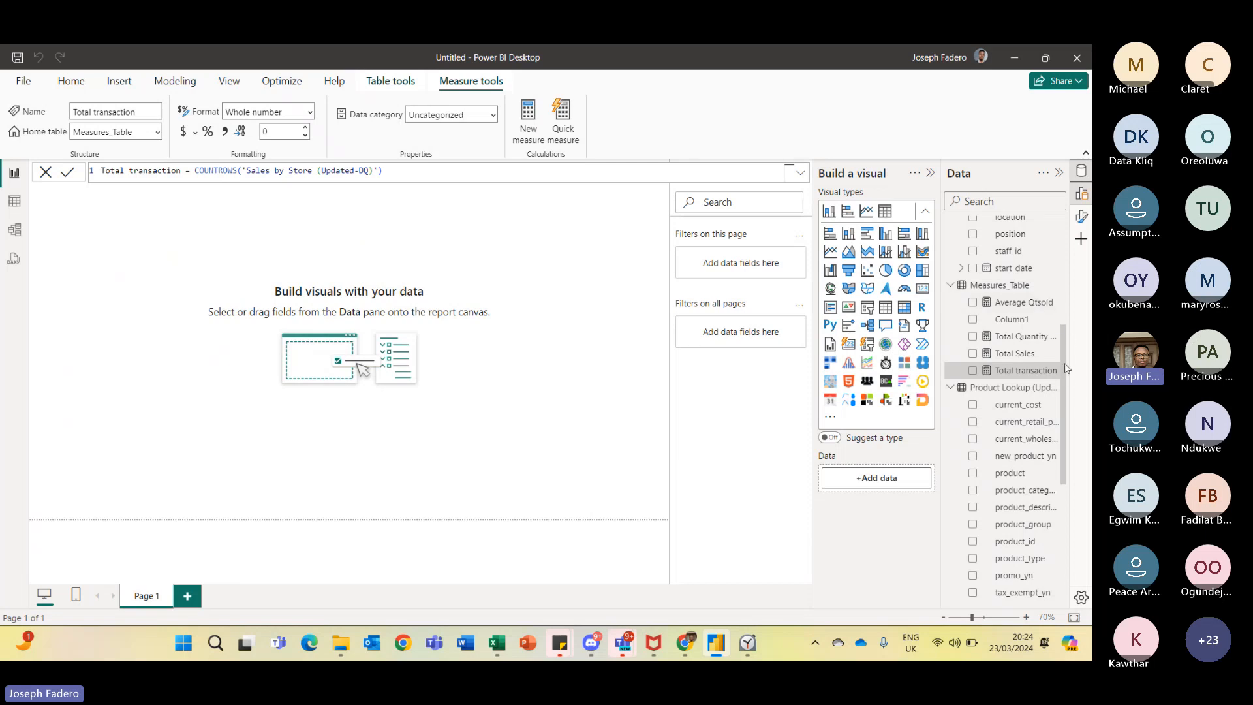
scroll(1065, 367, down, 5)
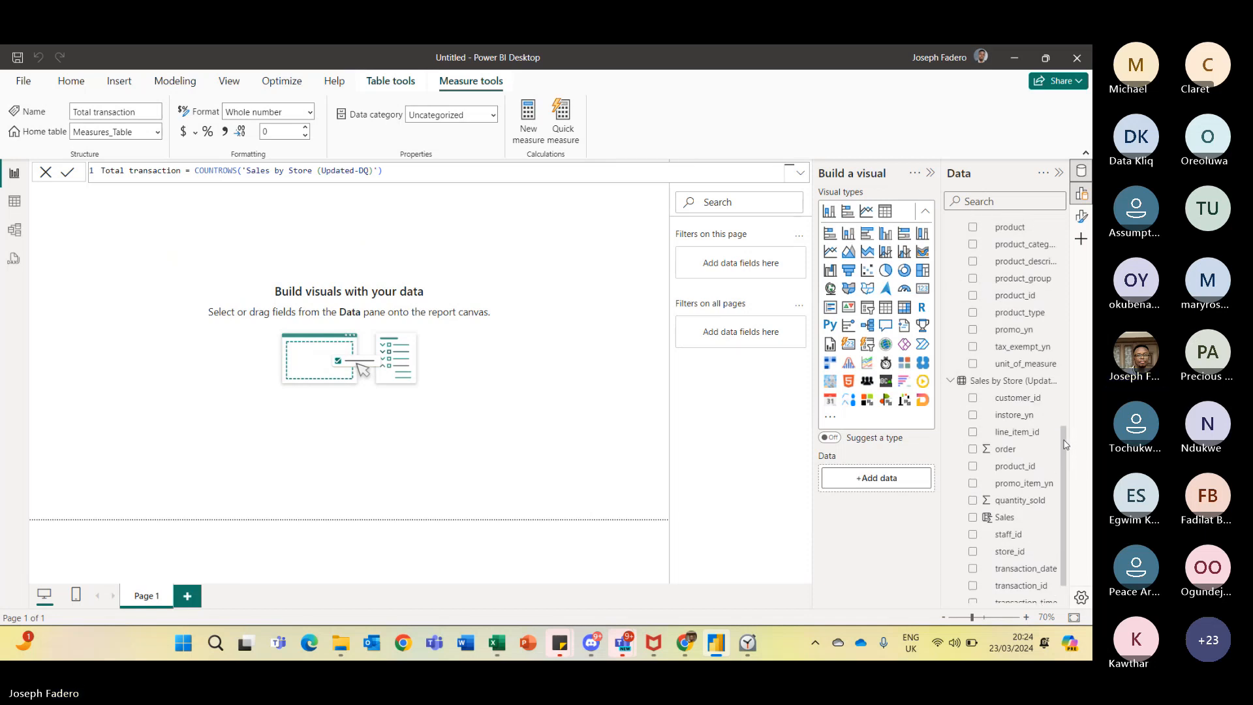
scroll(1066, 450, down, 2)
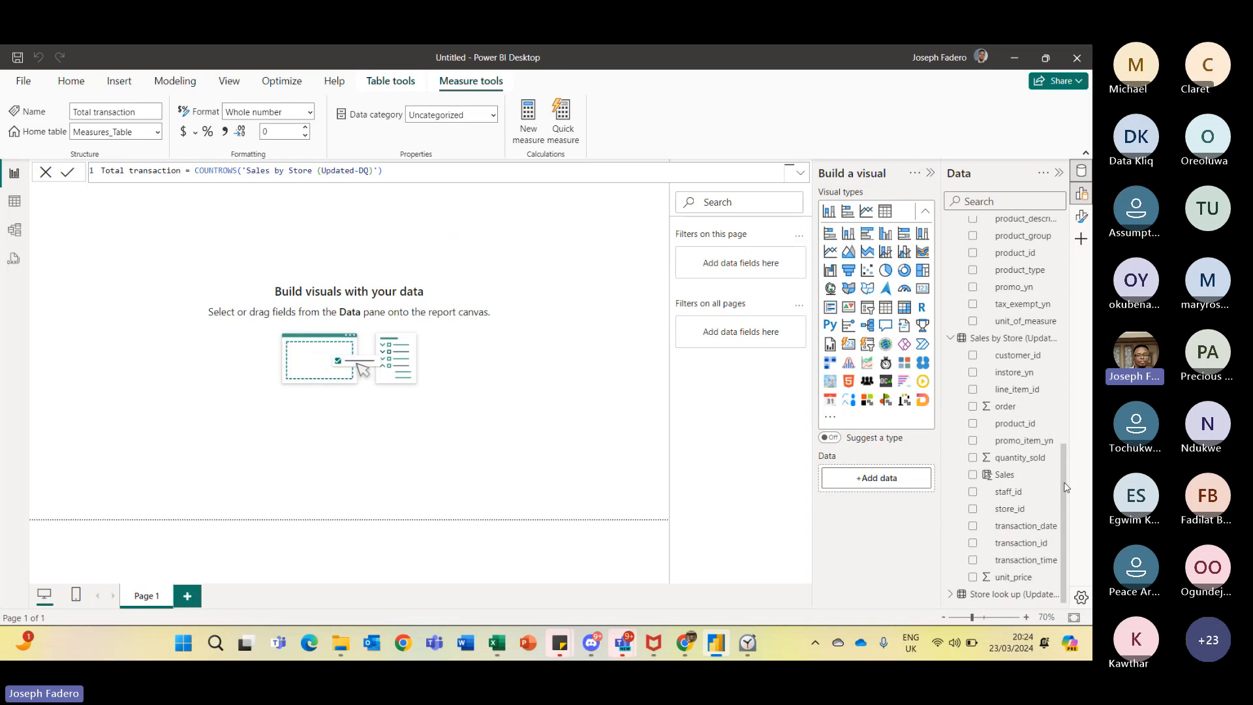
drag(1067, 485, 1072, 326)
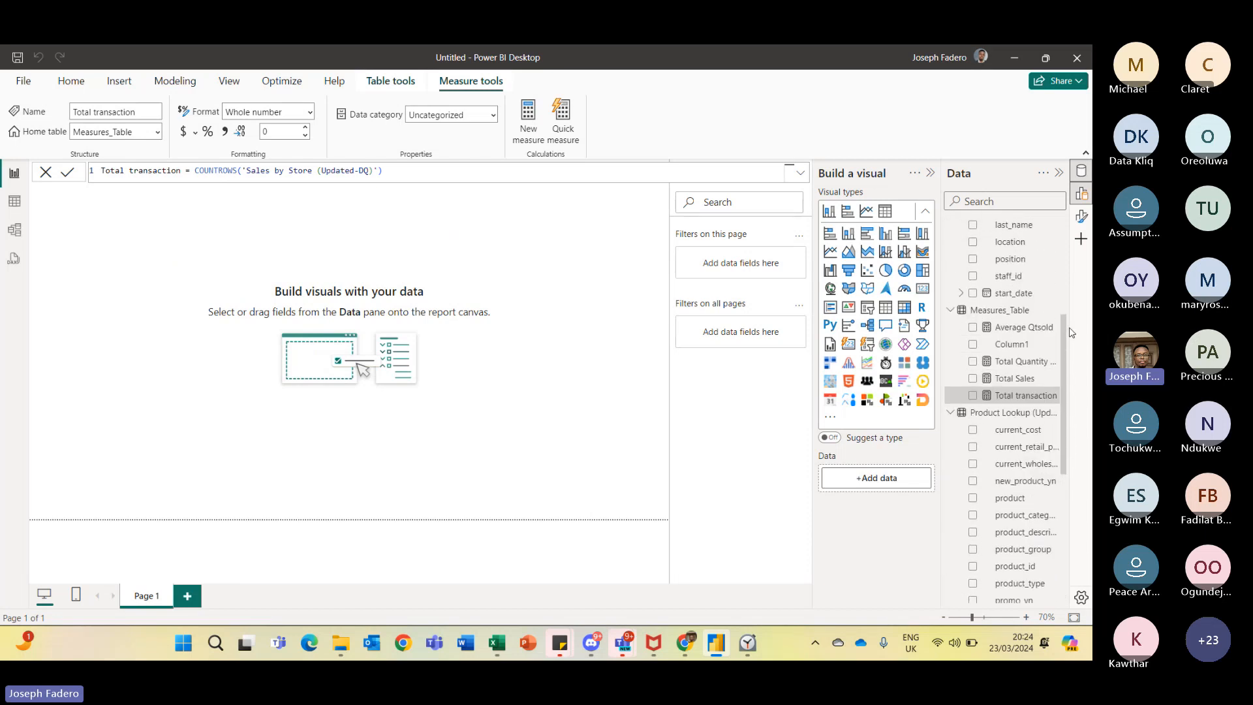
key(alt+Tab)
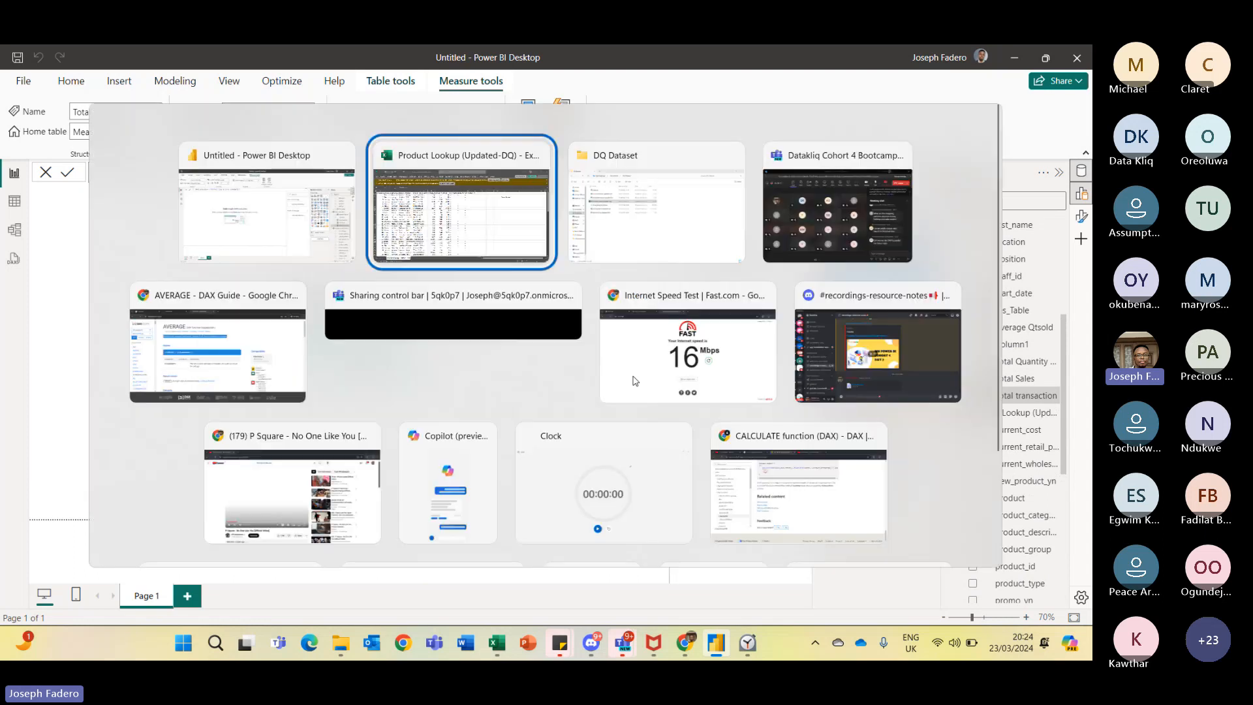
key(Left)
key(Left)
key(Left)
key(Left)
key(Left)
key(Left)
key(Left)
key(Left)
key(Left)
key(Left)
key(Left)
key(Left)
key(Left)
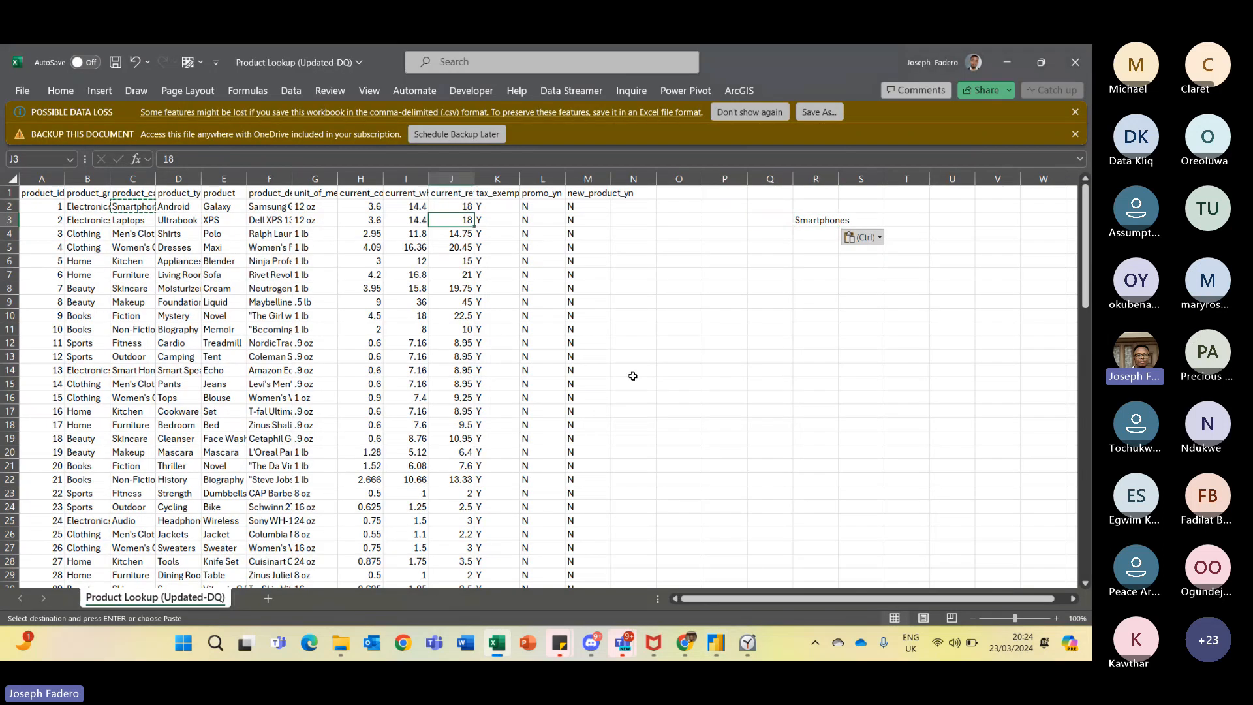
- Enter the column header Sales in cell N1 next to new_product_yn
key(Up)
key(Up)
key(Left)
key(Left)
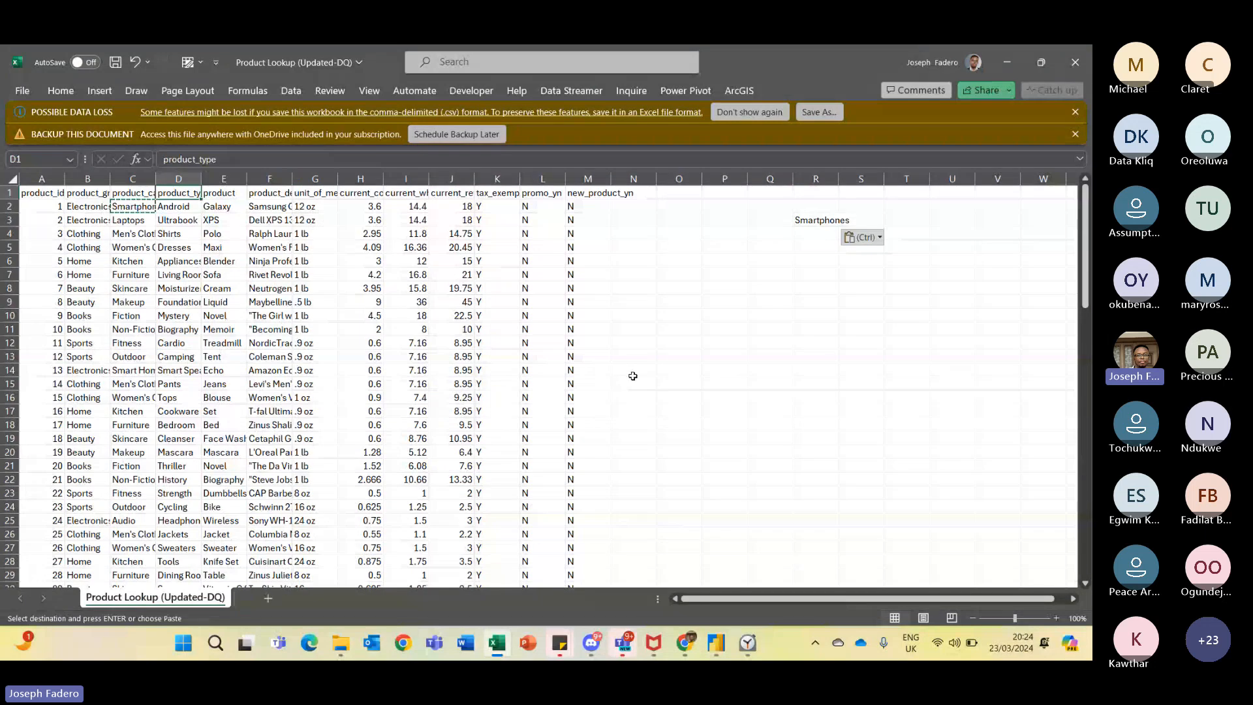
key(Right)
key(Right)
key(Right)
key(Right)
key(Right)
key(Right)
key(Right)
key(Right)
key(Right)
key(Right)
key(Right)
key(Right)
key(Right)
key(Right)
key(Left)
key(Left)
key(Left)
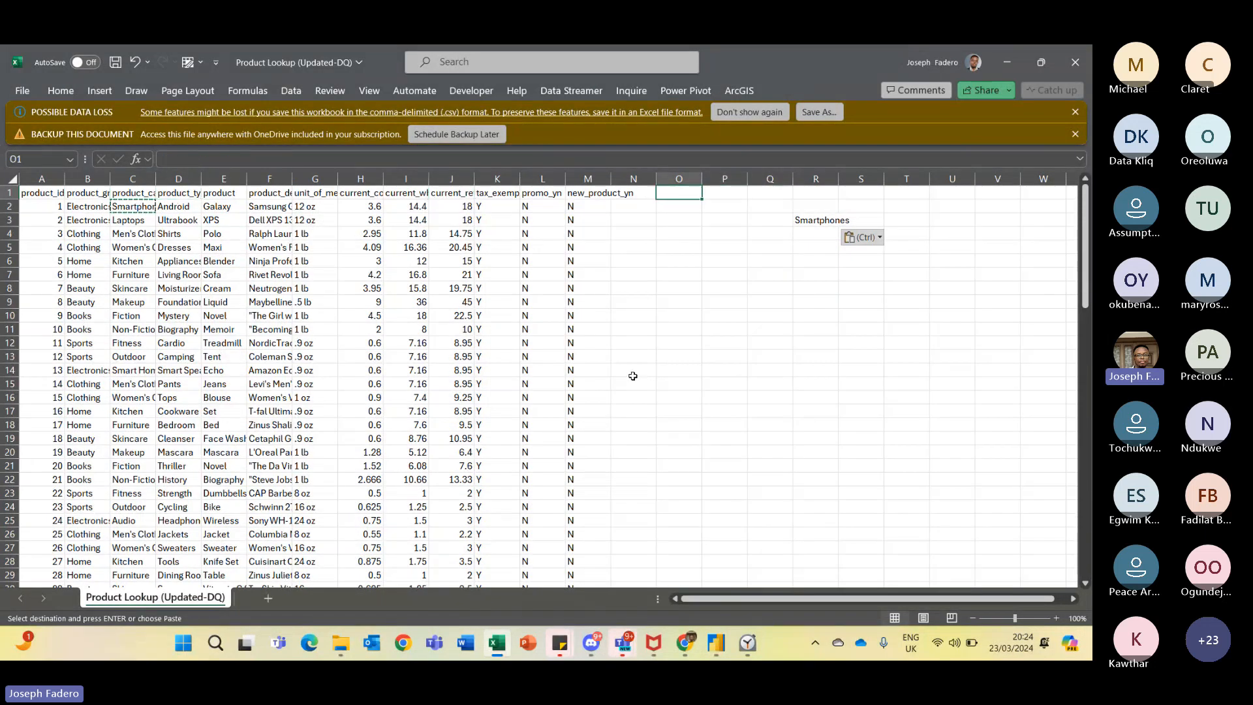
text(S)
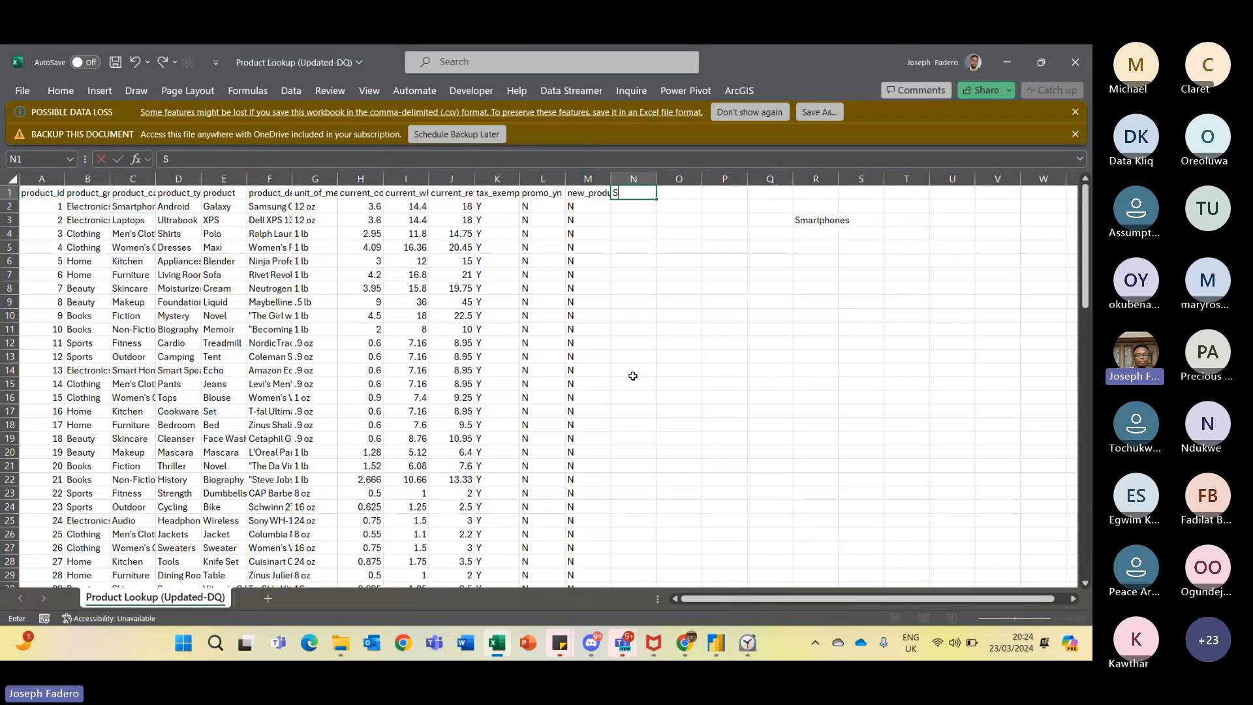
text(ales)
key(Return)
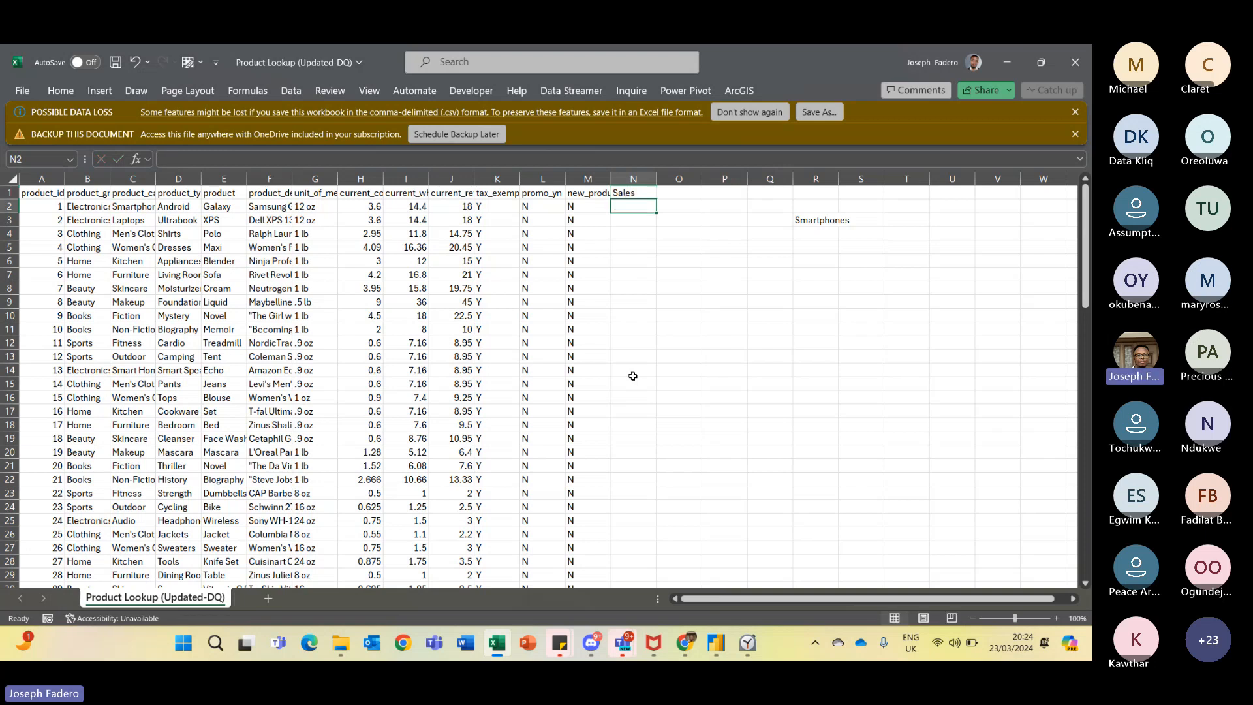
- Browse the Product Lookup columns and rows around the Sales header and the pasted category
key(ctrl+shift+Down)
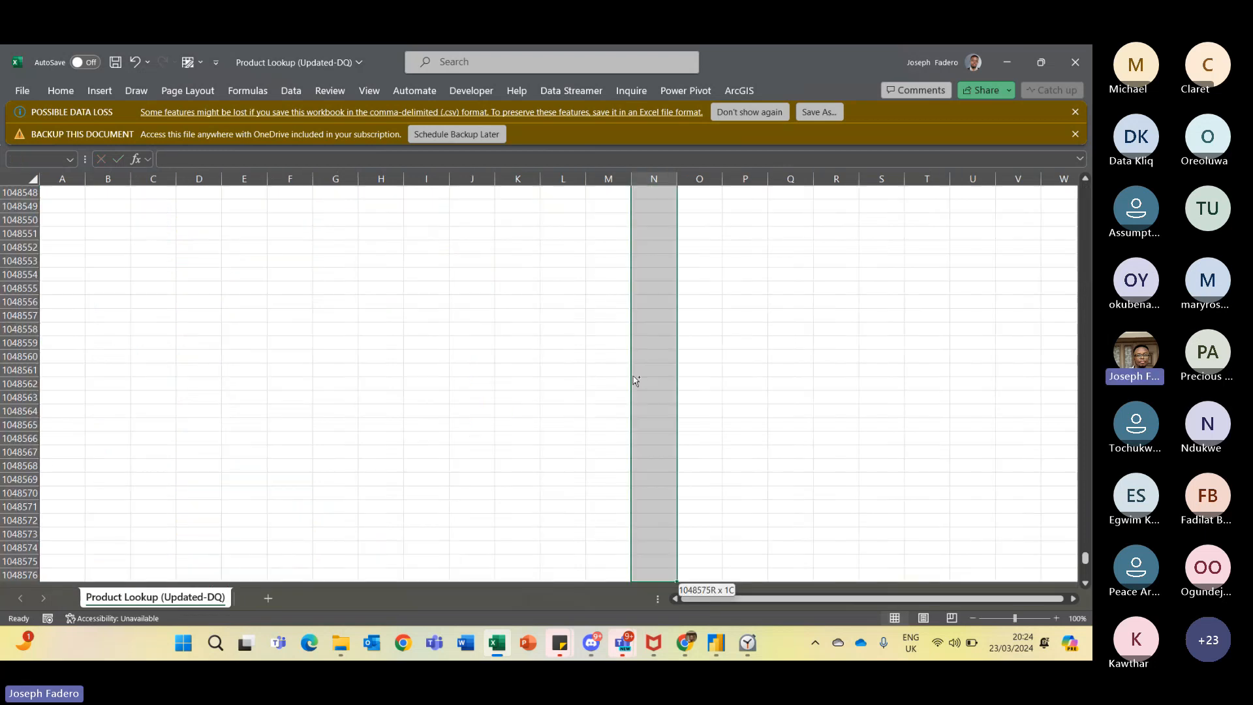
key(ctrl+shift+Up)
key(Down)
key(Up)
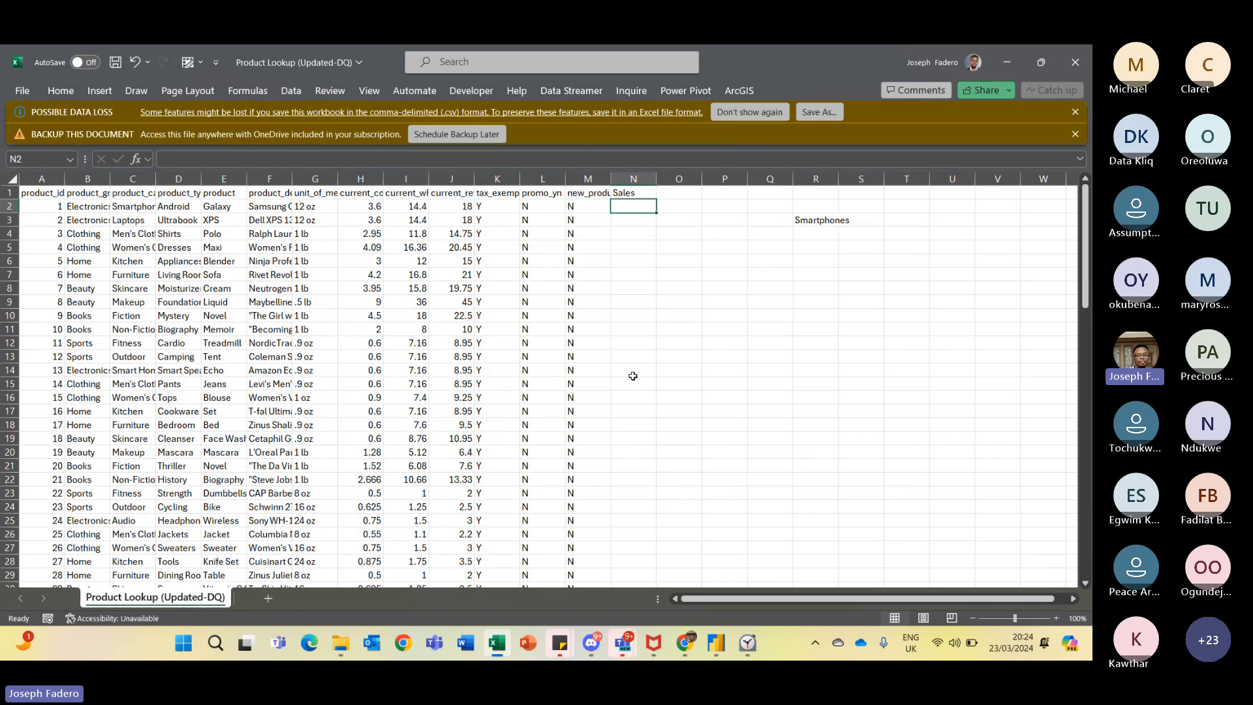
key(Left)
key(Left)
key(Left)
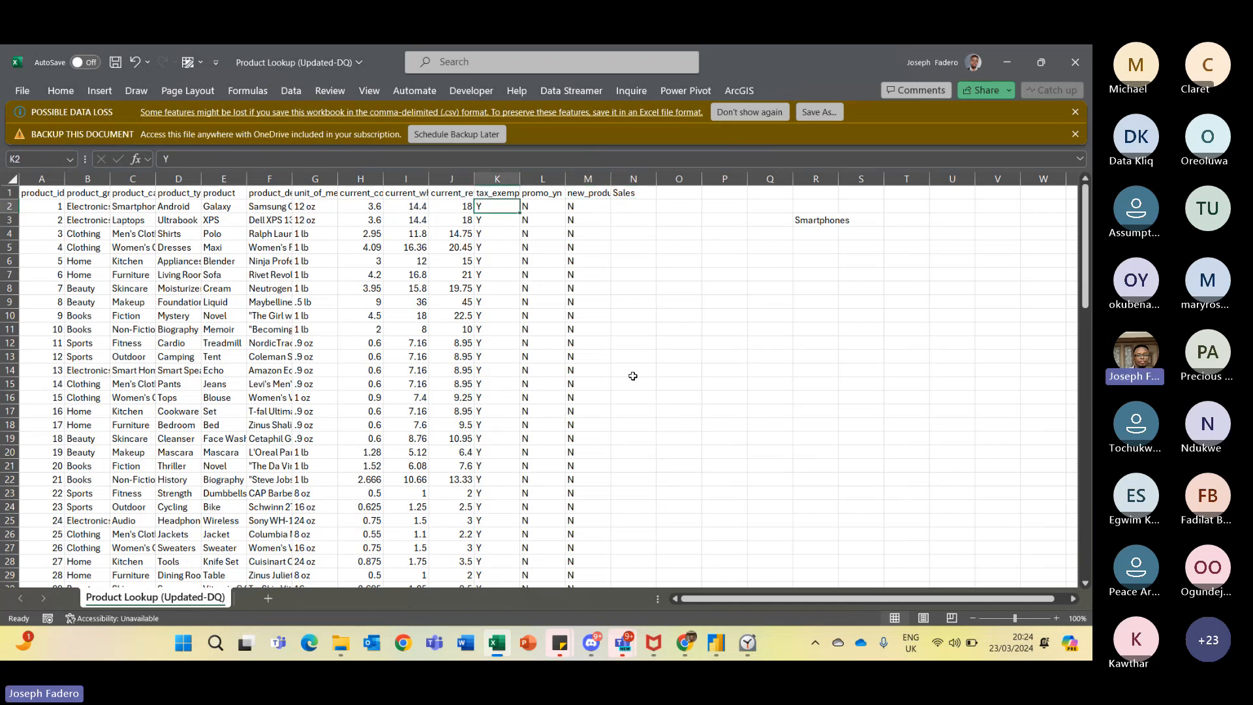
key(Left)
key(Left)
key(Left)
key(Left)
key(Left)
key(Left)
key(Left)
key(Left)
key(Left)
key(Right)
key(Down)
key(Down)
key(Down)
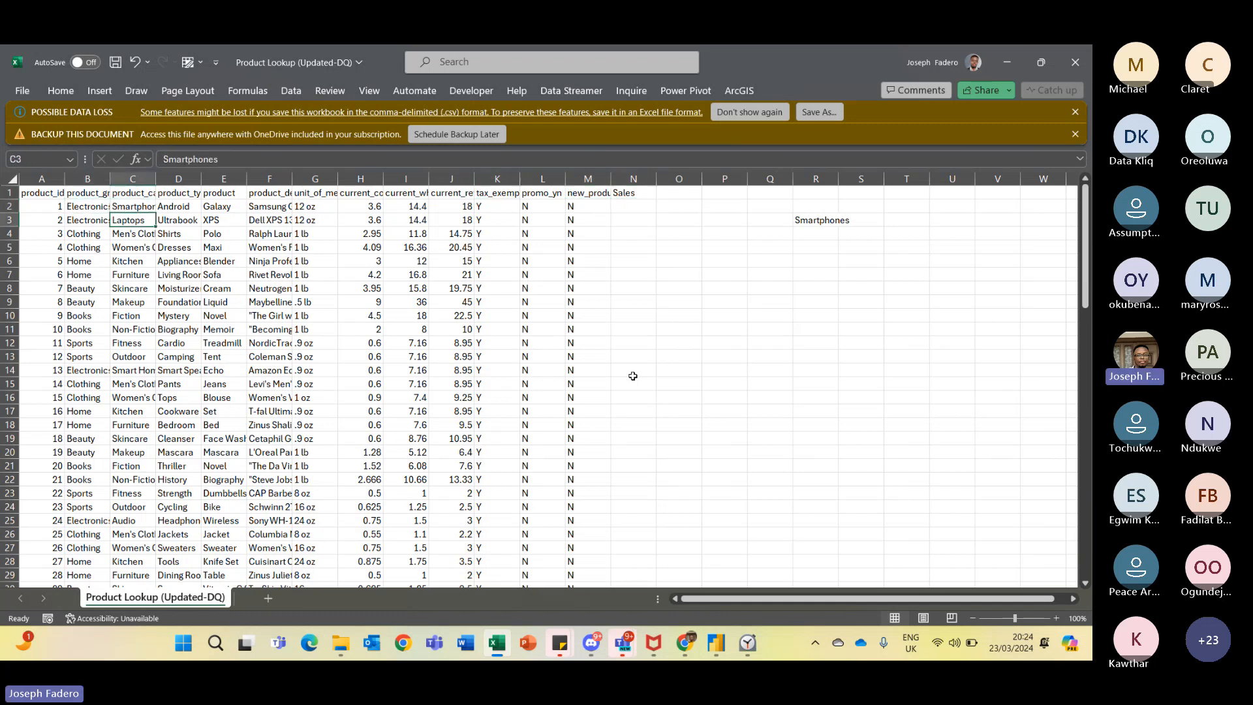
key(Down)
key(Down)
key(Down)
key(Down)
key(Down)
key(Down)
key(Down)
key(Down)
key(Down)
key(Down)
key(Down)
key(Down)
key(Down)
key(Down)
key(Down)
key(Down)
key(Down)
key(Down)
key(Down)
key(Down)
key(Right)
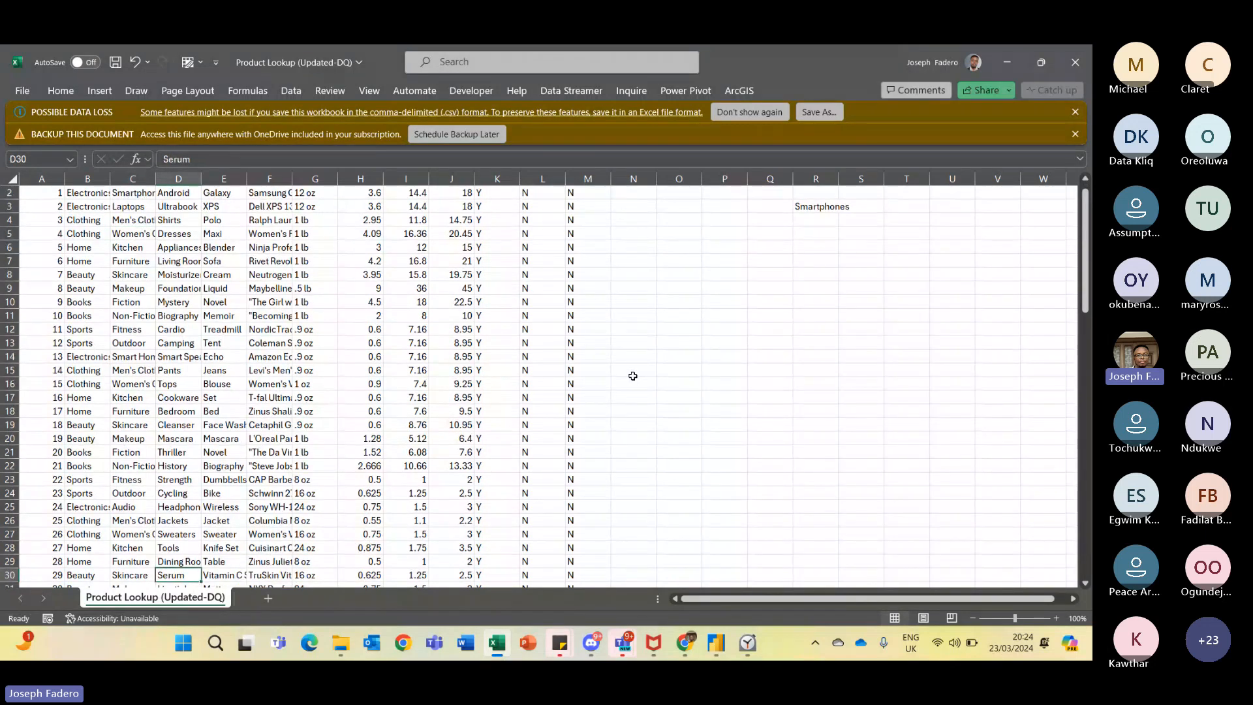
key(ctrl+Right)
key(Right)
key(ctrl+Up)
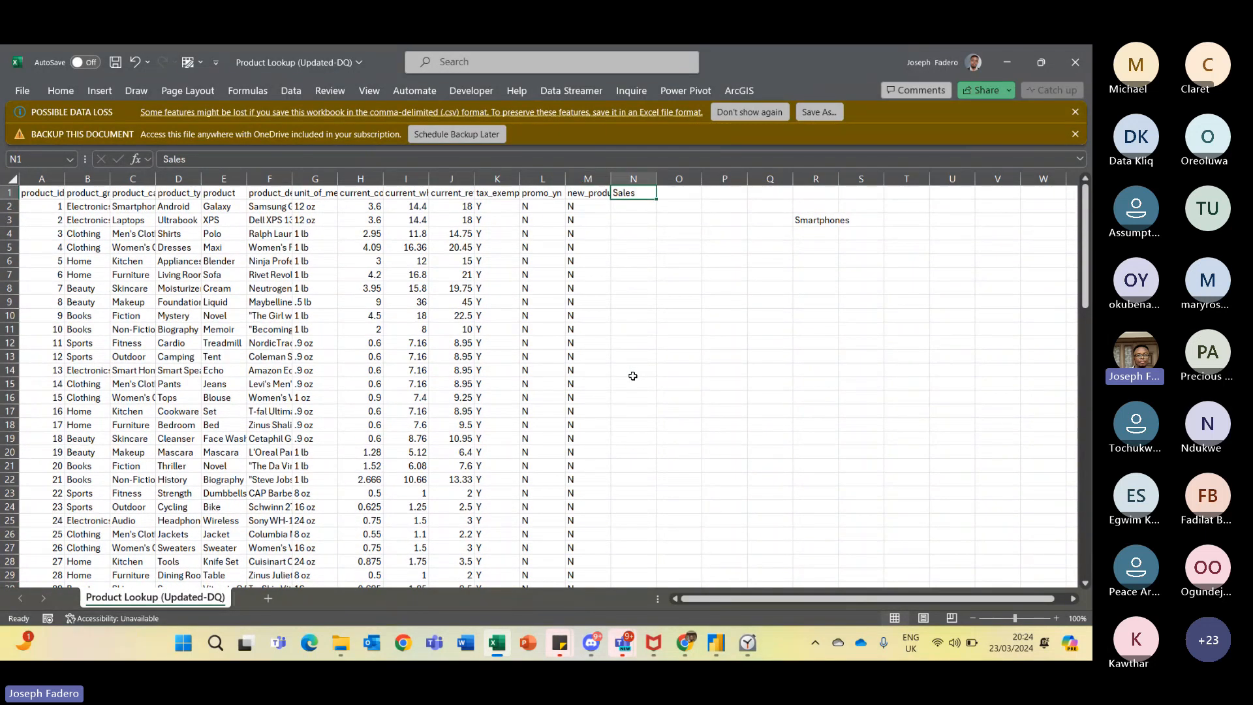
key(Down)
key(Left)
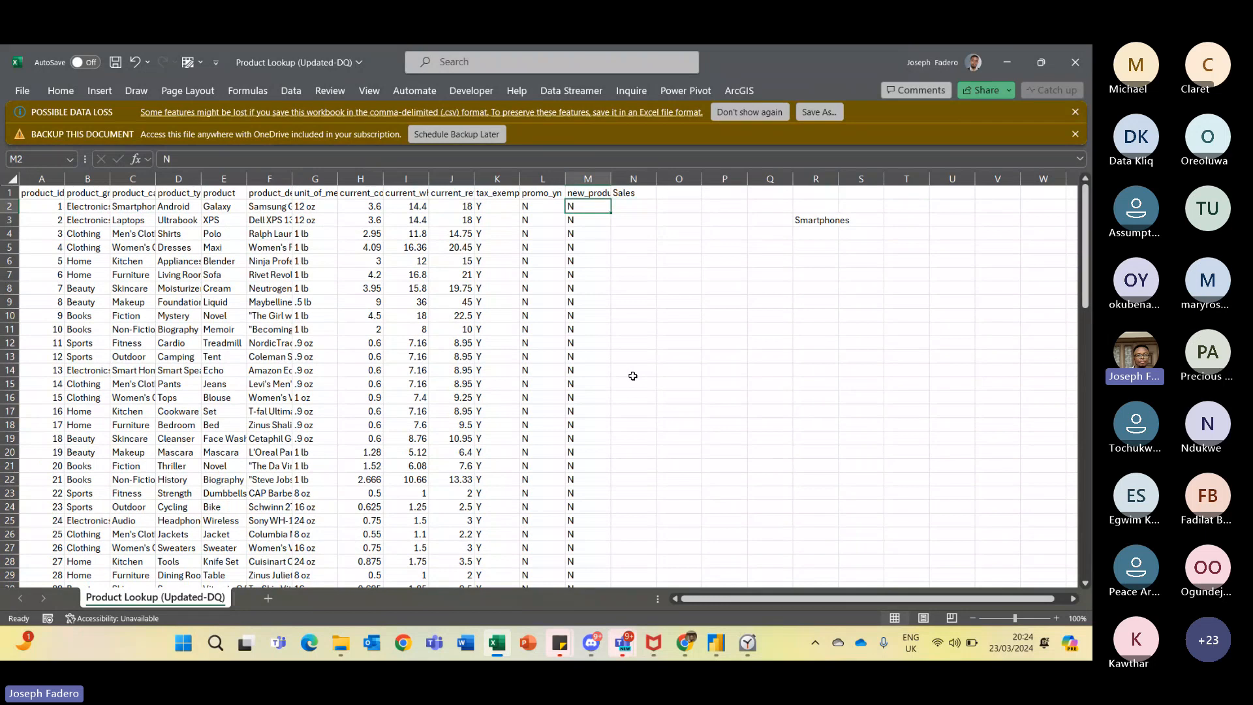
key(Left)
key(Left)
key(Left)
key(Left)
key(Left)
key(Left)
key(Left)
key(Left)
key(Left)
key(Left)
key(Right)
key(Right)
key(Right)
key(Right)
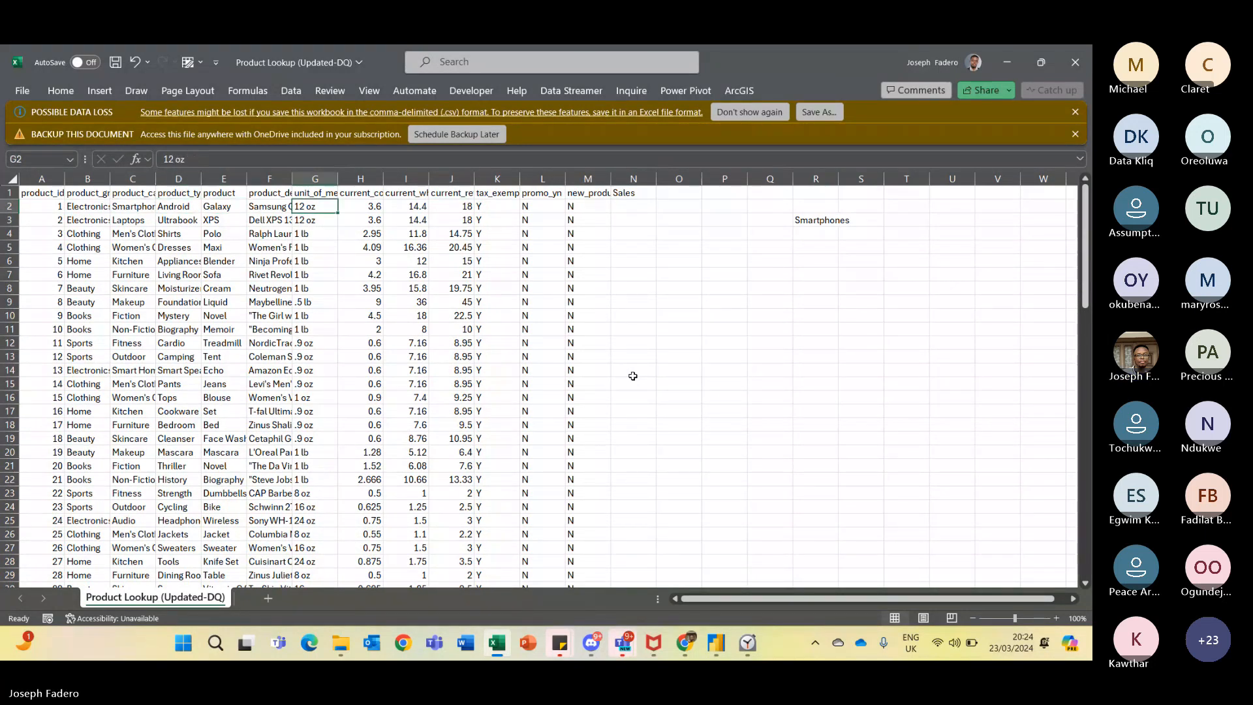
key(Right)
key(Right)
key(Right)
key(Right)
key(Right)
key(Right)
key(Right)
key(Right)
key(Right)
key(Right)
key(Right)
key(Down)
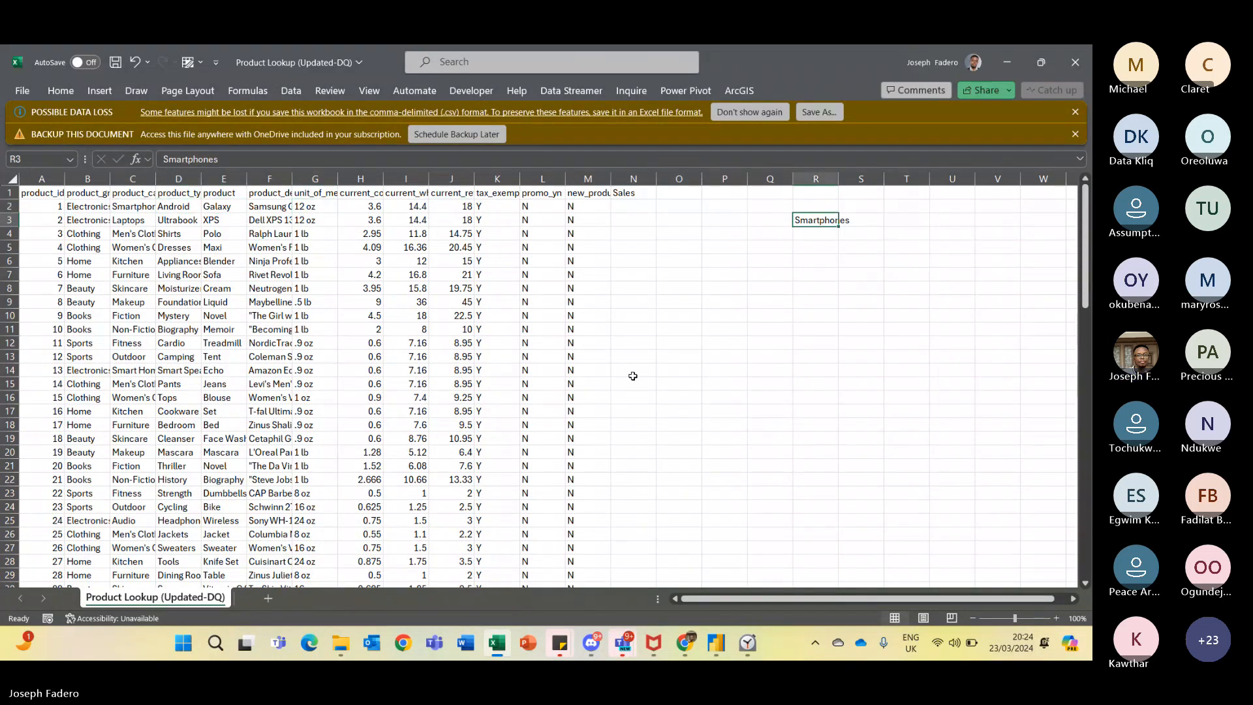
- Switch to the Teams meeting and read the participants' questions in the meeting chat
key(alt+Tab)
key(alt+Tab)
key(alt+Tab)
key(alt+Tab)
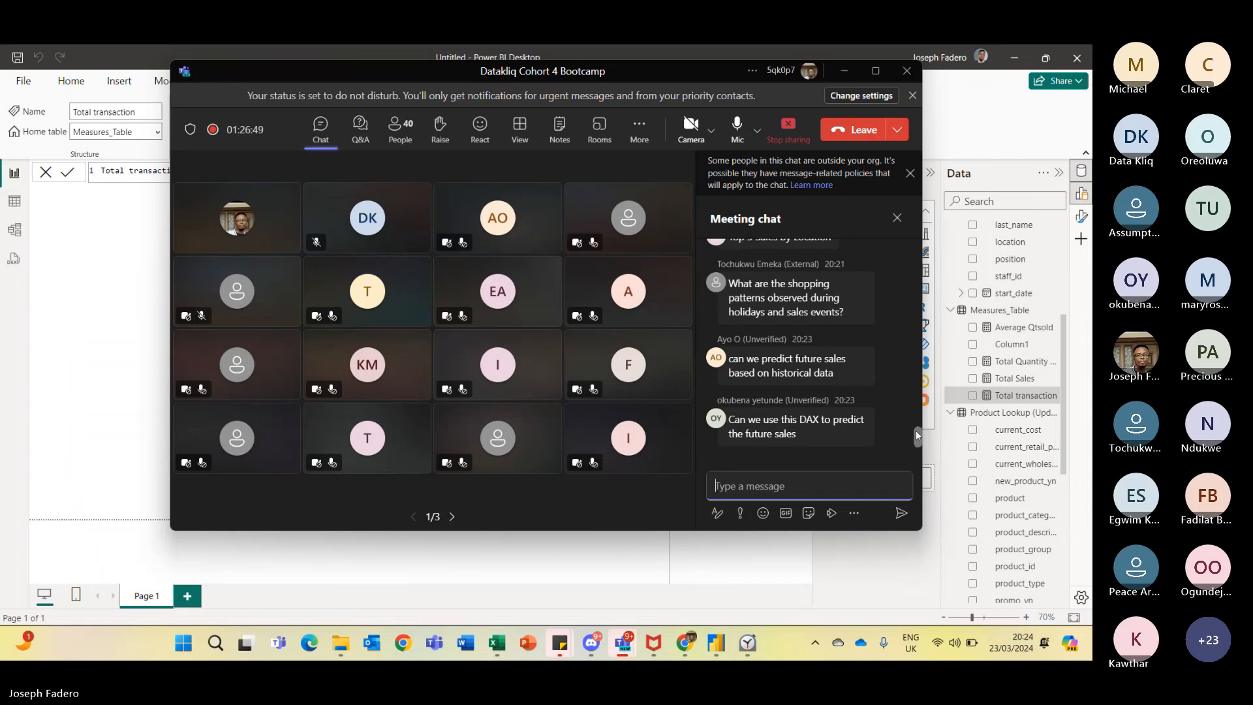
mouse_move(916, 431)
mouse_down()
mouse_move(911, 406)
mouse_move(913, 436)
mouse_up()
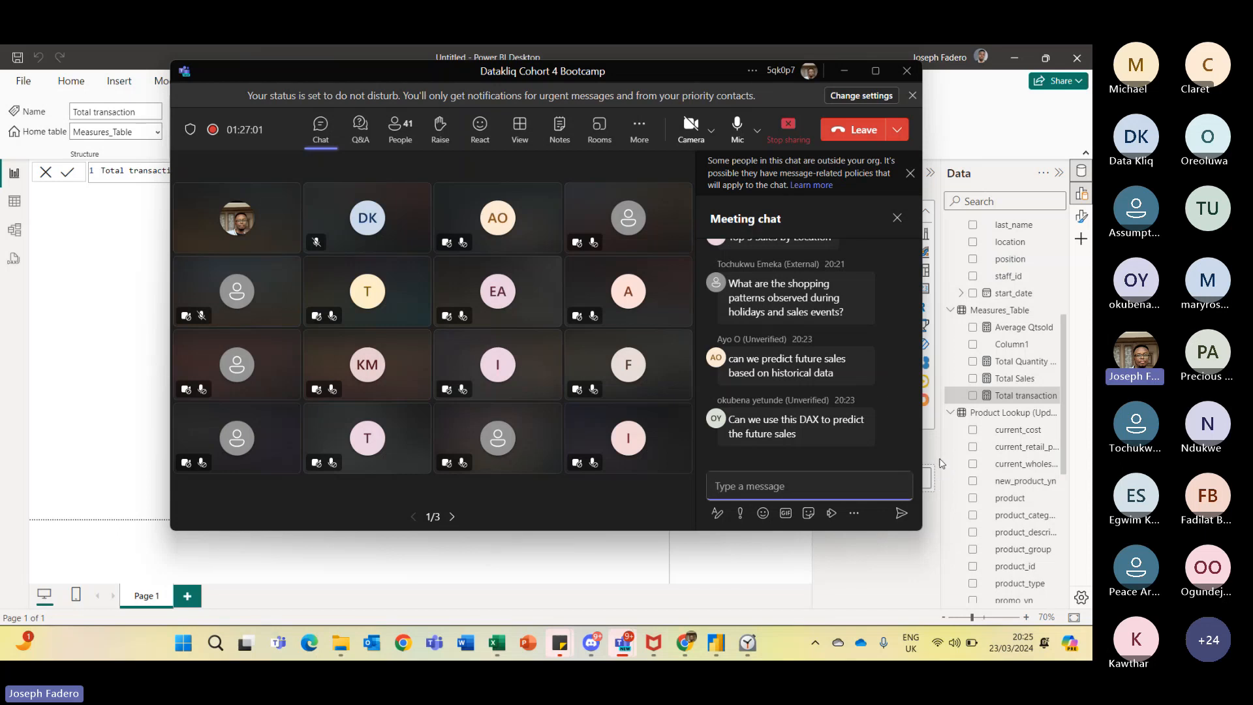
click(942, 464)
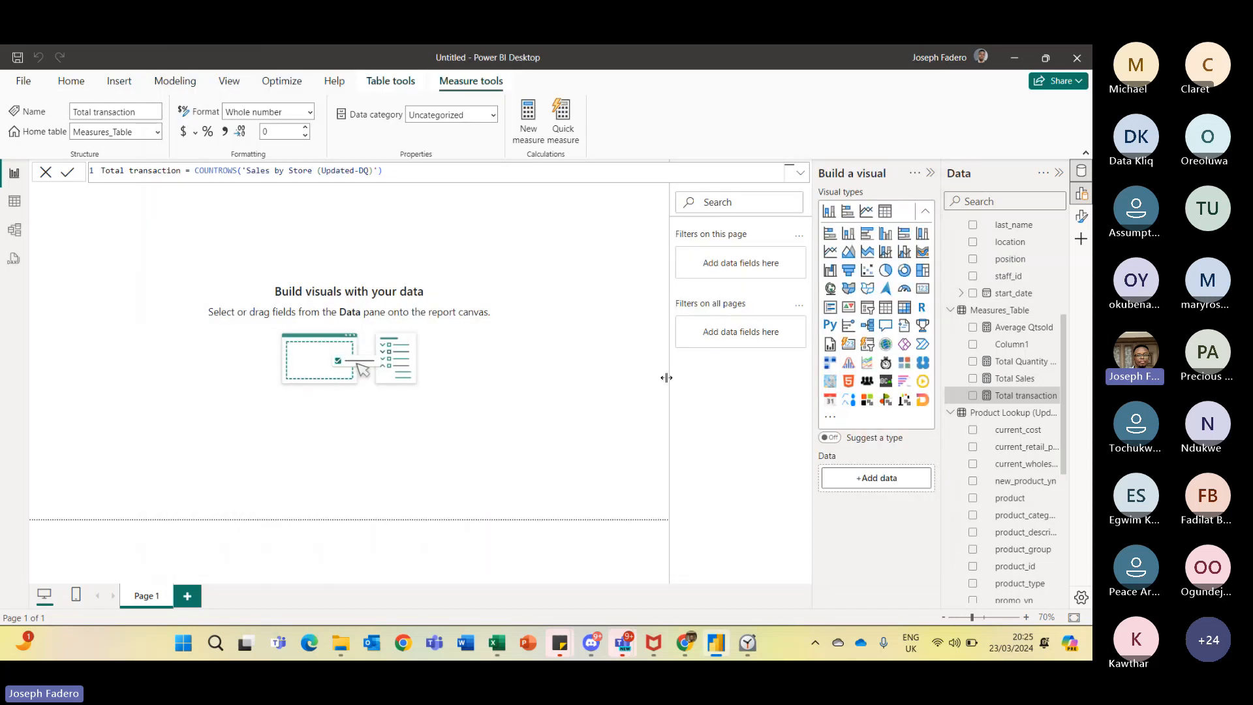
key(alt+Tab)
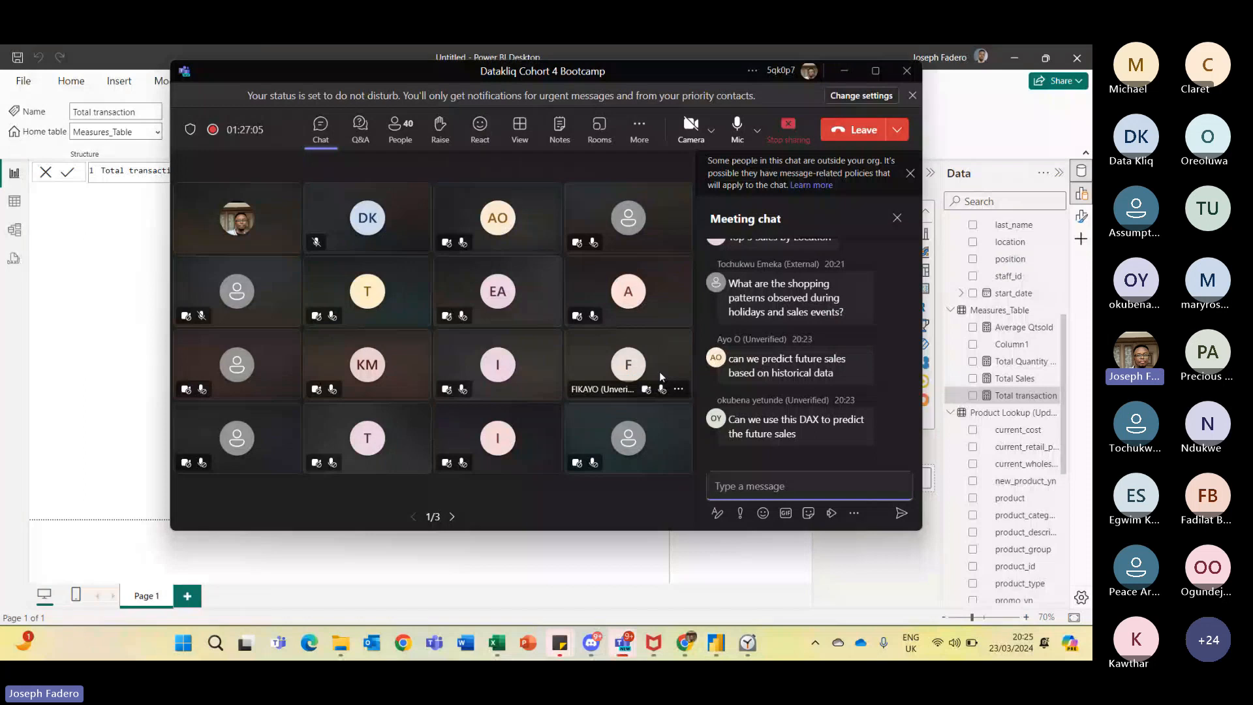
key(alt+Tab)
key(alt+Tab)
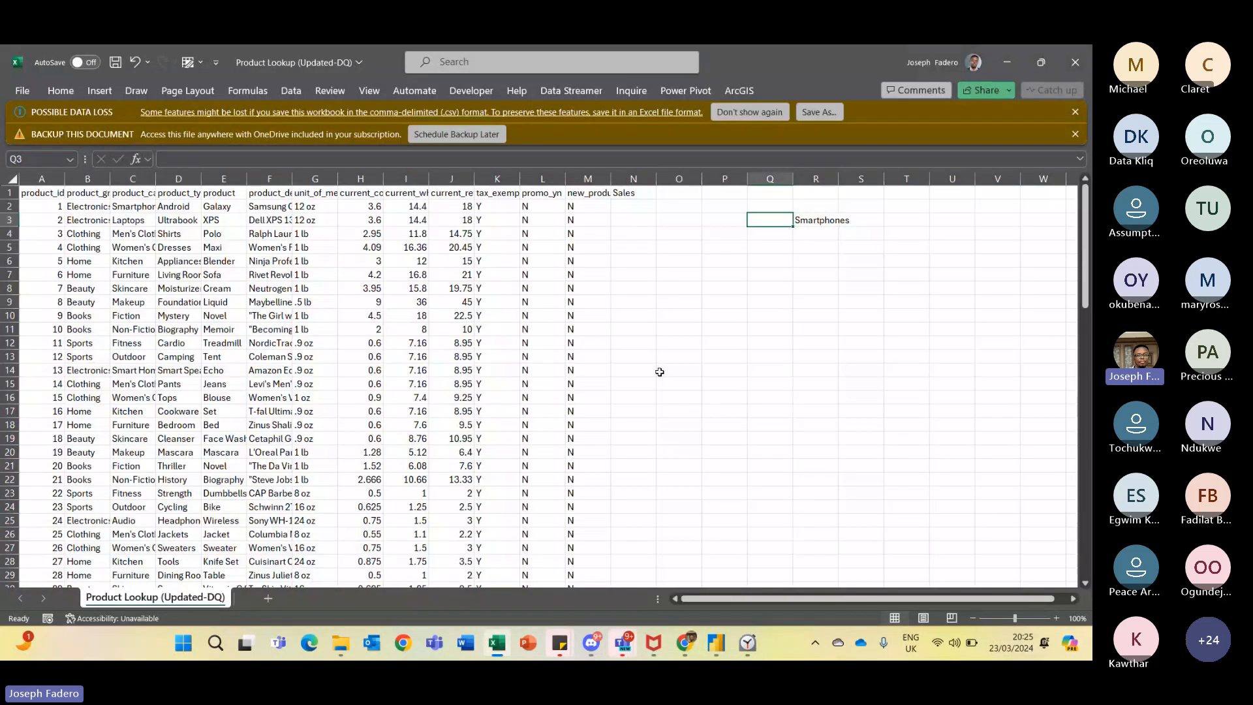
- Check the newest meeting chat messages and return to cell Q3 of the Product Lookup sheet
key(Left)
key(Left)
key(Right)
key(Up)
key(Up)
key(Left)
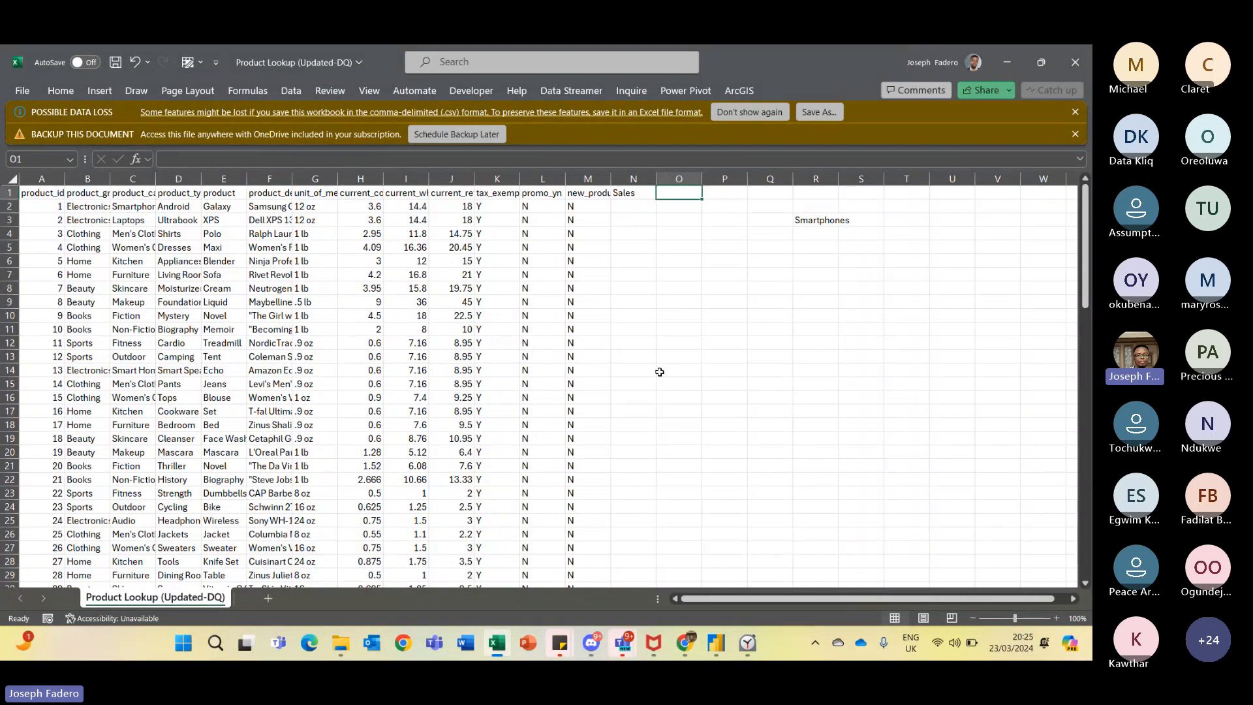
key(Down)
key(Left)
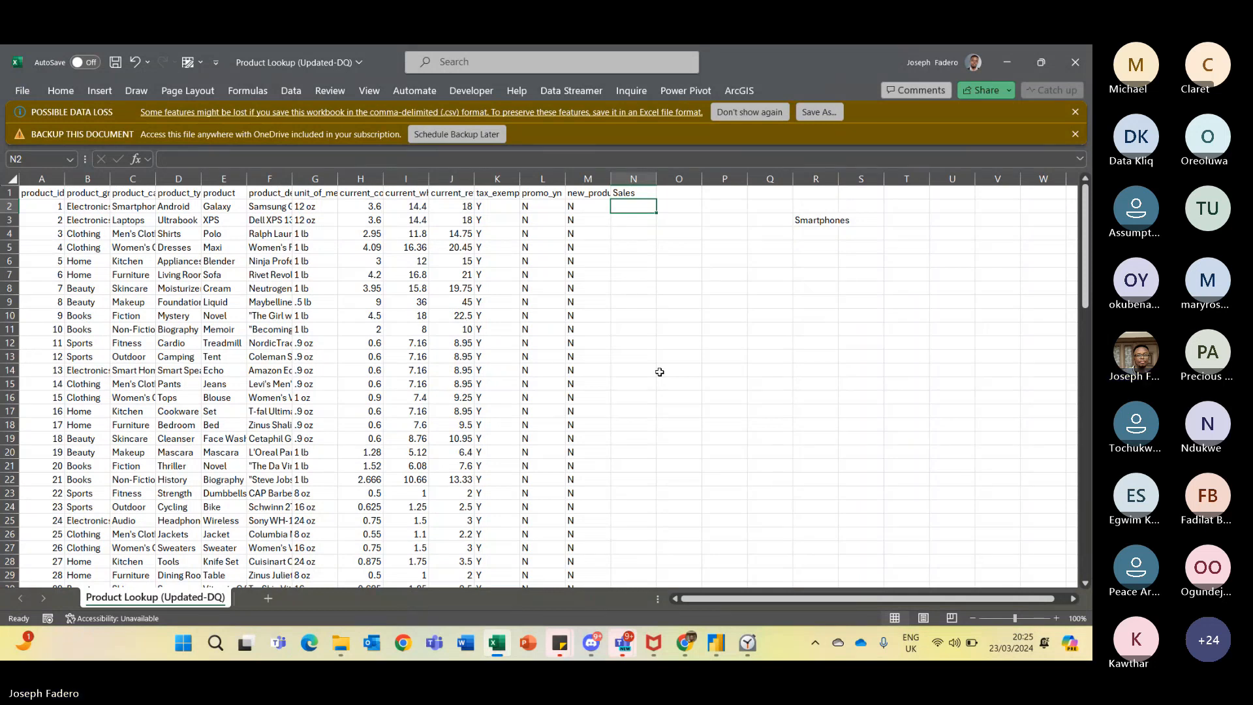
key(alt+Tab)
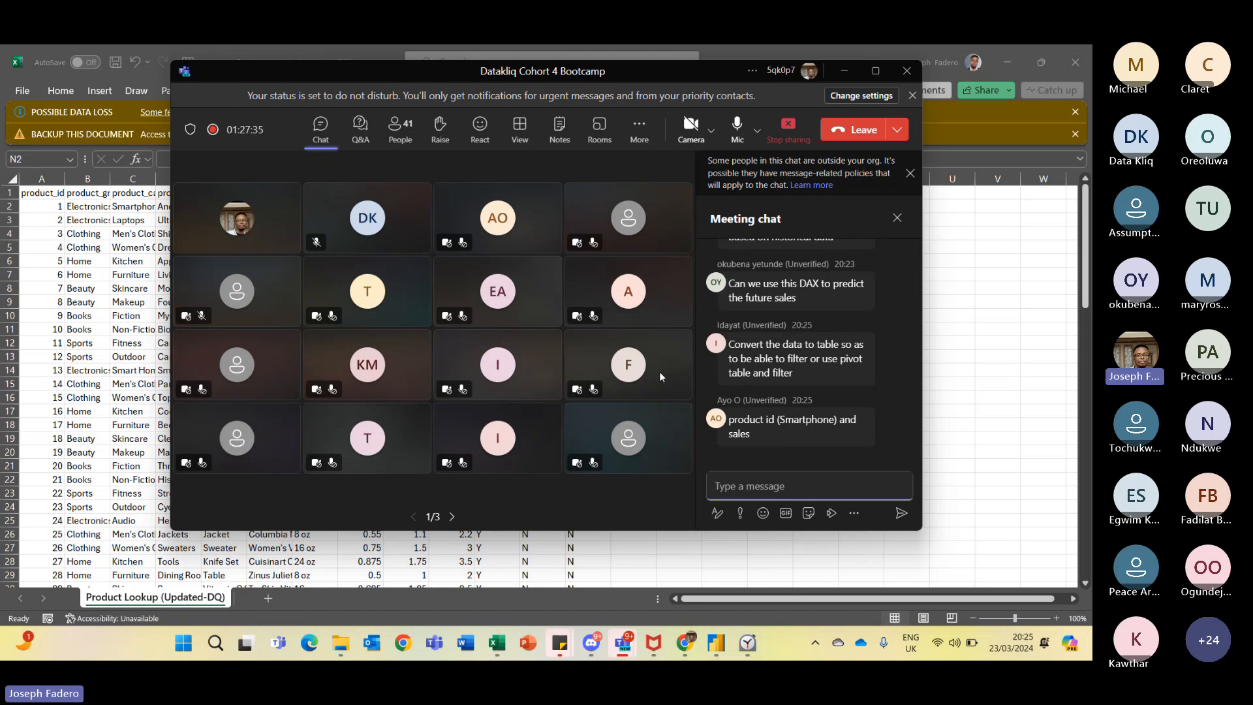
key(alt+Tab)
click(750, 217)
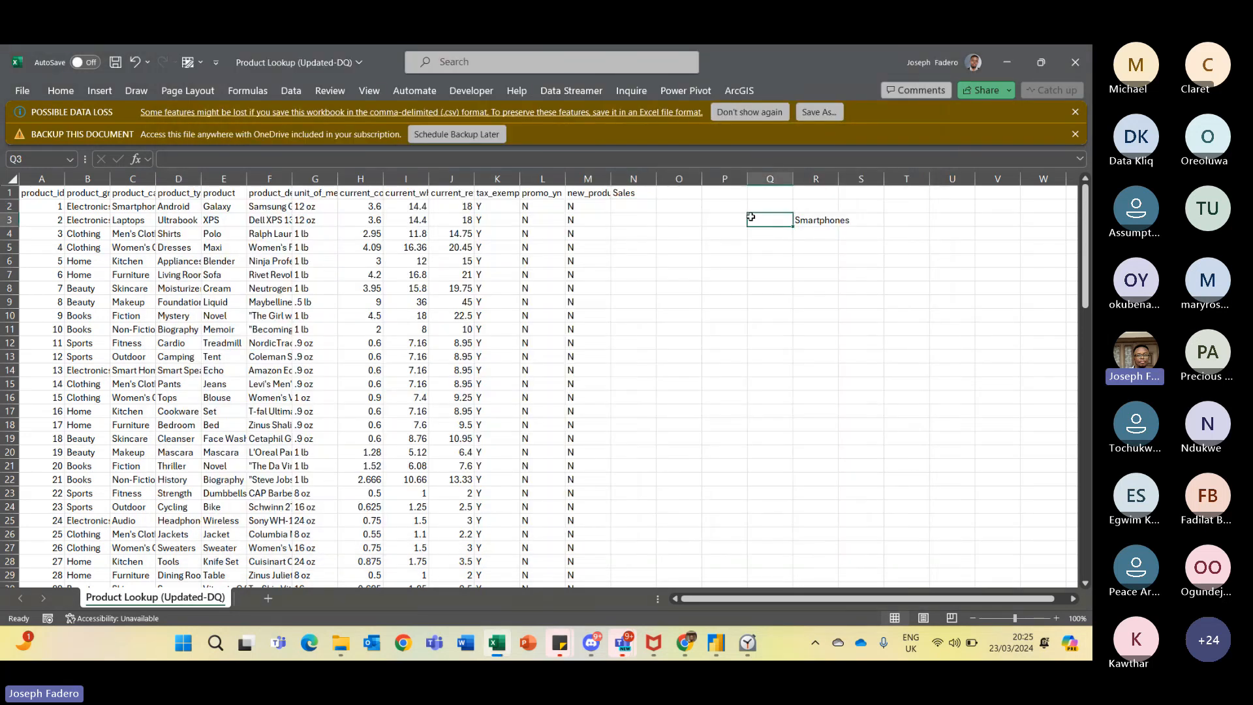
- Create a new blank Excel workbook and move to cell B1
key(ctrl+n)
key(Page_Down)
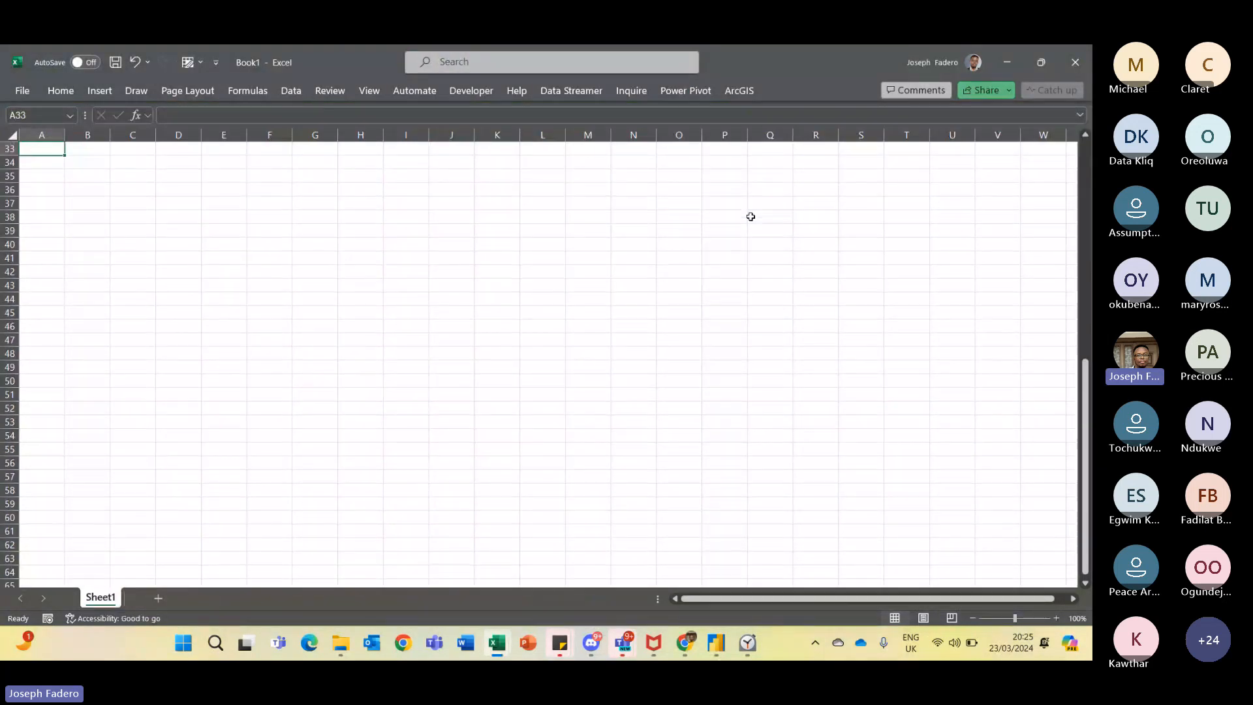
key(Page_Up)
key(Right)
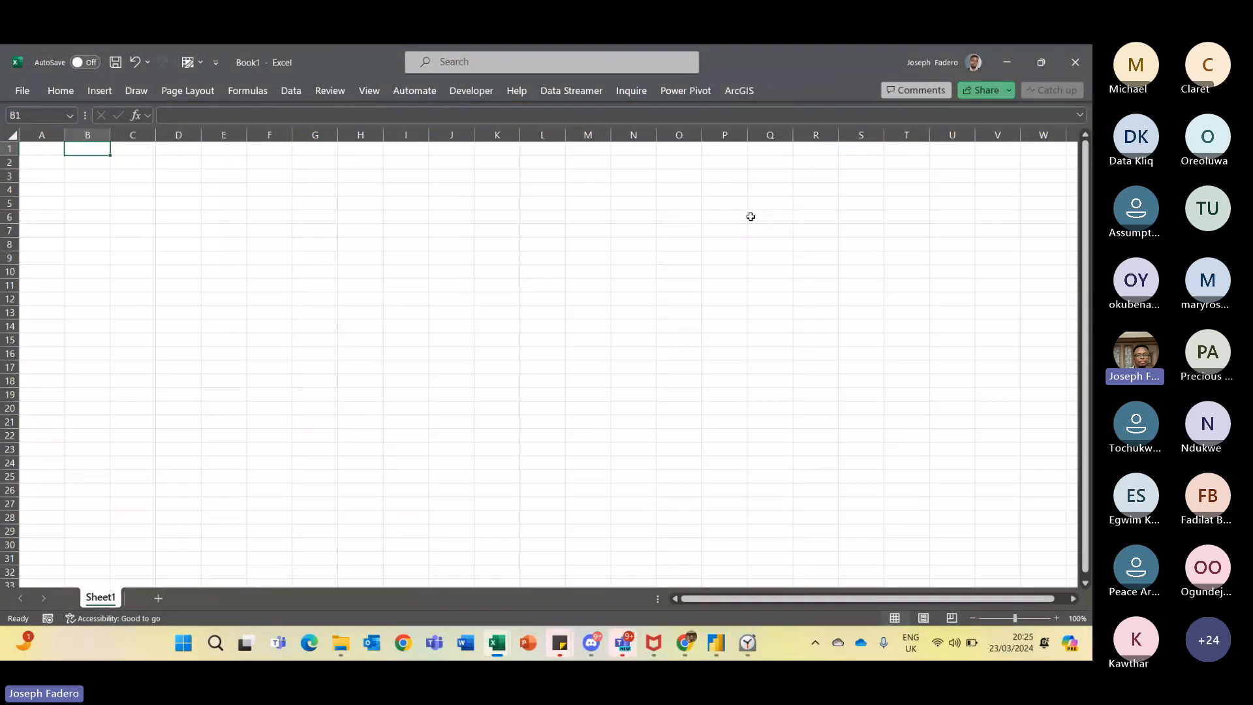
- Enter a Product header in B1 with Smartphones, Pads, Books and Biro in the cells below it
text(Produ)
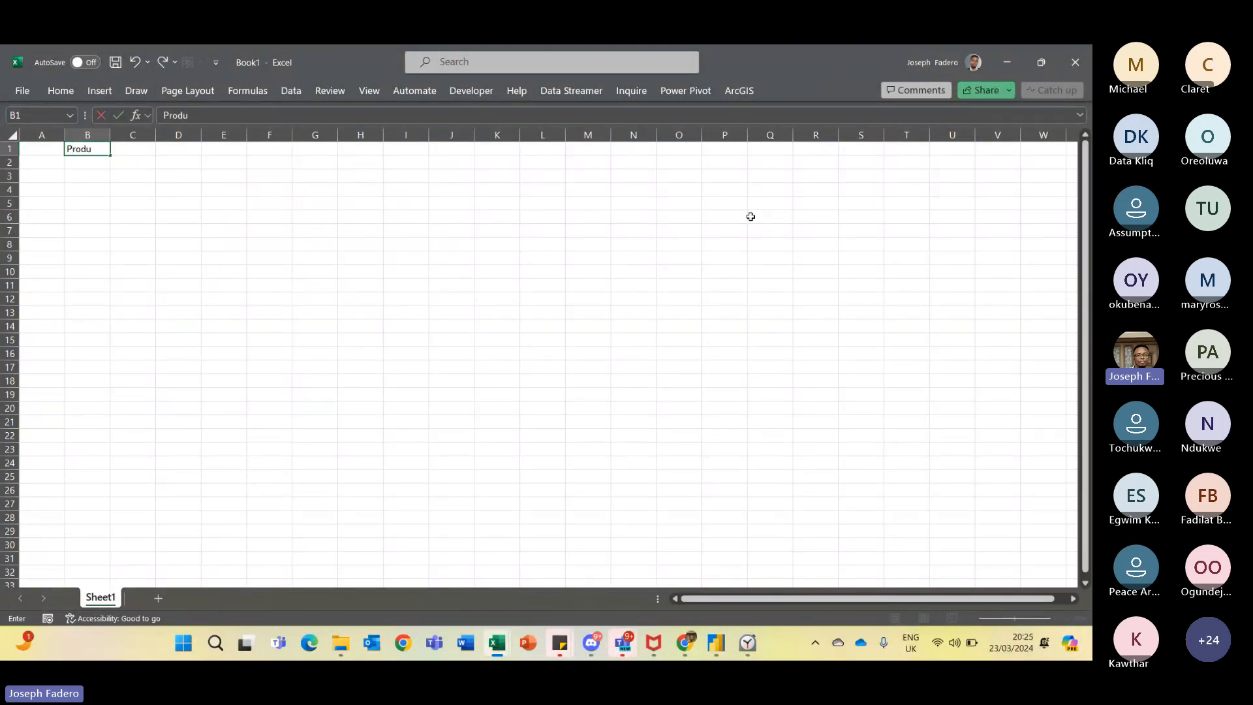
text(ct)
key(Return)
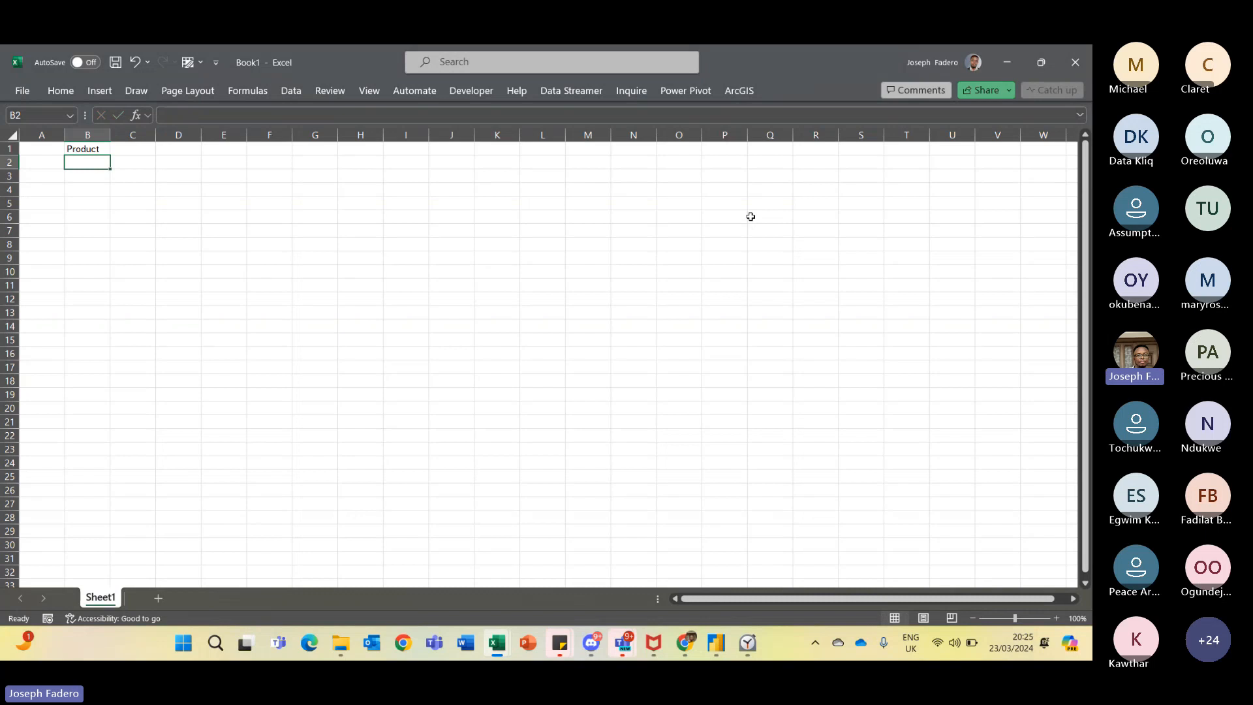
text(Smart)
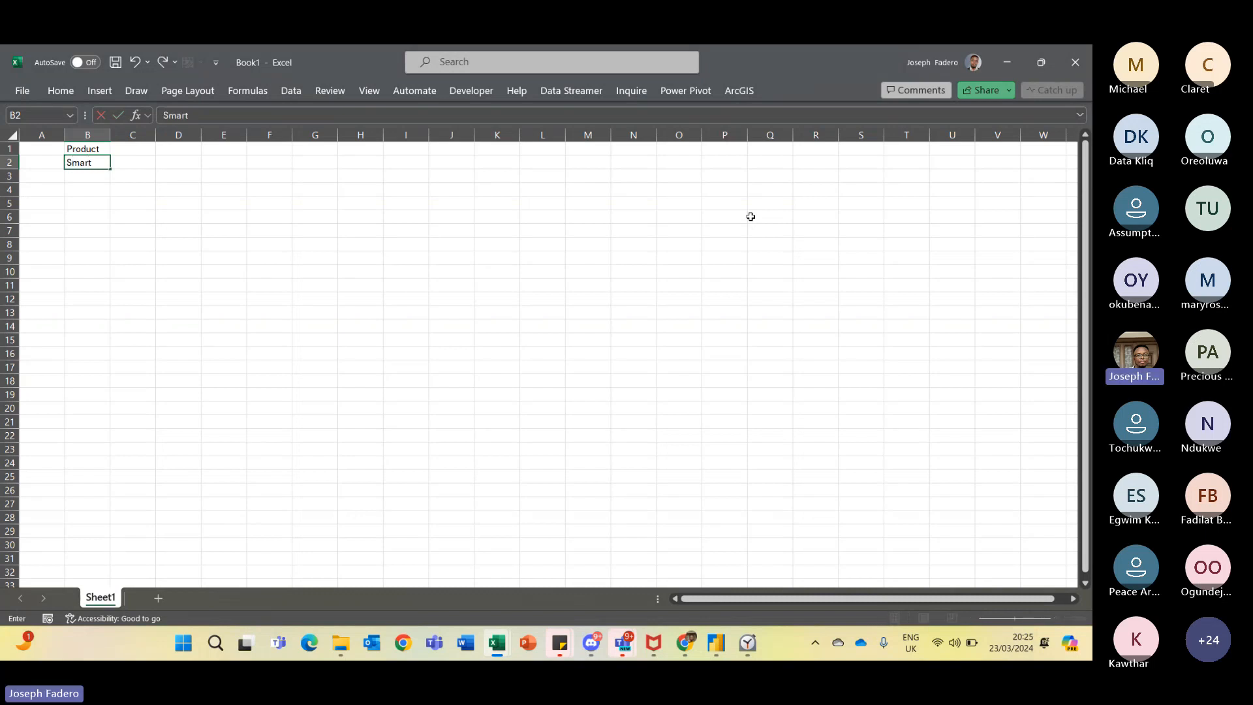
text(phones)
key(Return)
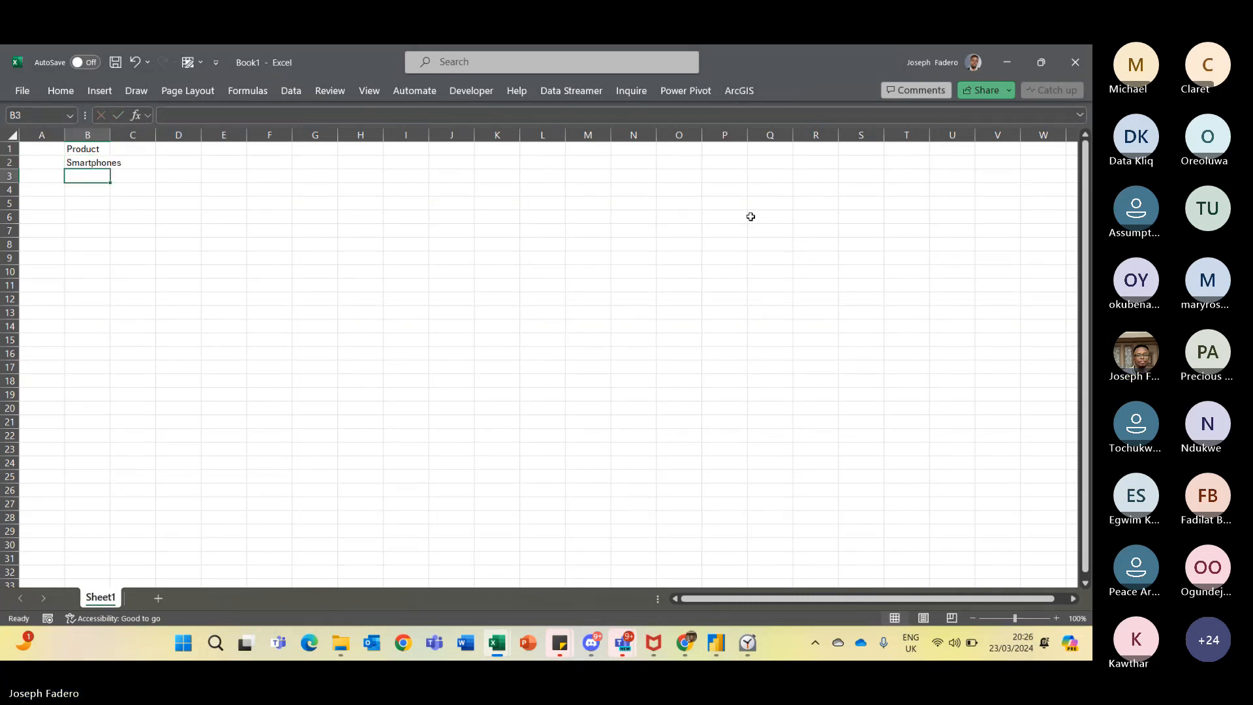
text(Pads)
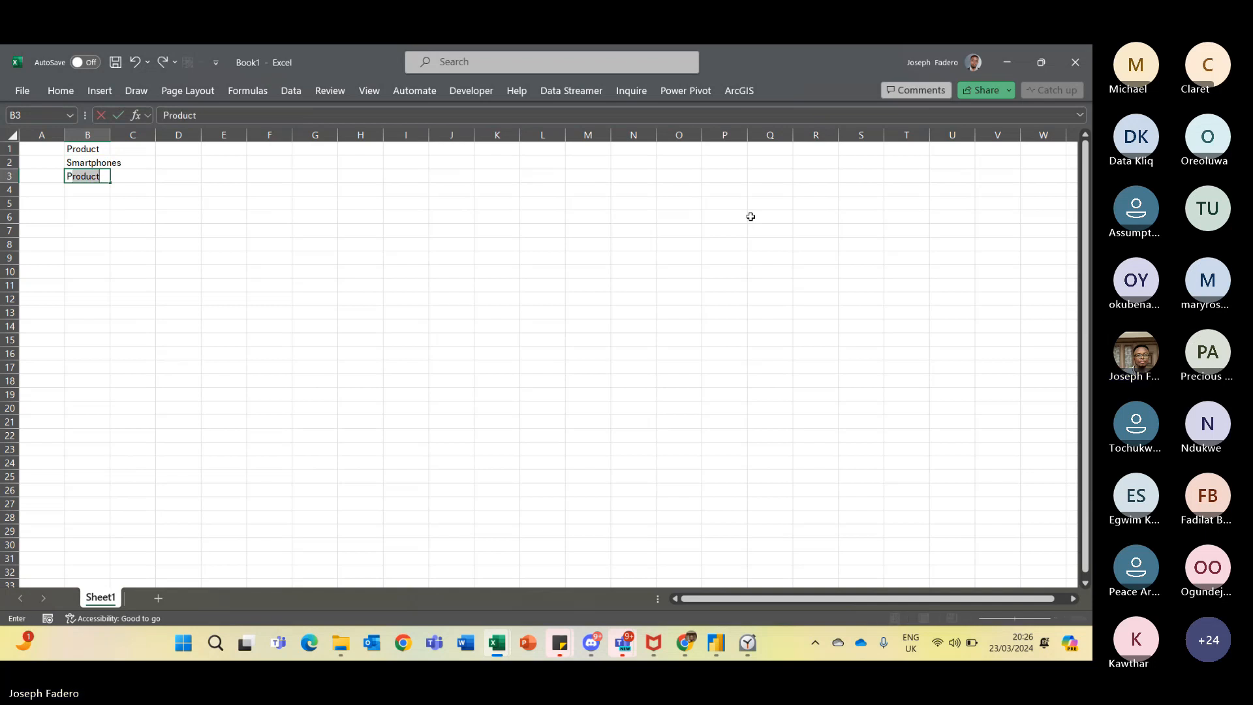
key(Return)
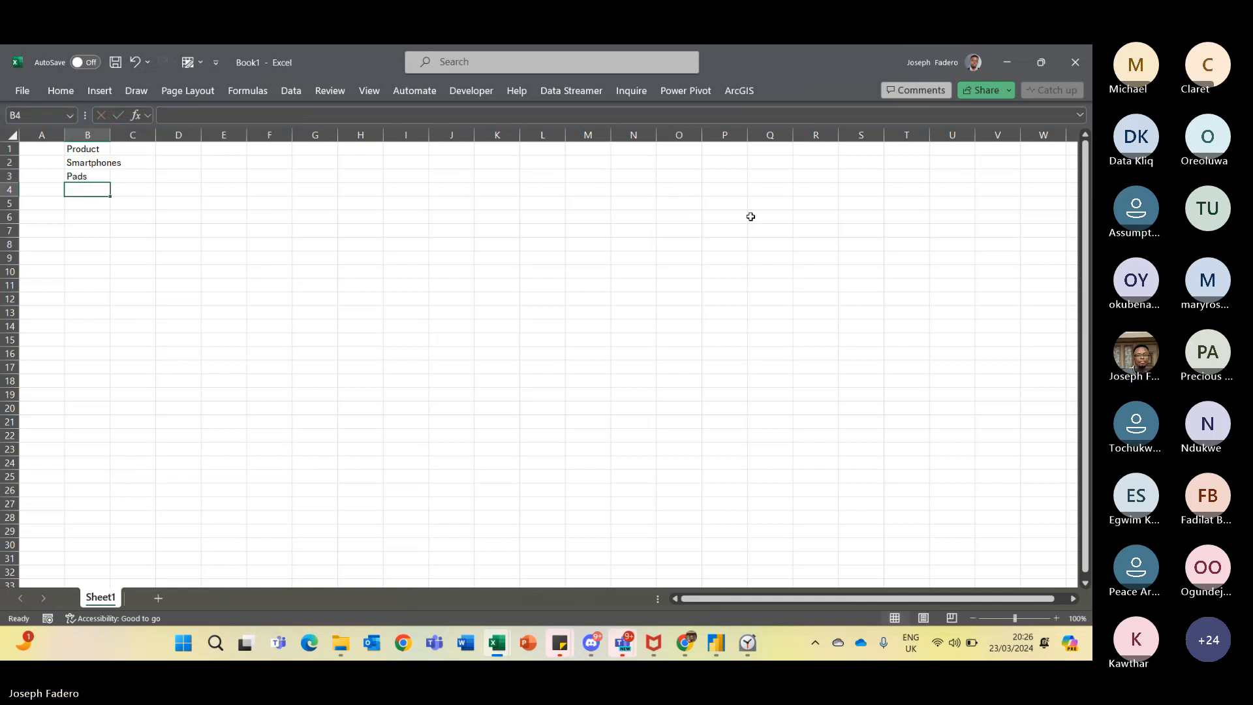
text(Books)
key(Return)
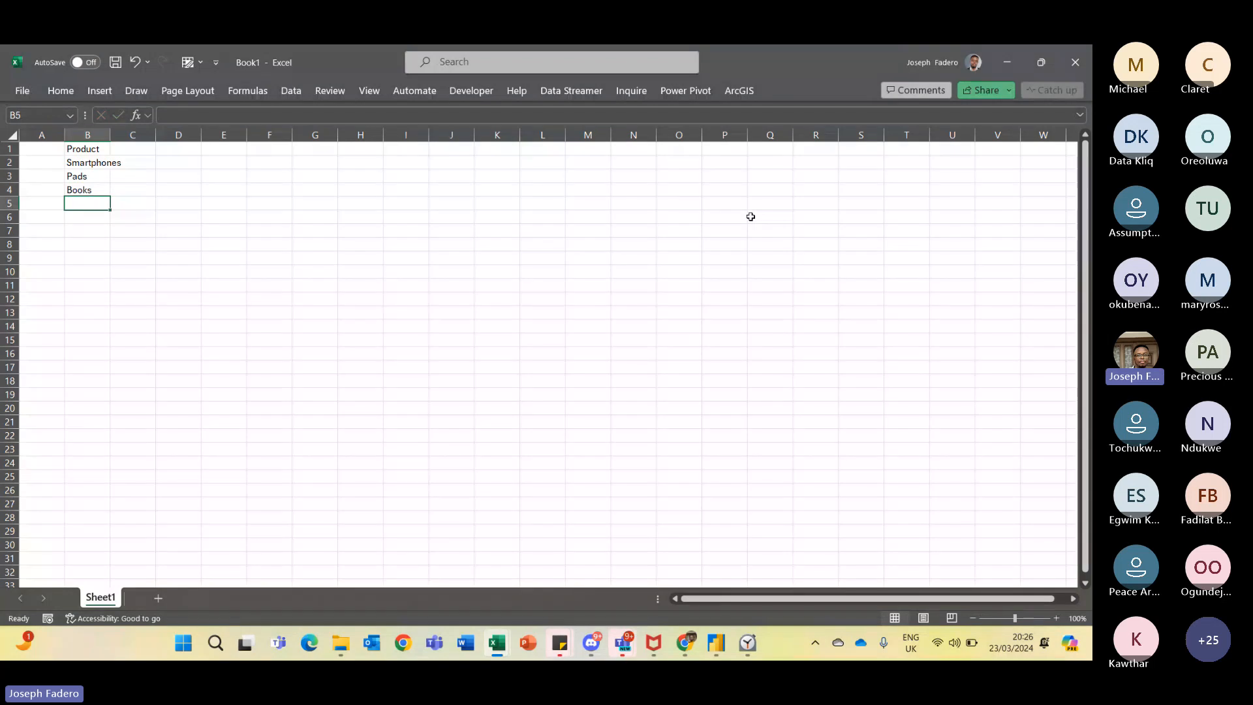
text(Biro)
key(Return)
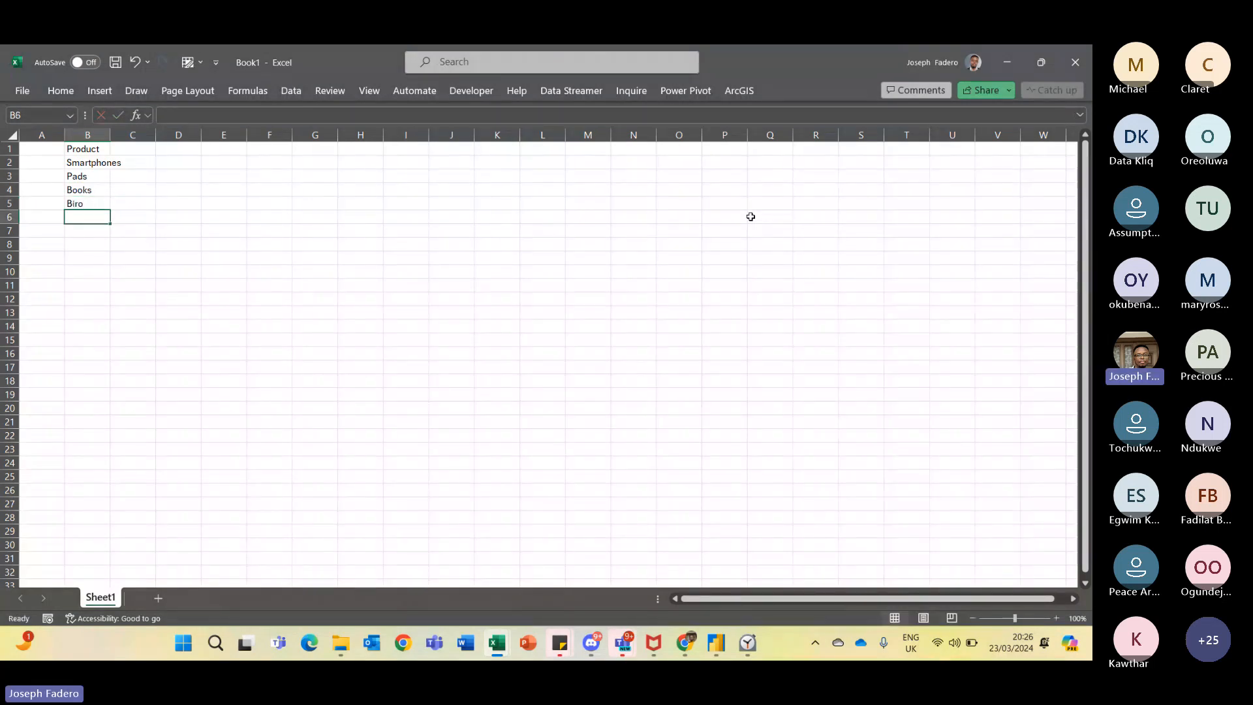
- Fill the four product names down column B to row 15 so they repeat
key(Up)
key(Up)
key(Up)
key(Up)
key(shift+Right)
key(shift+Right)
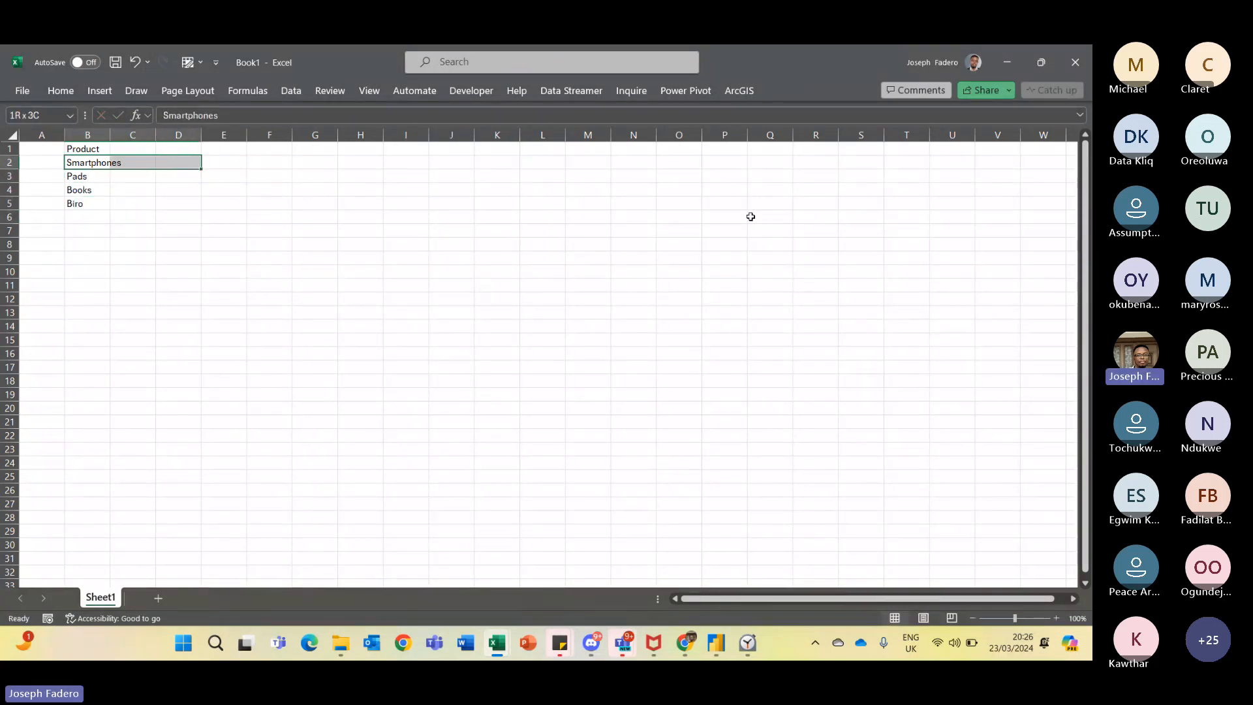
key(shift+Left)
key(shift+Left)
key(shift+Down)
key(shift+Down)
key(shift+Down)
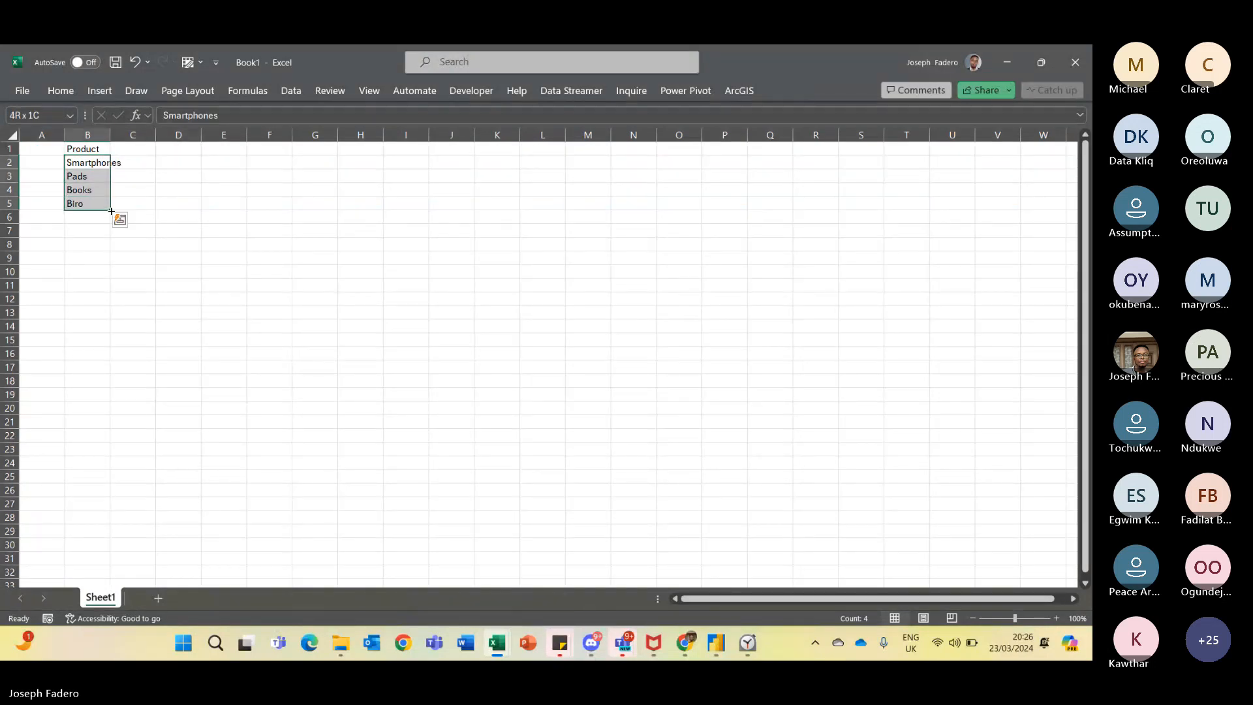
drag(110, 209, 133, 344)
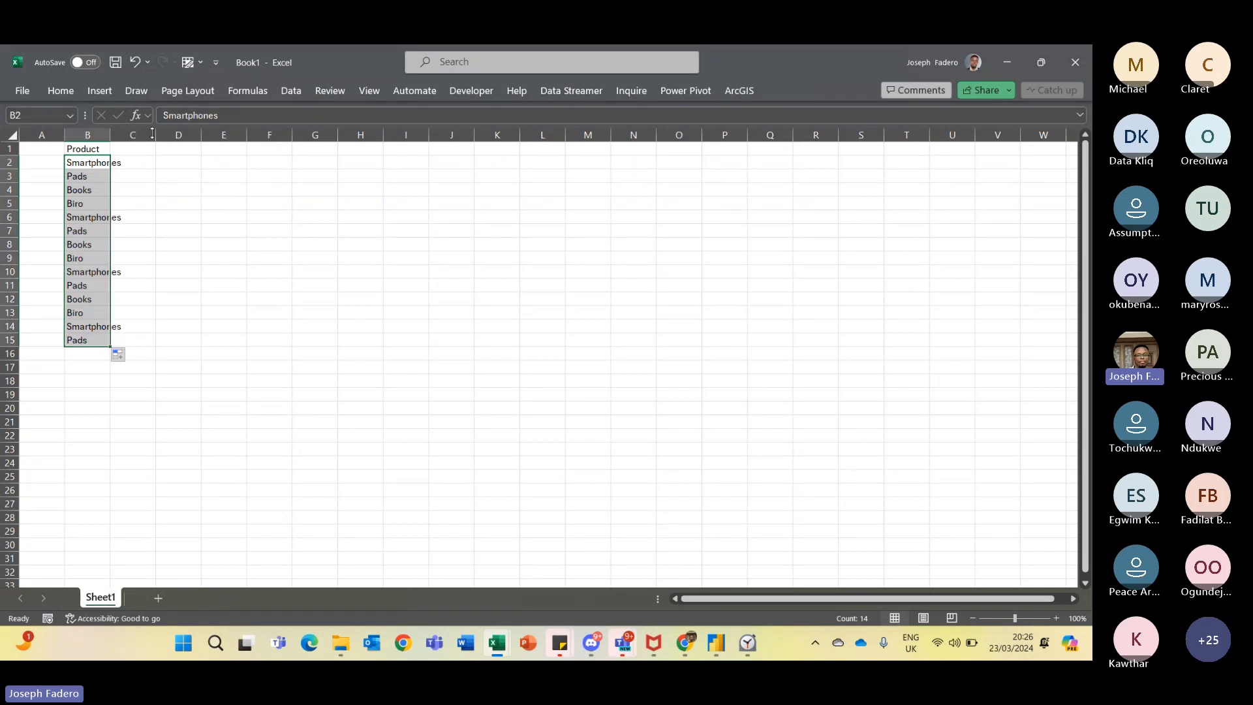
- Autofit column B and add a Sales header in C1
double_click(110, 135)
click(145, 148)
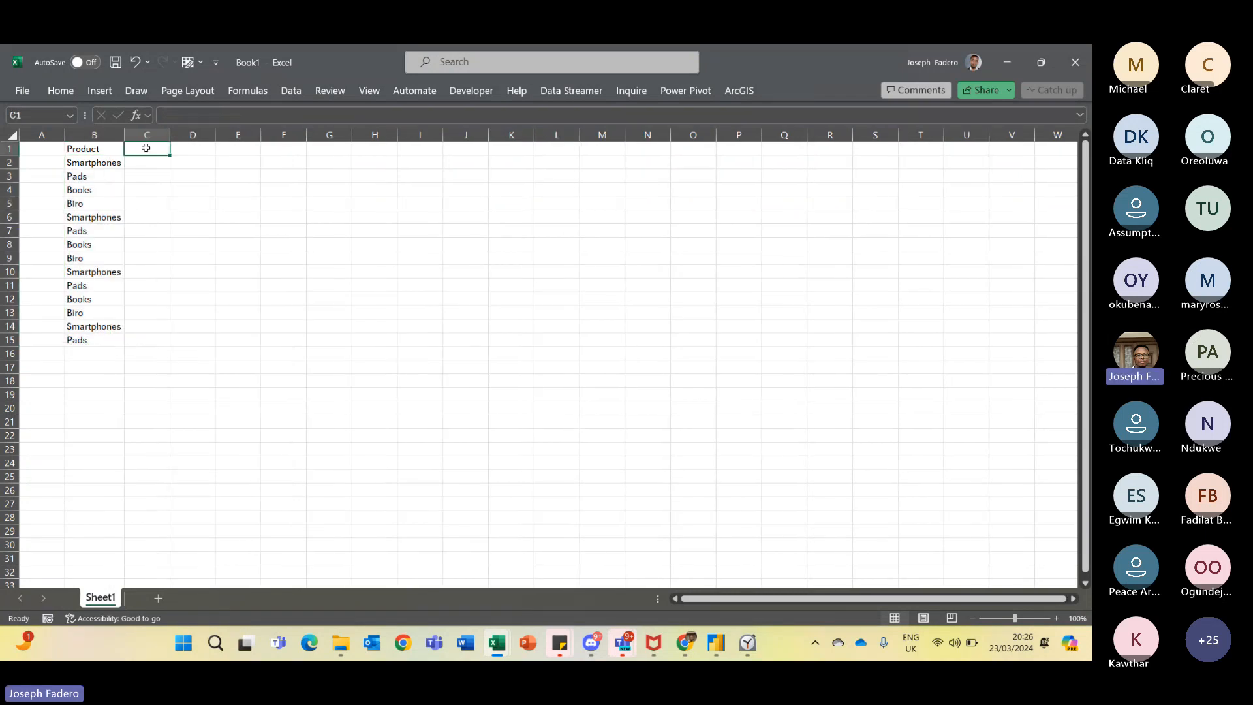
text(Sales)
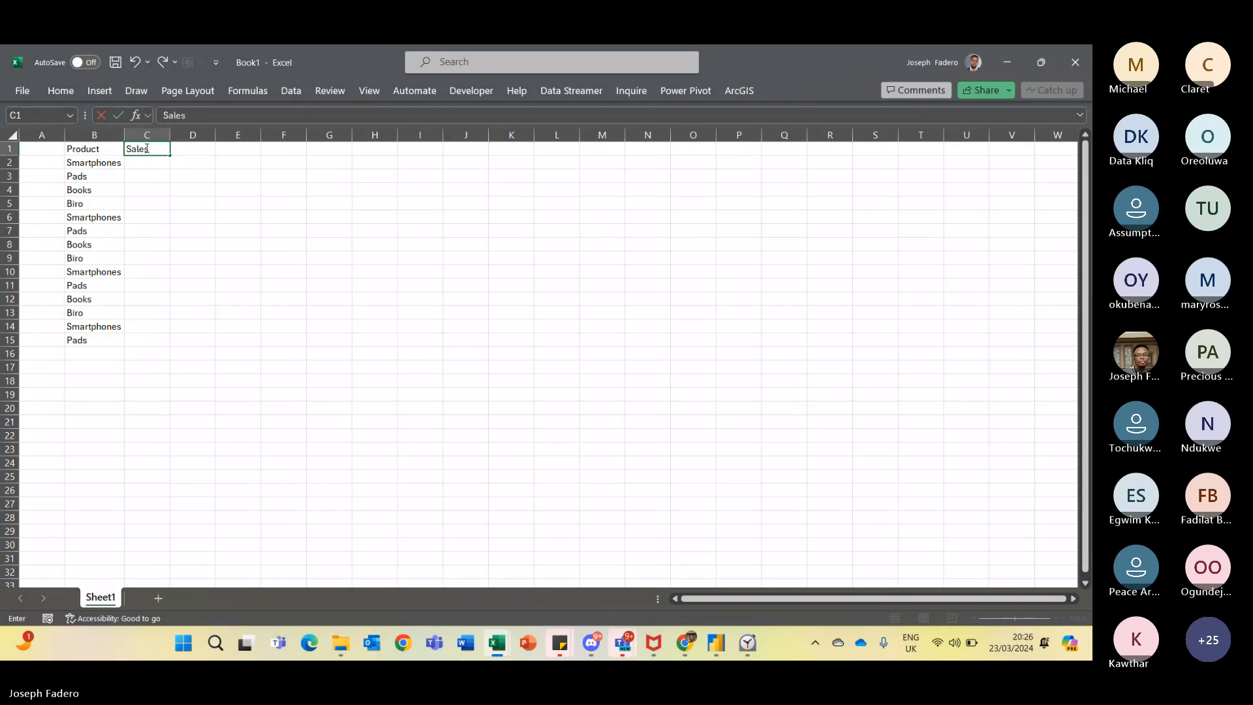
key(Return)
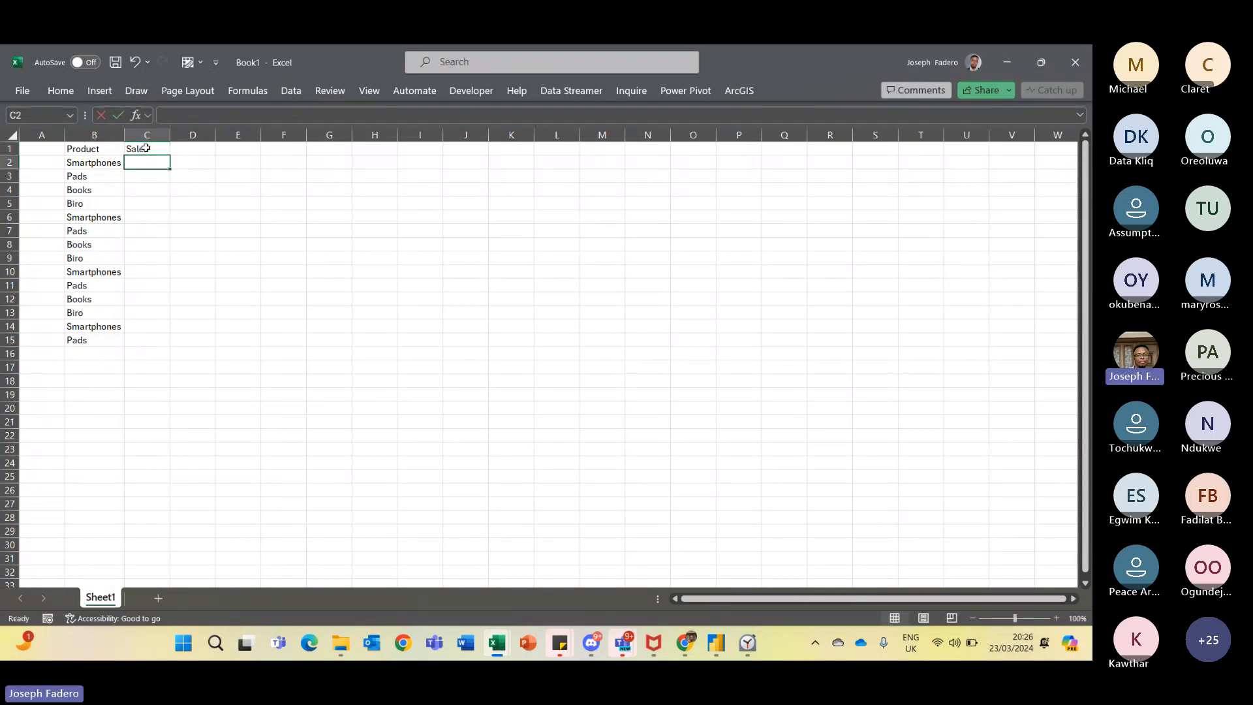
- Fill C2:C15 with the formula =RANDBETWEEN(10,100) and widen column C
text(=randb)
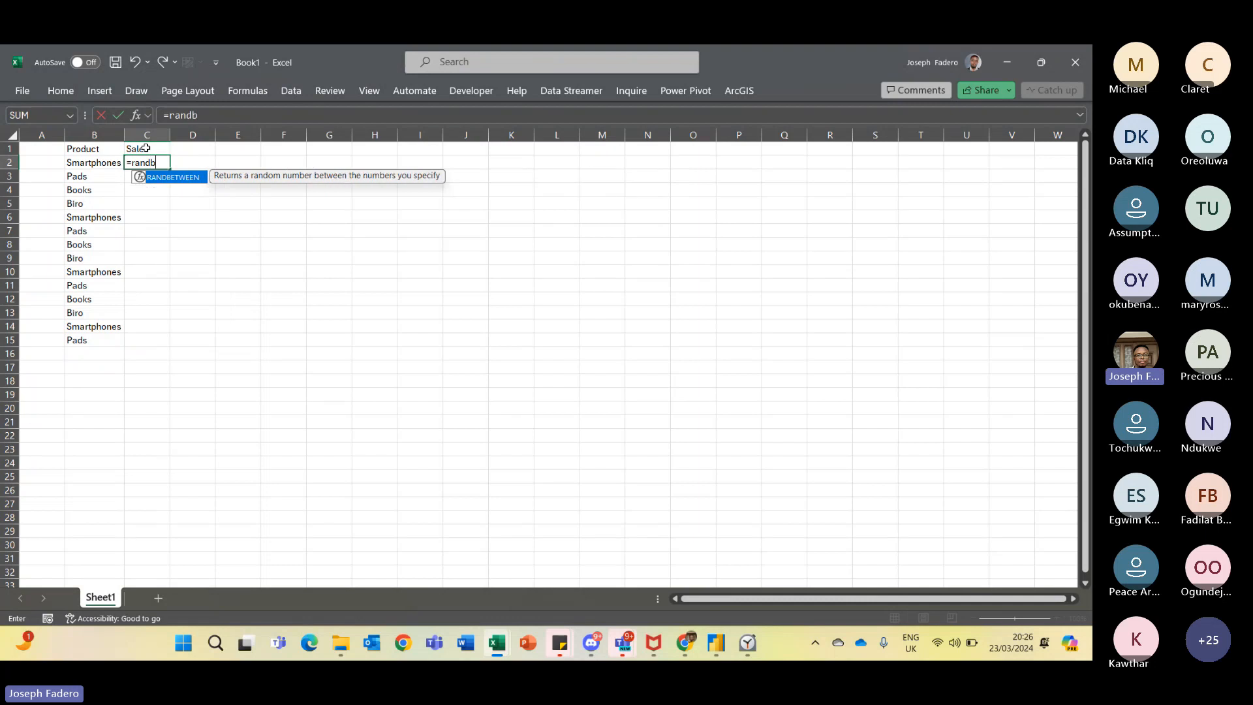
key(Tab)
text(10)
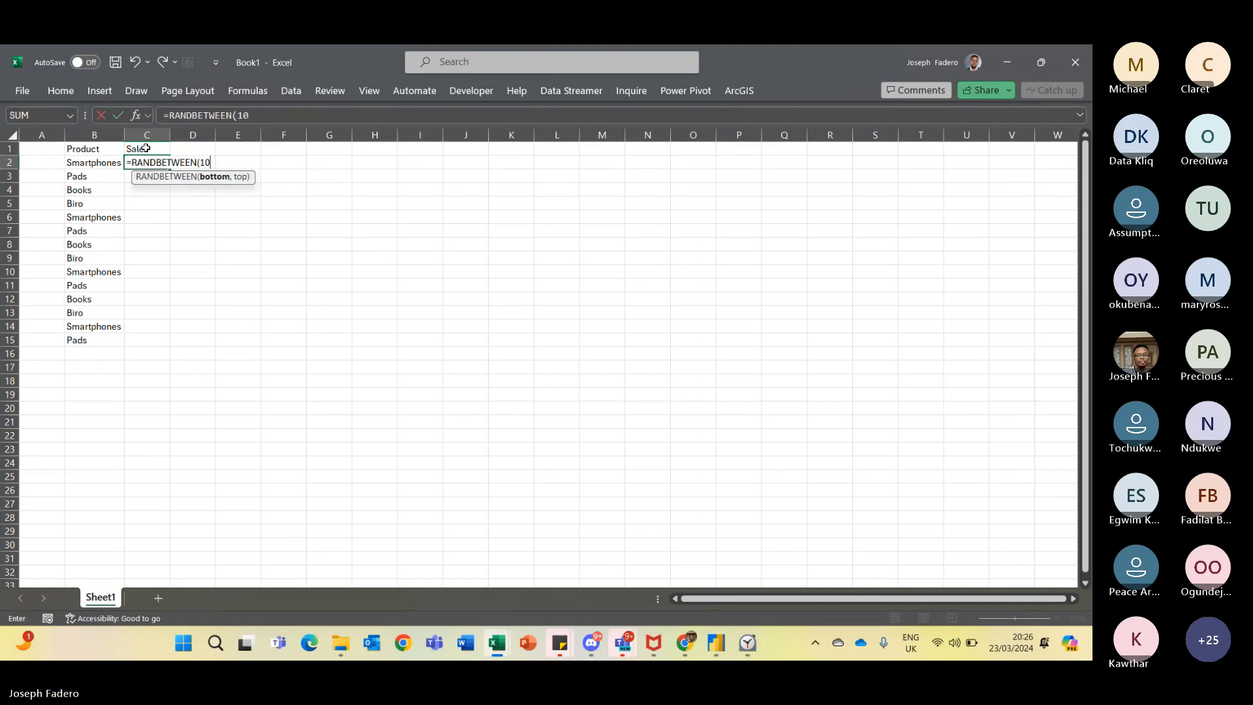
text(,100)
key(ctrl+Return)
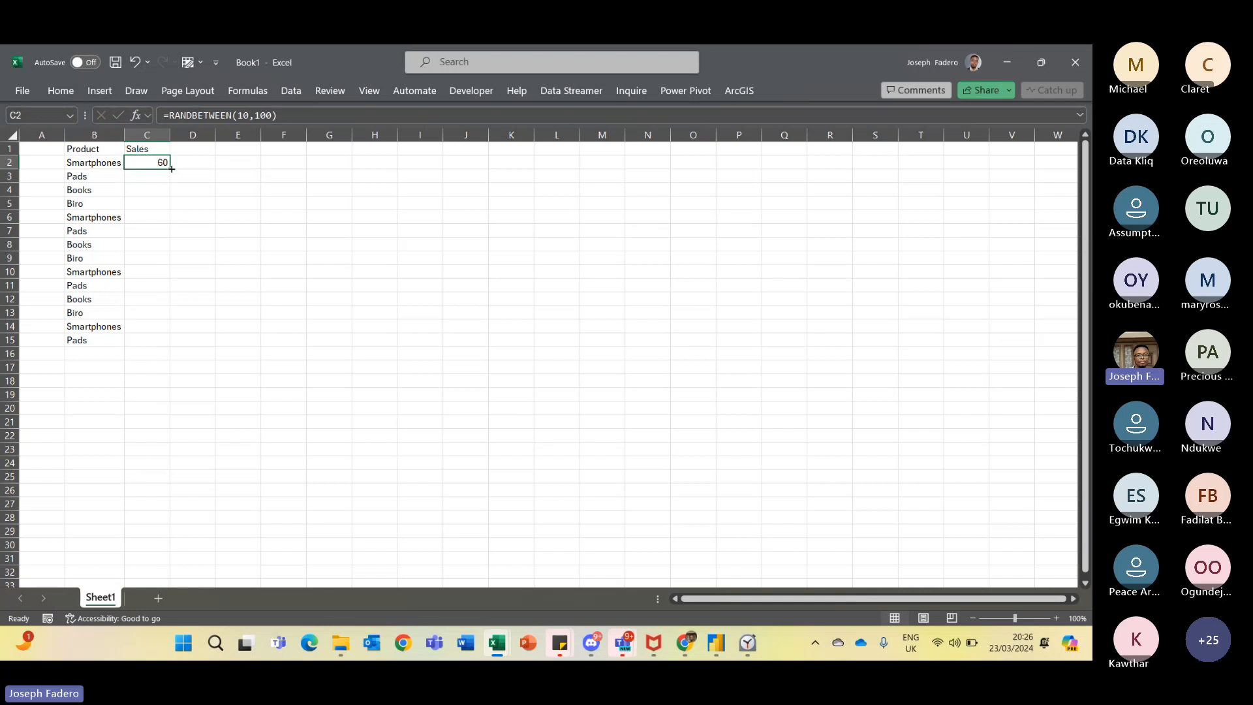
double_click(171, 169)
drag(169, 135, 201, 135)
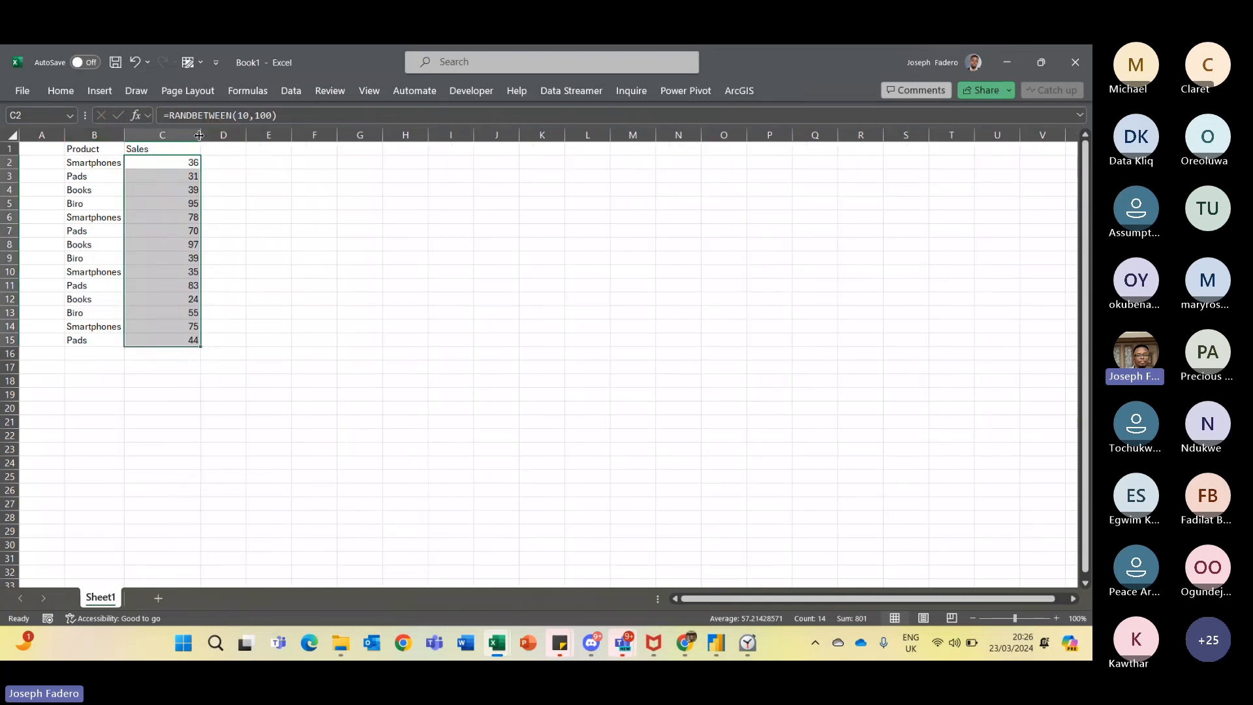
- Enter Smartphones as a criteria label in cell F2
click(317, 169)
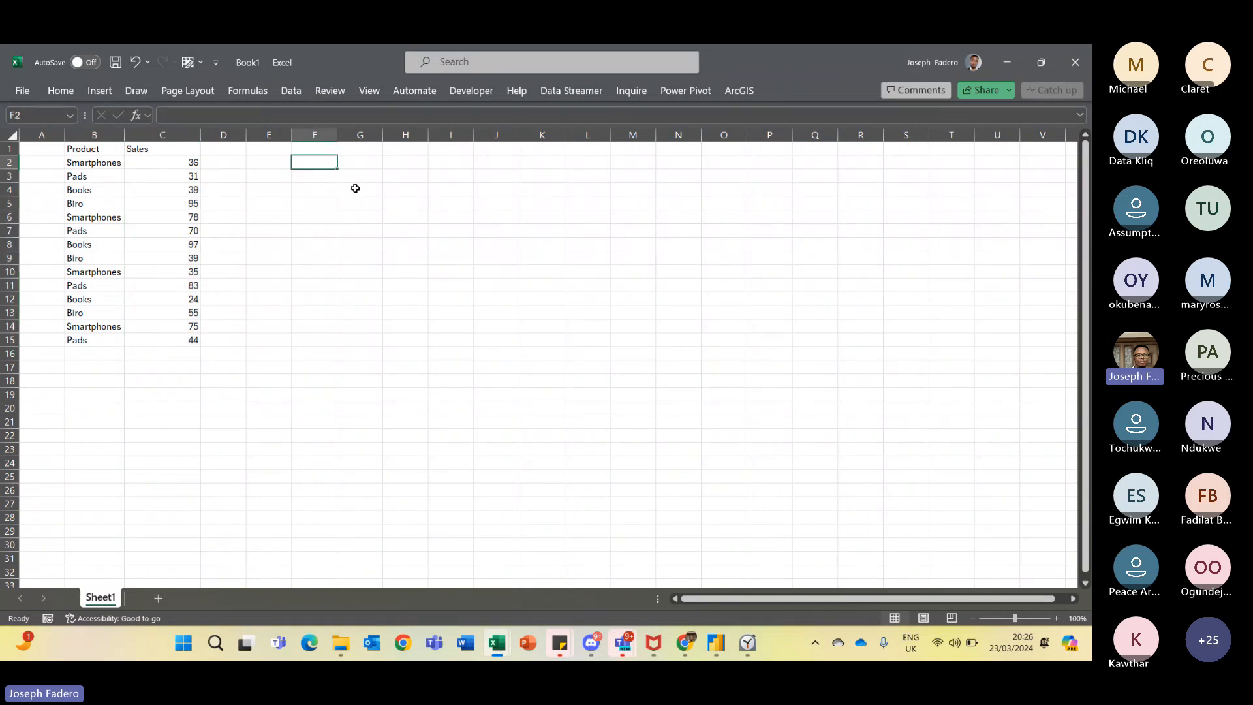
key(alt+Tab)
key(alt+Tab)
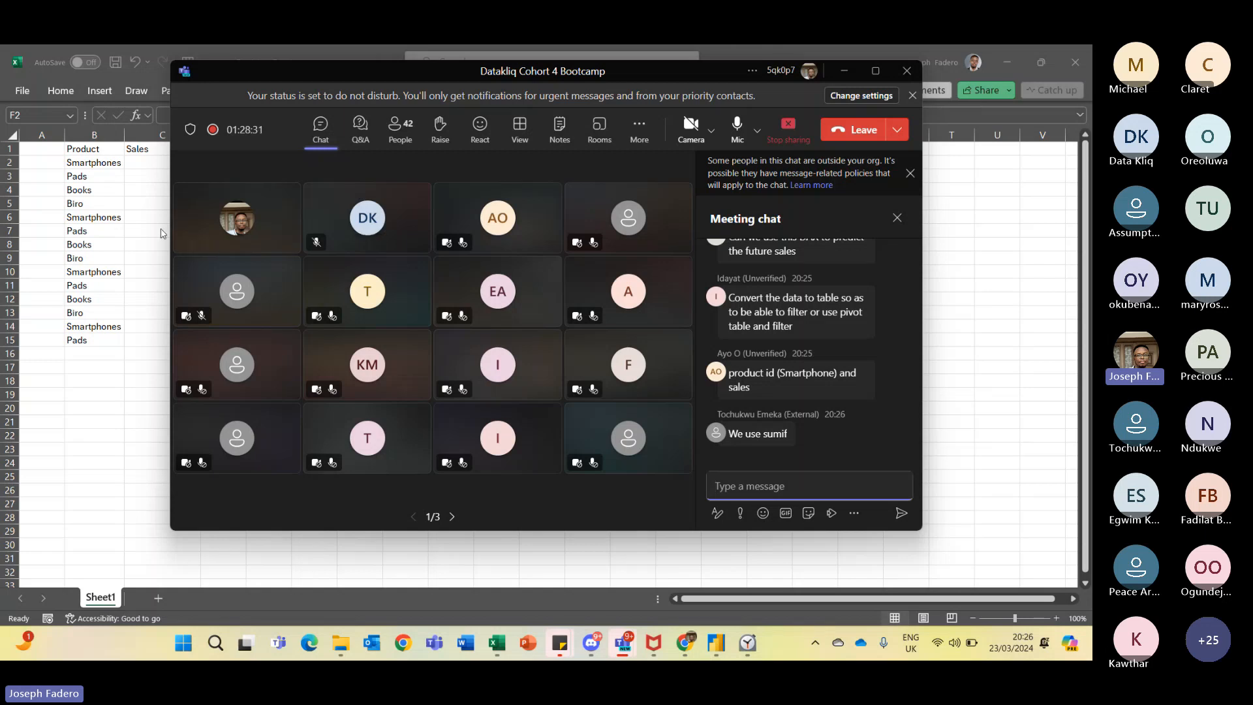
key(alt+Tab)
text(S)
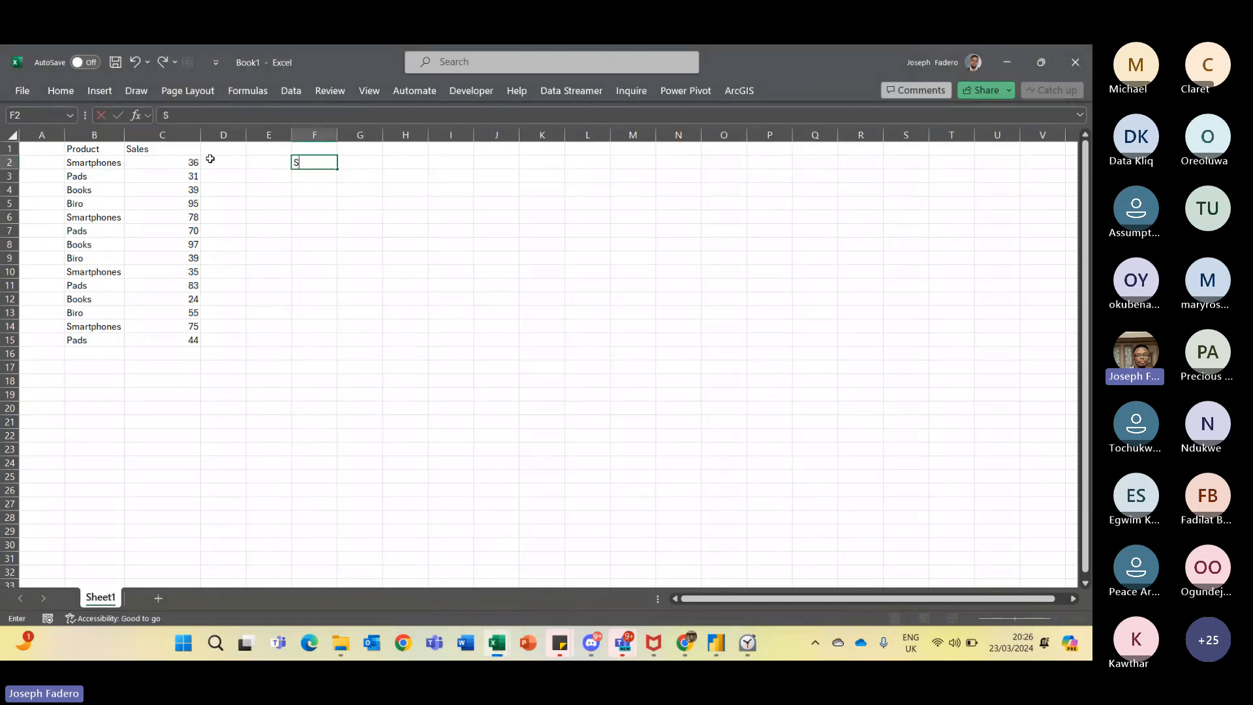
text(martphones)
key(Return)
key(Up)
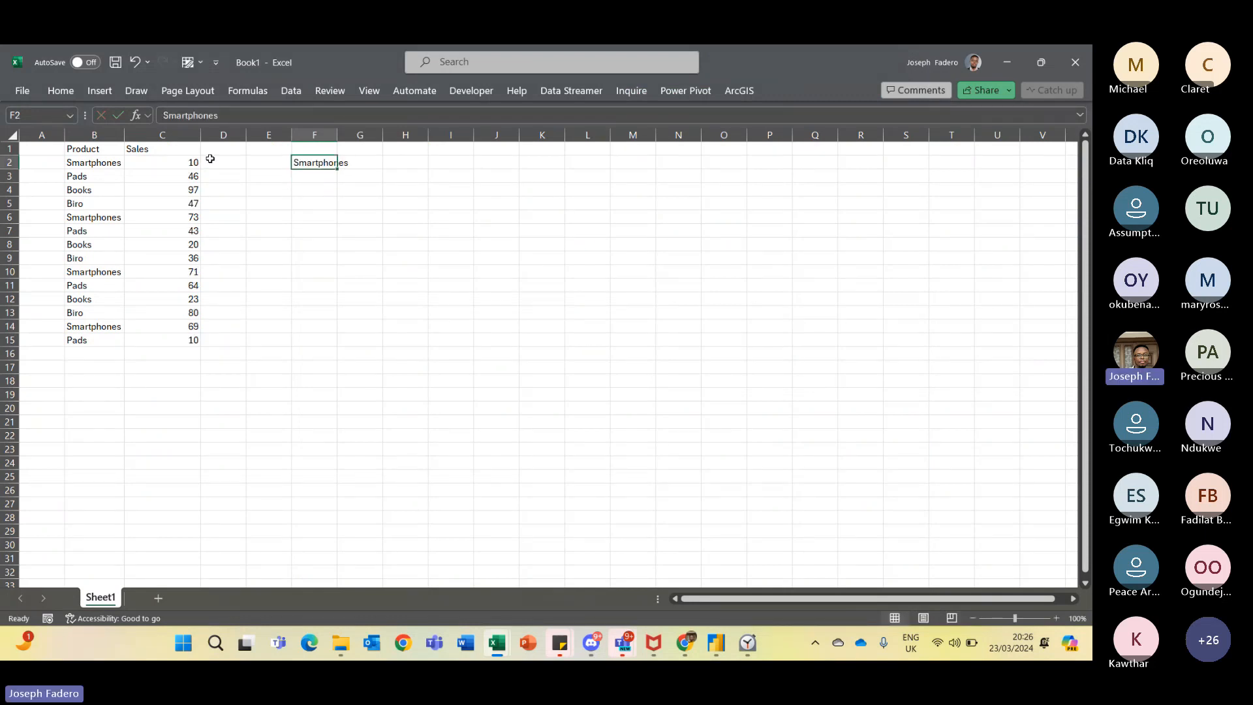
- Glance at the Teams meeting chat and autofit column F to fit the Smartphones label
key(alt+Tab)
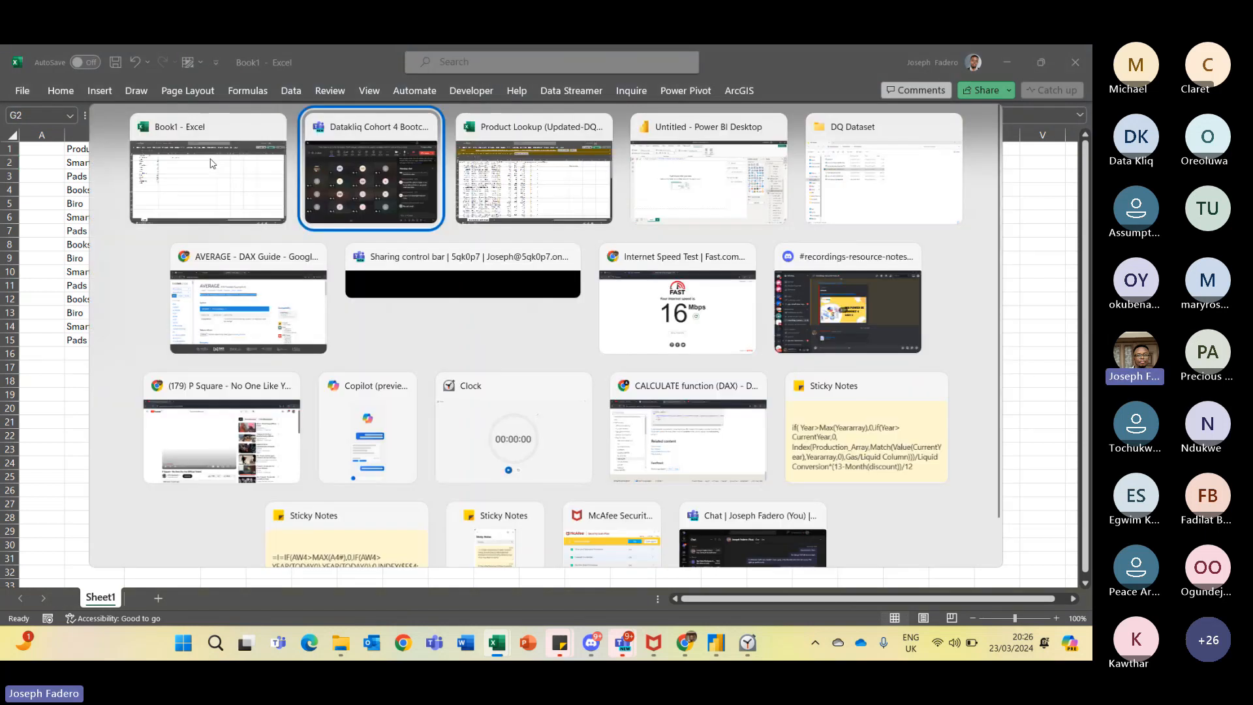
click(792, 480)
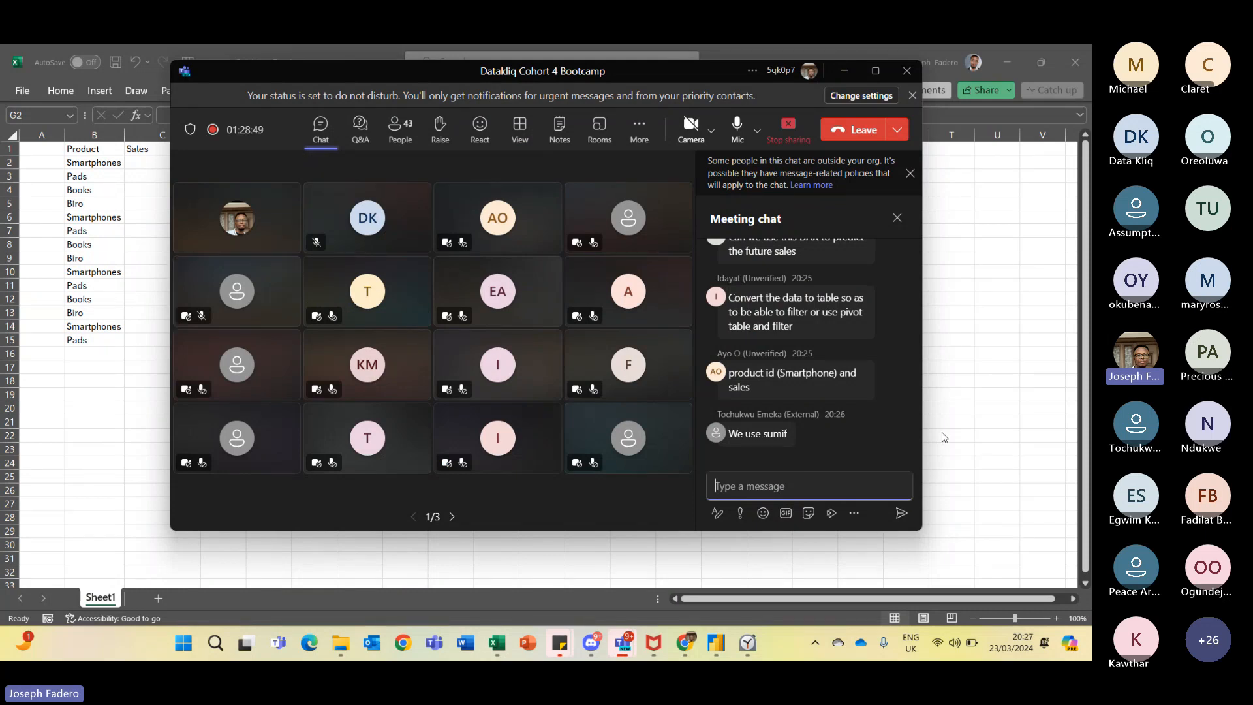
click(956, 364)
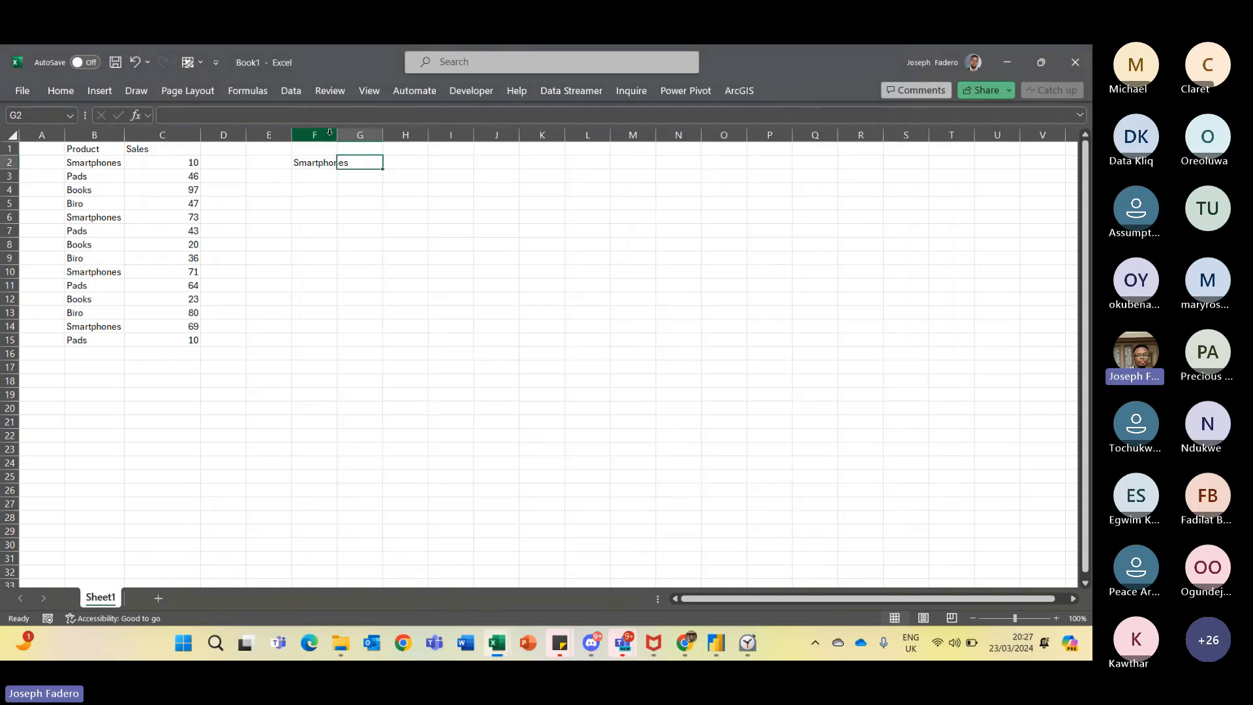
drag(339, 135, 344, 134)
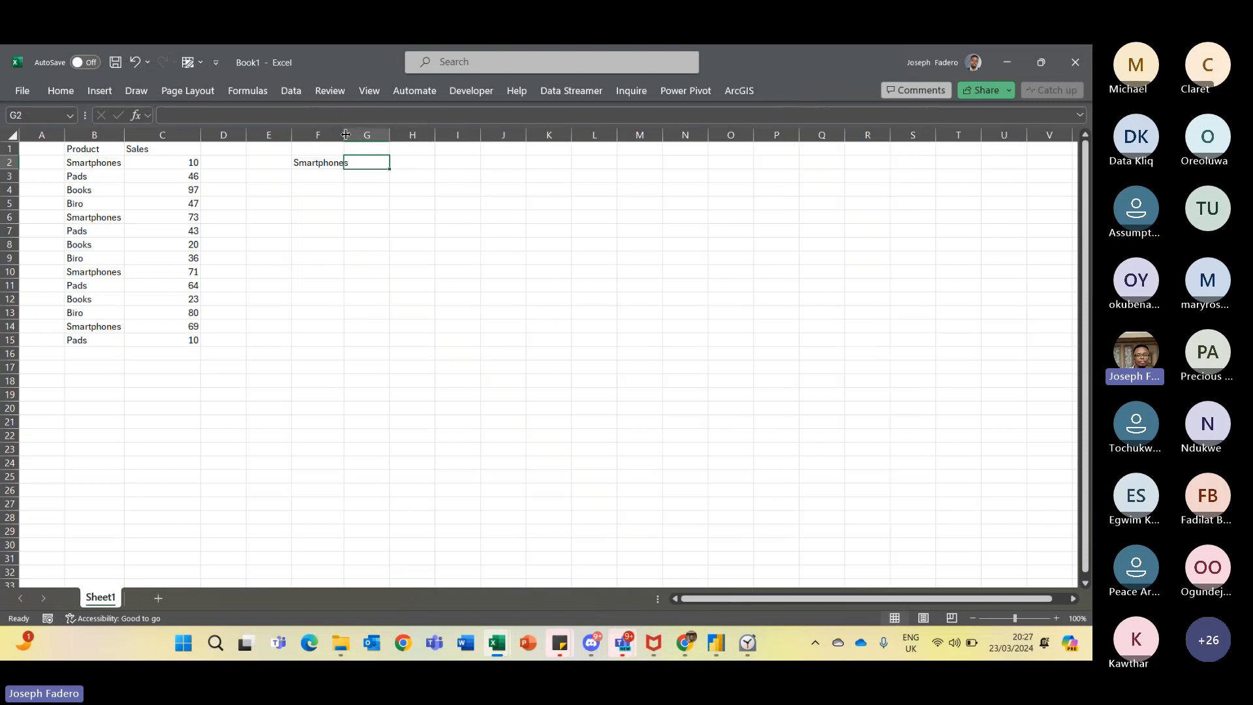
double_click(346, 134)
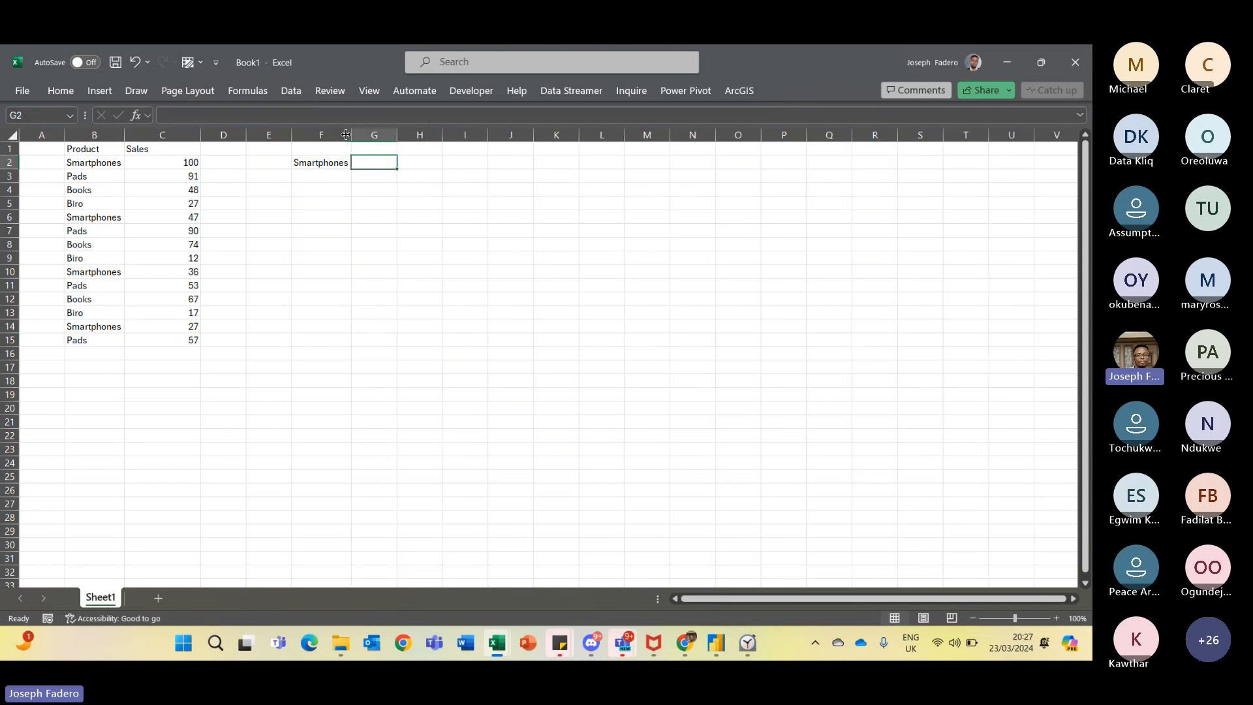
key(alt)
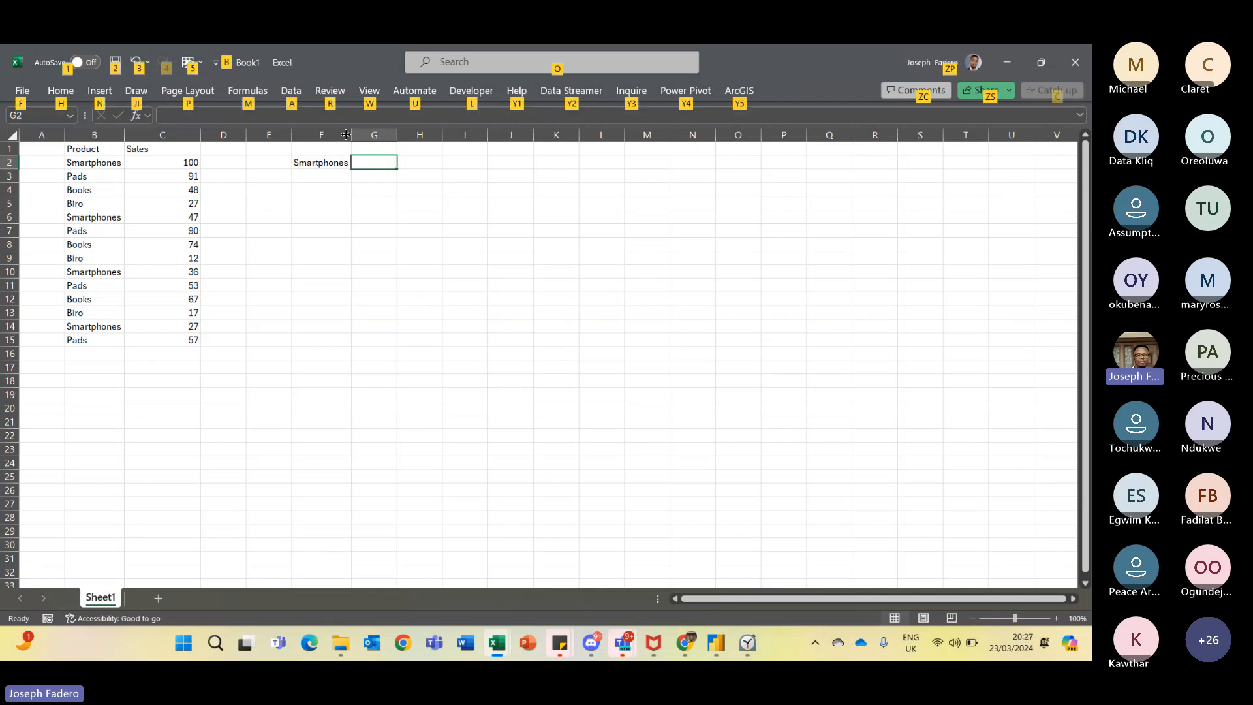
key(alt+Tab)
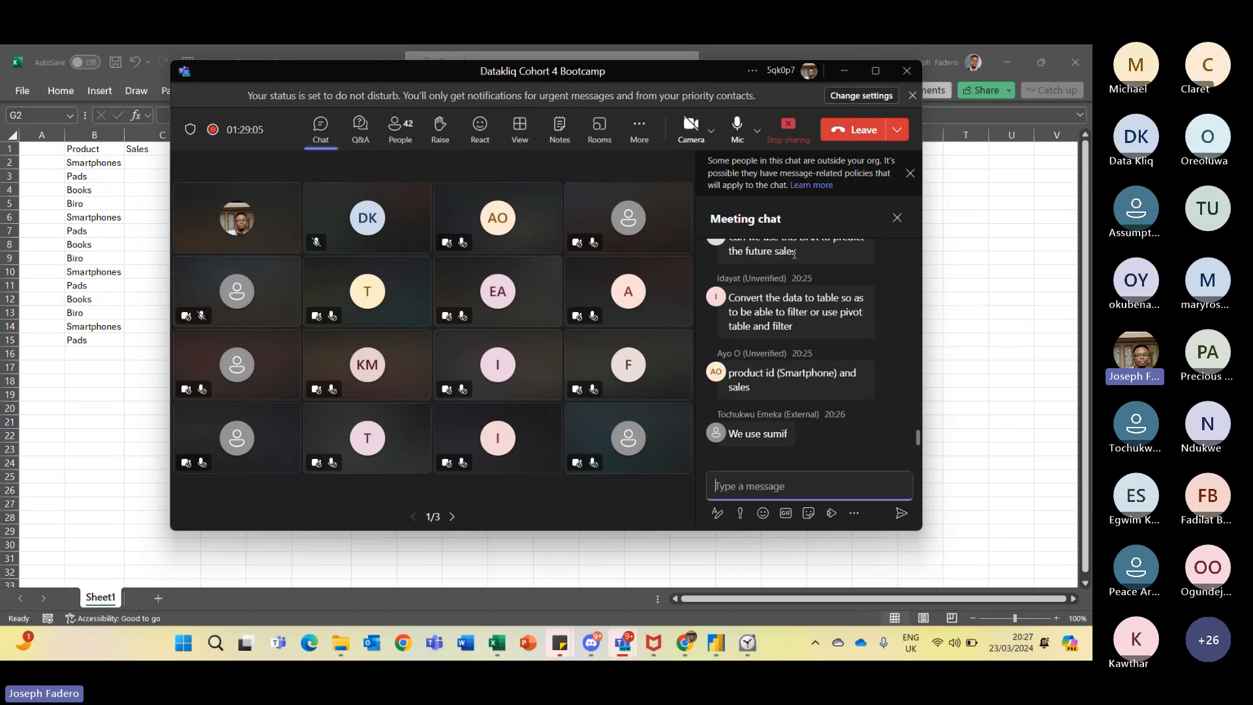
key(alt+Tab)
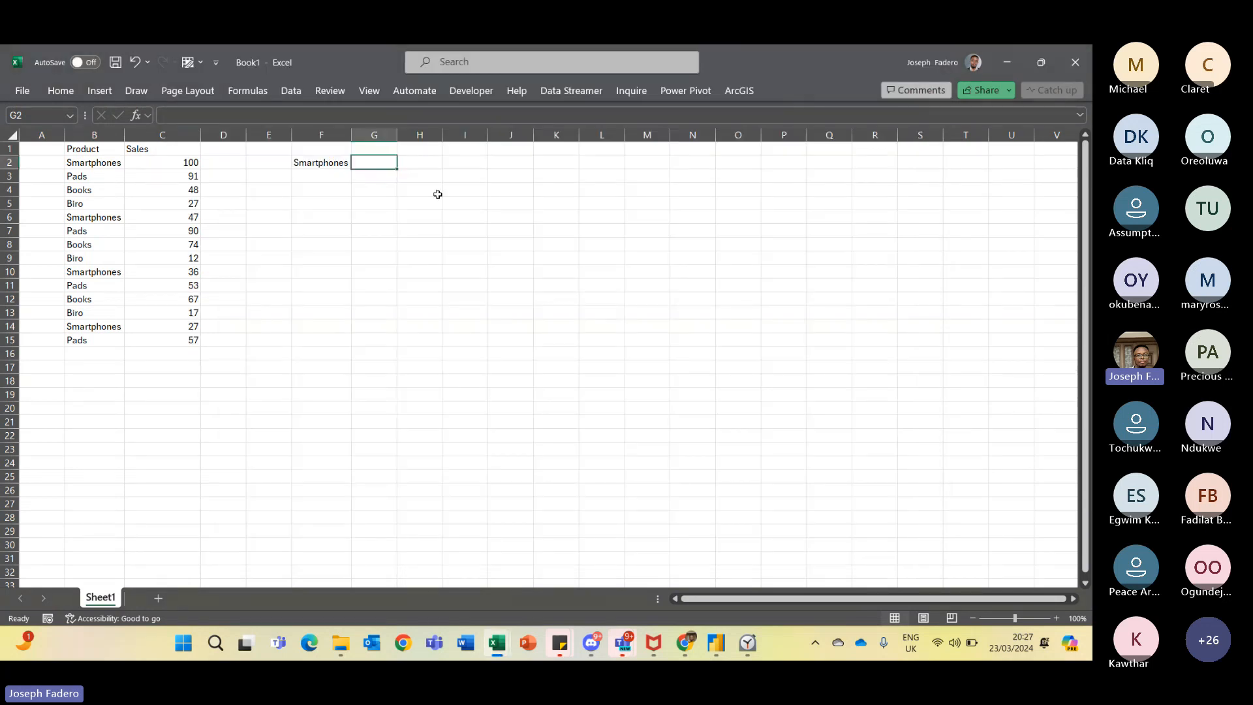
text(=sumif)
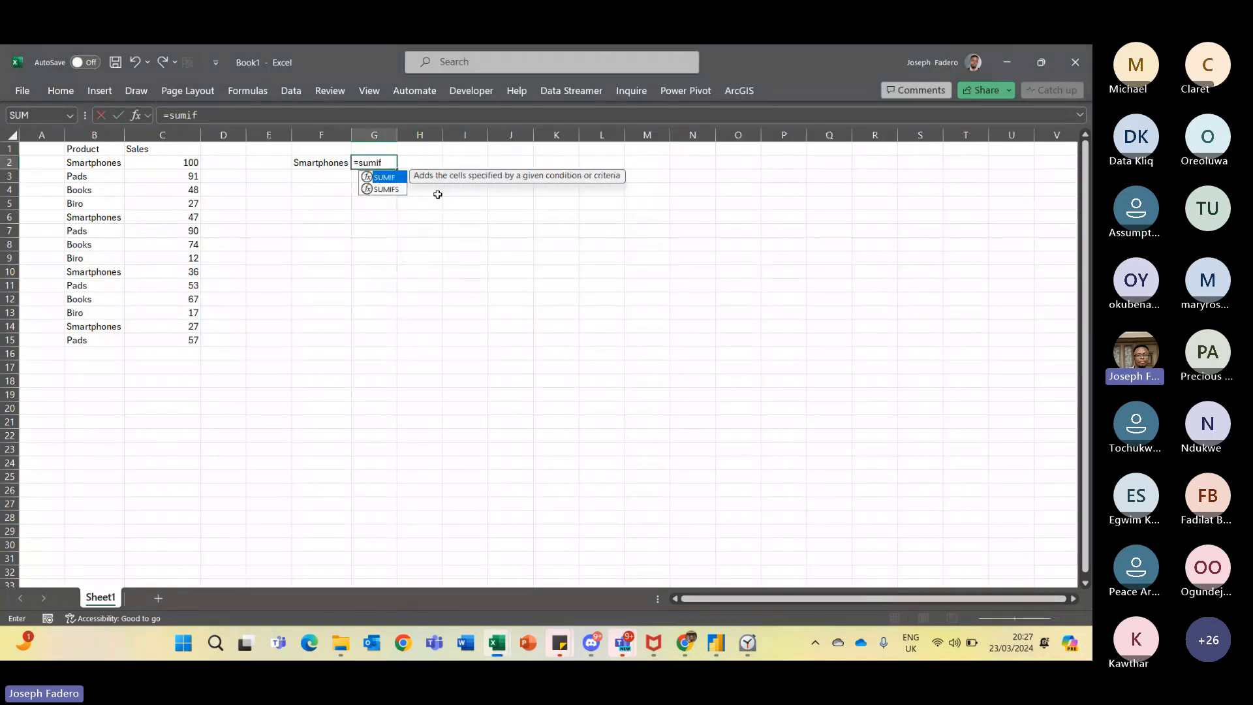
key(Tab)
key(BackSpace)
text(s)
key(Tab)
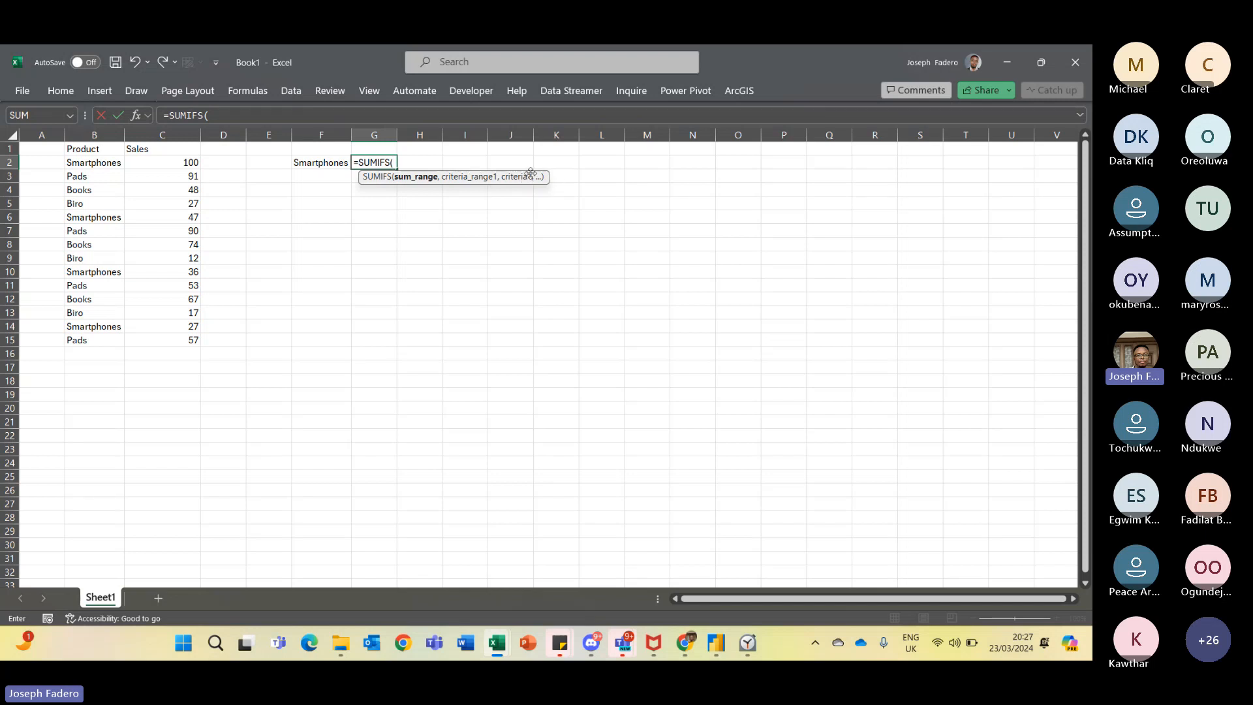
key(BackSpace)
key(BackSpace)
key(BackSpace)
key(BackSpace)
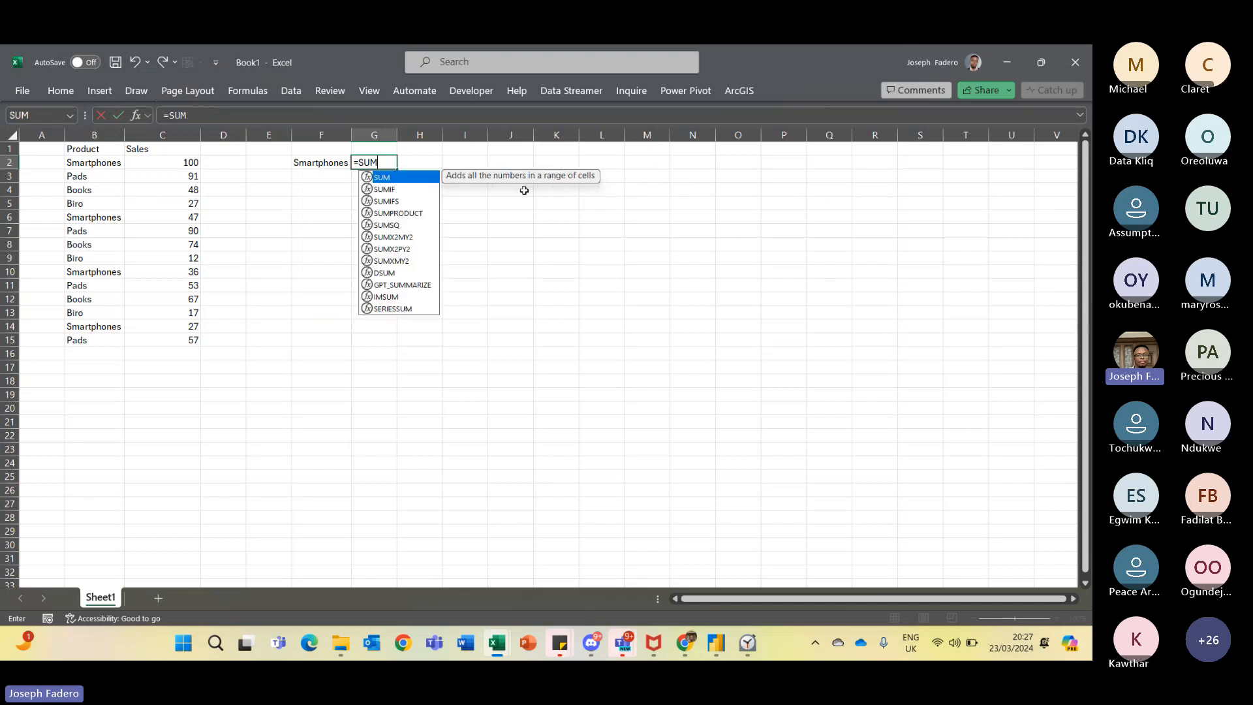
key(BackSpace)
key(BackSpace)
key(BackSpace)
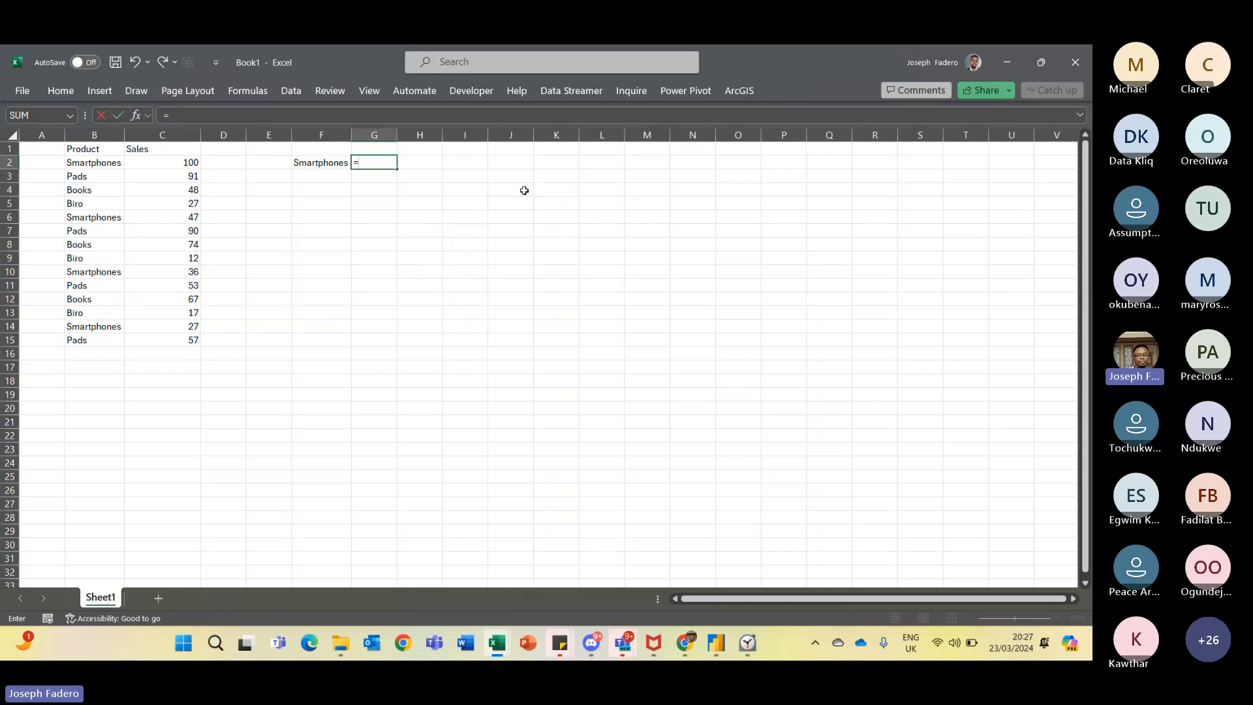
text(Fu)
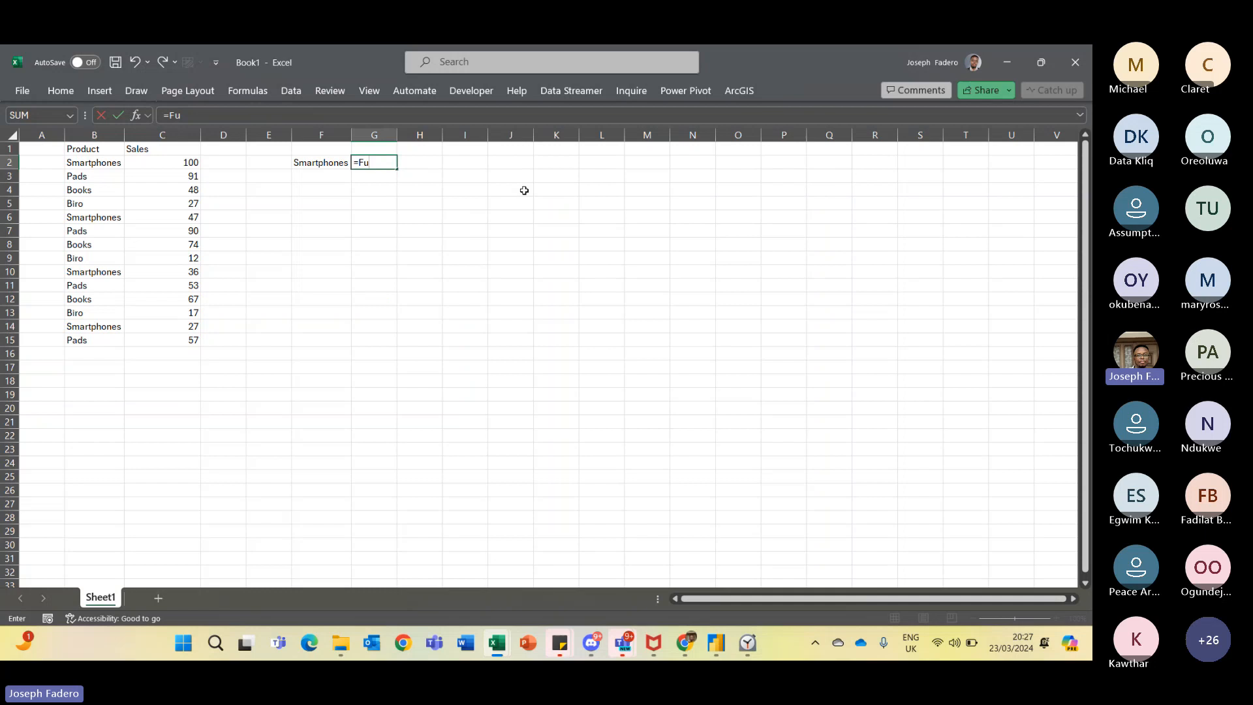
key(BackSpace)
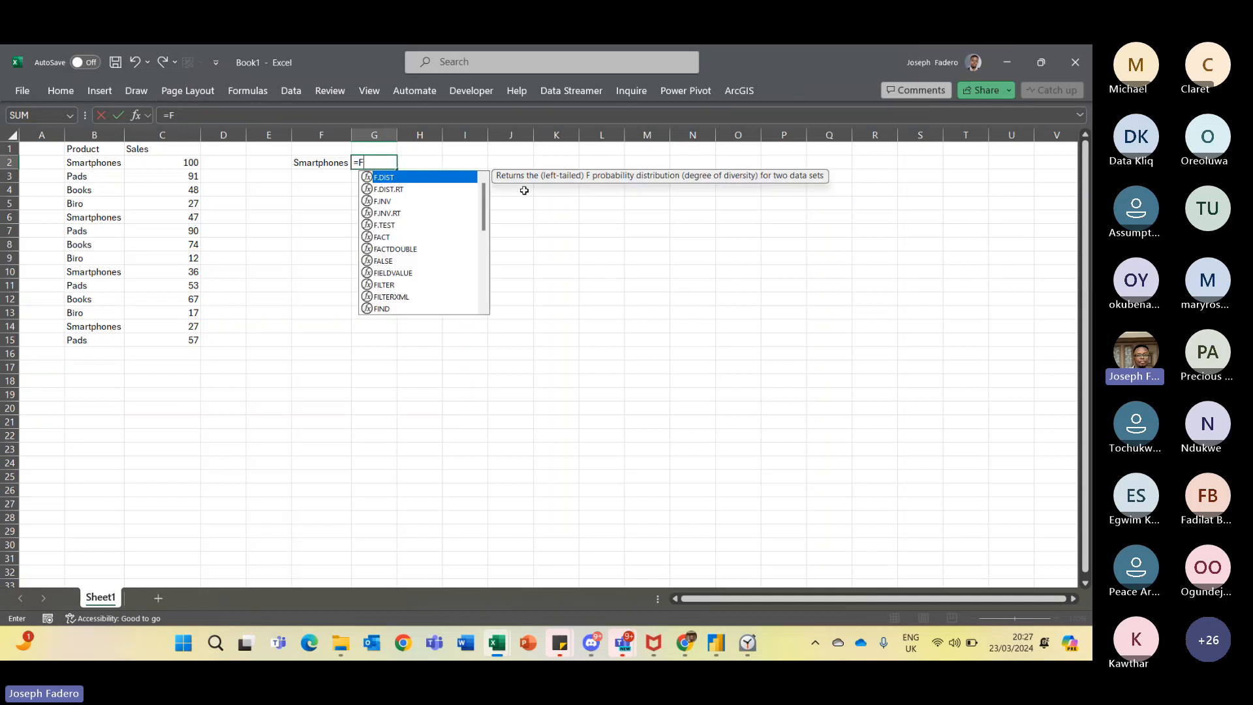
text(u)
key(BackSpace)
text(ilte)
key(Tab)
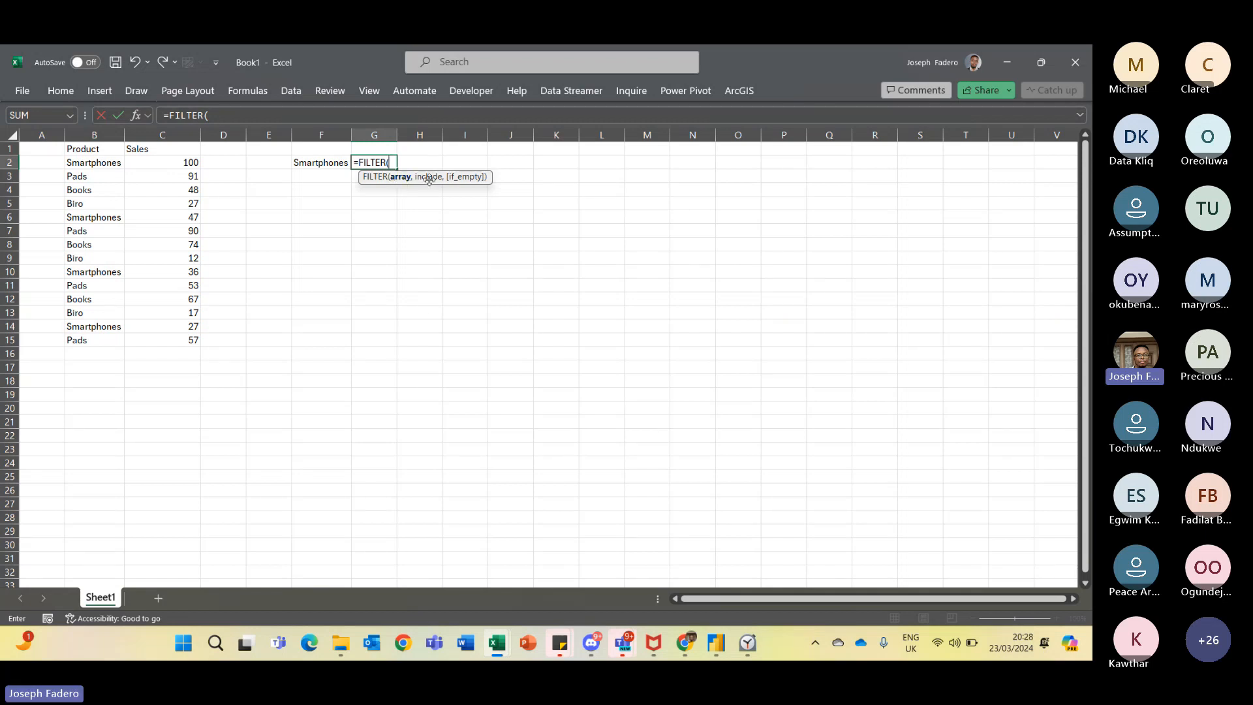
key(BackSpace)
key(BackSpace)
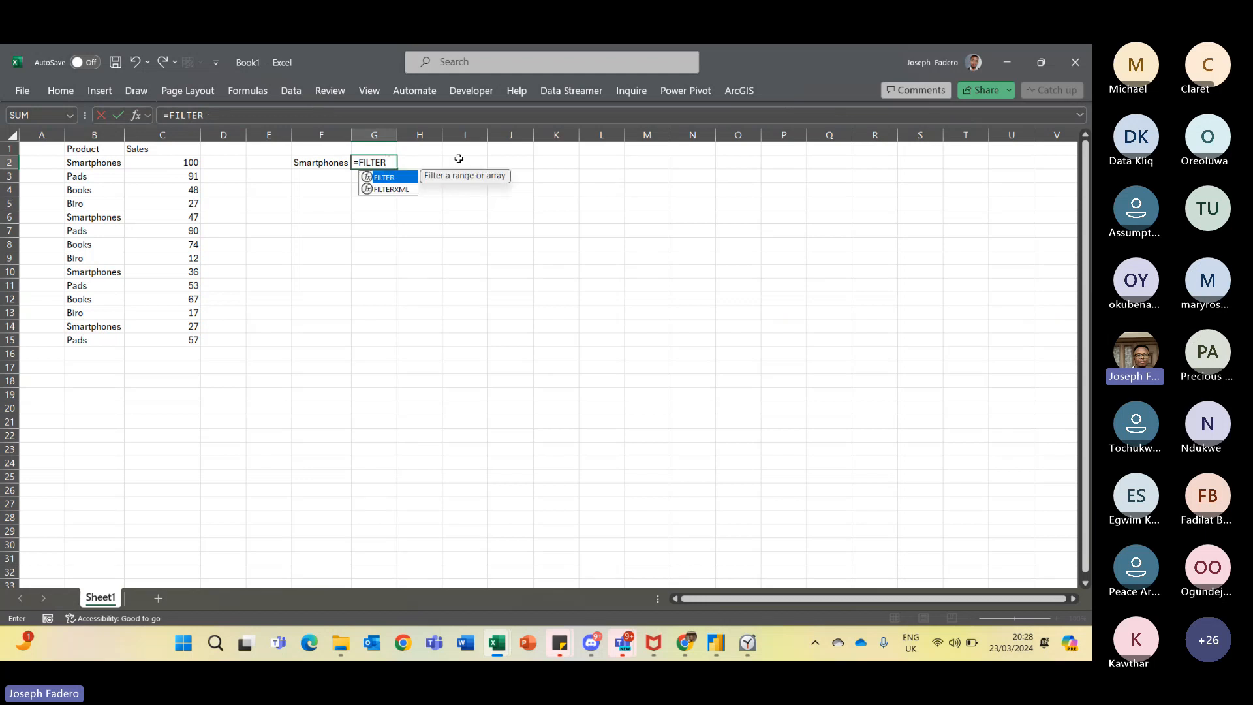
key(BackSpace)
key(BackSpace)
key(BackSpace)
key(BackSpace)
key(BackSpace)
key(BackSpace)
key(Return)
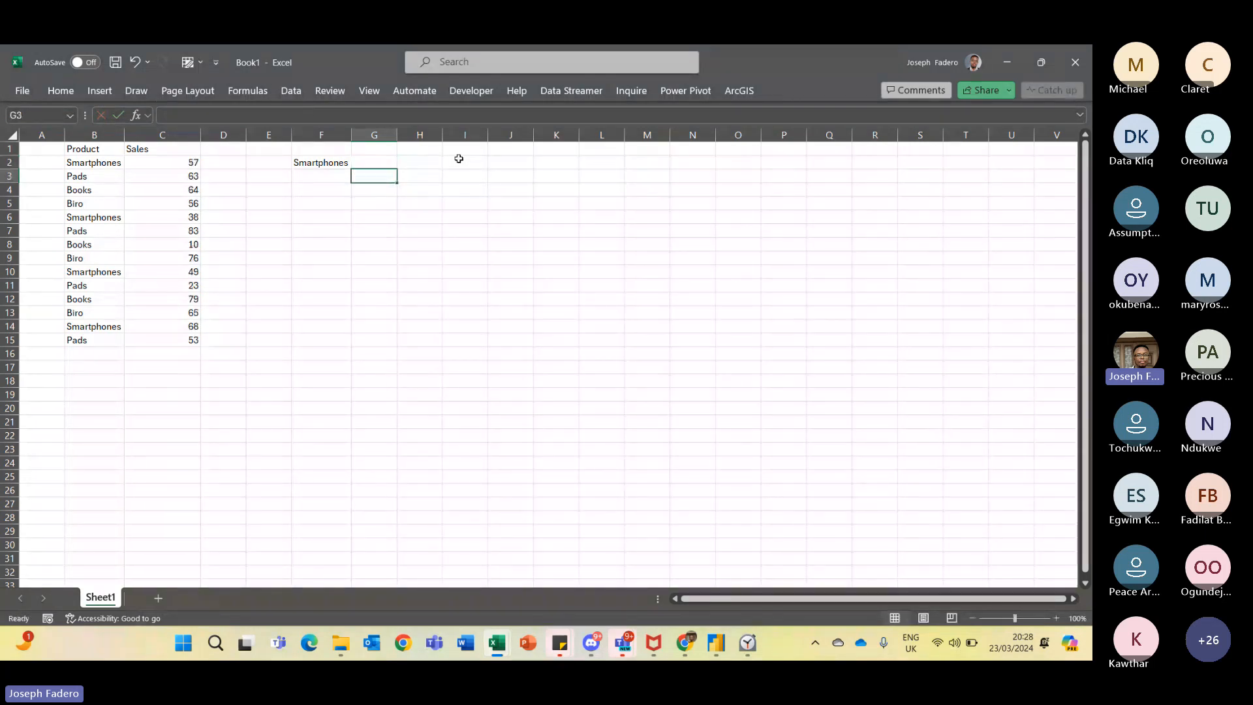
- Walk through the Product and Sales ranges and the Smartphones criteria cell in F2
key(Up)
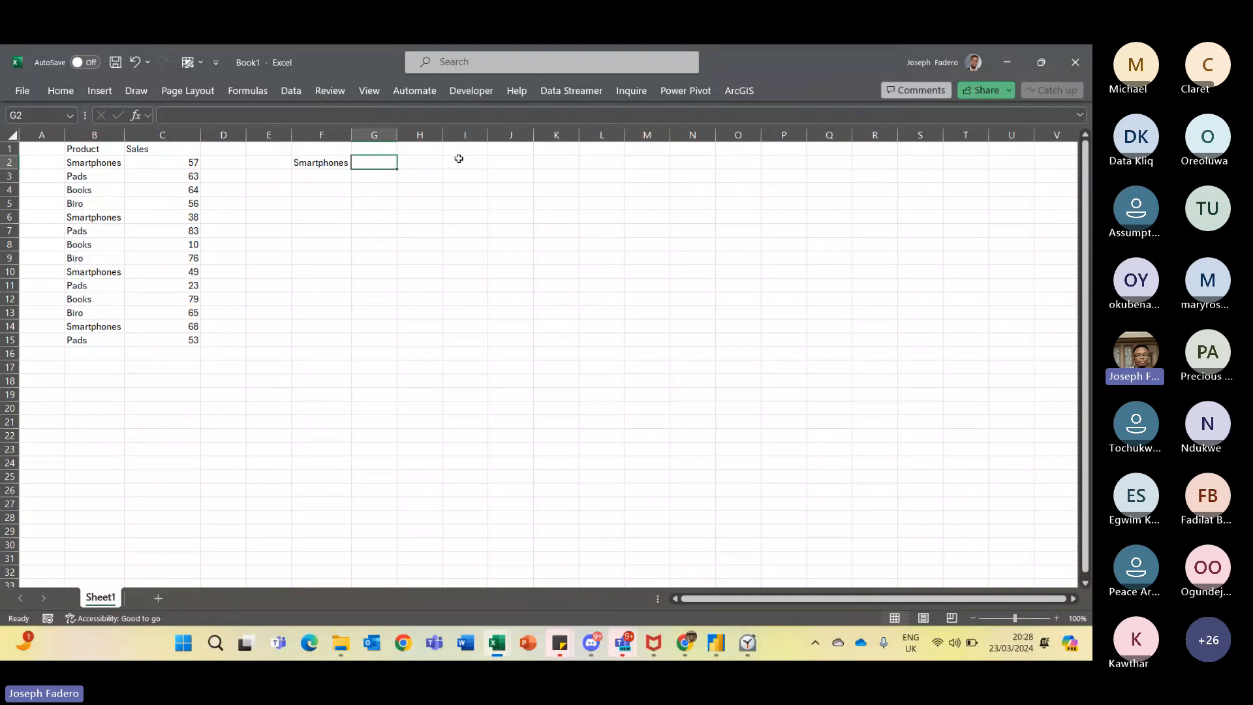
key(Left)
key(Left)
key(Left)
key(Left)
key(Left)
key(Left)
key(Right)
key(Right)
key(Right)
key(Right)
key(Right)
key(Right)
key(Left)
key(Left)
key(Left)
key(Left)
key(Left)
key(Left)
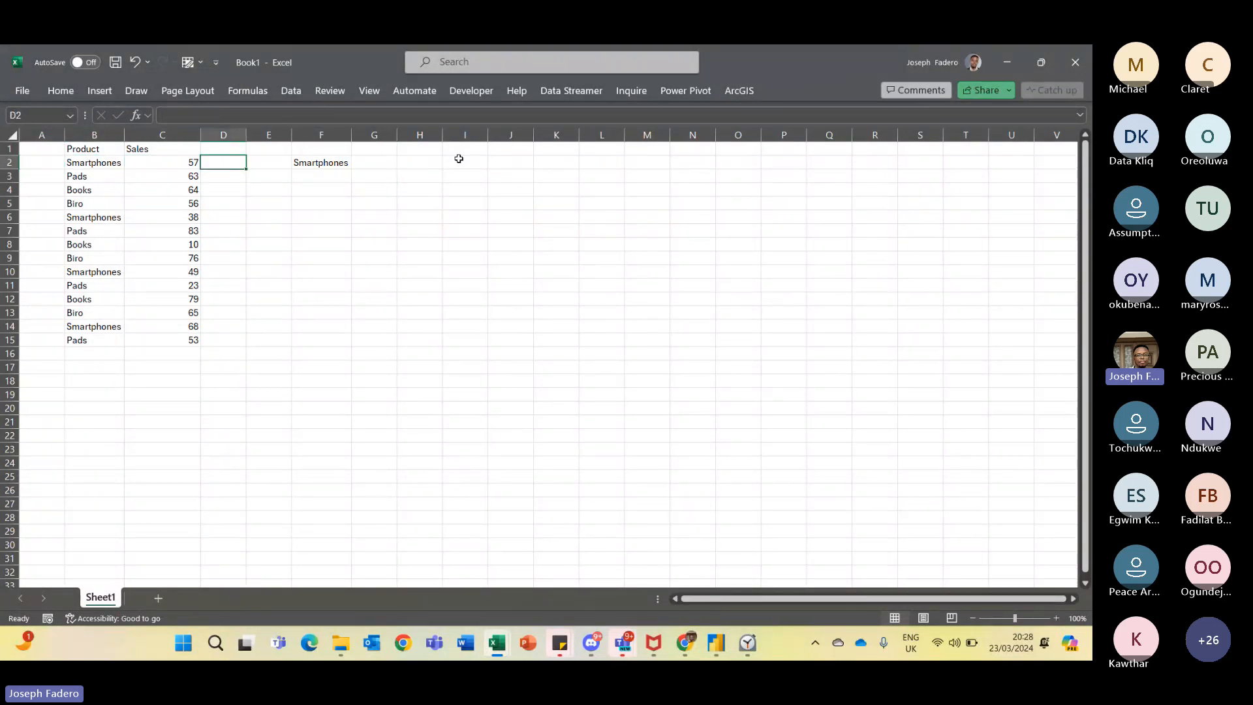
key(Right)
key(Right)
key(Right)
key(Left)
key(shift+Down)
key(shift+Down)
key(shift+Down)
key(shift+Down)
key(shift+Down)
key(shift+Down)
key(shift+Down)
key(shift+Down)
key(shift+Down)
key(shift+Down)
key(shift+Down)
key(shift+Down)
key(shift+Down)
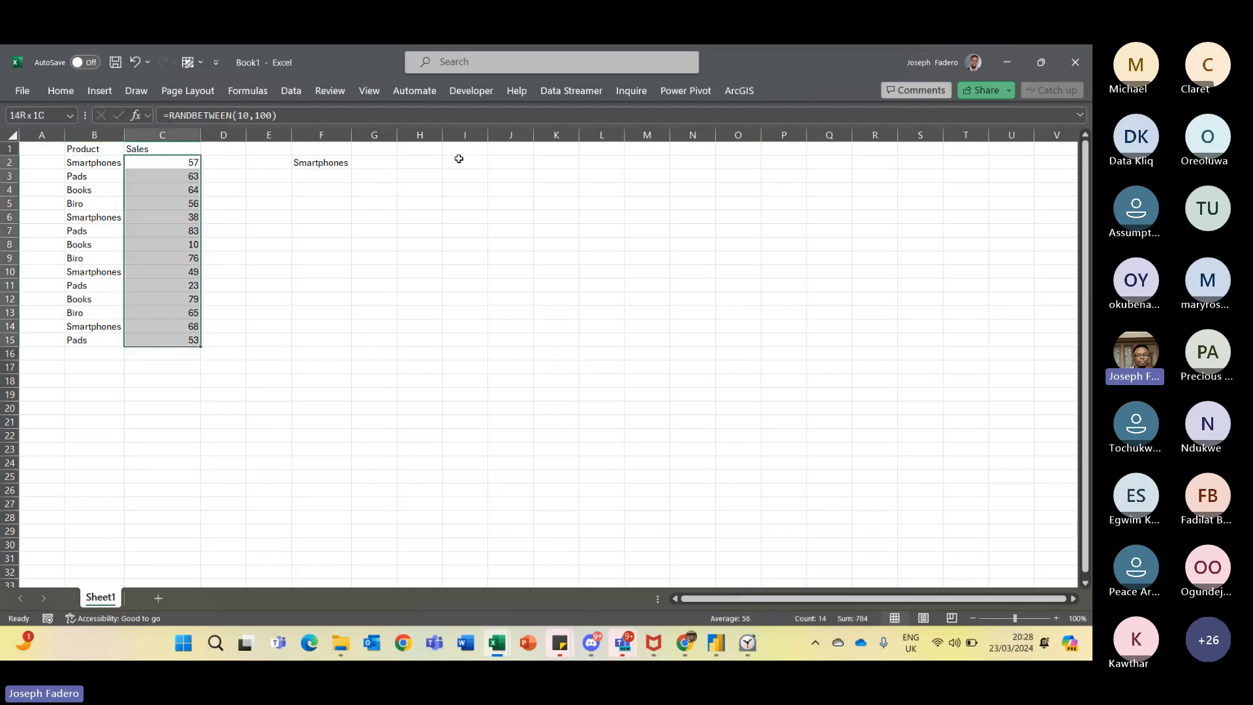
key(Left)
key(Down)
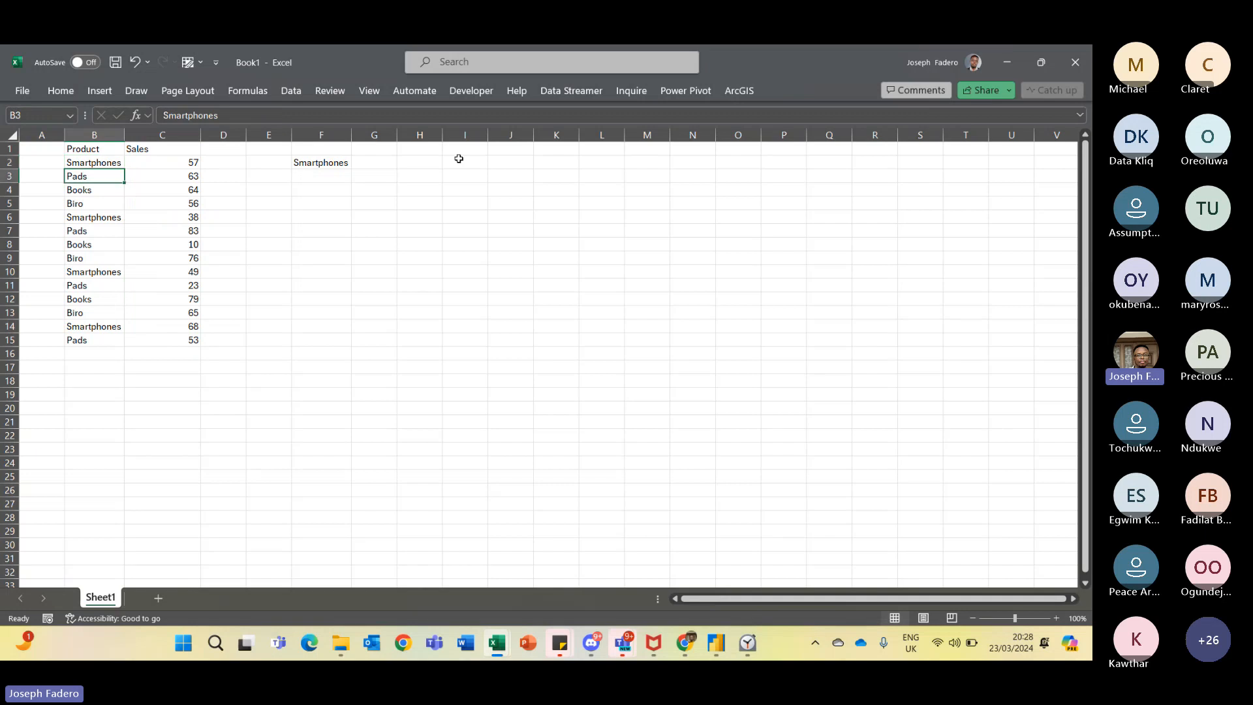
key(Up)
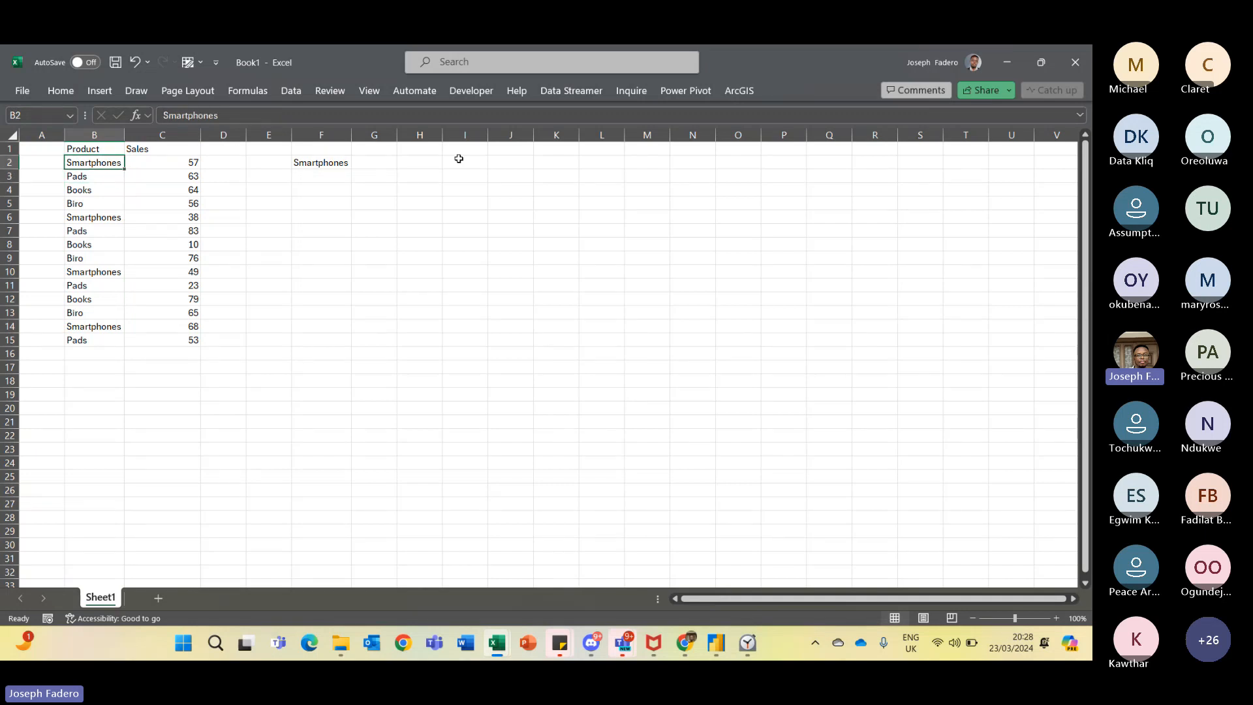
key(Right)
key(Right)
key(Right)
key(Right)
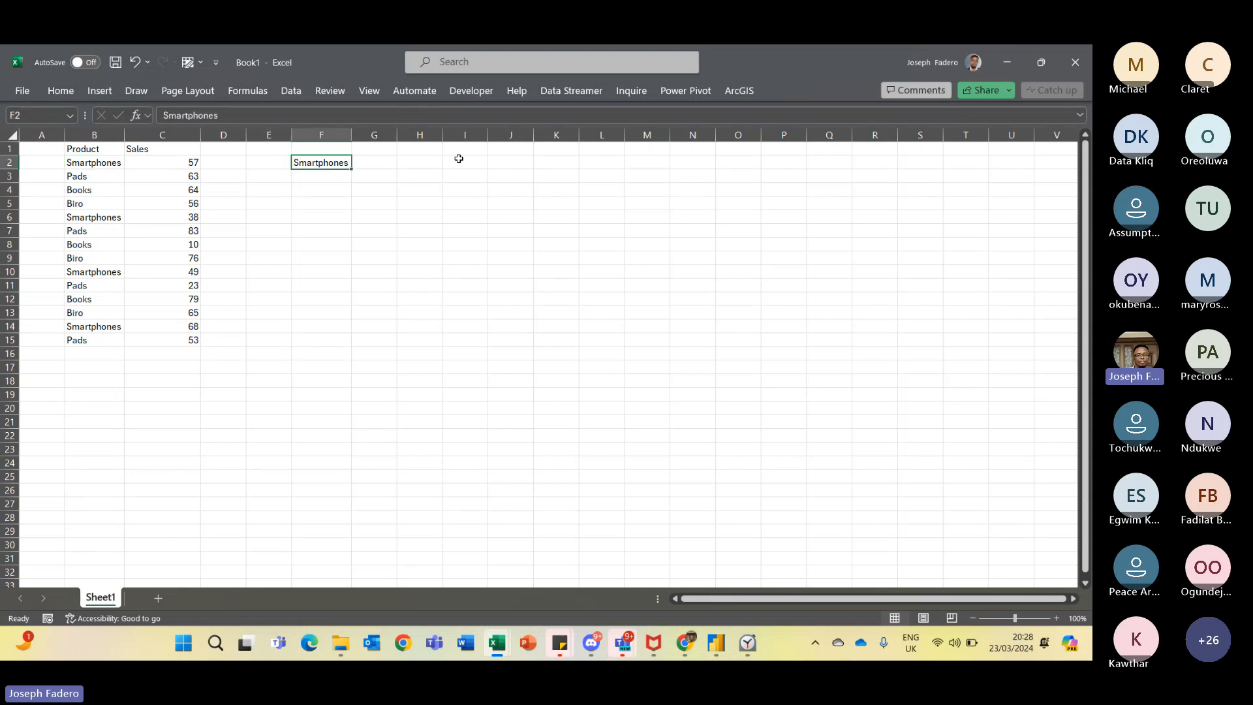
- Copy the Smartphones label from F2 and, in Power BI Desktop, open the options menu of Measures_Table
key(ctrl+c)
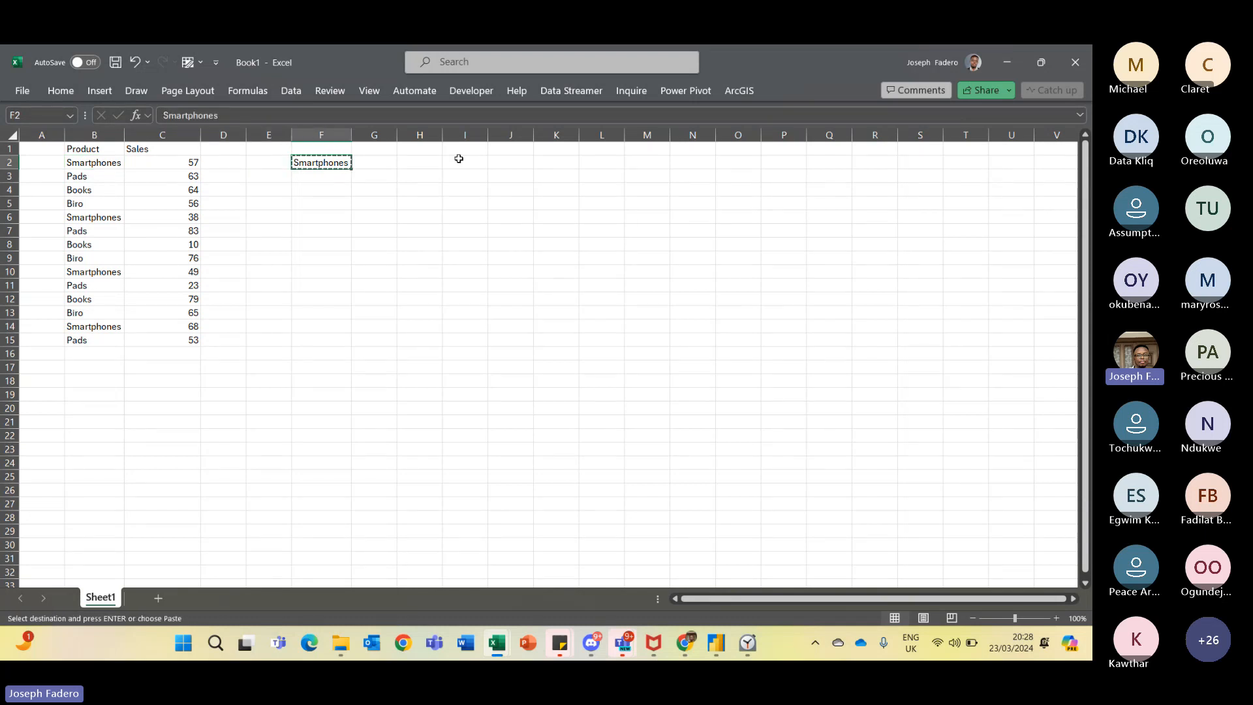
key(alt+Tab)
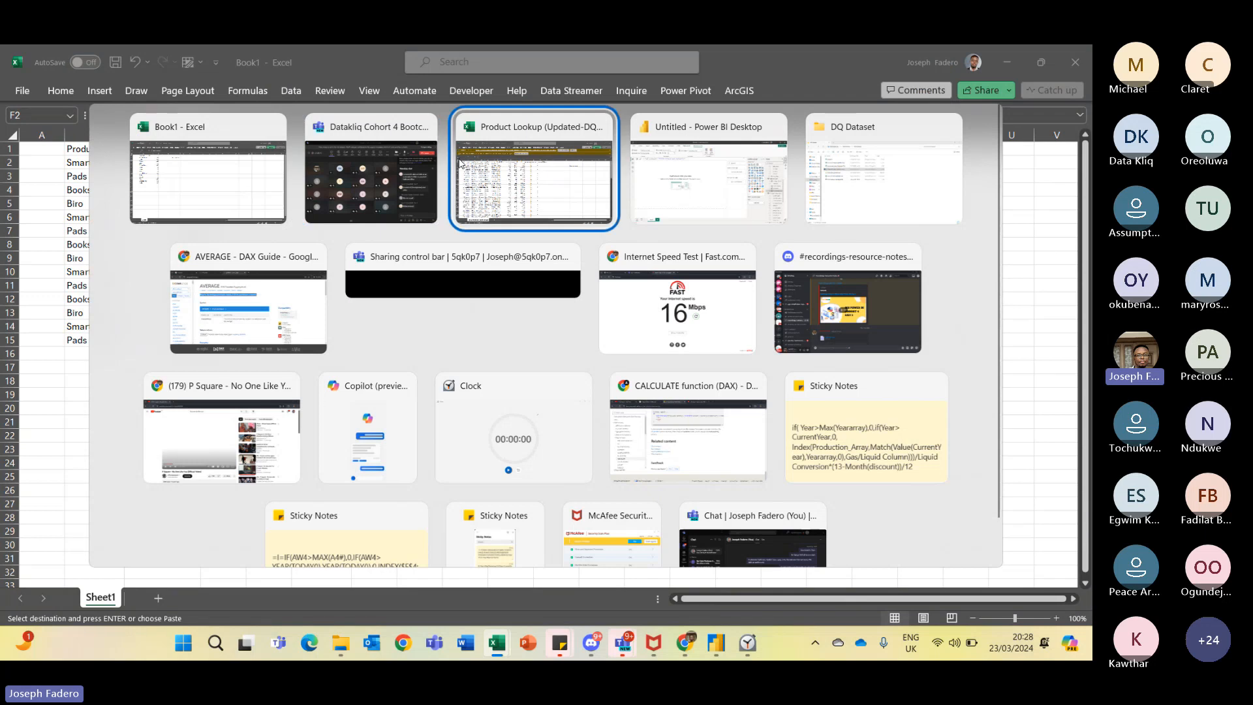
key(alt+Tab)
key(Tab)
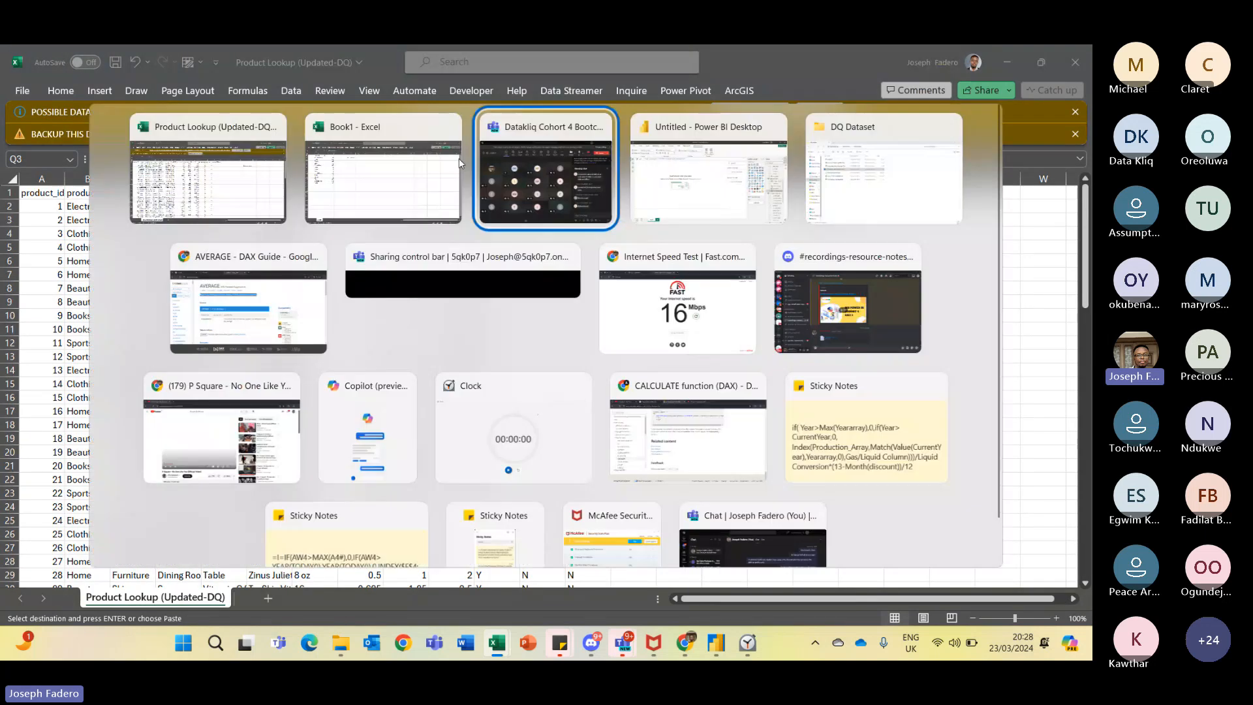
key(Tab)
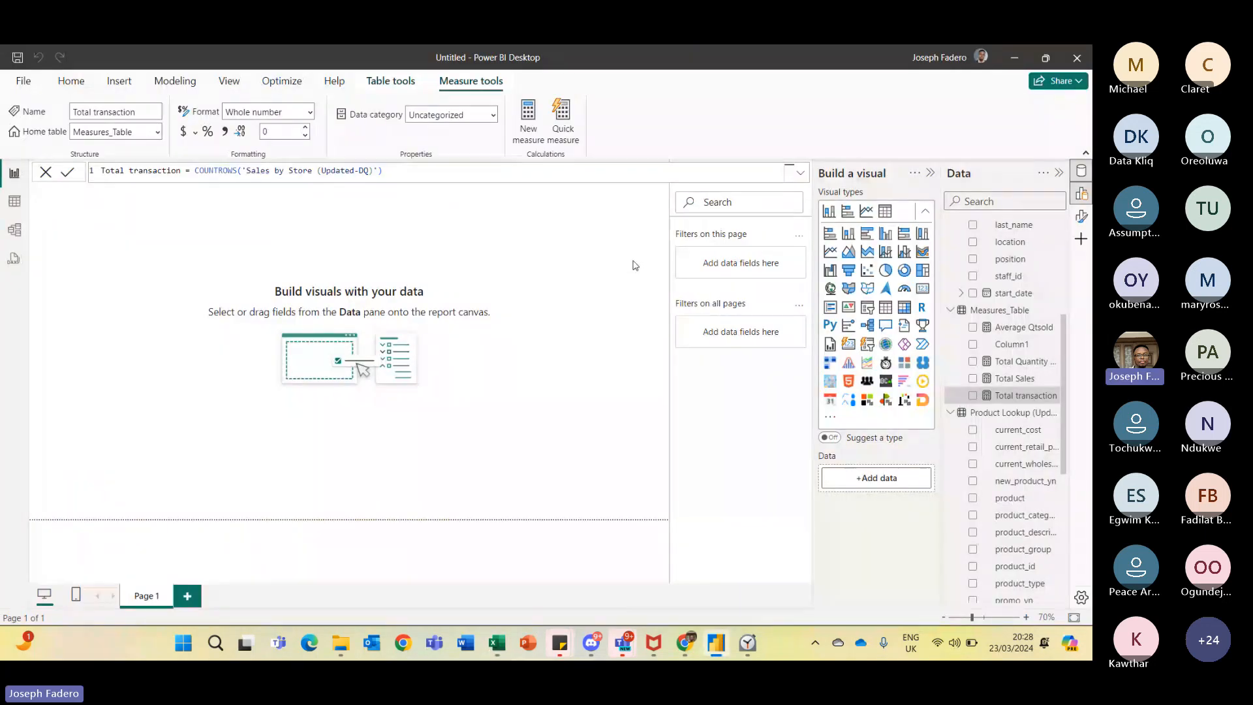
click(633, 265)
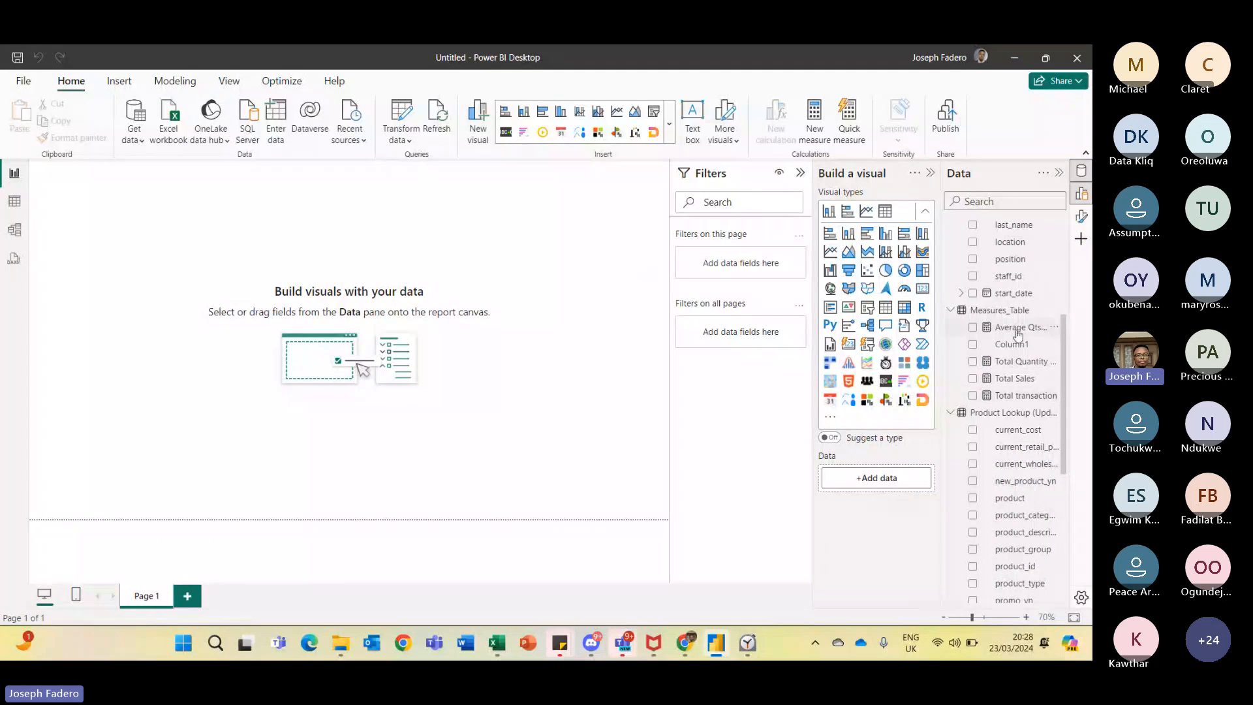
click(1055, 314)
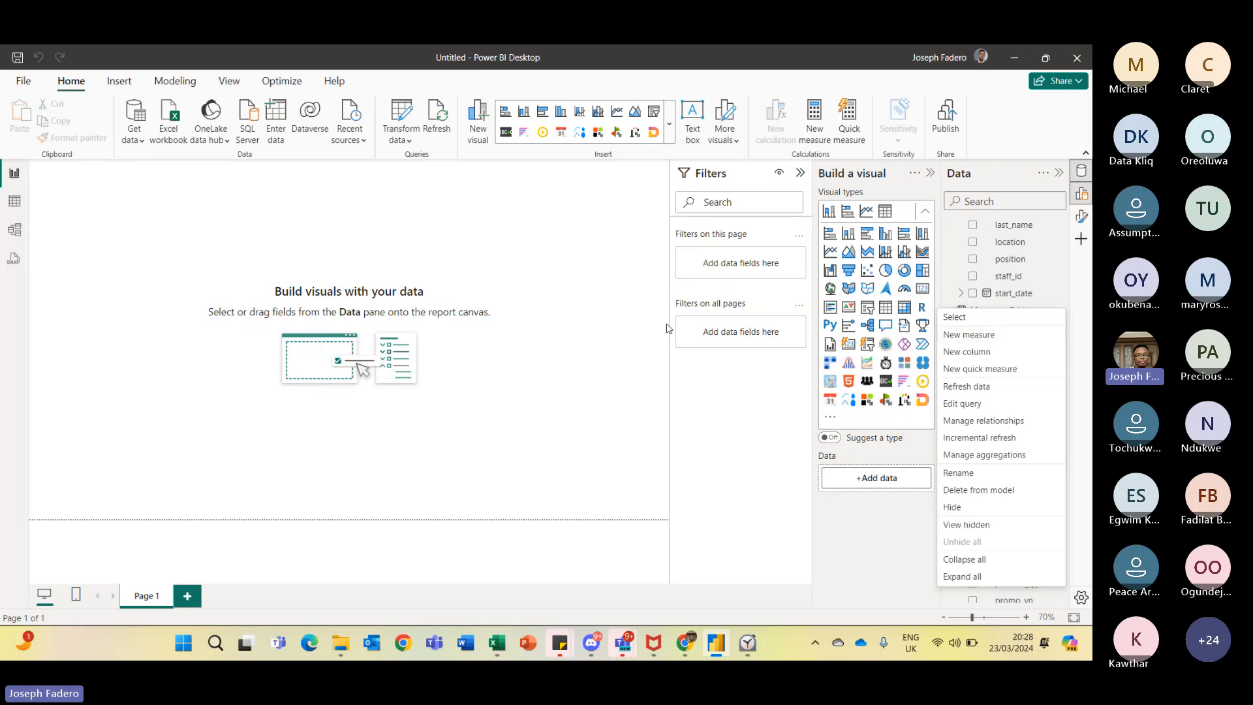
- Look up the CALCULATE function in the DAX Guide in the browser and return to Power BI
key(alt+Tab)
key(alt+Tab)
key(alt+Tab)
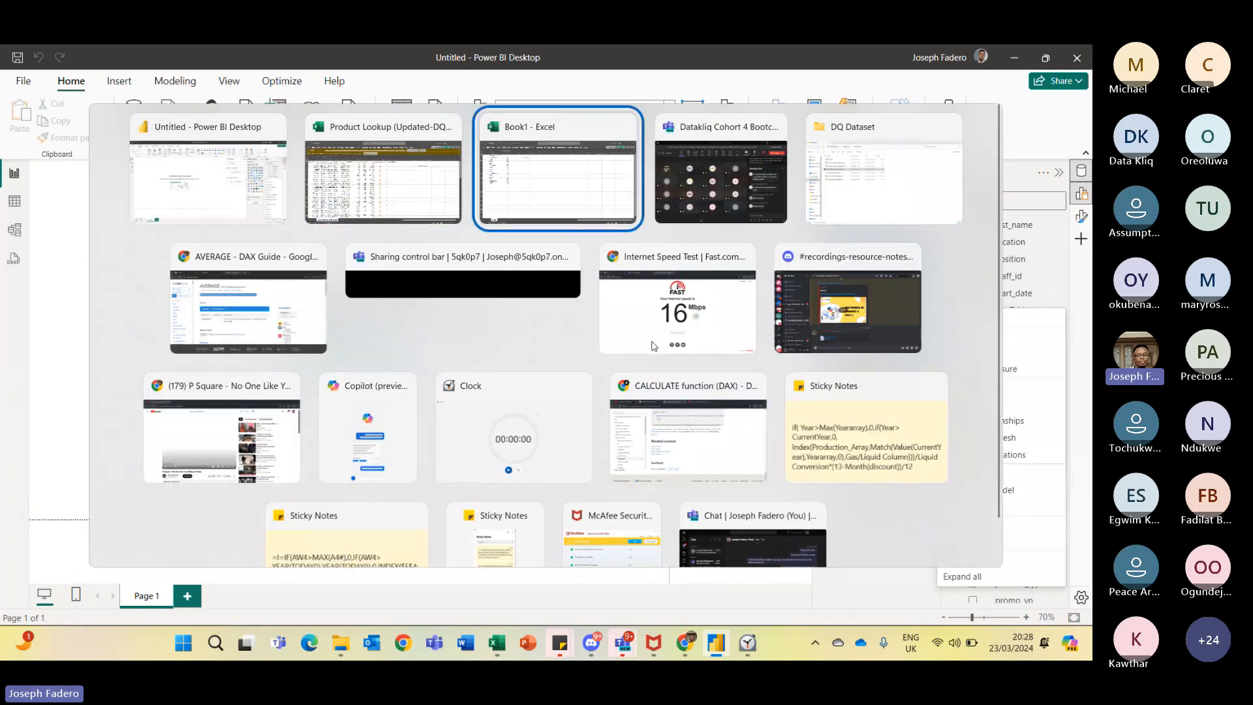
key(alt+Left)
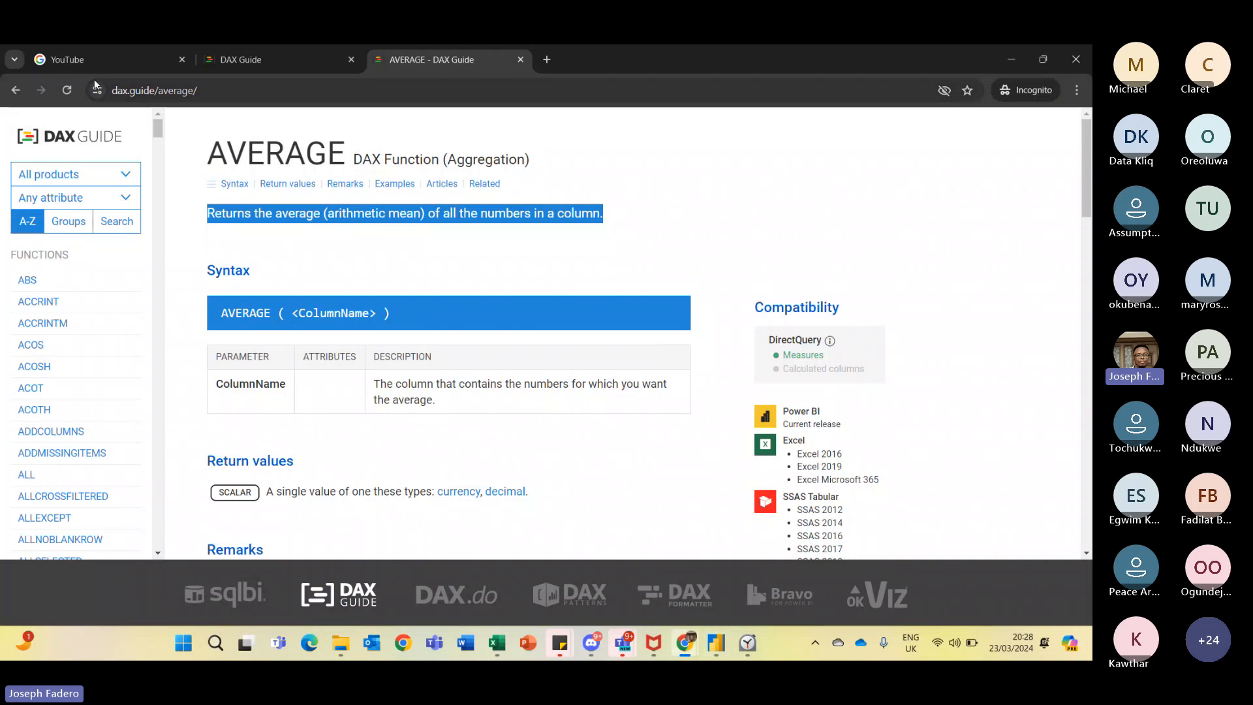
drag(164, 134, 165, 163)
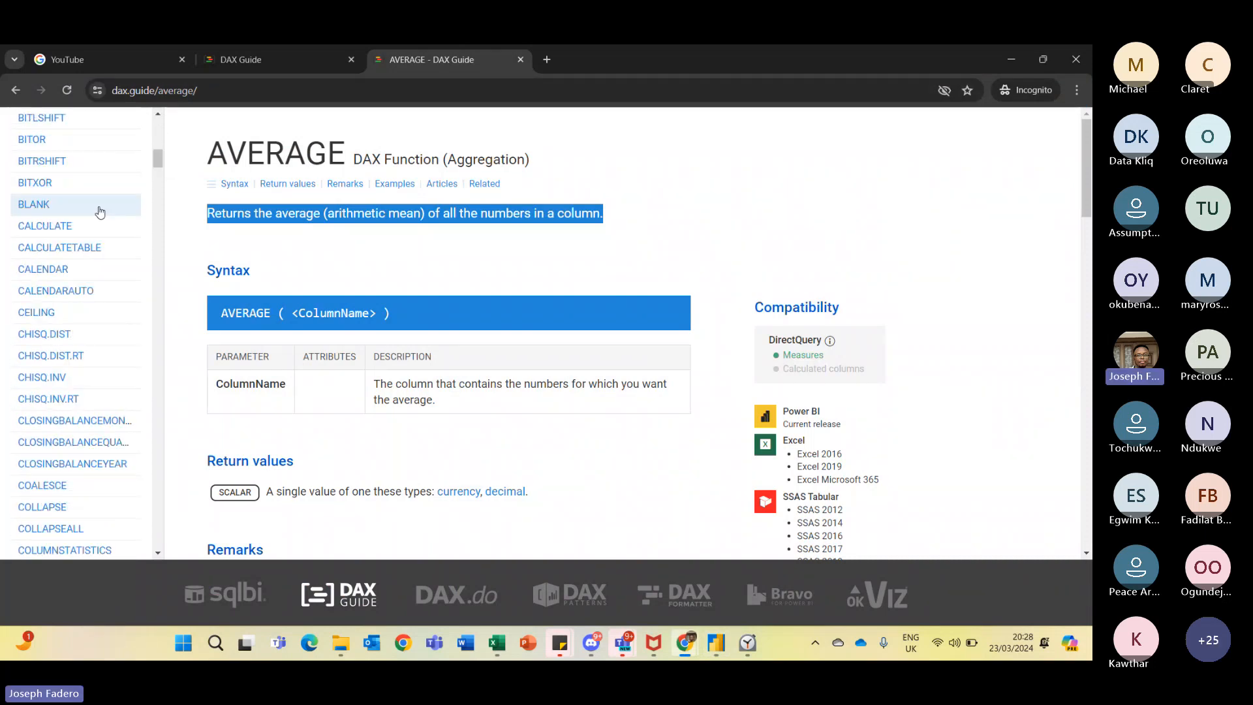
click(96, 226)
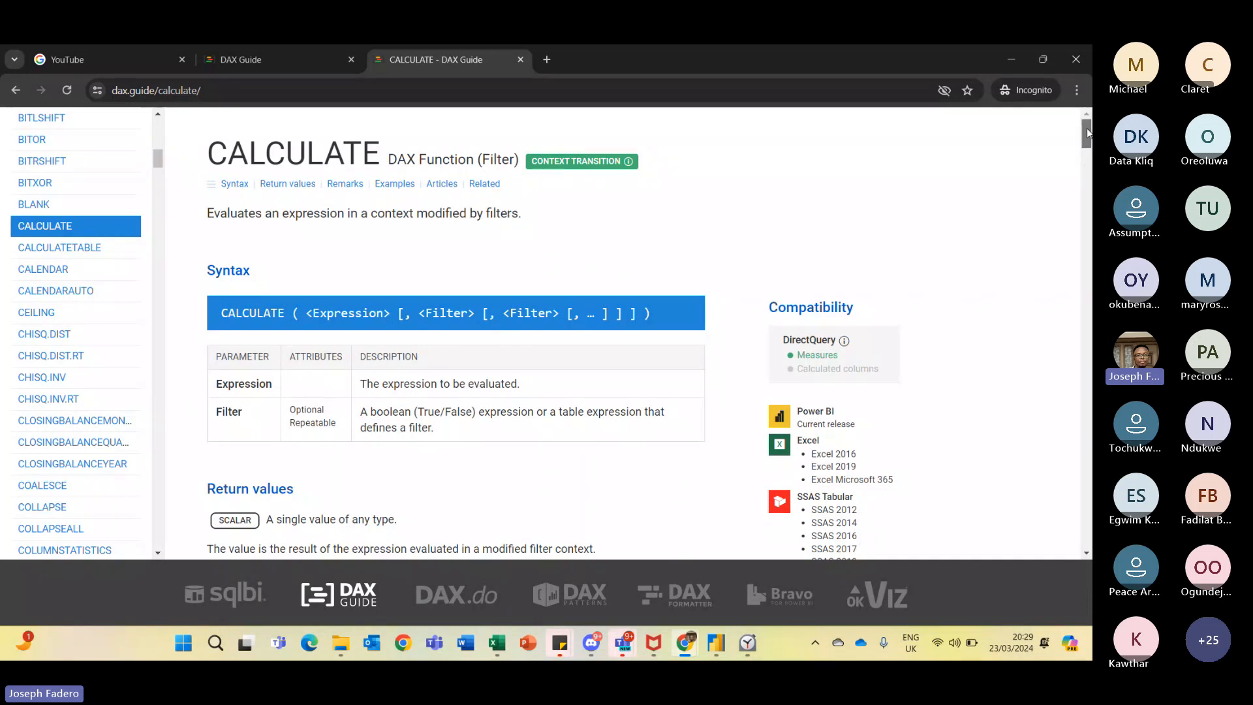
mouse_move(1087, 133)
mouse_down()
mouse_move(1090, 157)
mouse_move(1088, 132)
mouse_up()
key(alt+Tab)
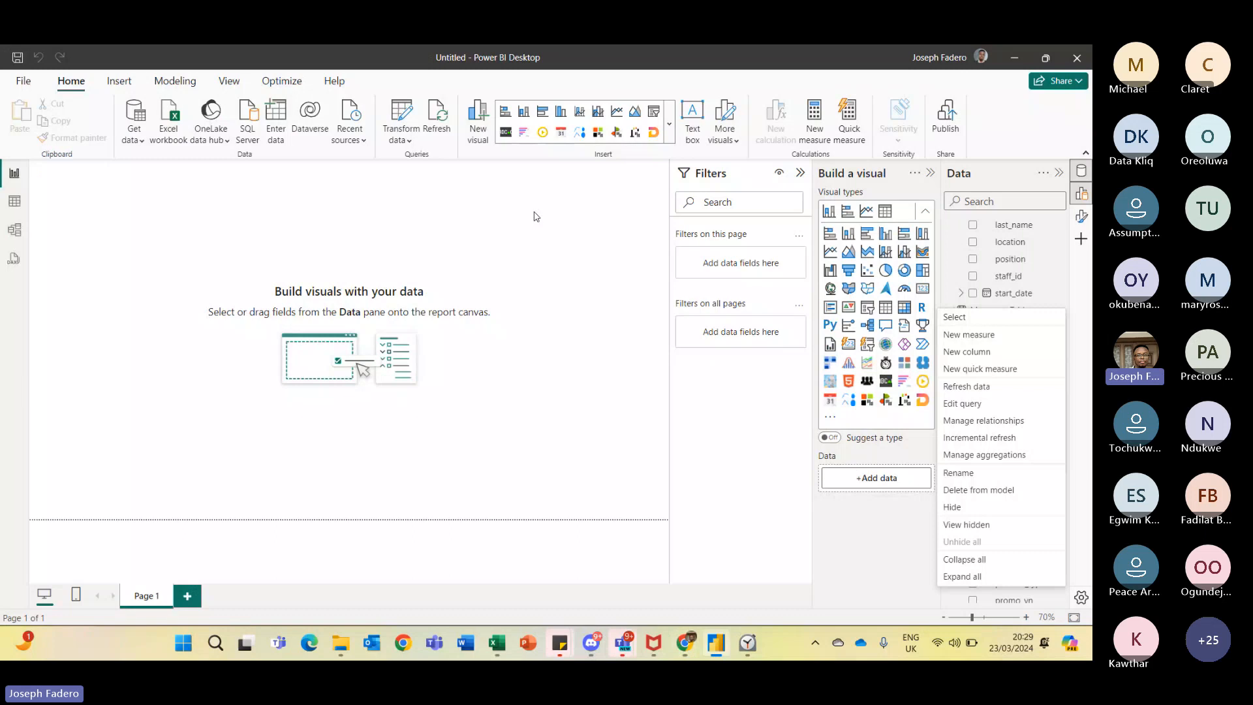
- Create a new measure in Measures_Table named Smartphones Sales
click(999, 336)
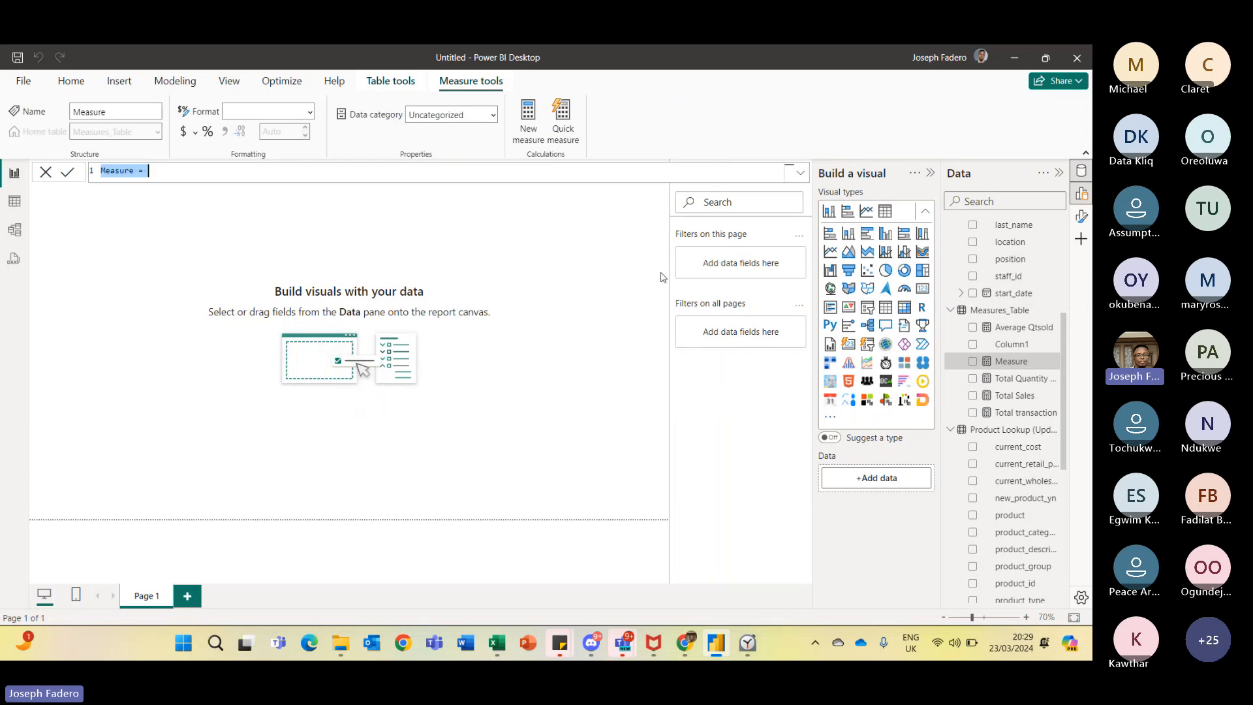
text(Smartphones Sales -)
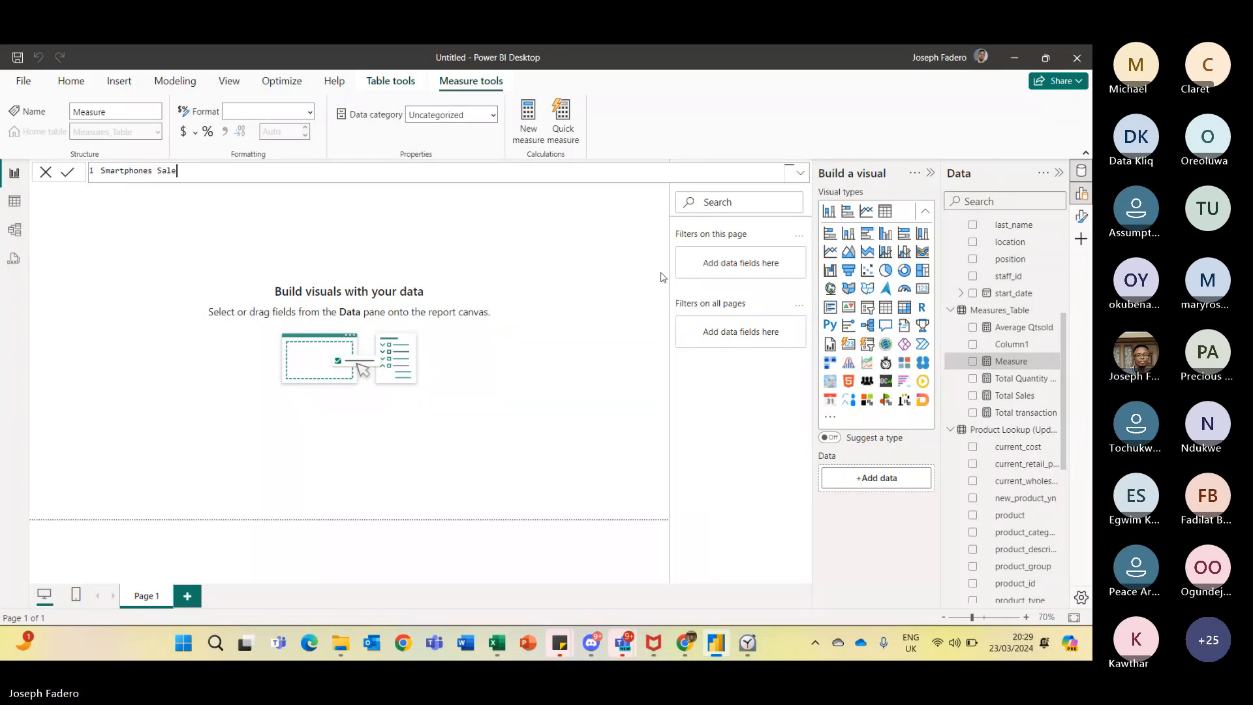
key(BackSpace)
key(BackSpace)
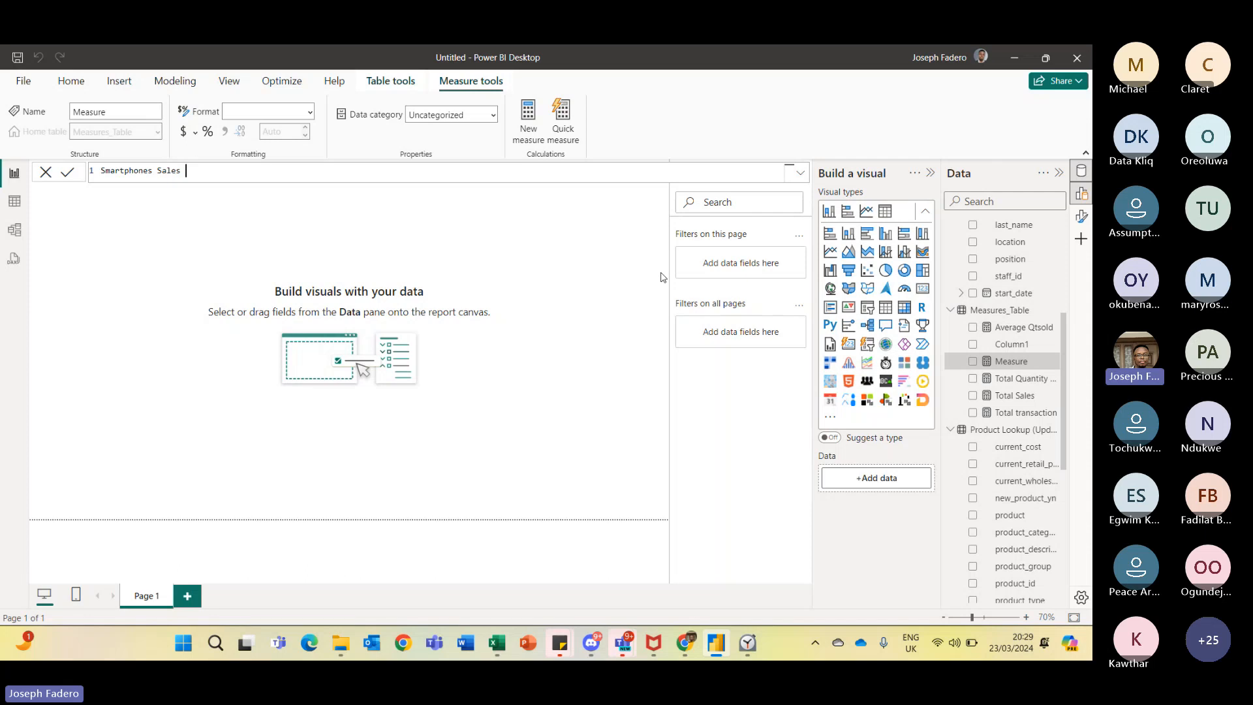
- Begin the Smartphones Sales formula as CALCULATE over [Total Sales], filtered on 'Product Lookup (Updated-DQ)'[product]
text(= Ca)
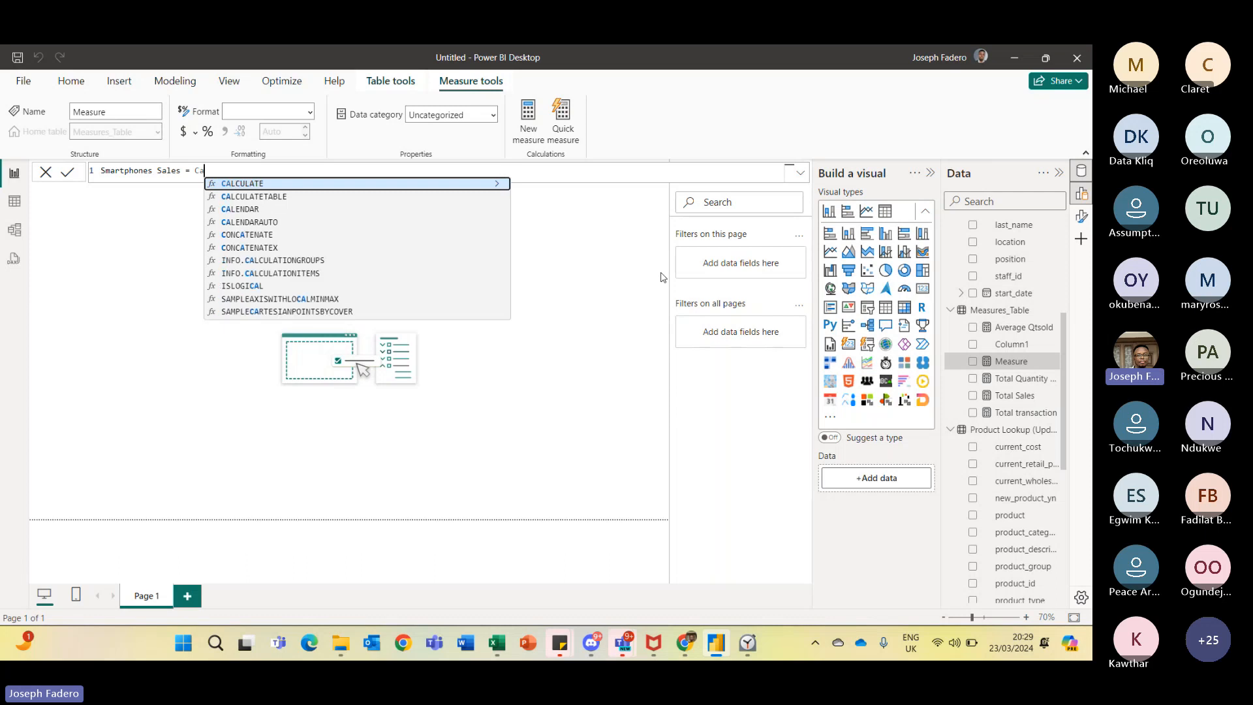
text(l)
key(Tab)
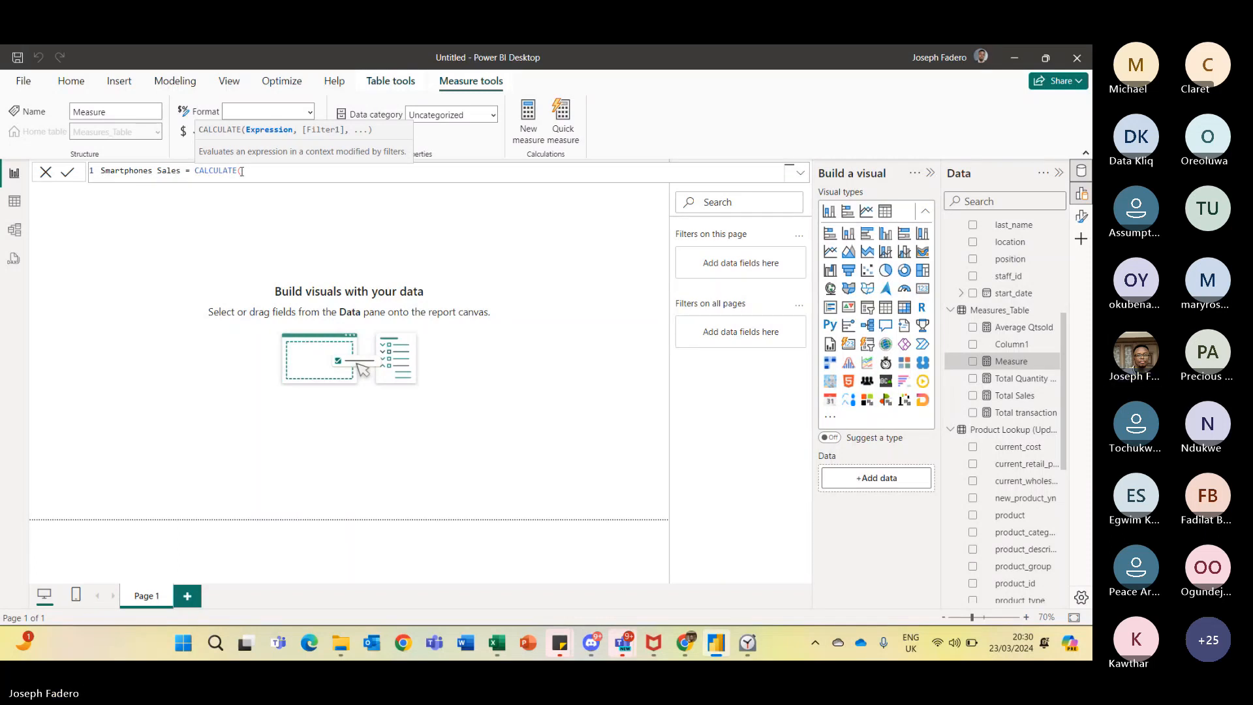
text(Sale)
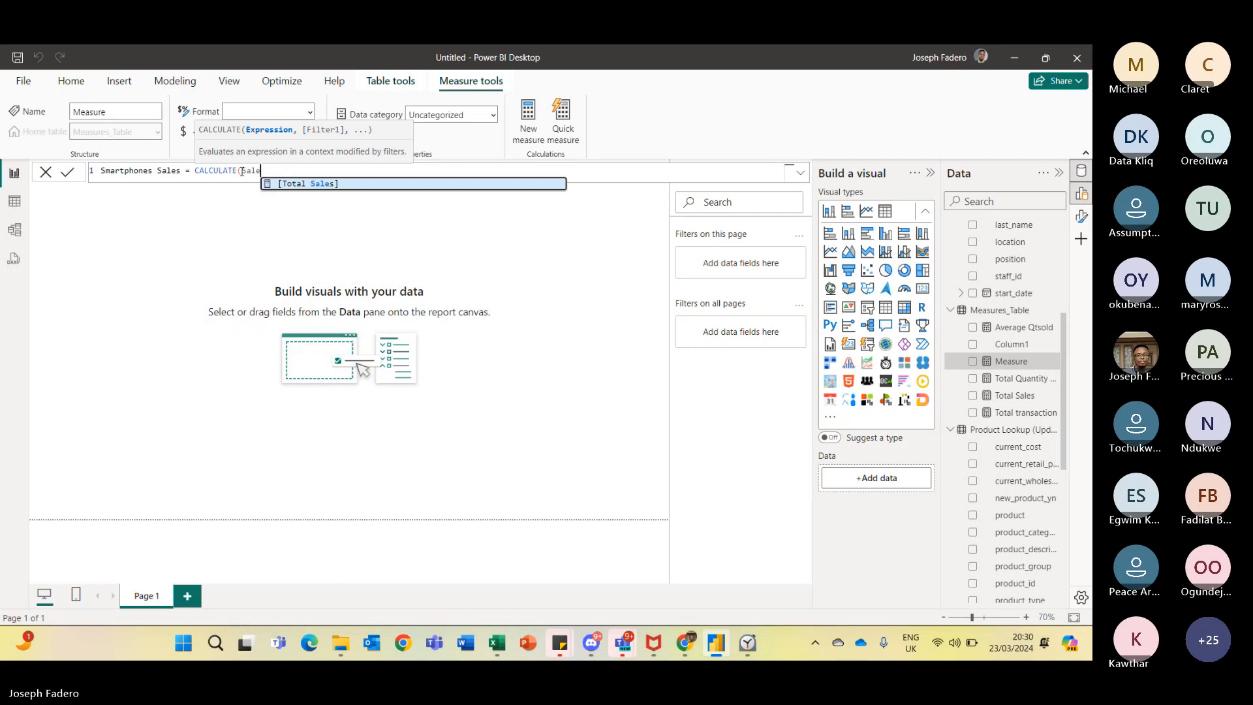
key(Tab)
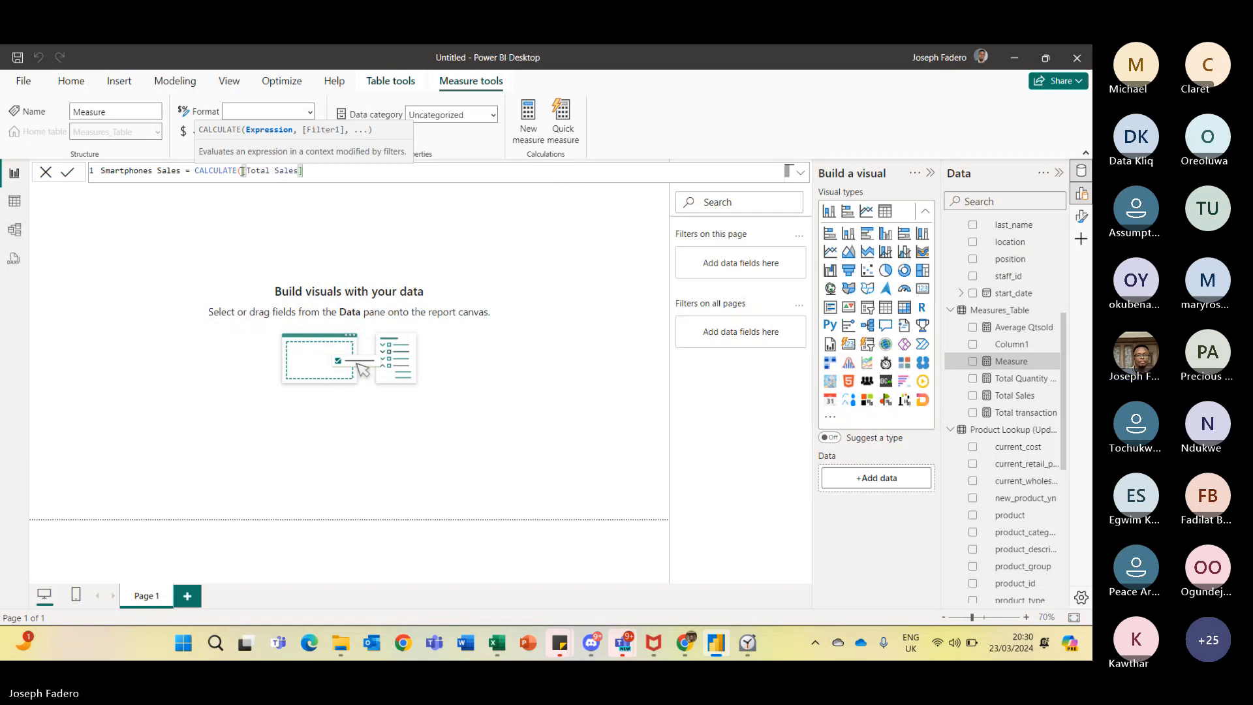
text(,)
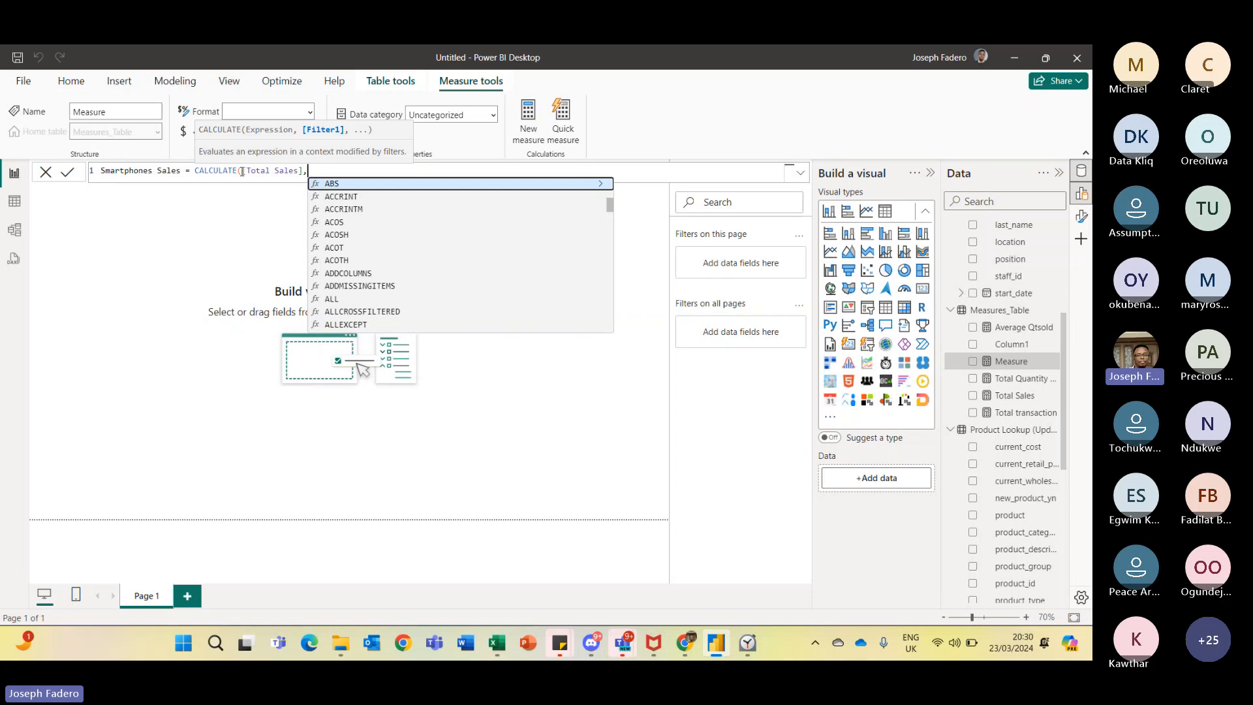
text(Q)
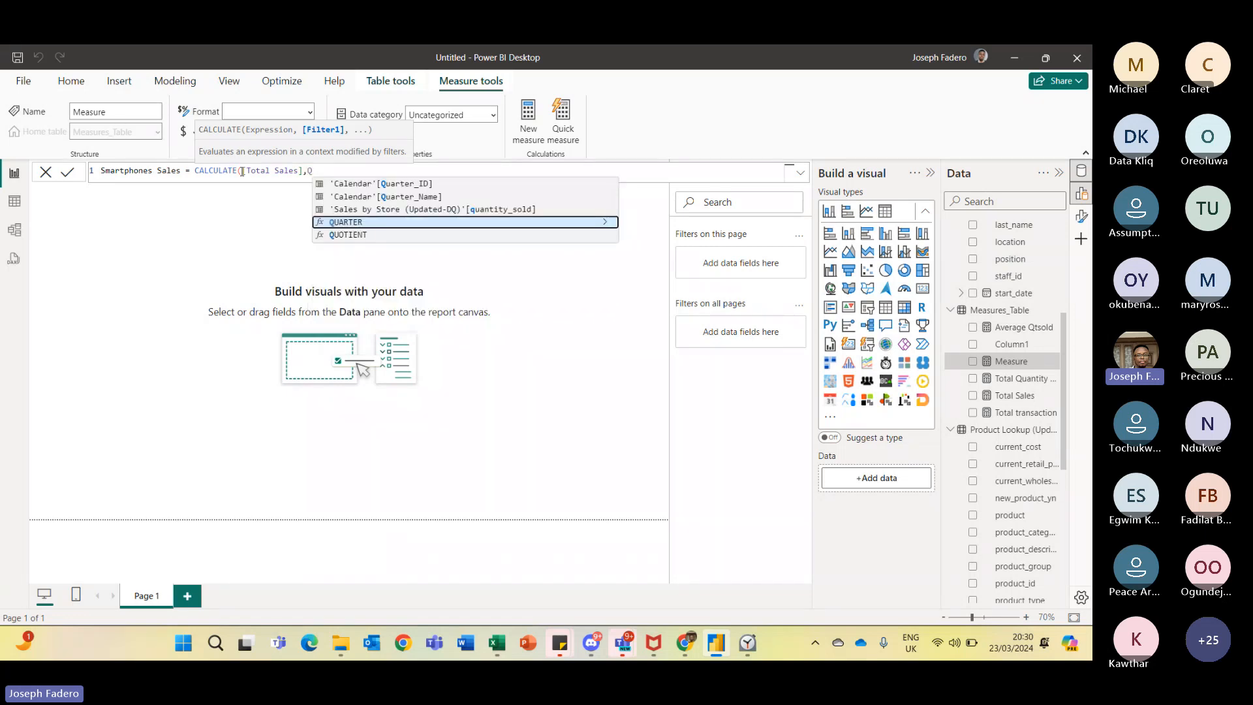
key(BackSpace)
text(P)
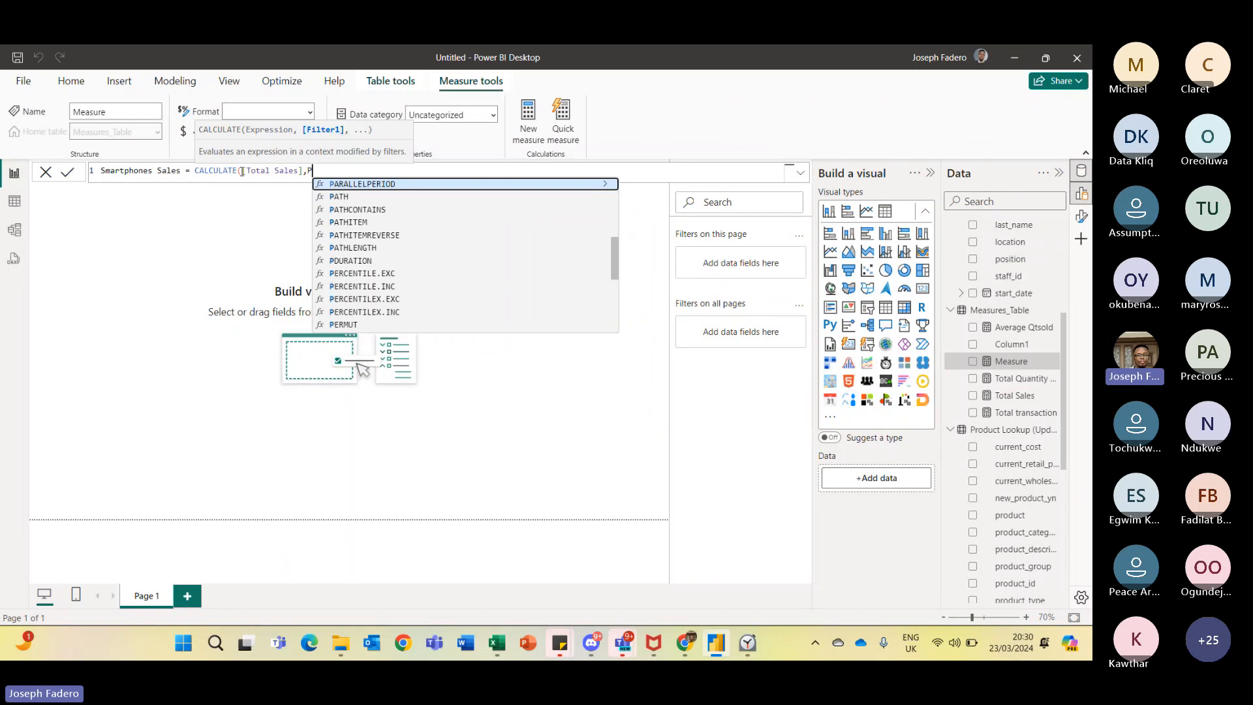
text(rod)
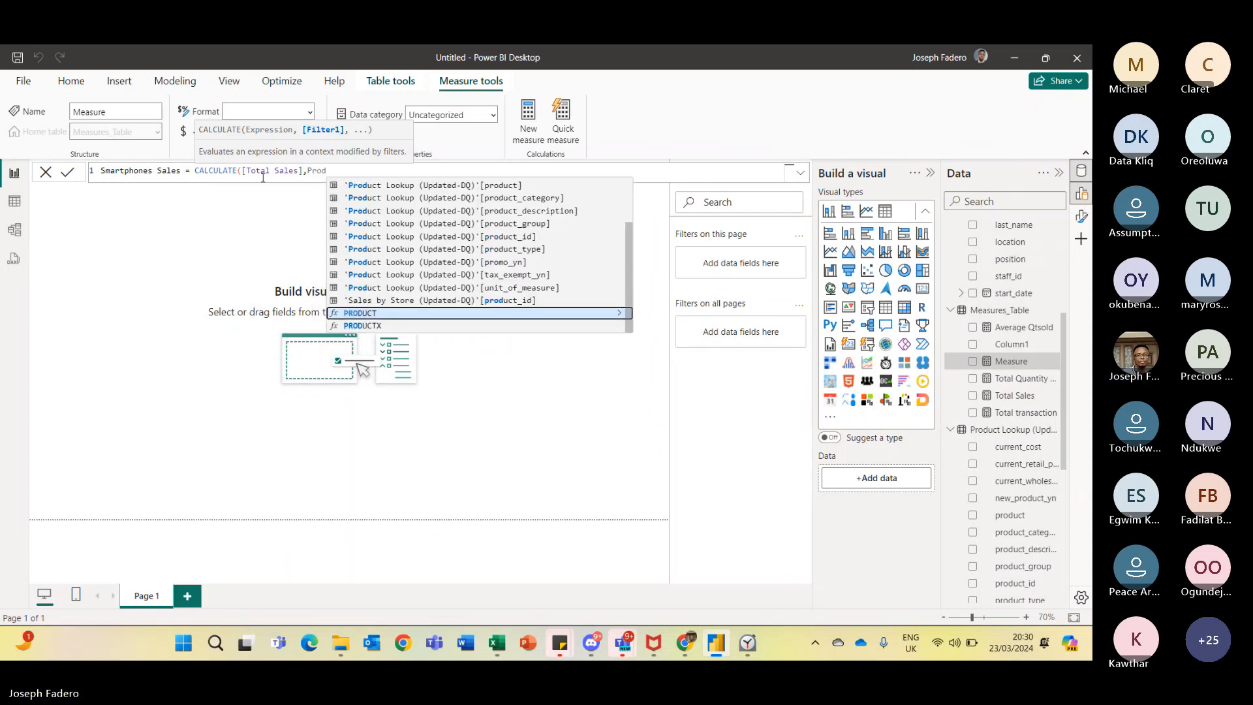
click(467, 188)
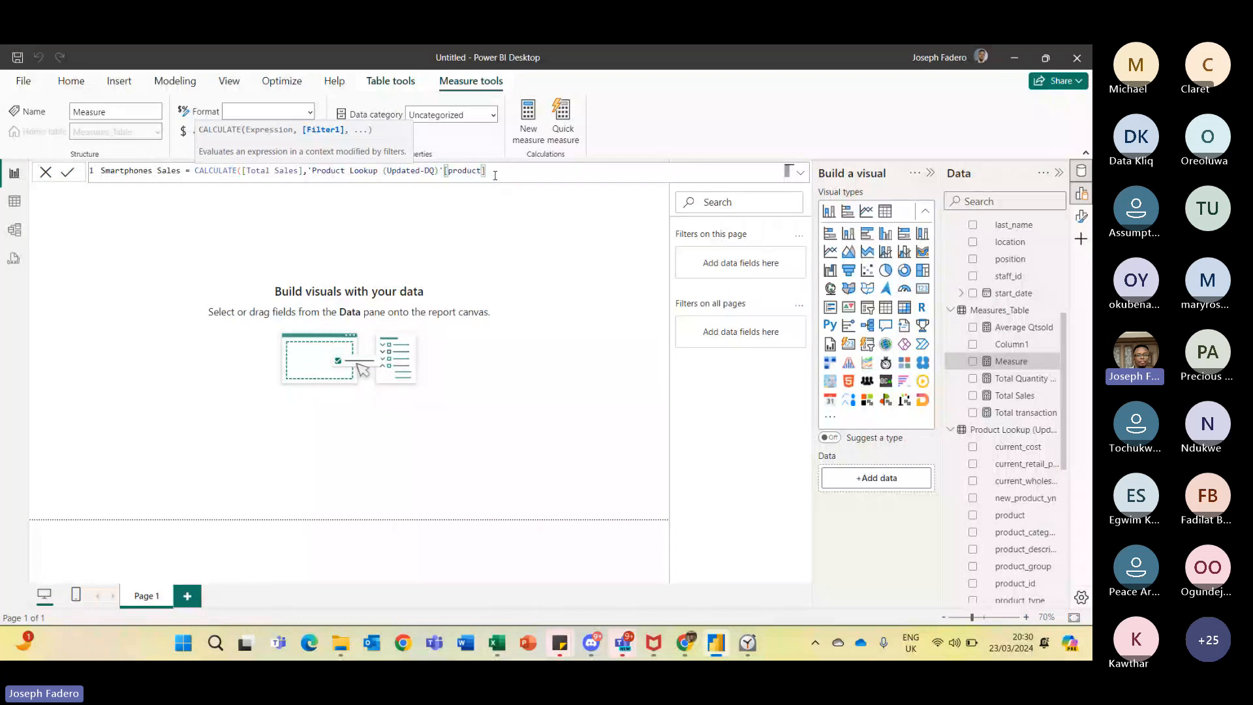
- Complete the filter so the product column equals "Smartphones" in quotes
text(=Smartphone)
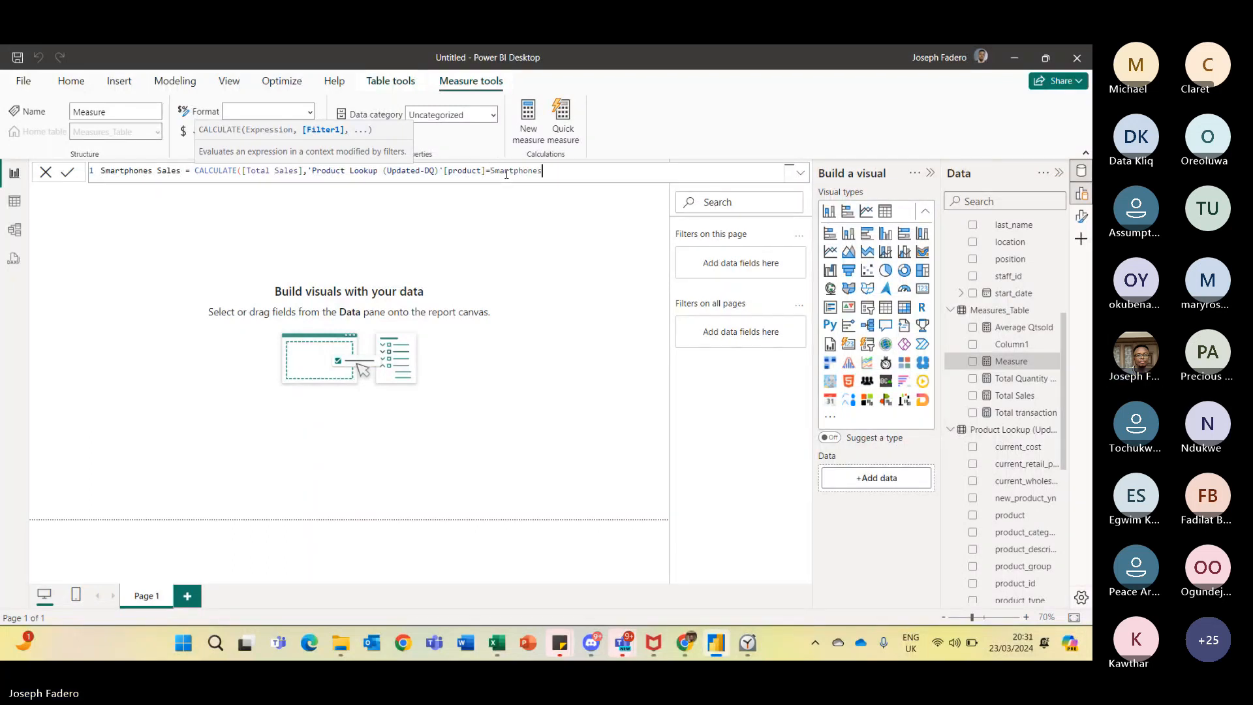
text(s)
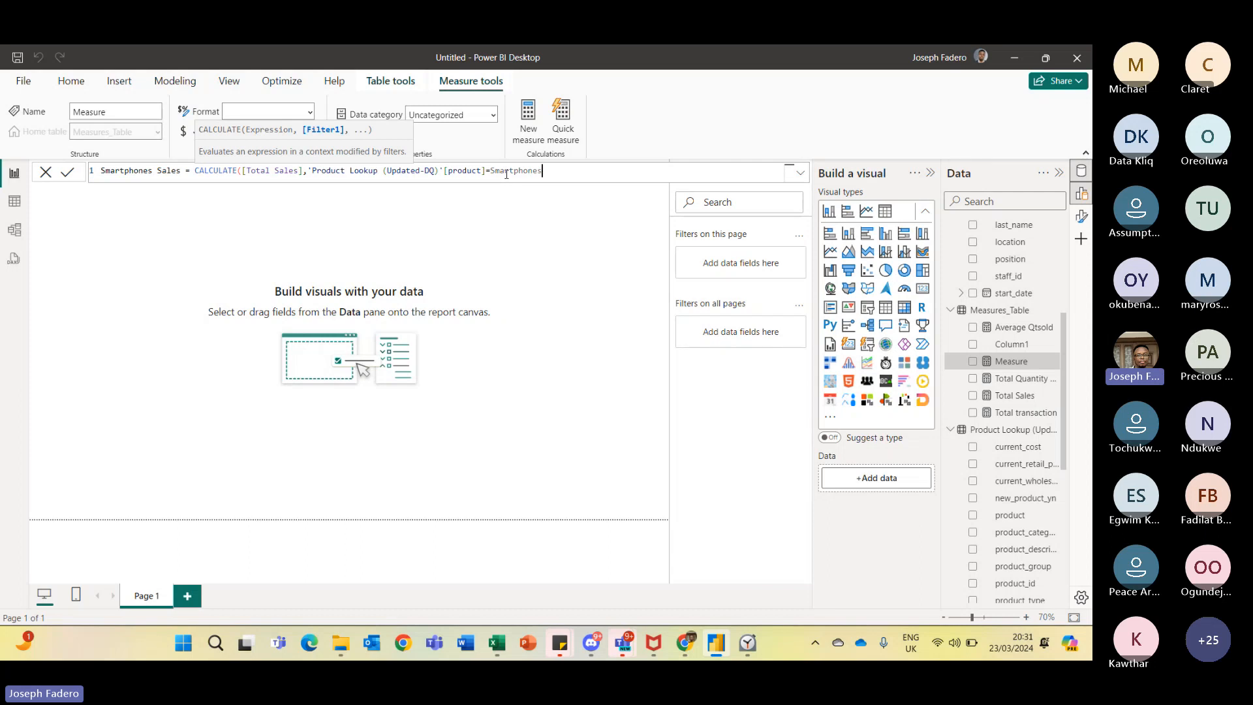
key(ctrl+Left)
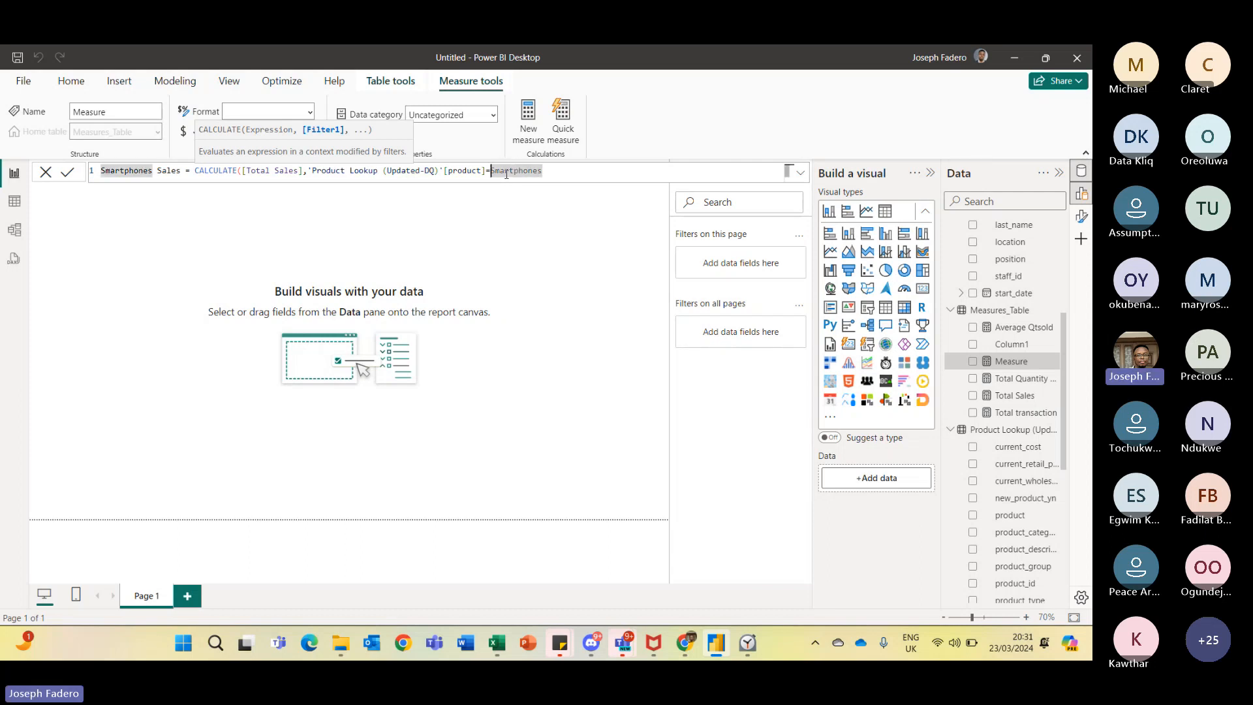
text(")
key(BackSpace)
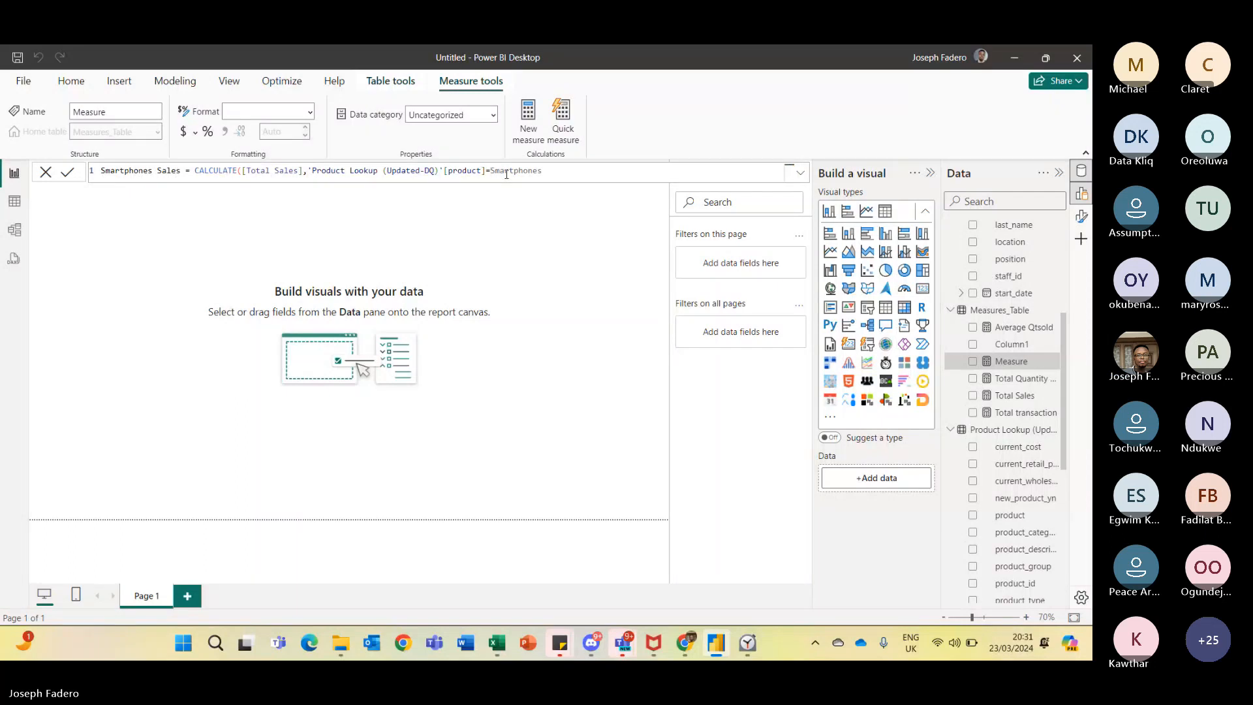
text(")
click(560, 170)
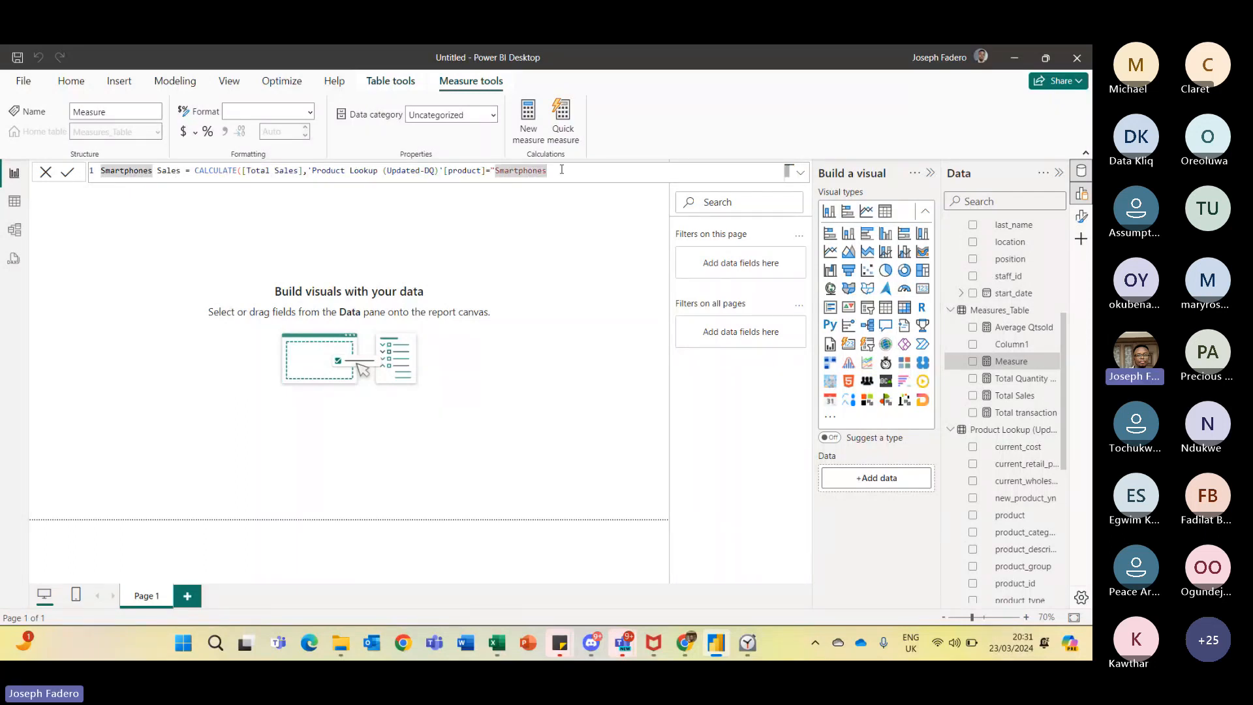
text(")
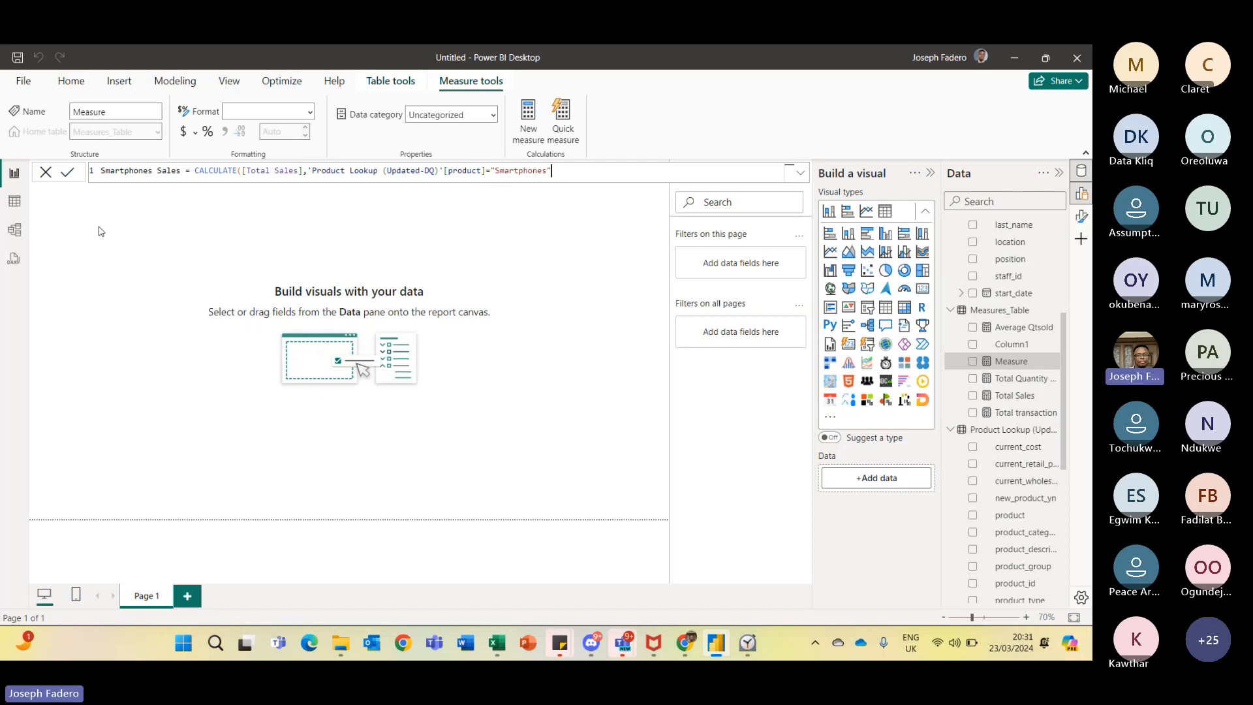
- Close and commit the Smartphones Sales measure, then add it to the report canvas as a card
click(71, 174)
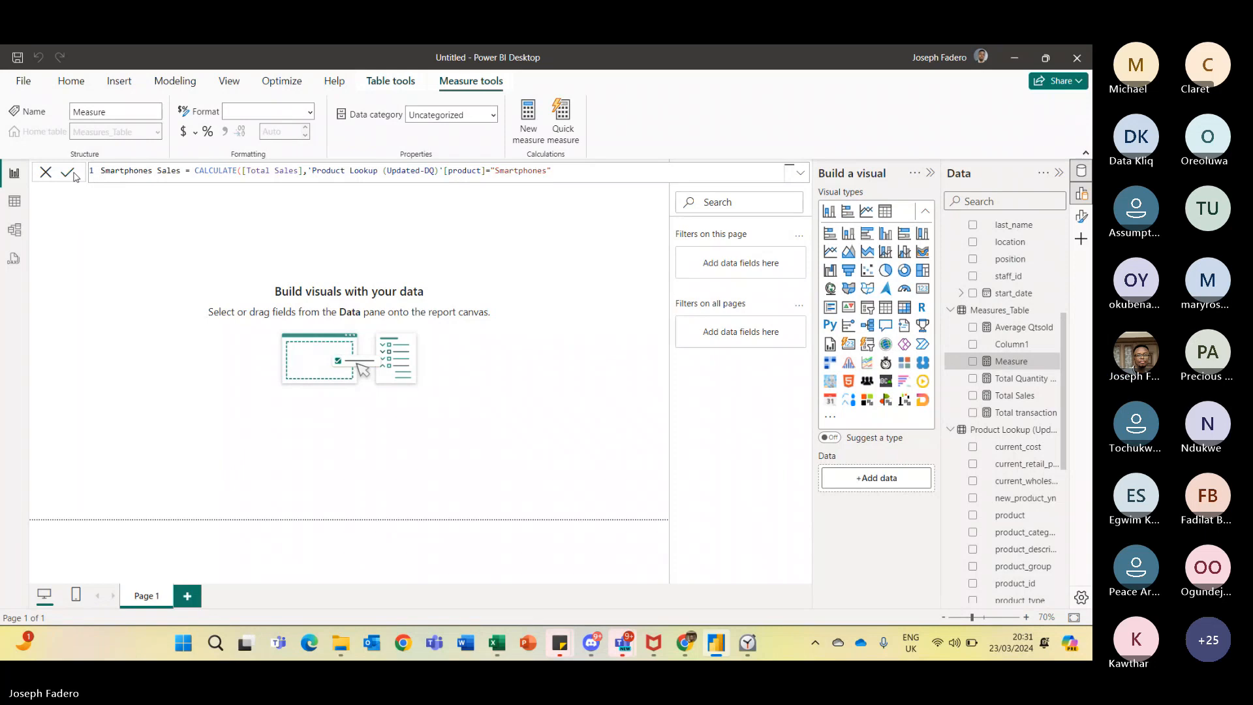
click(241, 173)
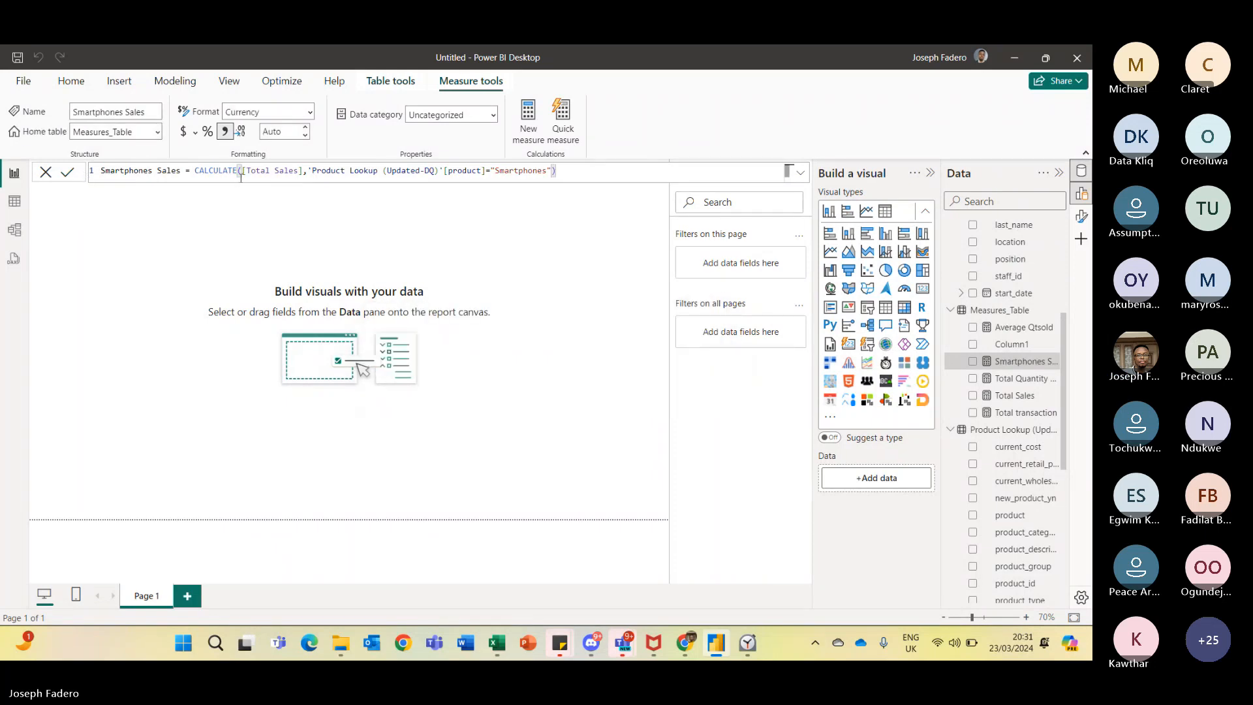
click(973, 362)
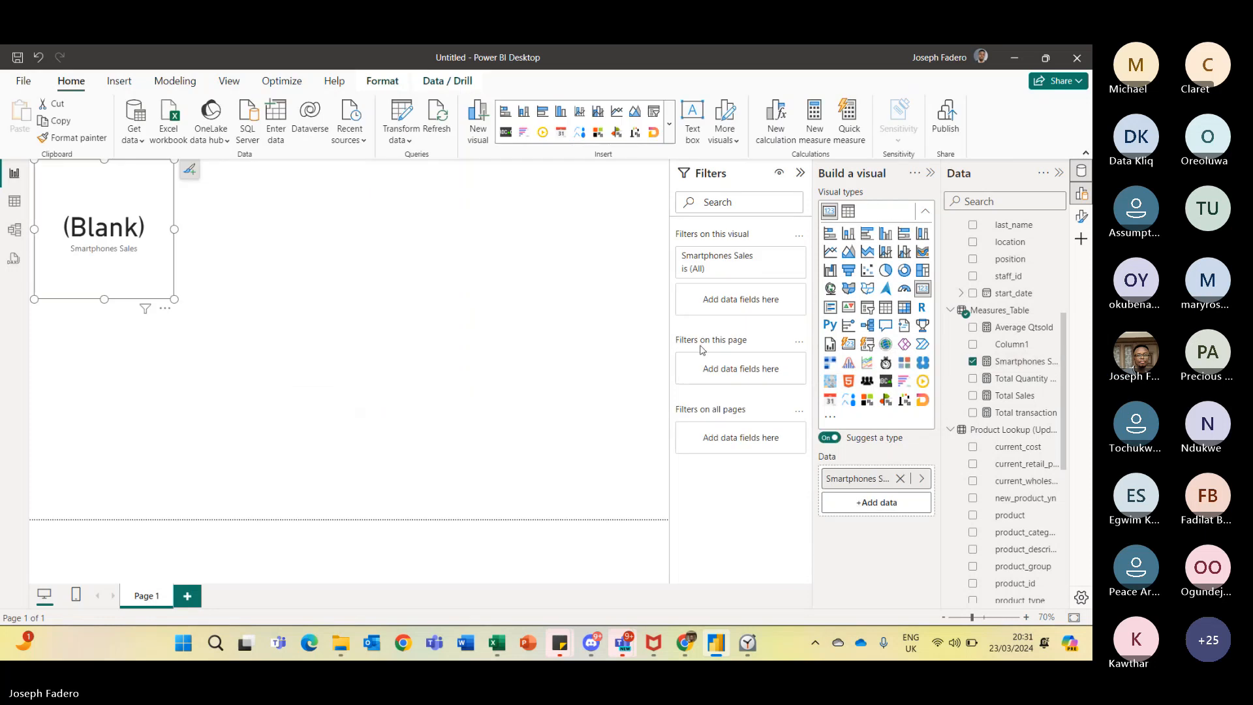
- Switch to the Product Lookup workbook in Excel to check the product_category column header, then return
key(alt+Tab)
key(alt+Tab)
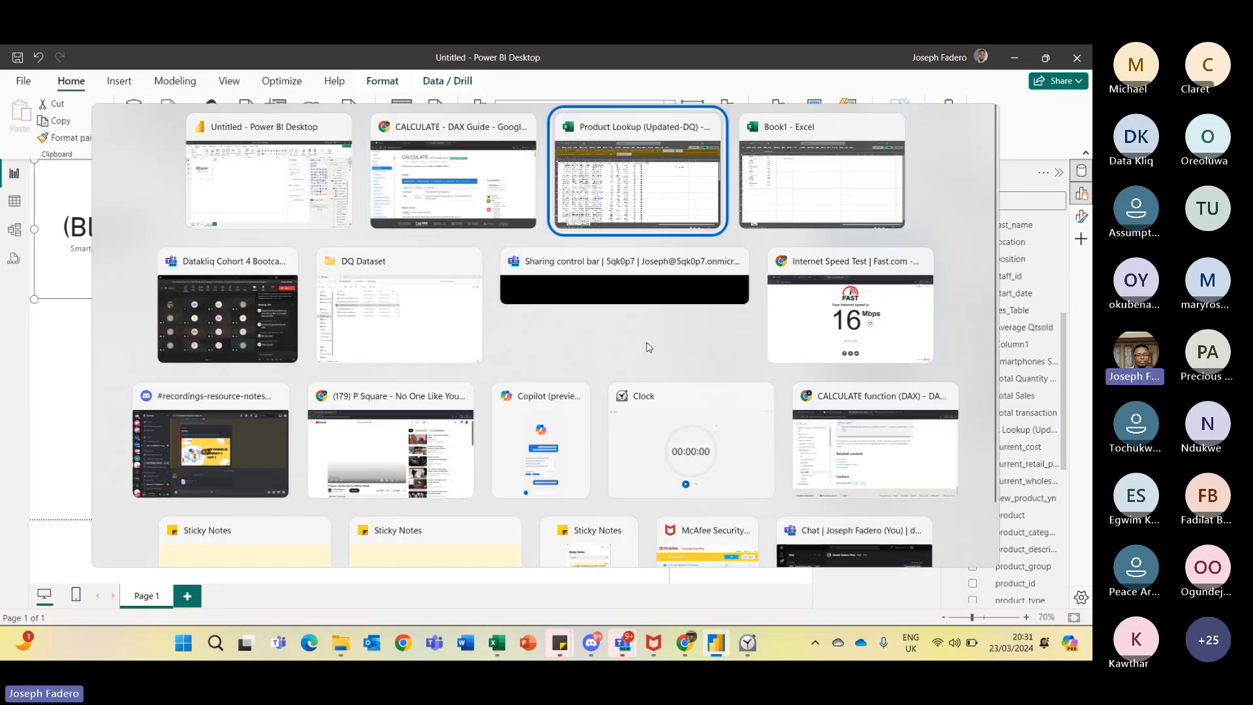
key(ctrl+Left)
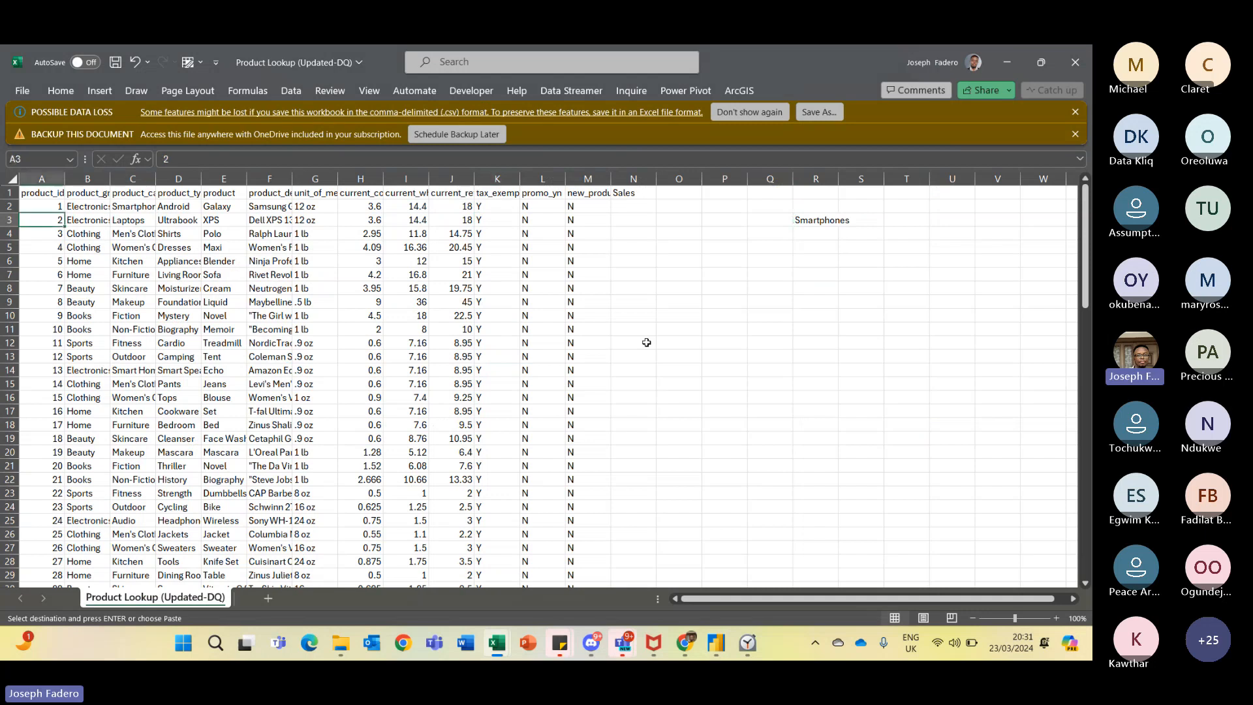
key(ctrl+Up)
key(Right)
key(Right)
key(Right)
key(Left)
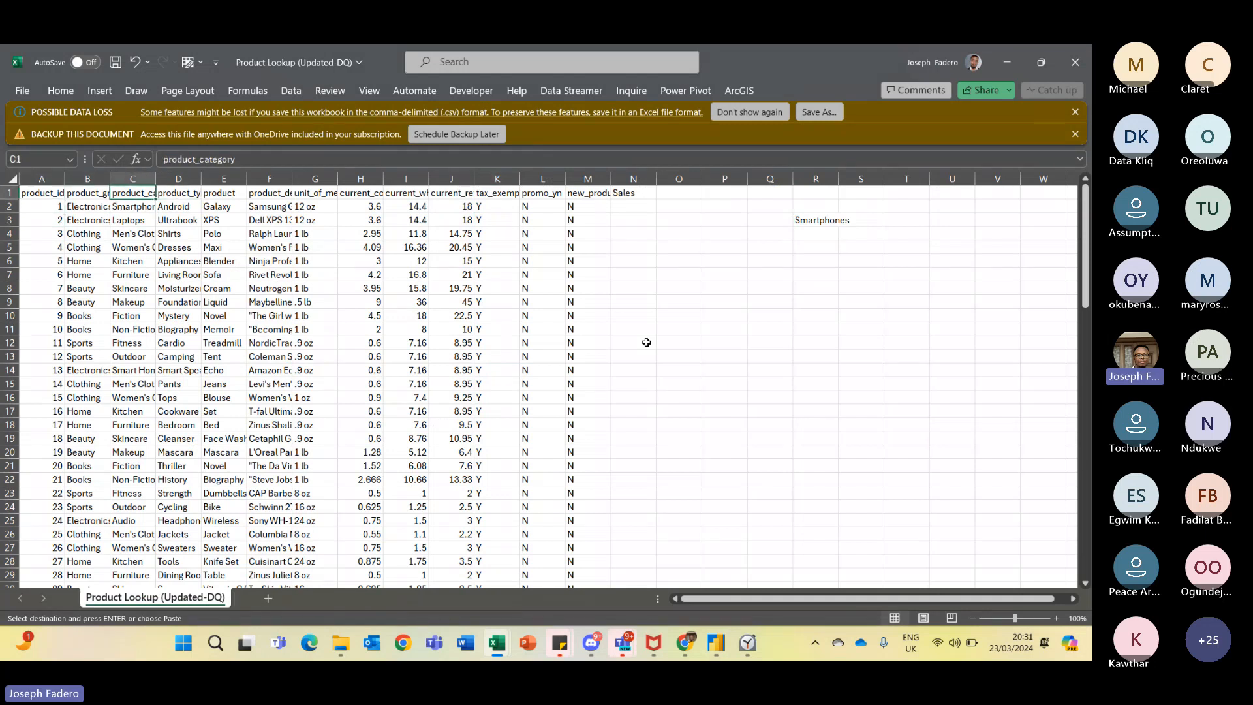
key(alt+Tab)
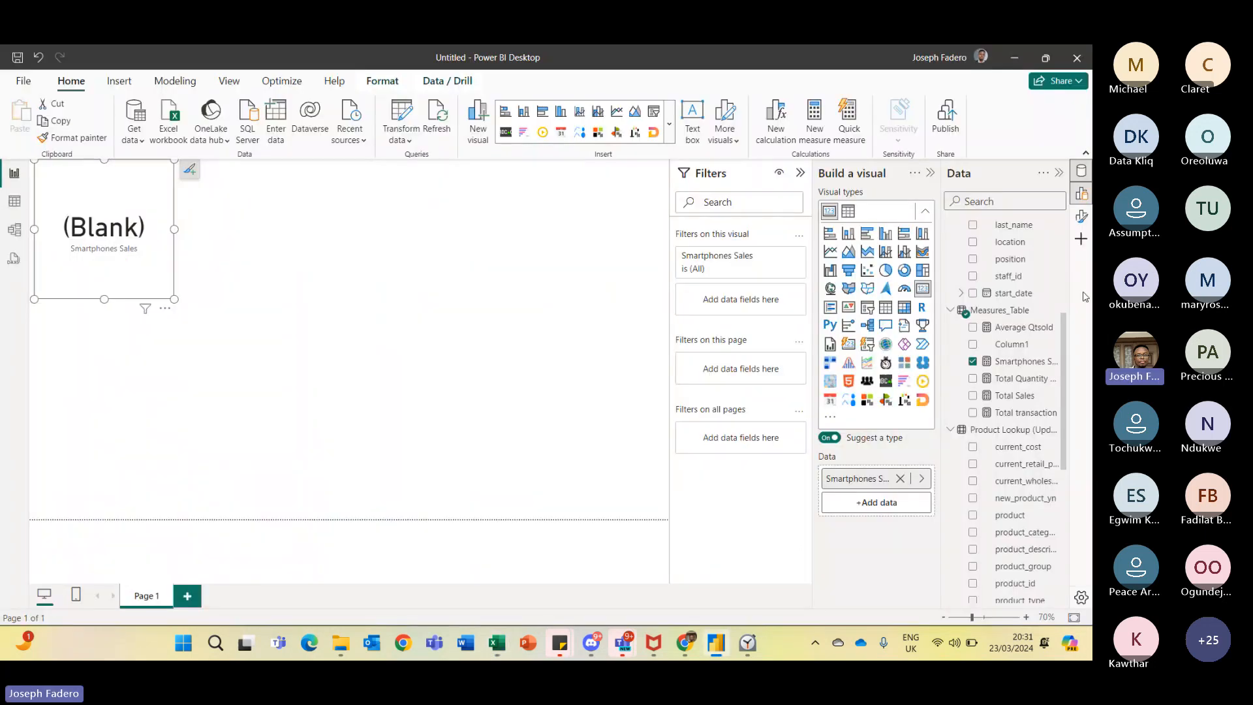
- Edit the Smartphones Sales measure to filter on [product_category] instead of [product] and commit it
click(995, 362)
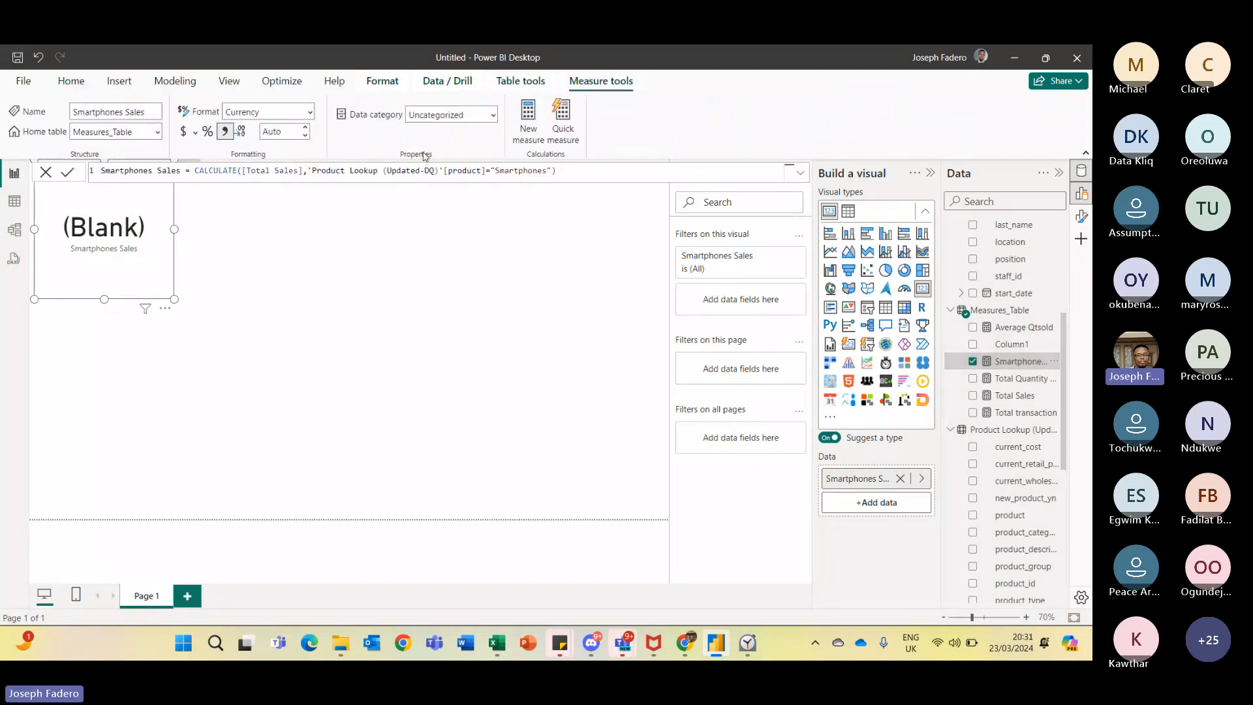
double_click(380, 169)
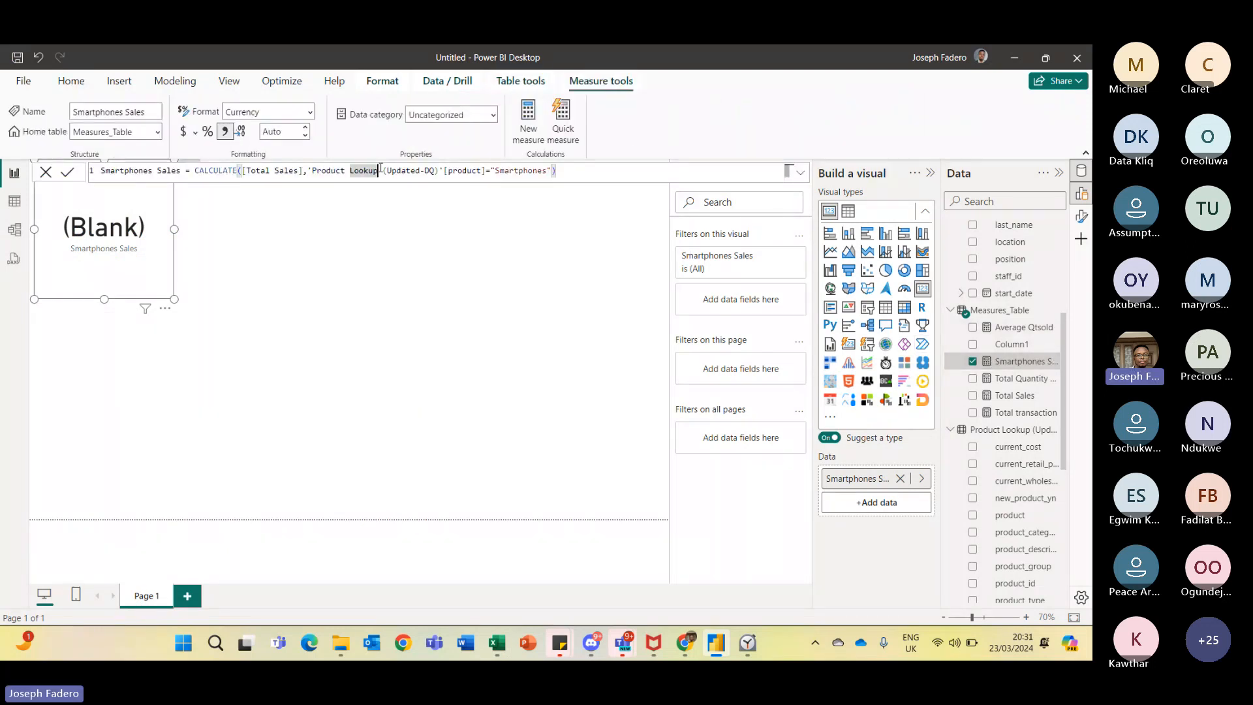
key(BackSpace)
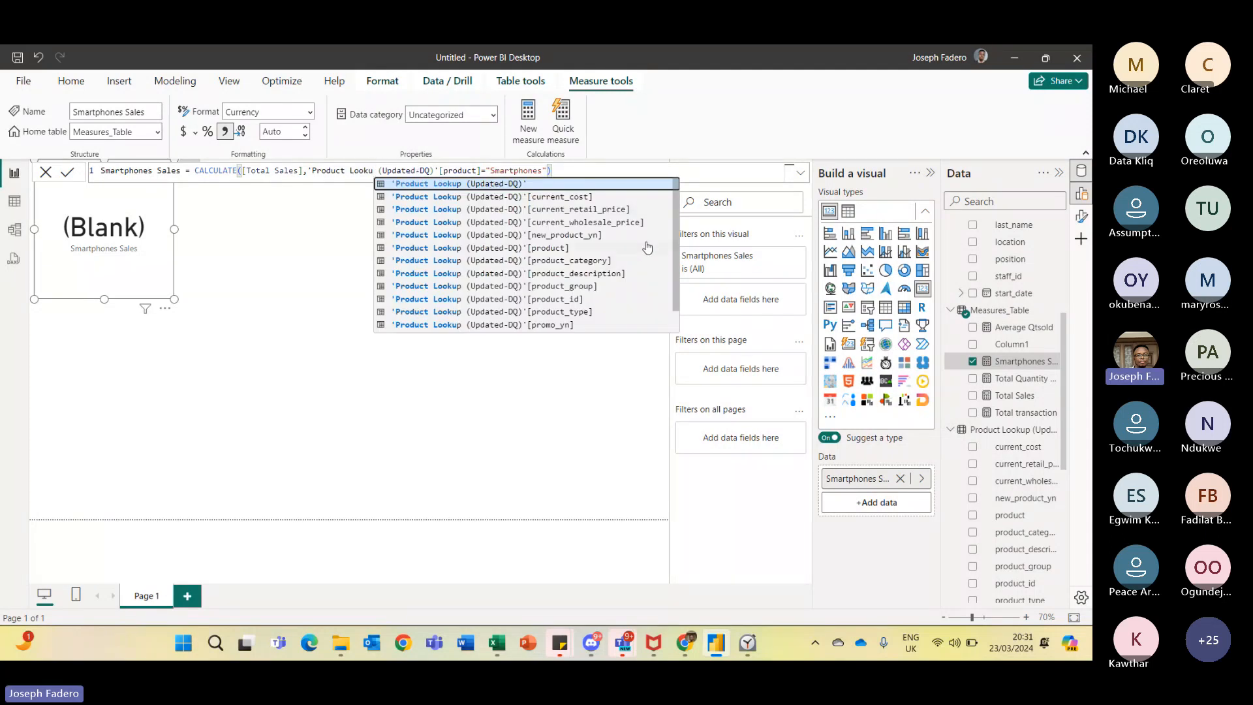
click(636, 261)
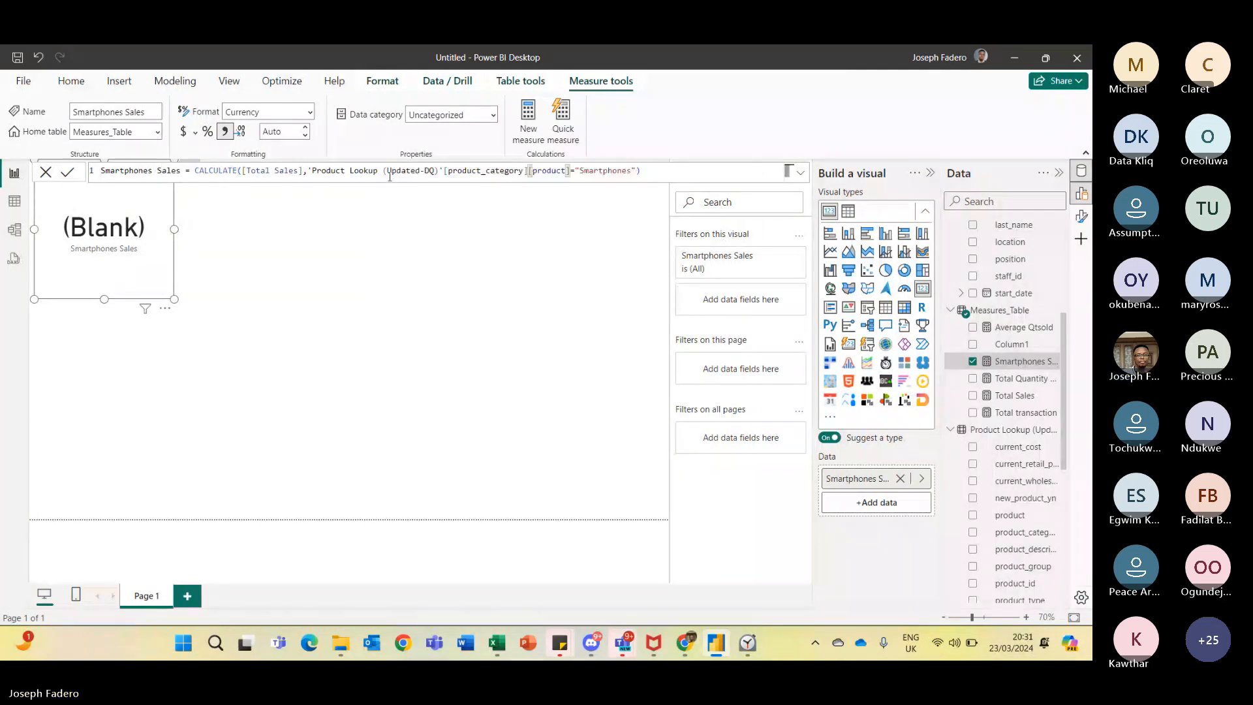
key(BackSpace)
key(BackSpace)
key(BackSpace)
key(BackSpace)
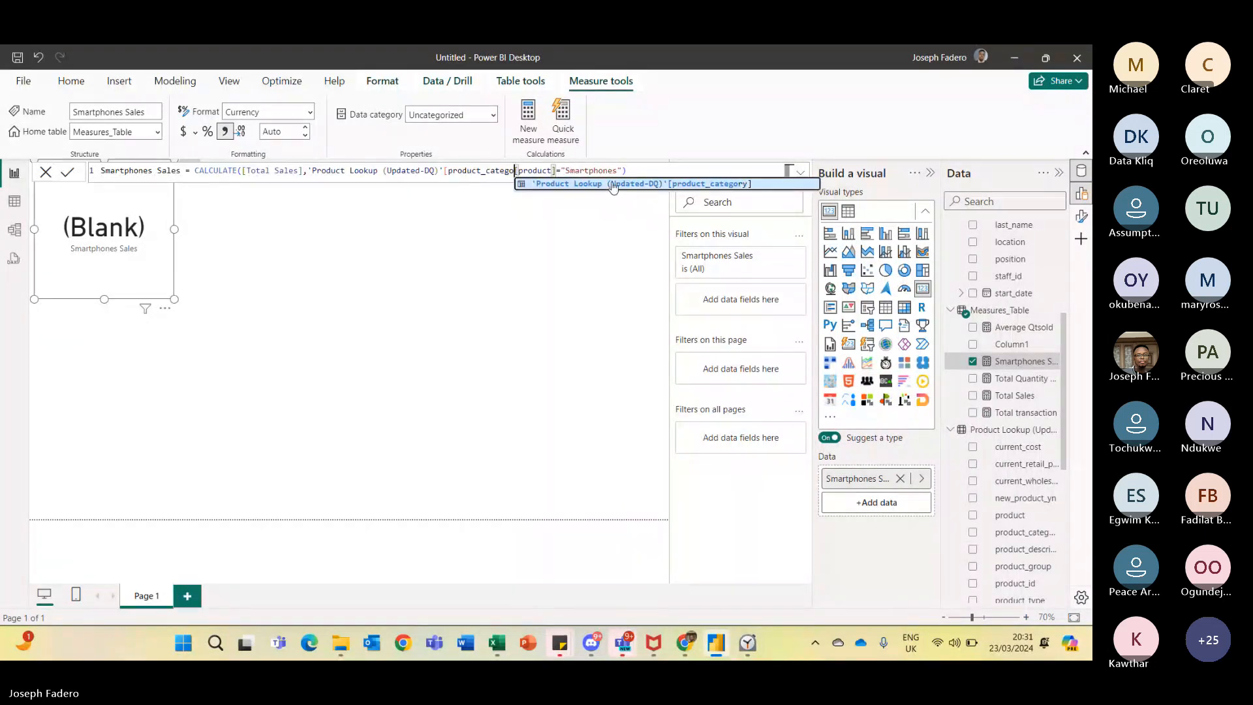
text(ry])
drag(569, 170, 528, 171)
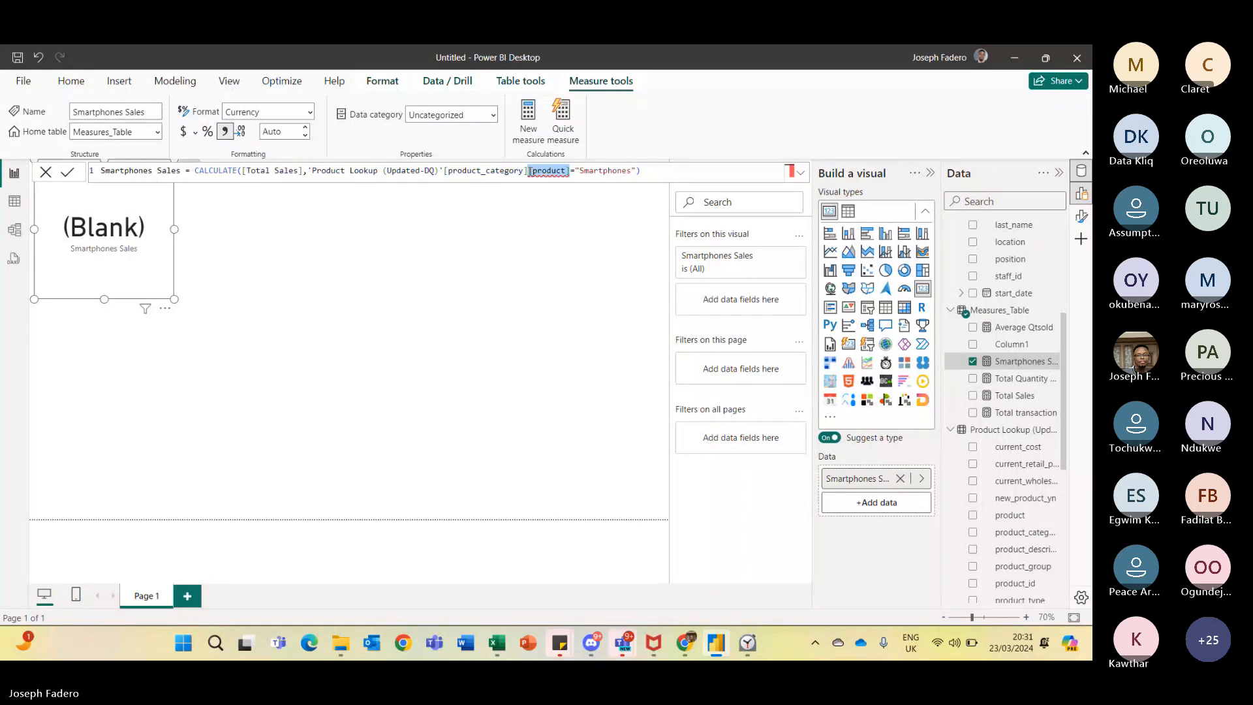
key(BackSpace)
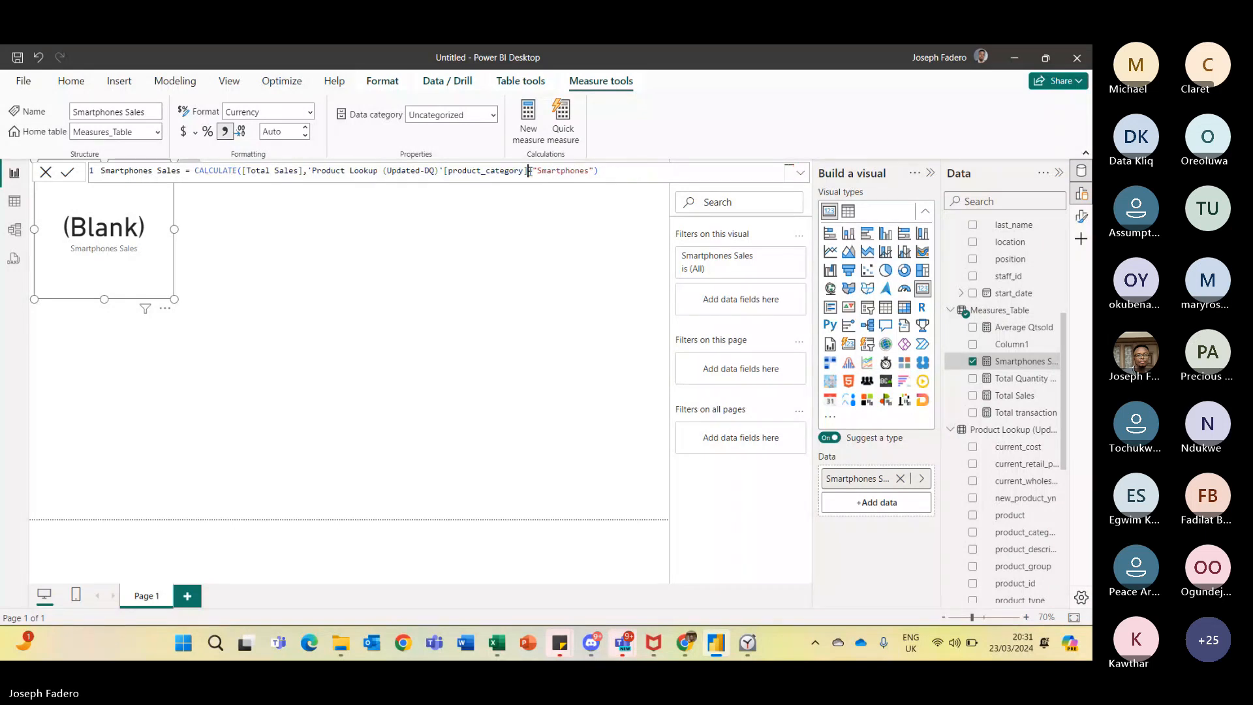
click(67, 173)
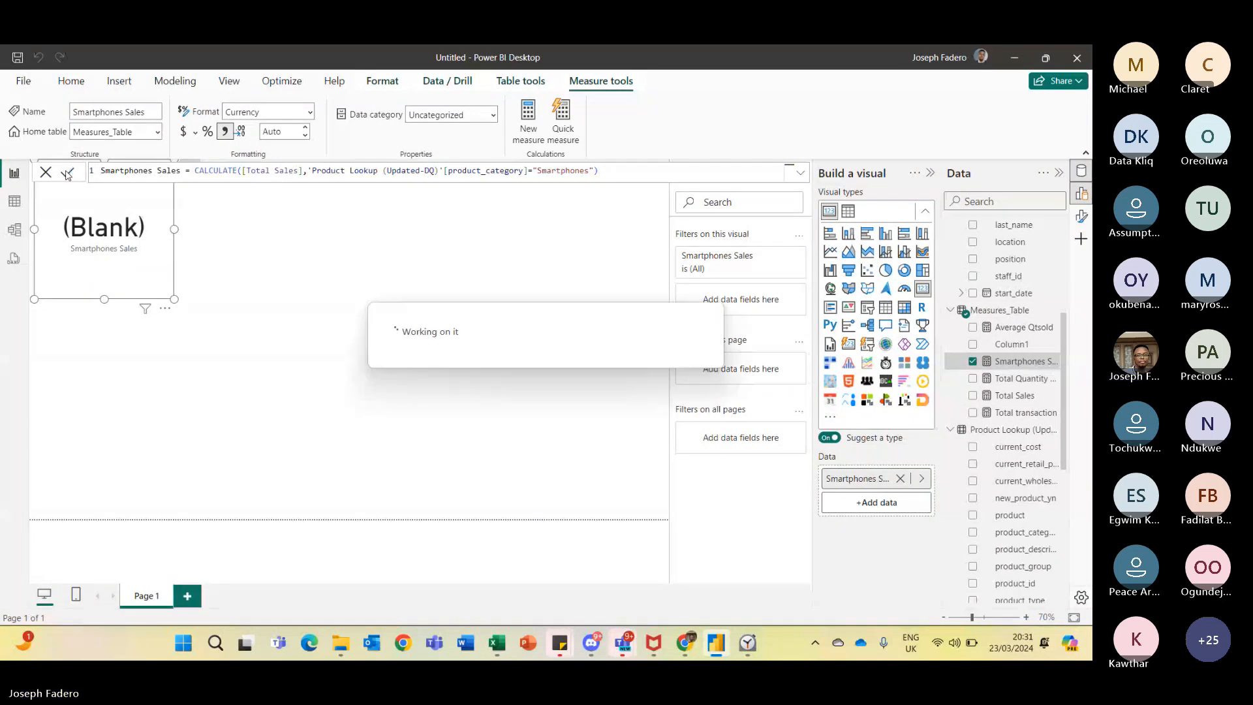
click(267, 268)
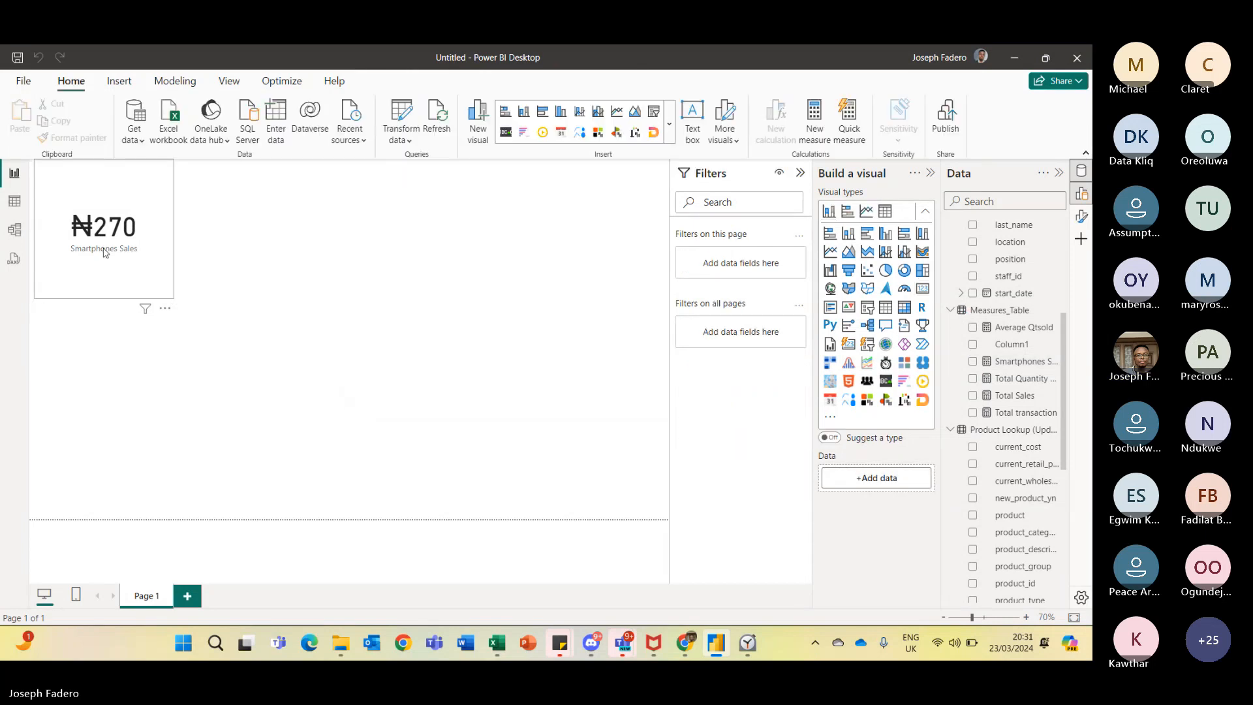
click(1019, 361)
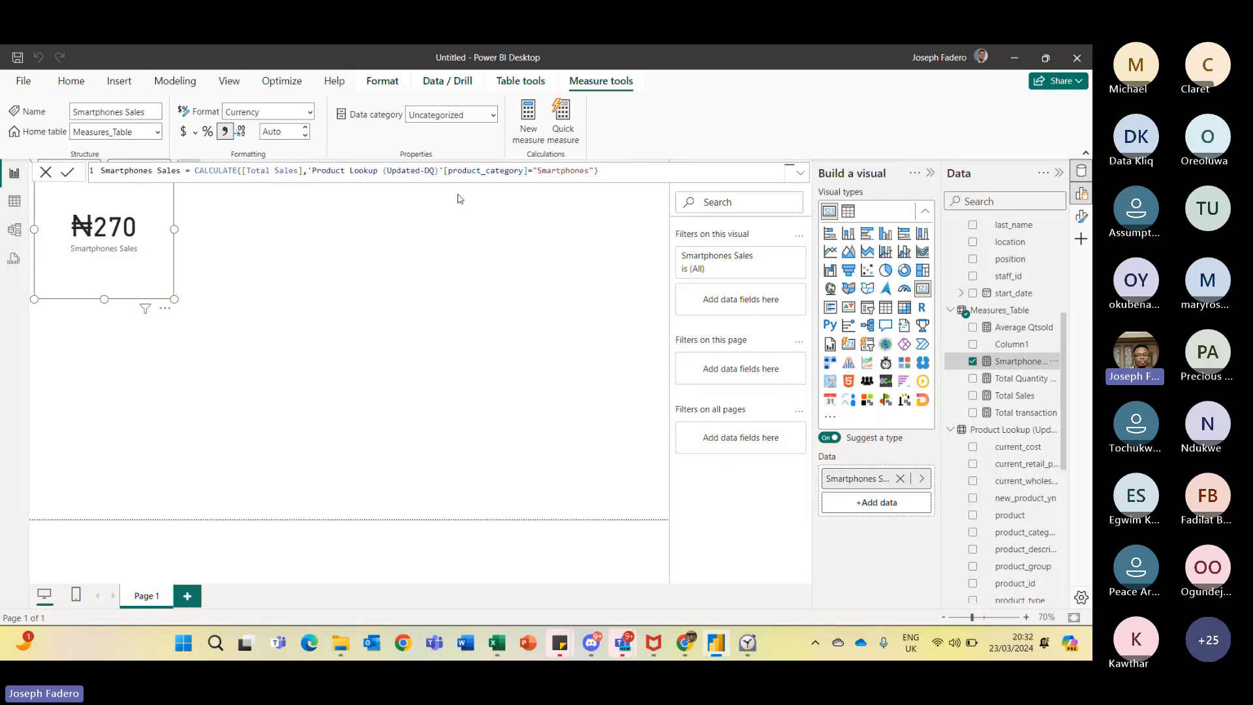
click(473, 247)
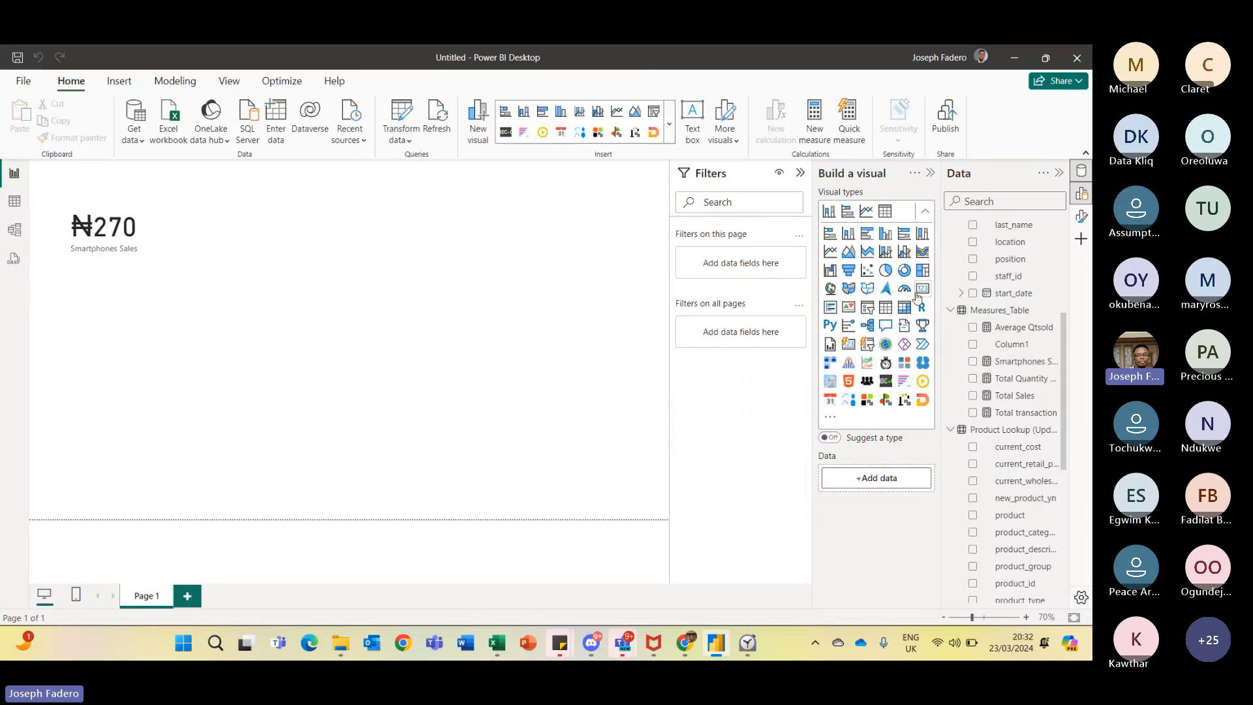
scroll(1052, 264, up, 5)
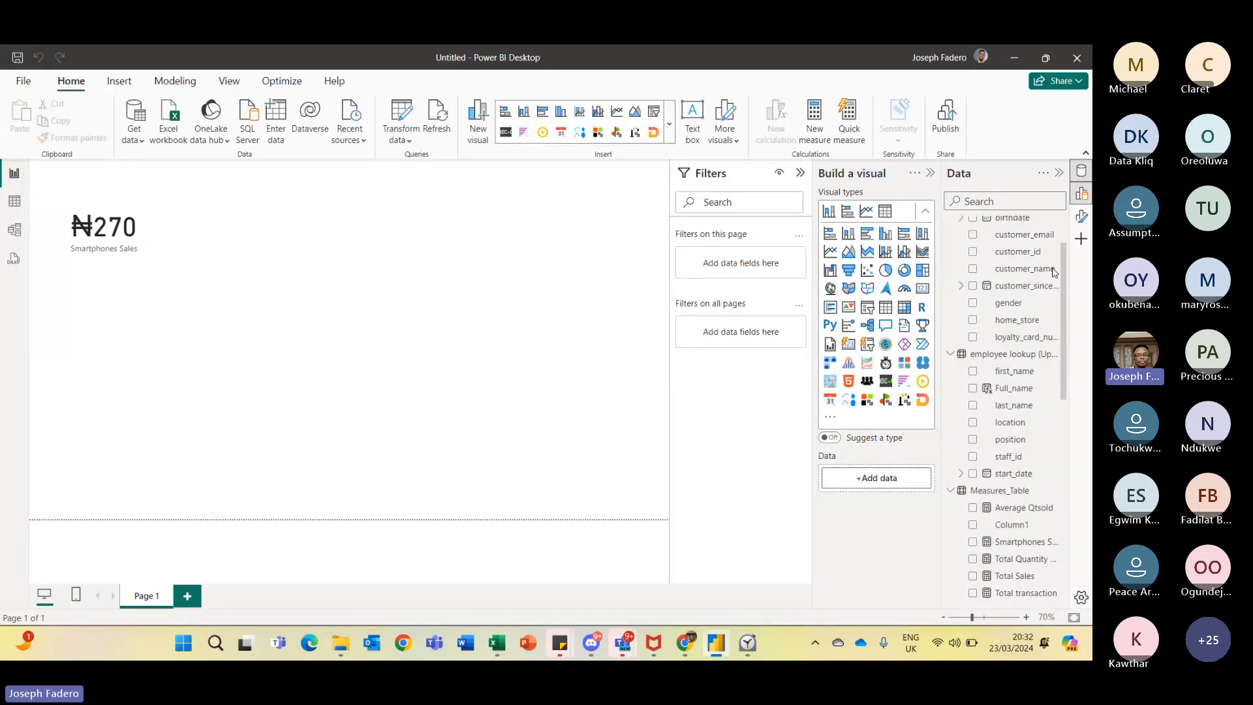
scroll(1052, 264, up, 1)
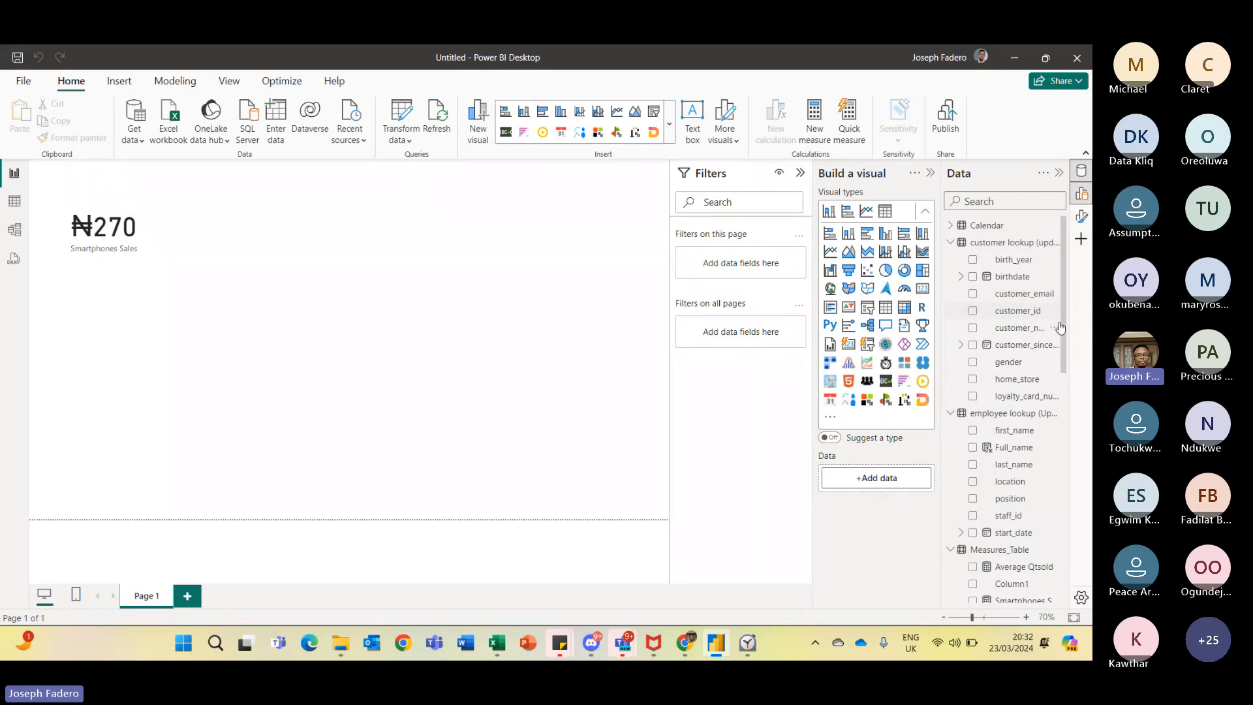
- Create a visual showing Total Sales by product_category from the Product Lookup and Measures tables
drag(1061, 324, 1074, 461)
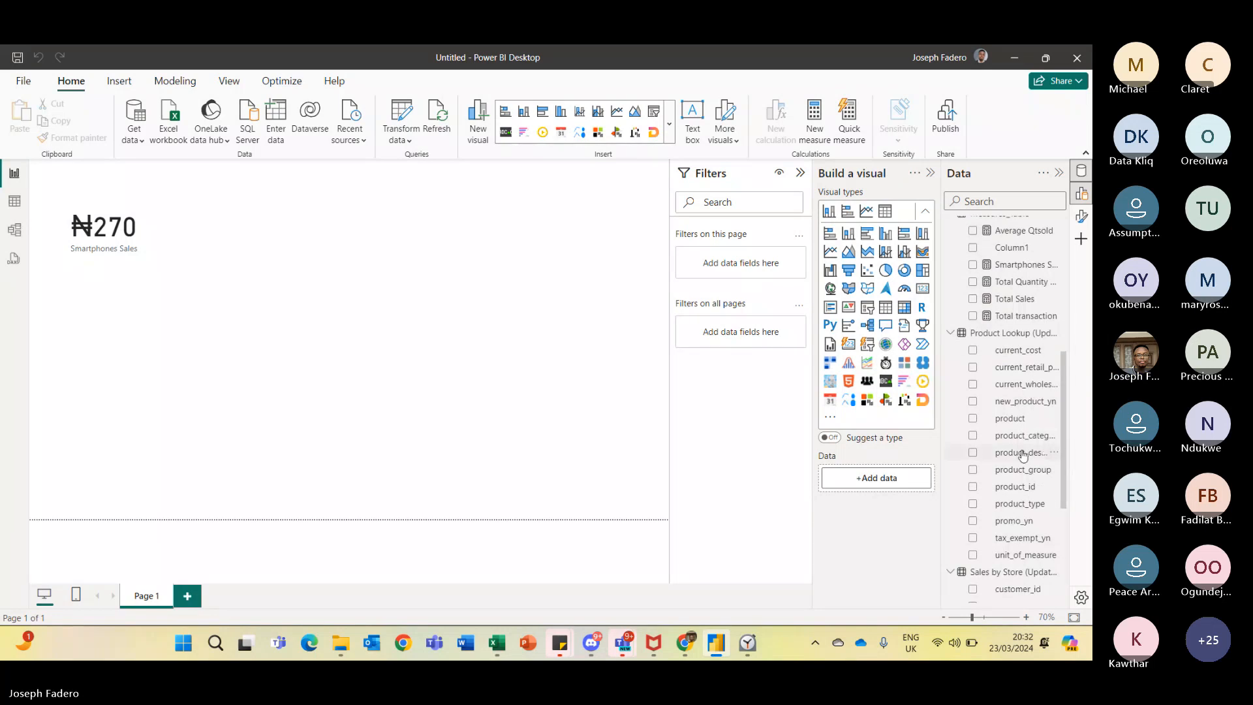
click(973, 436)
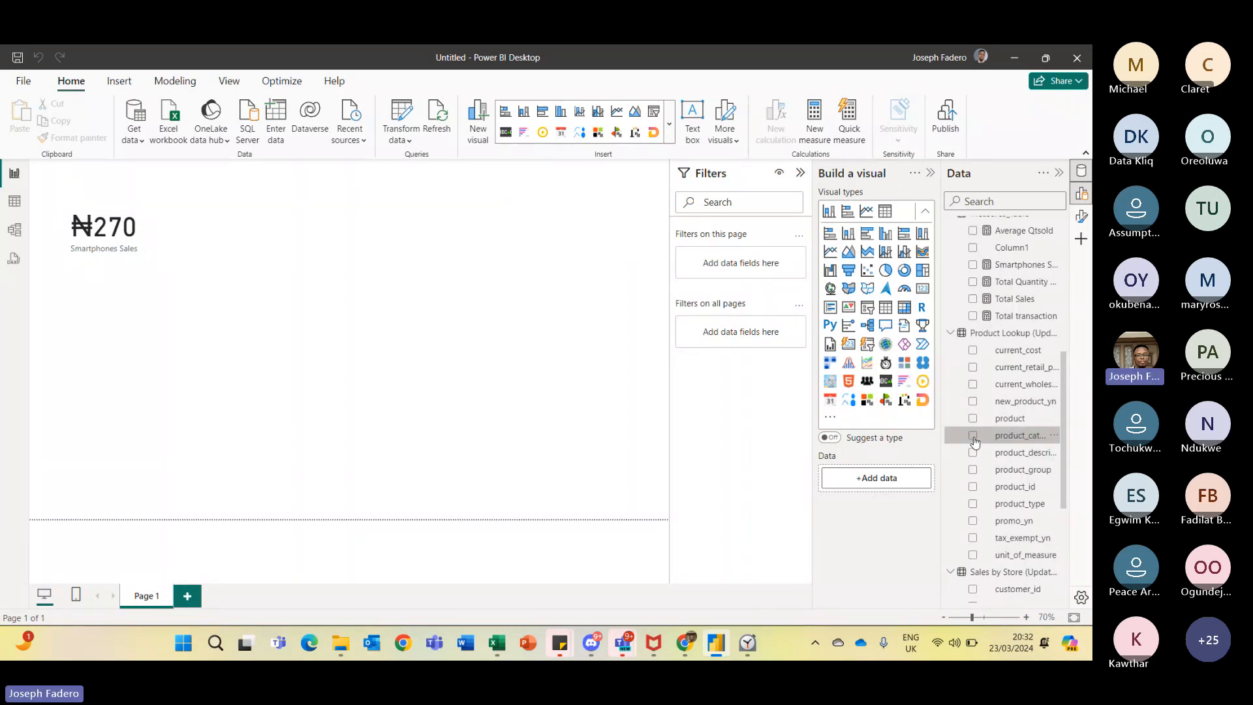
click(974, 300)
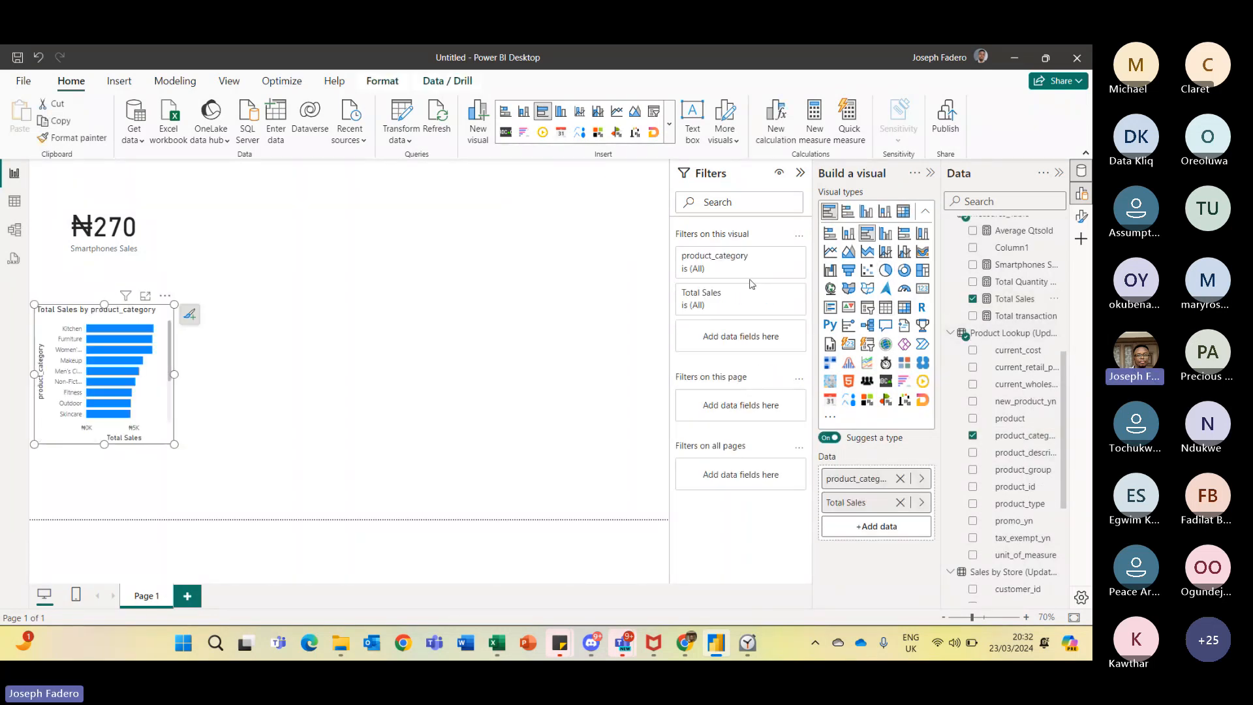
- Turn on data labels for the bar chart and enlarge it to show all product categories
click(190, 316)
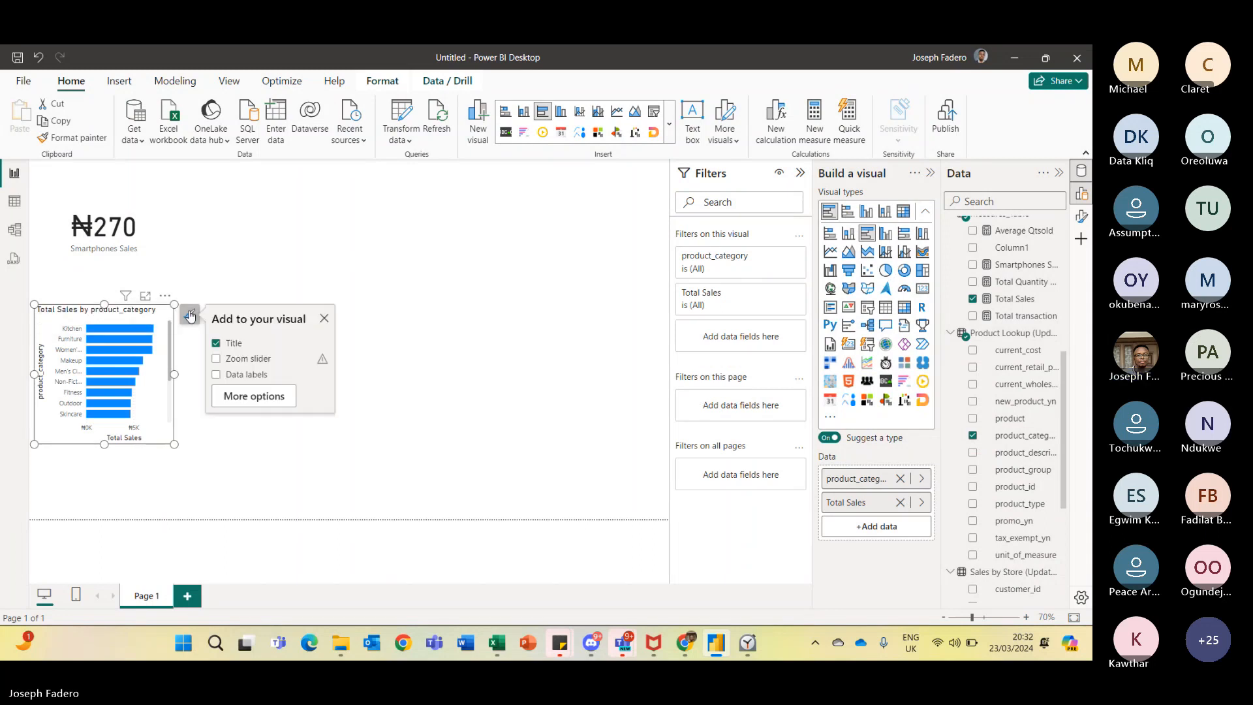
click(216, 374)
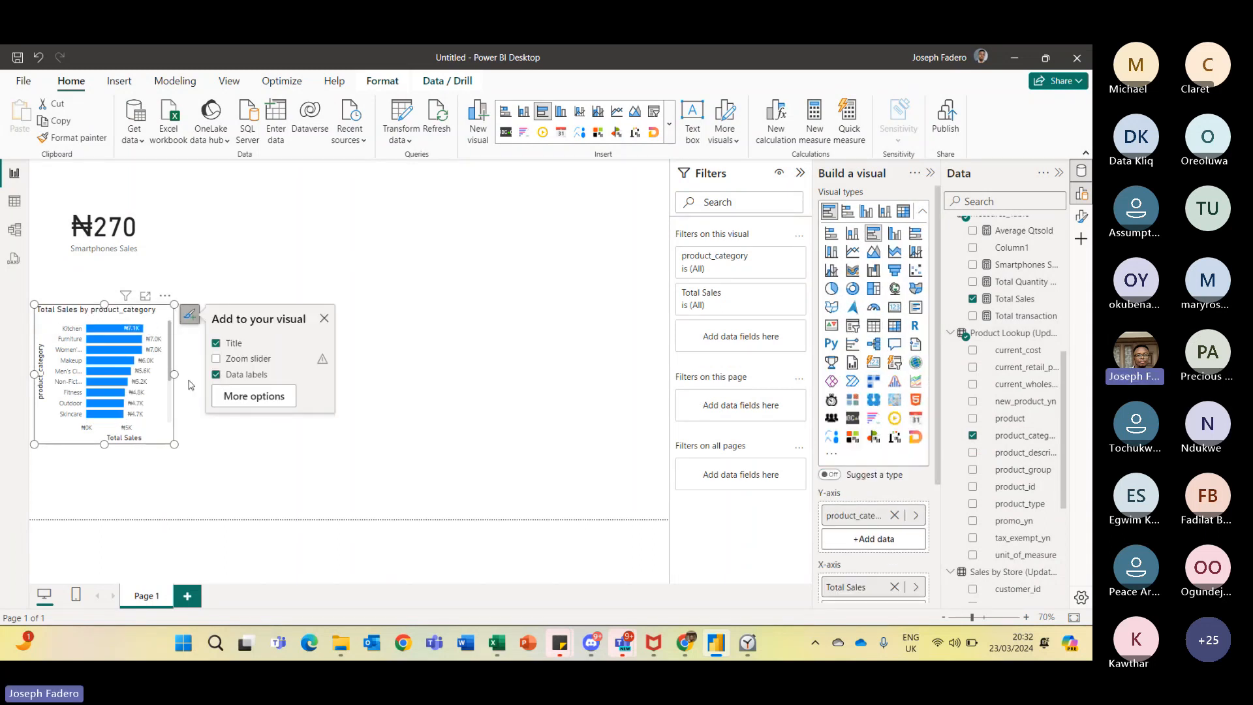
drag(174, 376, 438, 411)
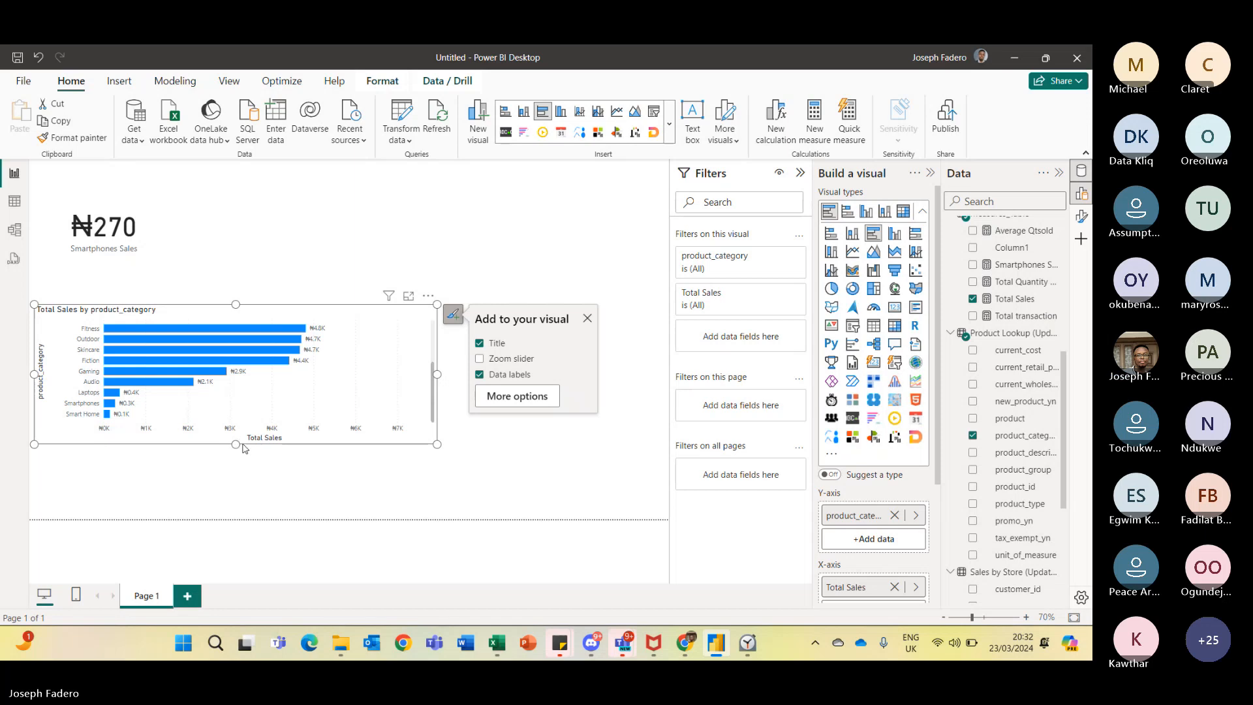
drag(236, 446, 246, 490)
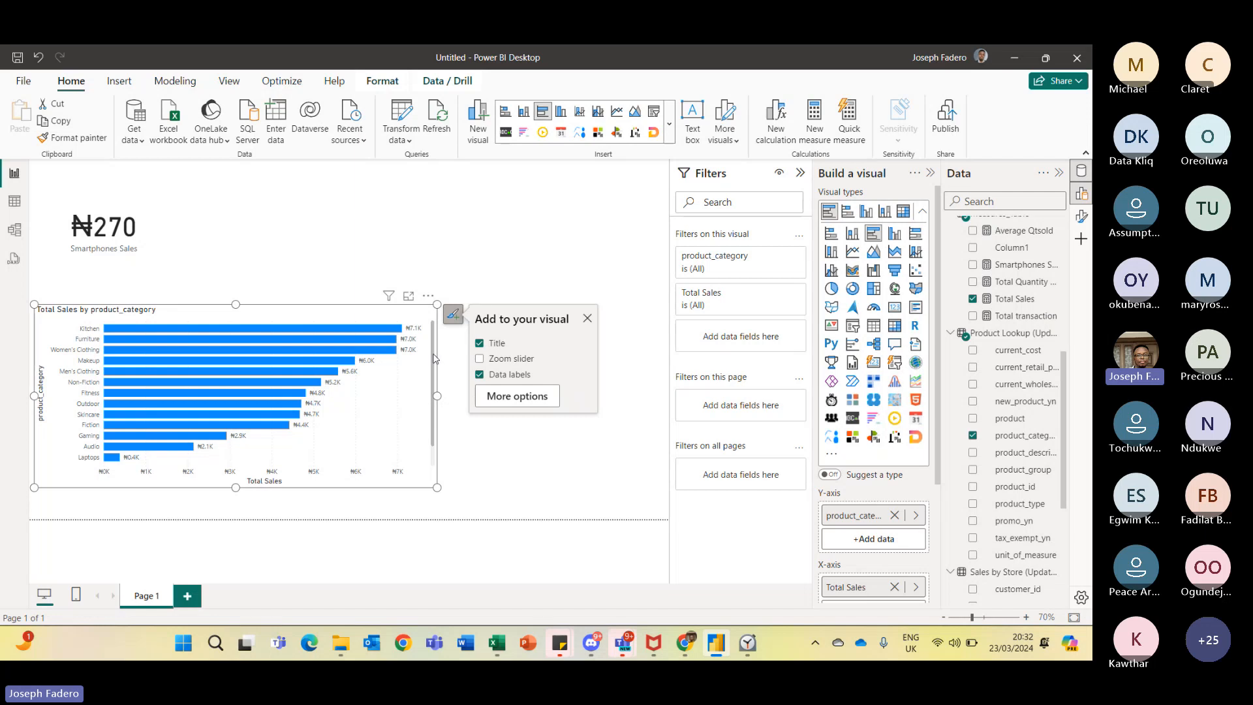
scroll(436, 358, down, 1)
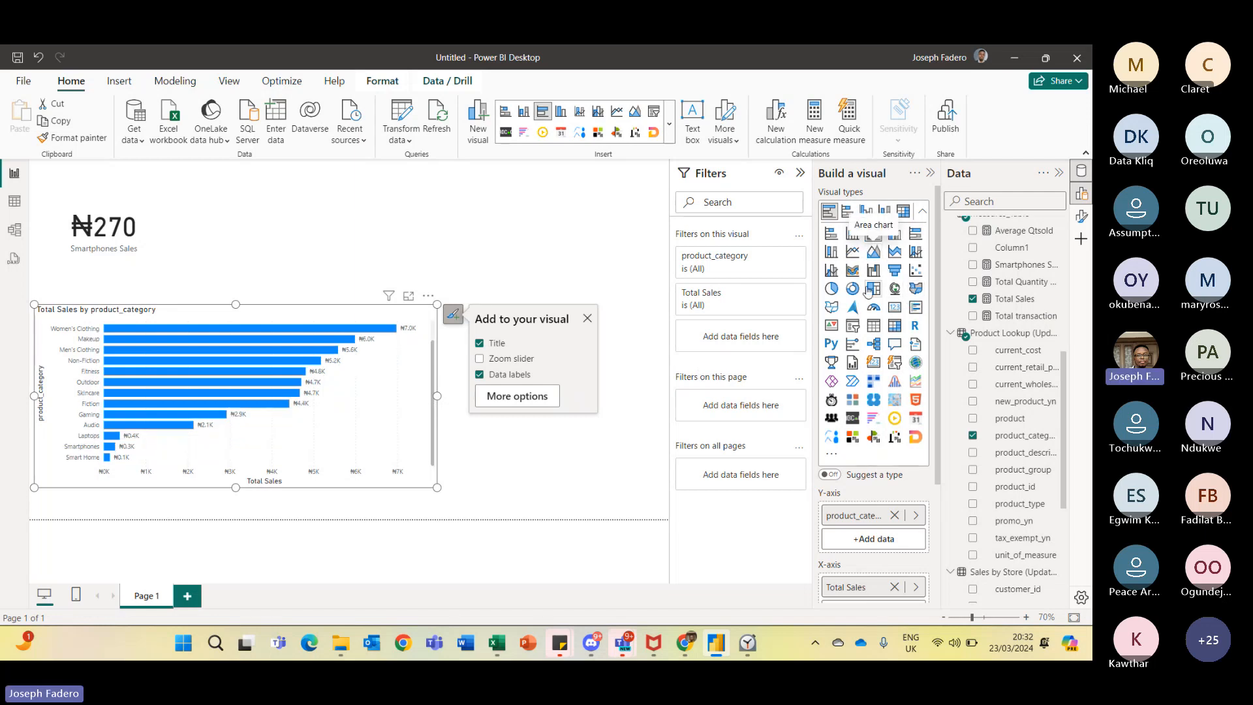
- Convert the chart into a table visual and move it to the top of the canvas
click(875, 326)
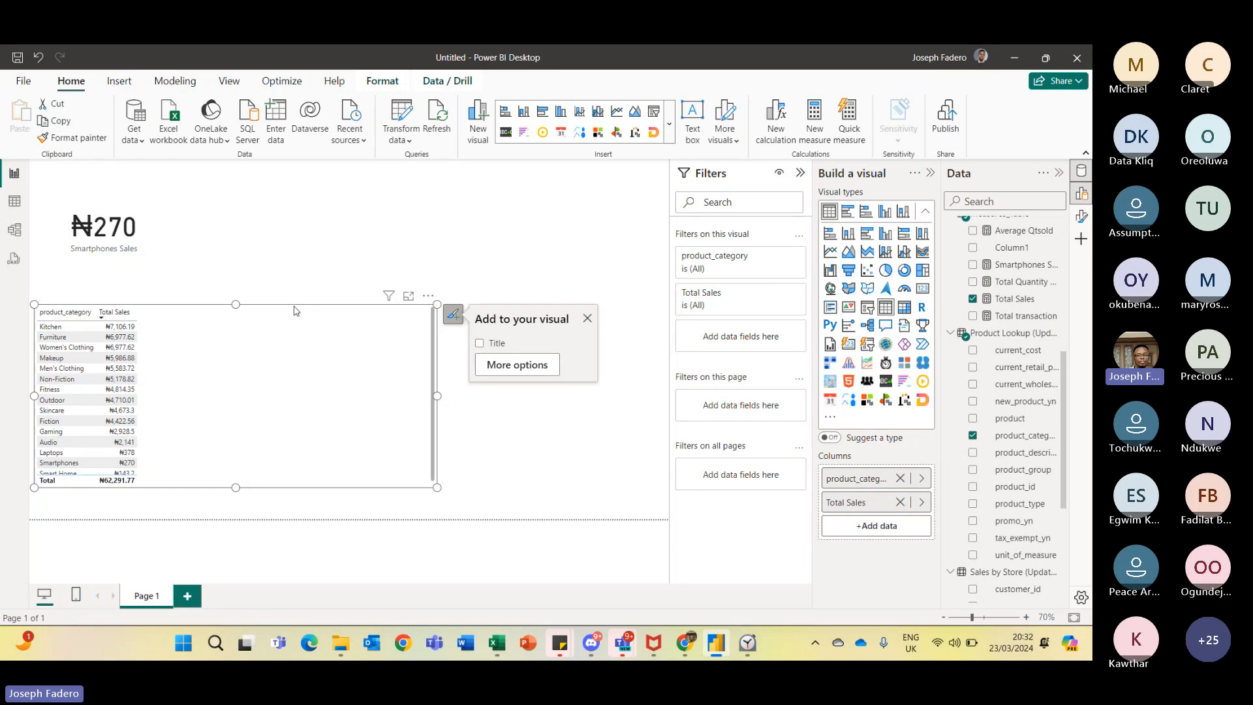
drag(298, 313, 500, 167)
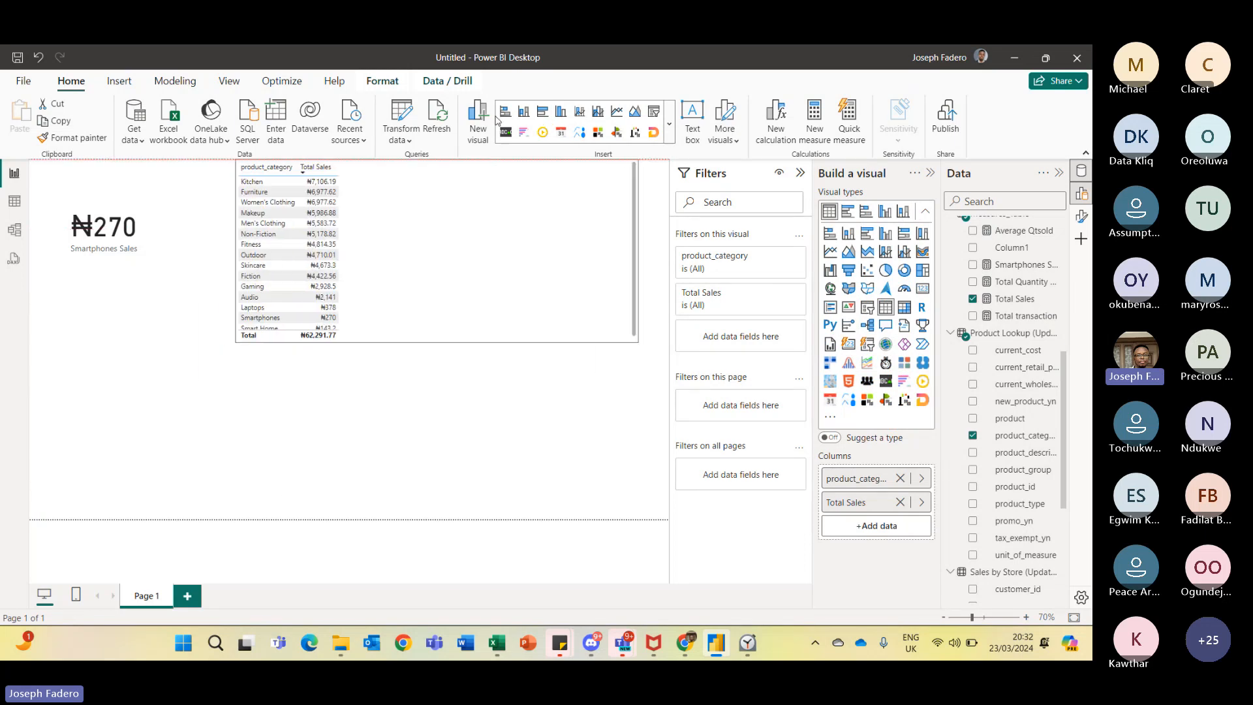
- Resize the table into a compact box beside the Smartphones Sales card
click(230, 409)
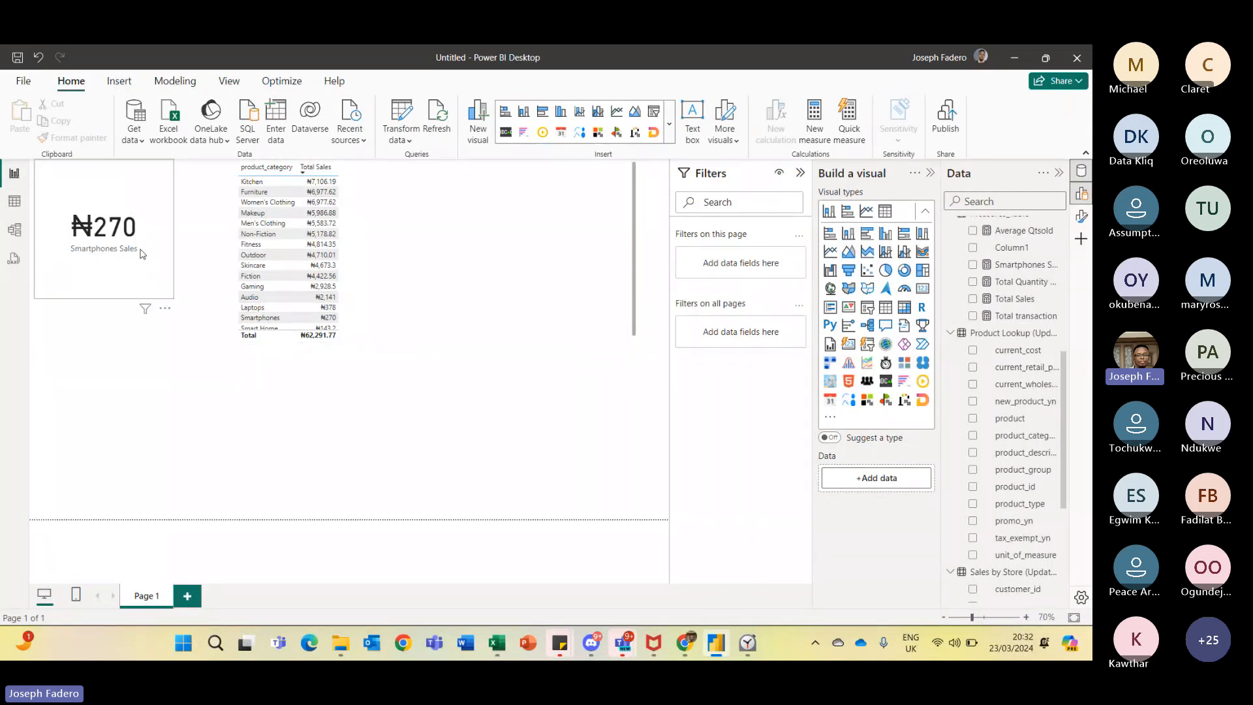
click(498, 274)
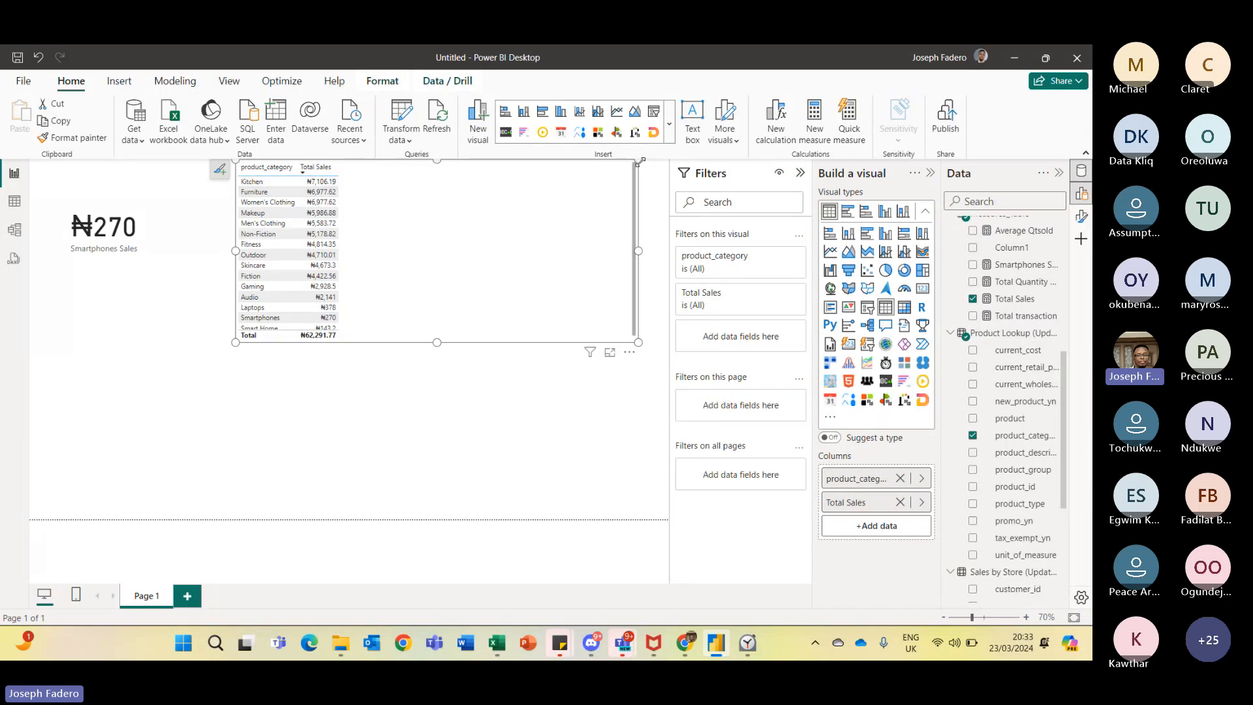
drag(640, 161, 351, 214)
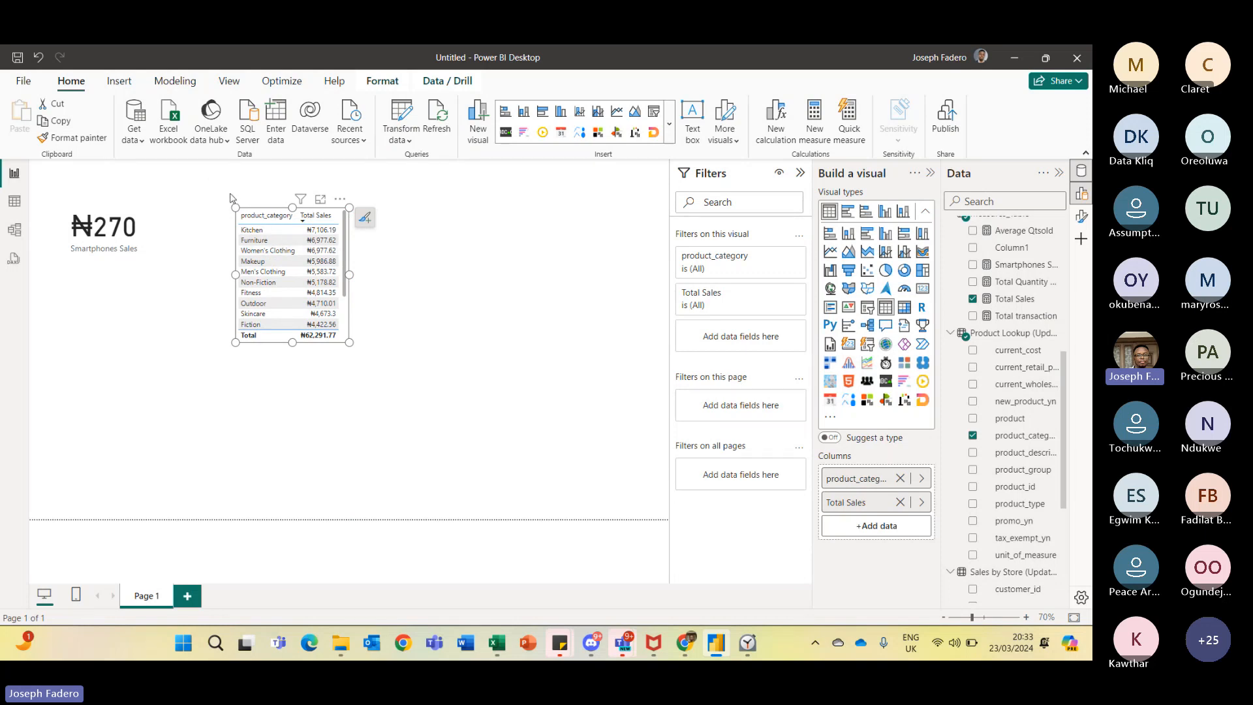
- Sort the table alphabetically by product_category and deselect it
click(271, 214)
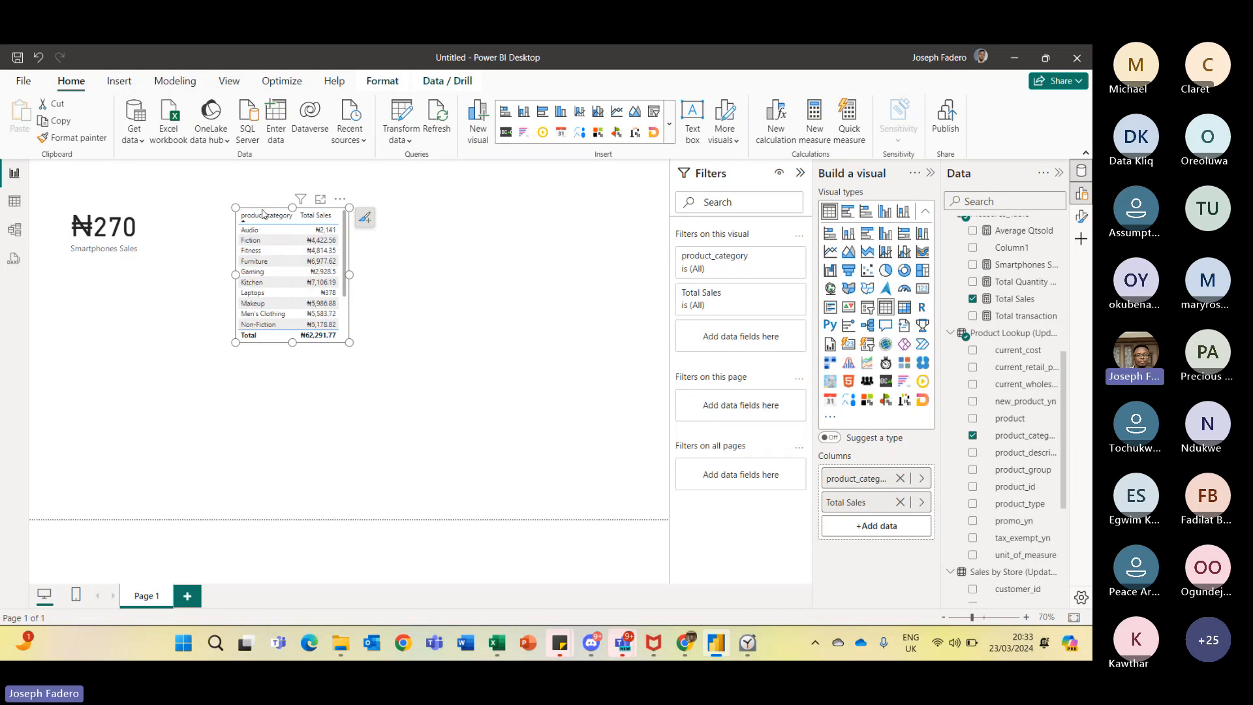
click(437, 287)
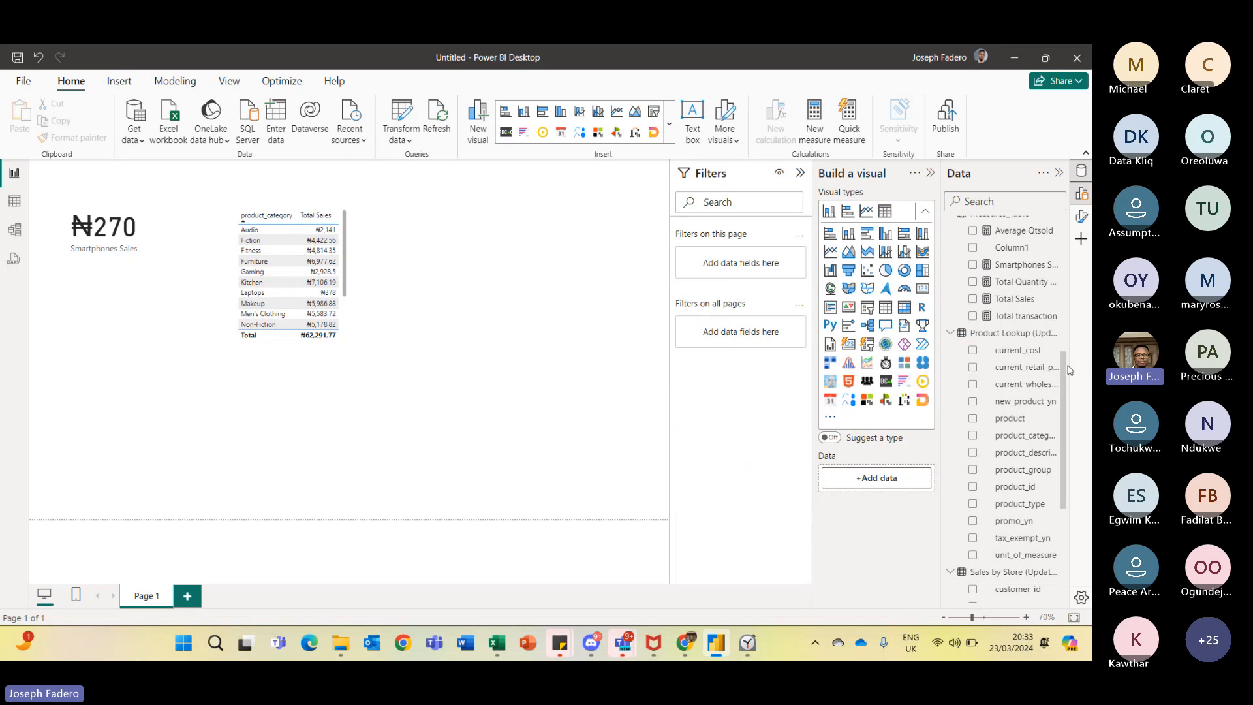
drag(1065, 363, 1064, 324)
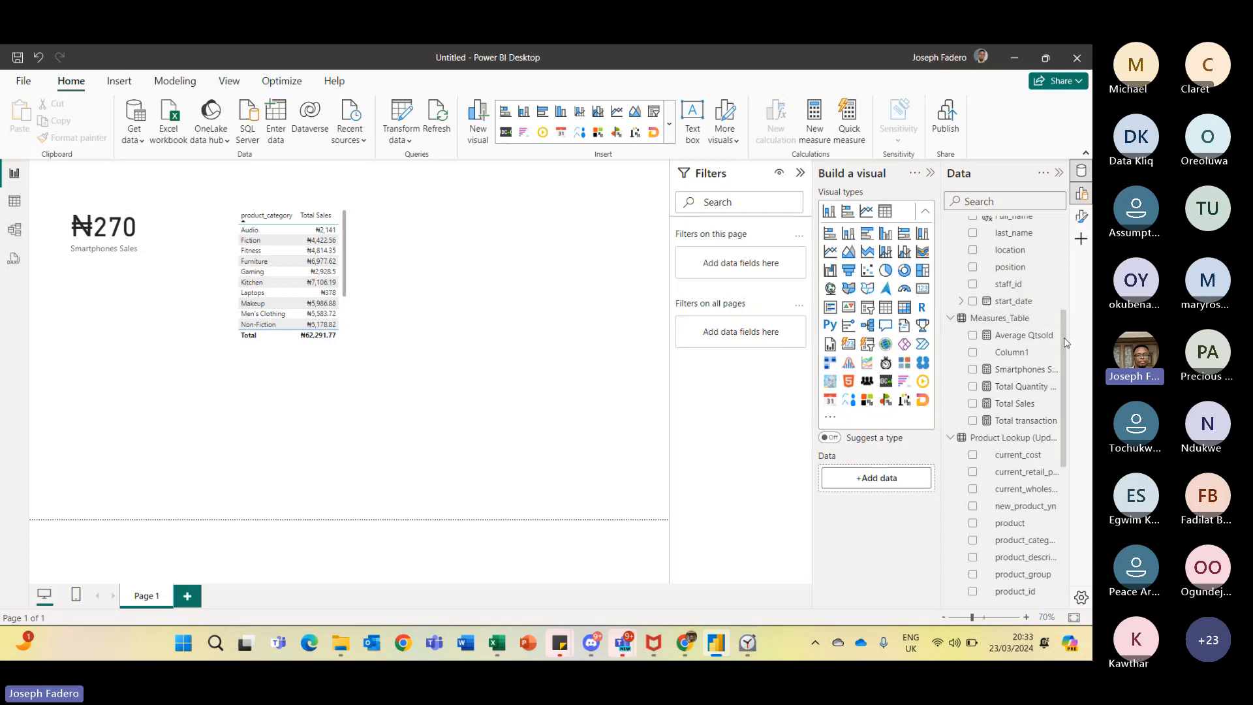
- Add the Total Sales measure from Measures_Table to the canvas as a new card visual
drag(1065, 342, 1065, 220)
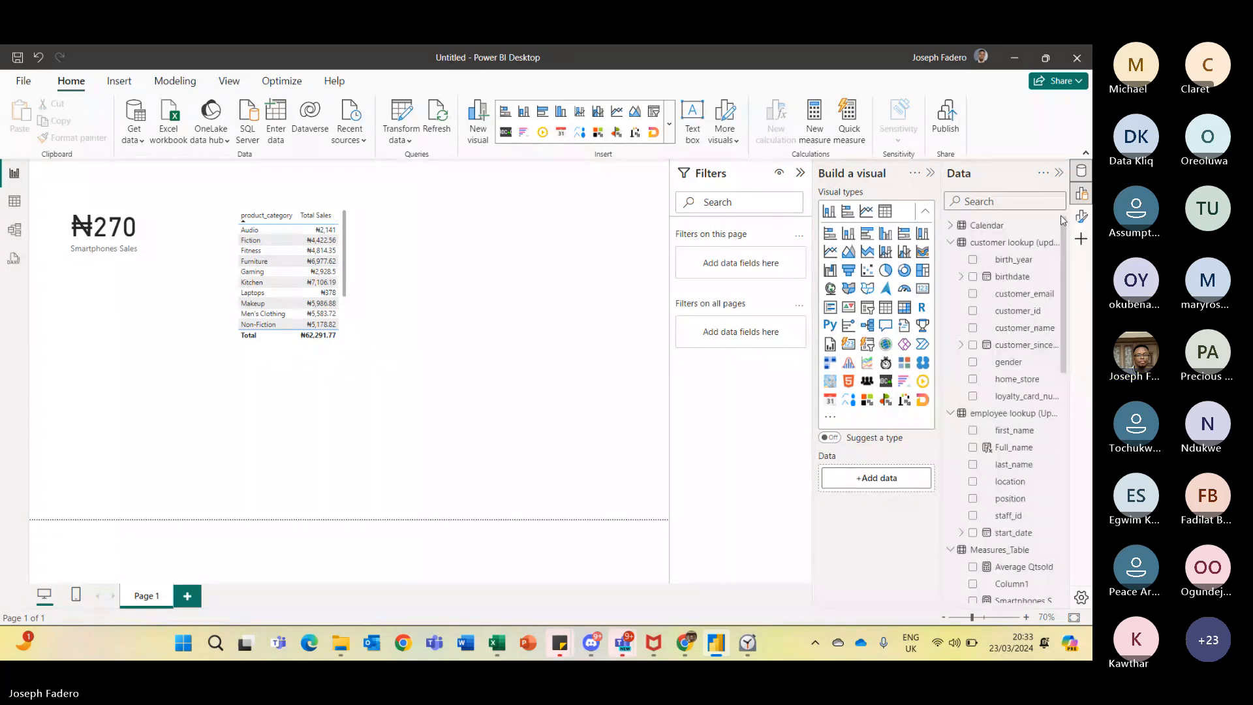
scroll(1061, 222, down, 5)
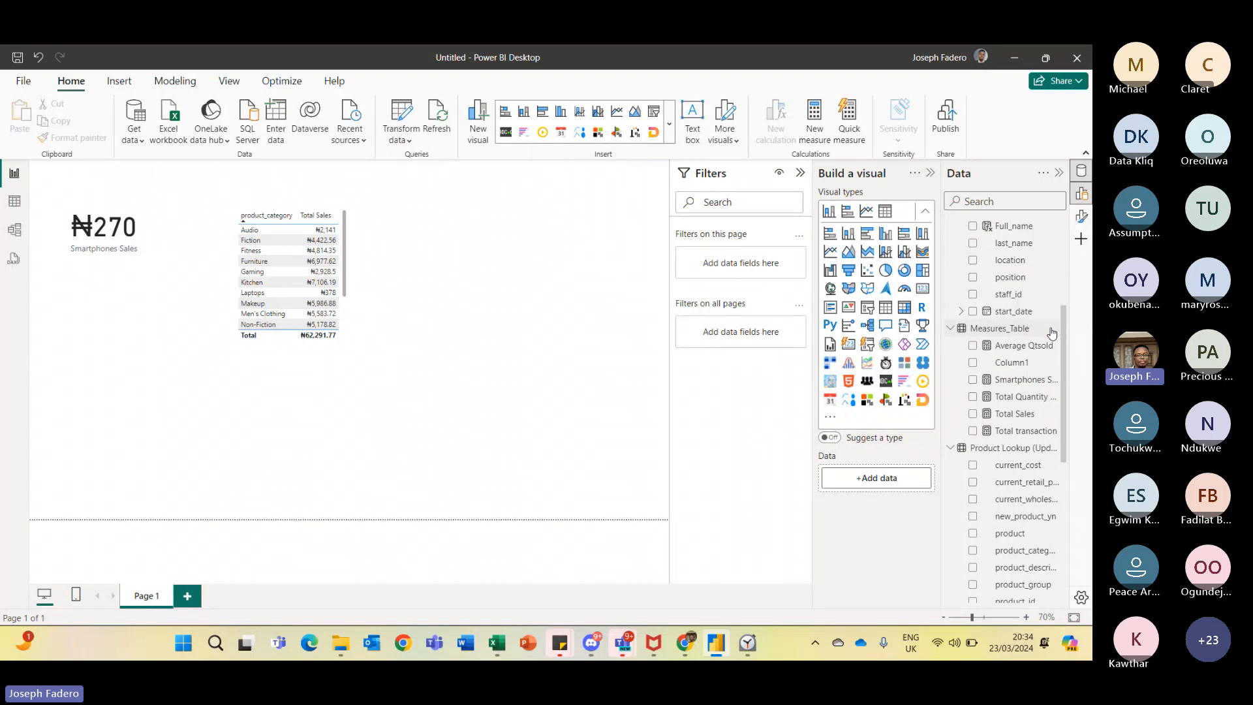
click(1052, 333)
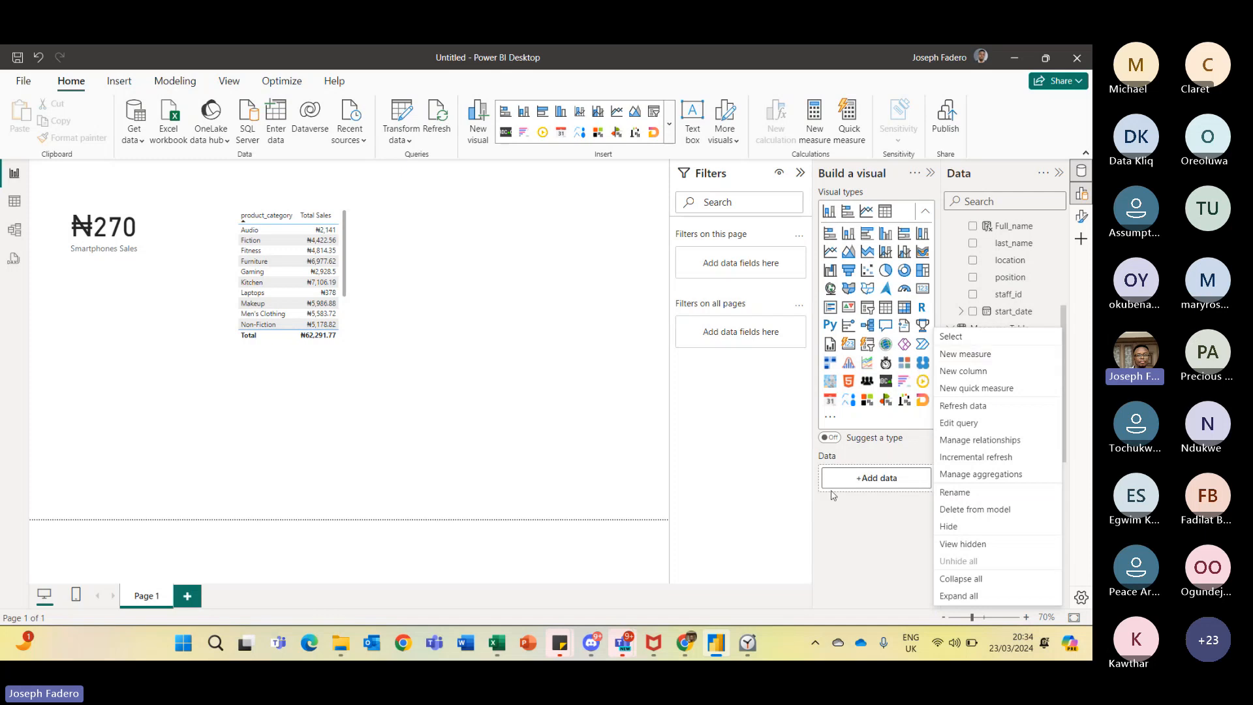
click(832, 546)
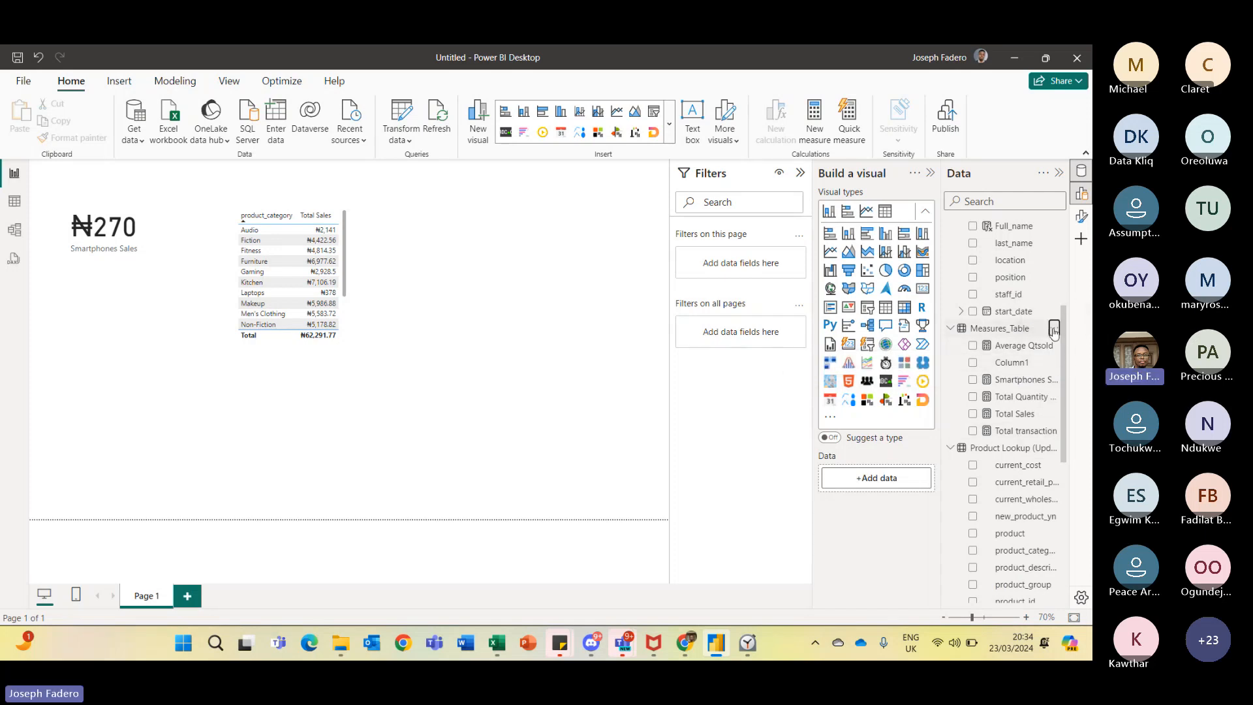
click(972, 414)
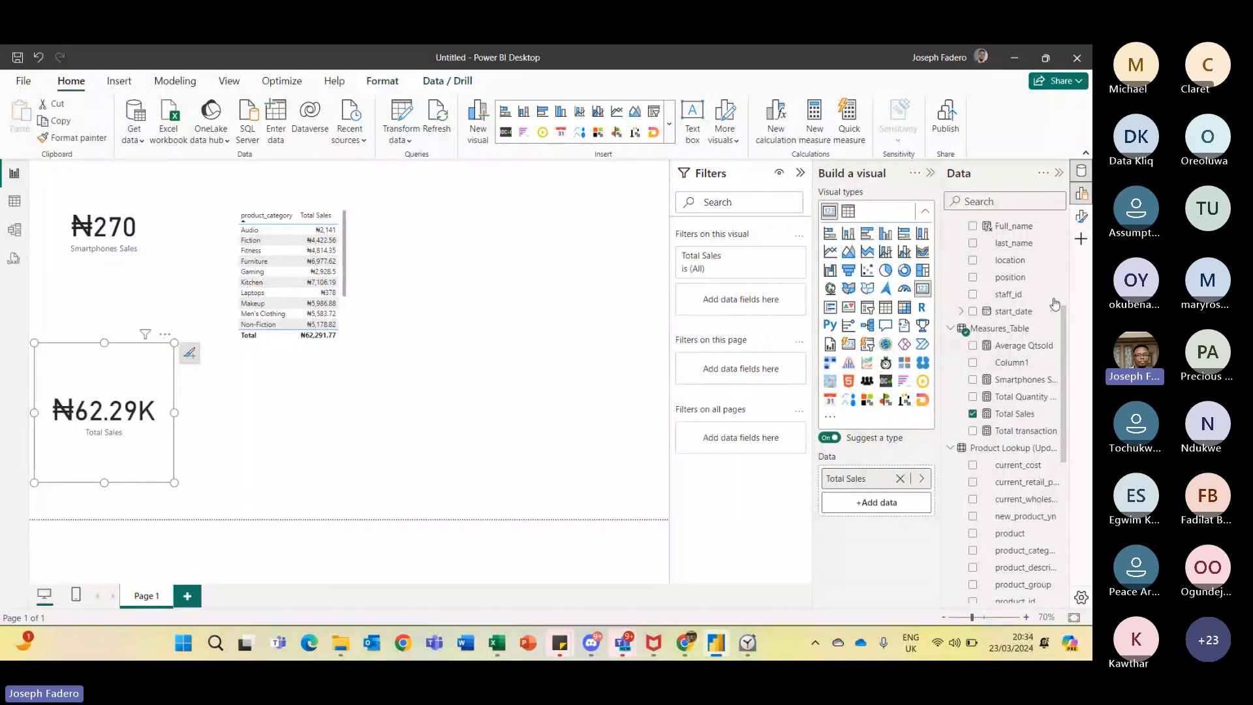
- Try adding Calendar's Transaction_Date to the Total Sales visual, then remove it again
scroll(1005, 293, up, 5)
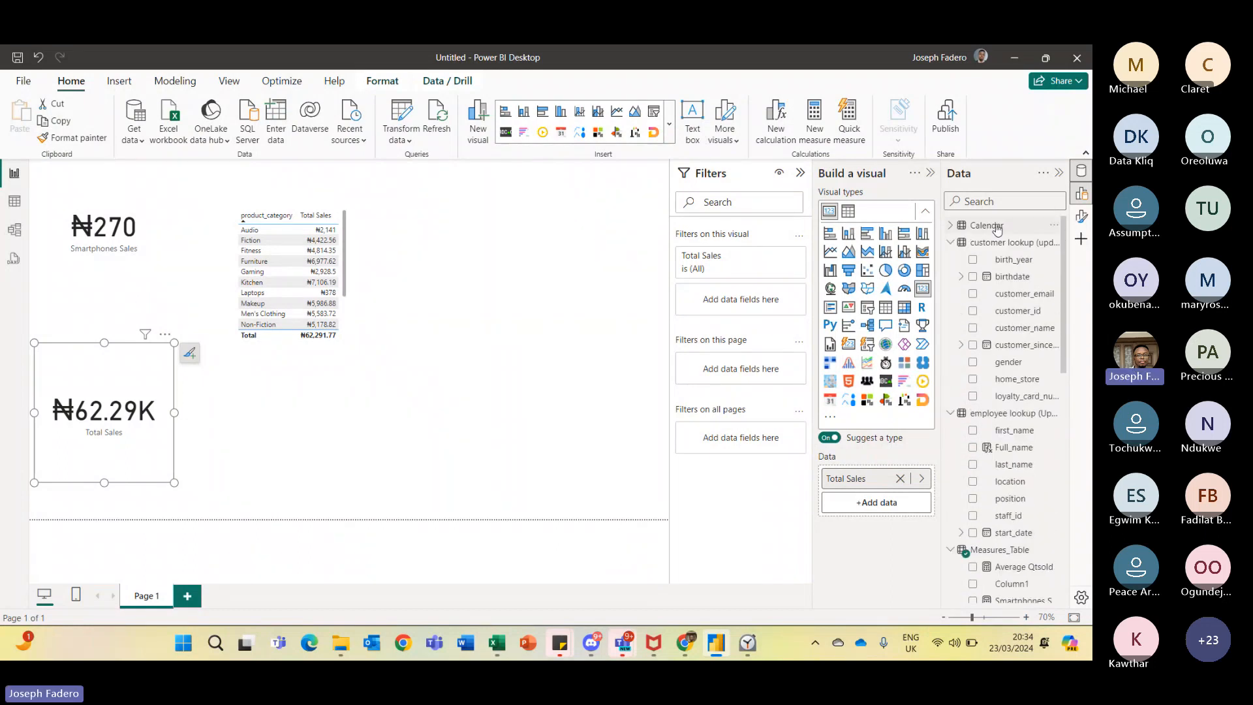
click(950, 225)
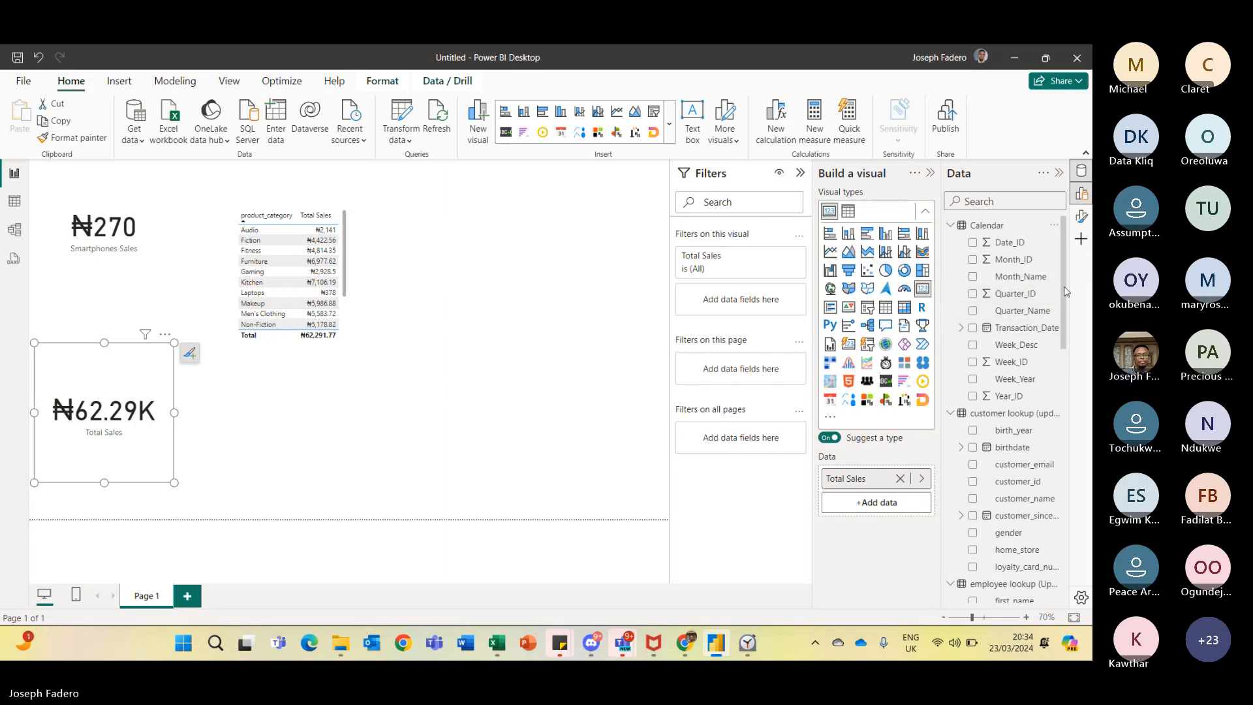
scroll(1065, 289, down, 2)
scroll(1063, 288, up, 2)
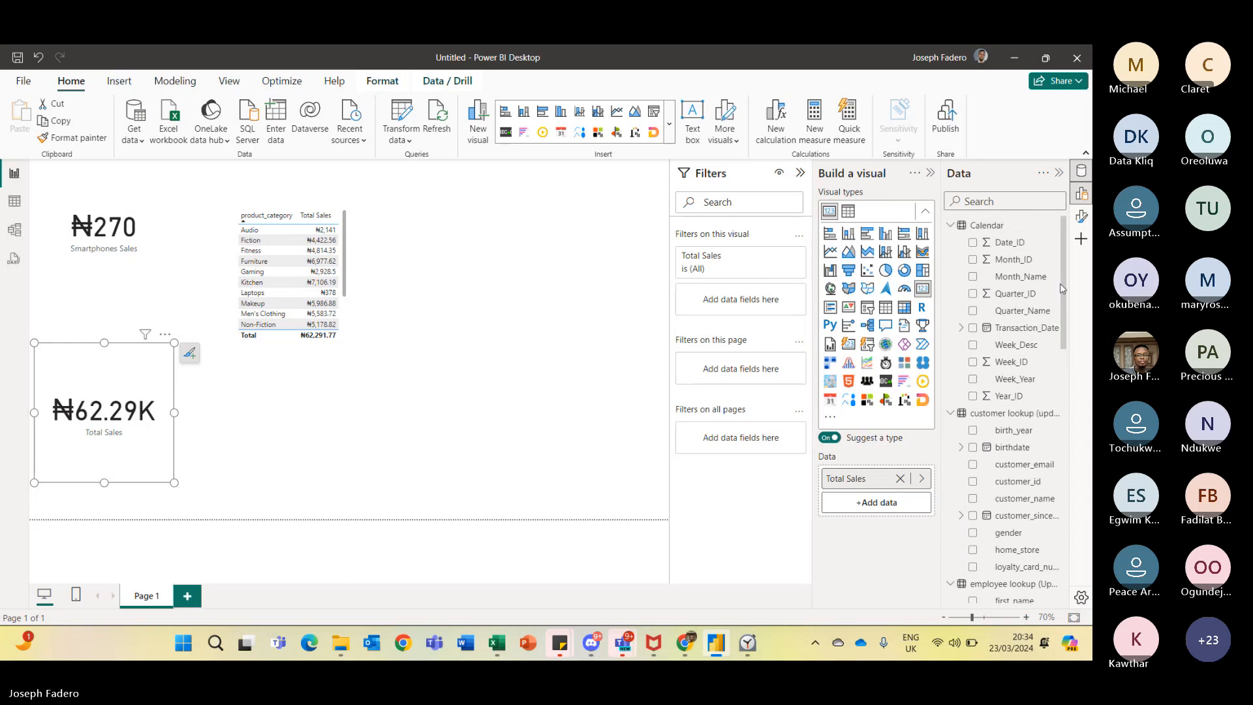
click(972, 329)
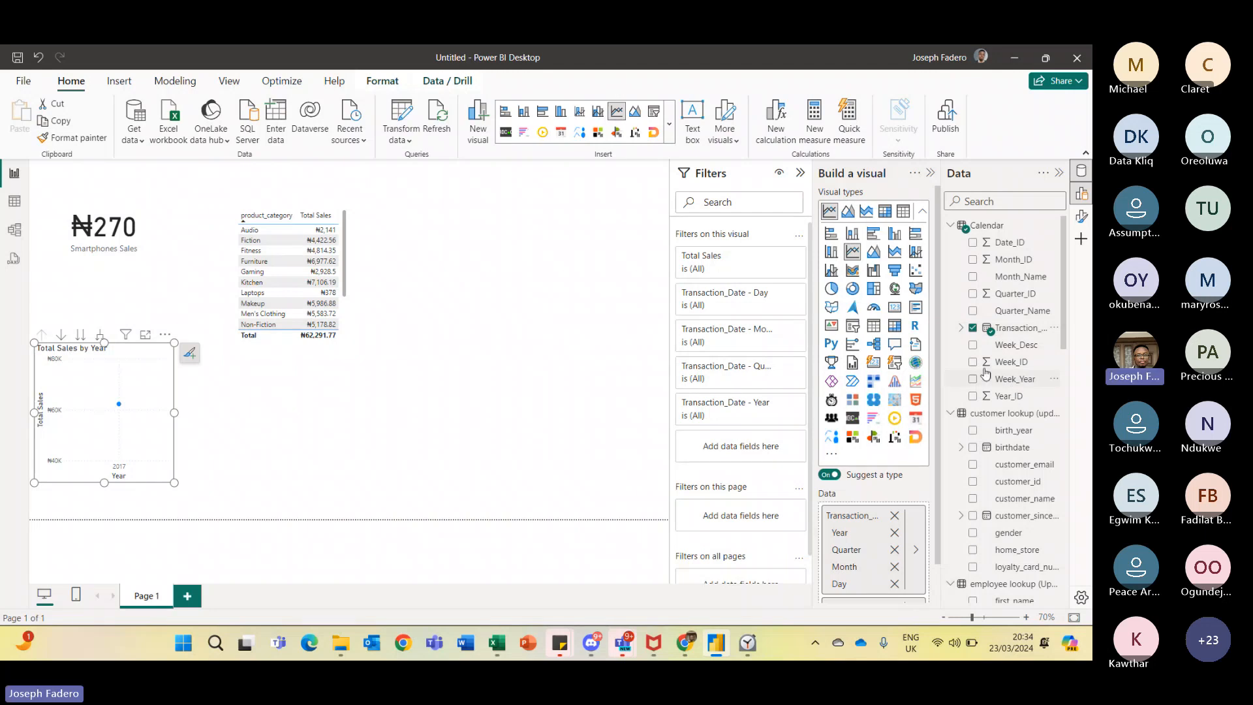
click(973, 328)
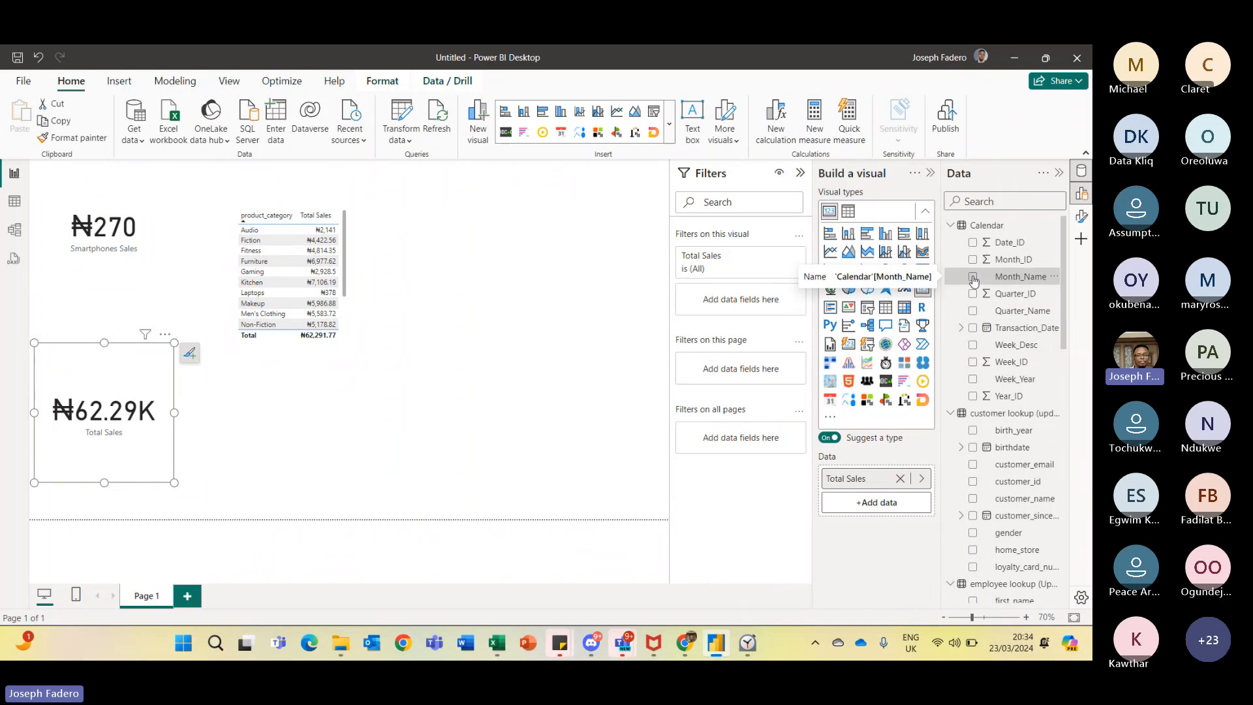
- Add Month_Name to the Total Sales visual, making a bar chart by month, and widen it across the canvas
click(973, 277)
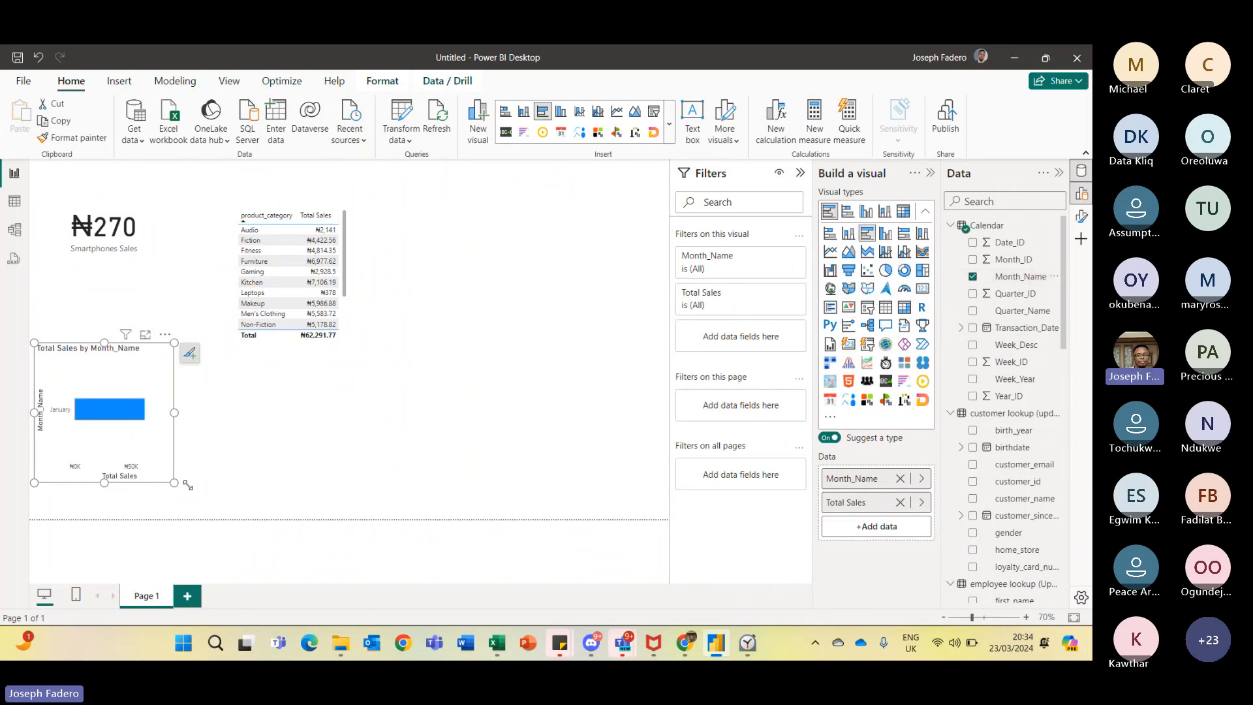
drag(188, 485, 495, 495)
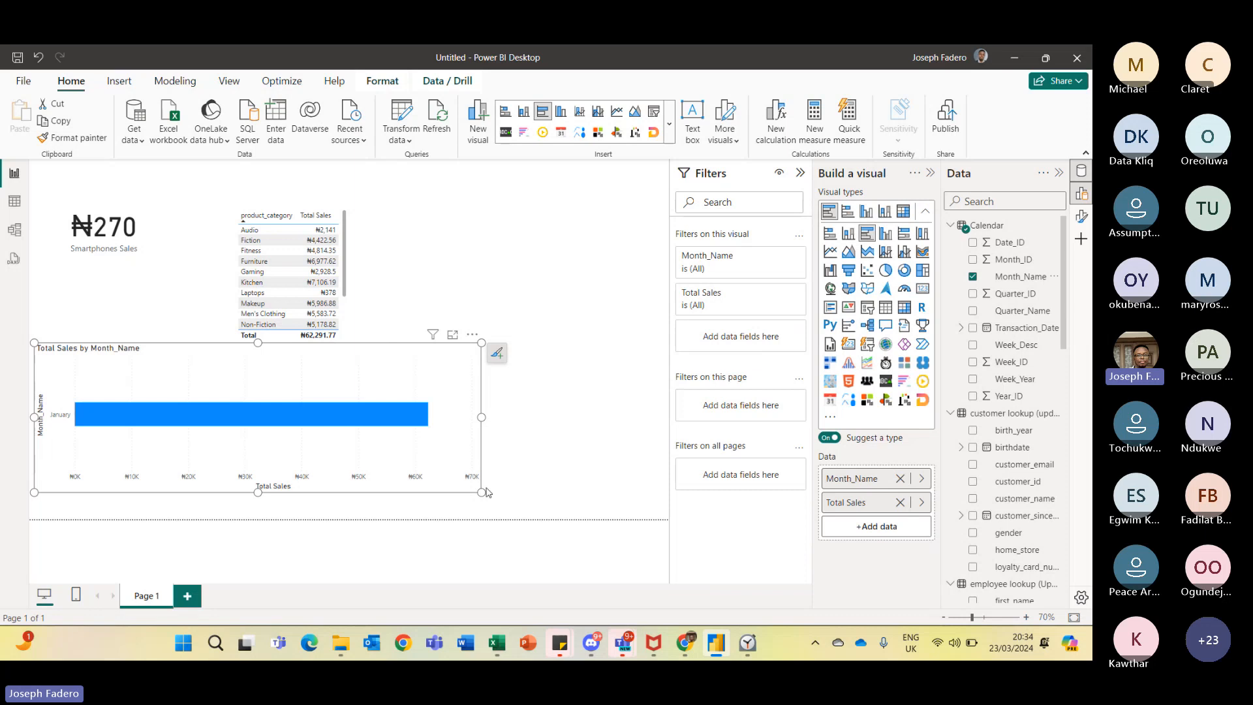
mouse_move(486, 493)
mouse_down()
mouse_move(486, 516)
mouse_move(470, 490)
mouse_up()
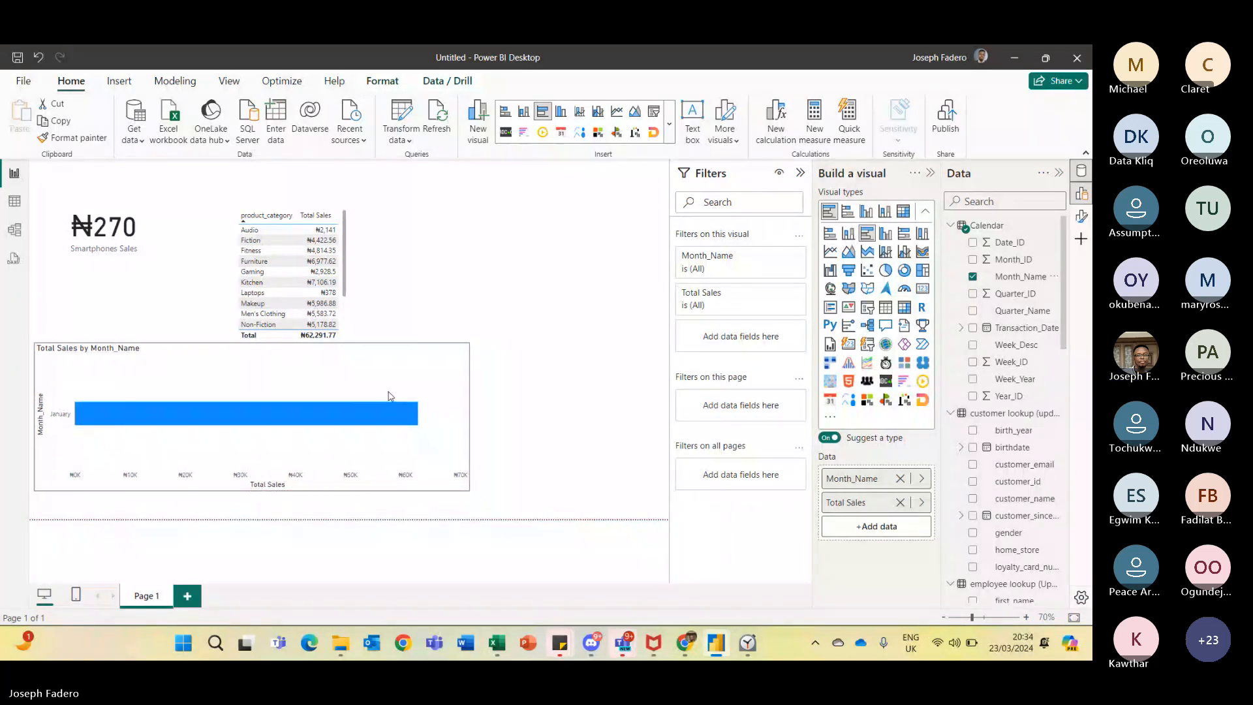
click(586, 352)
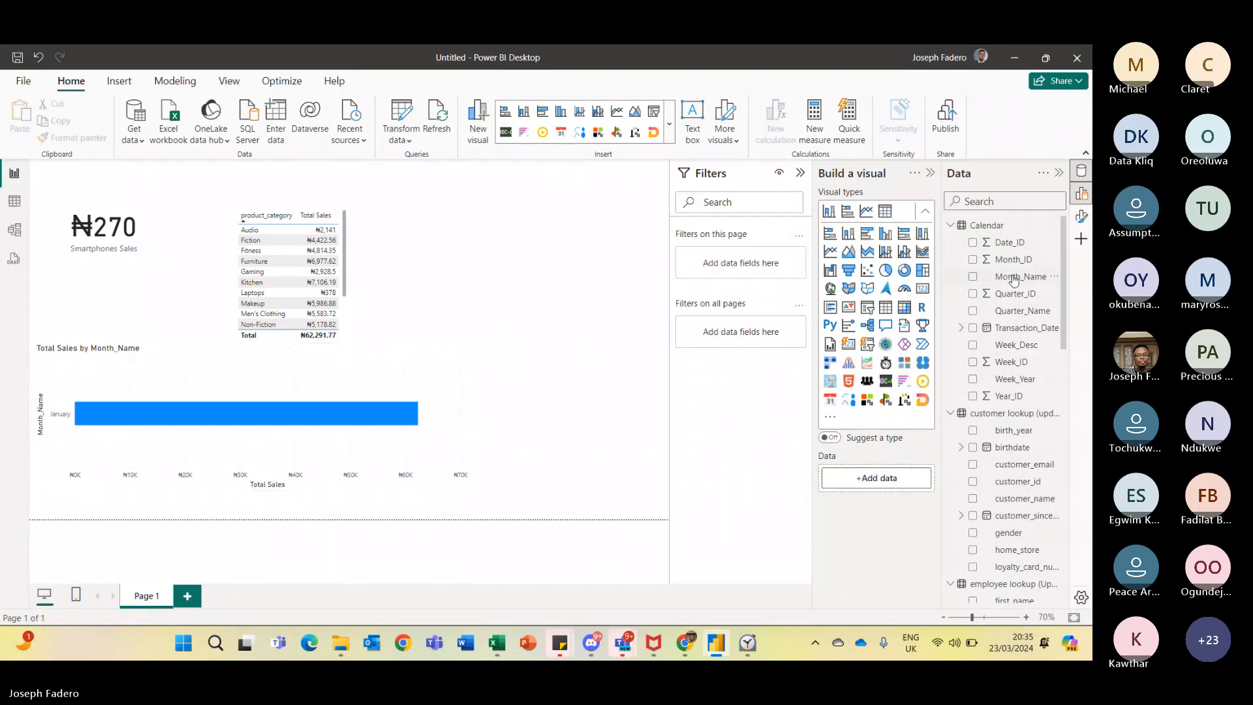
- Add Transaction_Date as a new table visual showing Year, Quarter, Month and Day
click(961, 327)
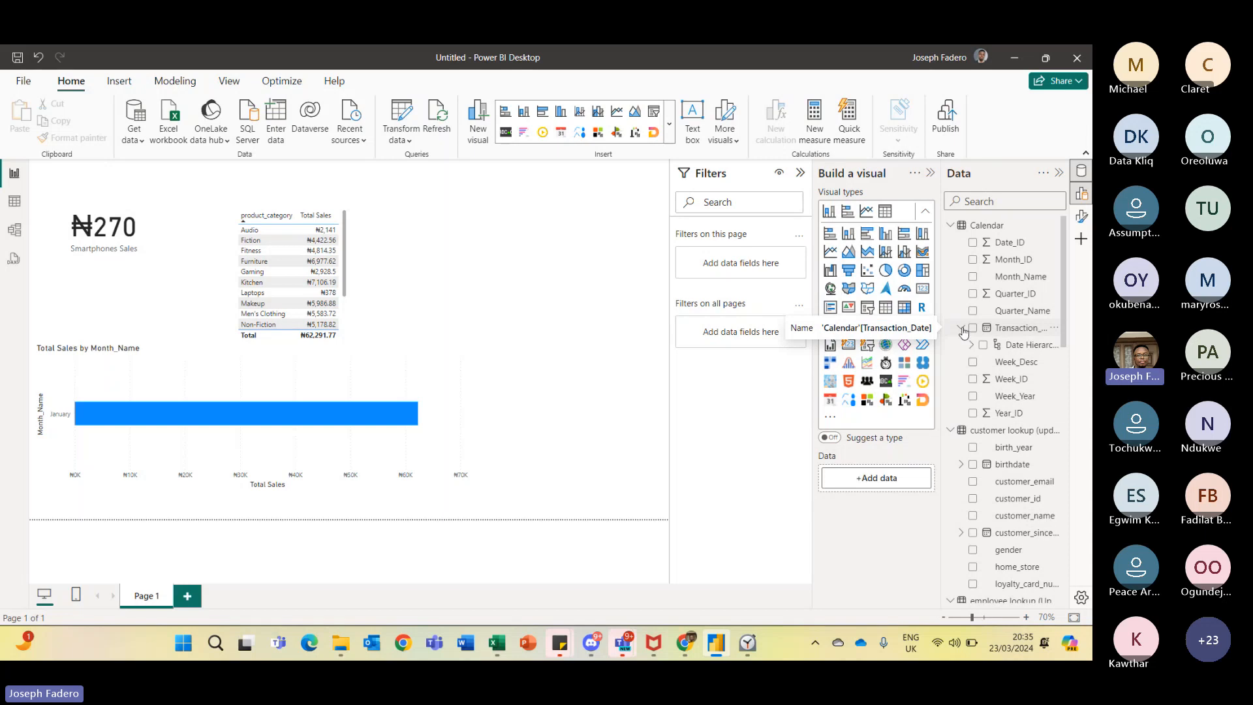
click(961, 329)
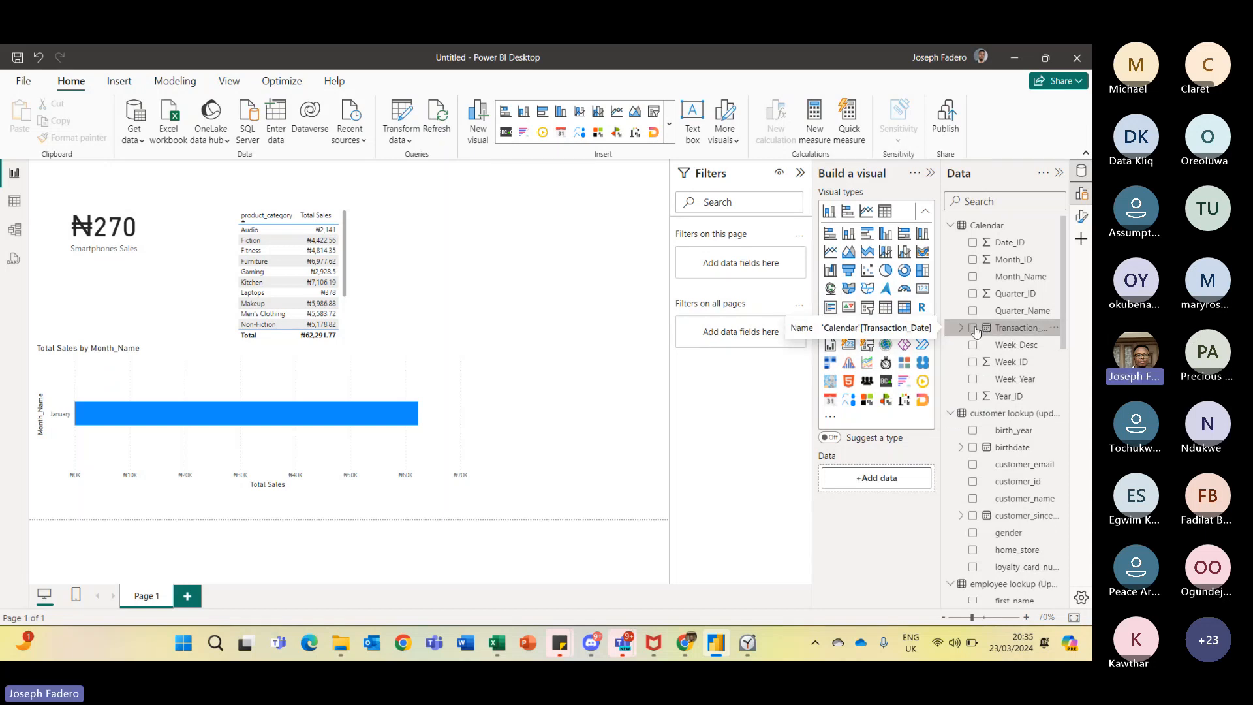
click(974, 328)
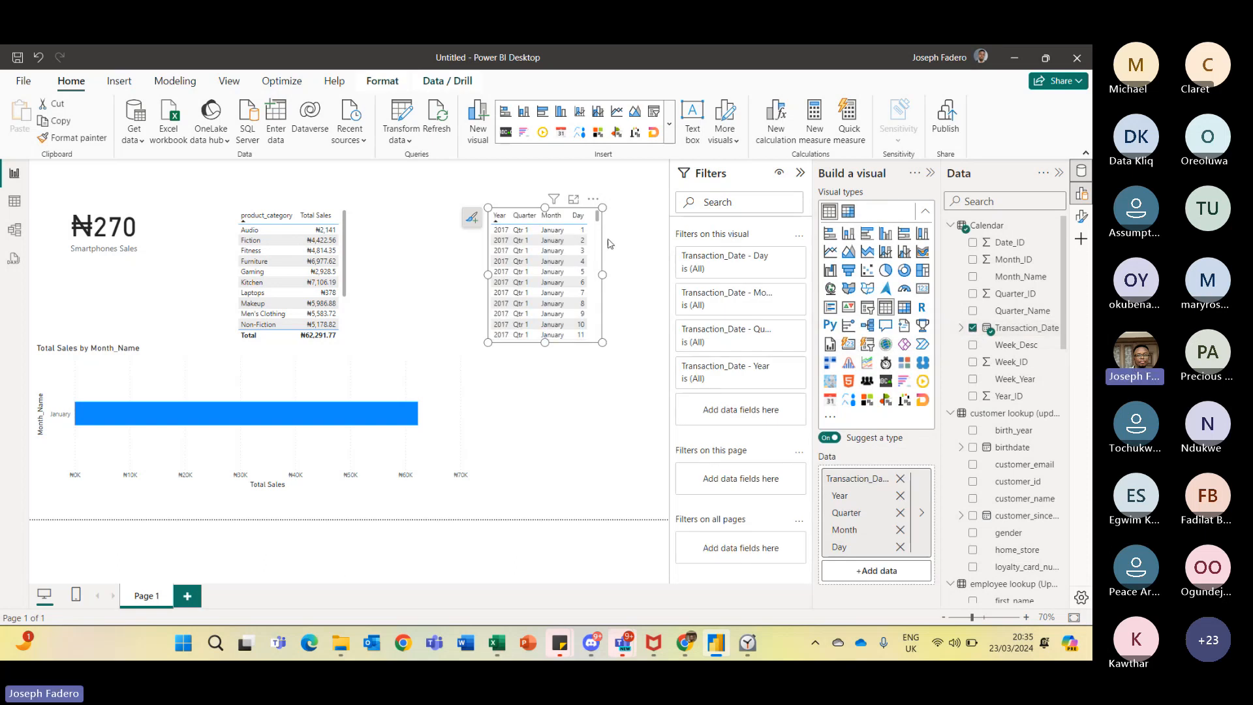
mouse_move(597, 216)
mouse_down()
mouse_move(612, 274)
mouse_move(643, 316)
mouse_move(697, 342)
mouse_move(602, 255)
mouse_move(612, 366)
mouse_move(590, 228)
mouse_up()
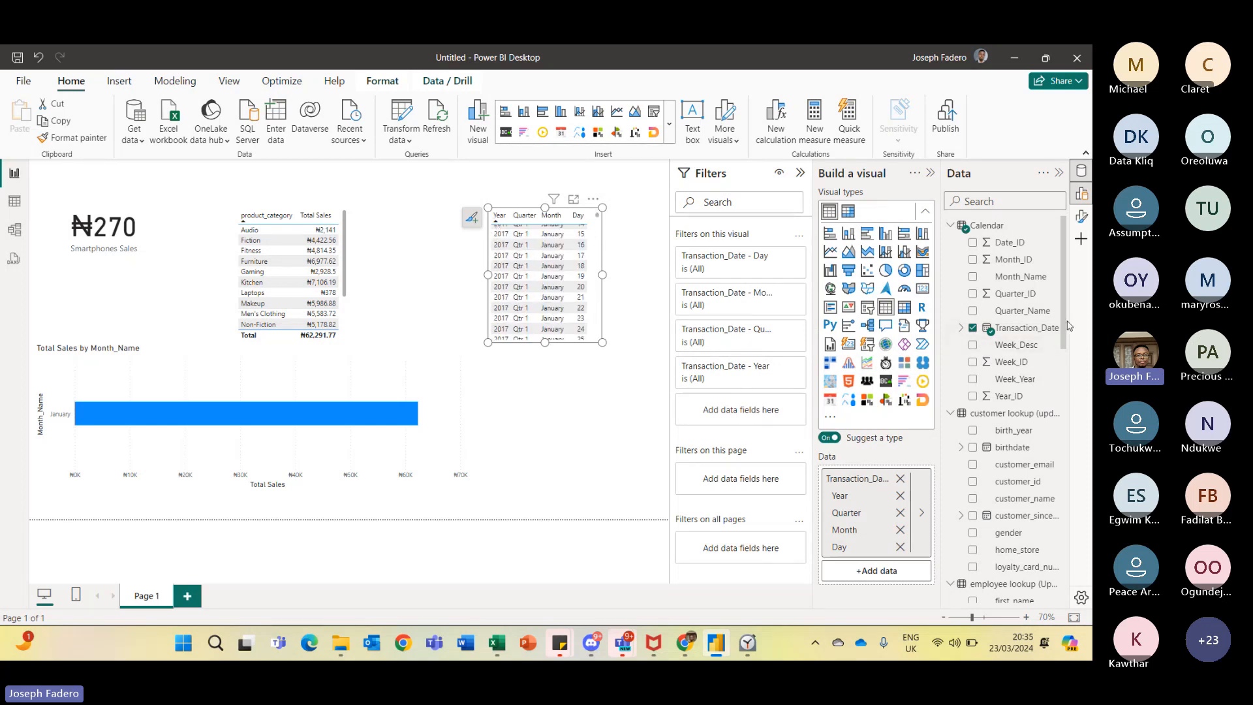
- Examine the Calendar and Sales by Store (Updated-DQ) tables in table view, then return to the report
mouse_move(1065, 317)
mouse_down()
mouse_move(1066, 378)
mouse_move(1066, 318)
mouse_up()
mouse_move(1068, 288)
mouse_down()
mouse_move(1069, 368)
mouse_move(1062, 264)
mouse_up()
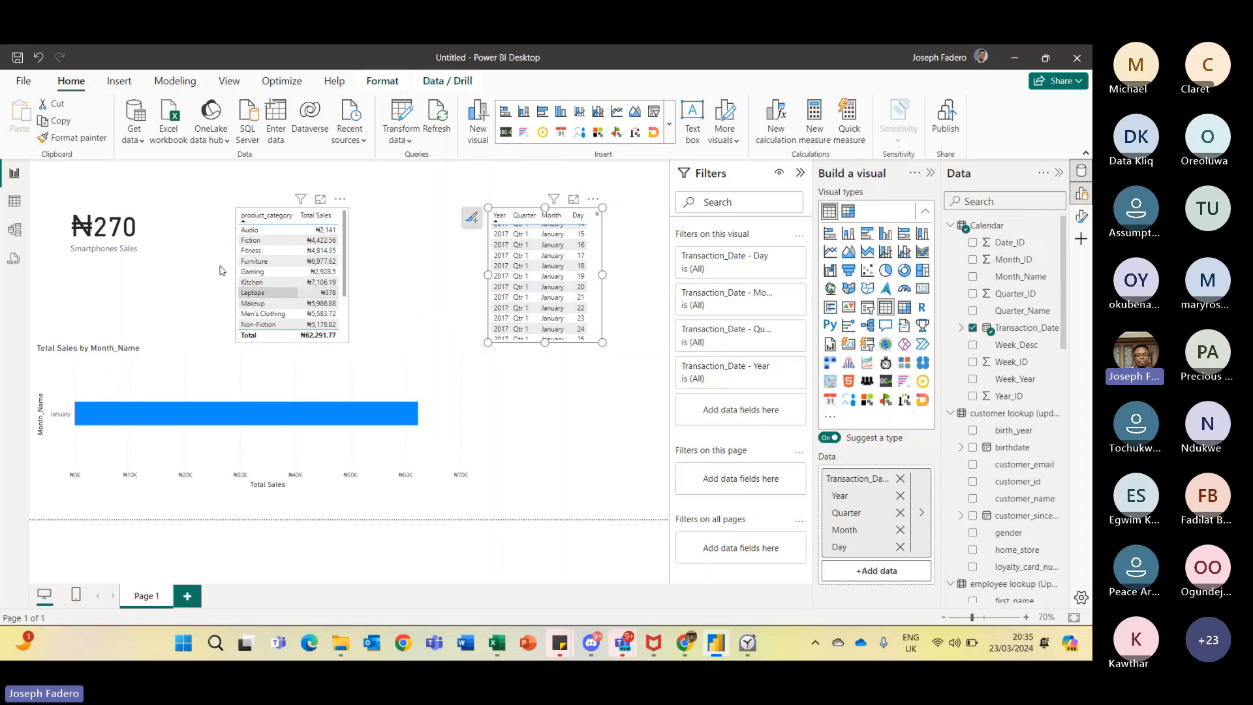
click(13, 202)
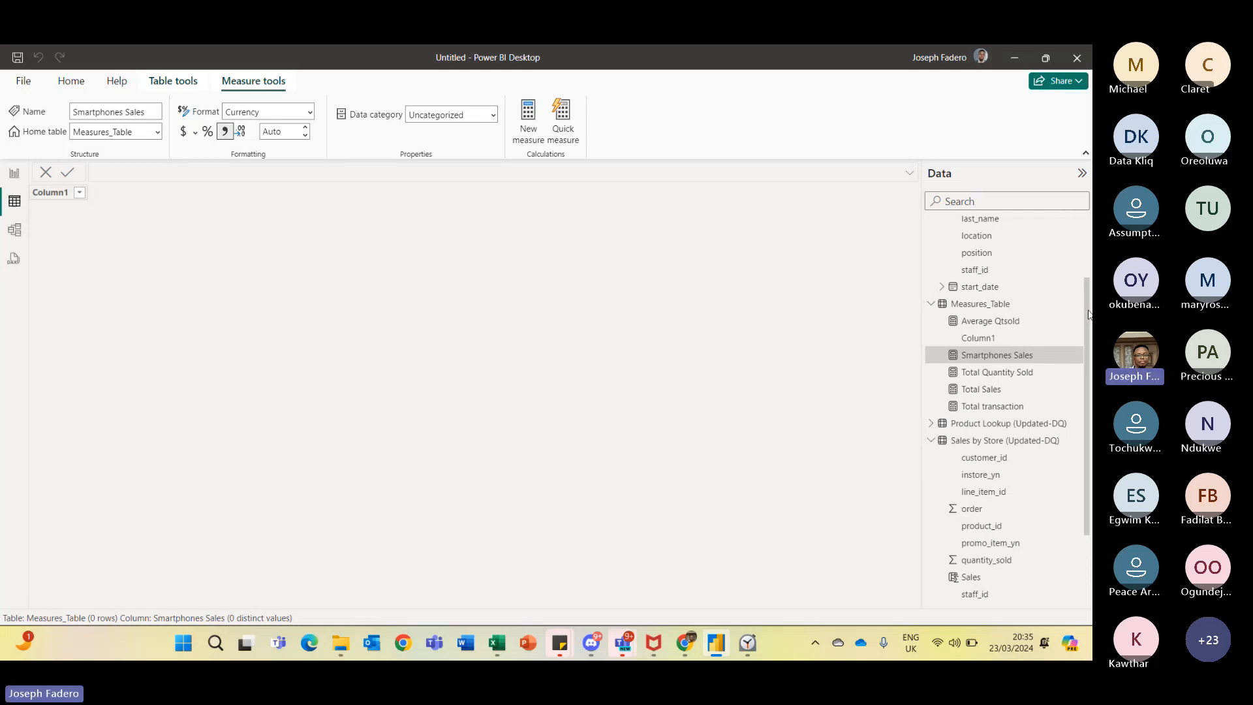
scroll(1084, 274, up, 3)
click(1022, 230)
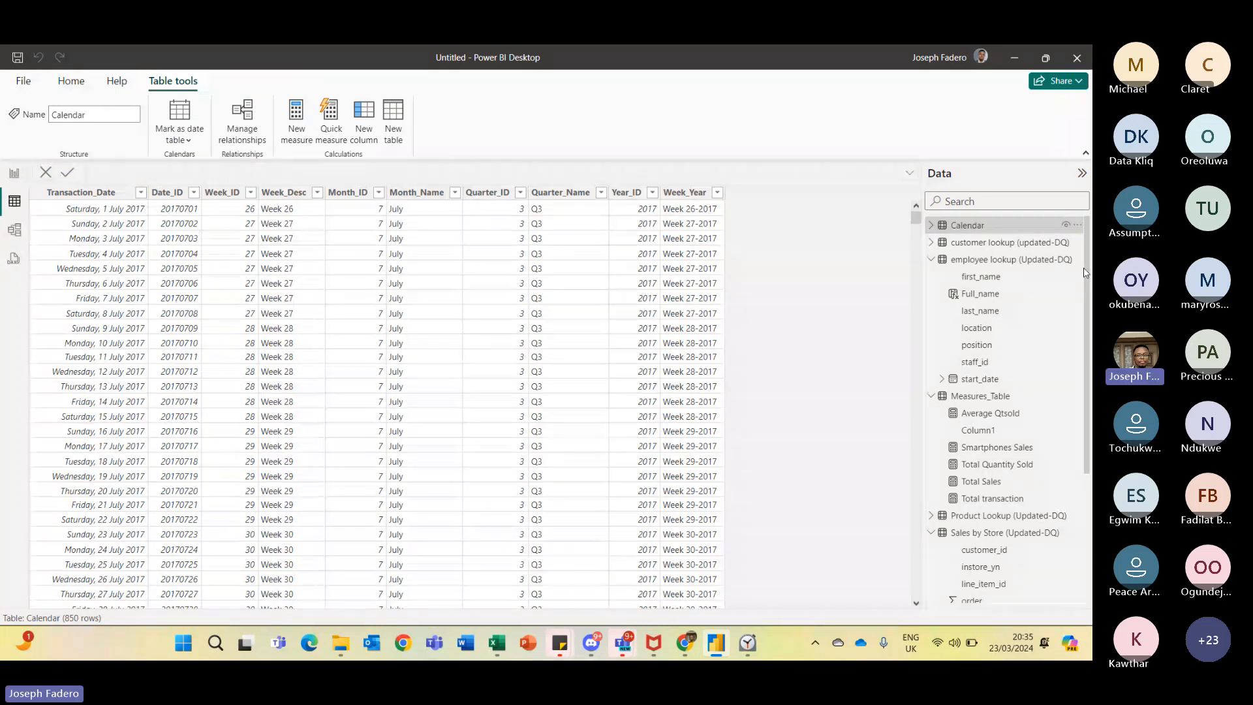
drag(1089, 247, 1088, 450)
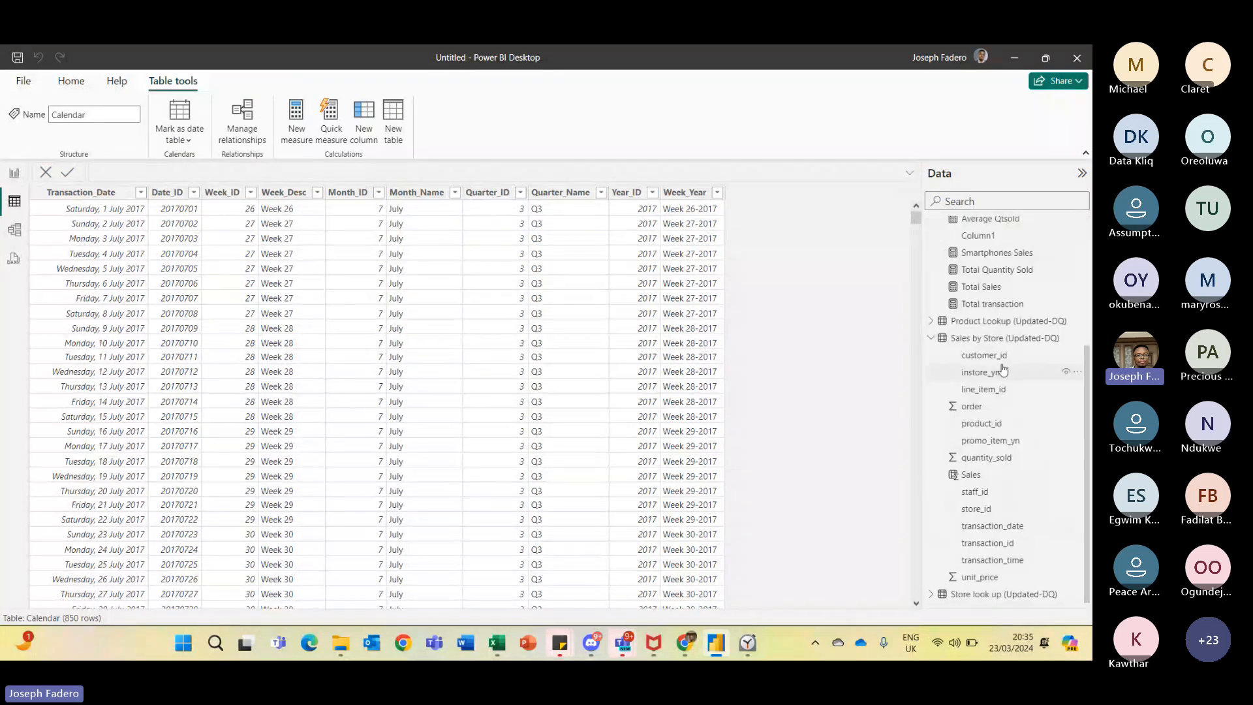
click(992, 340)
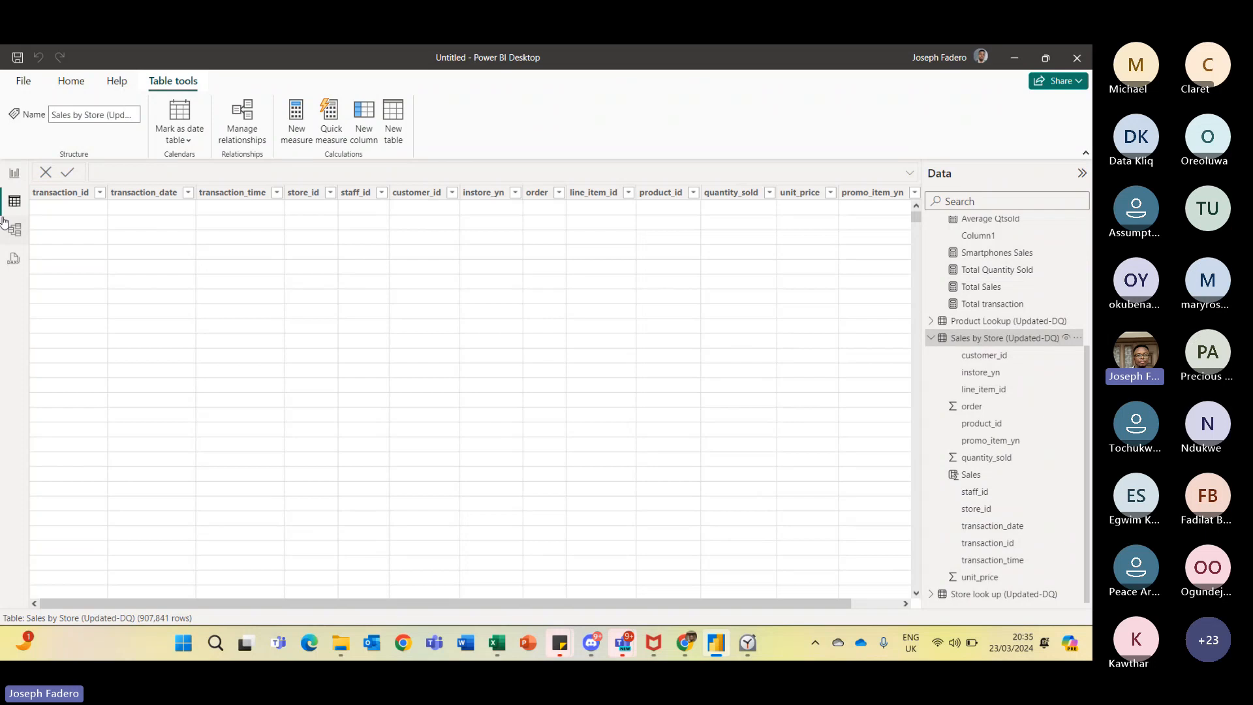
click(14, 173)
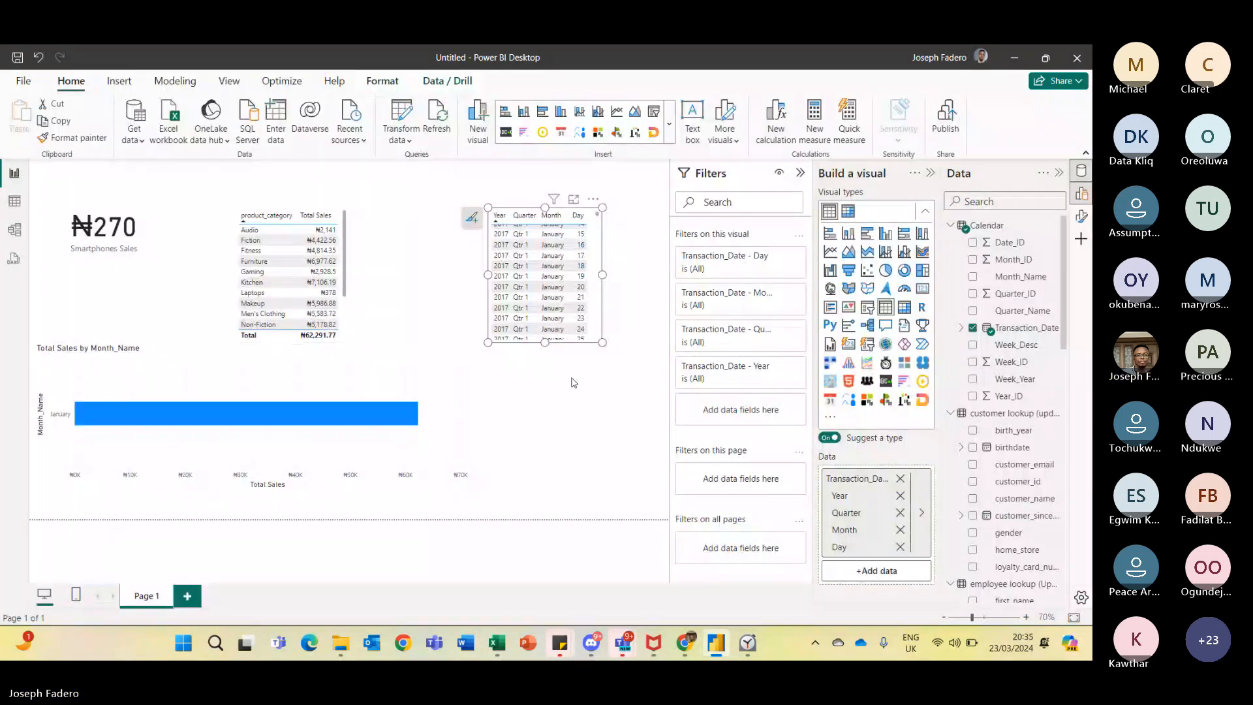
- Shrink the Total Sales by Month_Name bar chart to a small box below the card
click(533, 365)
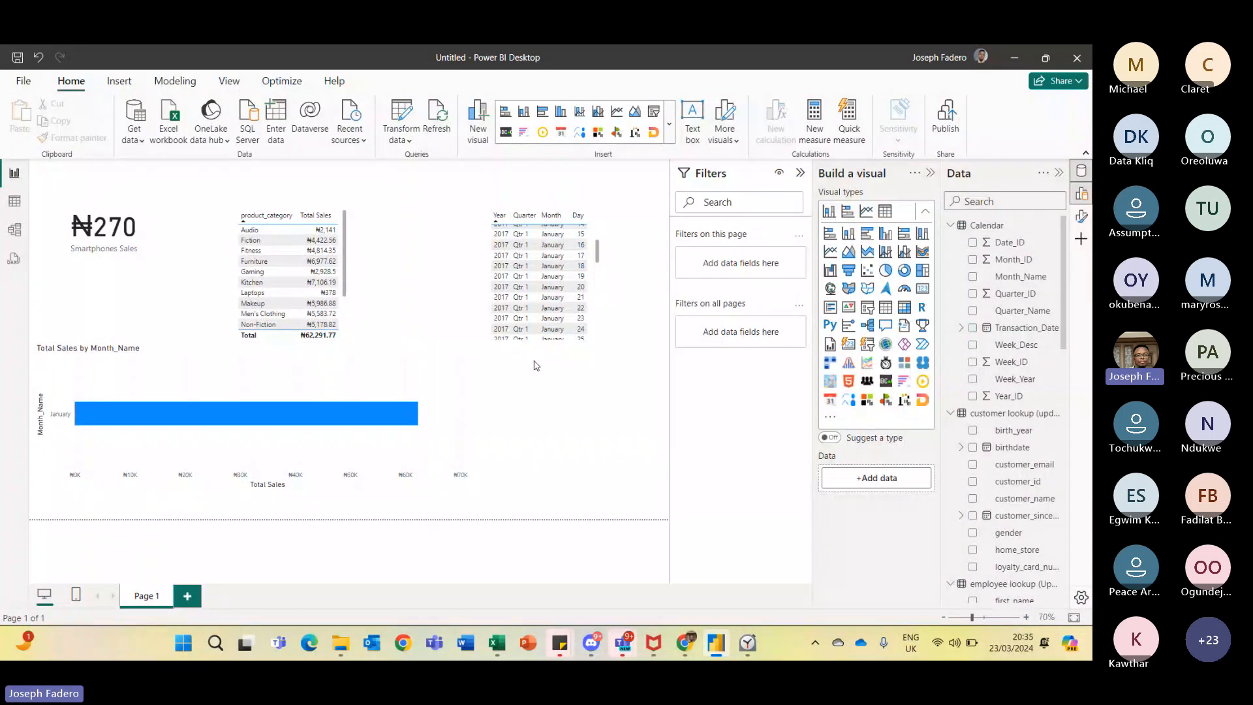
click(364, 354)
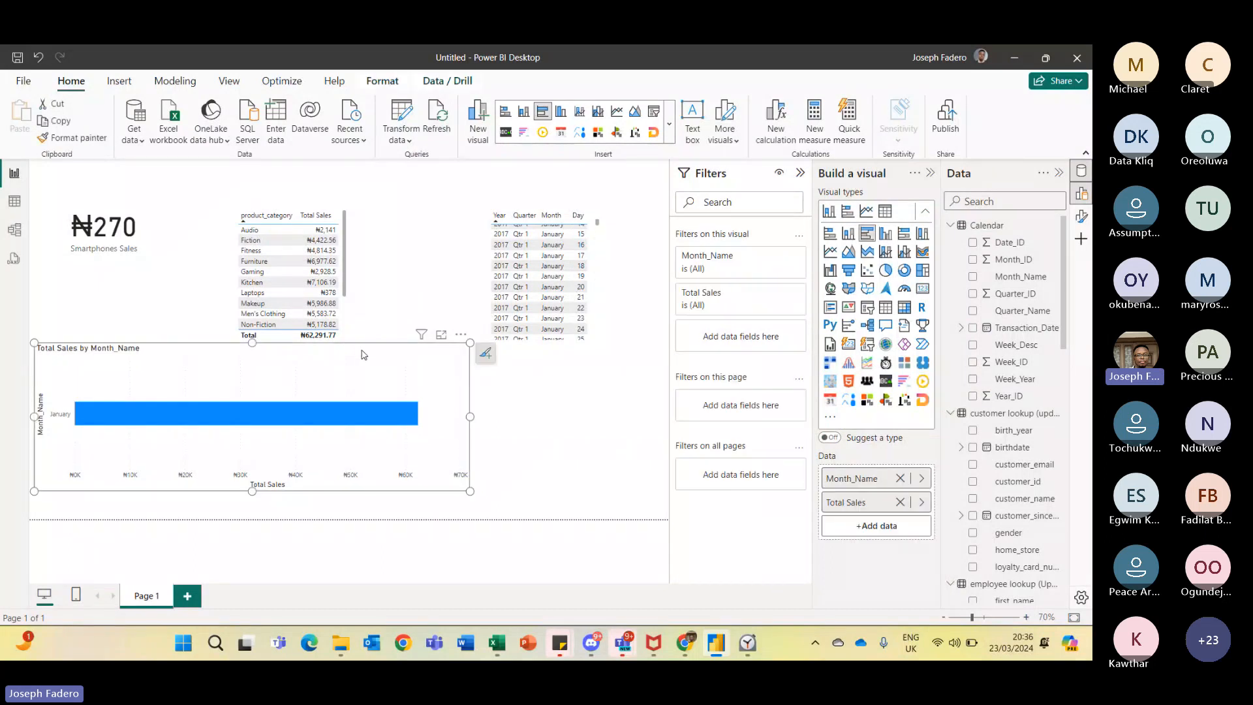
drag(470, 490, 211, 465)
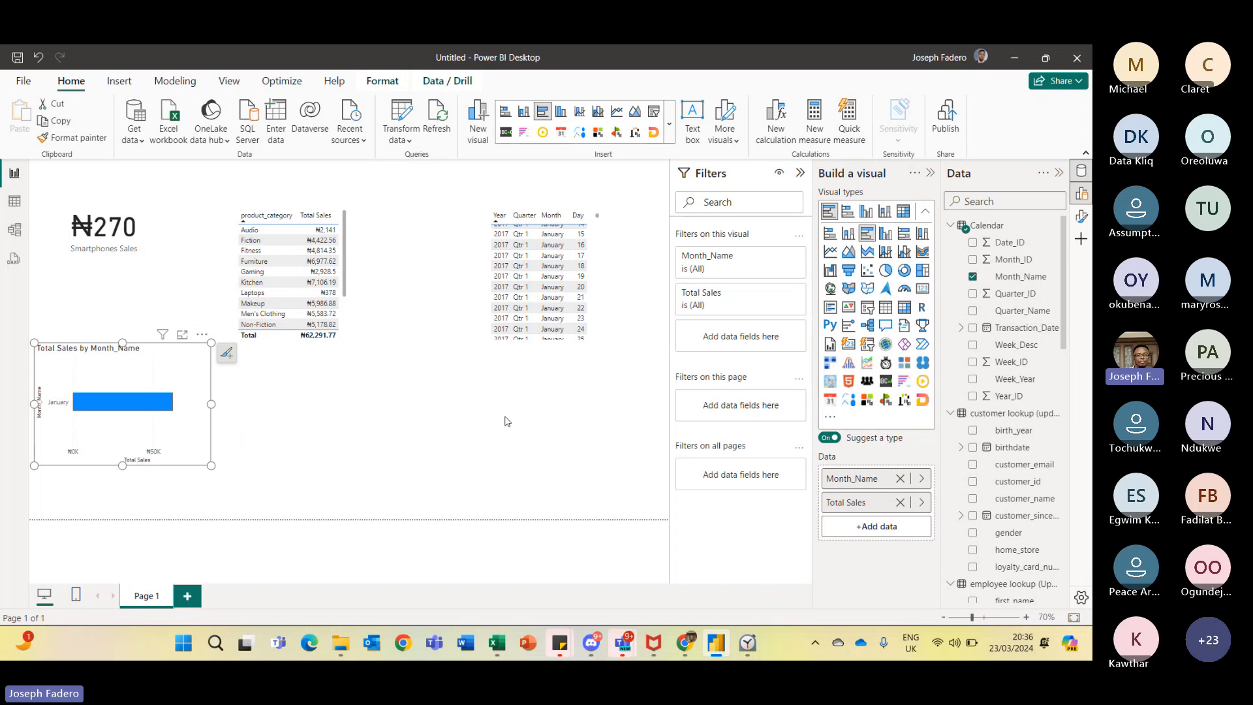
click(504, 421)
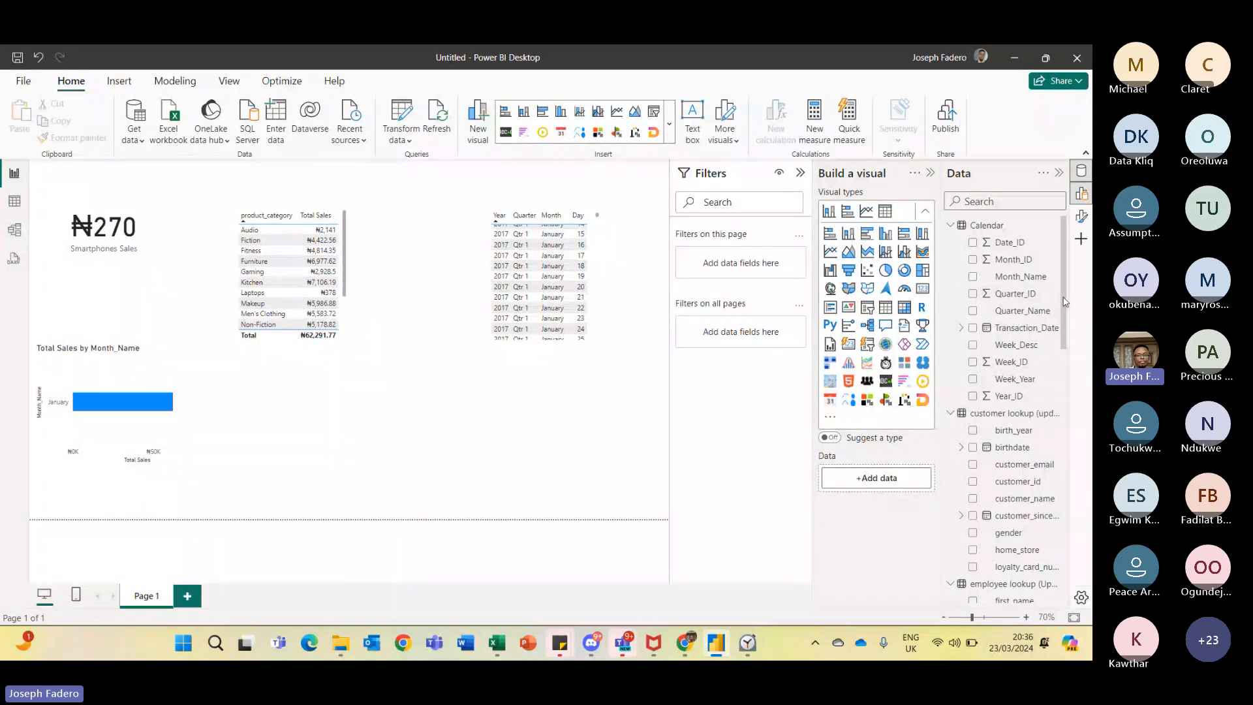
- Create a new measure in Measures_Table and begin its formula with the name Sales LY =
scroll(1064, 302, down, 5)
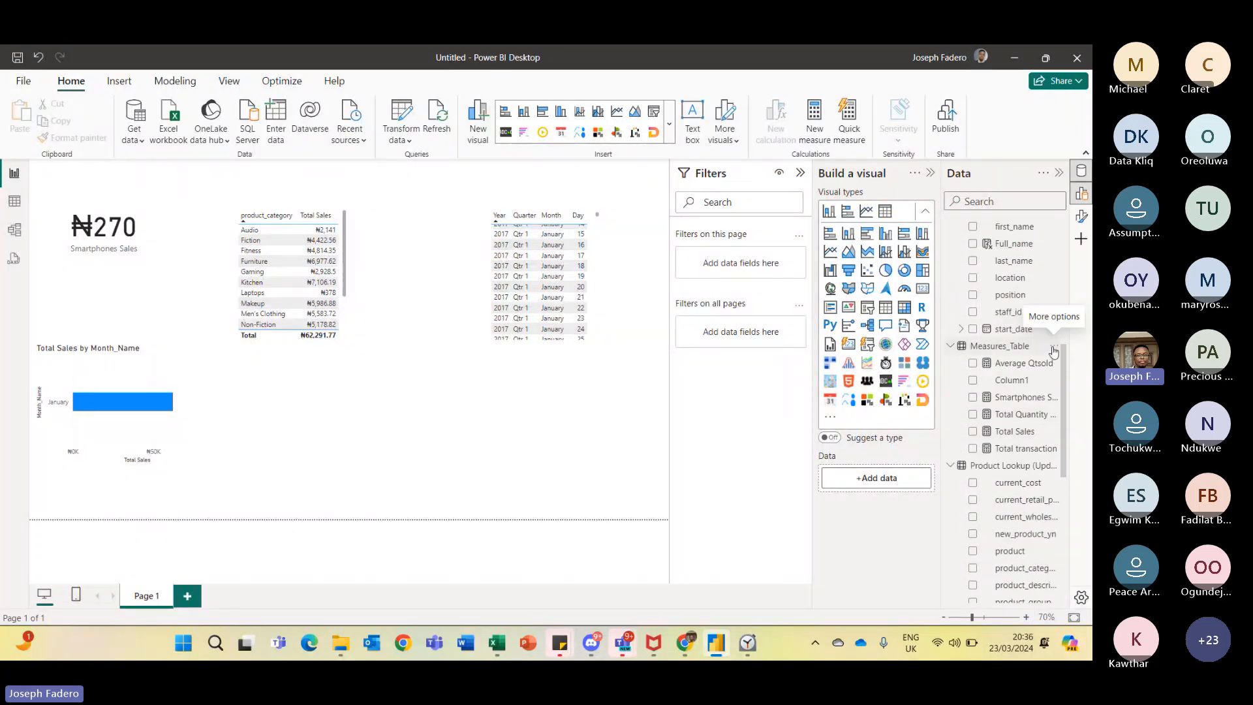
click(1055, 346)
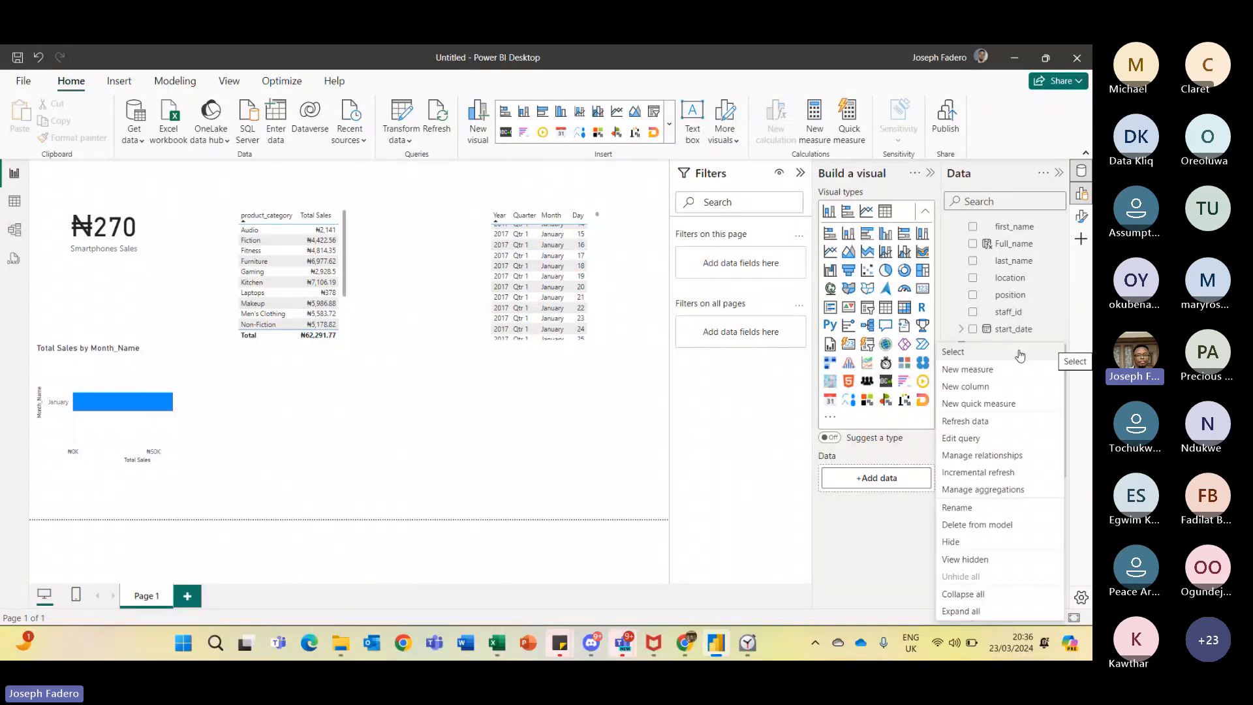
click(982, 370)
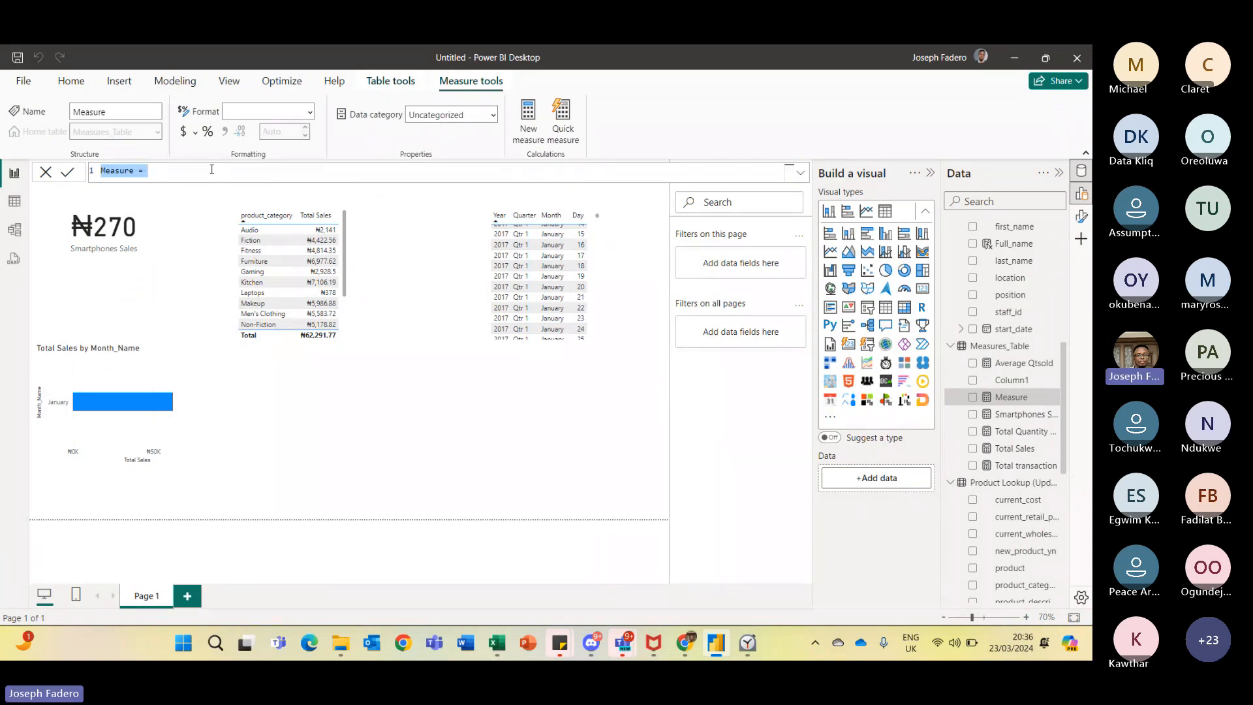
text(Total)
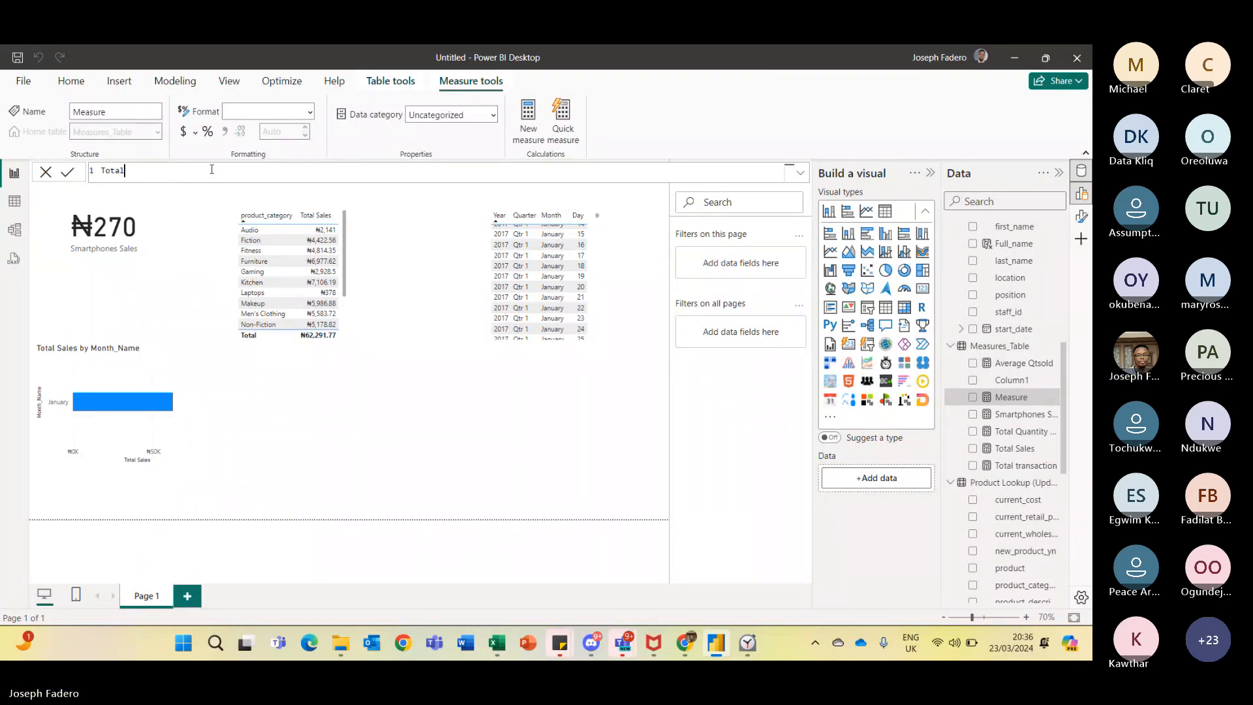
key(ctrl+BackSpace)
text(Sales)
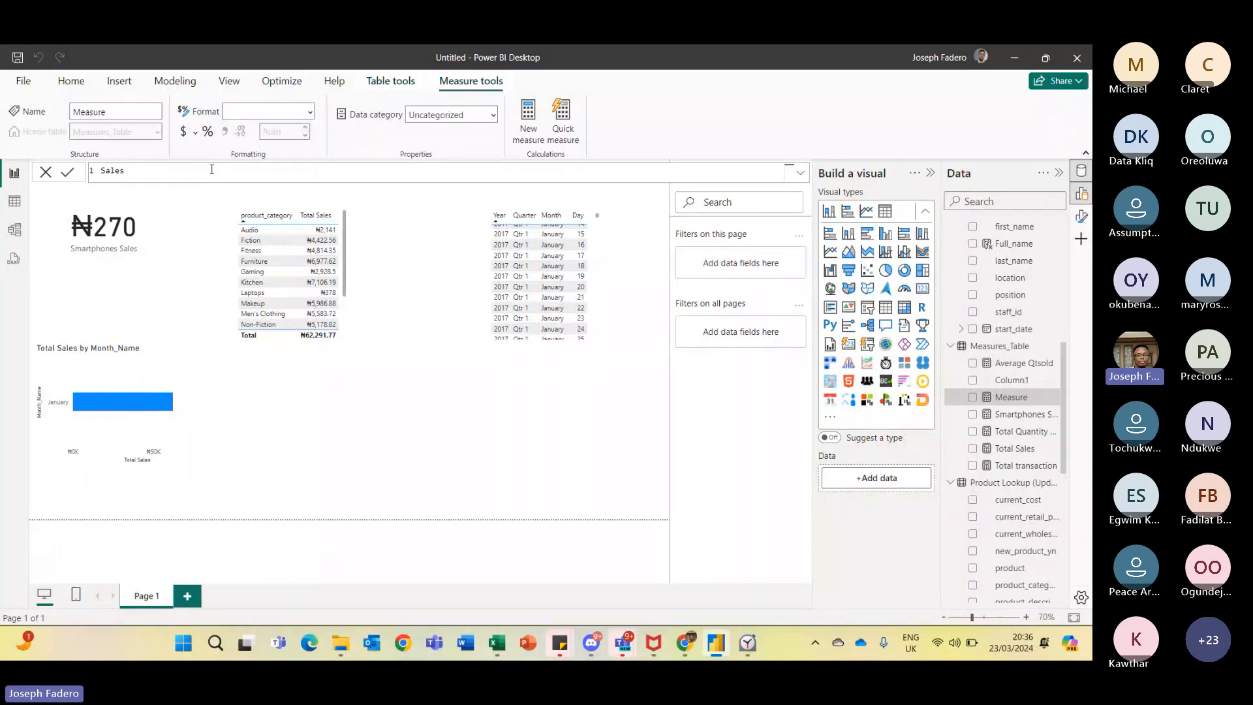
text( LY =)
key(shift+Return)
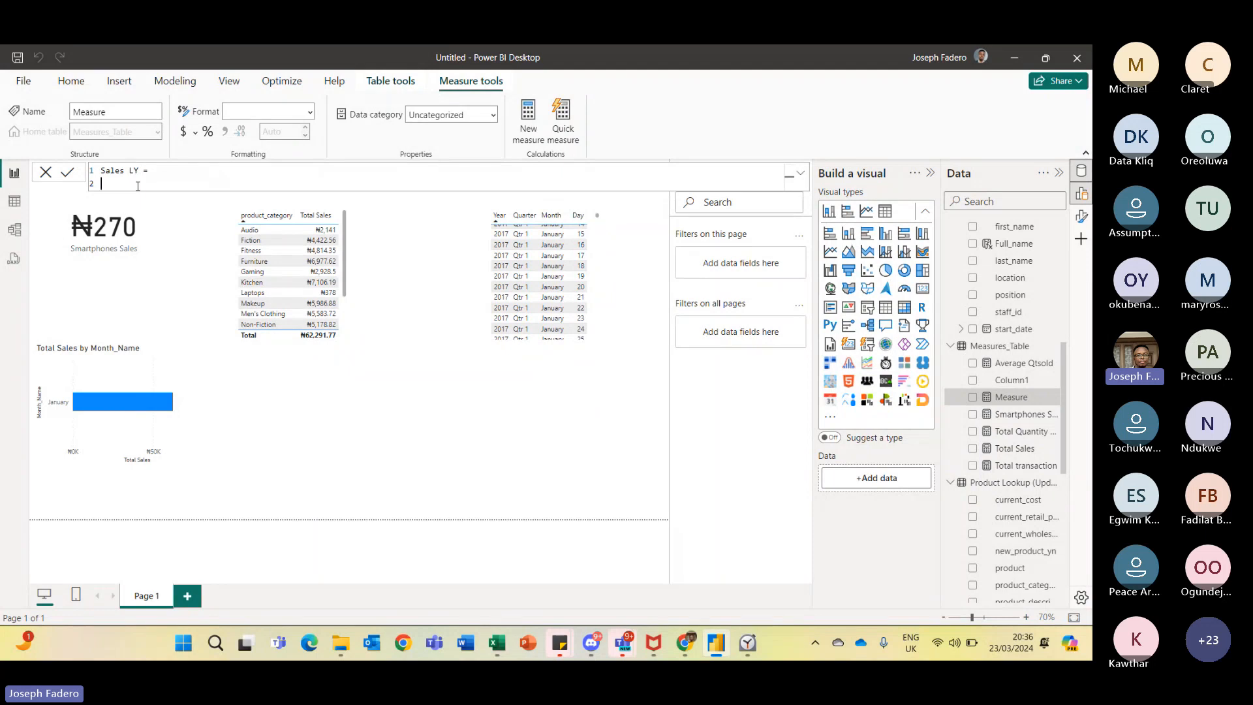
key(BackSpace)
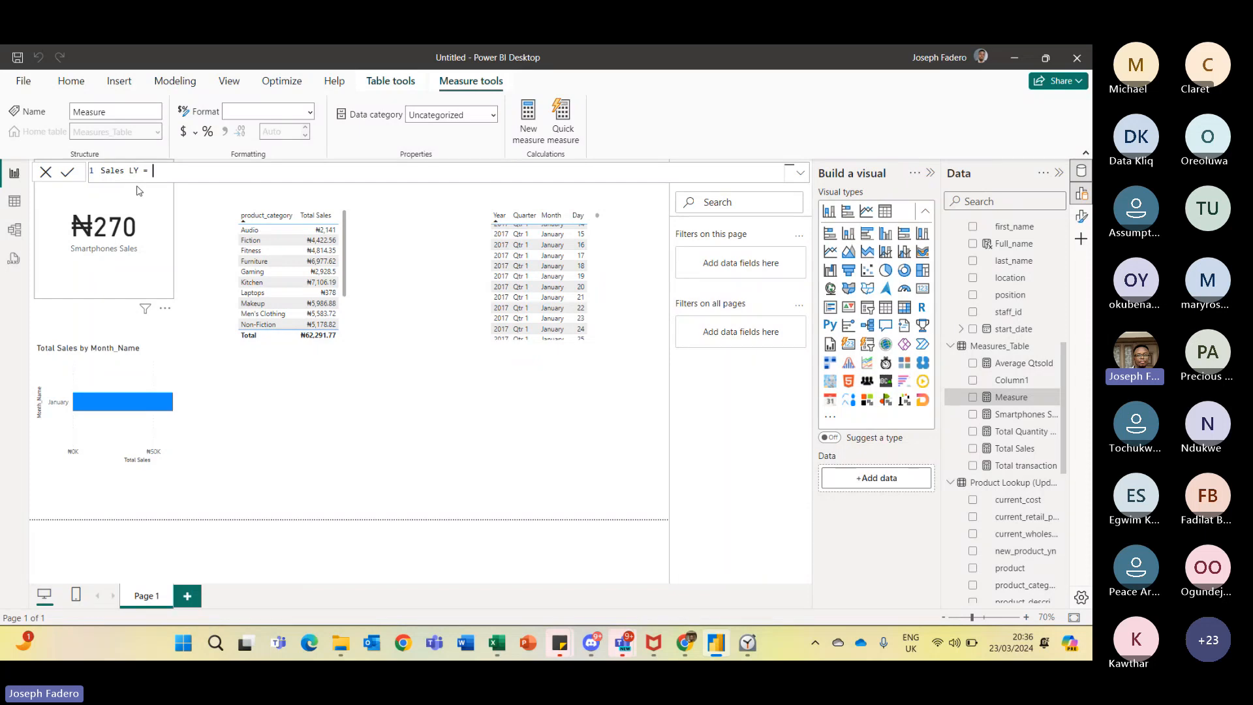
key(shift+Return)
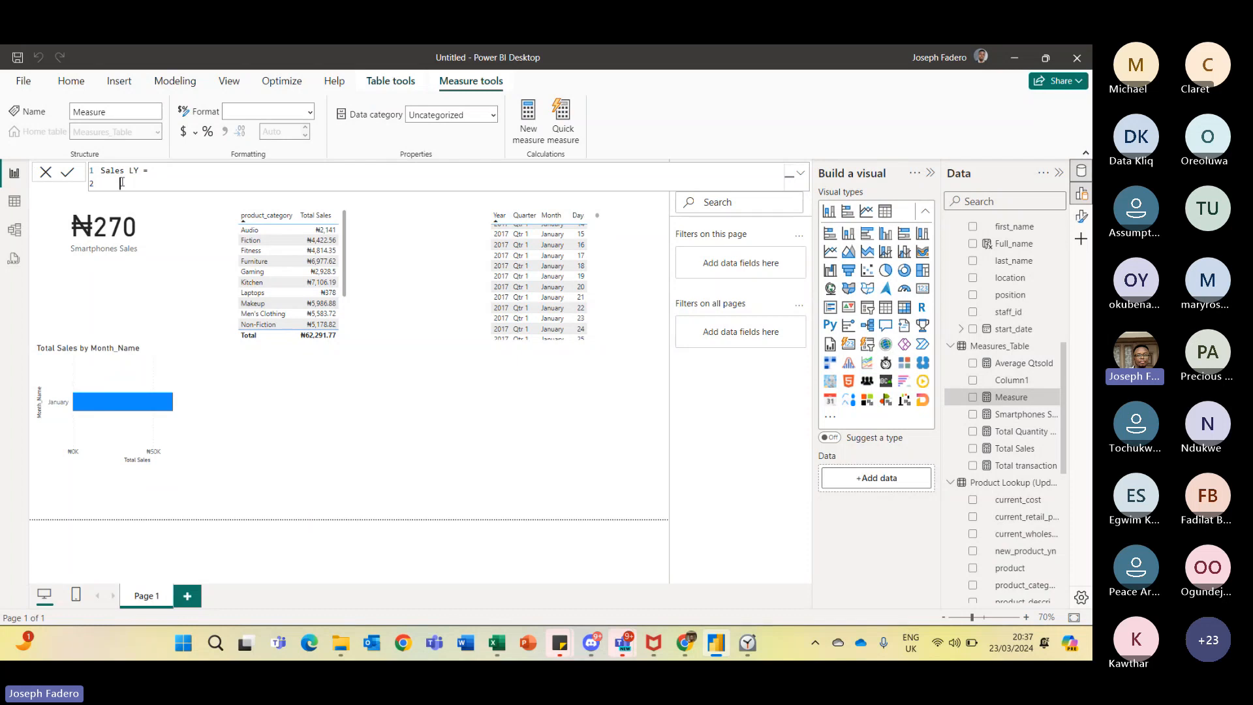
- Start a CALCULATE expression on the second line with [Total Sales] as its expression argument
key(Tab)
text(S)
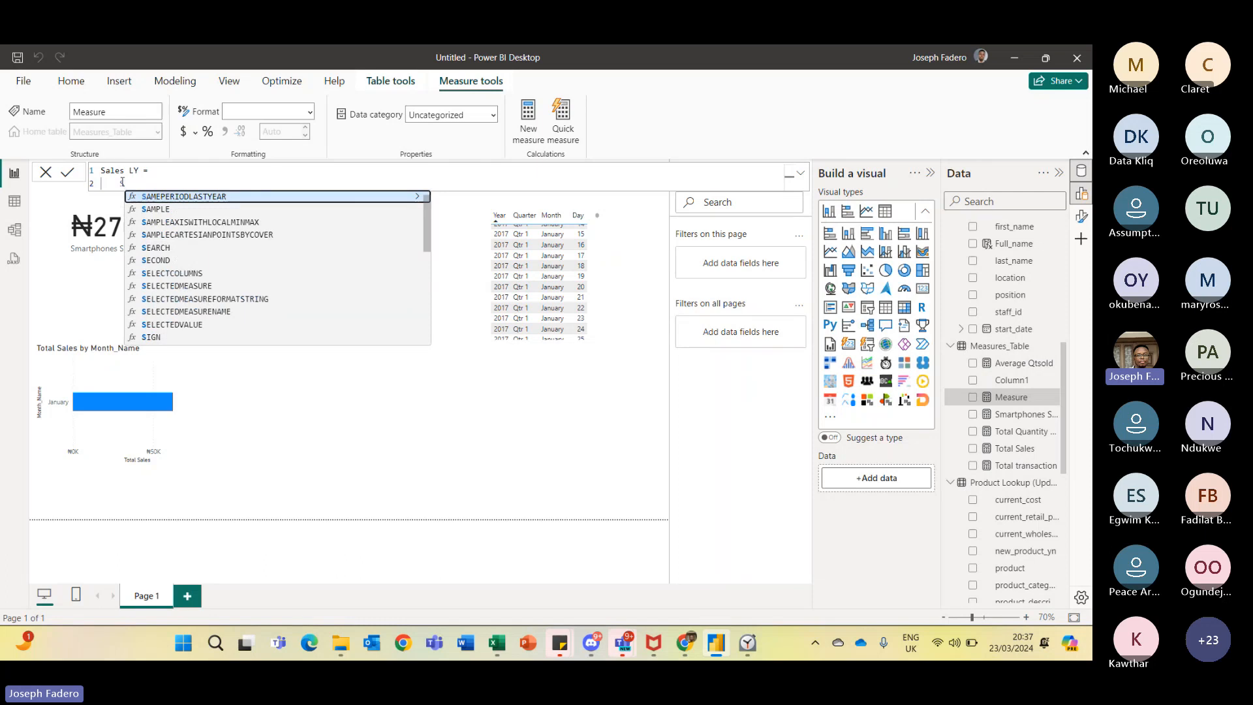
key(BackSpace)
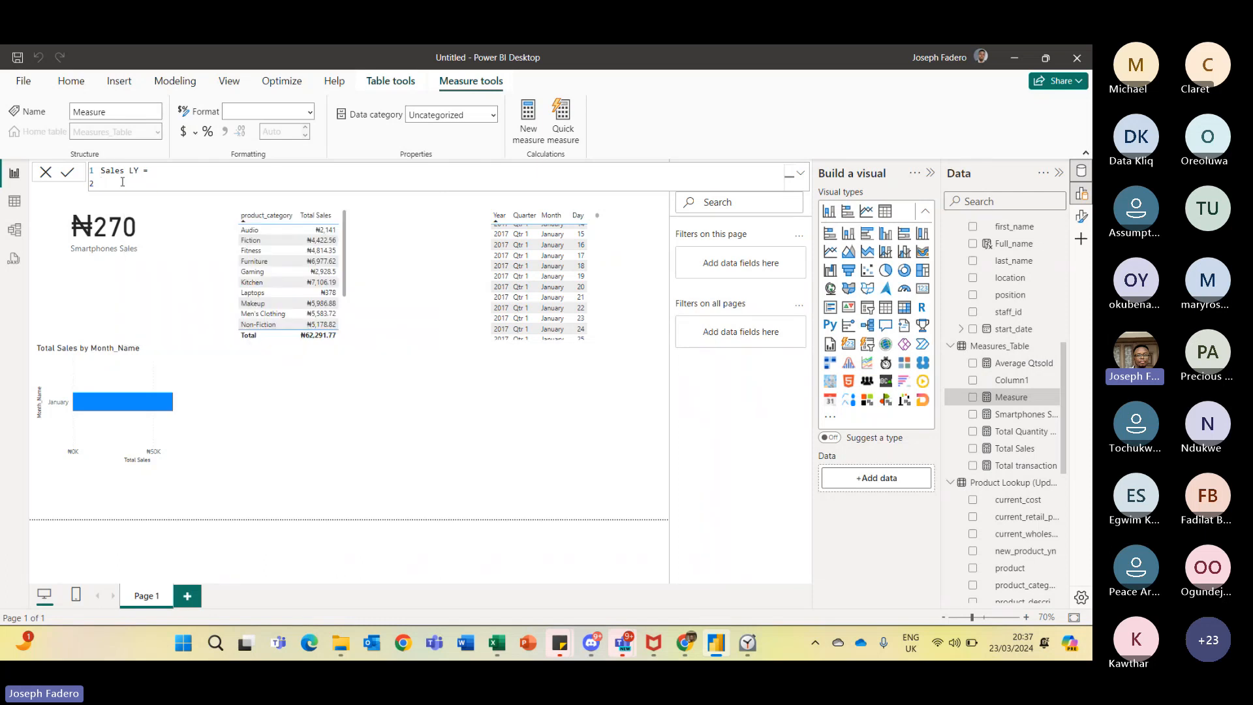
text(CALCULATE()
key(Tab)
key(shift+Return)
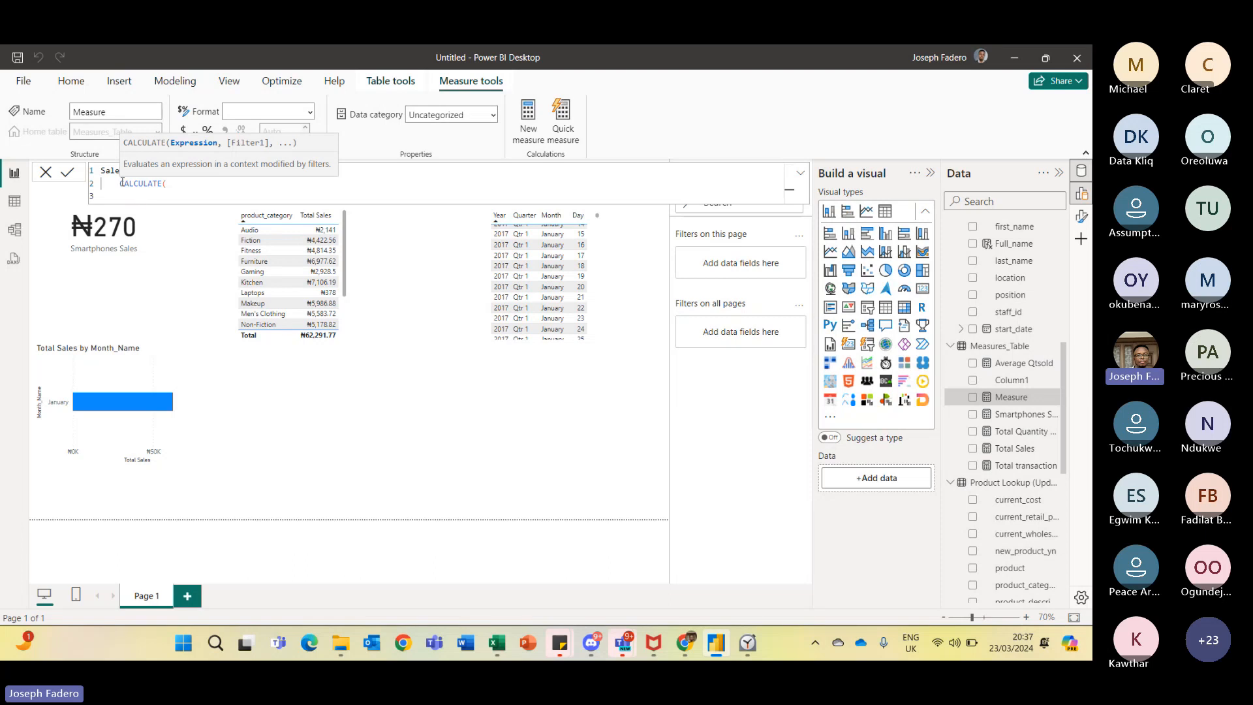
text(Sal)
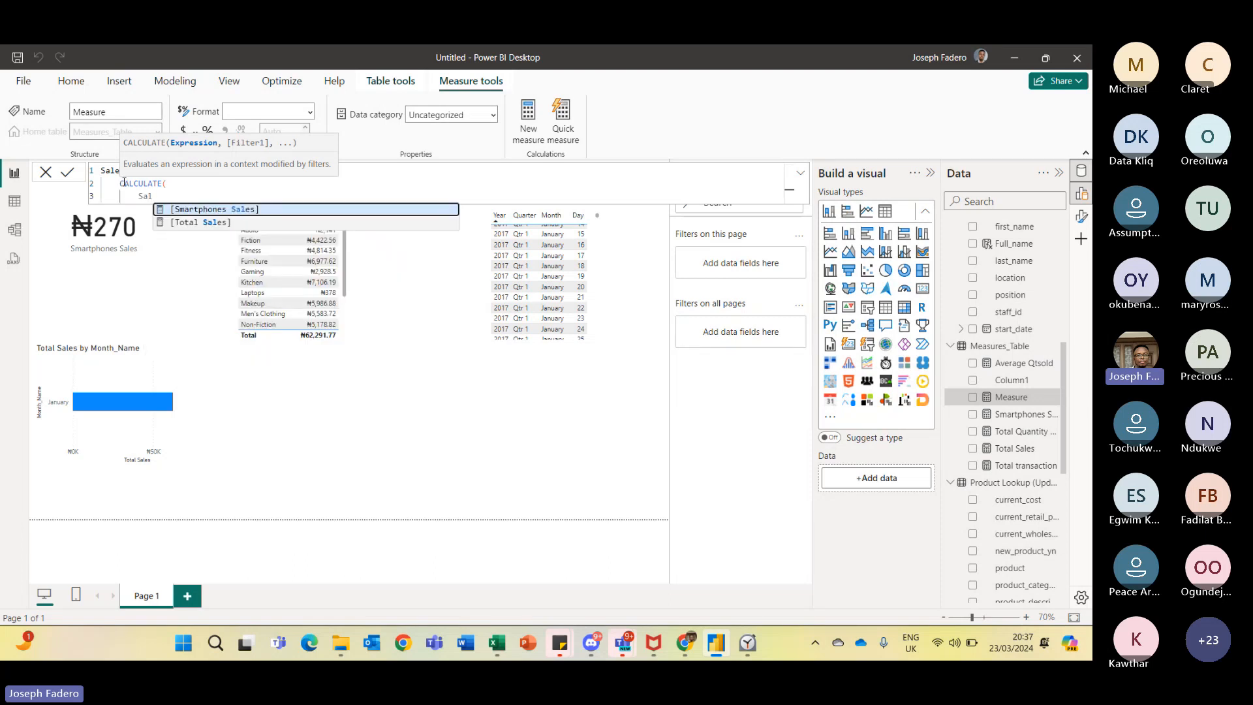
click(217, 223)
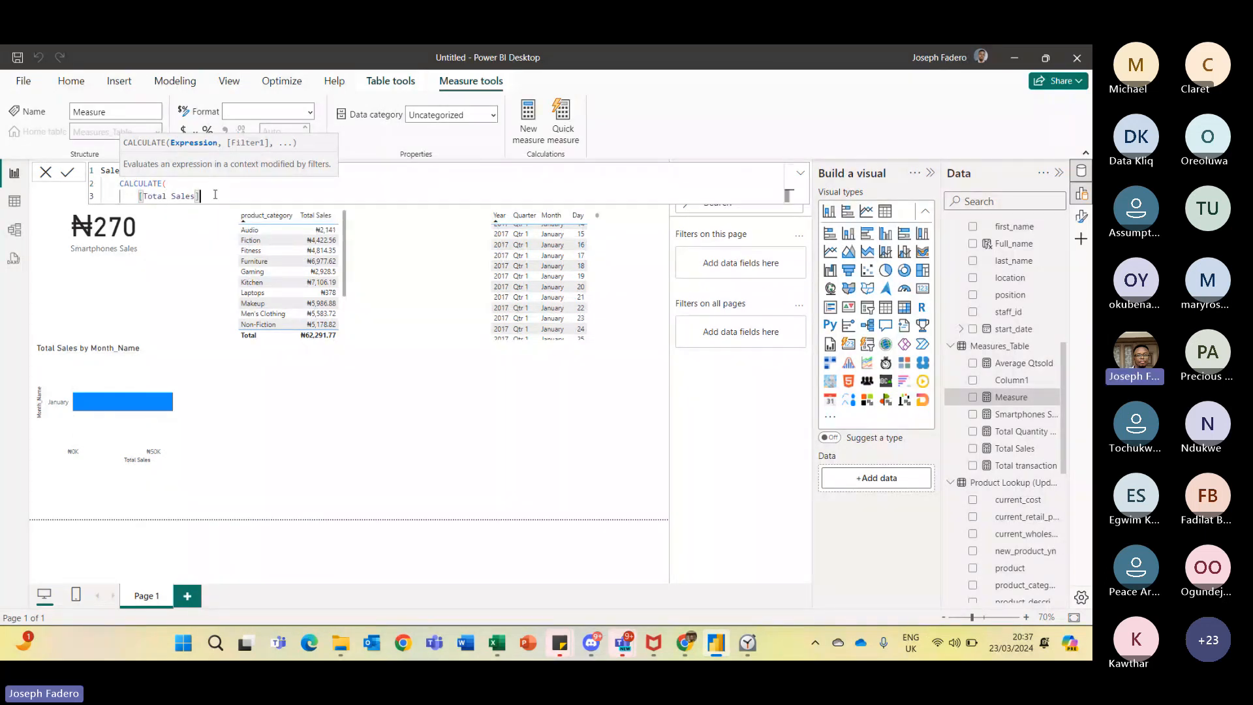
text(,)
key(shift+Return)
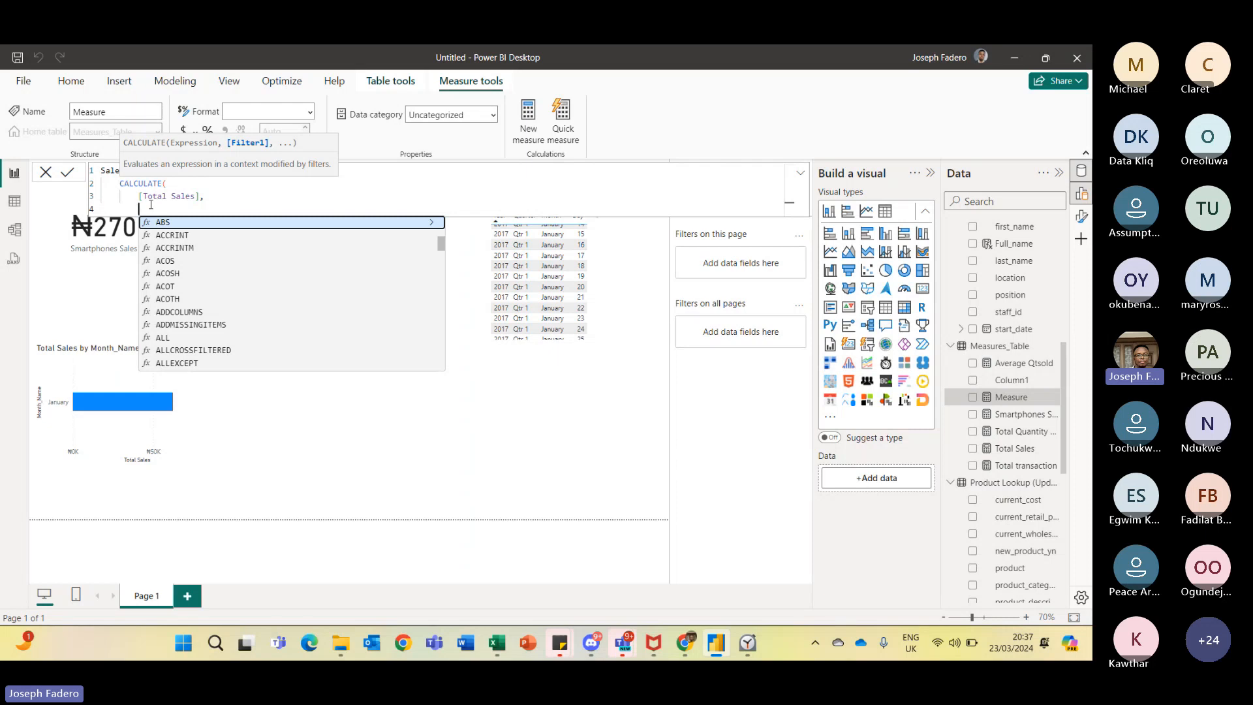
- Add the DATEADD function as CALCULATE's filter argument
text(Prev)
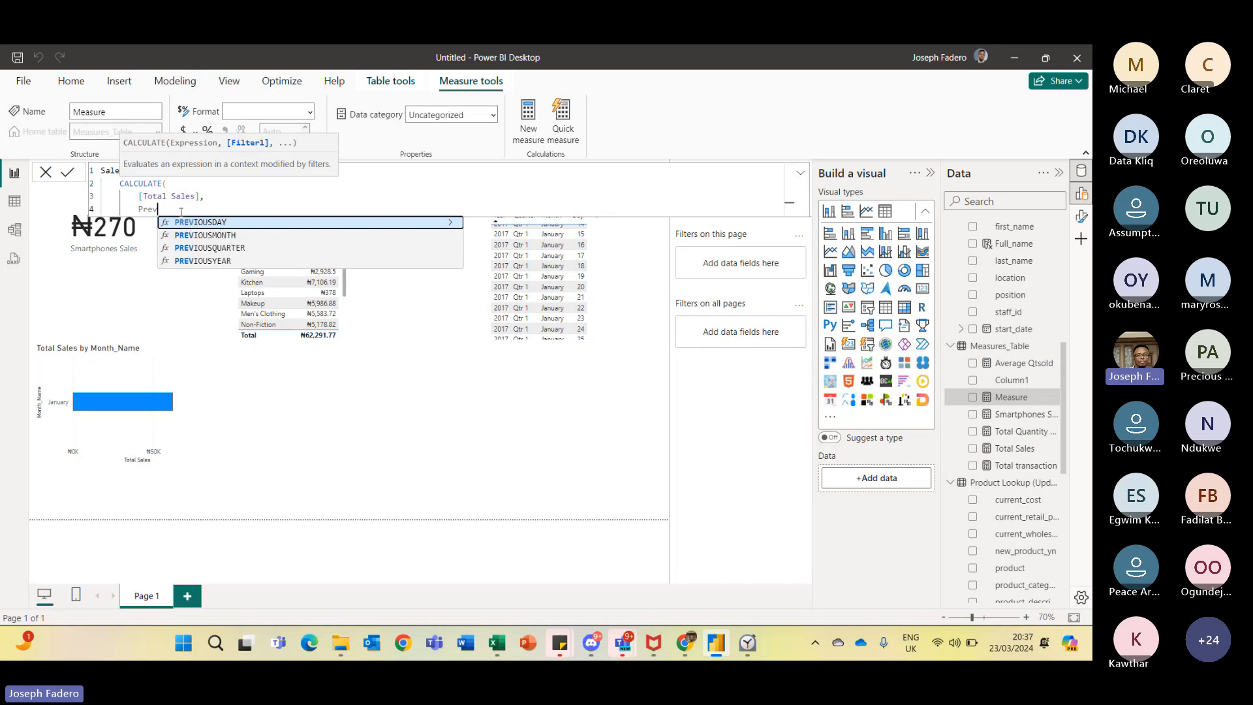
key(BackSpace)
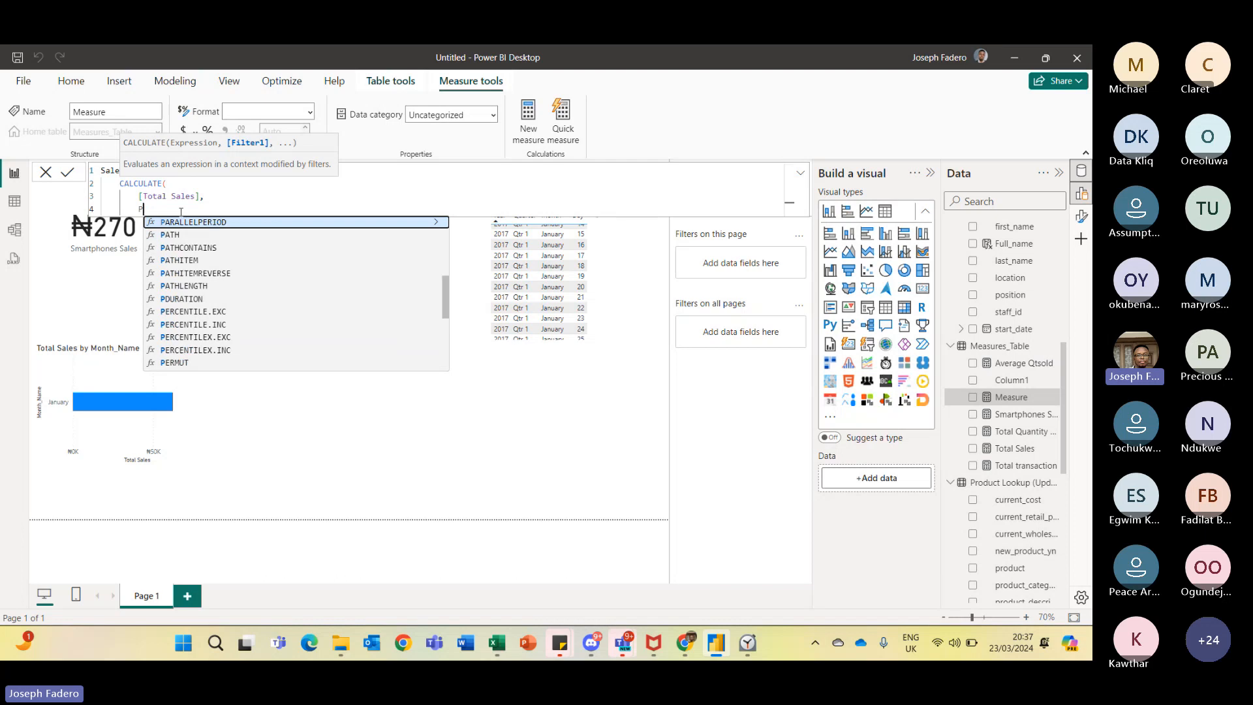
key(BackSpace)
text(Yt)
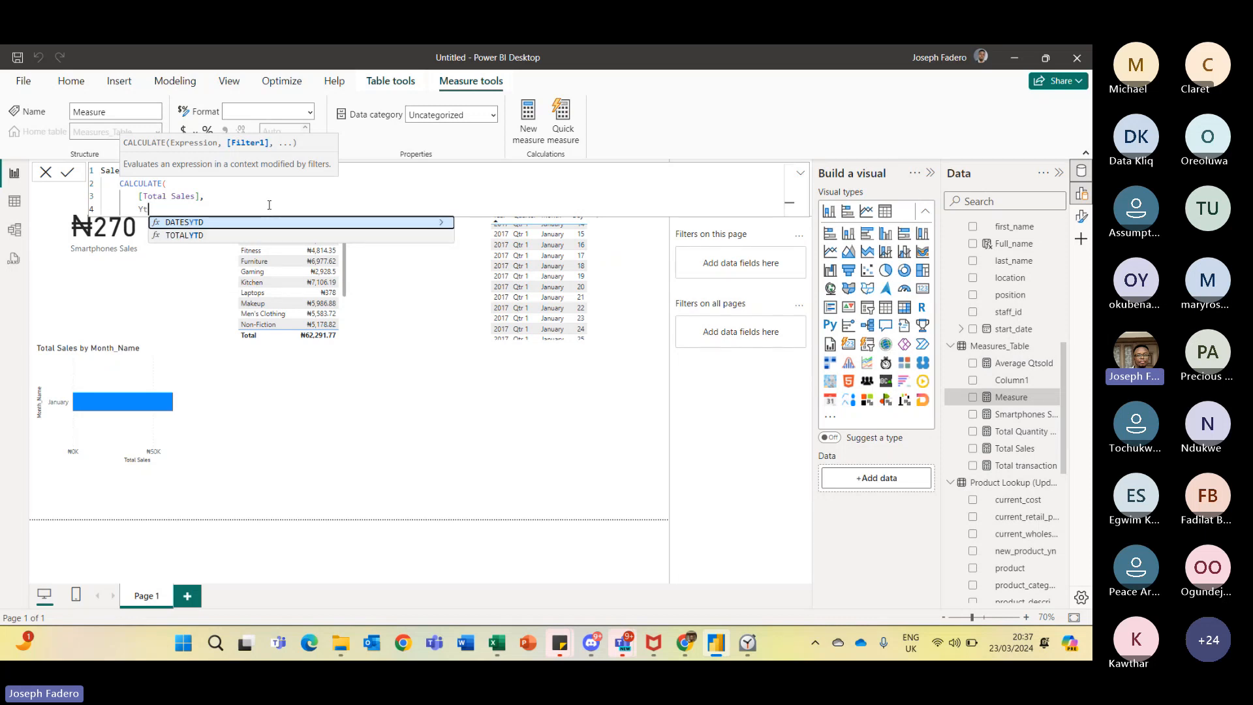
key(BackSpace)
key(BackSpace)
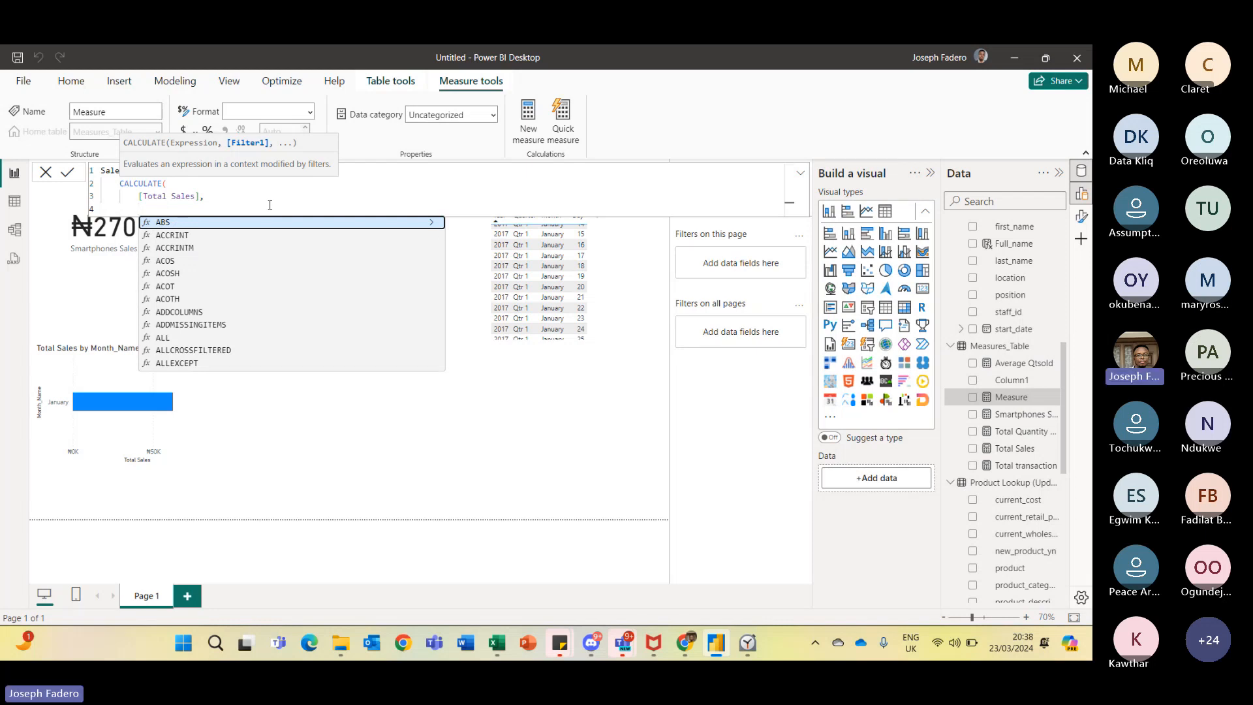
text(Dat)
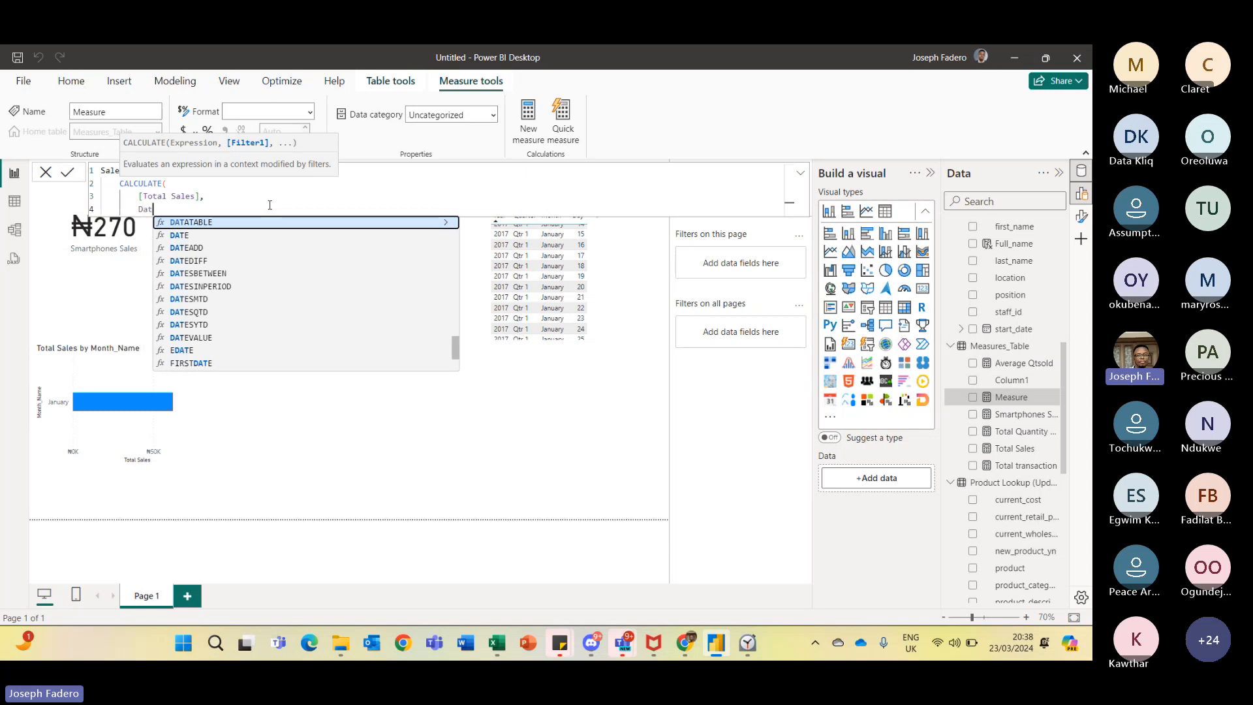
text(eadd)
key(Tab)
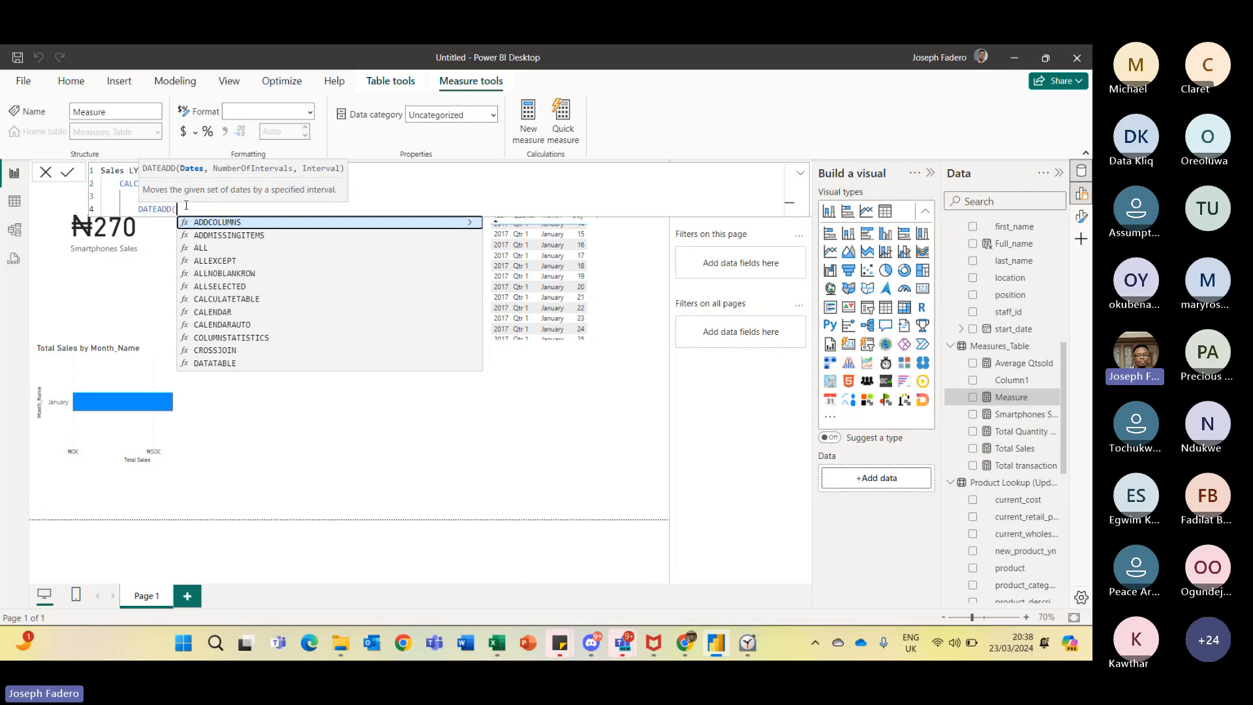
- Give DATEADD the arguments 'Calendar'[Transaction_Date], -1 and YEAR, close both functions, and commit the Sales LY measure
text('Calendar'[Transaction_Date])
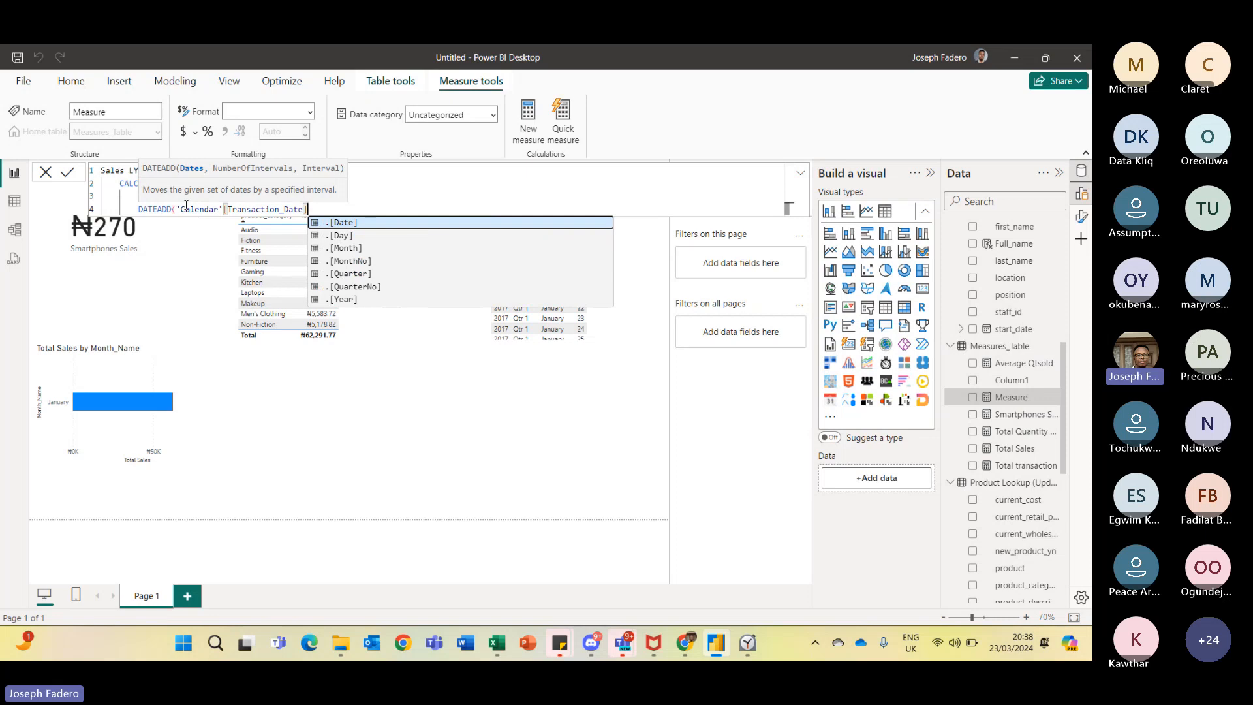
text(,)
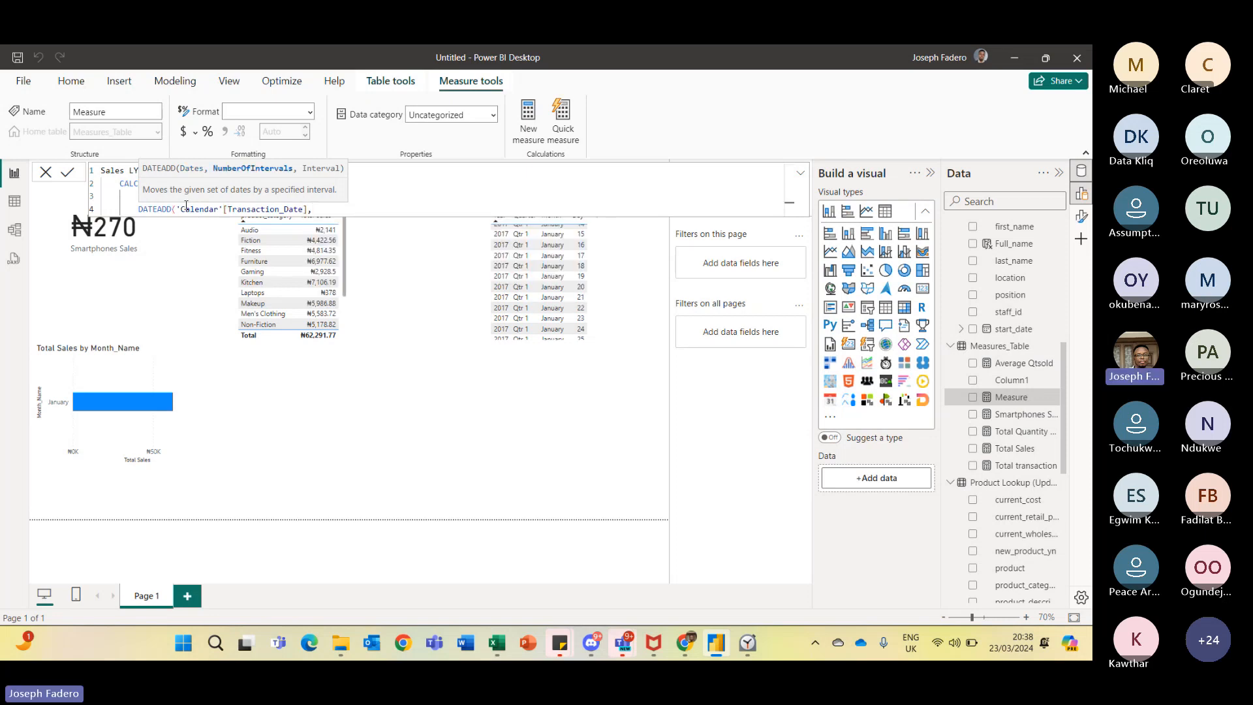
text(-1,)
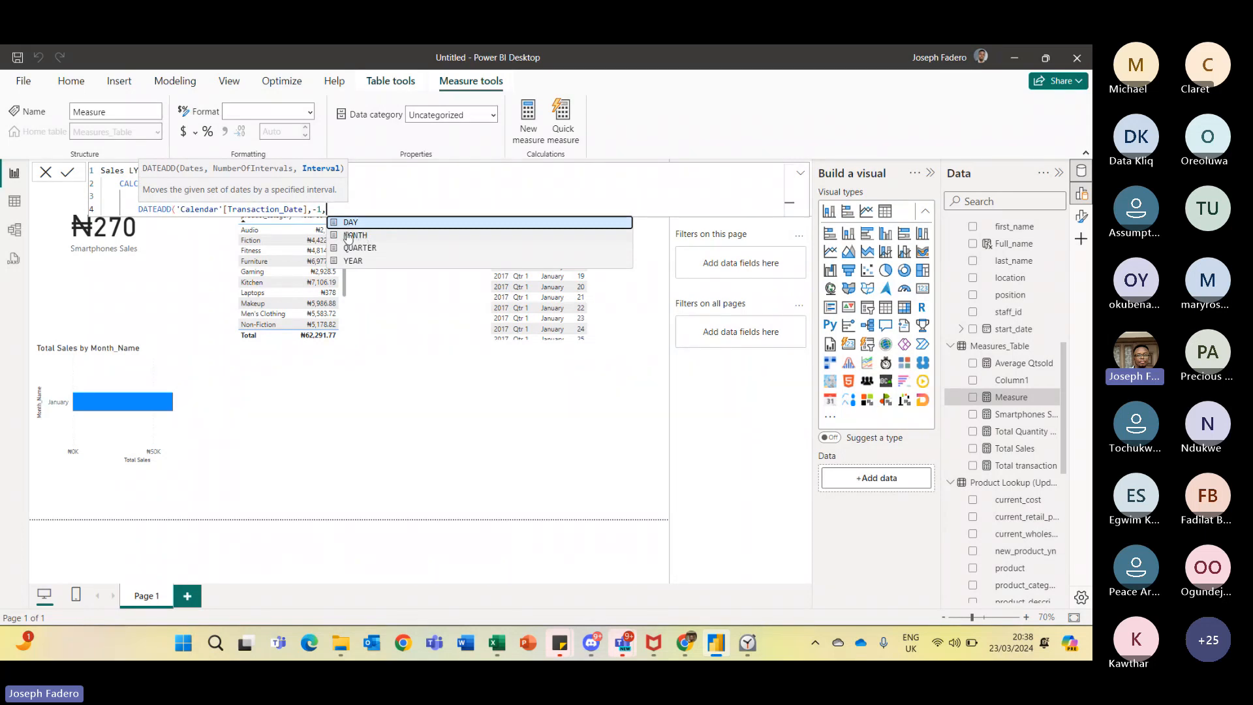
click(352, 261)
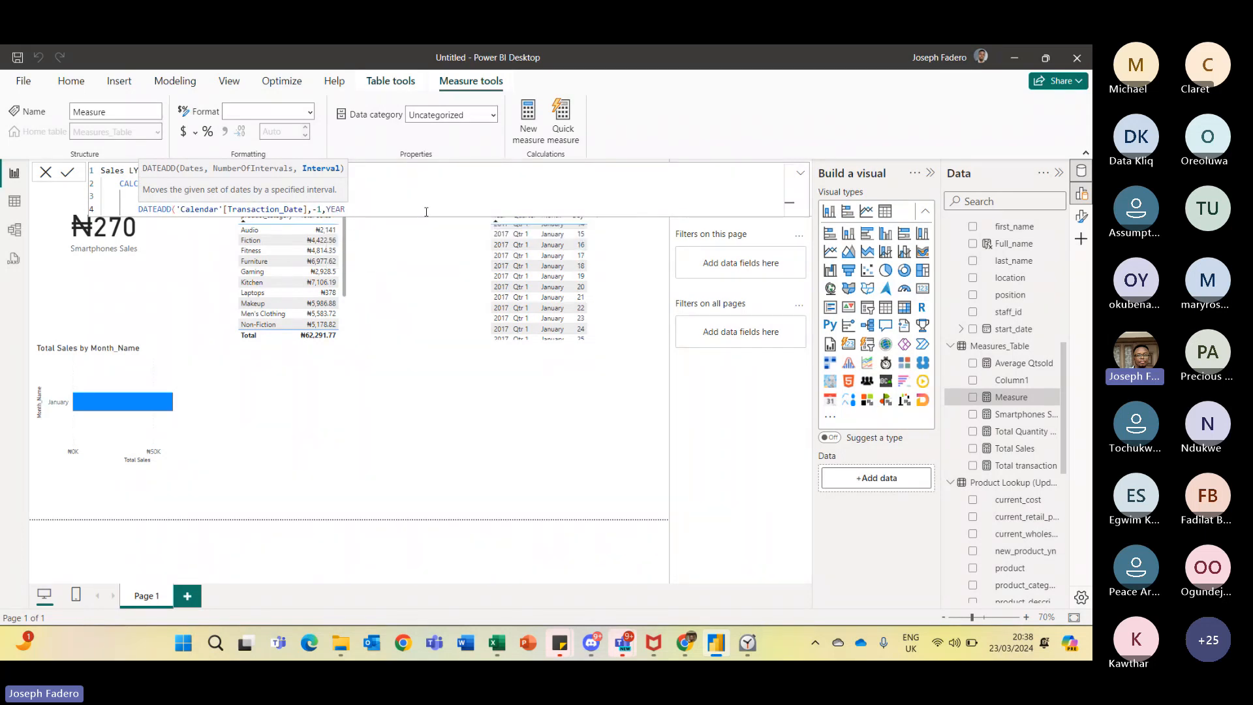
text())
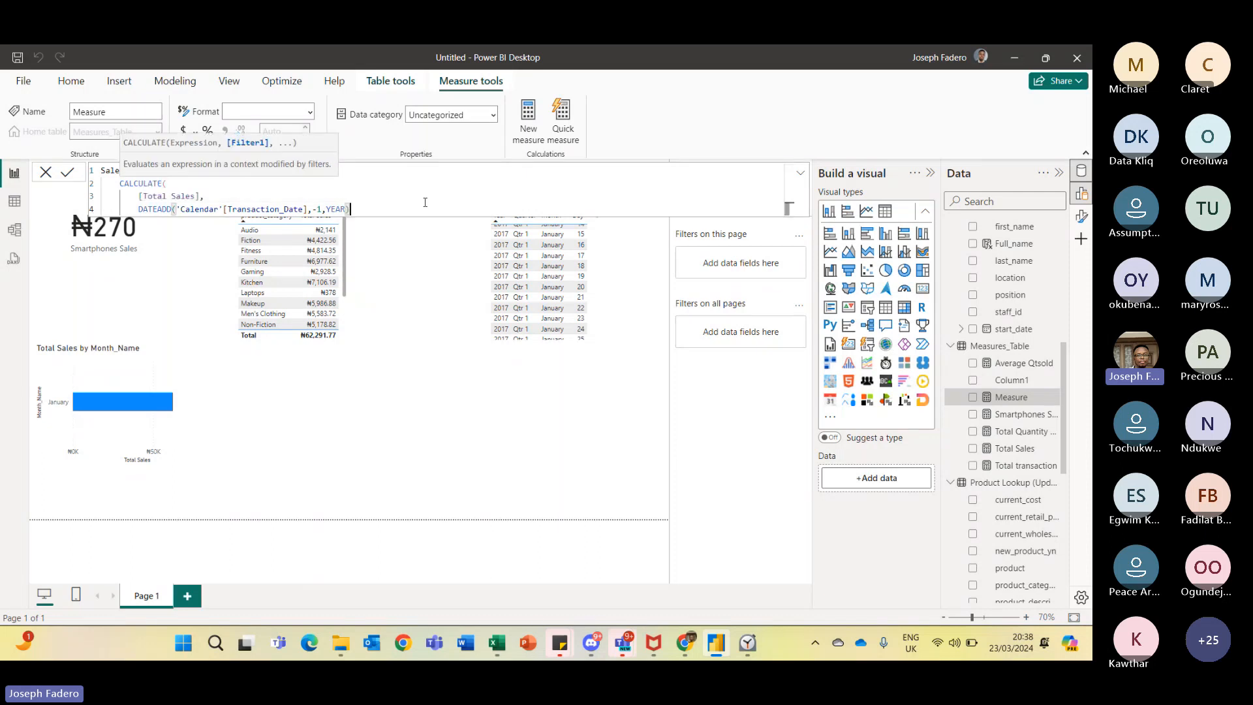
key(shift+Return)
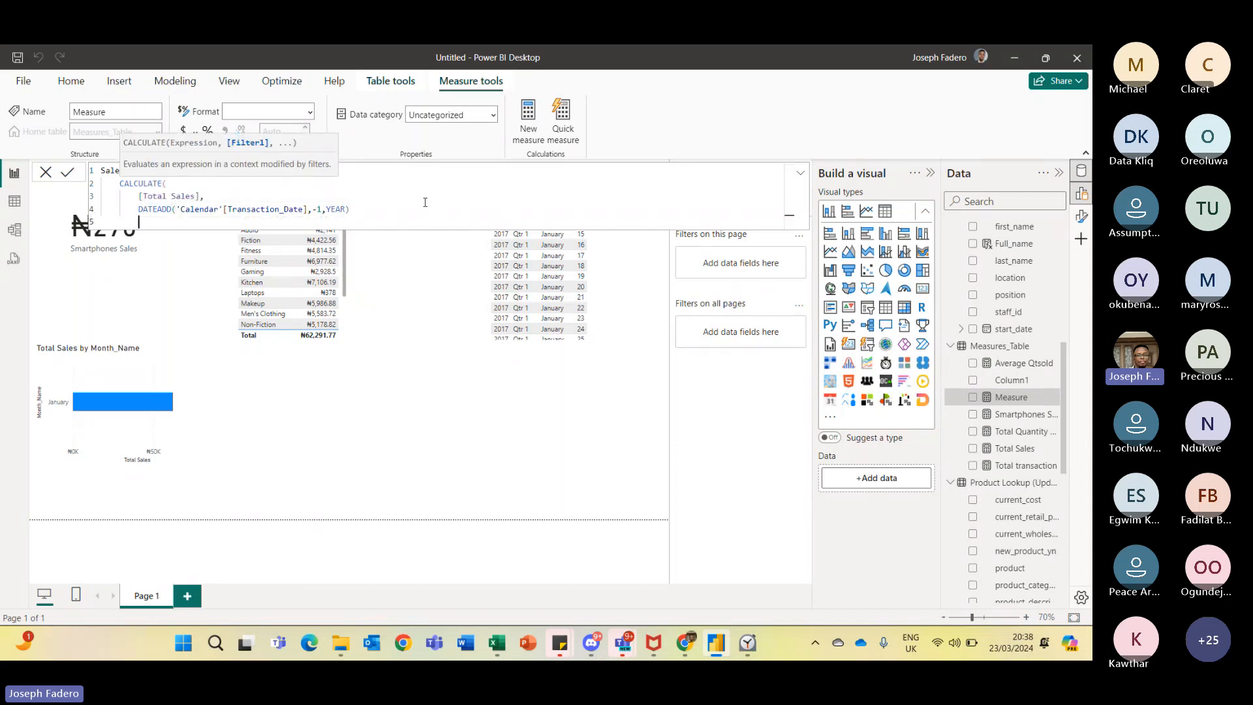
text())
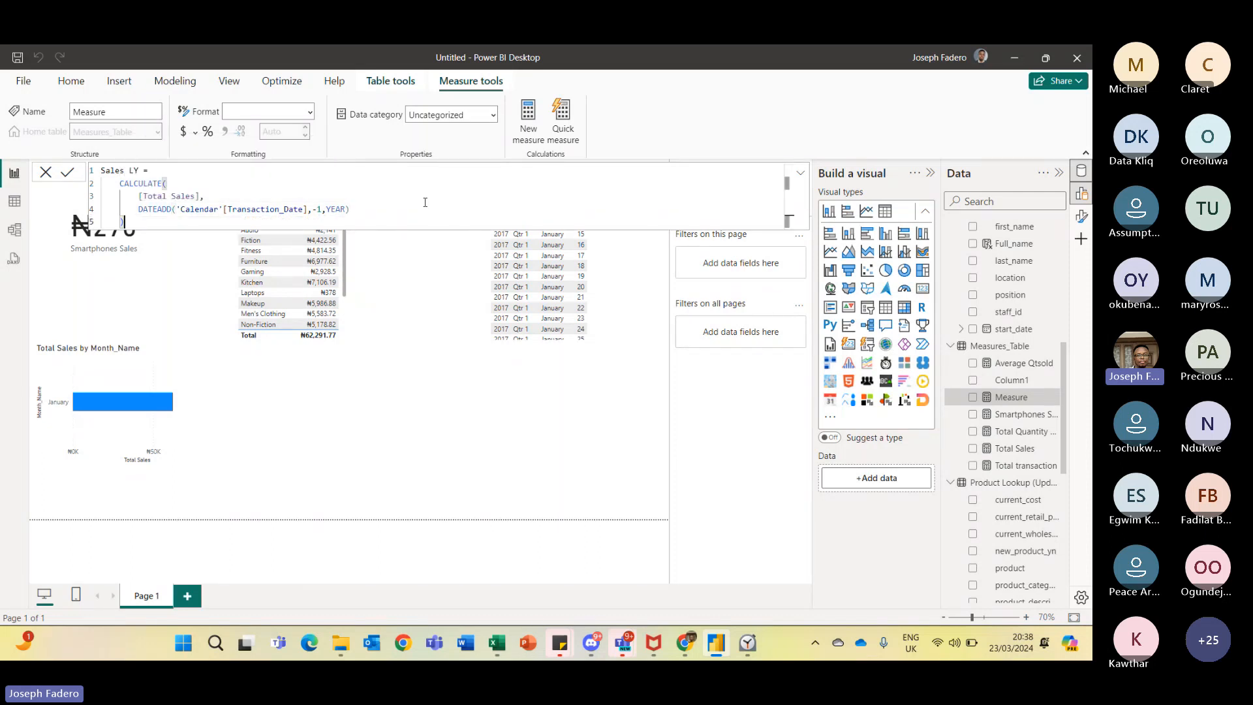
click(70, 174)
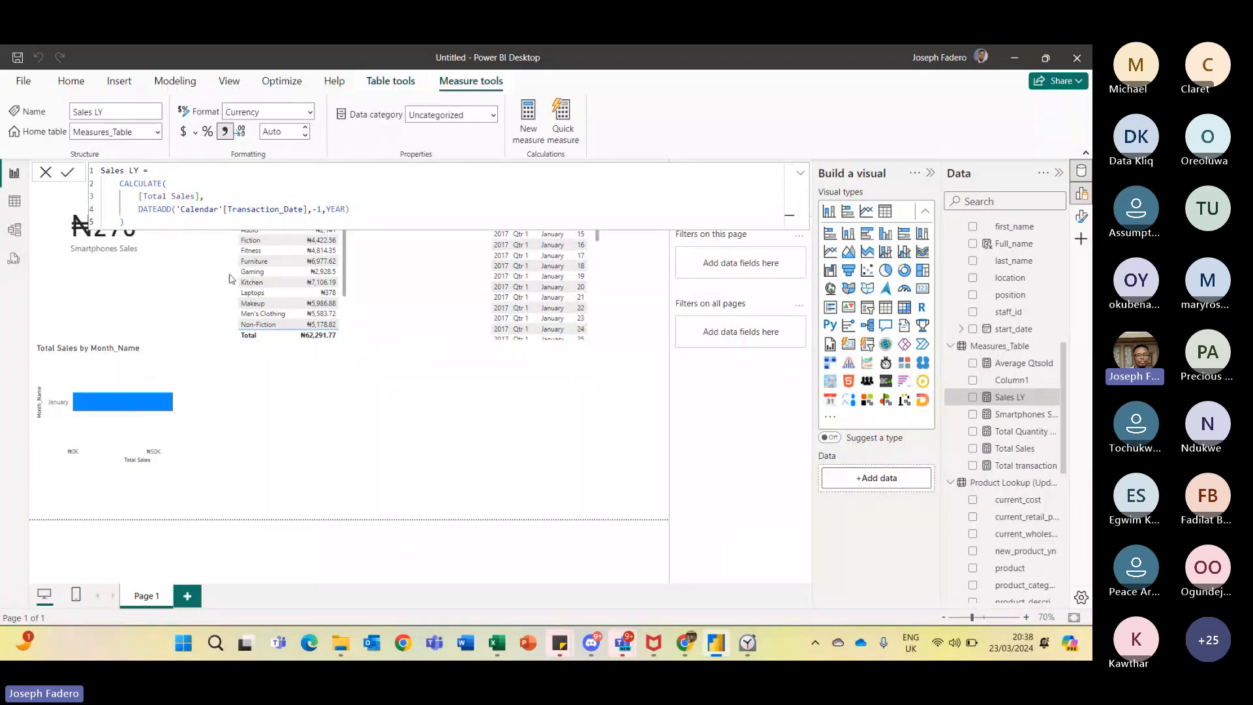
- Select the Sales LY measure to review its formula
click(549, 415)
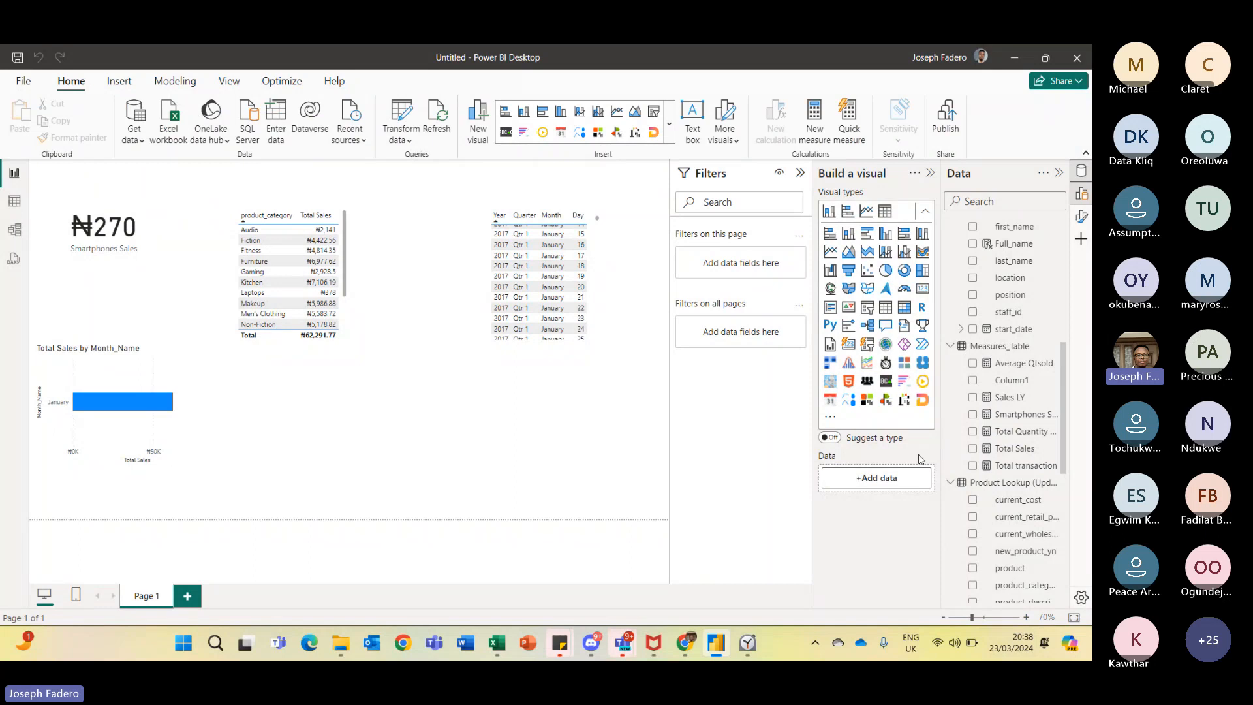
click(1016, 403)
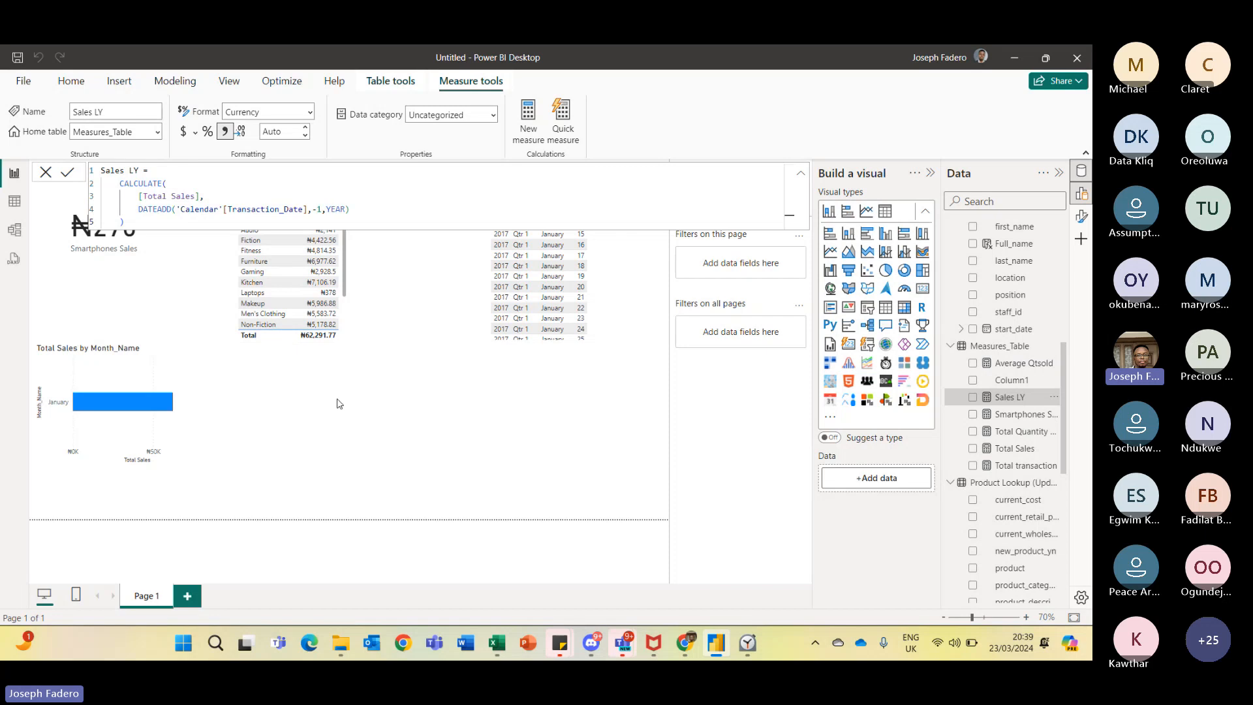
click(140, 219)
- Switch to the browser to consult the DAX Guide page for CALCULATE, then return to Power BI
key(alt+Tab)
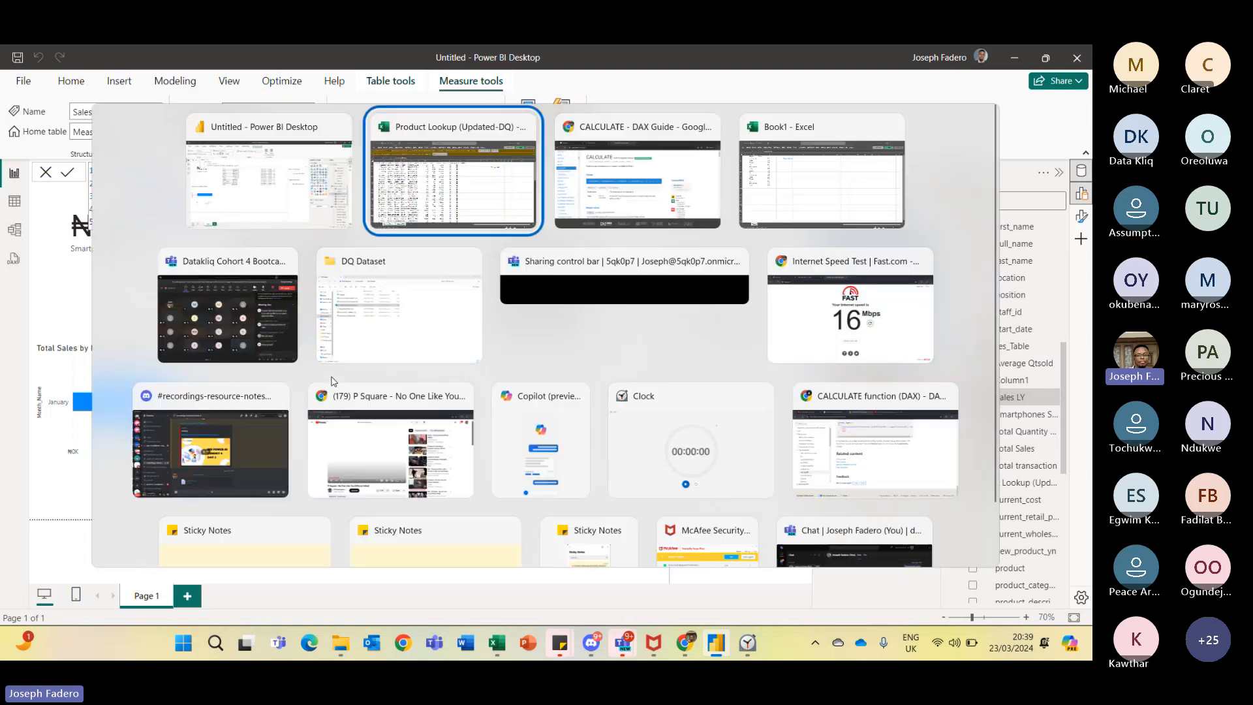
key(alt+Down)
key(alt+Right)
key(alt+Up)
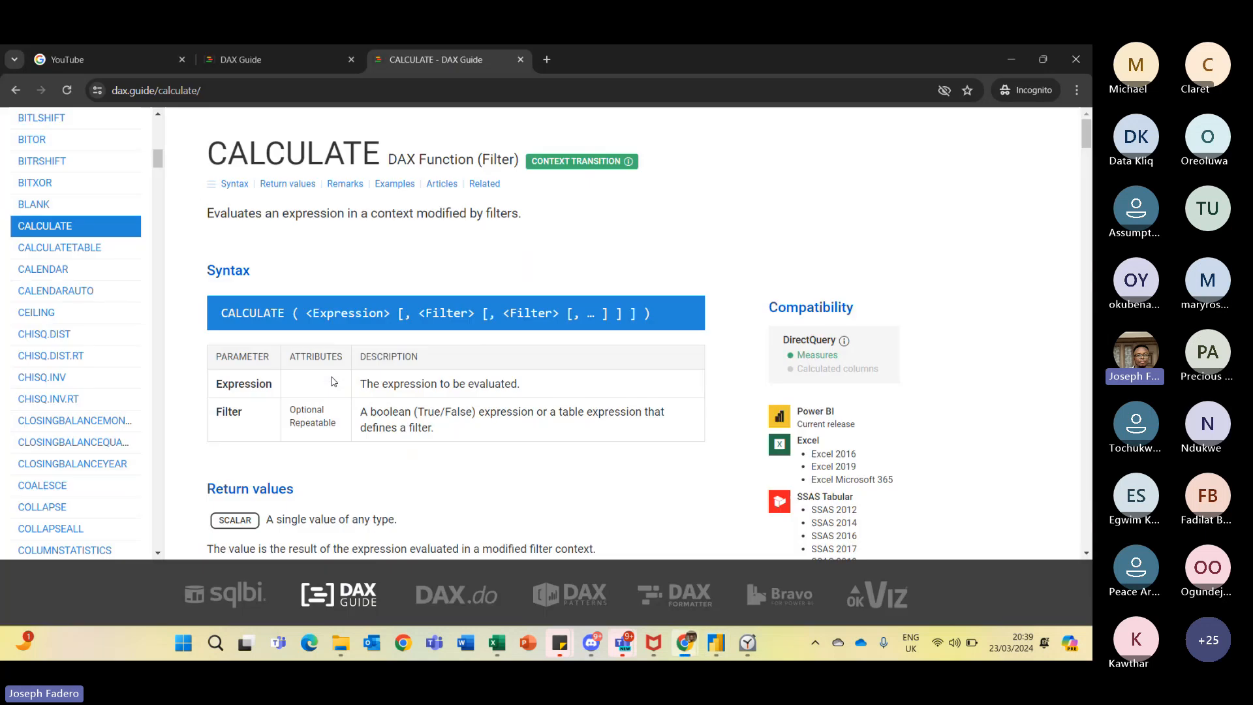
drag(157, 158, 159, 131)
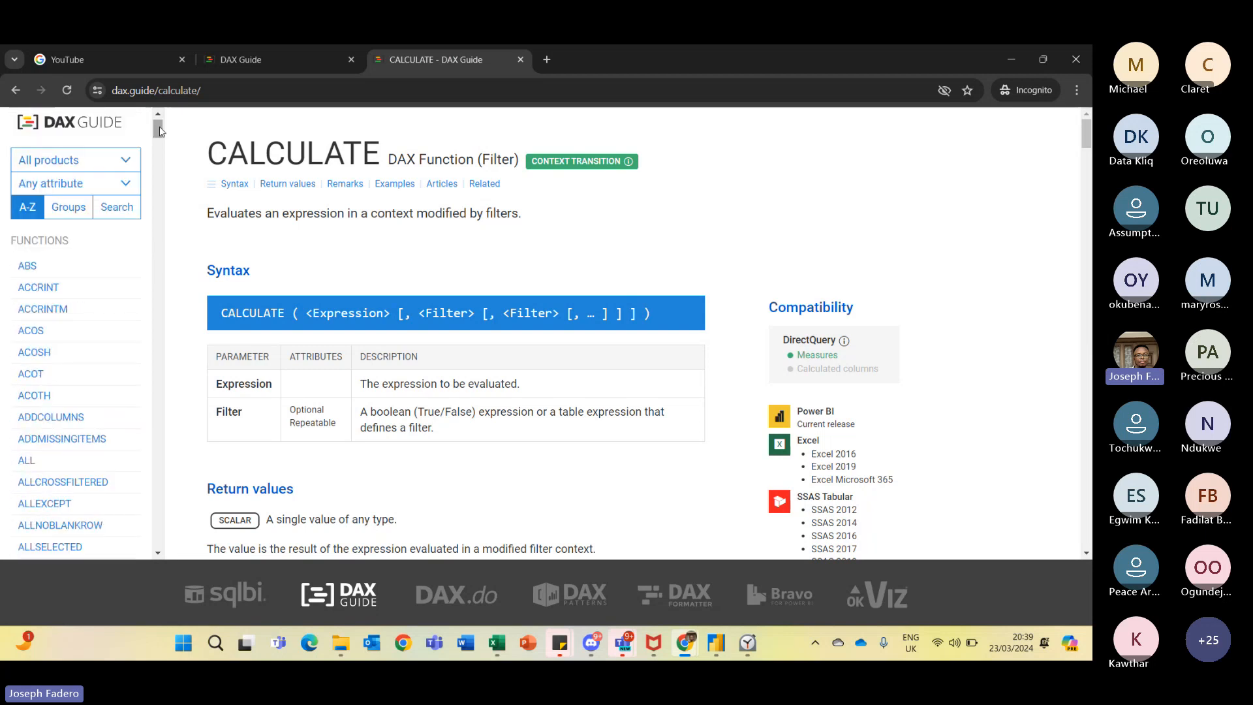
key(alt+Tab)
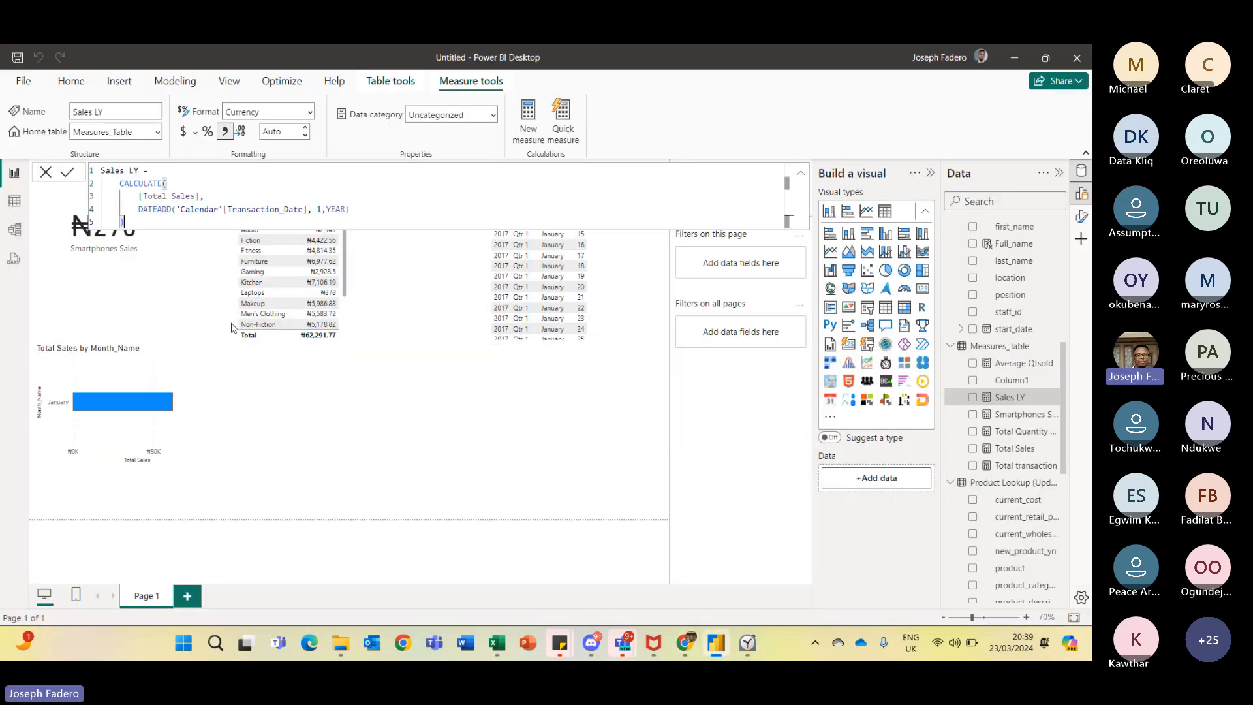
- Start a new quick measure using the Average per category calculation
click(1053, 346)
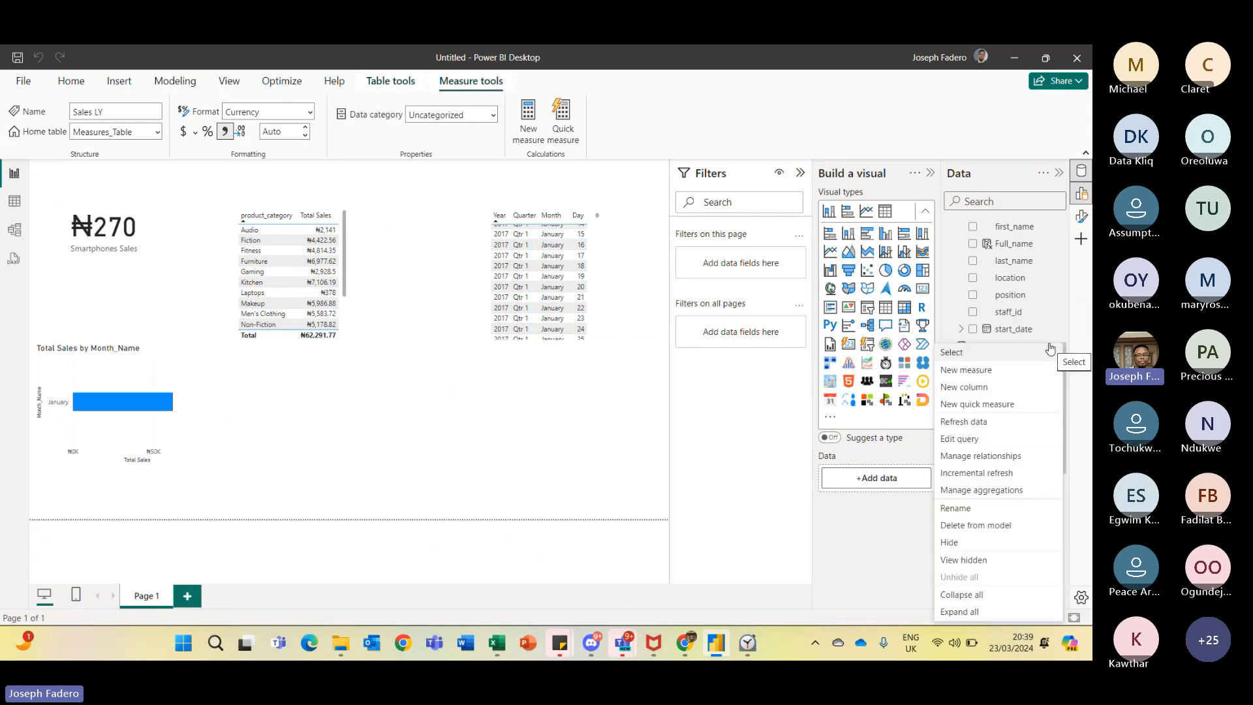
click(984, 406)
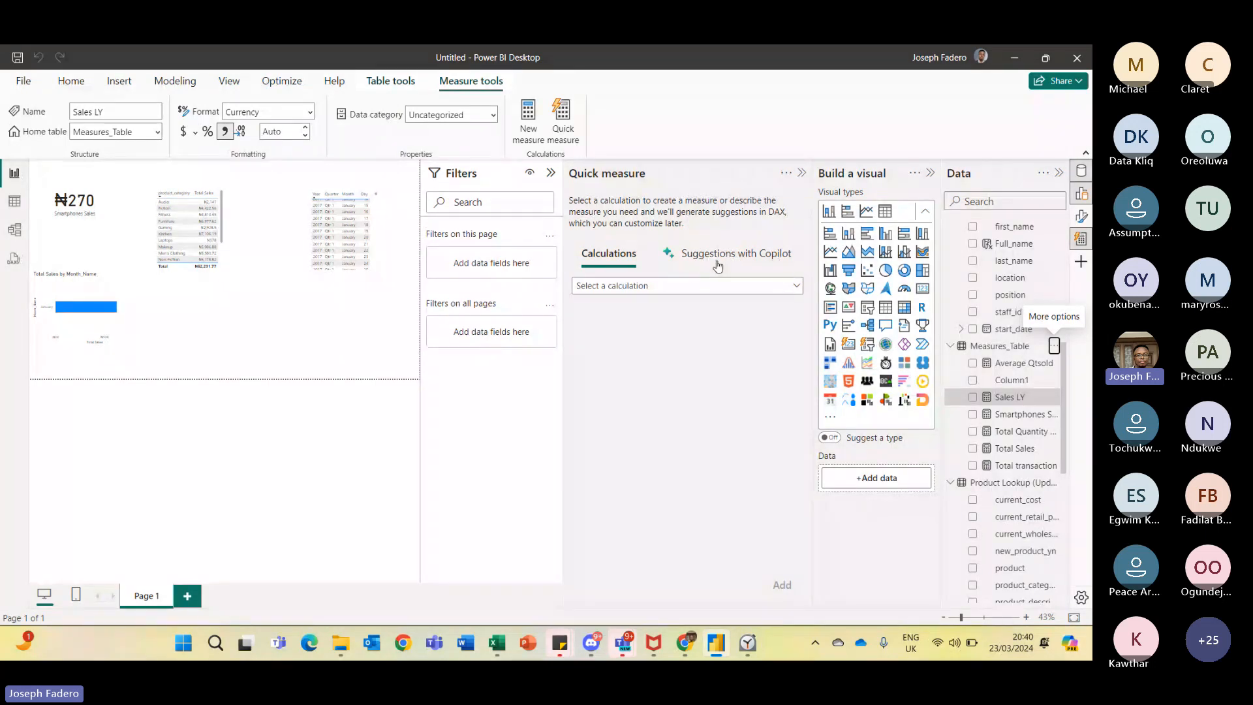
click(797, 291)
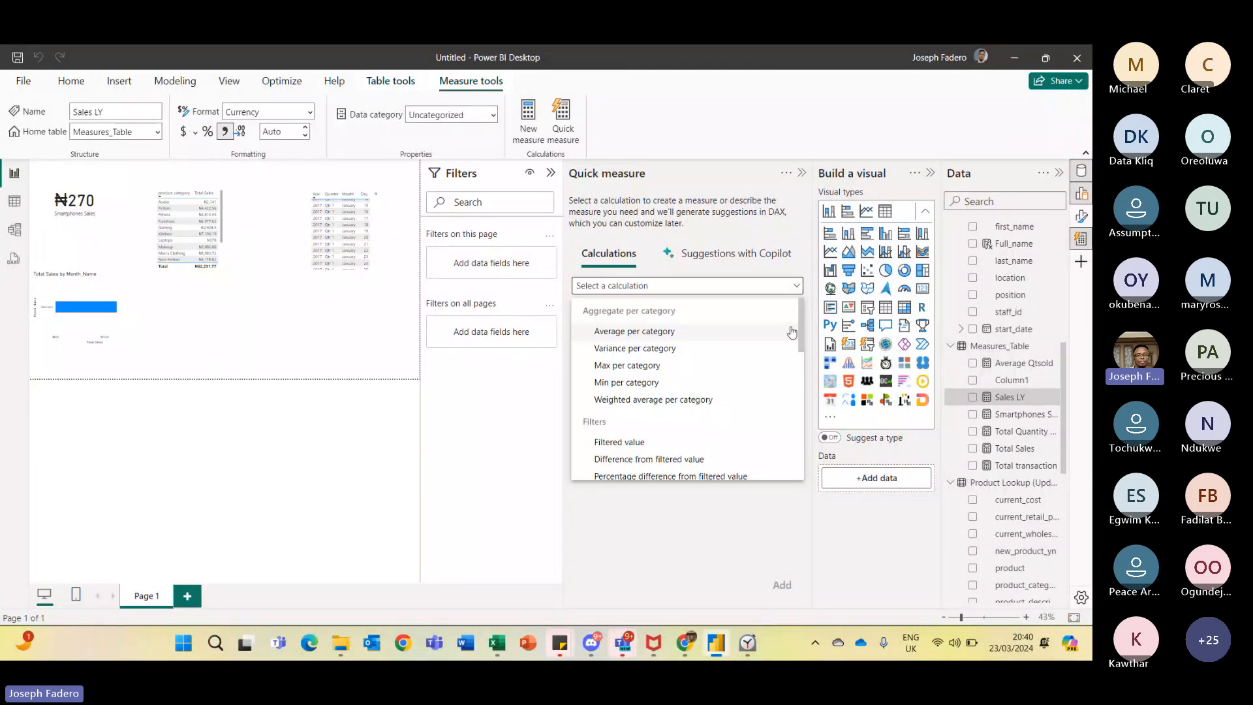
click(626, 332)
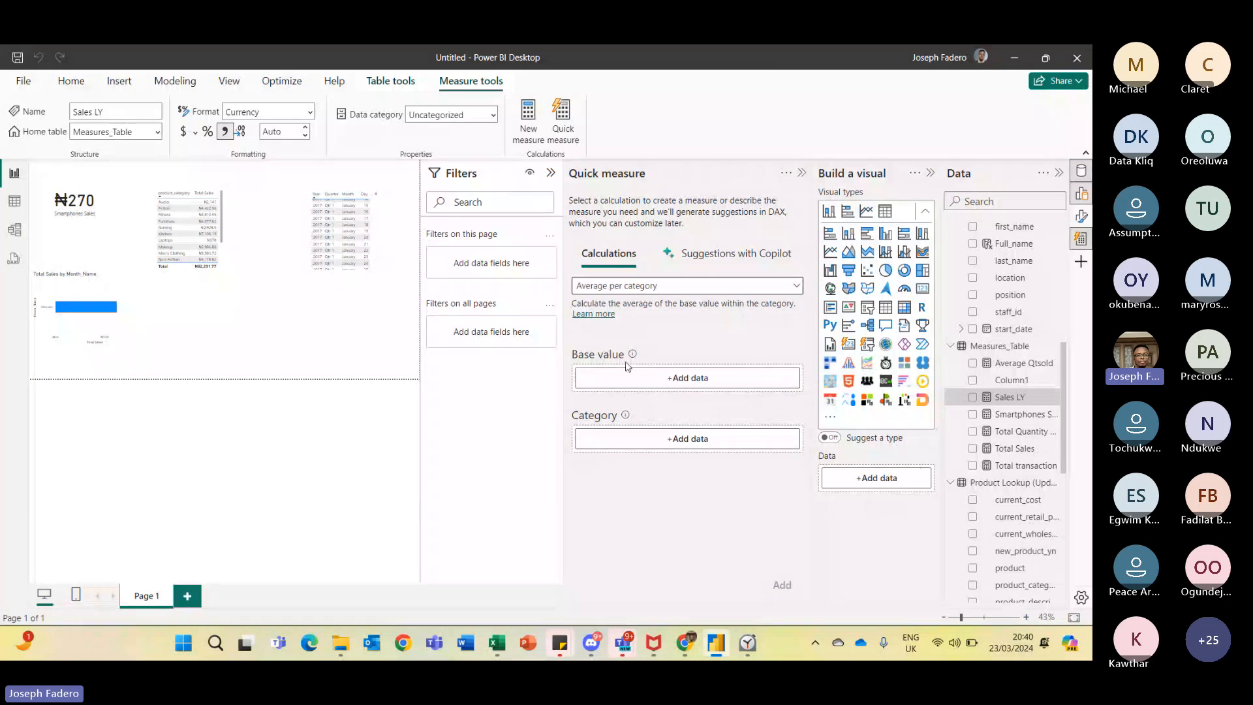
- Set the quick measure's base value to the Total Sales measure from Measures_Table
click(690, 383)
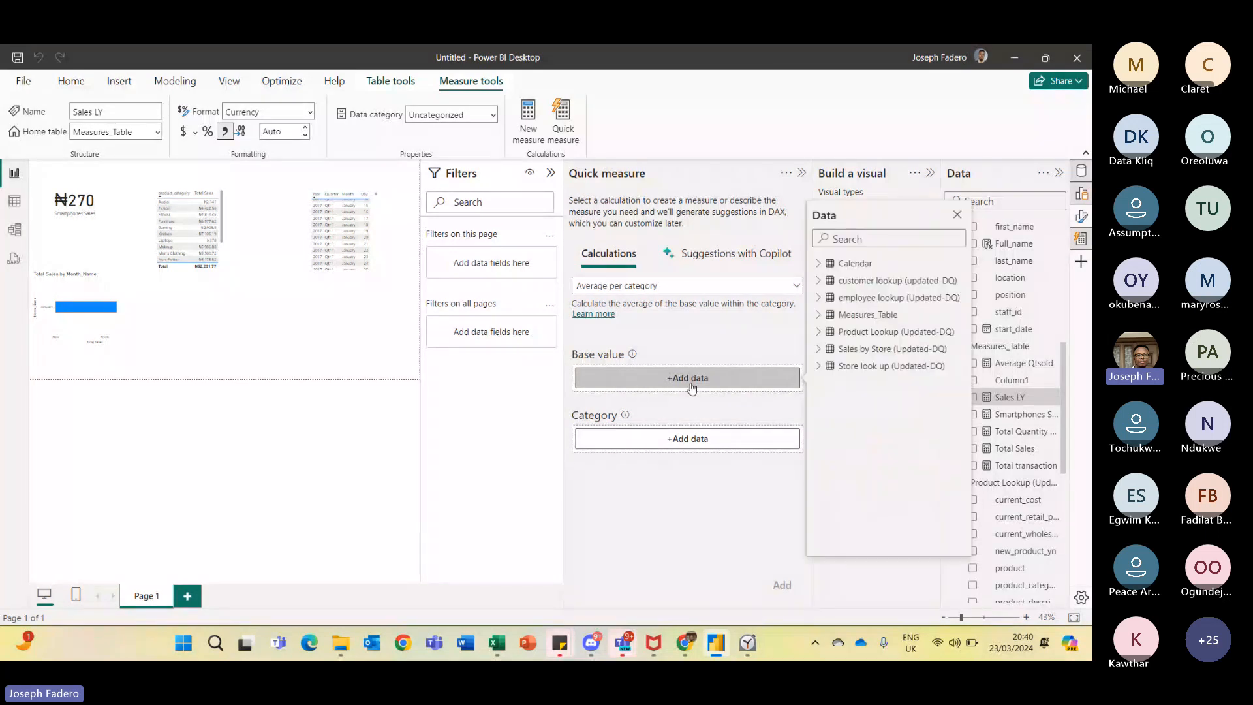
click(821, 315)
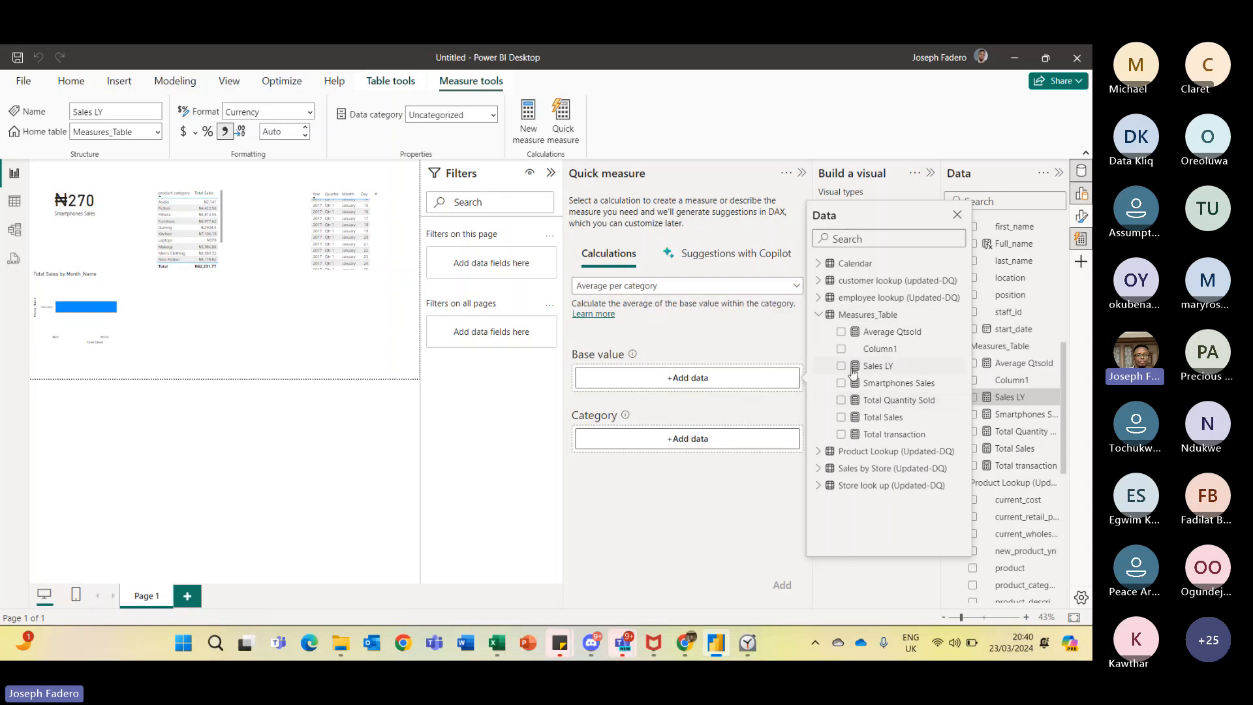
click(842, 417)
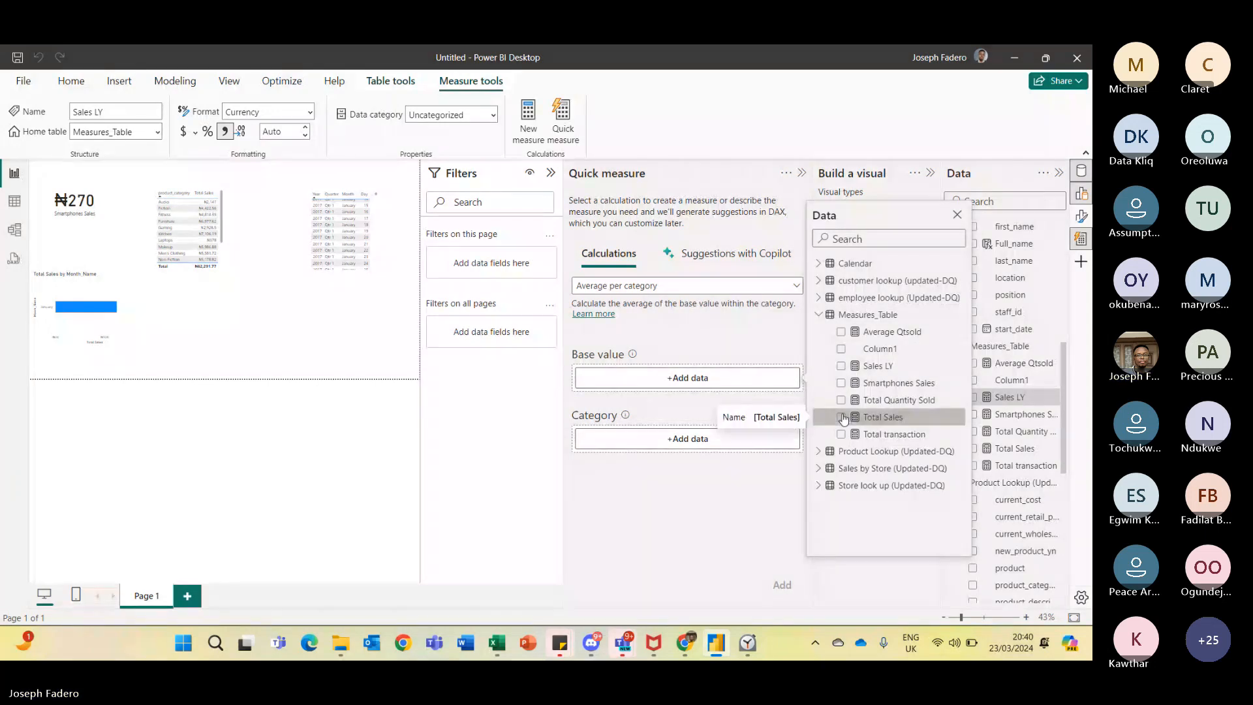
- Set the category to customer_name from customer lookup and add the quick measure
click(703, 440)
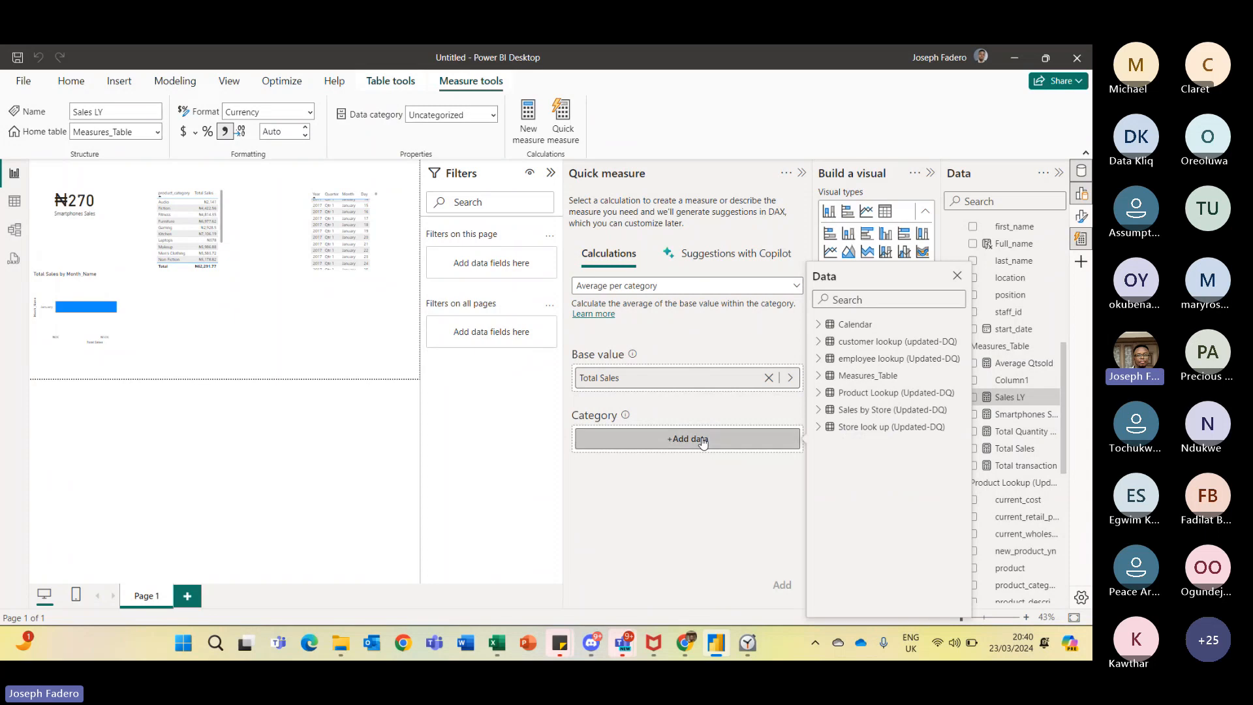
click(819, 342)
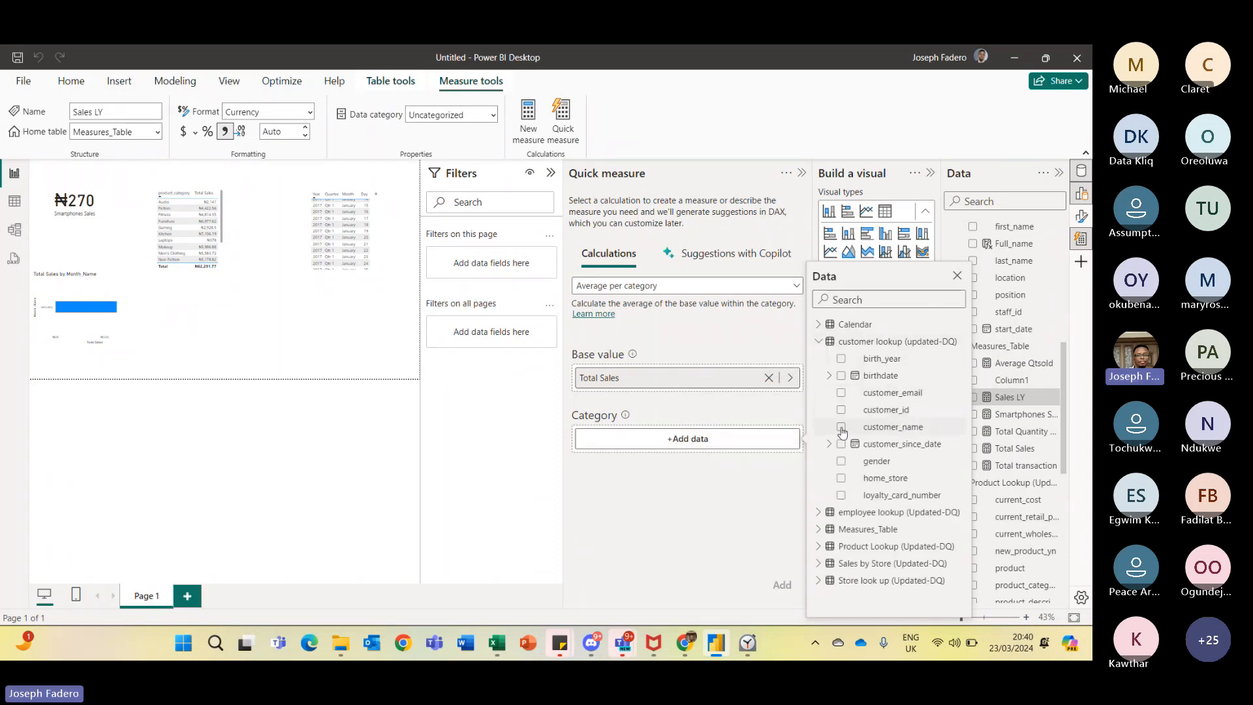
click(841, 427)
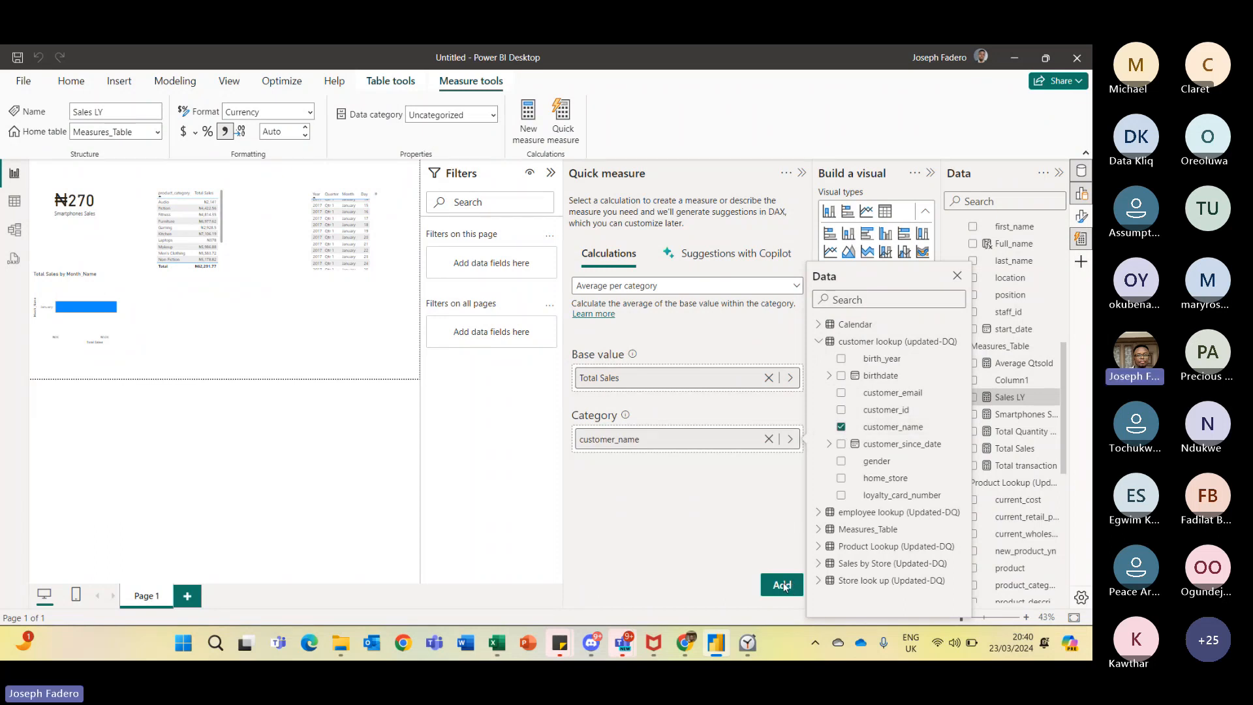
click(783, 585)
click(783, 585)
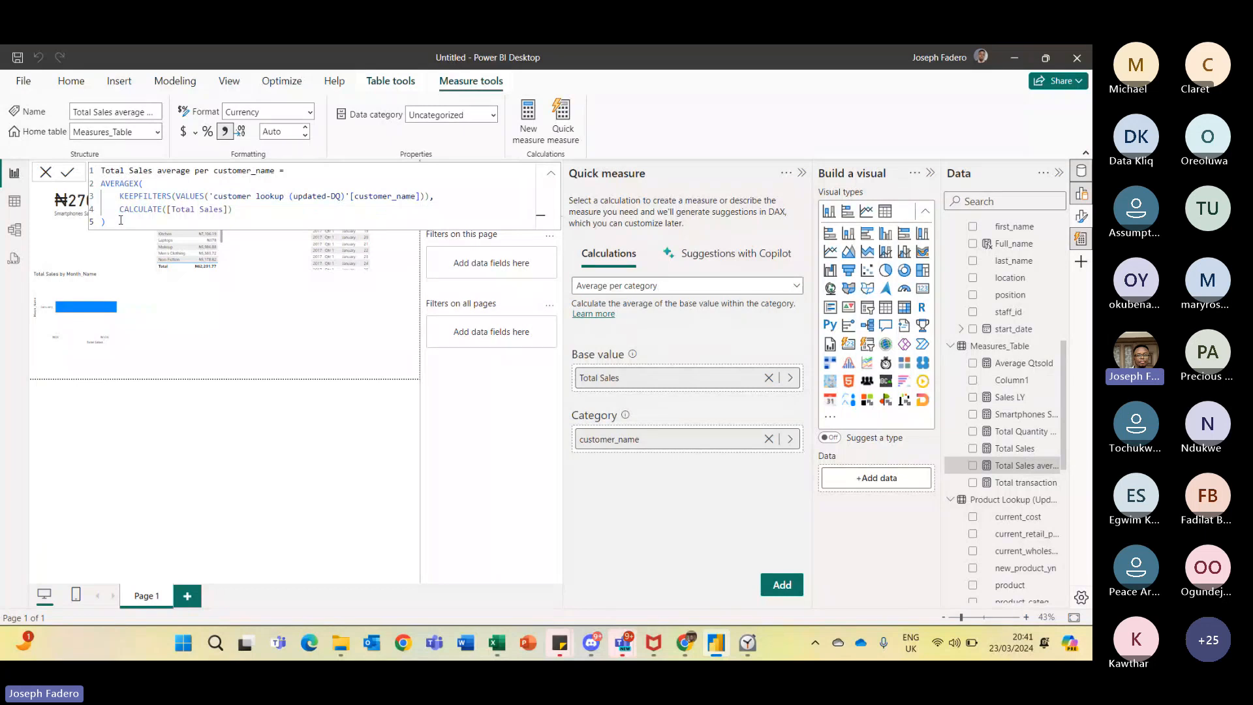
- Review the generated AVERAGEX formula and try the Copilot suggestions, attempting to sign in and turn on Q&A
drag(121, 221, 98, 175)
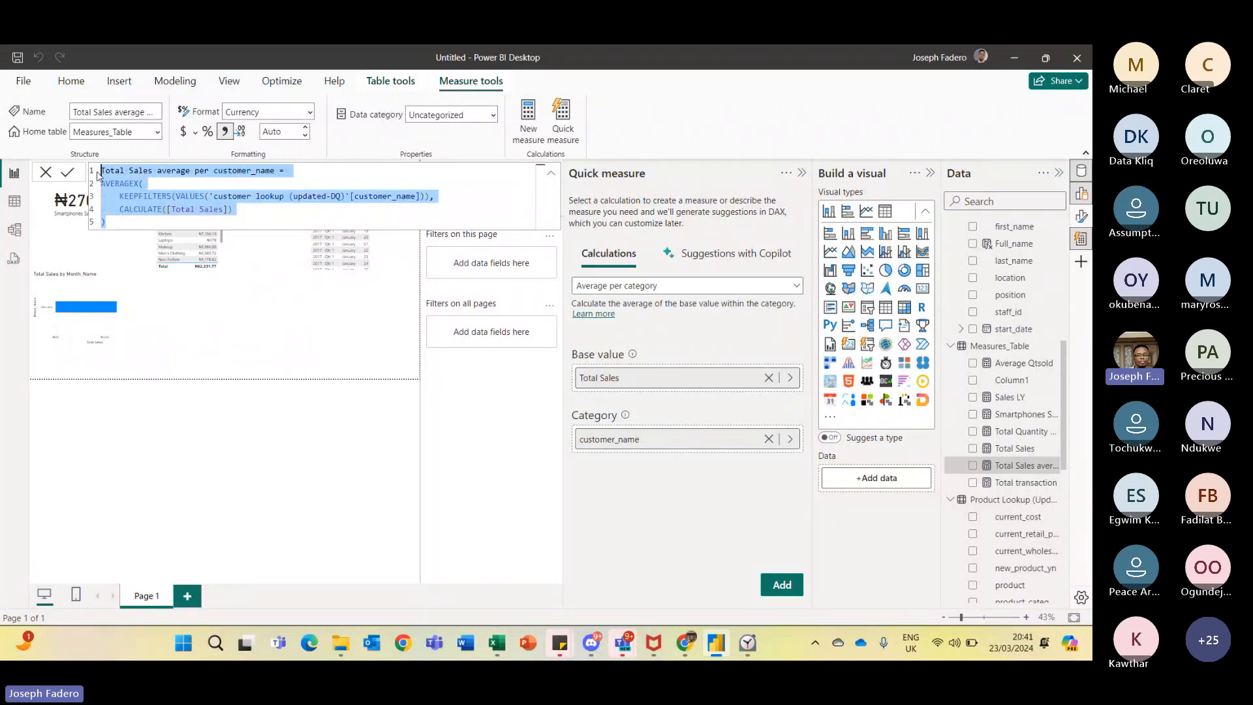
click(454, 456)
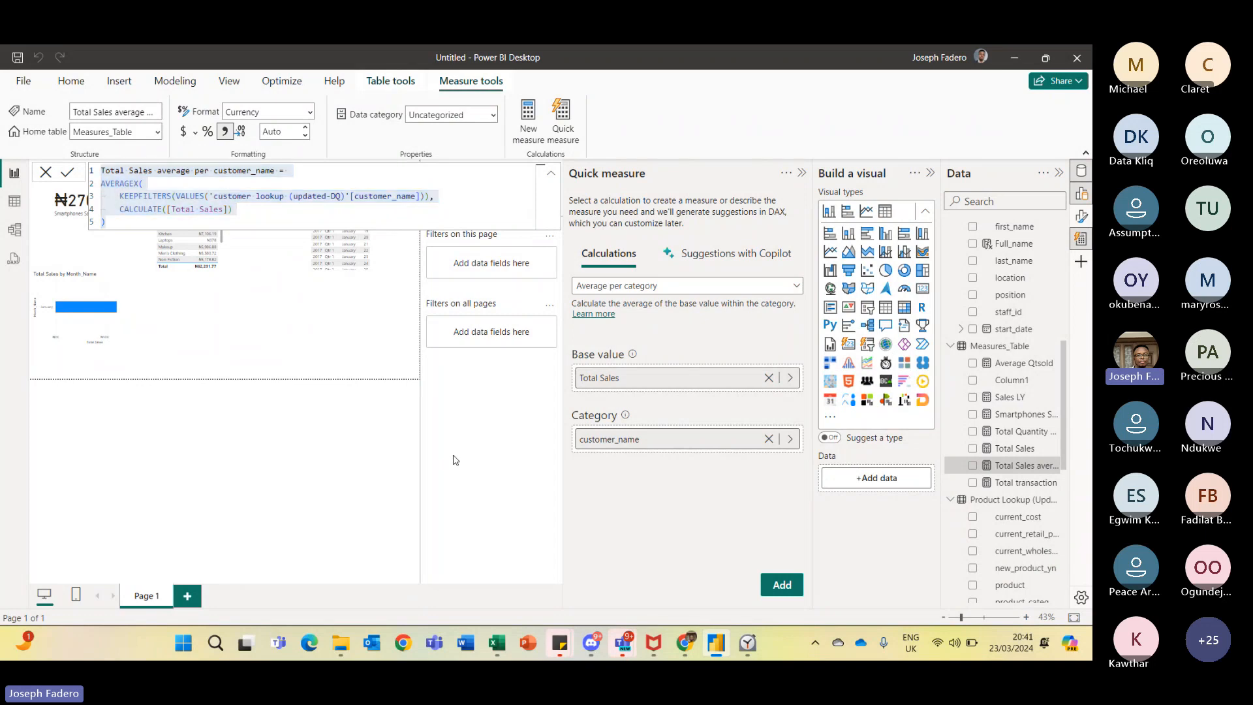
click(734, 261)
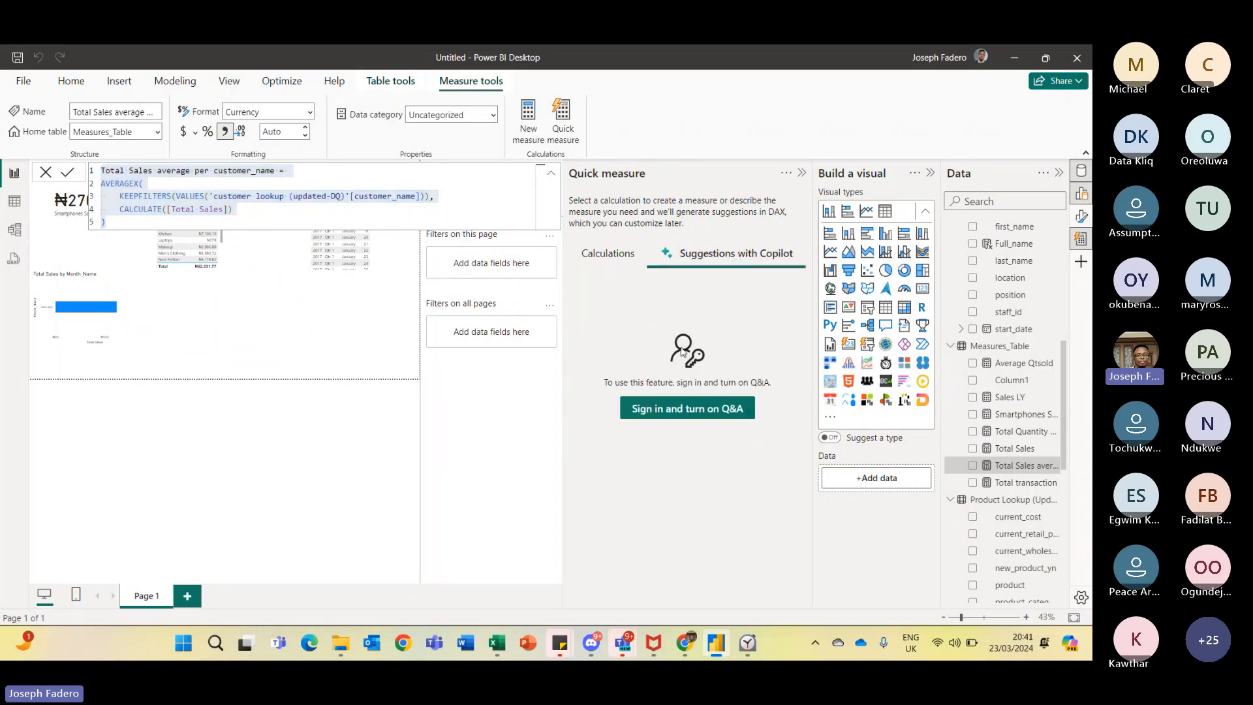
click(677, 412)
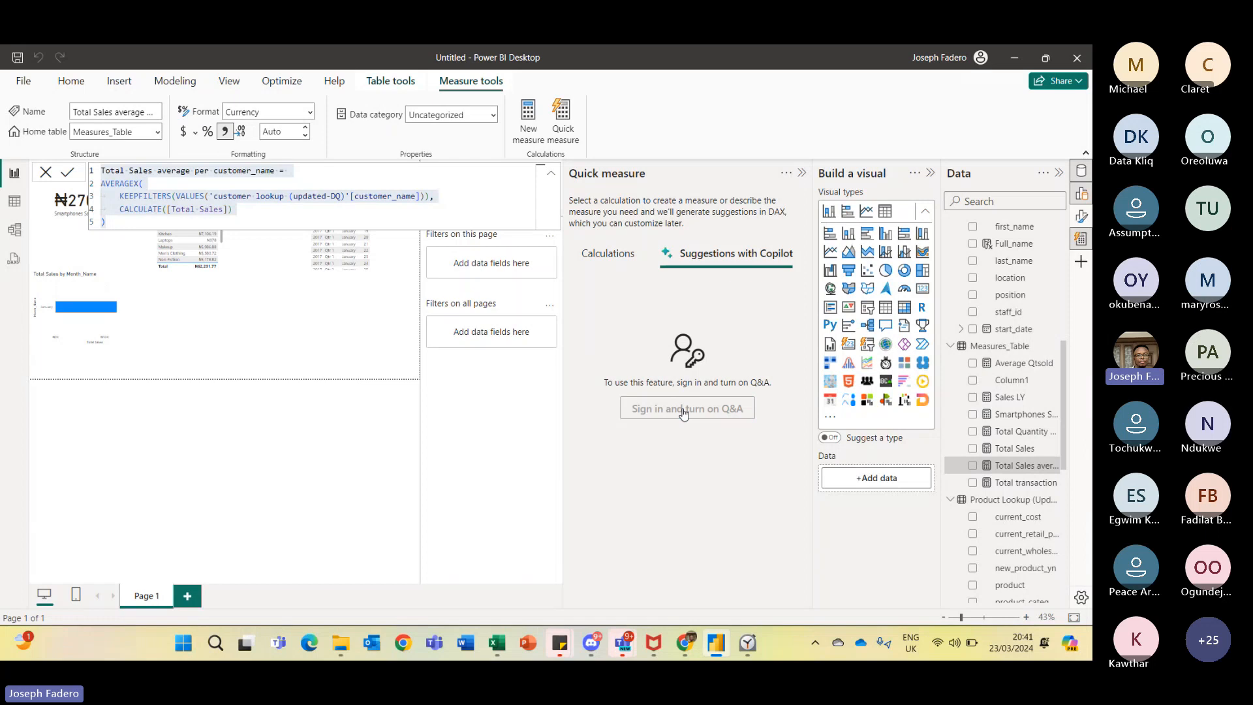
click(619, 254)
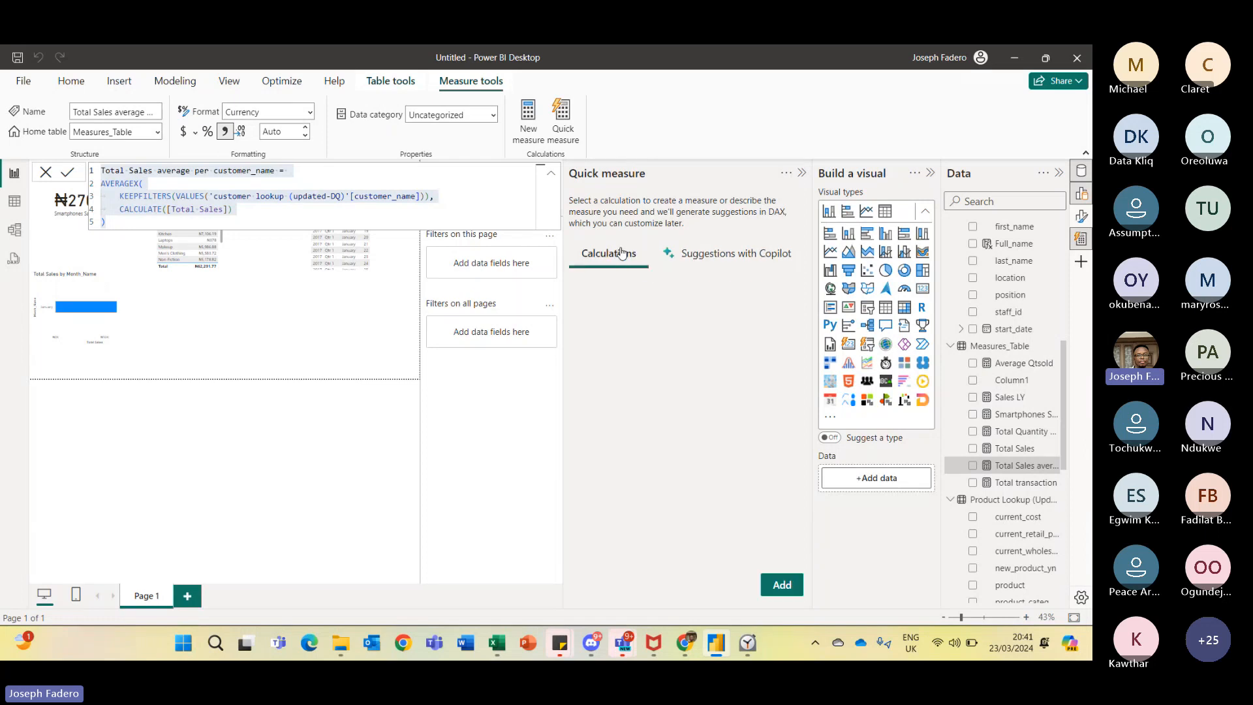
click(741, 253)
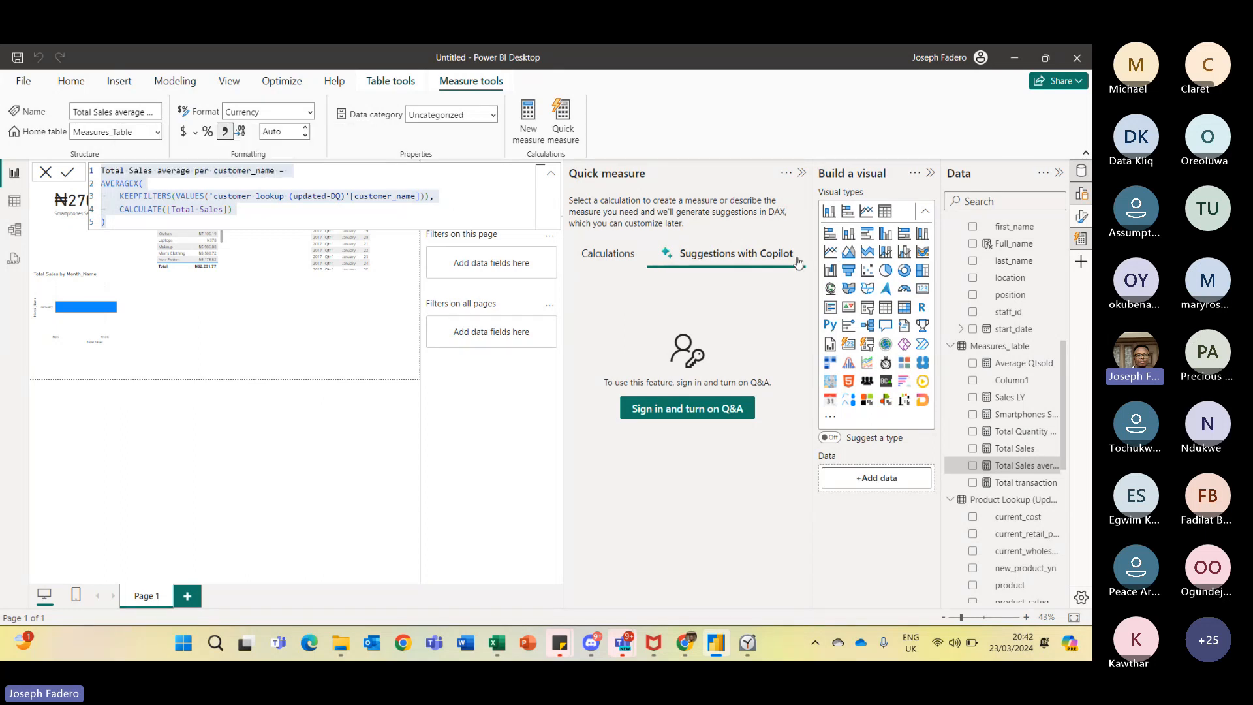
- Inspect the Preview features list in Options and settings, then cancel the dialog
click(29, 87)
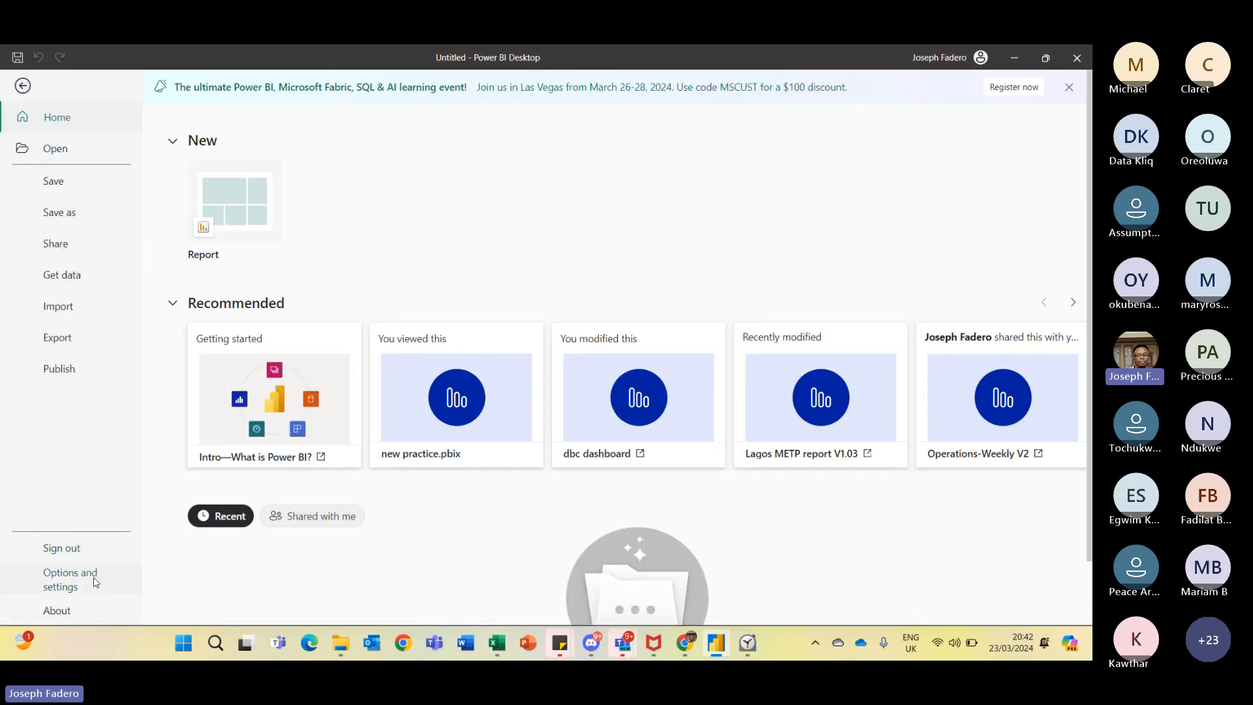
click(96, 583)
click(294, 167)
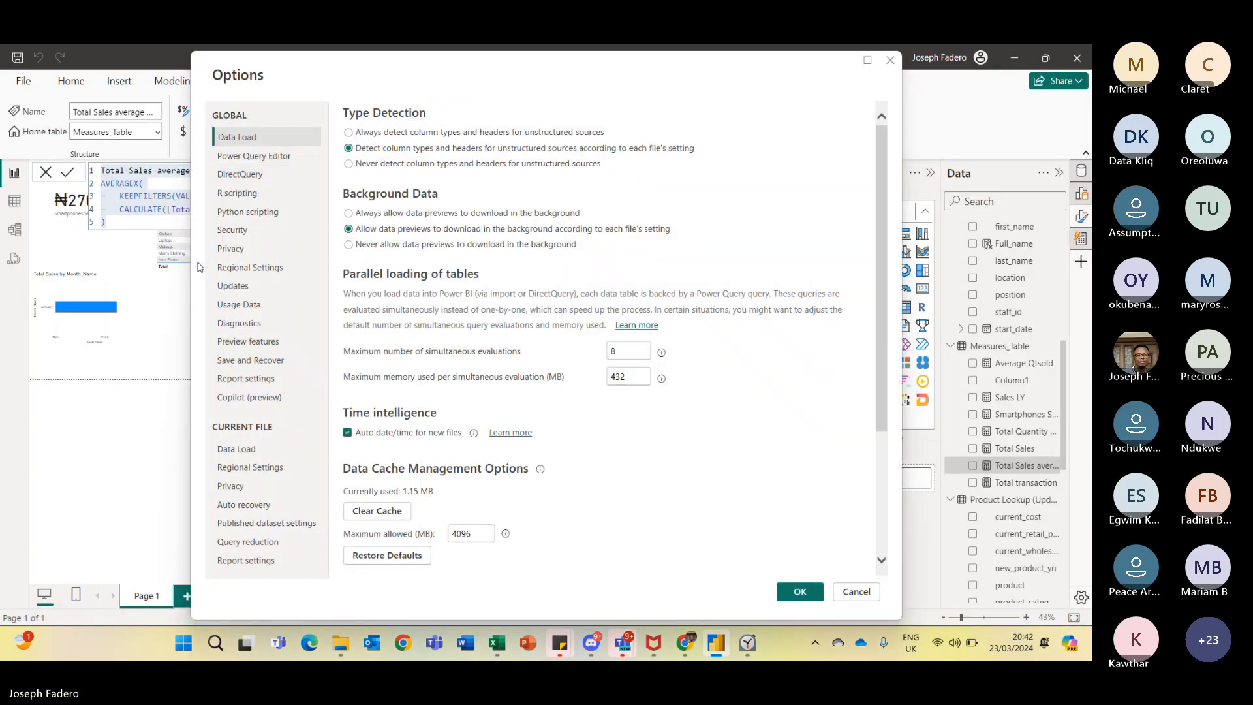
click(266, 344)
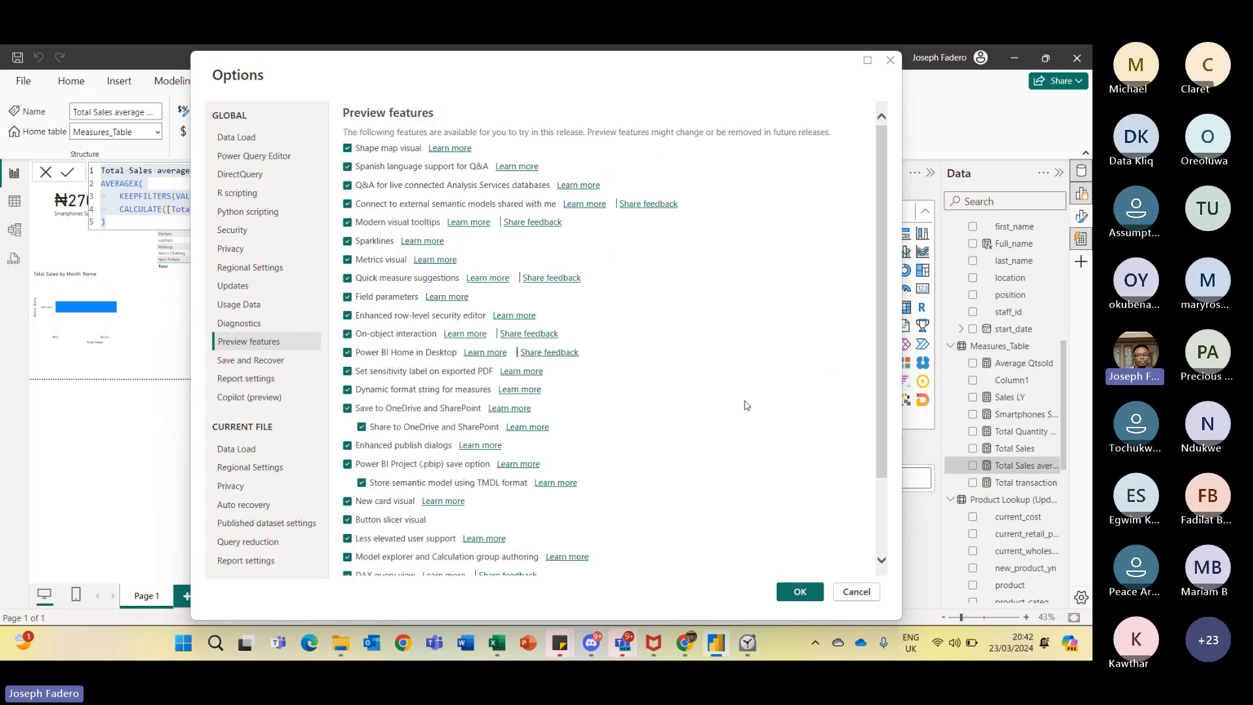
scroll(883, 388, down, 3)
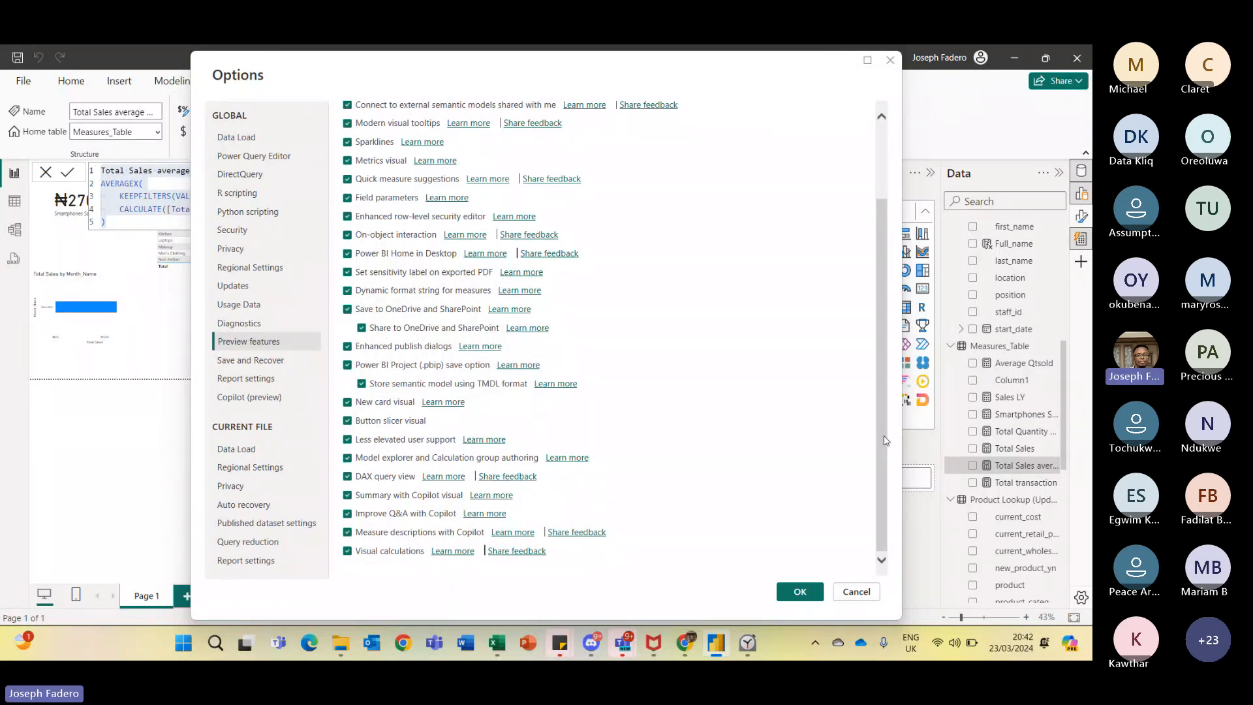
scroll(870, 349, up, 3)
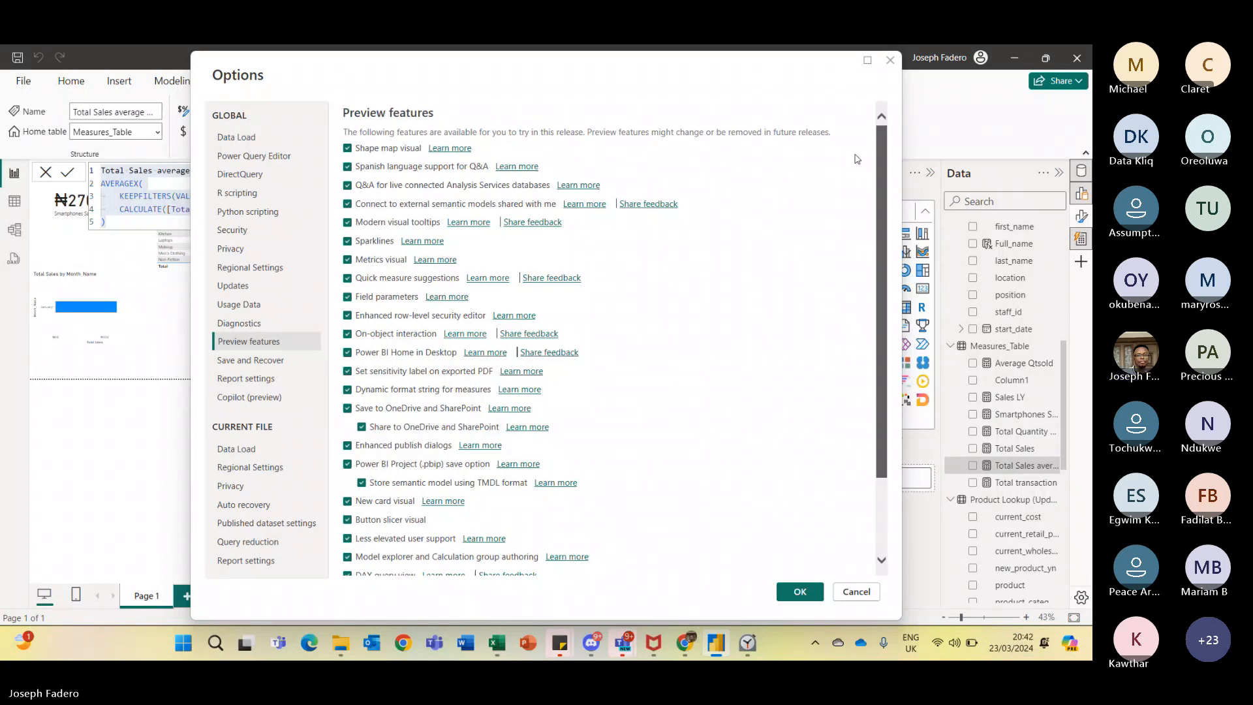
click(874, 590)
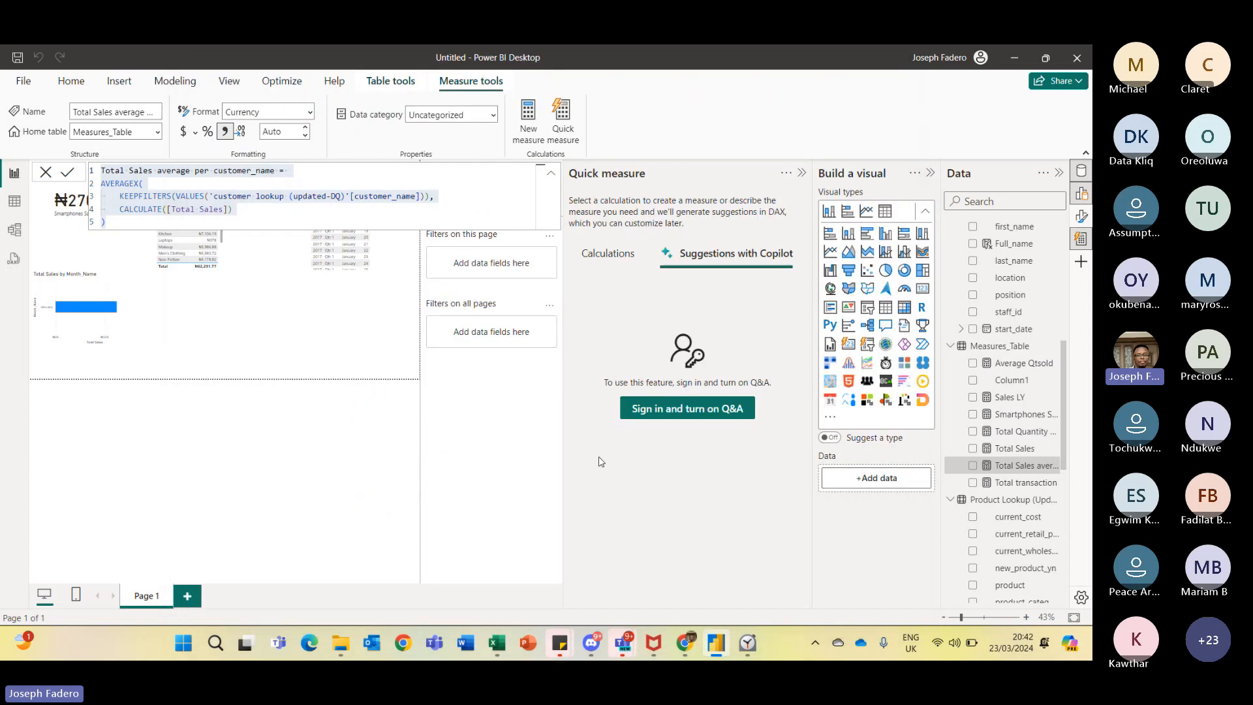
- Close the Quick measure pane and return to the report canvas
click(802, 173)
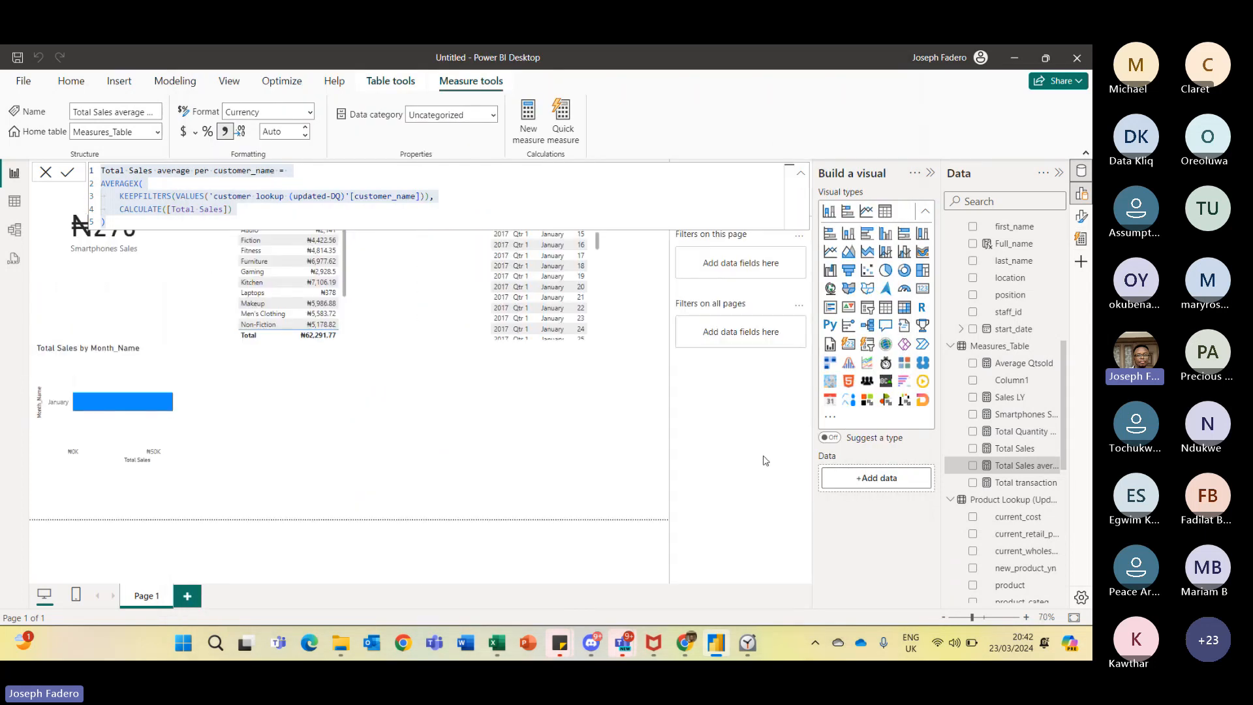
click(658, 414)
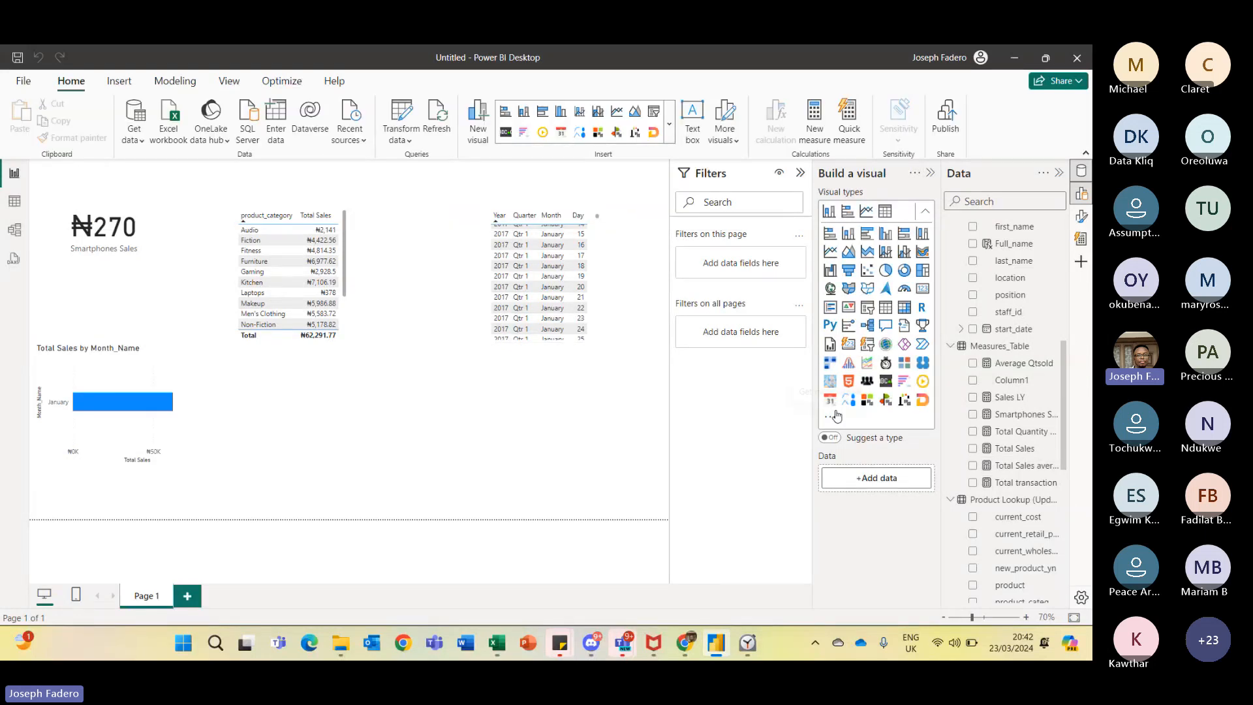
click(521, 319)
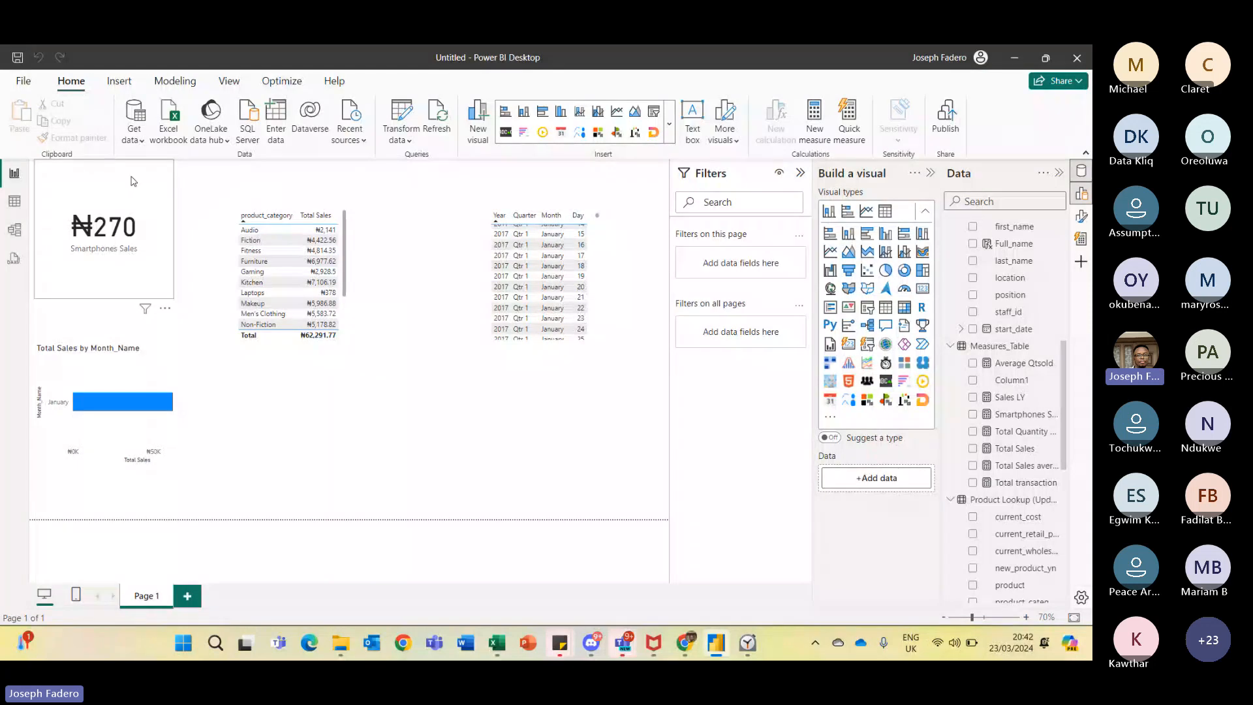
- In table view, start a new calculated table named Date Table Two
click(4, 202)
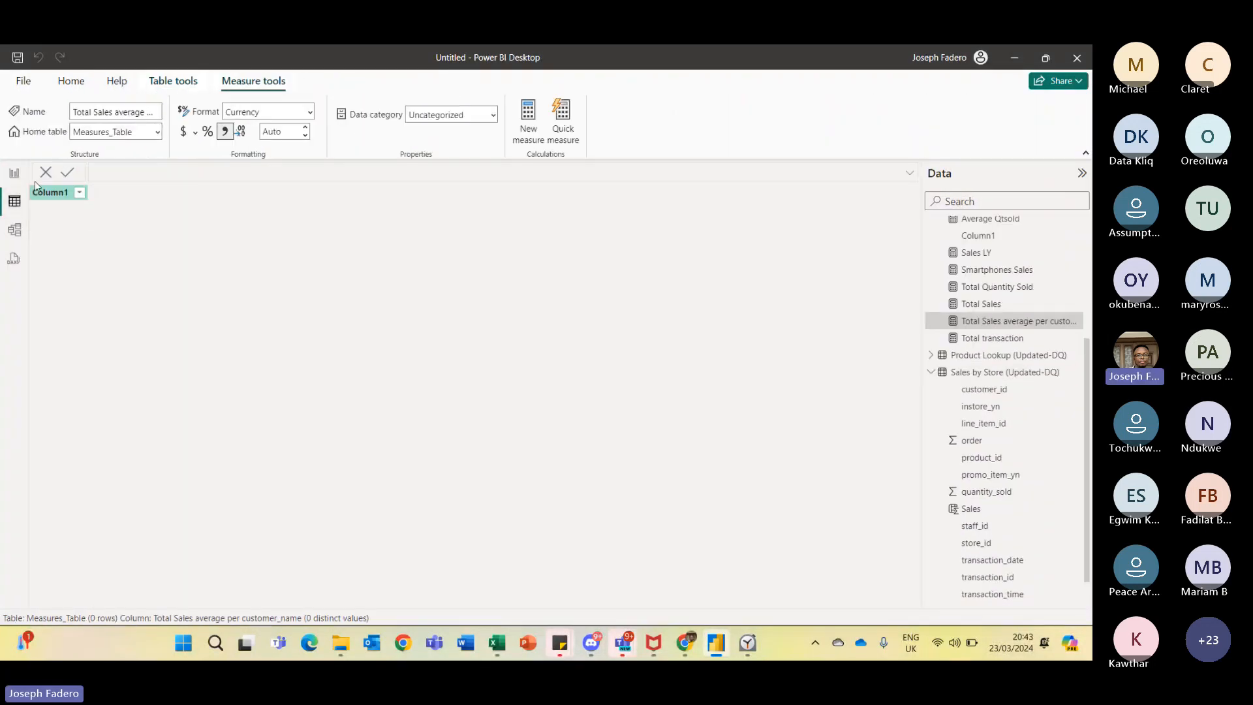
click(173, 81)
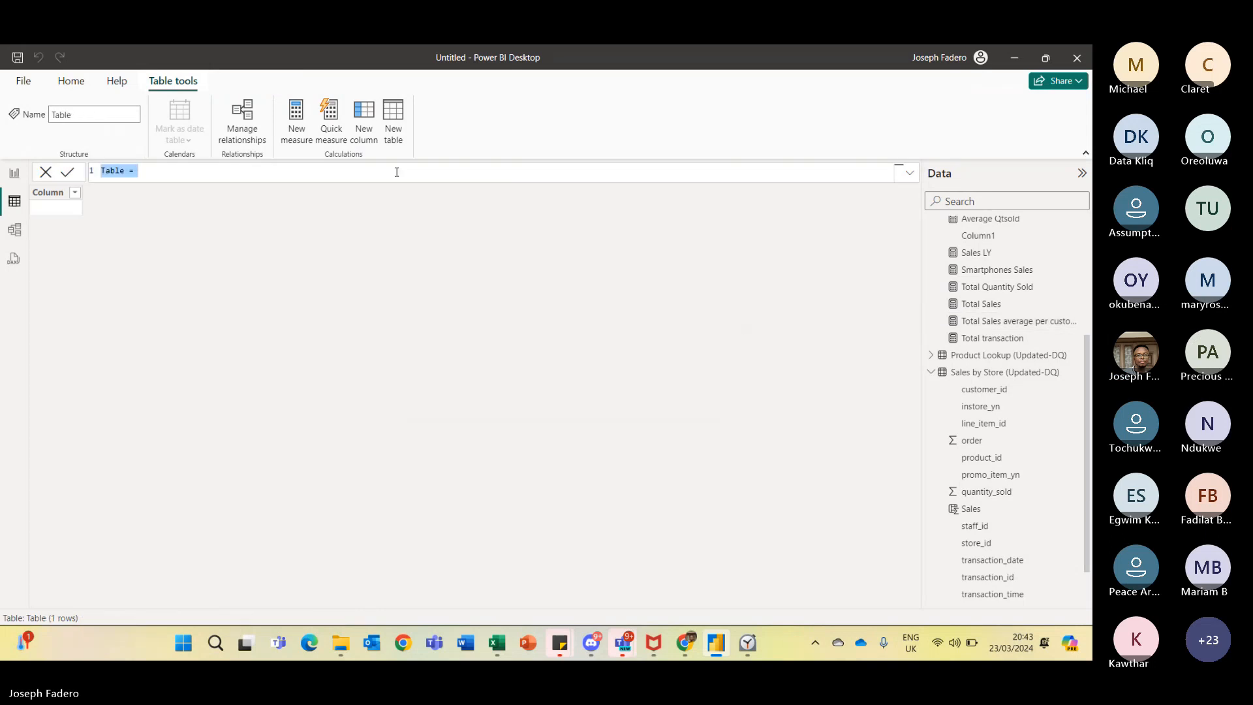
text(Date )
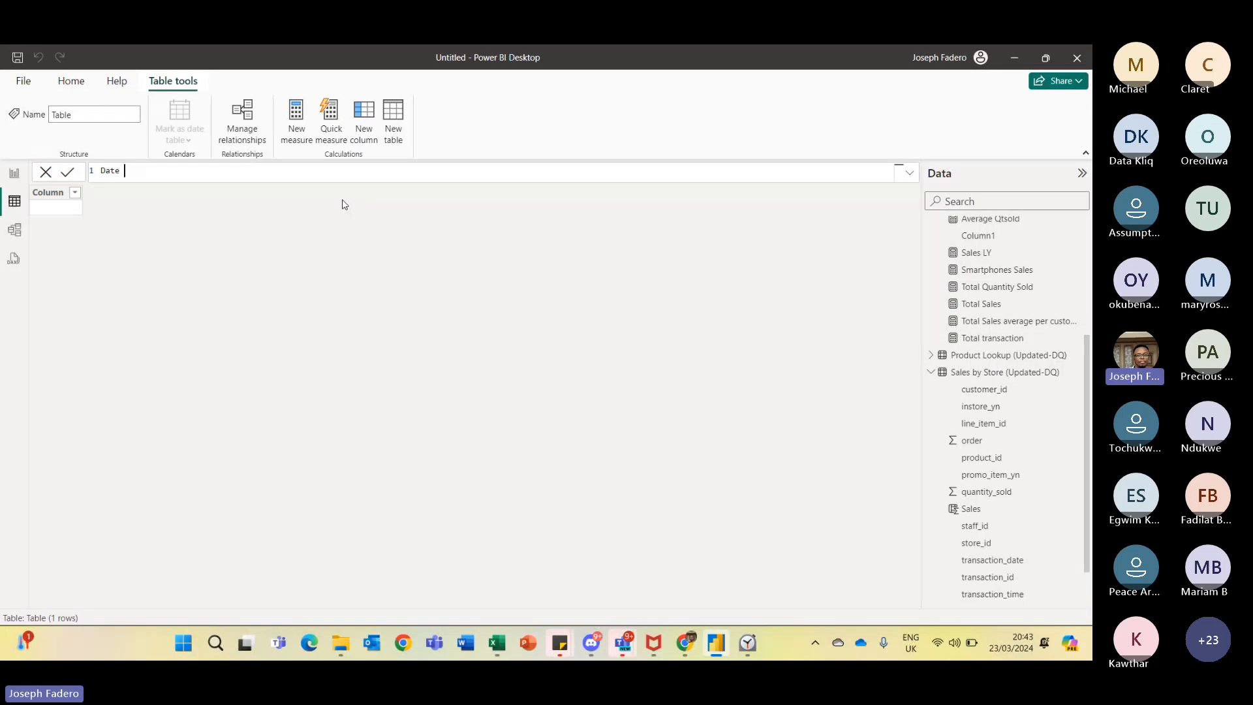
text(Table T)
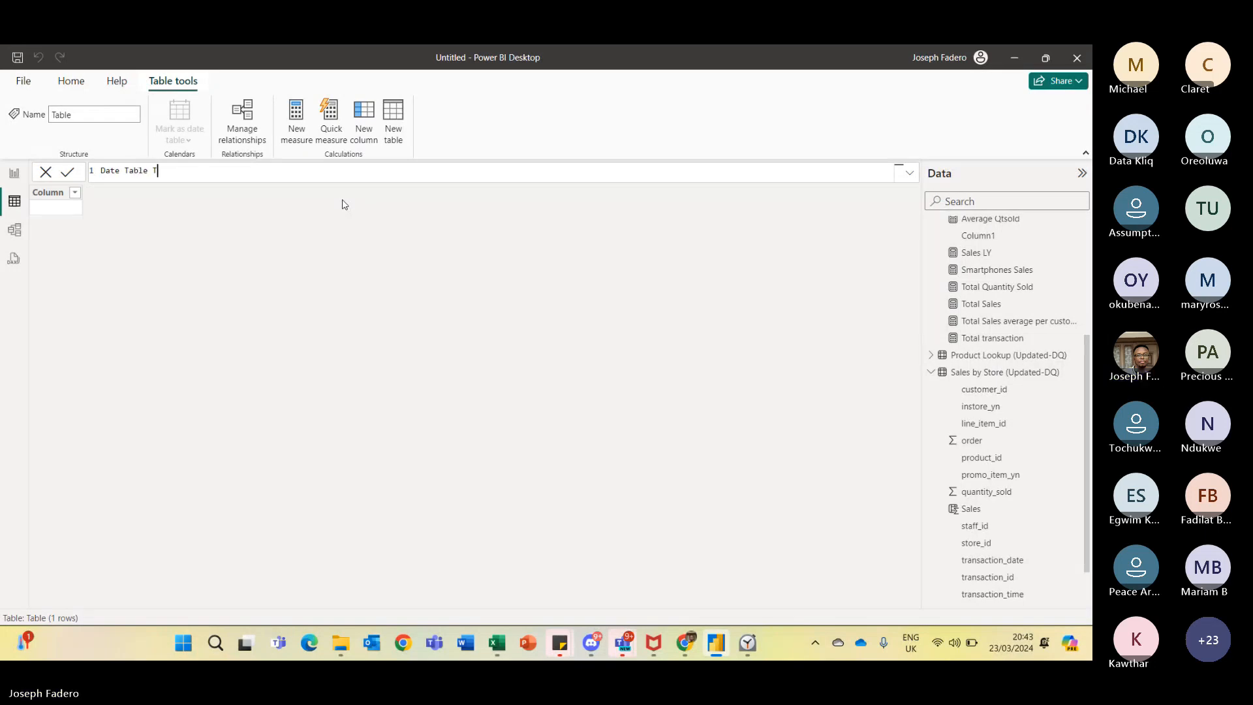
text(wo =)
key(shift+Return)
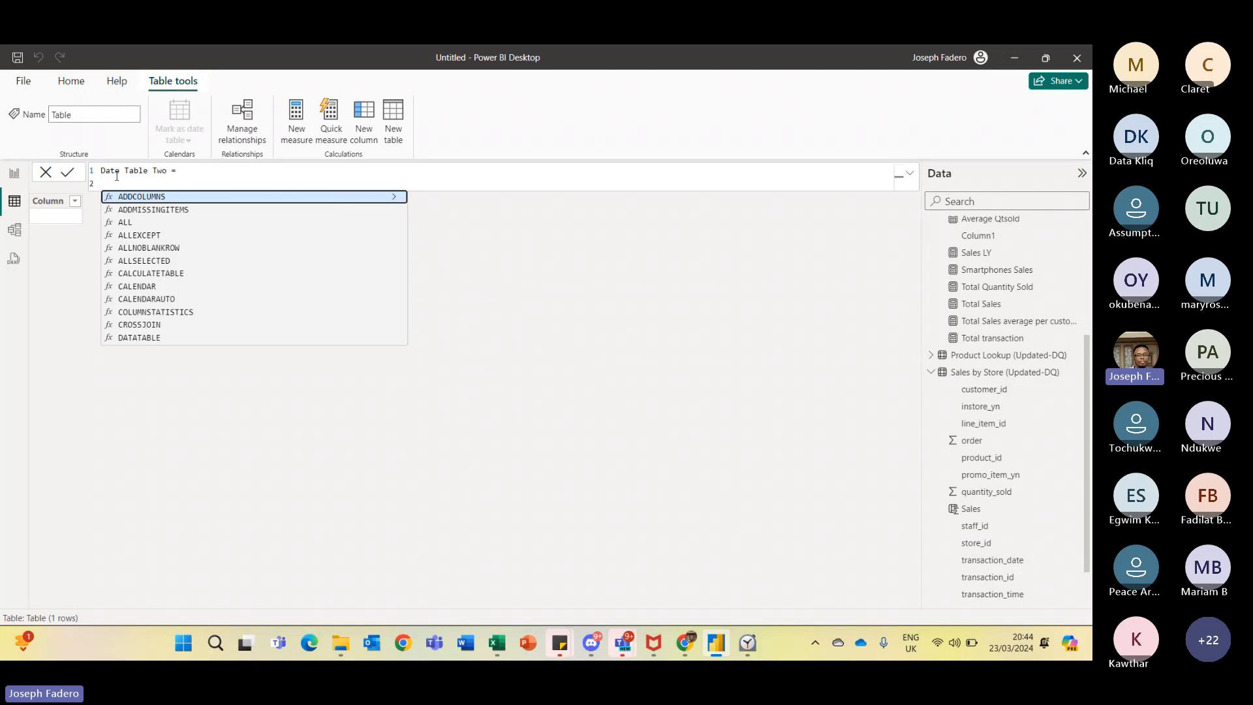
- Define Date Table Two with CALENDARAUTO() and commit the table
text(Cale)
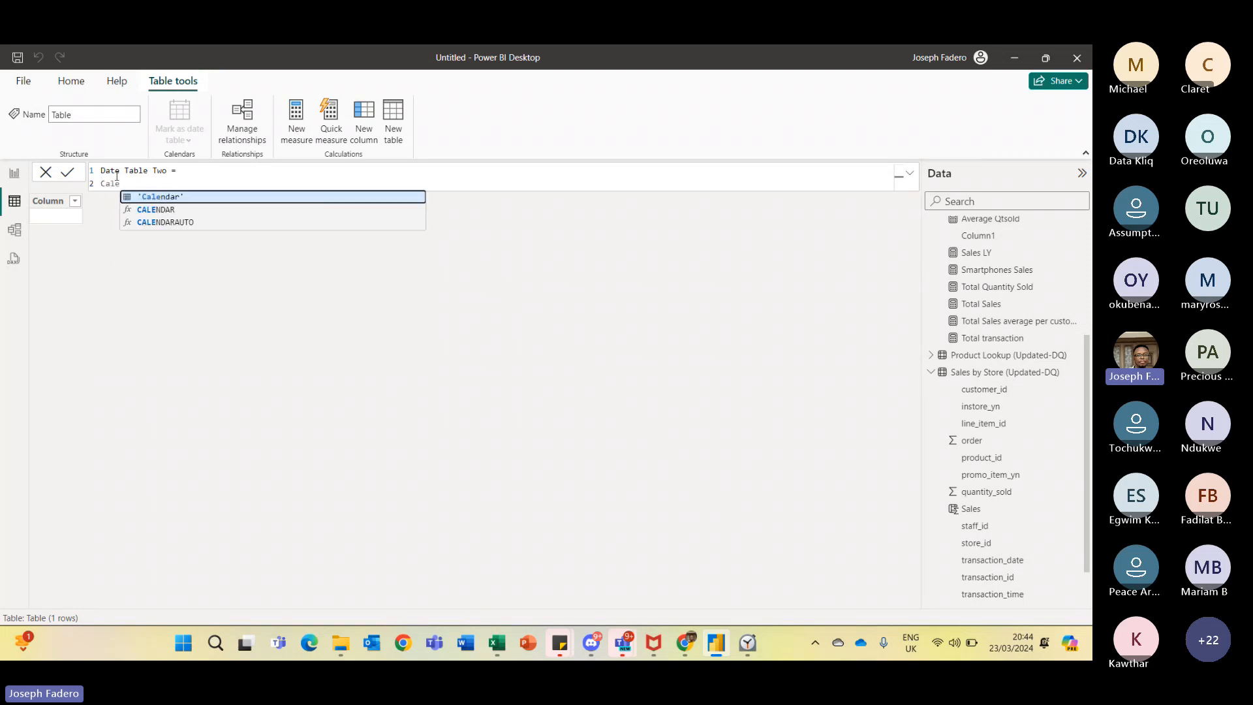
click(172, 223)
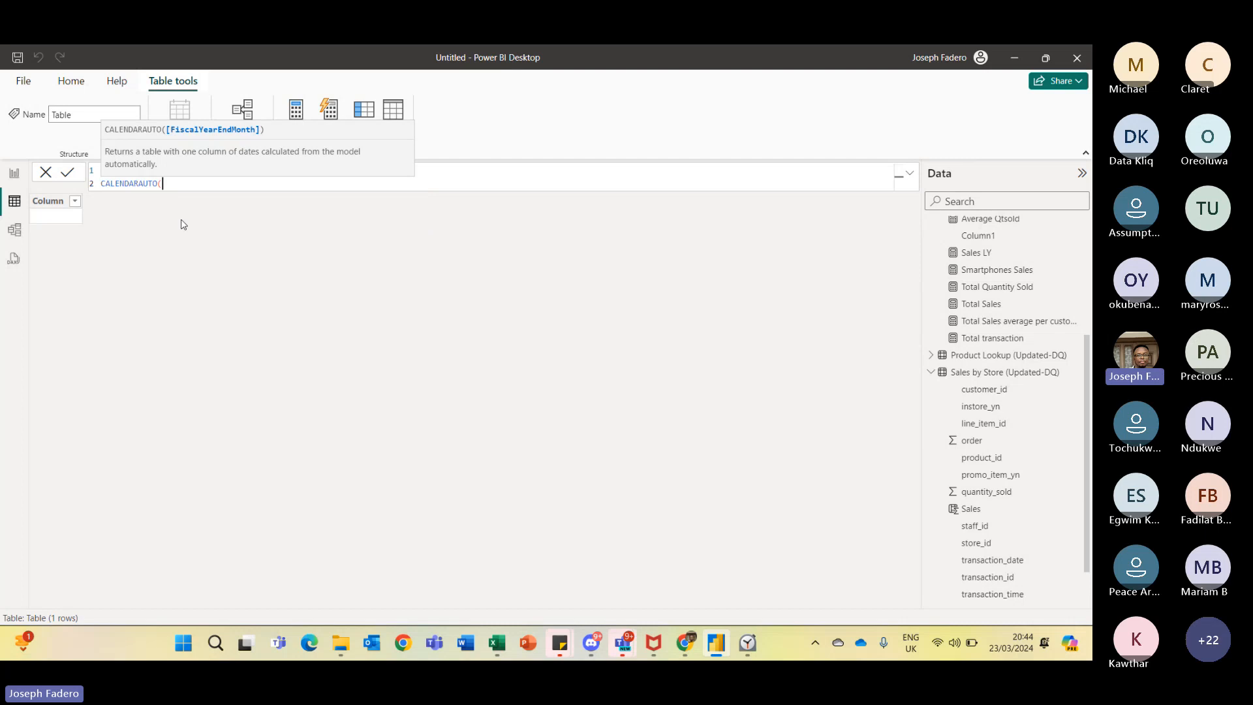
text())
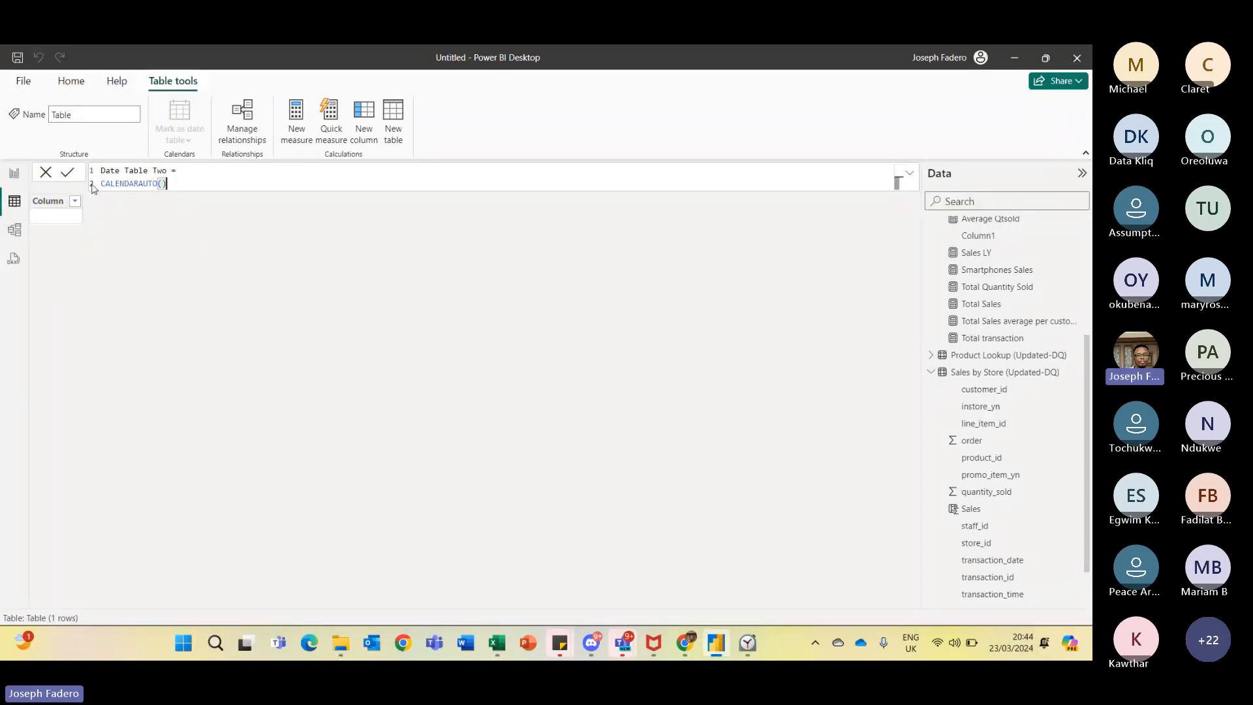
click(70, 173)
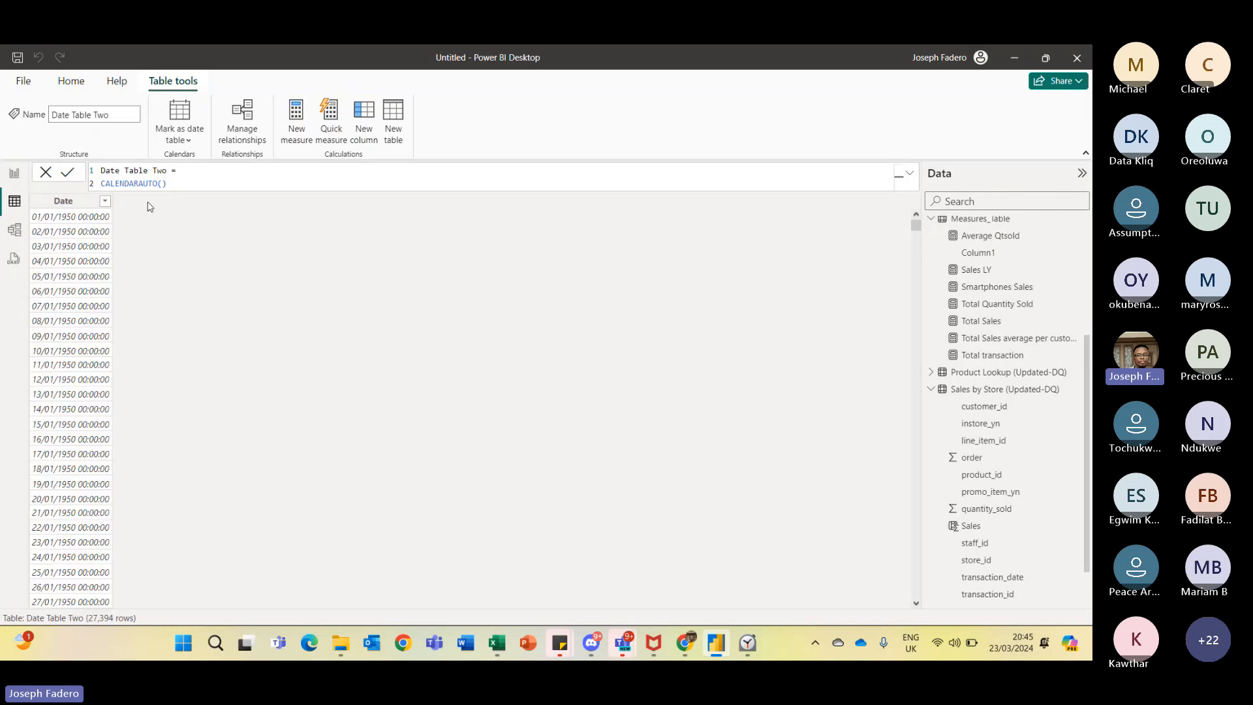
click(48, 205)
drag(1088, 370, 1091, 232)
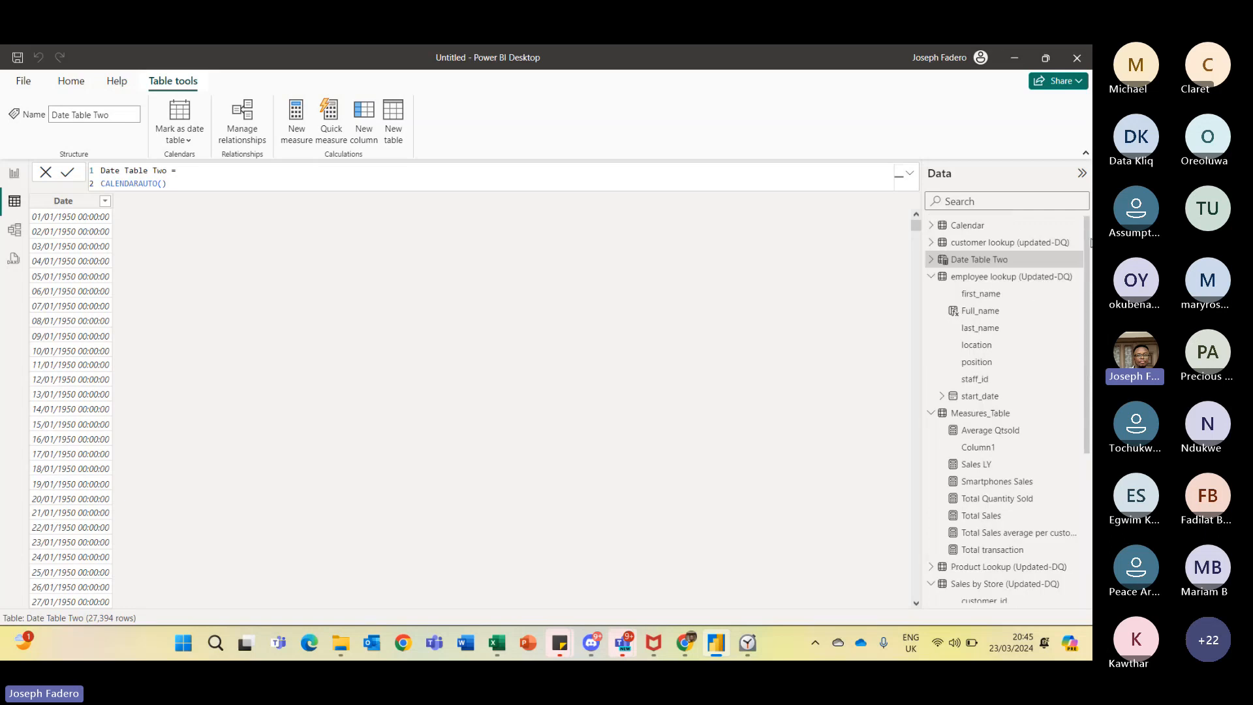
- Inspect the dates listed in the Date column's filter list of Date Table Two, then cancel it
scroll(1092, 243, down, 4)
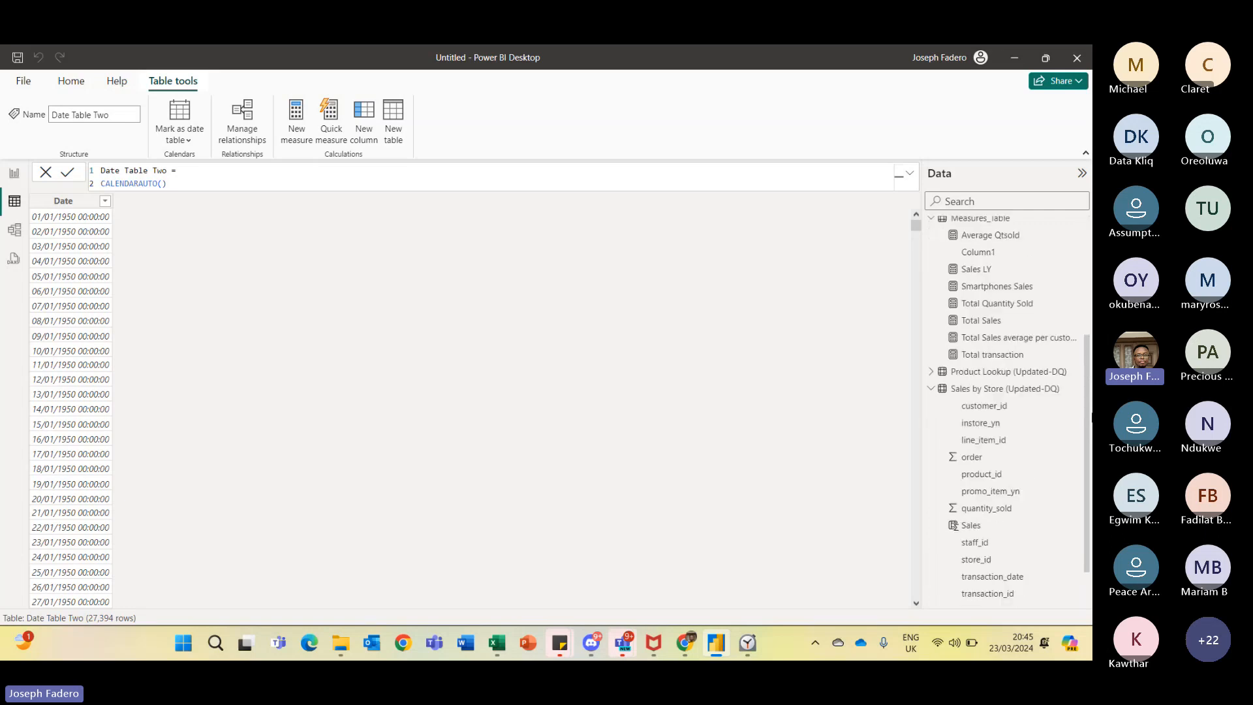
click(105, 205)
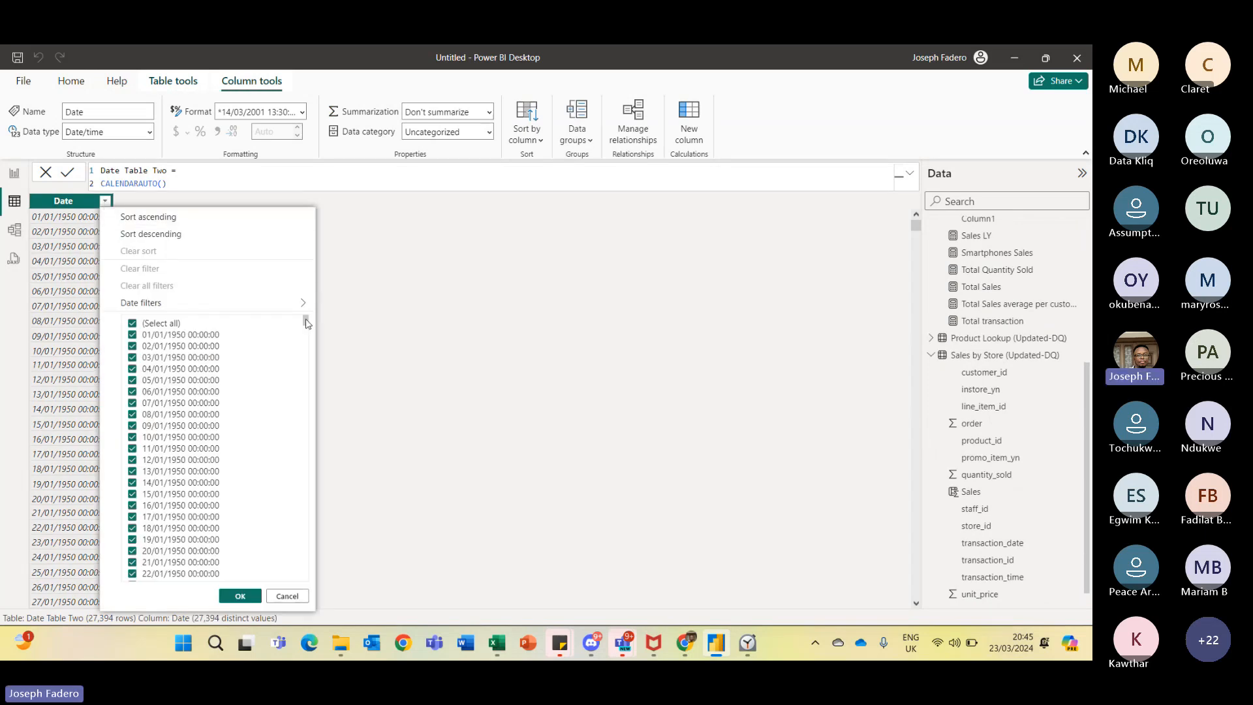
drag(307, 323, 312, 229)
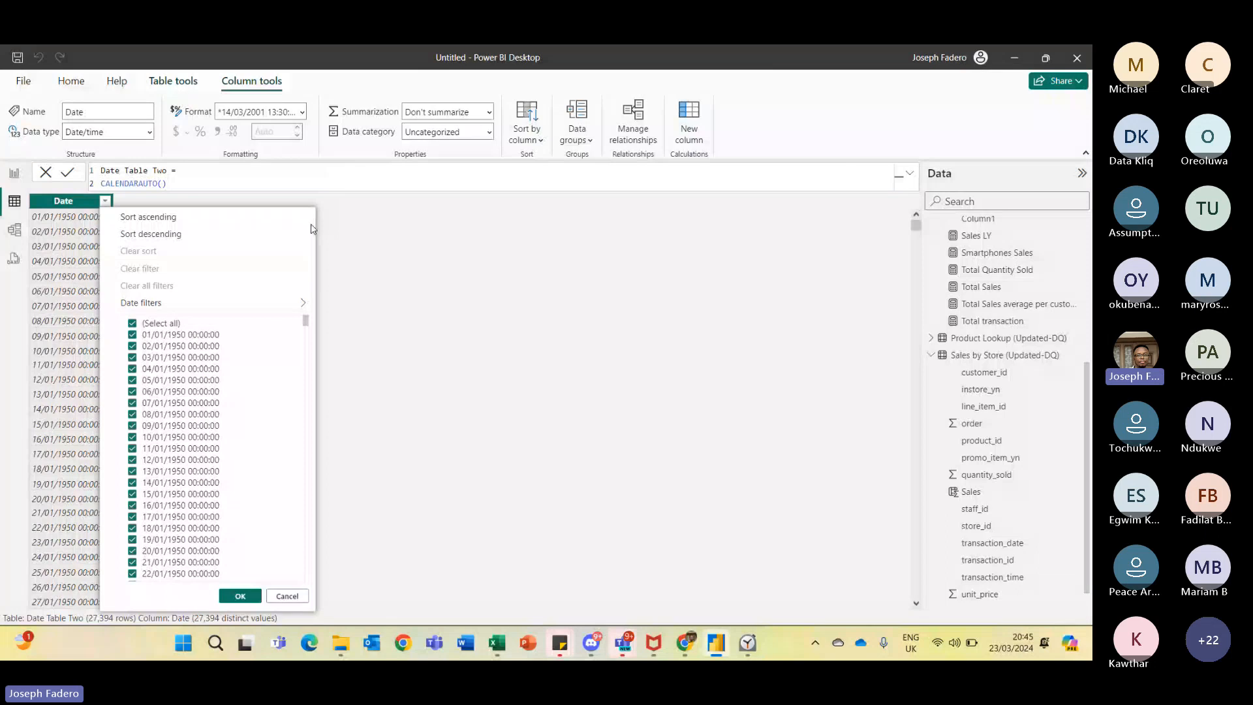
click(287, 596)
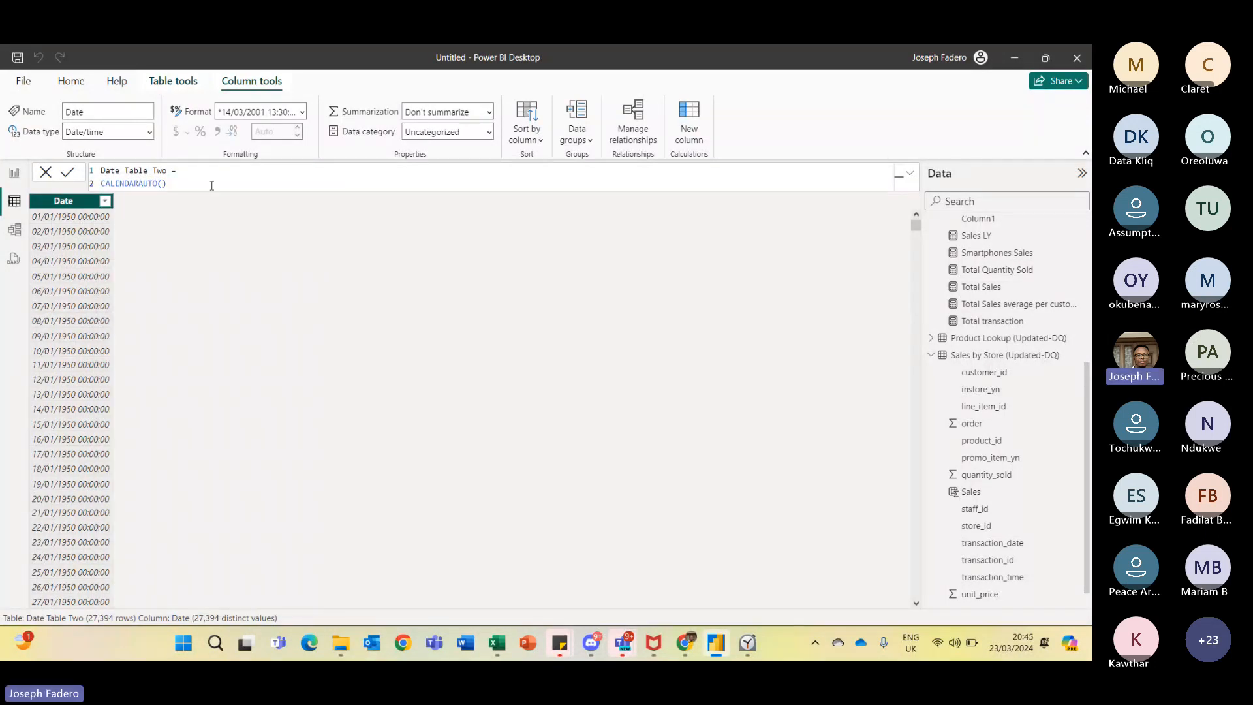
- Replace CALENDARAUTO() with CALENDAR, using MIN of 'Sales by Store (Updated-DQ)'[transaction_date] as the start date
drag(171, 184, 93, 185)
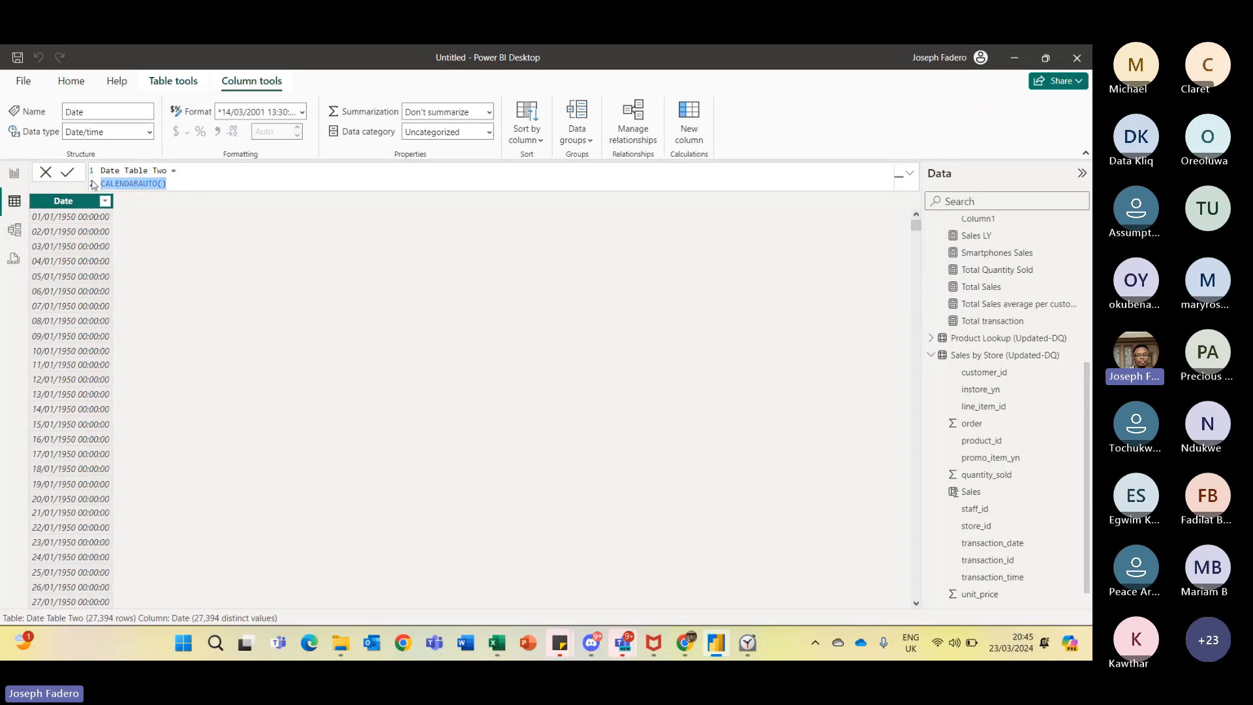
text(Ca)
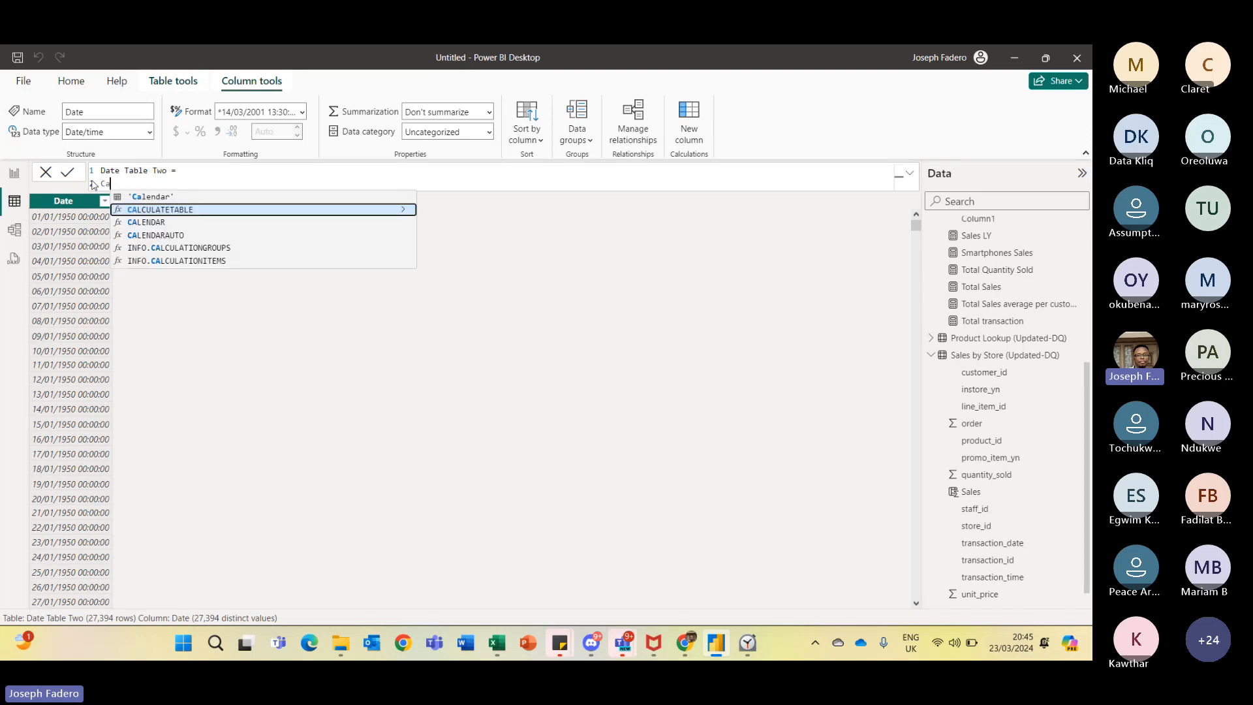
text(lend)
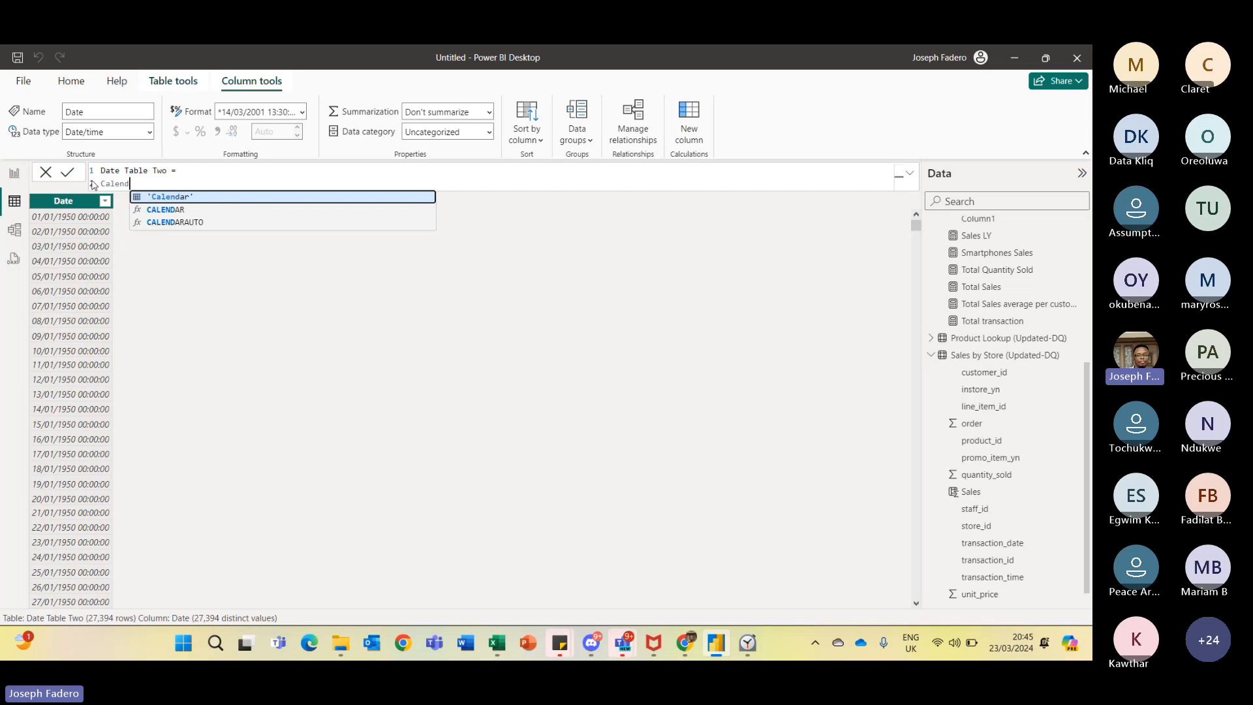
text(ar)
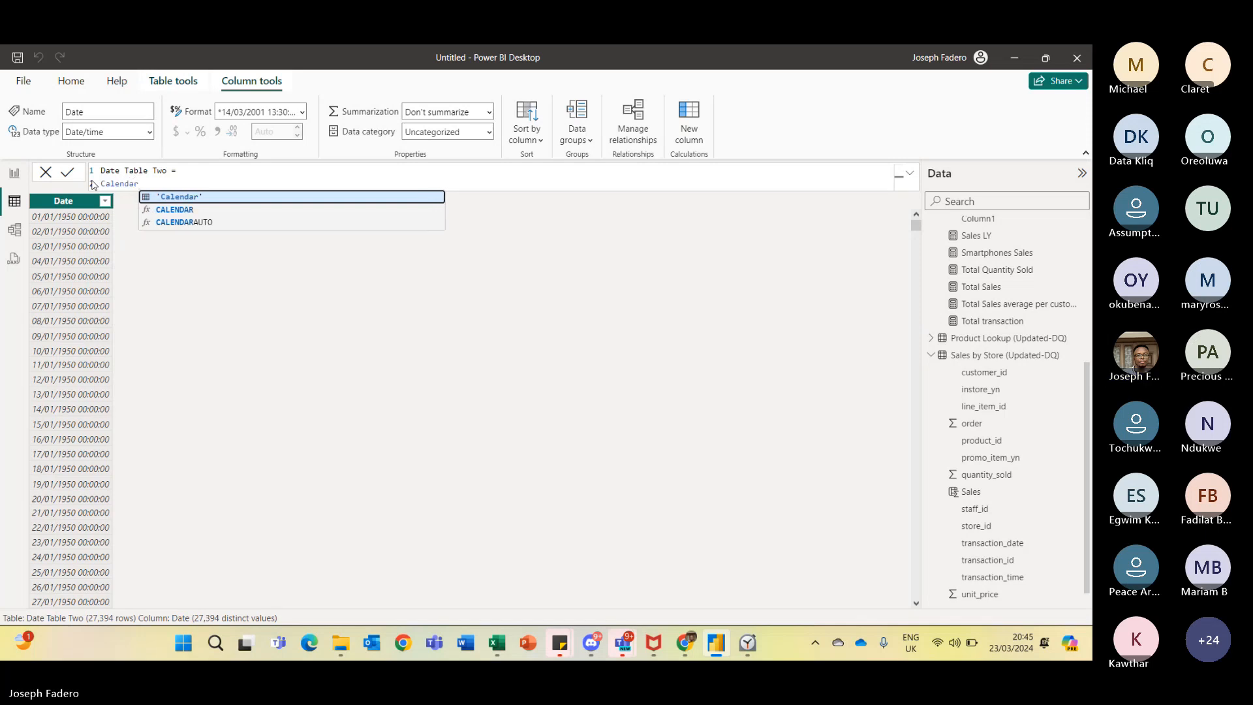
click(189, 210)
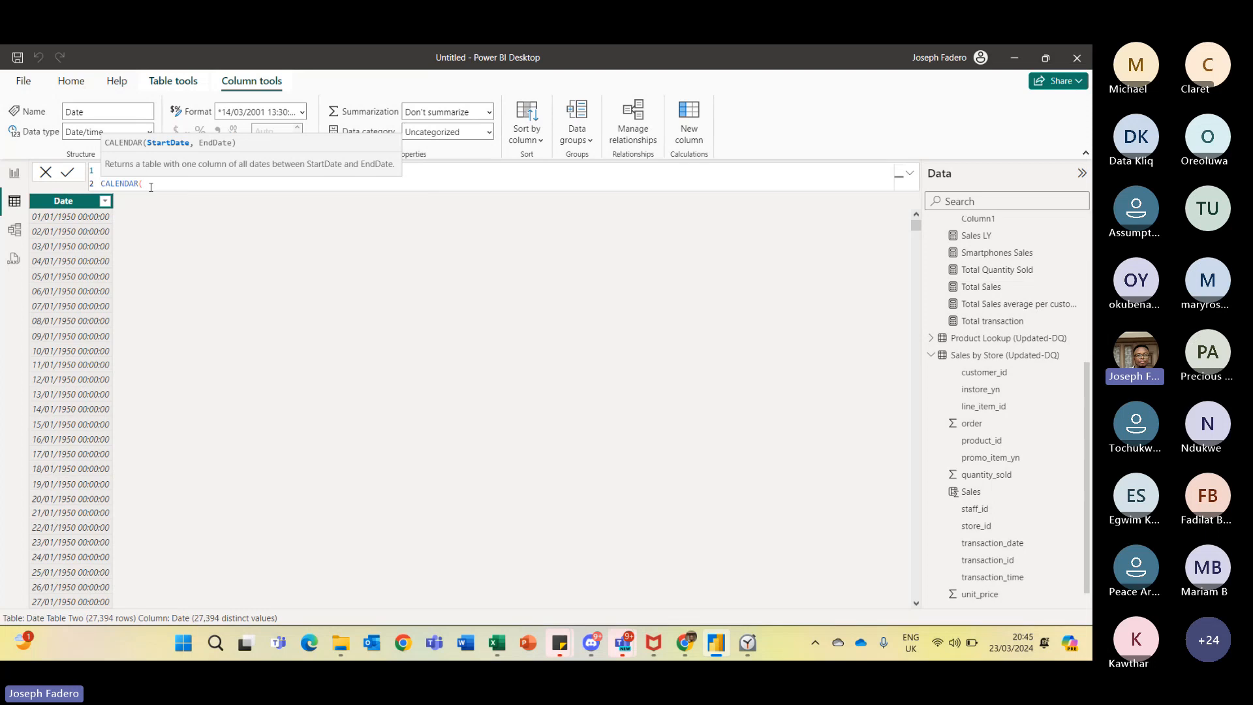
text(")
key(BackSpace)
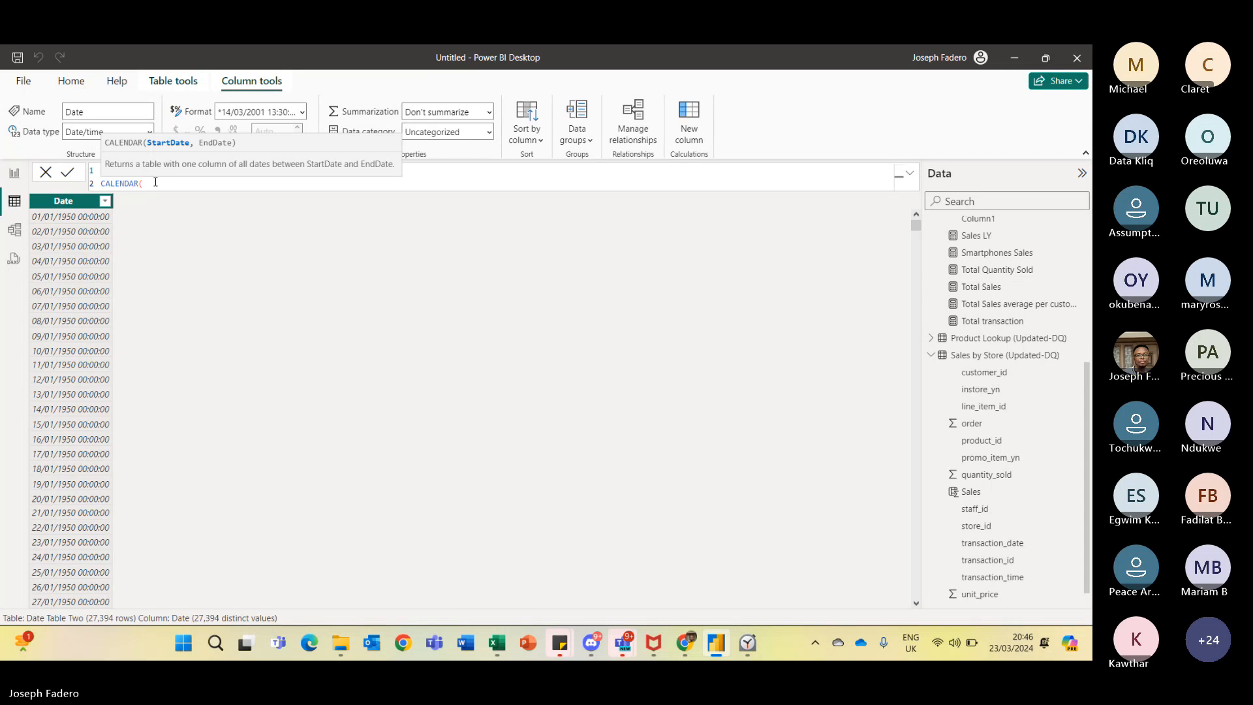
text(Mi)
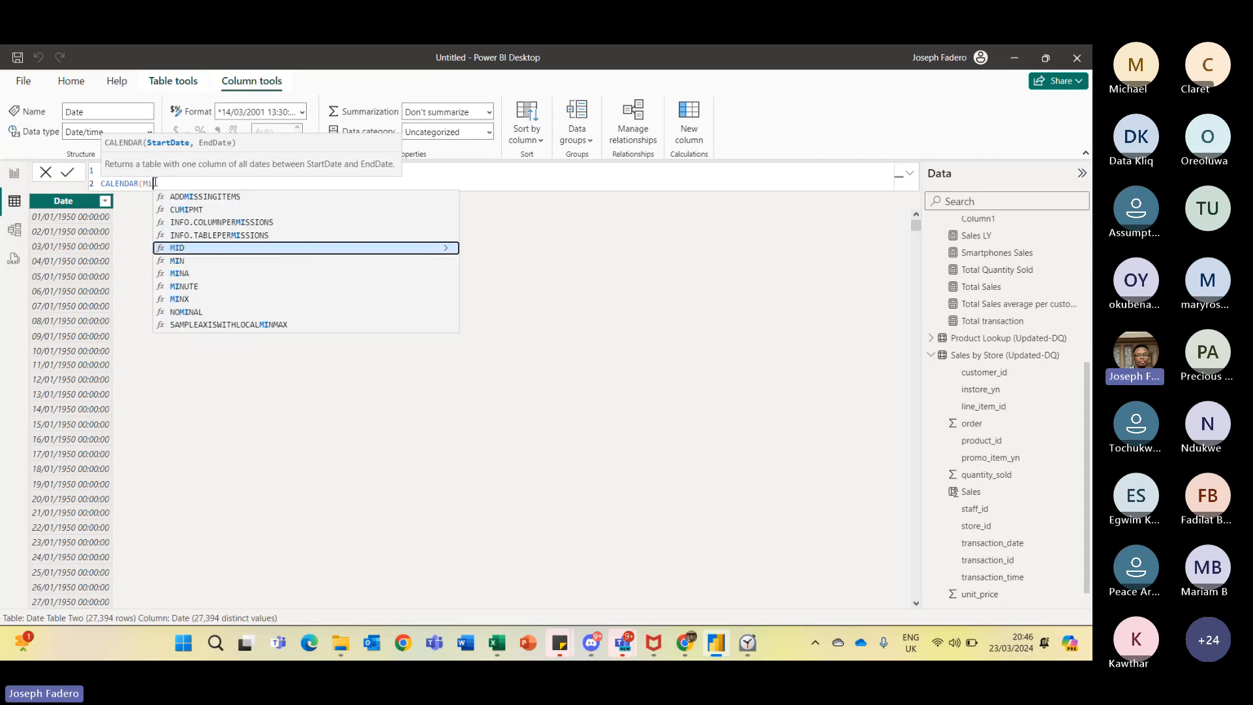
text(n)
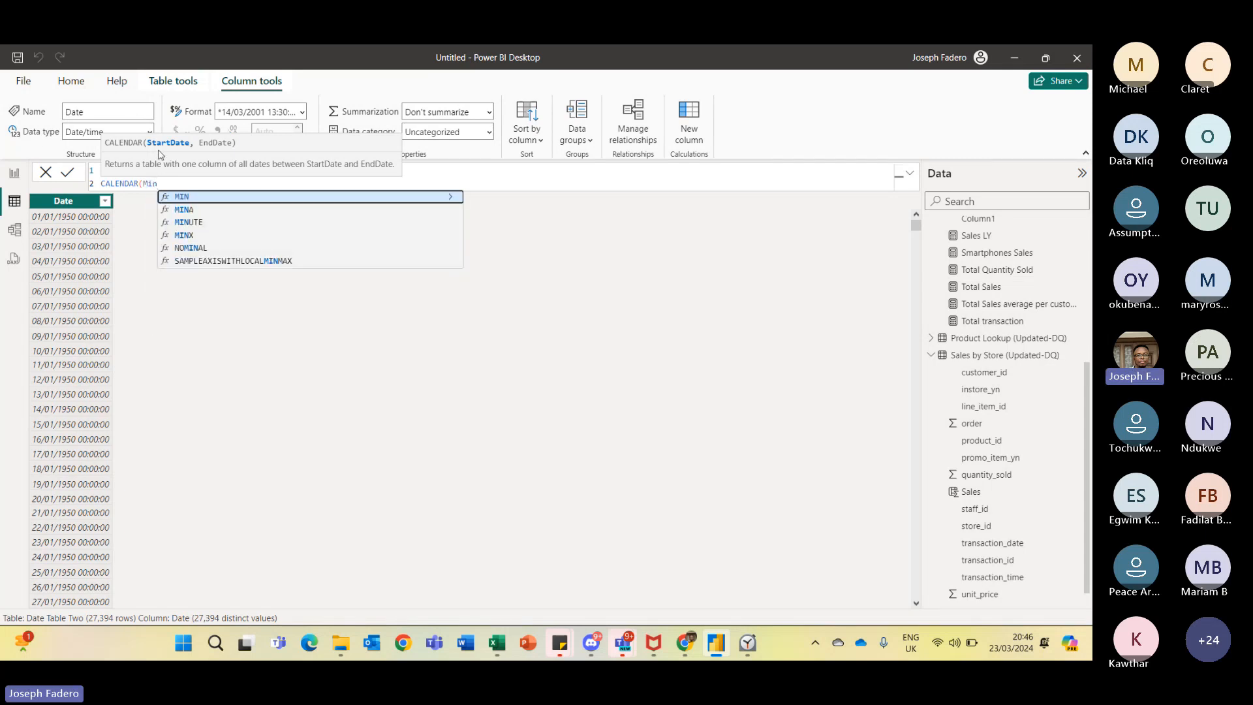
key(Tab)
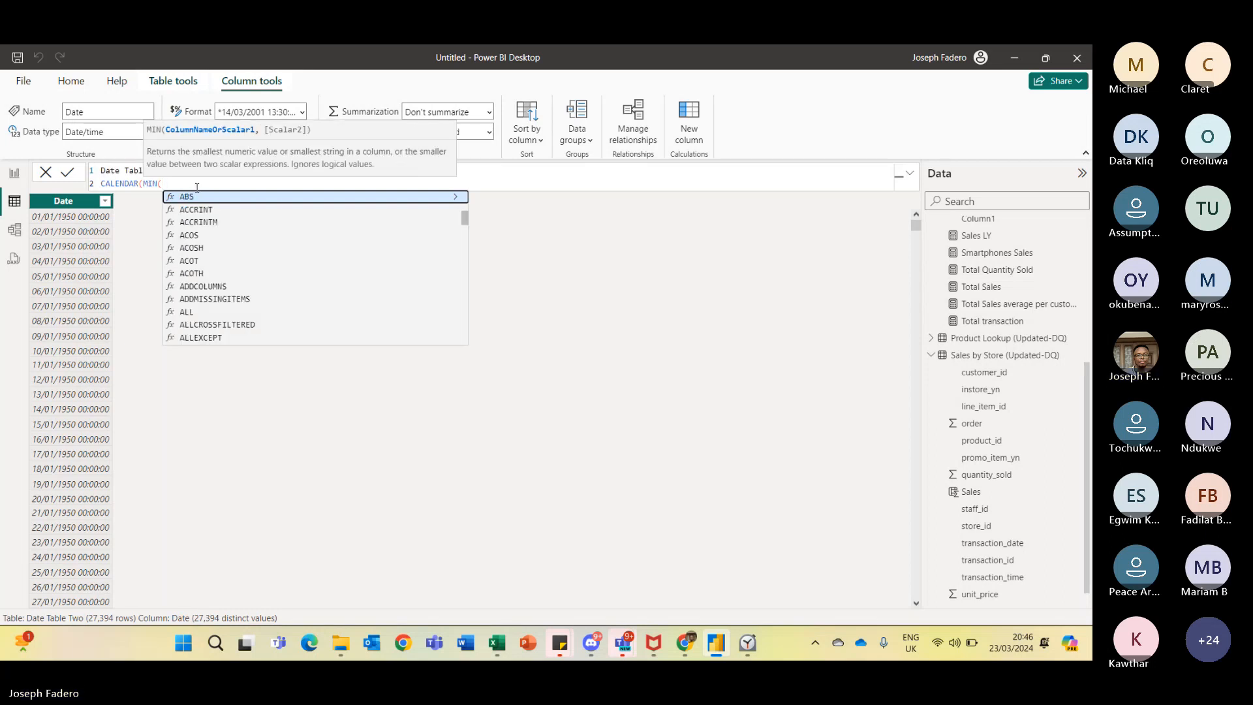
text(S)
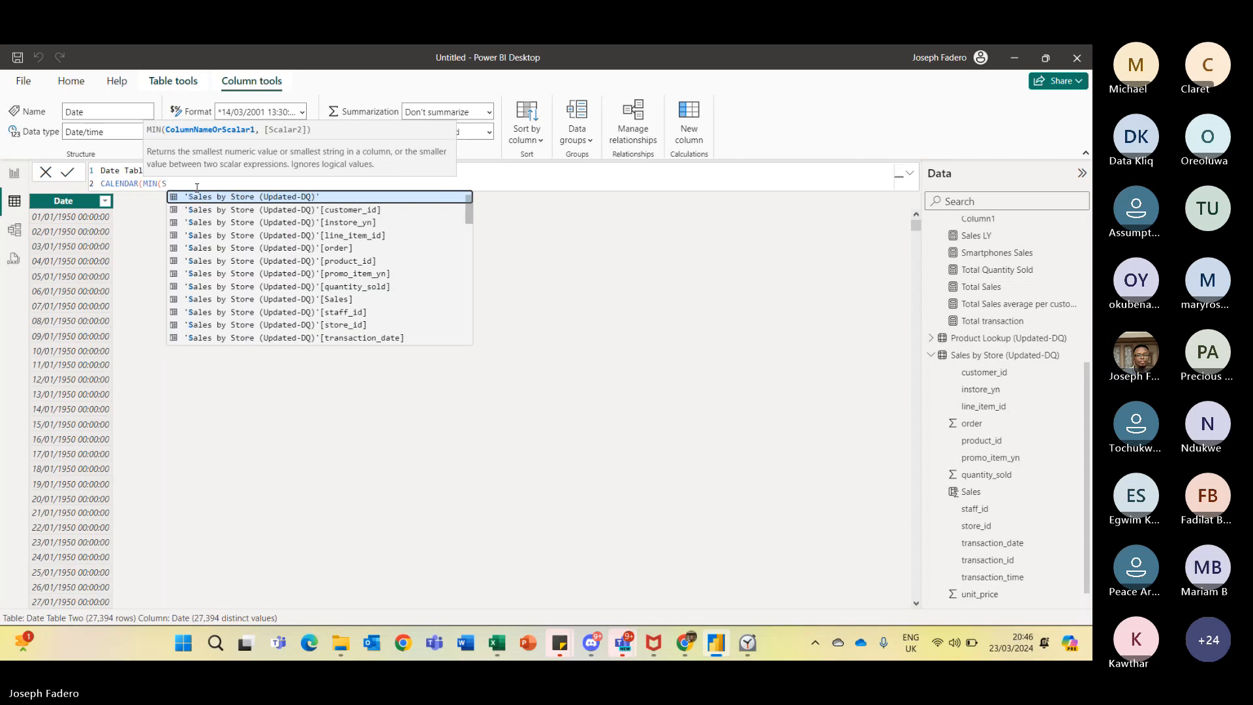
text(ta)
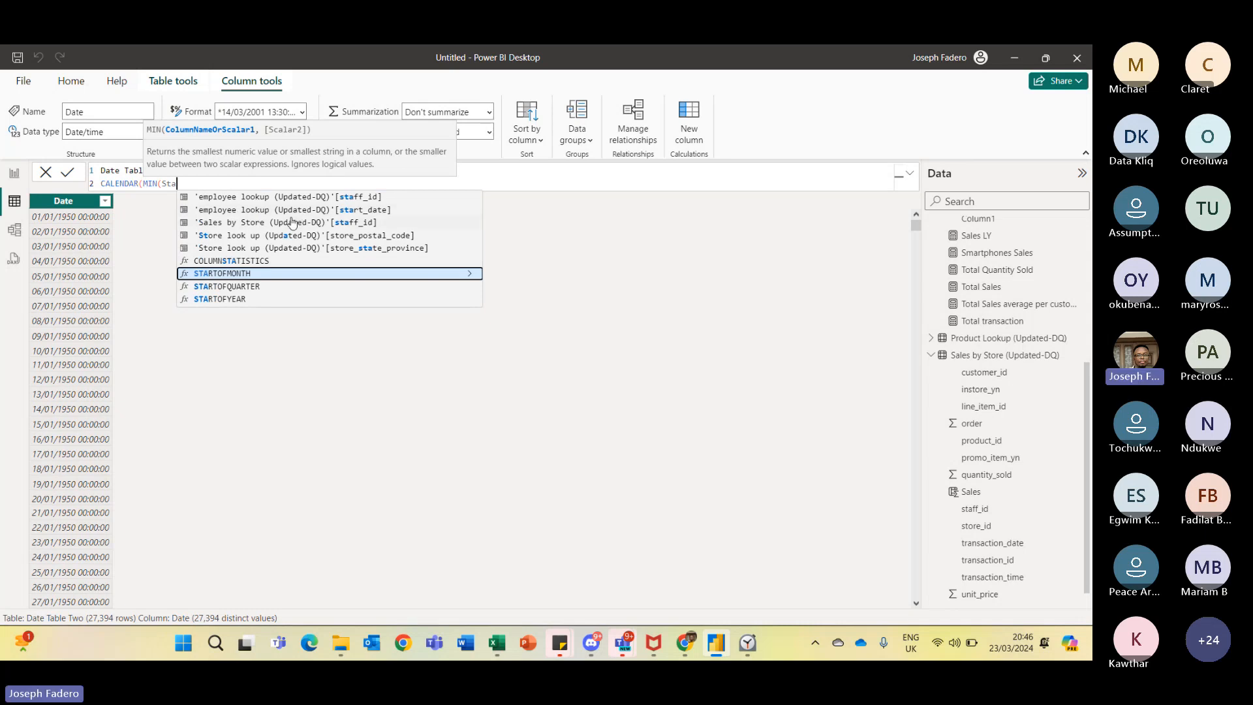
text(rt)
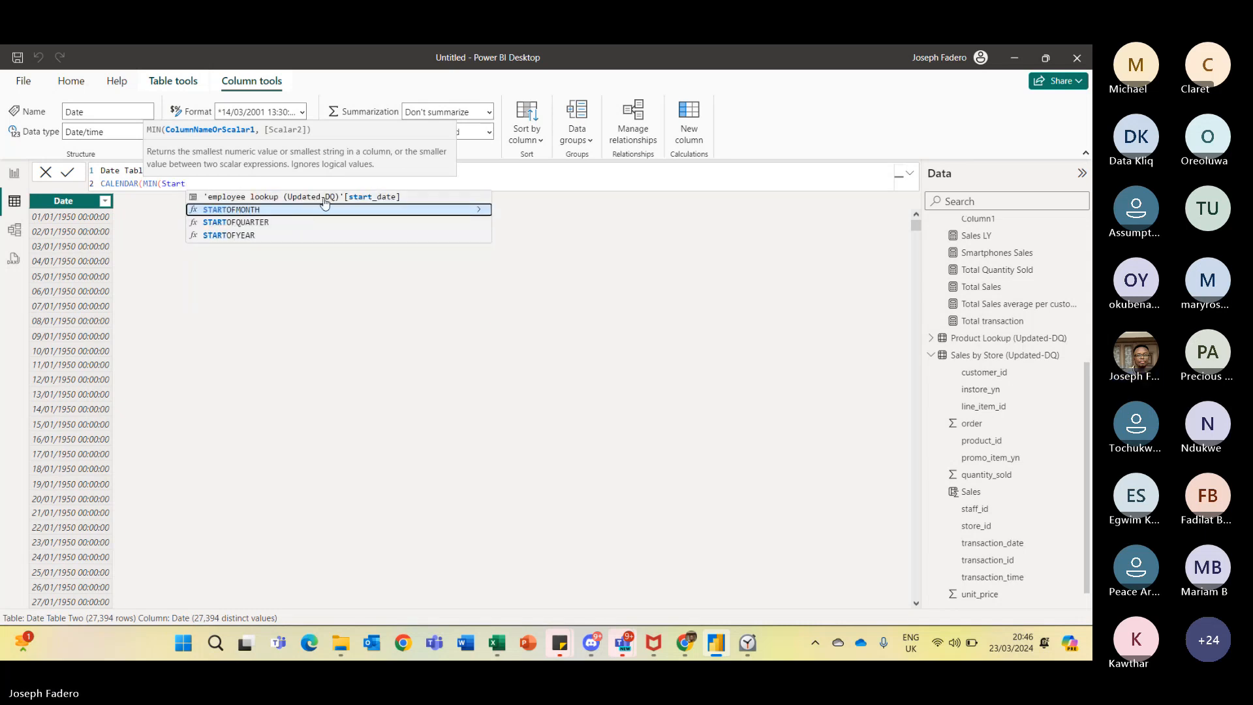
key(BackSpace)
key(BackSpace)
key(BackSpace)
key(BackSpace)
key(BackSpace)
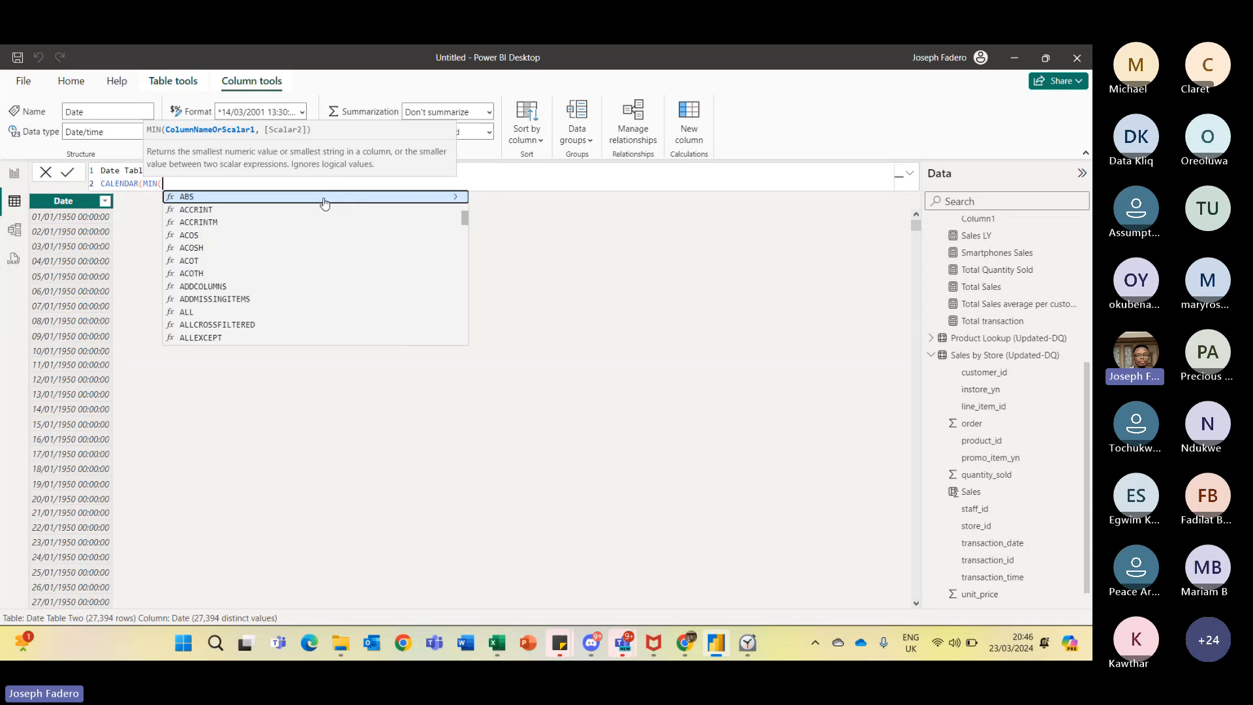
text(tran)
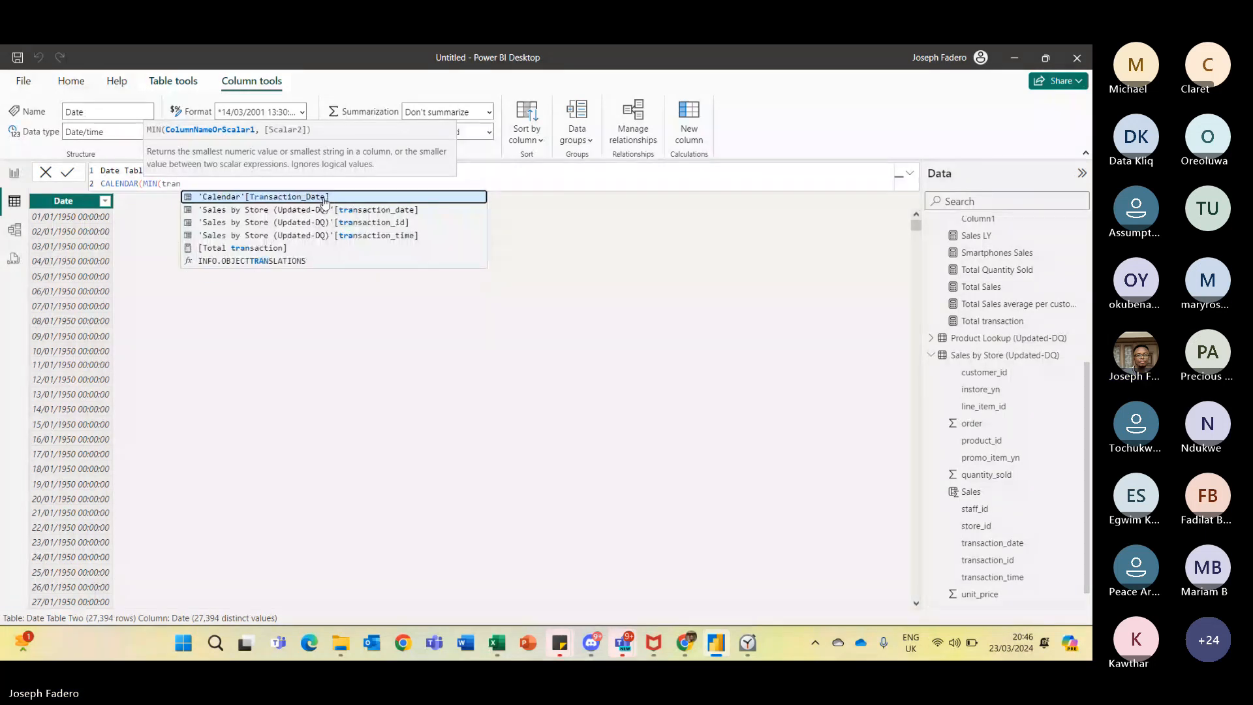
key(BackSpace)
key(BackSpace)
key(BackSpace)
key(BackSpace)
text('Calendar'[T)
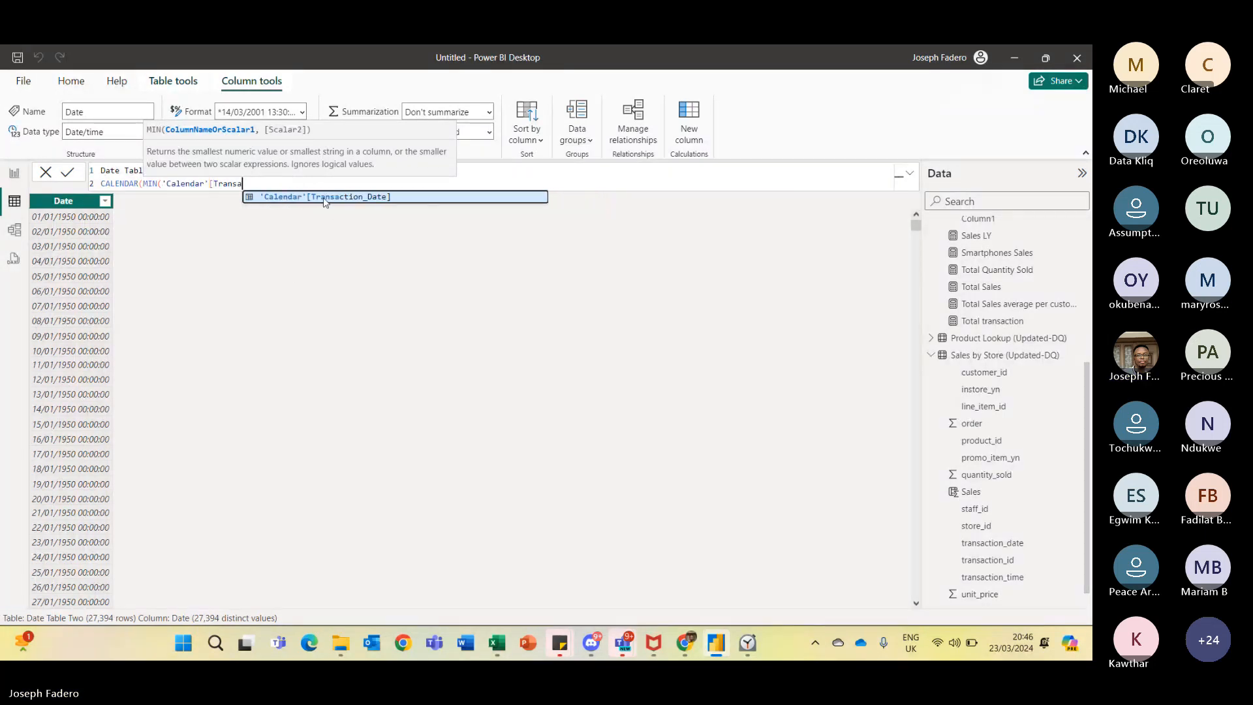
key(BackSpace)
key(BackSpace)
key(BackSpace)
key(BackSpace)
key(BackSpace)
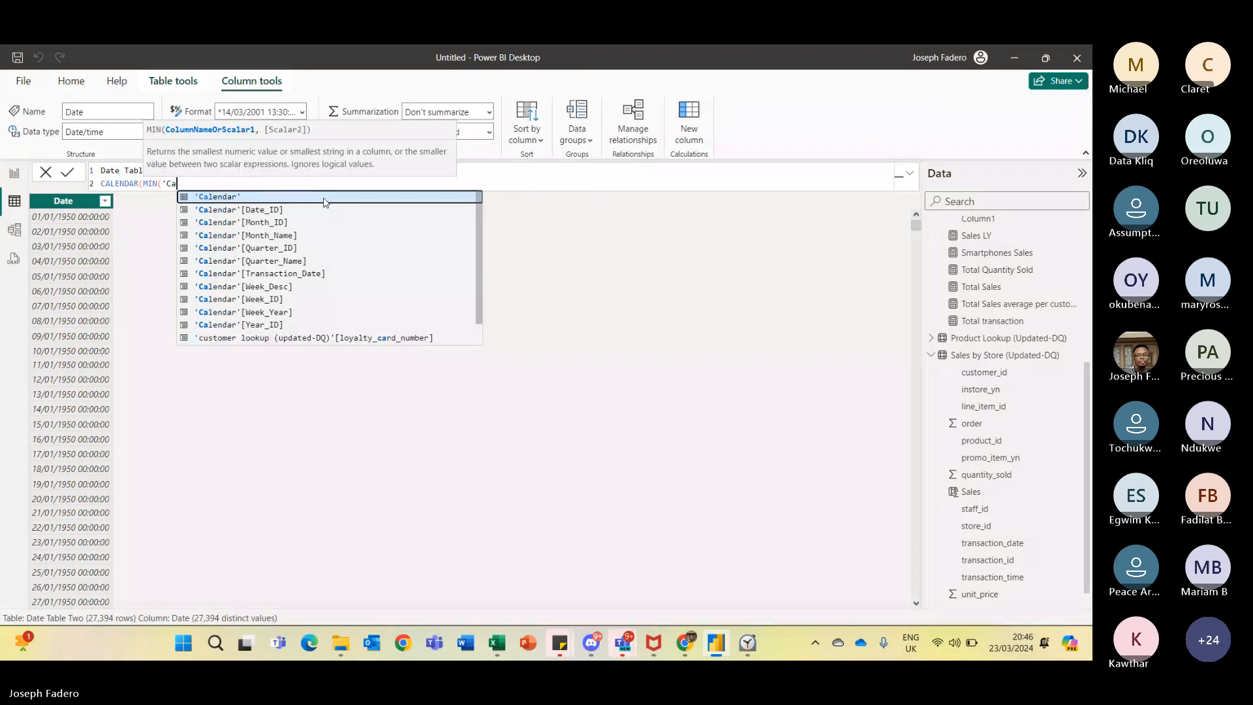
key(BackSpace)
key(BackSpace)
key(BackSpace)
text(tran)
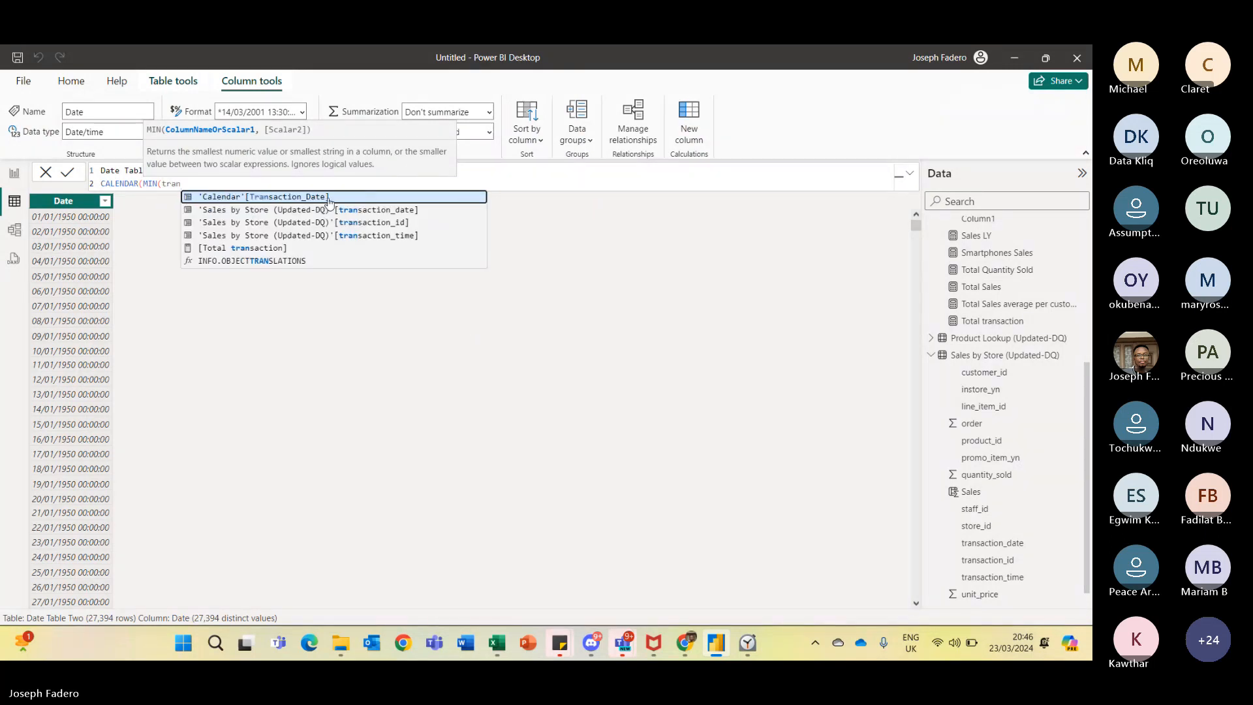
click(350, 212)
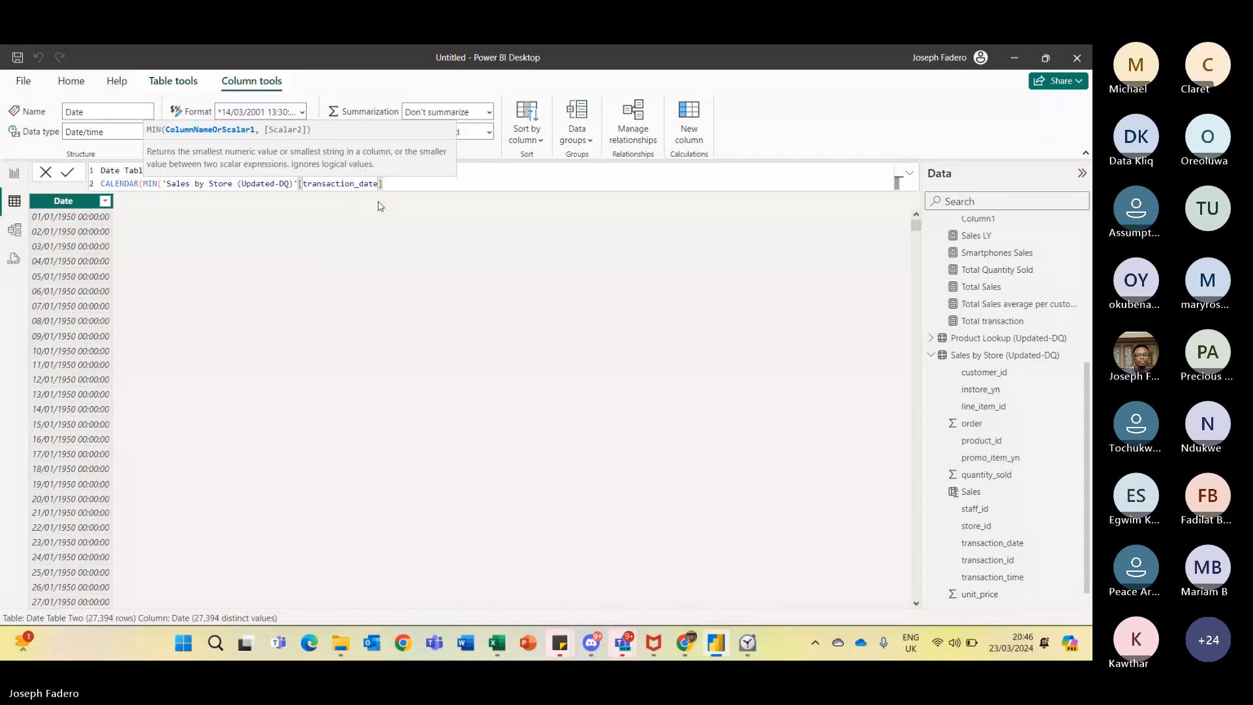
text())
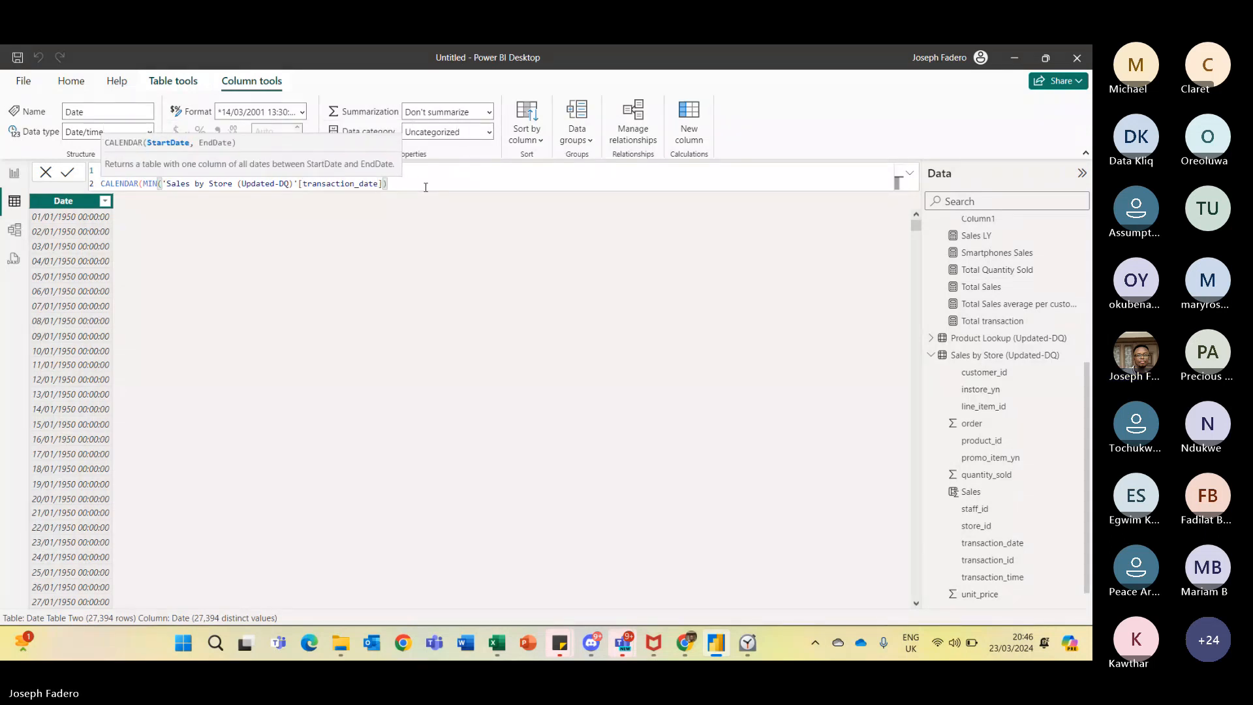
text(,M)
- Add MAX of 'Sales by Store (Updated-DQ)'[transaction_date] as the end date and commit the table formula
key(Tab)
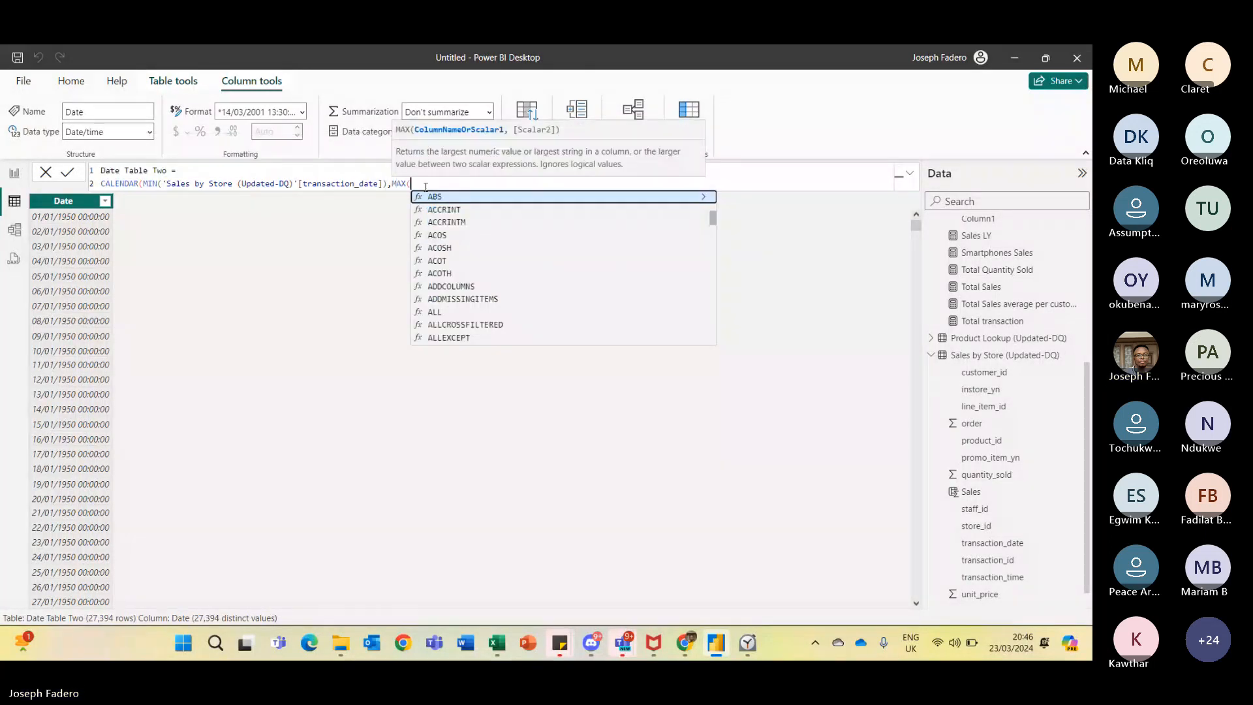
text(tran)
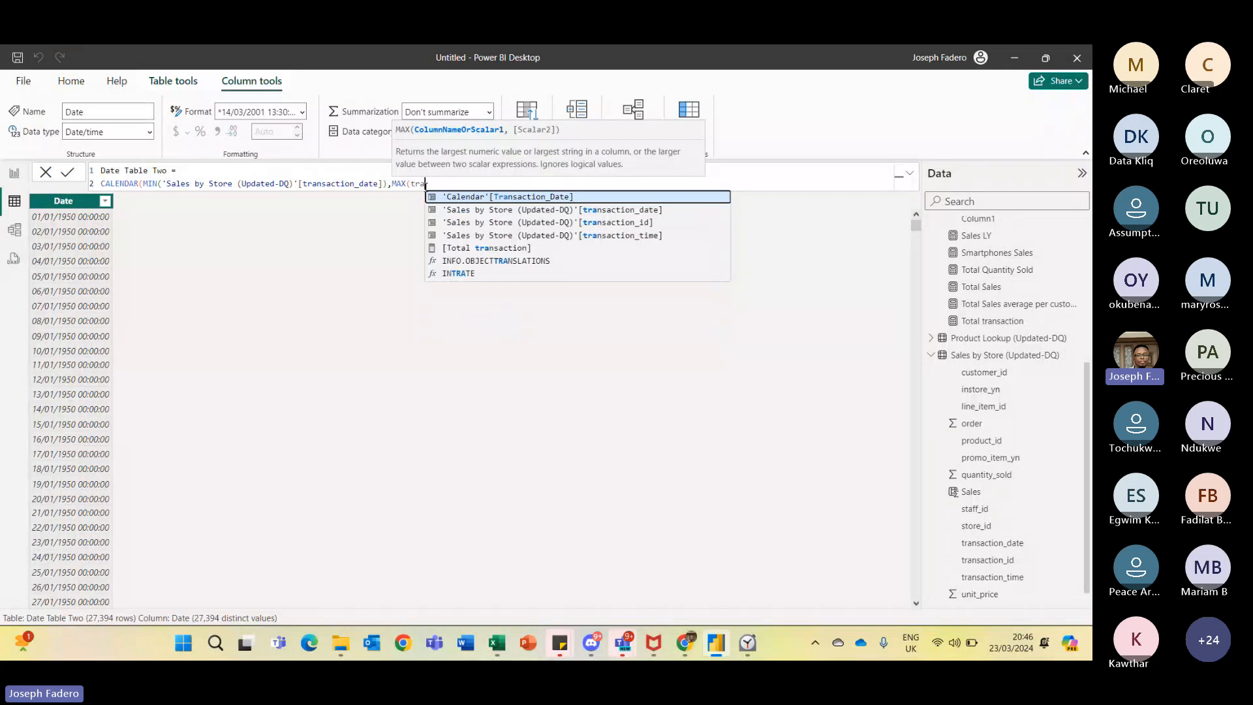
text(s)
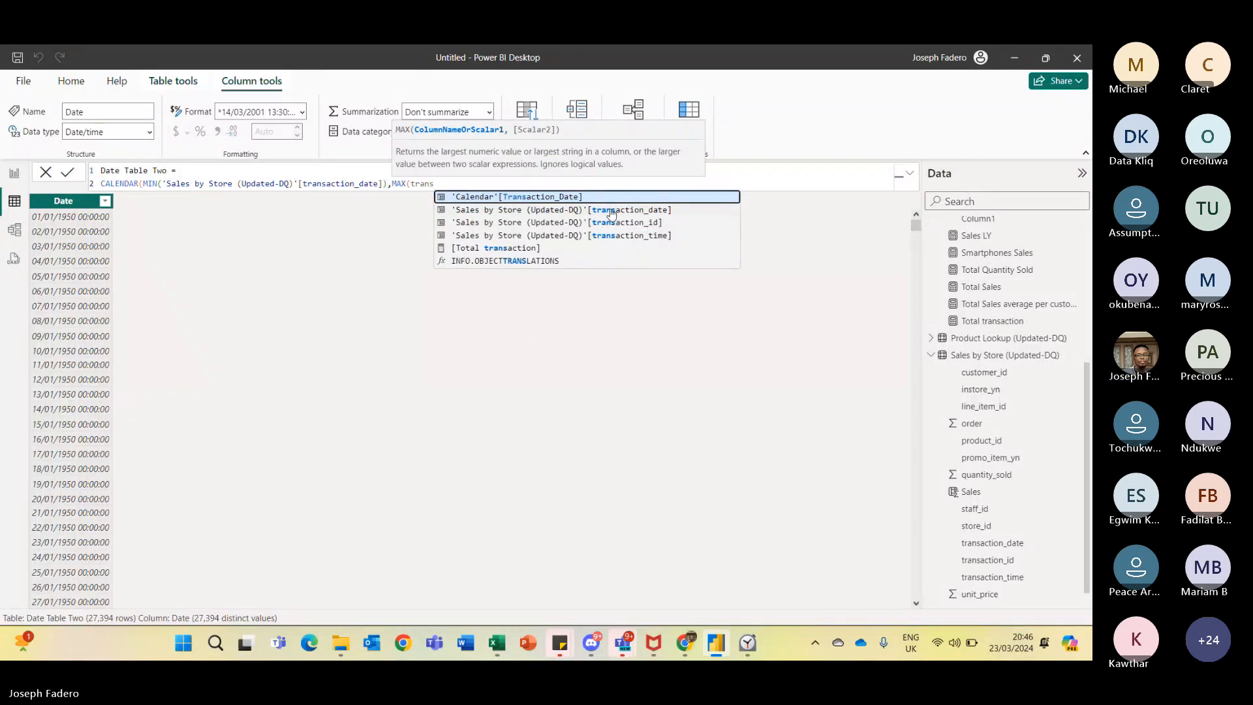
click(578, 210)
text()'[)
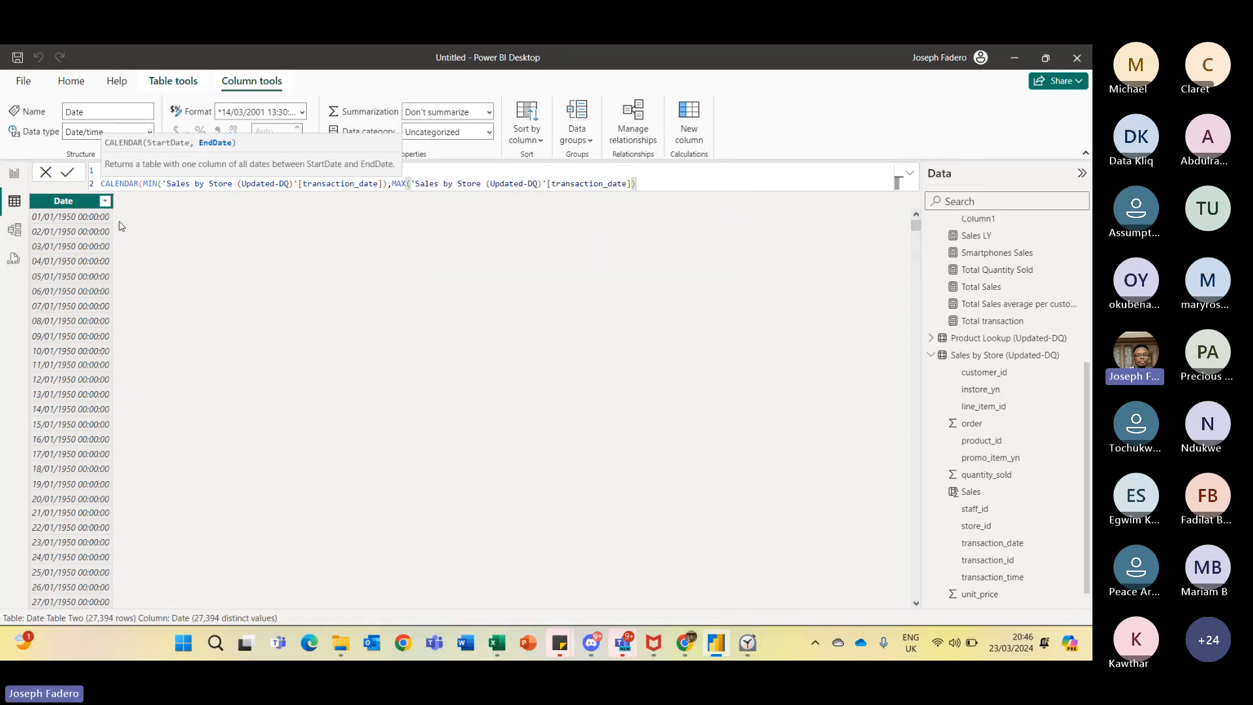
click(67, 173)
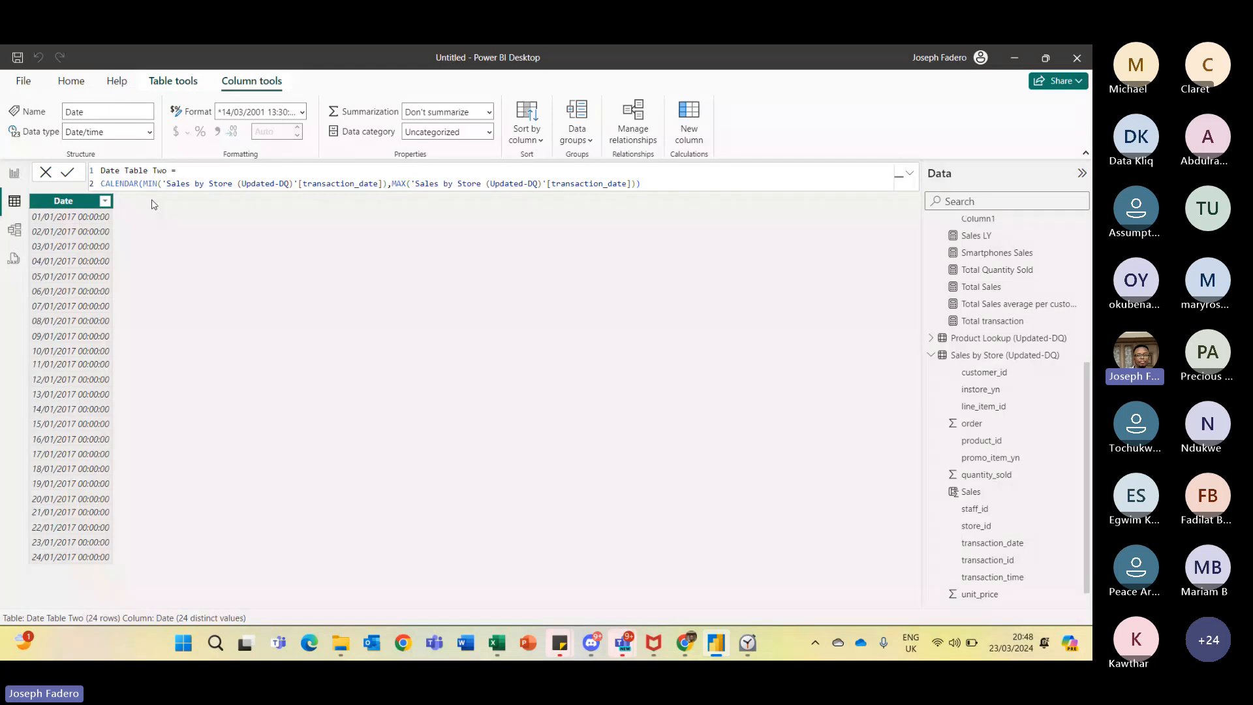
- Add a new column to Date Table Two and start its formula as Year = YEAR(
click(175, 80)
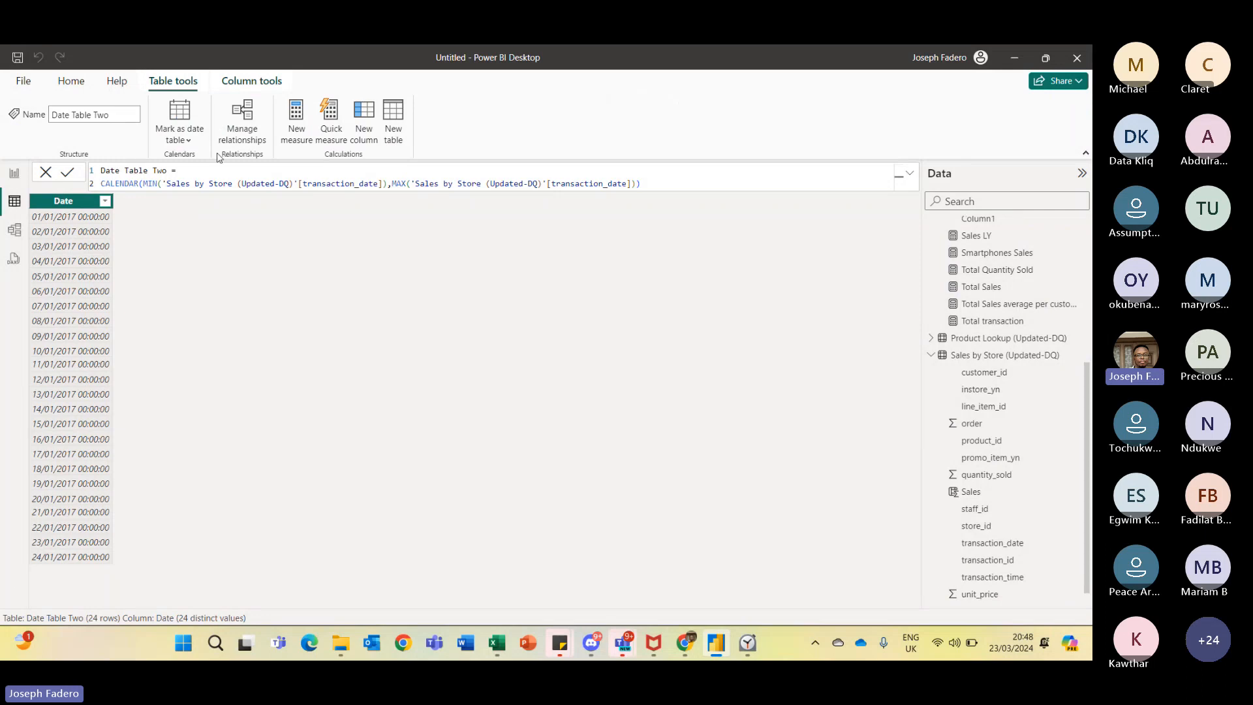
click(363, 133)
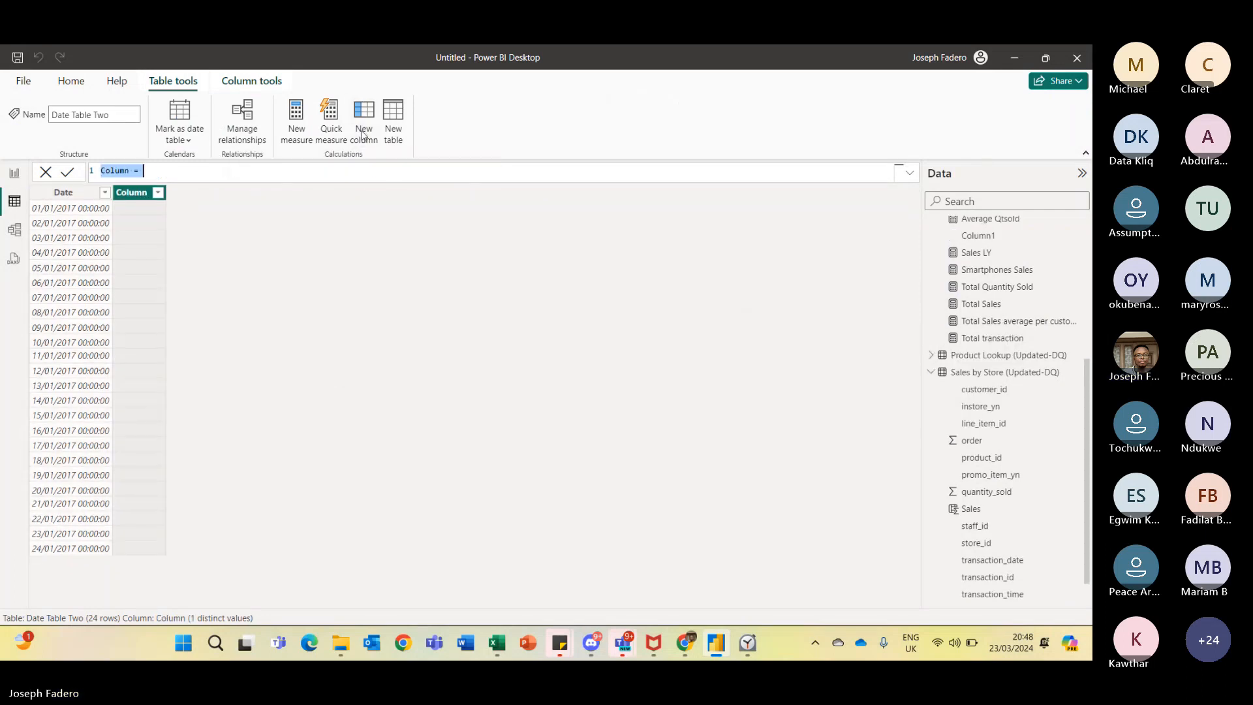
key(BackSpace)
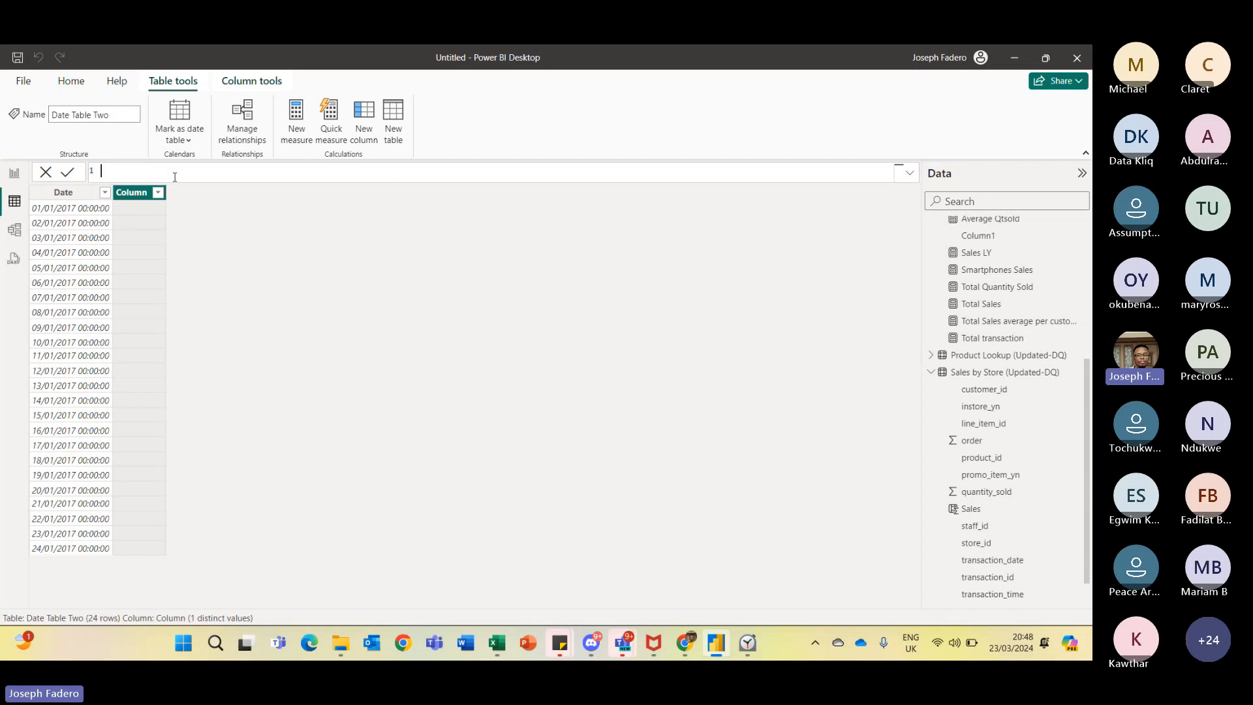
text(Year = Yea)
key(Tab)
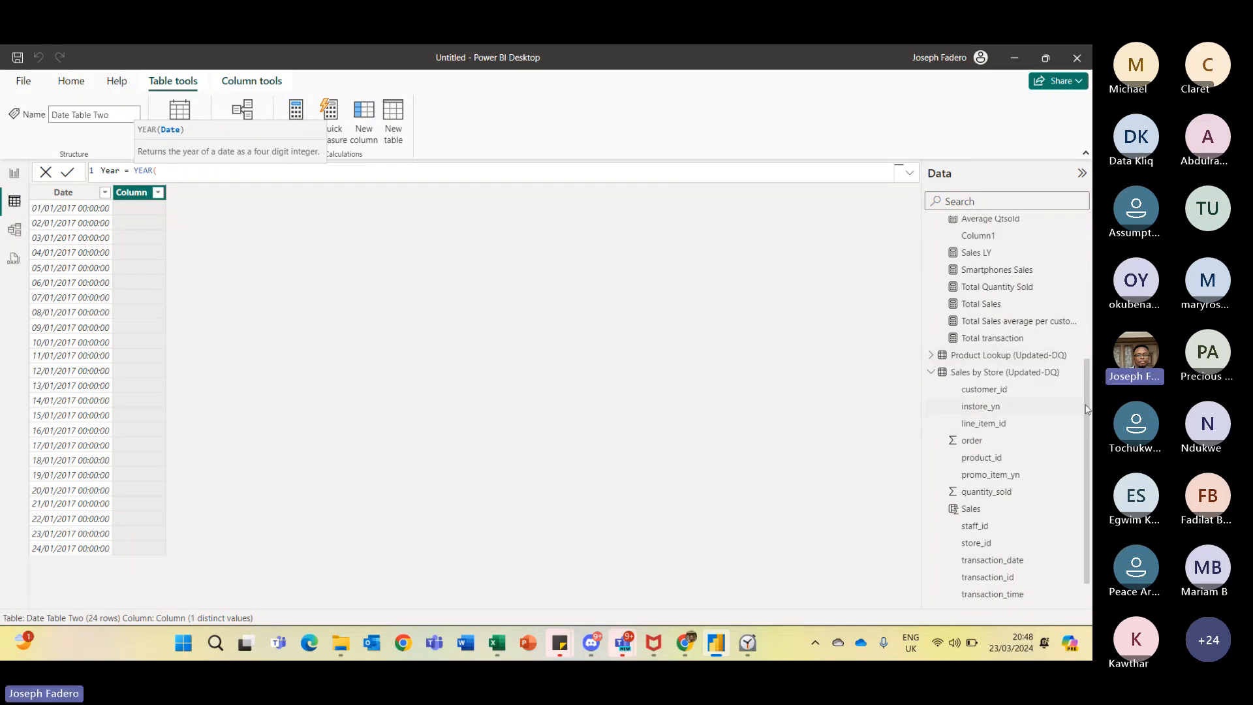
- Complete the Year column formula as YEAR([Date]) in Date Table Two and commit it
drag(1088, 409, 1092, 244)
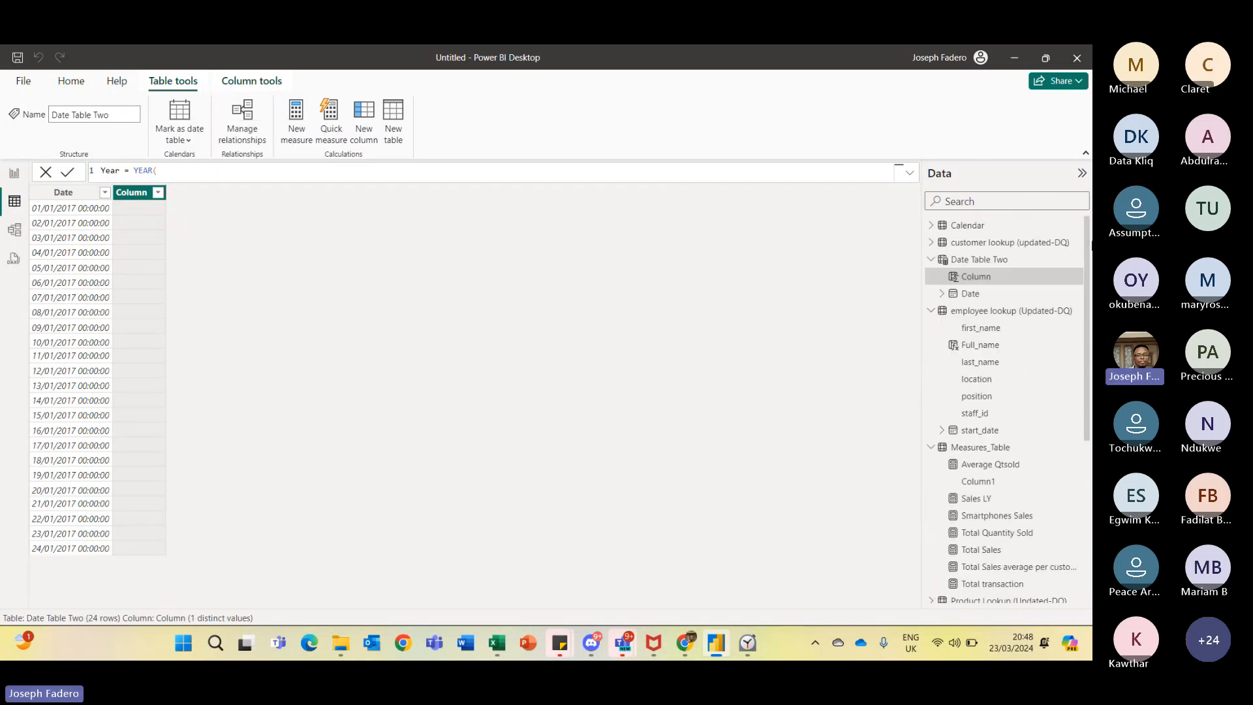
click(230, 172)
text(Dat)
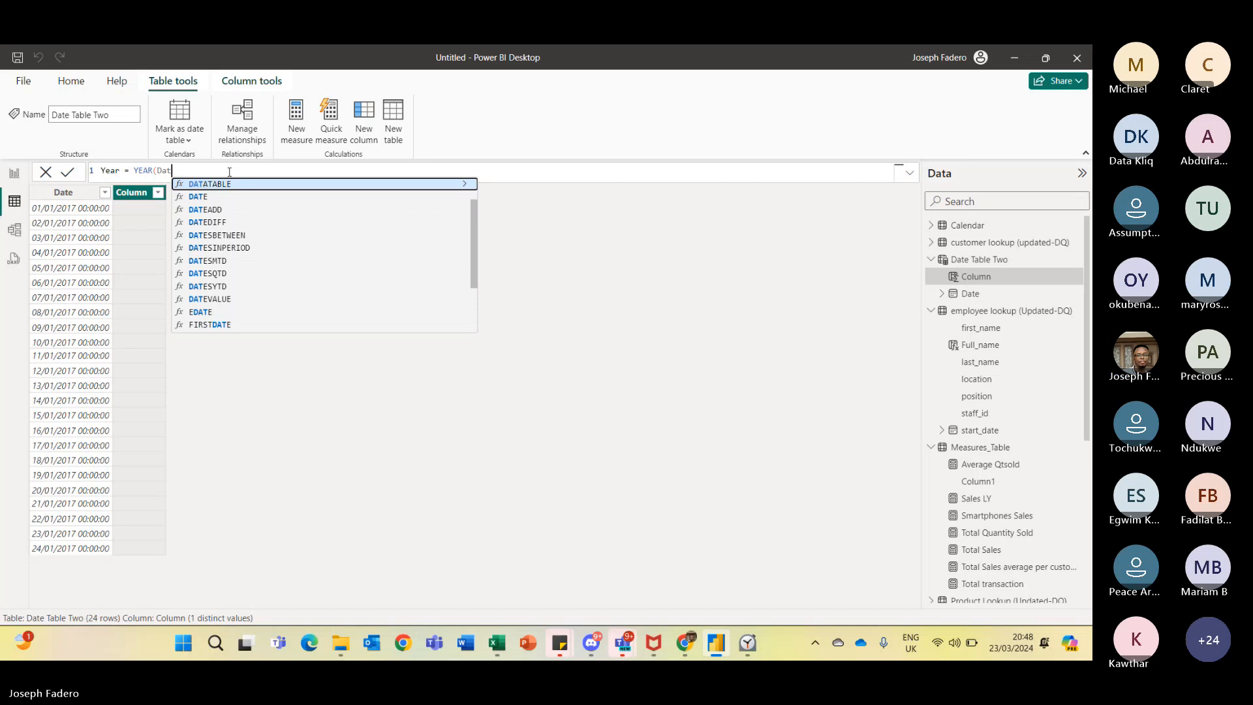
key(BackSpace)
text(r)
key(BackSpace)
text(t)
key(BackSpace)
key(BackSpace)
key(BackSpace)
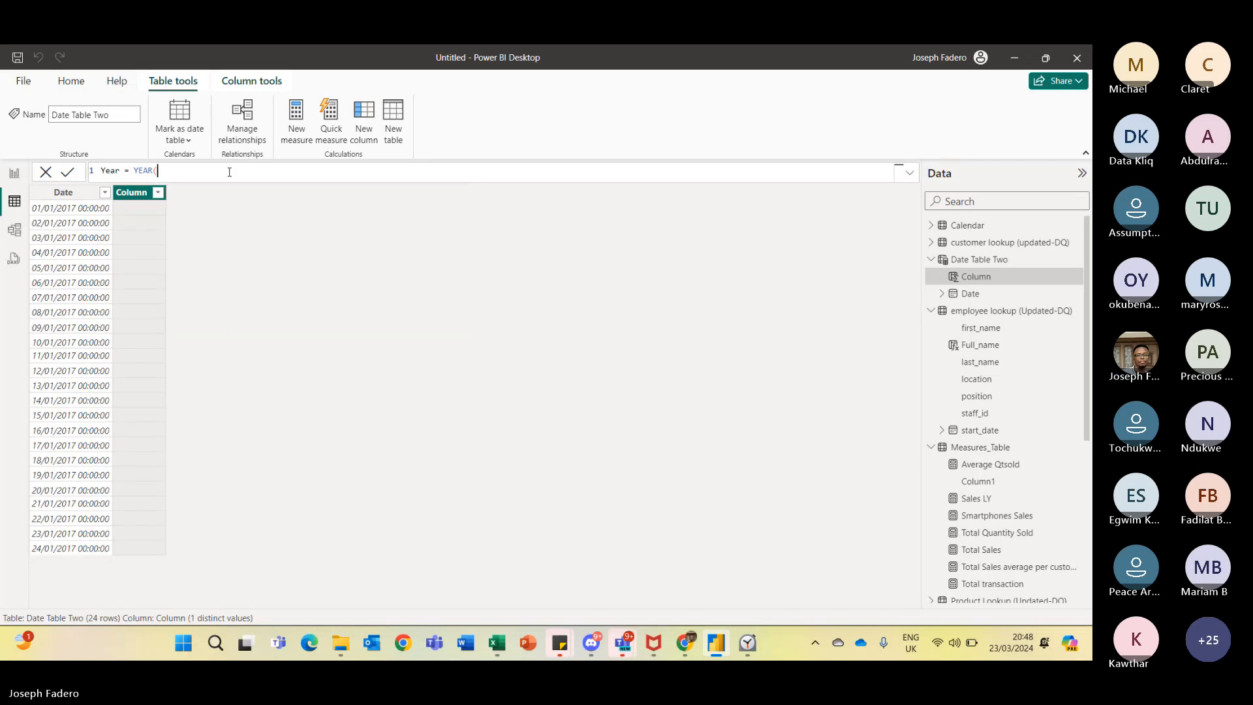
text([D)
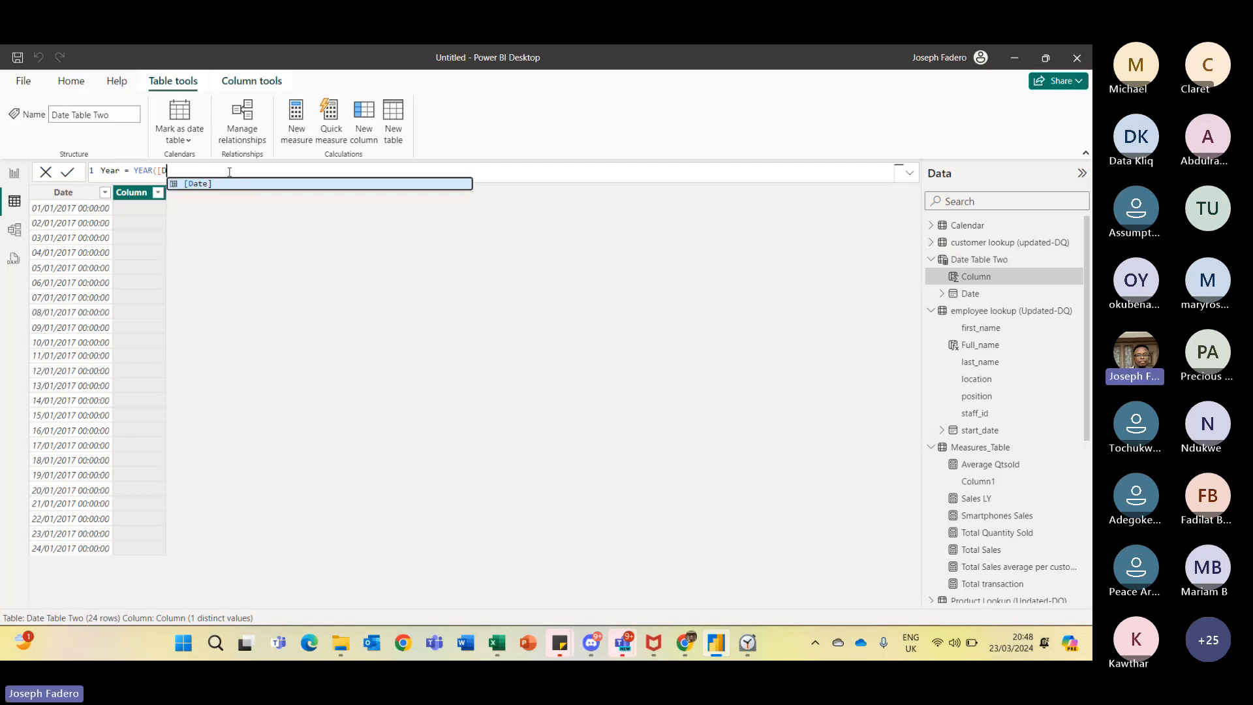
key(Tab)
text())
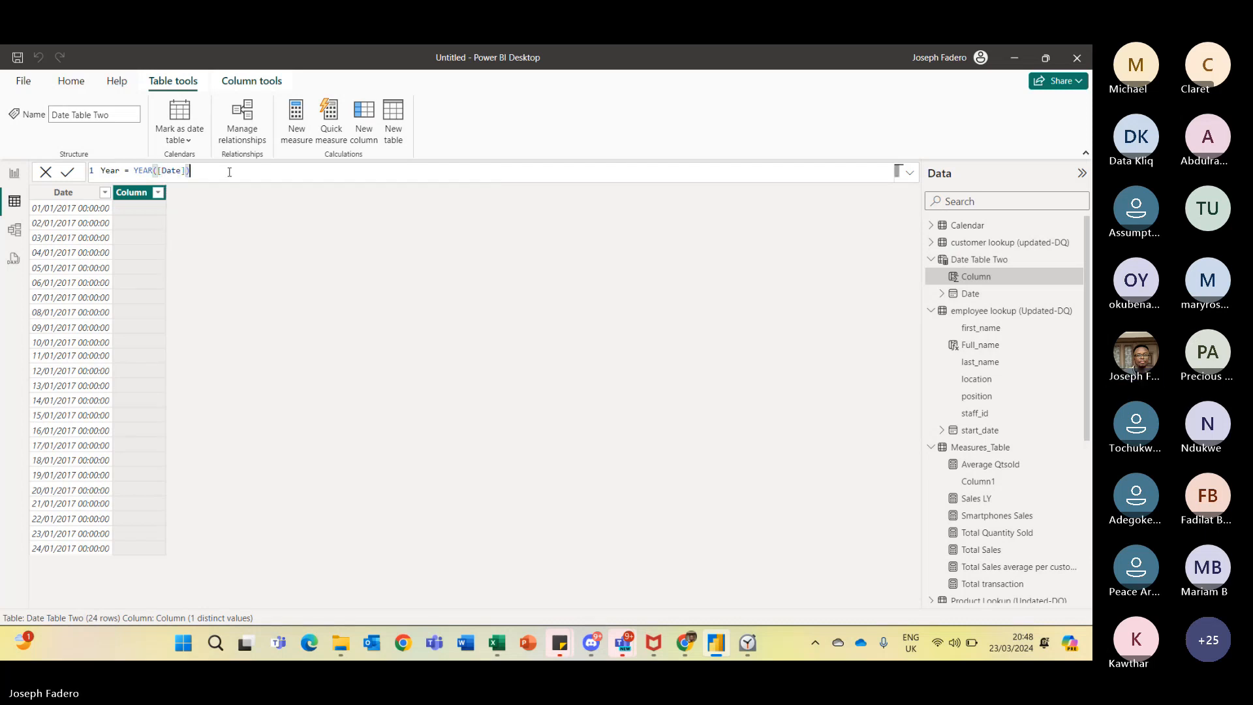
click(68, 174)
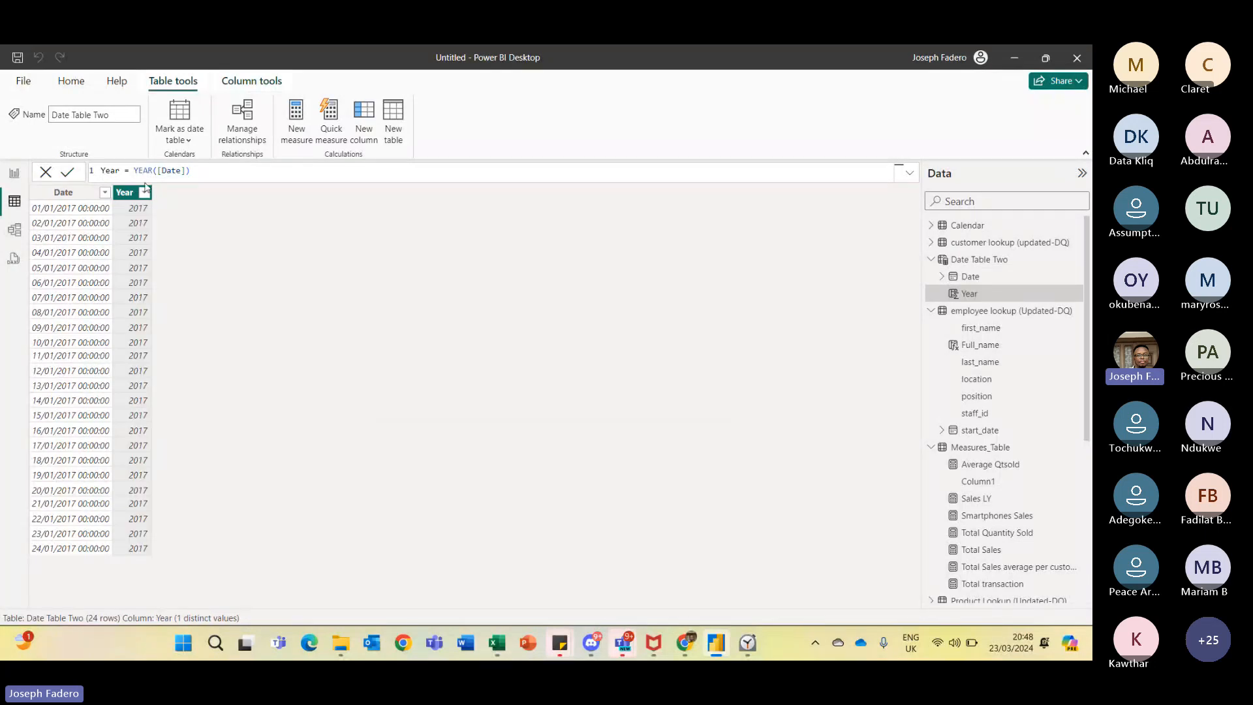
- Delete the erroneous Year column from the accidentally created Year table
click(198, 173)
click(85, 197)
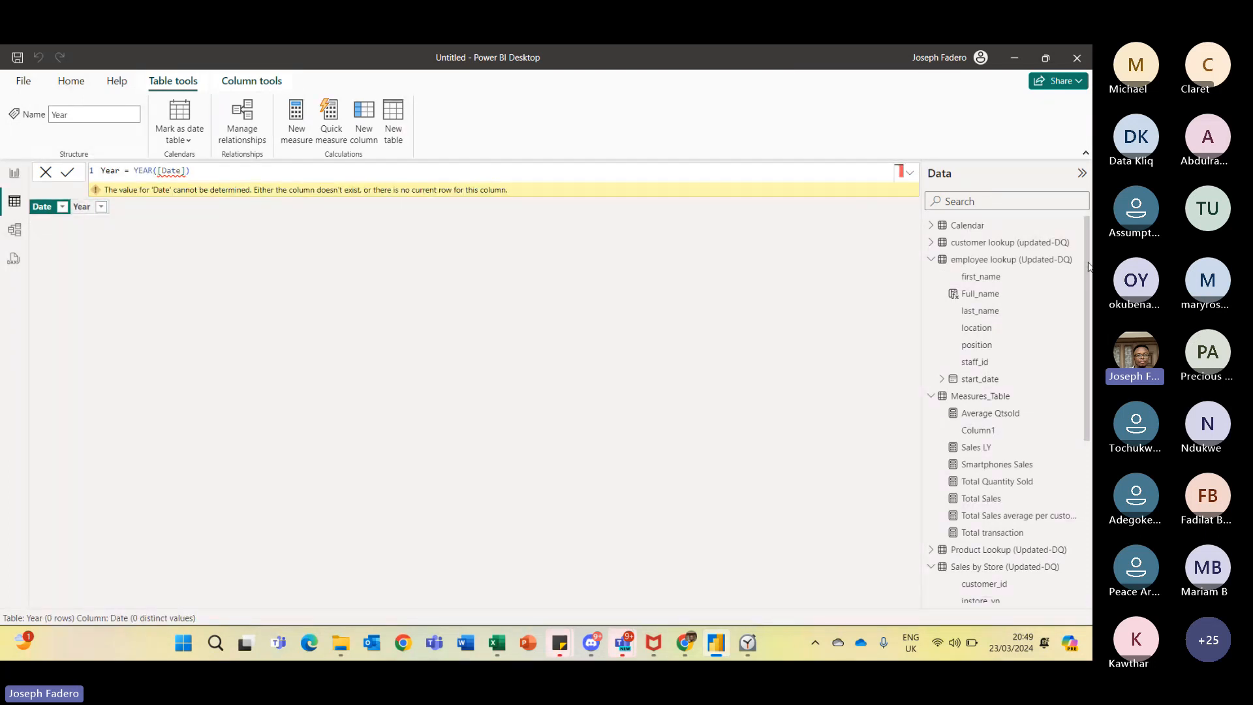
scroll(1069, 480, down, 5)
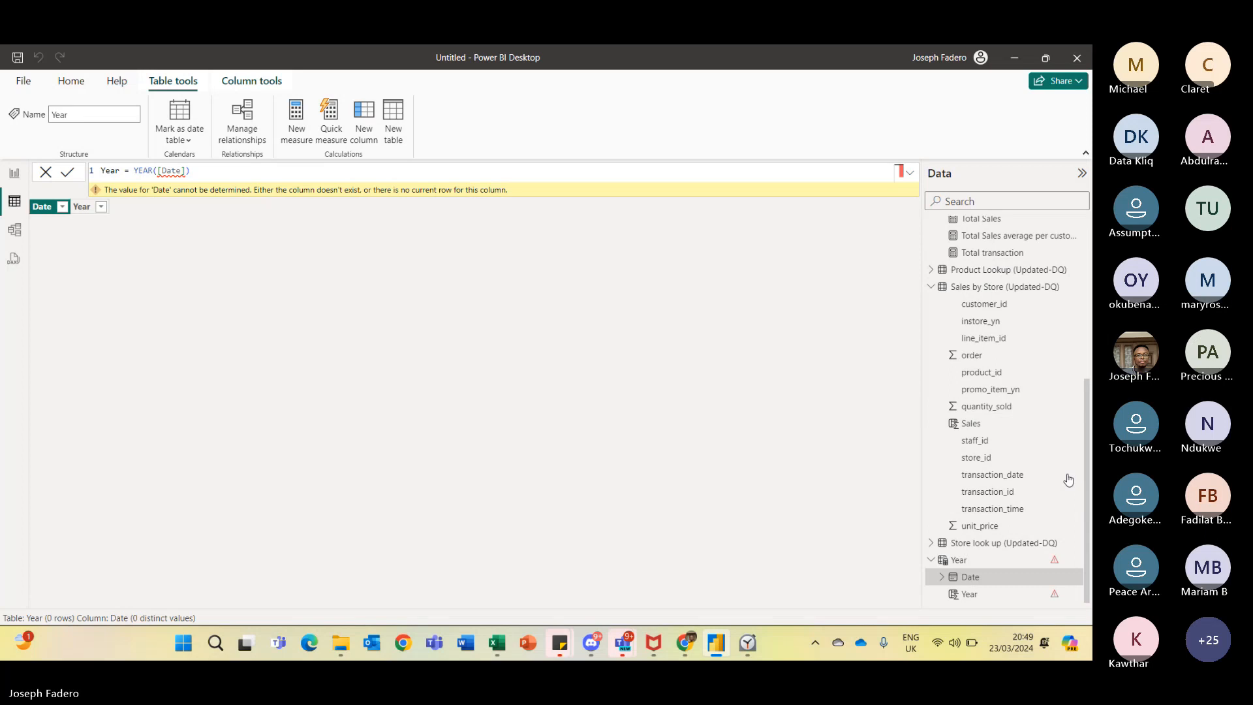
click(1052, 595)
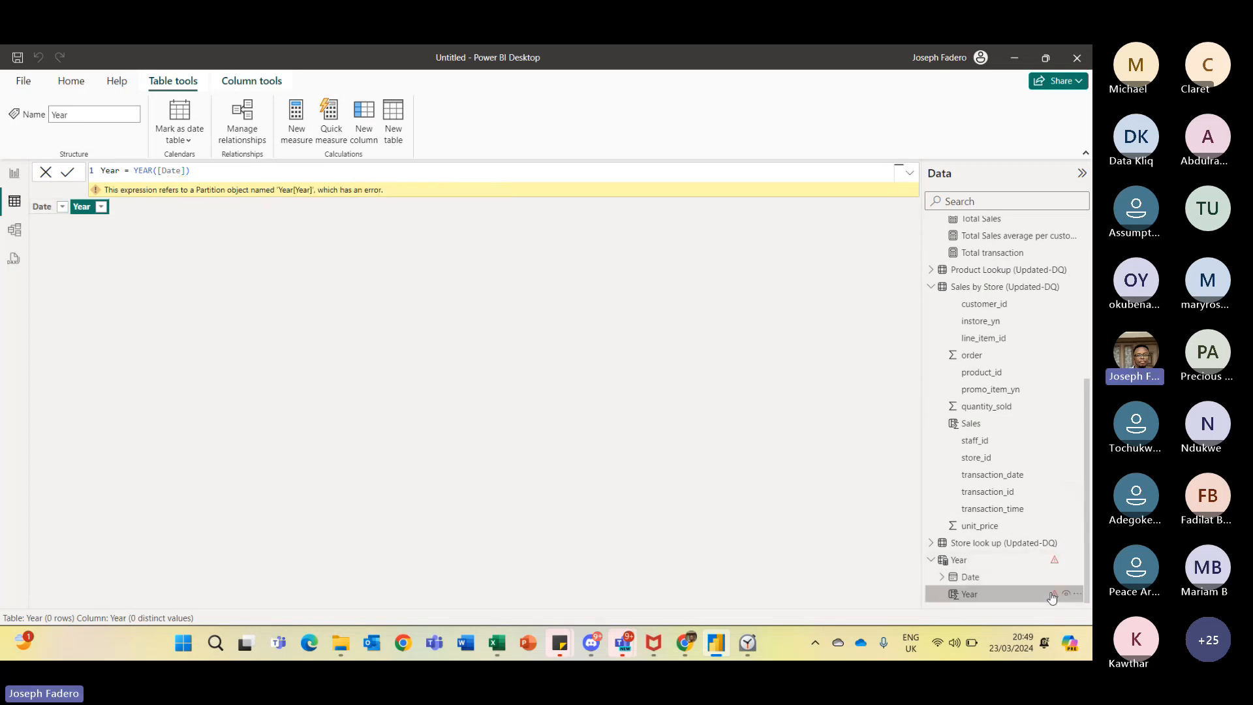
right_click(1069, 590)
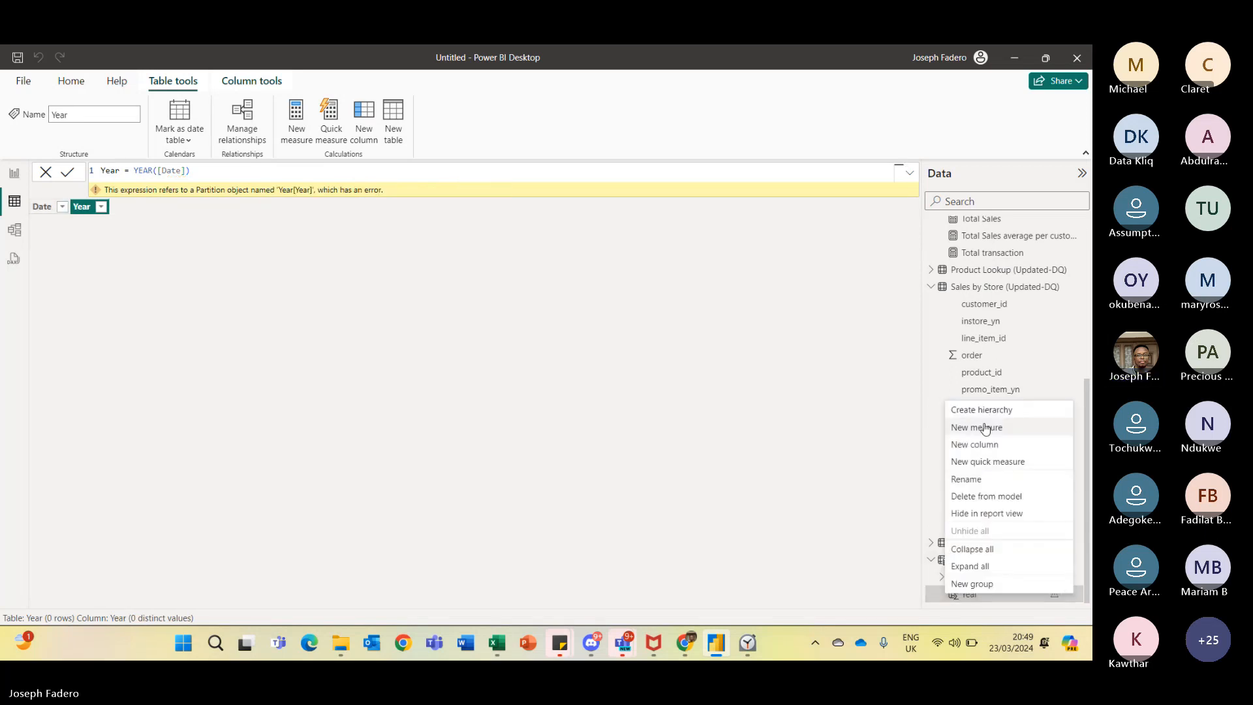
click(991, 499)
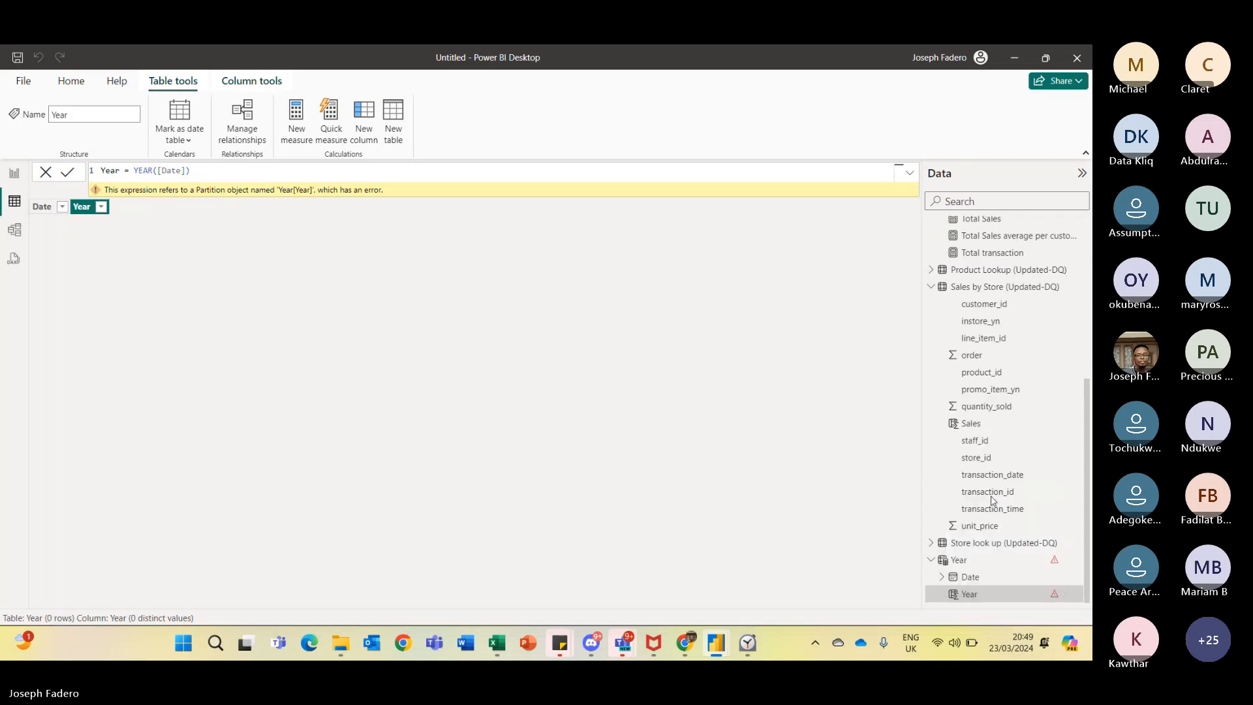
click(628, 368)
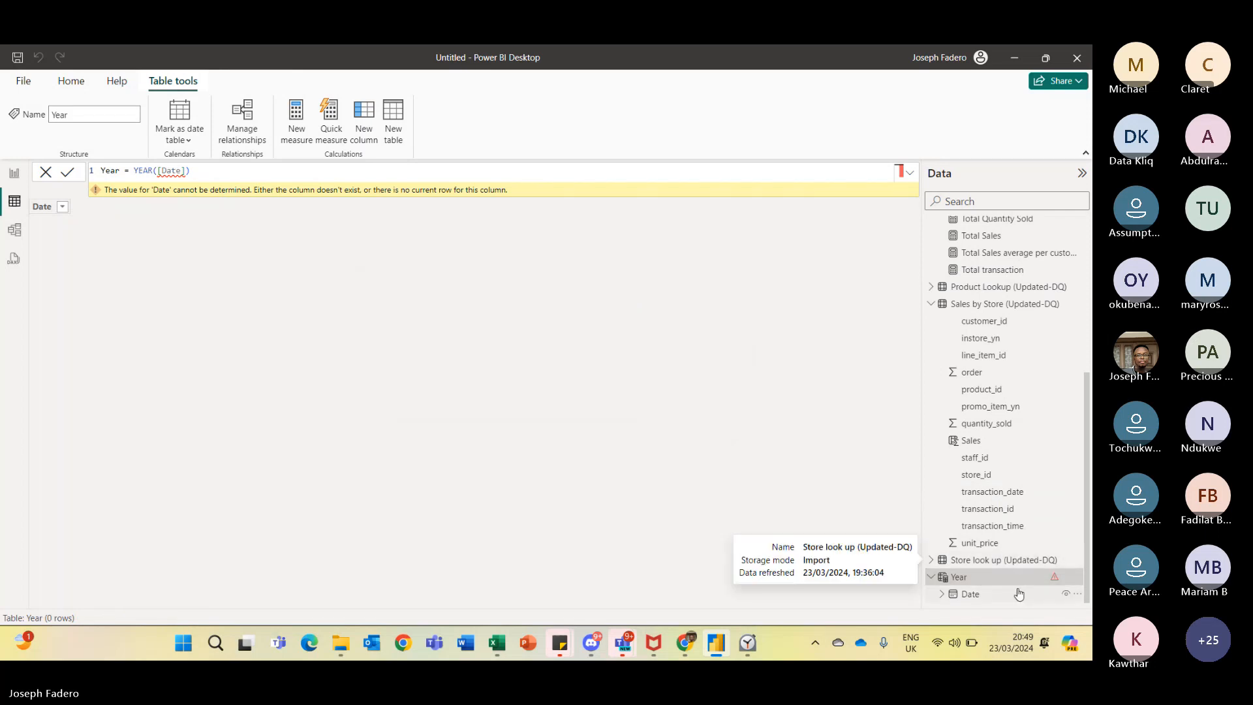
- Delete the Year table from the model
click(1017, 599)
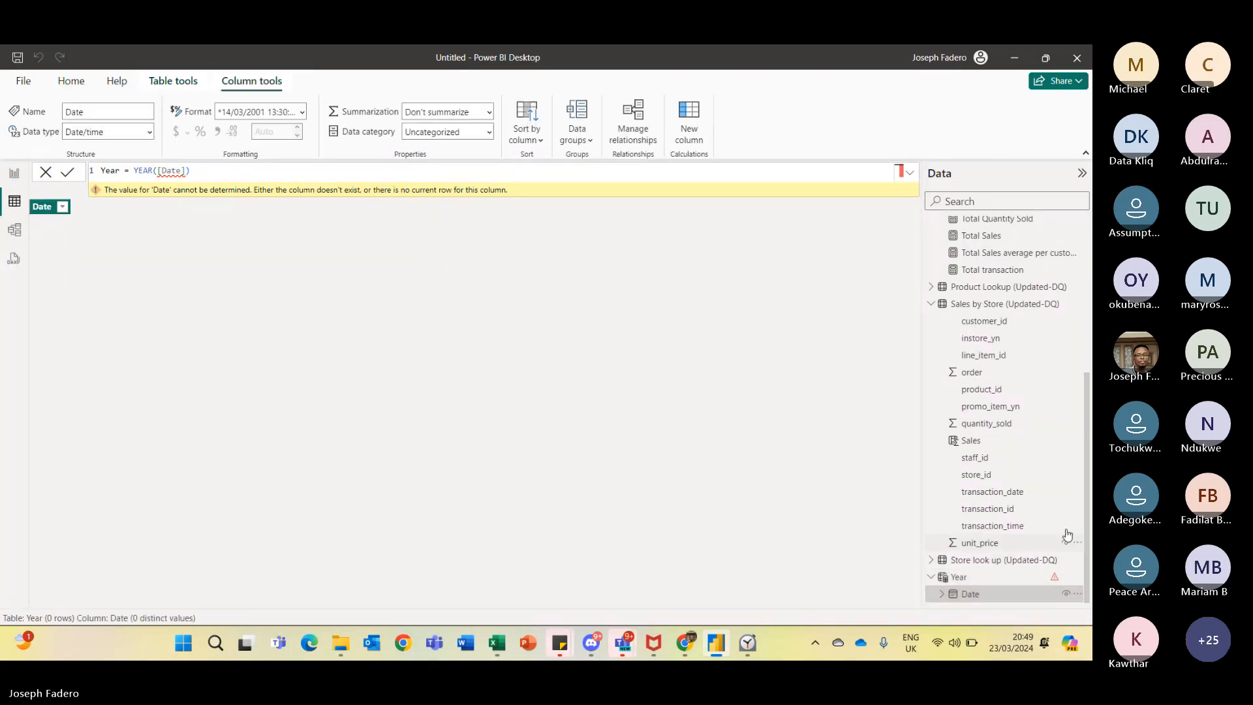
drag(1090, 467, 1092, 190)
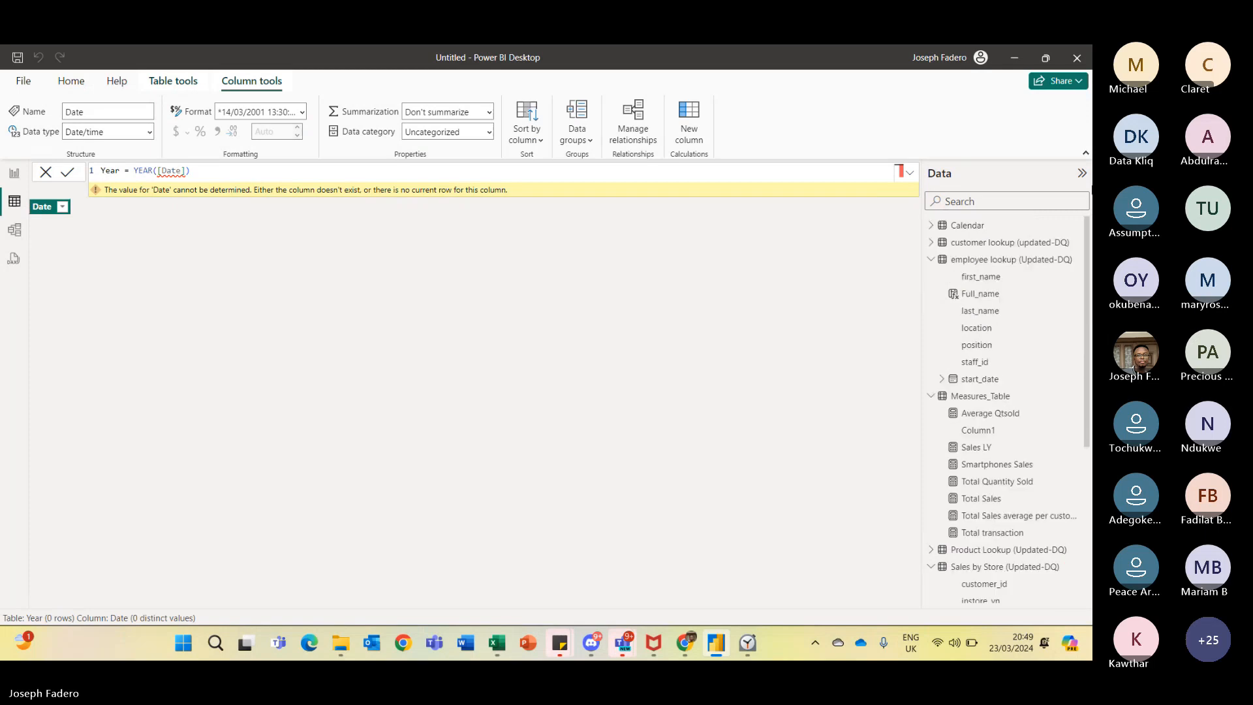
drag(1091, 247, 1081, 557)
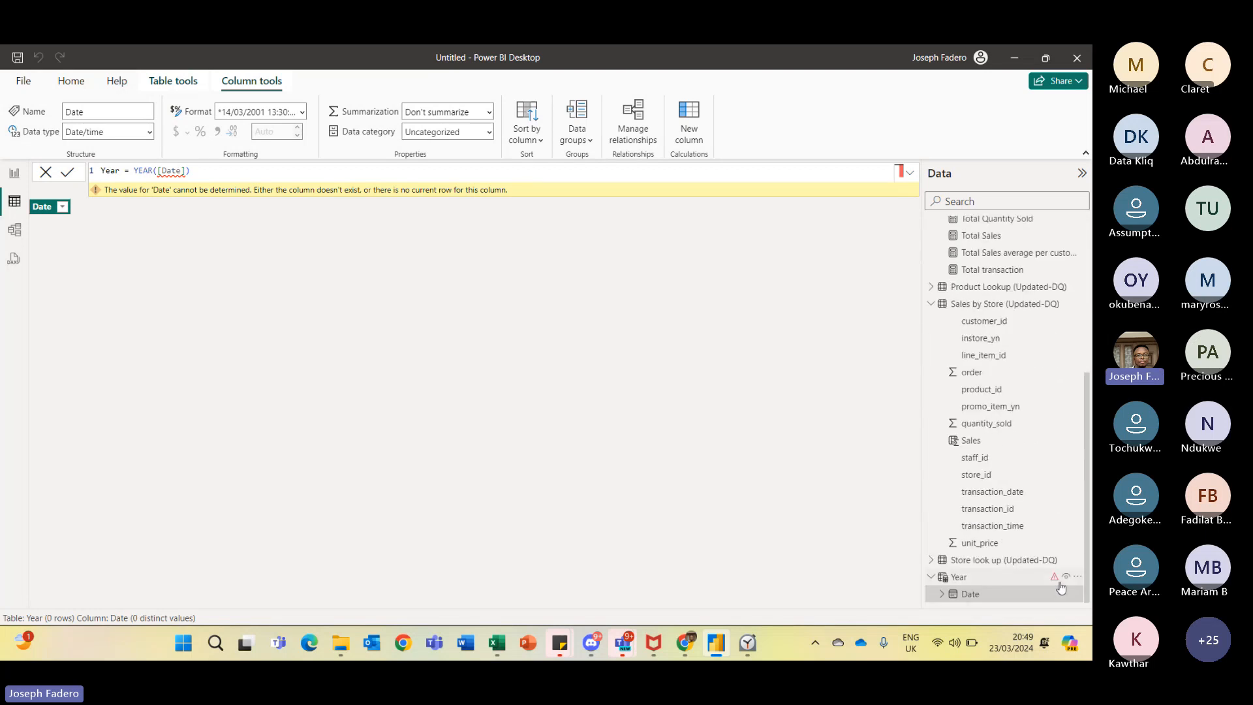
click(1077, 577)
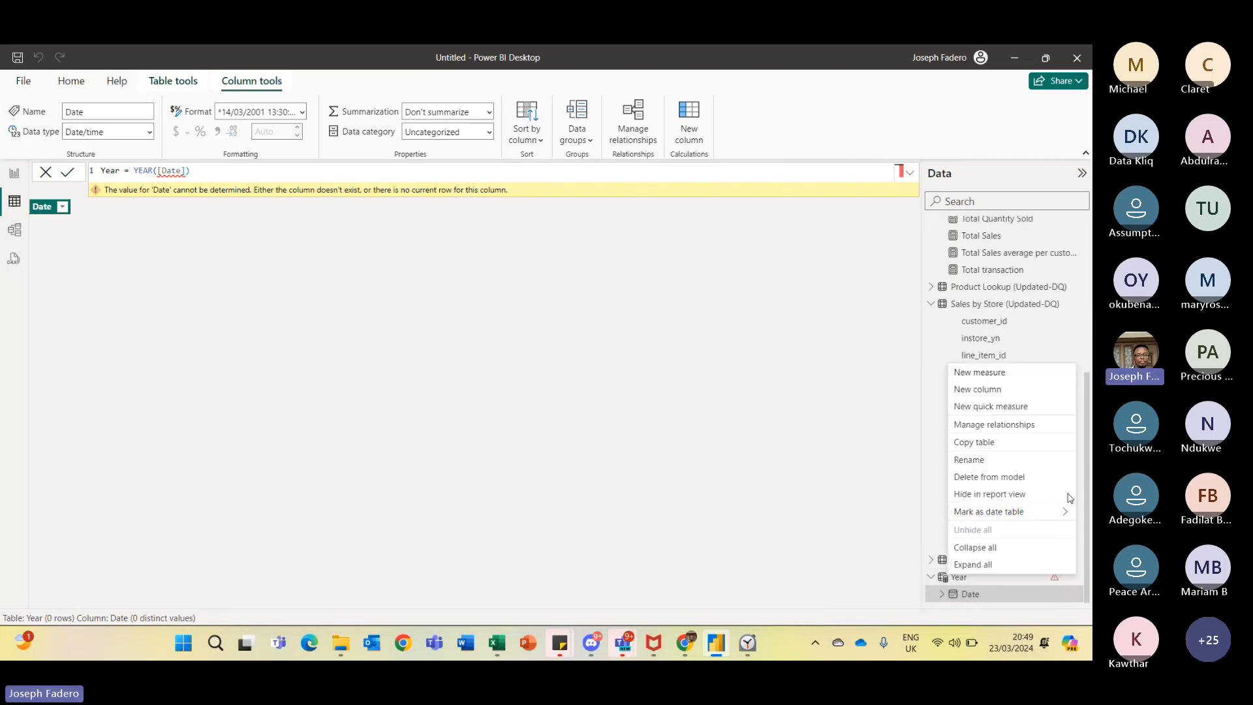
click(1005, 478)
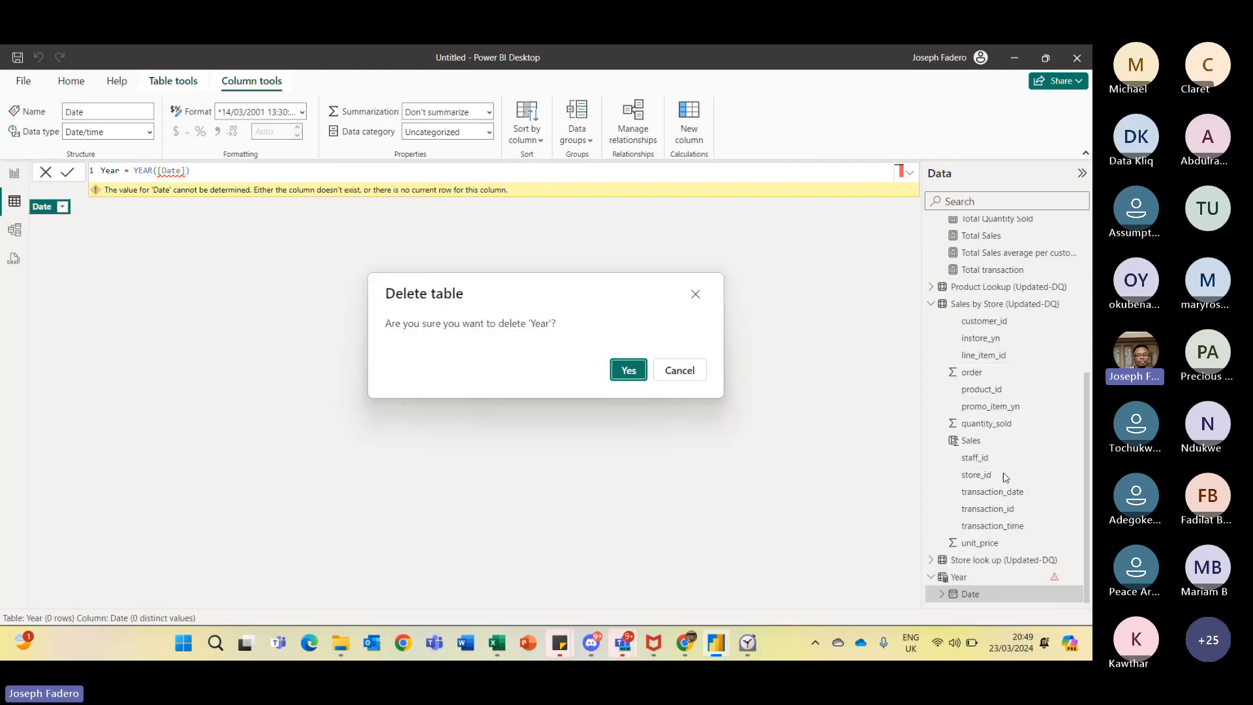
click(632, 367)
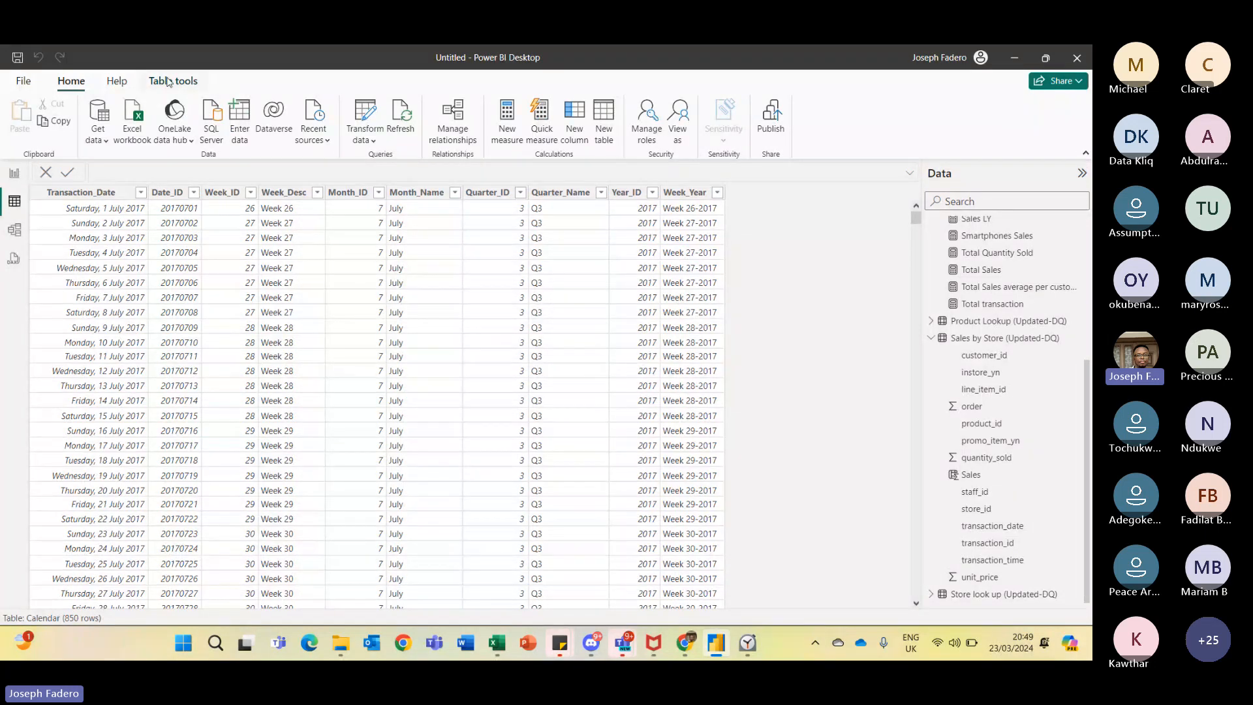
- Create a new calculated table named Date Table and start its expression on a new line
click(171, 81)
click(393, 133)
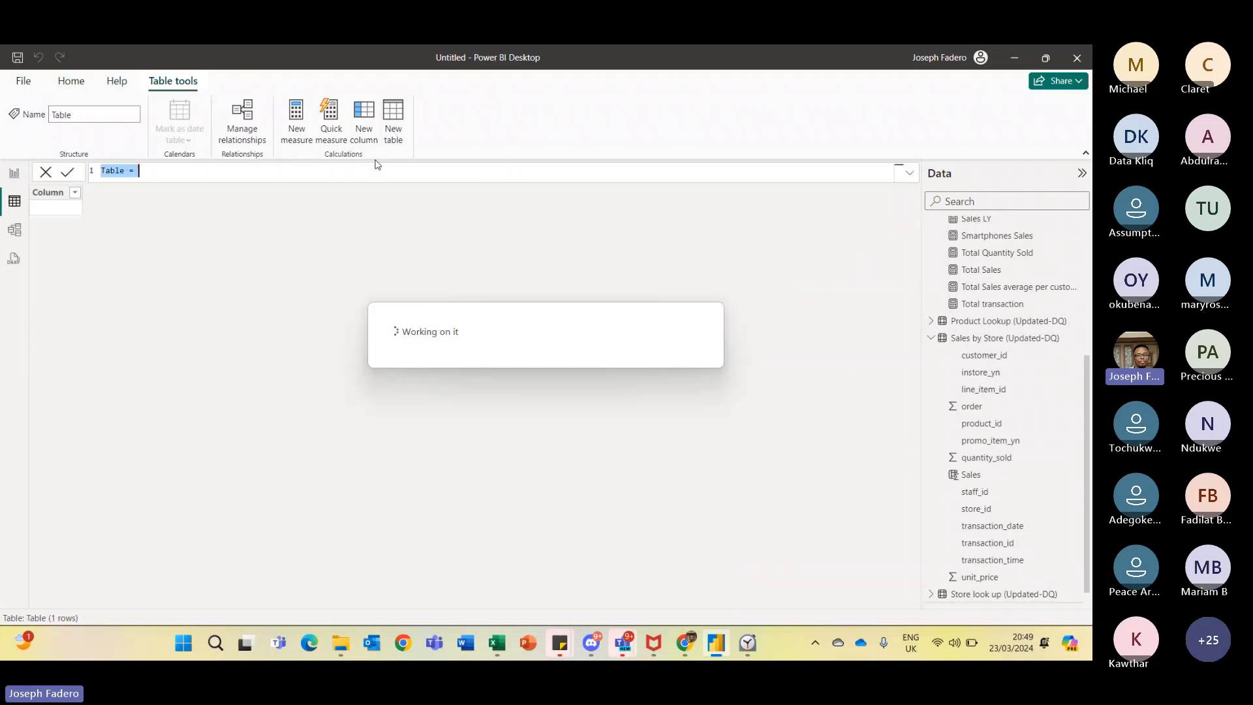
text(D)
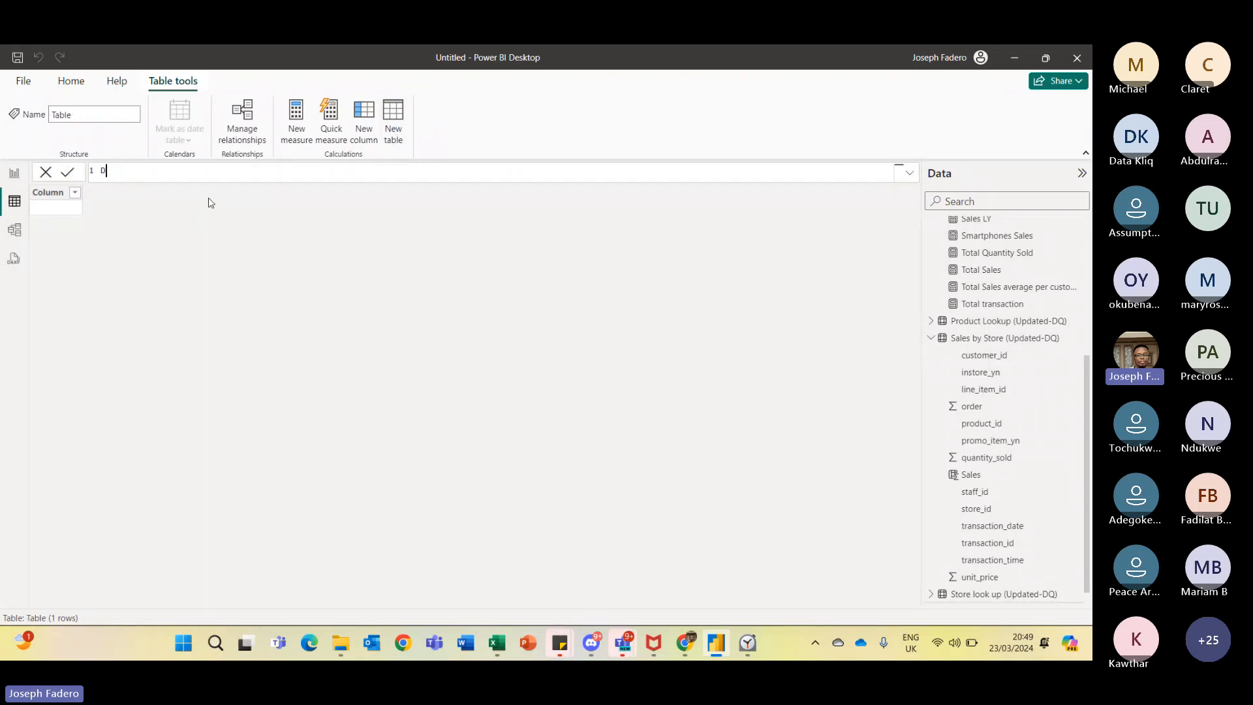
text(ate =)
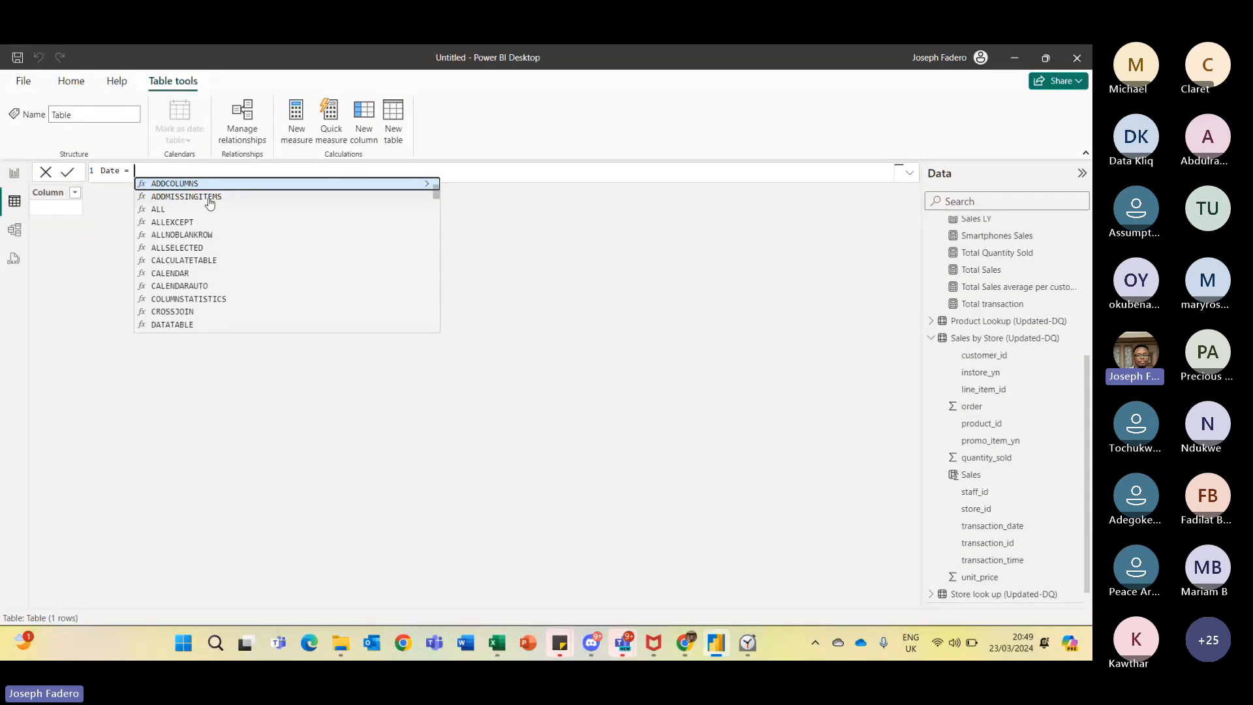
key(BackSpace)
key(BackSpace)
key(BackSpace)
key(BackSpace)
key(BackSpace)
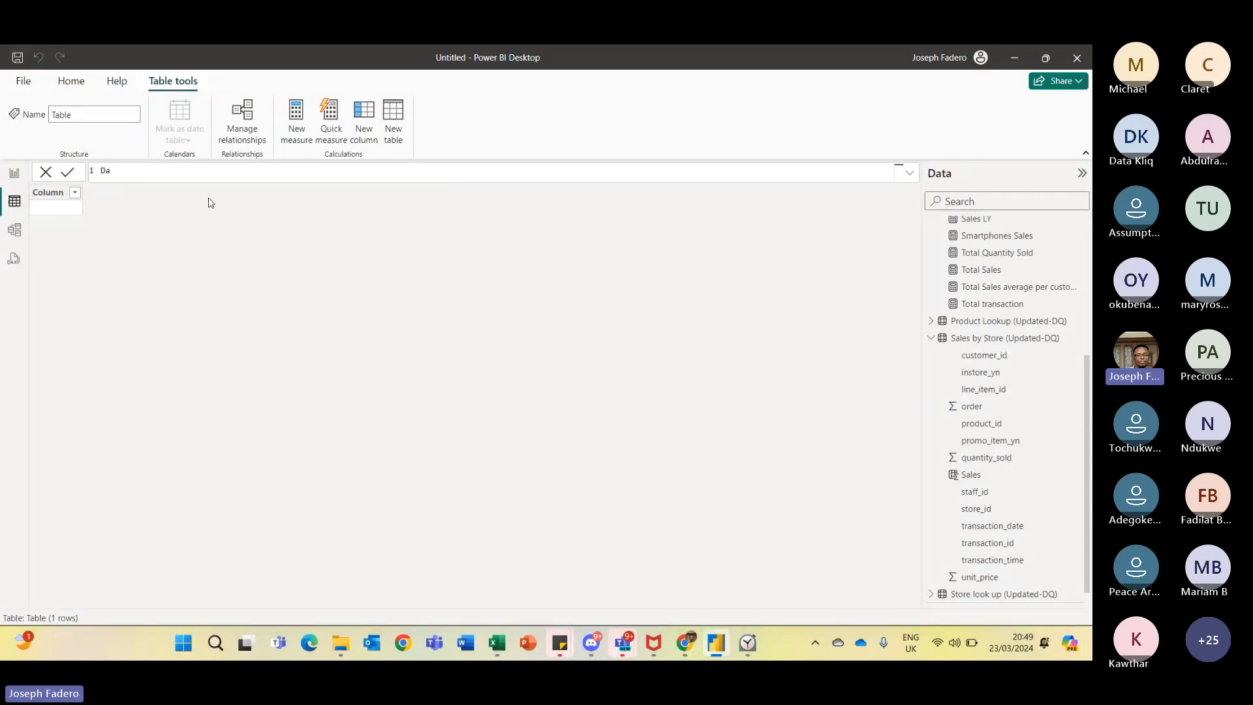
text(te Tablke)
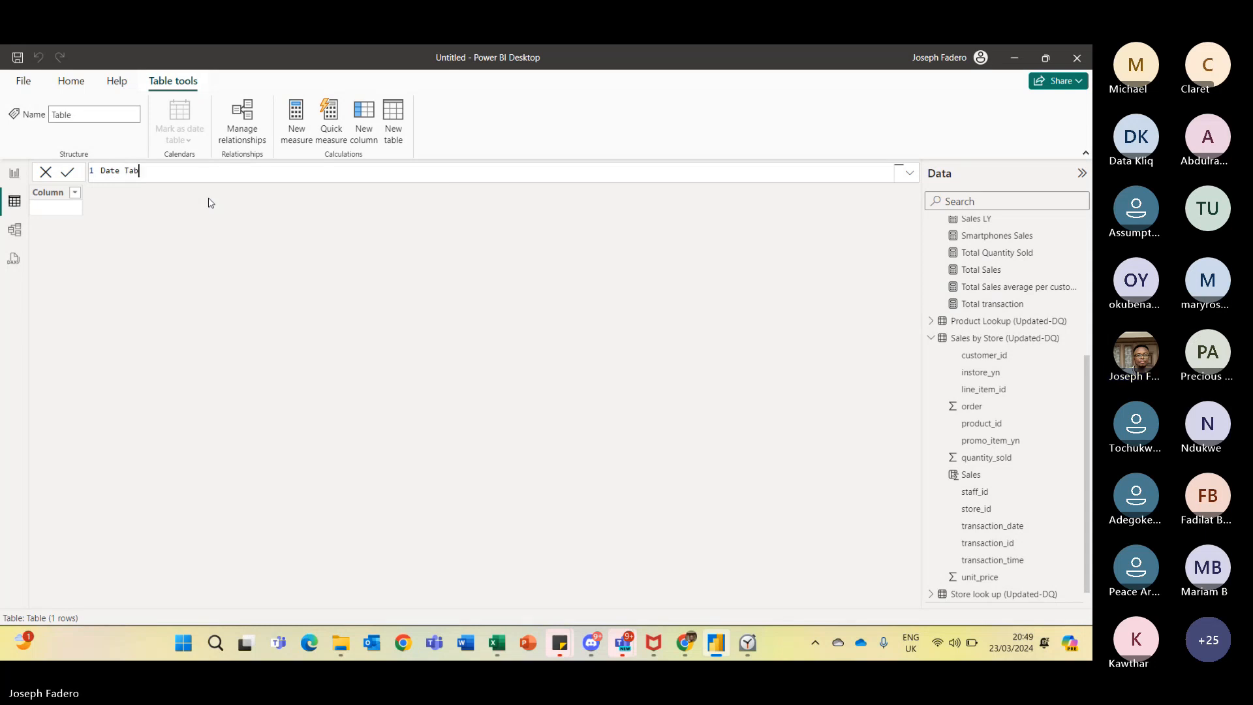
key(BackSpace)
key(BackSpace)
text(e =)
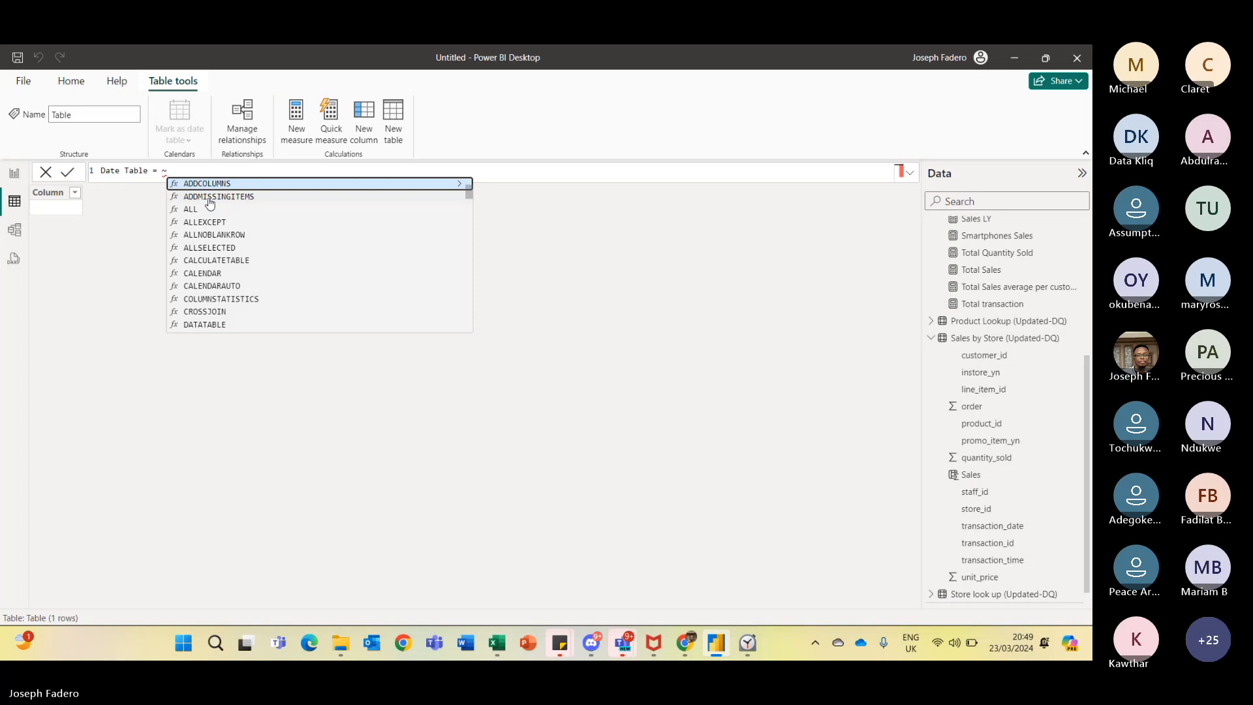
key(BackSpace)
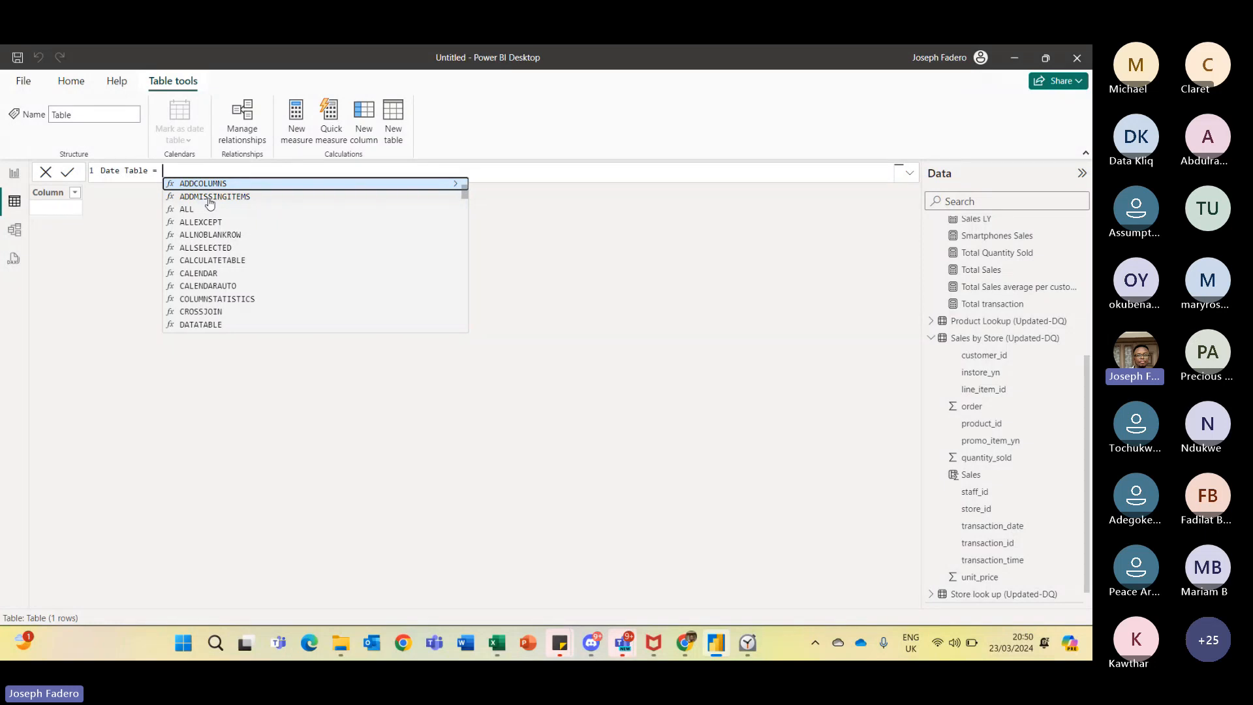
key(shift+Return)
double_click(210, 197)
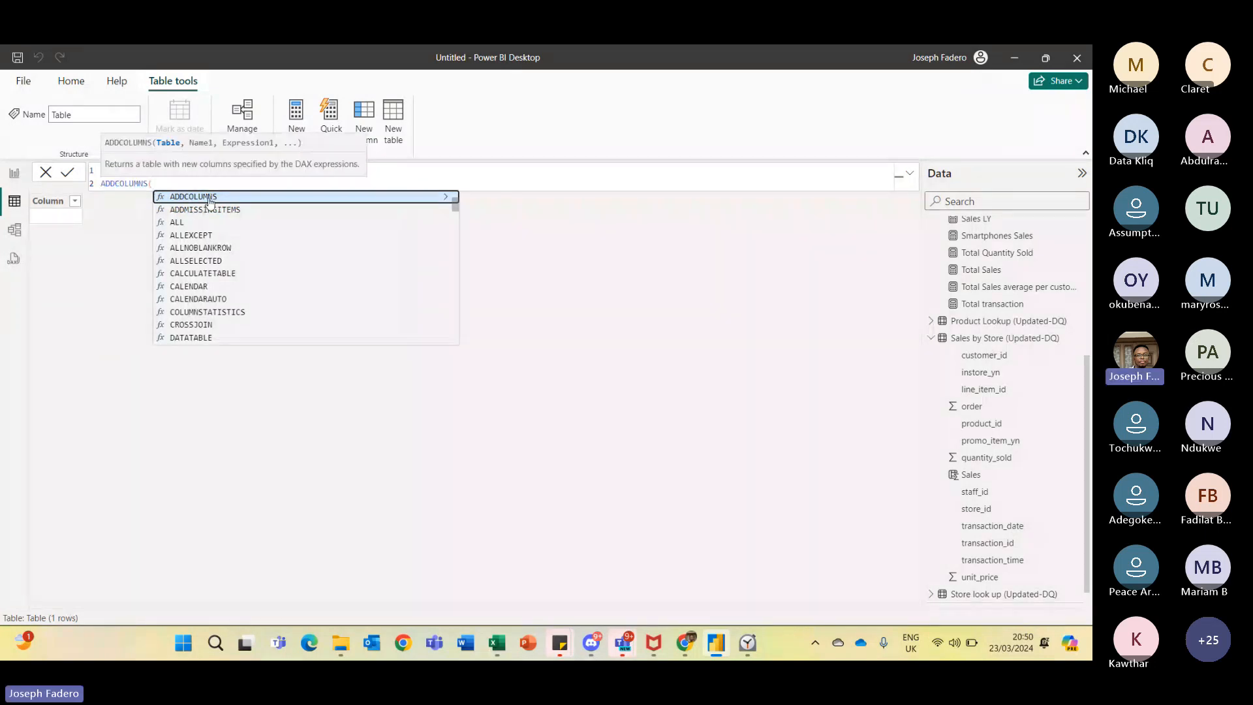
key(BackSpace)
key(BackSpace)
key(BackSpace)
key(BackSpace)
key(BackSpace)
key(BackSpace)
key(BackSpace)
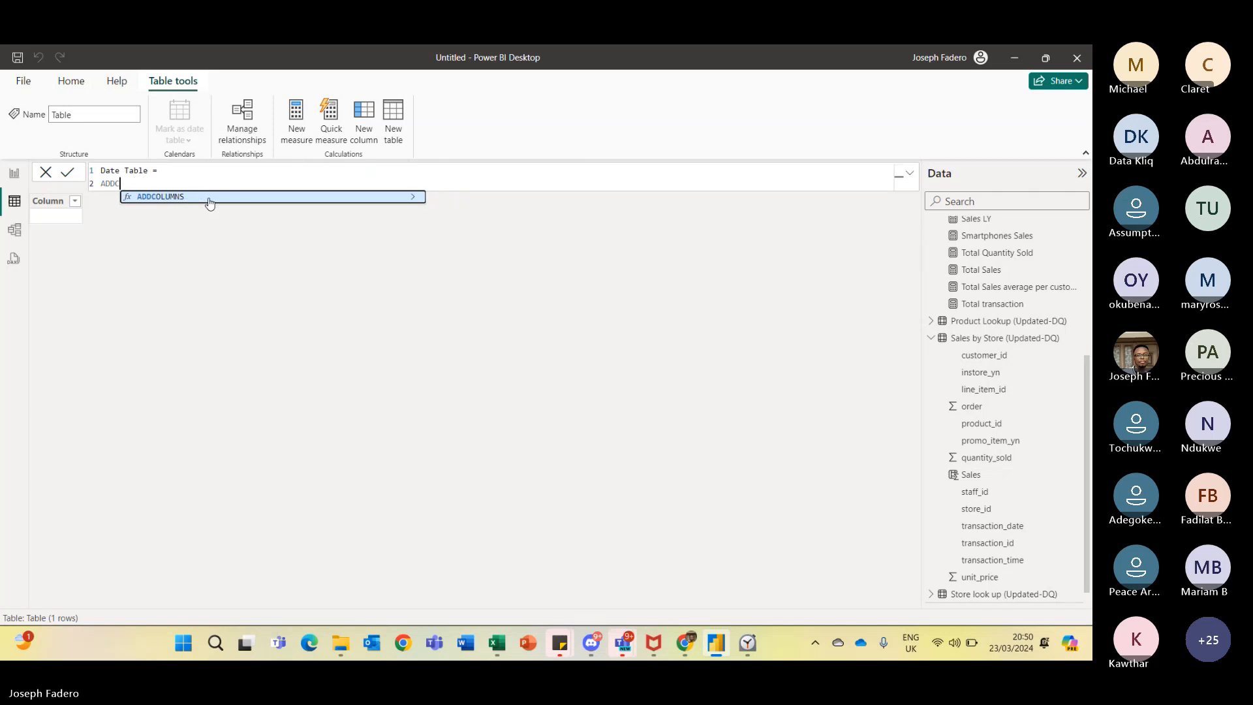
key(BackSpace)
key(BackSpace)
key(BackSpace)
key(BackSpace)
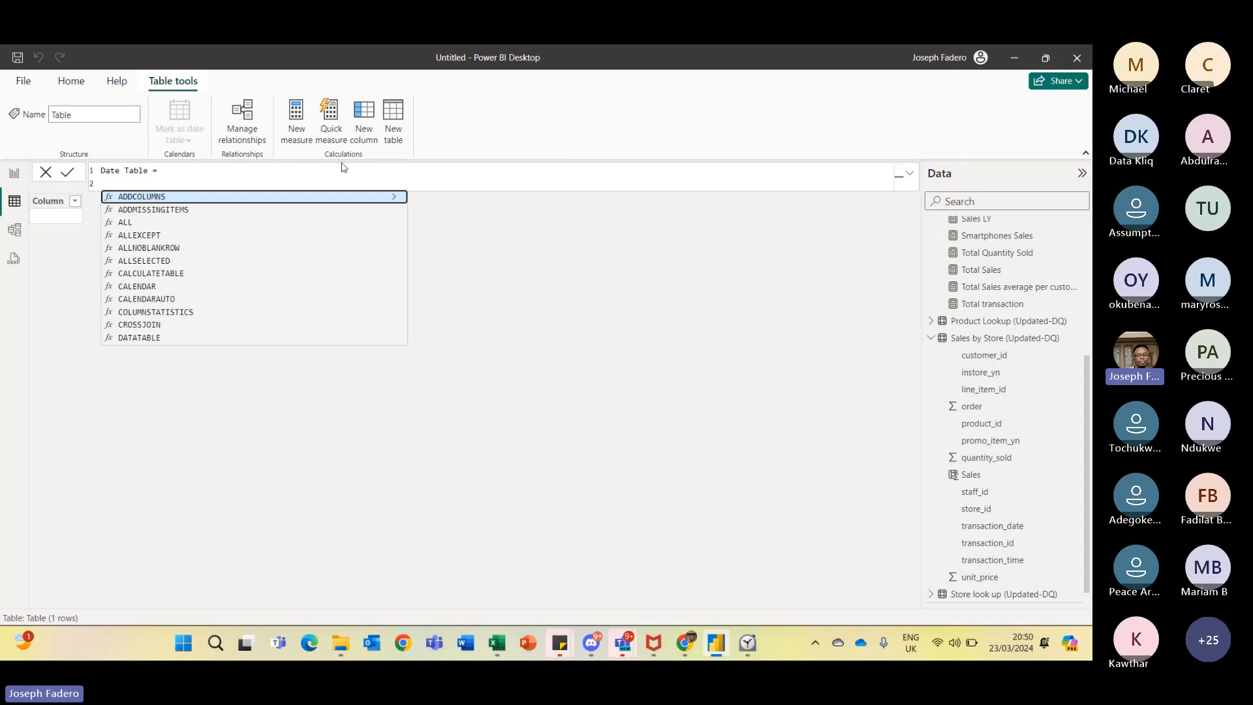
- Begin the Date Table expression with the CALENDAR function
text(Ca)
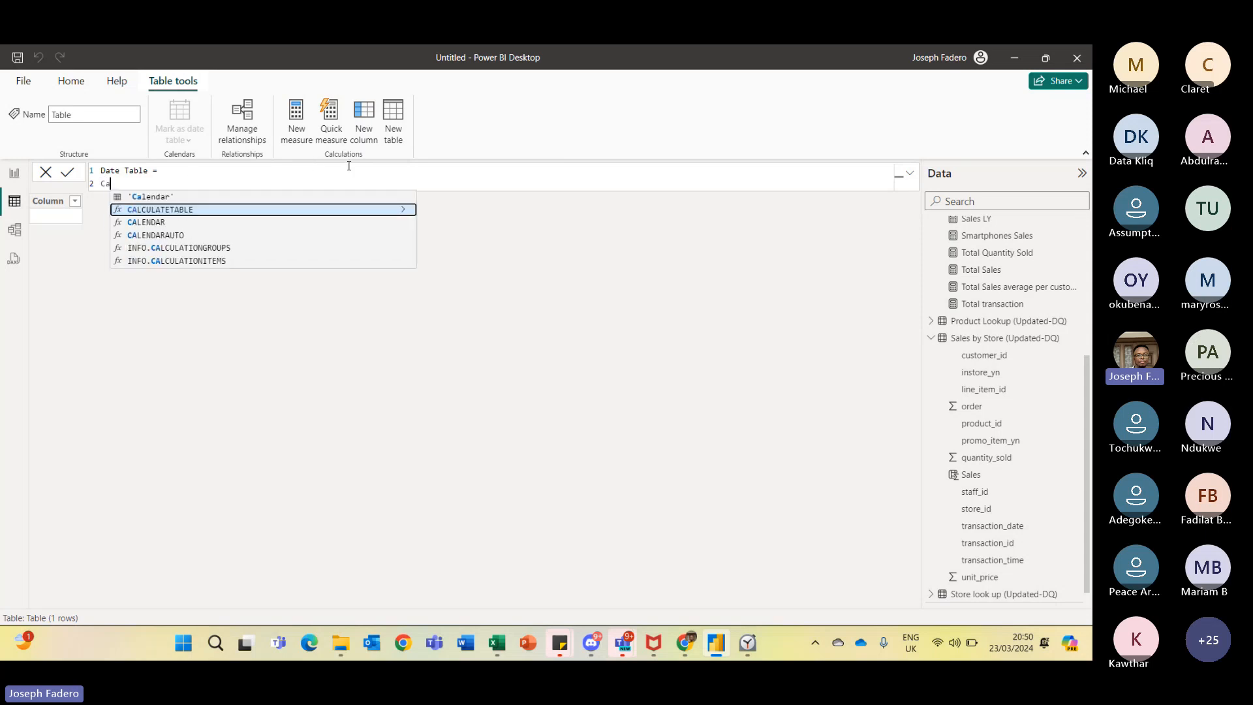
text(lendar)
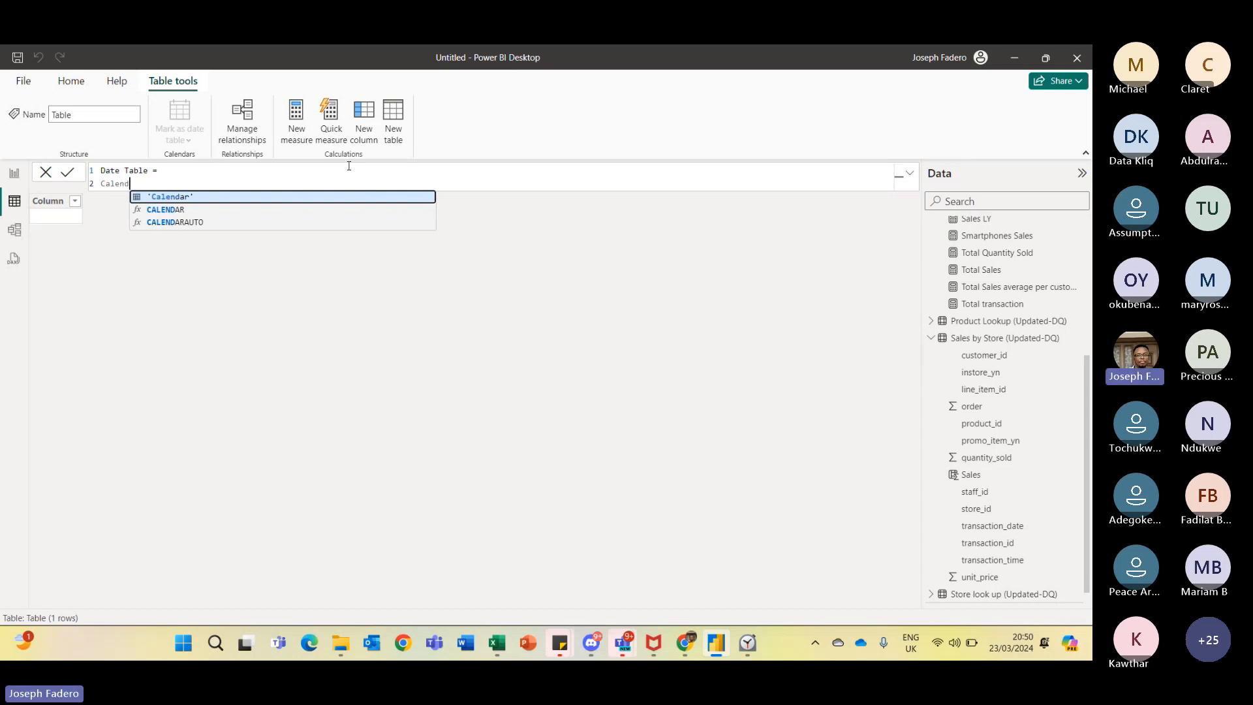
click(196, 210)
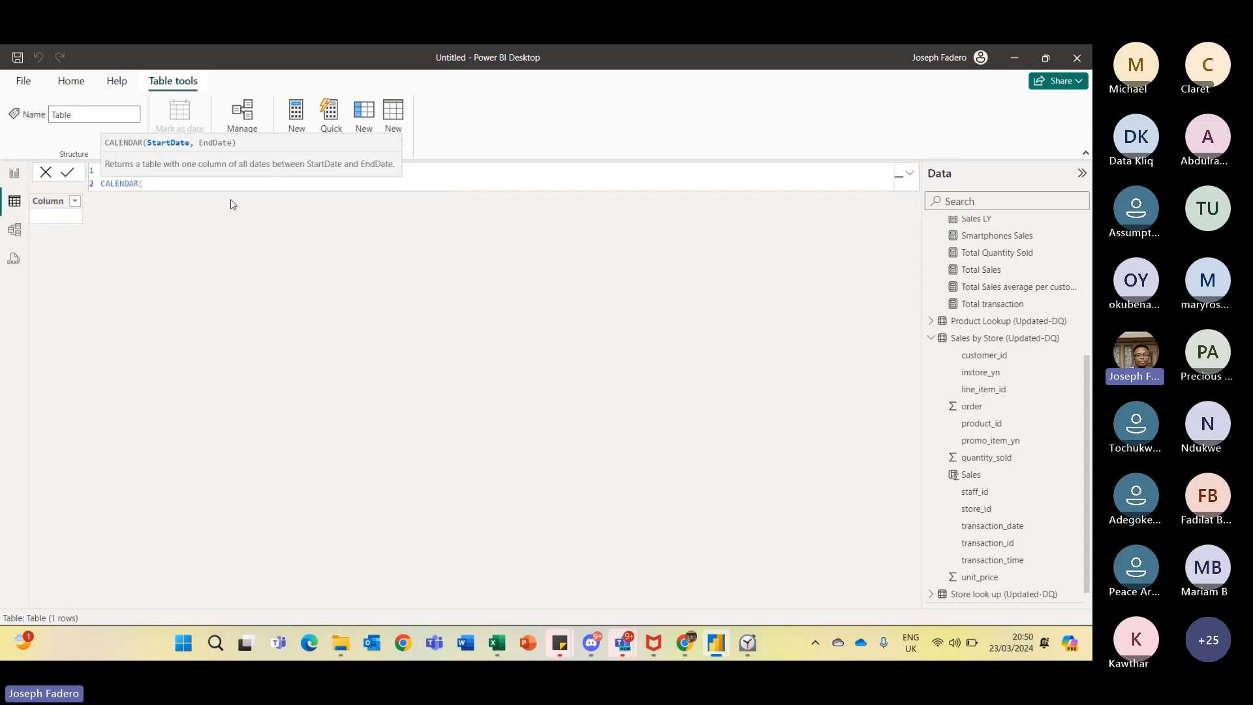
- Set the CALENDAR start date to MIN of 'Sales by Store (Updated-DQ)'[transaction_date], followed by a comma
text(Min)
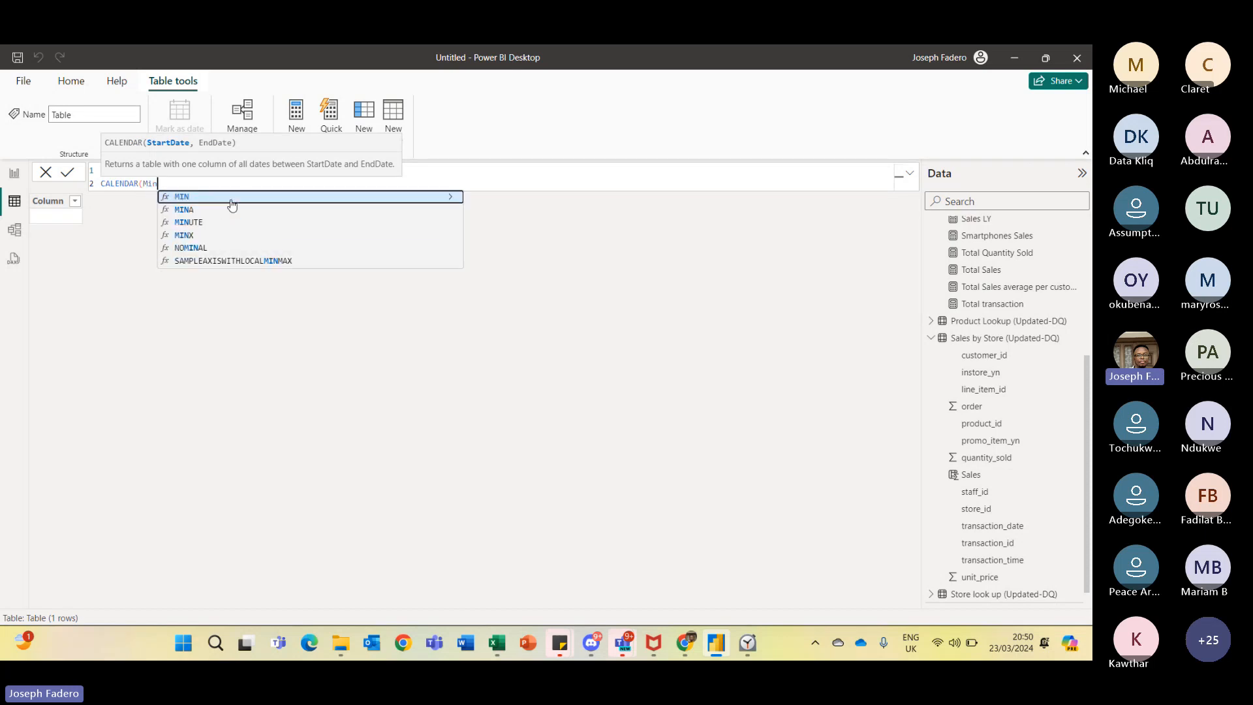
click(232, 202)
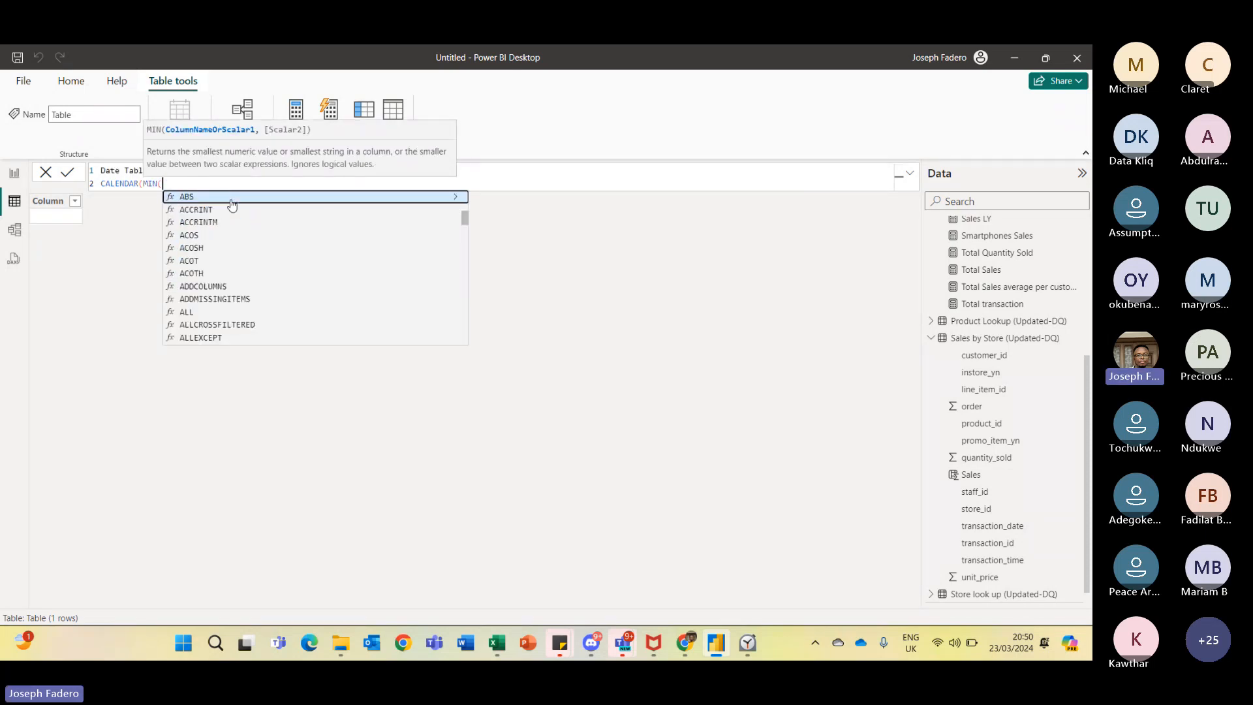
text('Calendar'[Transaction_Date])
key(Tab)
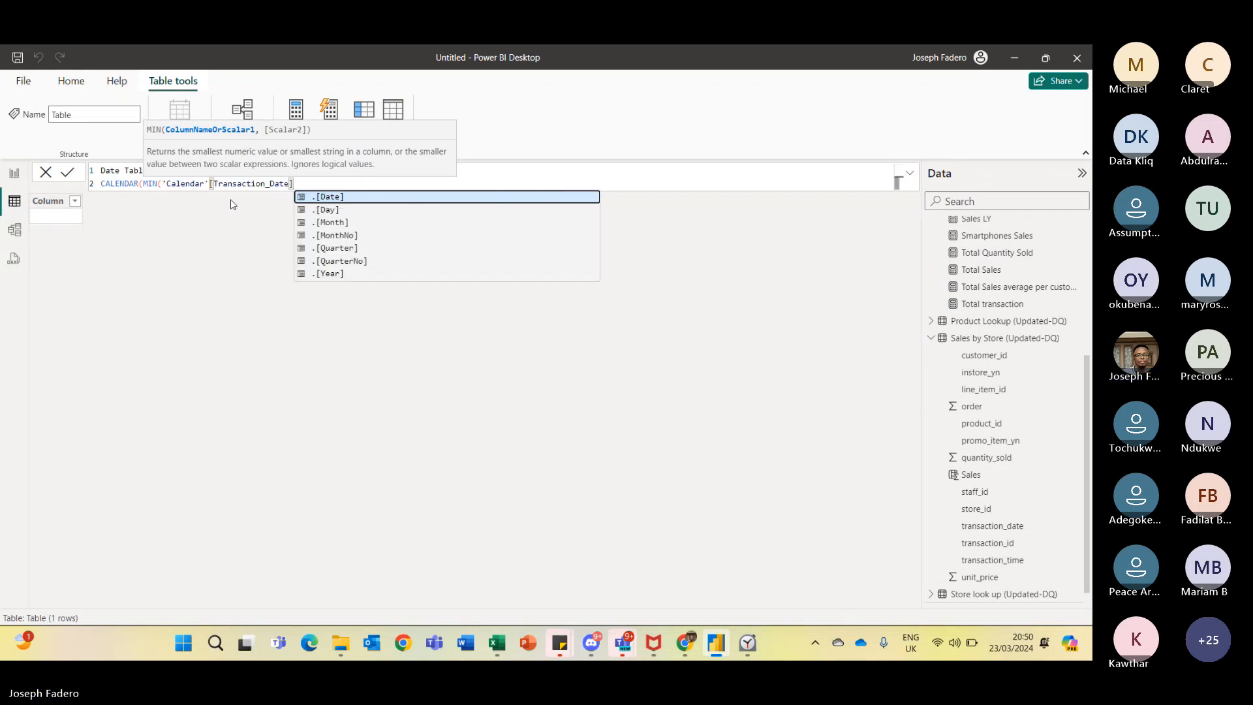
key(BackSpace)
key(BackSpace)
key(BackSpace)
key(BackSpace)
key(BackSpace)
key(BackSpace)
key(BackSpace)
key(BackSpace)
key(BackSpace)
key(BackSpace)
key(BackSpace)
key(BackSpace)
key(BackSpace)
key(BackSpace)
key(BackSpace)
key(BackSpace)
key(BackSpace)
key(BackSpace)
key(BackSpace)
key(BackSpace)
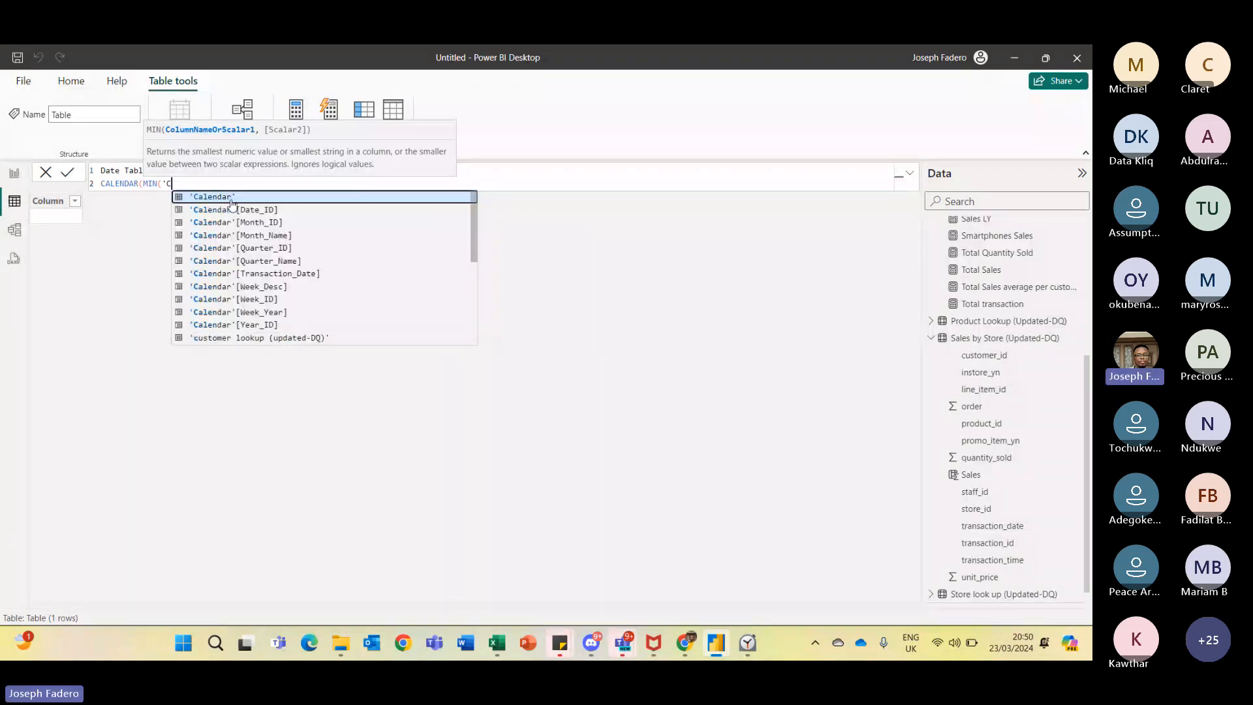
key(BackSpace)
key(BackSpace)
text(T)
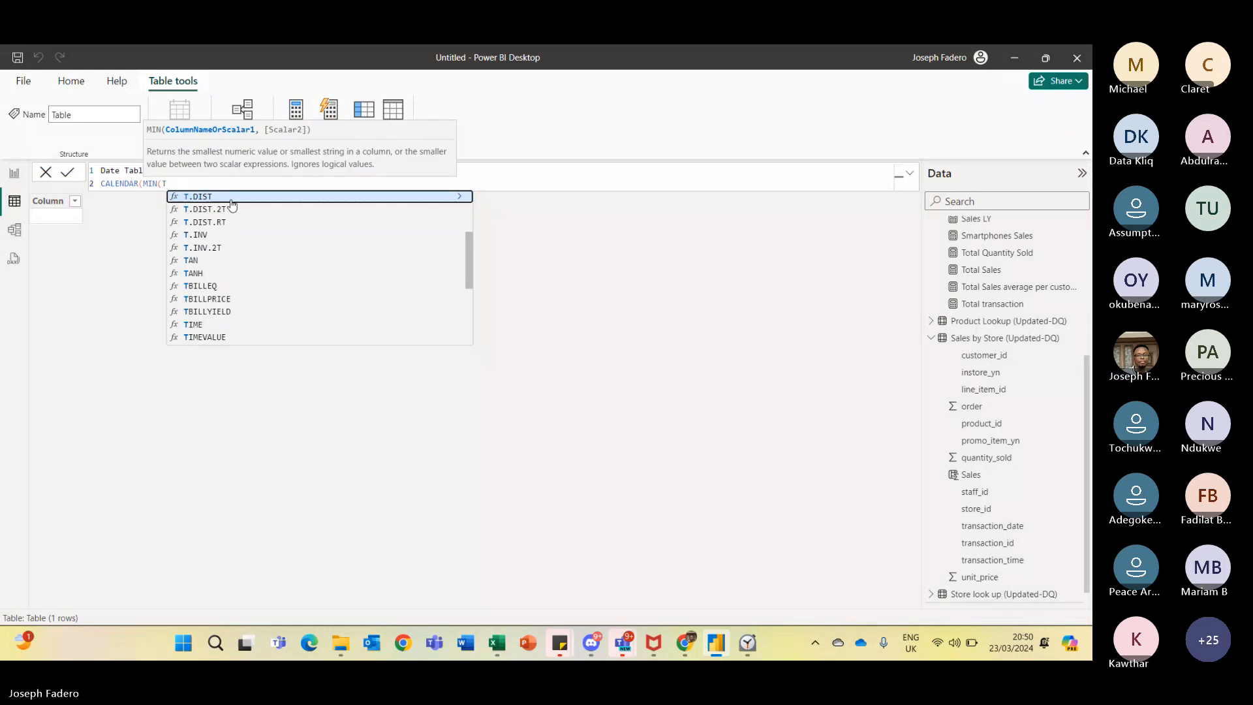
text(rans)
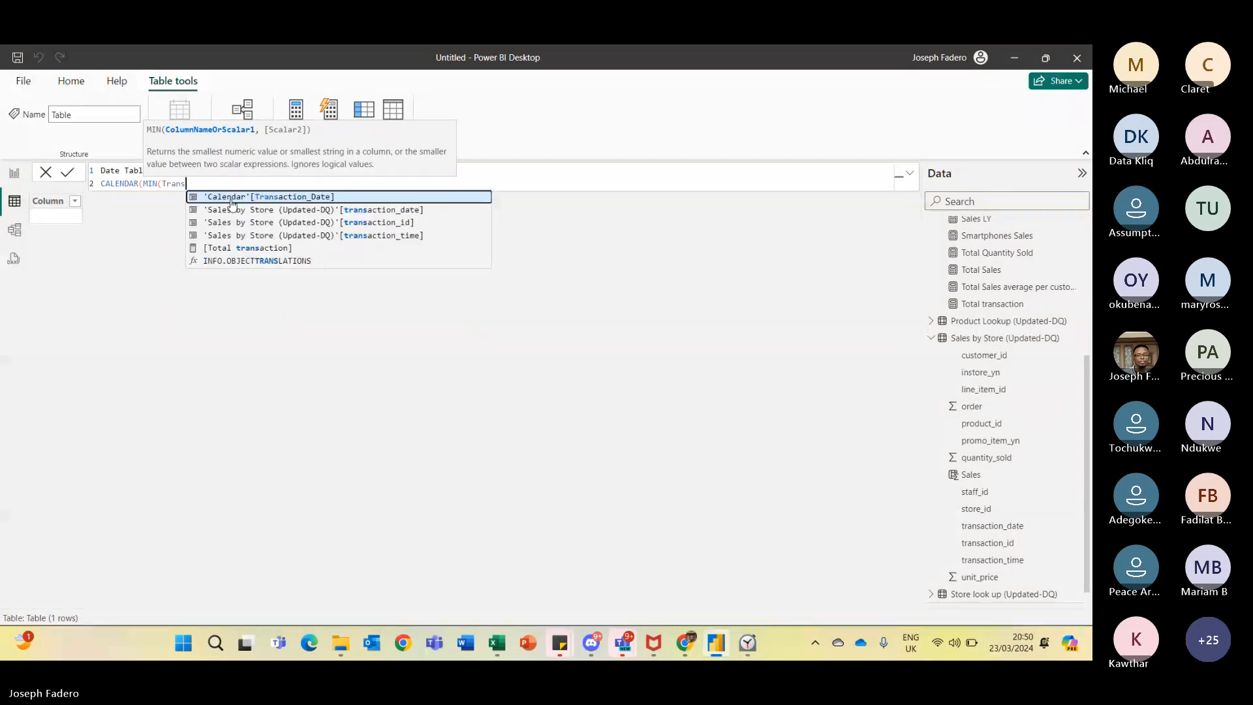
click(329, 209)
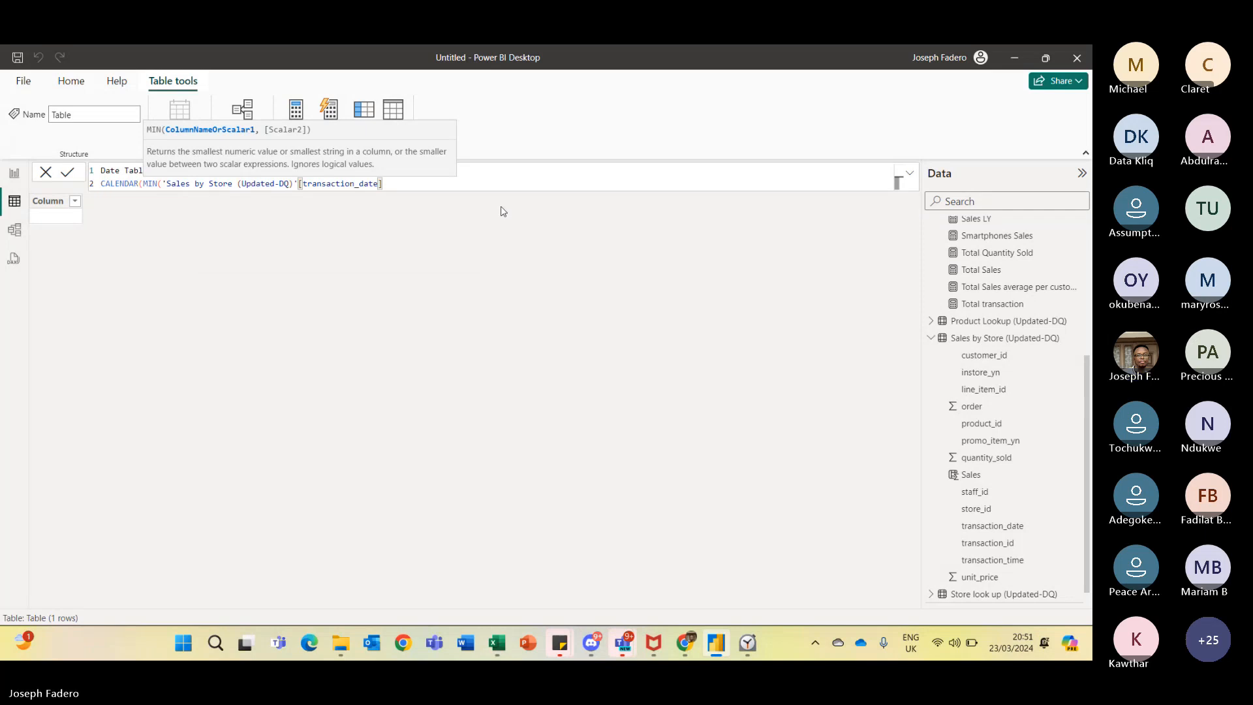
text(),)
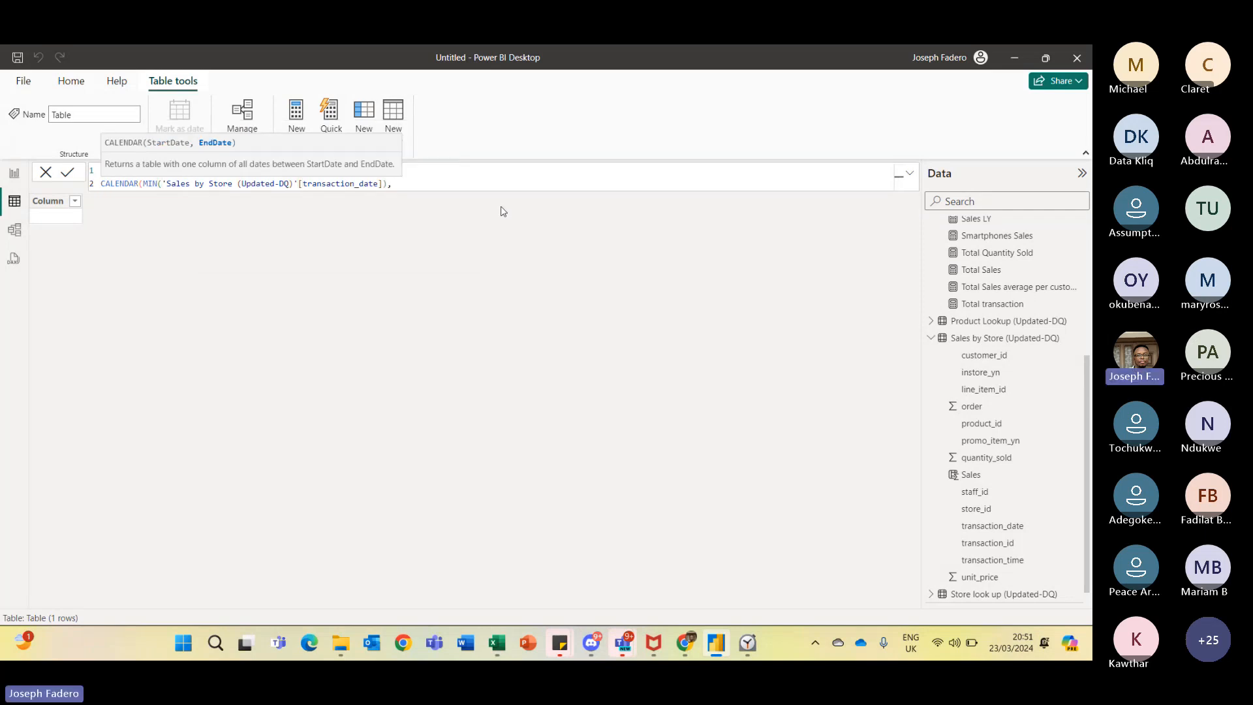
text(Max)
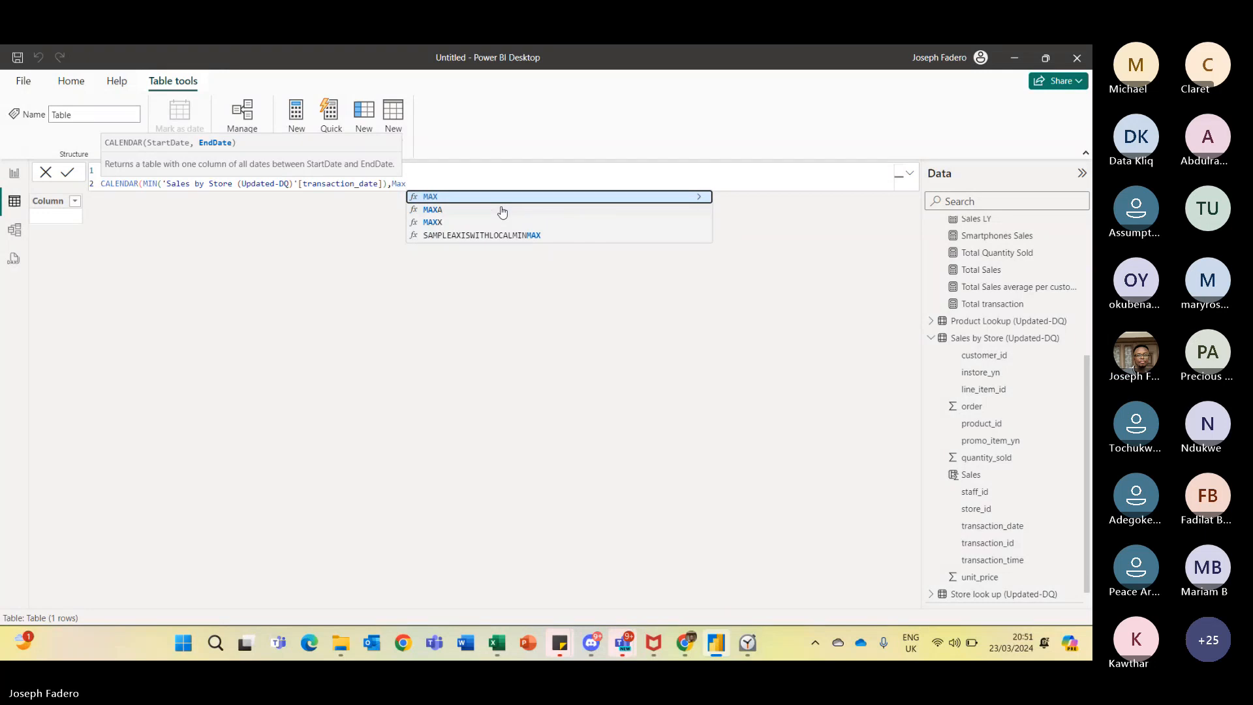
- Set the CALENDAR end date to MAX of 'Sales by Store (Updated-DQ)'[transaction_date] and close the bracket
key(Tab)
text(Tran)
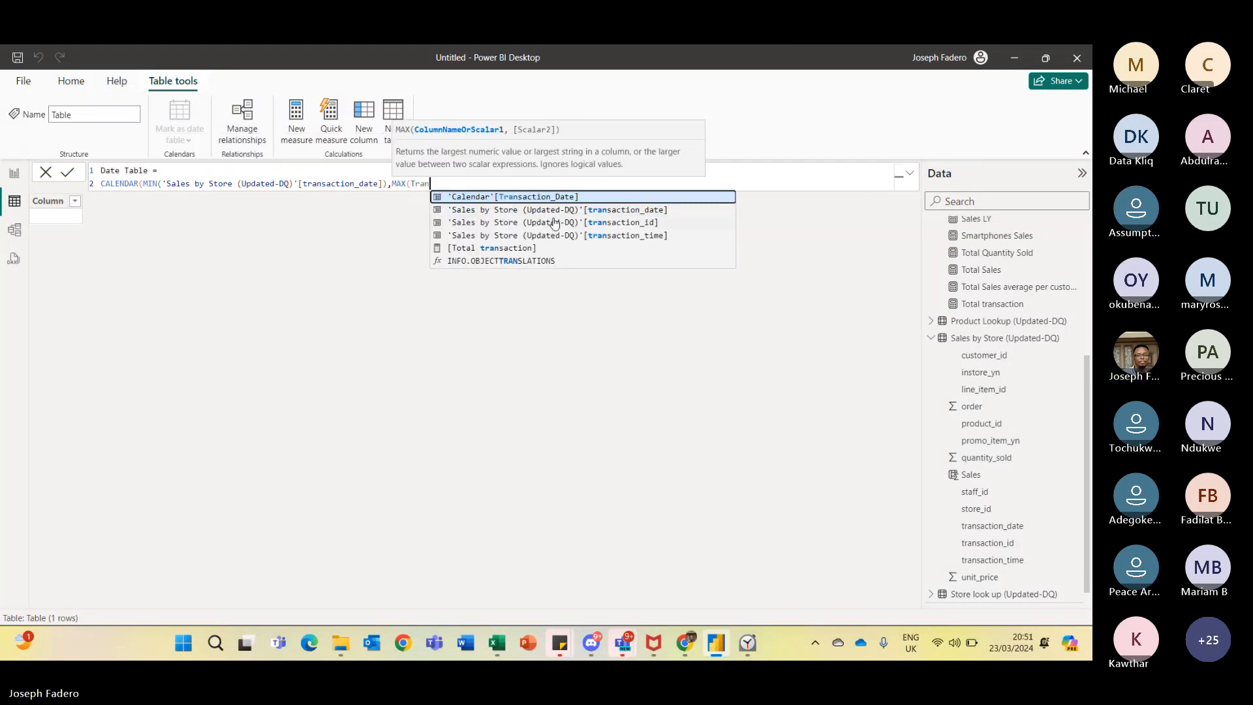
click(553, 215)
text()'[t)
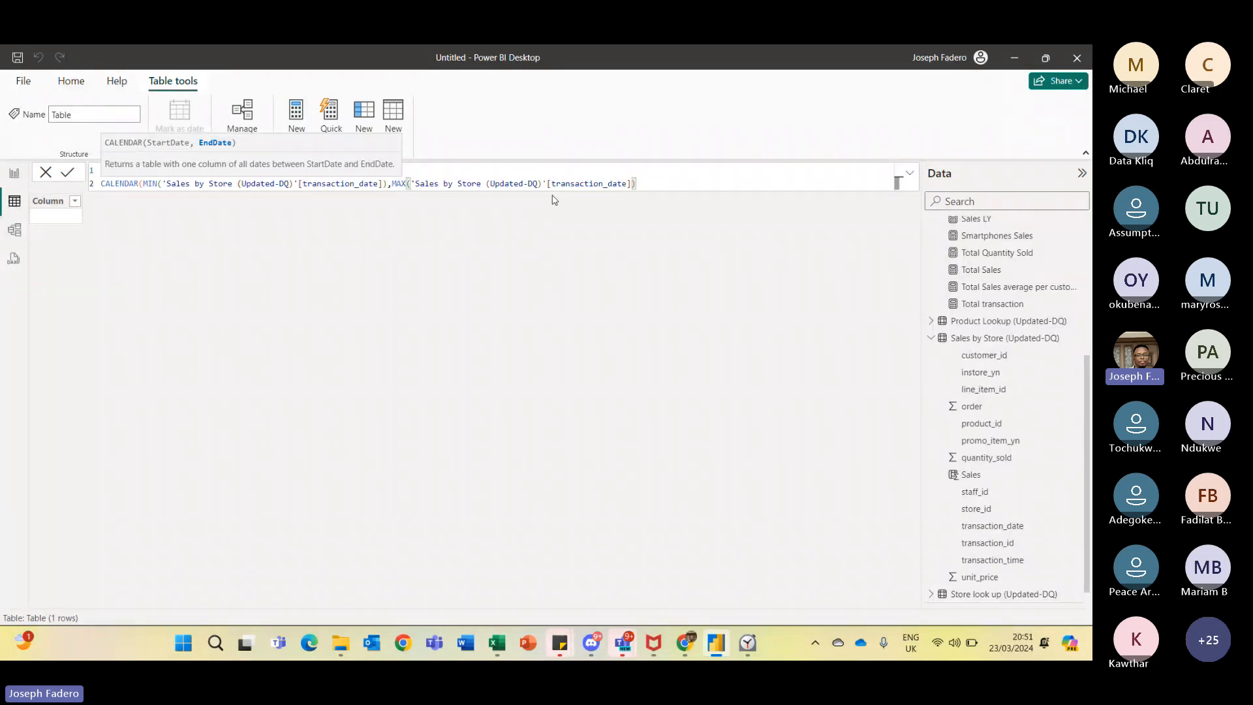
- Declare the CALENDAR expression as a variable named Date beneath the Date Table = header line
click(353, 171)
text(Date Table =)
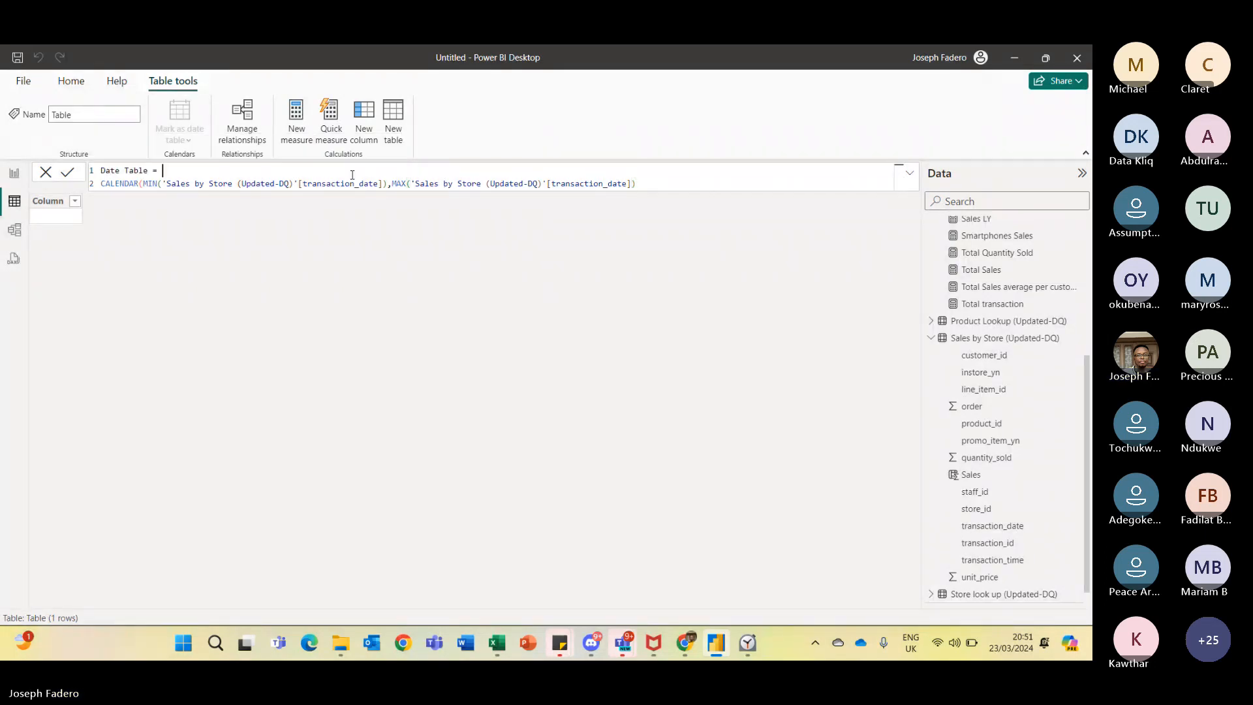
click(102, 184)
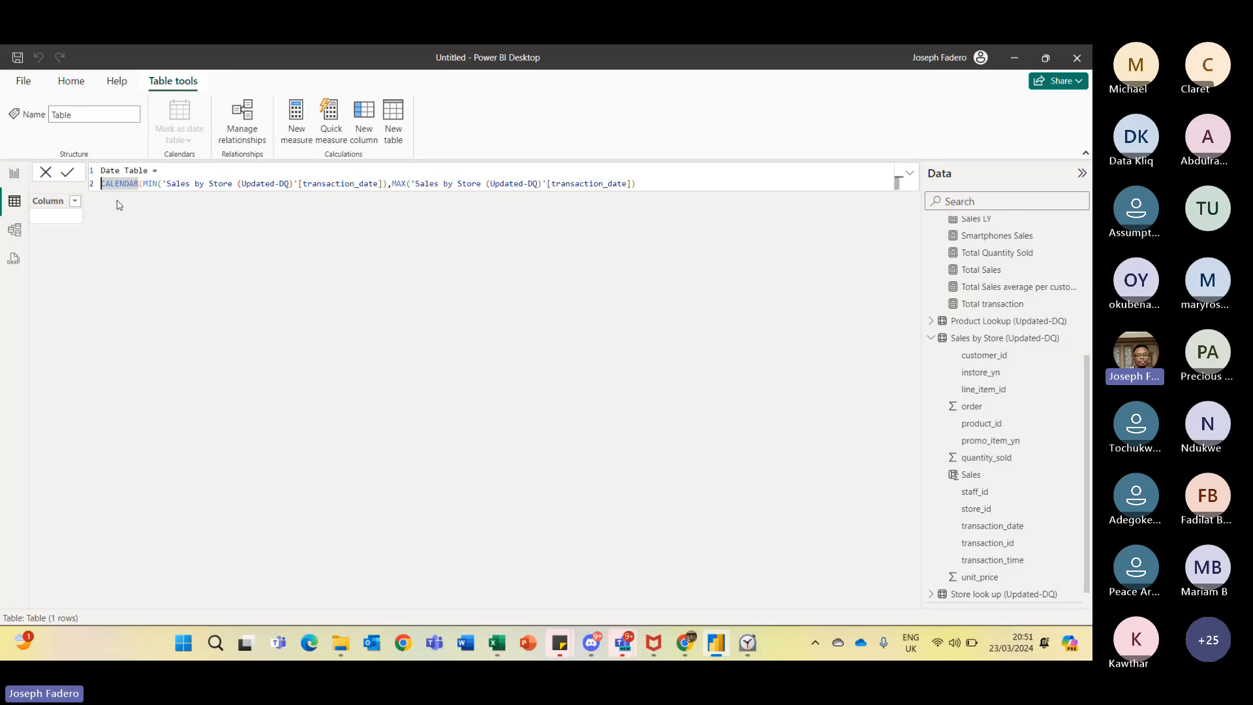
text(V)
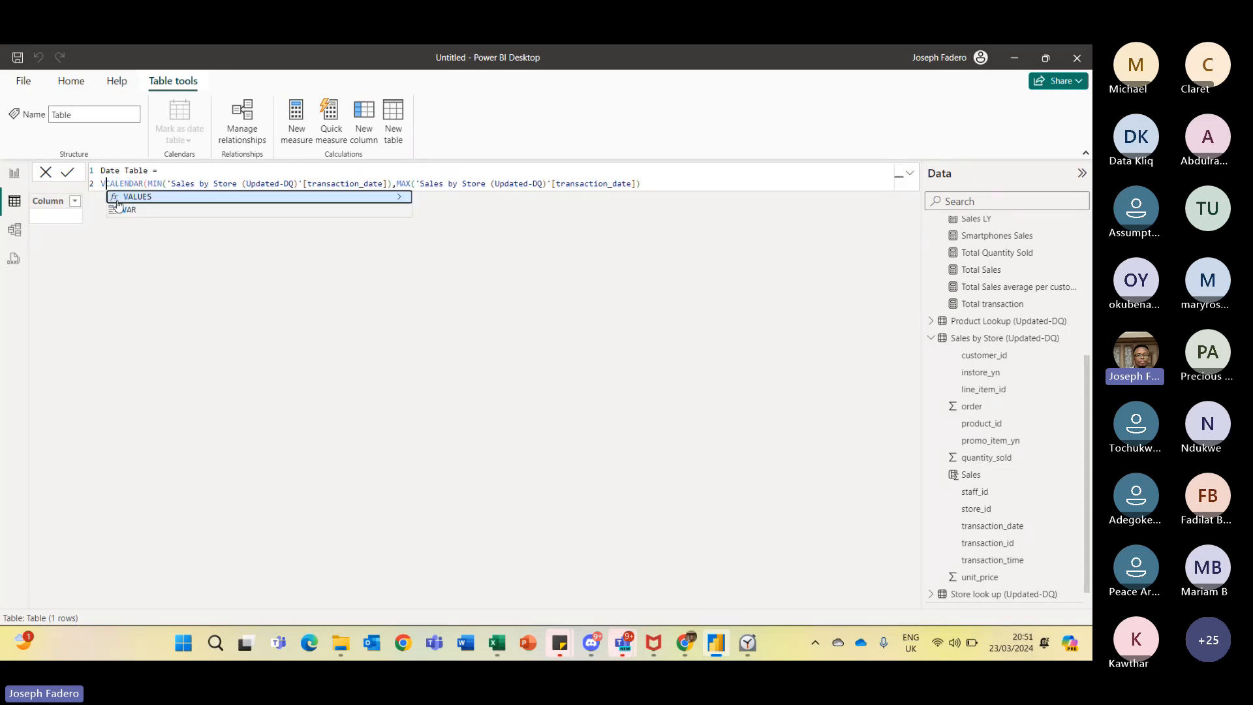
text(ae)
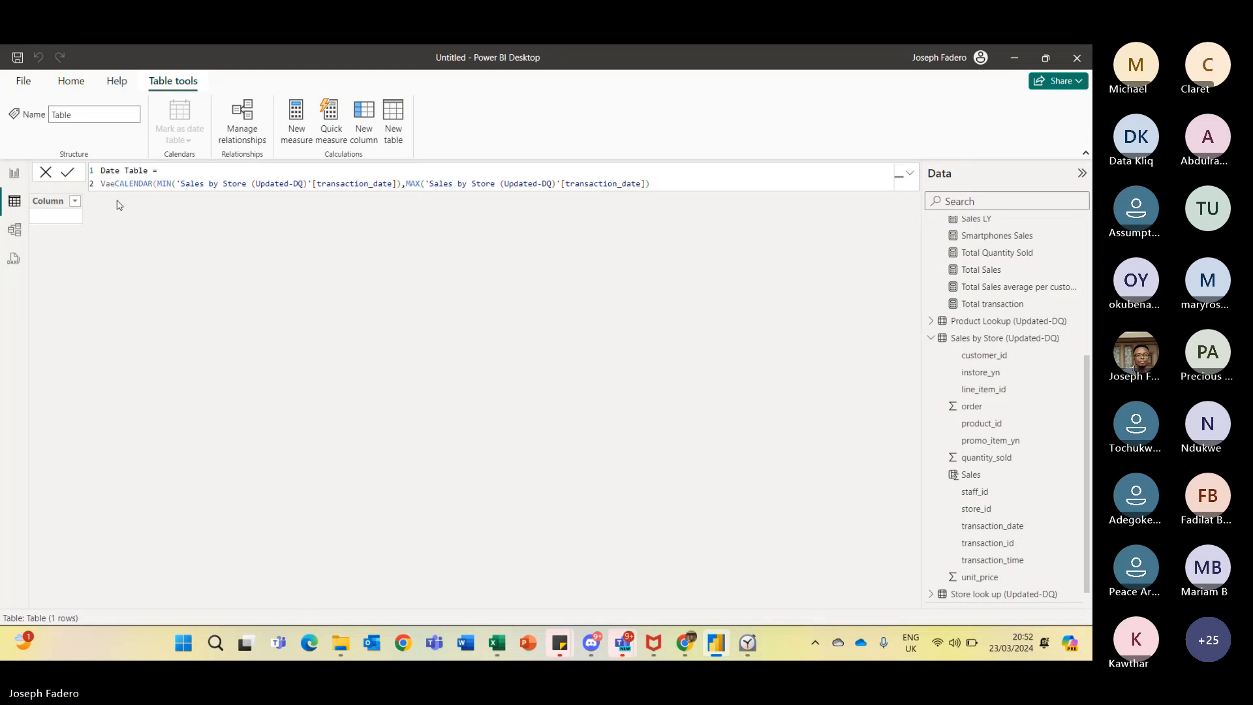
key(BackSpace)
text(r)
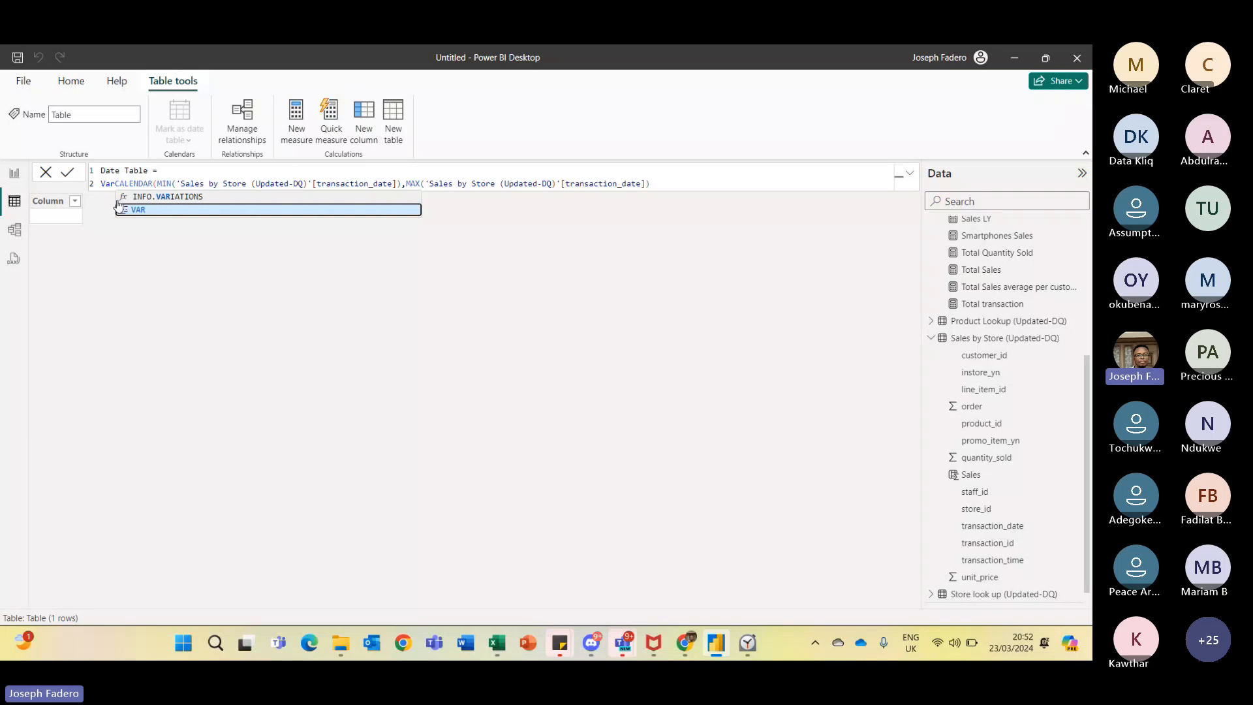
key(Tab)
text(Date)
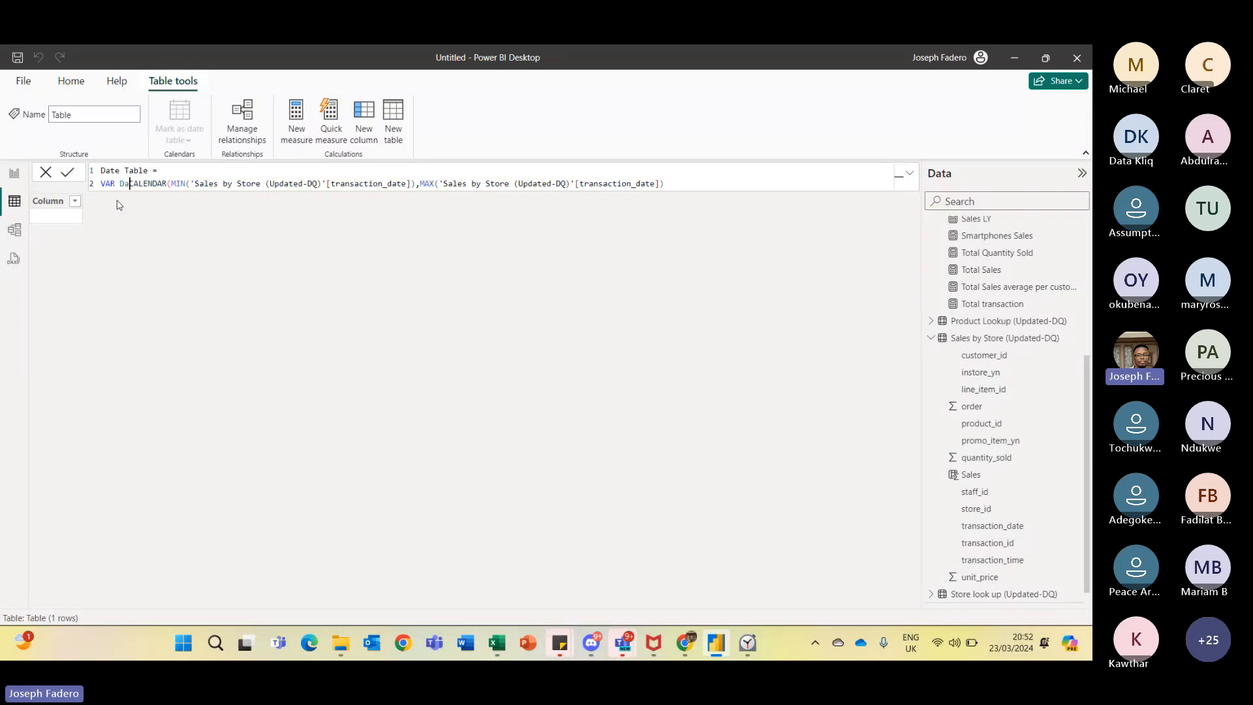
text( =)
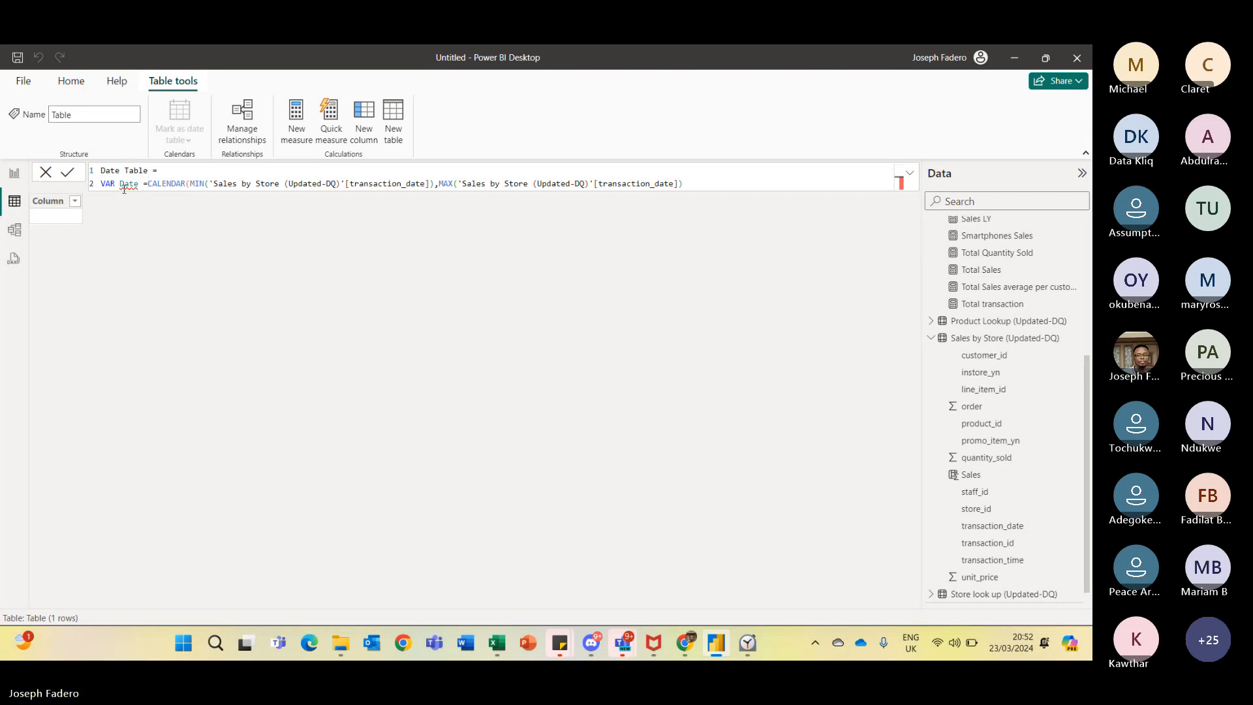
- Rename the variable from Date to dt
click(119, 183)
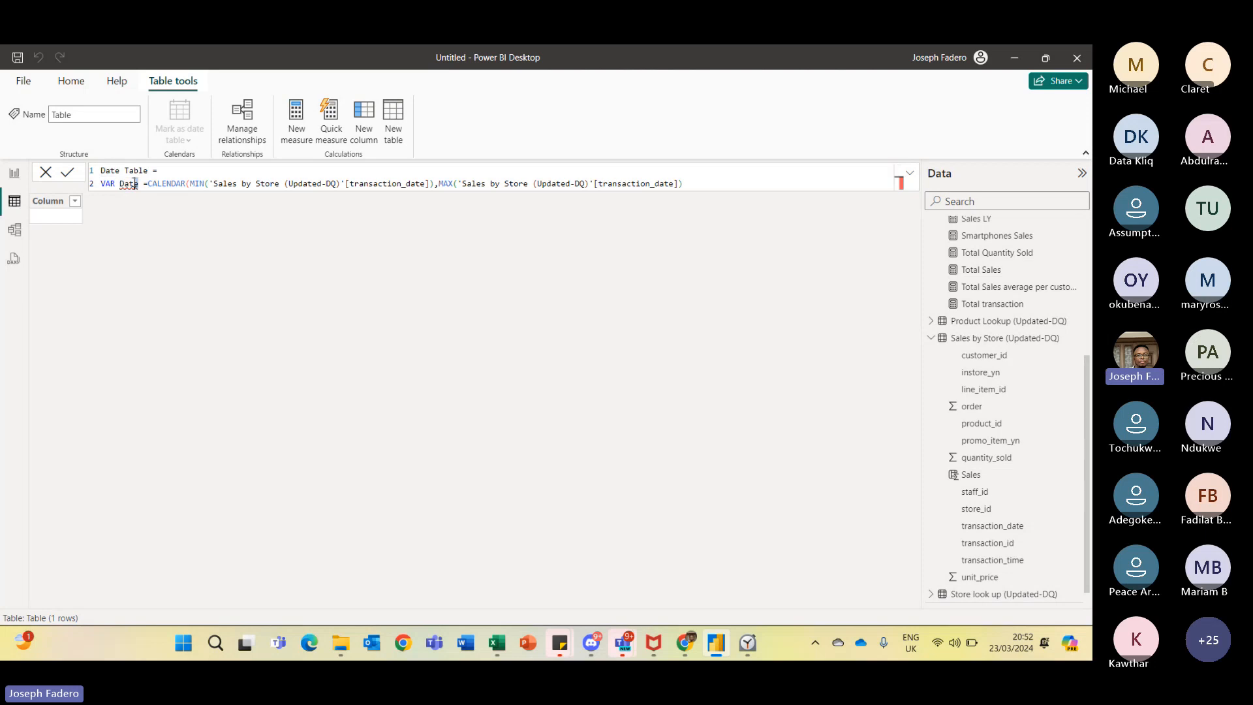
drag(142, 183, 120, 183)
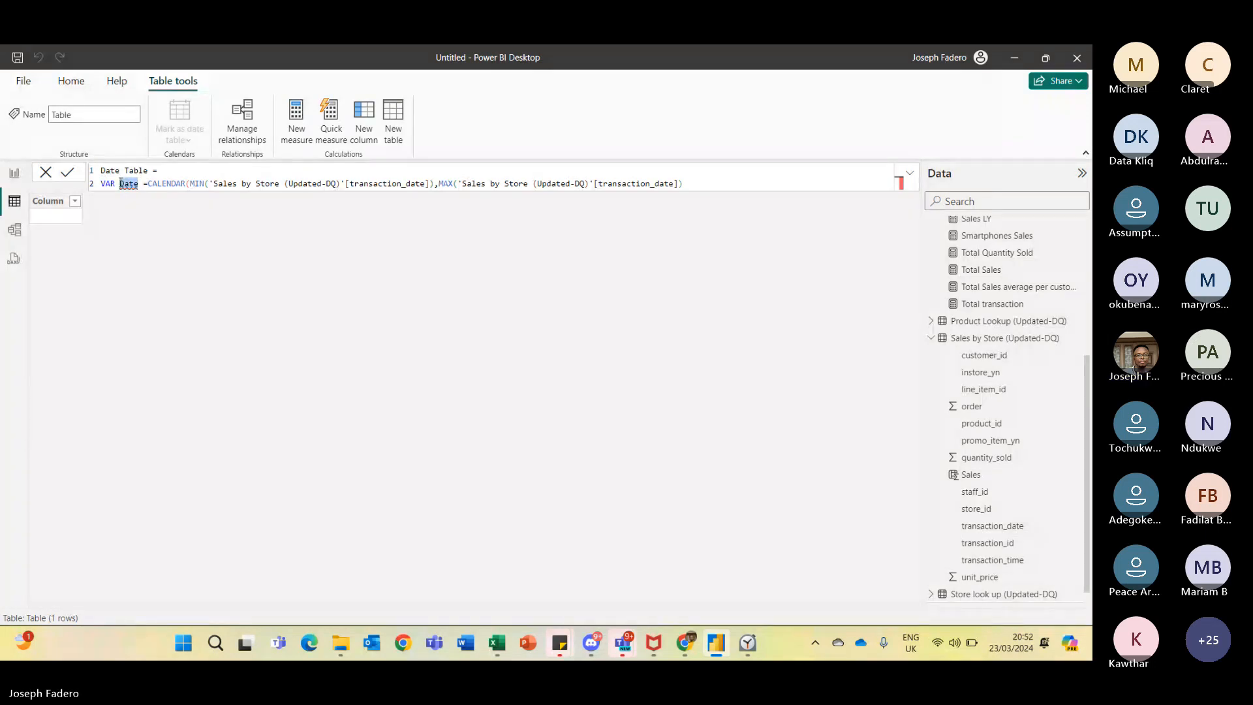
text(Dt)
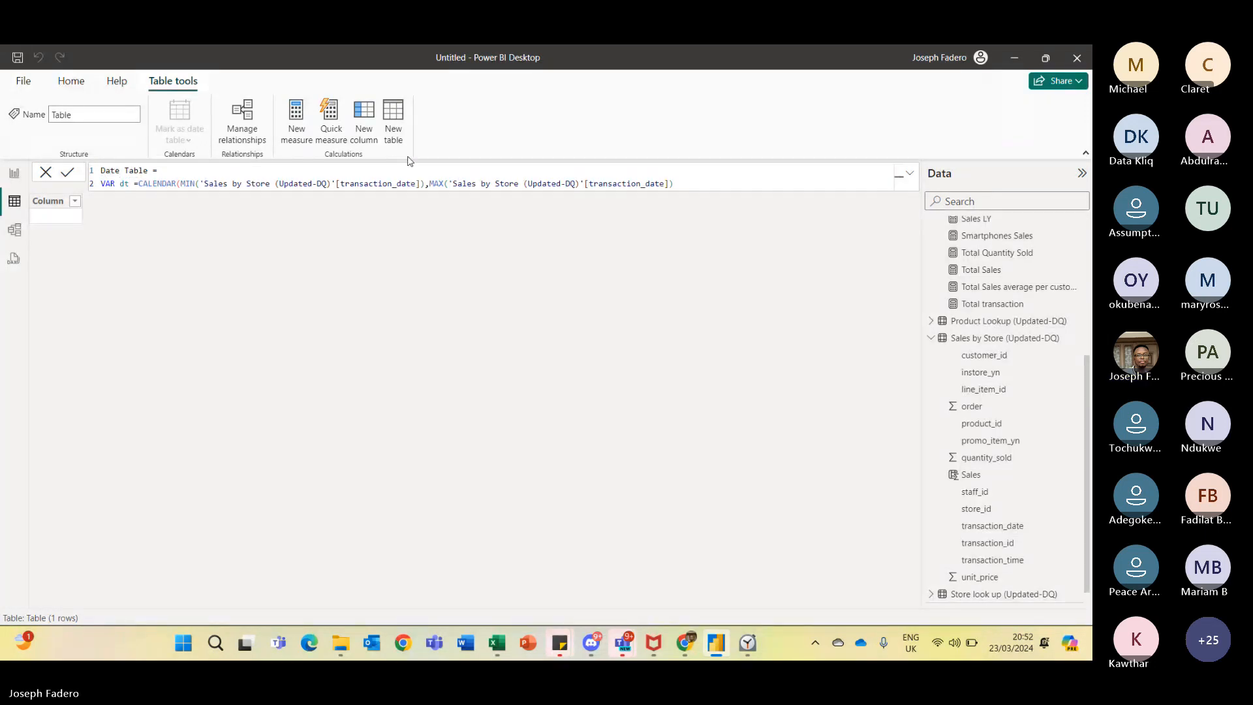
- Add a new line after the variable declaration and enter the Return keyword, then start another line
click(682, 186)
text(,)
key(shift+Return)
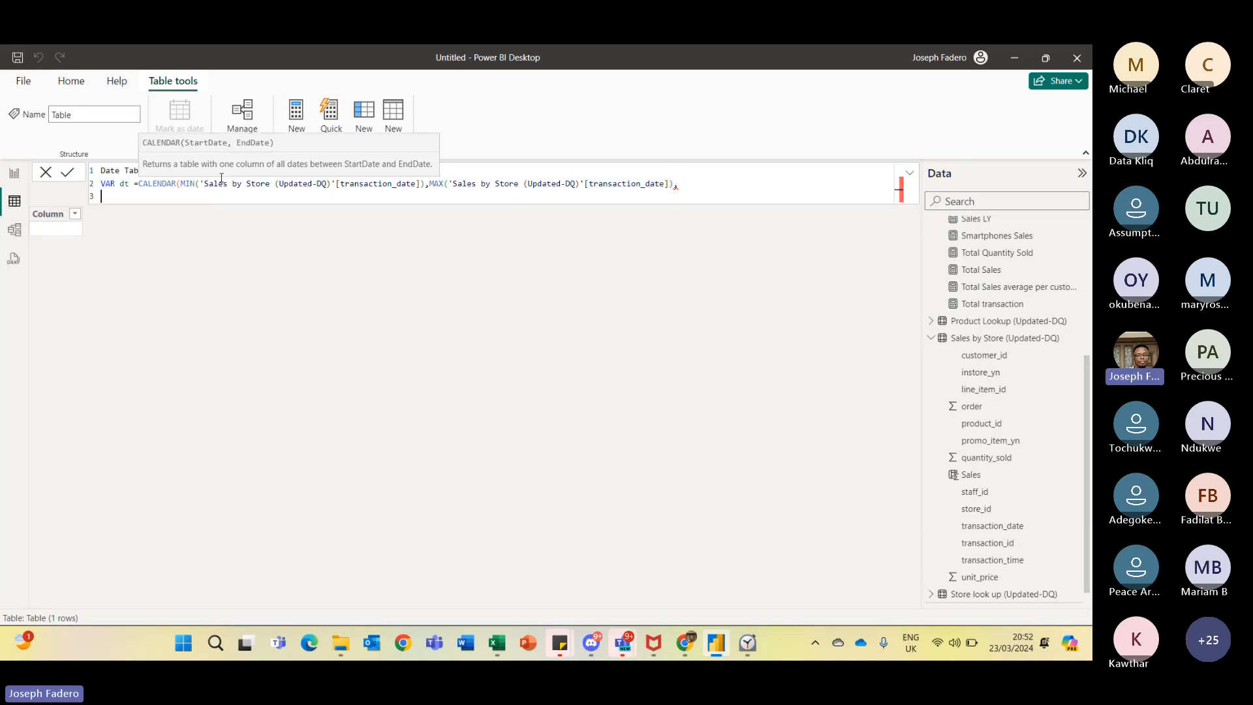
key(BackSpace)
key(BackSpace)
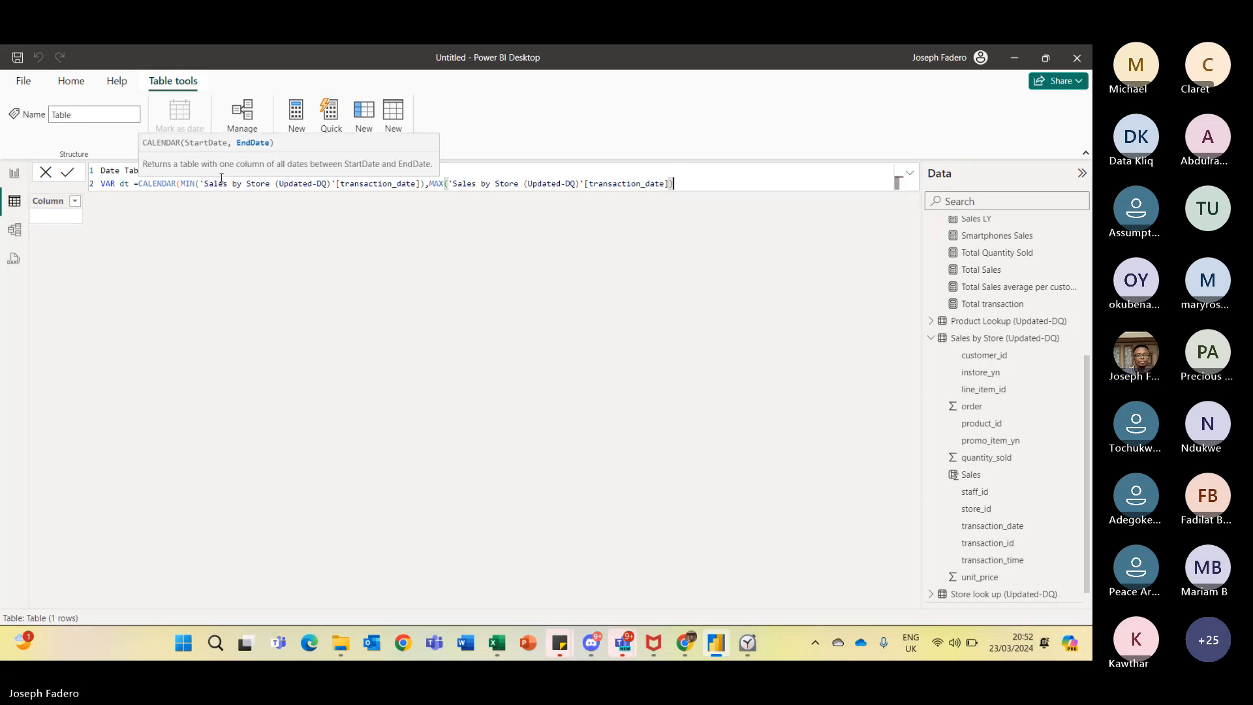
key(shift+Return)
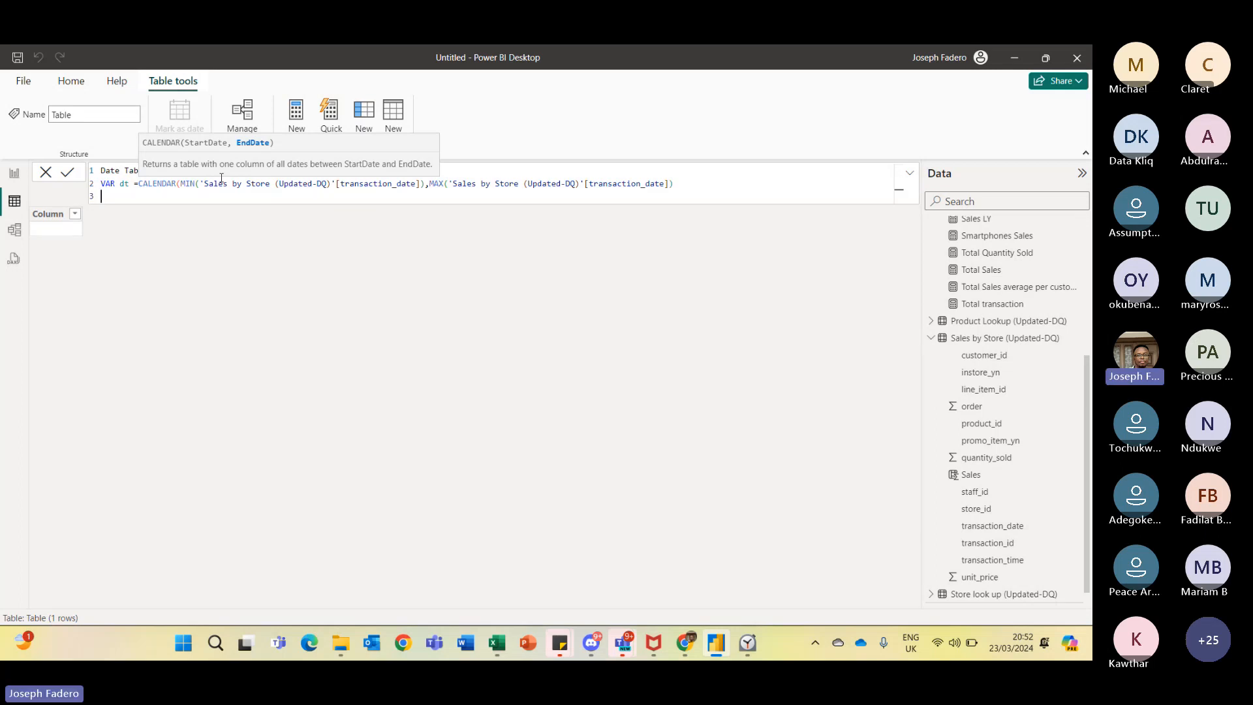
text(Retu)
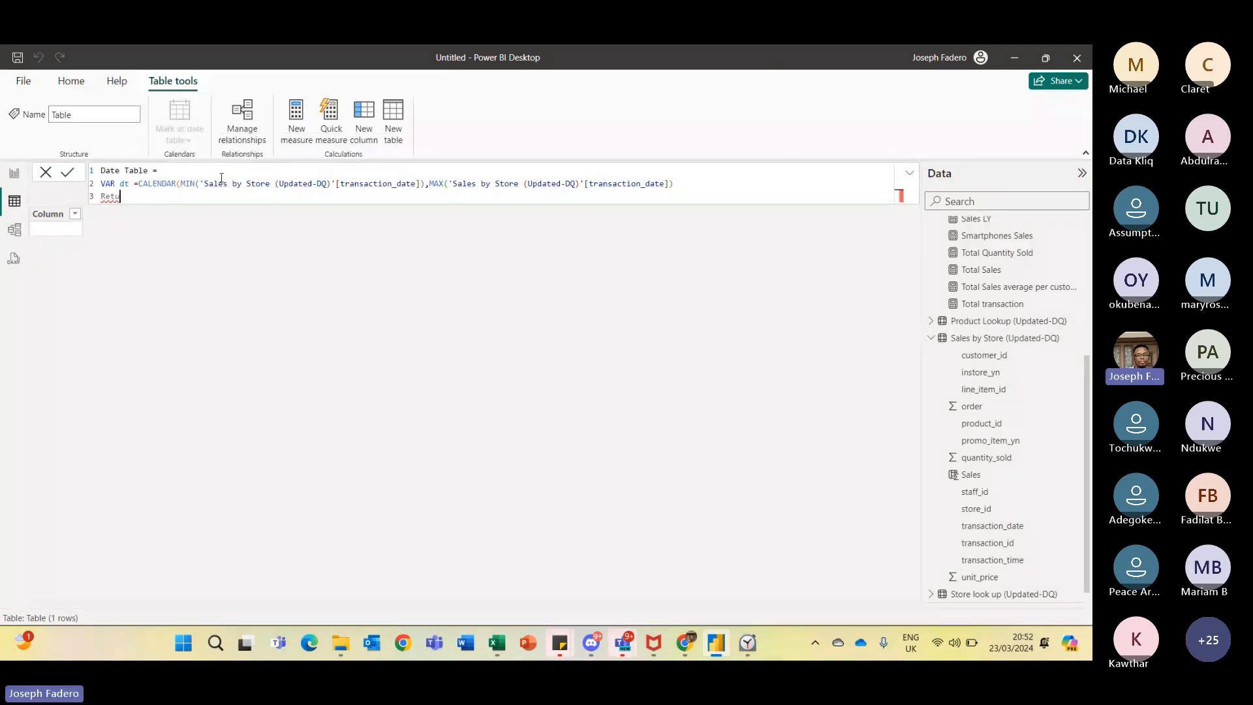
text(rn)
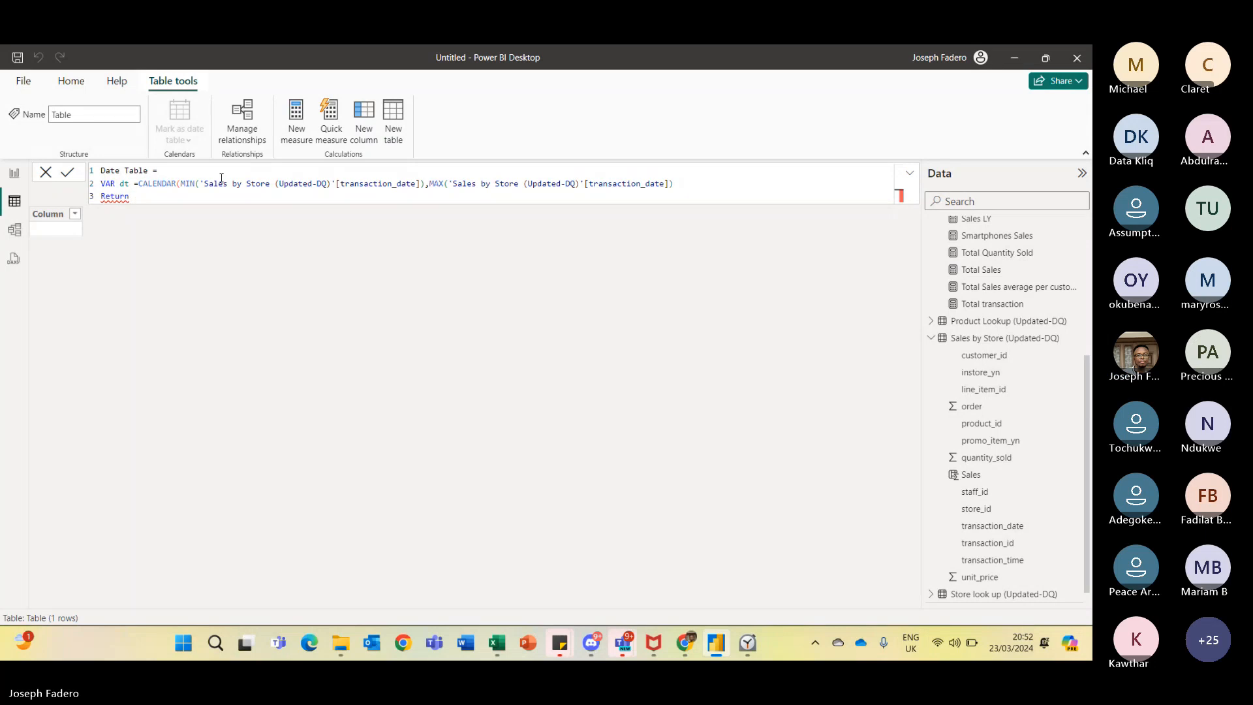
key(shift+Return)
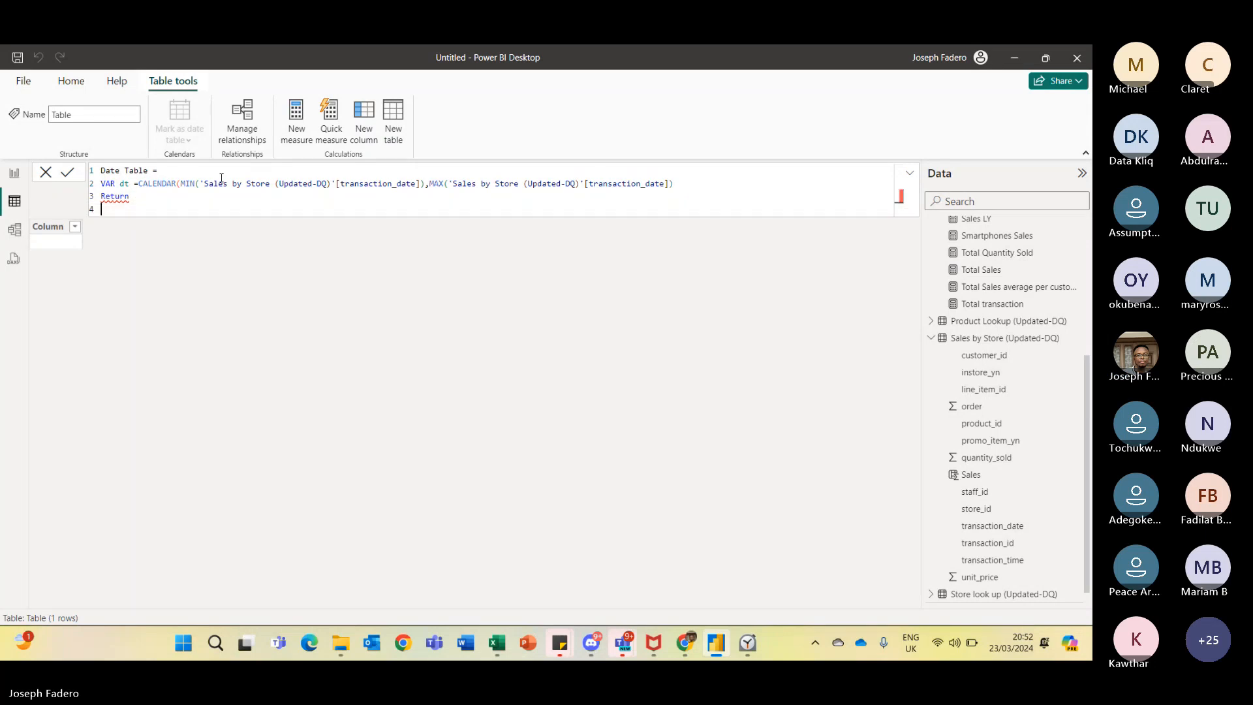
- Retype the variable declaration keyword in lowercase as var dt
double_click(106, 196)
double_click(110, 183)
click(118, 184)
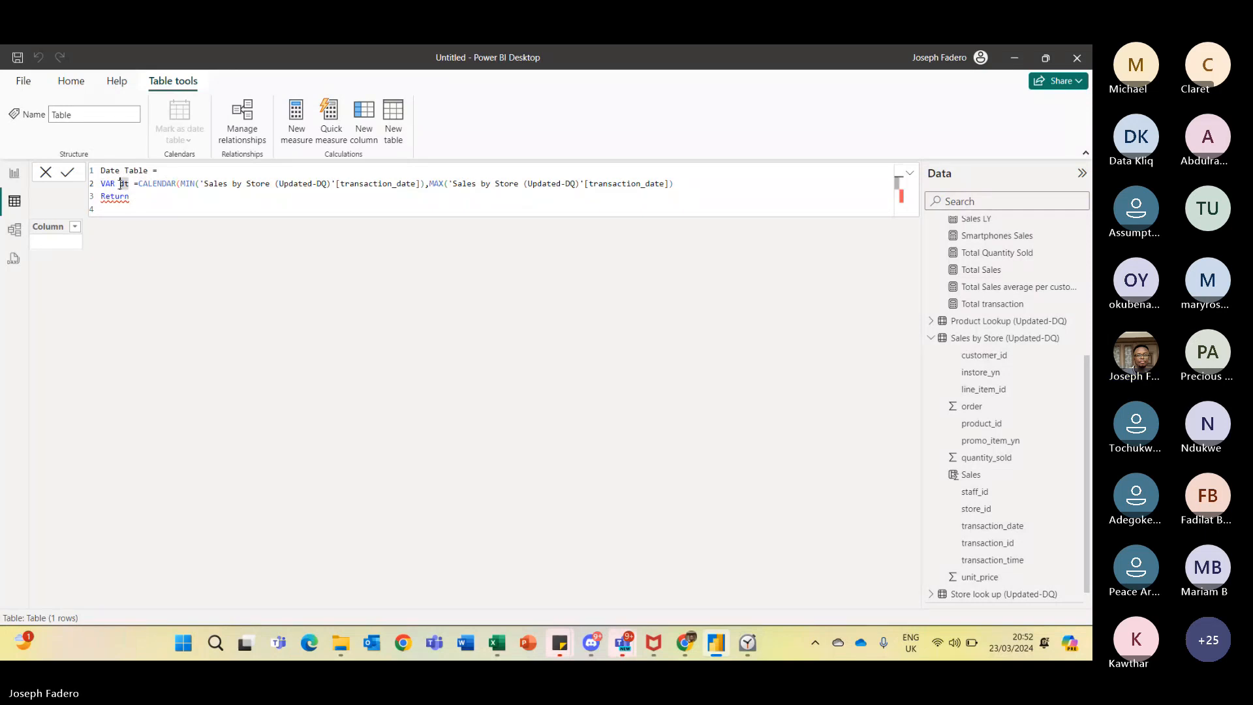
key(Down)
key(Down)
key(Up)
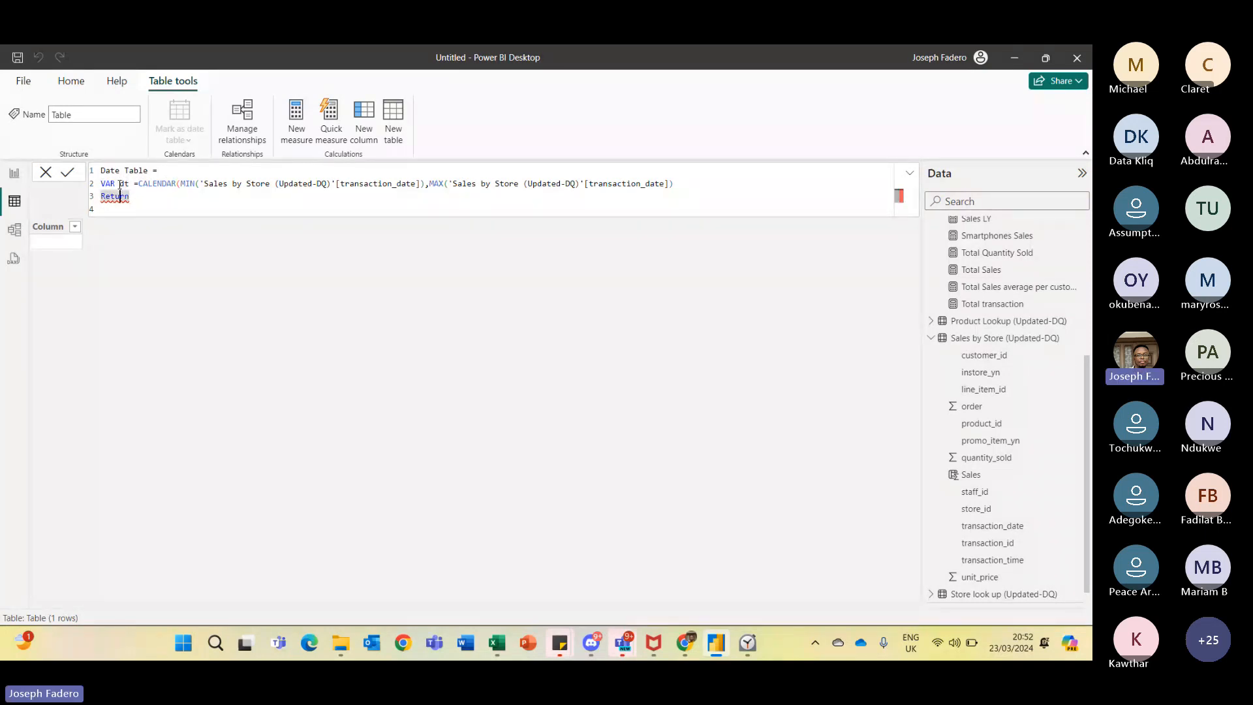
click(136, 183)
key(BackSpace)
key(BackSpace)
key(BackSpace)
key(BackSpace)
key(BackSpace)
key(BackSpace)
key(BackSpace)
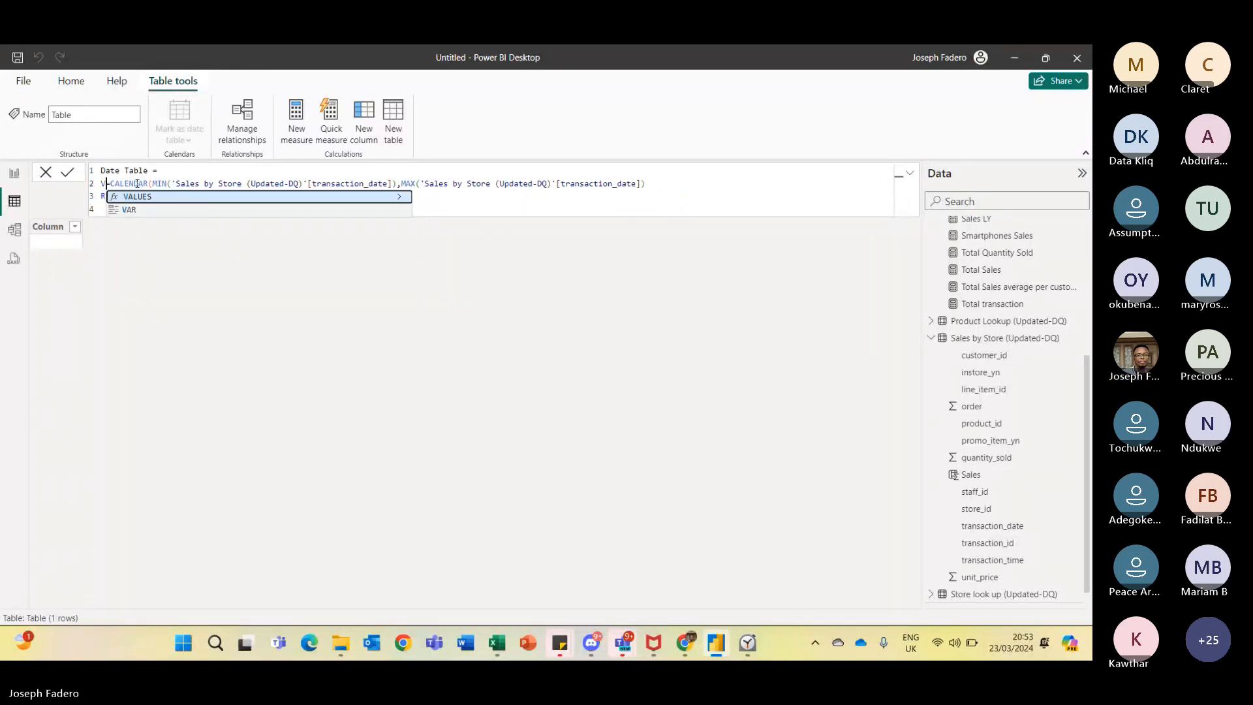
text(var)
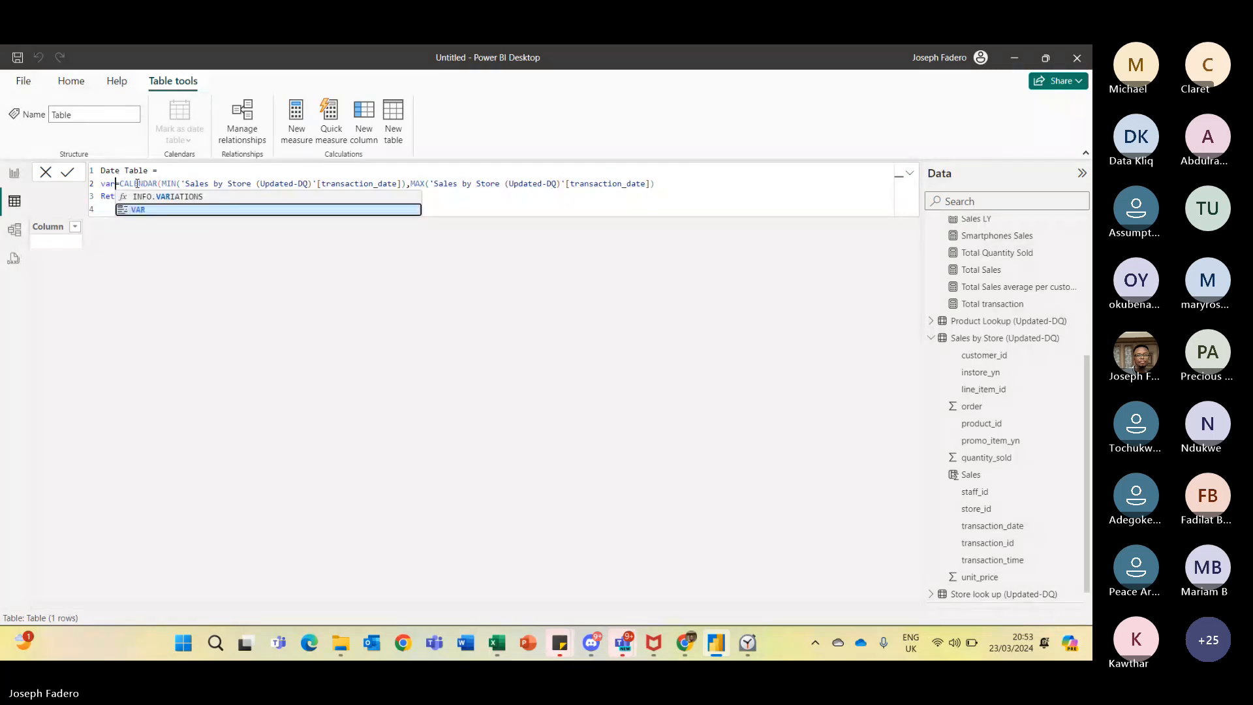
text( dt)
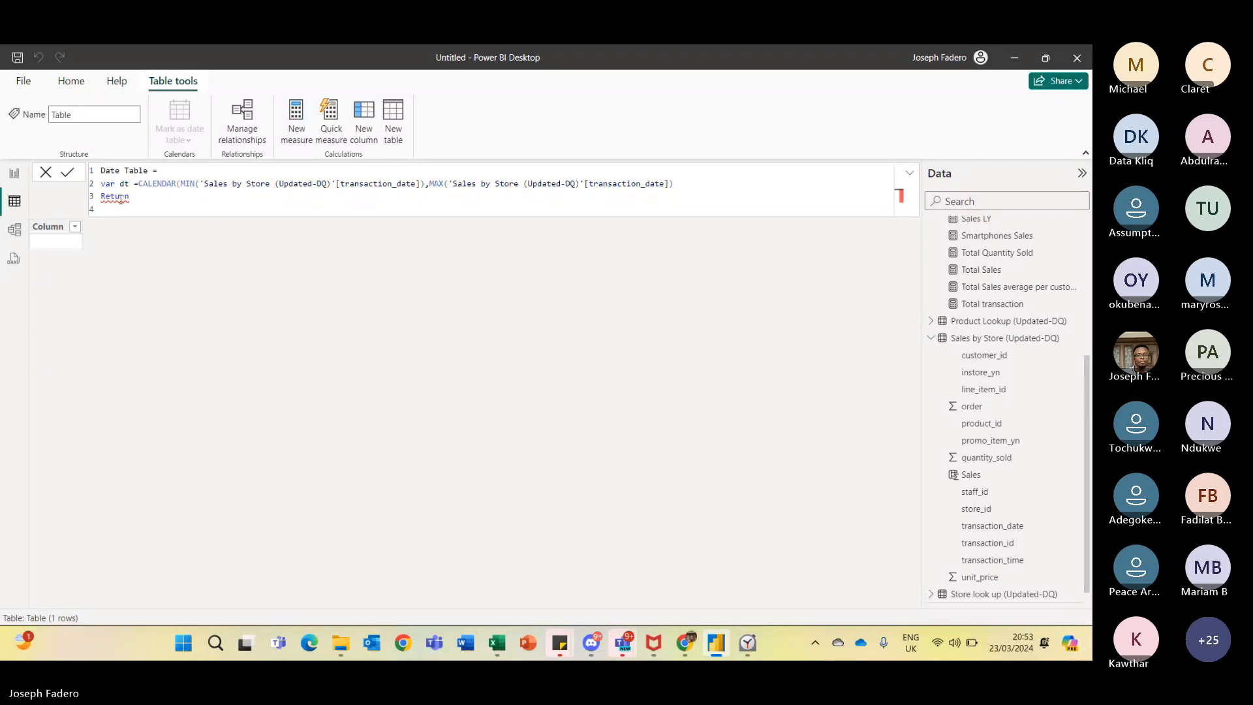
- Retype the Return keyword in lowercase as return and start a new line
key(BackSpace)
key(BackSpace)
key(BackSpace)
key(BackSpace)
key(BackSpace)
key(BackSpace)
key(BackSpace)
text(return)
key(Return)
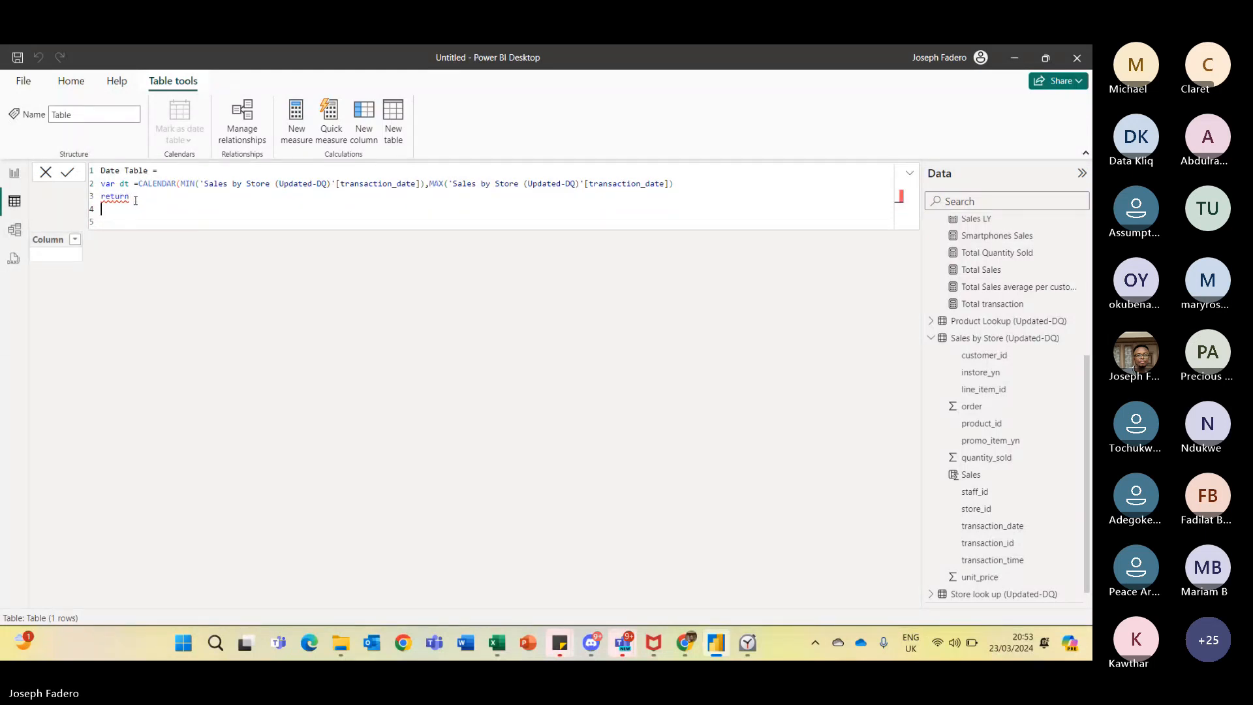
- Enter ADDCOLUMNS on the new line below return
text(Addco)
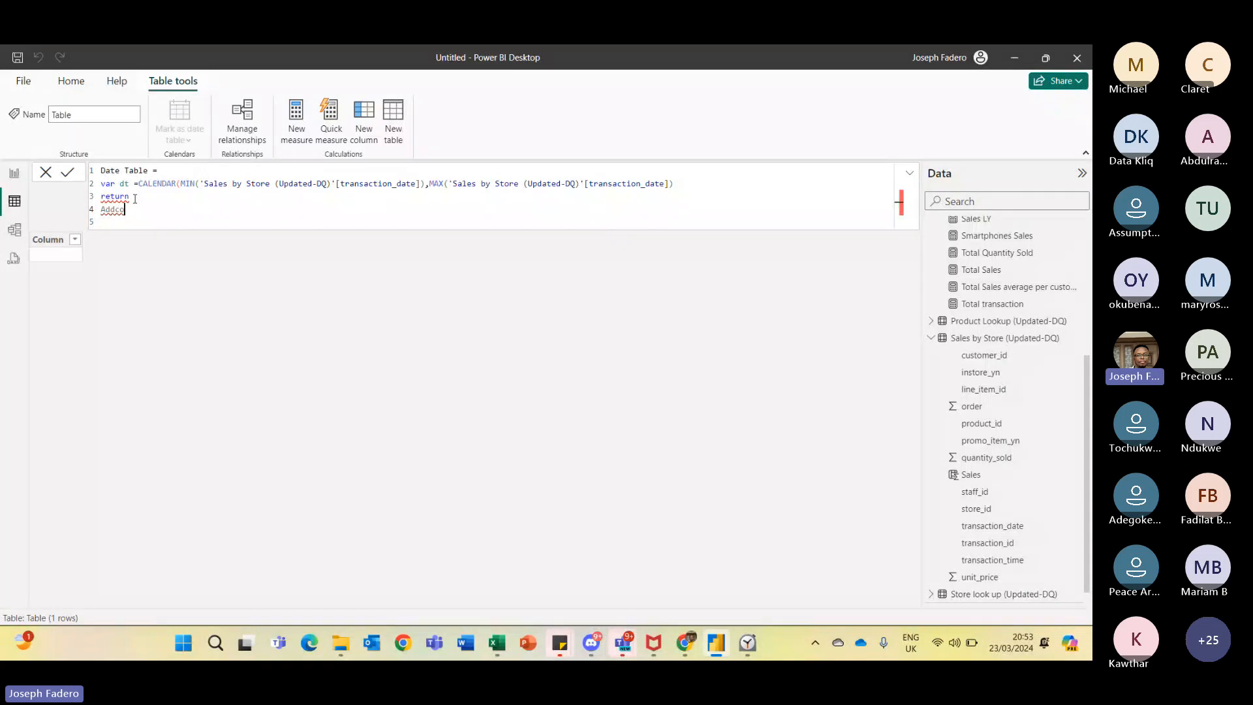
key(BackSpace)
key(BackSpace)
key(BackSpace)
key(BackSpace)
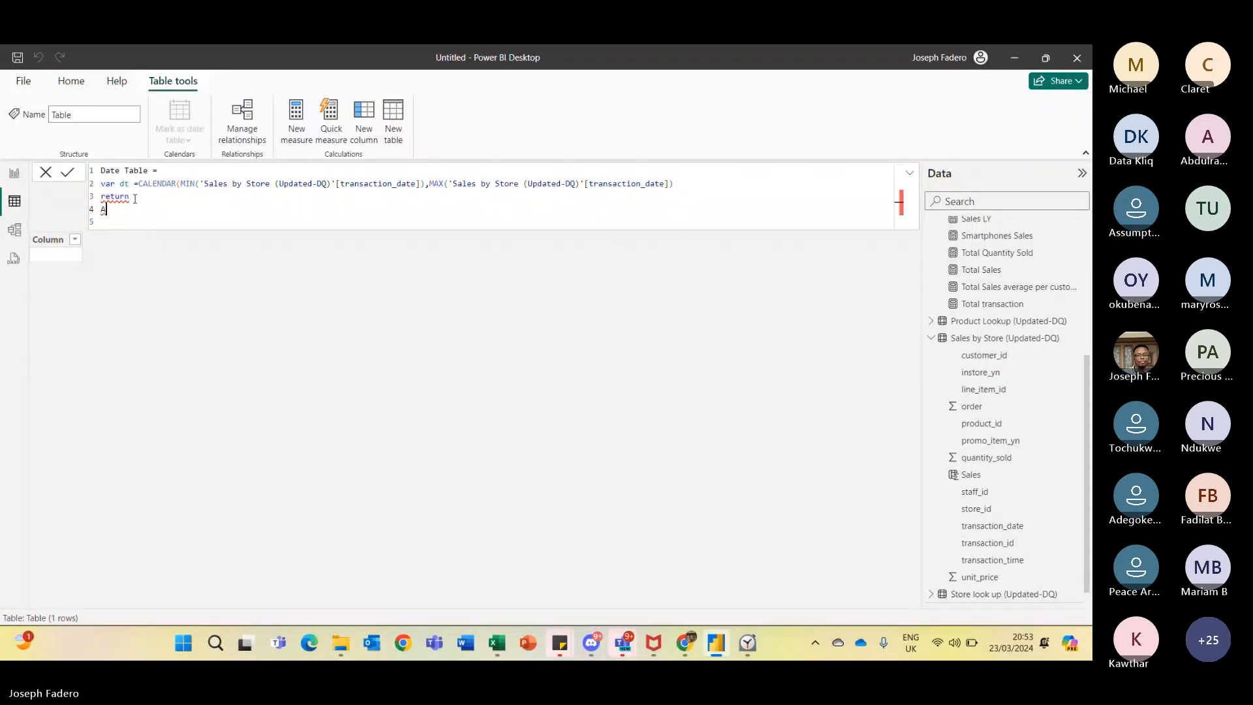
text(ADDCOLUMNS)
double_click(128, 197)
click(156, 202)
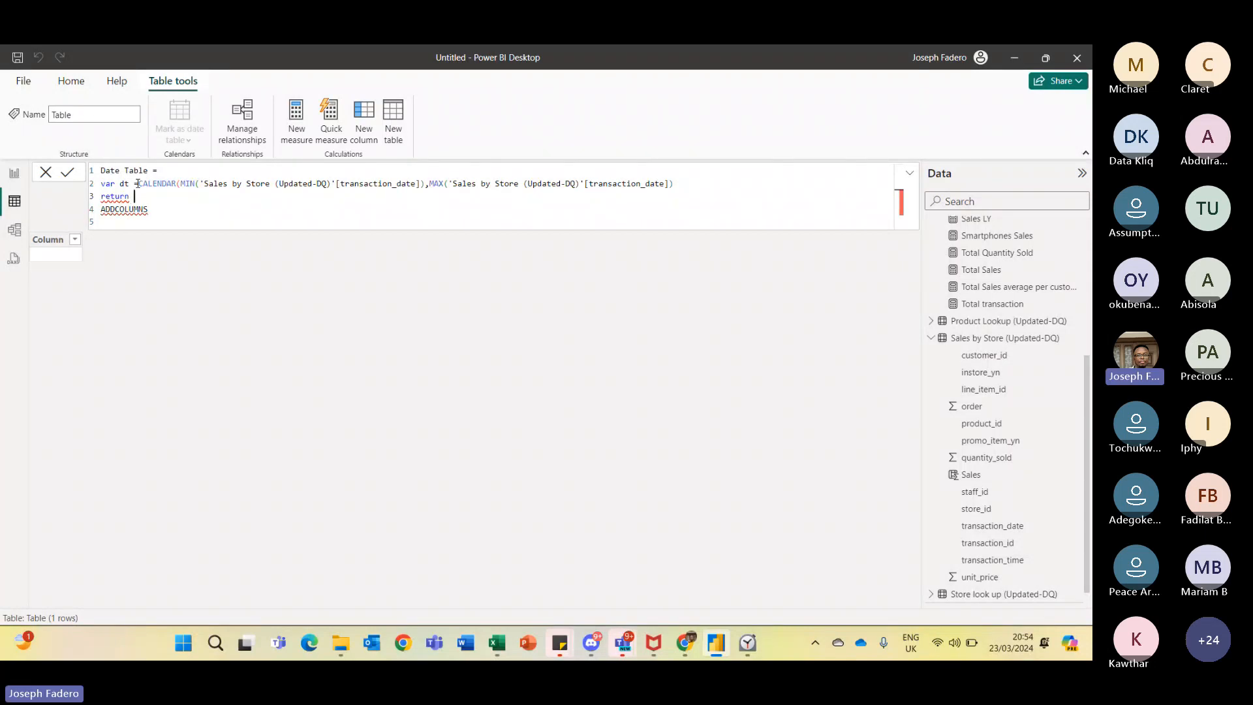
- Delete the variable, return and ADDCOLUMNS lines from the Date Table formula
double_click(121, 183)
drag(176, 213, 166, 172)
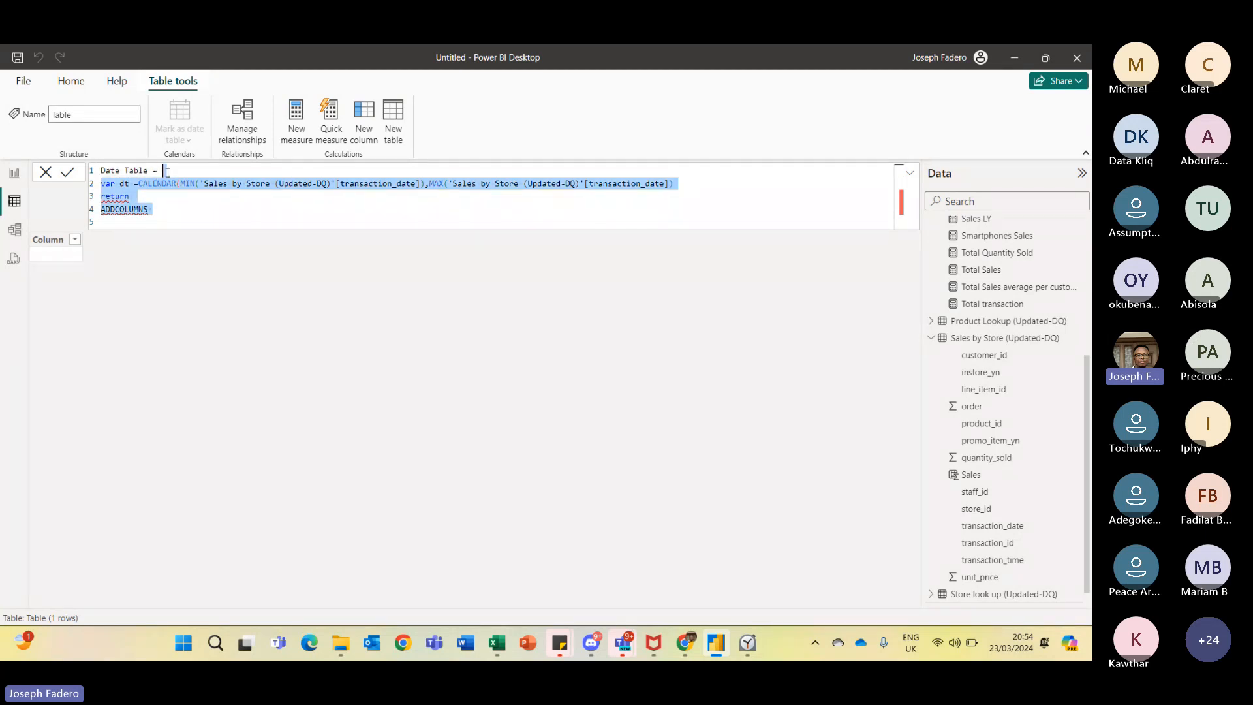
key(BackSpace)
- Start a new line declaring VAR dt = CALCULATE( with MIN('Sales by Store (Updated-DQ)'[transaction_date]) as first argument
key(shift+Return)
text(V)
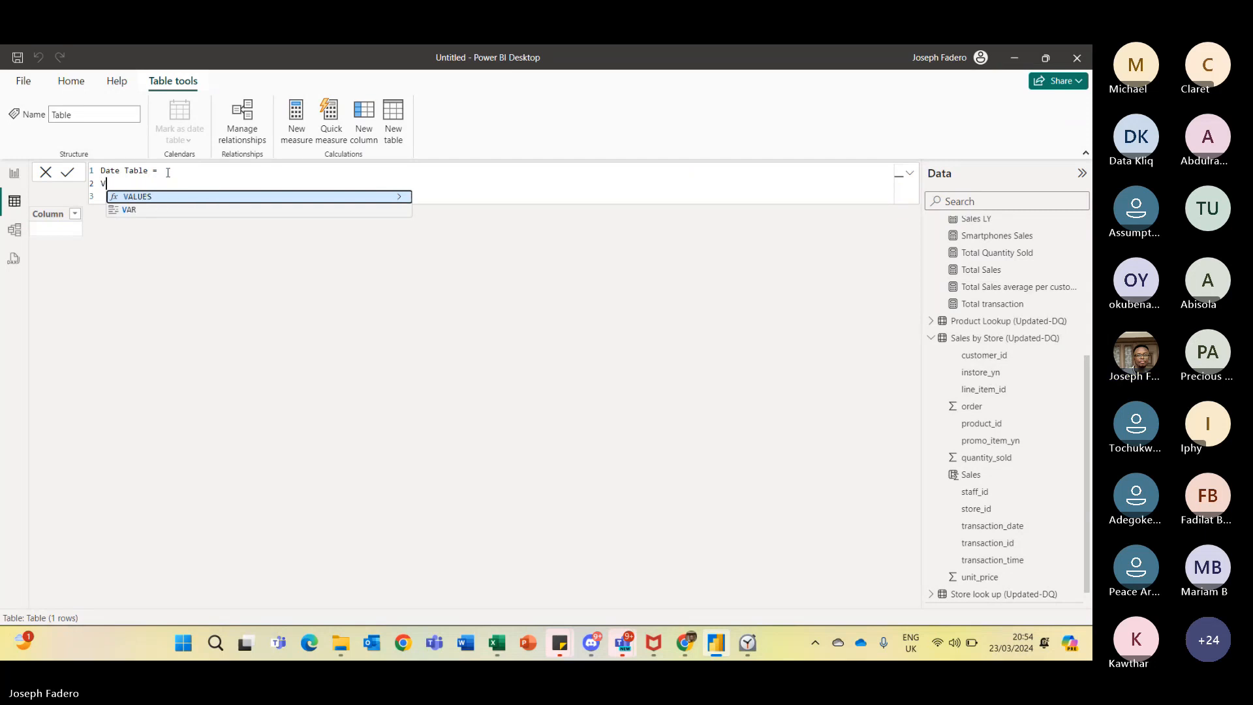
text(AR )
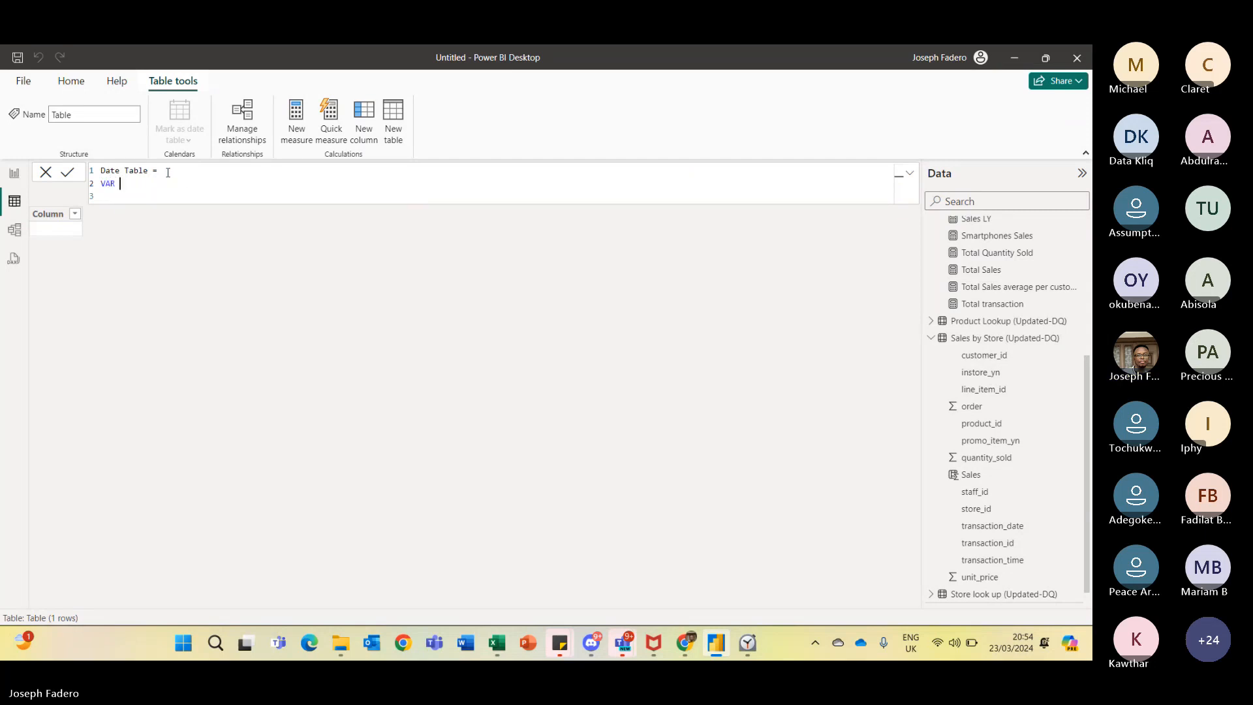
text(dt = CALCULATE()
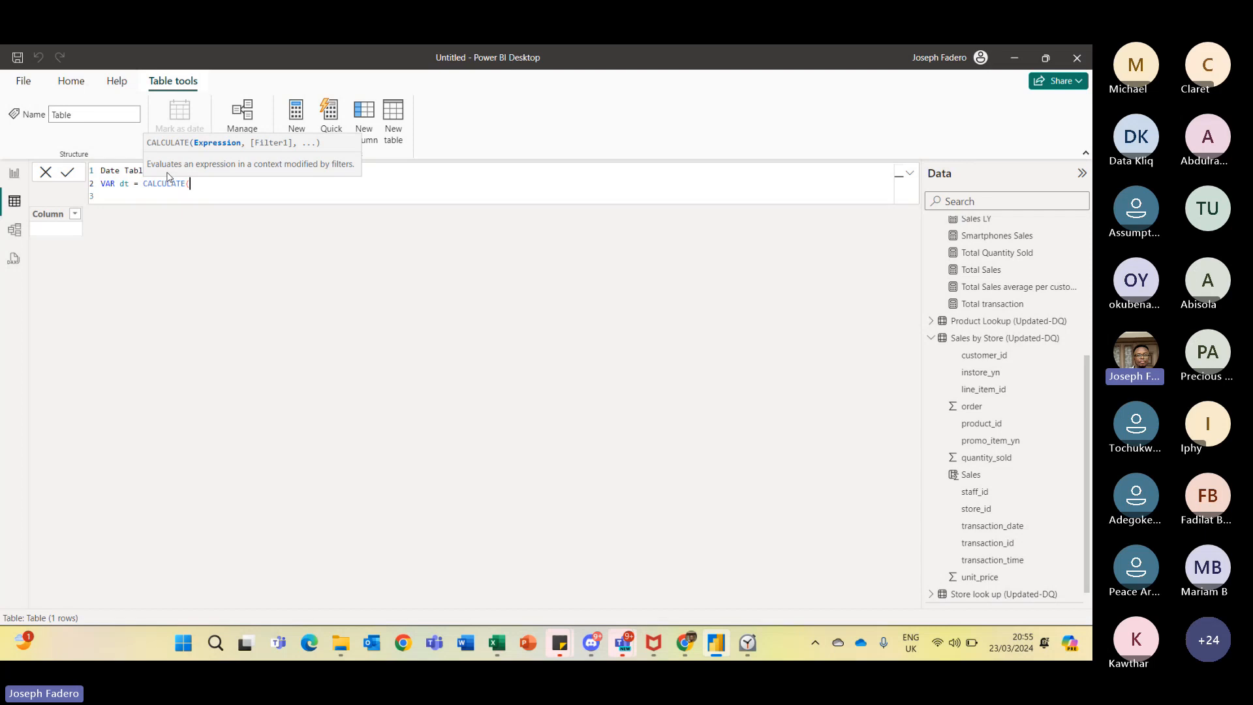
text(MIN()
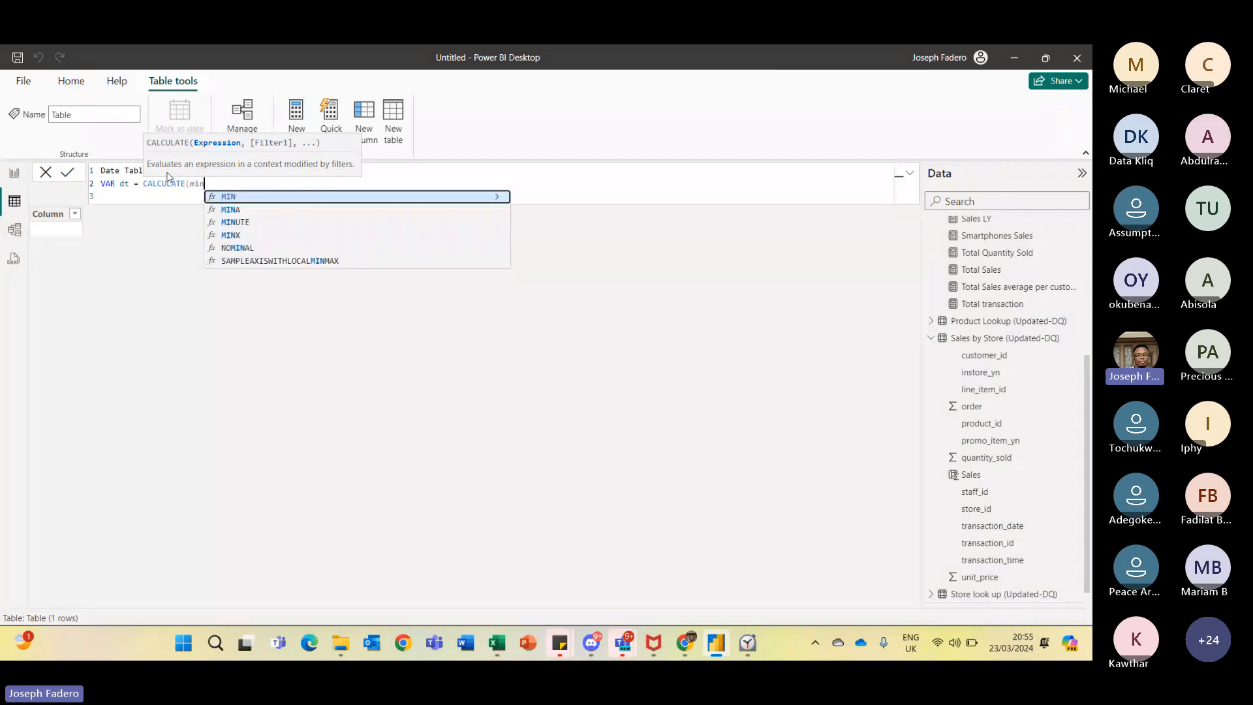
text(Tran)
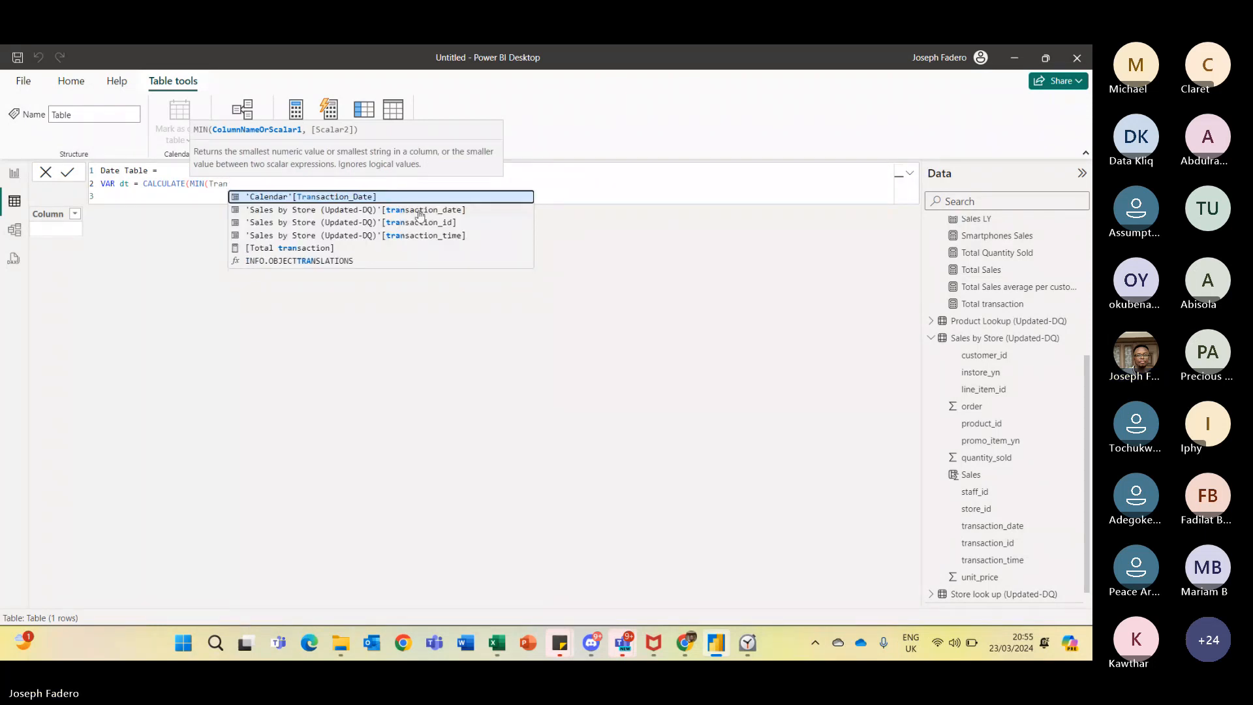
click(419, 210)
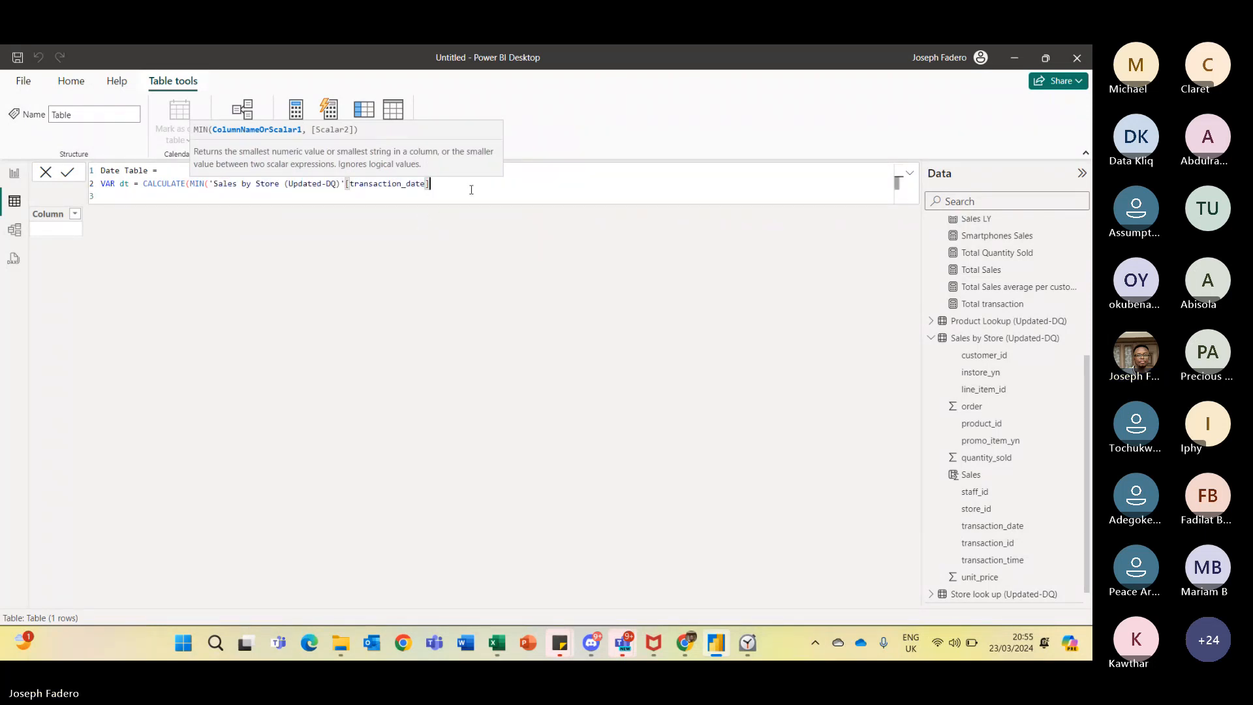
text(,)
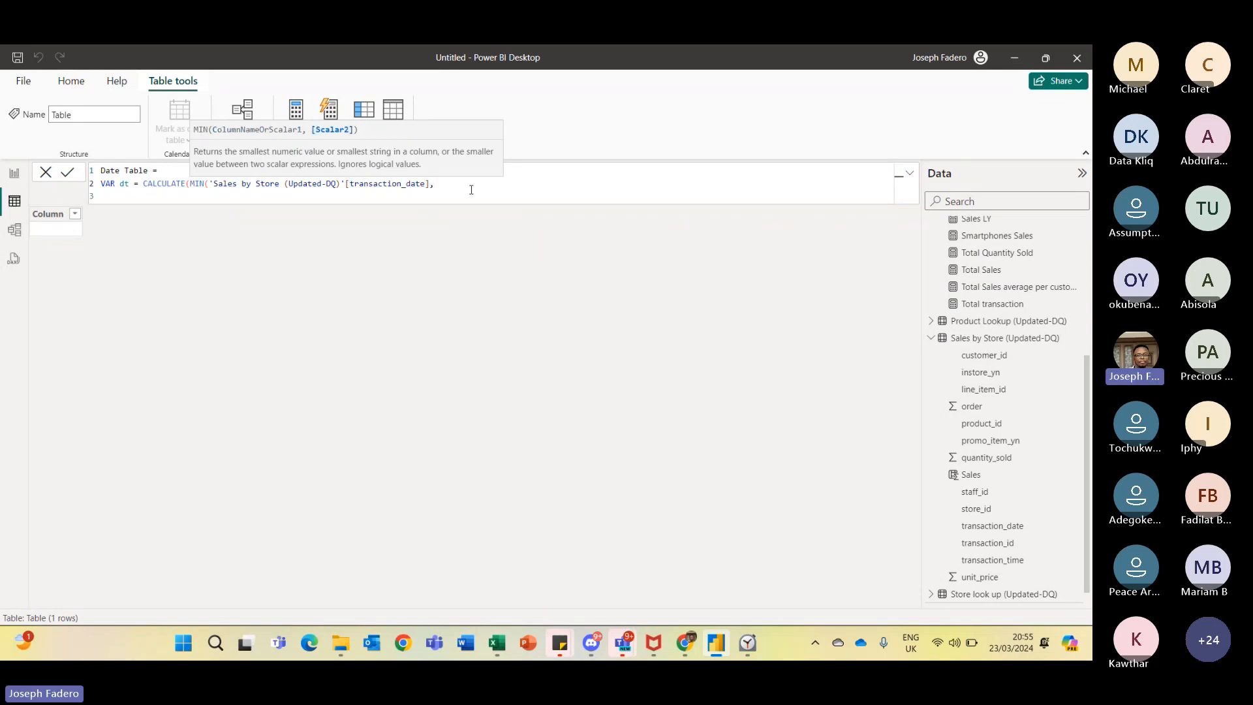
text(MAX()
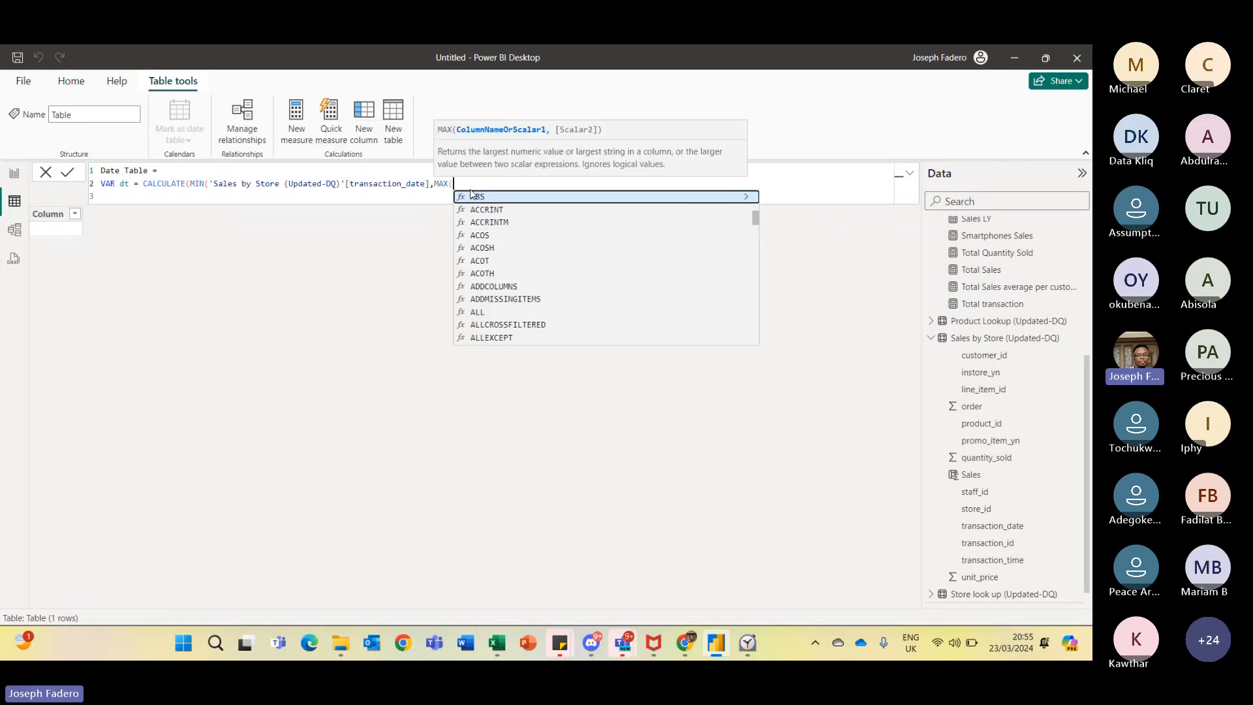
text(Tran)
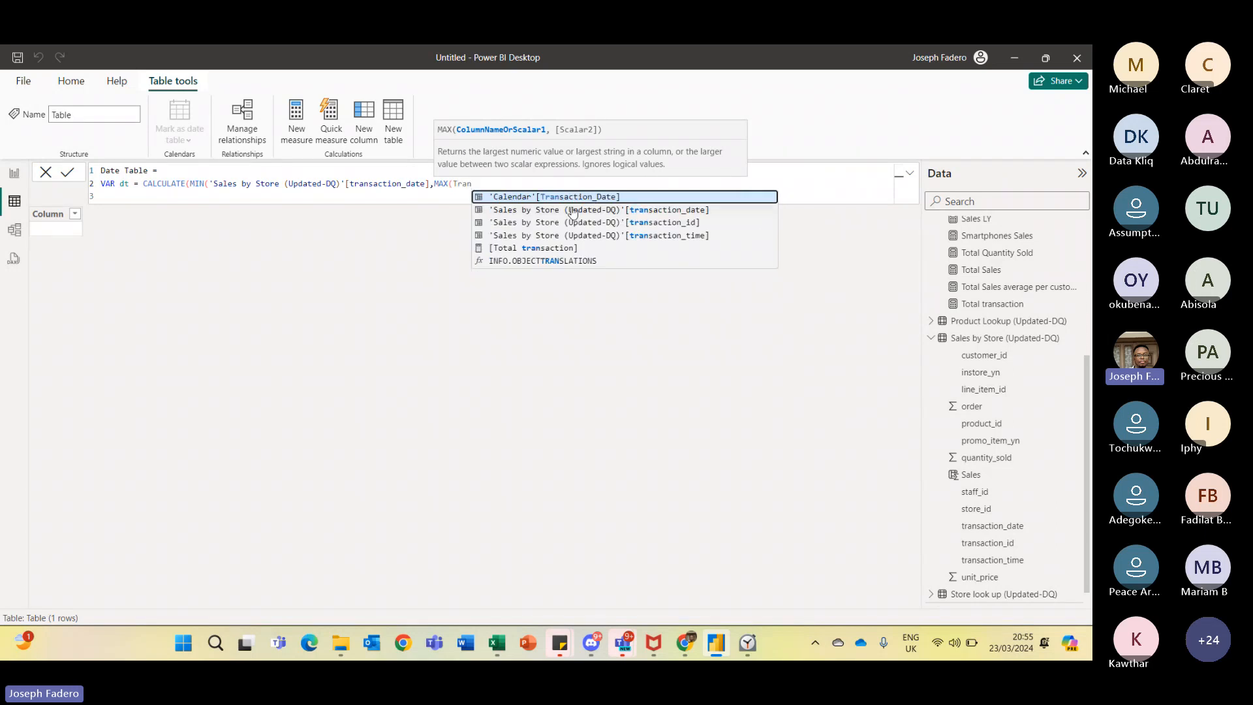
- Add MAX('Sales by Store (Updated-DQ)'[transaction_date]) as the second argument and close the MIN and outer parentheses
click(596, 209)
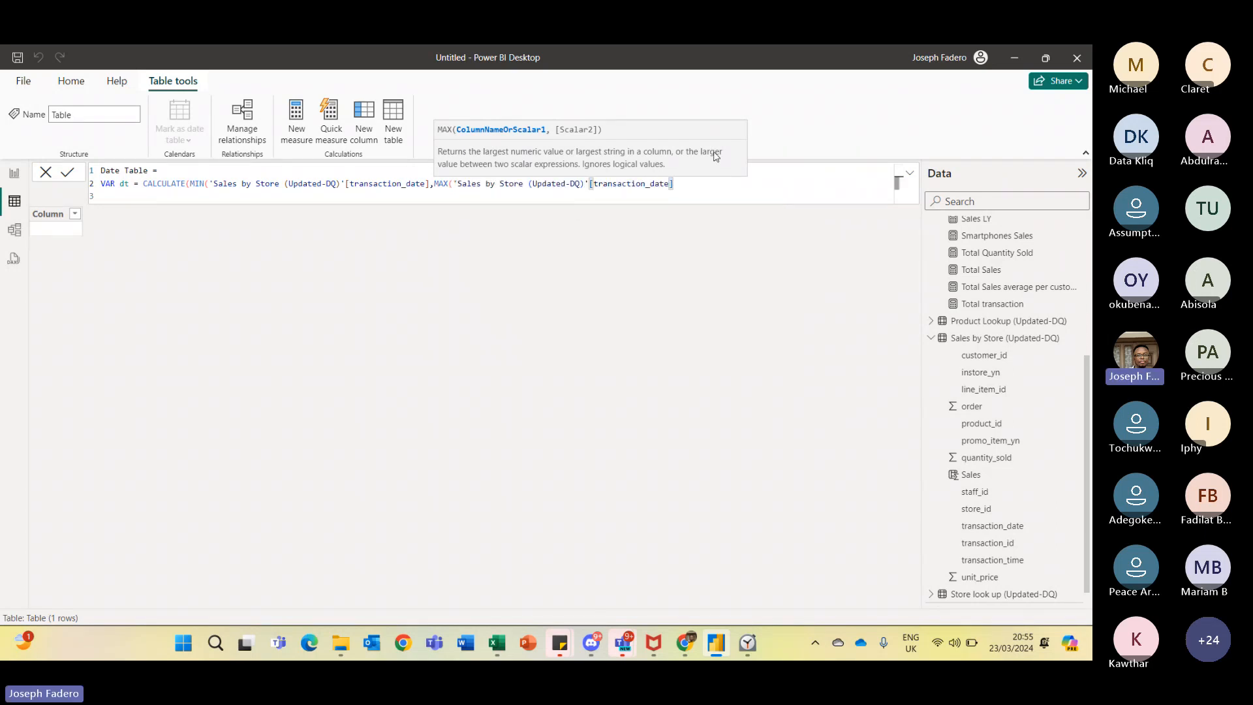
text())
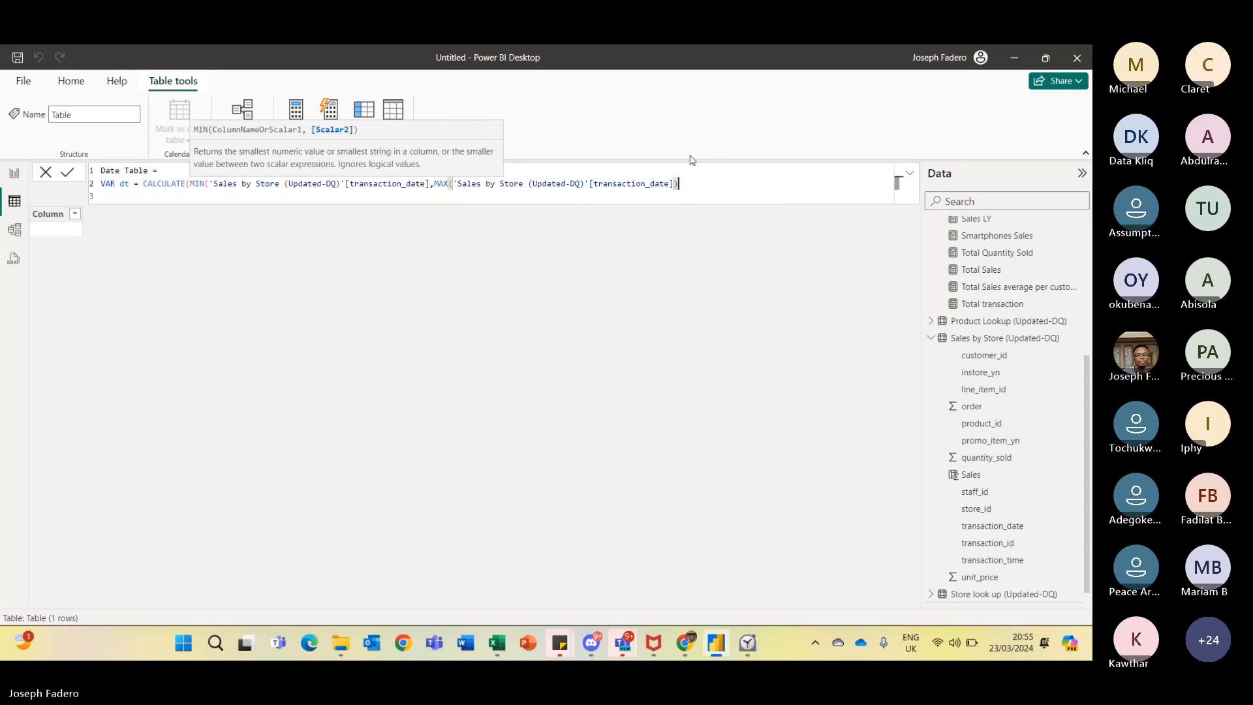
click(430, 183)
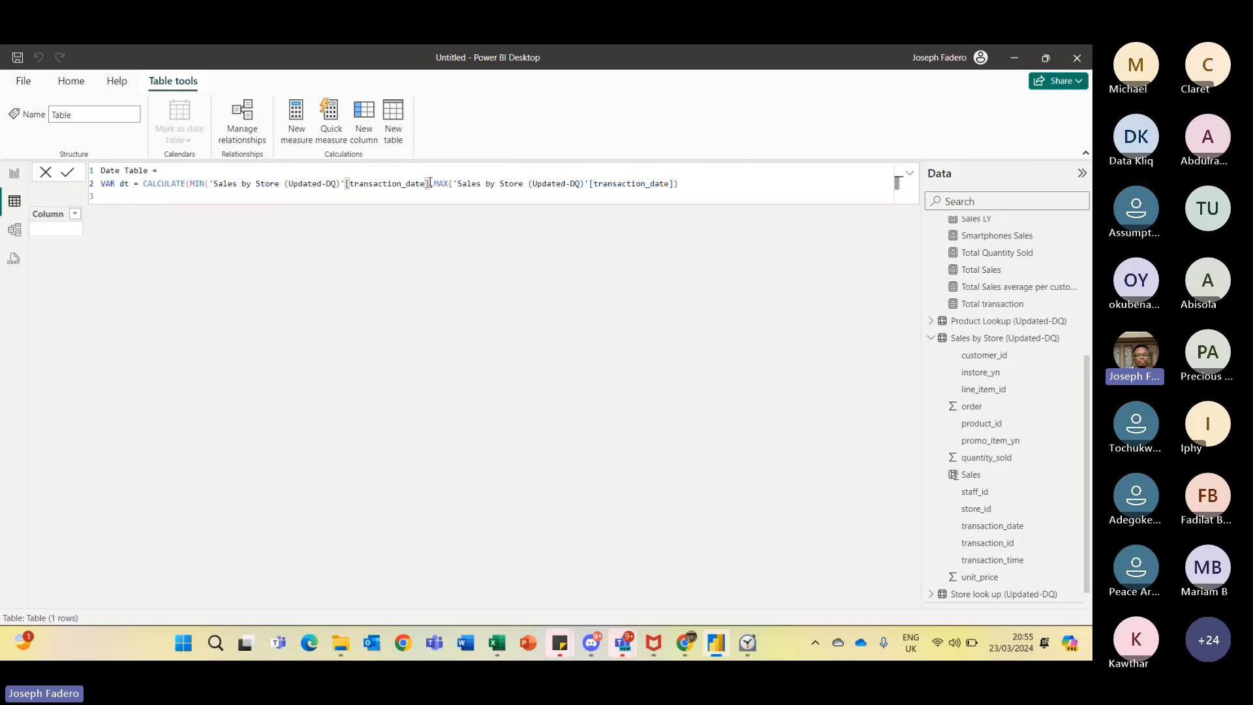
text(,)
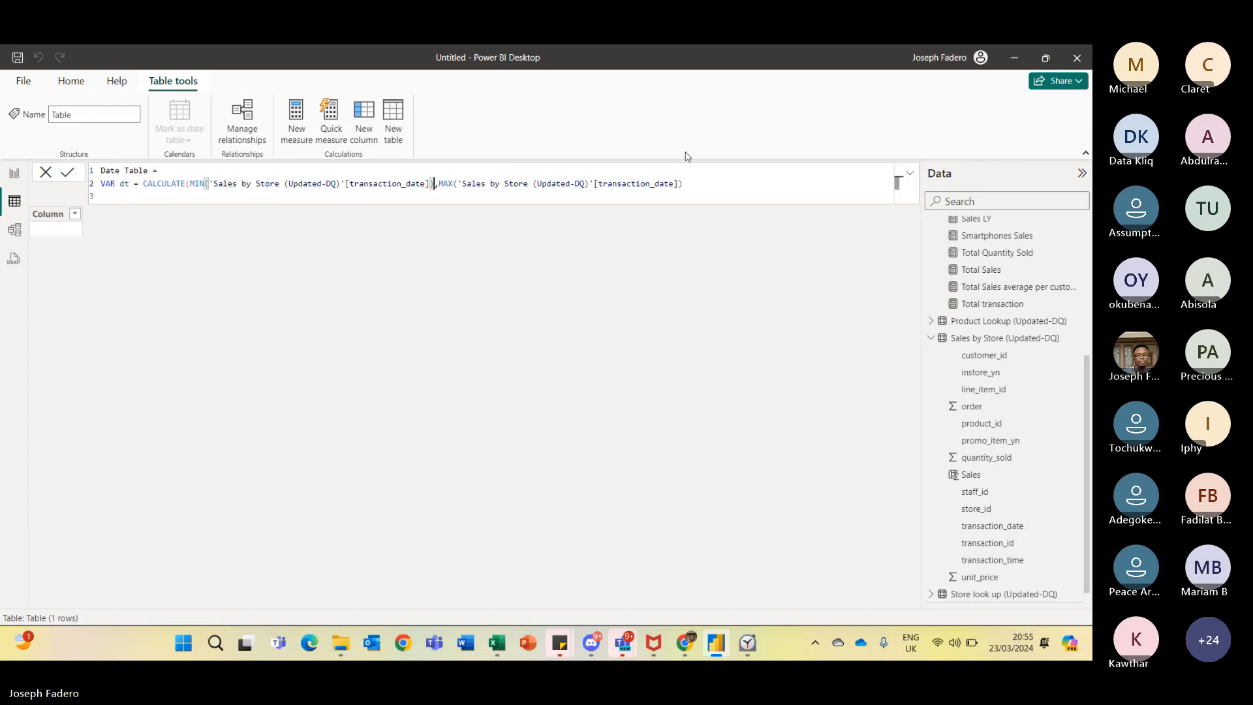
click(692, 183)
text())
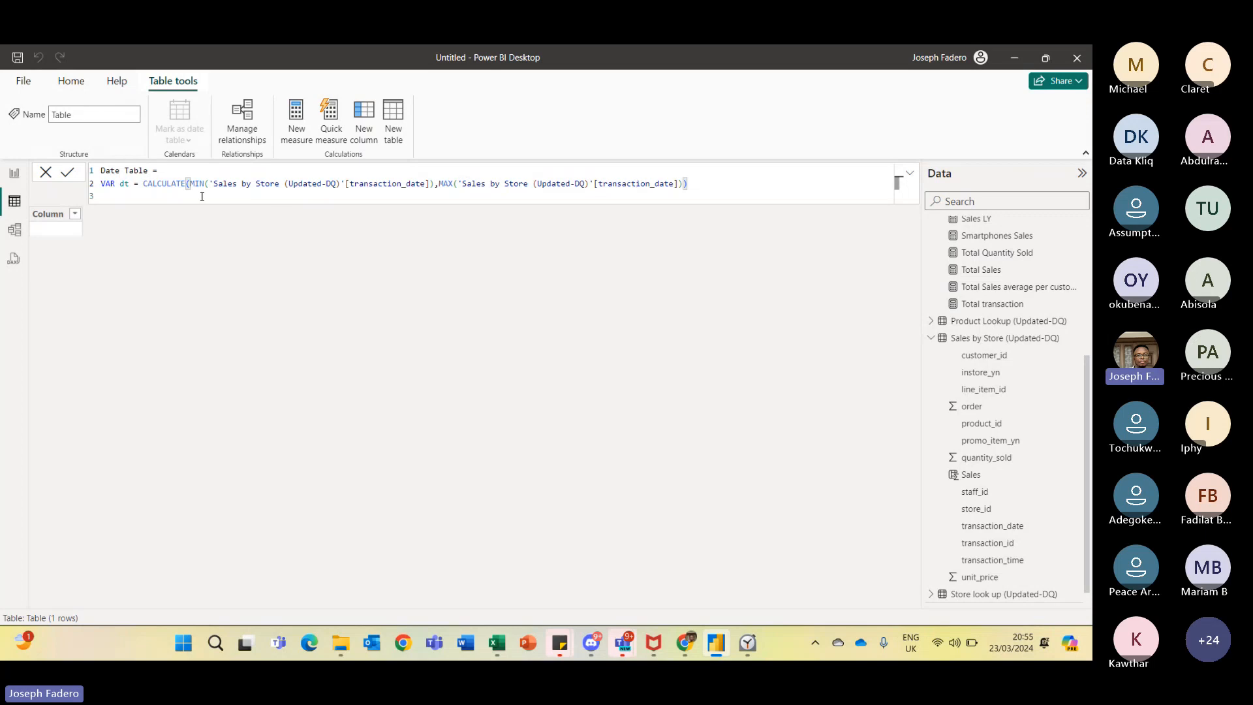
- Replace CALCULATE with CALENDAR in the dt variable declaration
click(186, 185)
key(BackSpace)
key(BackSpace)
key(BackSpace)
key(BackSpace)
key(BackSpace)
key(BackSpace)
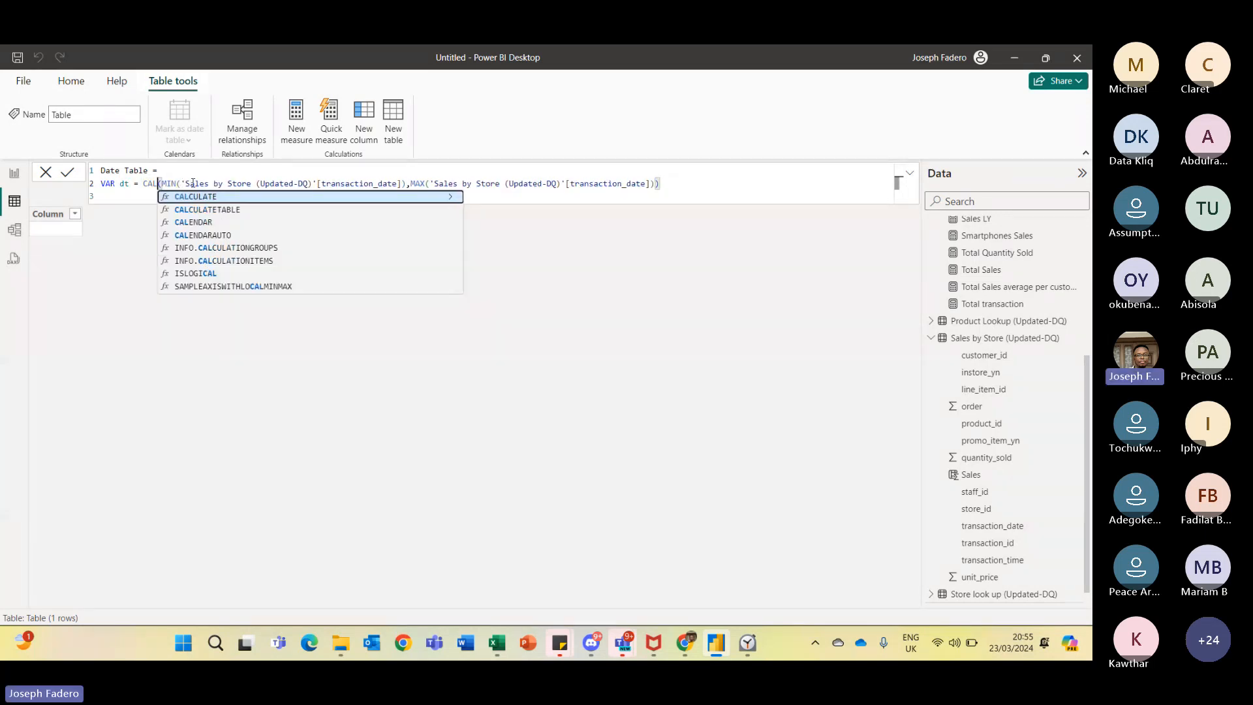
text(e)
key(Tab)
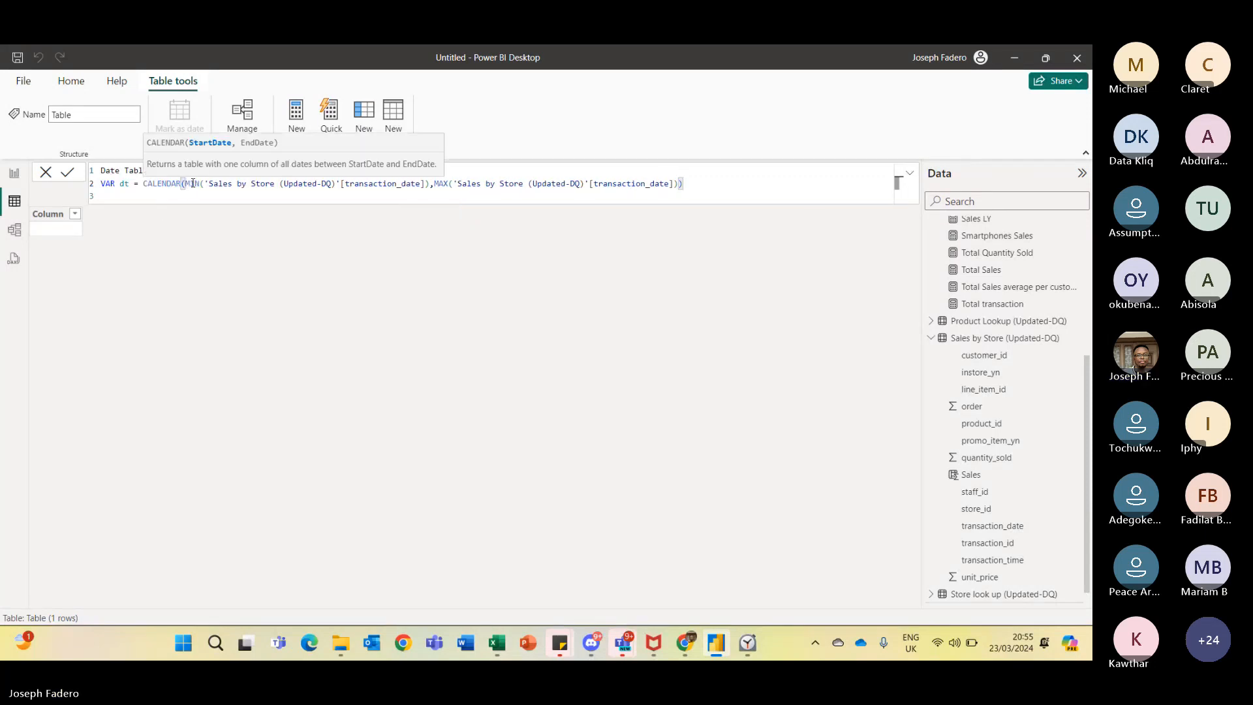
- Add a RETURN line after the variable declaration and start another line
click(692, 182)
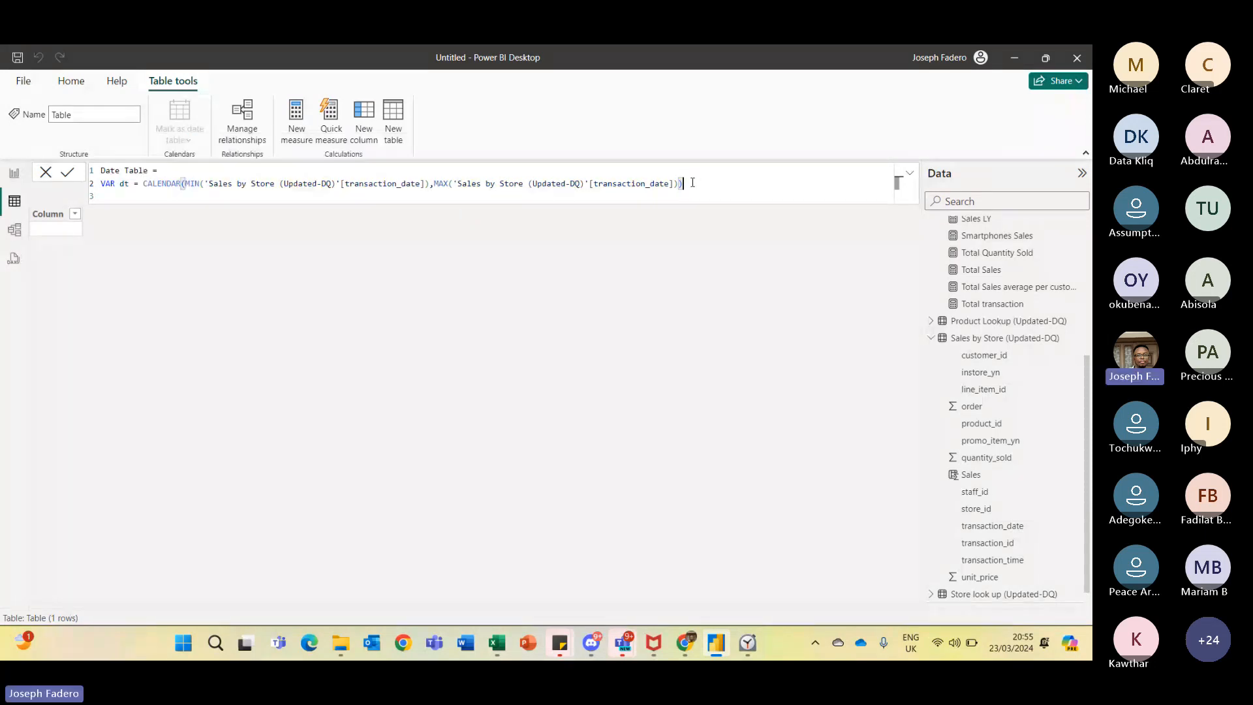
key(shift+Return)
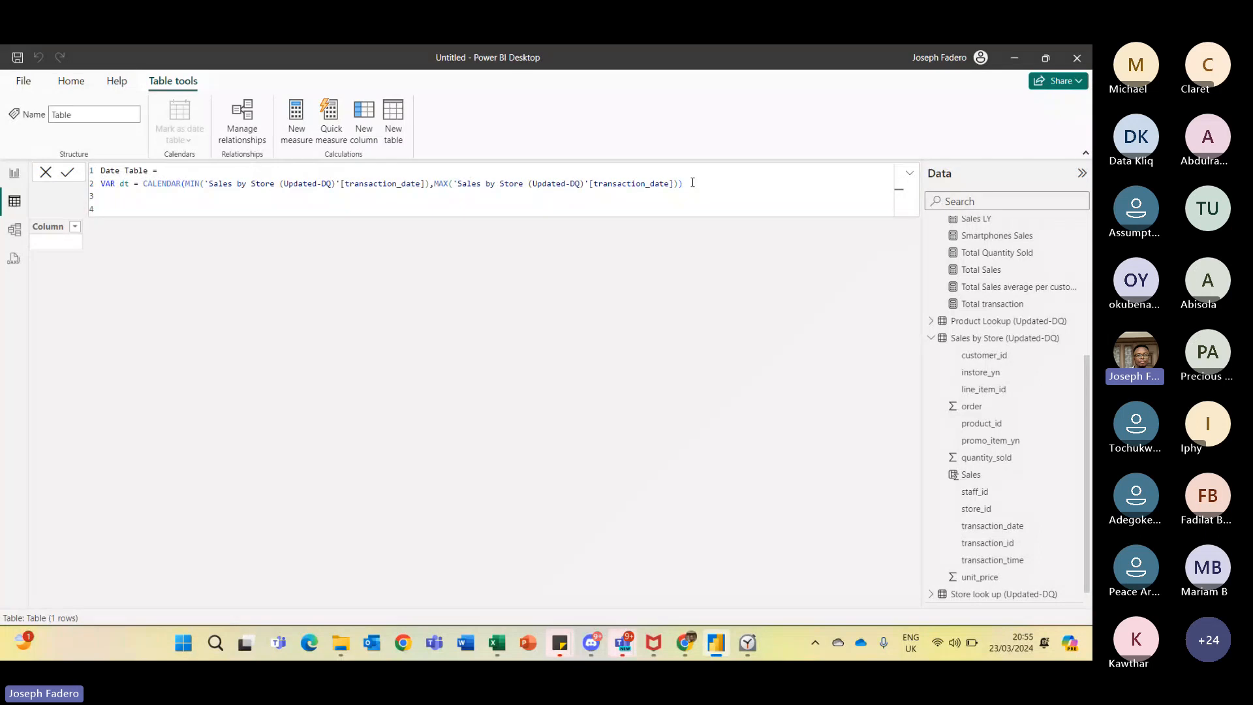
text(R)
key(Tab)
key(shift+Return)
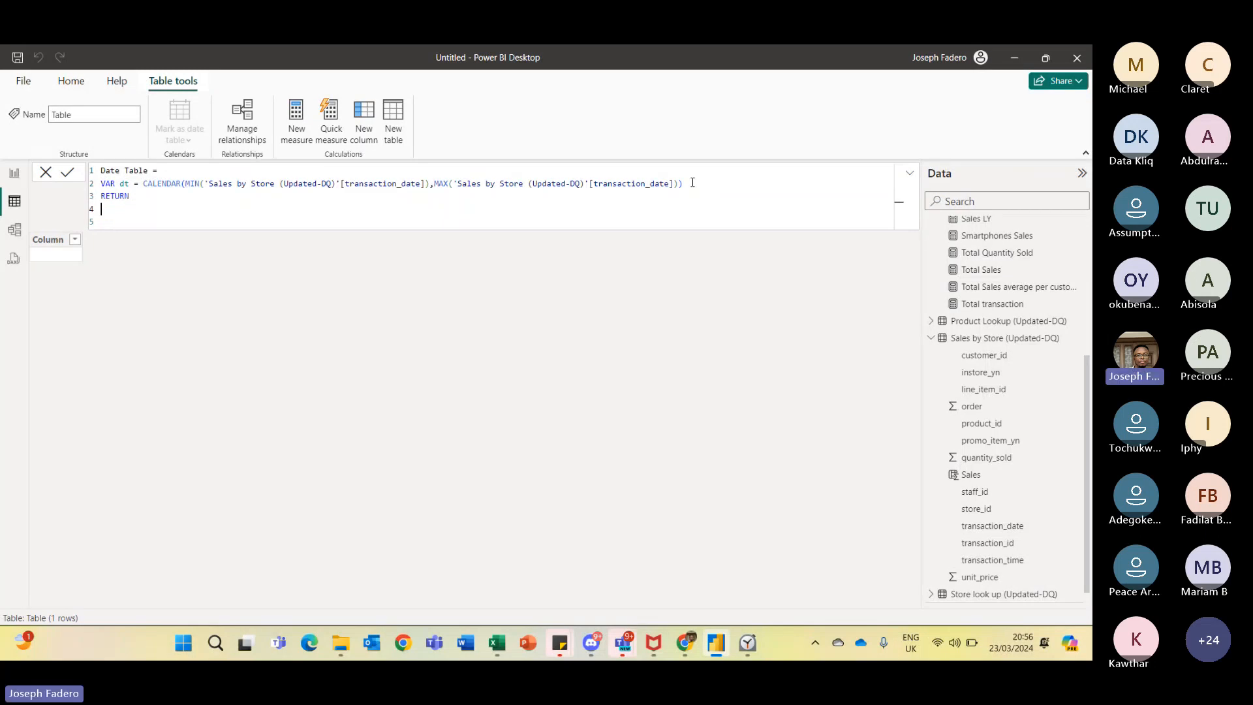
- Begin ADDCOLUMNS on the new line with the dt variable as its table argument
text(ADD)
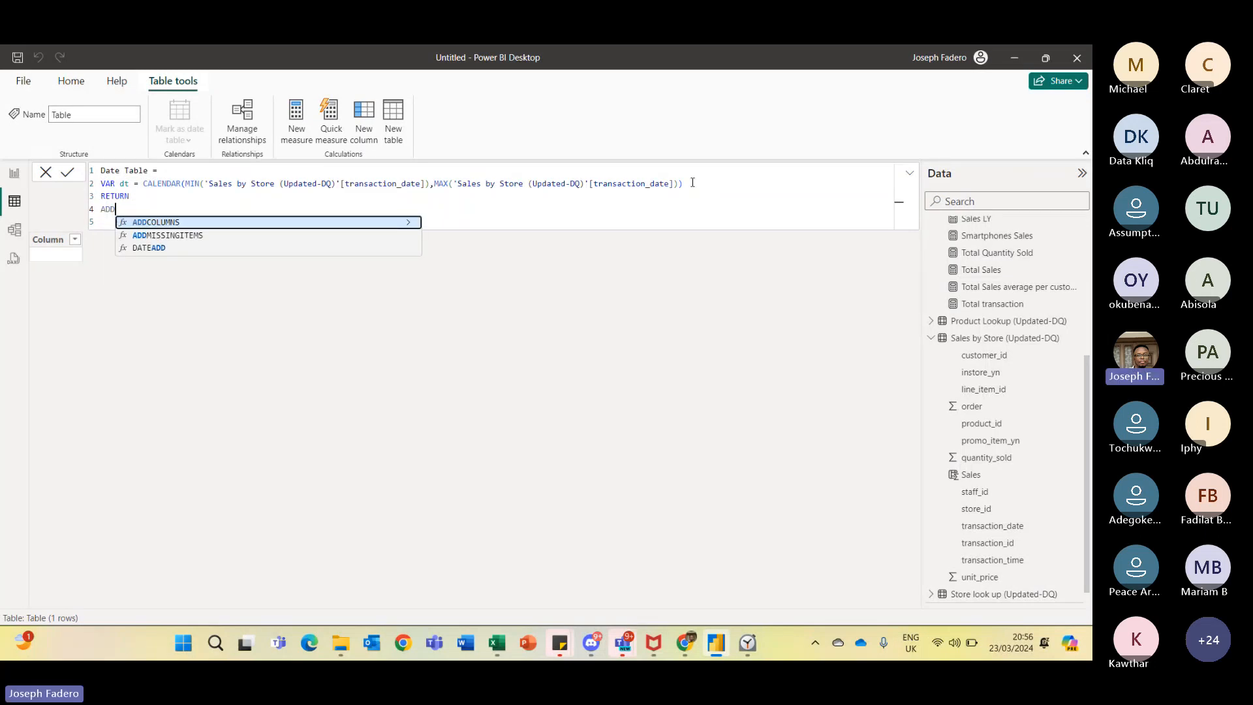
key(Tab)
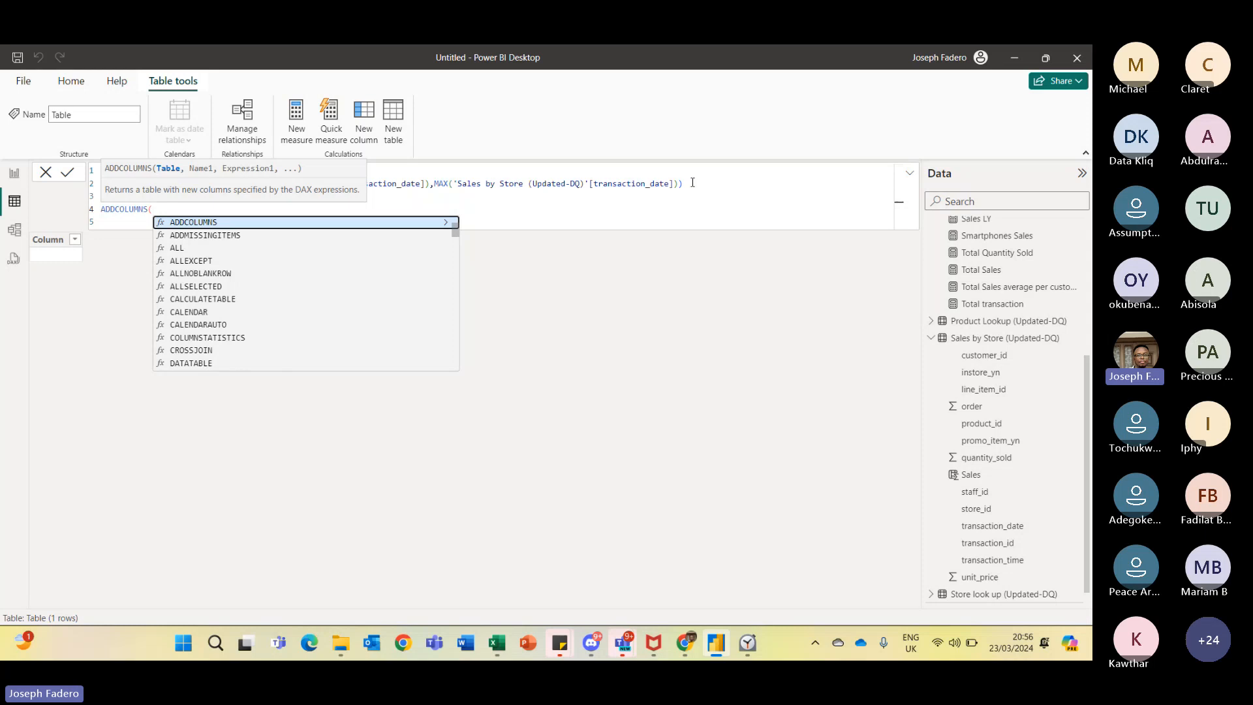
key(shift+Return)
key(shift+Return)
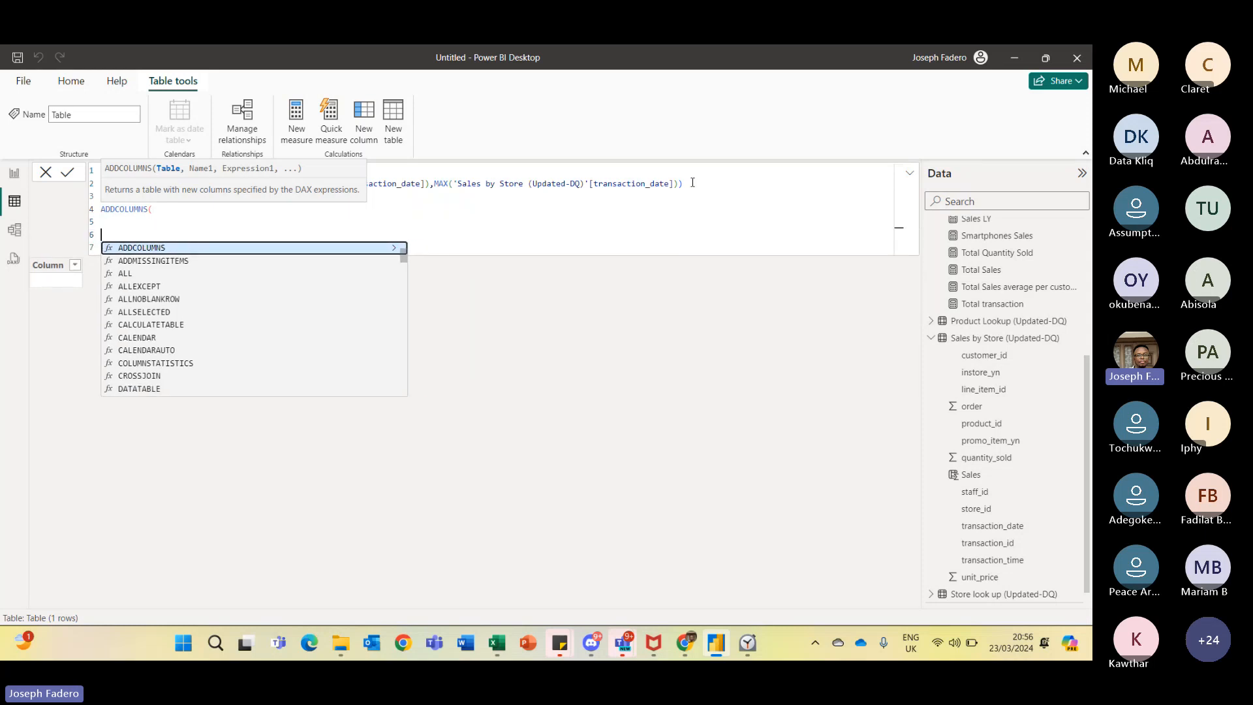
key(BackSpace)
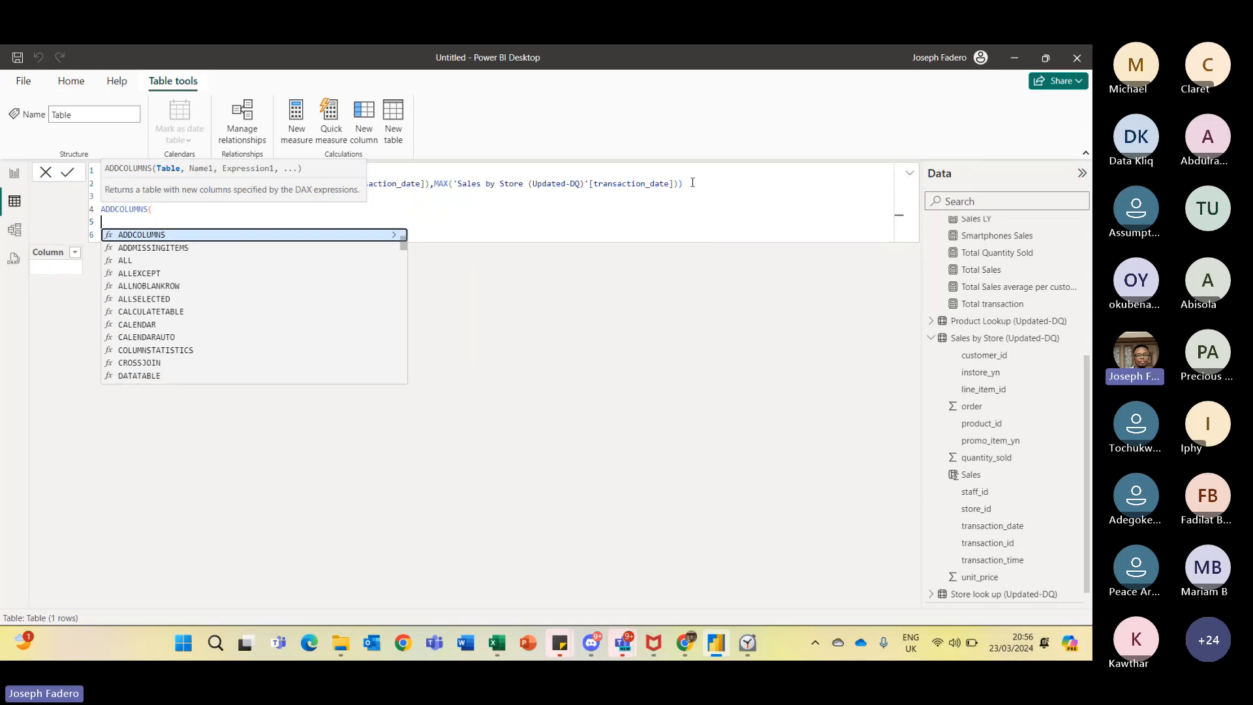
text(dt)
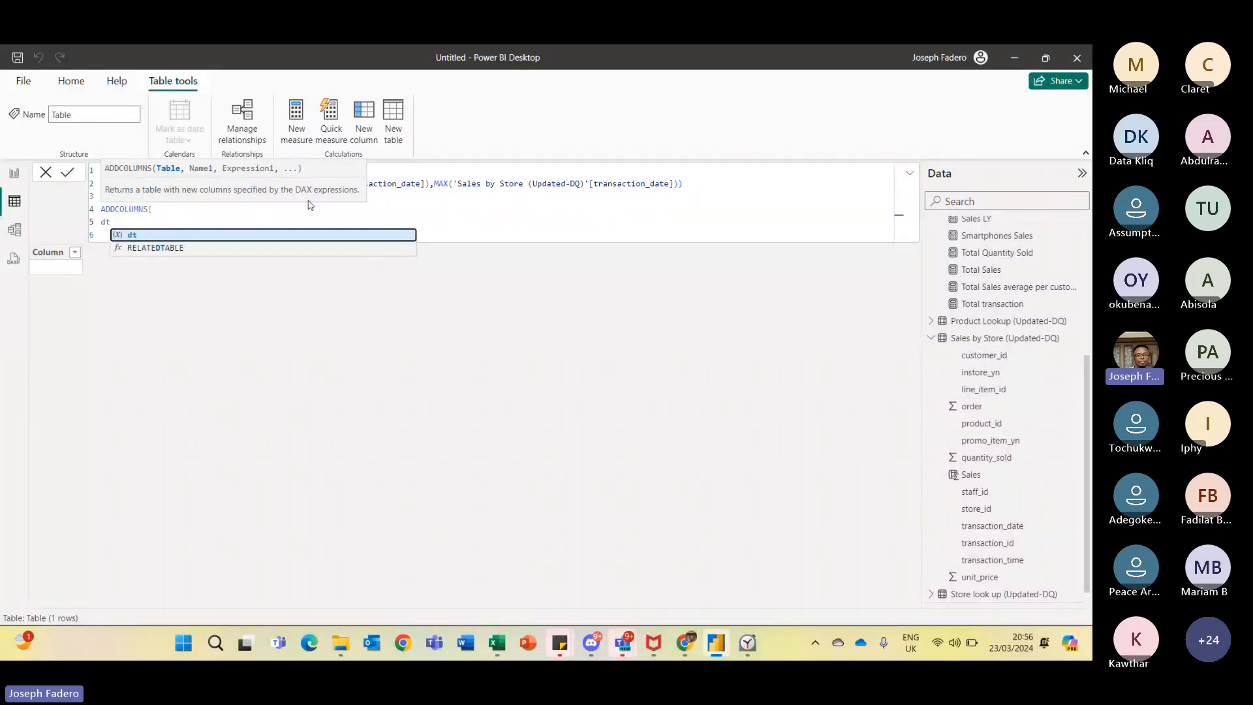
click(139, 236)
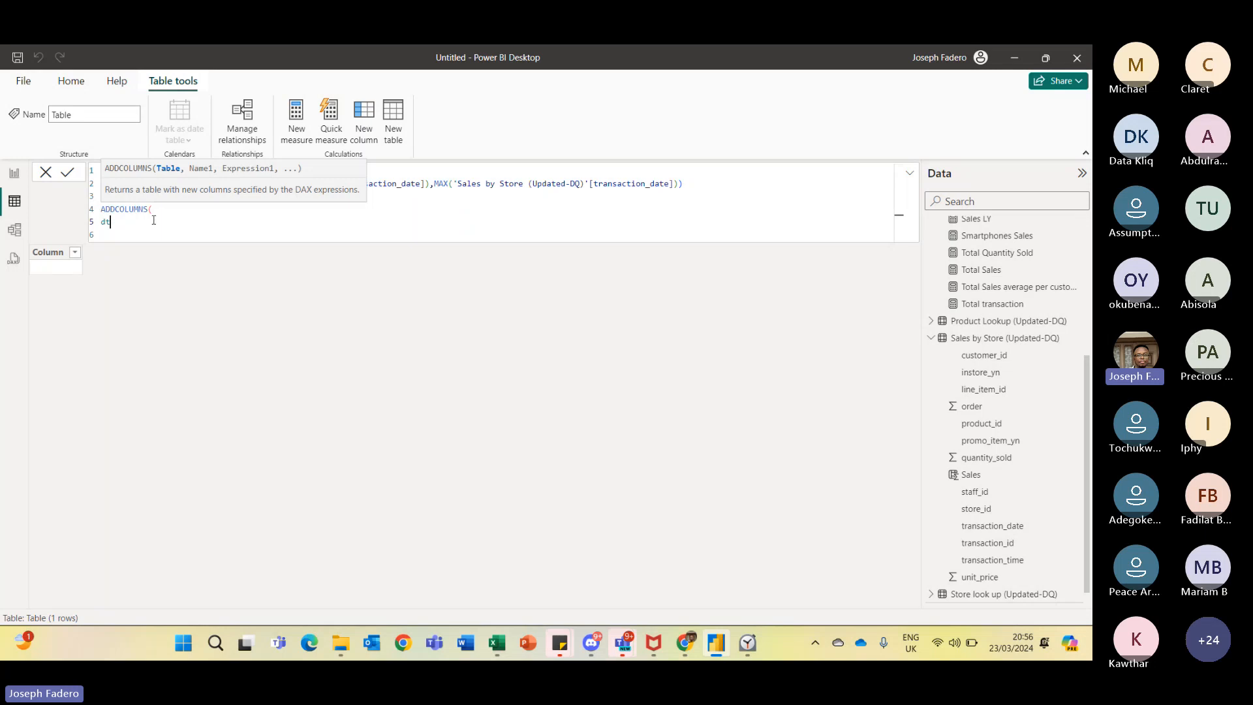
text(,)
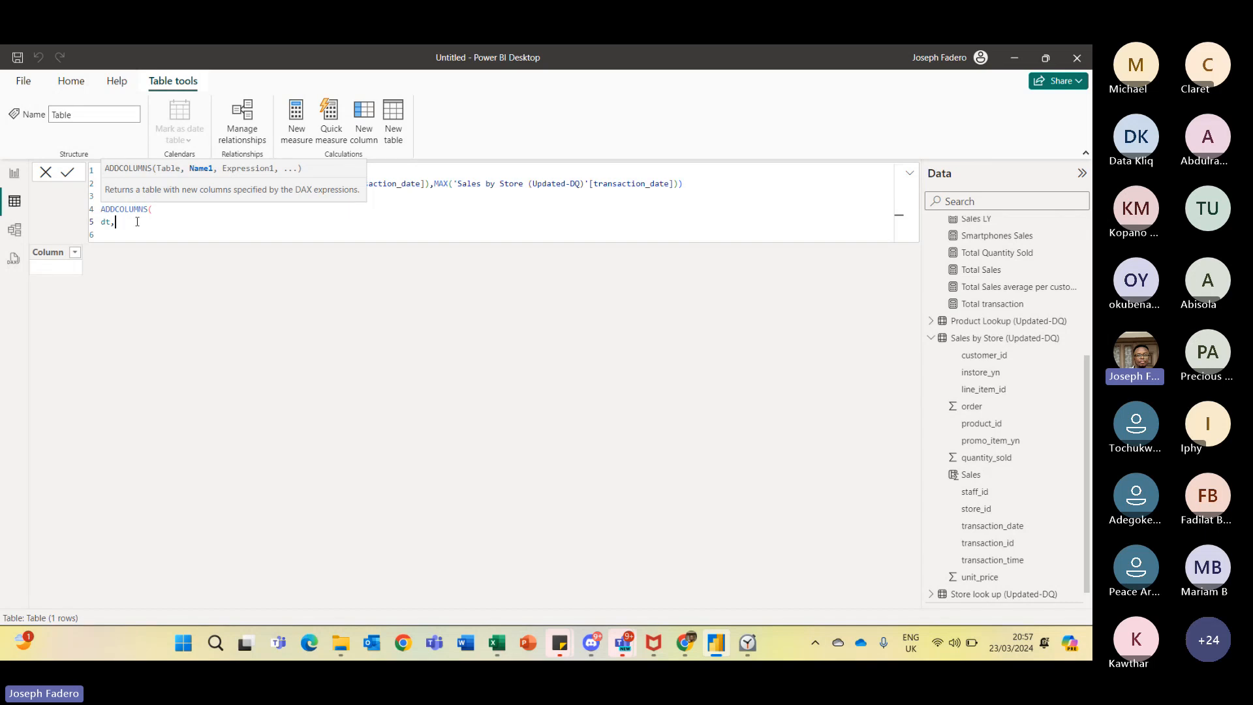
- Add a column named "Year" calculated as YEAR([Date]) inside ADDCOLUMNS
text("Year)
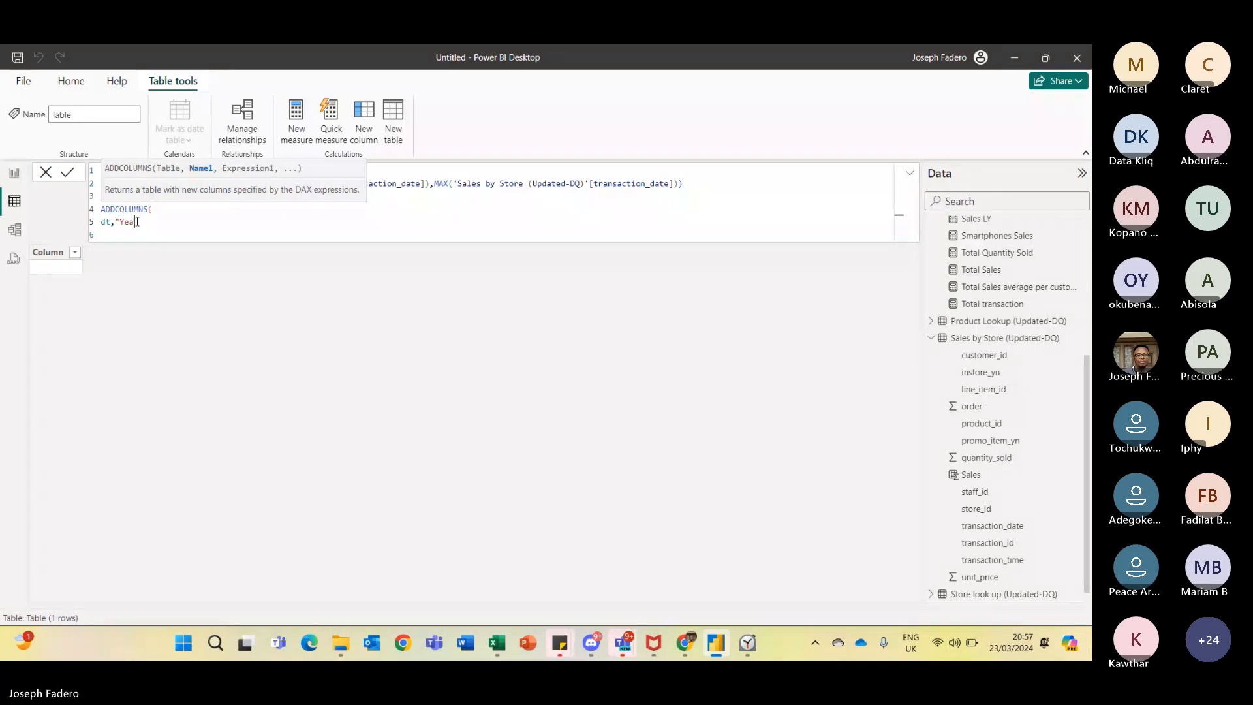
text(")
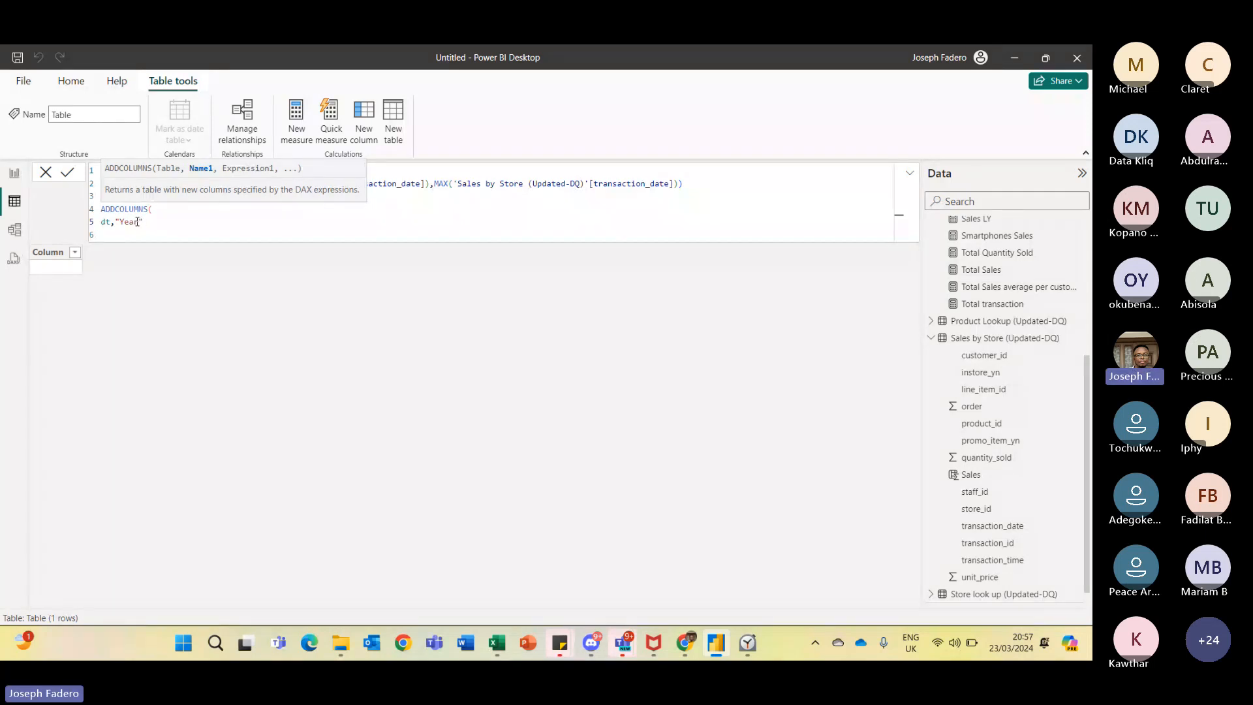
text(,Ye)
key(Tab)
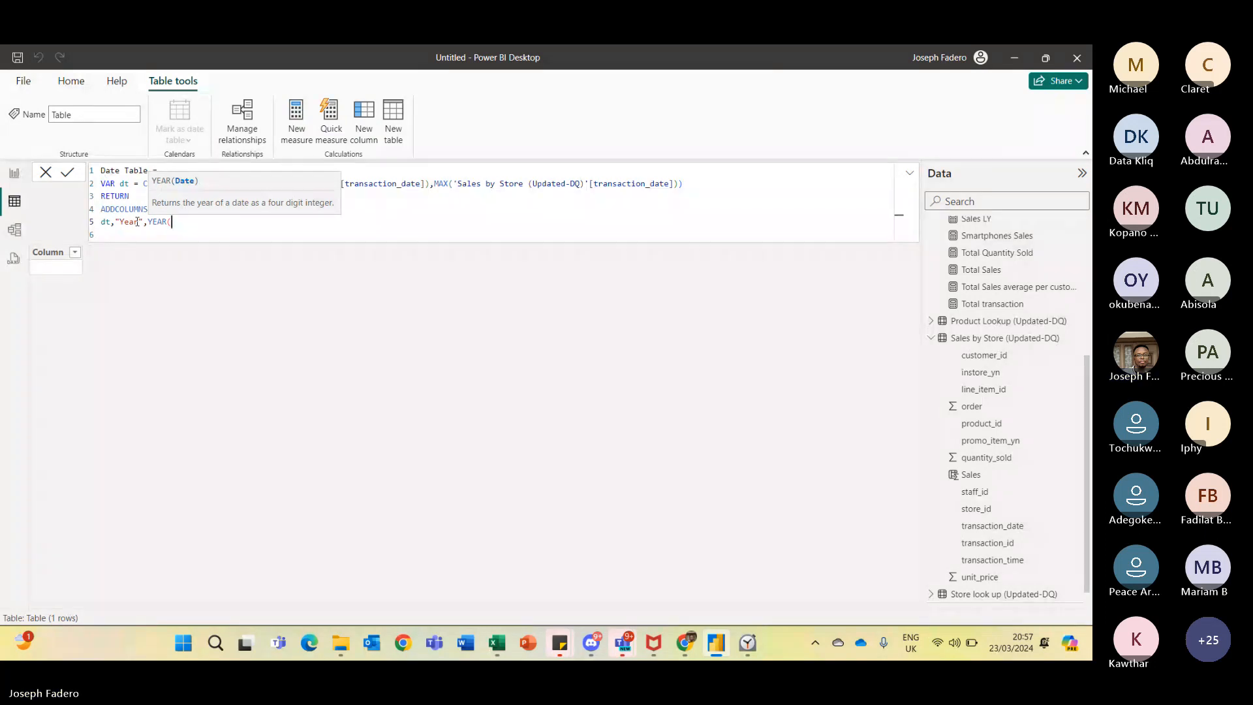
text([D)
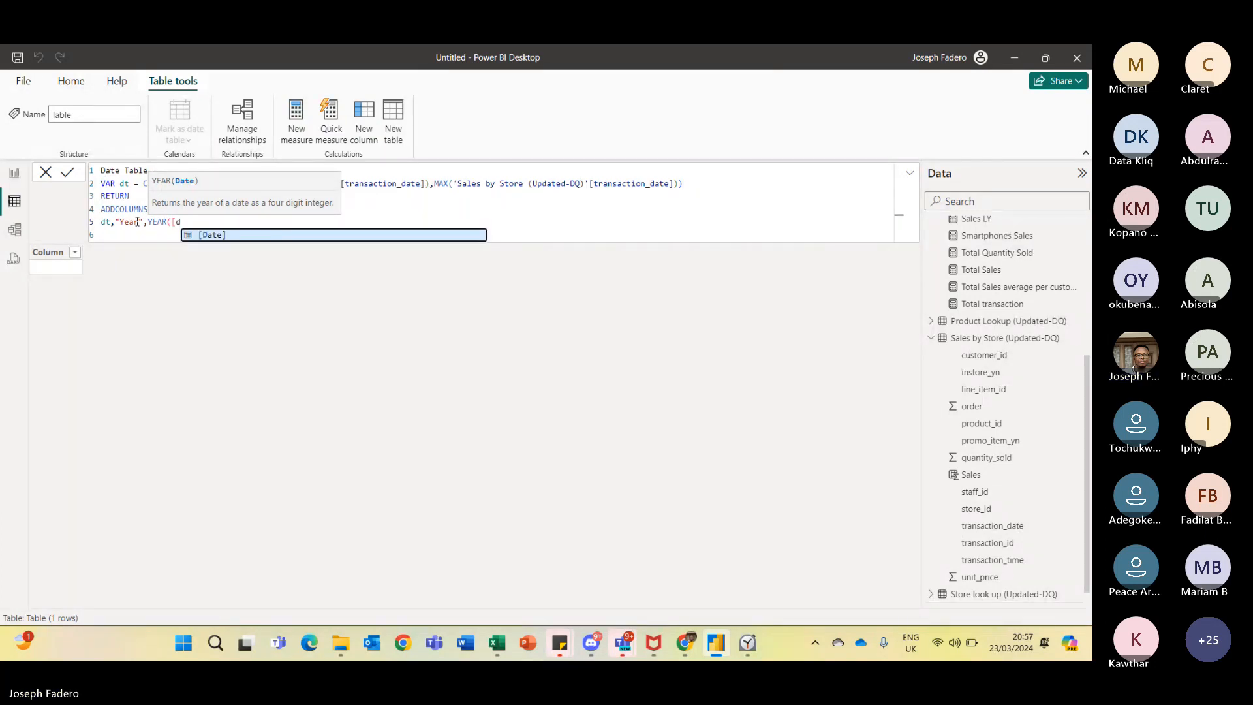
key(Tab)
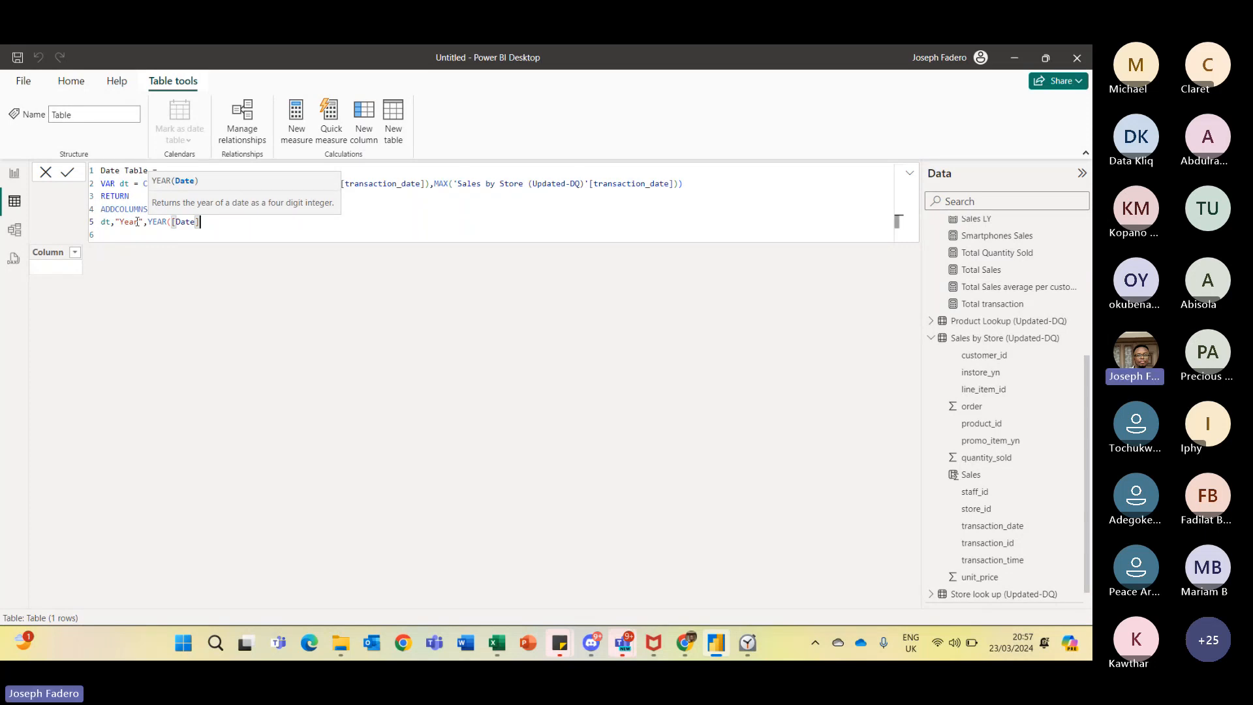
- Close the Year column's YEAR expression, add a separating comma, and start a new line for another column
text())
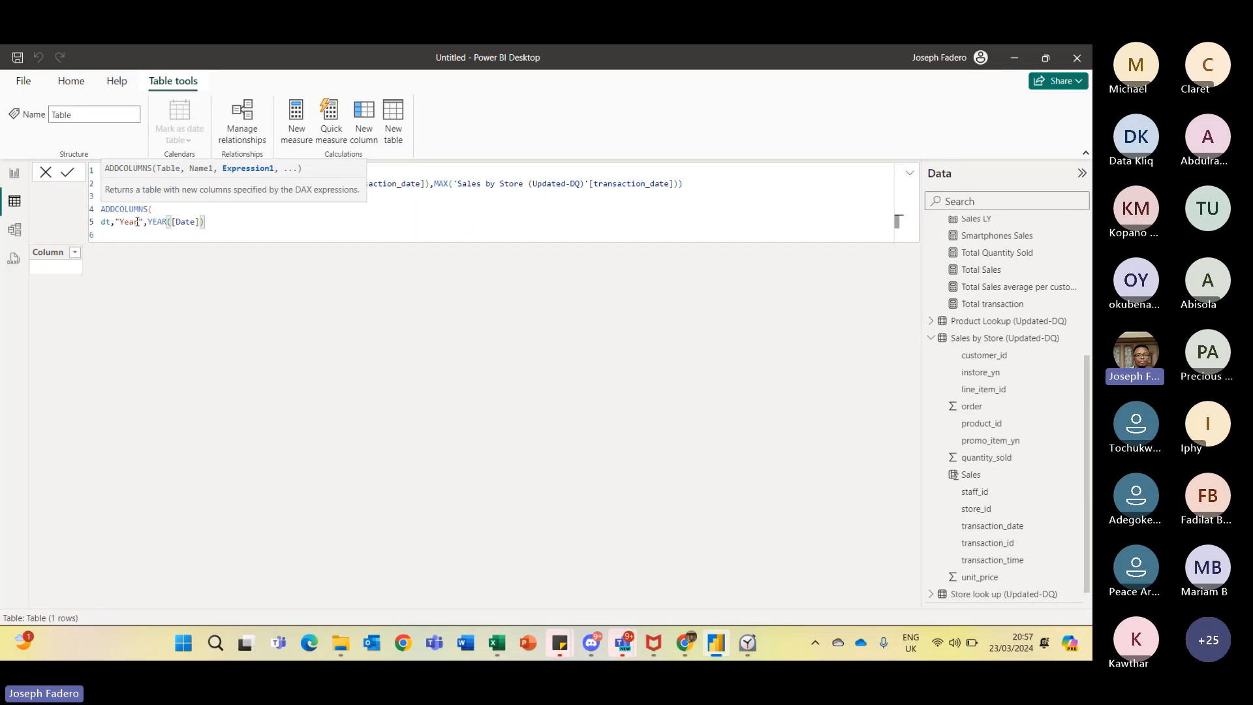
text(,)
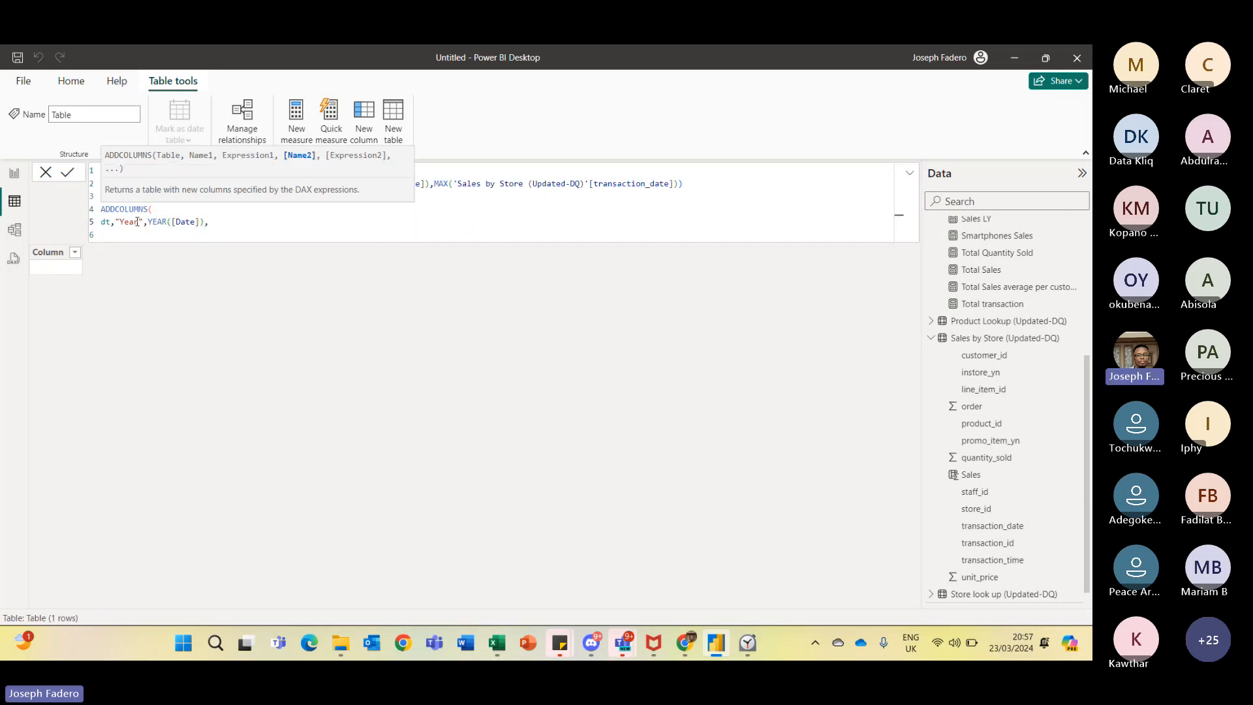
key(shift+Return)
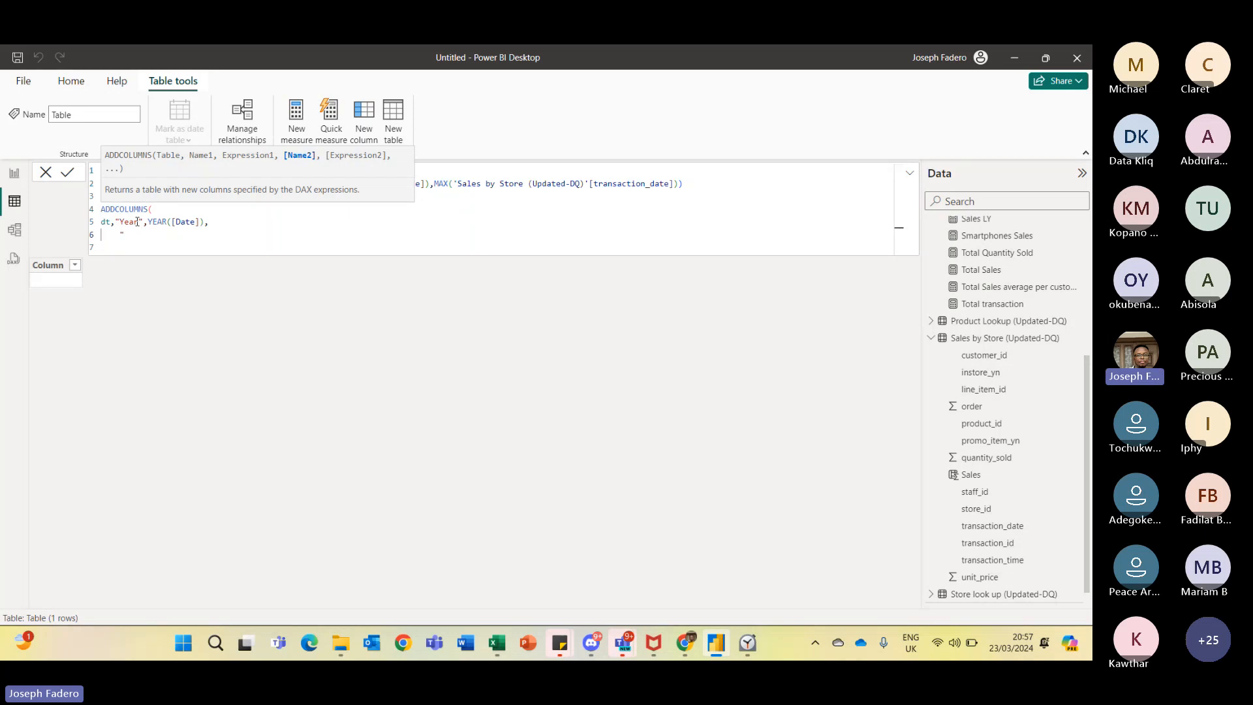
- Add a "Month Name" column calculated as FORMAT([Date],"mmm"), close ADDCOLUMNS, and commit the Date Table formula
text(Month)
text( Name)
text(@)
text(,)
text( Forma)
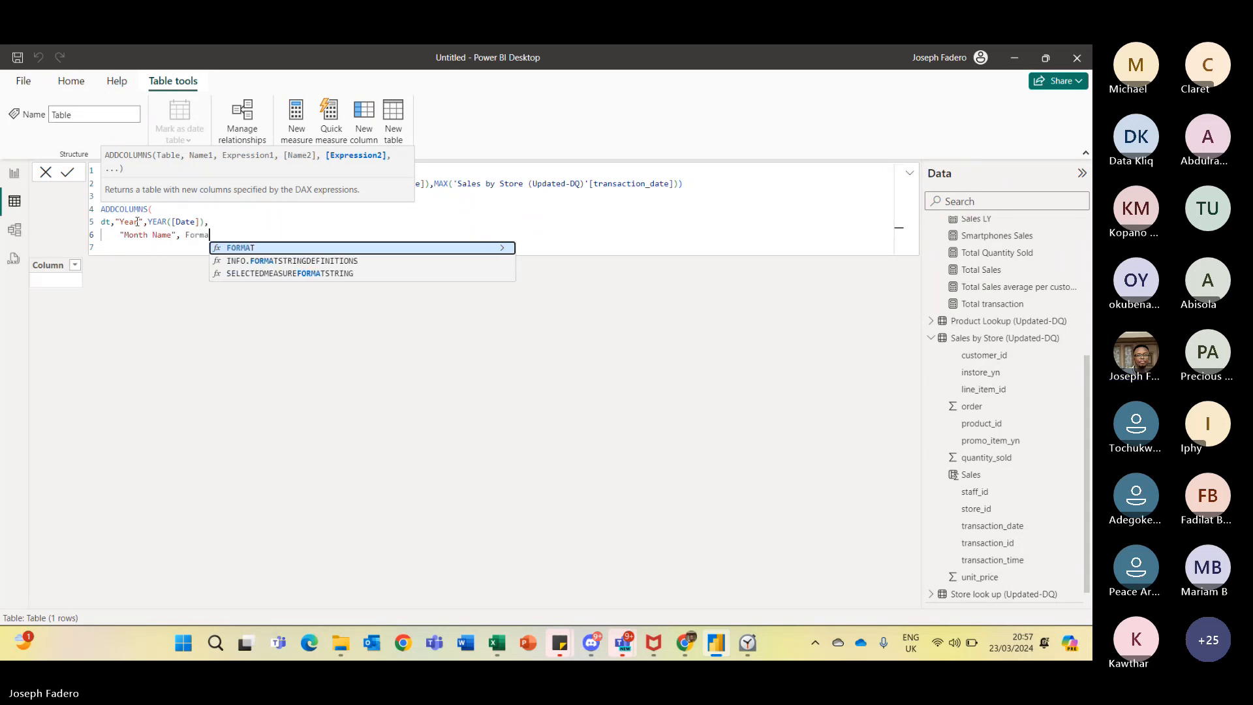
key(Tab)
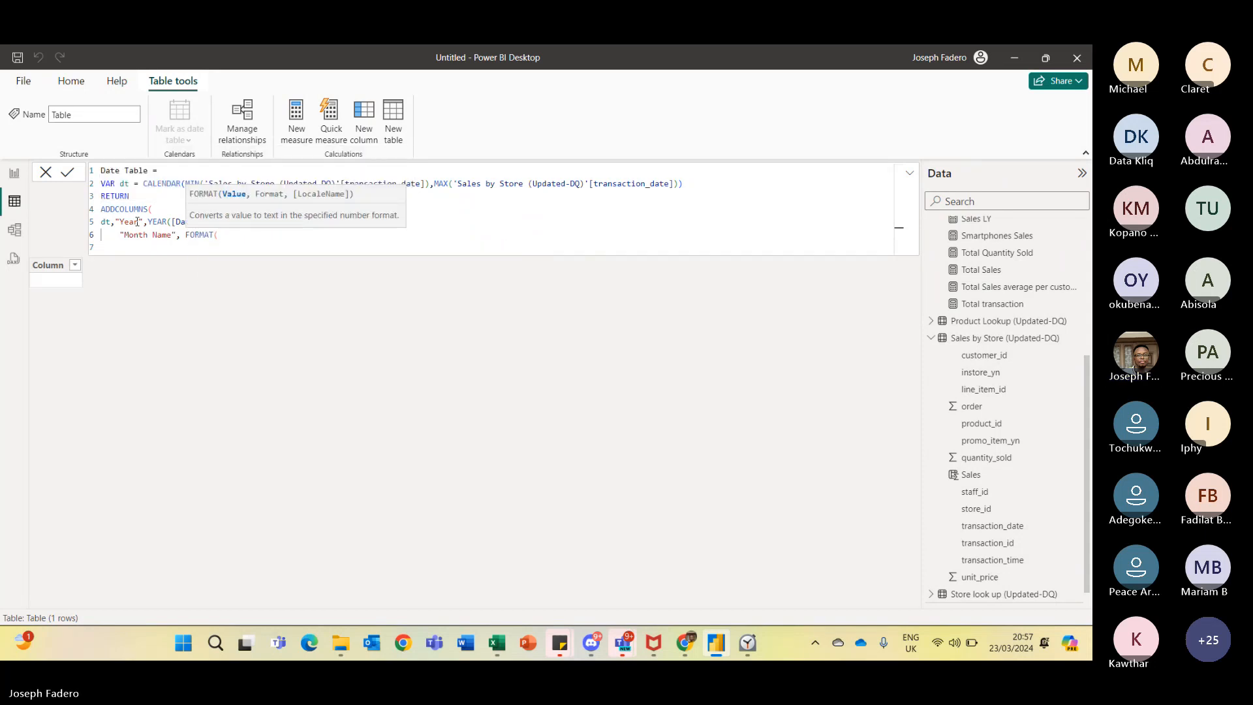
text([dat)
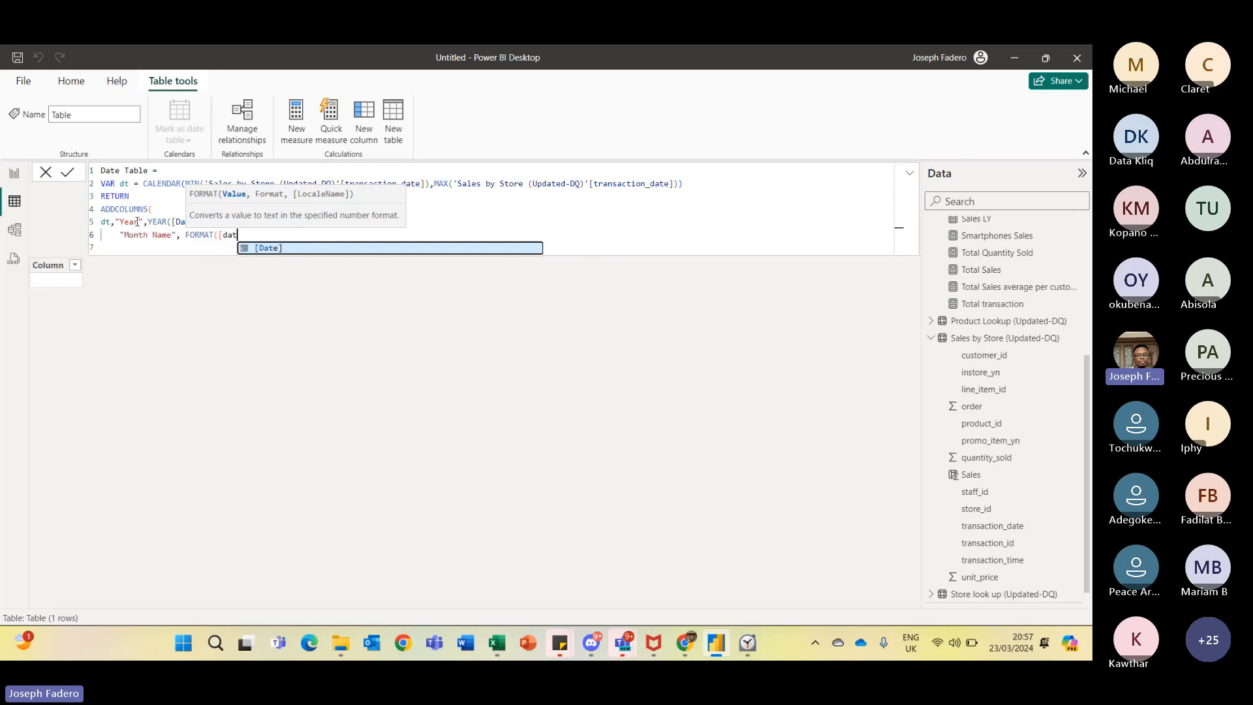
key(Tab)
text(,)
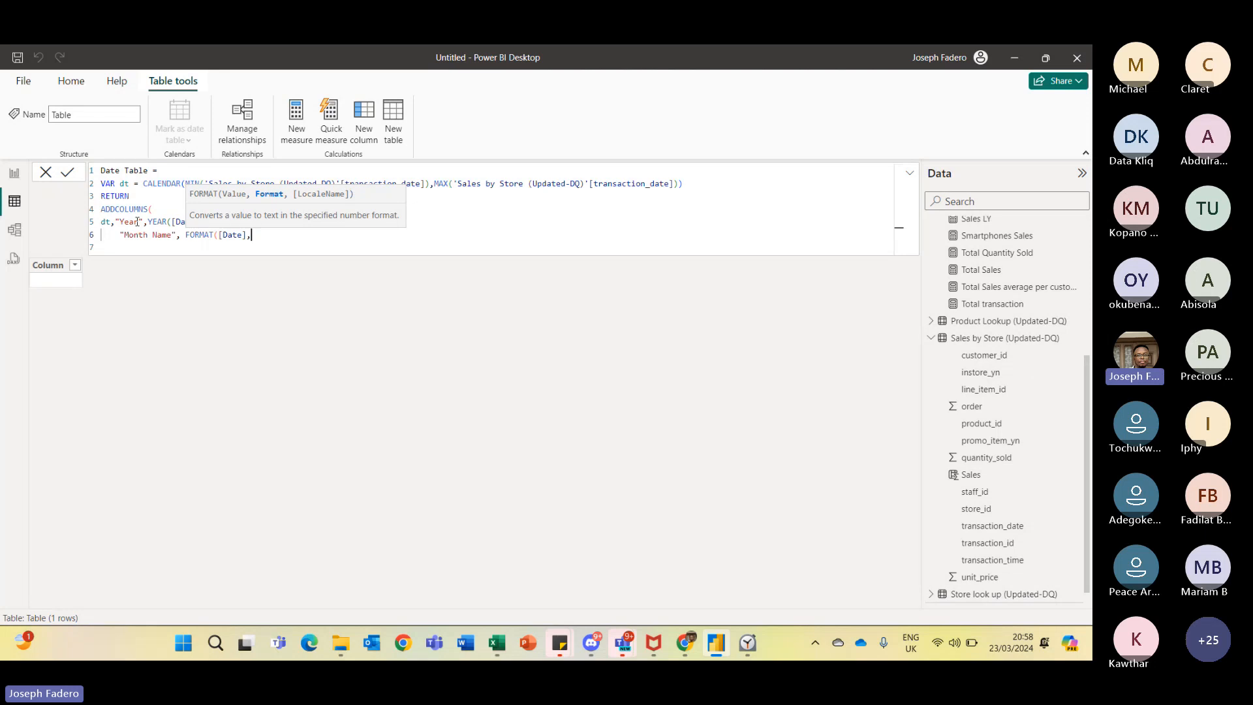
text(")
key(BackSpace)
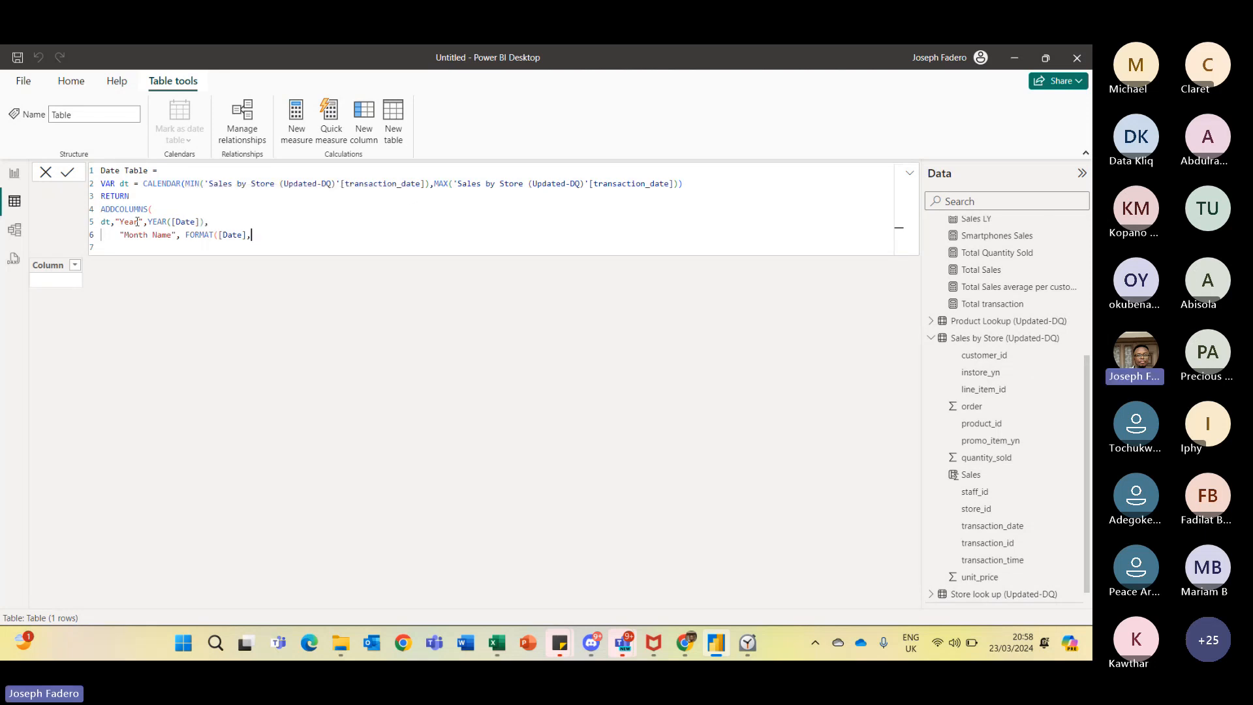
text("mmm"))
text())
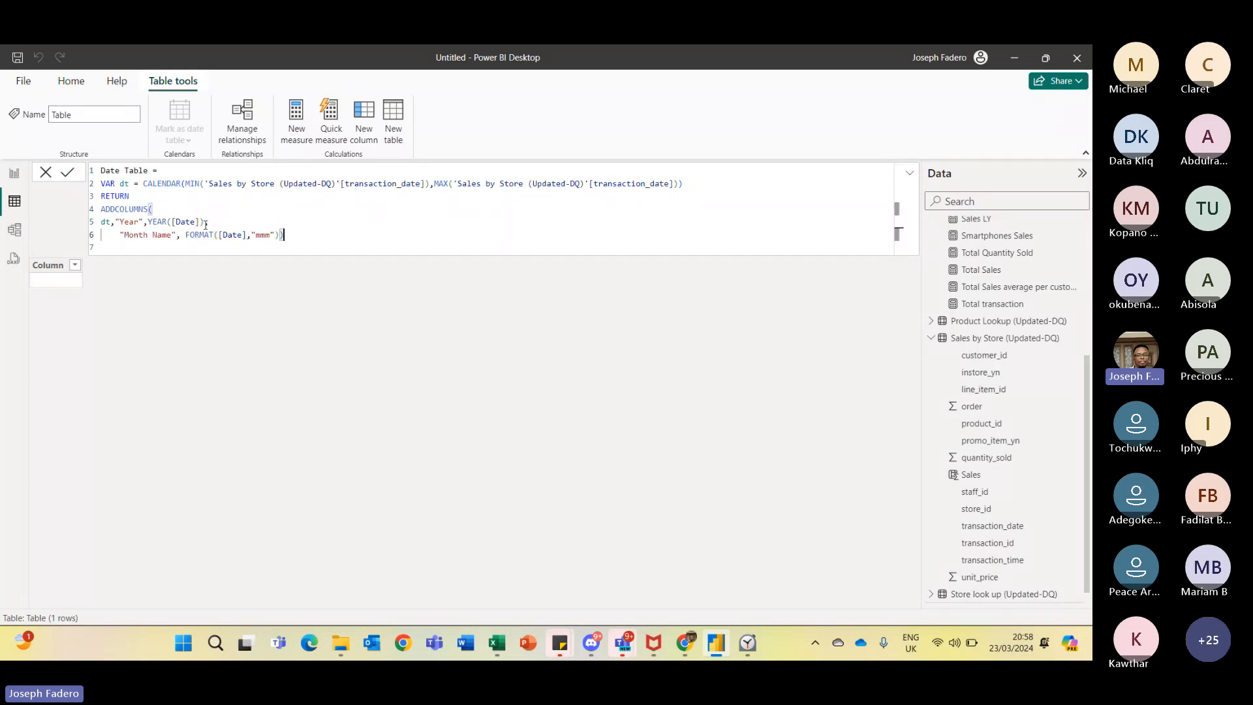
click(68, 173)
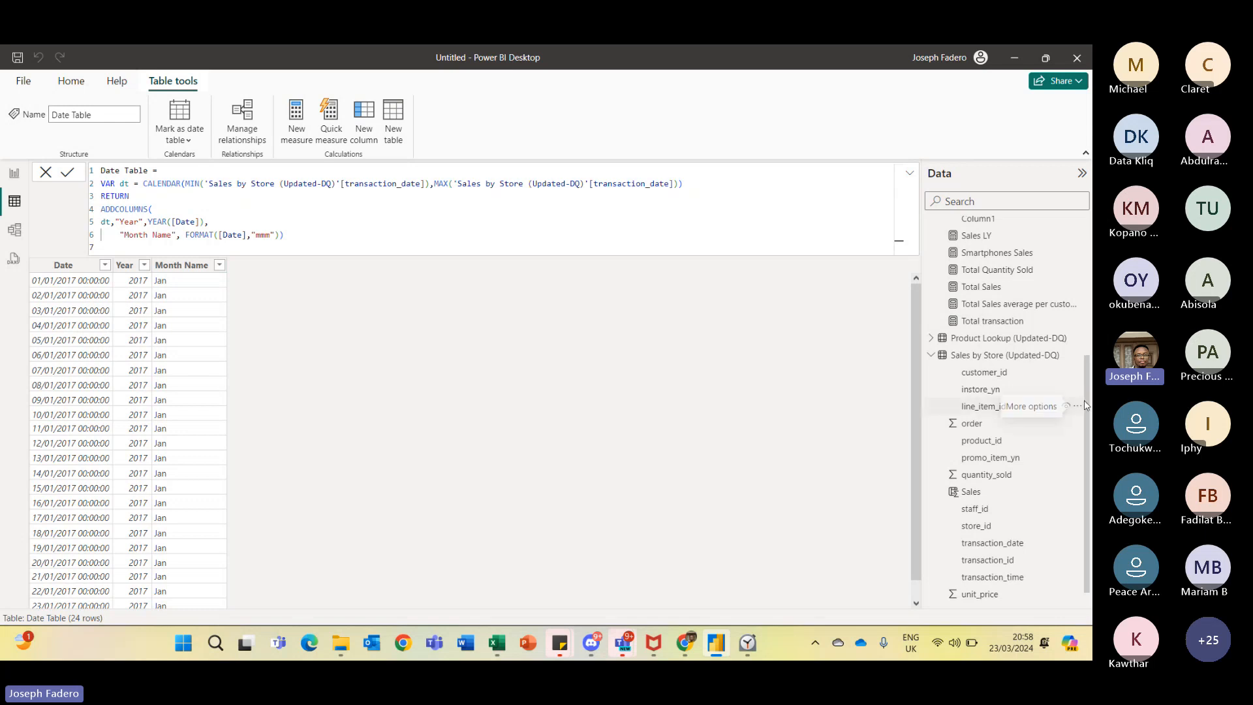
scroll(1088, 403, down, 2)
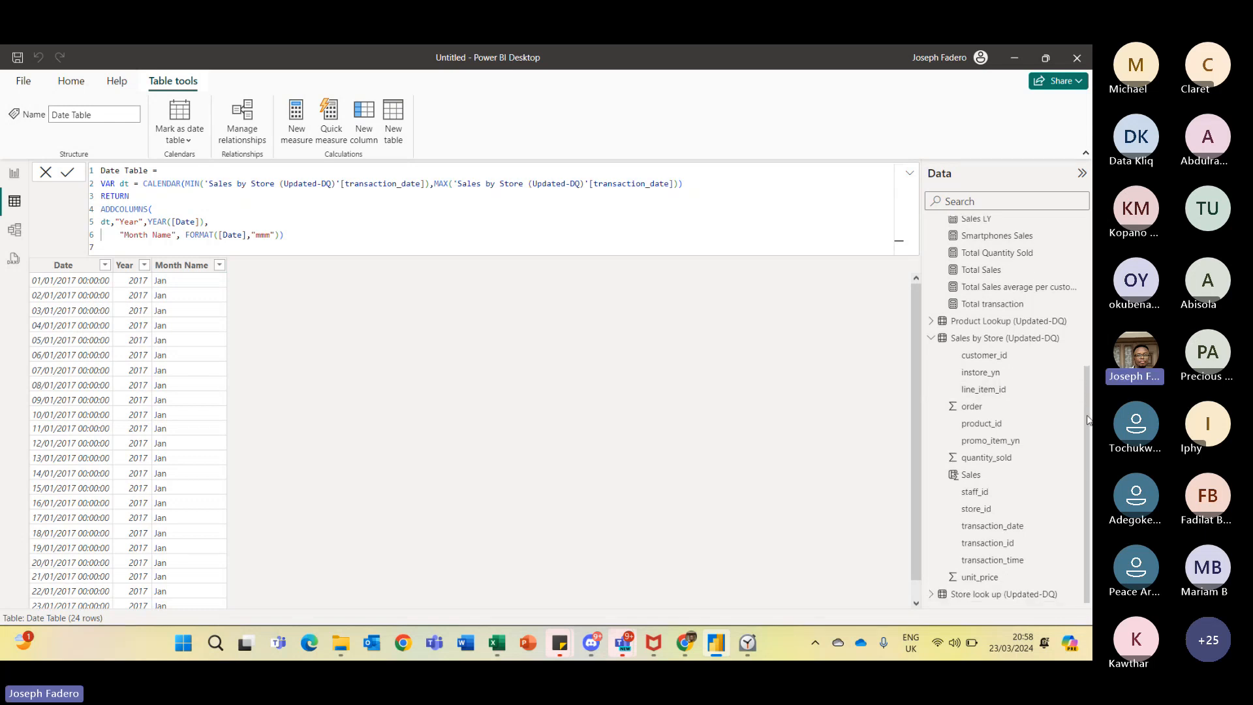
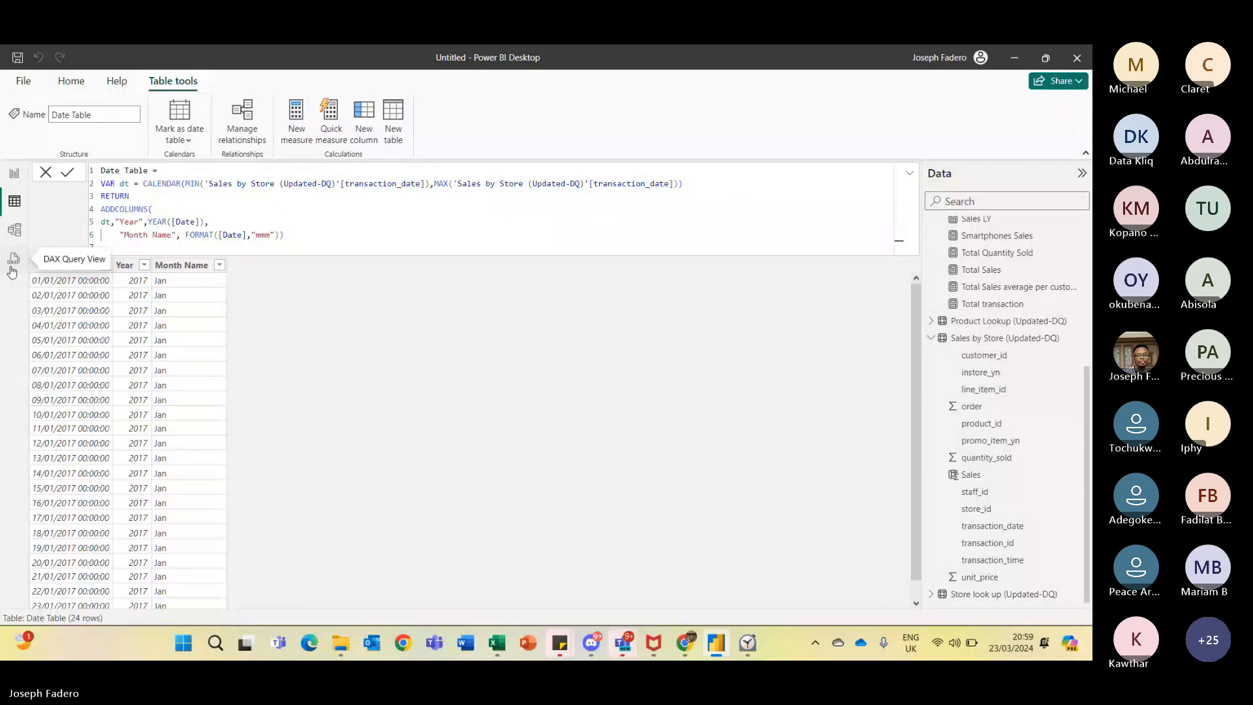
- Open the DAX query view and run the Define and evaluate quick query for the Total Quantity Sold measure
click(12, 268)
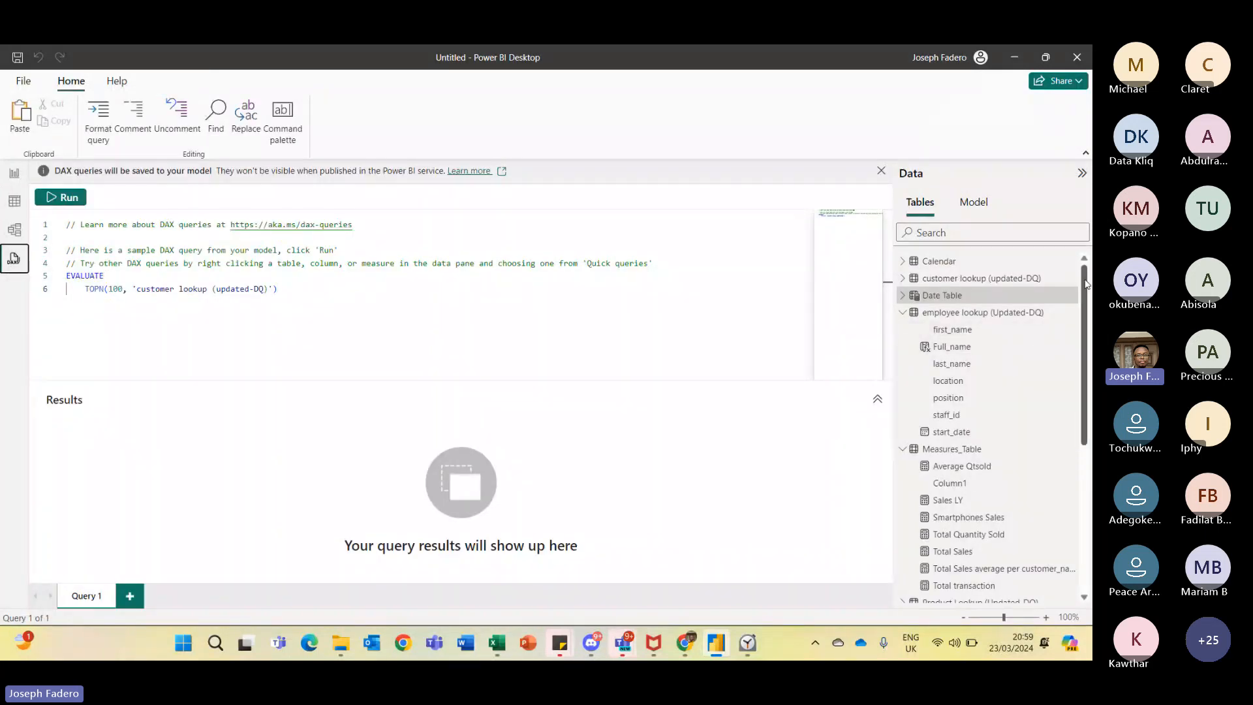
drag(1089, 282, 1070, 358)
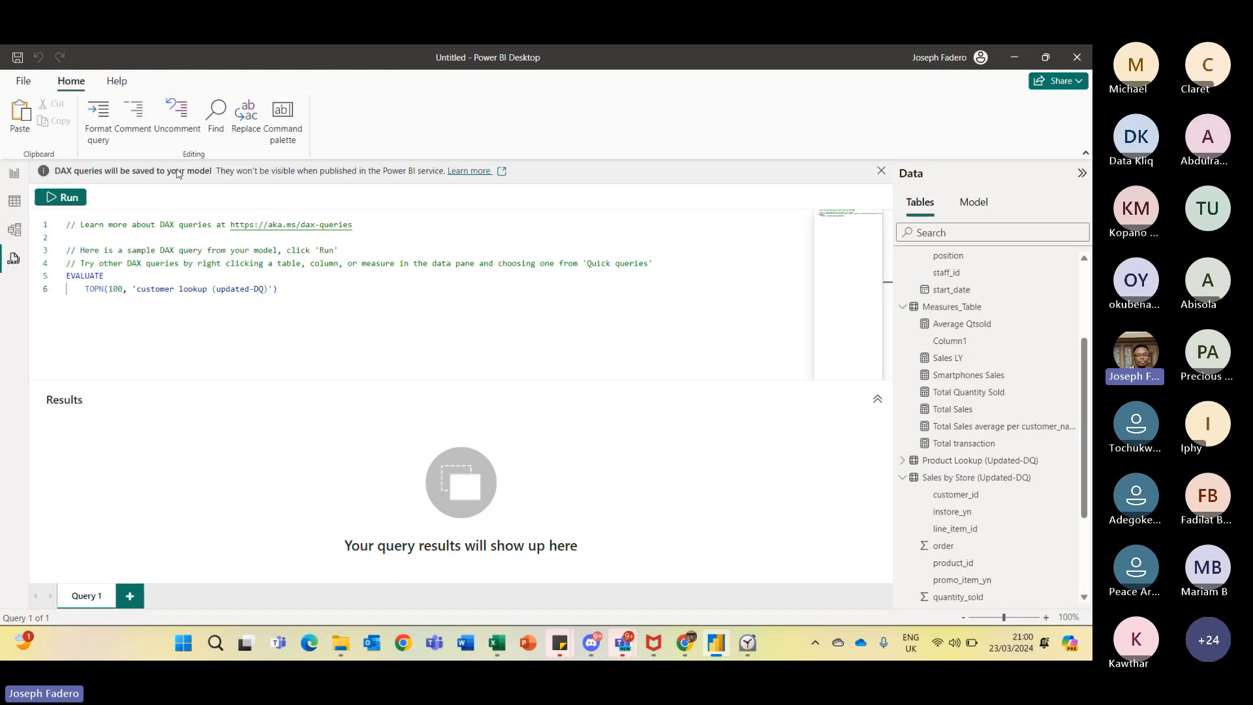
click(993, 393)
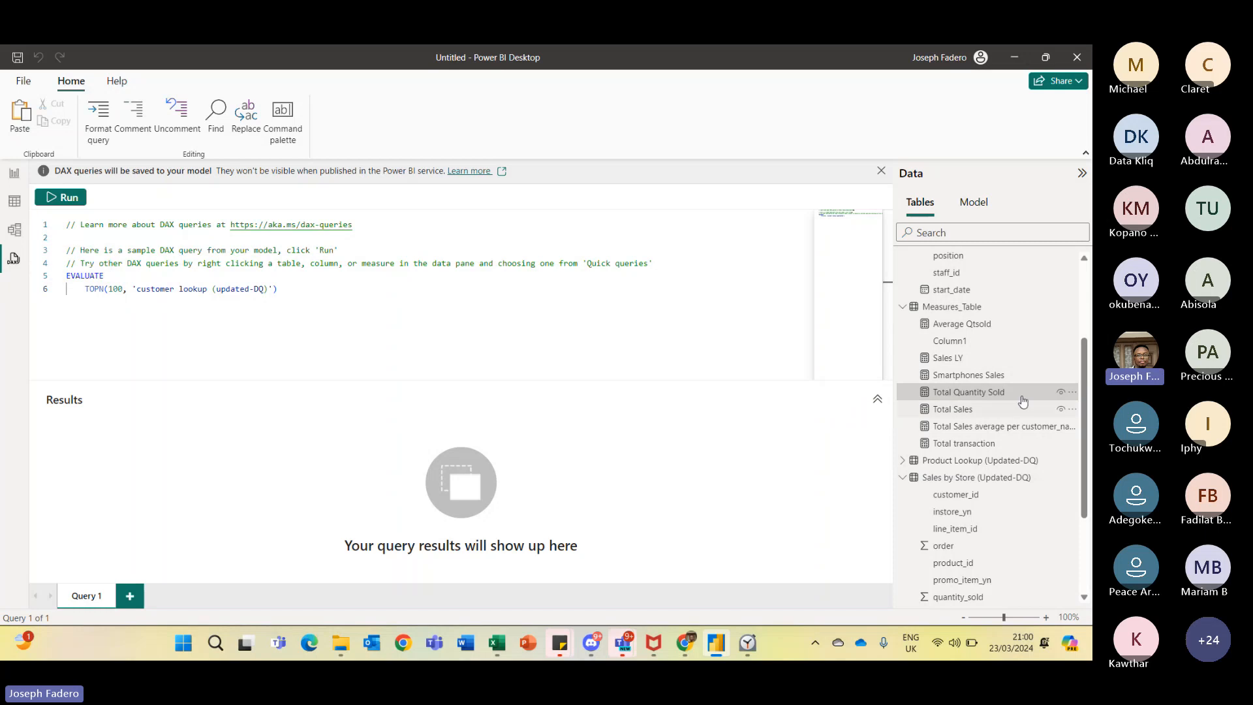
click(1072, 392)
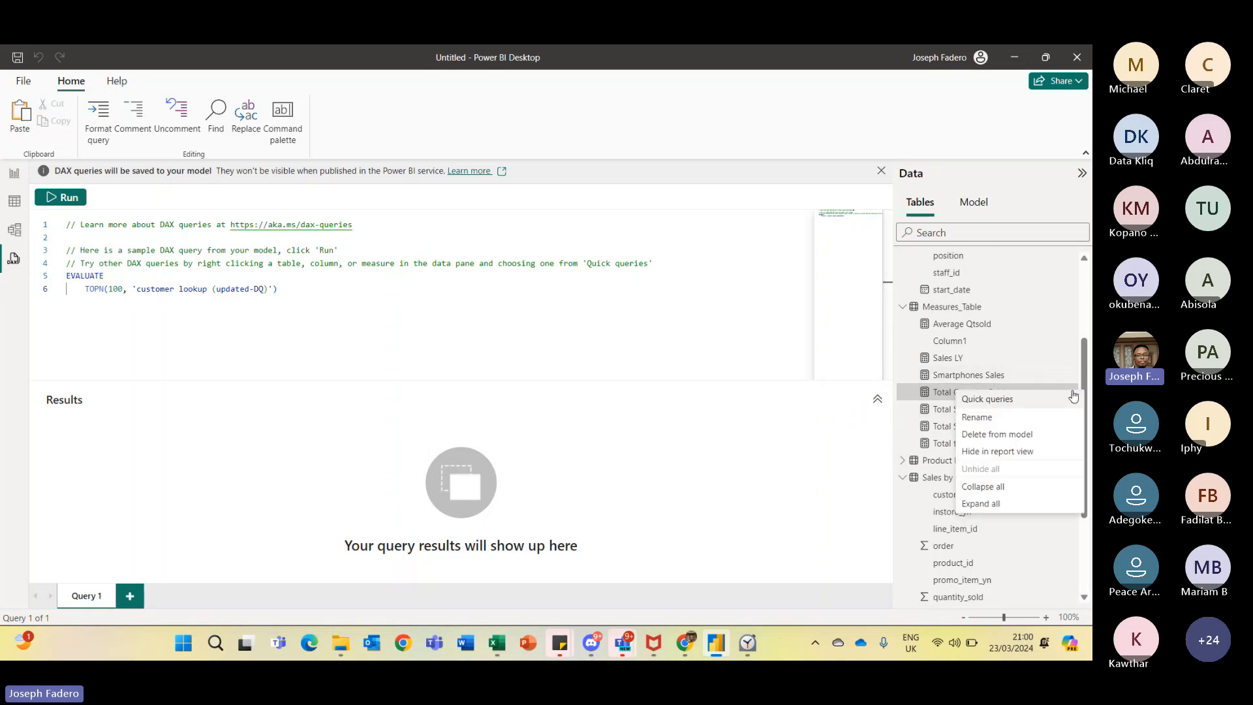
mouse_move(1073, 396)
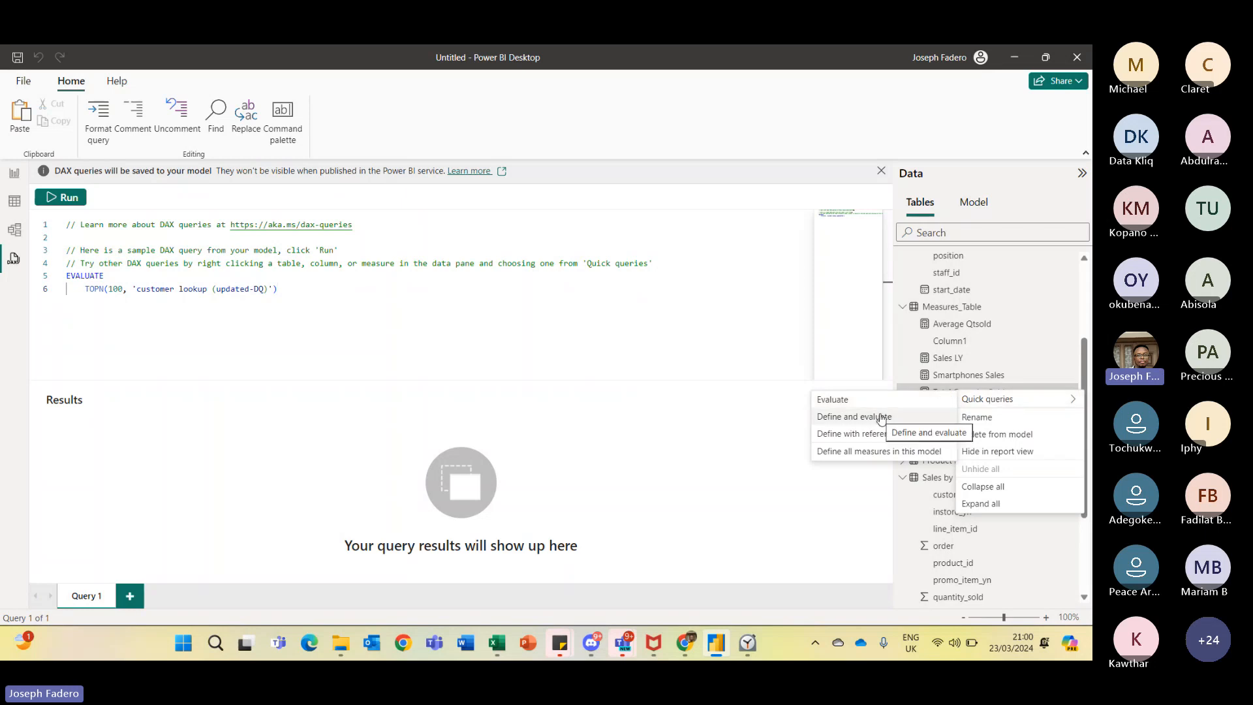
click(845, 419)
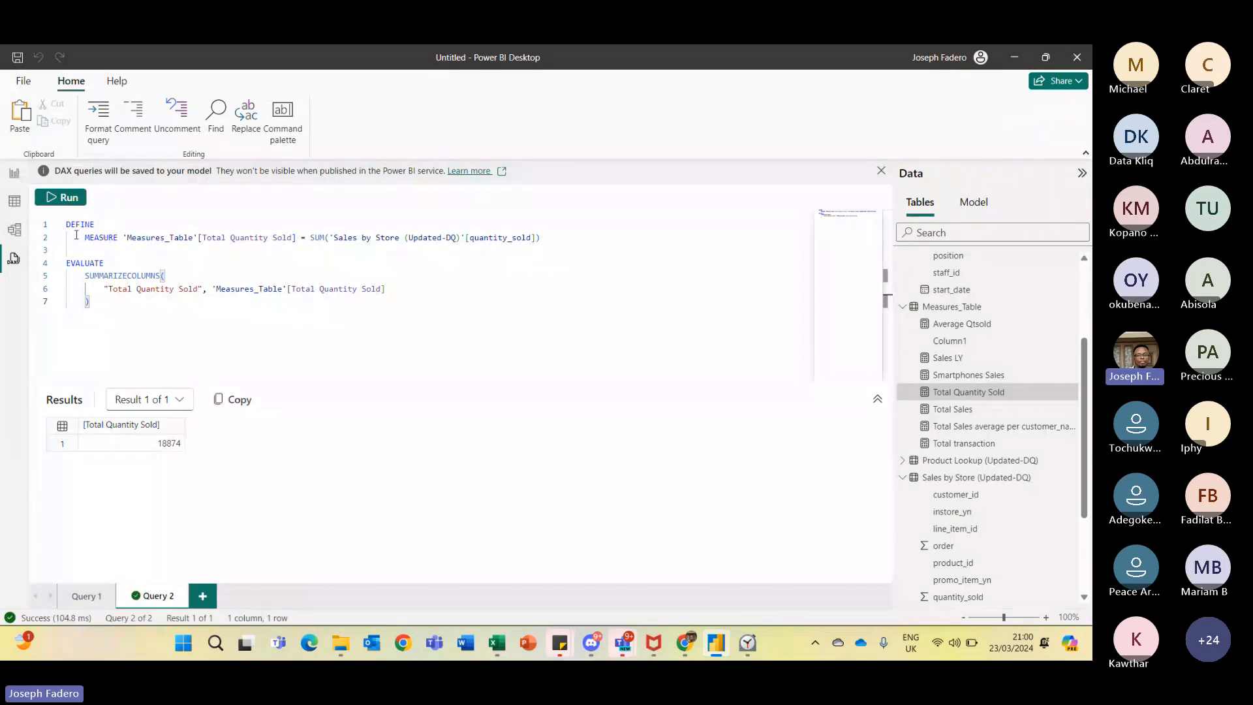
drag(67, 226, 116, 223)
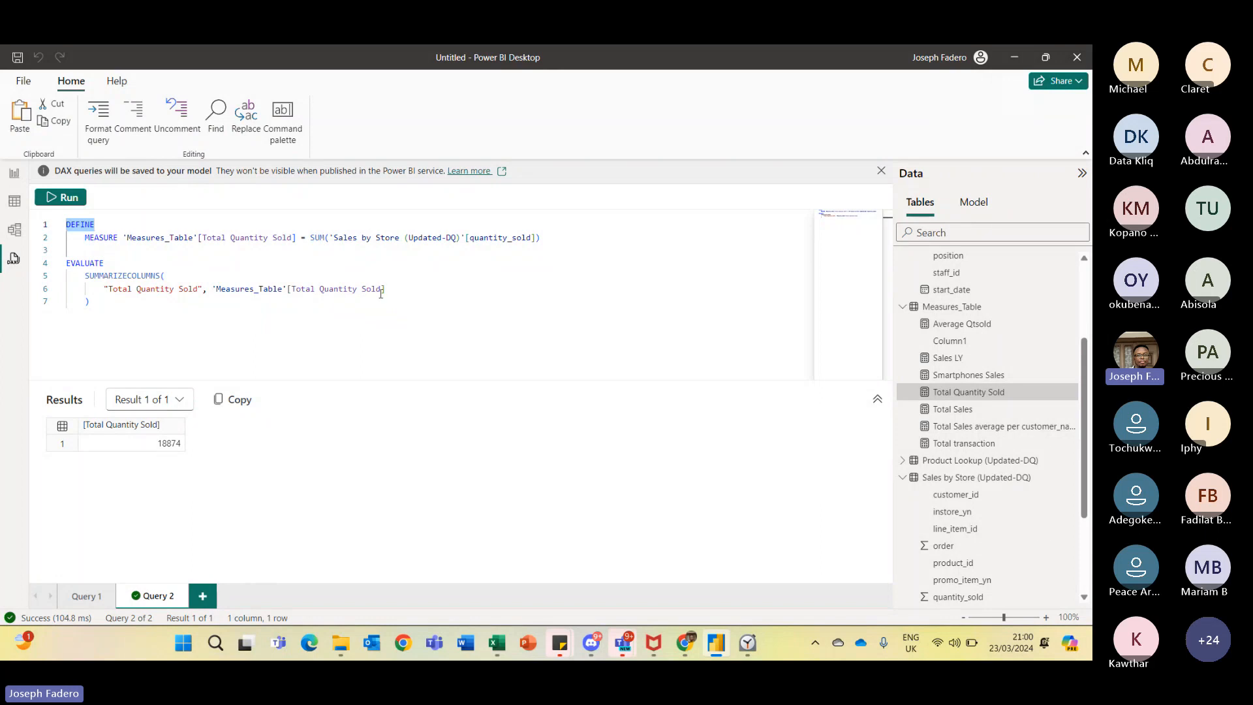
click(89, 366)
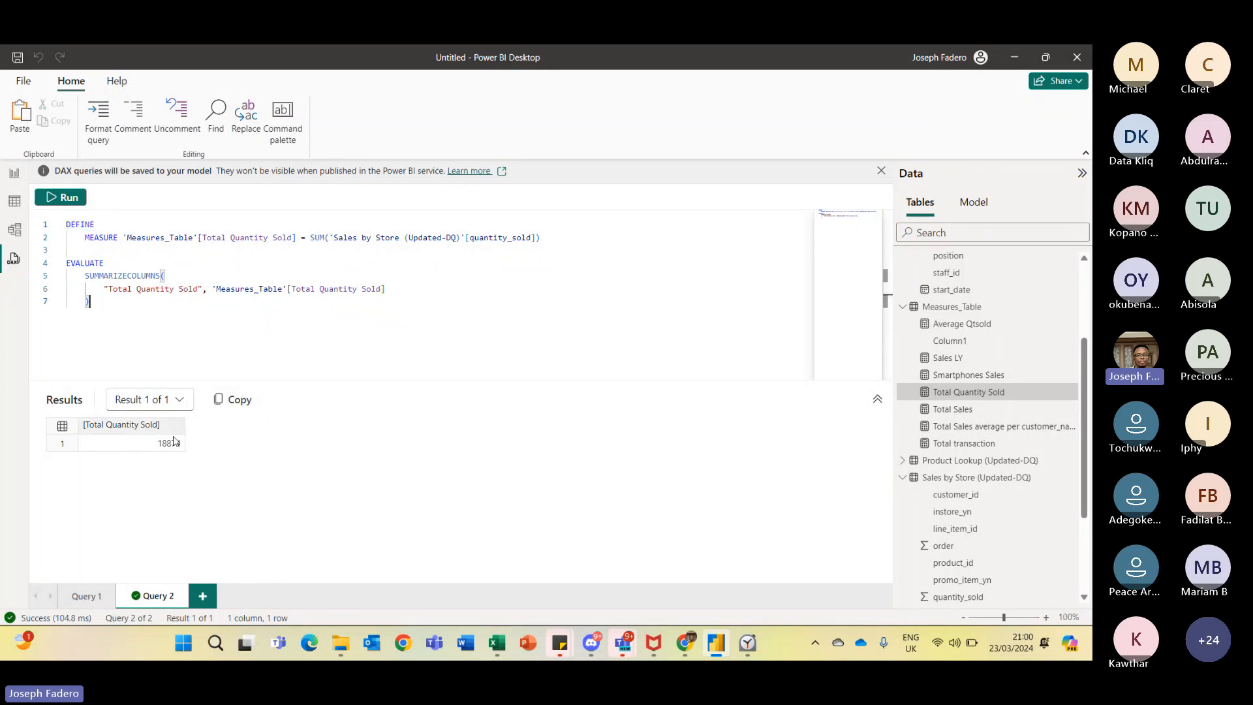
click(235, 402)
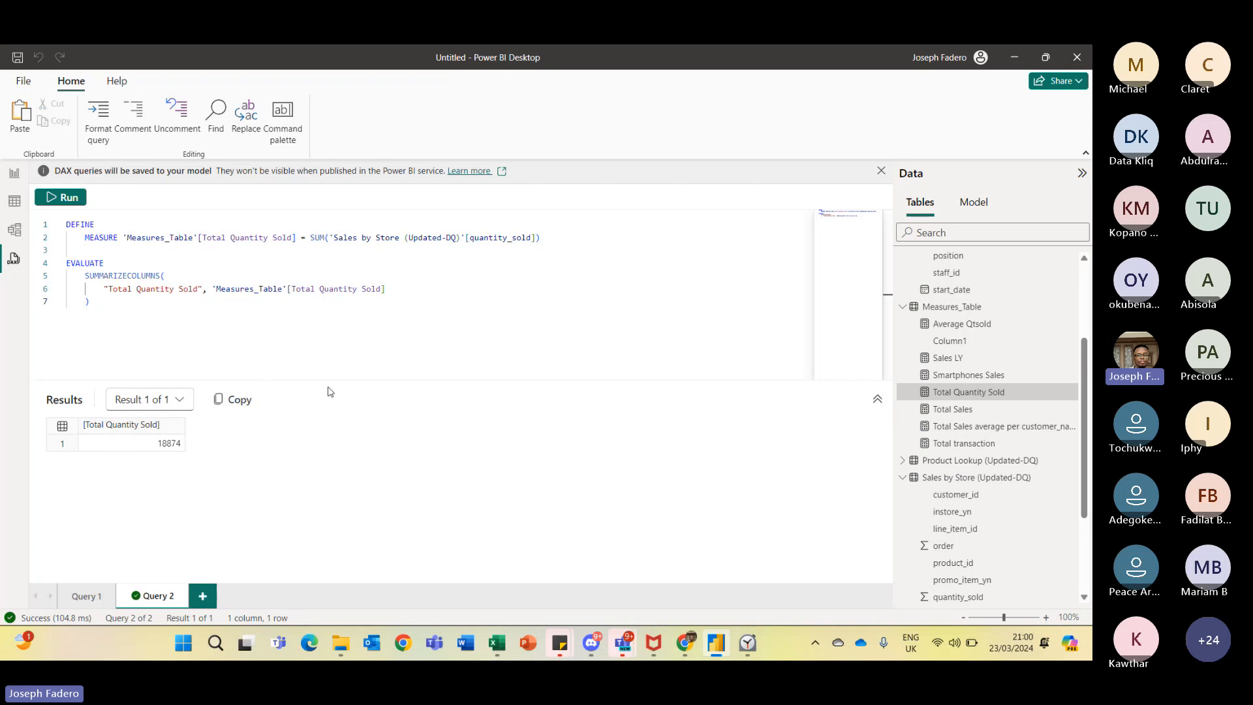
click(1075, 393)
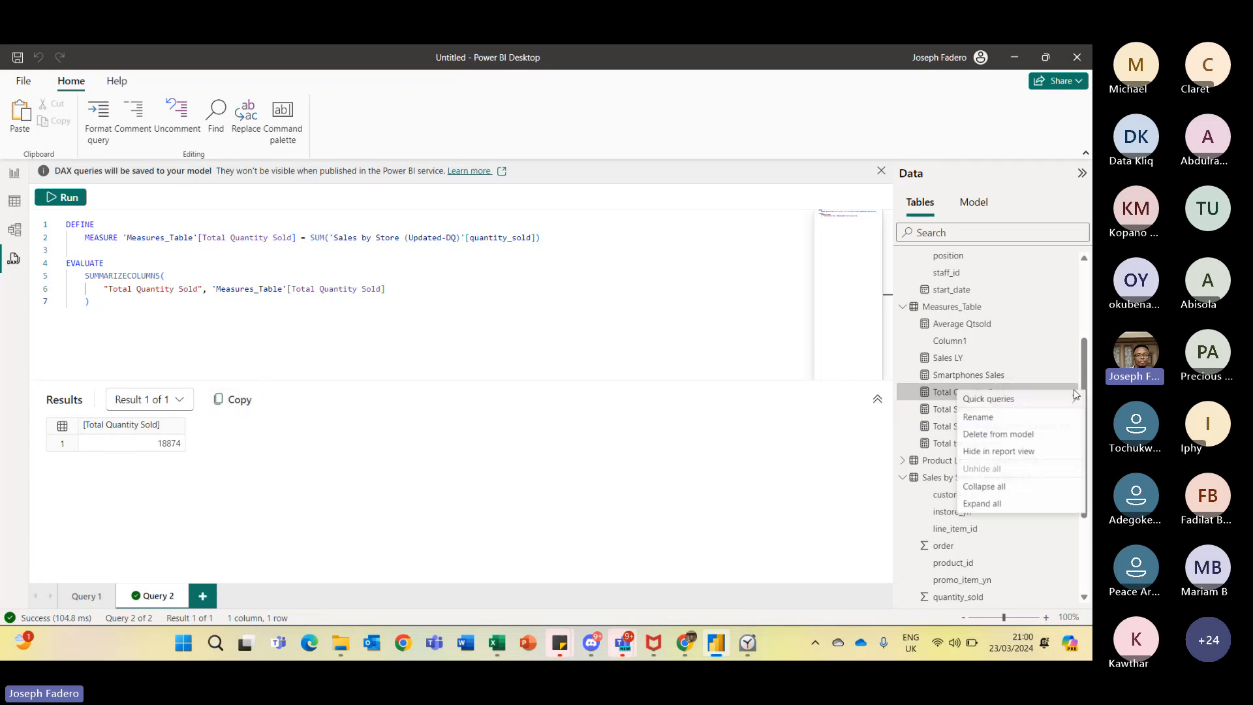
mouse_move(1036, 405)
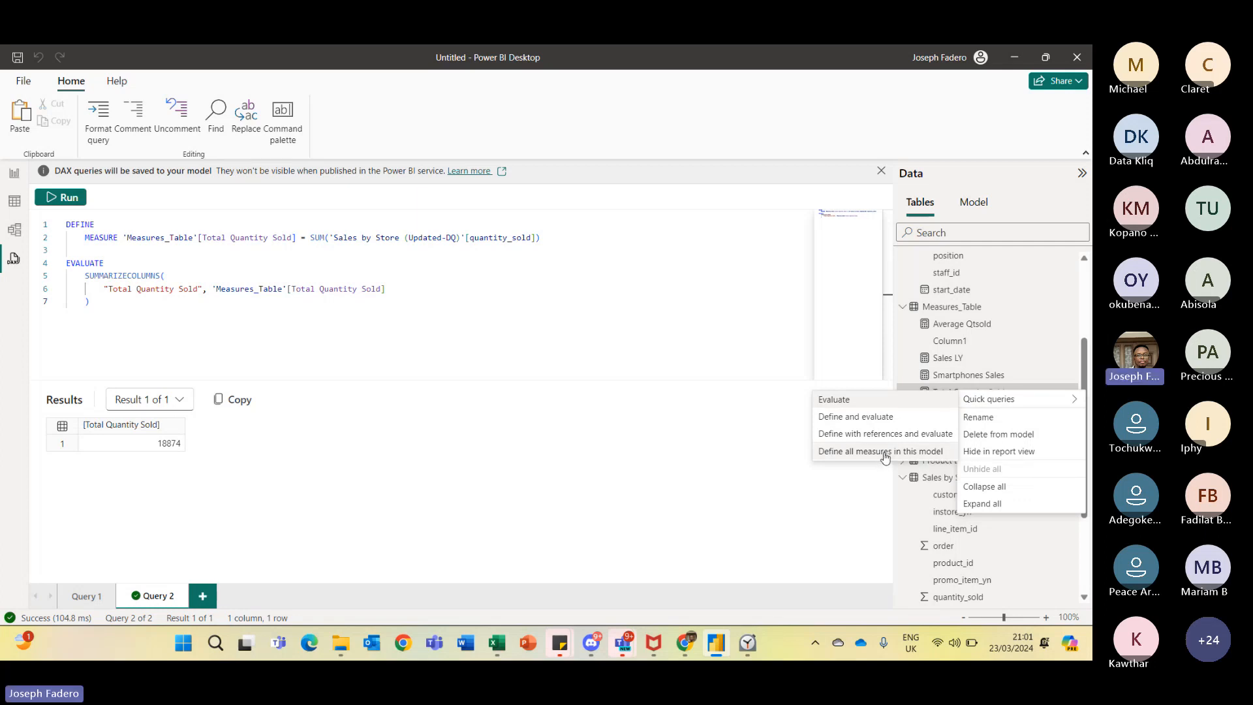
click(822, 526)
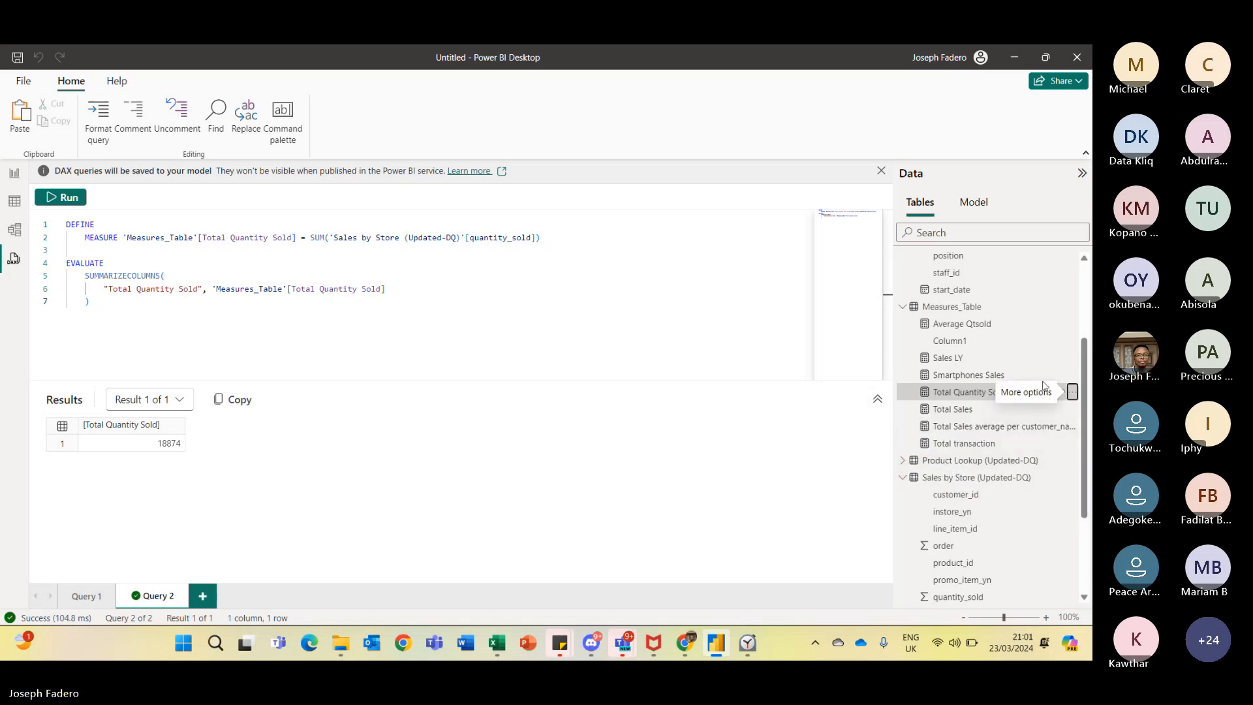
click(1070, 392)
mouse_move(1065, 398)
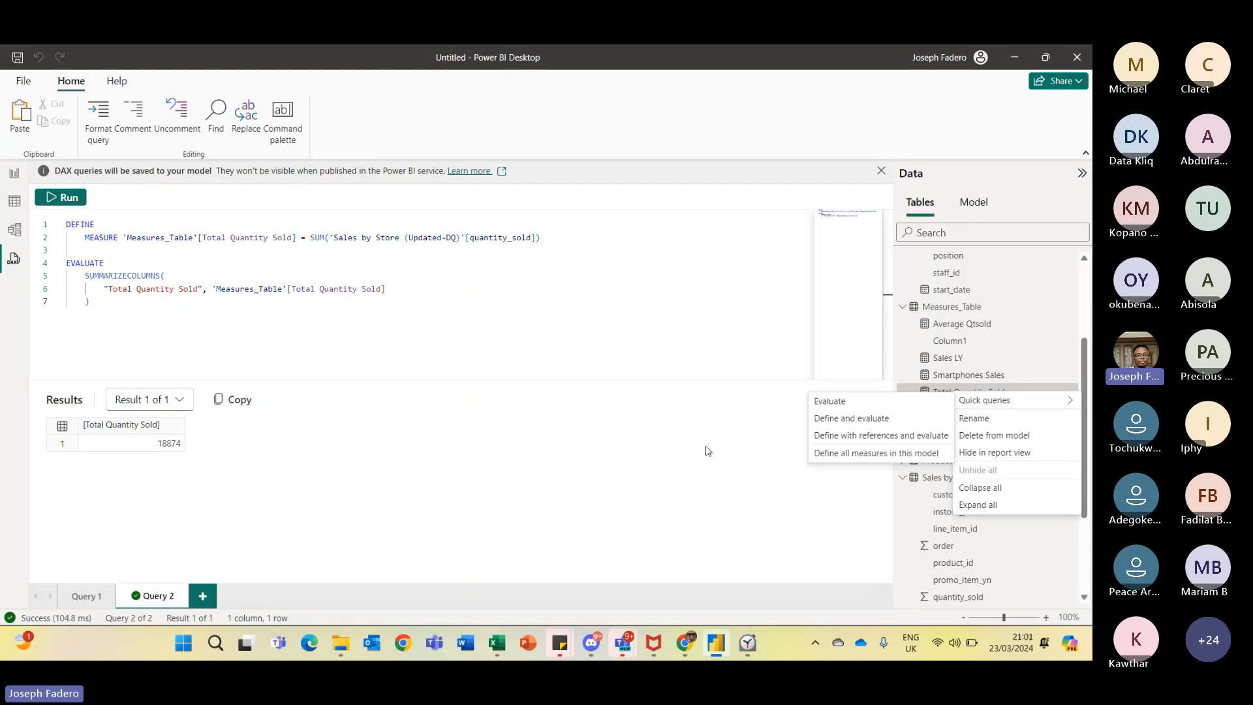
click(730, 486)
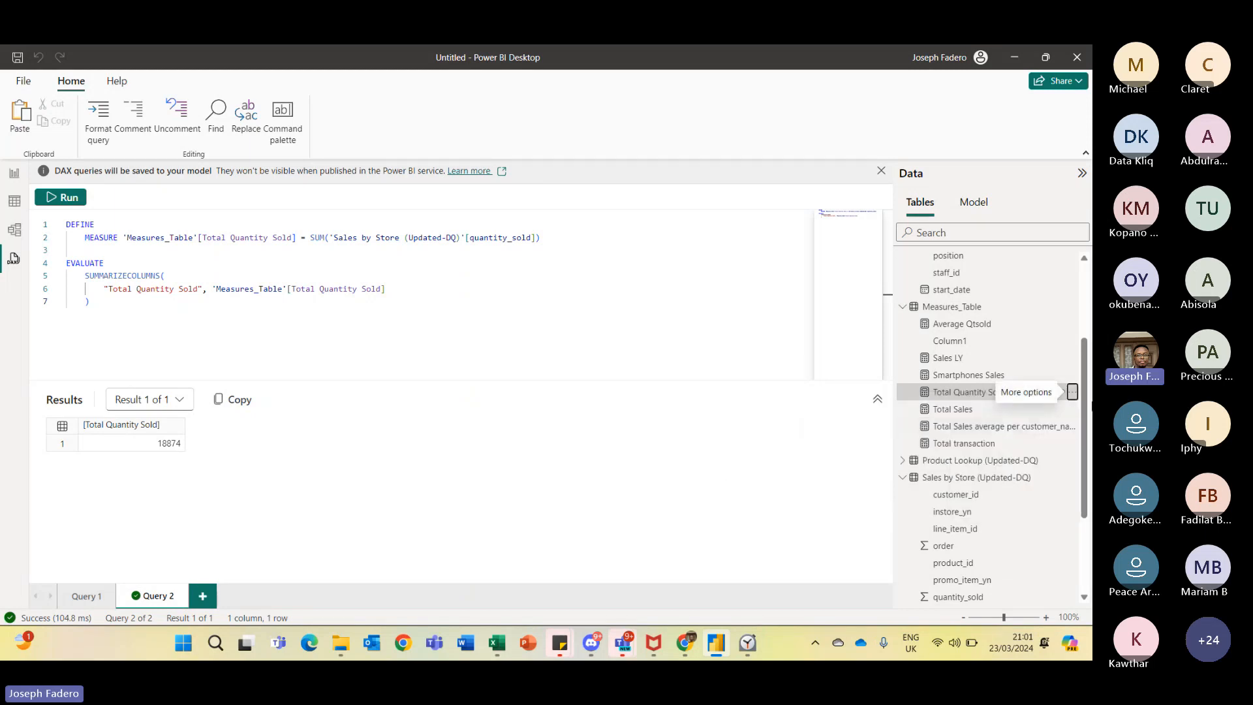
- Run the Show column statistics quick query for the customer_id column of Sales by Store (Updated-DQ)
drag(1088, 404, 1089, 443)
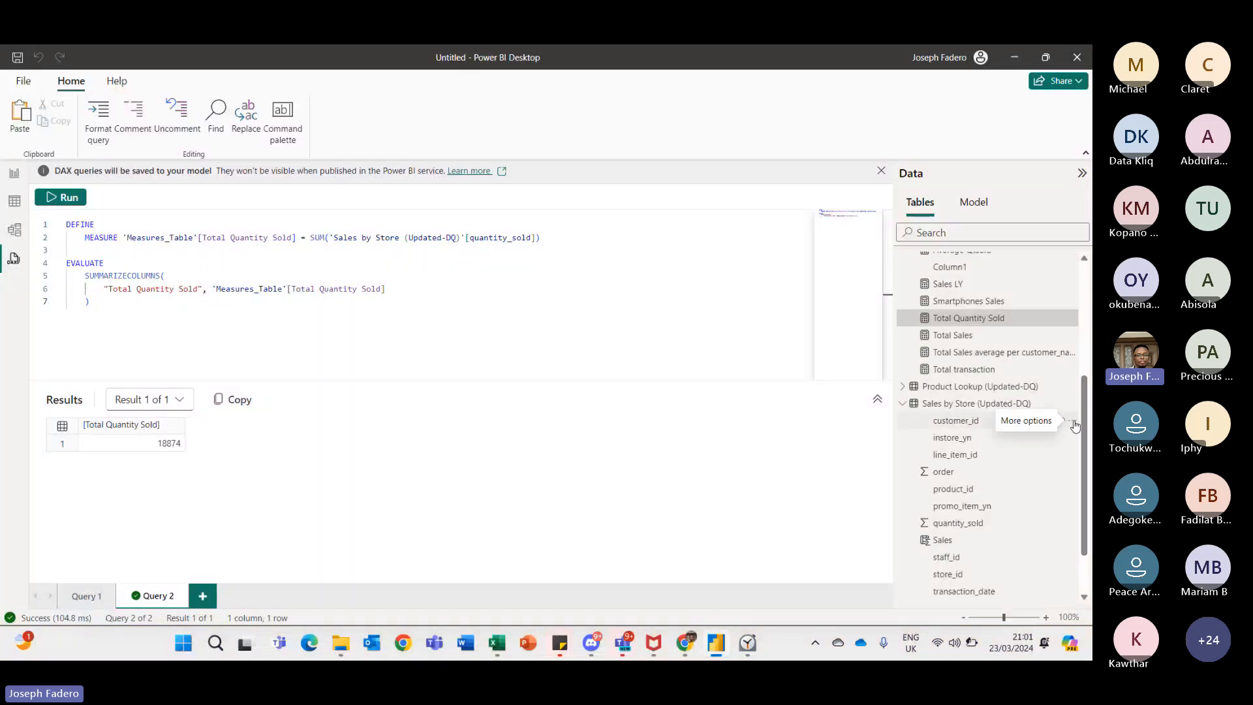
click(1074, 422)
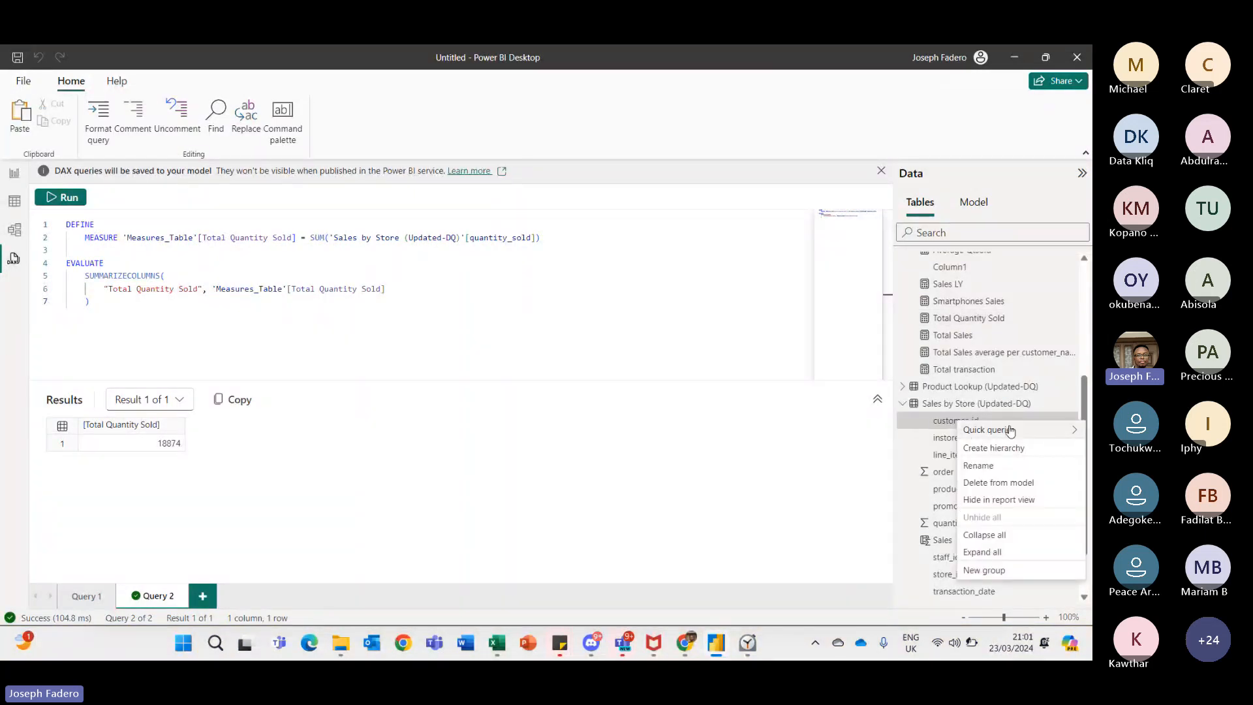
mouse_move(1012, 432)
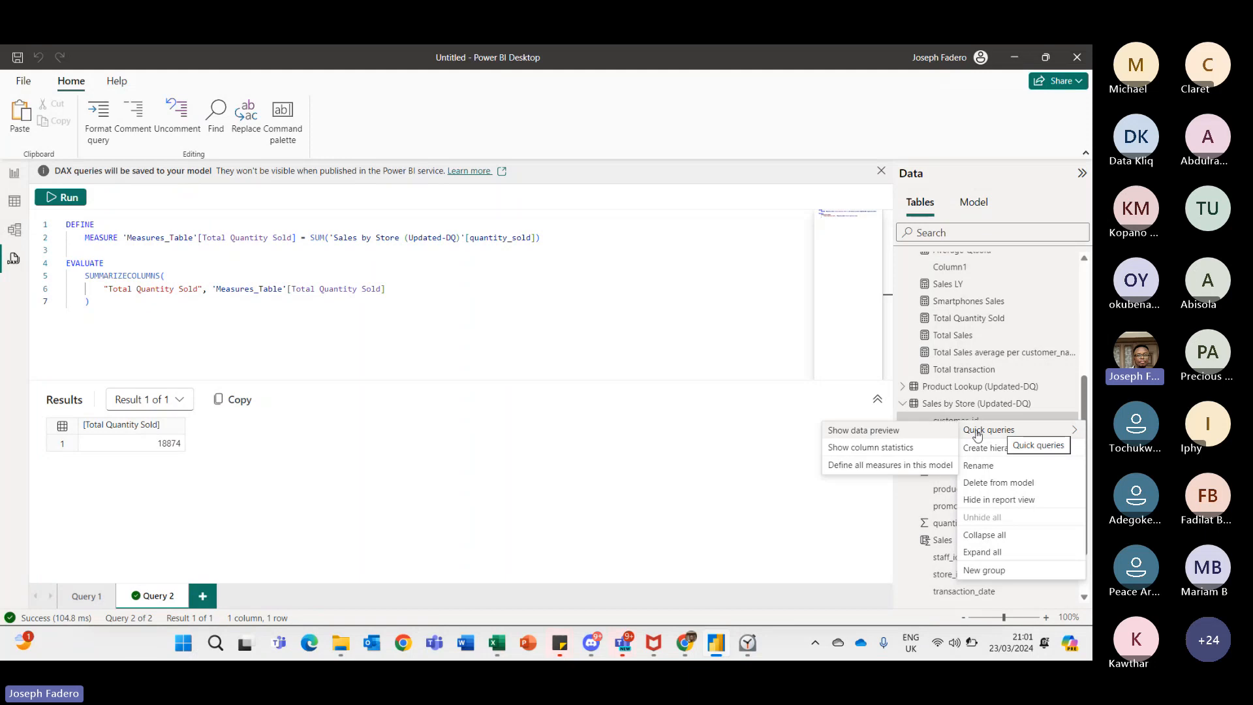
click(908, 451)
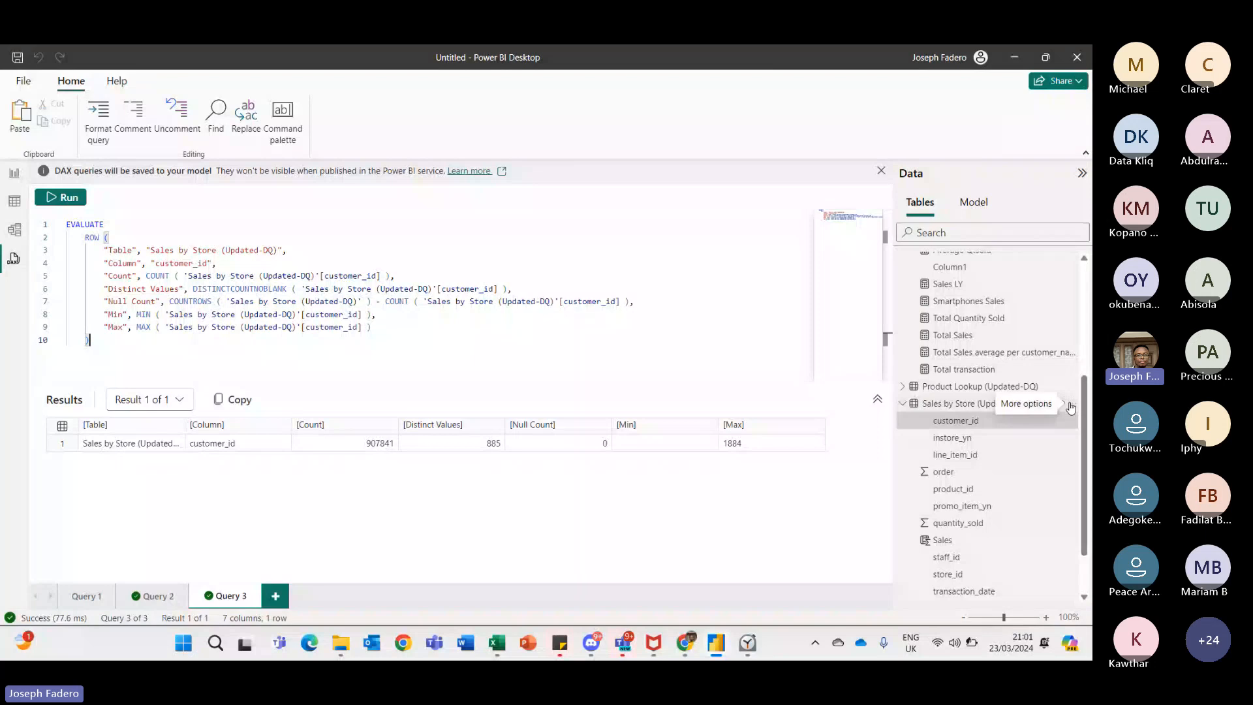
- Run the Show column statistics quick query for the whole Sales by Store (Updated-DQ) table
click(1072, 405)
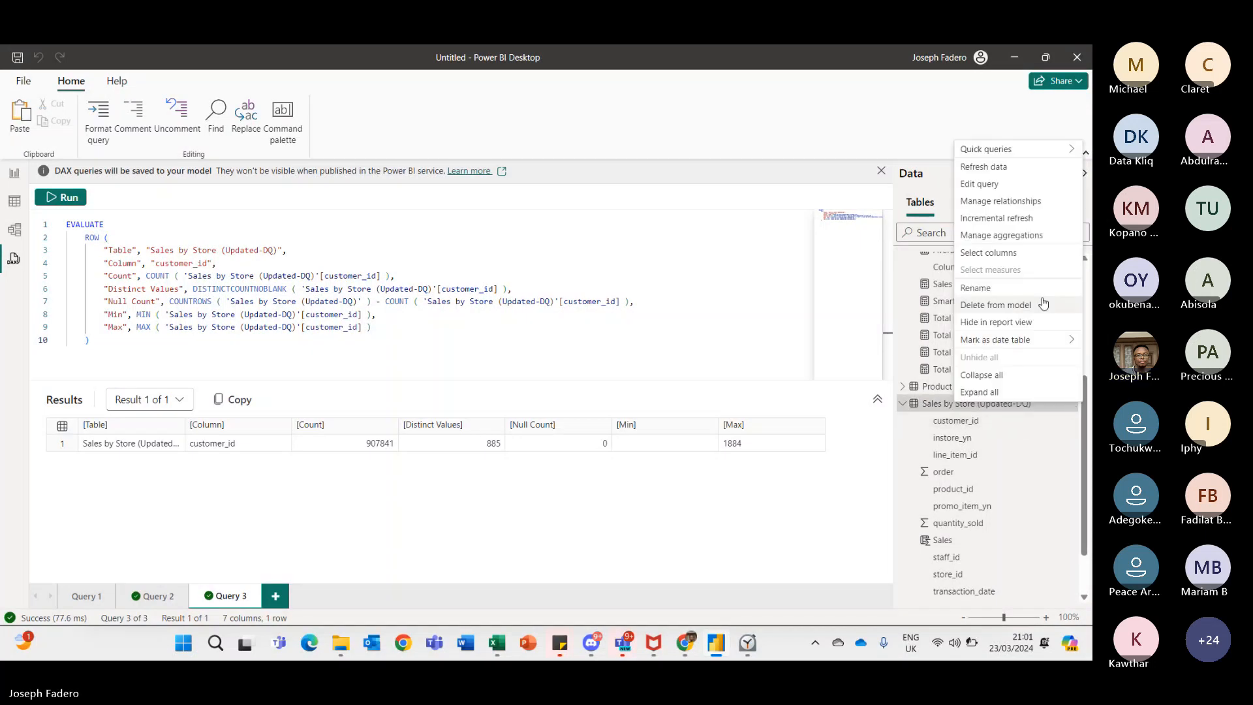
mouse_move(1034, 153)
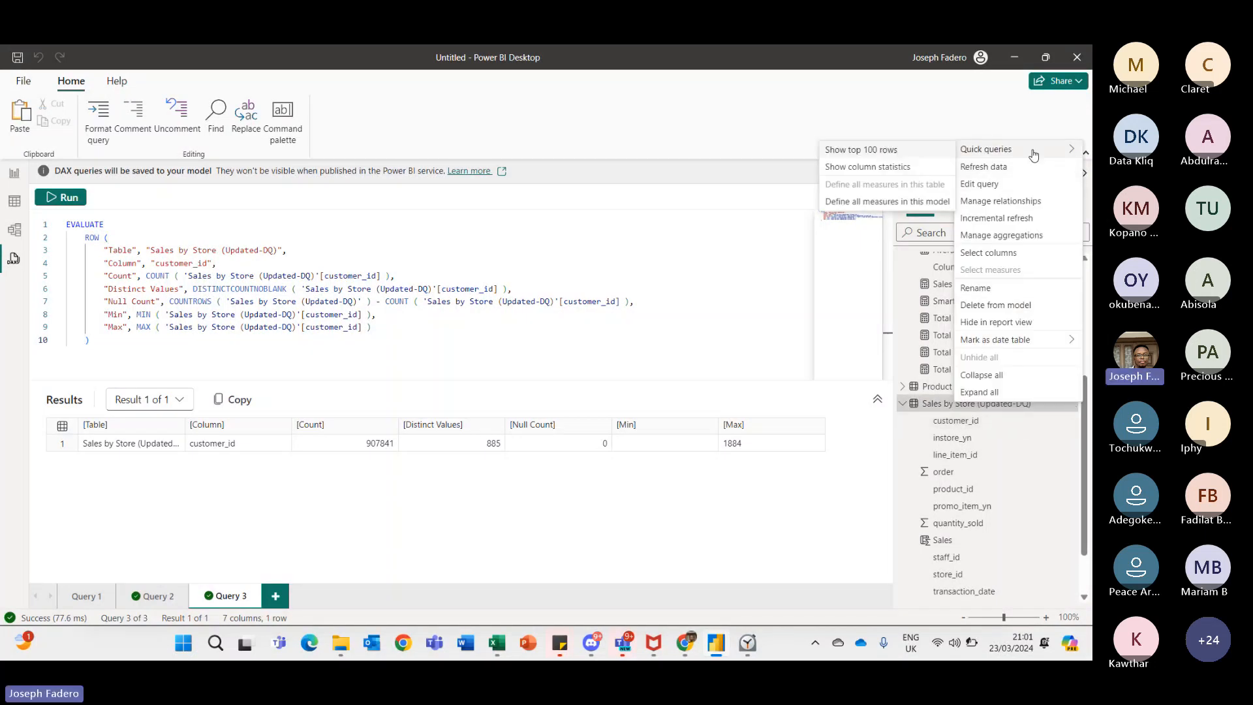
click(886, 168)
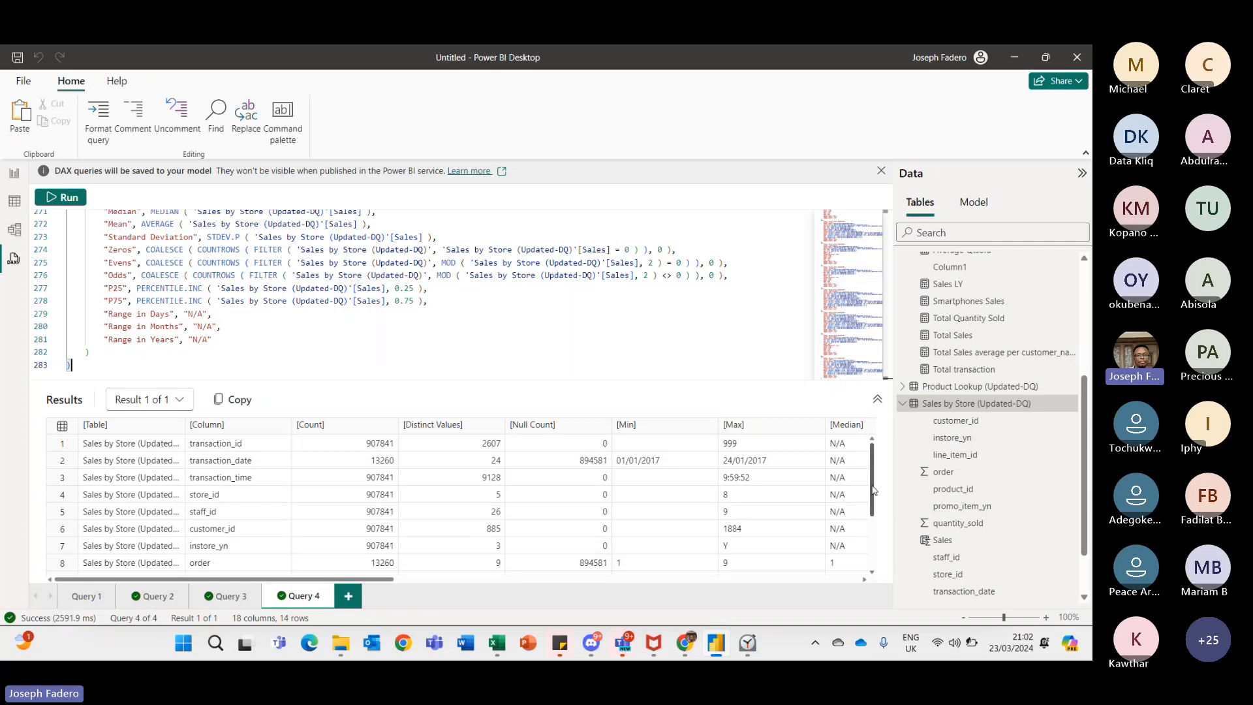
mouse_move(873, 490)
mouse_down()
mouse_move(873, 572)
mouse_move(872, 499)
mouse_up()
- Return to the report view and browse the Data pane's table fields
click(14, 177)
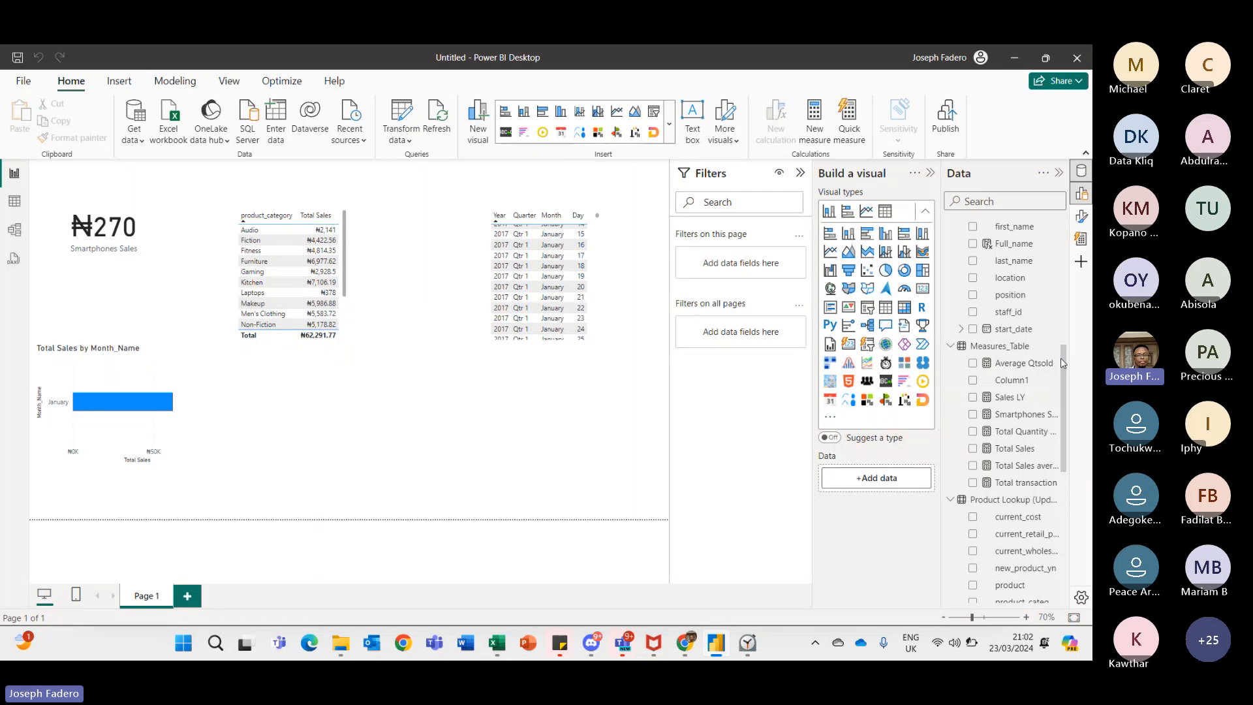
scroll(1060, 358, up, 3)
drag(1066, 334, 1084, 494)
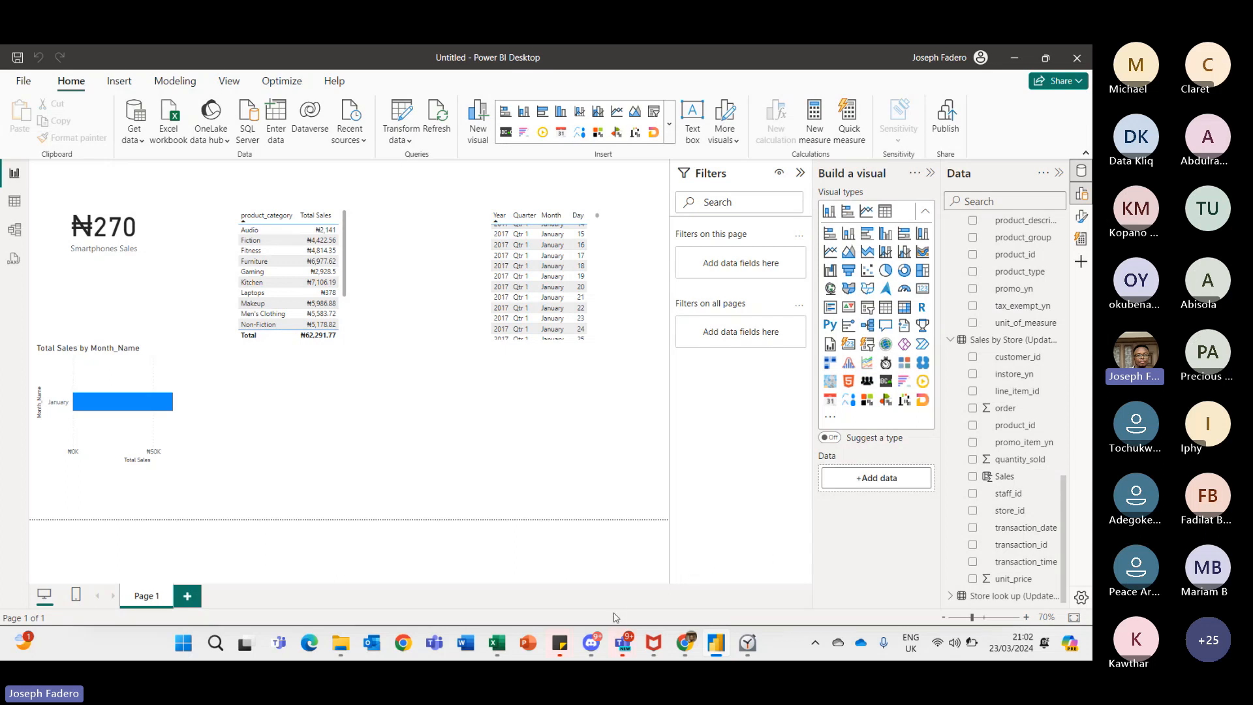
mouse_move(624, 648)
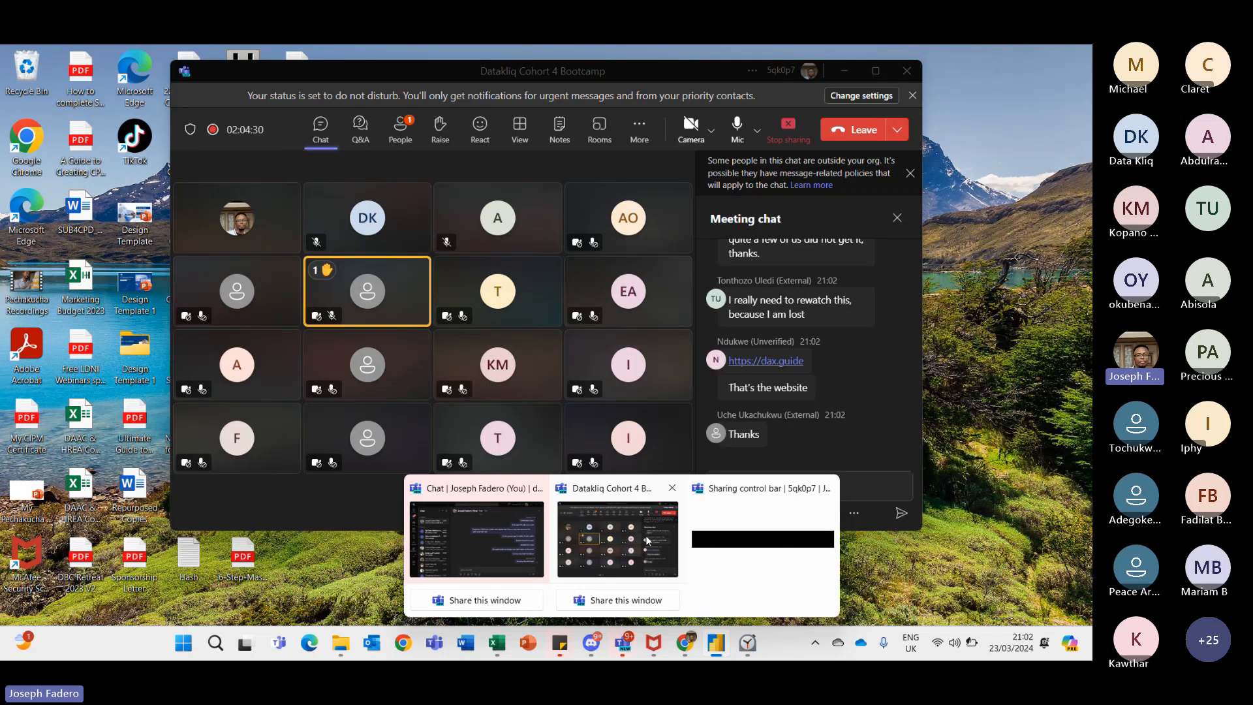
click(646, 540)
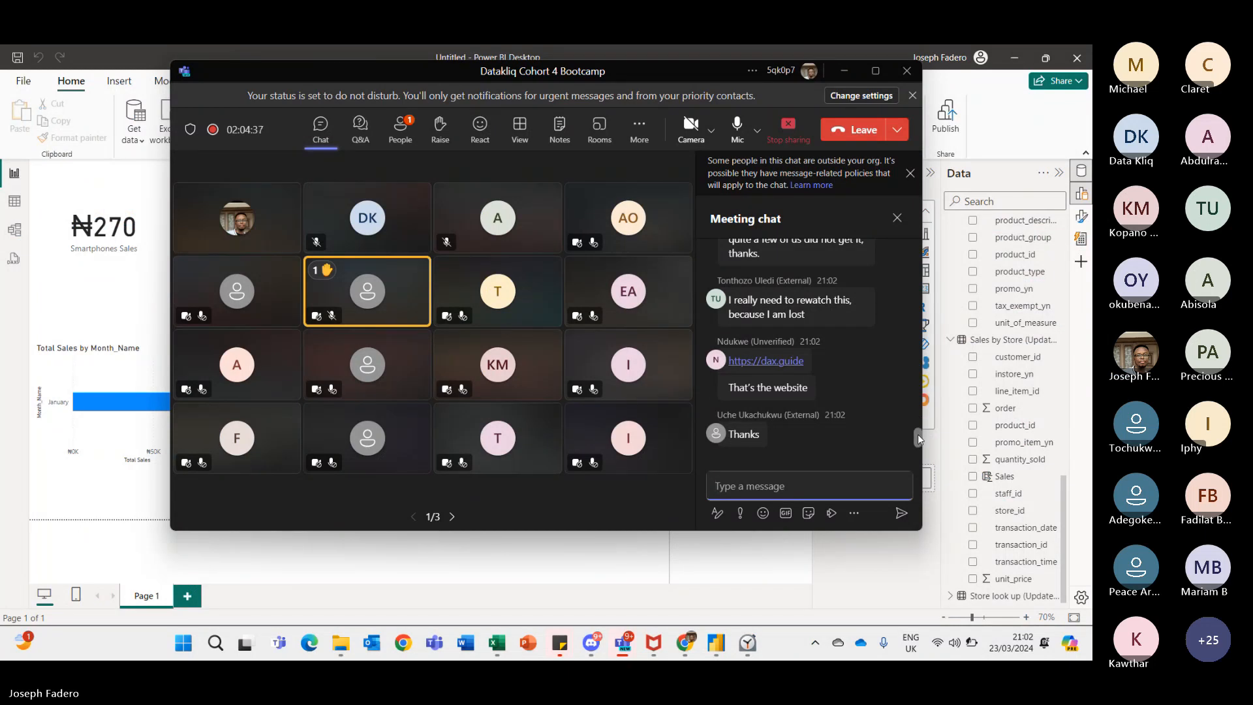
drag(918, 434, 918, 429)
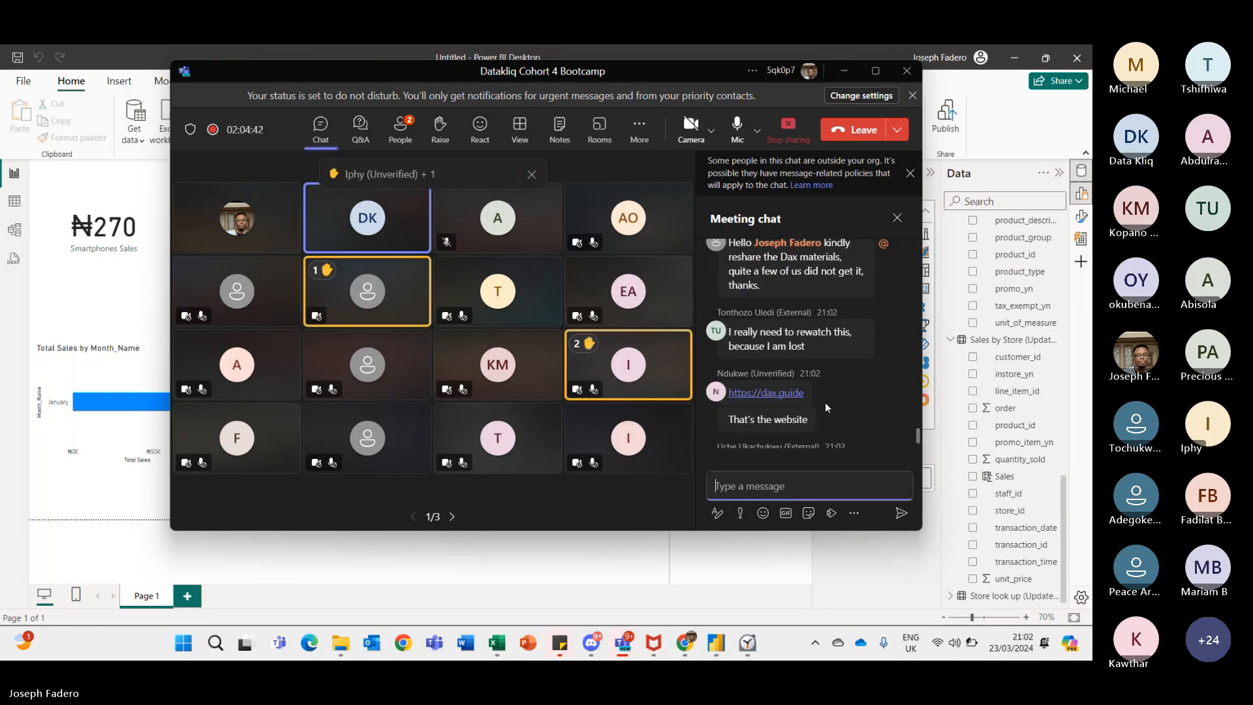
drag(810, 392, 728, 397)
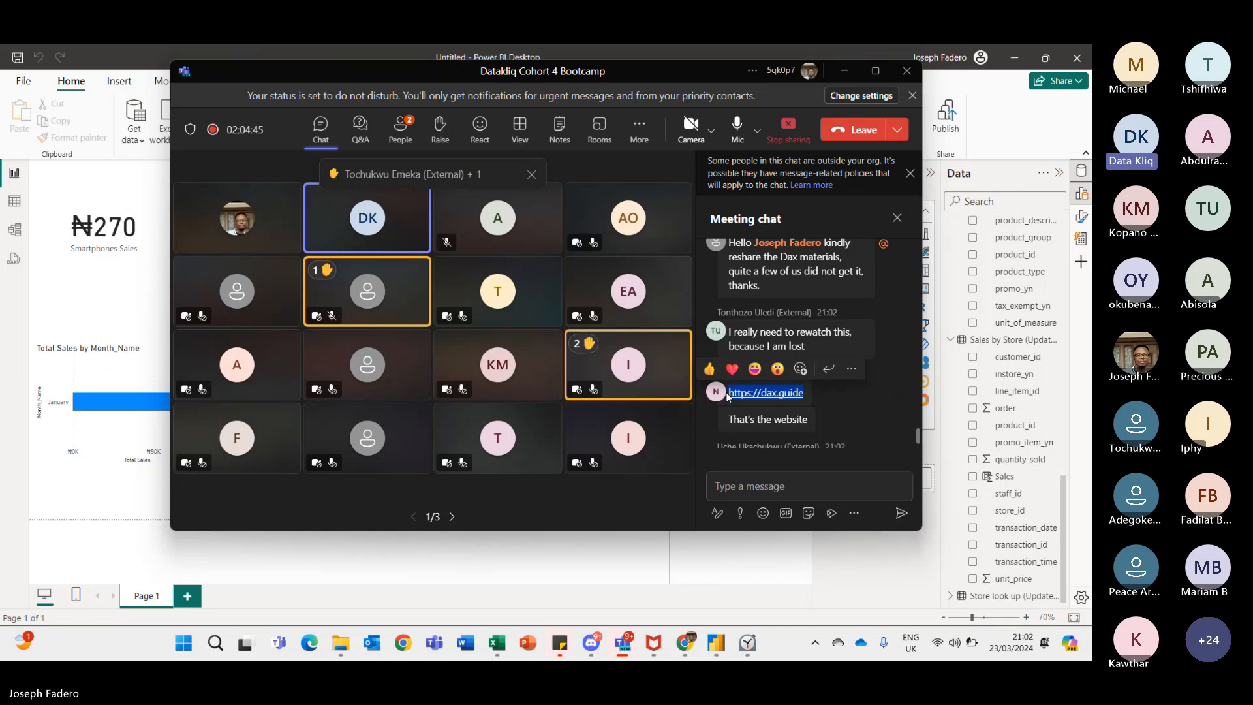
key(ctrl+c)
click(747, 484)
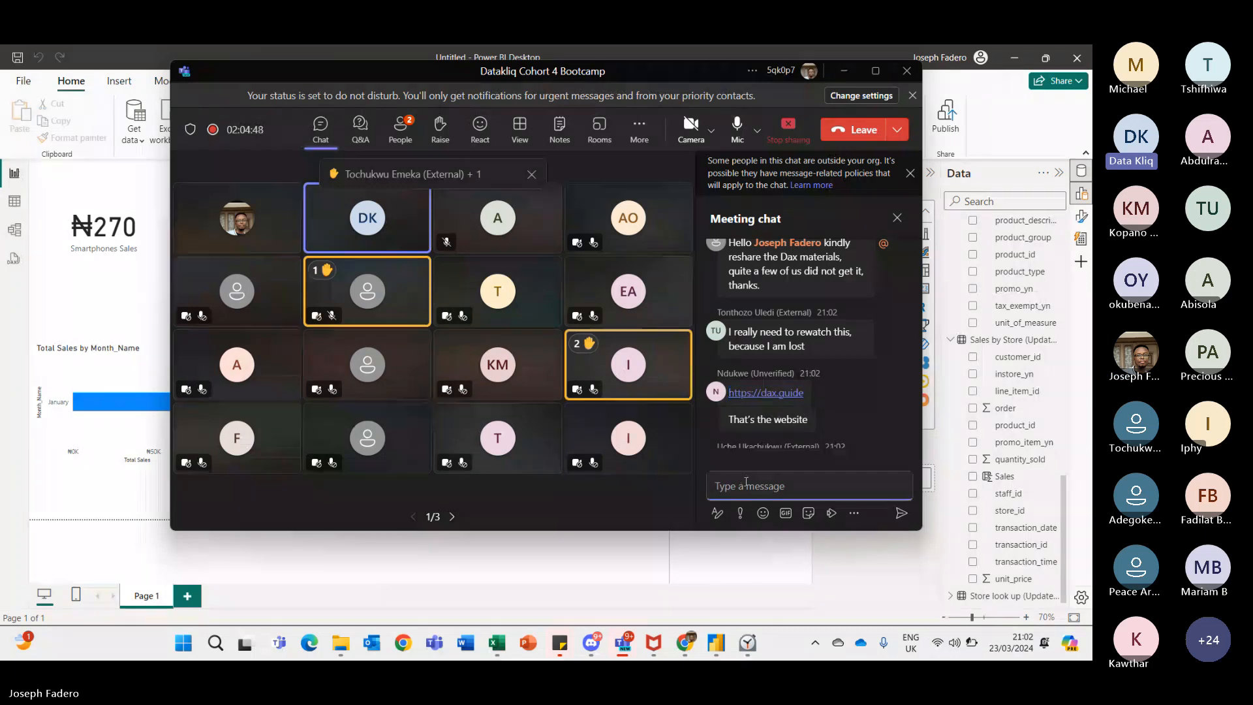
key(ctrl+v)
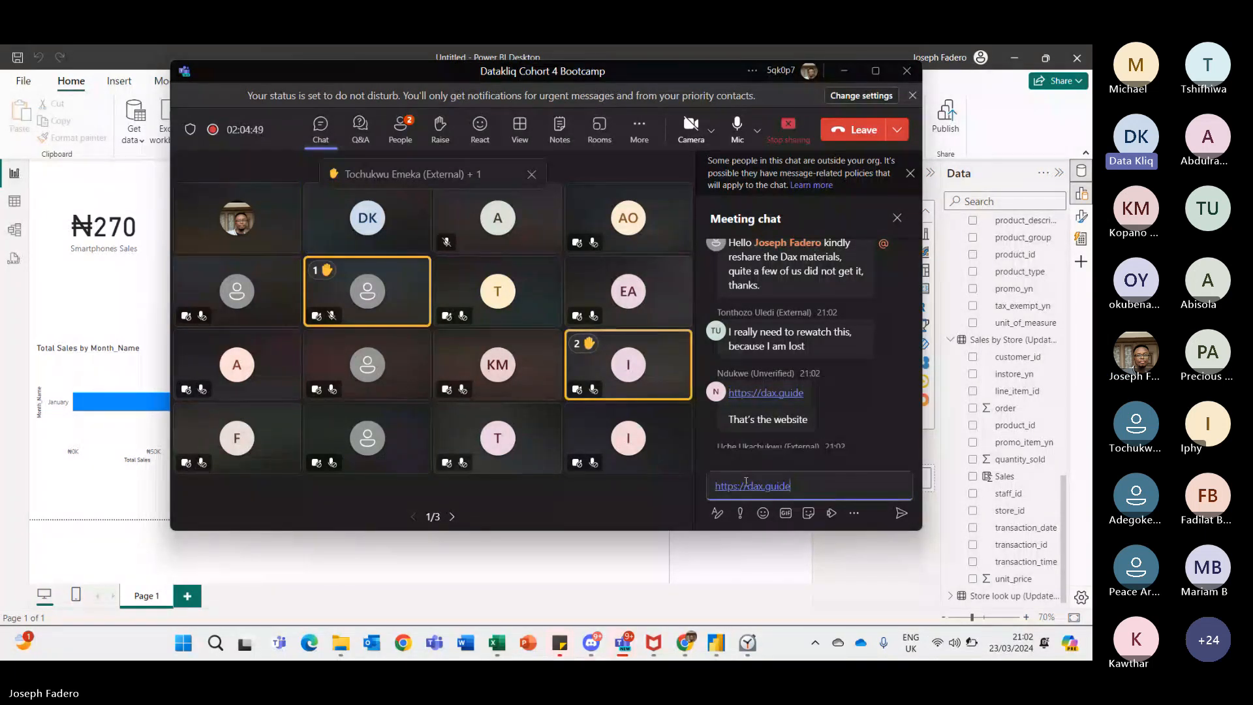
key(Return)
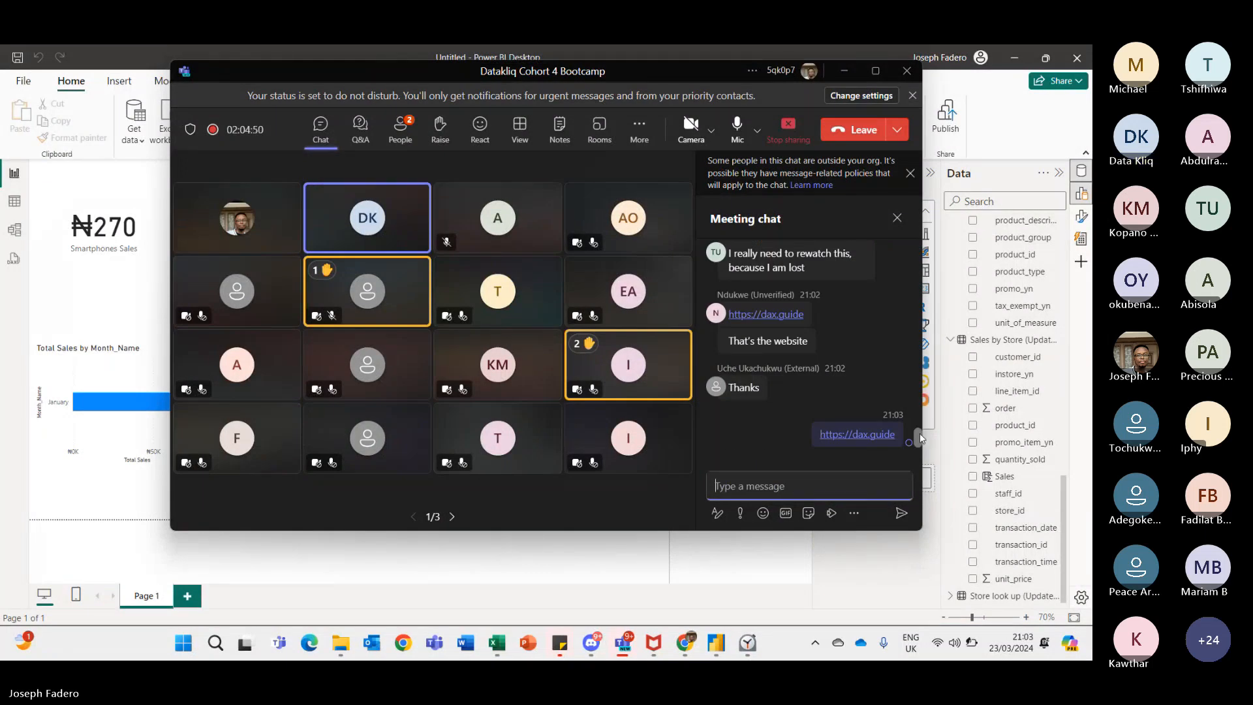
- Read through the meeting chat and open the meeting's participants list
drag(919, 436, 918, 390)
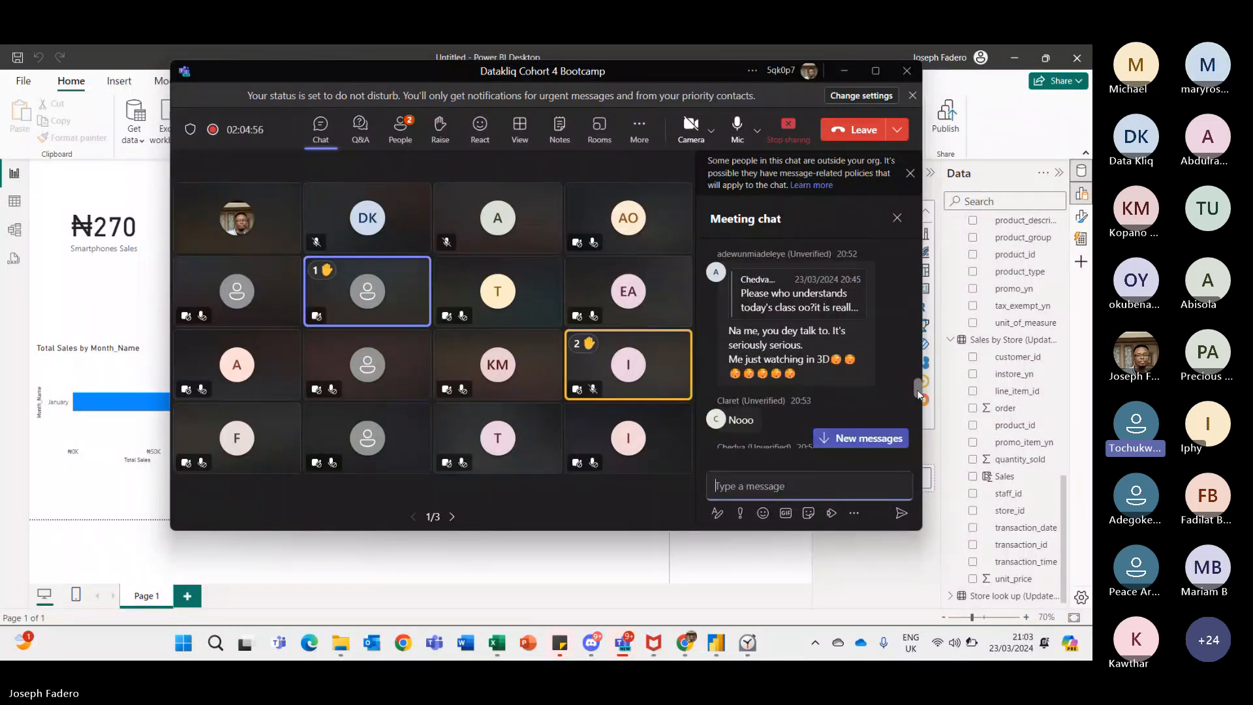
drag(918, 390, 918, 405)
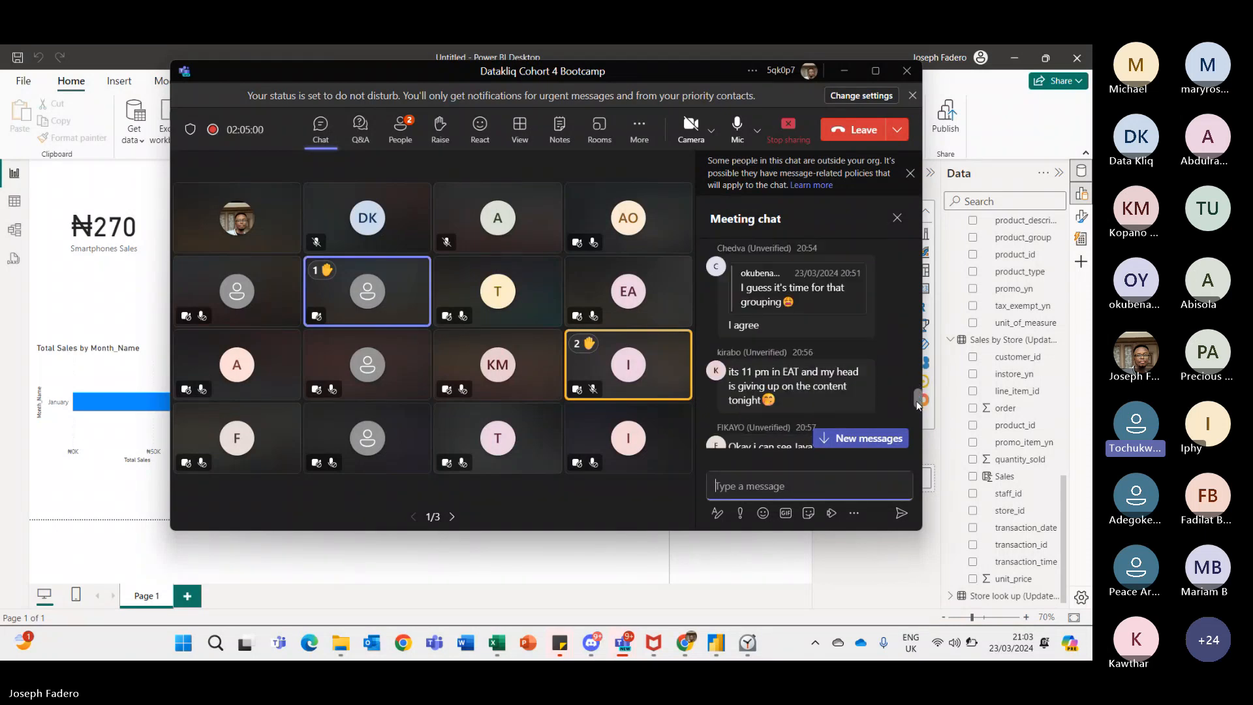
drag(918, 405, 914, 447)
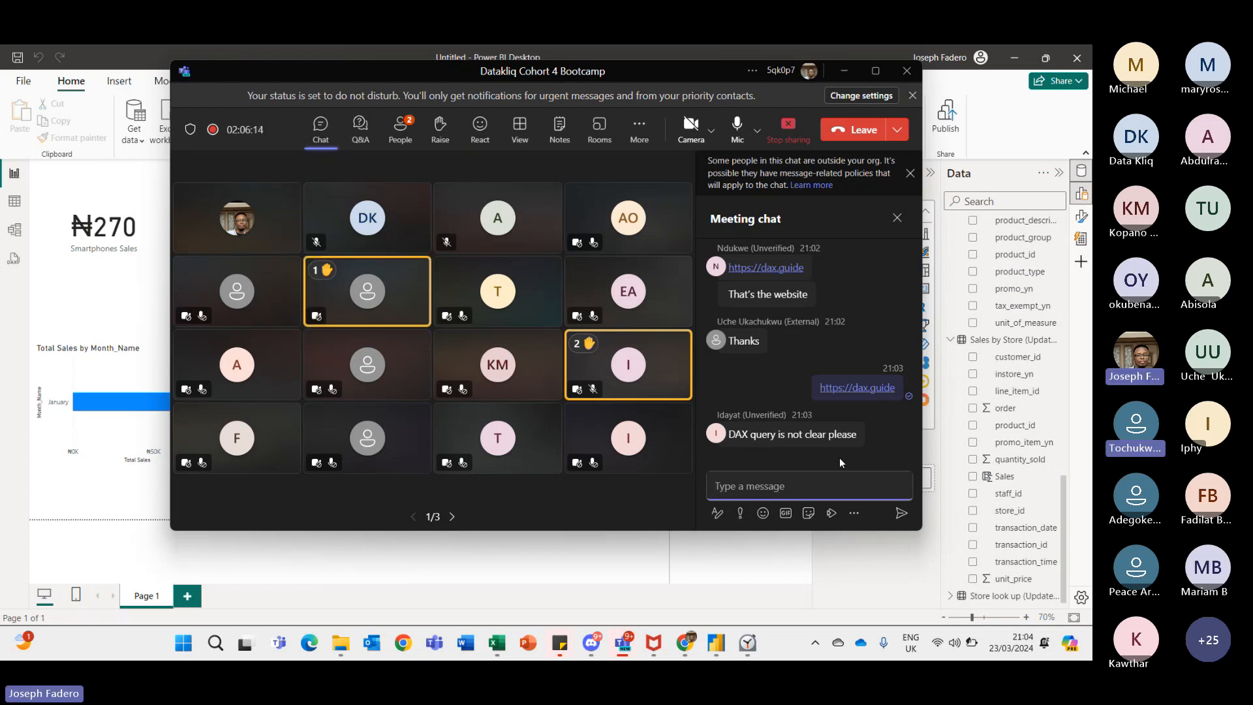
click(402, 137)
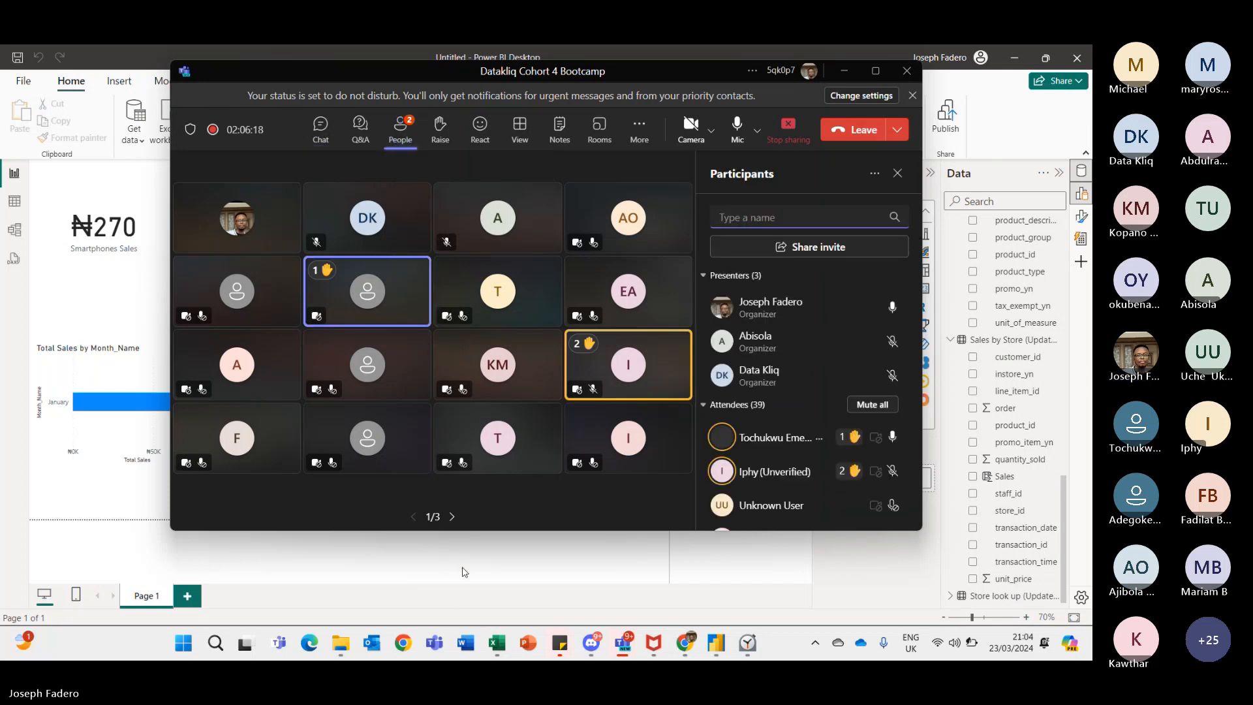
- Return to the report and browse the Data pane's tables and fields, selecting the card and table visuals to inspect them
click(465, 571)
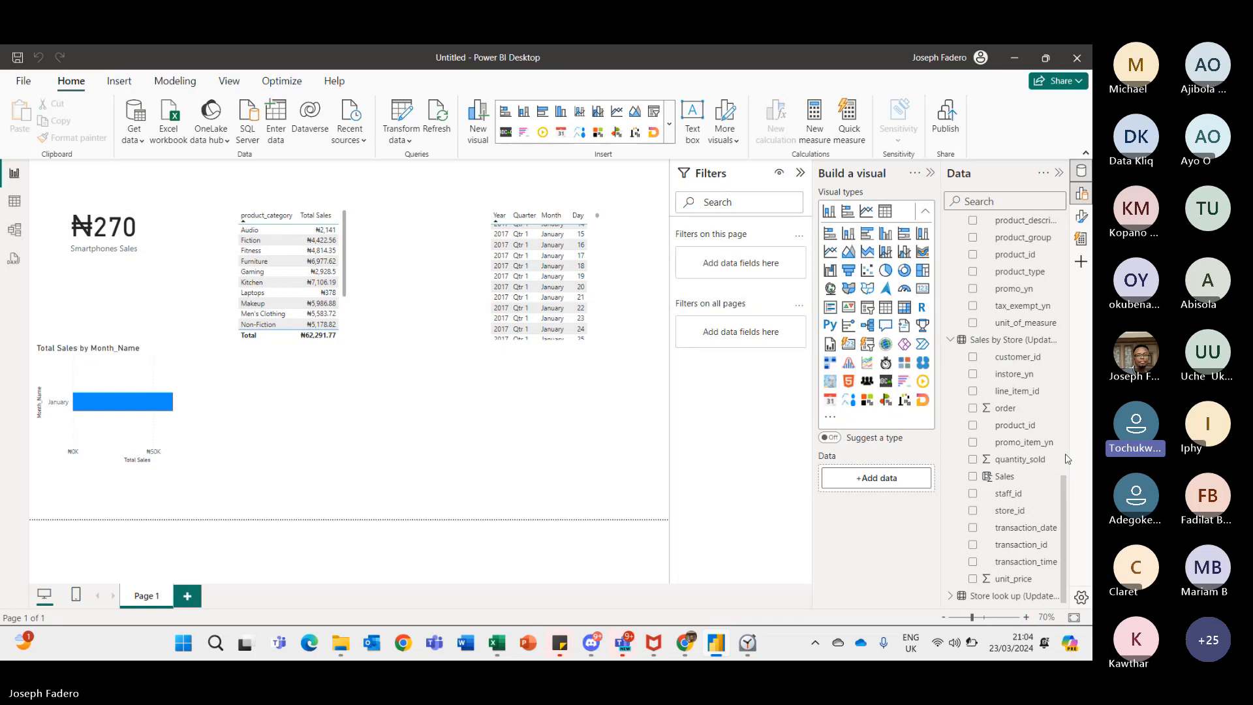
scroll(1069, 457, up, 3)
drag(1067, 426, 1057, 323)
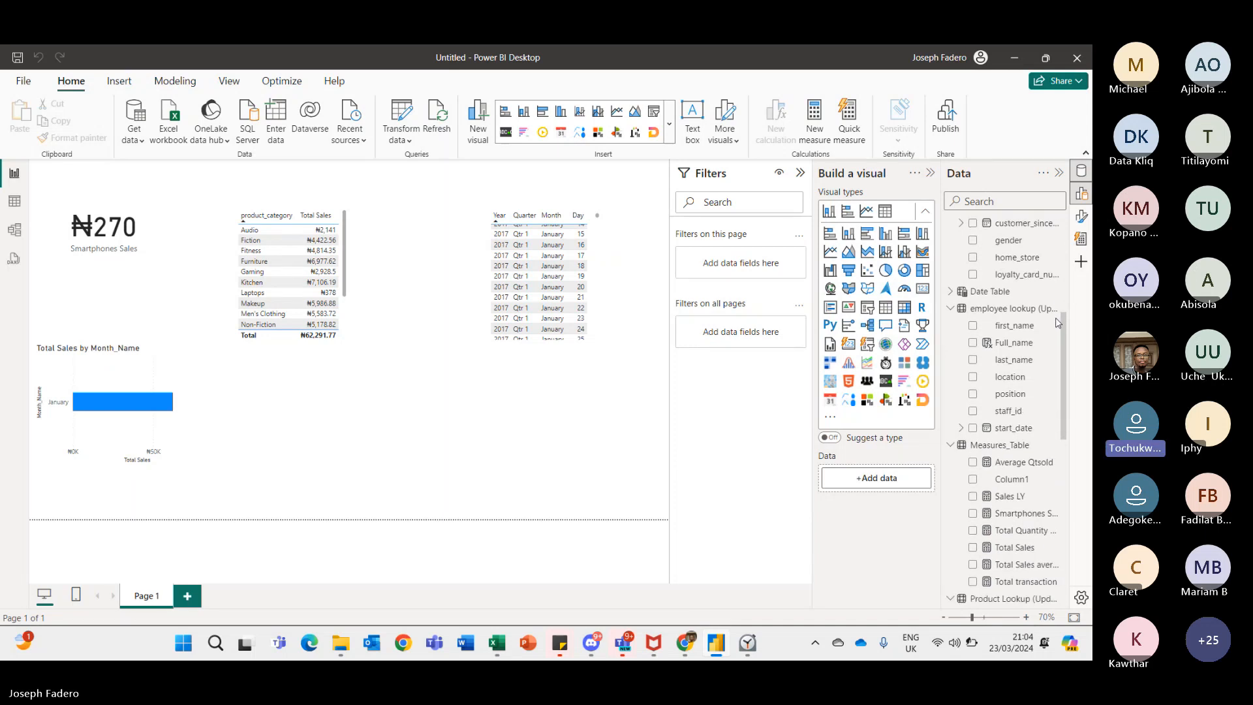
scroll(1058, 322, down, 2)
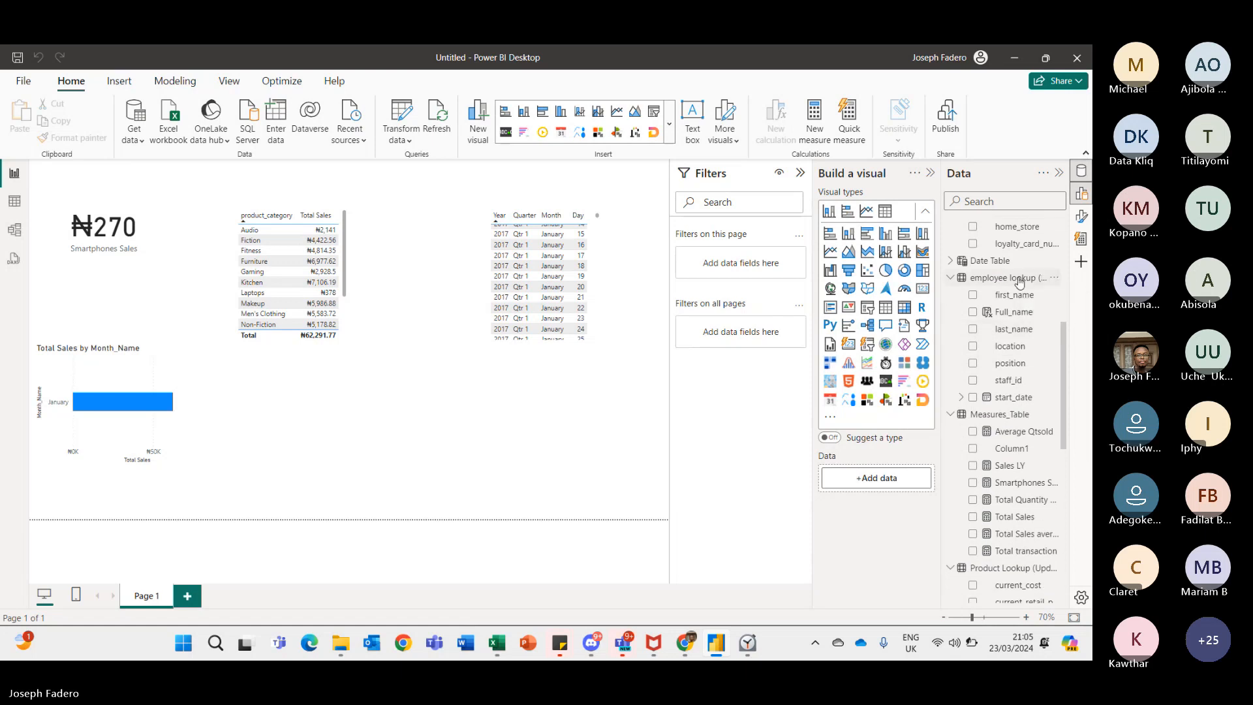
click(1019, 280)
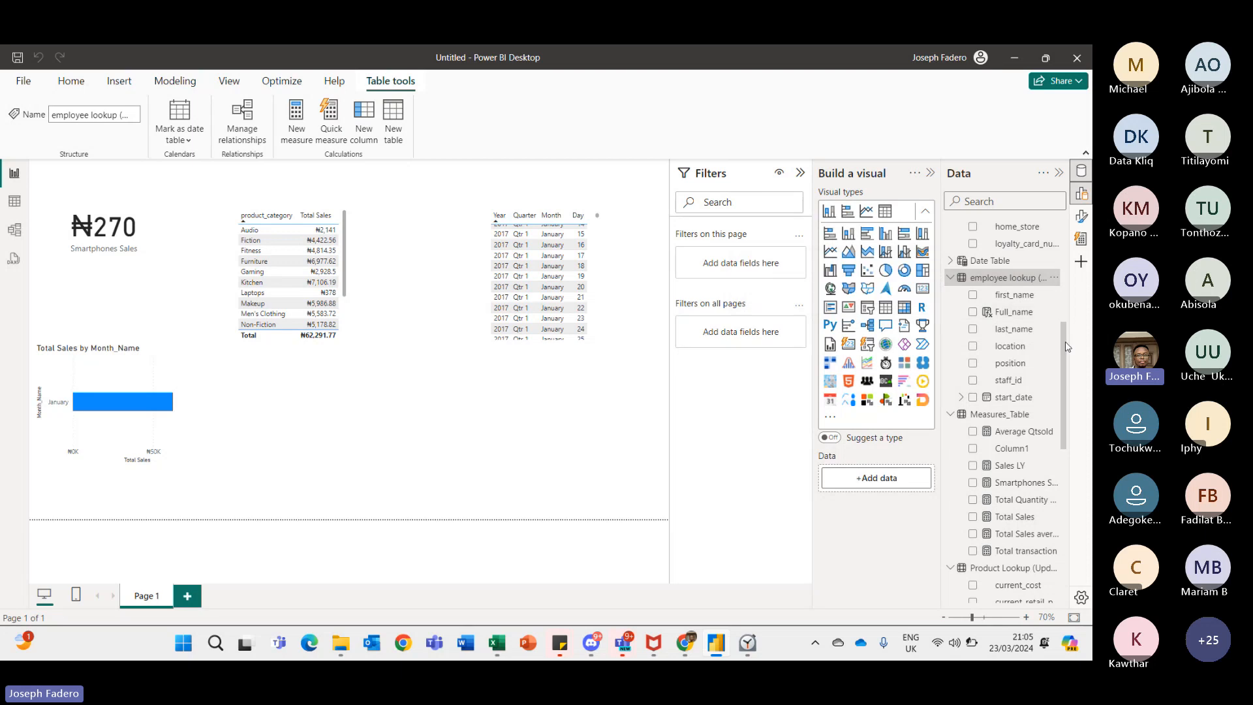
drag(1065, 344, 1063, 238)
scroll(1056, 234, down, 3)
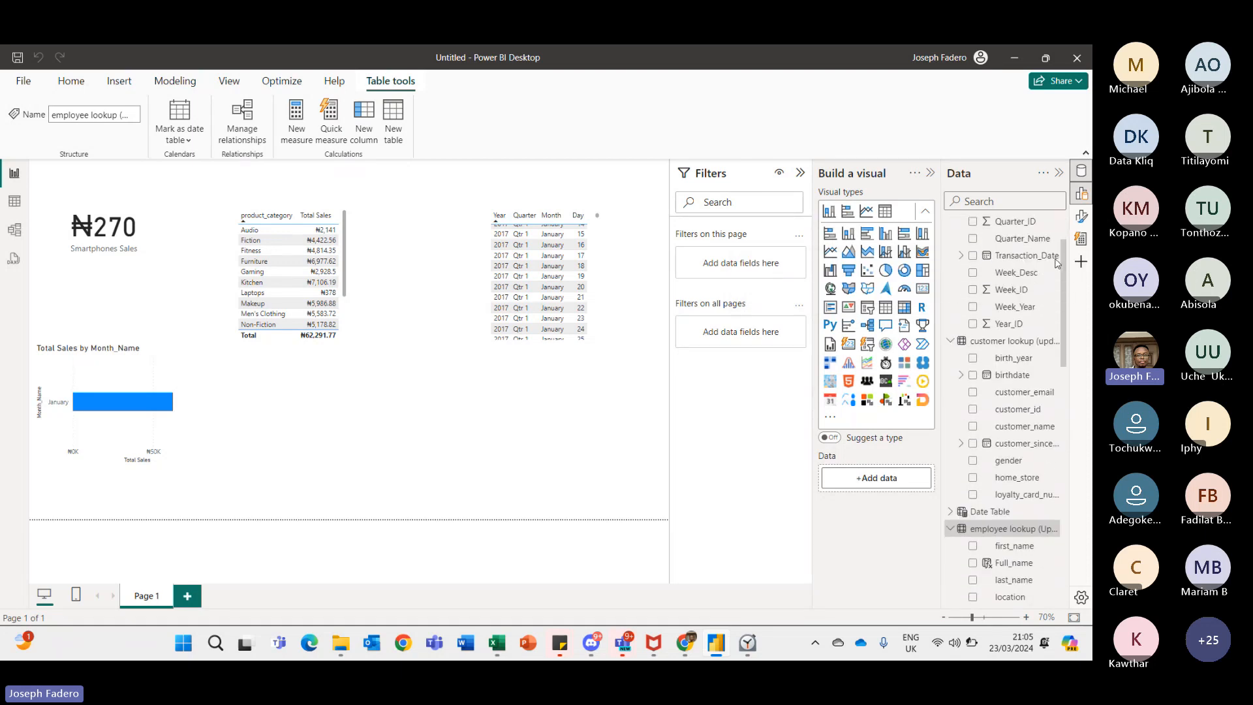
scroll(1057, 269, down, 8)
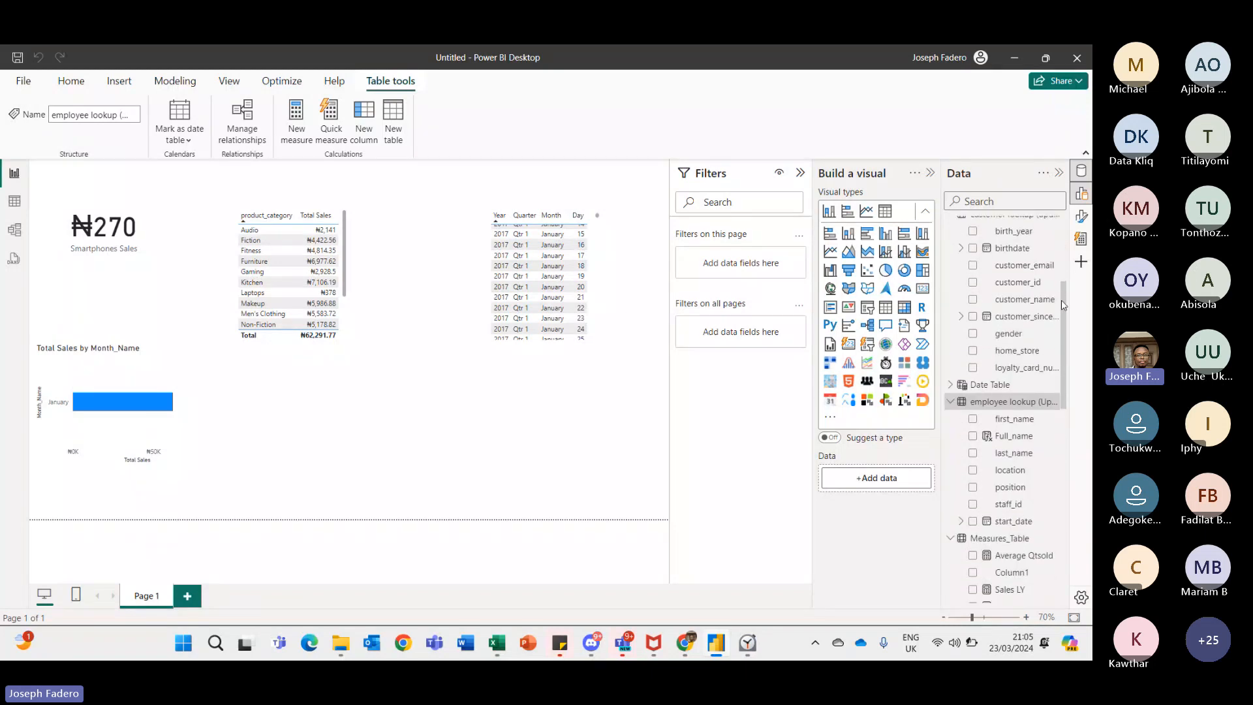
scroll(1062, 353, down, 9)
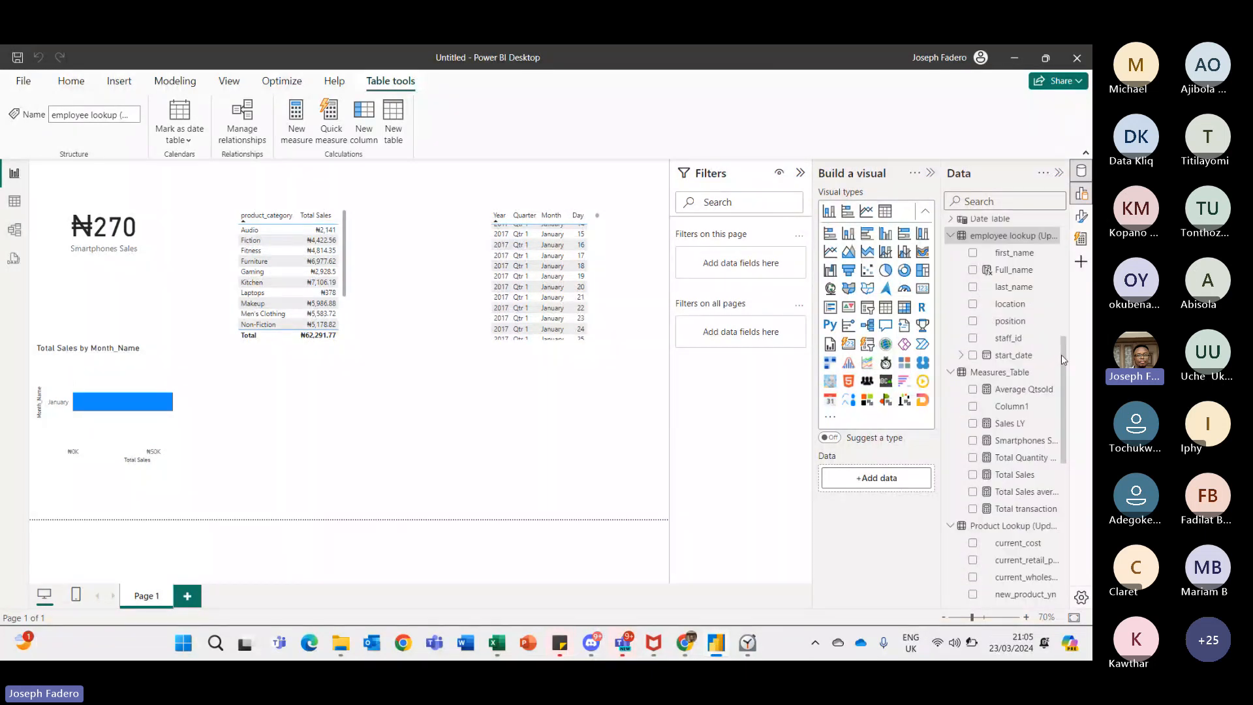
drag(1061, 418, 1064, 499)
scroll(1064, 499, up, 15)
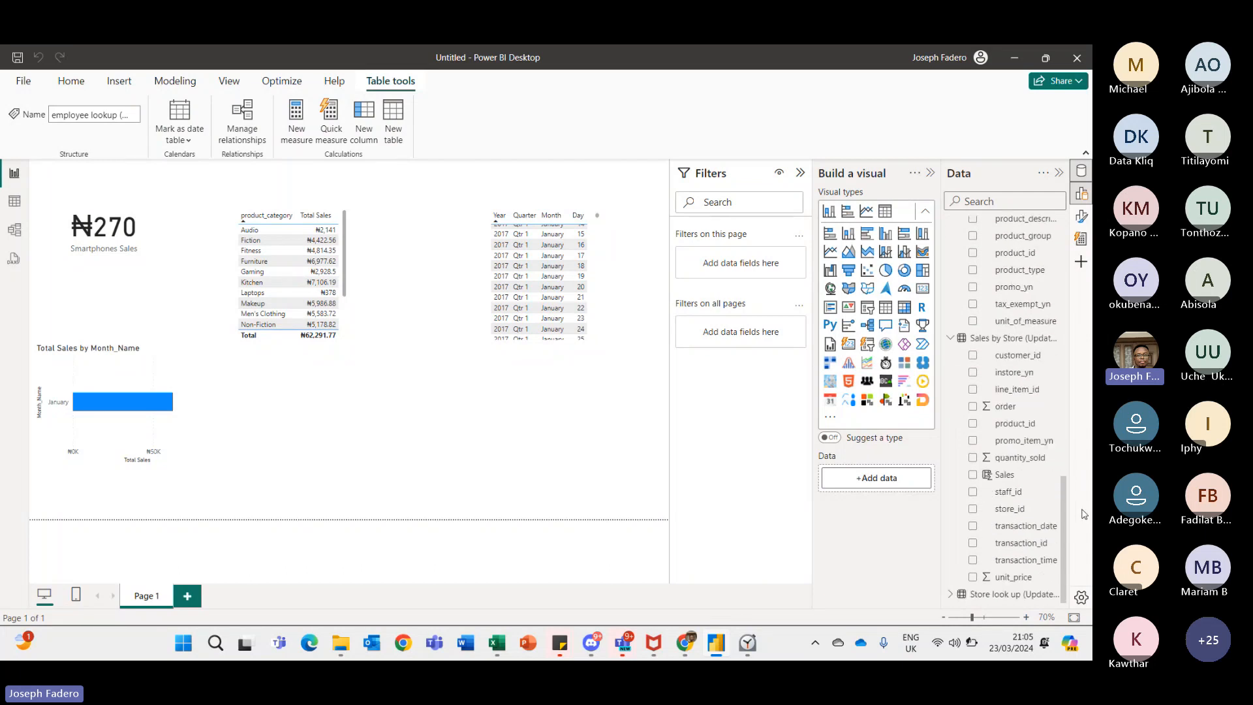
scroll(1071, 358, up, 11)
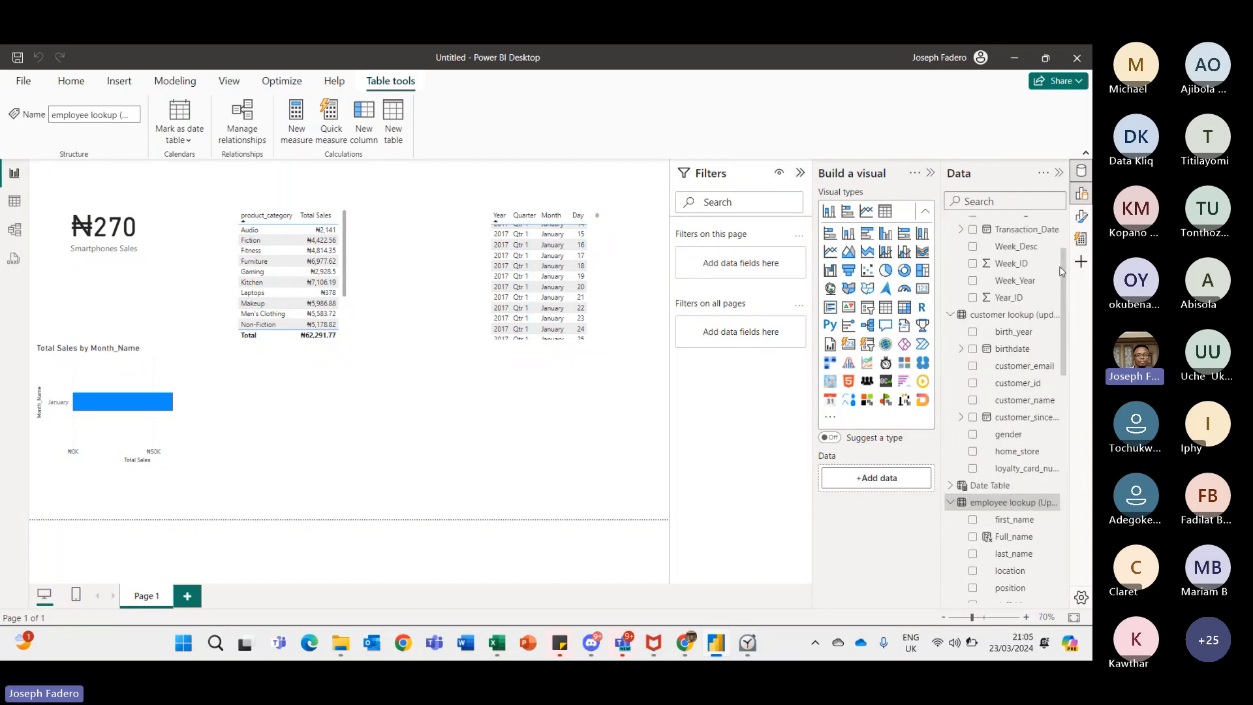
drag(1062, 264, 1063, 331)
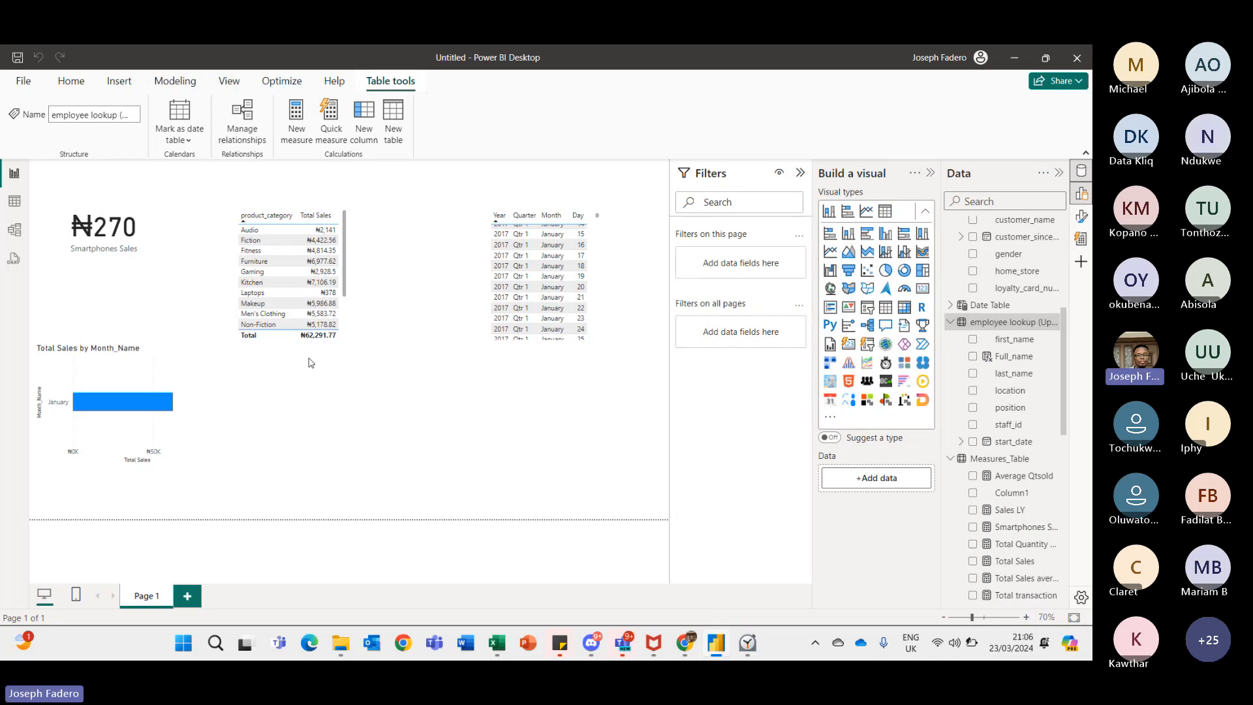
click(157, 255)
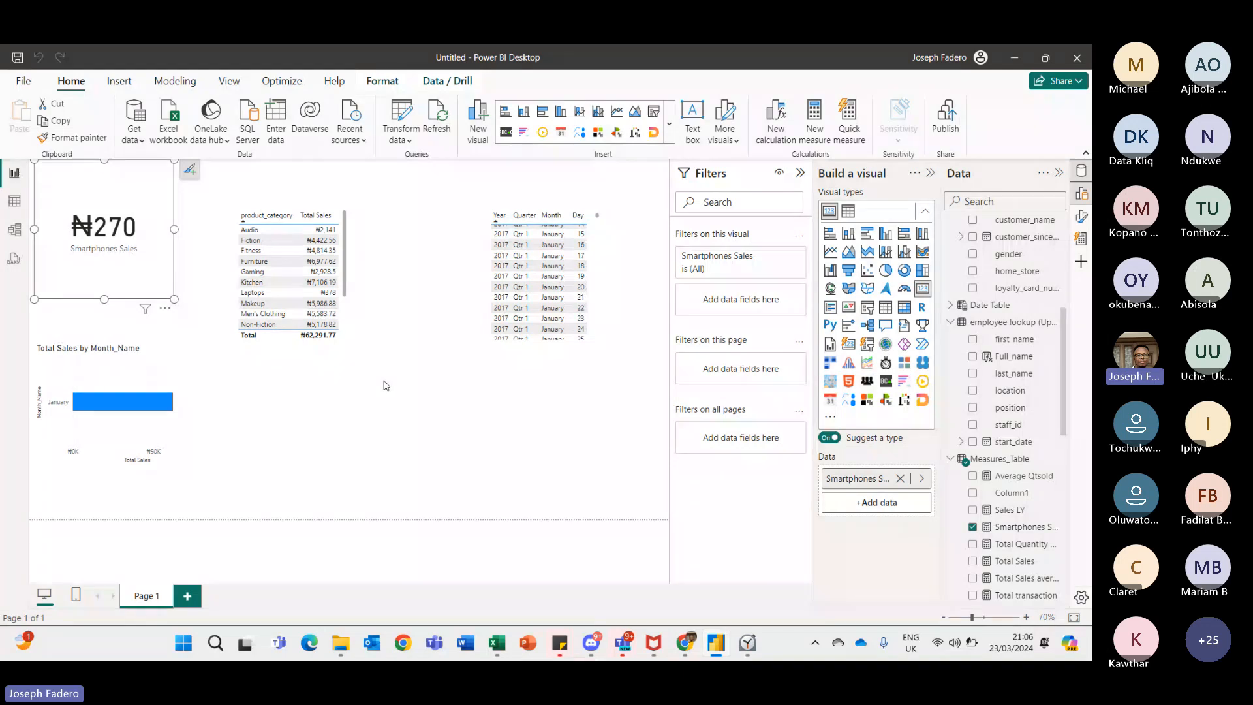
drag(346, 290, 340, 265)
click(339, 264)
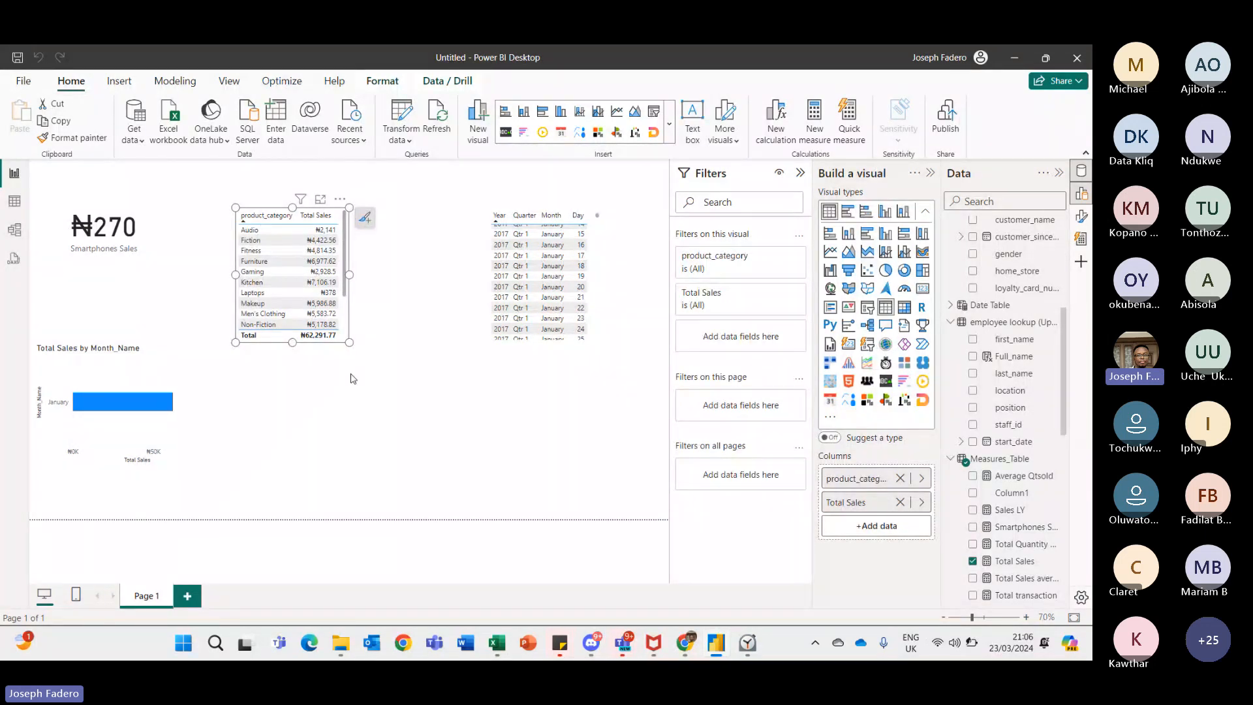
click(419, 387)
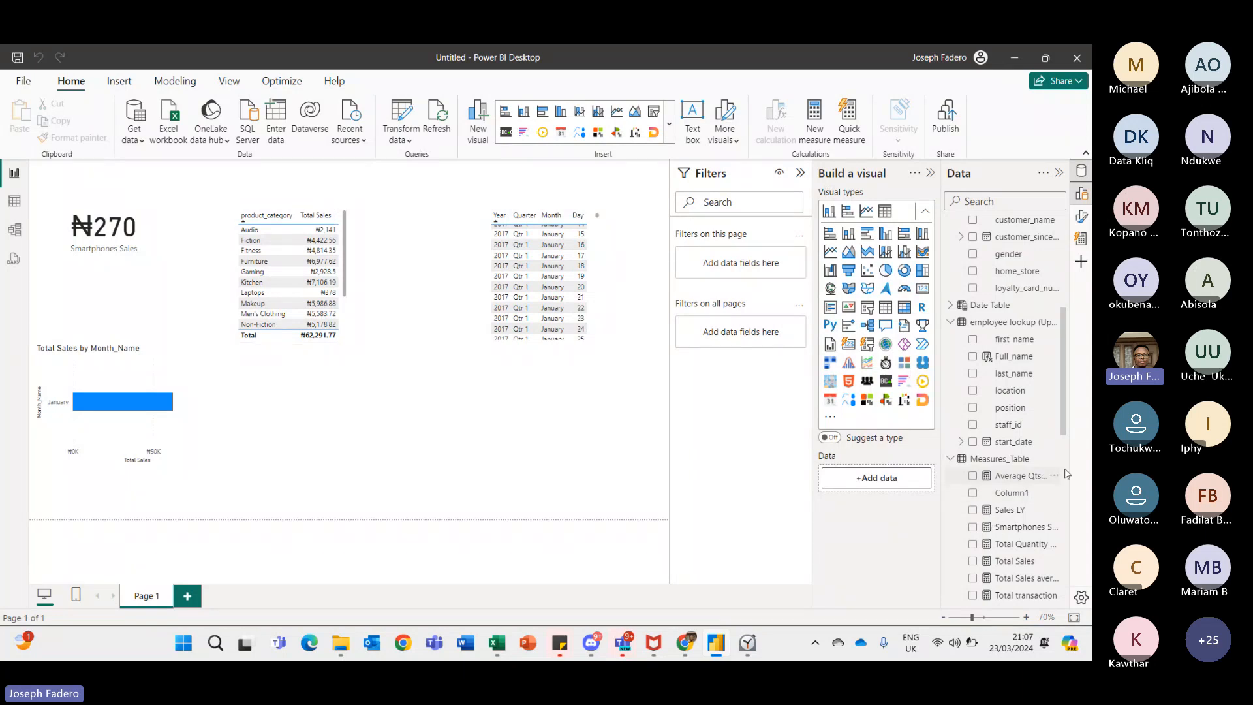
- Build a bar chart of Sales by product_group from the Sales by Store table and view the Sales field's aggregation options
scroll(1018, 457, down, 10)
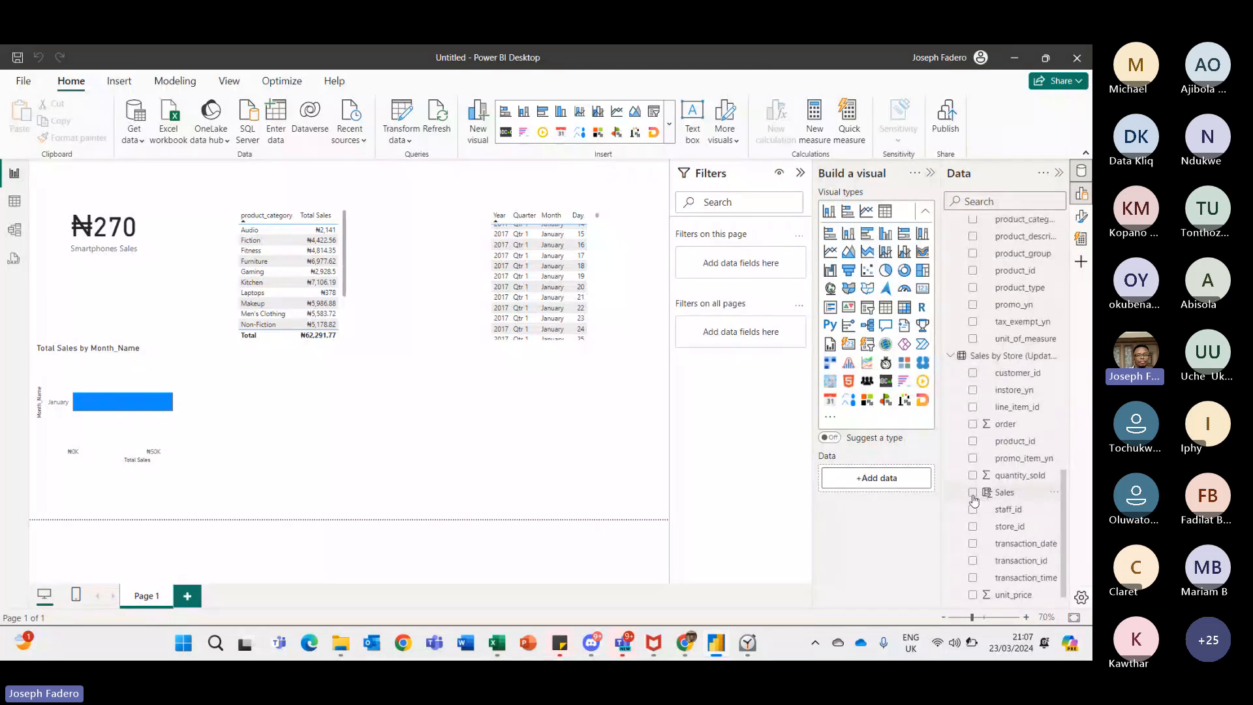
click(973, 493)
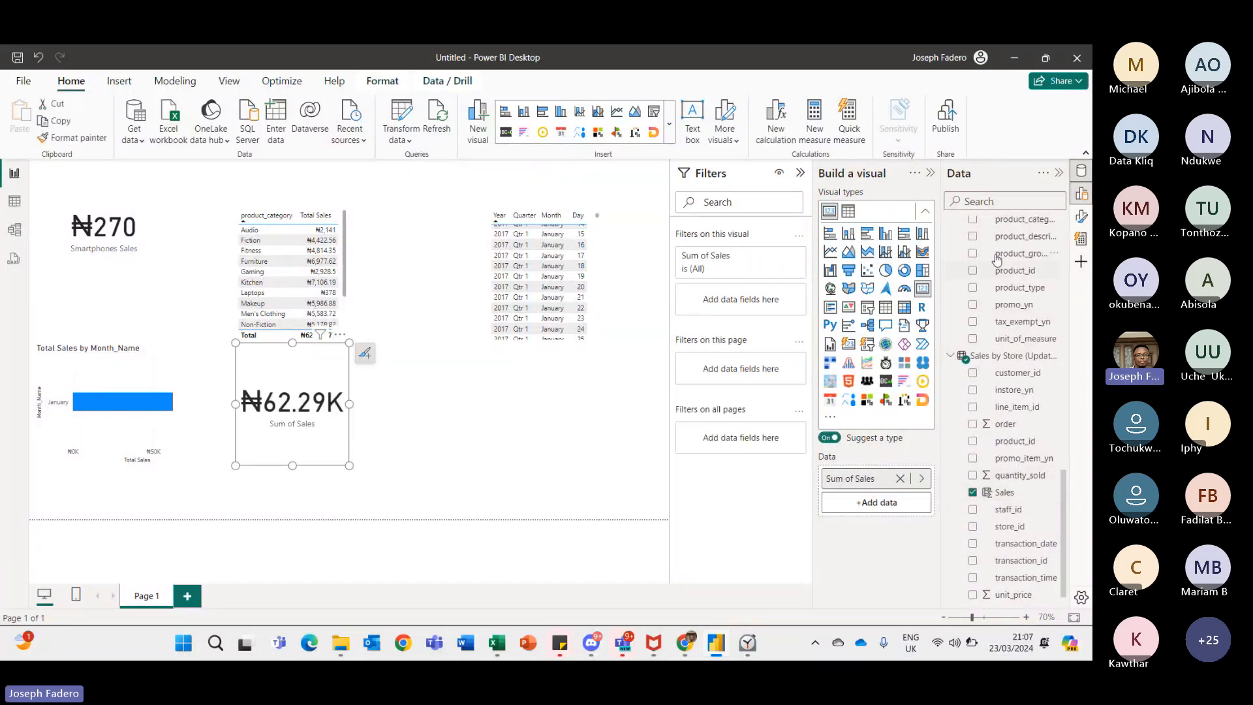
click(973, 253)
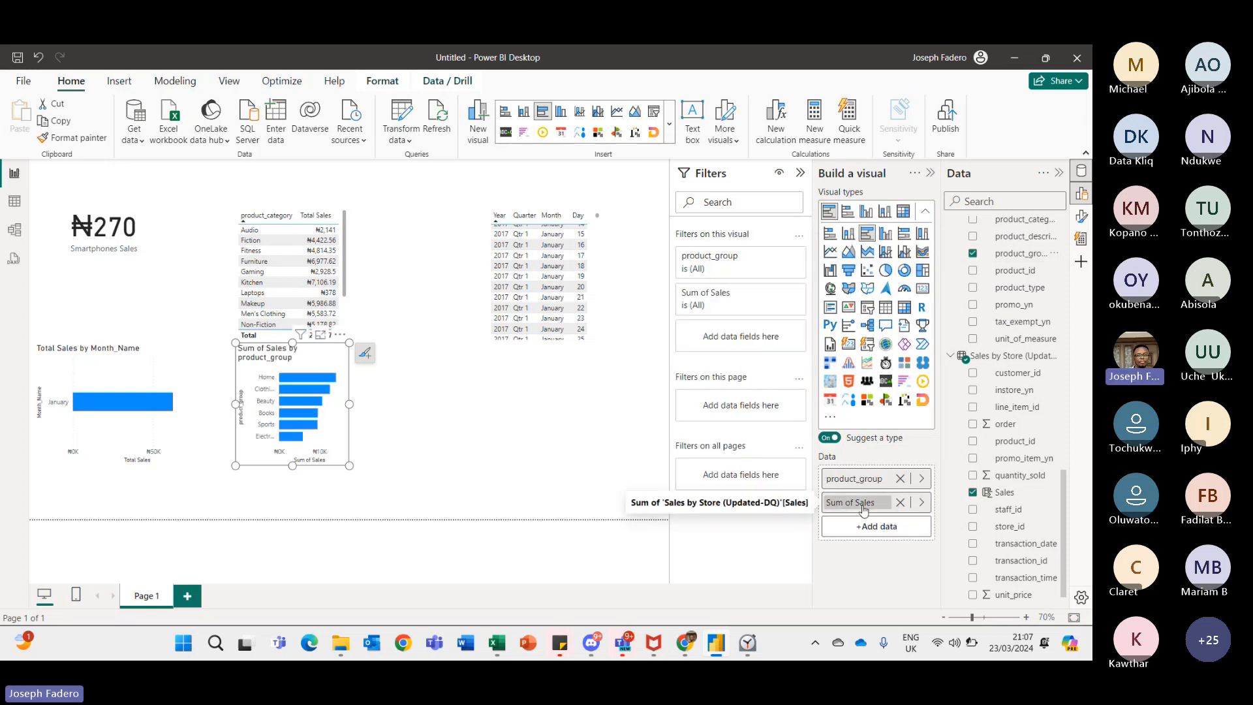
right_click(863, 509)
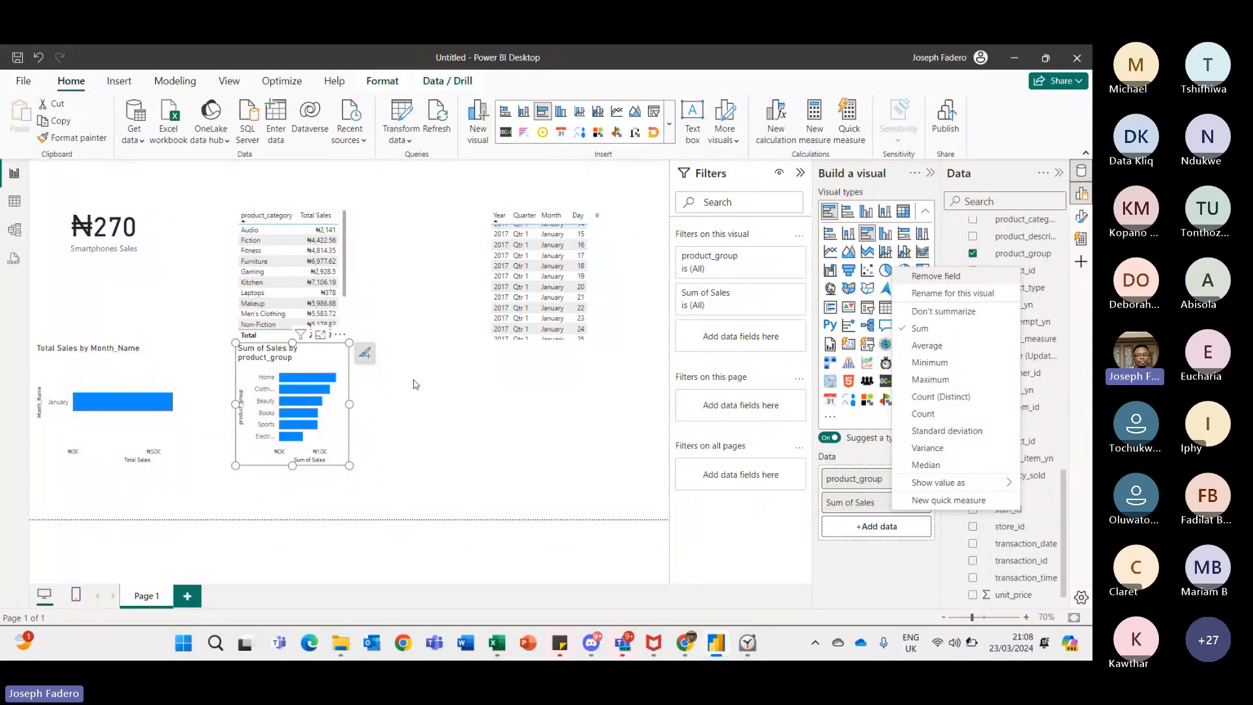
click(545, 406)
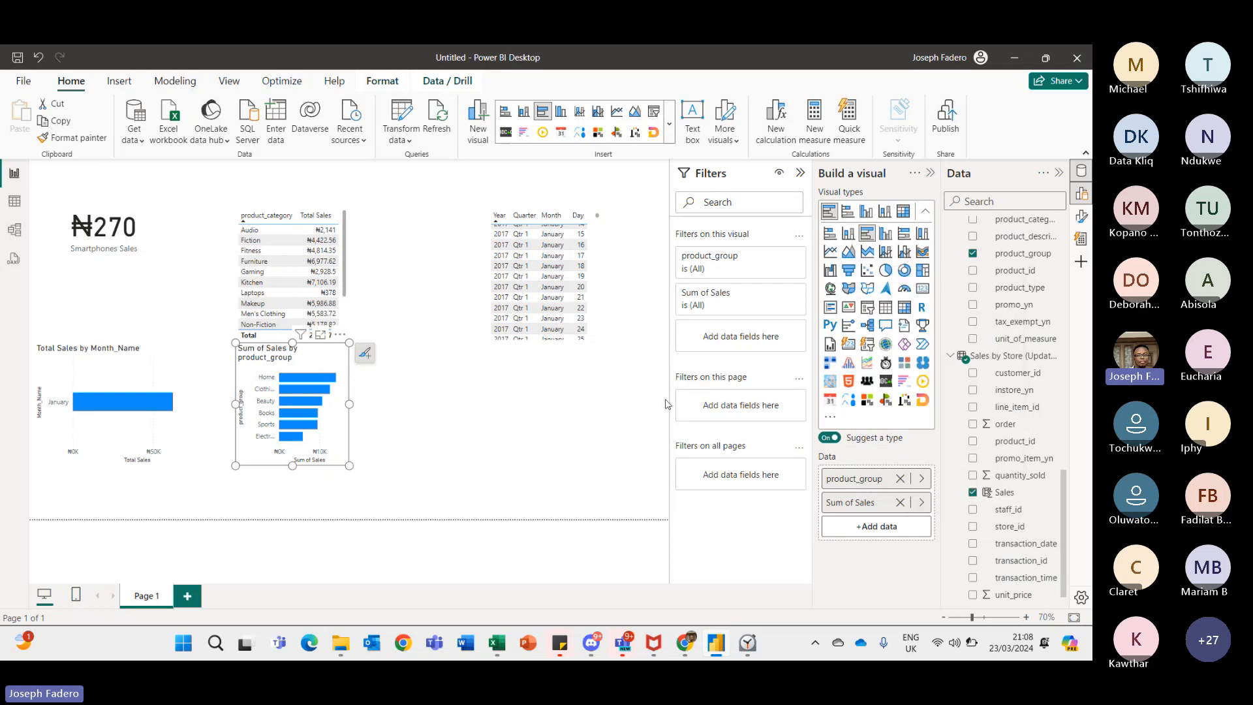
click(576, 384)
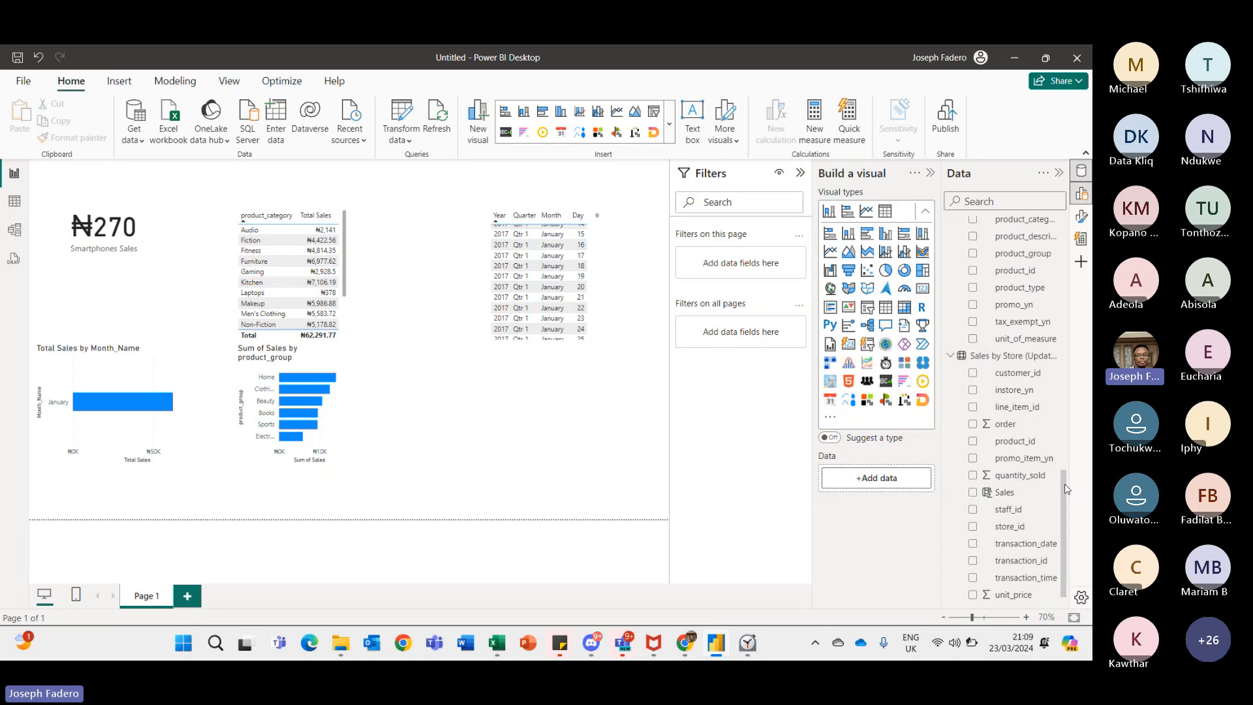
- Scroll through the Data pane and open the DAX query view
drag(1066, 488, 1065, 236)
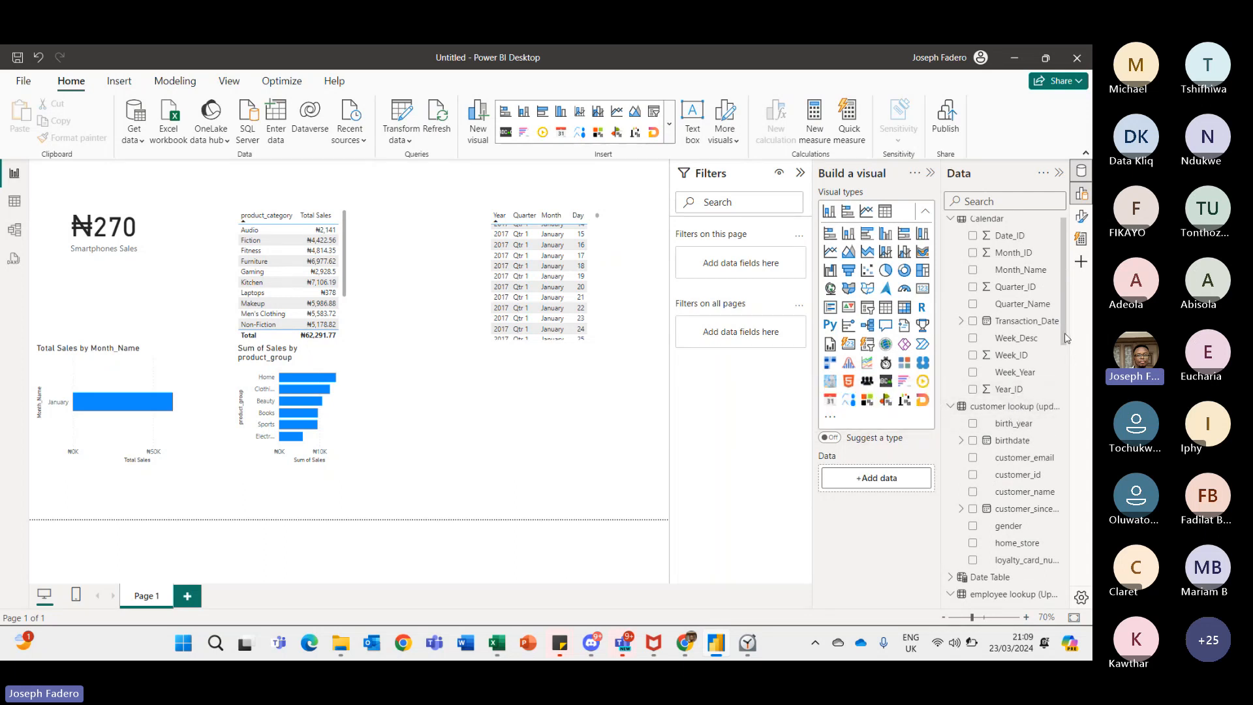
drag(1066, 337, 1061, 363)
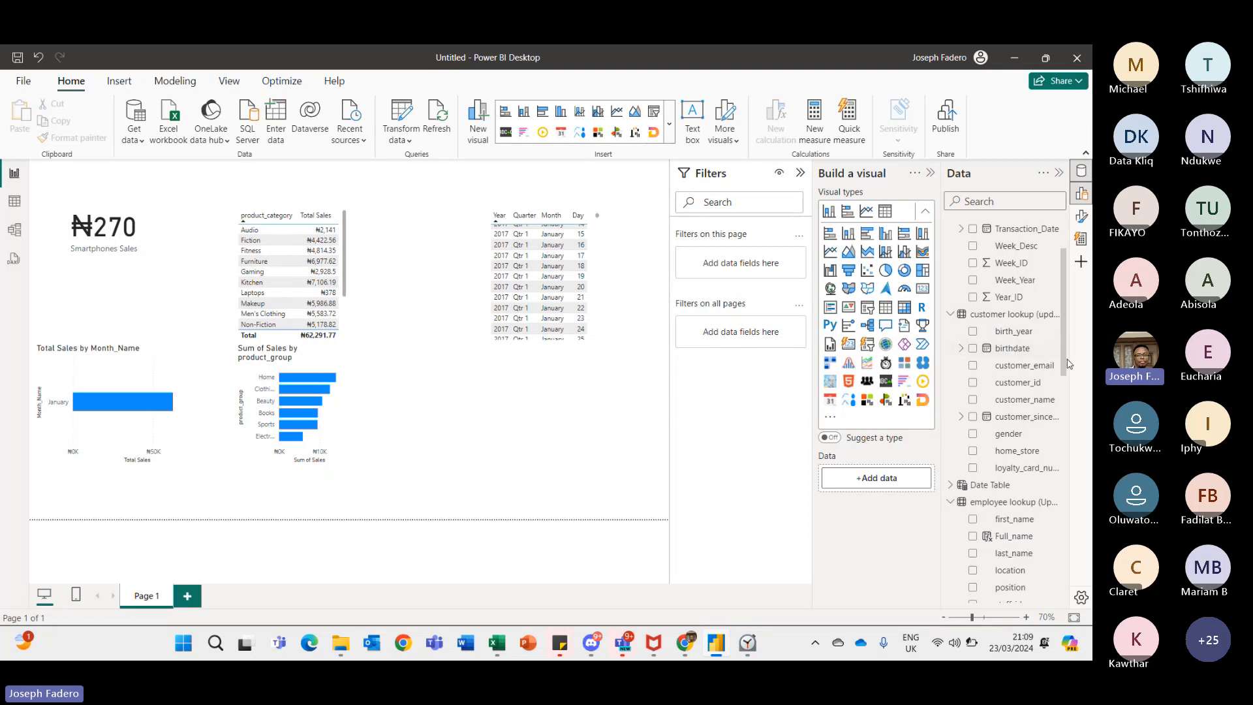
drag(1064, 358, 1061, 421)
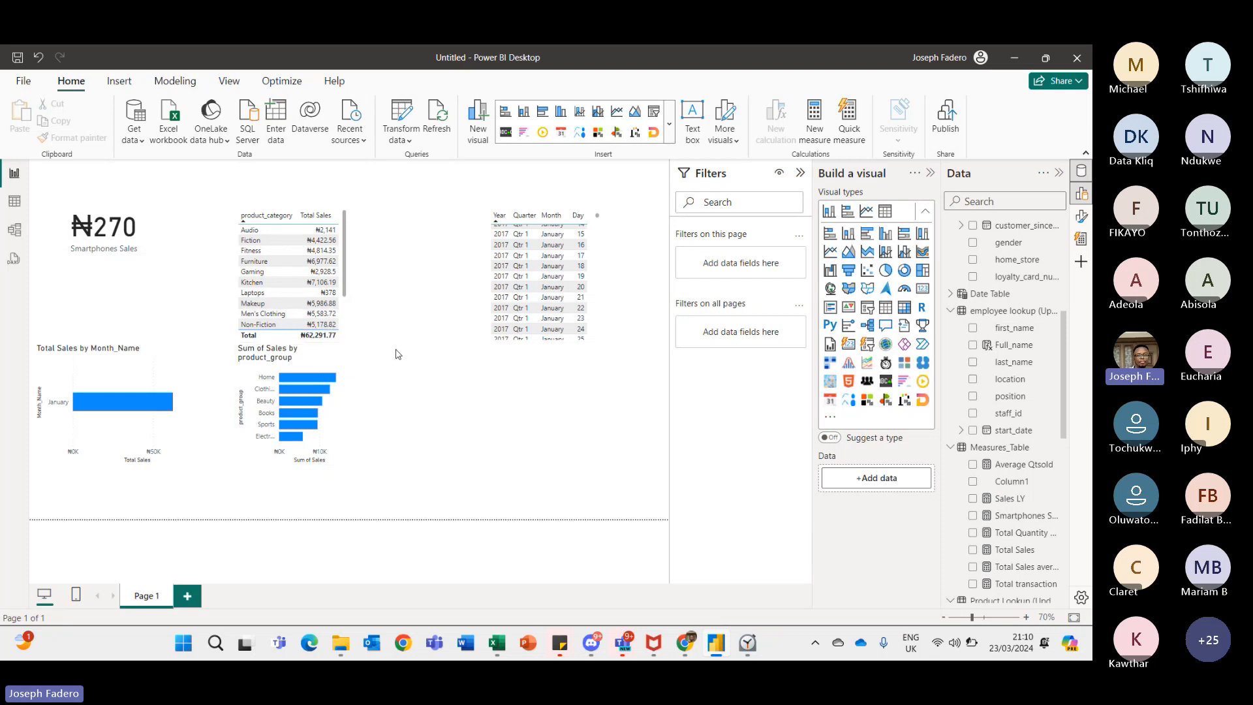
click(12, 269)
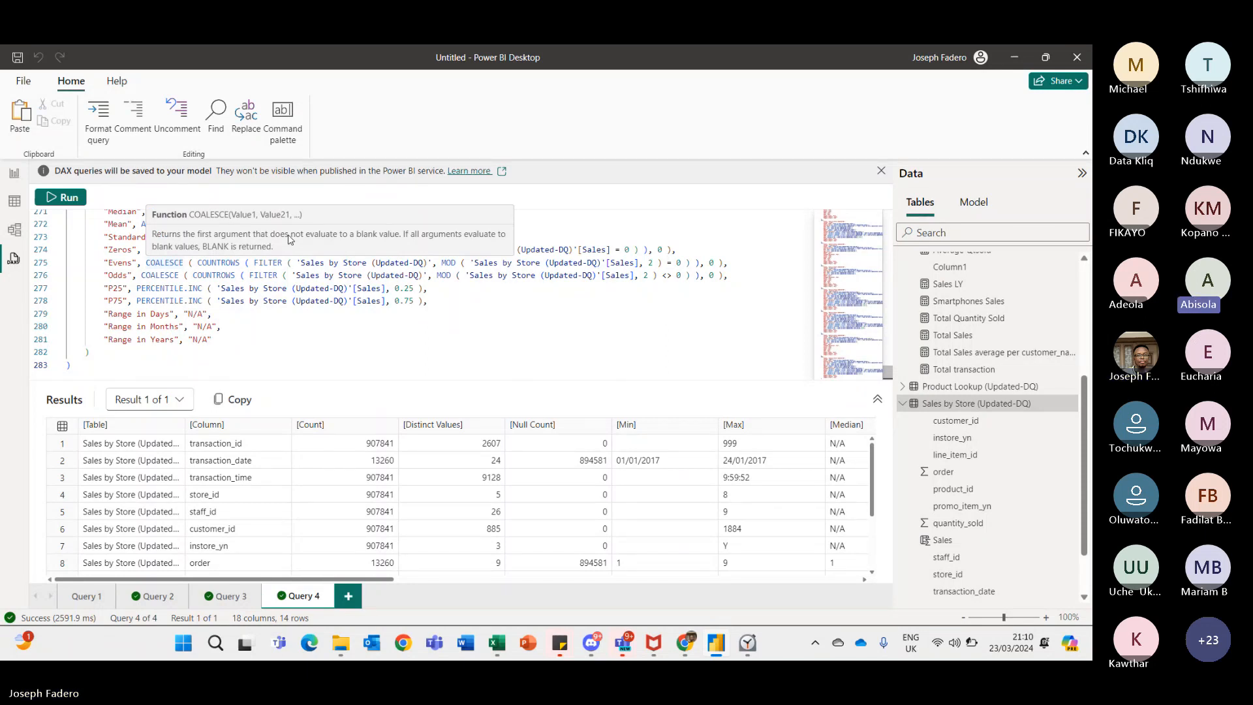
- Switch to the Teams meeting, read through the meeting chat and check the participants list
key(alt+Tab)
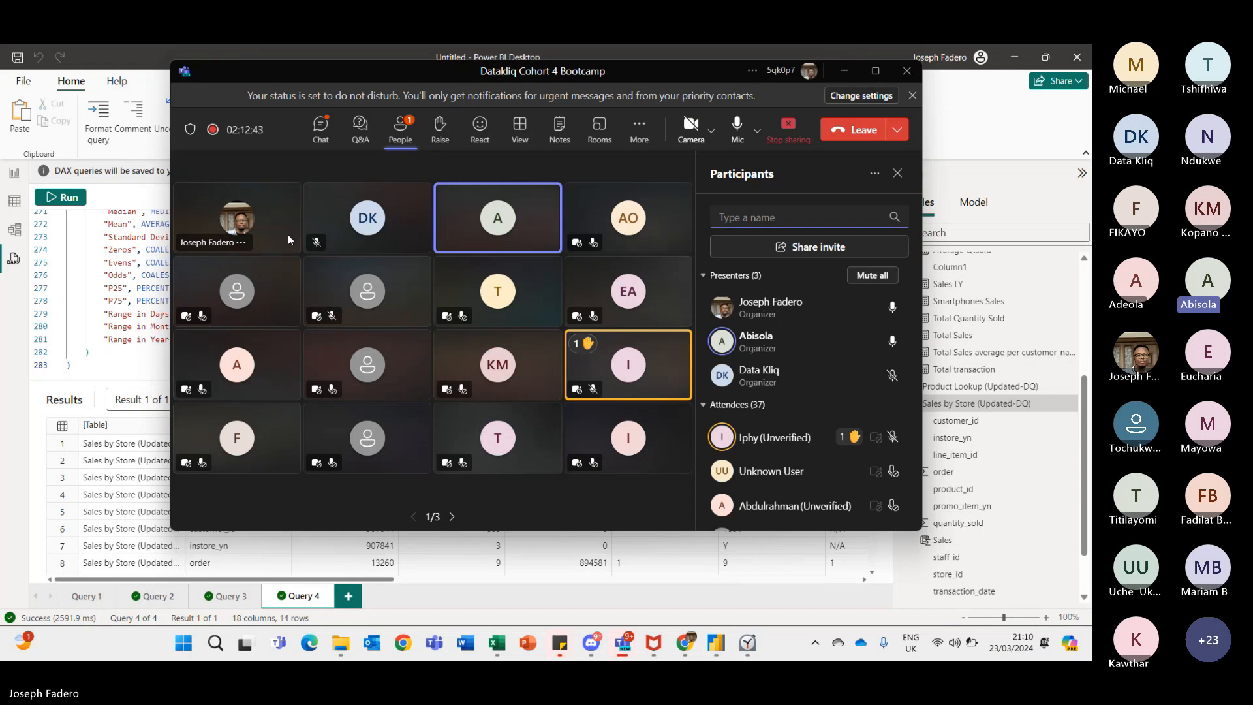
click(320, 140)
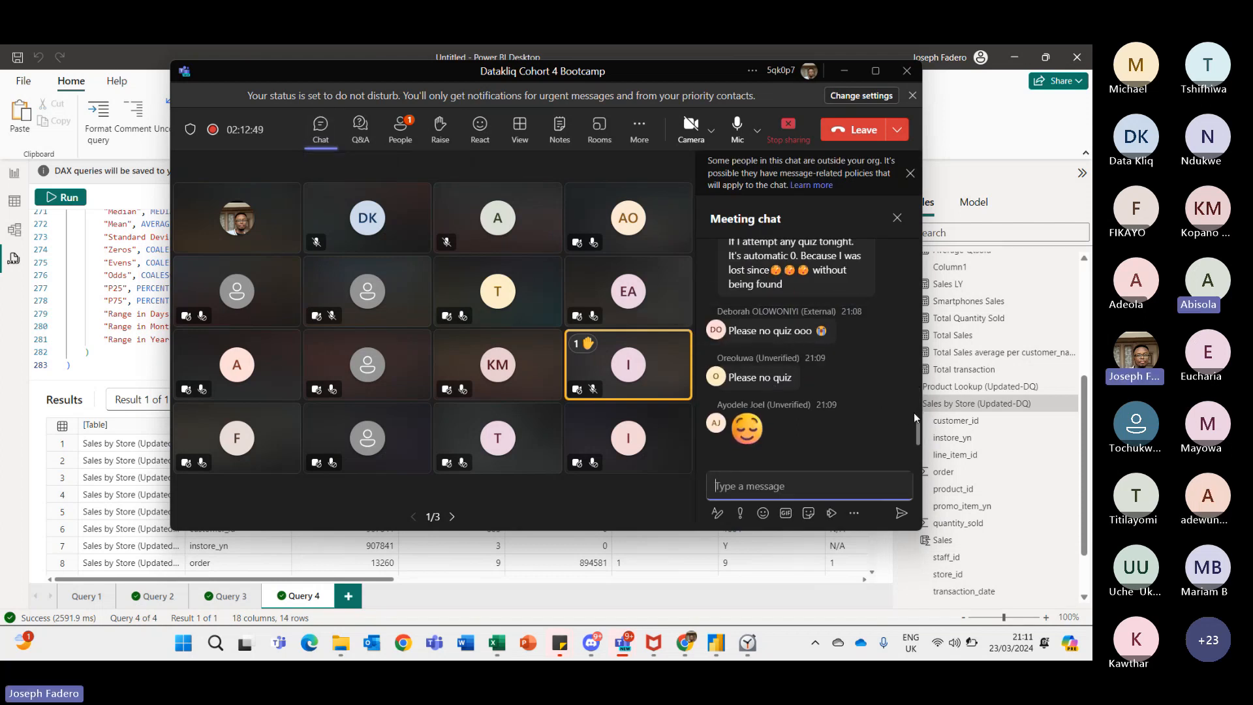
scroll(923, 433, up, 10)
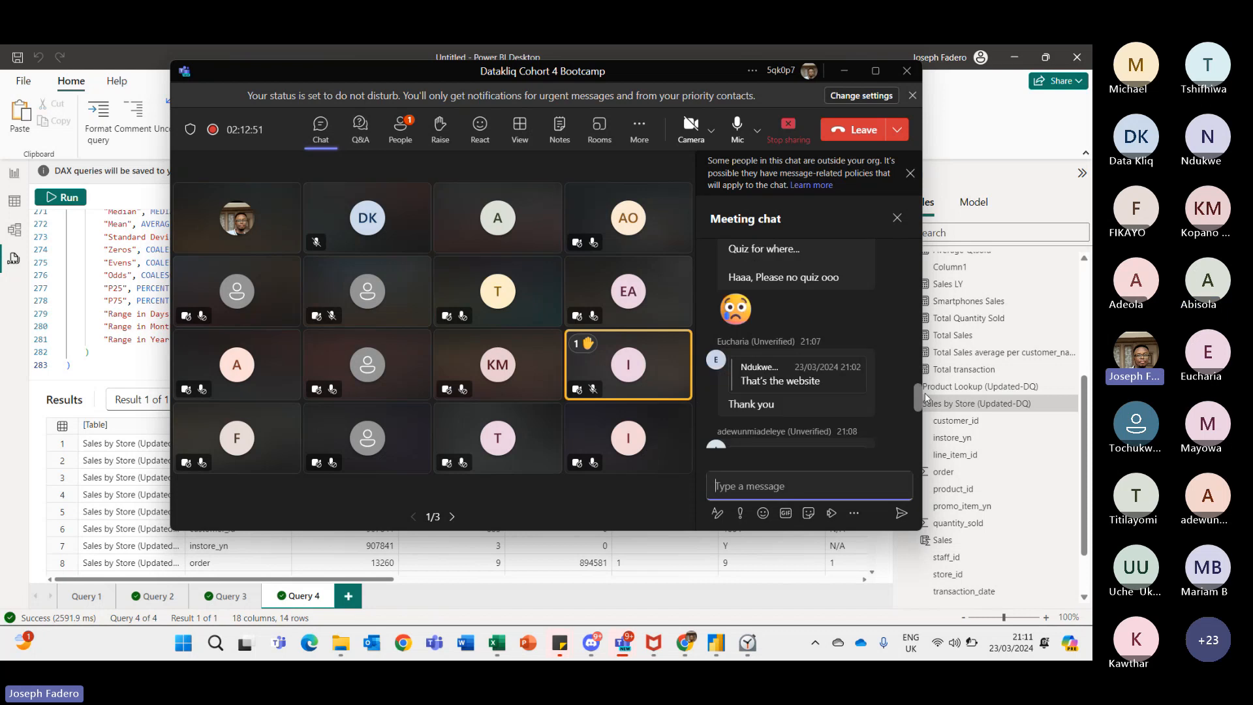
scroll(910, 450, down, 3)
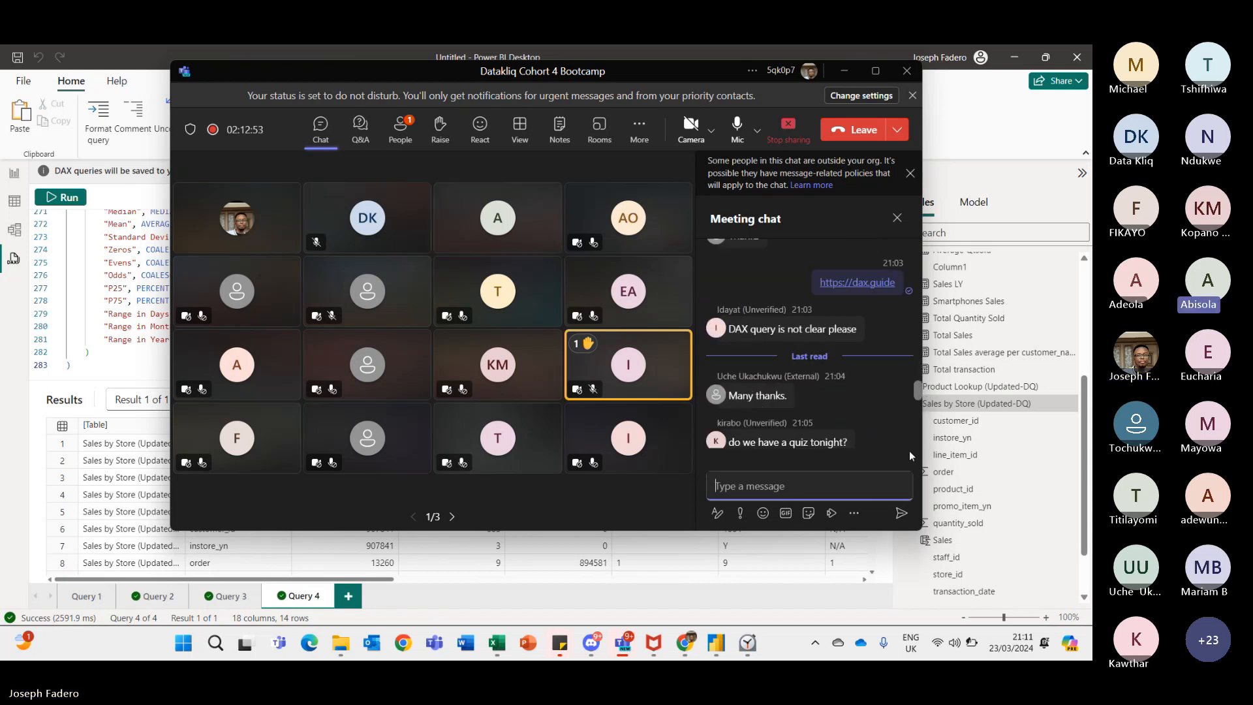
scroll(909, 452, down, 3)
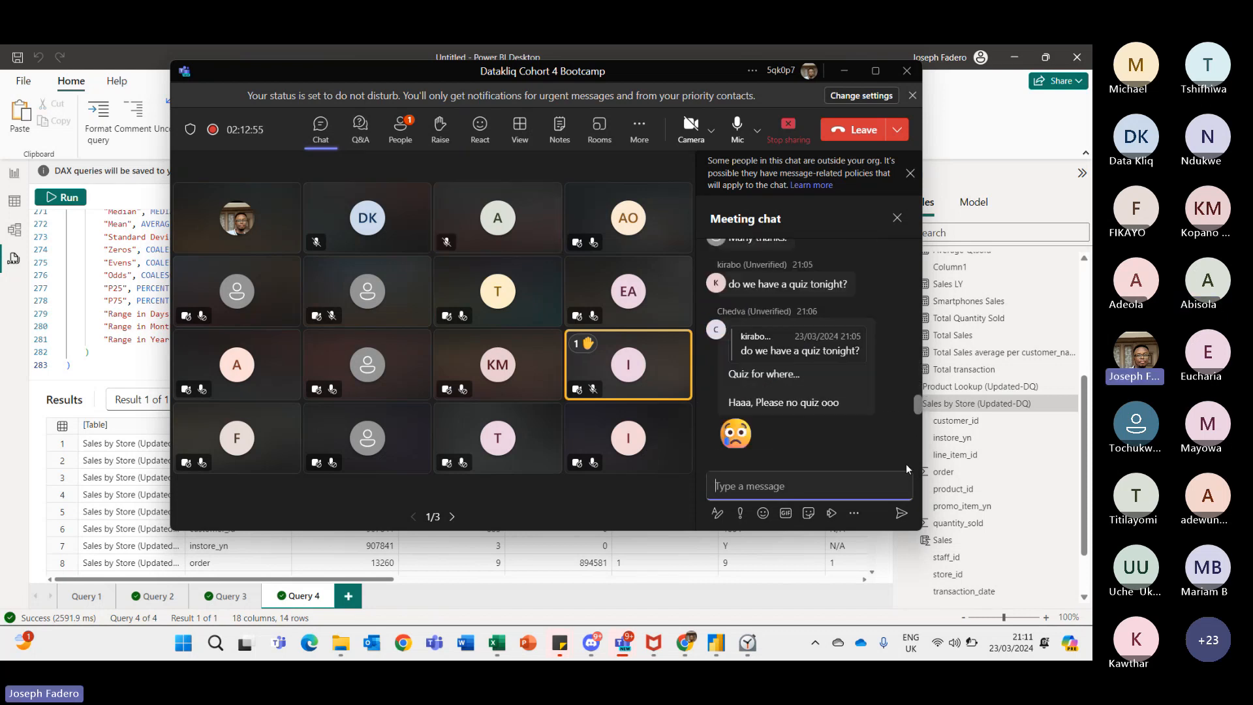
scroll(906, 464, down, 3)
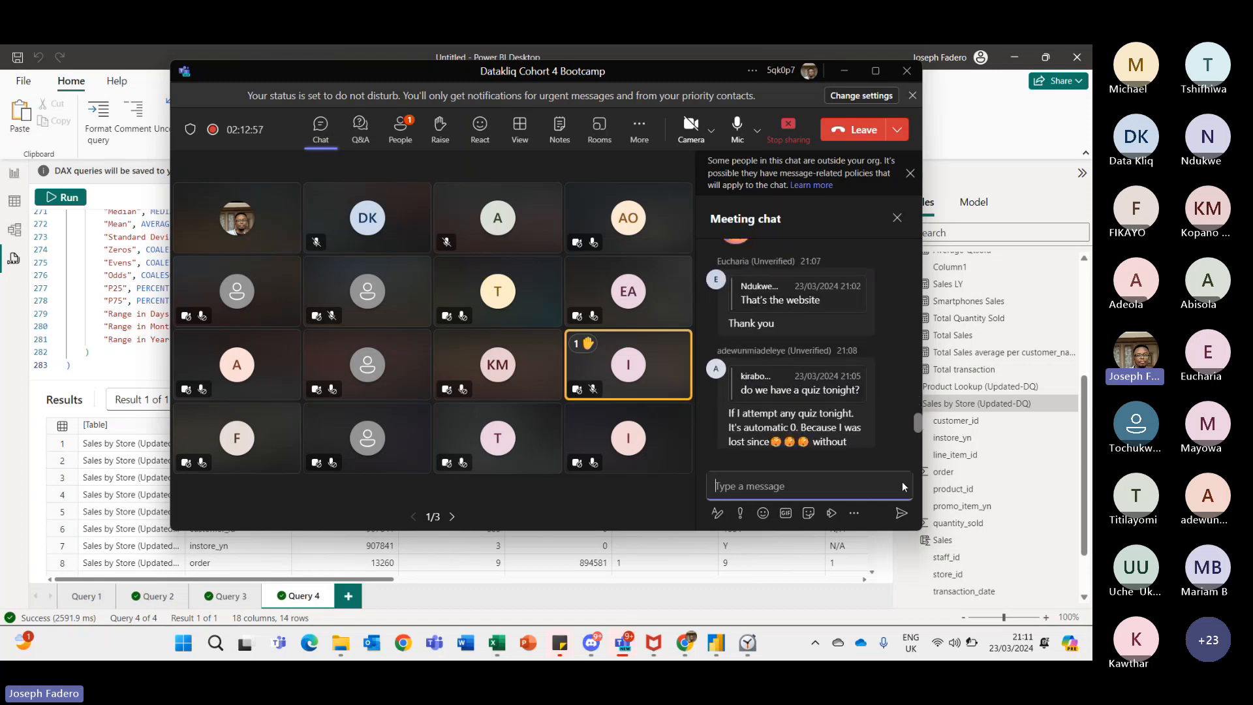
scroll(901, 487, down, 3)
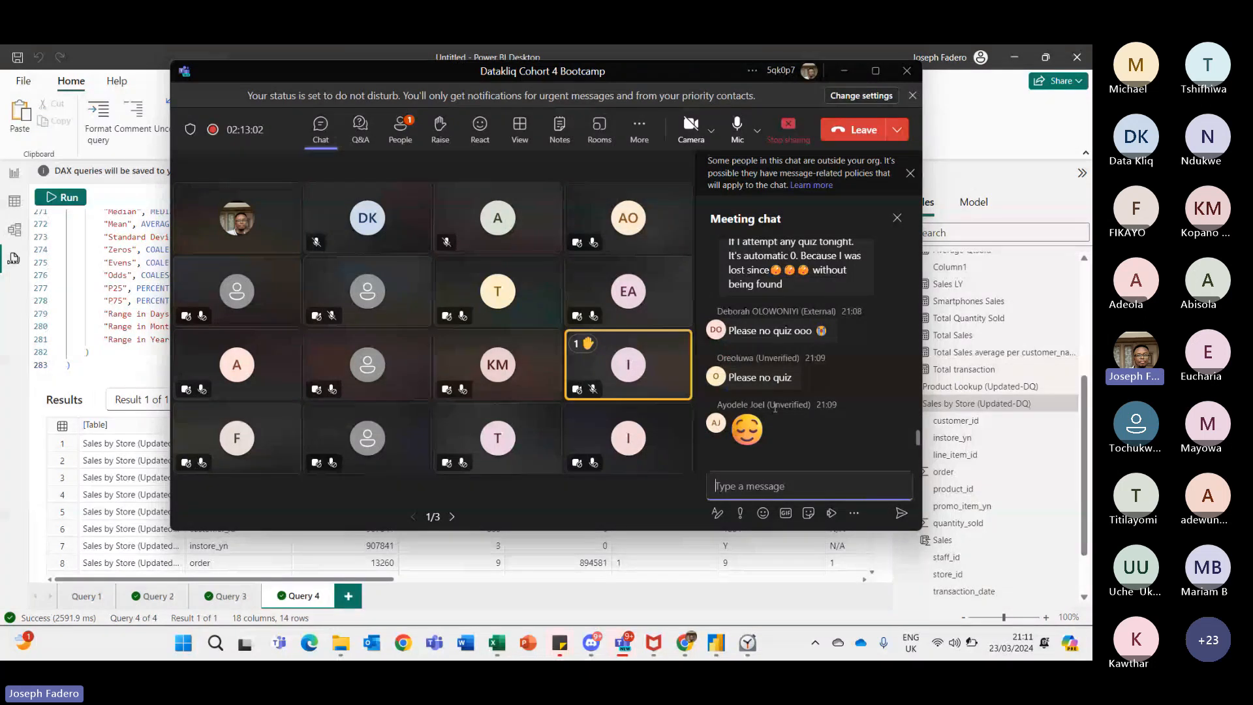
click(401, 129)
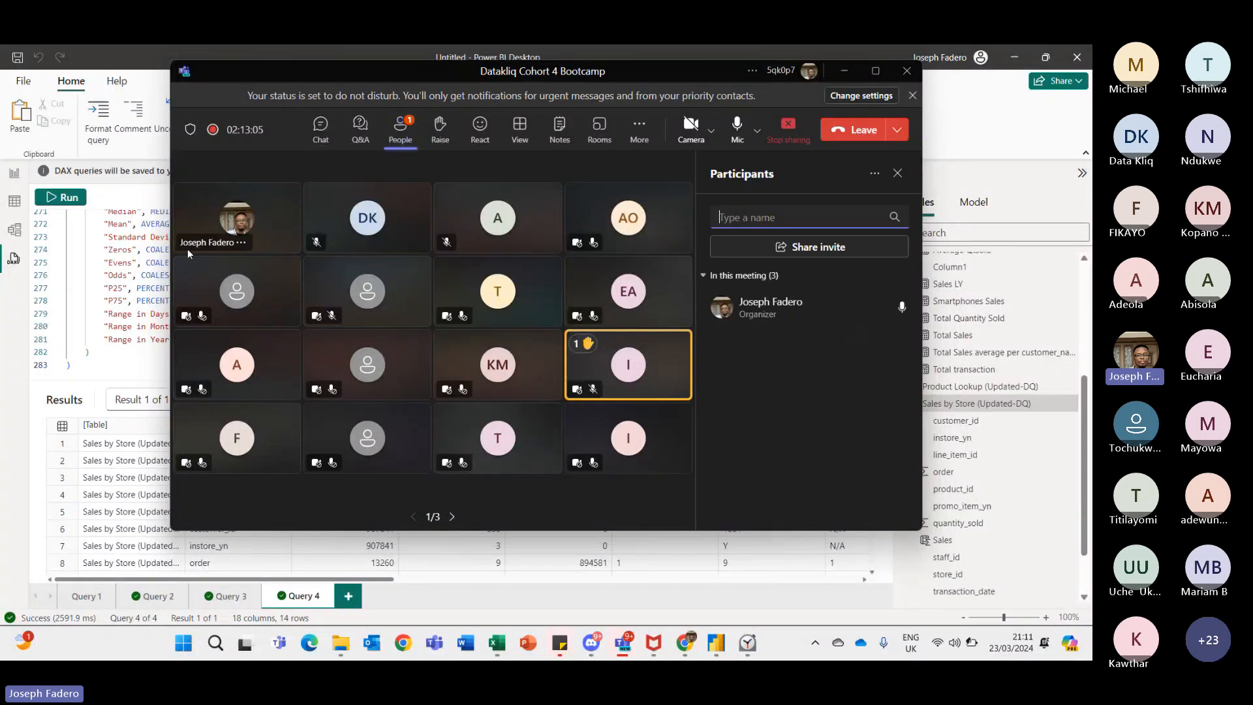
click(321, 128)
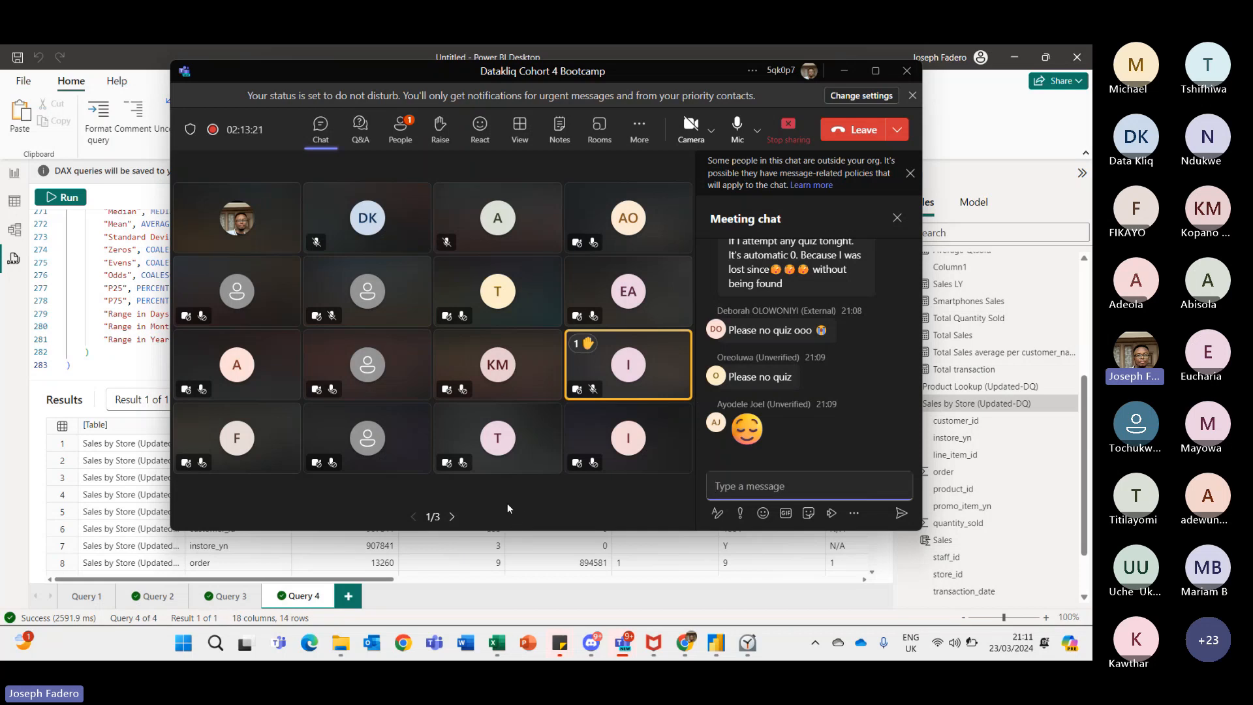
- Return to the DAX query results and scroll horizontally through the column statistics grid
click(577, 579)
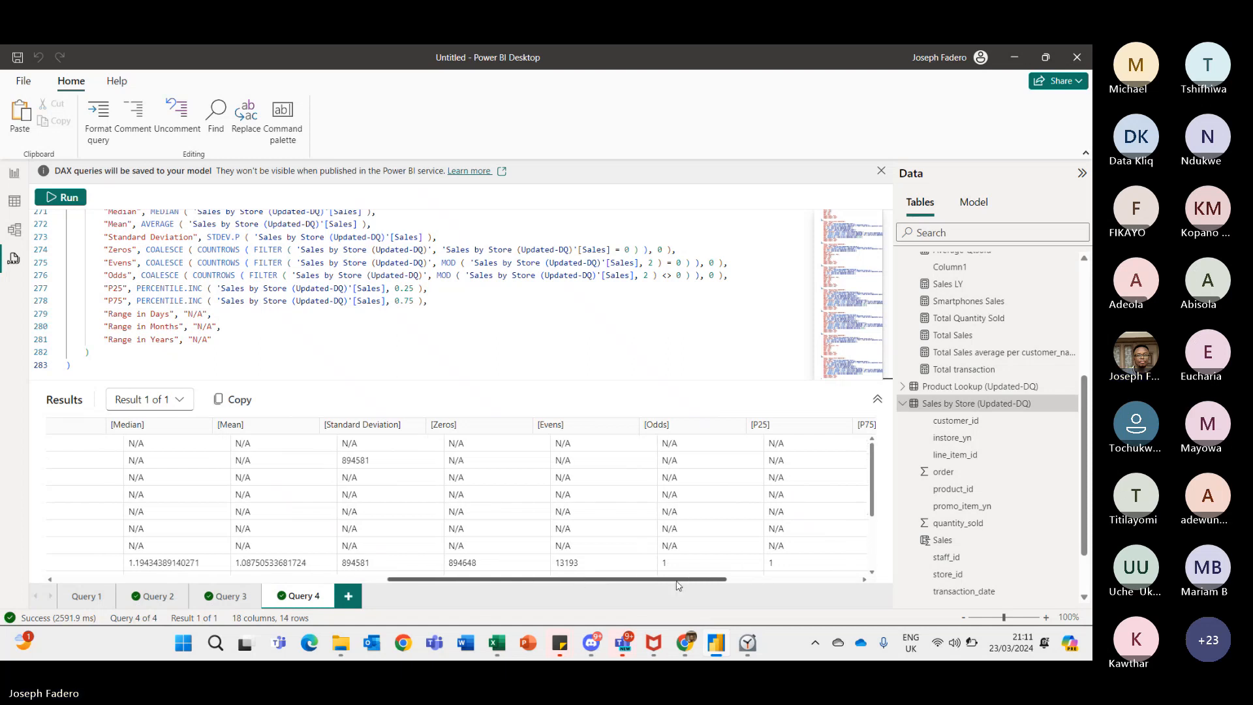
drag(577, 580, 83, 591)
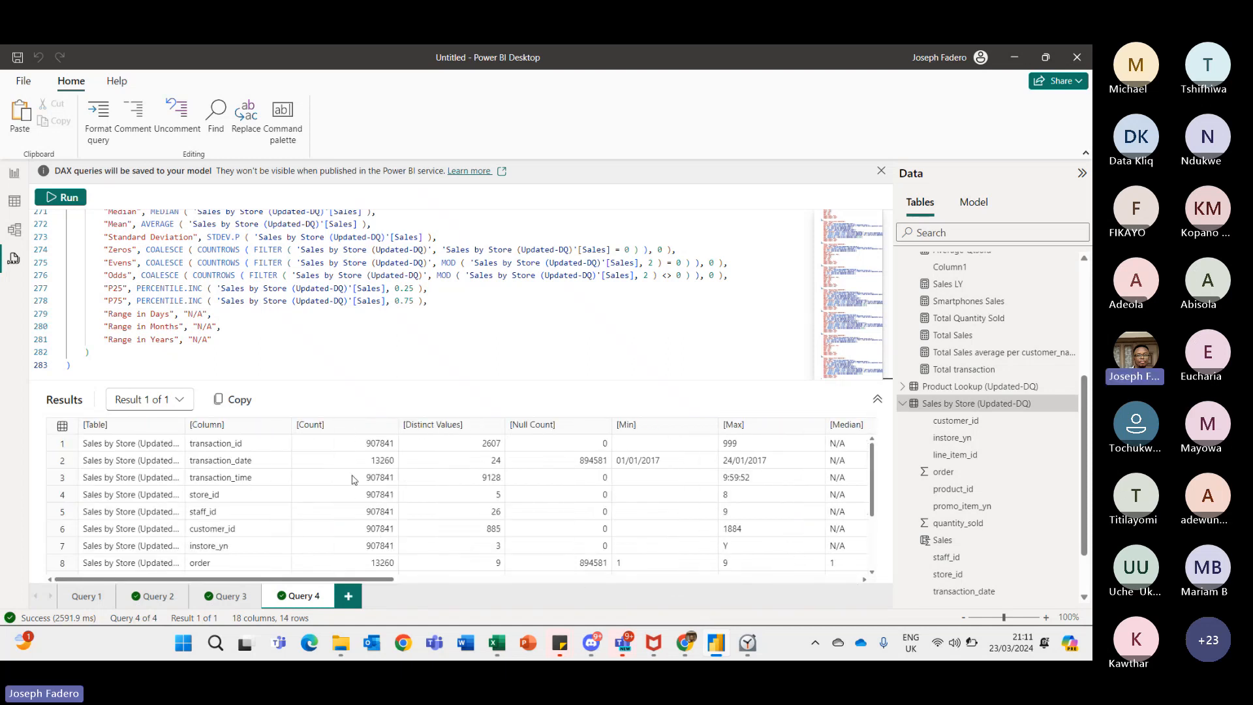
key(alt)
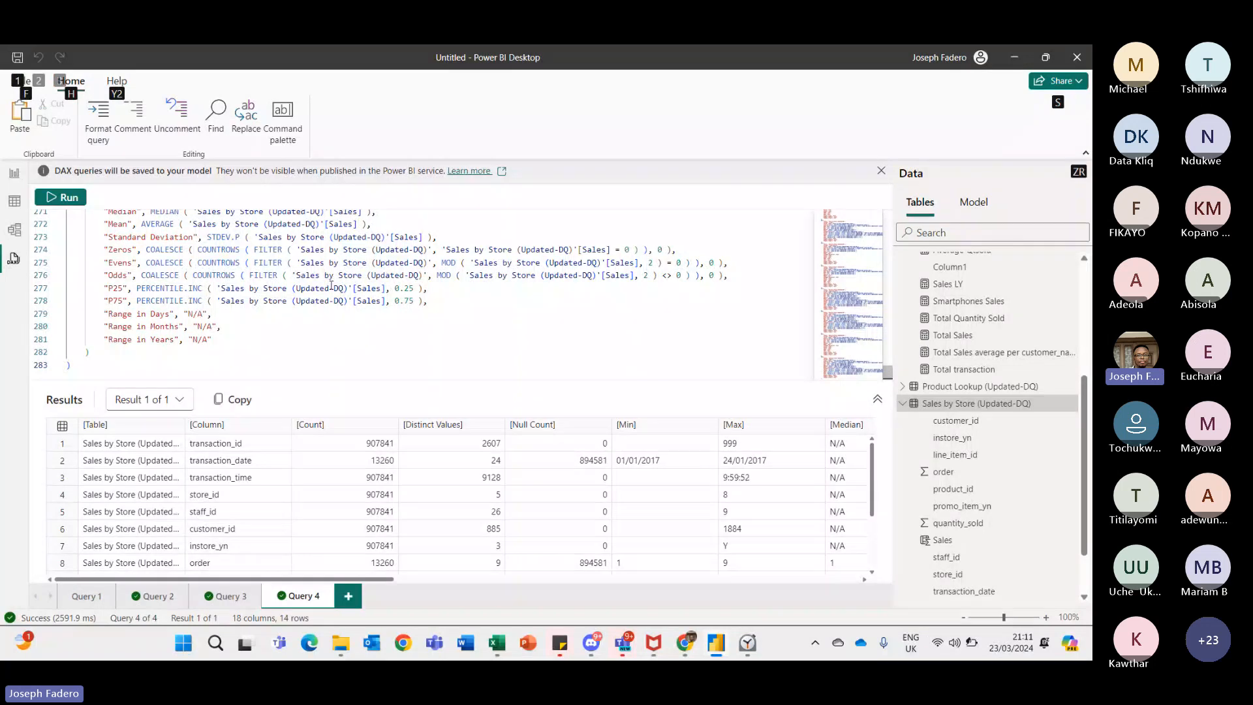
- Browse the Data pane, selecting the Total Sales average per customer_name measure and the employee lookup (Updated-DQ) table
key(Escape)
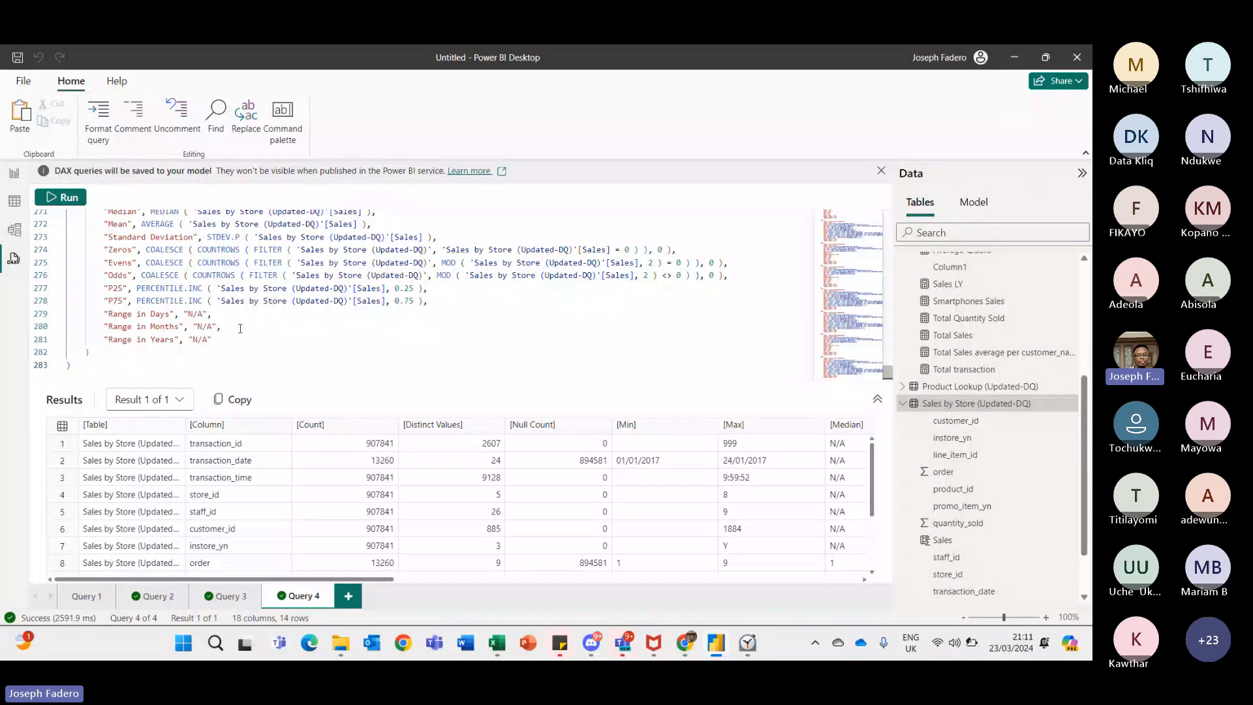
click(959, 335)
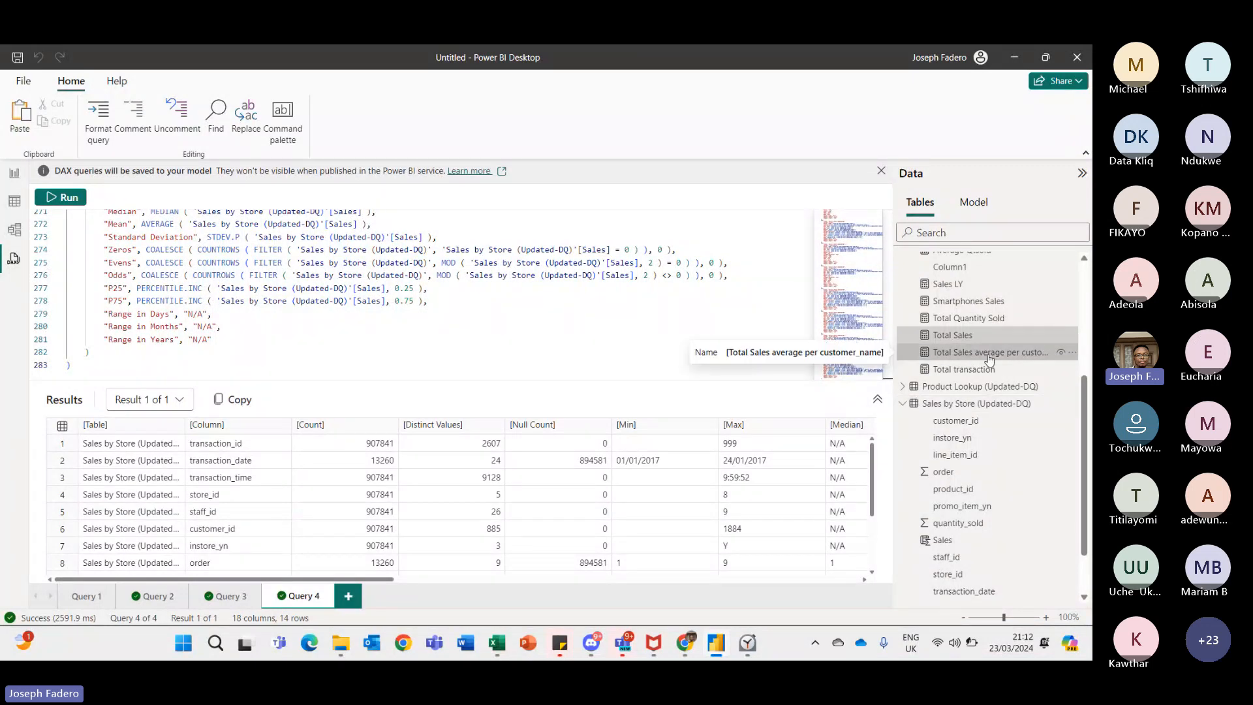
click(990, 359)
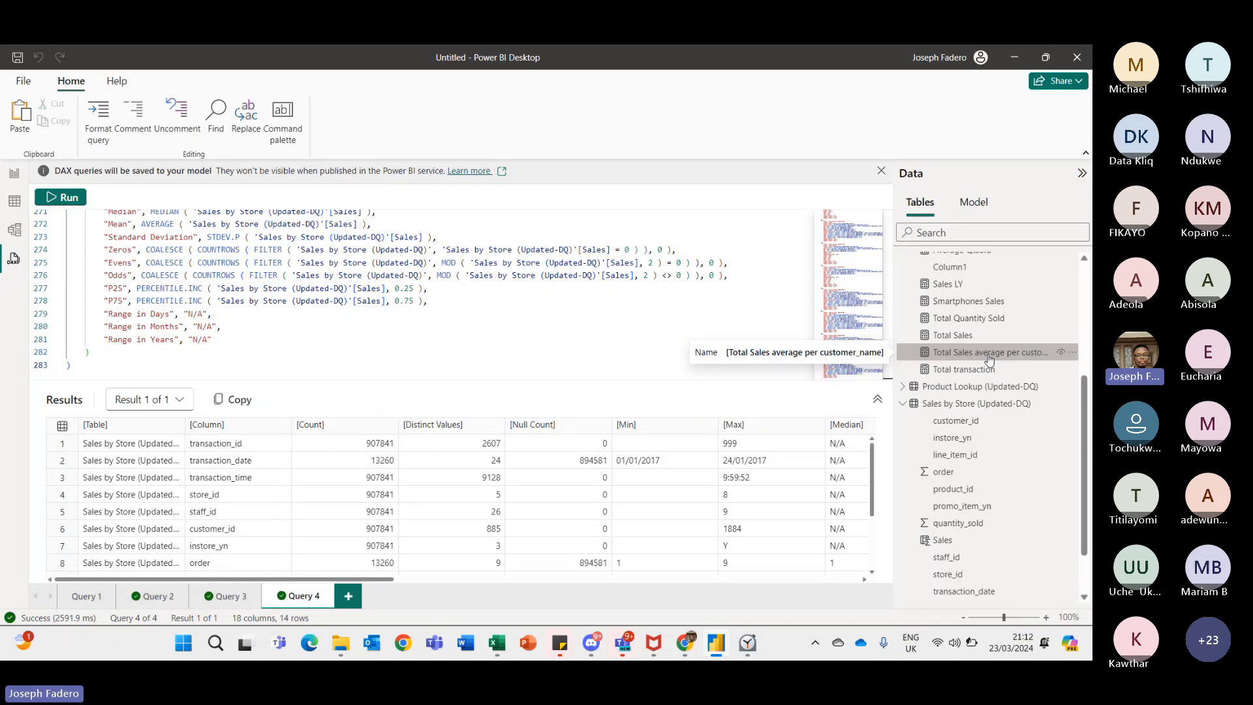
drag(1086, 402, 1081, 281)
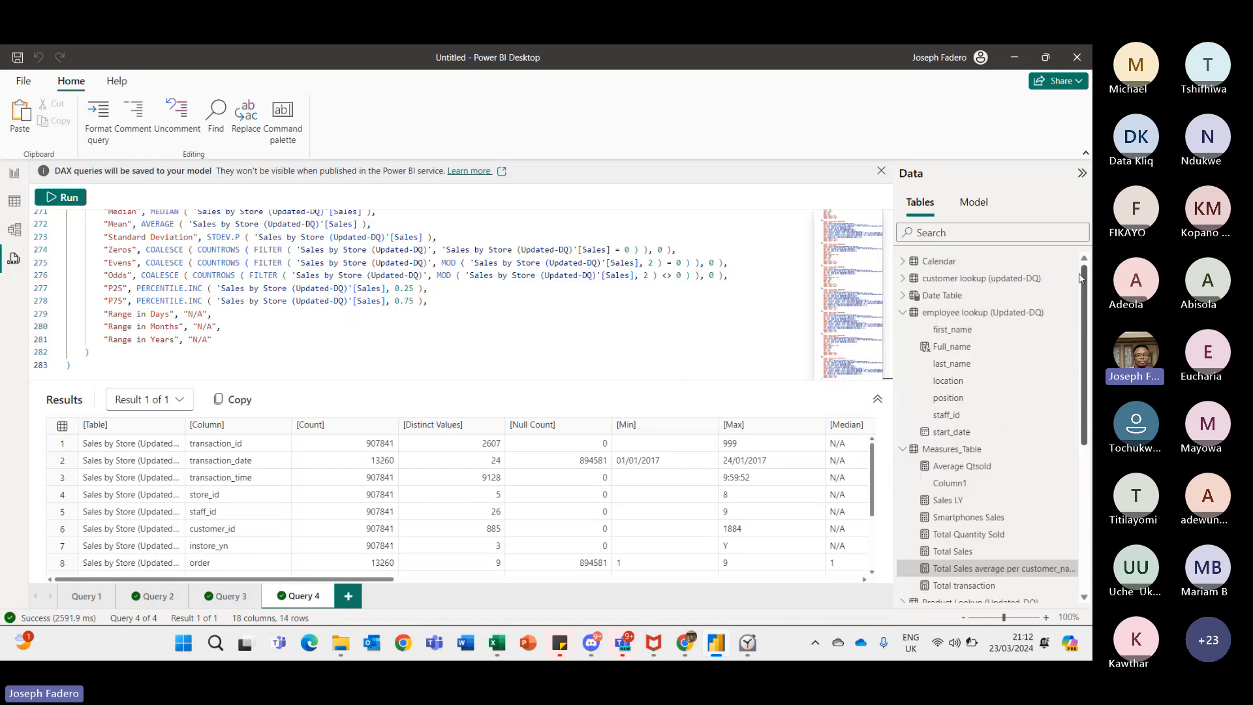
click(1004, 314)
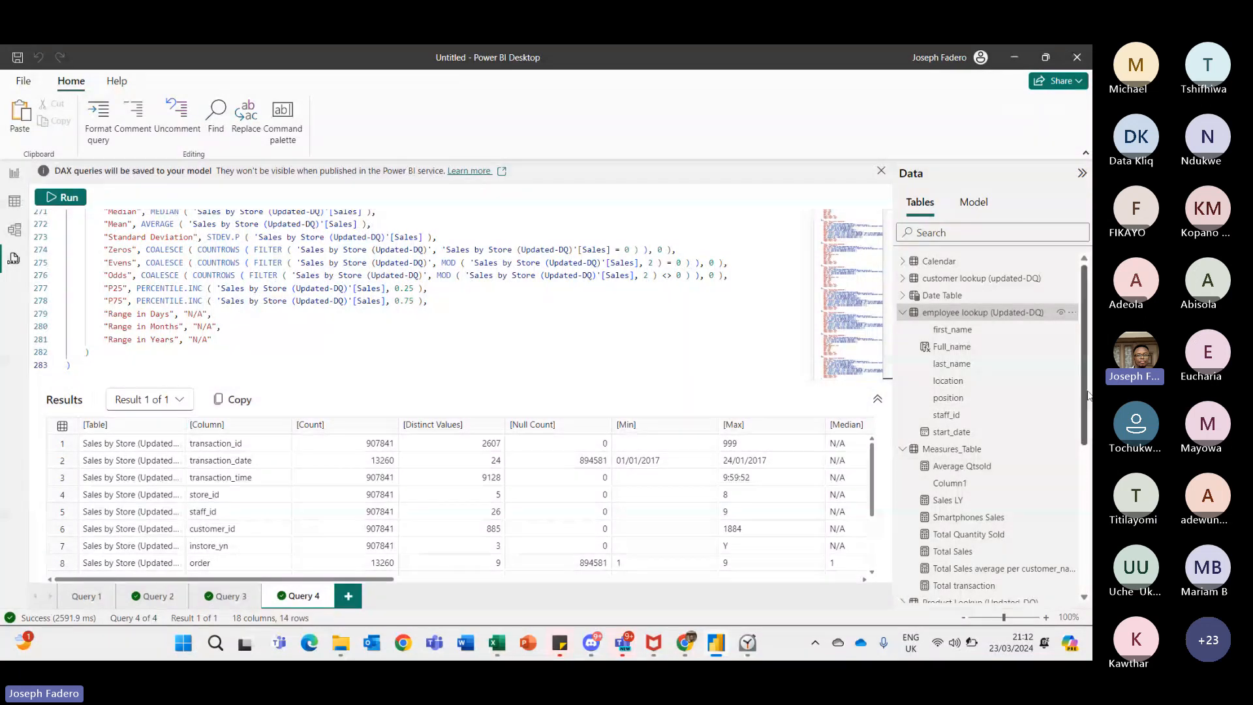
drag(1088, 395, 1087, 413)
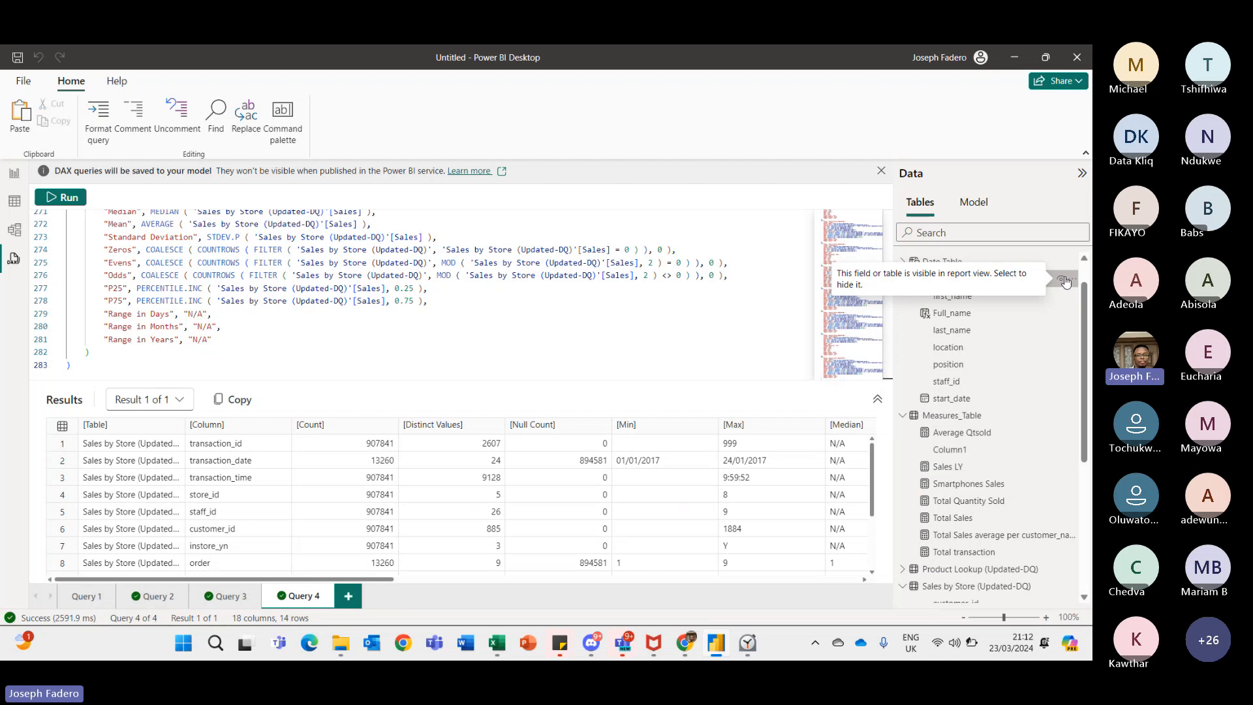
- Copy the DAX query results and return to the report view
click(222, 400)
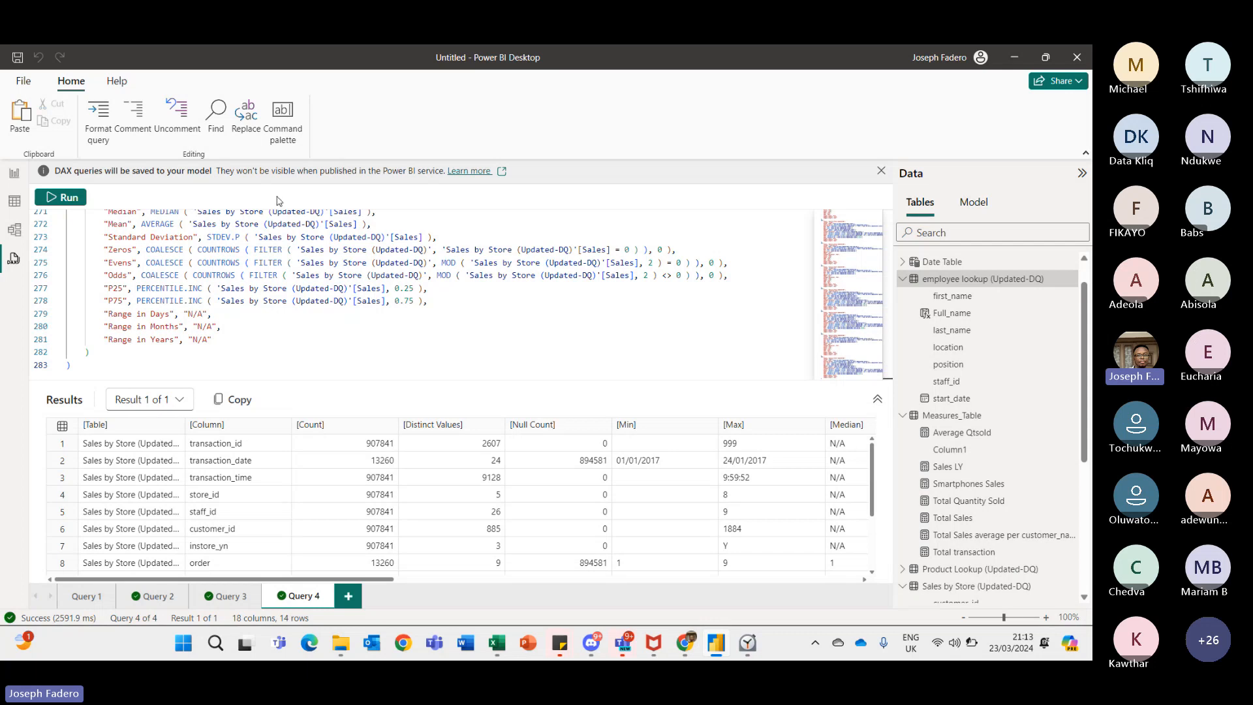
click(11, 175)
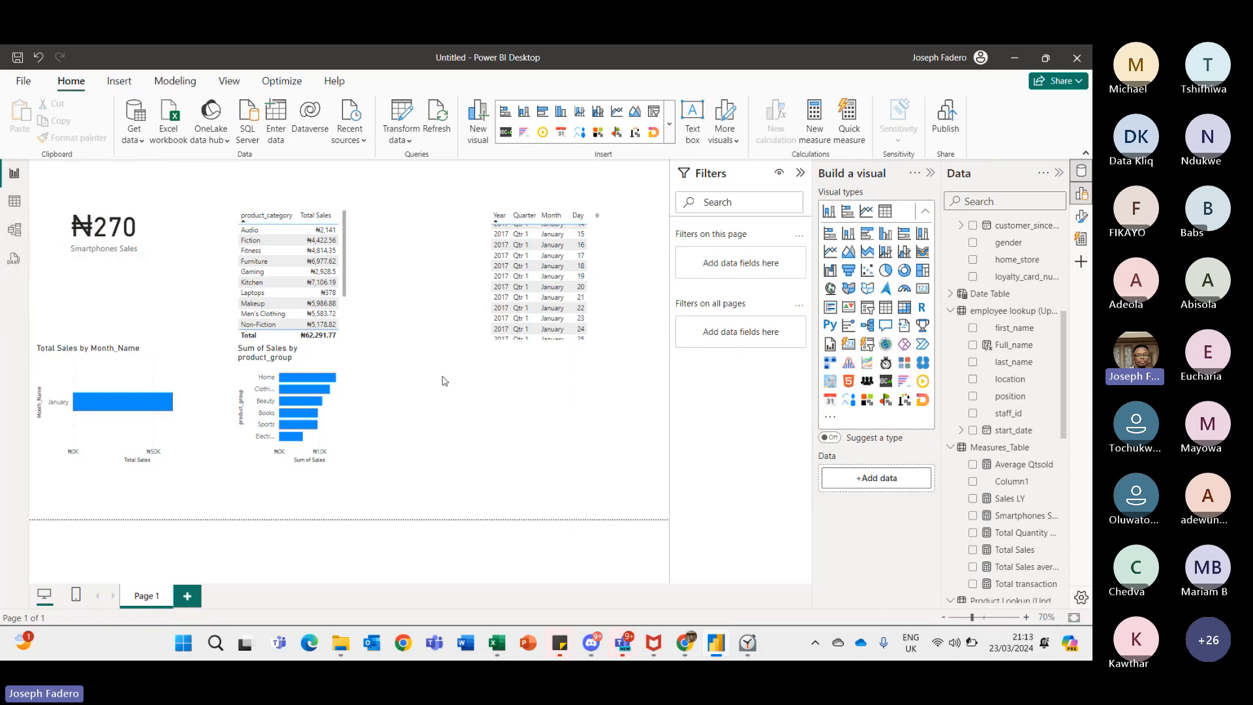
- Switch to the Teams meeting and scroll through the meeting chat messages
key(alt+Tab)
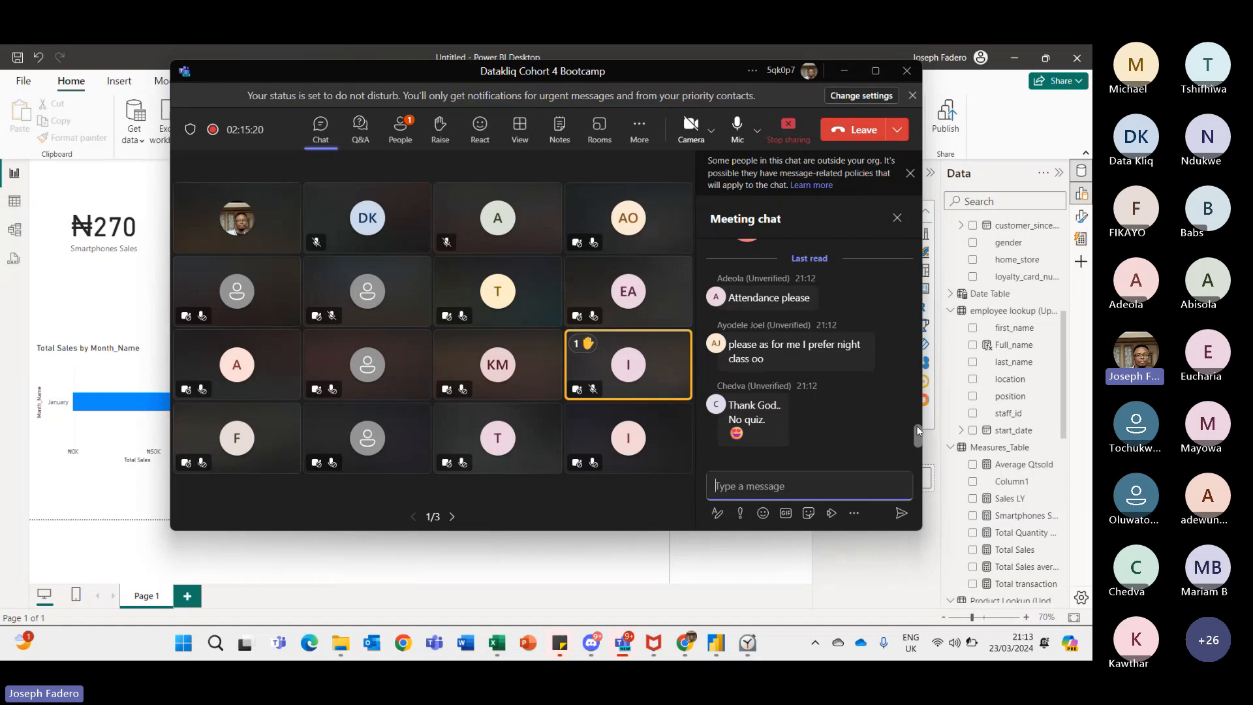
drag(917, 428, 916, 433)
mouse_move(918, 437)
mouse_down()
mouse_move(918, 419)
mouse_move(903, 448)
mouse_up()
mouse_move(809, 356)
mouse_move(918, 438)
mouse_down()
mouse_move(917, 412)
mouse_move(916, 443)
mouse_up()
scroll(916, 406, up, 3)
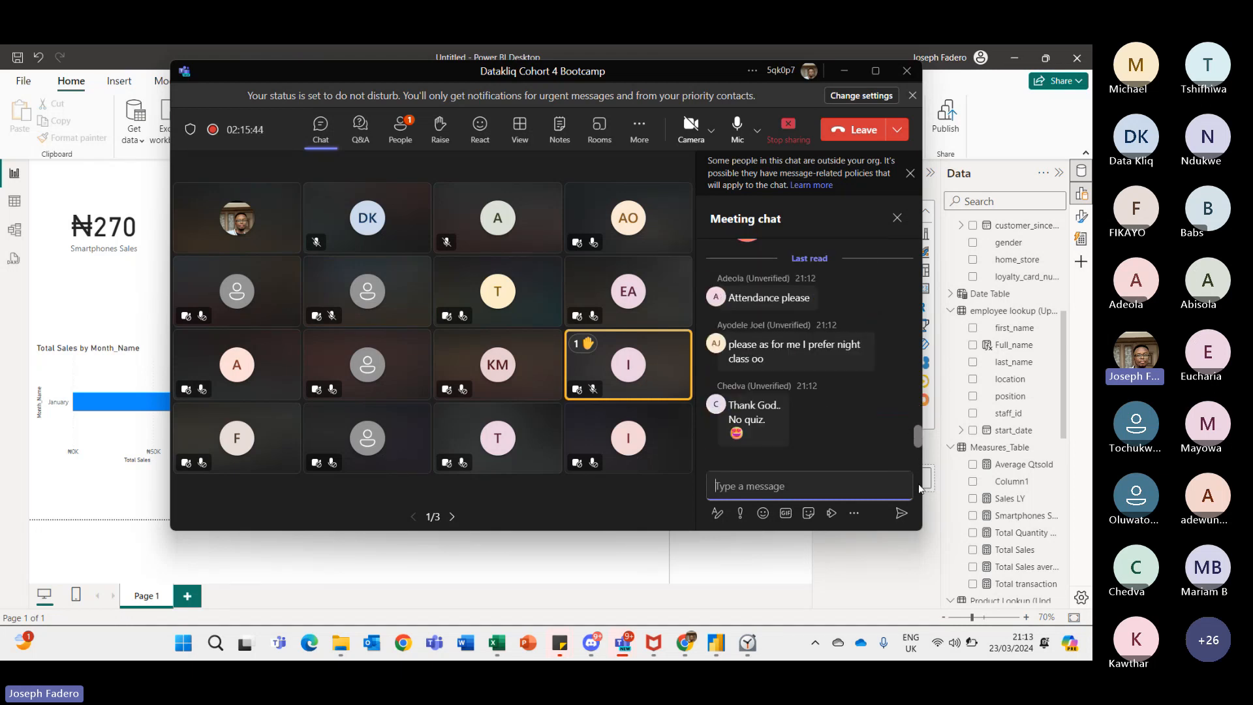